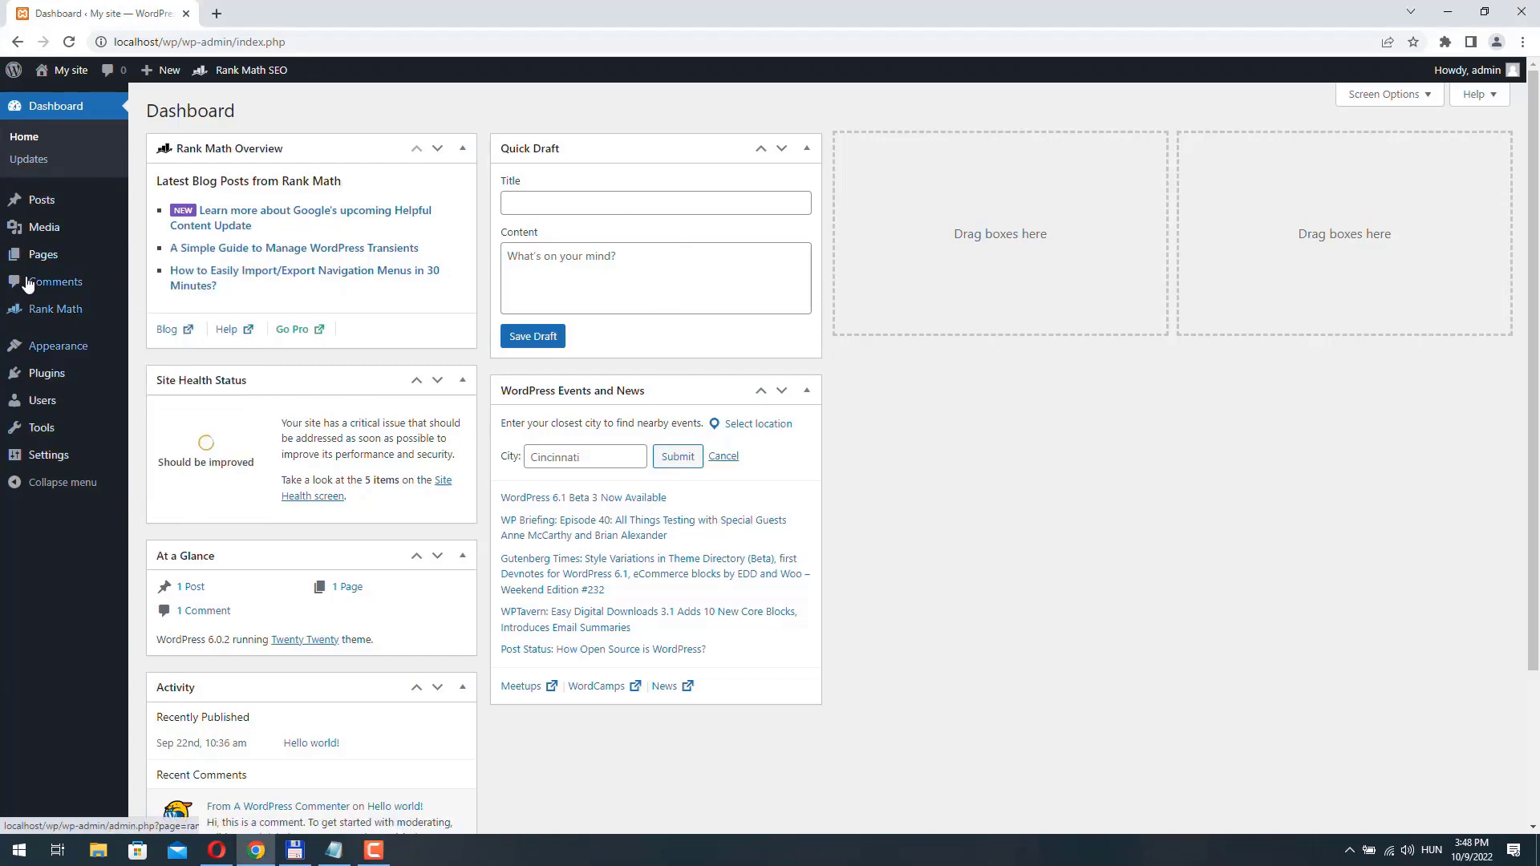
# - Create a new page titled "Home" with no content and publish it
pyautogui.moveTo(43, 263)
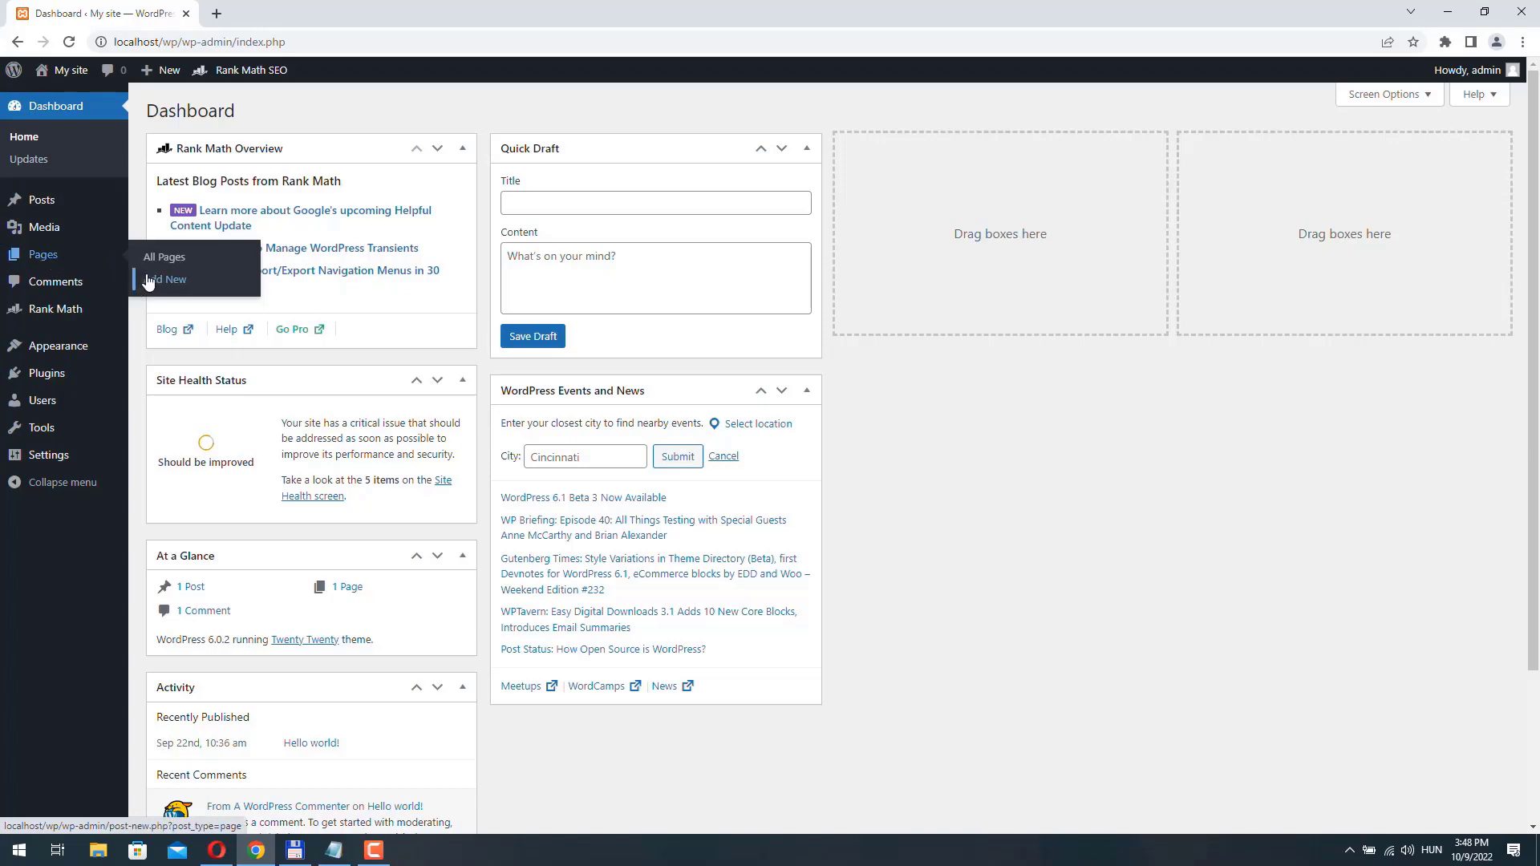
pyautogui.click(173, 280)
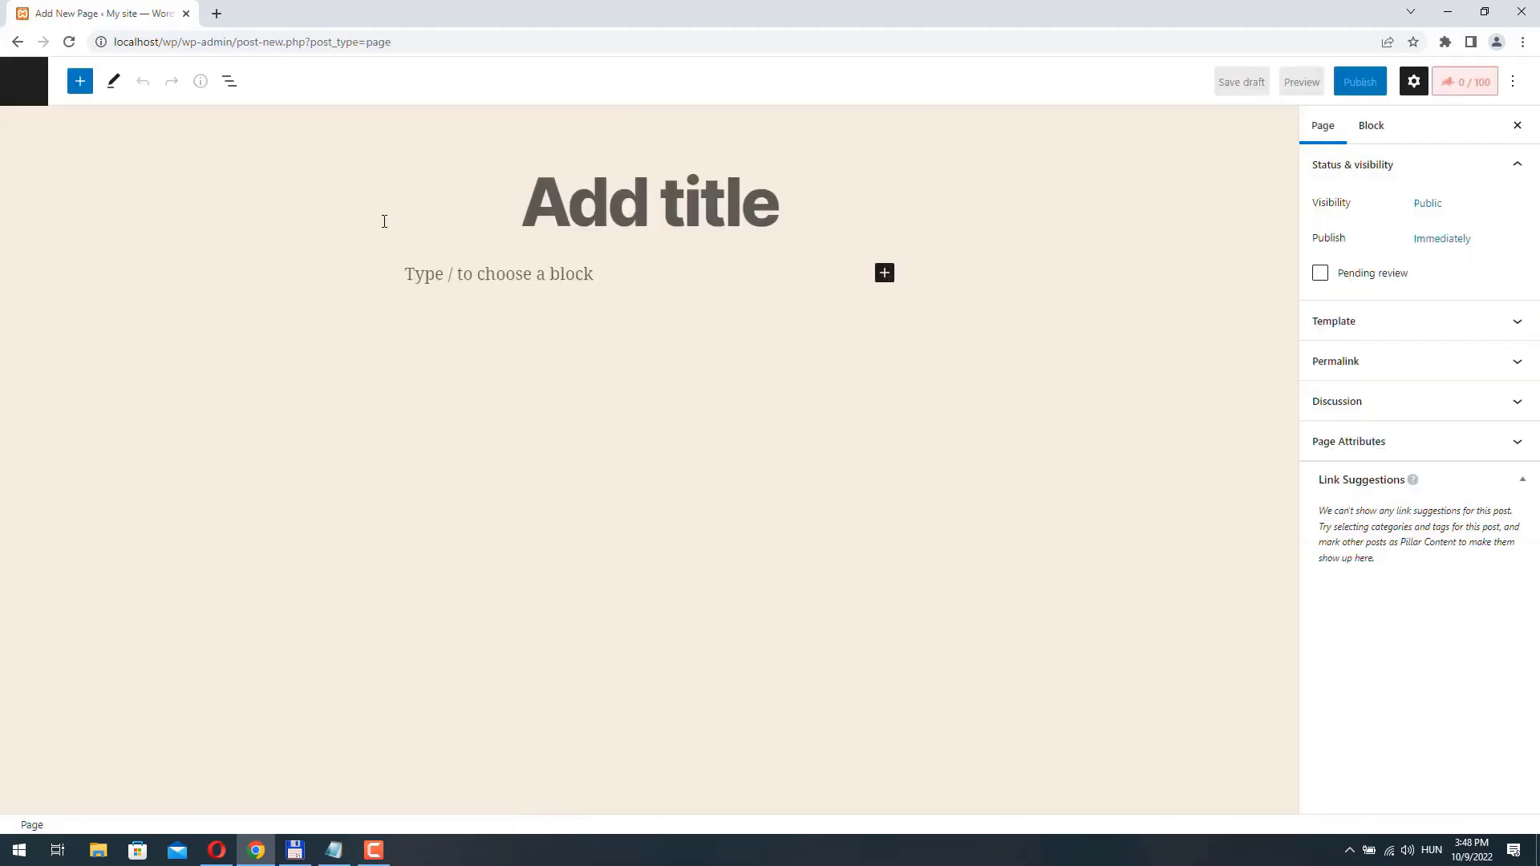
pyautogui.click(529, 200)
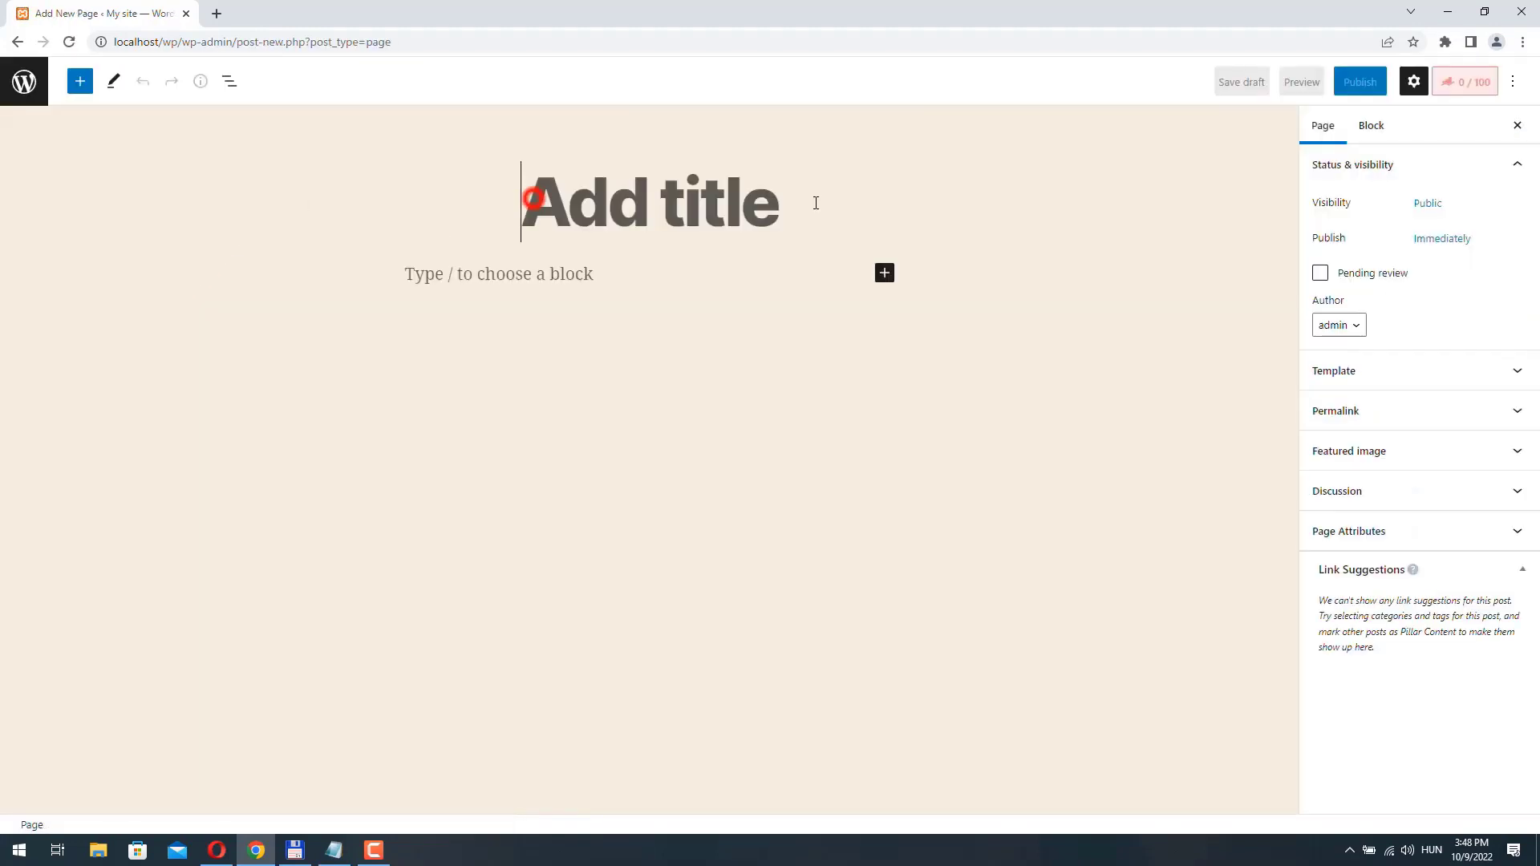
pyautogui.write('Home')
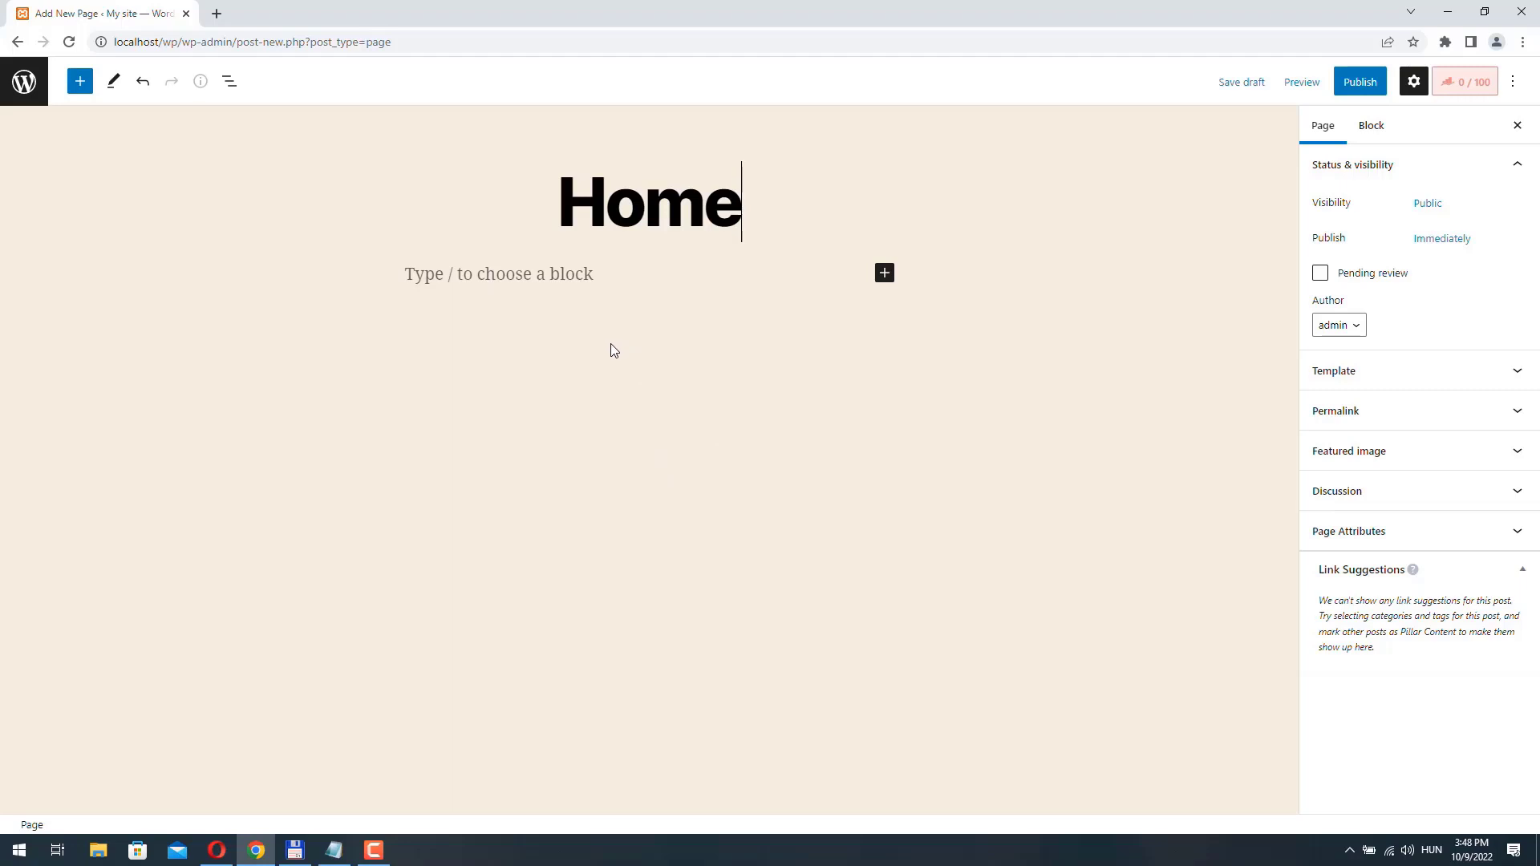
pyautogui.click(875, 426)
pyautogui.click(1360, 84)
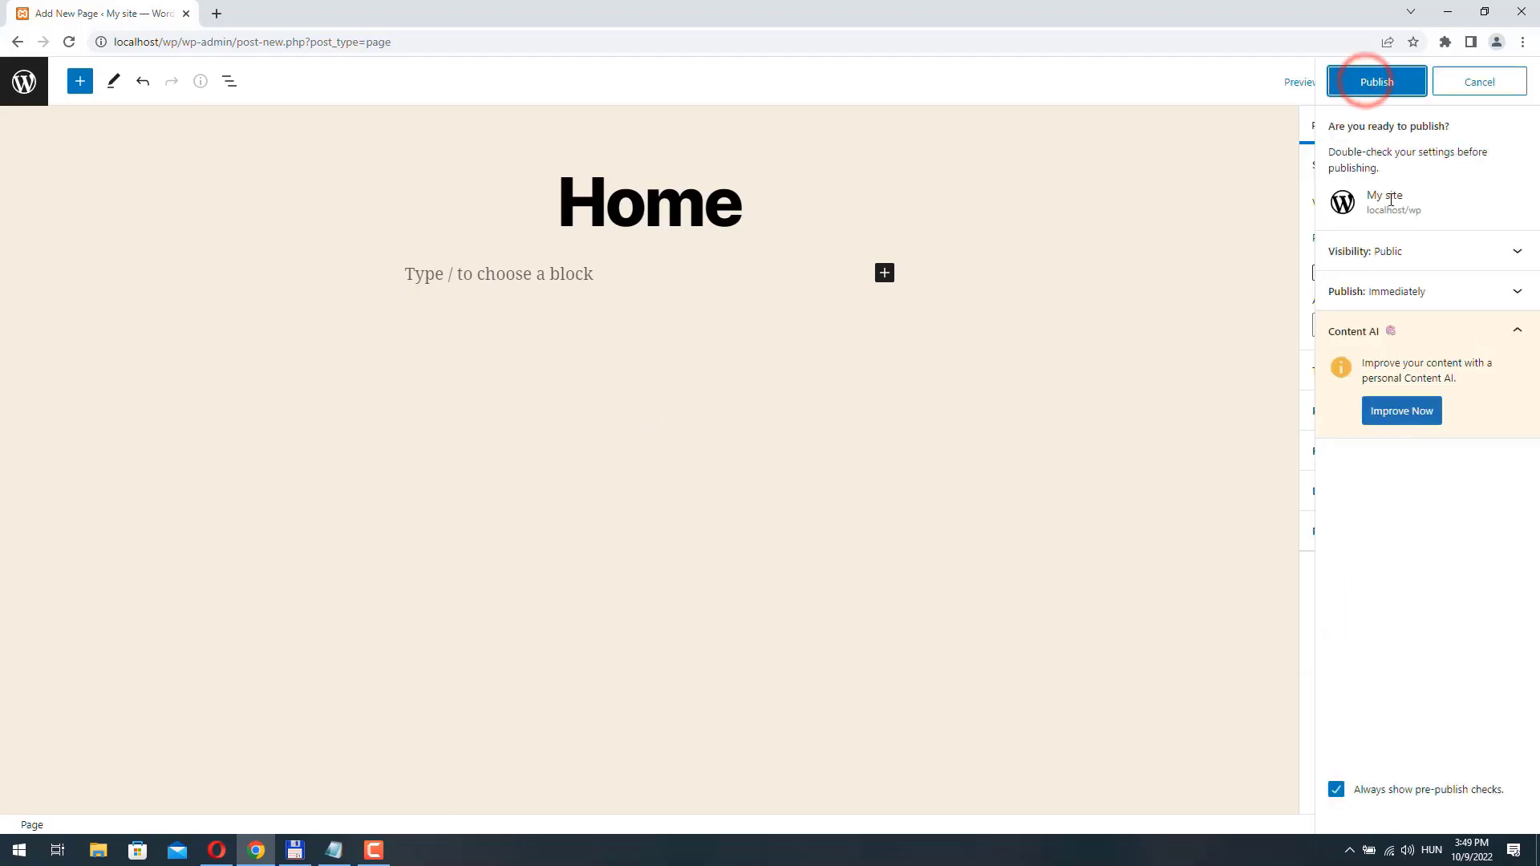
pyautogui.click(1379, 80)
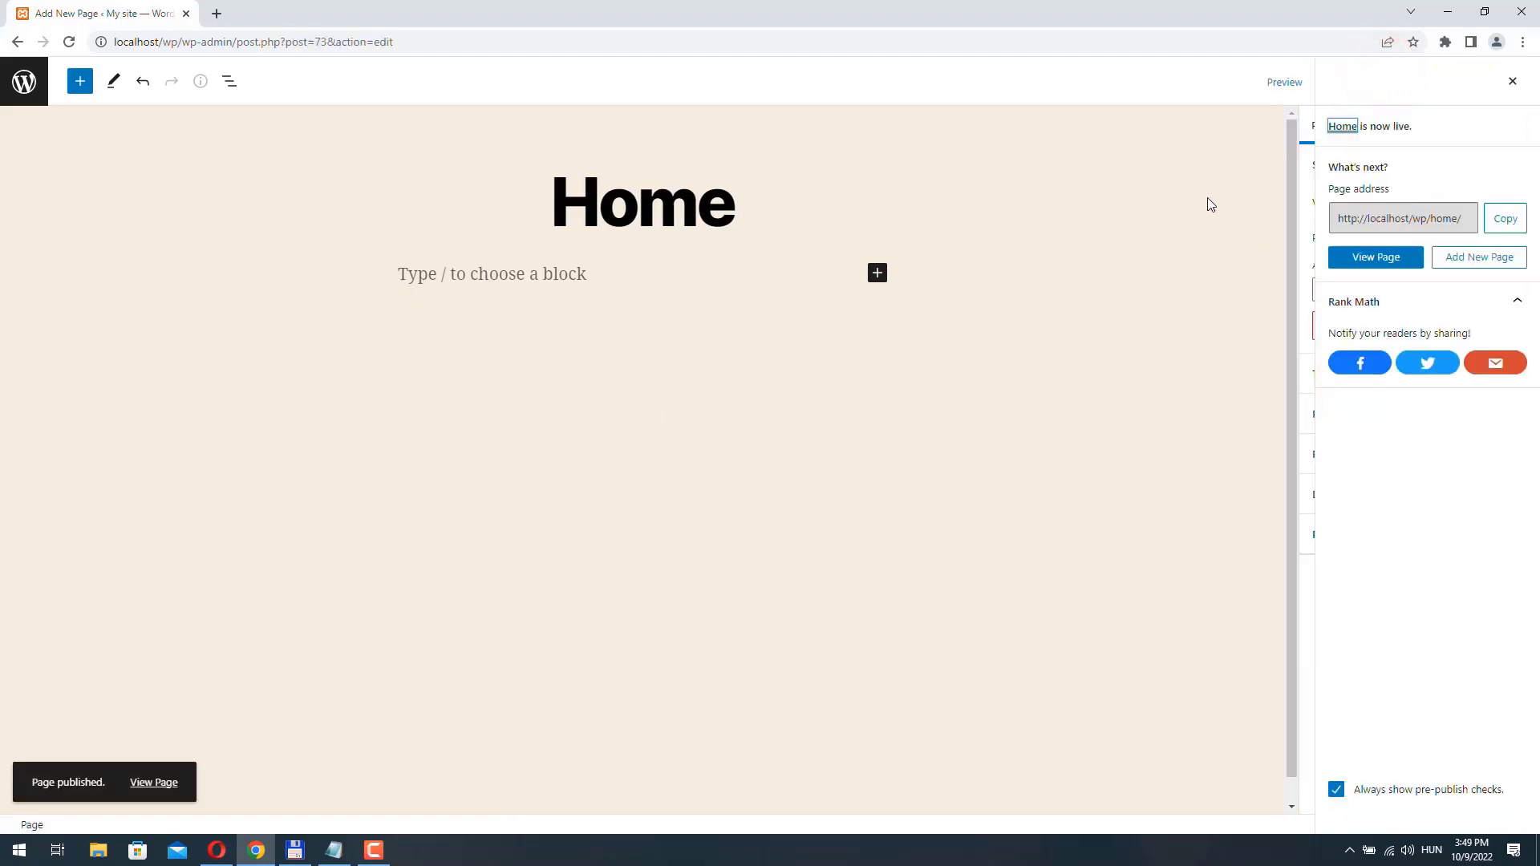
# - Leave the page editor, view the site's front page in a new browser tab, and return to the admin pages list
pyautogui.click(23, 83)
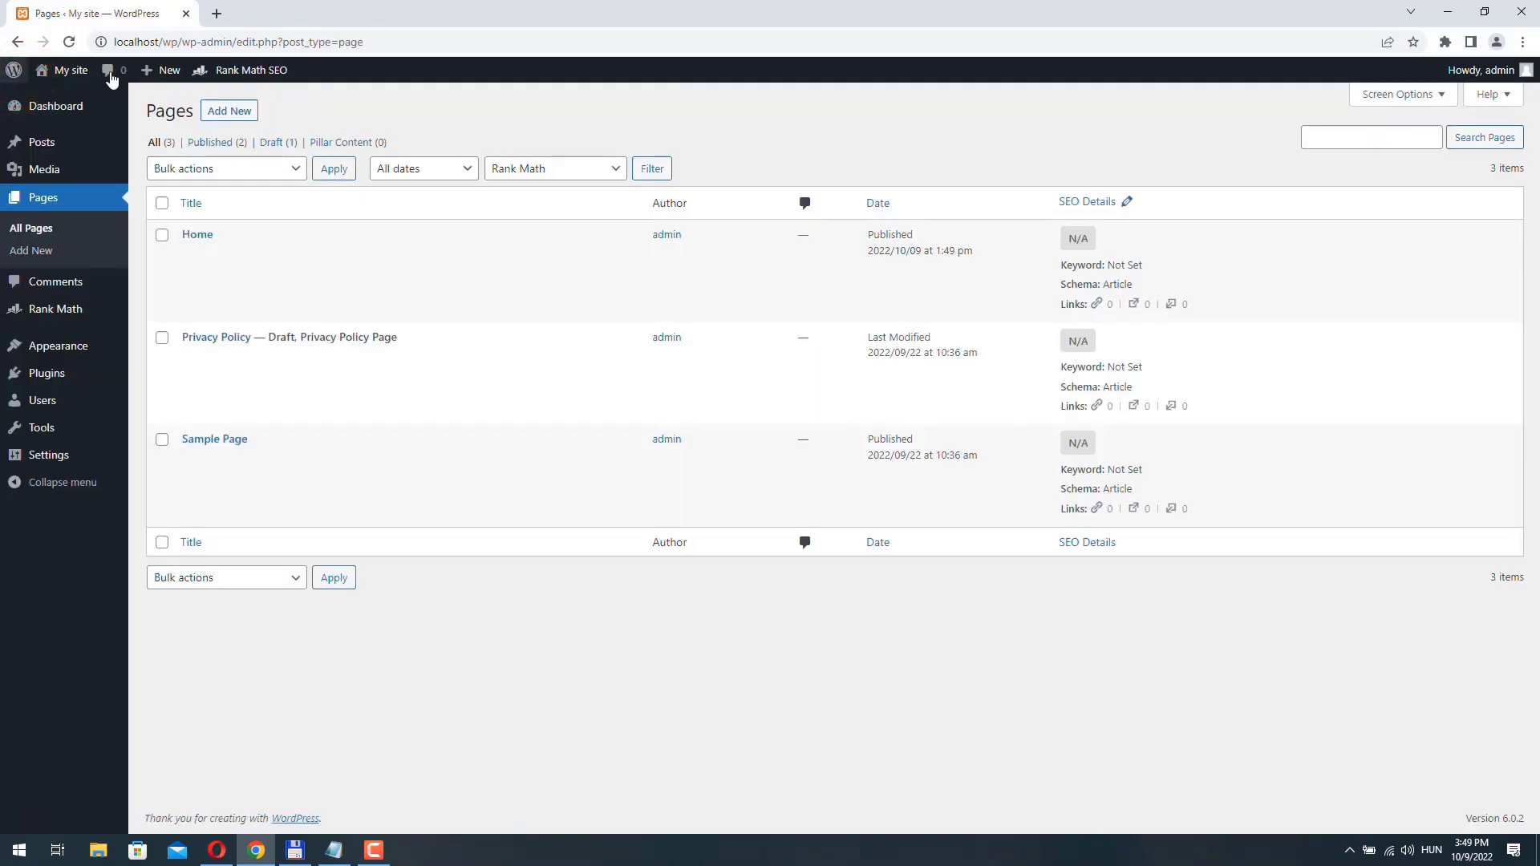
pyautogui.rightClick(62, 73)
pyautogui.click(120, 87)
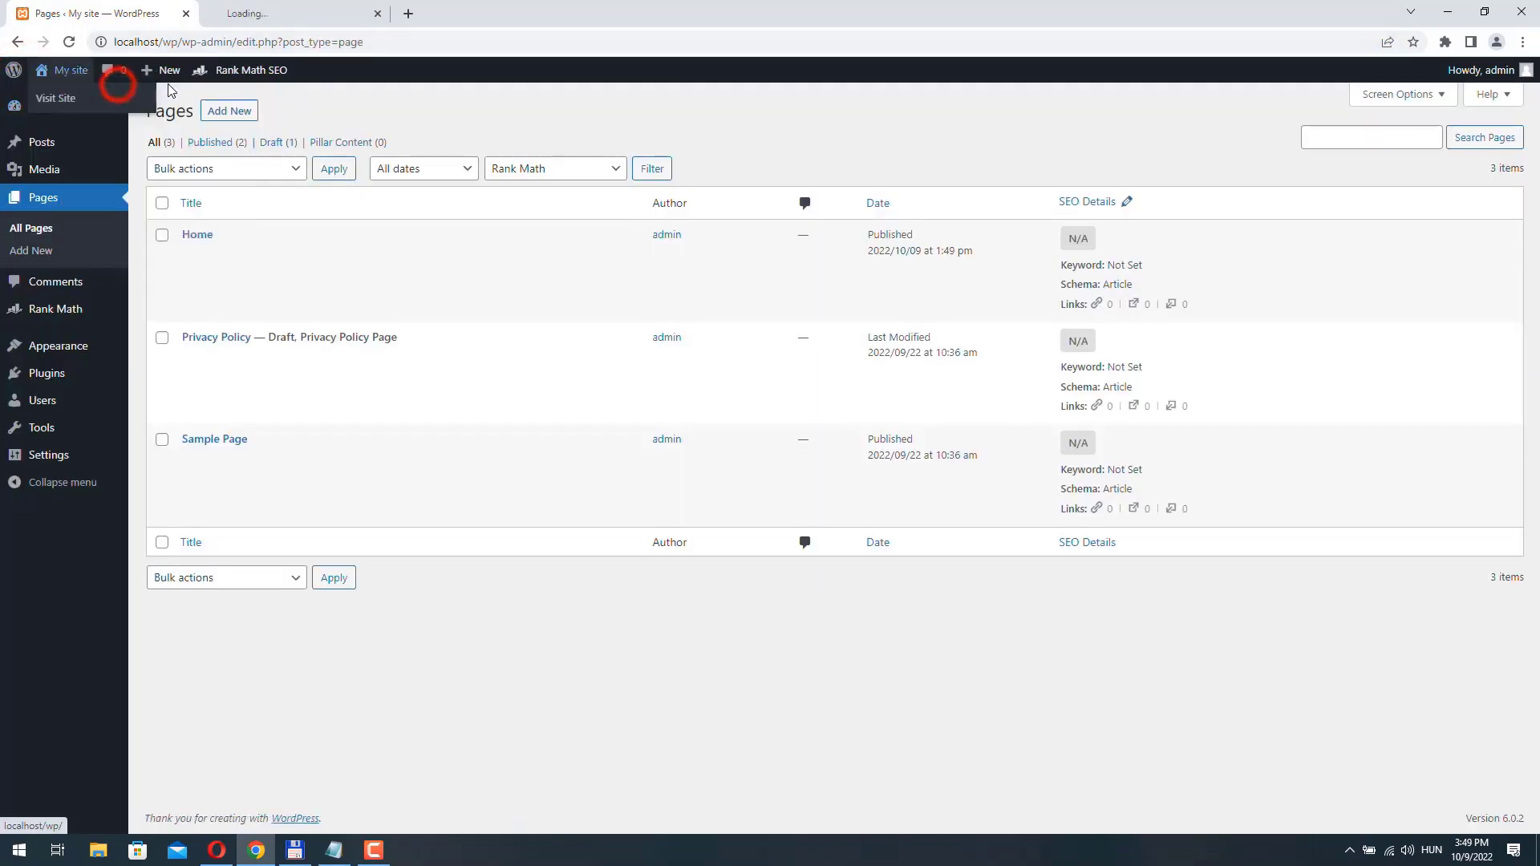
pyautogui.click(291, 13)
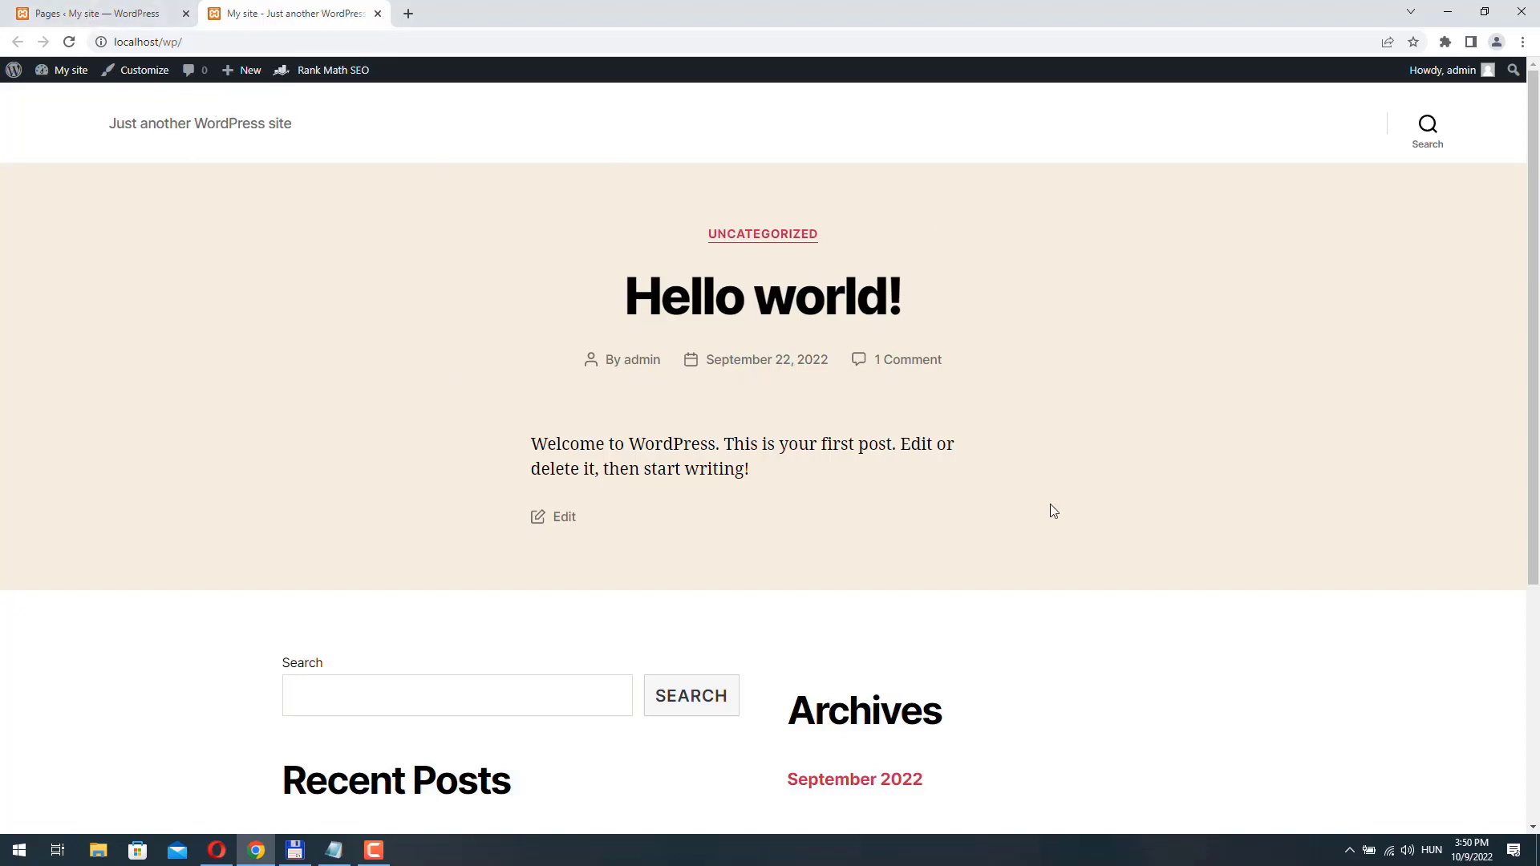
pyautogui.click(95, 15)
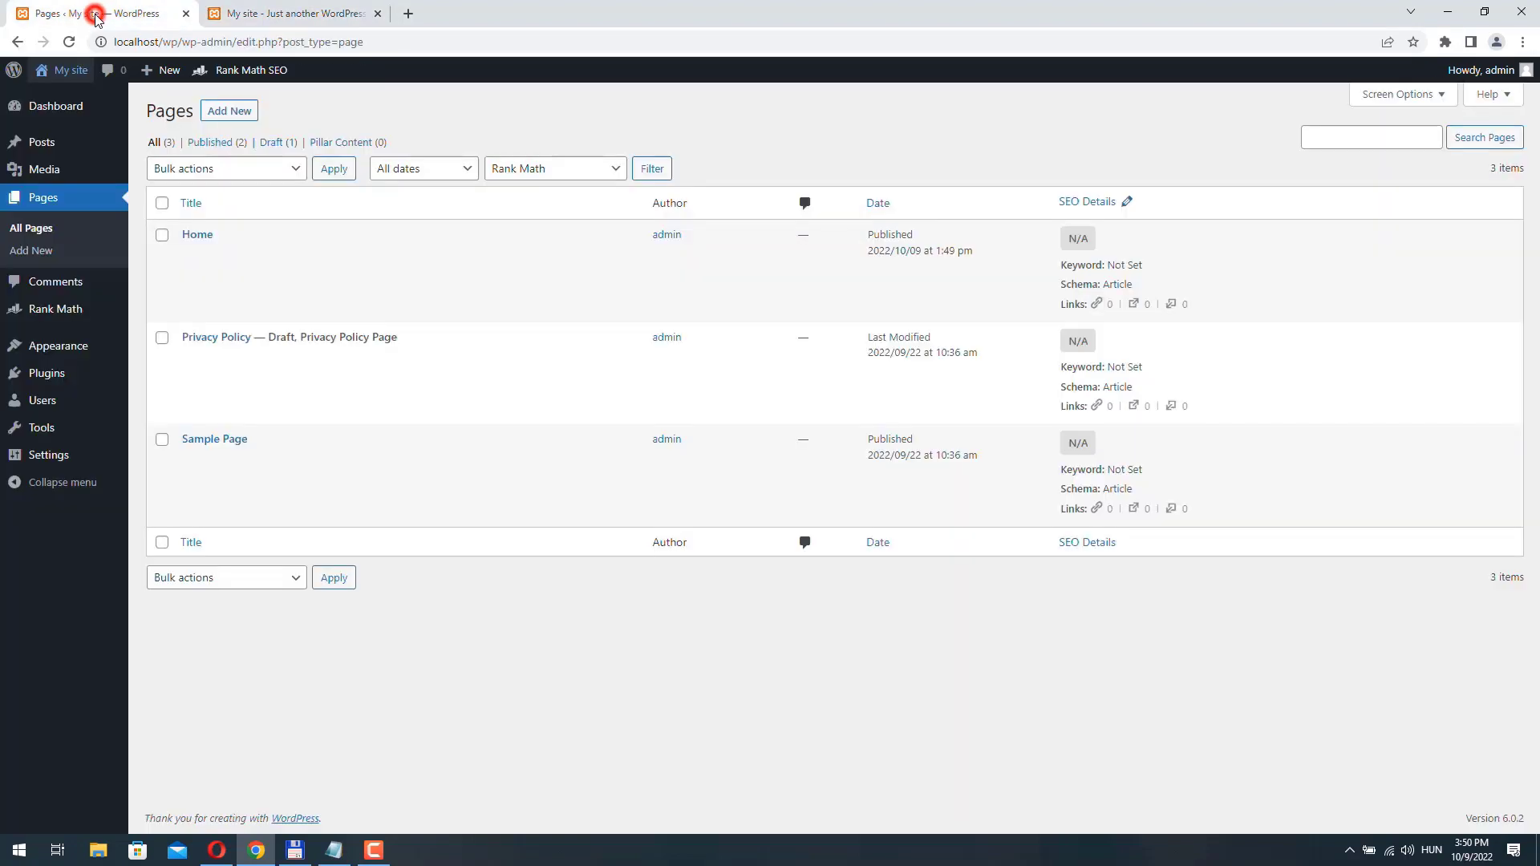
# - In the Reading settings, make the homepage a static page, choose Home as the homepage, and save the changes
pyautogui.moveTo(48, 454)
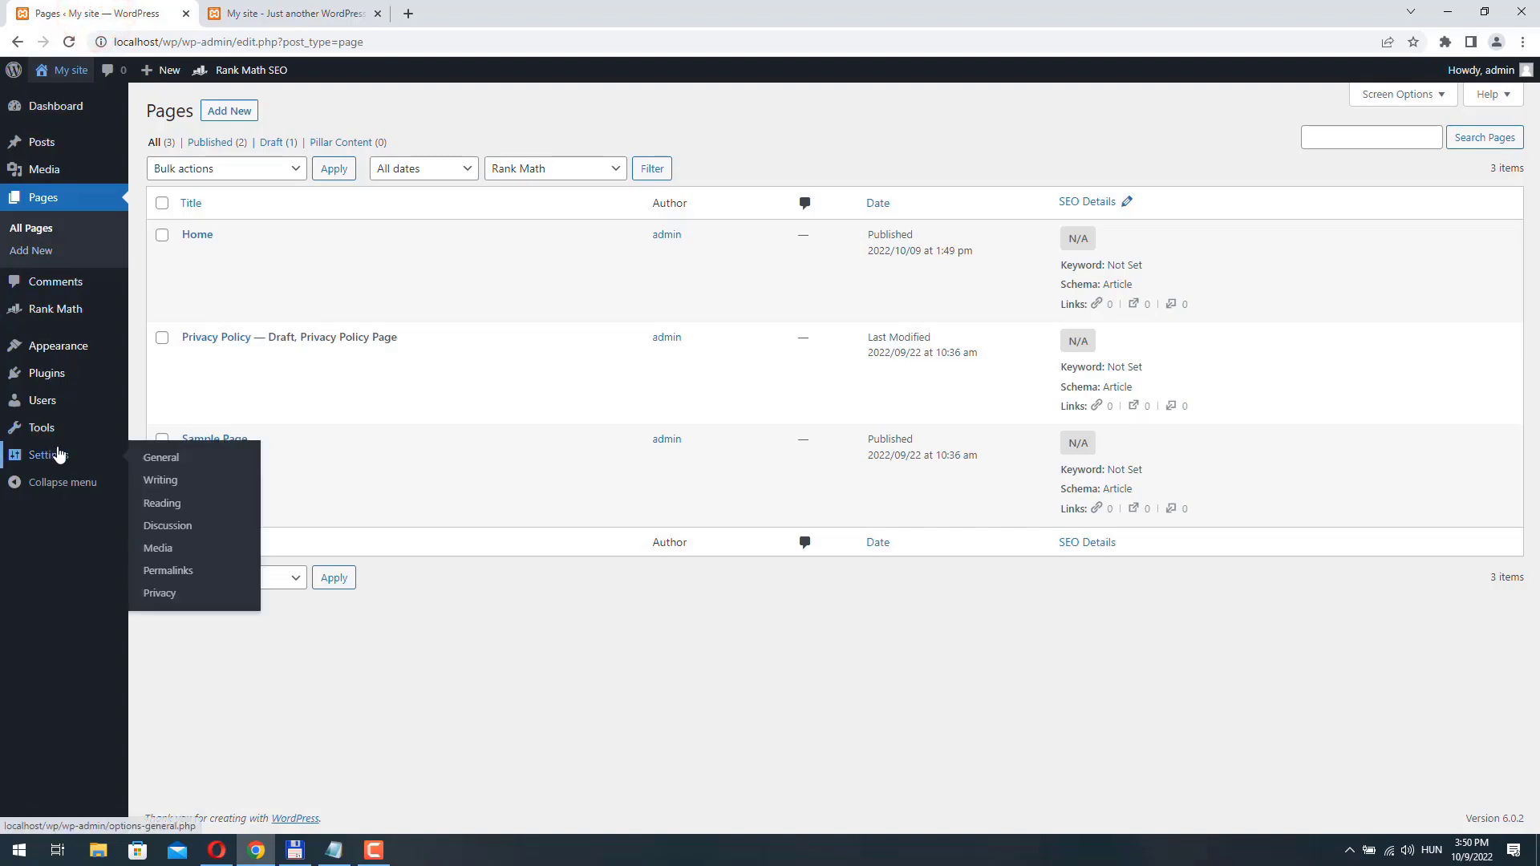
pyautogui.click(171, 508)
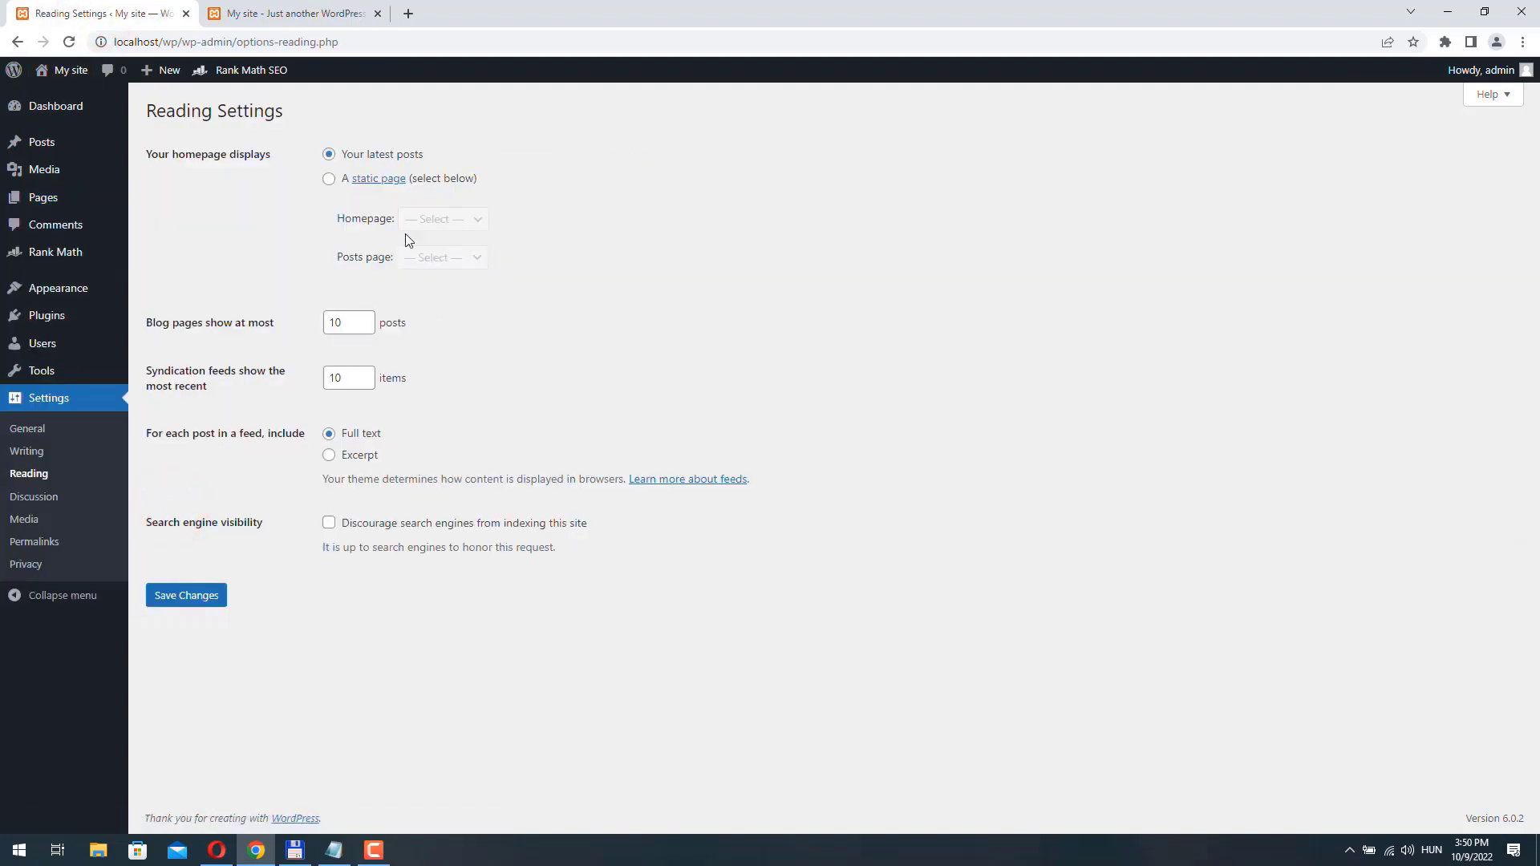
pyautogui.click(329, 179)
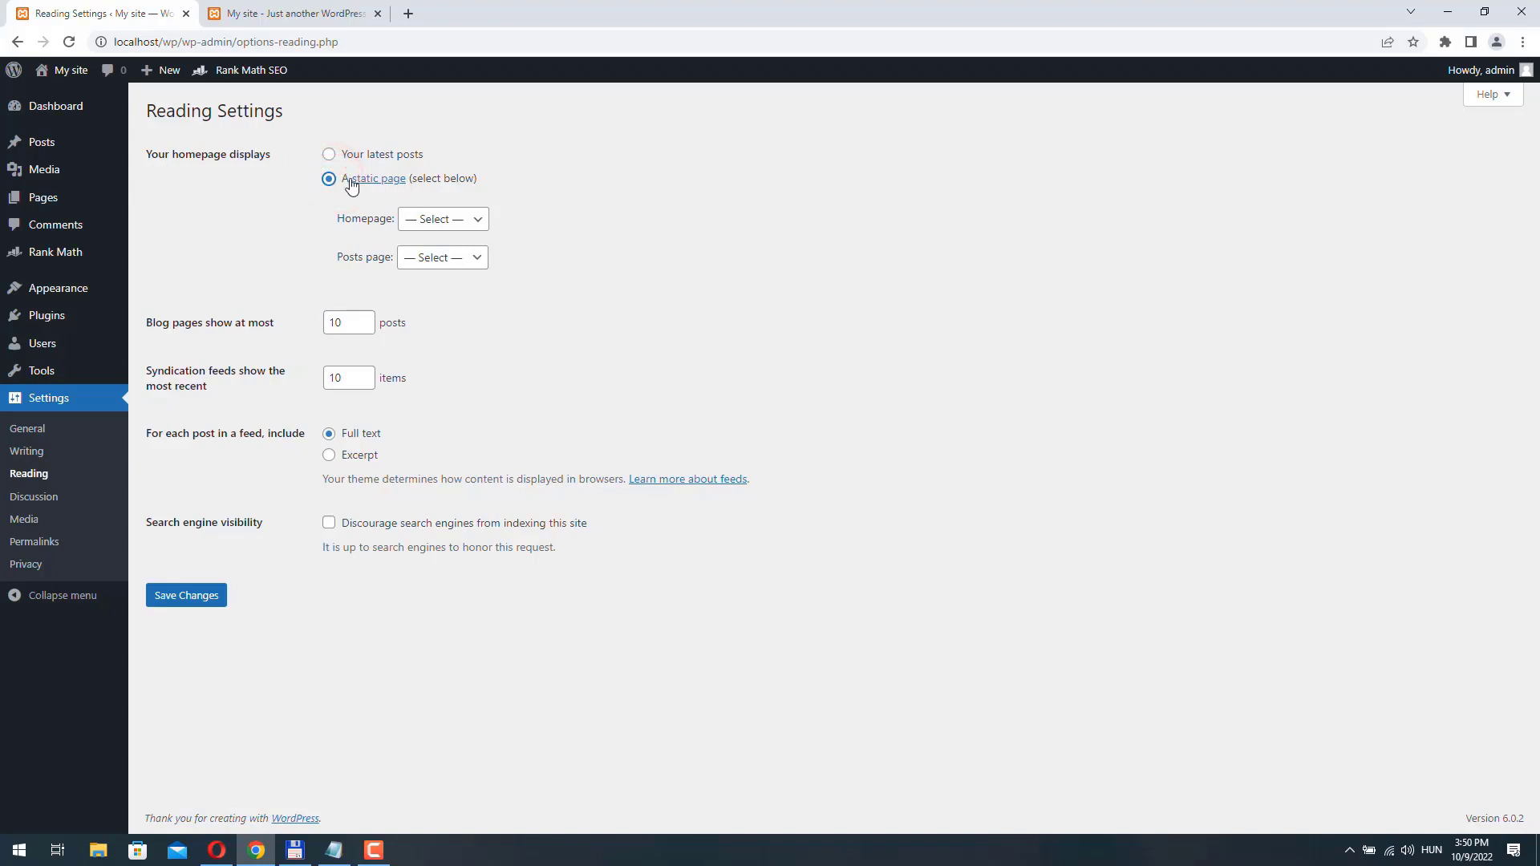
pyautogui.click(452, 219)
pyautogui.click(450, 258)
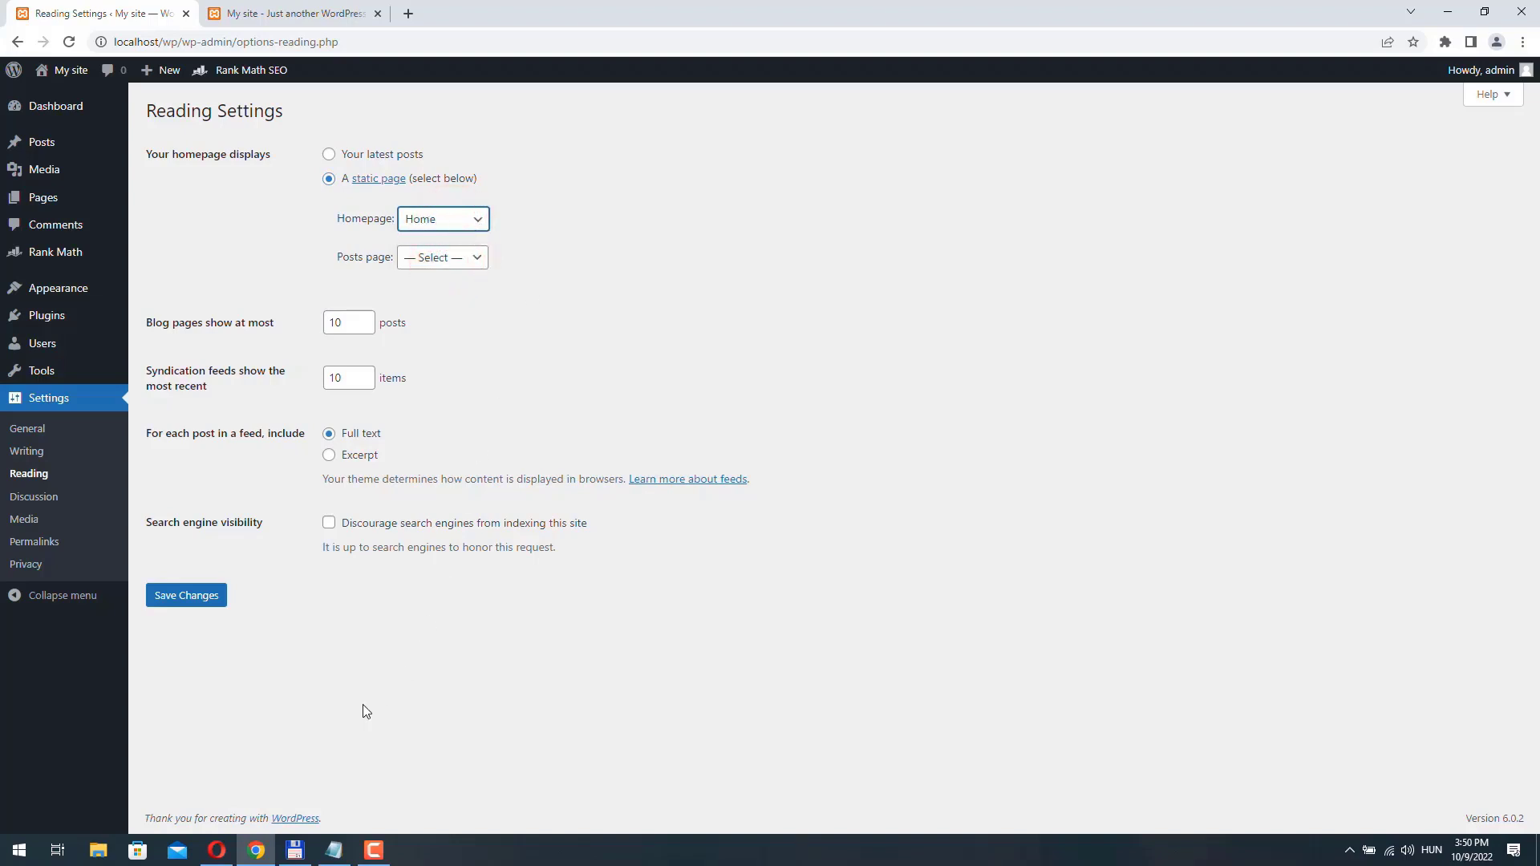
pyautogui.click(189, 597)
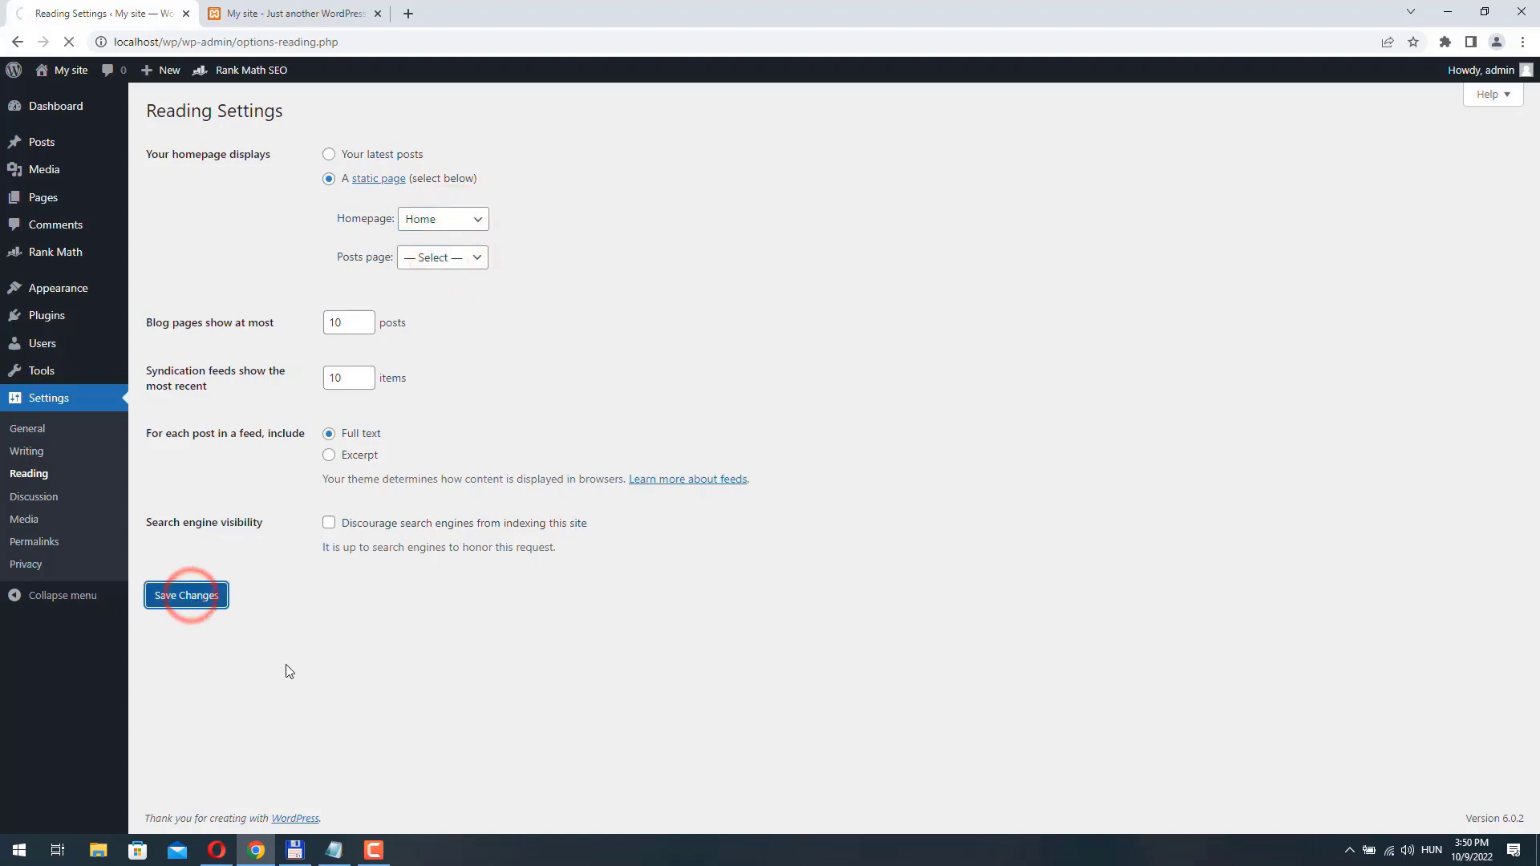
# - Reload the site's front page to check the static homepage, and return to the admin settings
pyautogui.click(316, 15)
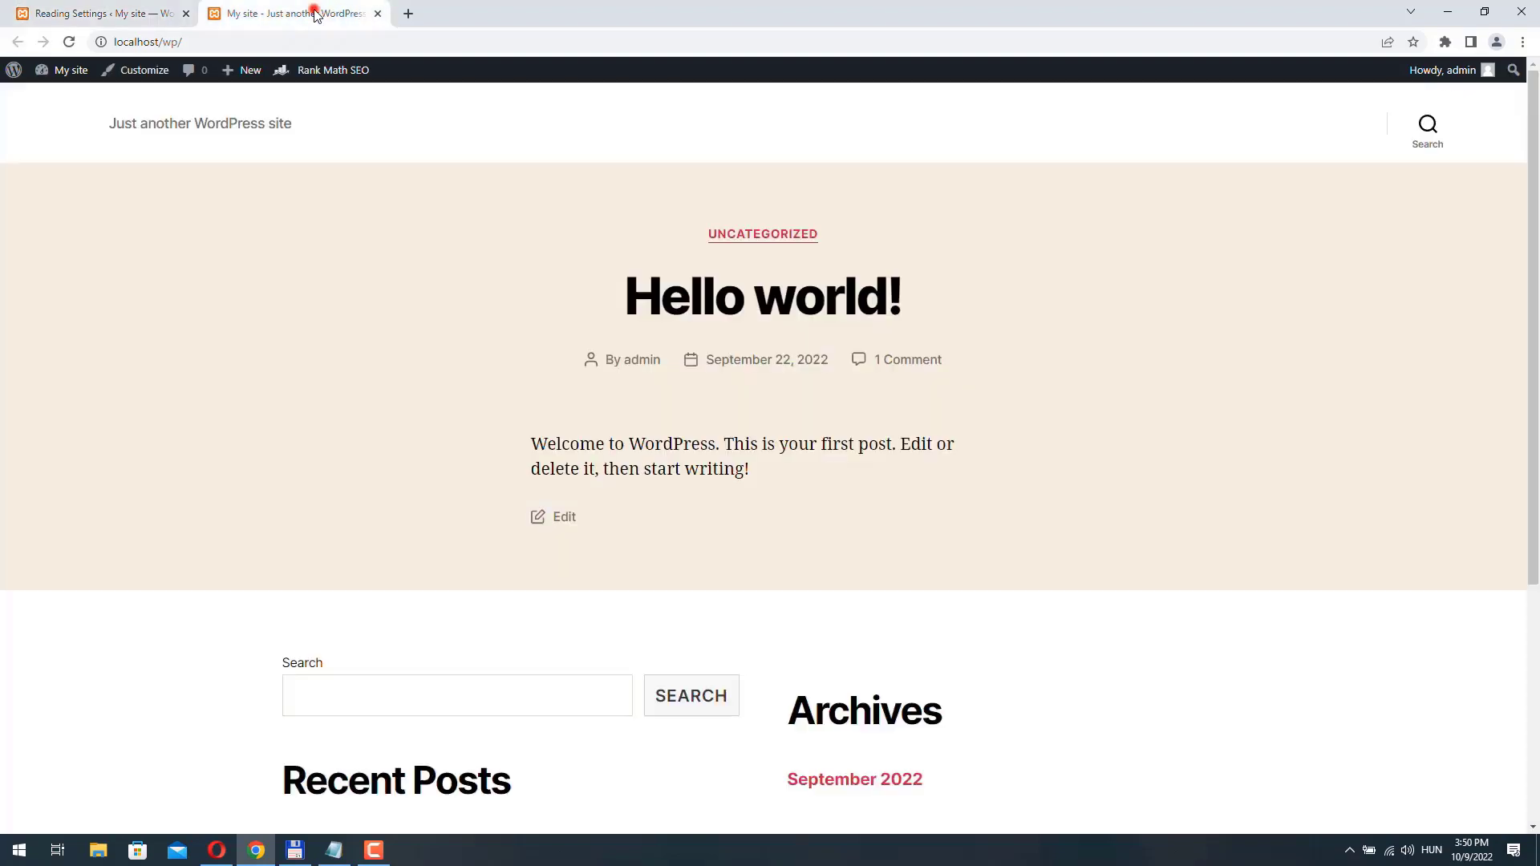
pyautogui.click(70, 42)
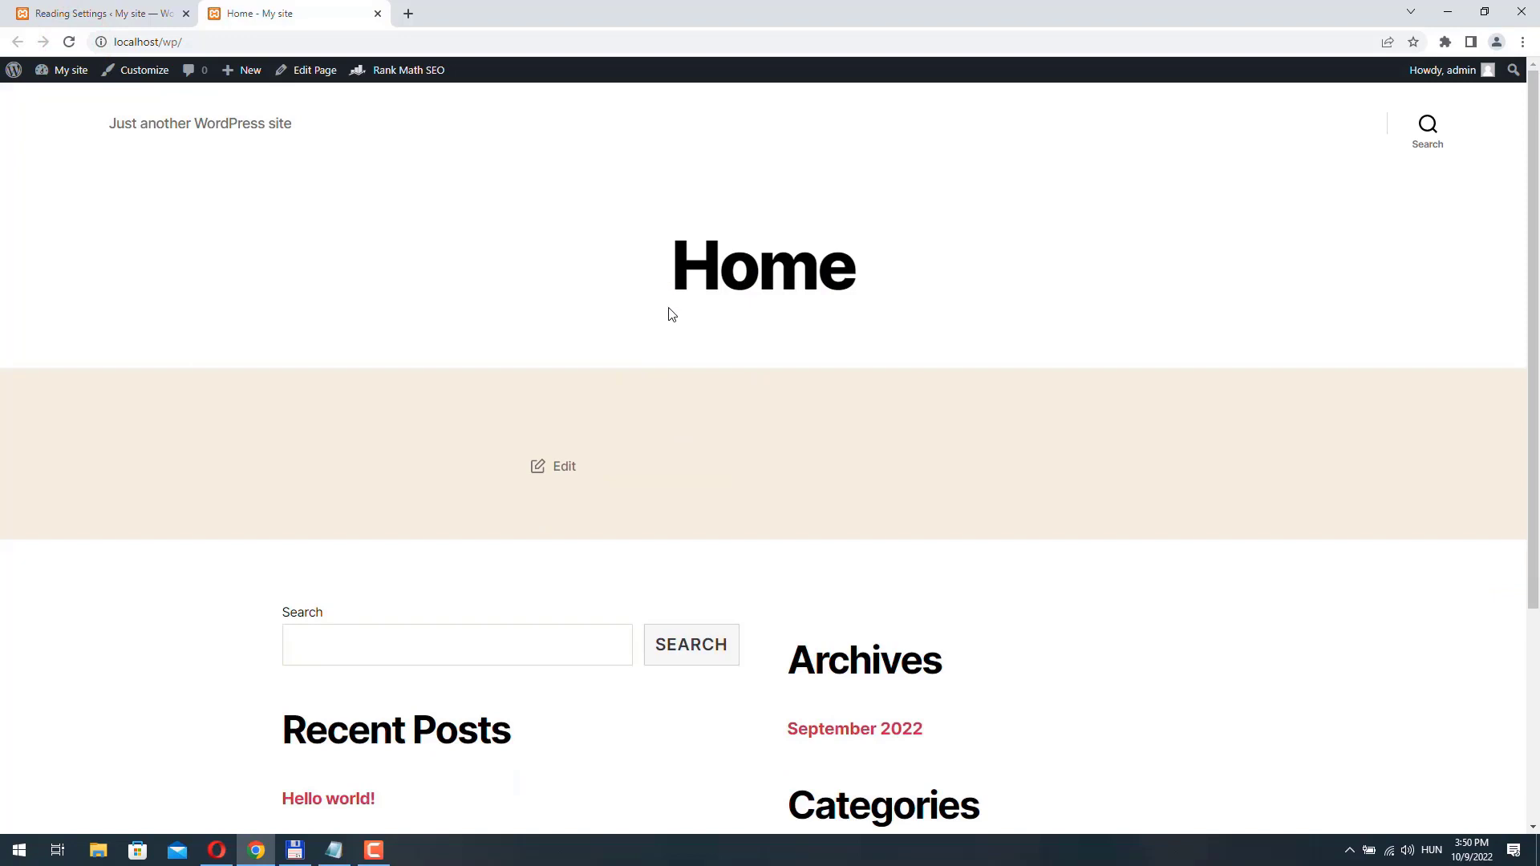
pyautogui.click(108, 15)
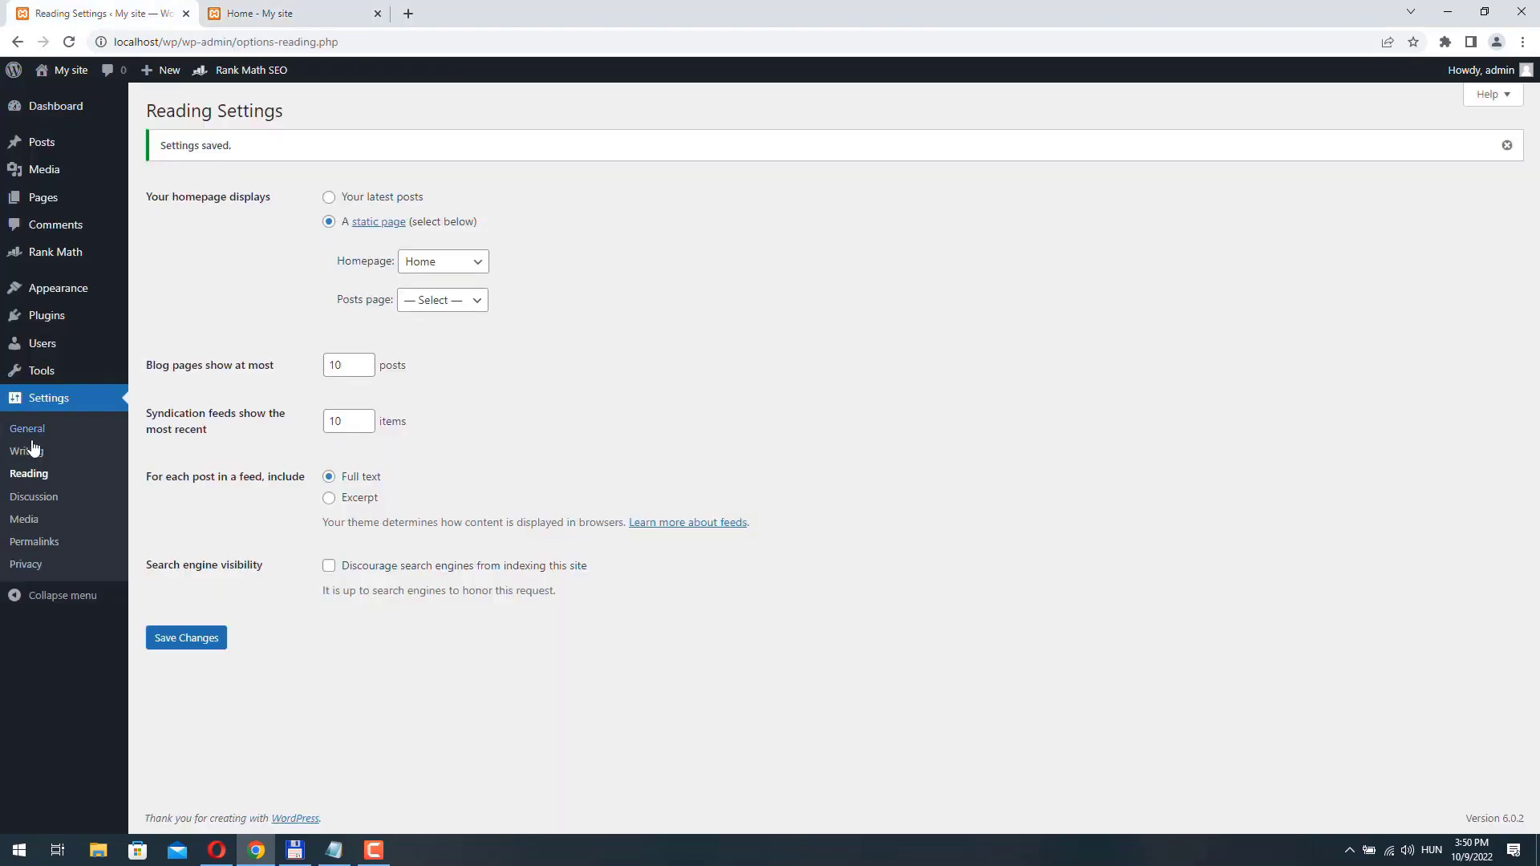
# - In the General settings, set the site title to "Plumbing", clear the tagline and save, with a brief look at the front page
pyautogui.click(24, 430)
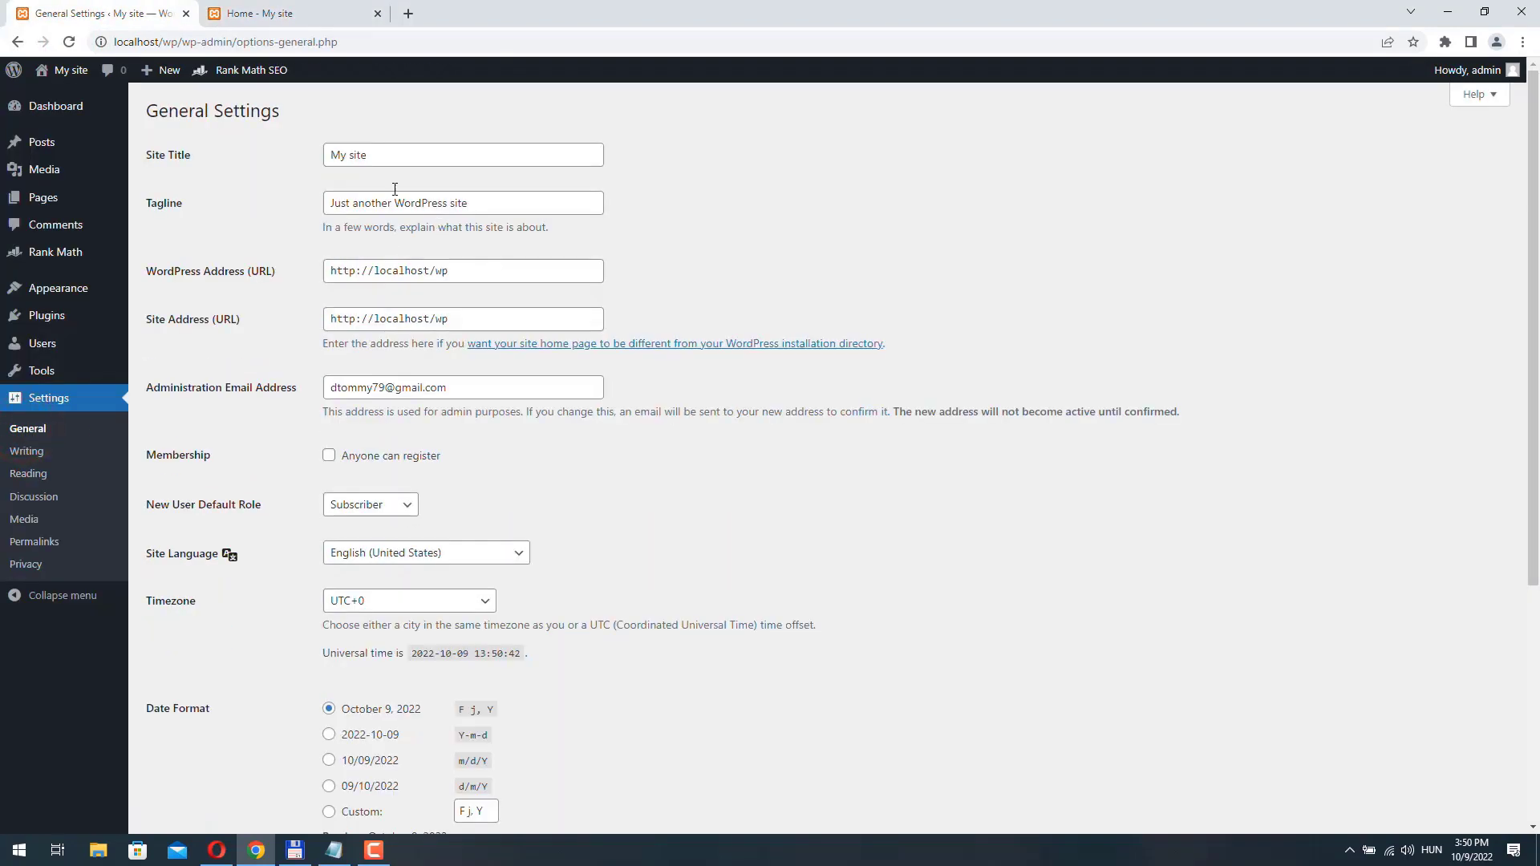
pyautogui.tripleClick(399, 157)
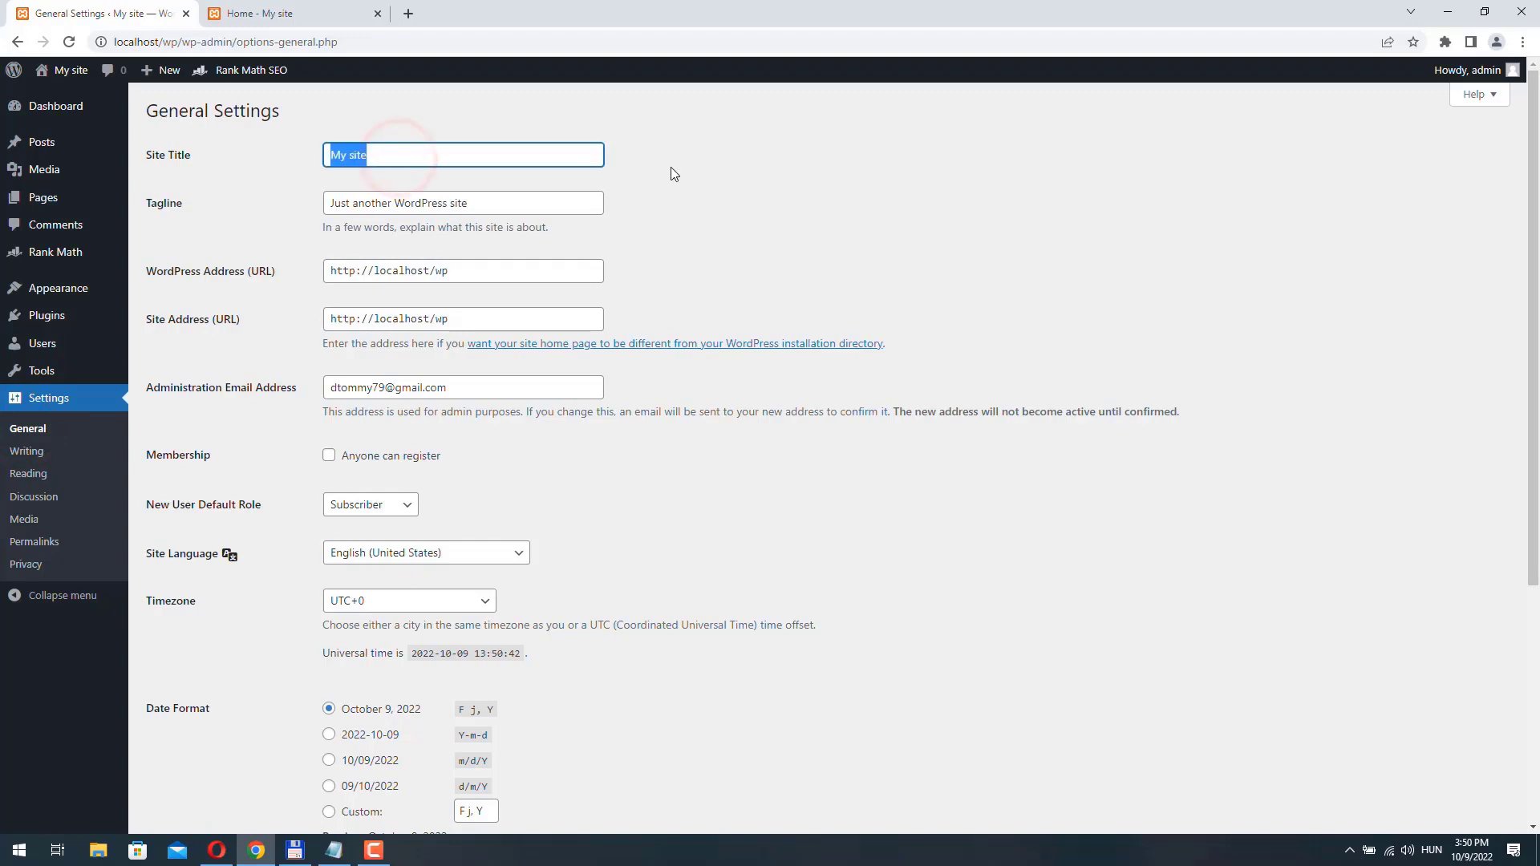
pyautogui.write('Plumbing')
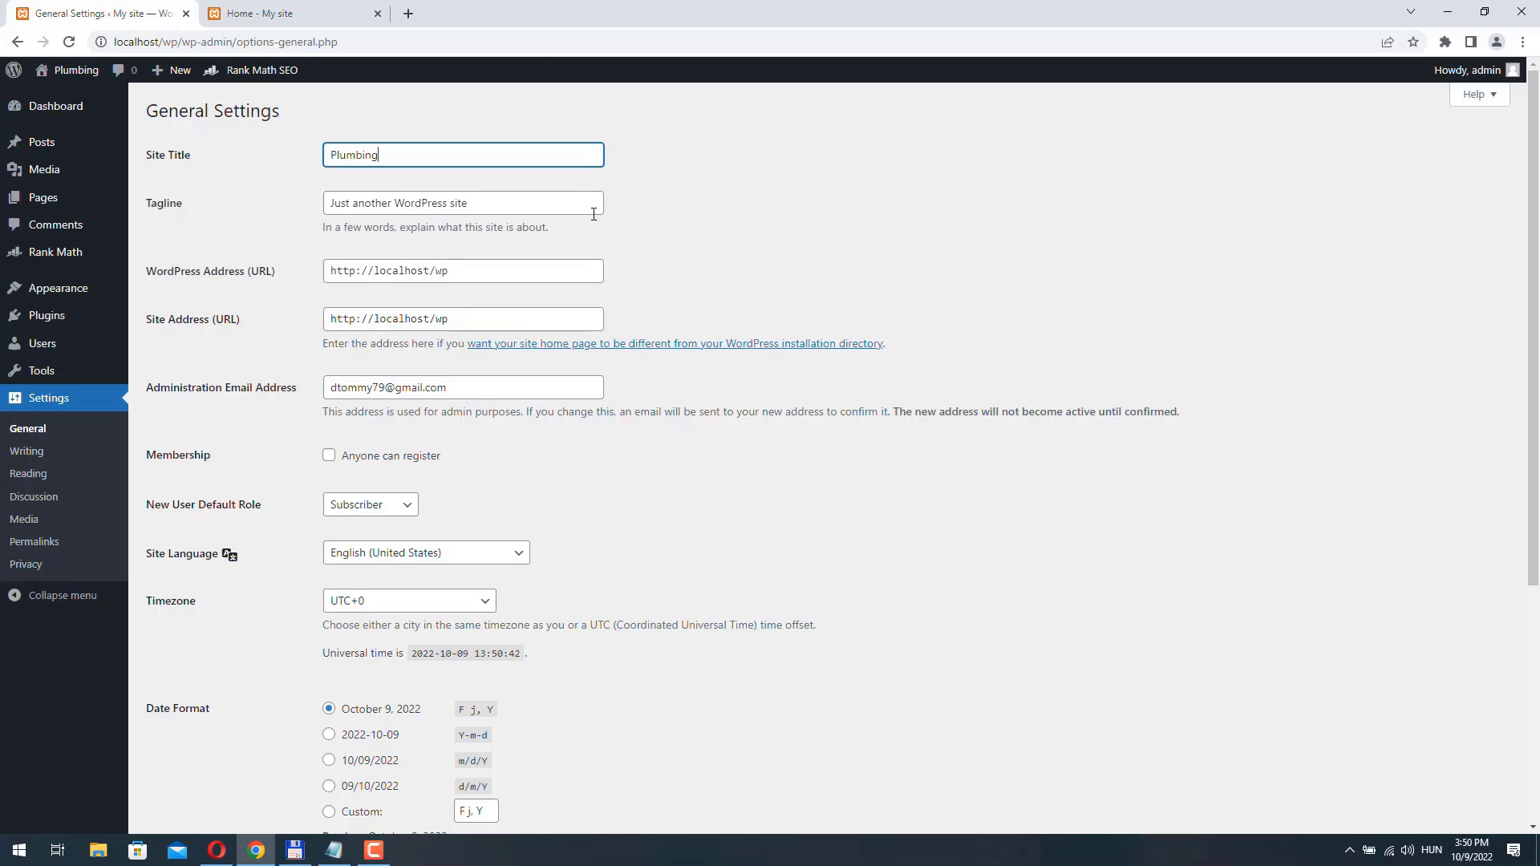
pyautogui.tripleClick(493, 197)
pyautogui.press('BackSpace')
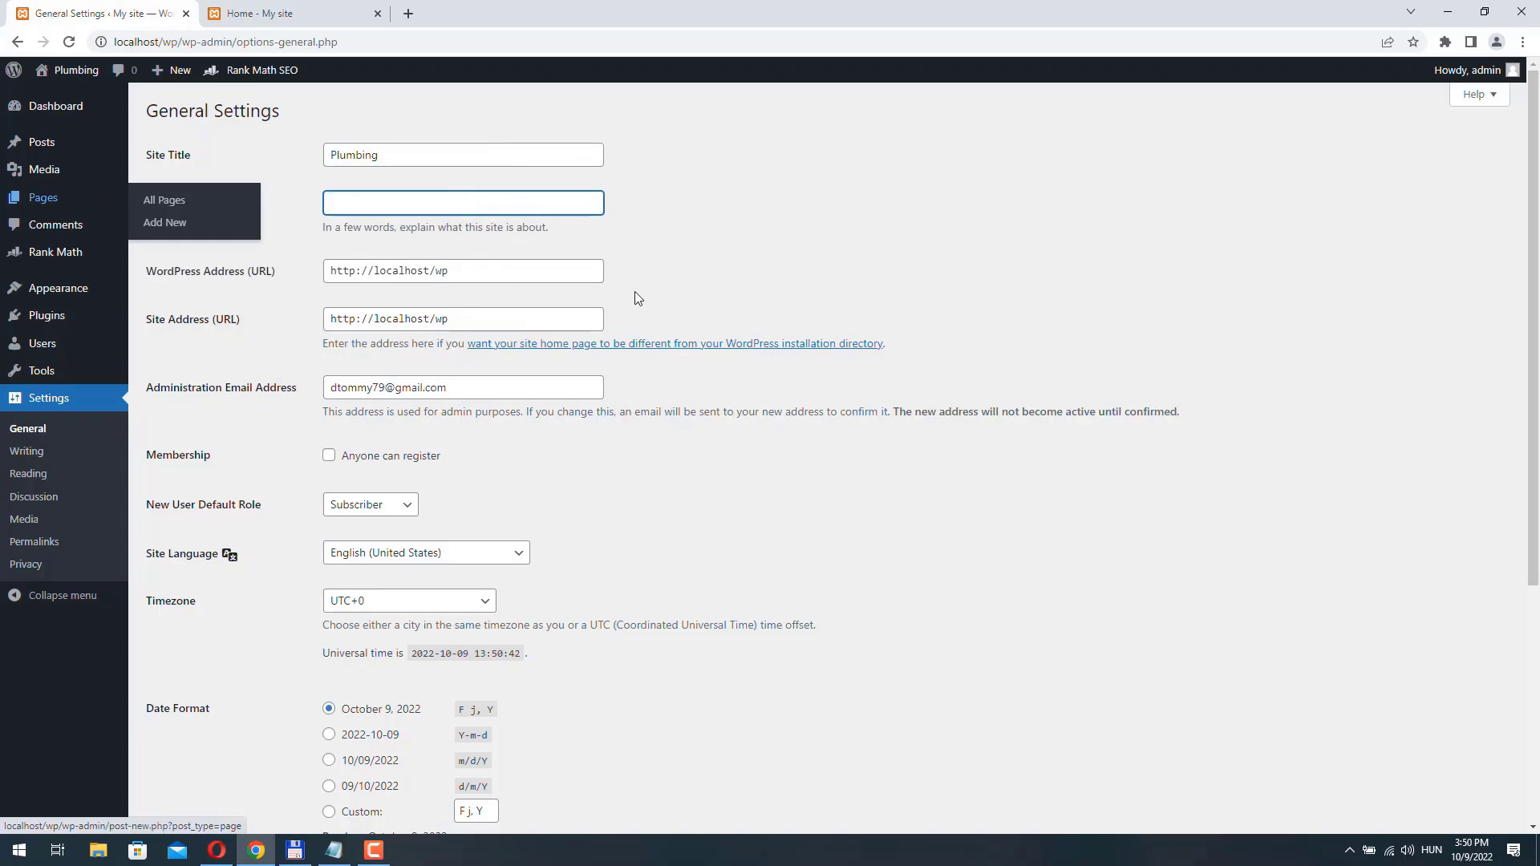
pyautogui.click(691, 188)
pyautogui.scroll(-5, 716, 321)
pyautogui.click(184, 762)
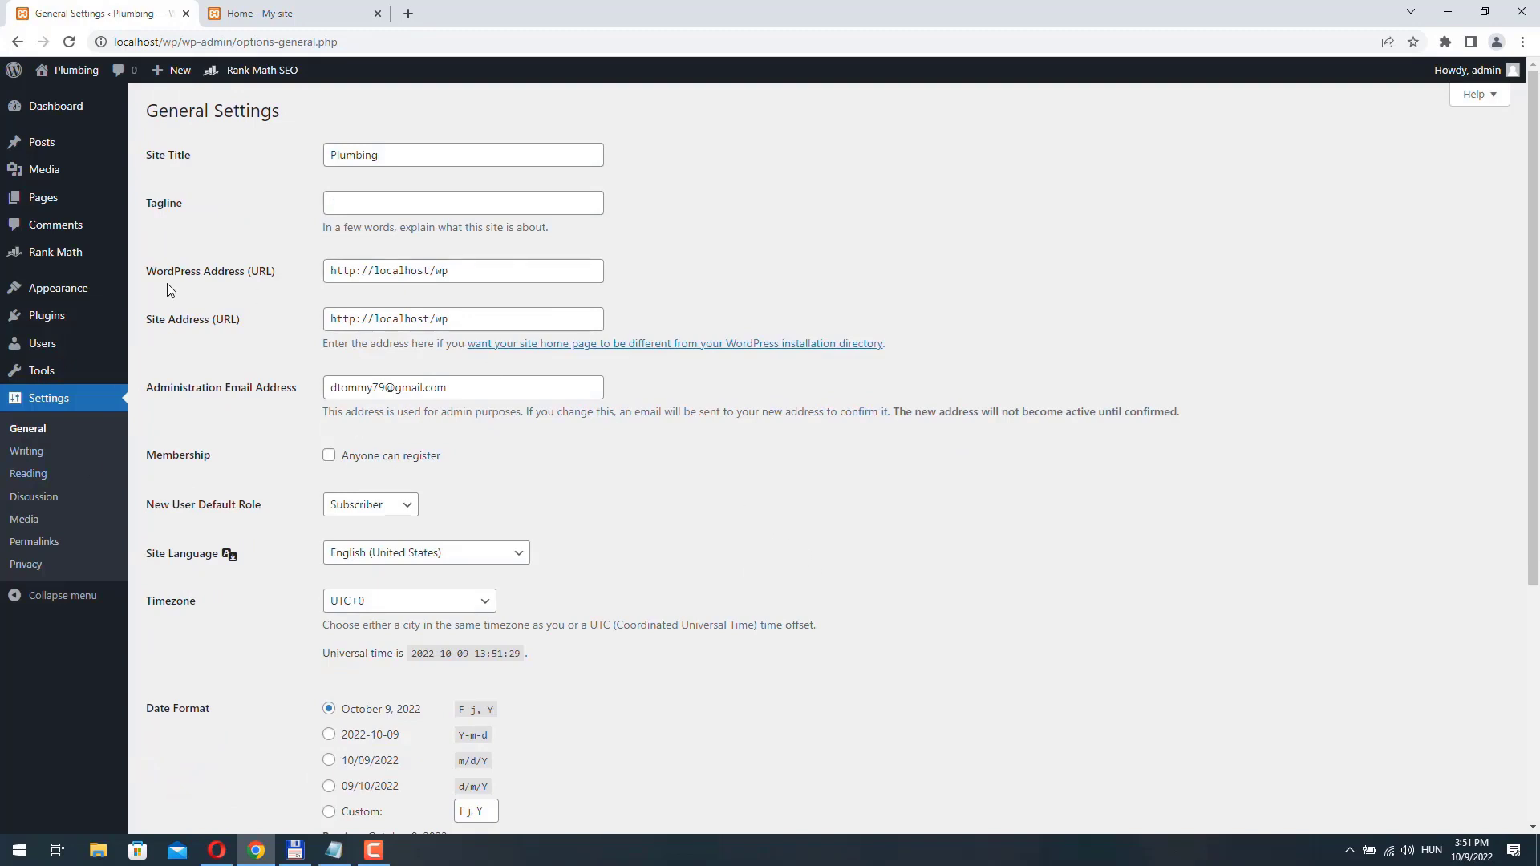
pyautogui.click(265, 12)
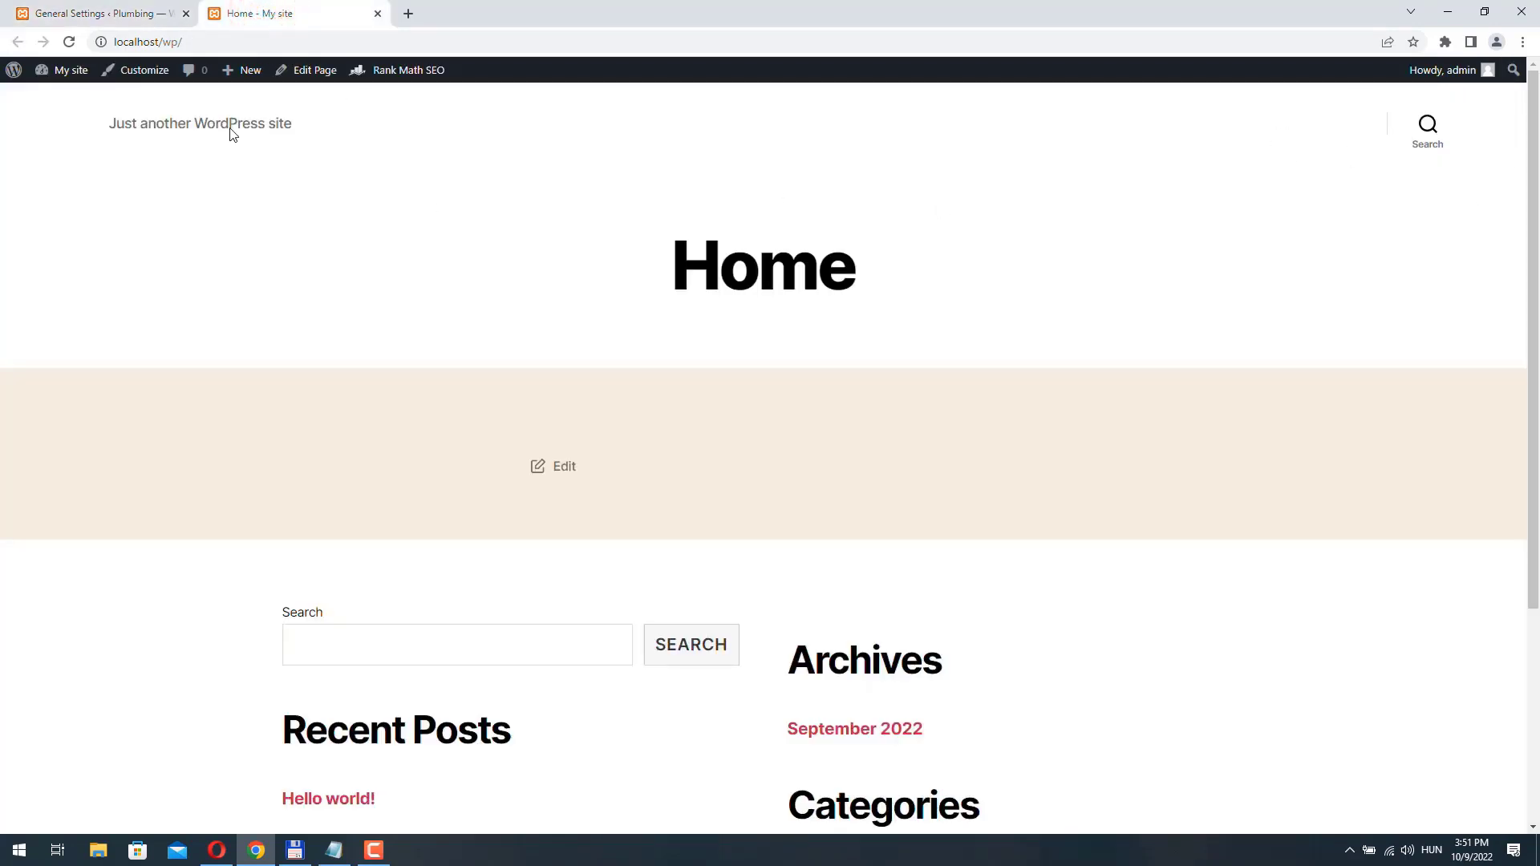
pyautogui.click(90, 14)
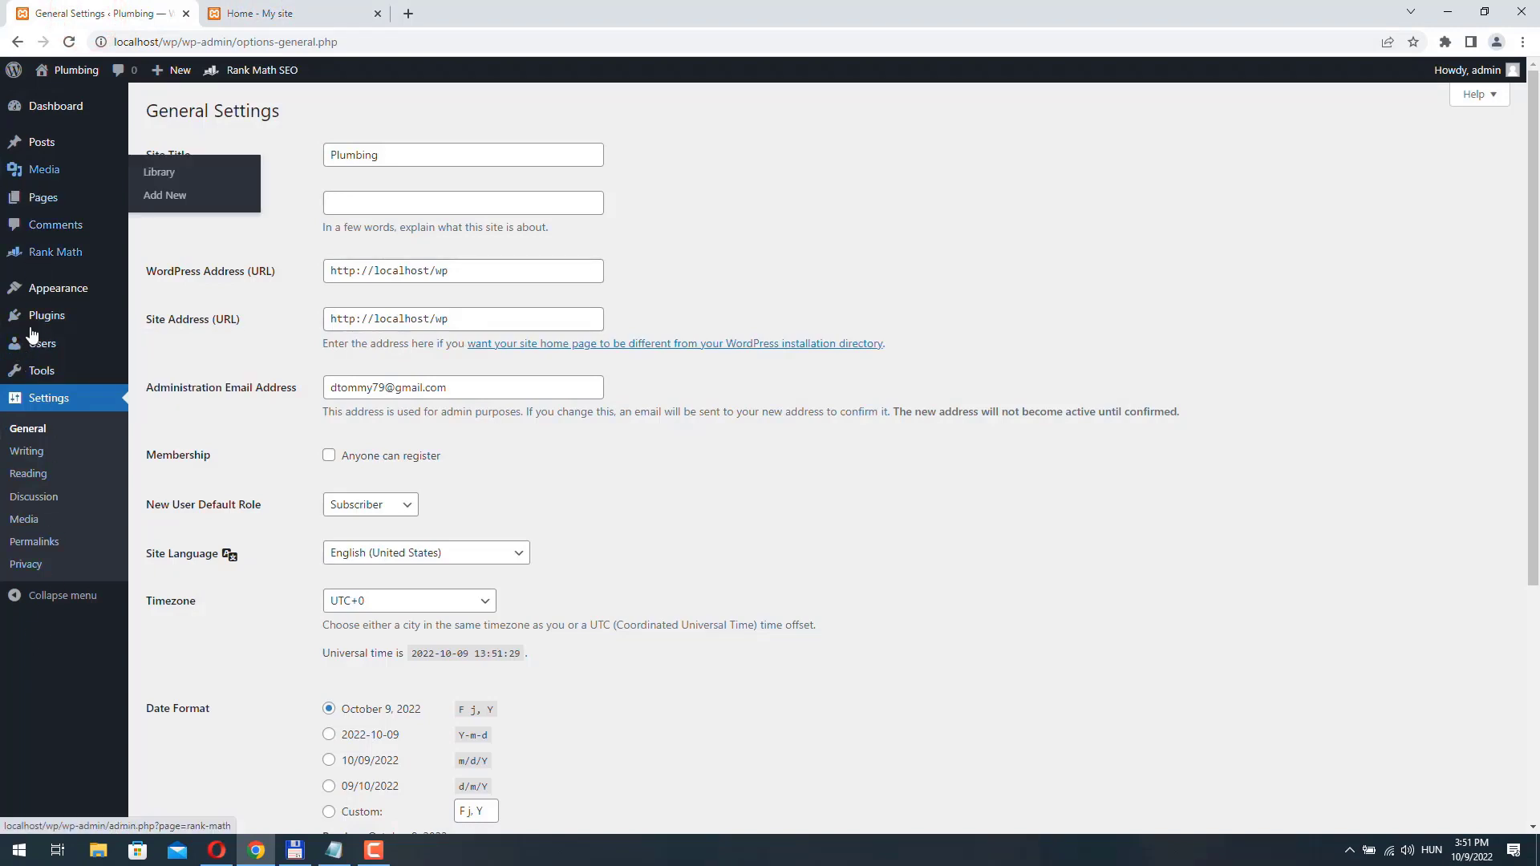
# - Create a navigation menu named "Main Menu" and assign it to the Desktop Horizontal Menu display location
pyautogui.moveTo(50, 290)
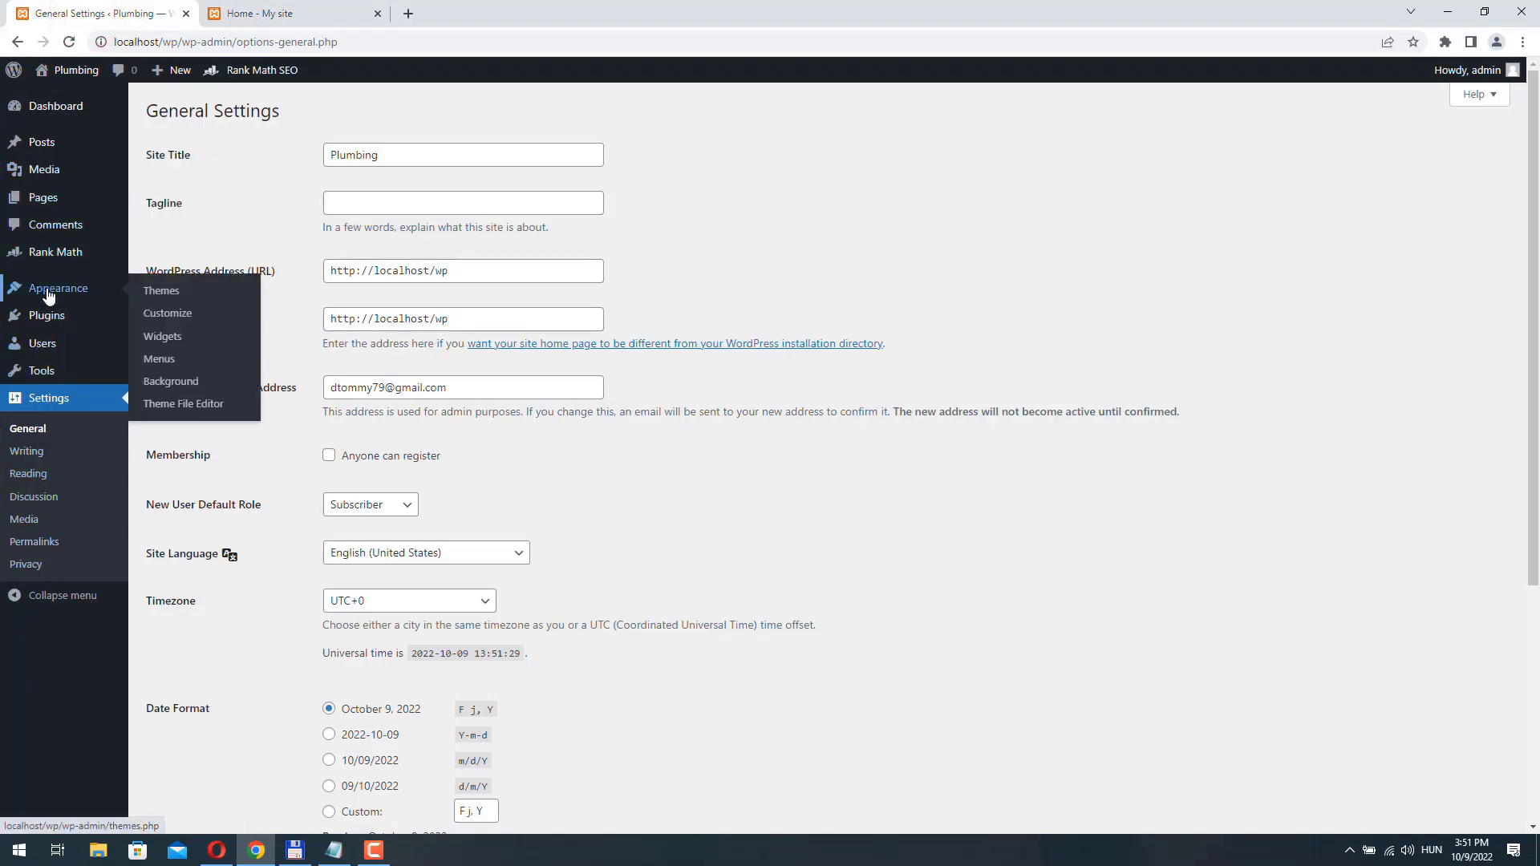
pyautogui.click(158, 358)
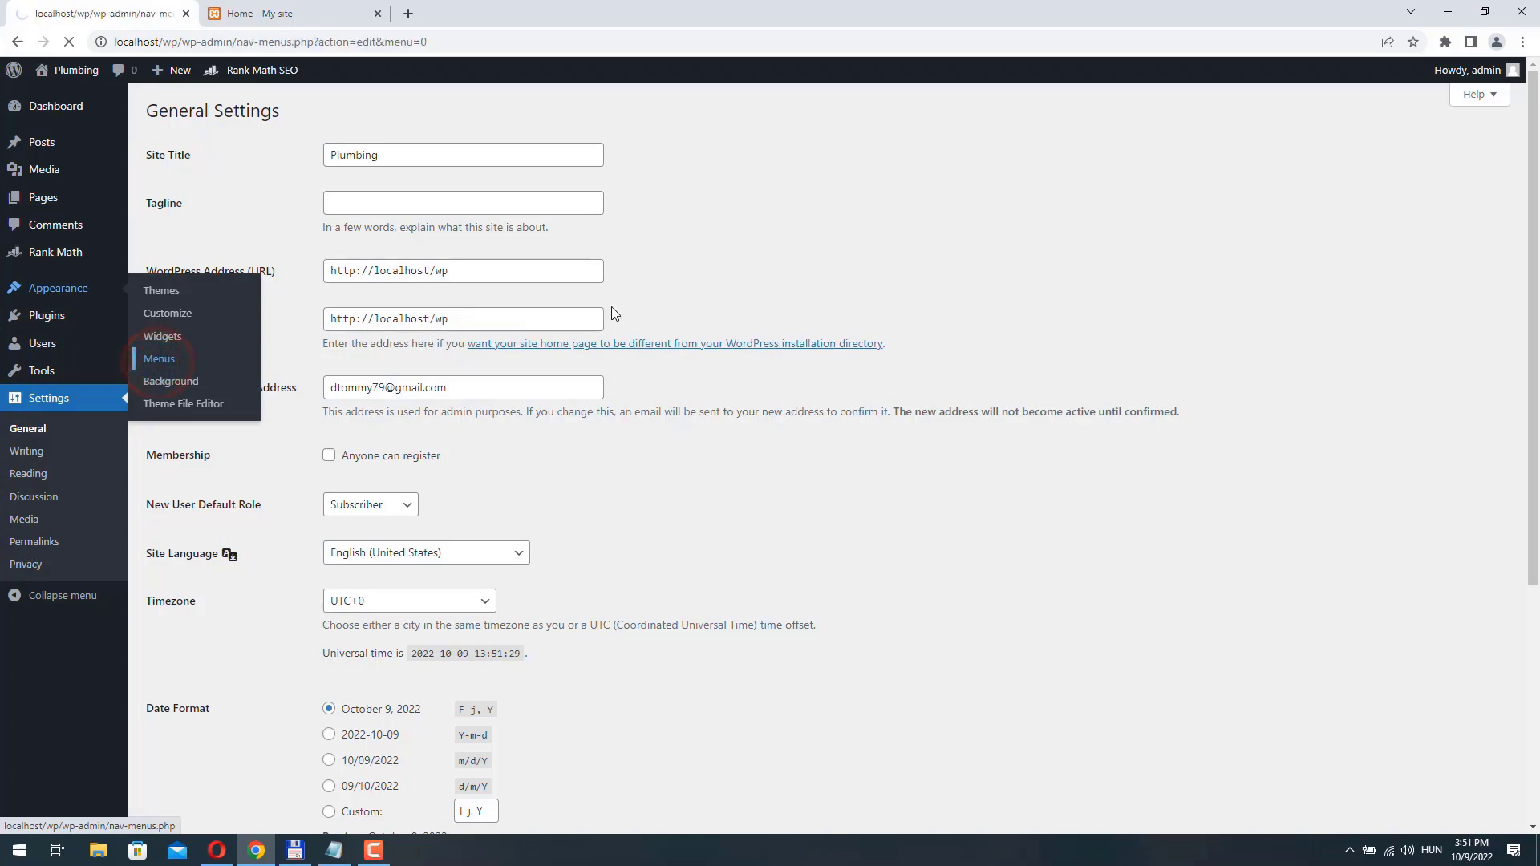
pyautogui.click(560, 309)
pyautogui.click(577, 332)
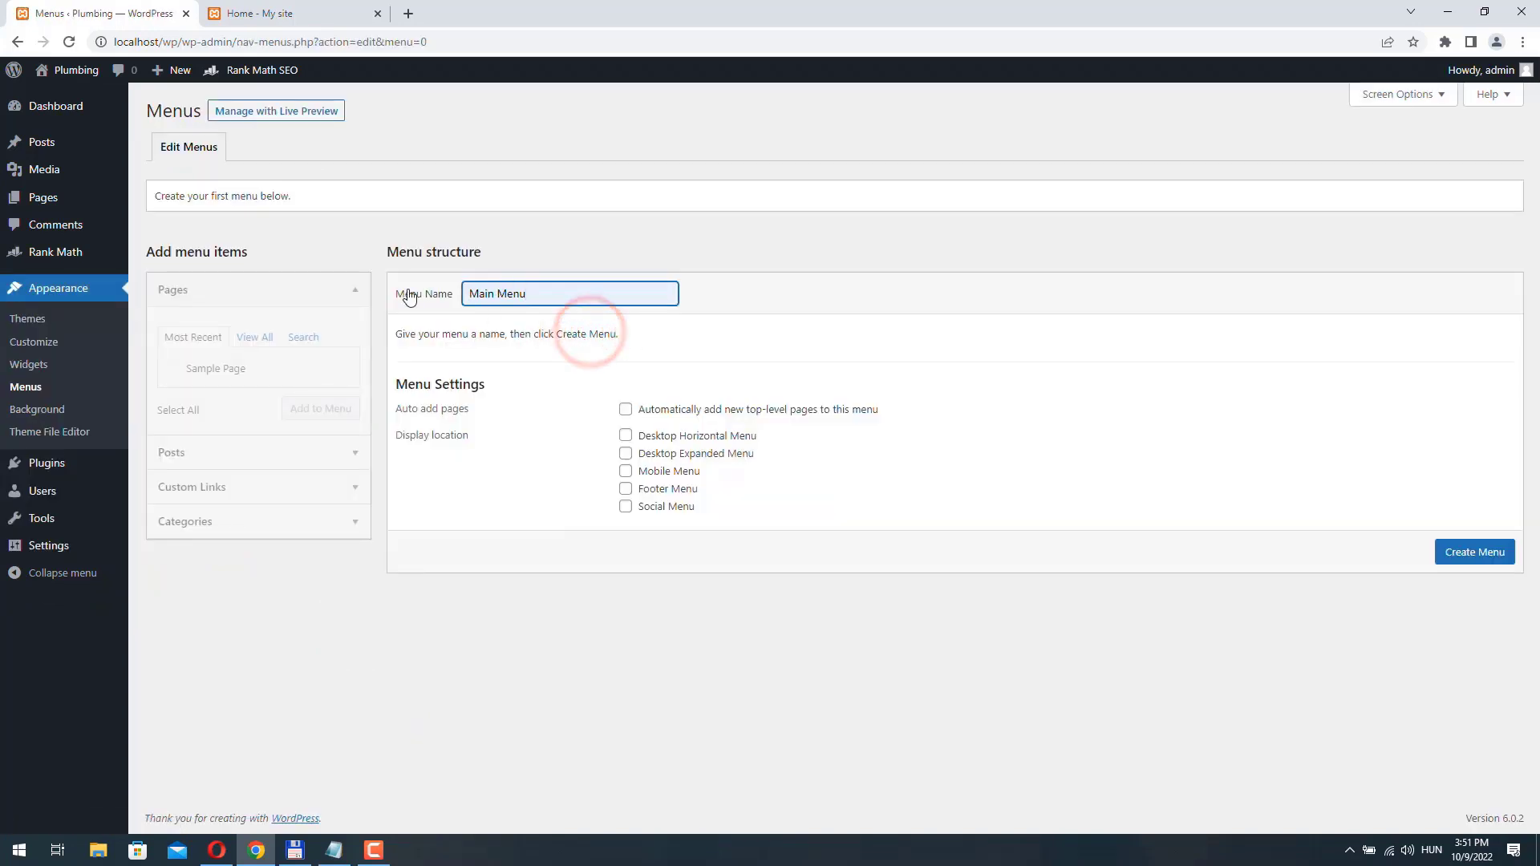
pyautogui.tripleClick(562, 305)
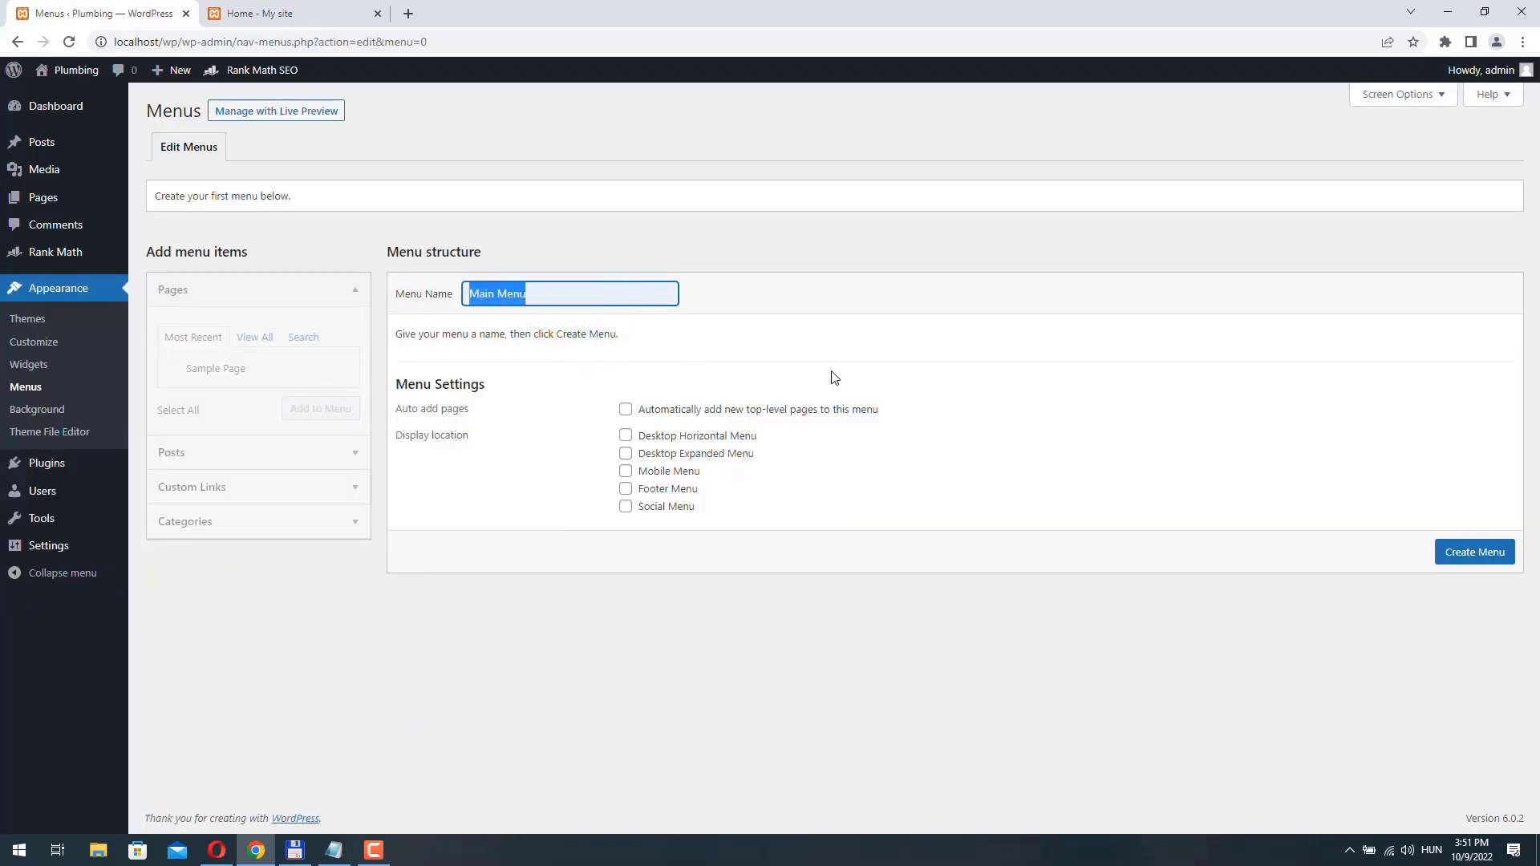
pyautogui.click(626, 438)
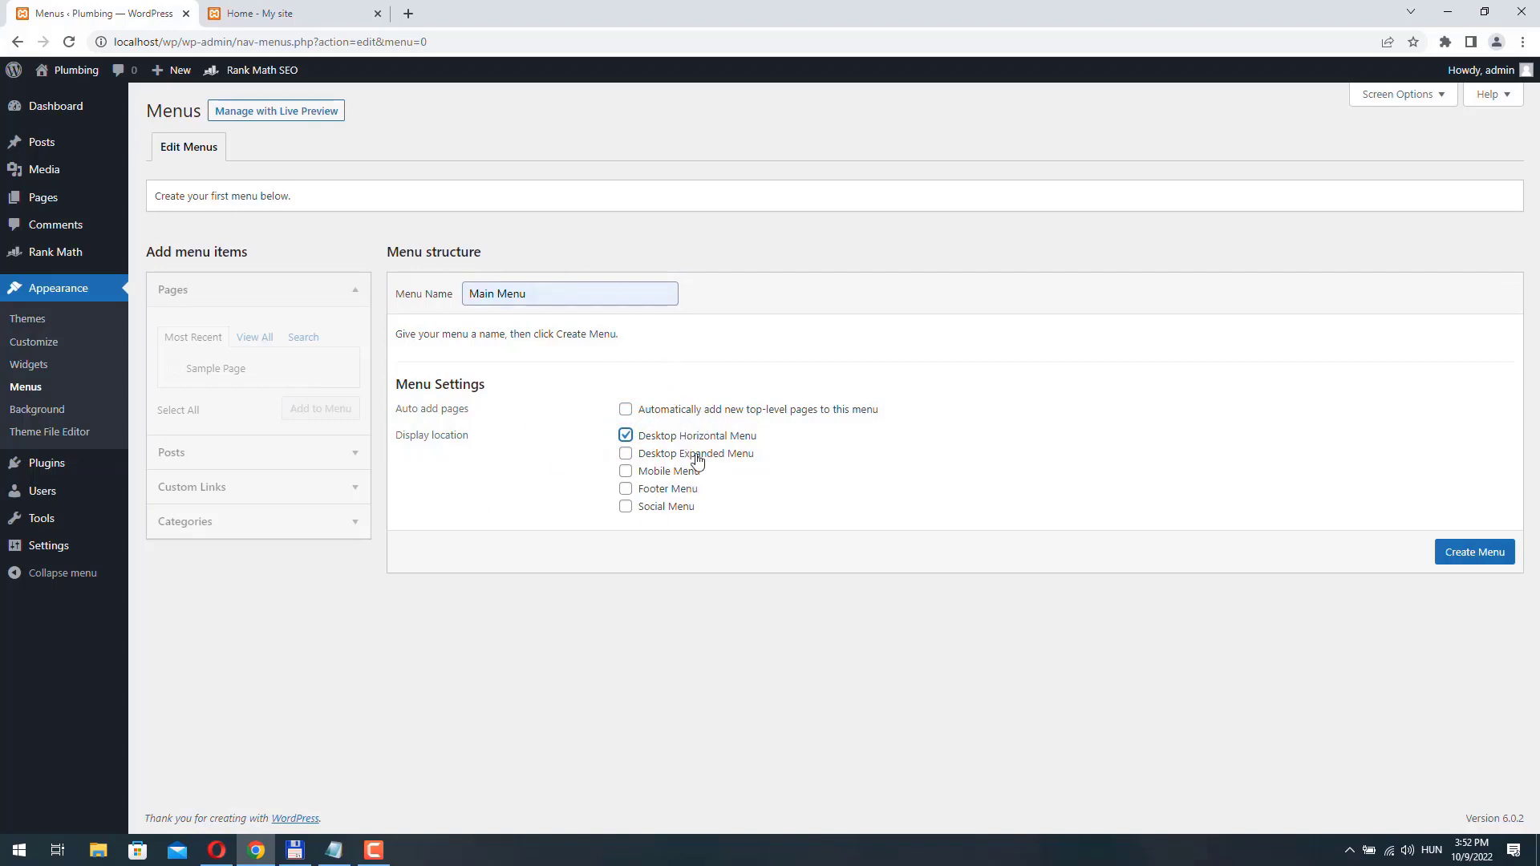
pyautogui.click(1462, 552)
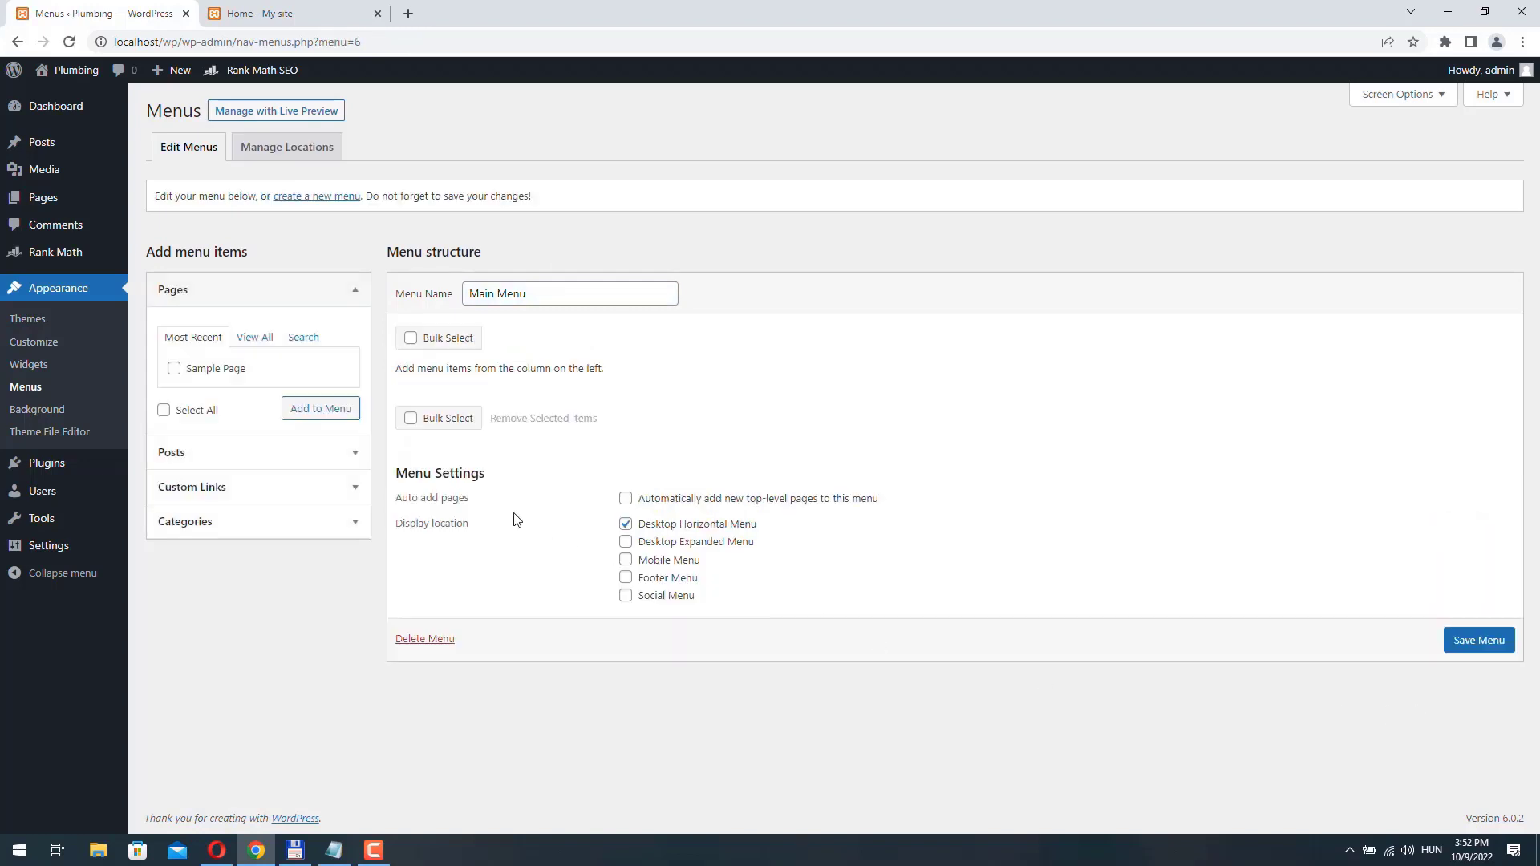
# - Add the Home front page as an item of Main Menu and save the menu
pyautogui.click(254, 337)
pyautogui.click(174, 369)
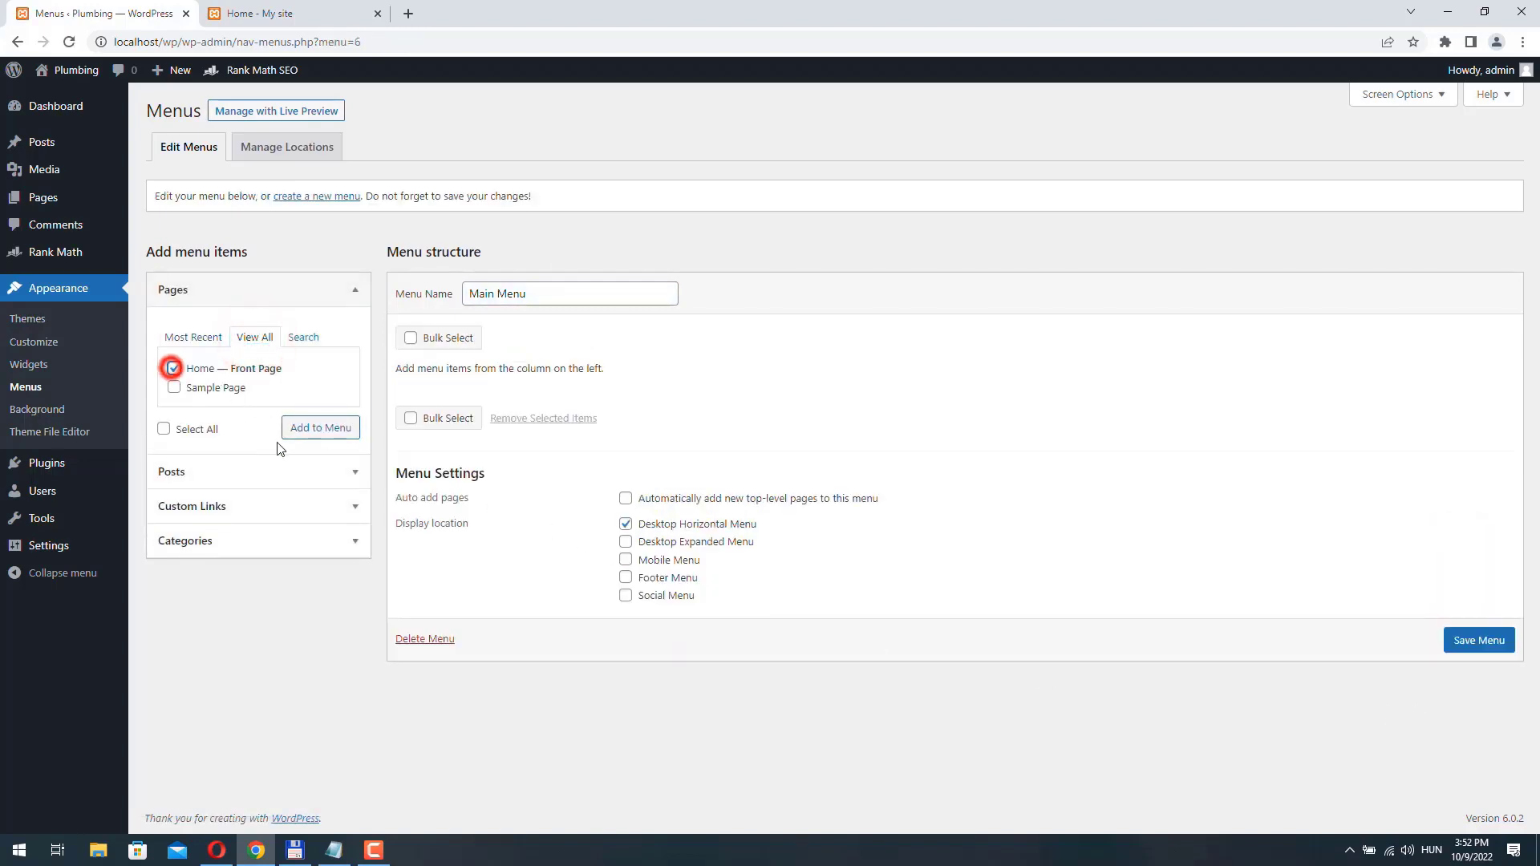
pyautogui.click(317, 427)
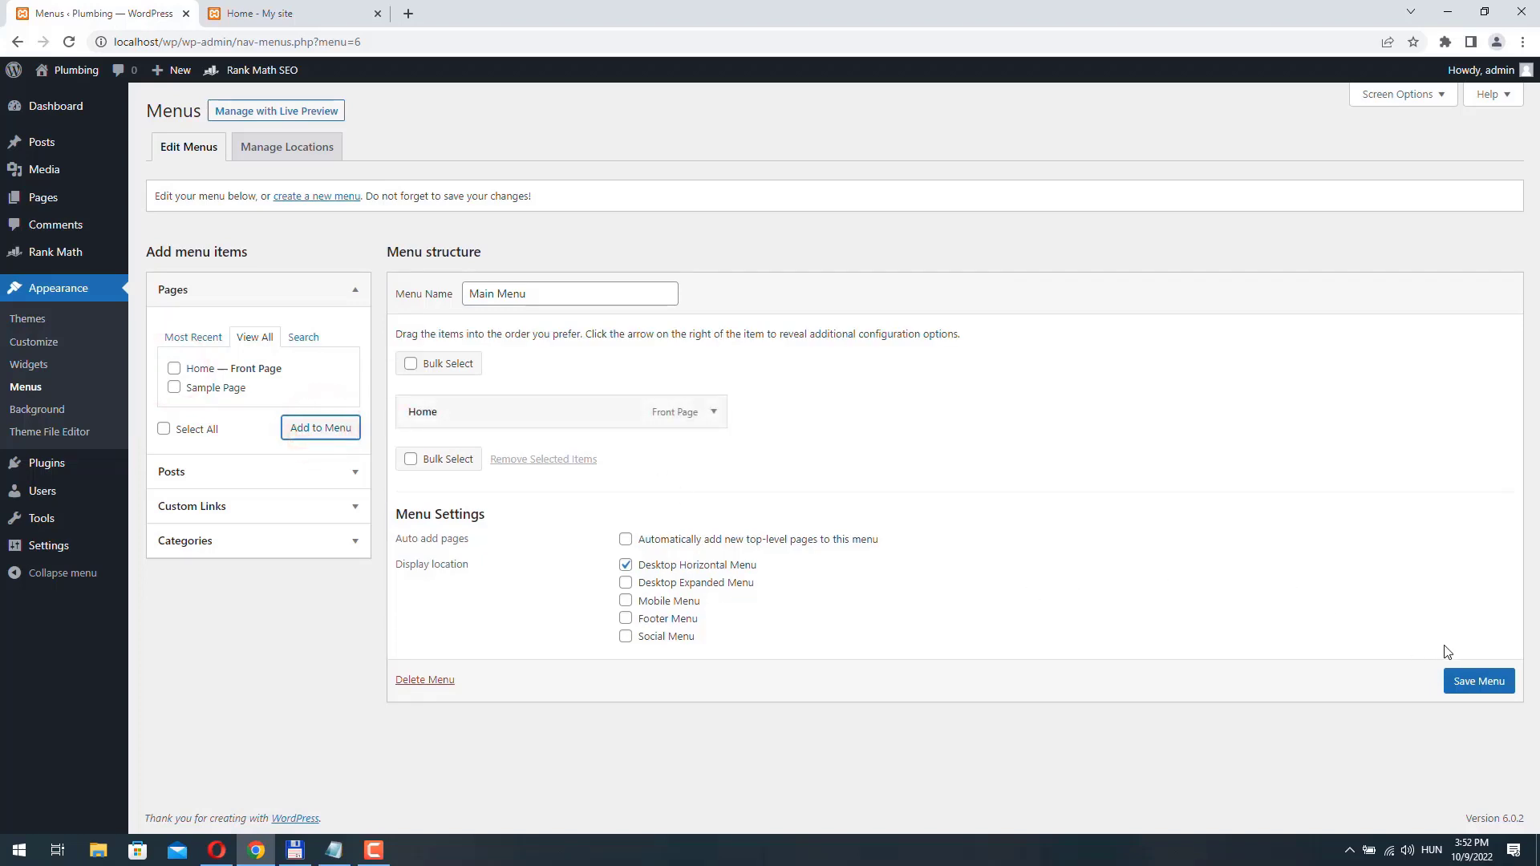
pyautogui.click(1479, 681)
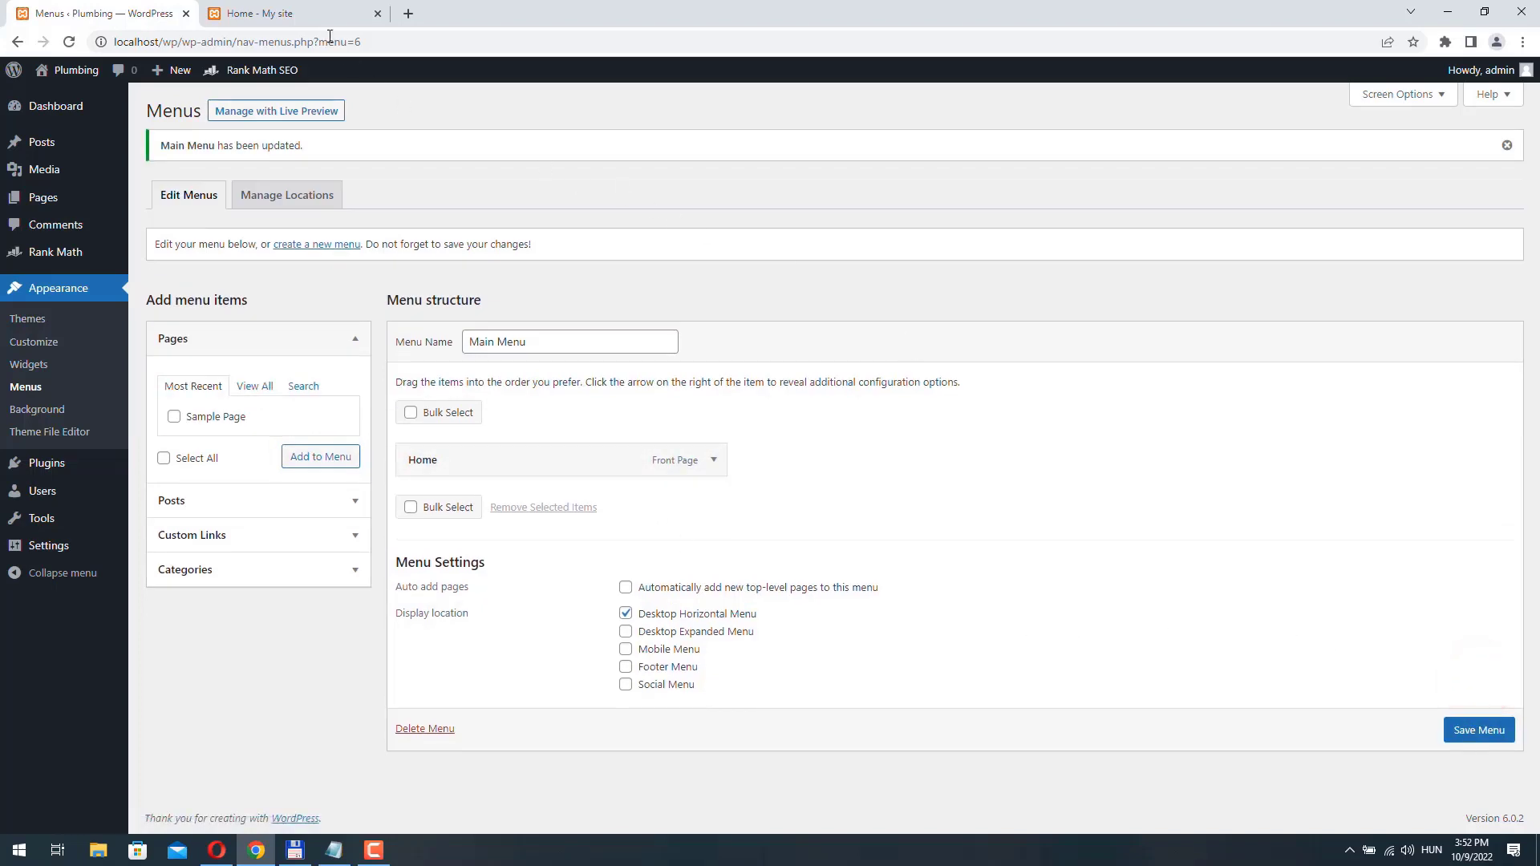
# - Reload the site's front page to check its header and navigation menu, and return to the menu editor
pyautogui.click(292, 14)
pyautogui.click(69, 41)
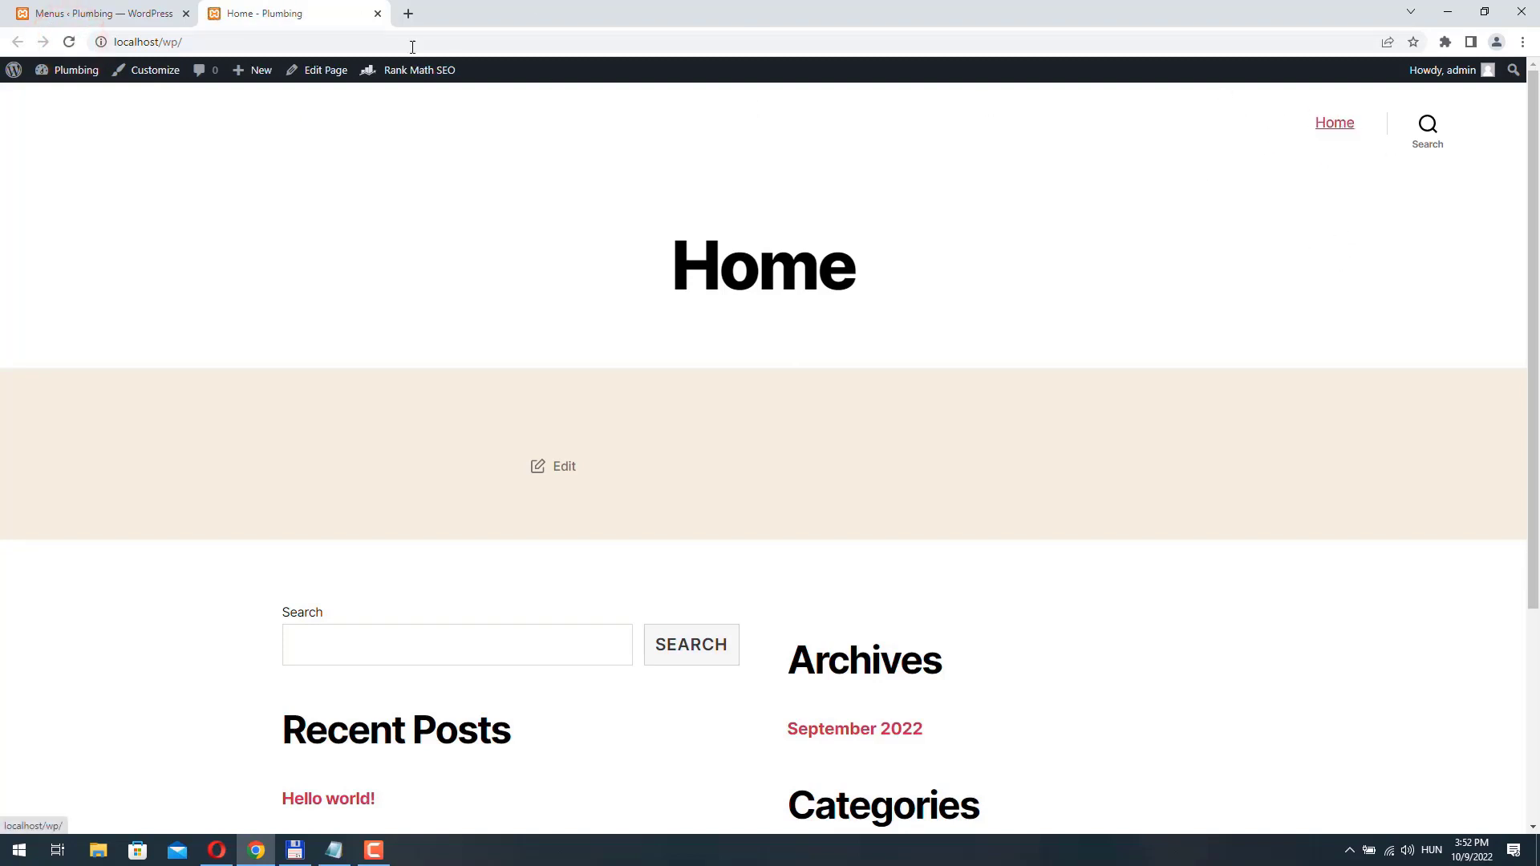
pyautogui.click(105, 13)
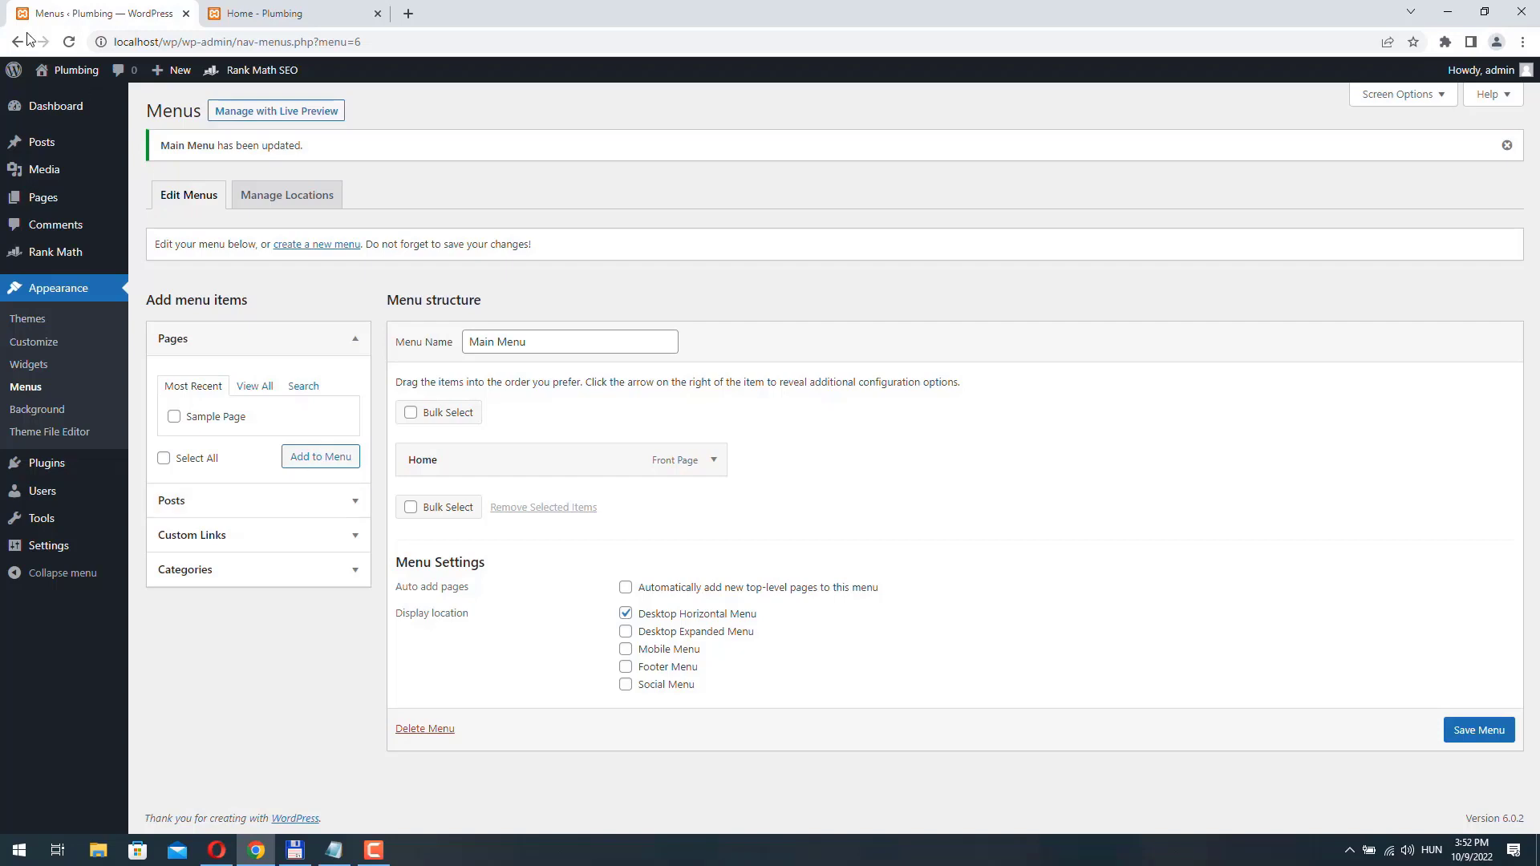
# - Install the Astra theme from the popular WordPress themes and activate it
pyautogui.moveTo(72, 172)
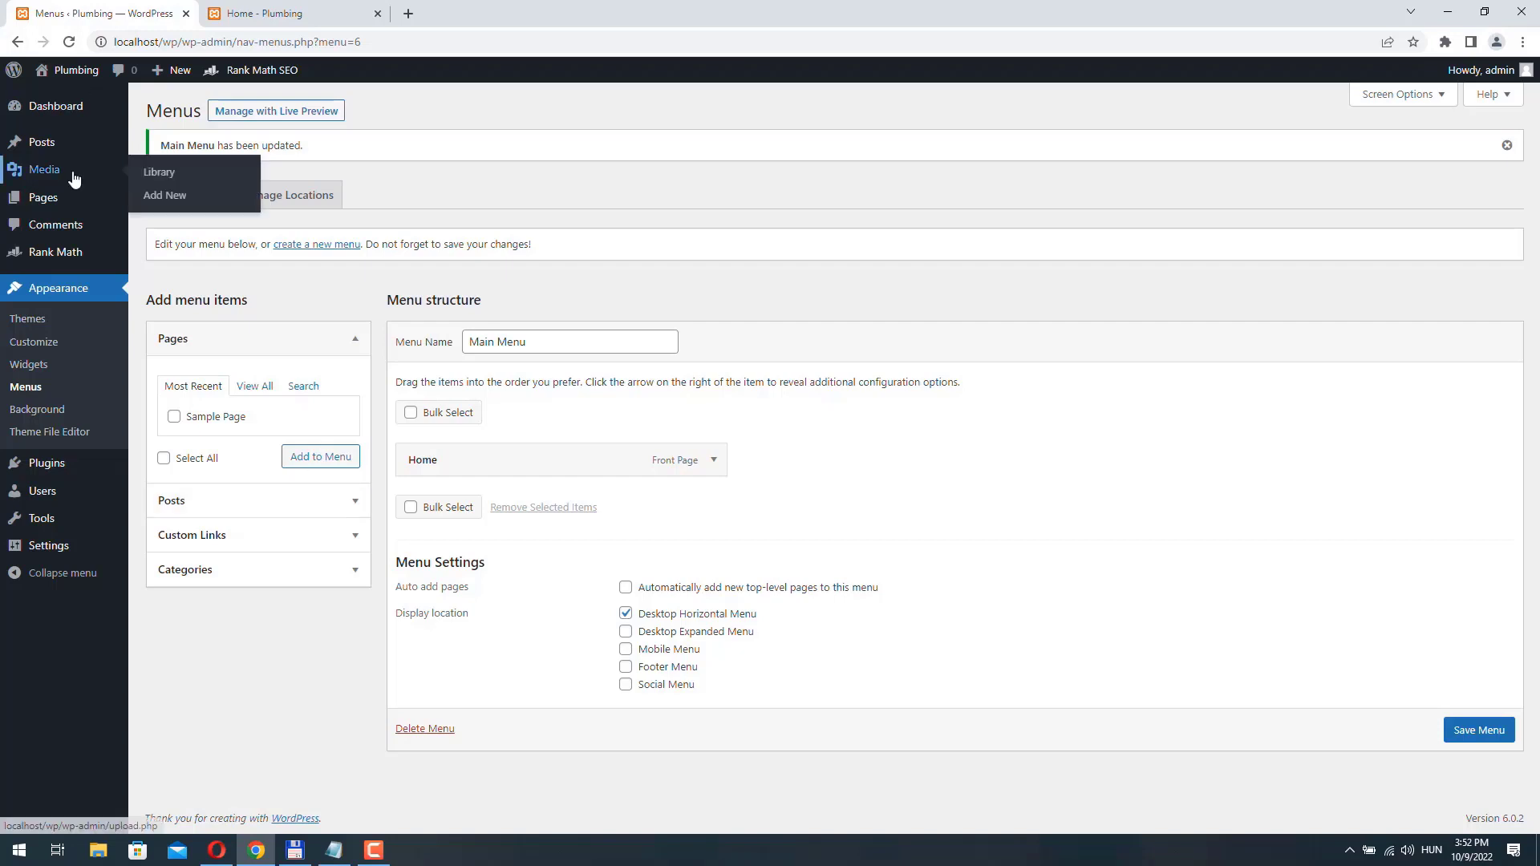
pyautogui.click(27, 319)
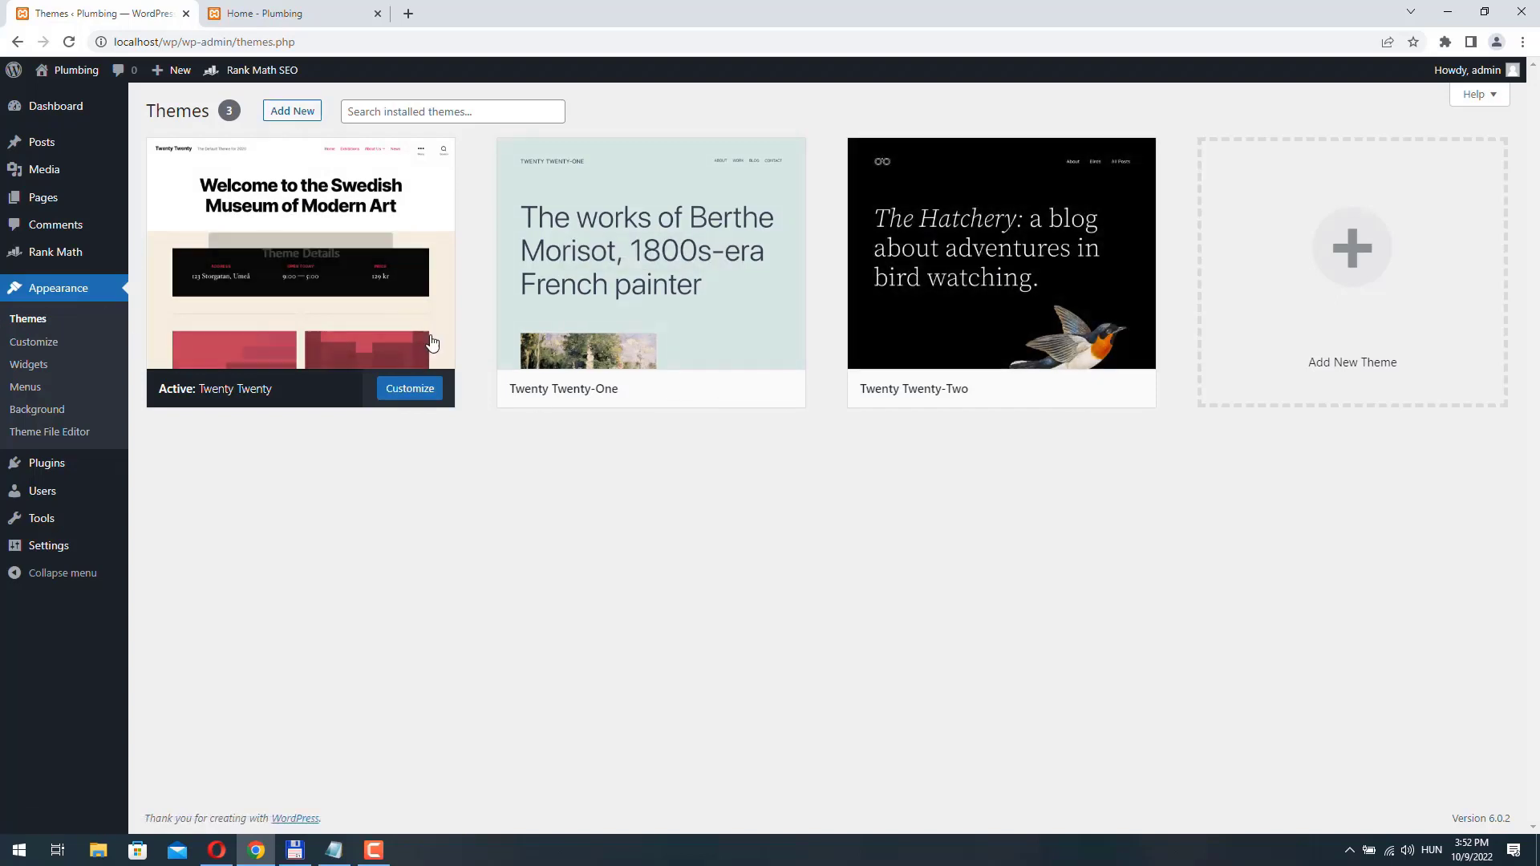
pyautogui.click(288, 113)
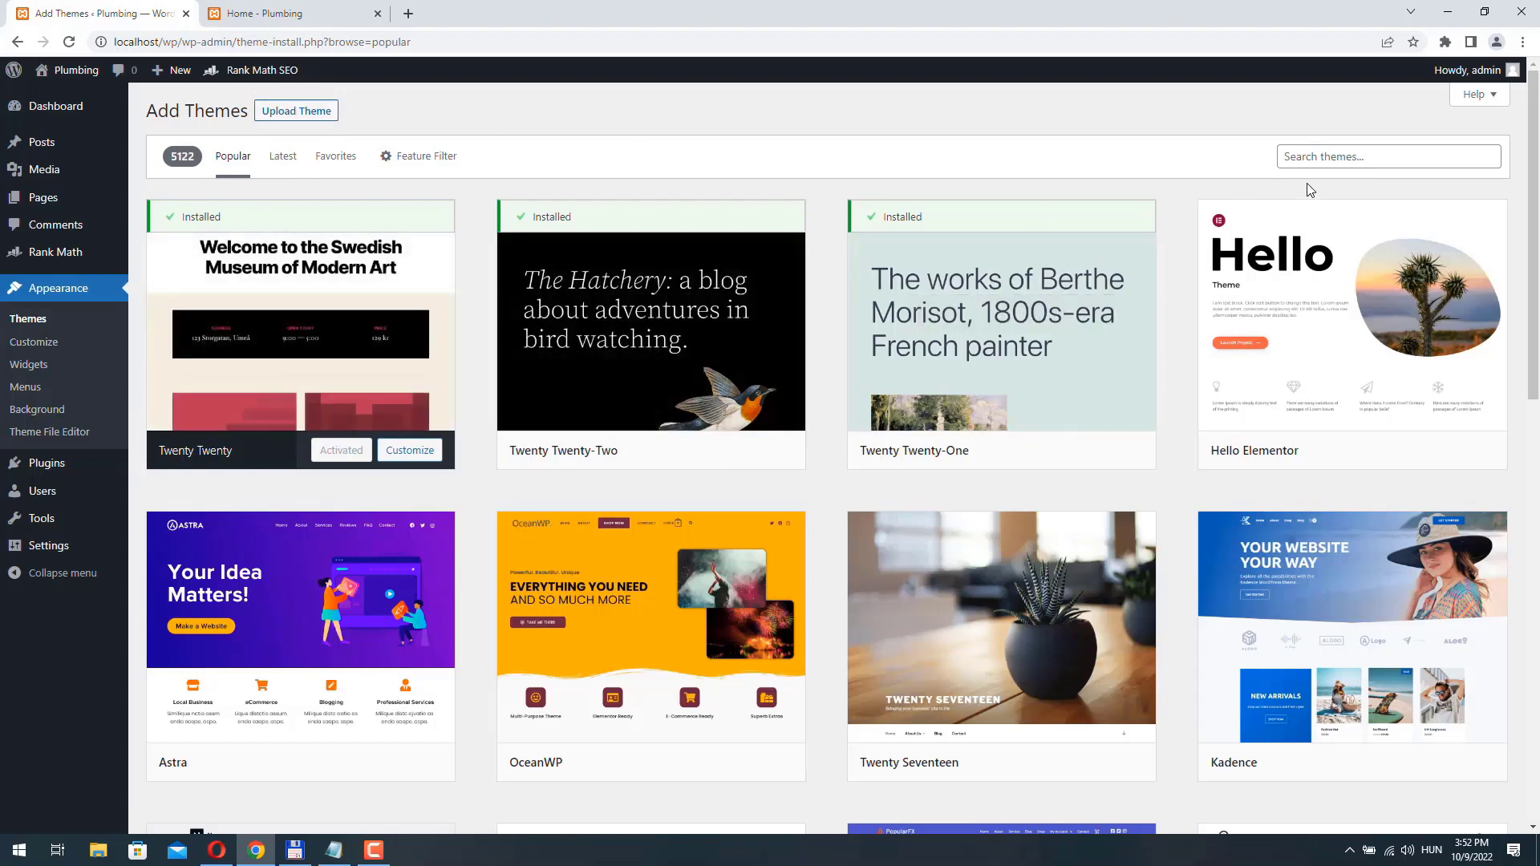
pyautogui.scroll(-3, 610, 431)
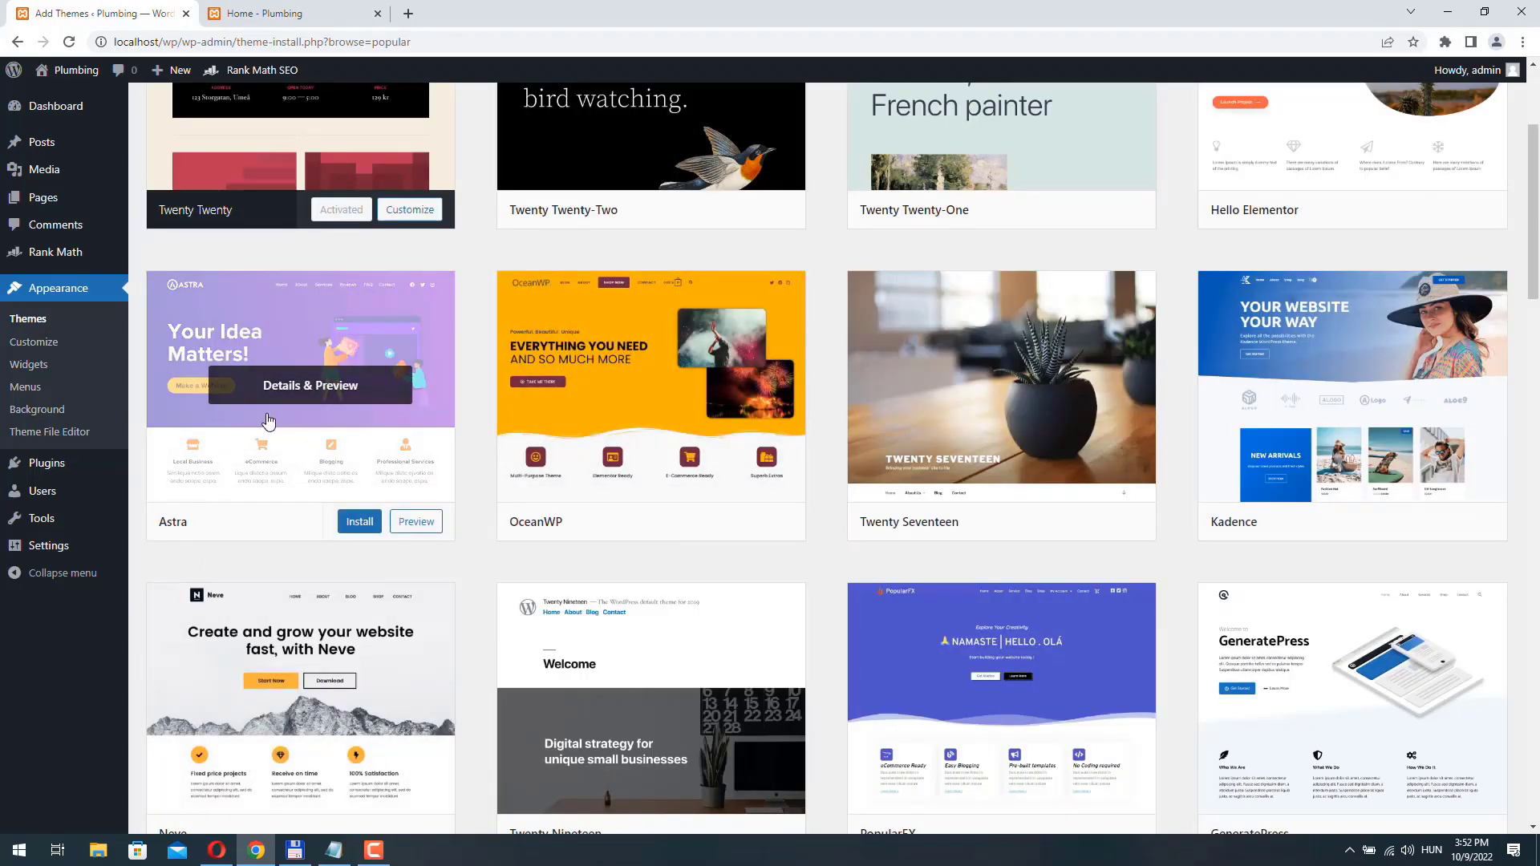
pyautogui.click(358, 522)
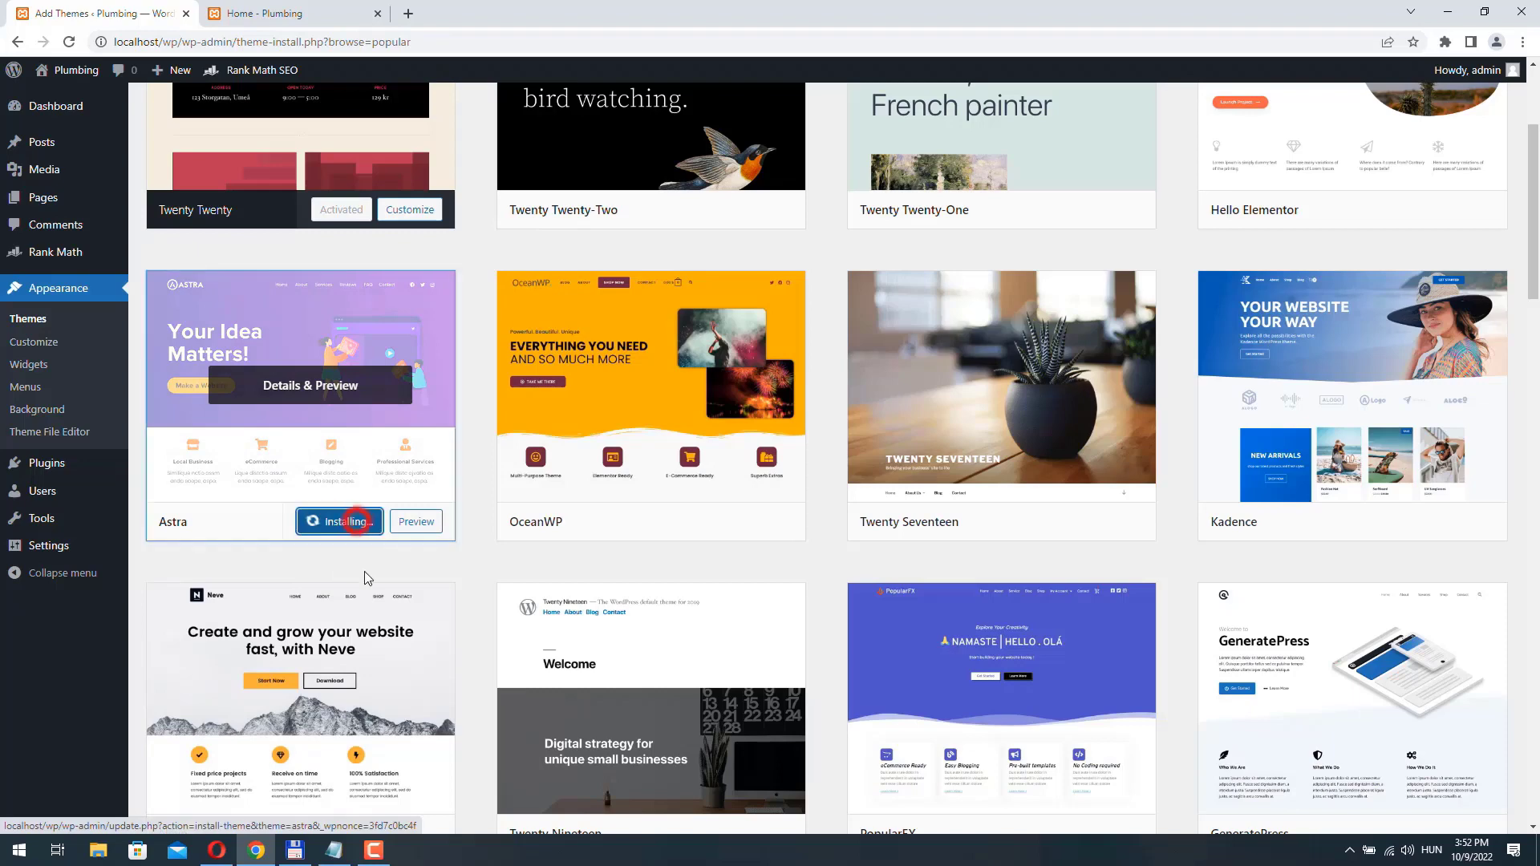
pyautogui.click(341, 523)
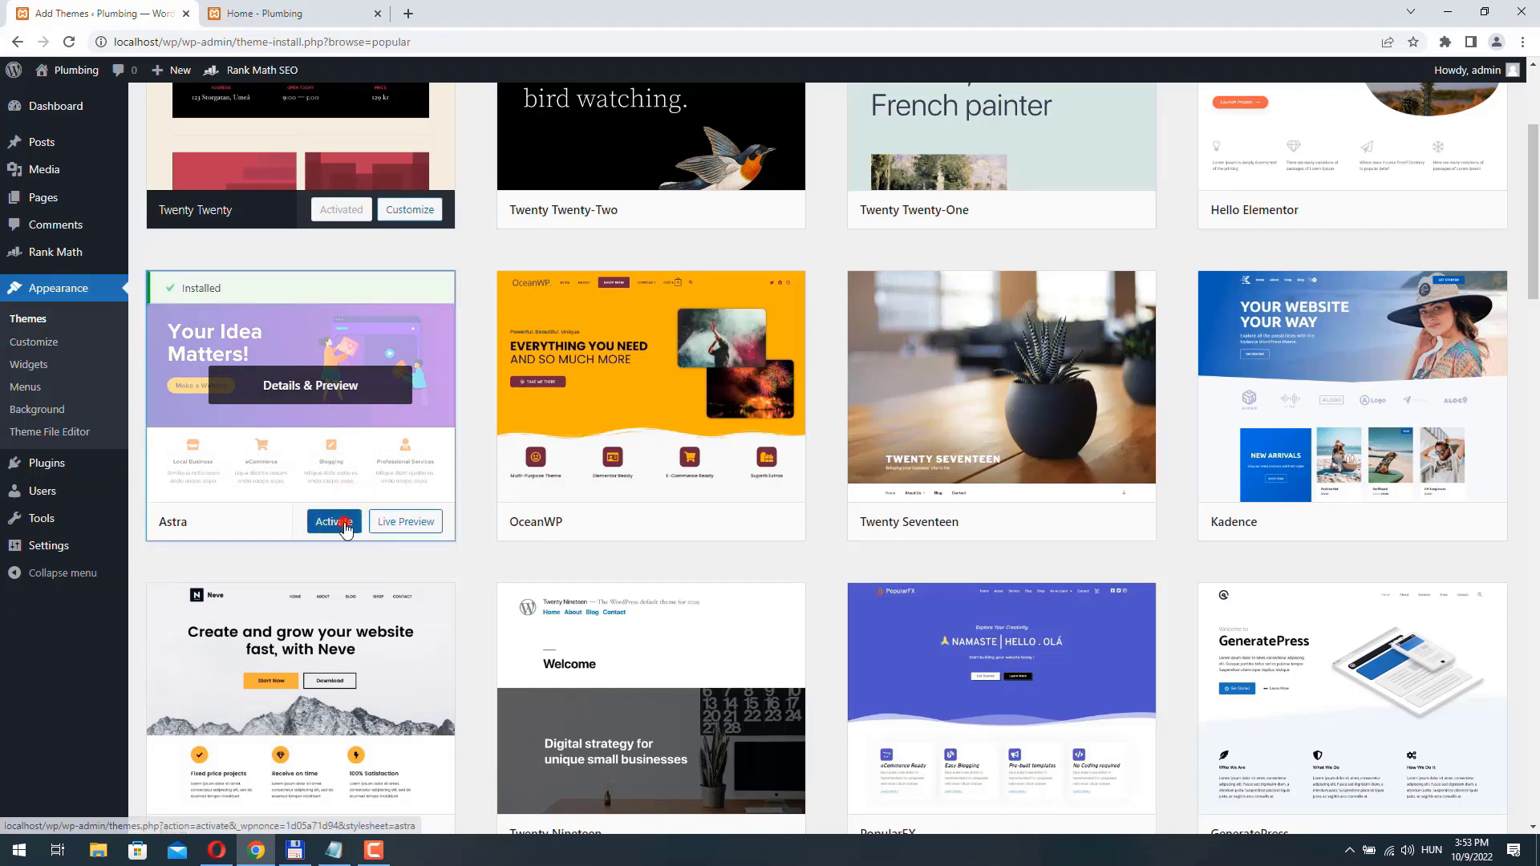
# - Reload the site's front page to check its look under Astra, and review the display location of Main Menu
pyautogui.click(257, 14)
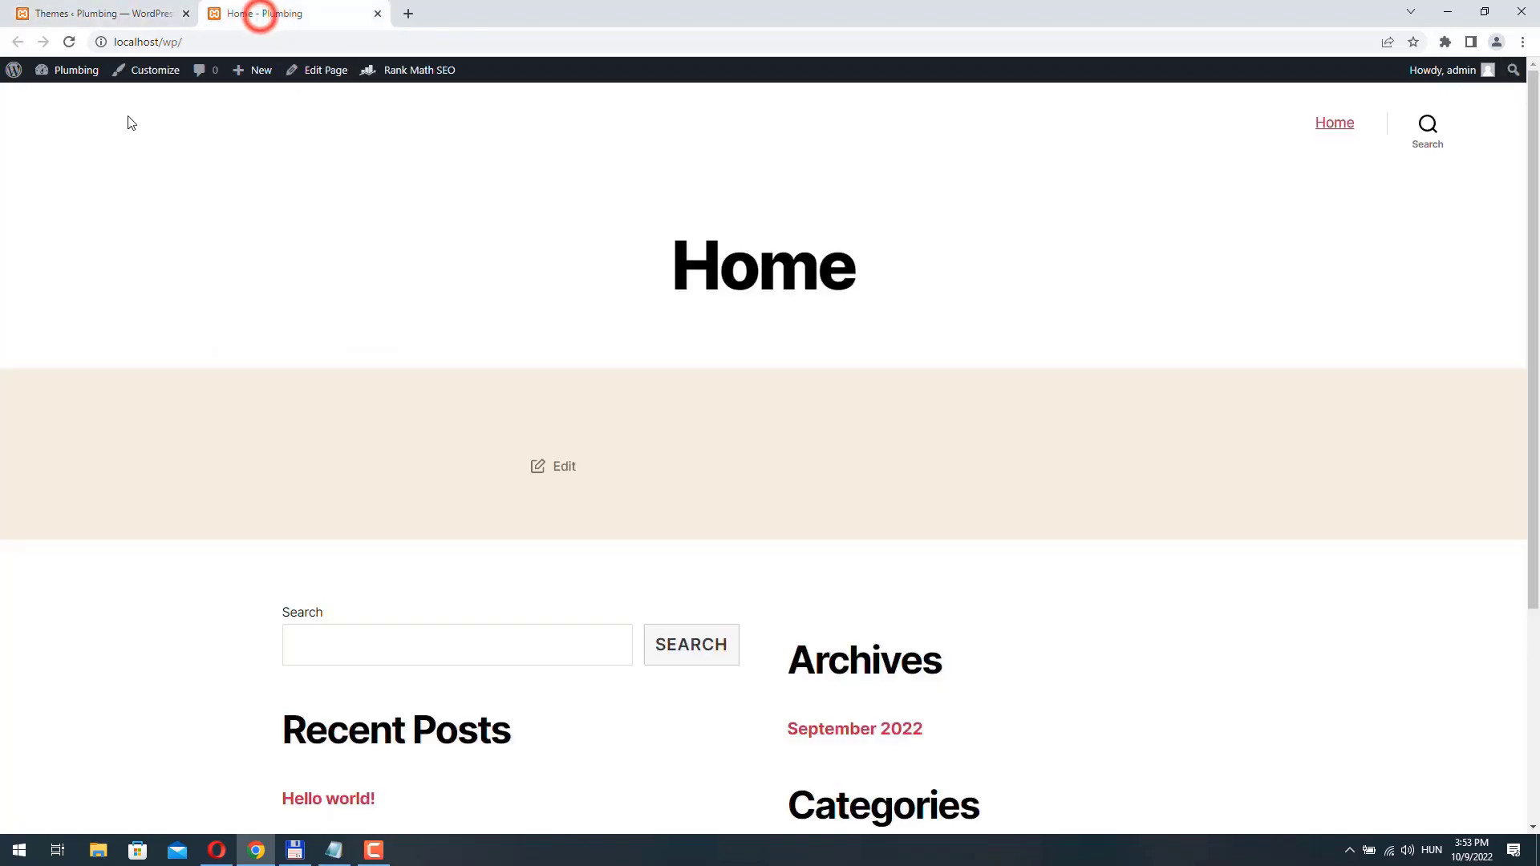
pyautogui.click(70, 42)
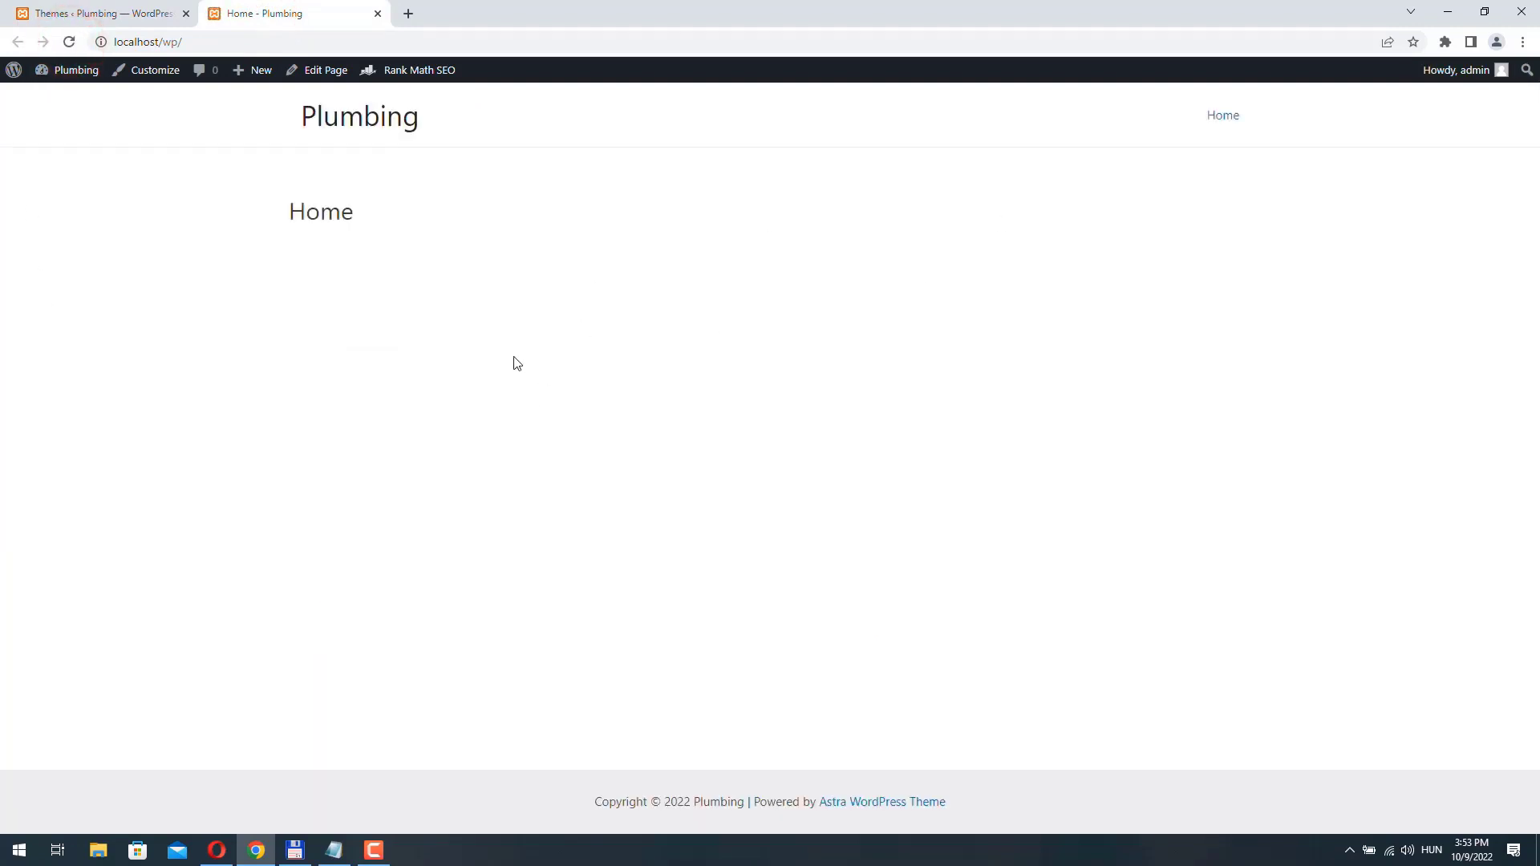
pyautogui.click(104, 14)
pyautogui.click(24, 386)
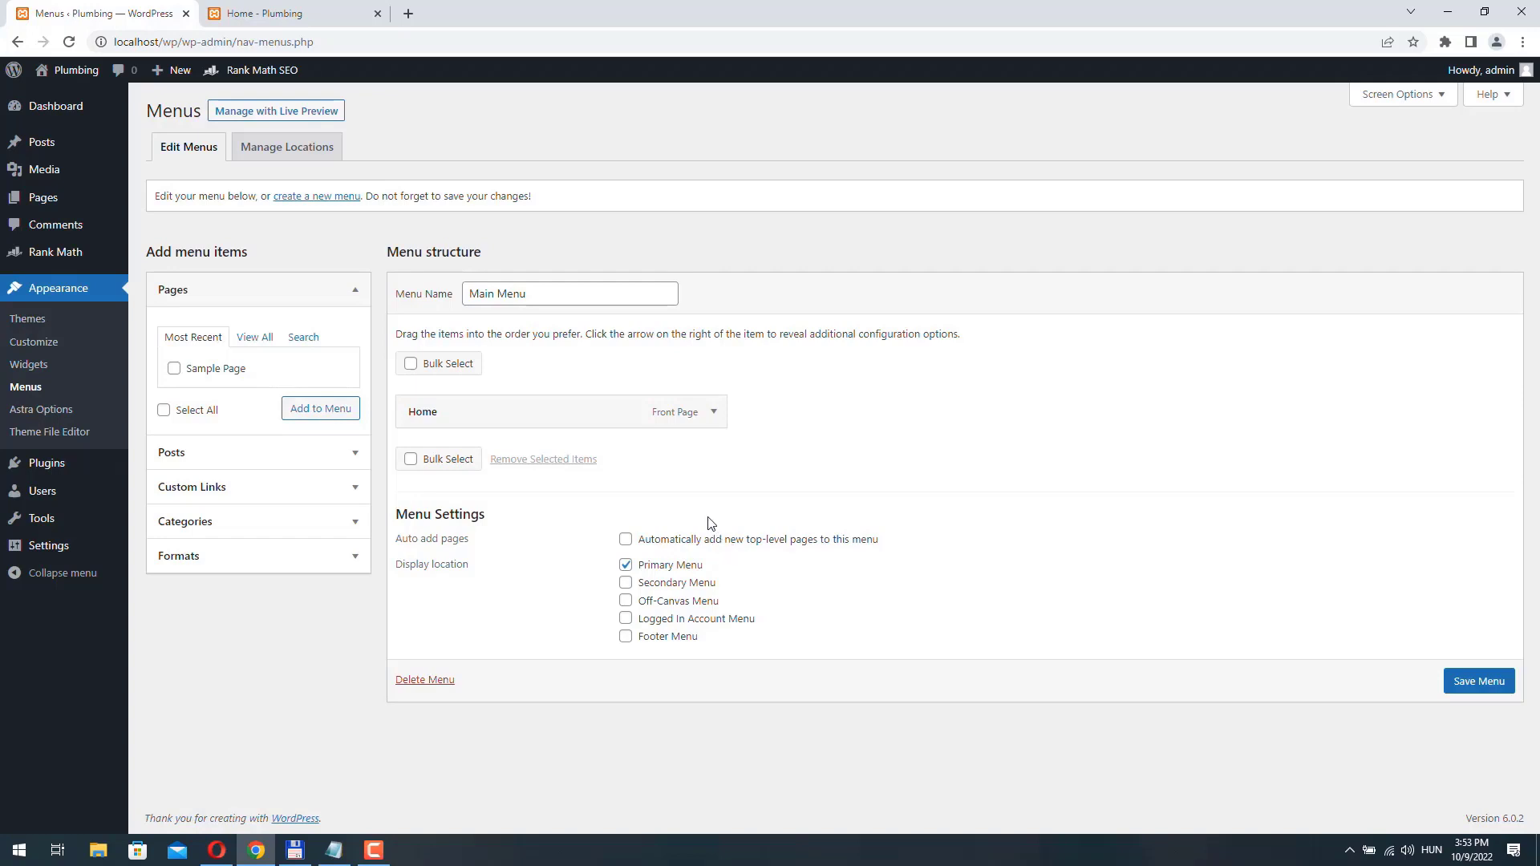
# - From Astra Options, upload plumbing-logo.png as the site logo, fill in its alt text and use it without cropping
pyautogui.click(37, 414)
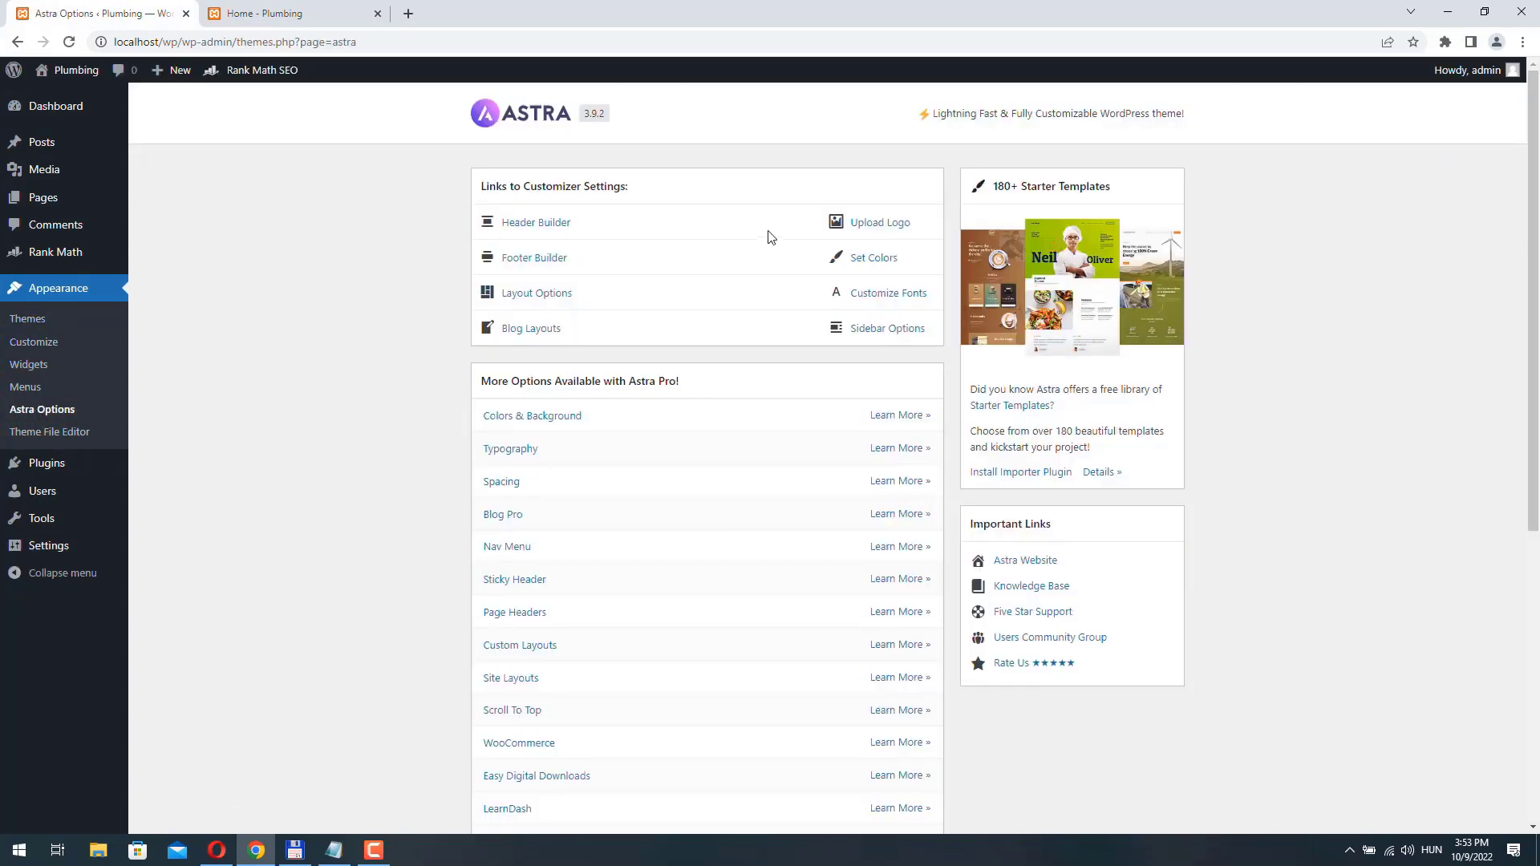
pyautogui.click(889, 226)
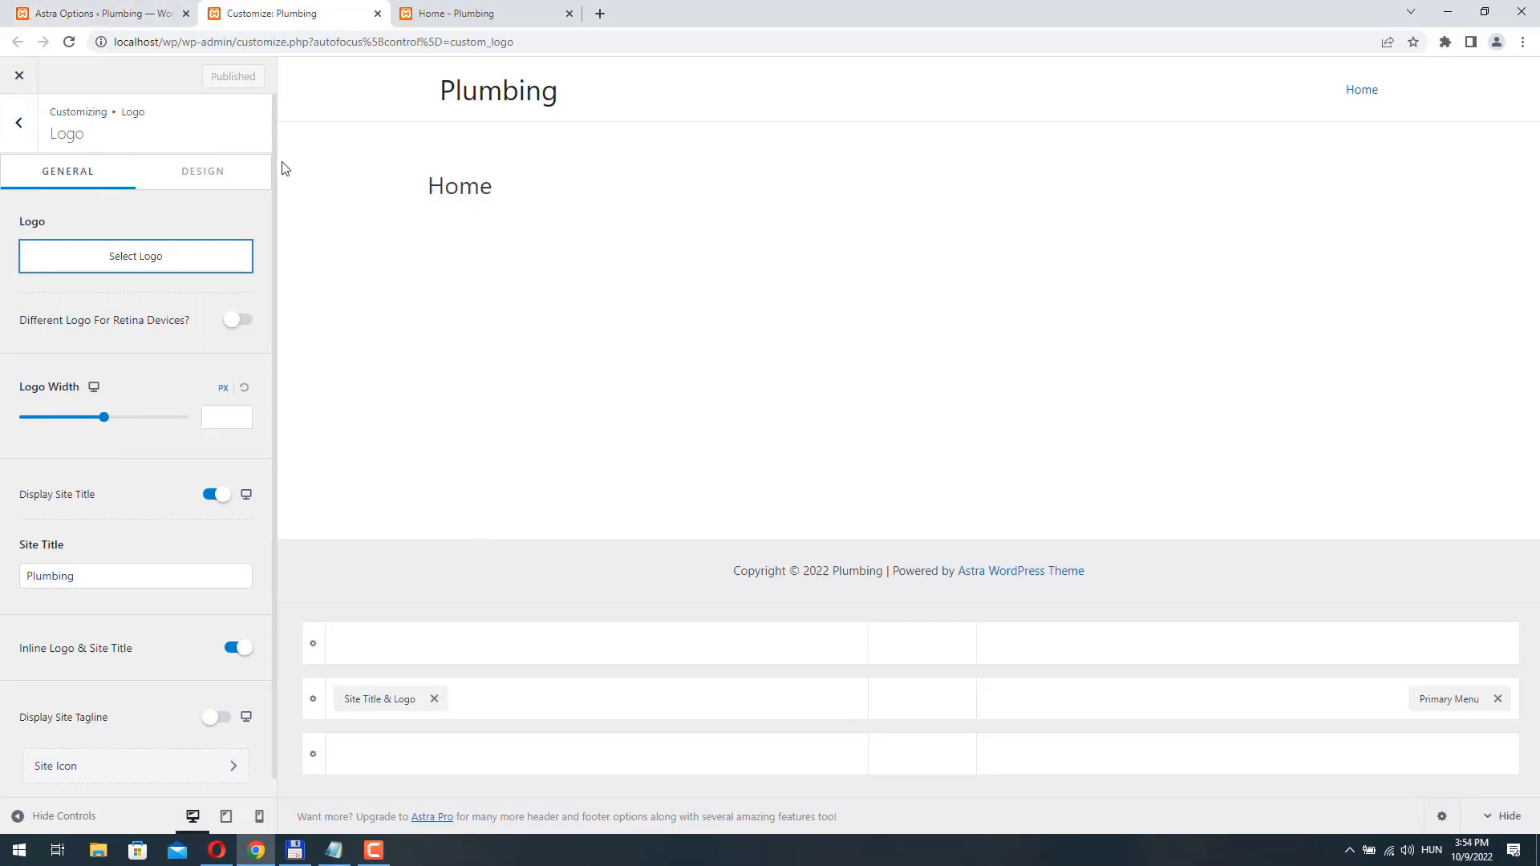
pyautogui.click(128, 262)
pyautogui.click(71, 135)
pyautogui.click(798, 426)
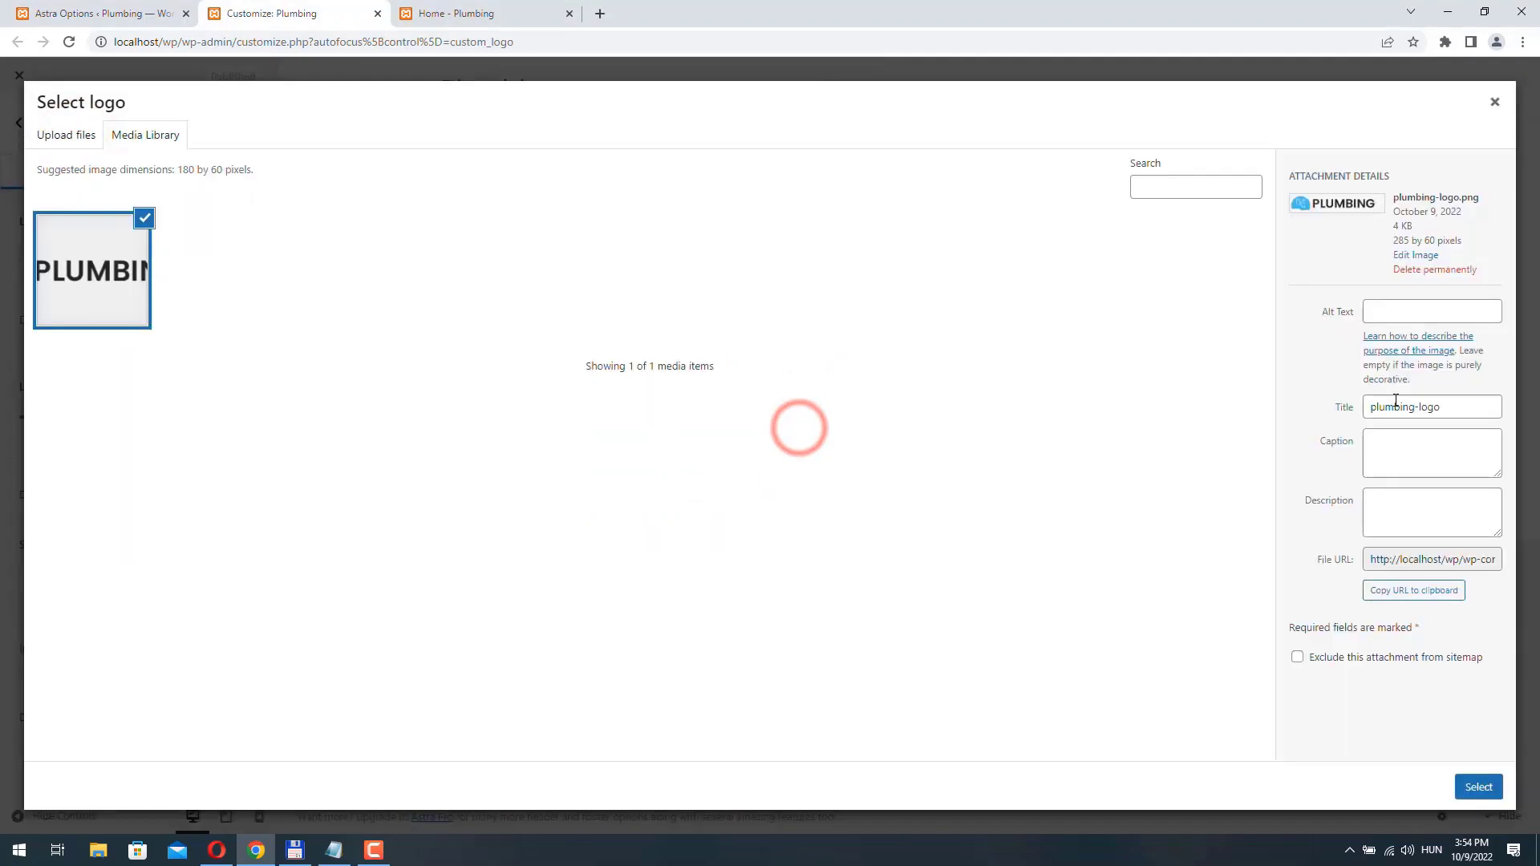
pyautogui.click(1388, 311)
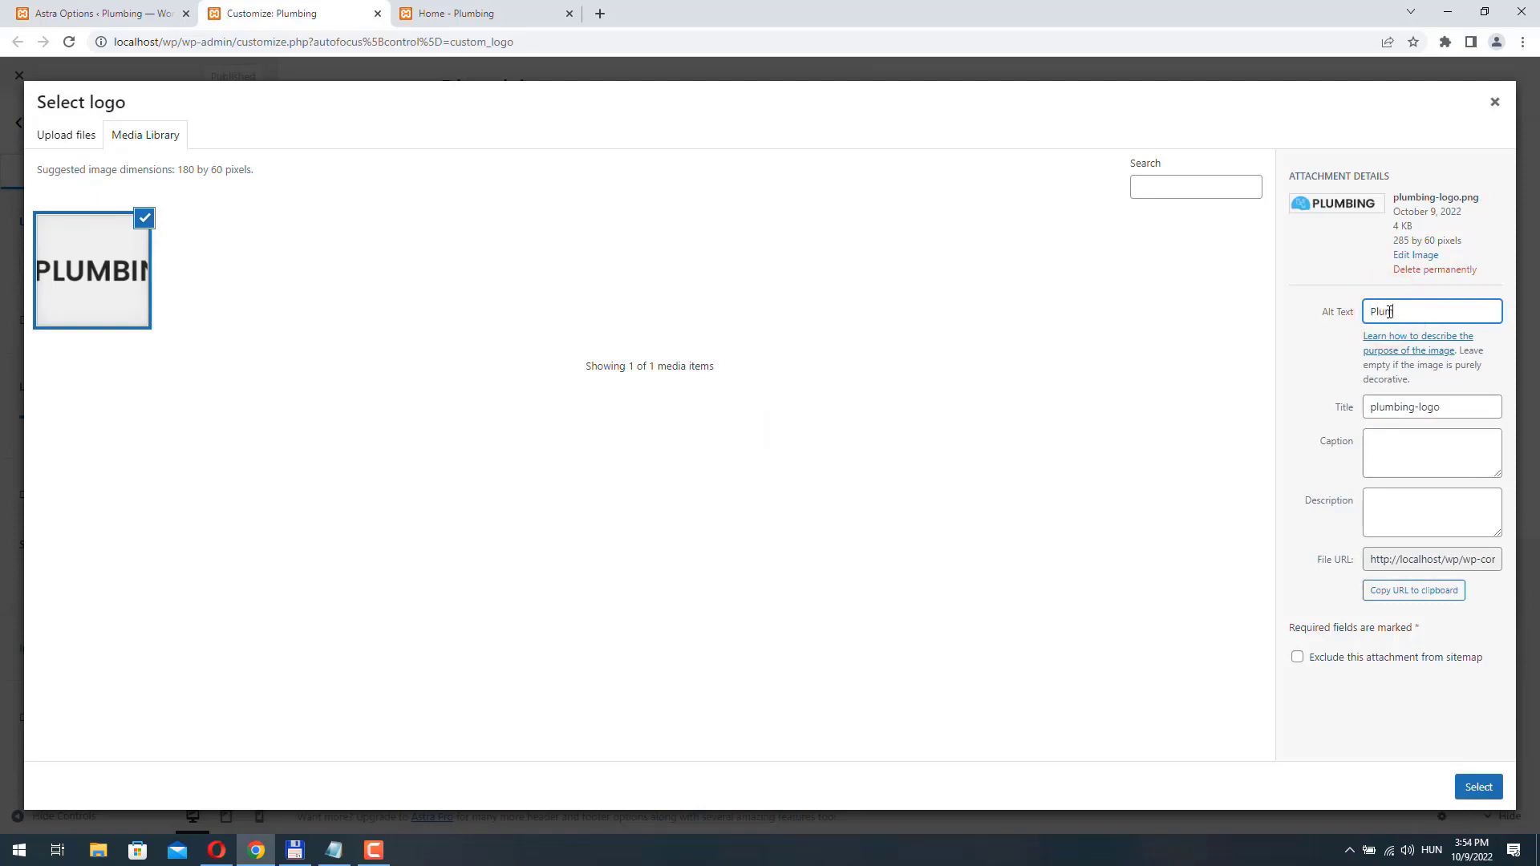
pyautogui.click(1479, 787)
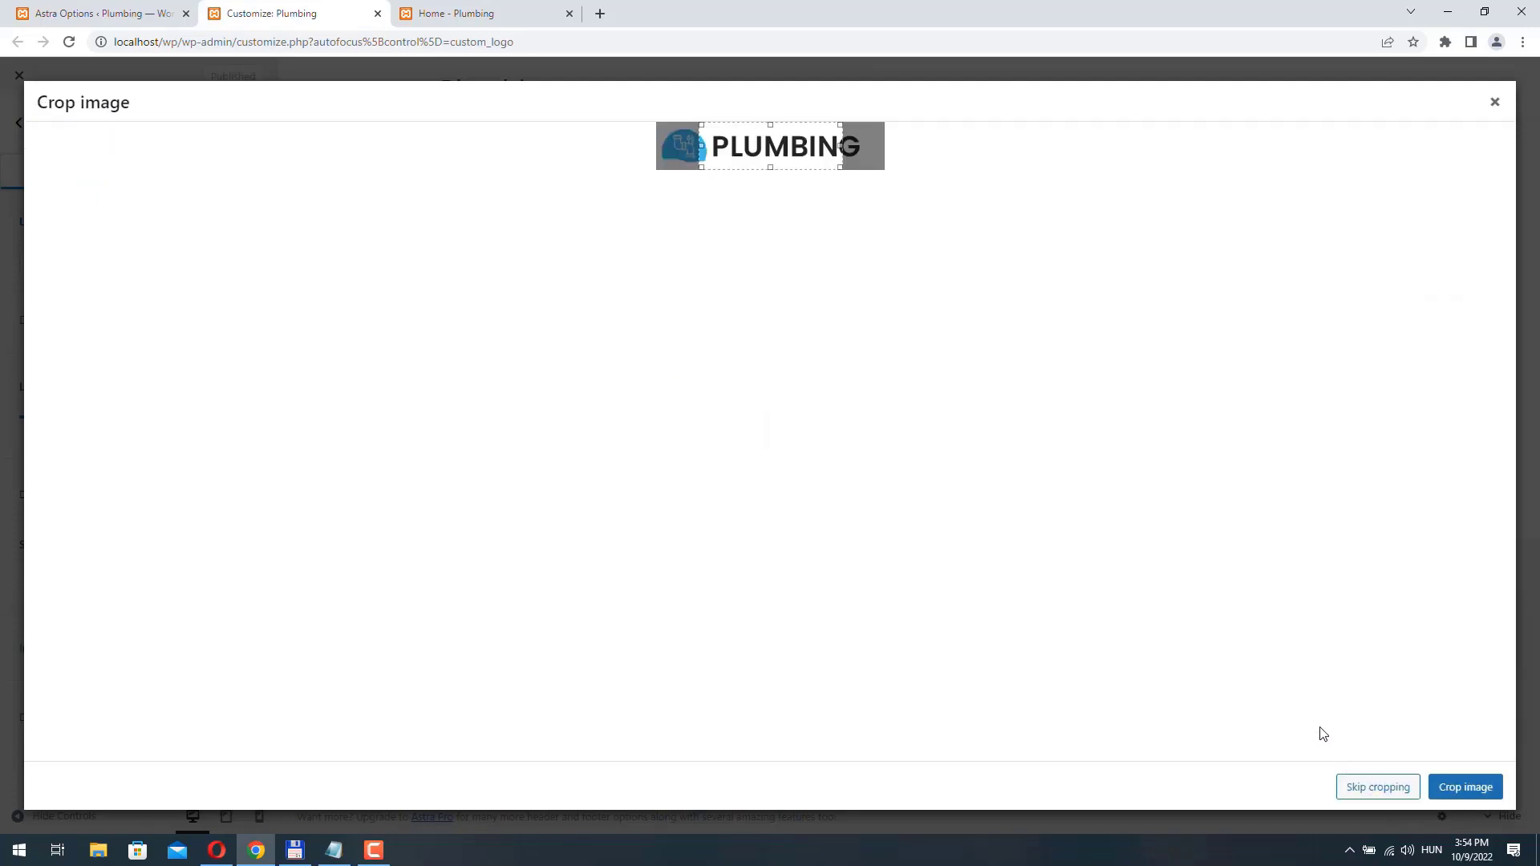
pyautogui.click(1379, 788)
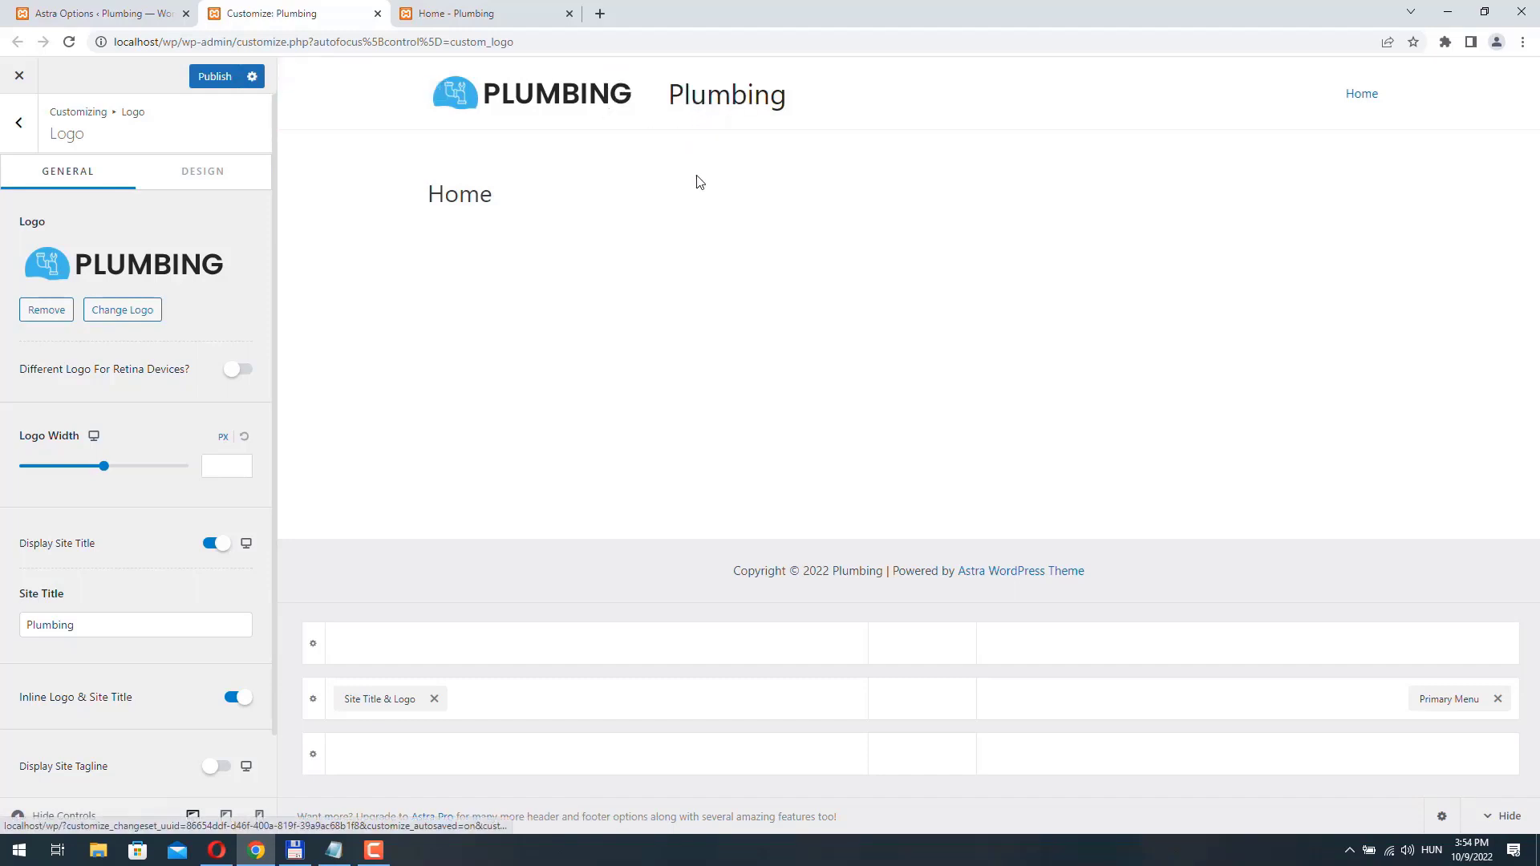
# - Turn off the site title display beside the logo and publish the change, with a brief look at the logo's design settings
pyautogui.click(219, 545)
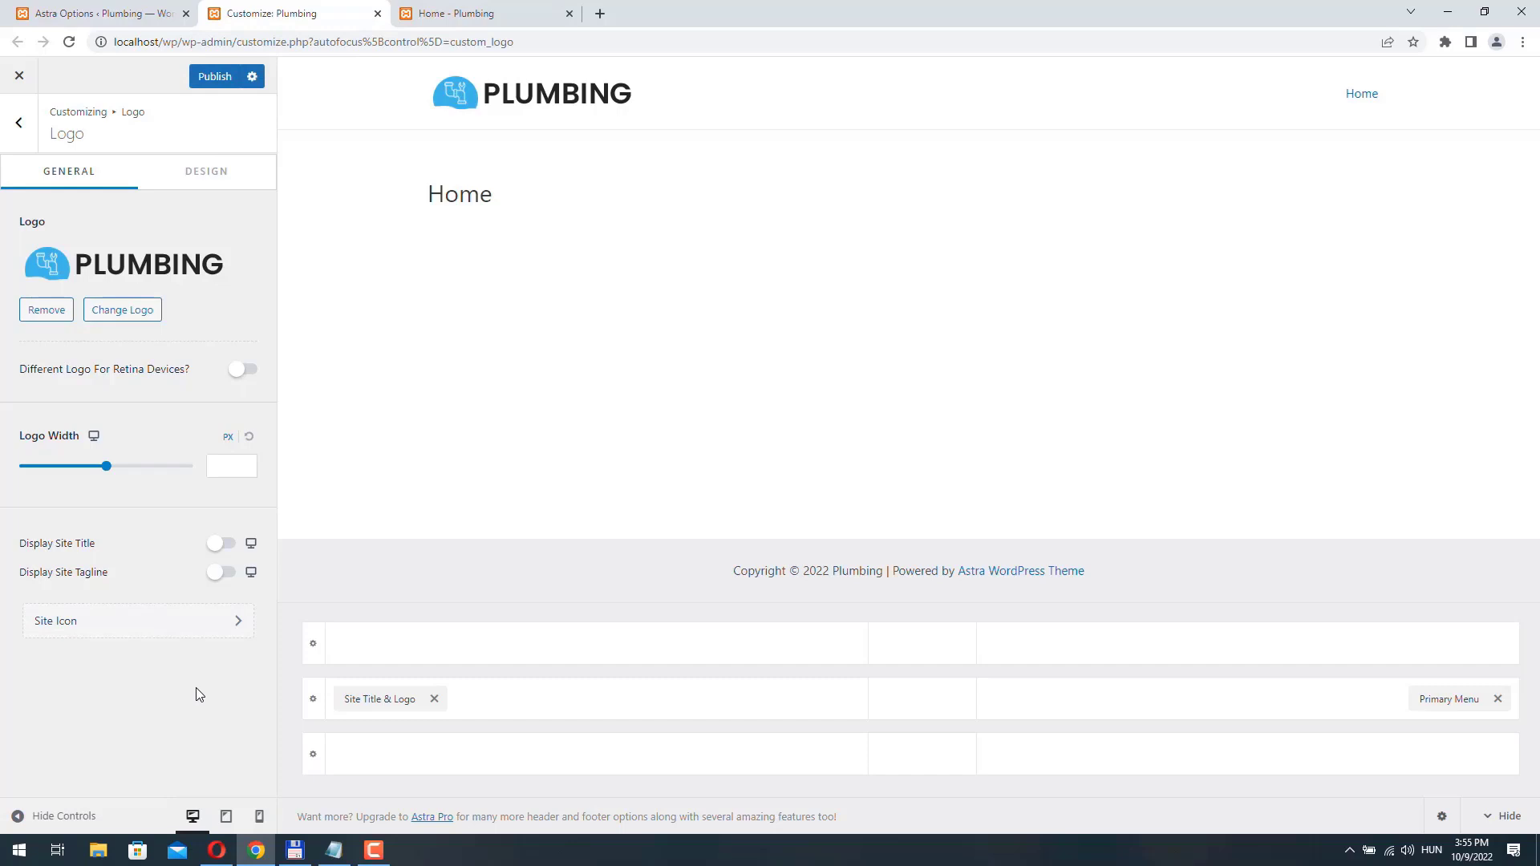
pyautogui.click(215, 77)
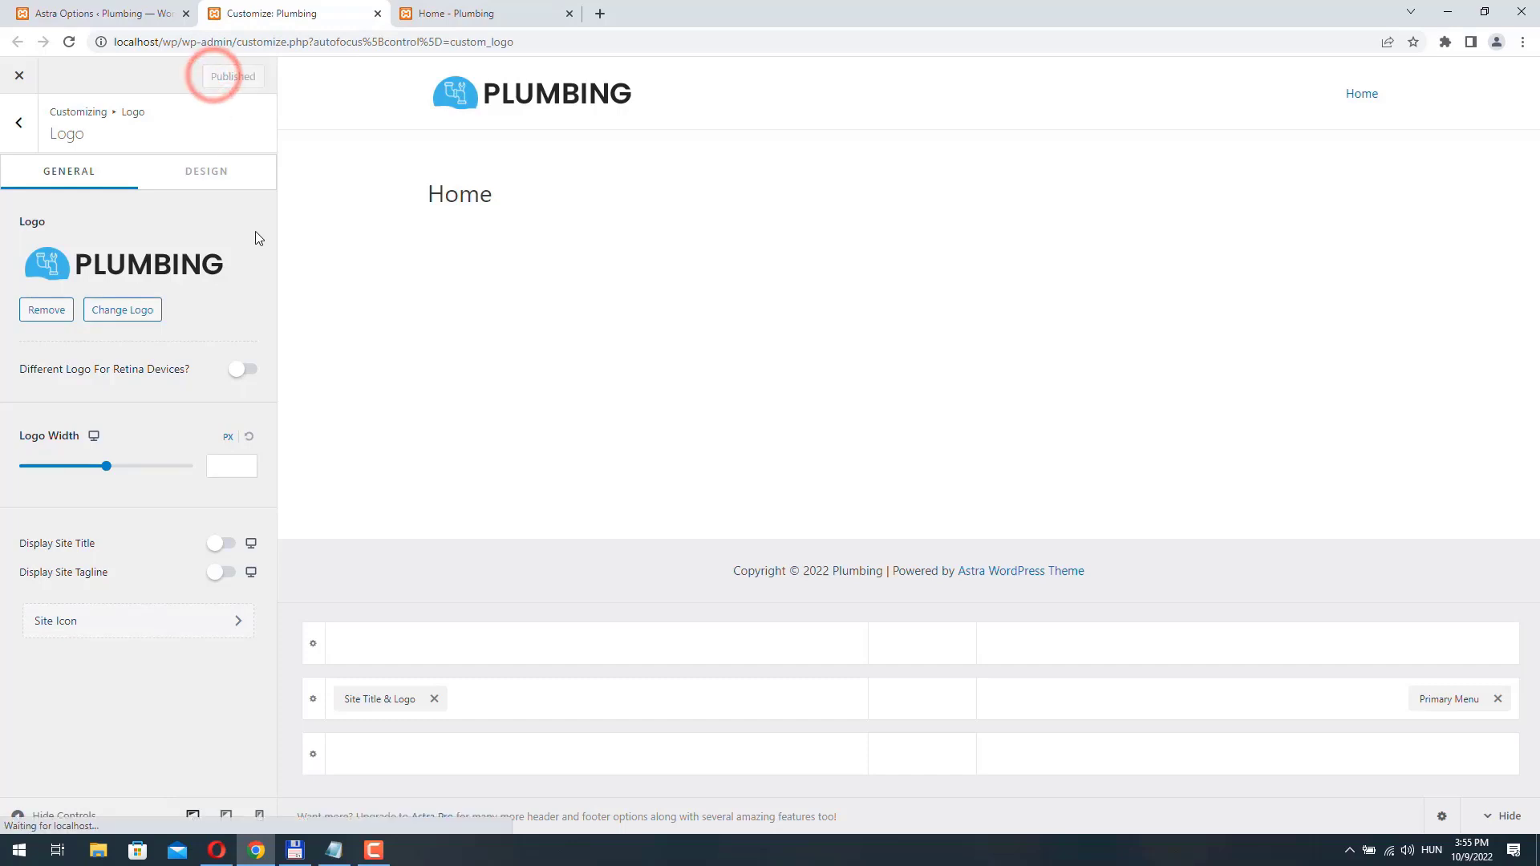
pyautogui.click(199, 178)
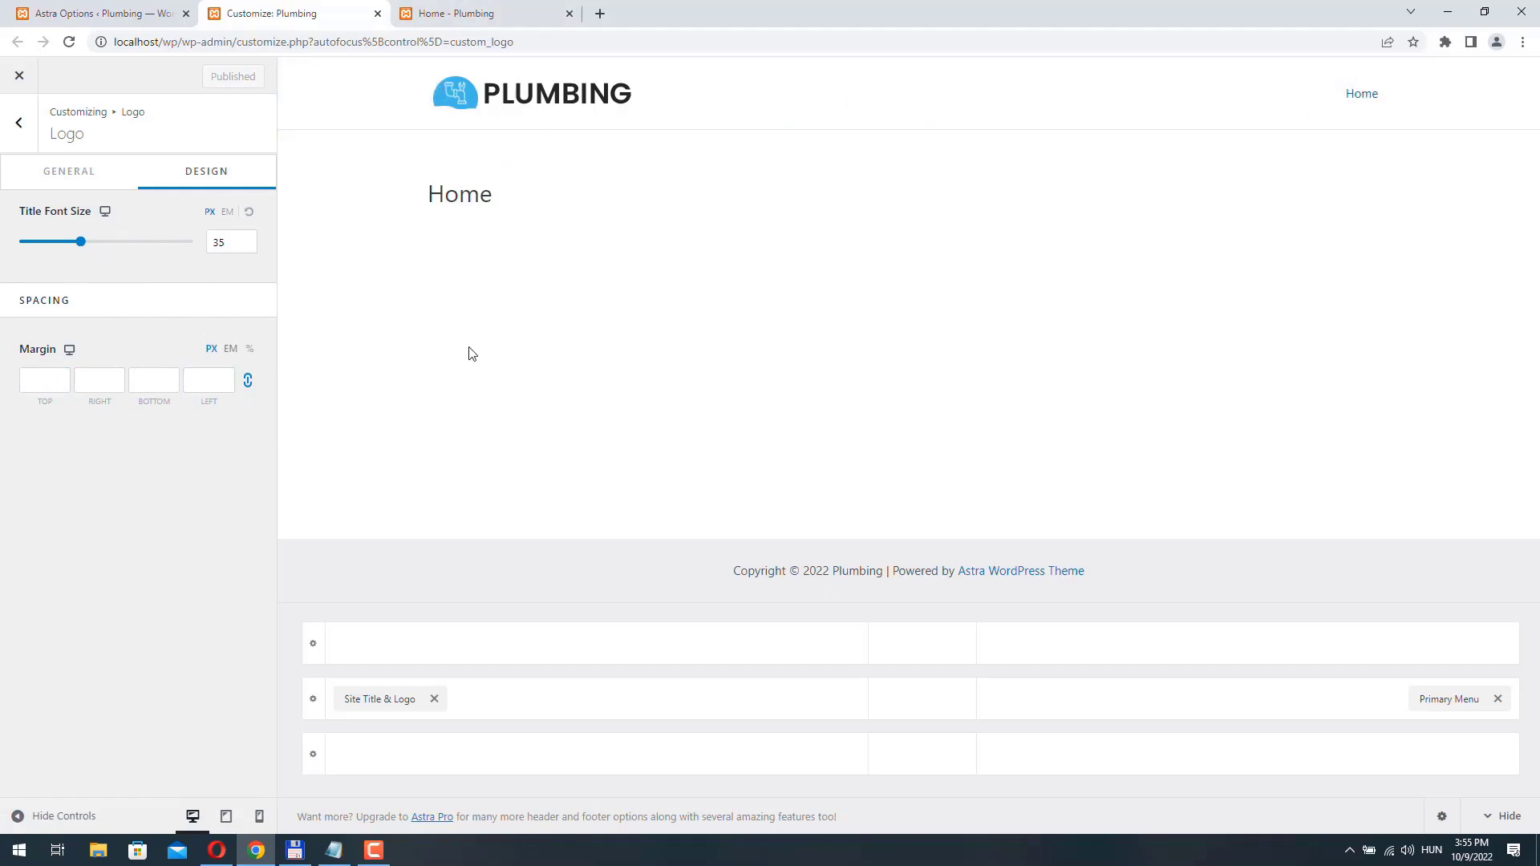
pyautogui.click(17, 124)
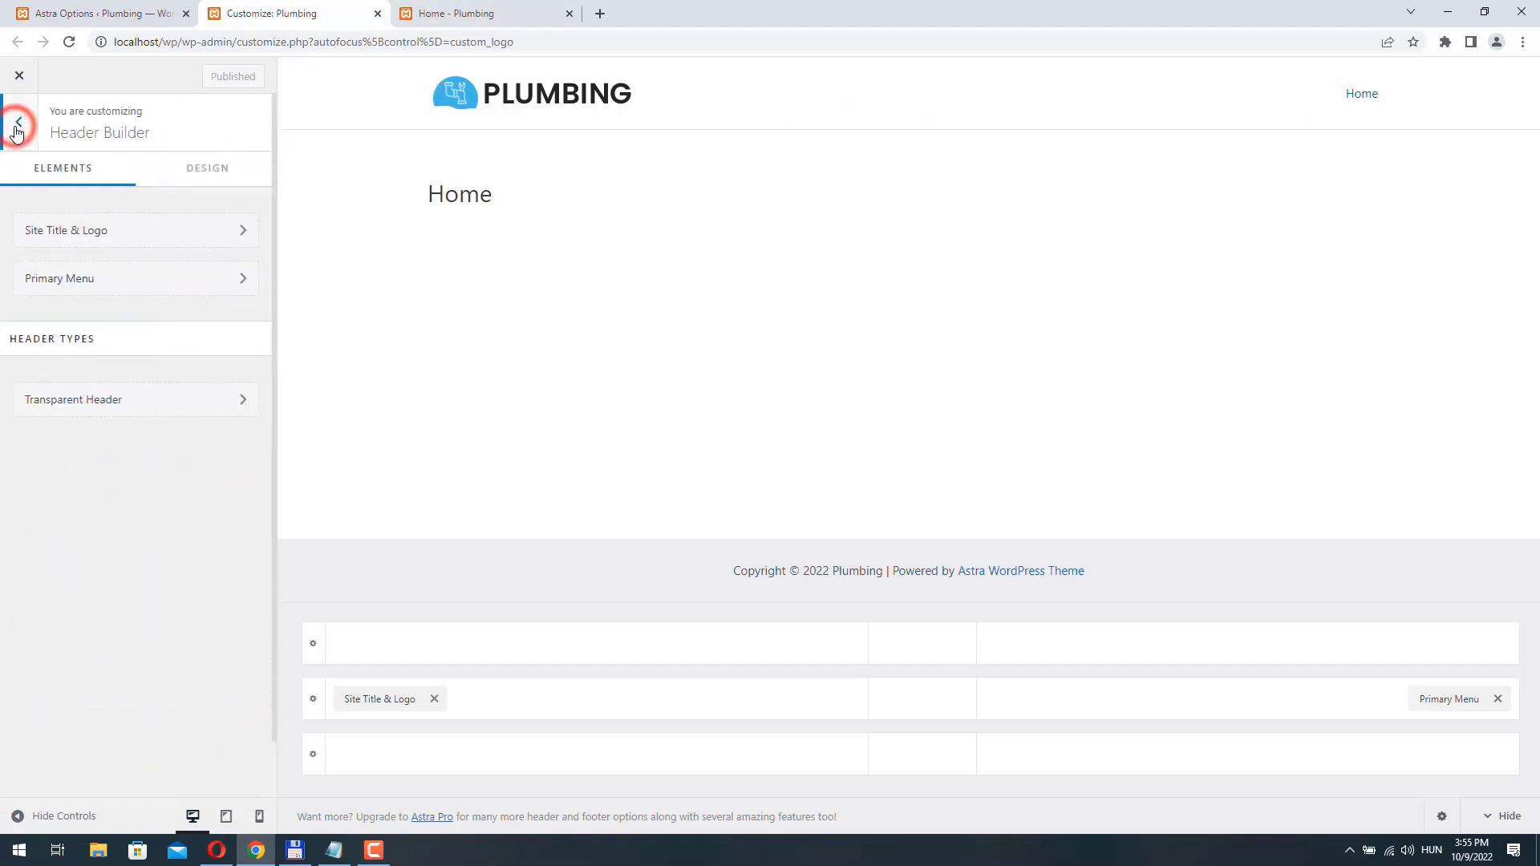
# - In the global color settings, set the theme's accent color to #42B8E9
pyautogui.click(18, 127)
pyautogui.click(57, 268)
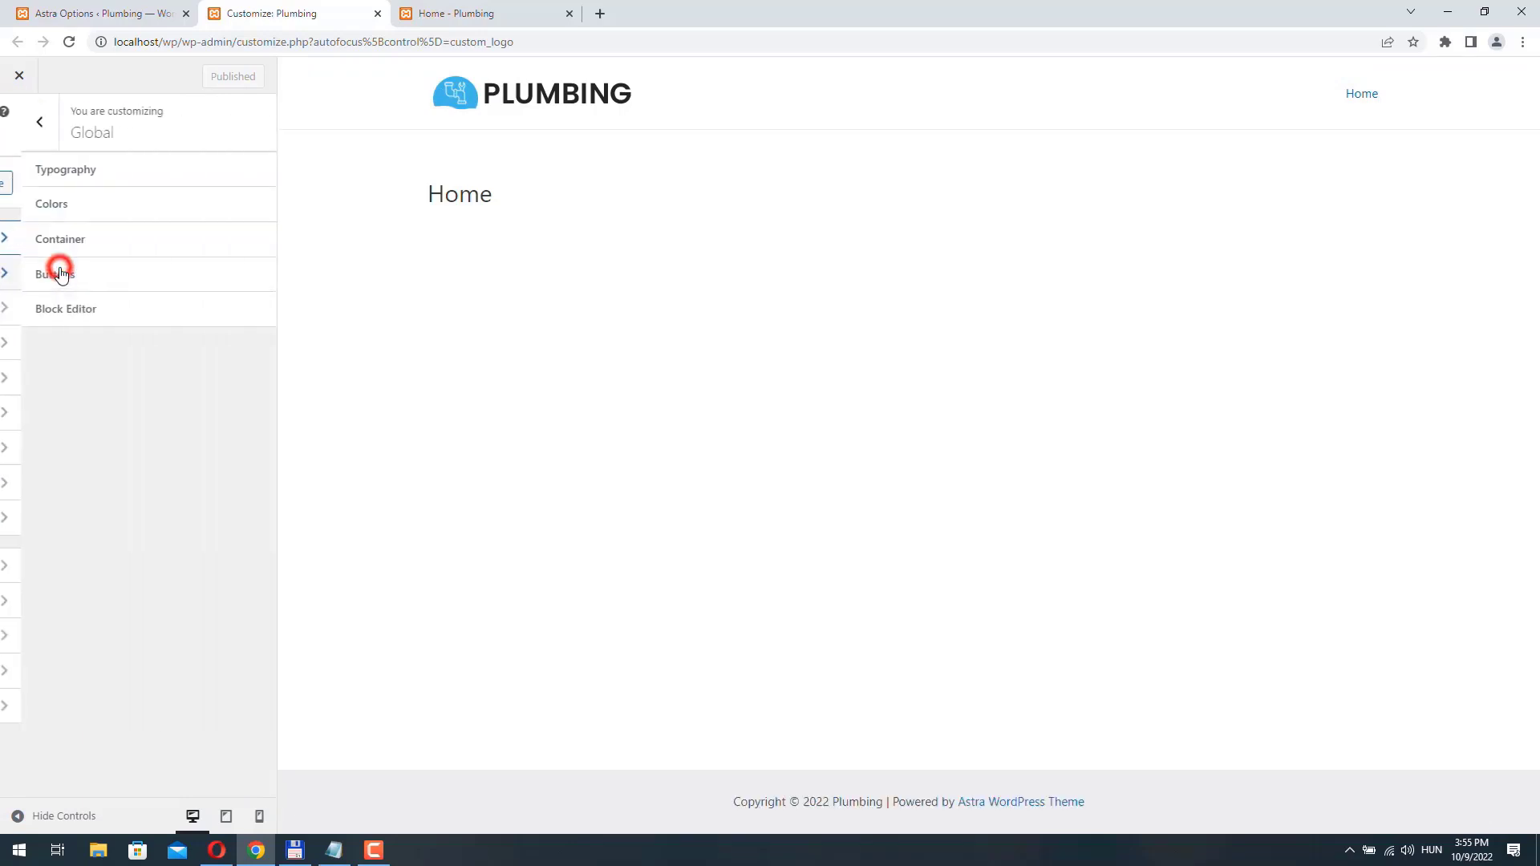
pyautogui.click(80, 205)
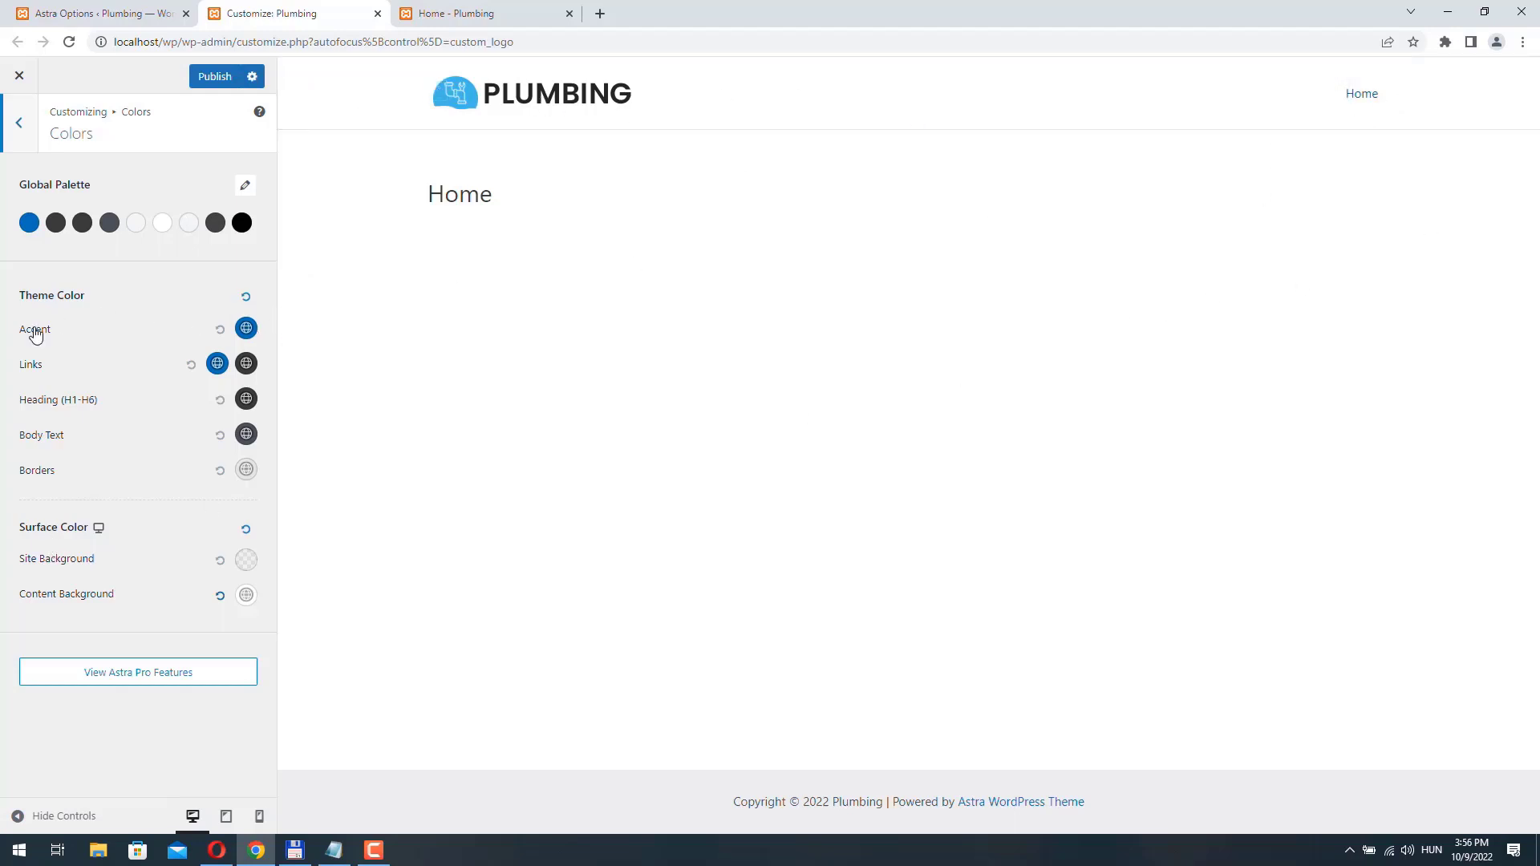
pyautogui.click(246, 328)
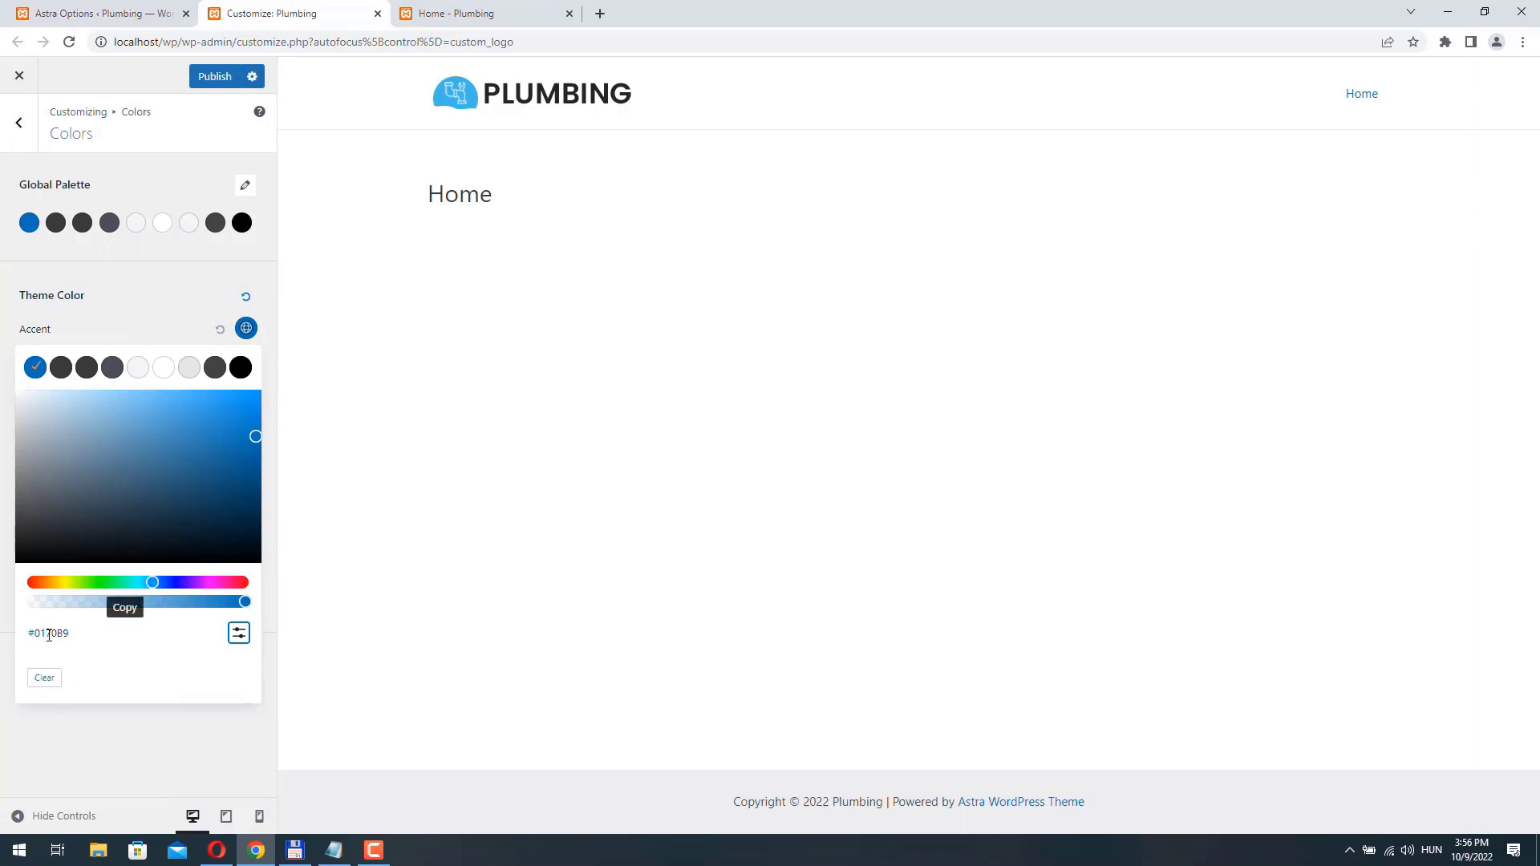
pyautogui.click(239, 634)
pyautogui.doubleClick(88, 675)
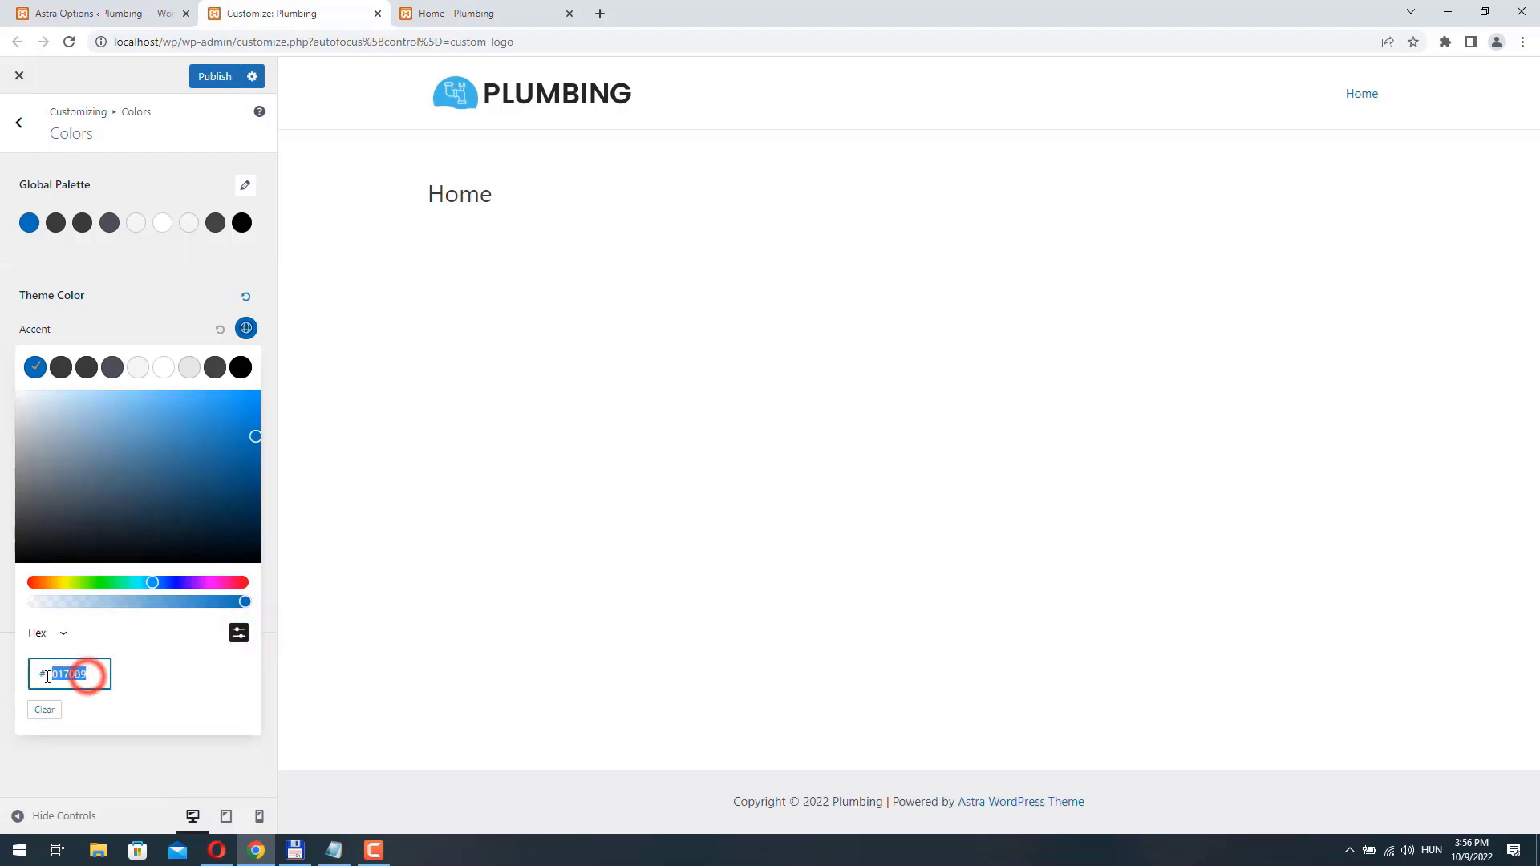
pyautogui.write('42')
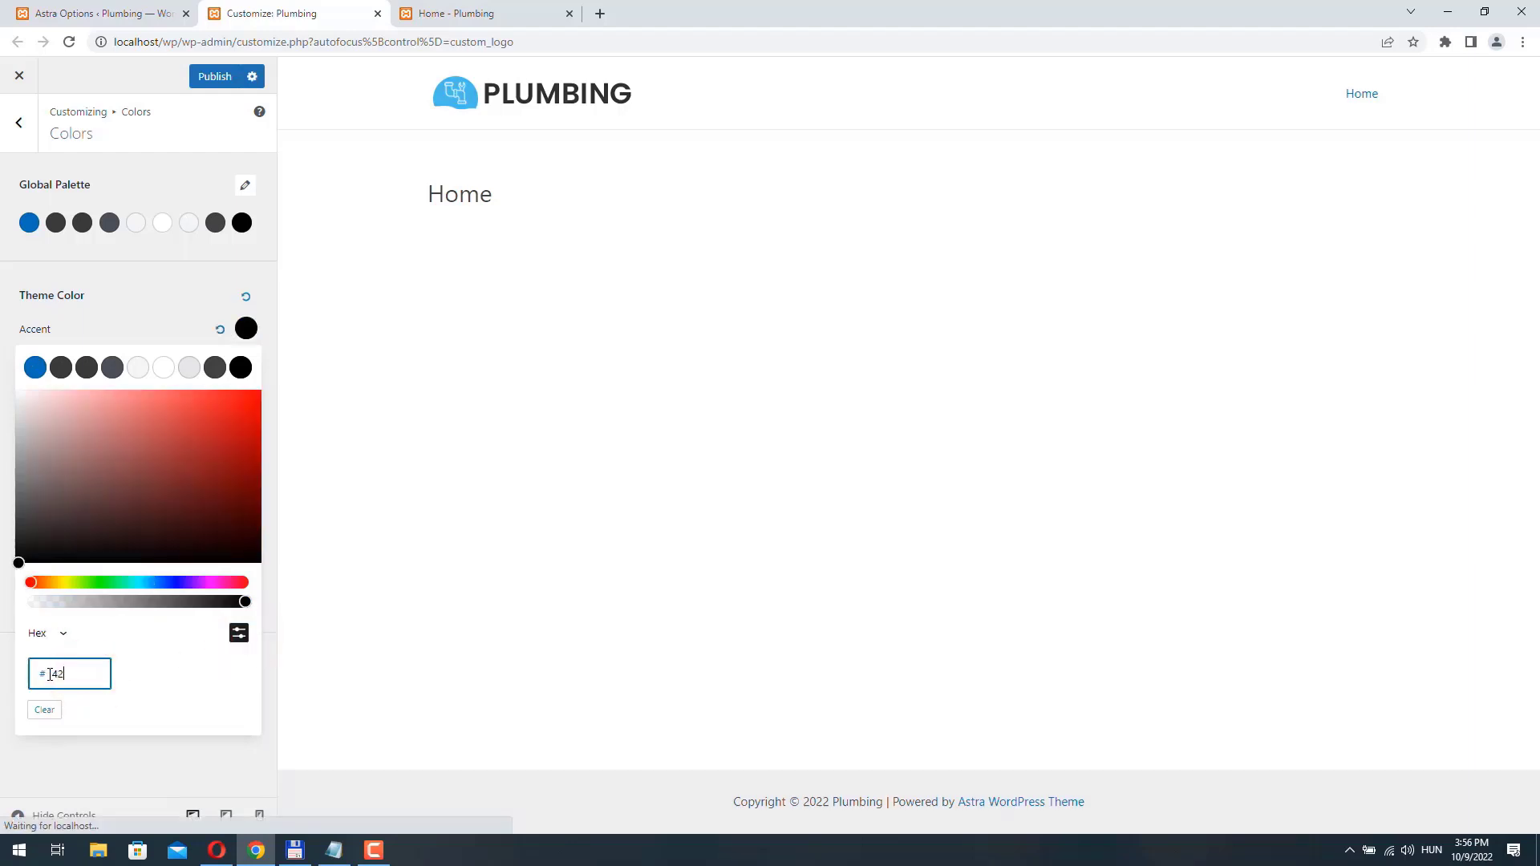
pyautogui.write('b8e9')
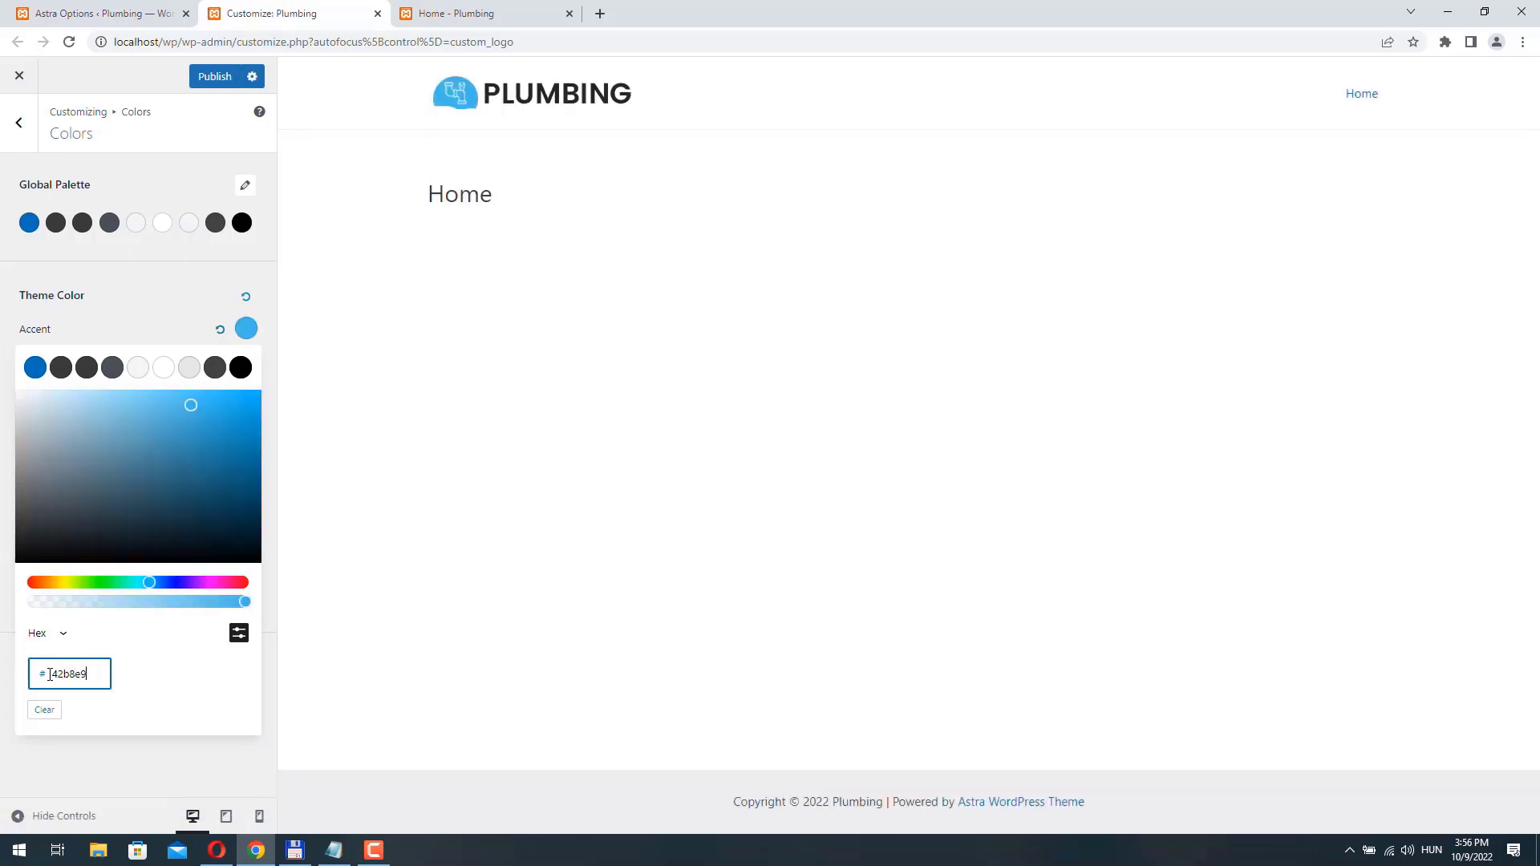
pyautogui.click(238, 635)
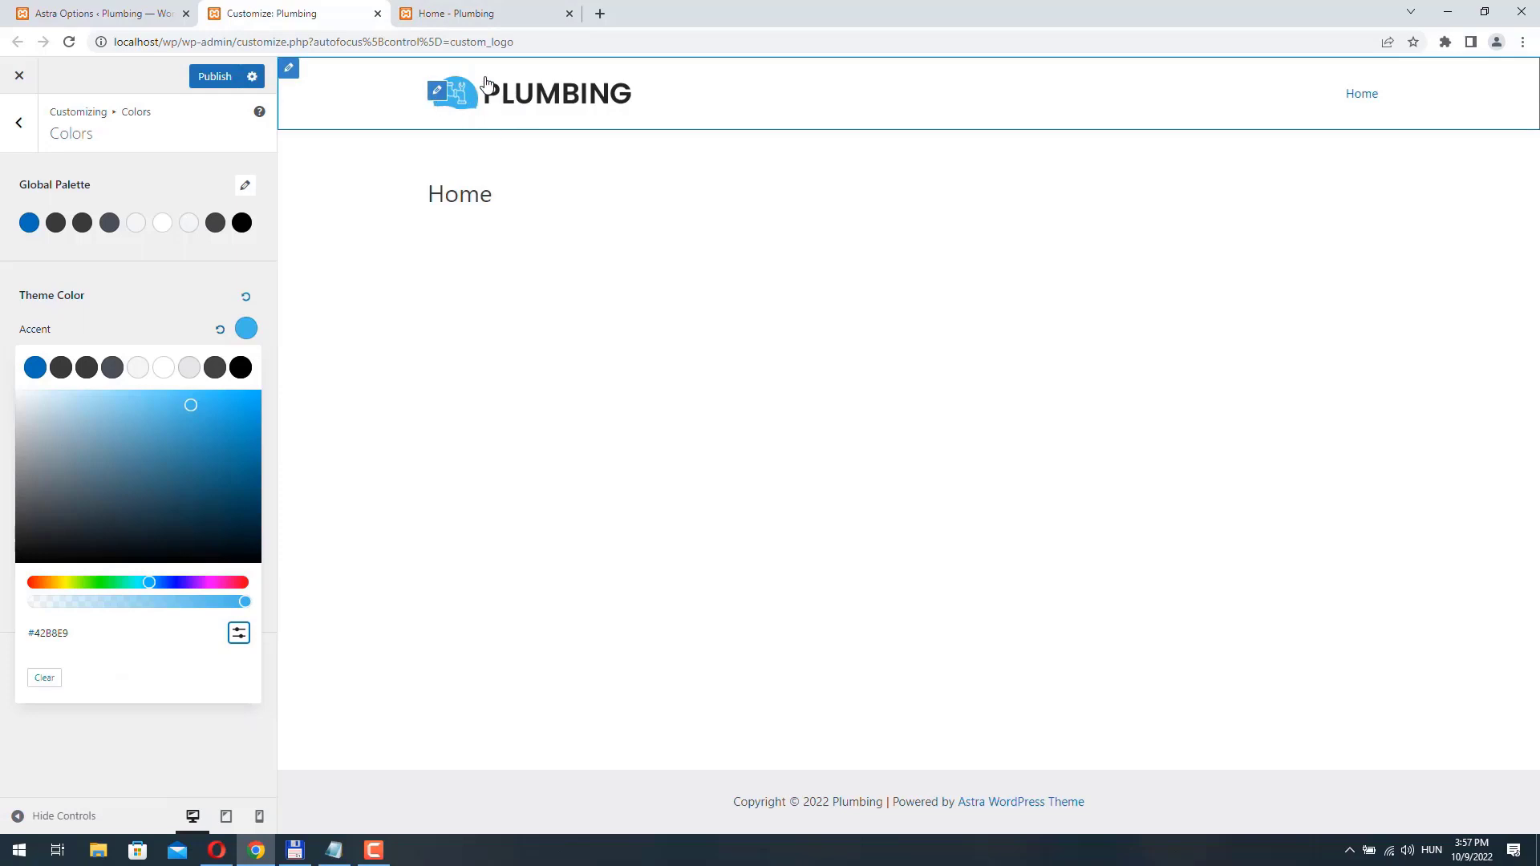
pyautogui.click(247, 329)
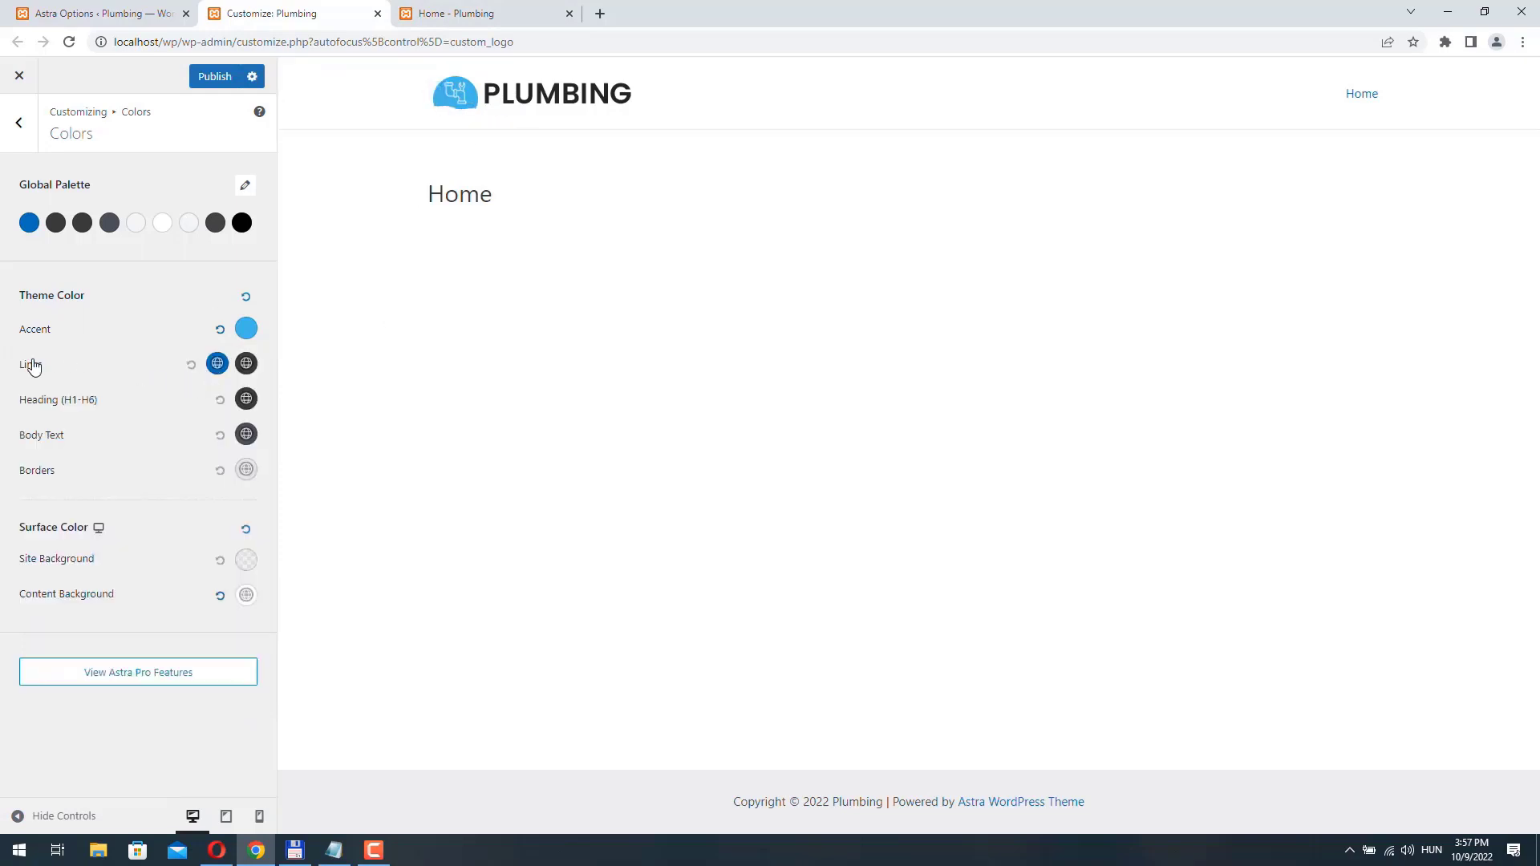
# - Set the theme's normal link color to the same light blue as the accent color and publish the changes
pyautogui.click(215, 362)
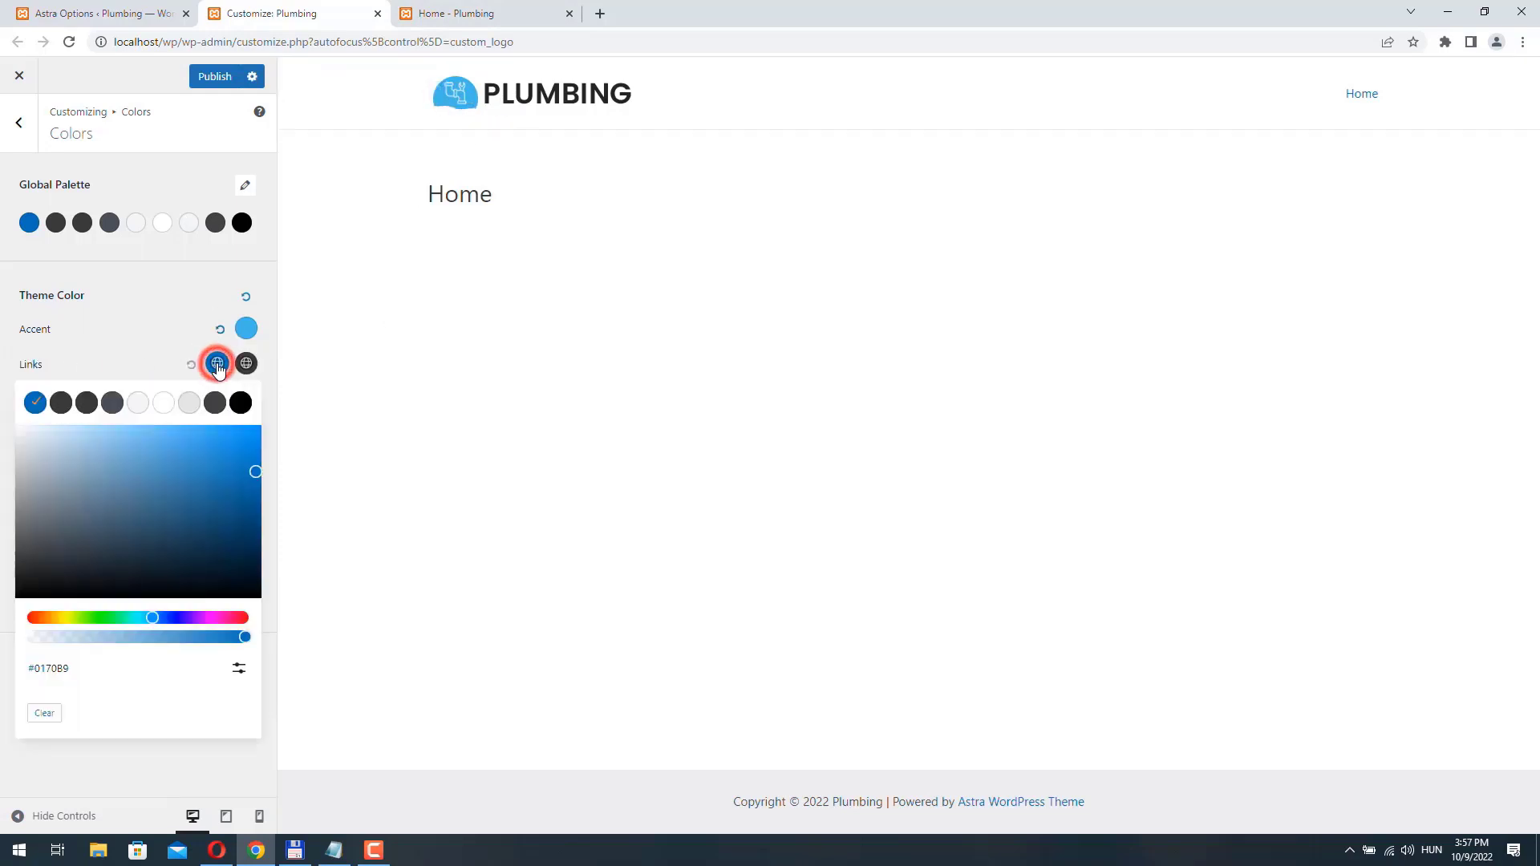
pyautogui.click(239, 668)
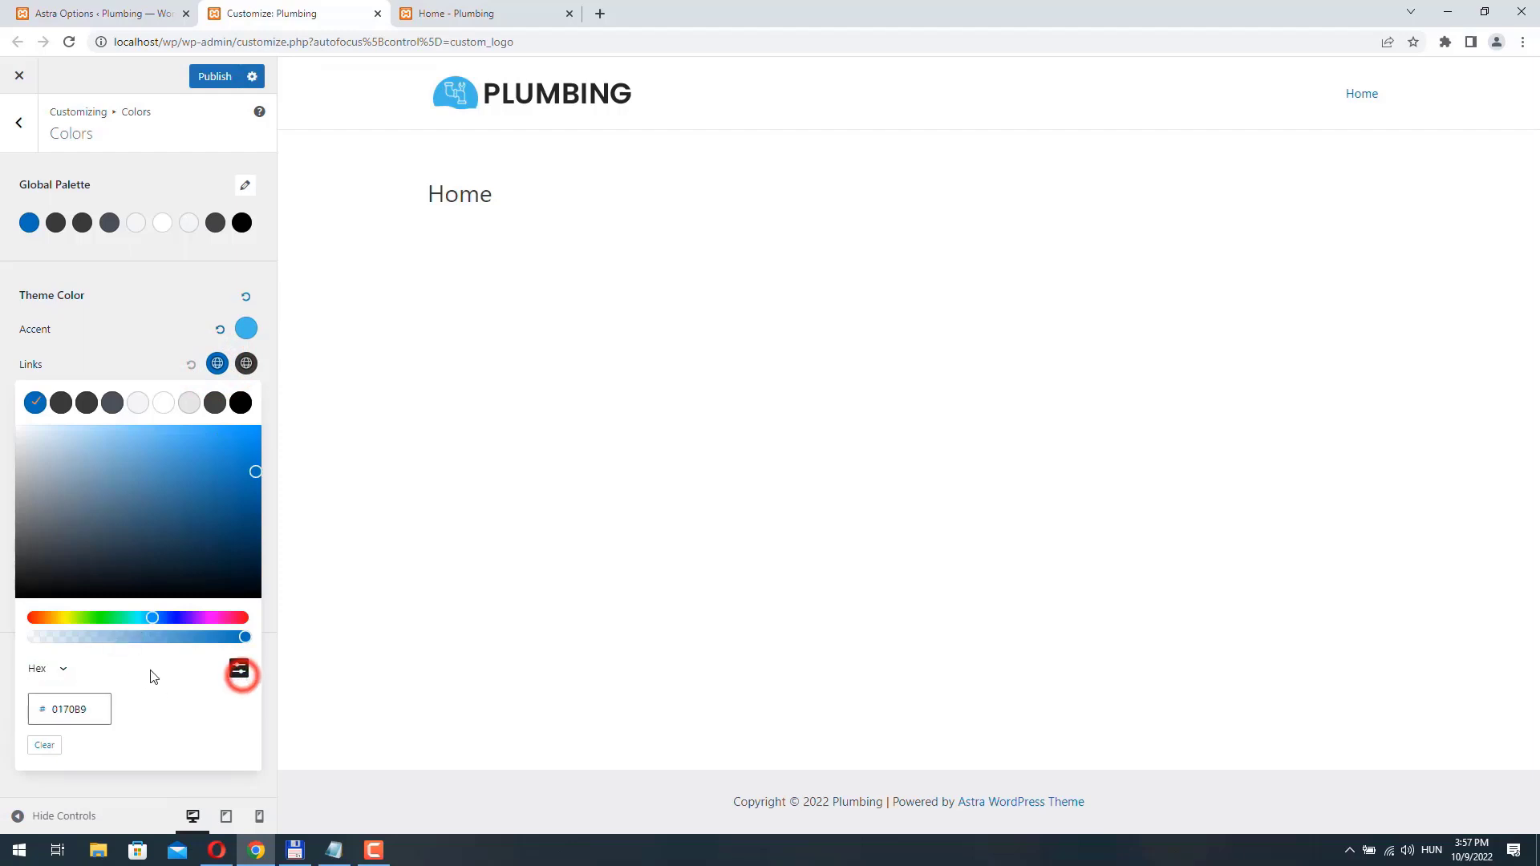
pyautogui.doubleClick(97, 704)
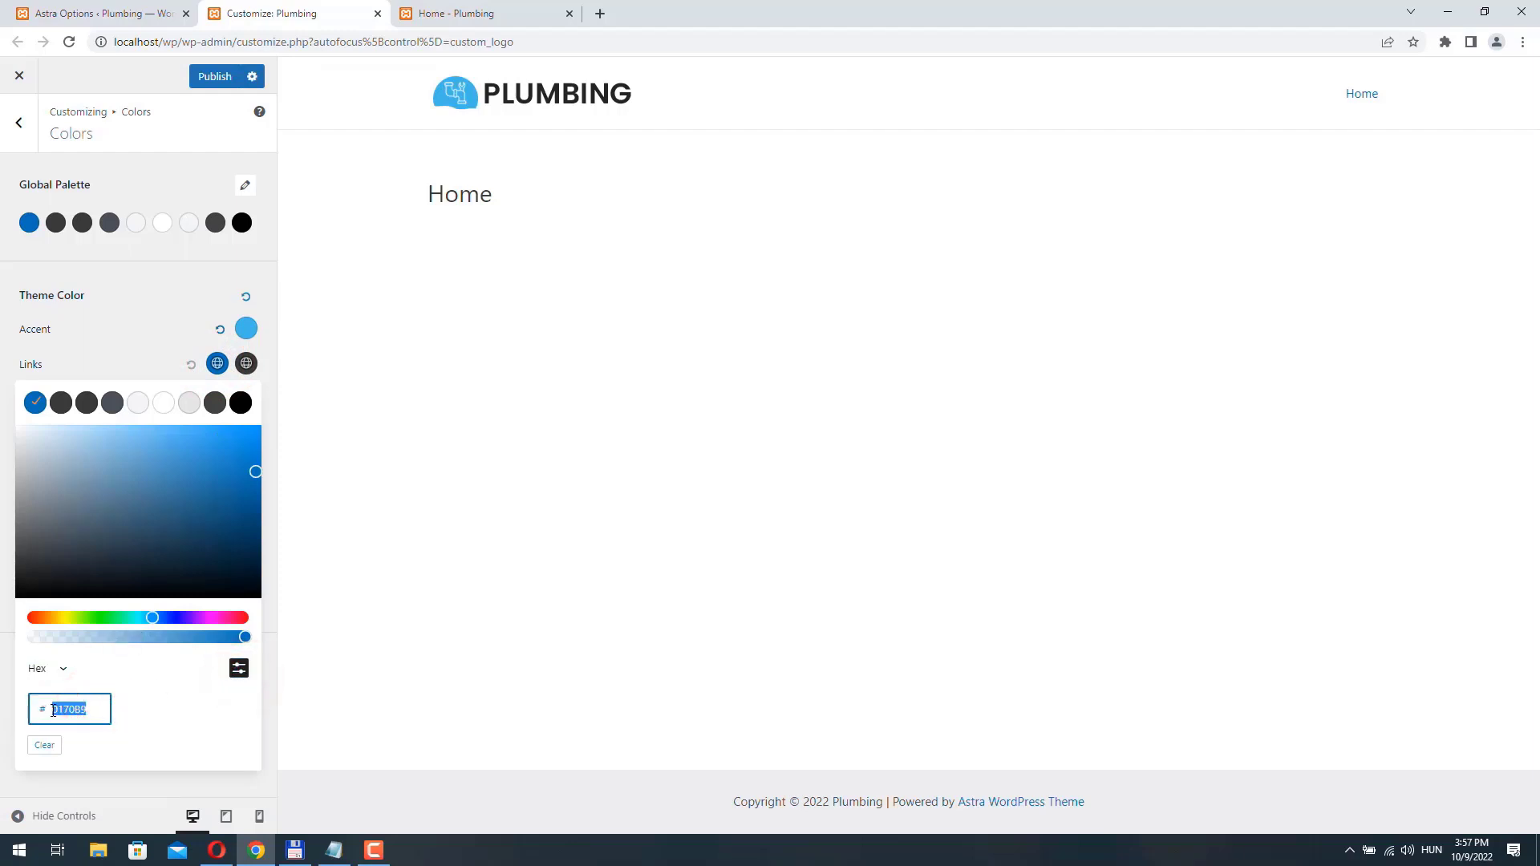
pyautogui.press('BackSpace')
pyautogui.write('42b8e9')
pyautogui.click(8, 372)
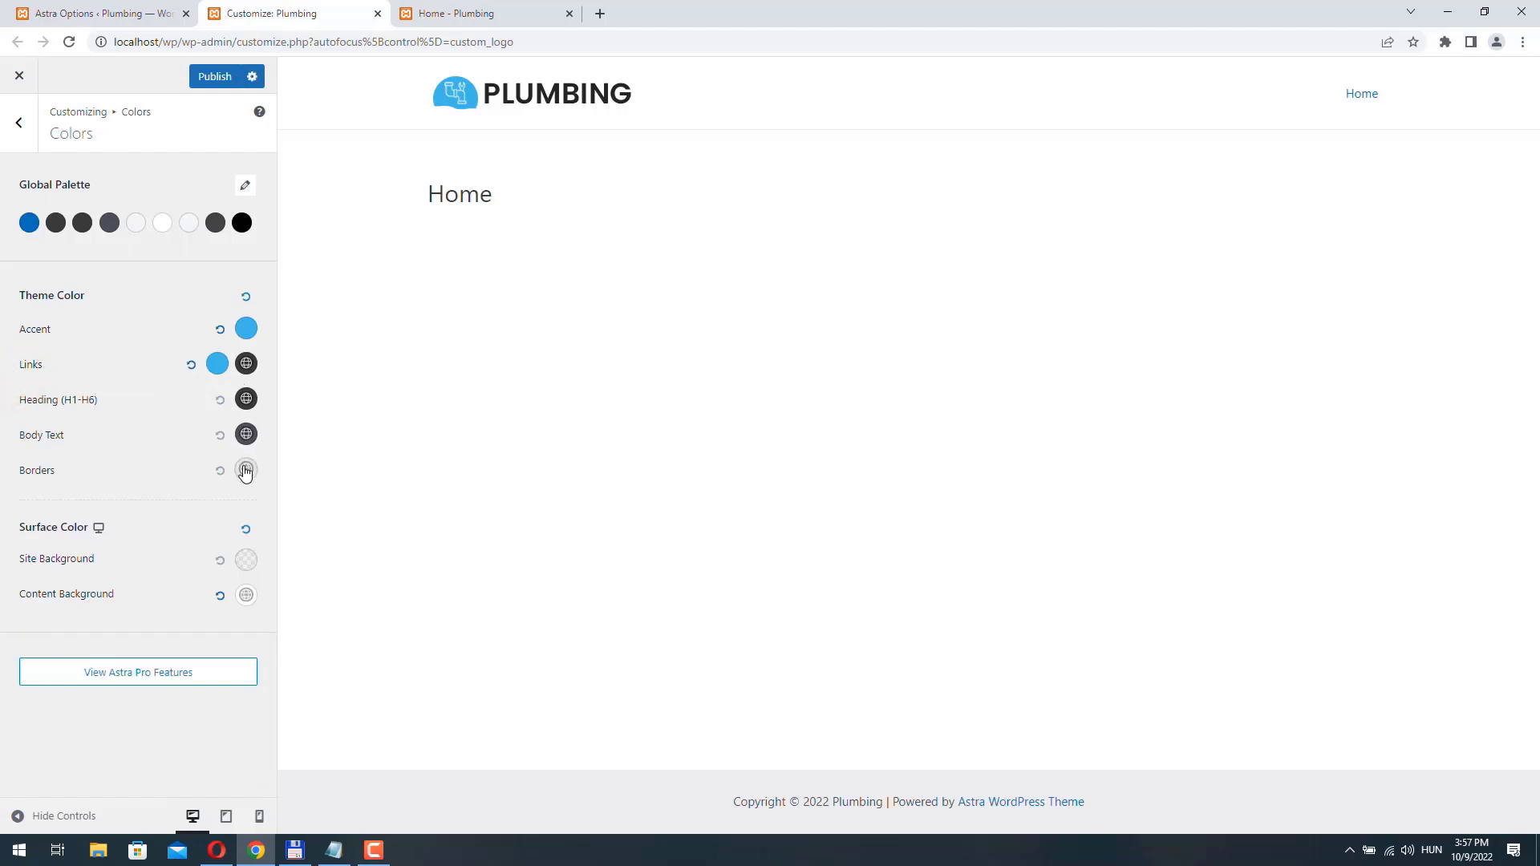
pyautogui.click(214, 76)
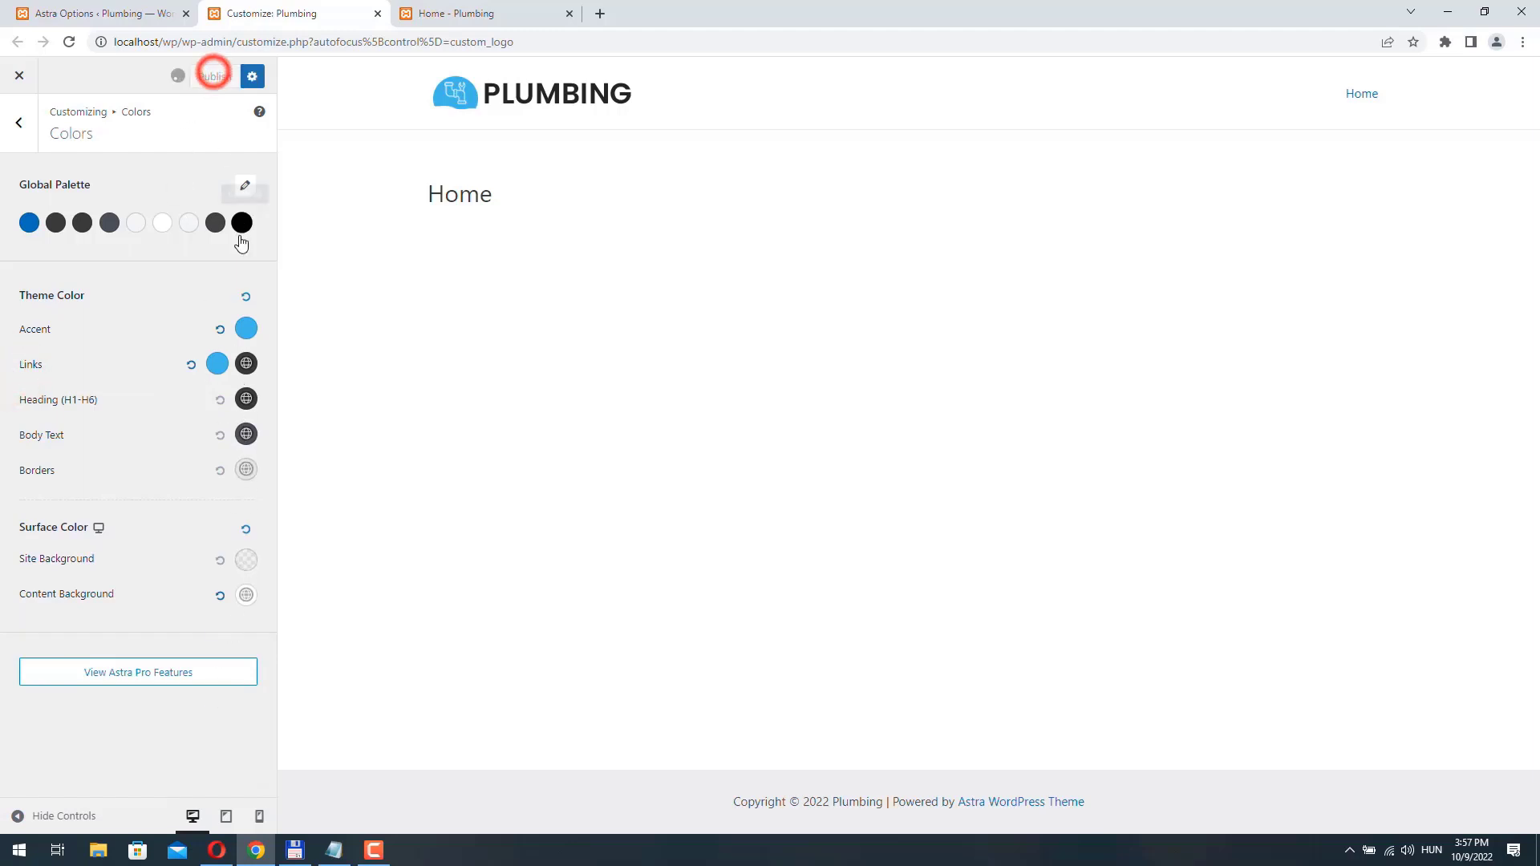
# - Leave the theme customizer and reload the live Home page to check the new logo and link color
pyautogui.click(21, 125)
pyautogui.click(22, 125)
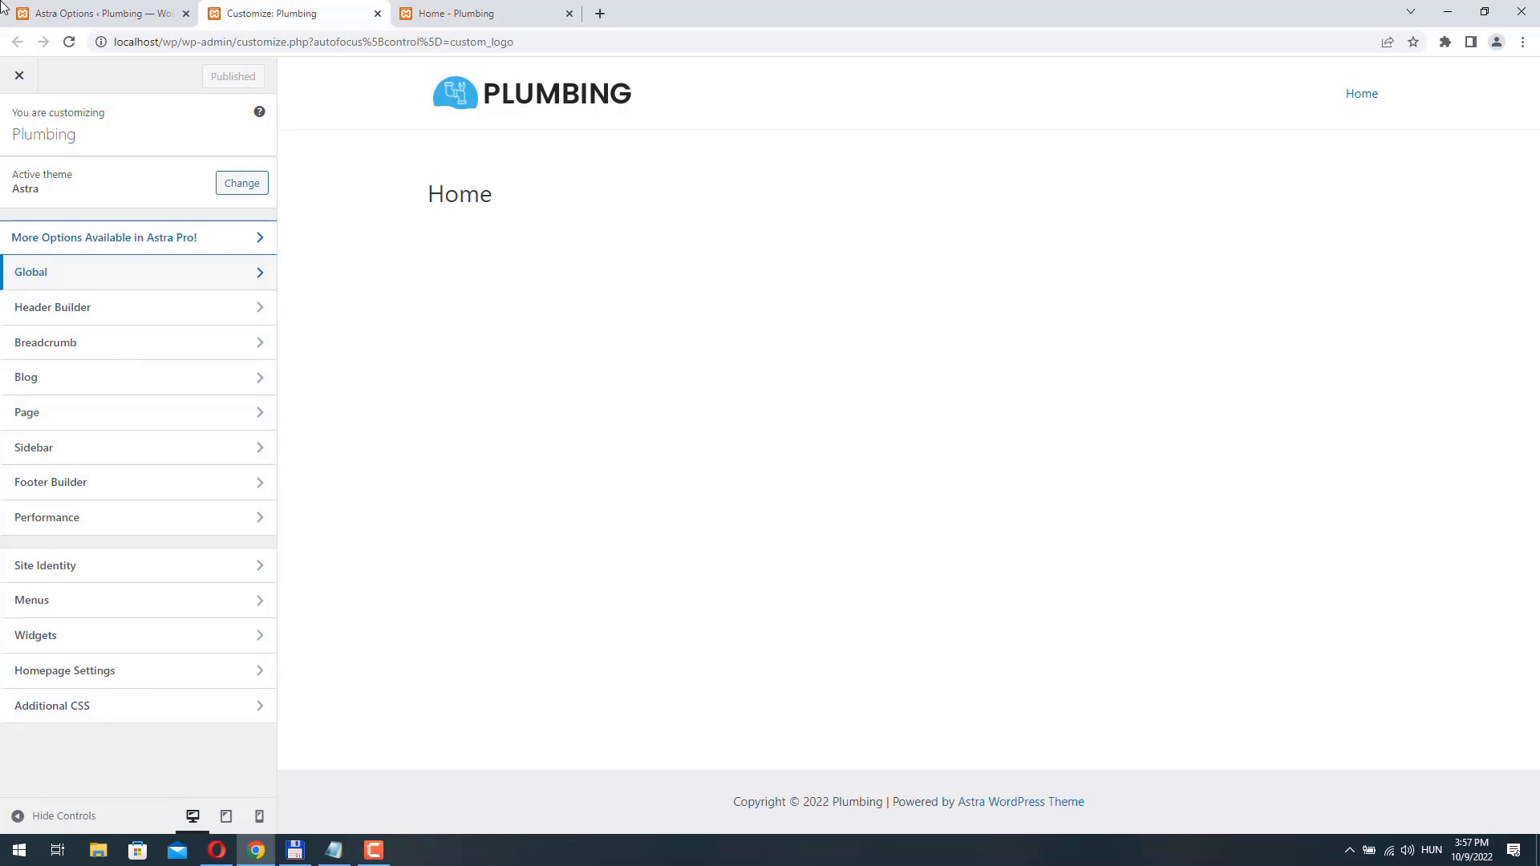
pyautogui.click(18, 77)
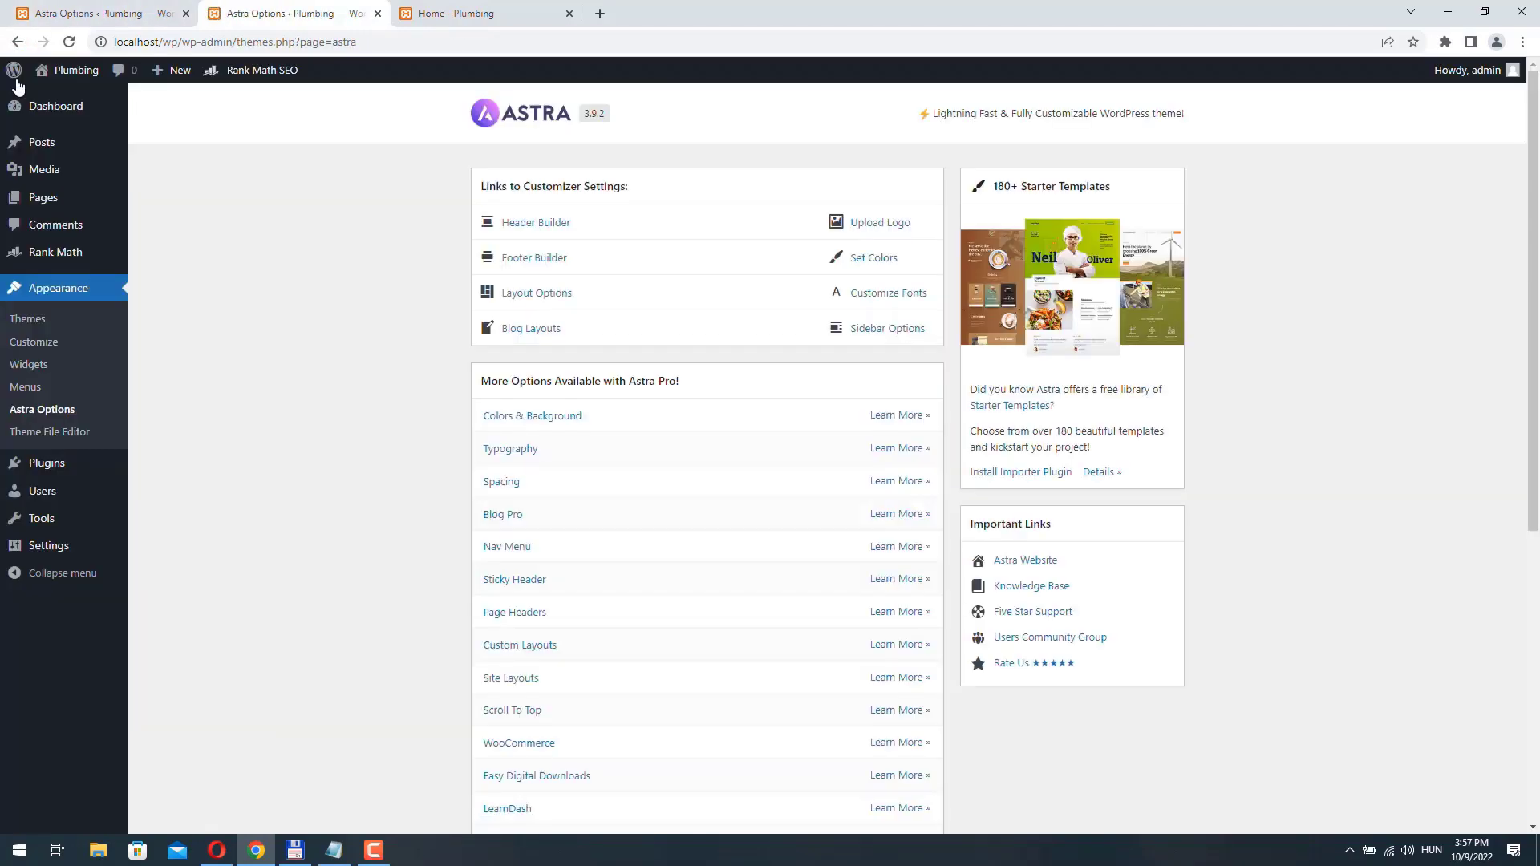
pyautogui.click(486, 14)
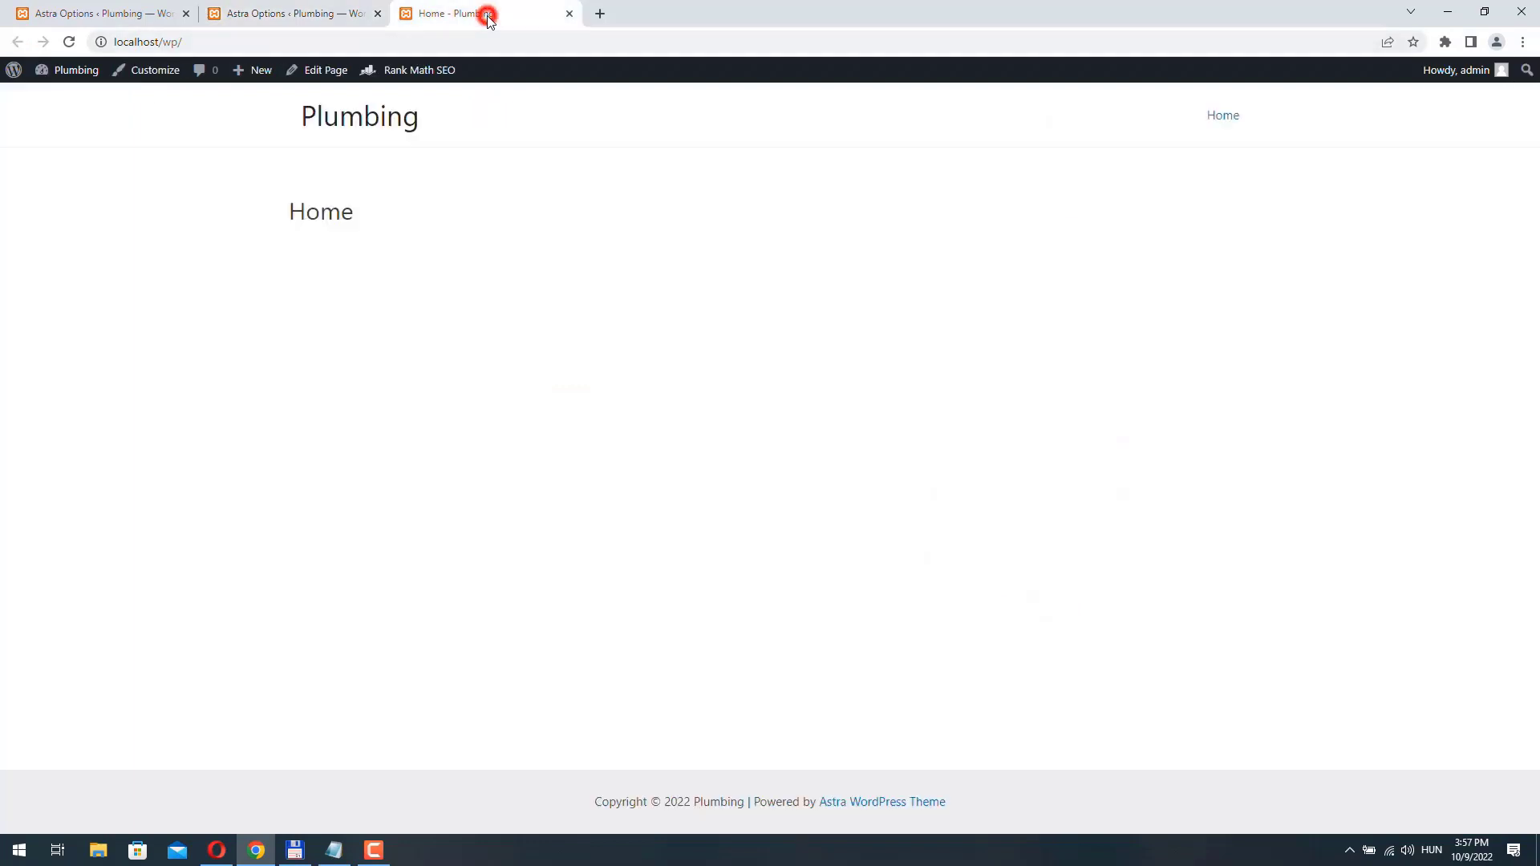
pyautogui.click(70, 43)
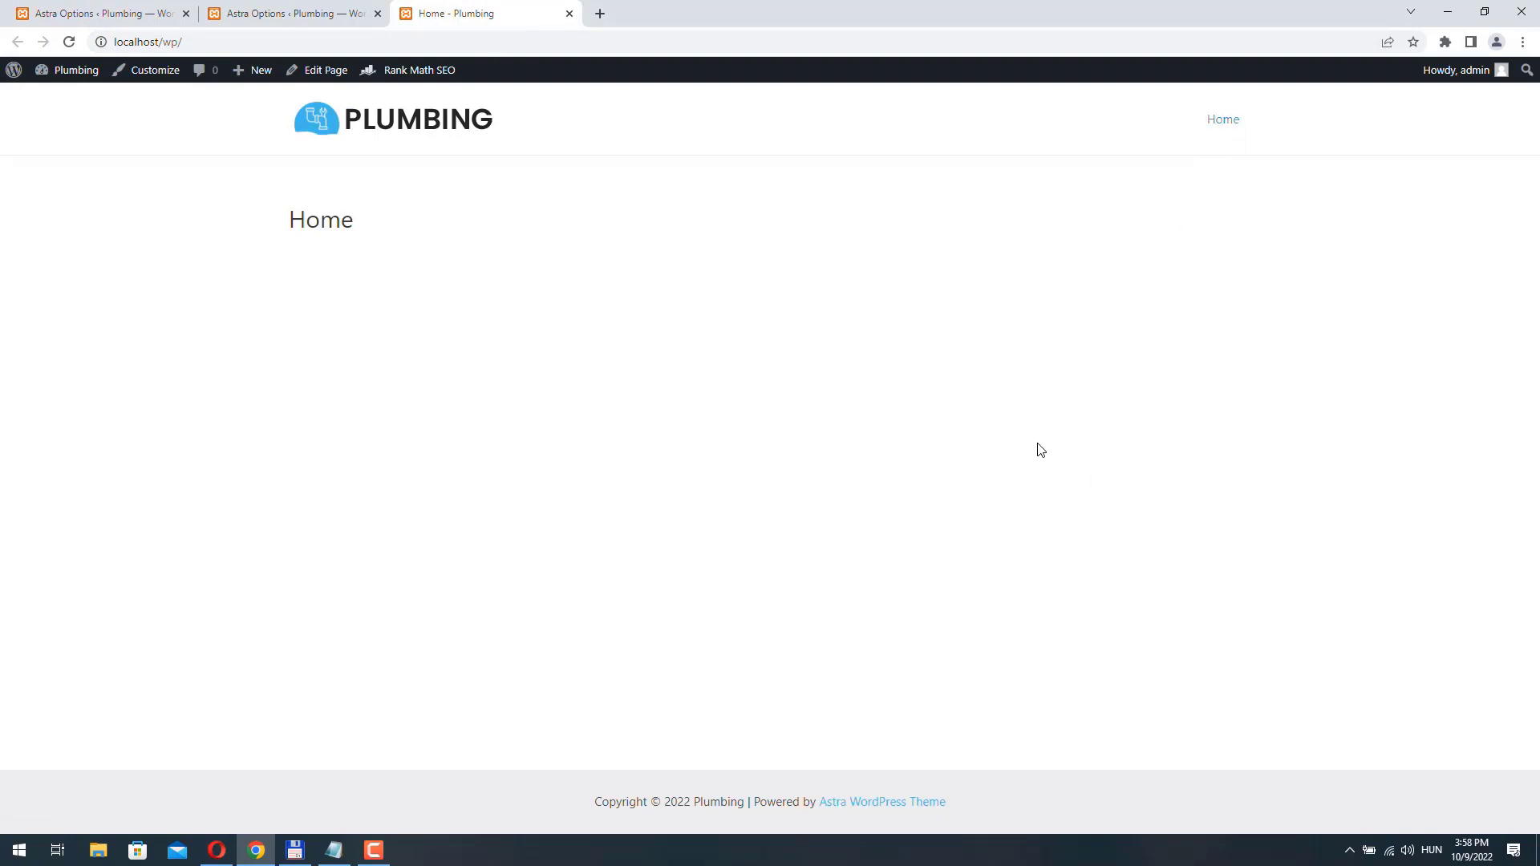
# - Install and activate the Classic Editor plugin, and open a blank new page to check the classic editing screen
pyautogui.click(335, 14)
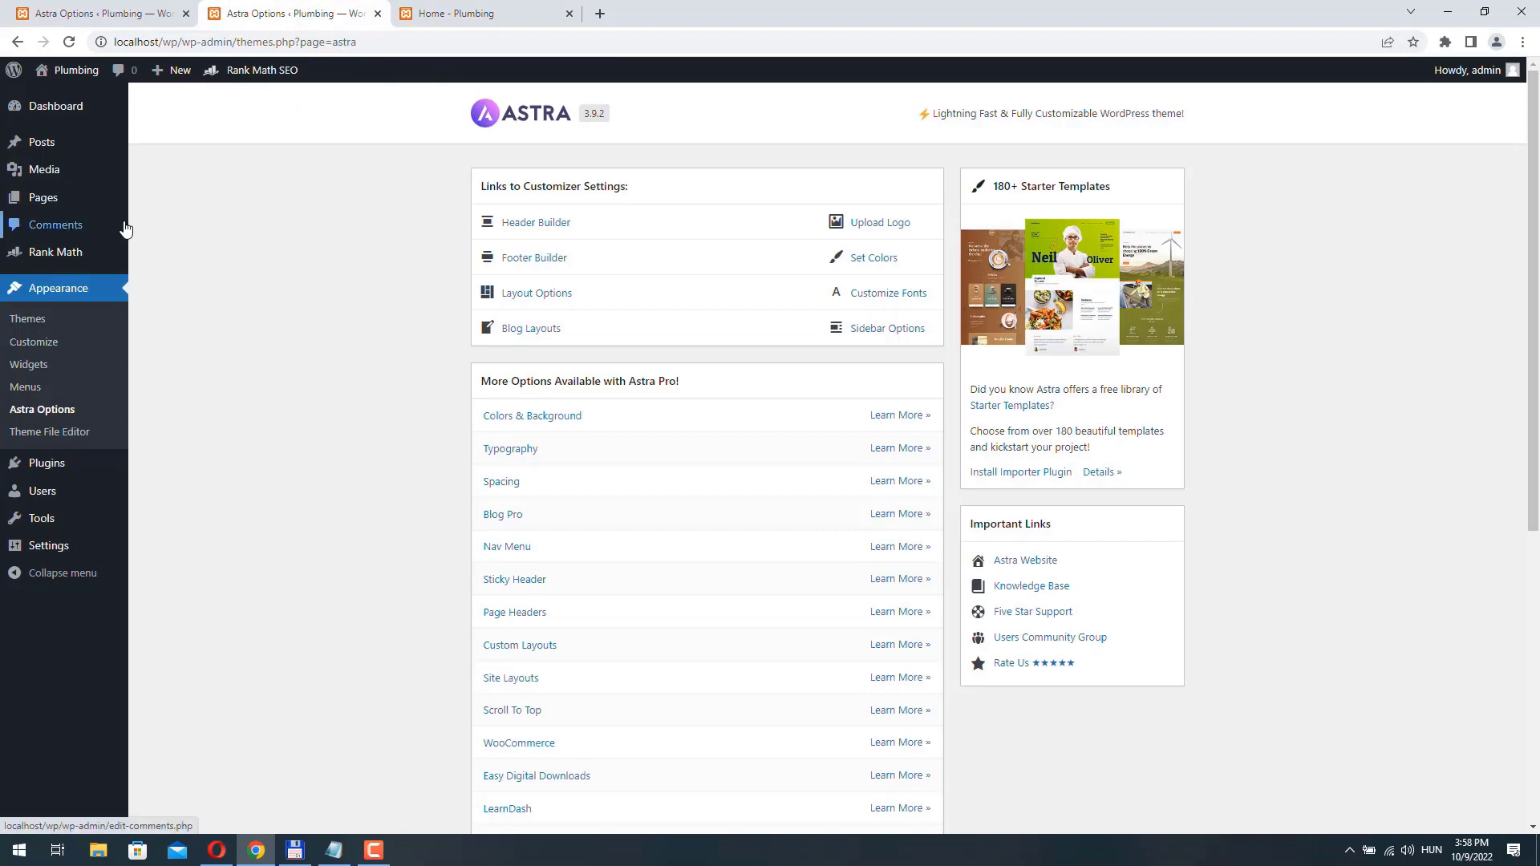
pyautogui.moveTo(58, 491)
pyautogui.moveTo(47, 464)
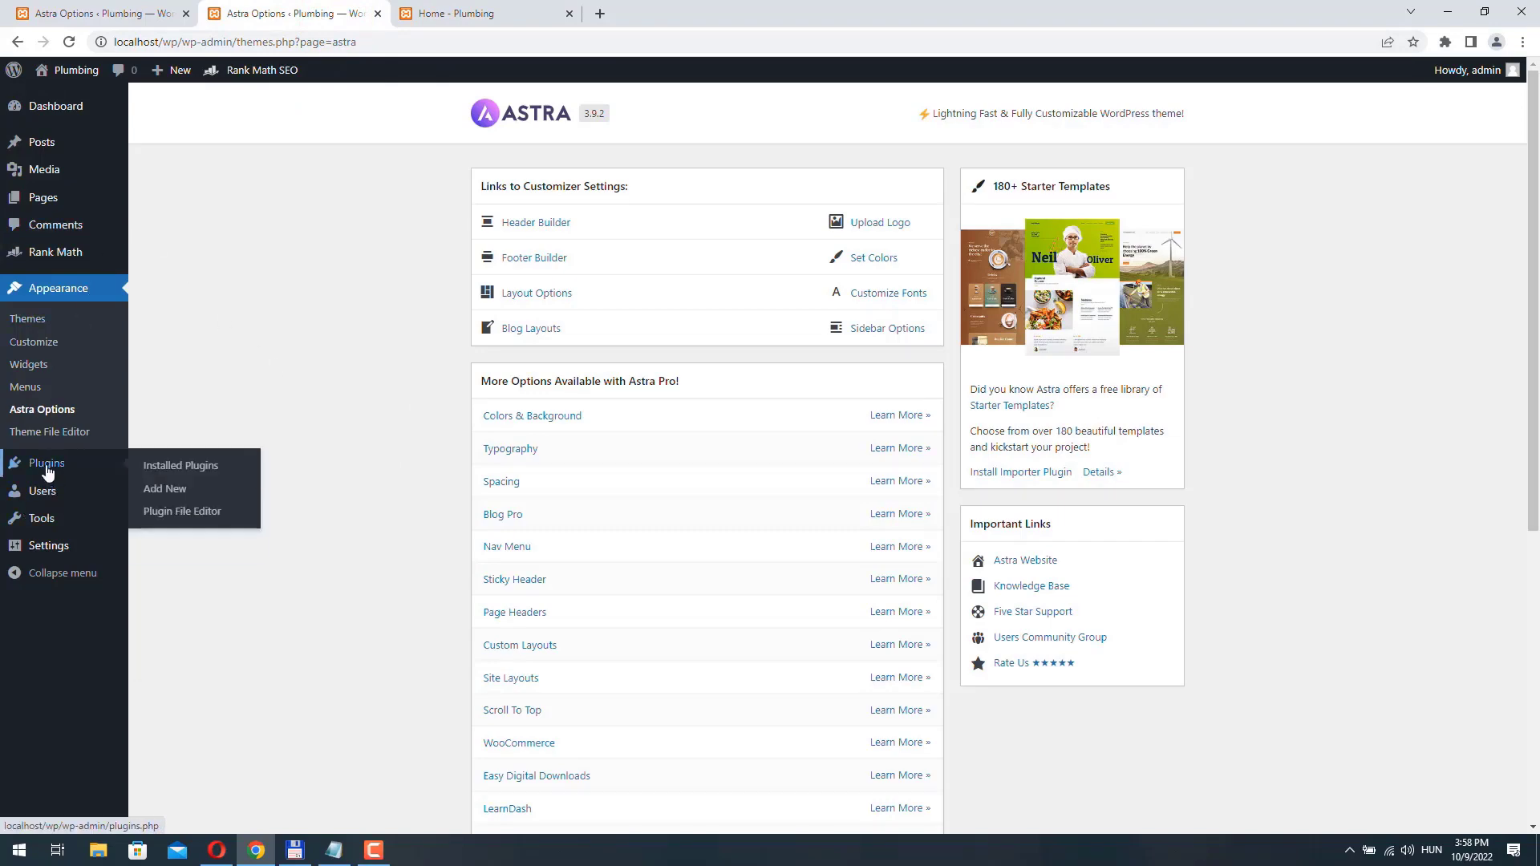
pyautogui.click(169, 490)
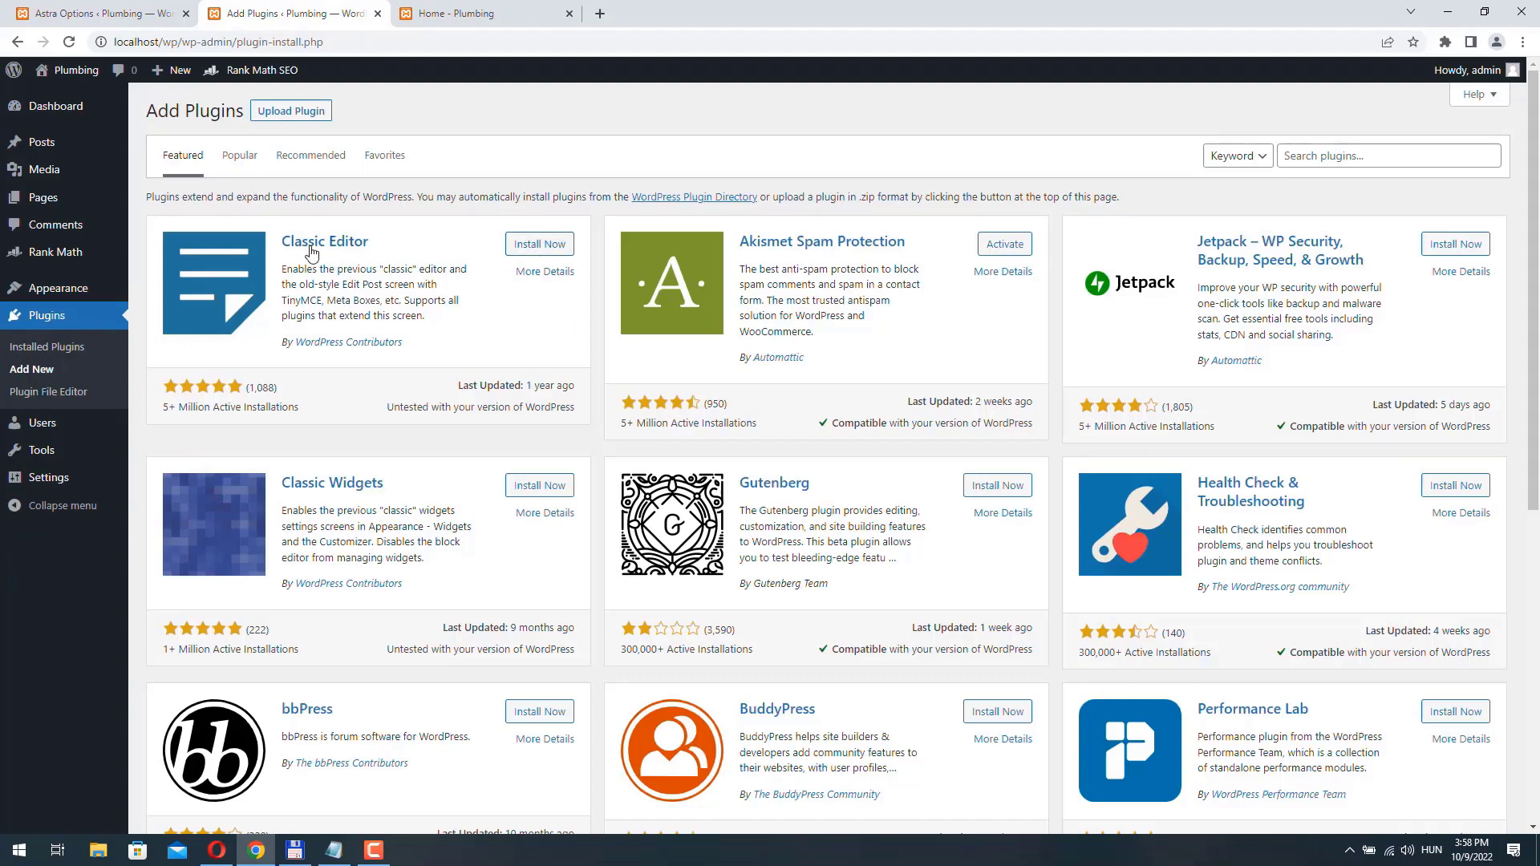
pyautogui.click(545, 249)
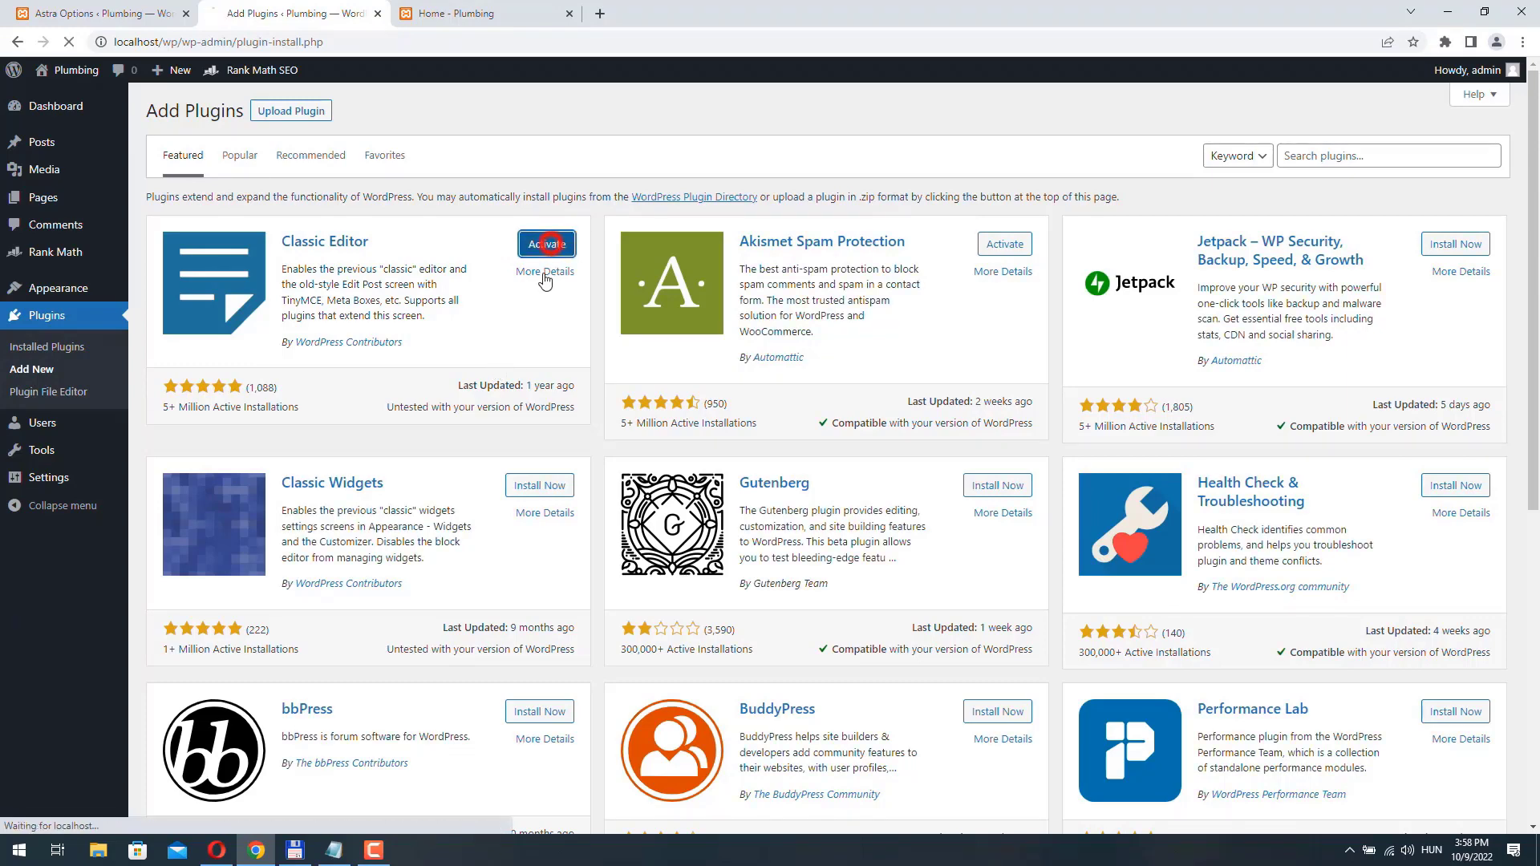
pyautogui.click(547, 245)
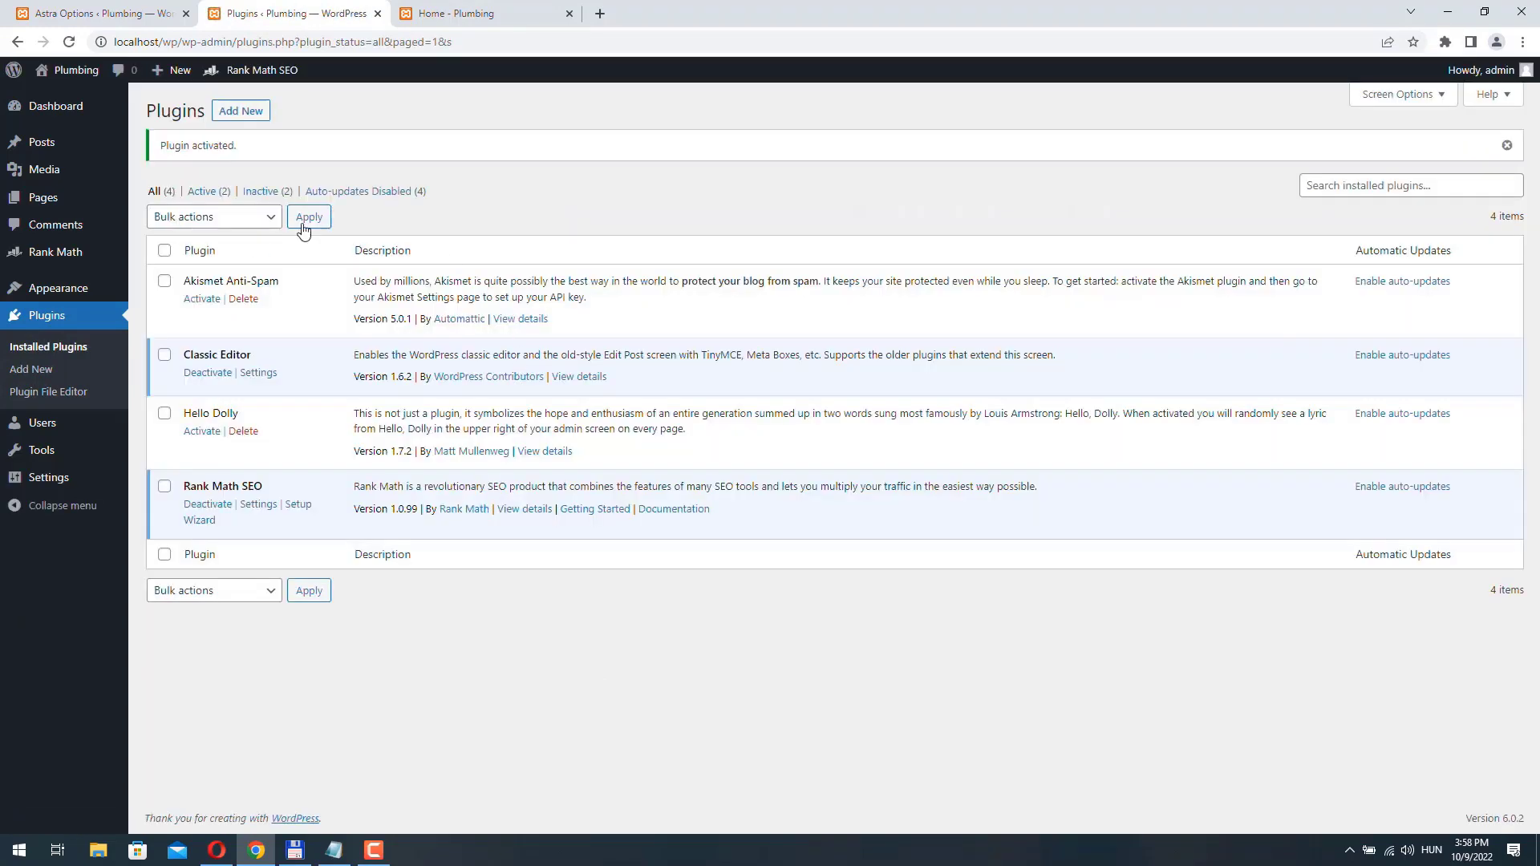
pyautogui.moveTo(45, 206)
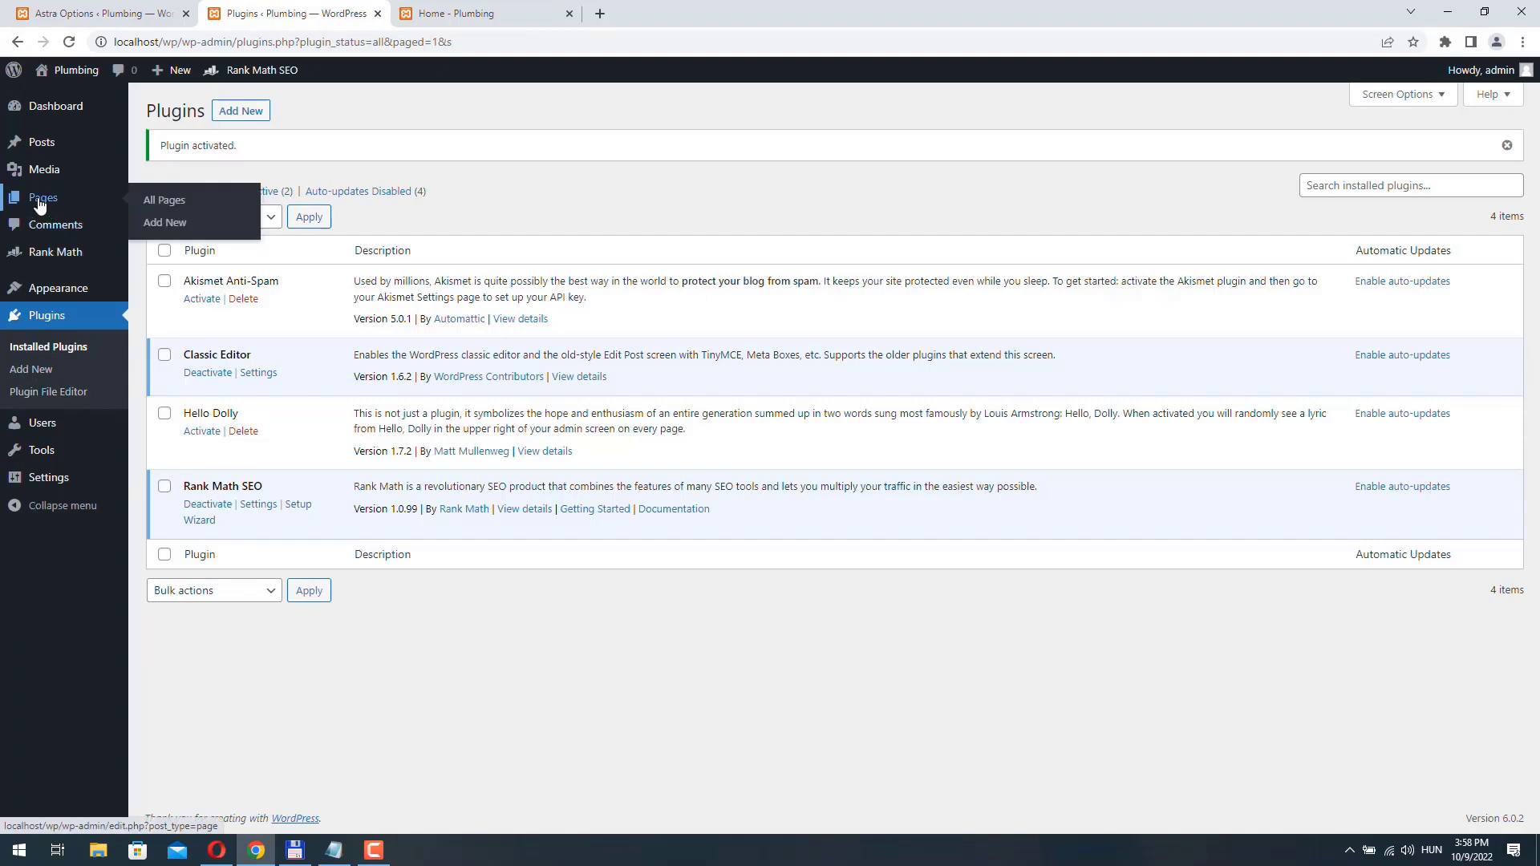
pyautogui.click(164, 223)
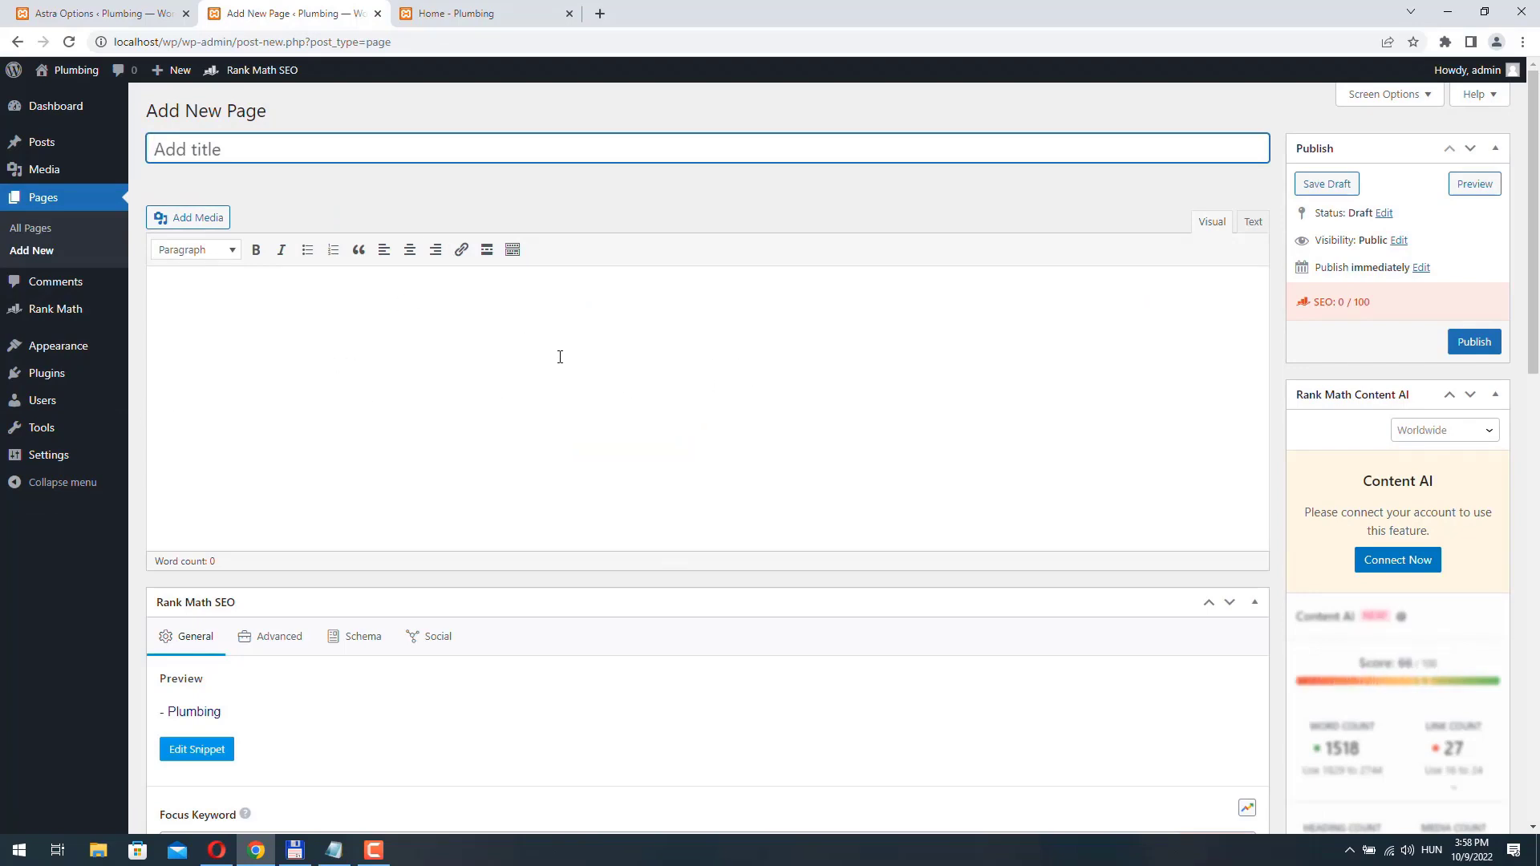
# - Install and activate the Elementor Website Builder plugin from the popular plugins
pyautogui.moveTo(60, 377)
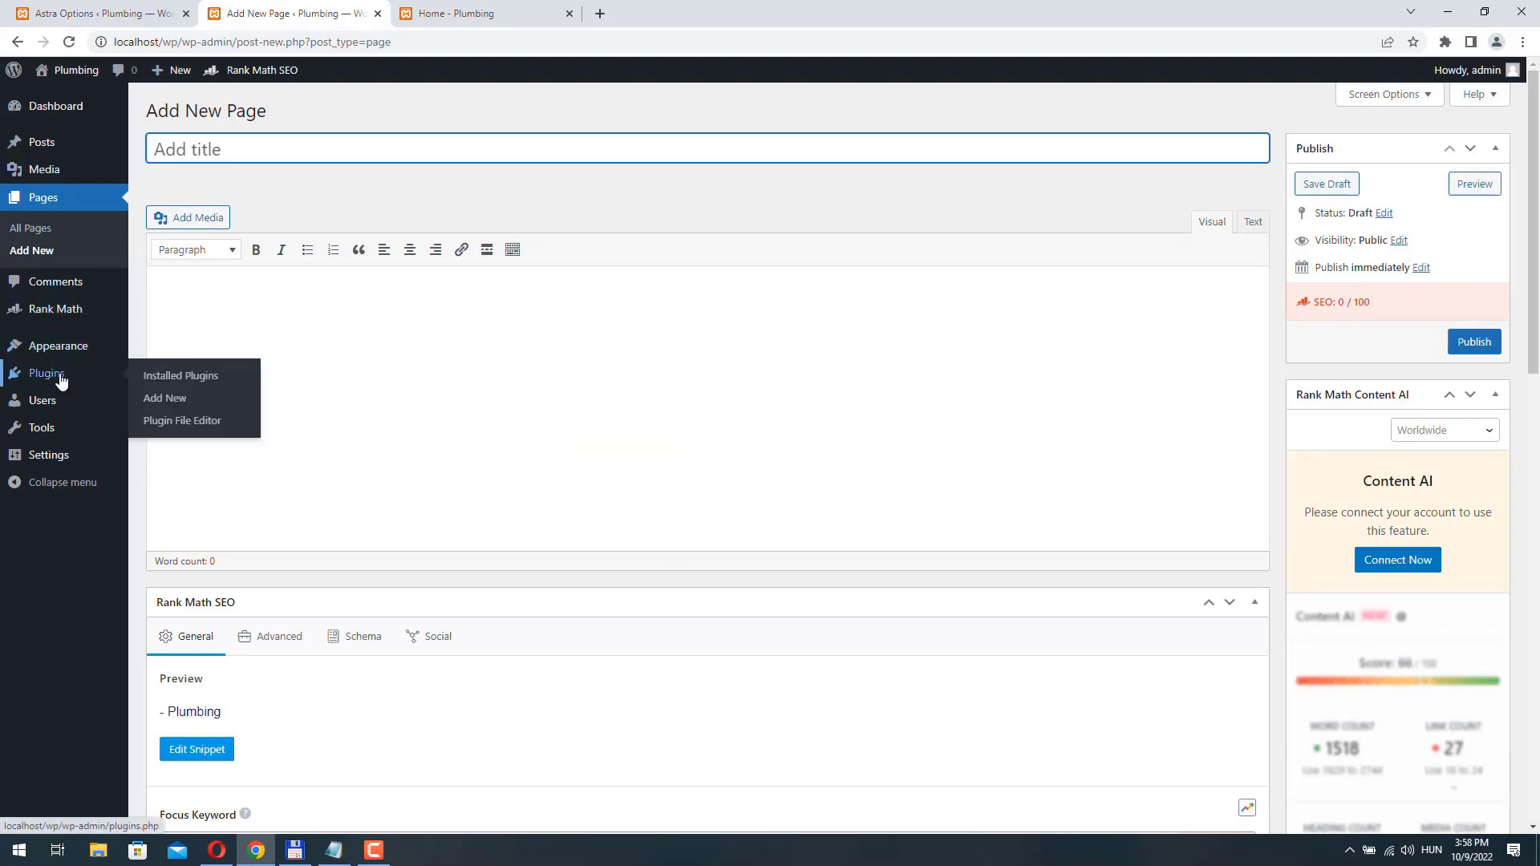
pyautogui.click(166, 405)
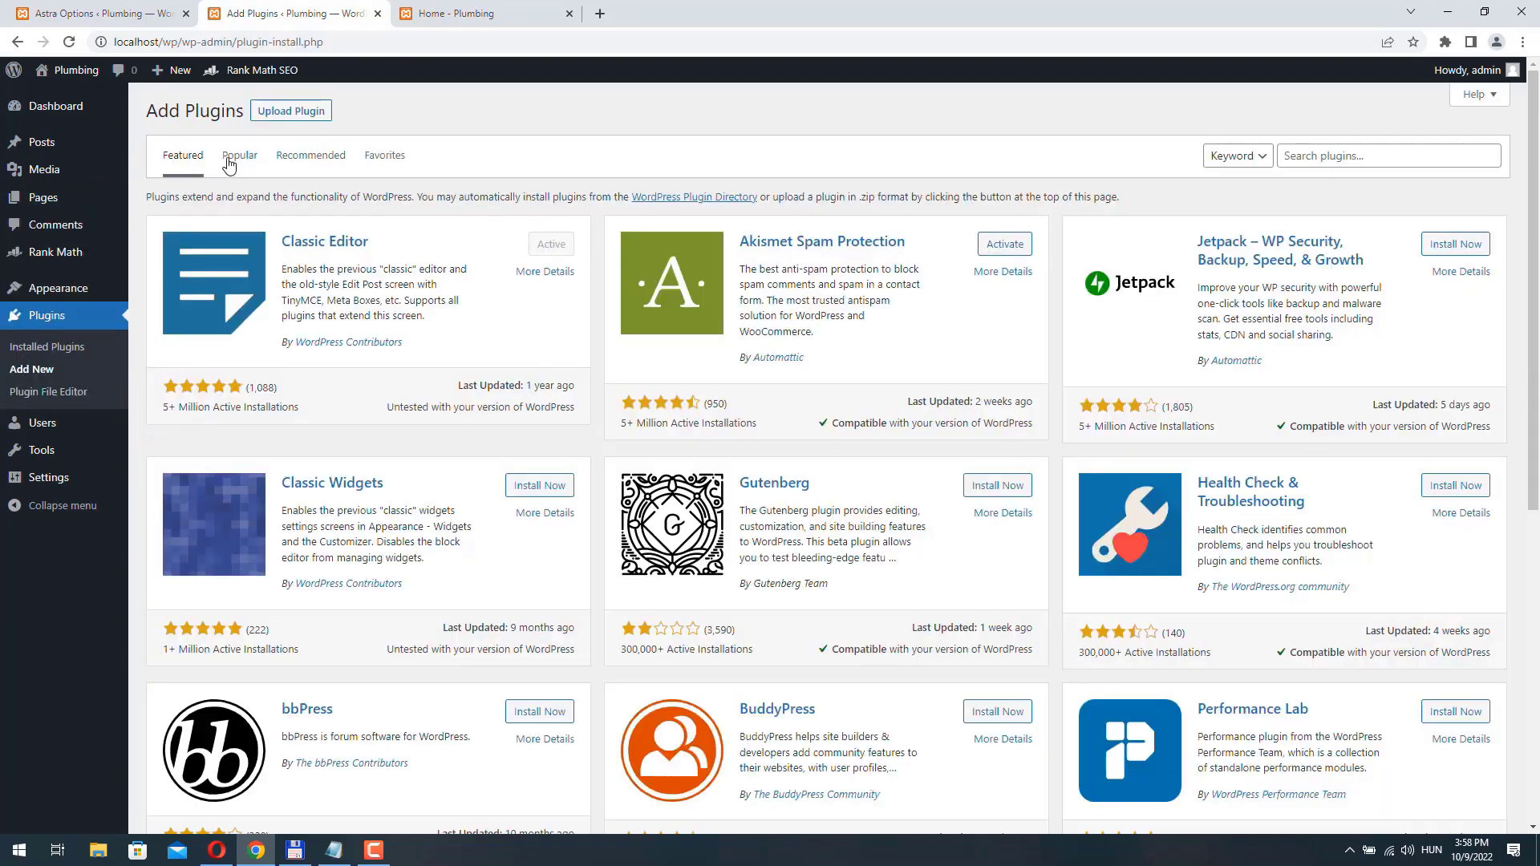
pyautogui.click(231, 160)
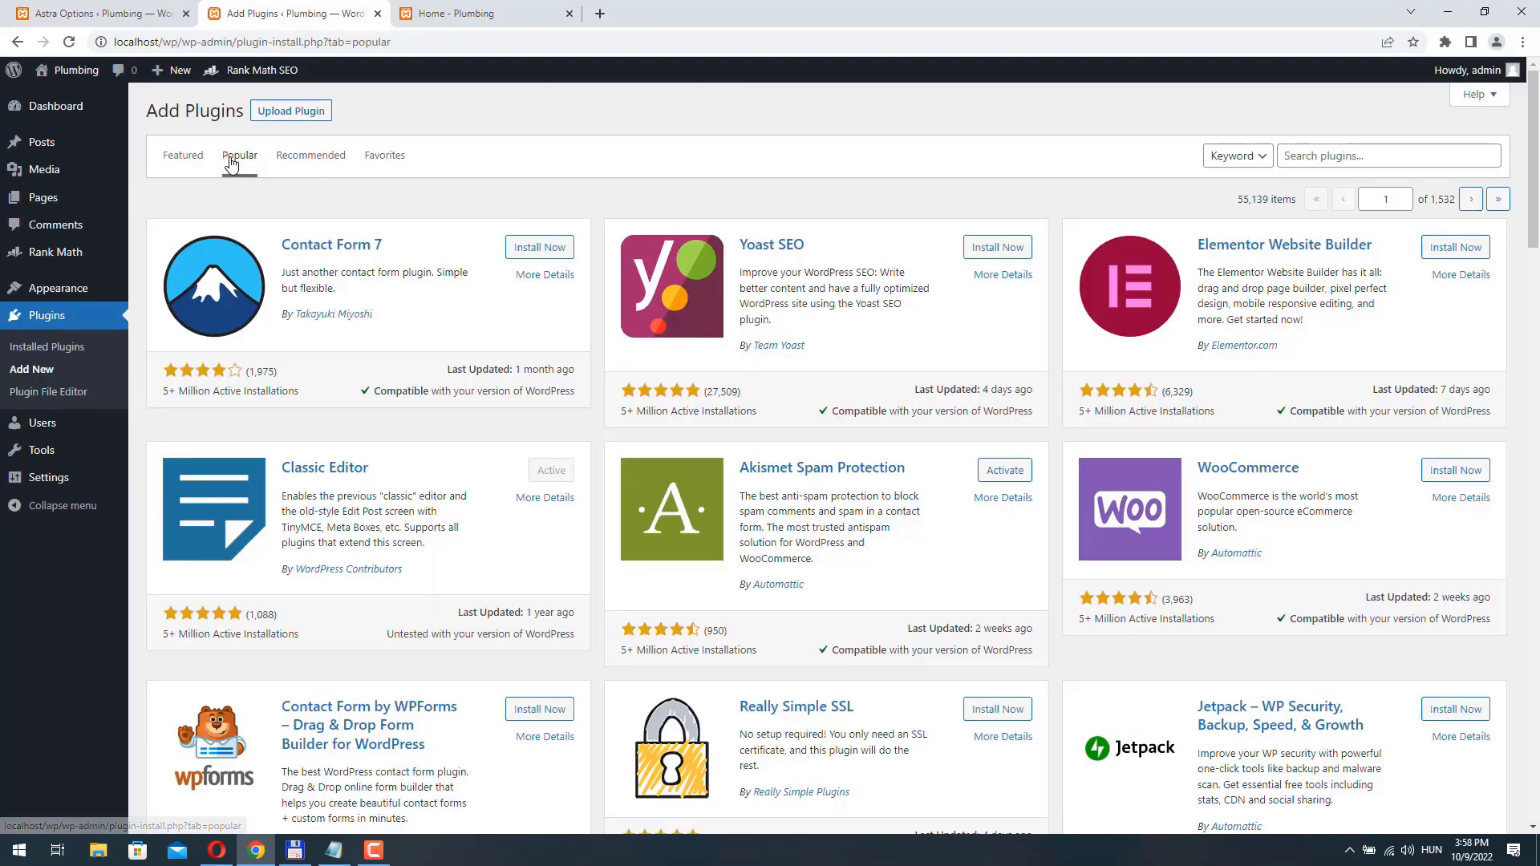
pyautogui.click(1456, 247)
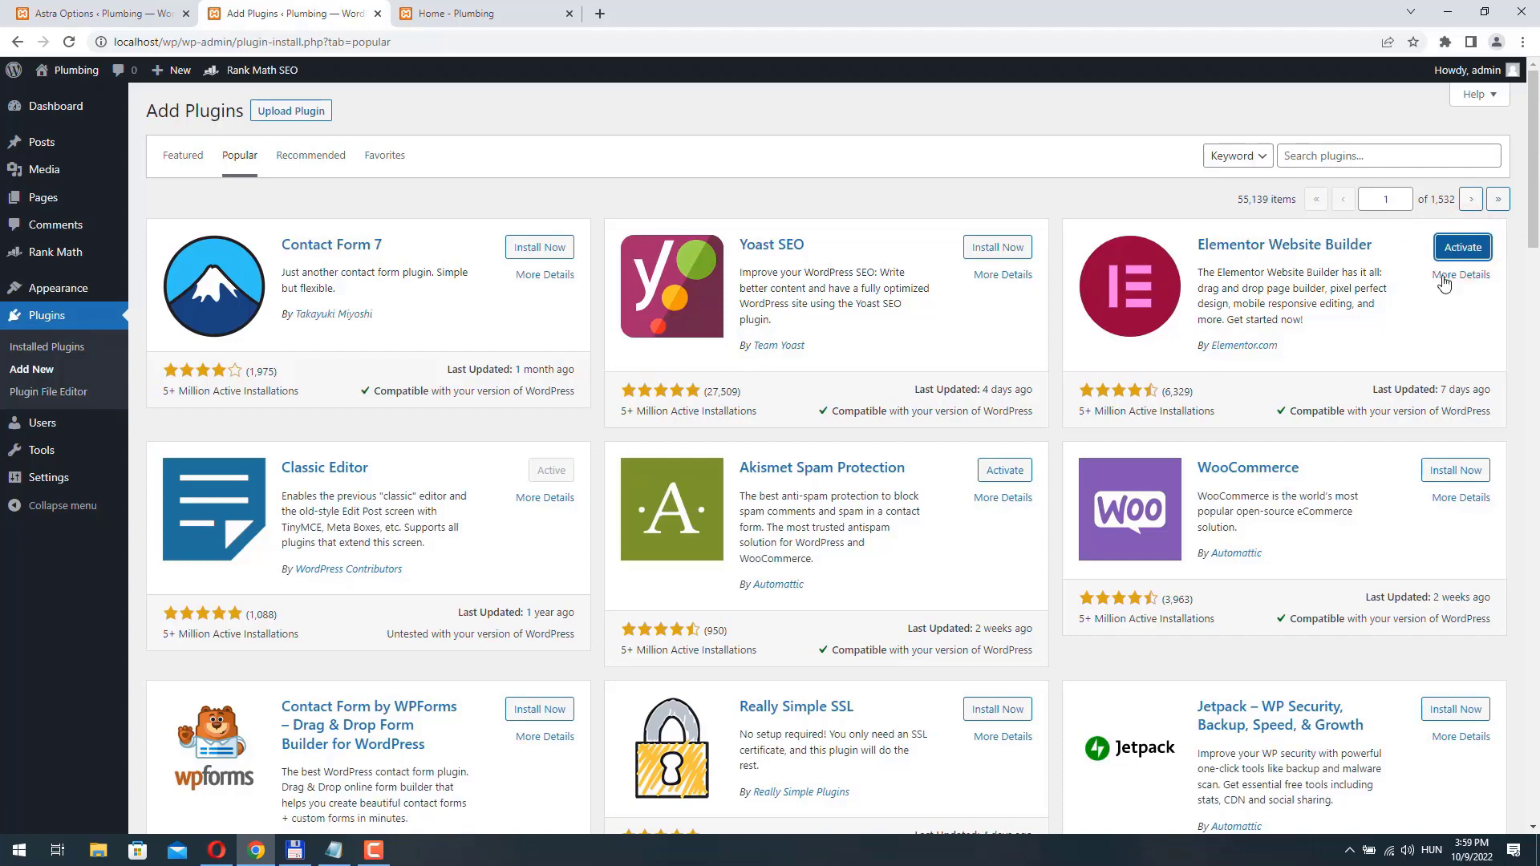
pyautogui.click(1449, 247)
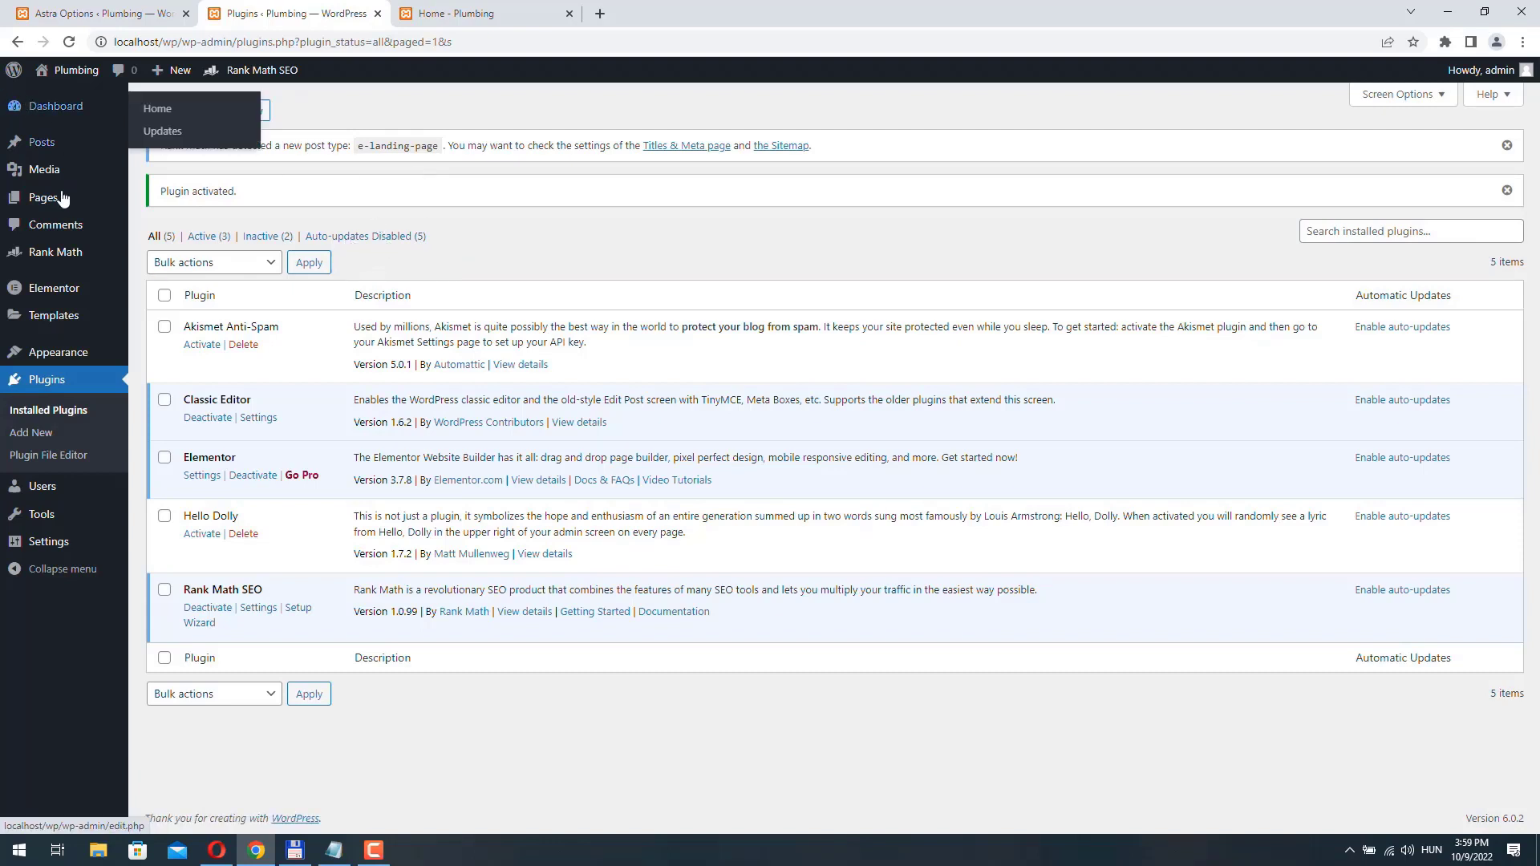
# - Open the Home front page for editing with Elementor
pyautogui.moveTo(56, 204)
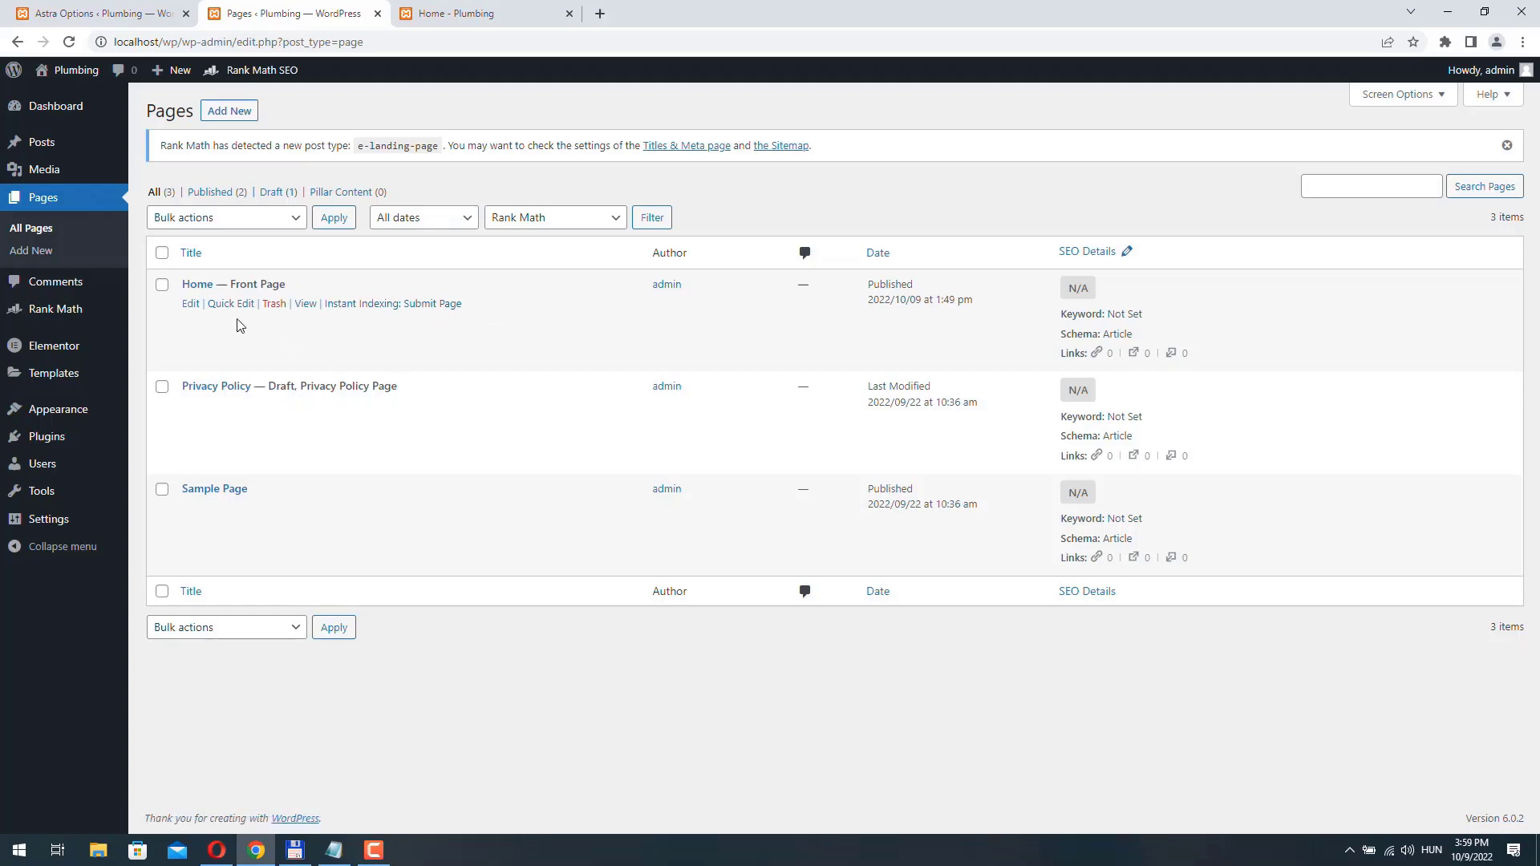
pyautogui.click(191, 304)
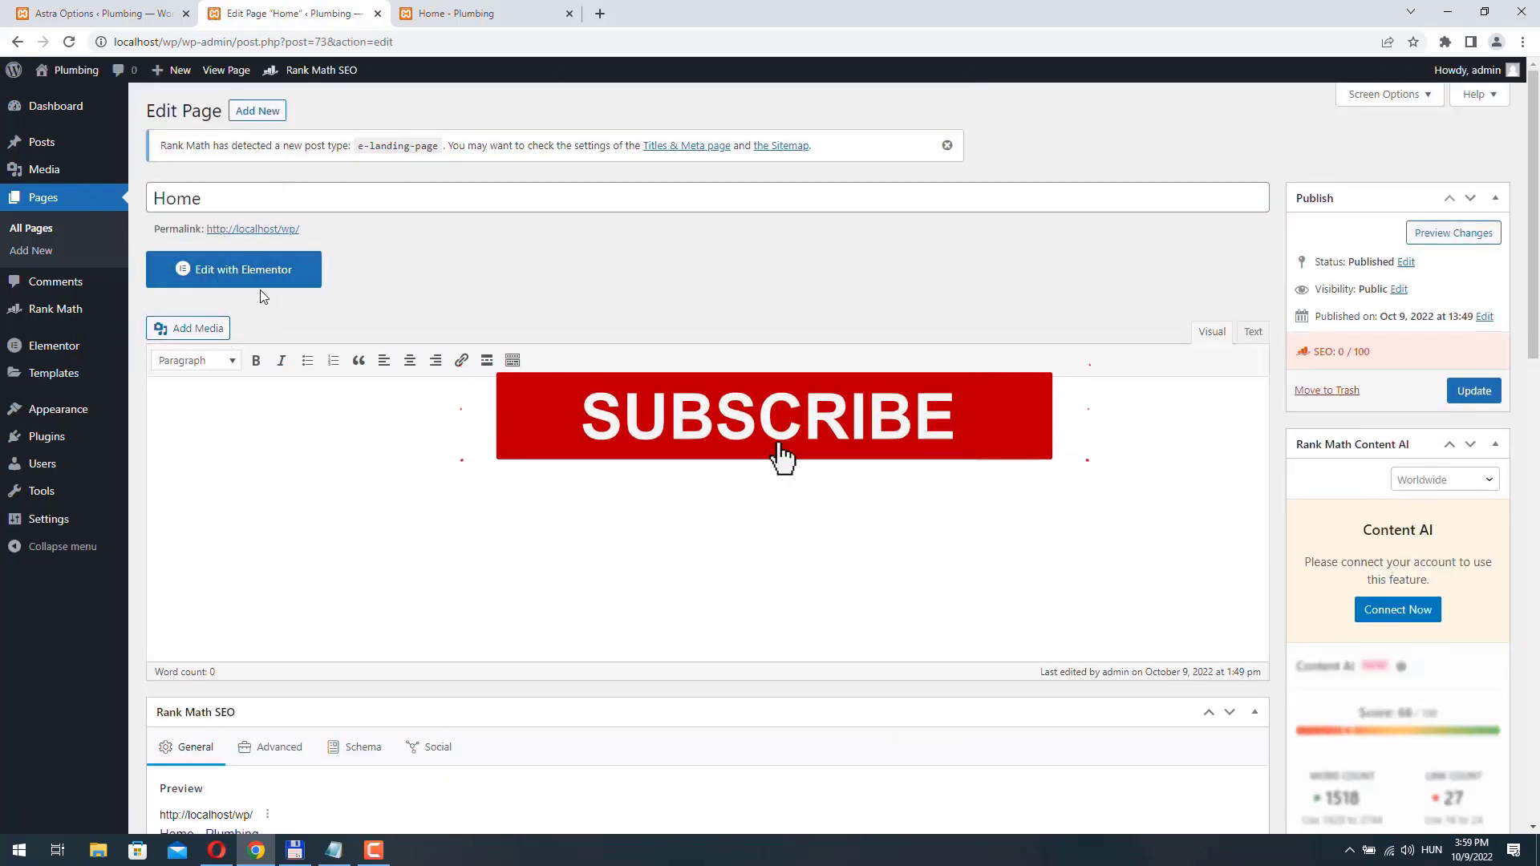
pyautogui.click(245, 269)
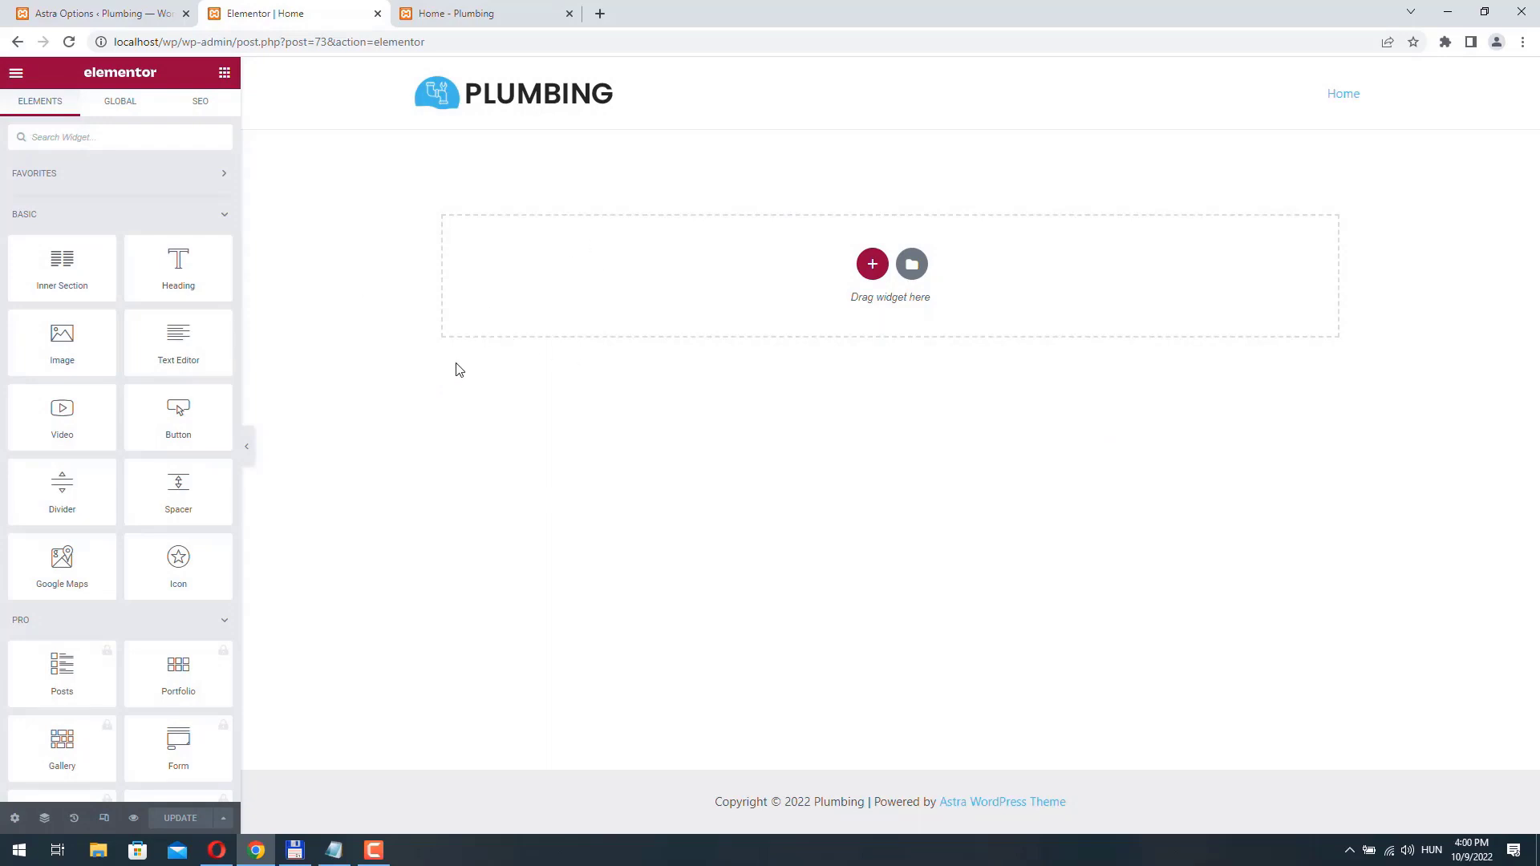
# - In the Home page's settings, hide the page title and choose a full-width page layout
pyautogui.click(14, 819)
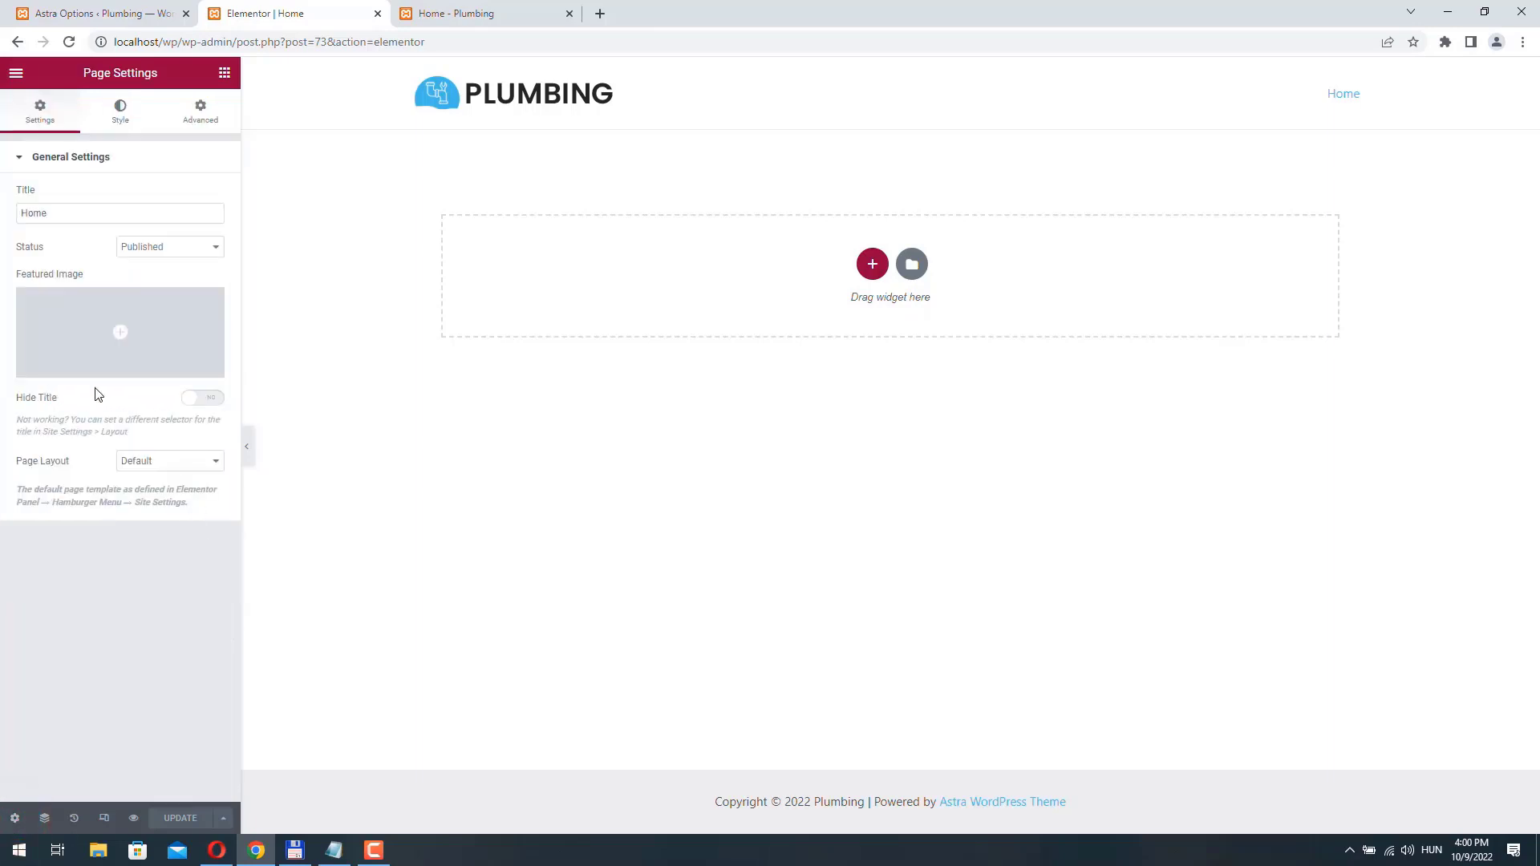
pyautogui.click(196, 401)
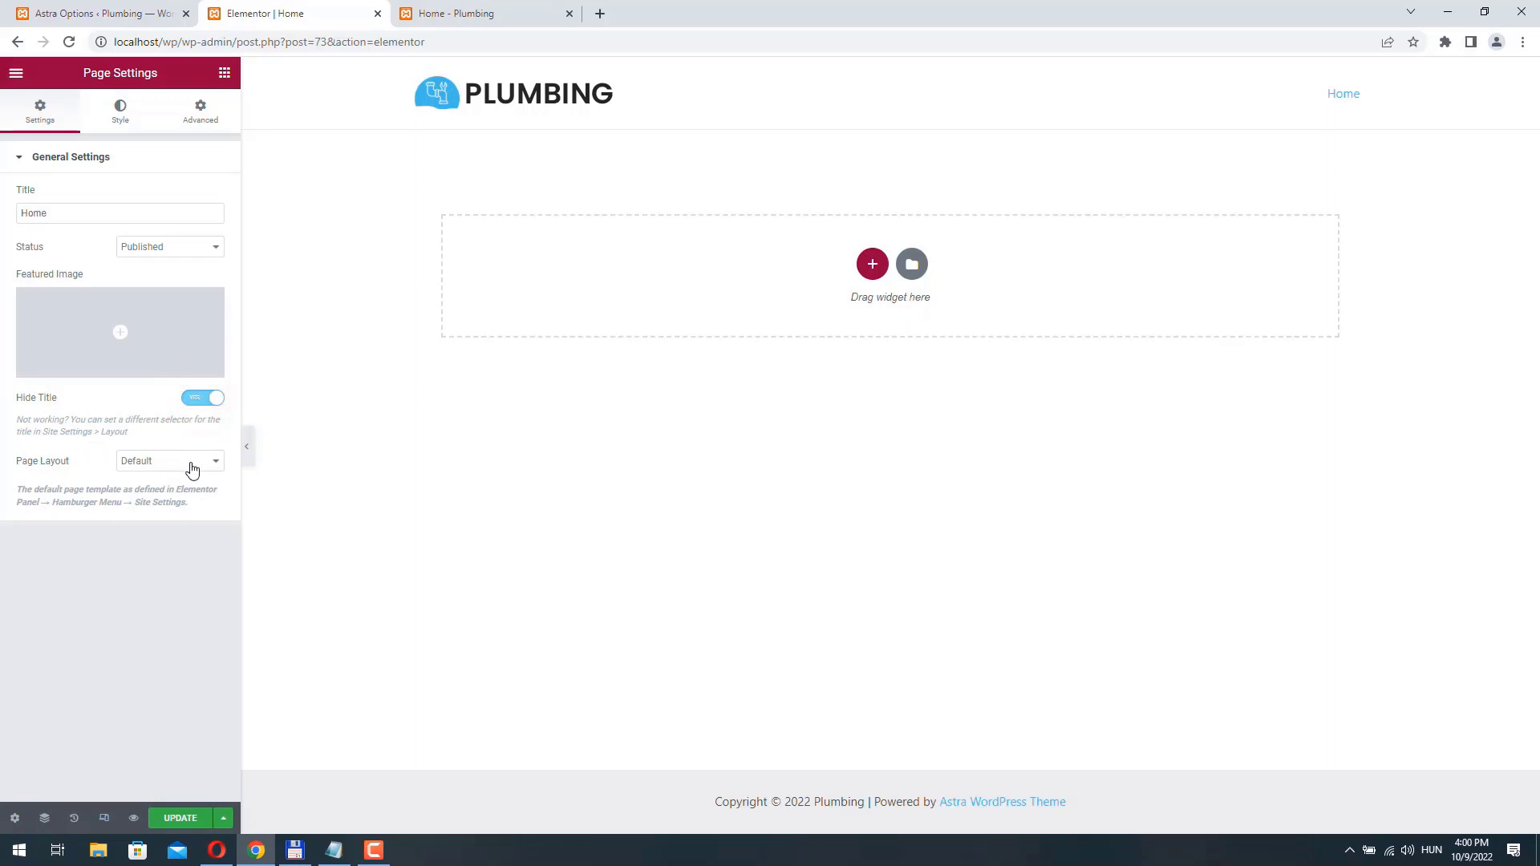
pyautogui.click(192, 469)
pyautogui.click(185, 503)
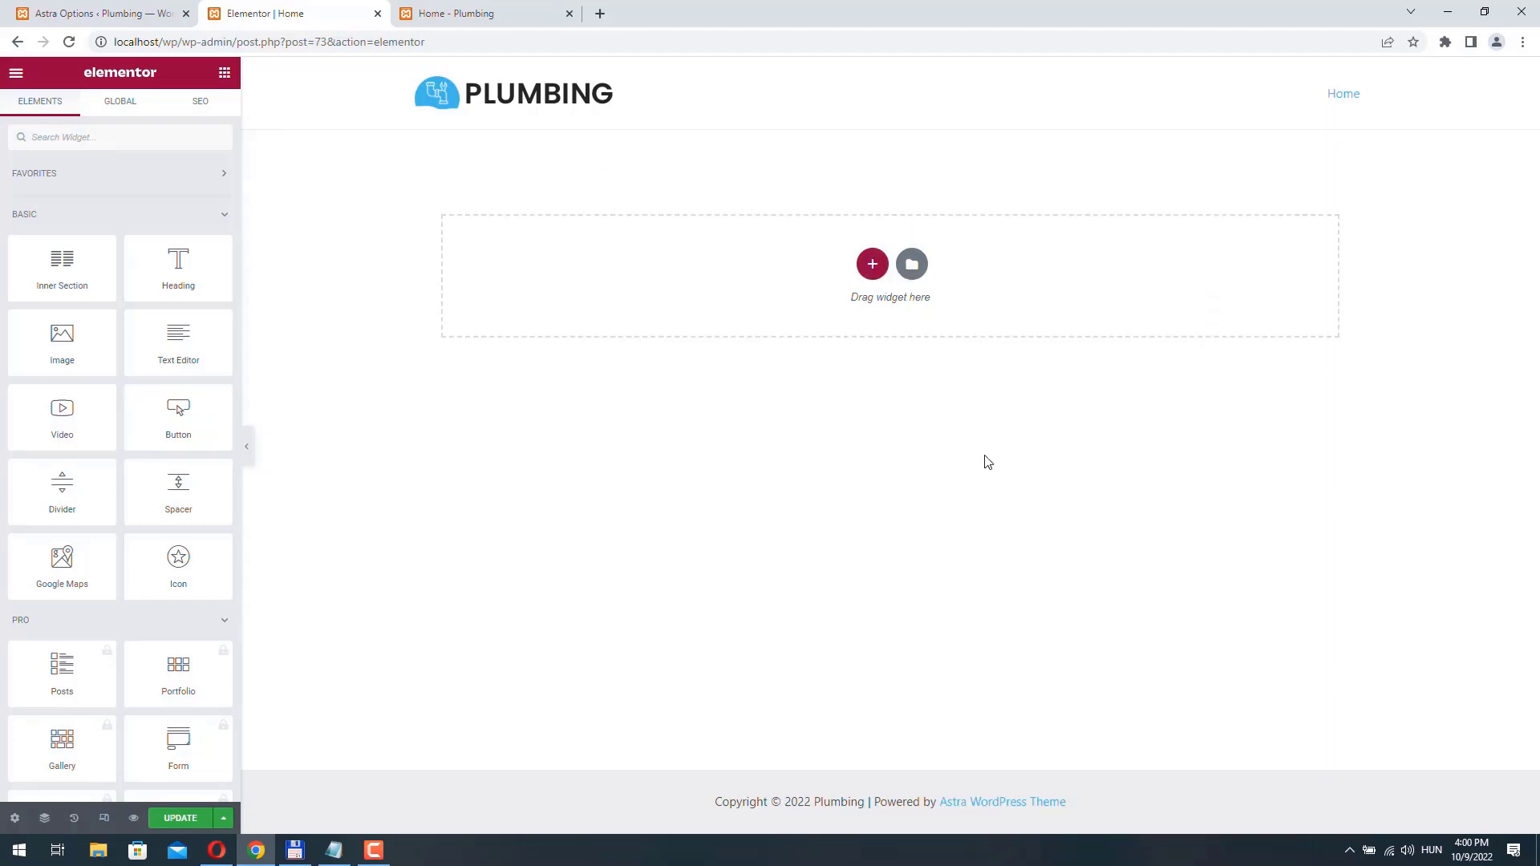
# - Add a section with two equal columns to the Home page and select it for editing
pyautogui.click(873, 264)
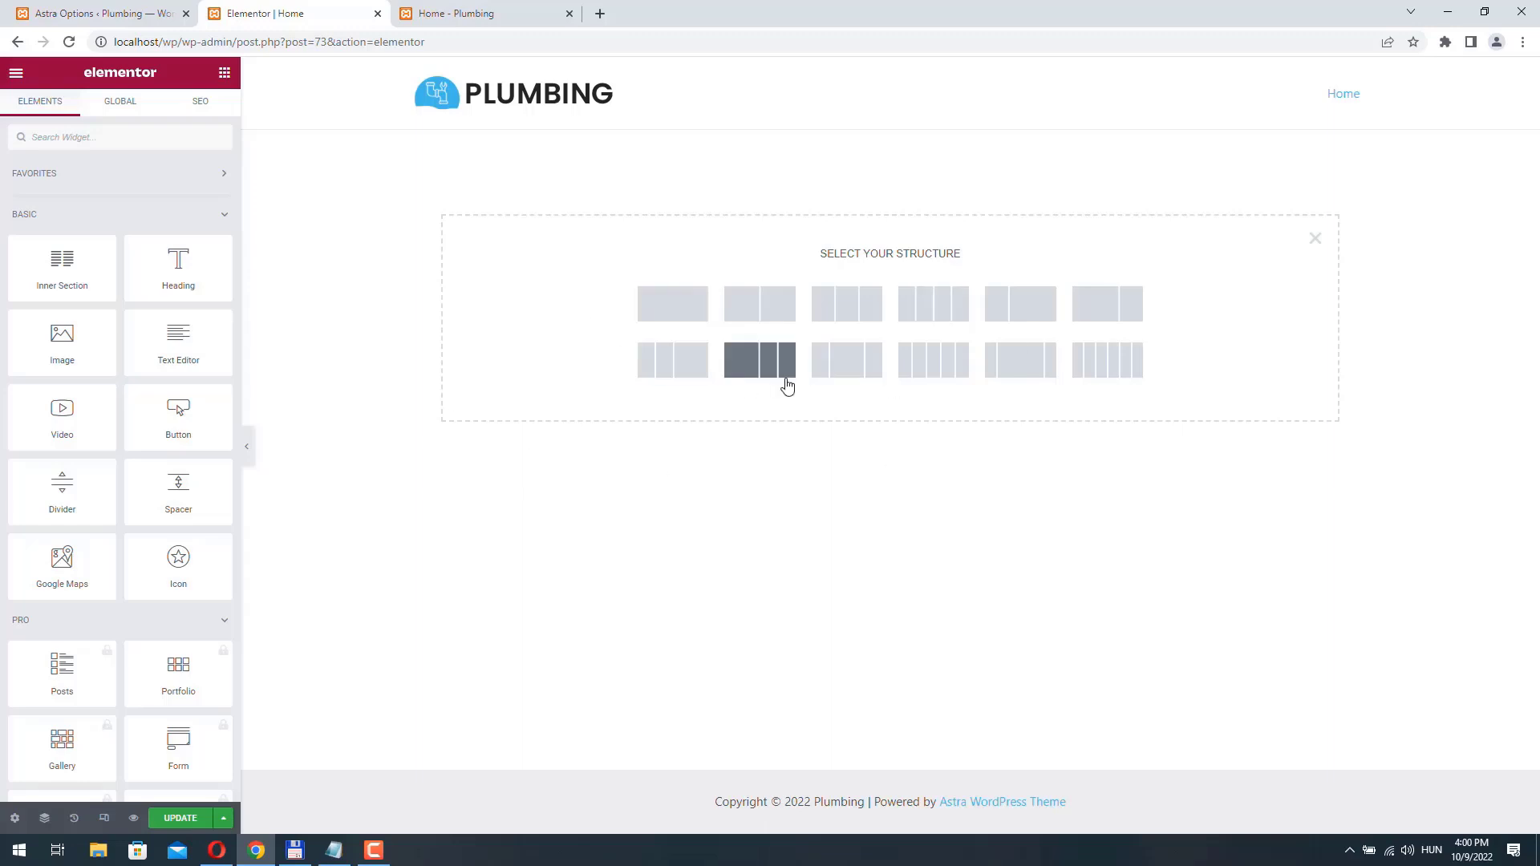
pyautogui.click(760, 295)
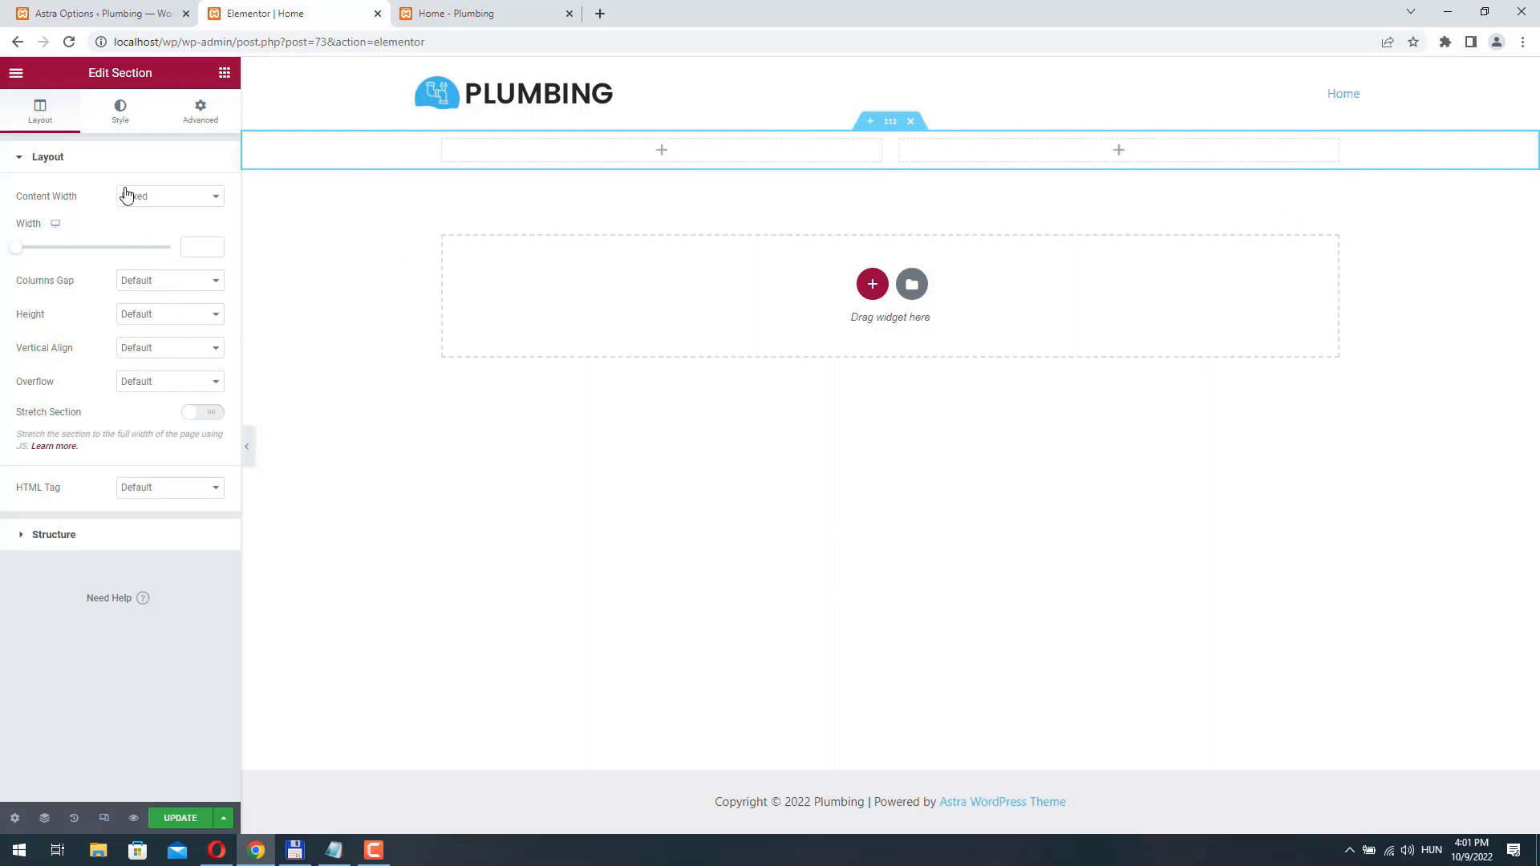
pyautogui.click(892, 126)
# - Upload the photo of a plumber working under a sink as the section's background image and set its size to Cover
pyautogui.click(120, 115)
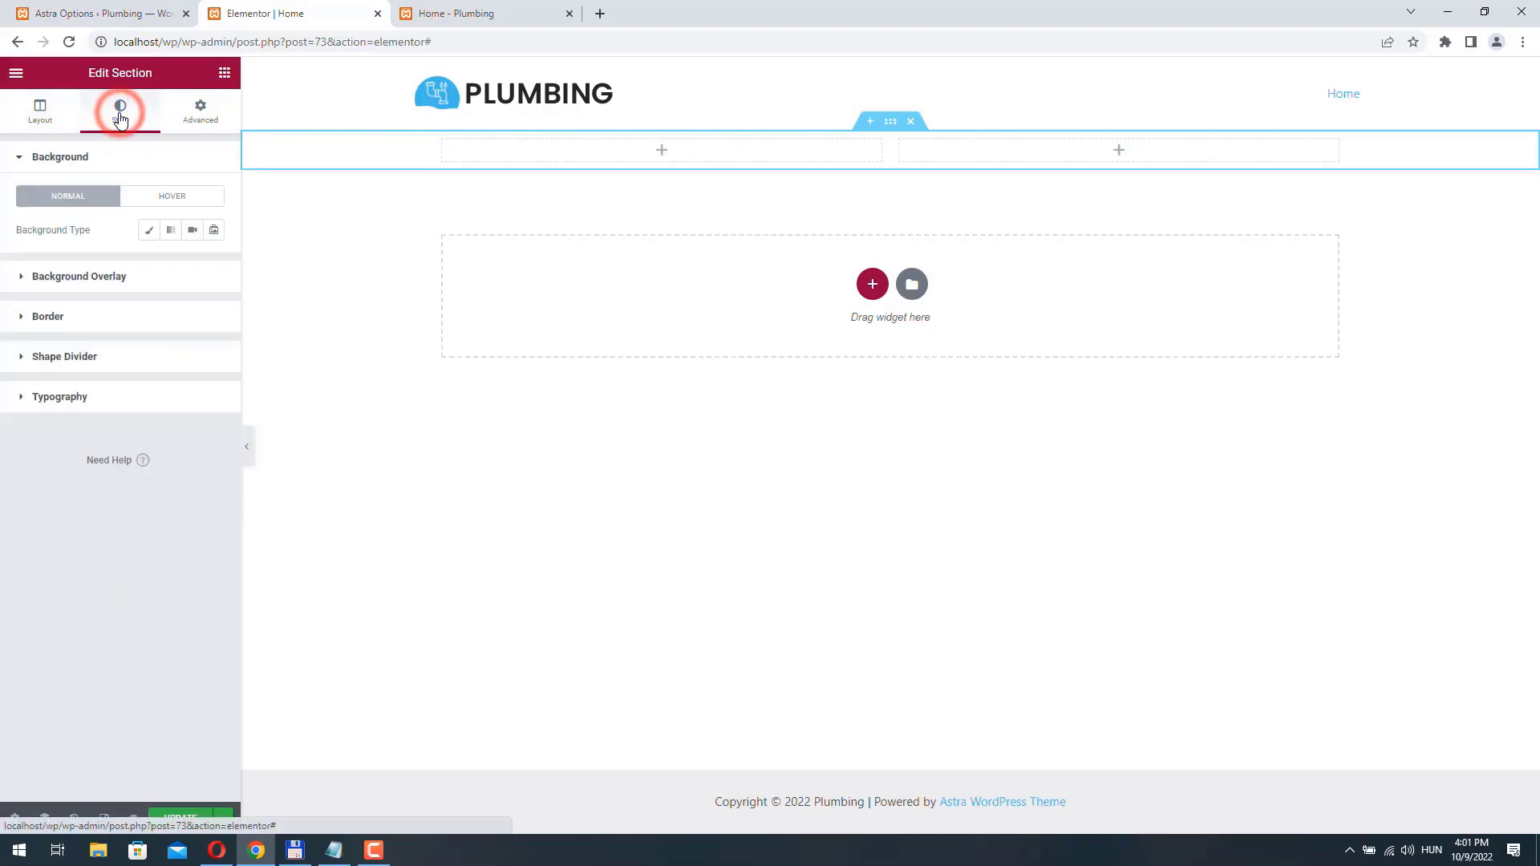
pyautogui.click(147, 233)
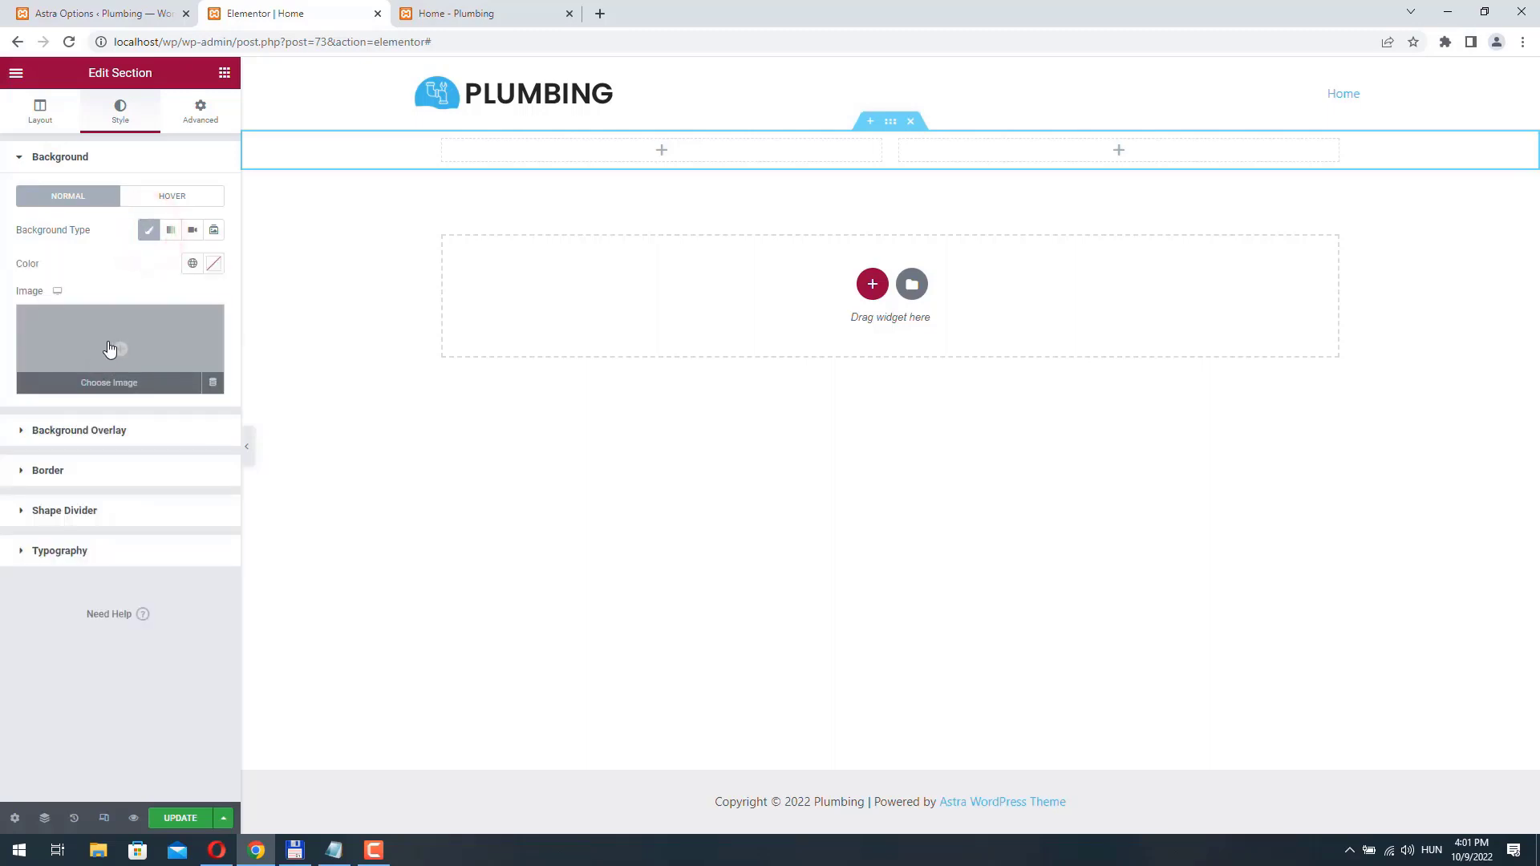
pyautogui.click(94, 340)
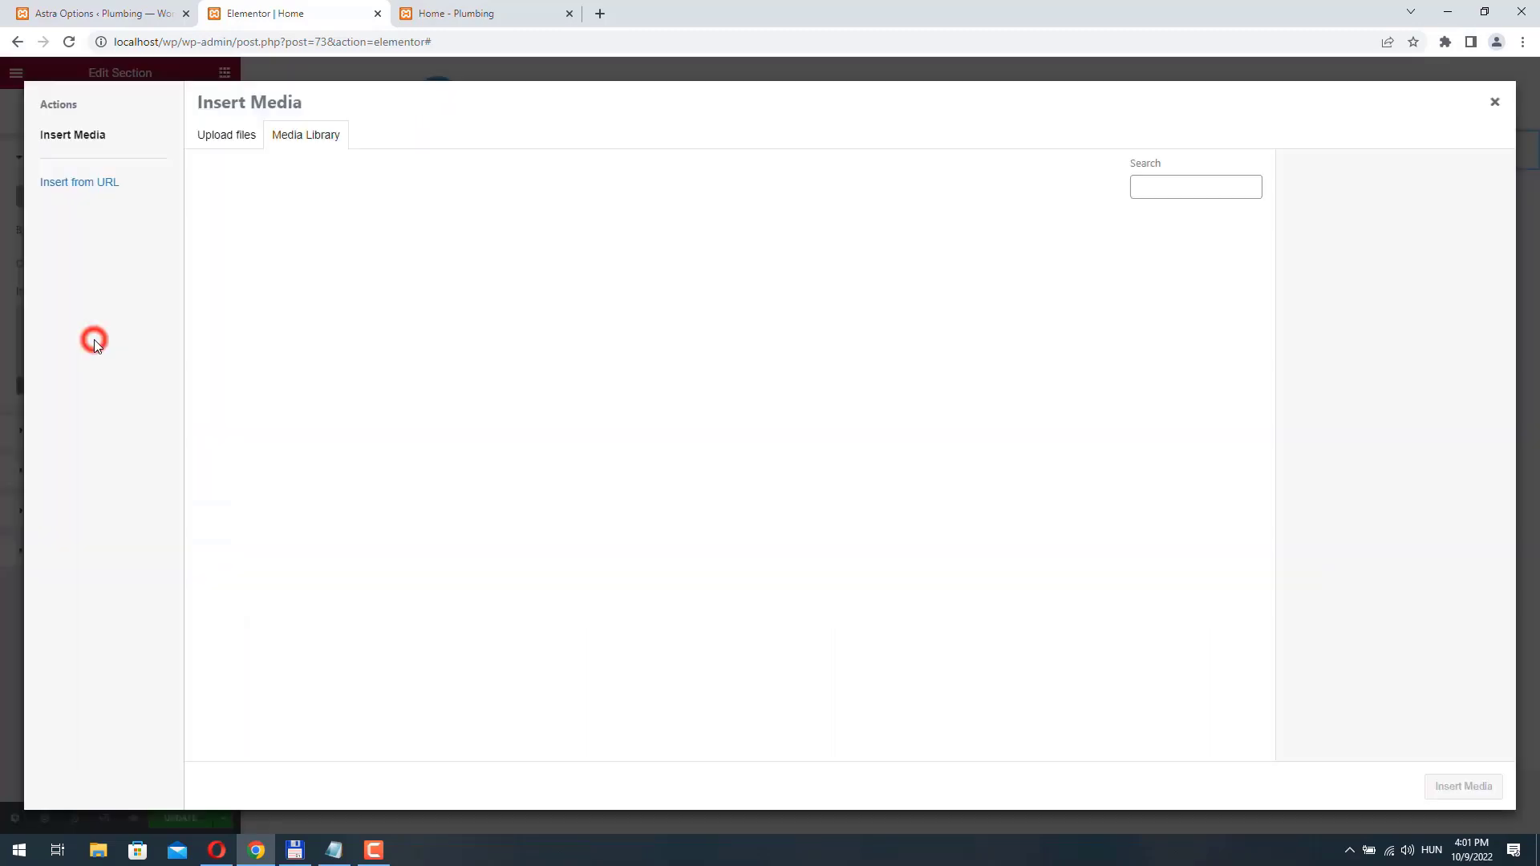
pyautogui.click(229, 134)
pyautogui.click(860, 424)
pyautogui.click(1467, 786)
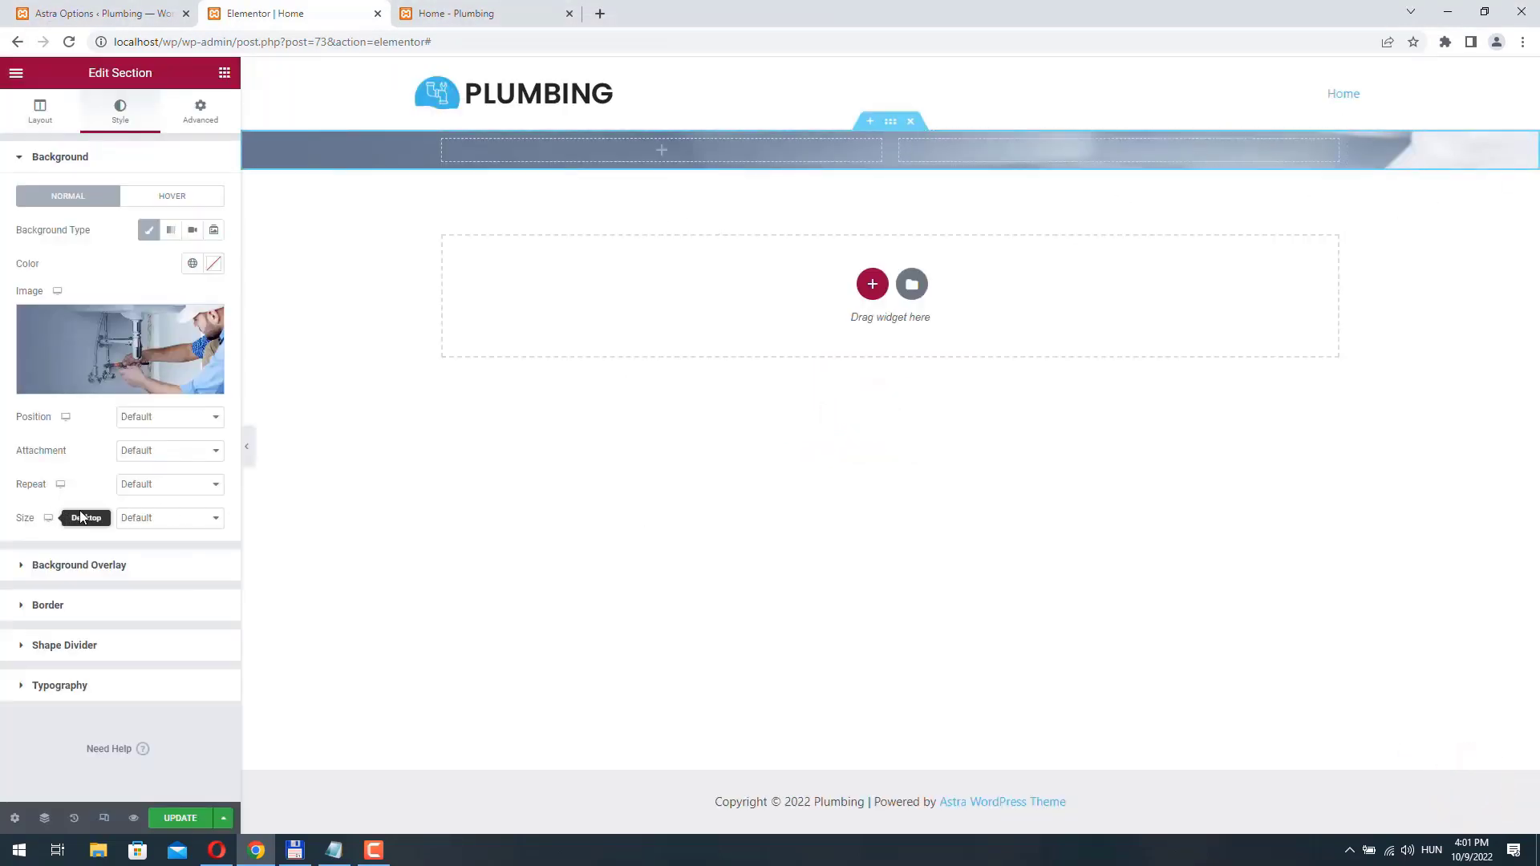
pyautogui.click(174, 518)
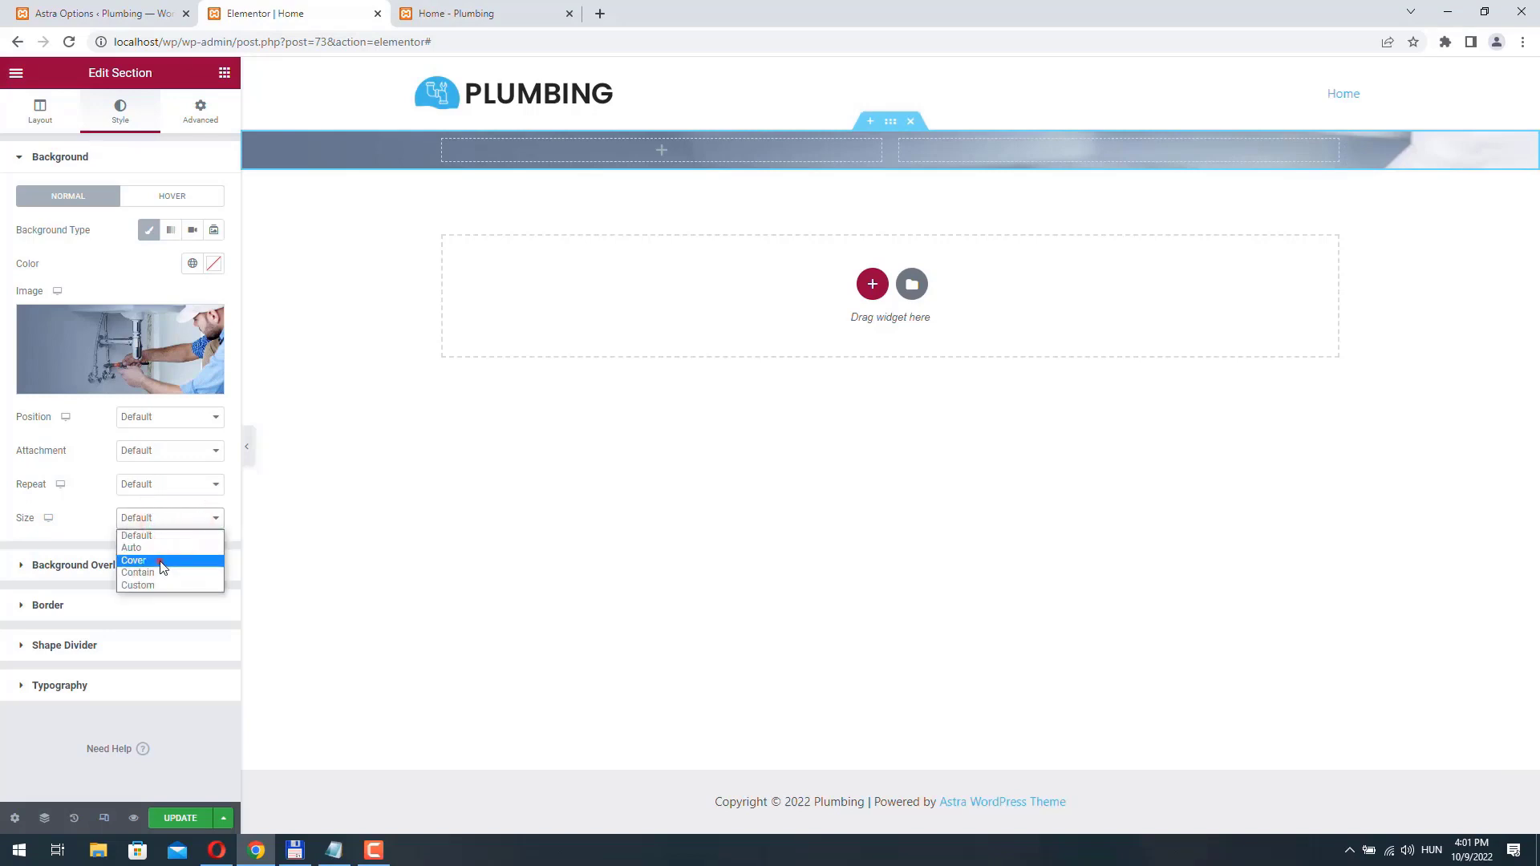
pyautogui.click(156, 560)
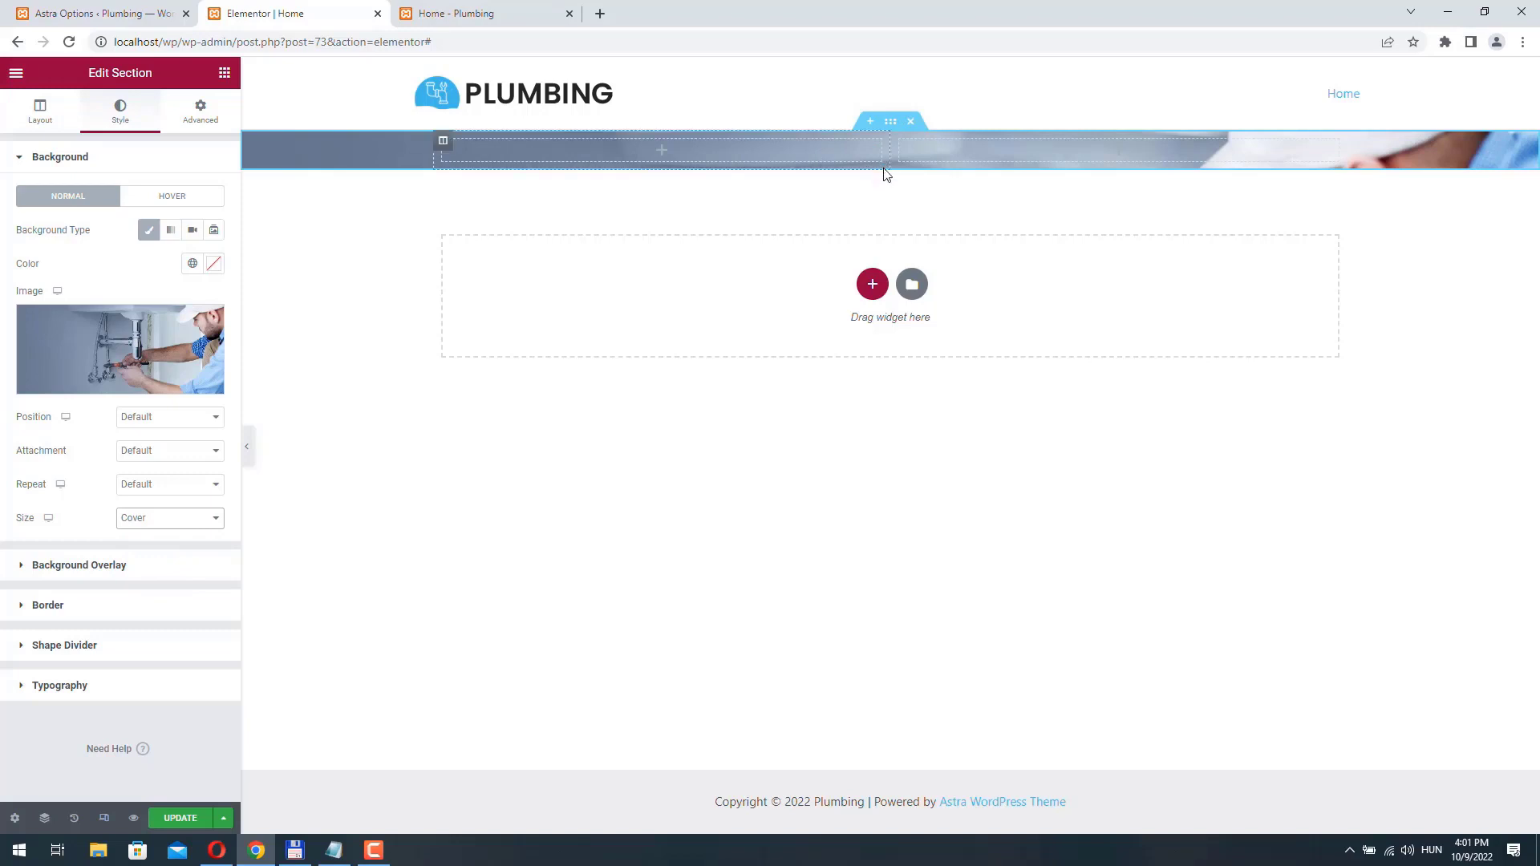
# - Unlink the section's padding values and set the top and bottom padding to 50 px each
pyautogui.click(199, 122)
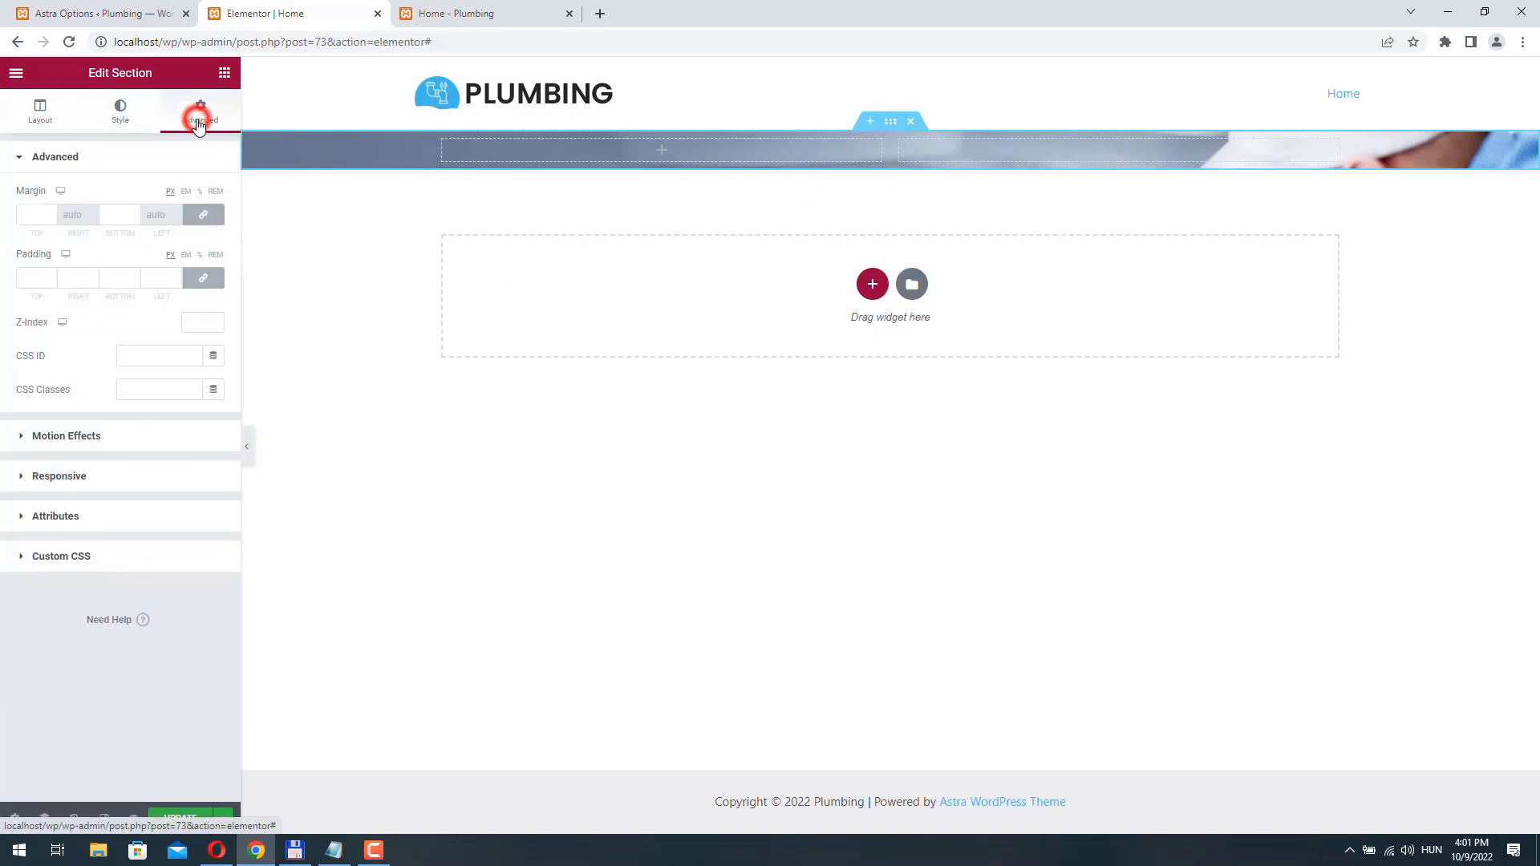
pyautogui.click(198, 281)
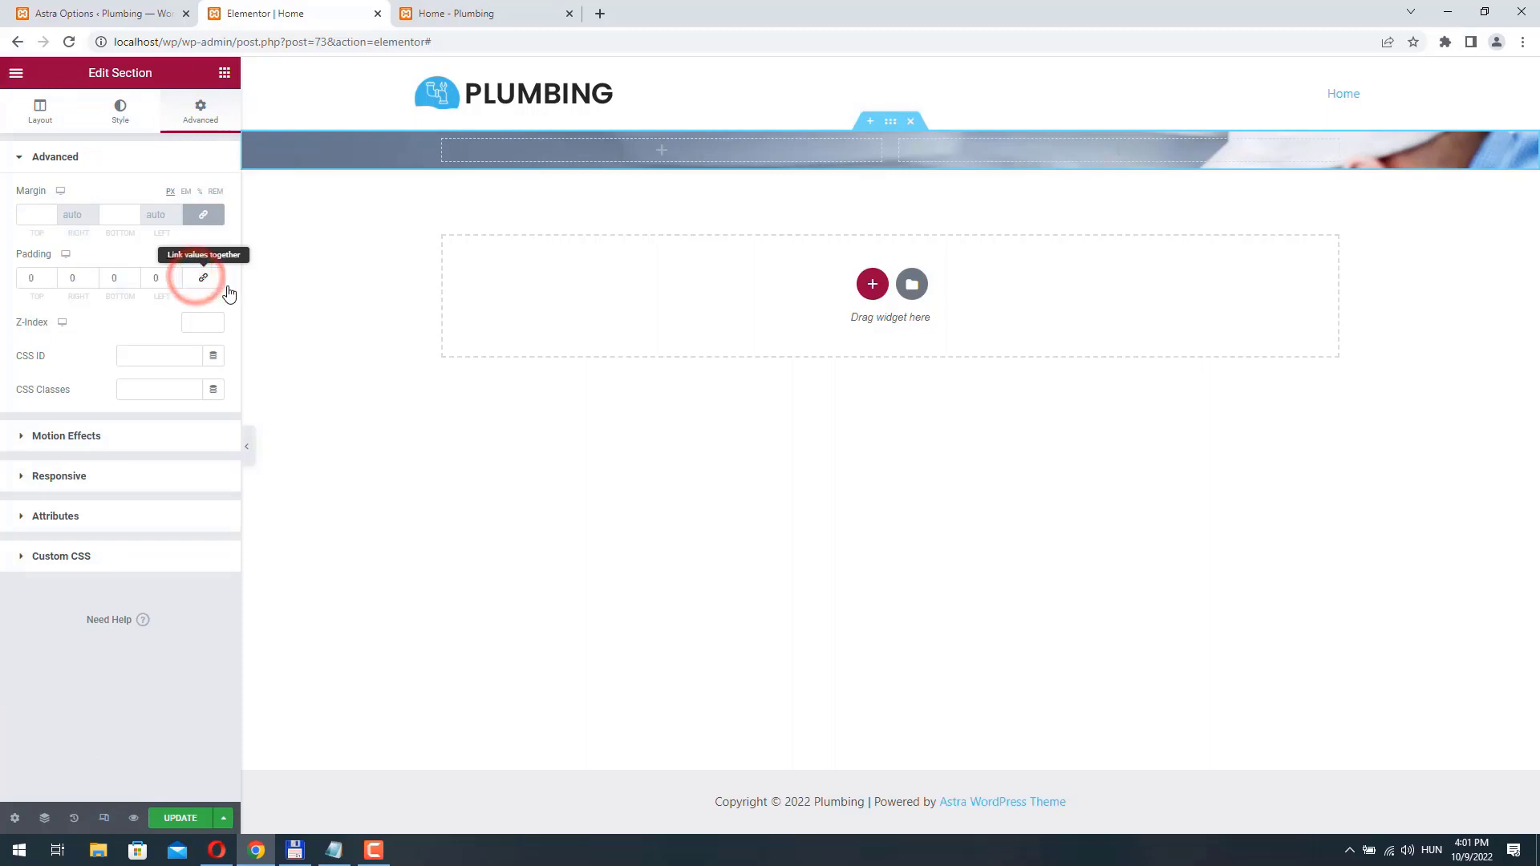
pyautogui.doubleClick(33, 278)
pyautogui.write('50')
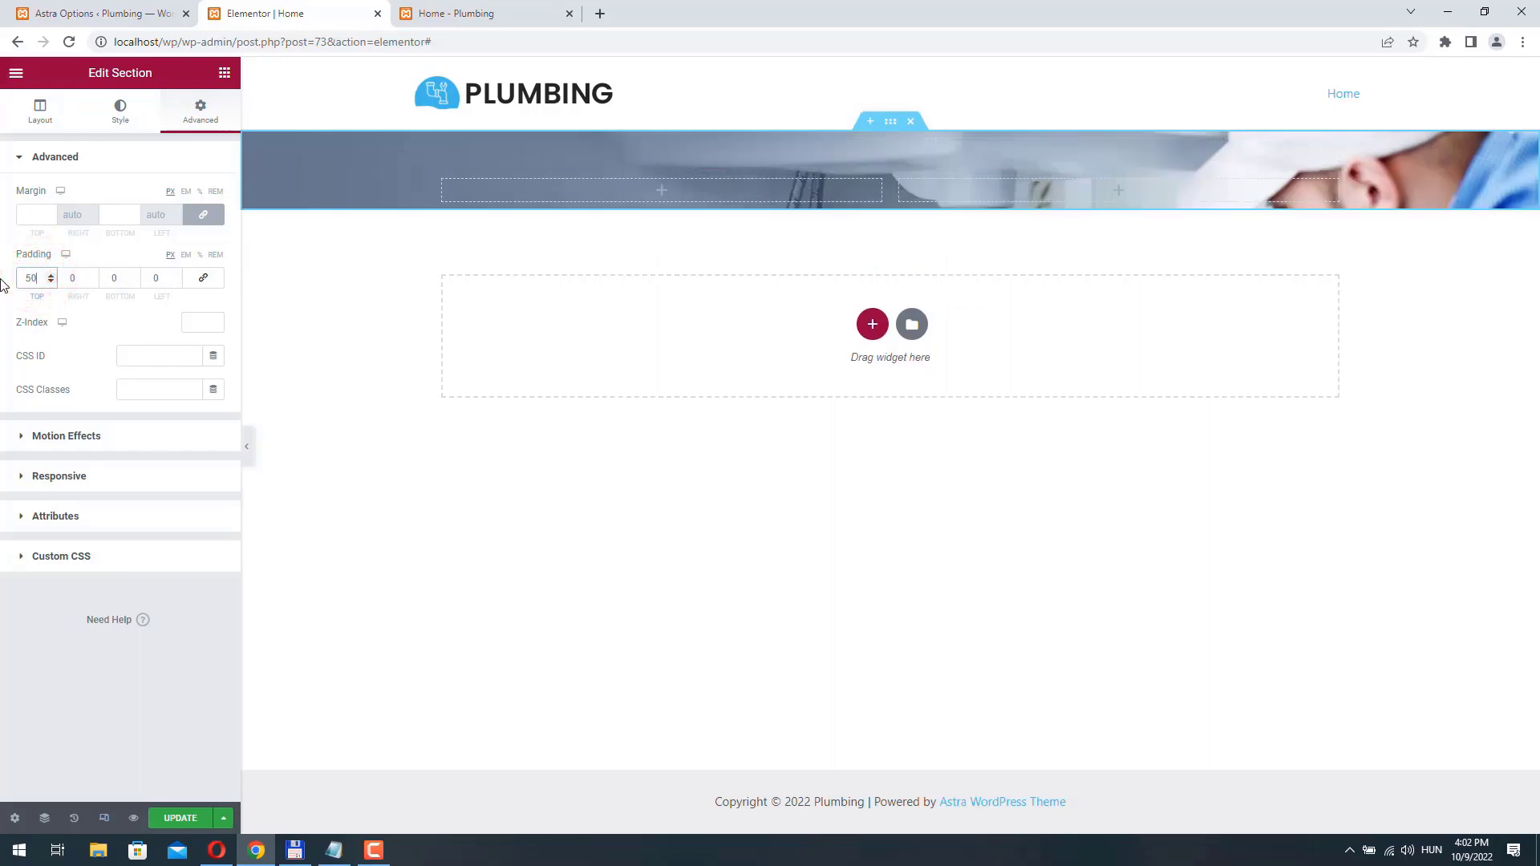
pyautogui.doubleClick(120, 279)
pyautogui.write('50')
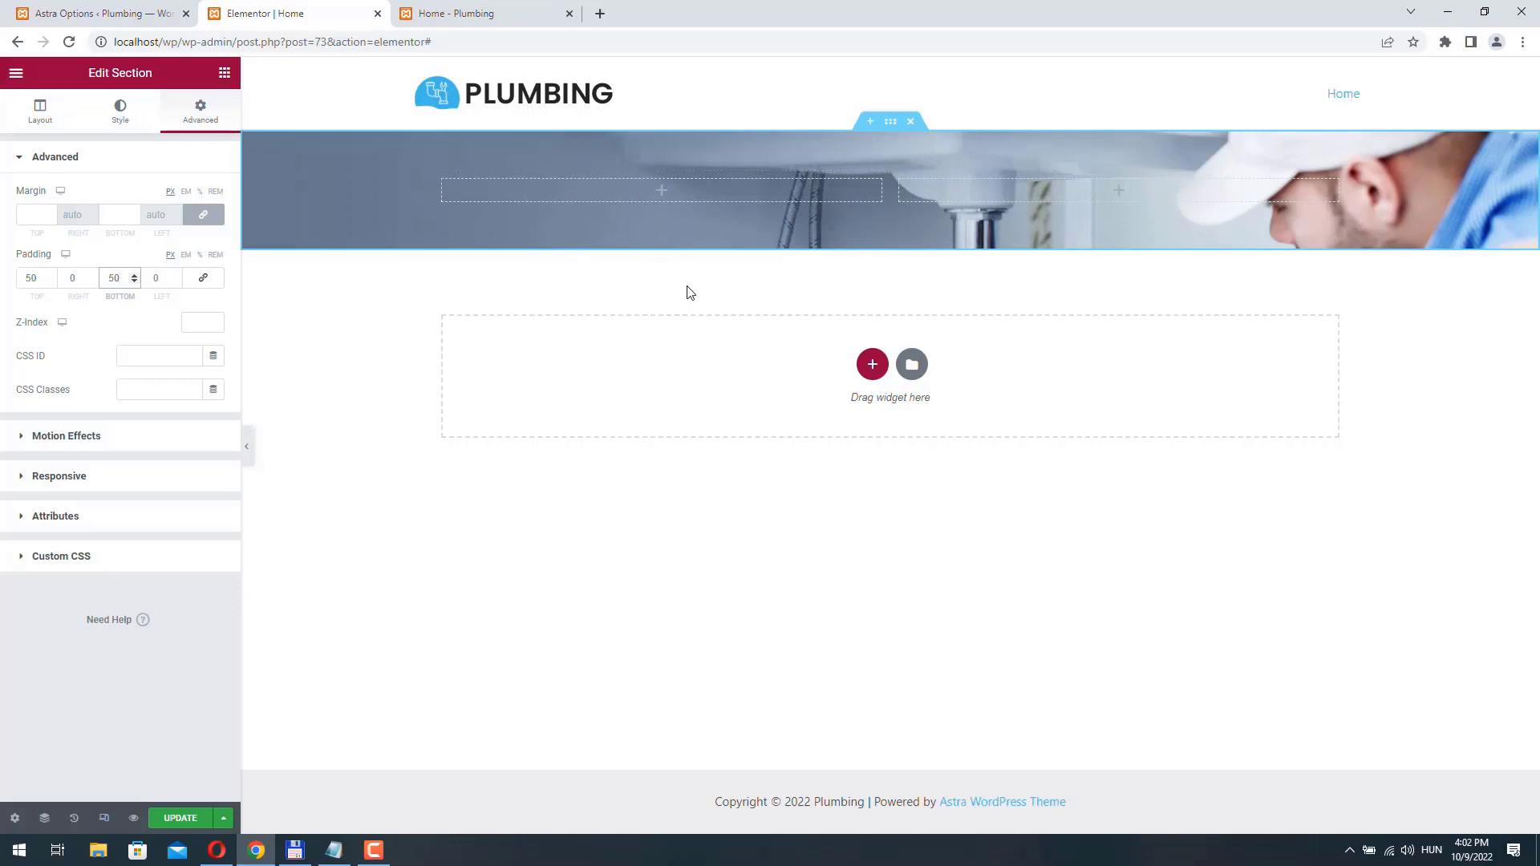
# - Add a heading reading "Emergency Plumbing" to the hero section's first column and set its HTML tag to H1
pyautogui.click(663, 192)
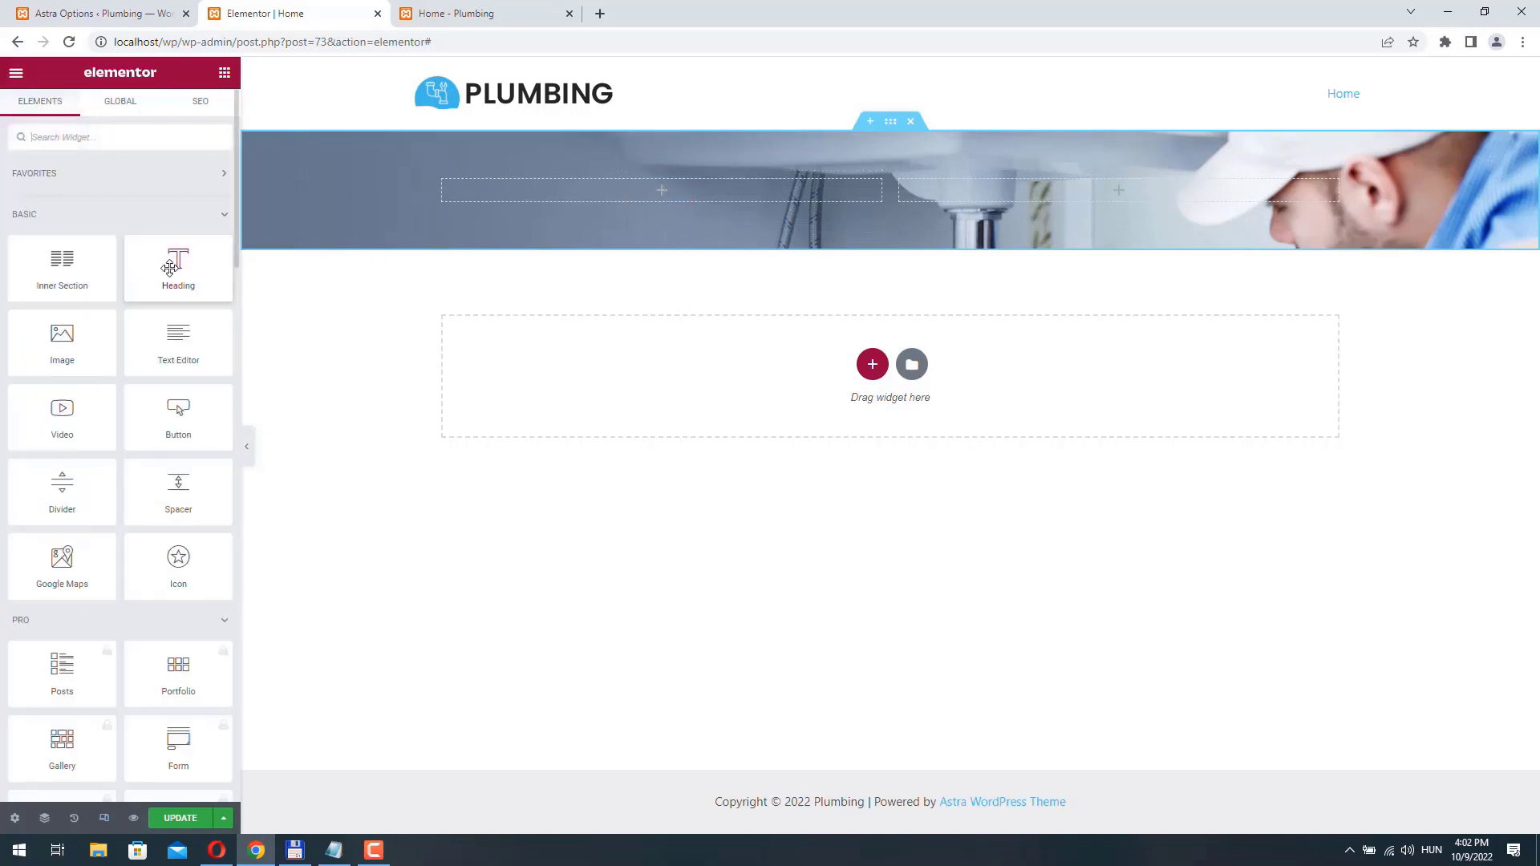
pyautogui.moveTo(168, 277); pyautogui.dragTo(640, 201)
pyautogui.moveTo(153, 216); pyautogui.dragTo(4, 192)
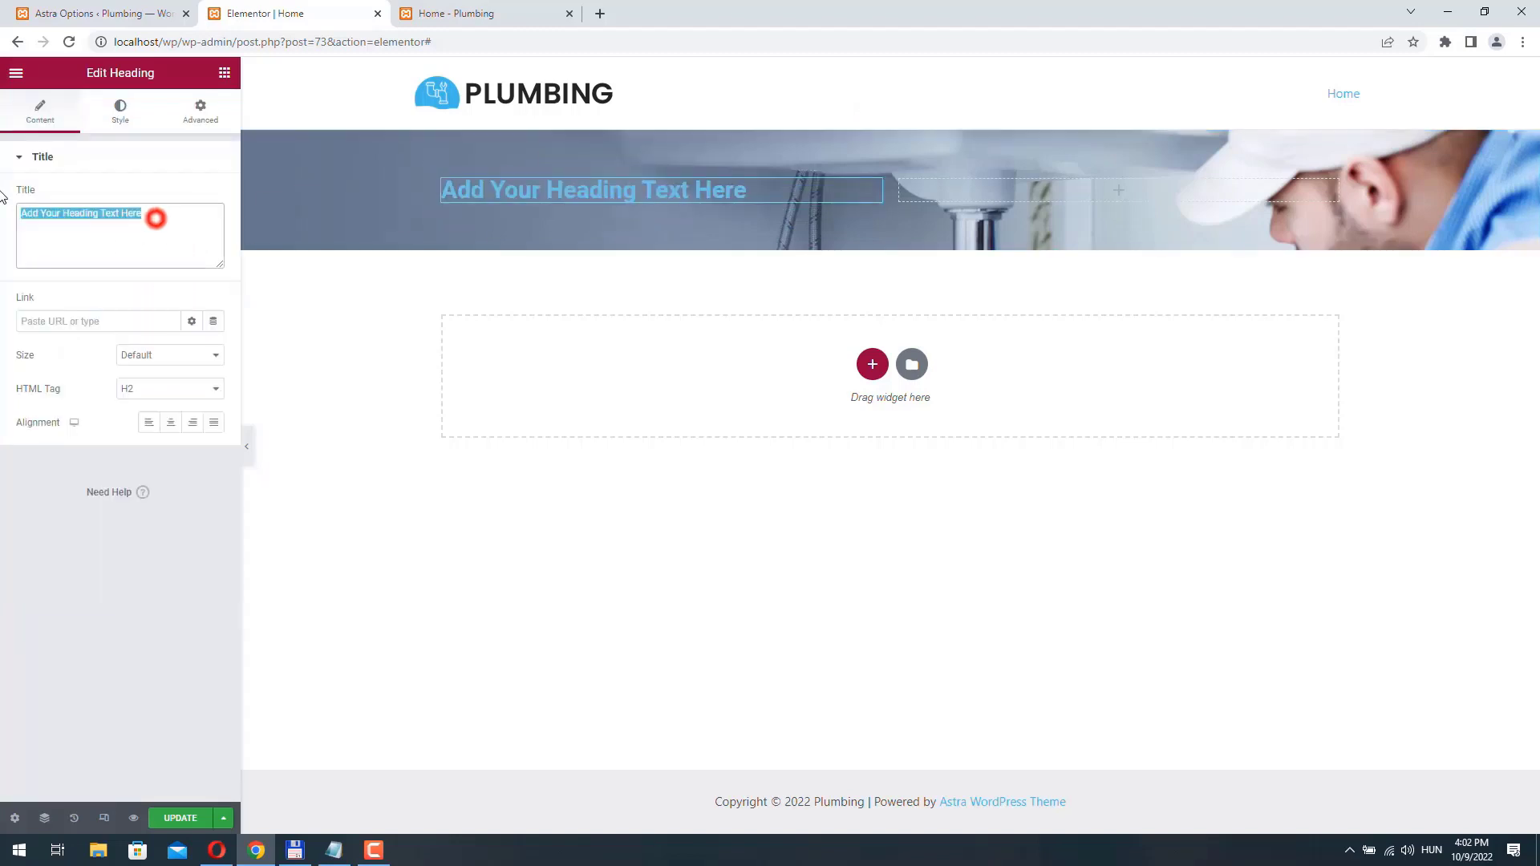
pyautogui.write('Emergency ')
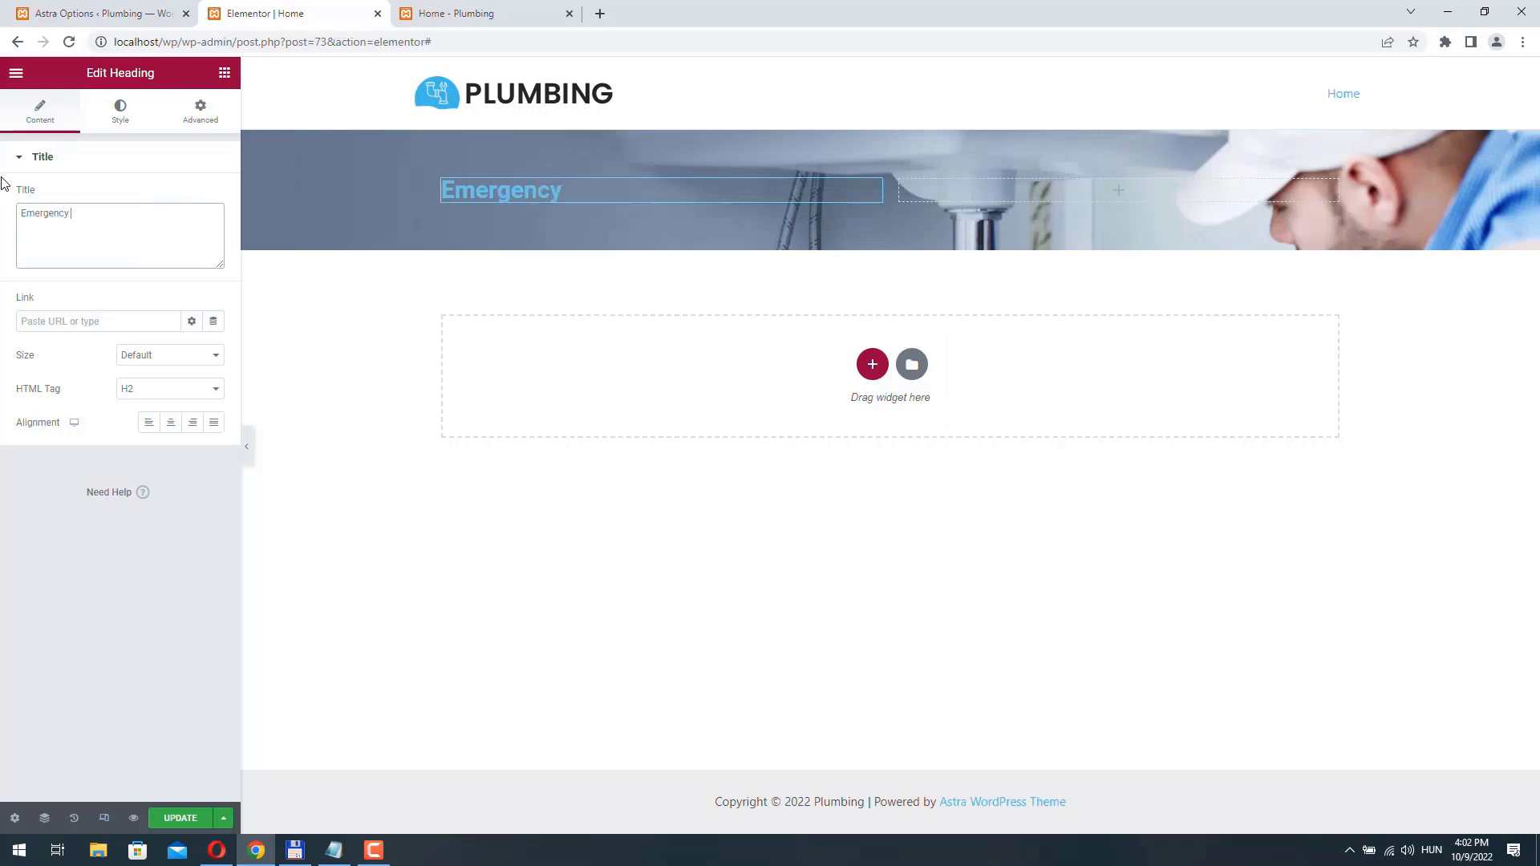
pyautogui.write('Plumbing')
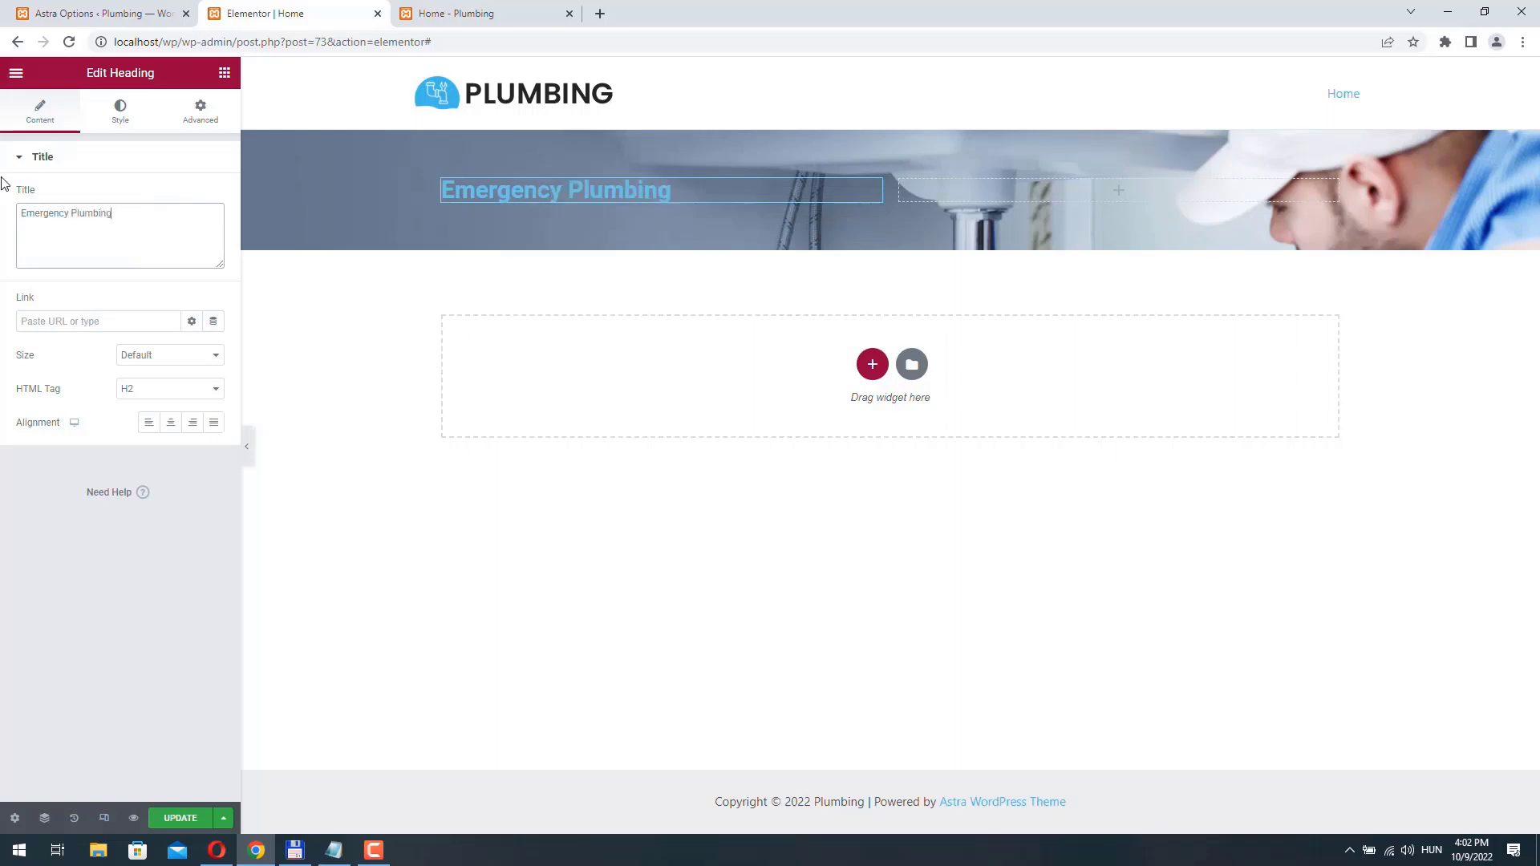
pyautogui.click(128, 389)
pyautogui.click(130, 405)
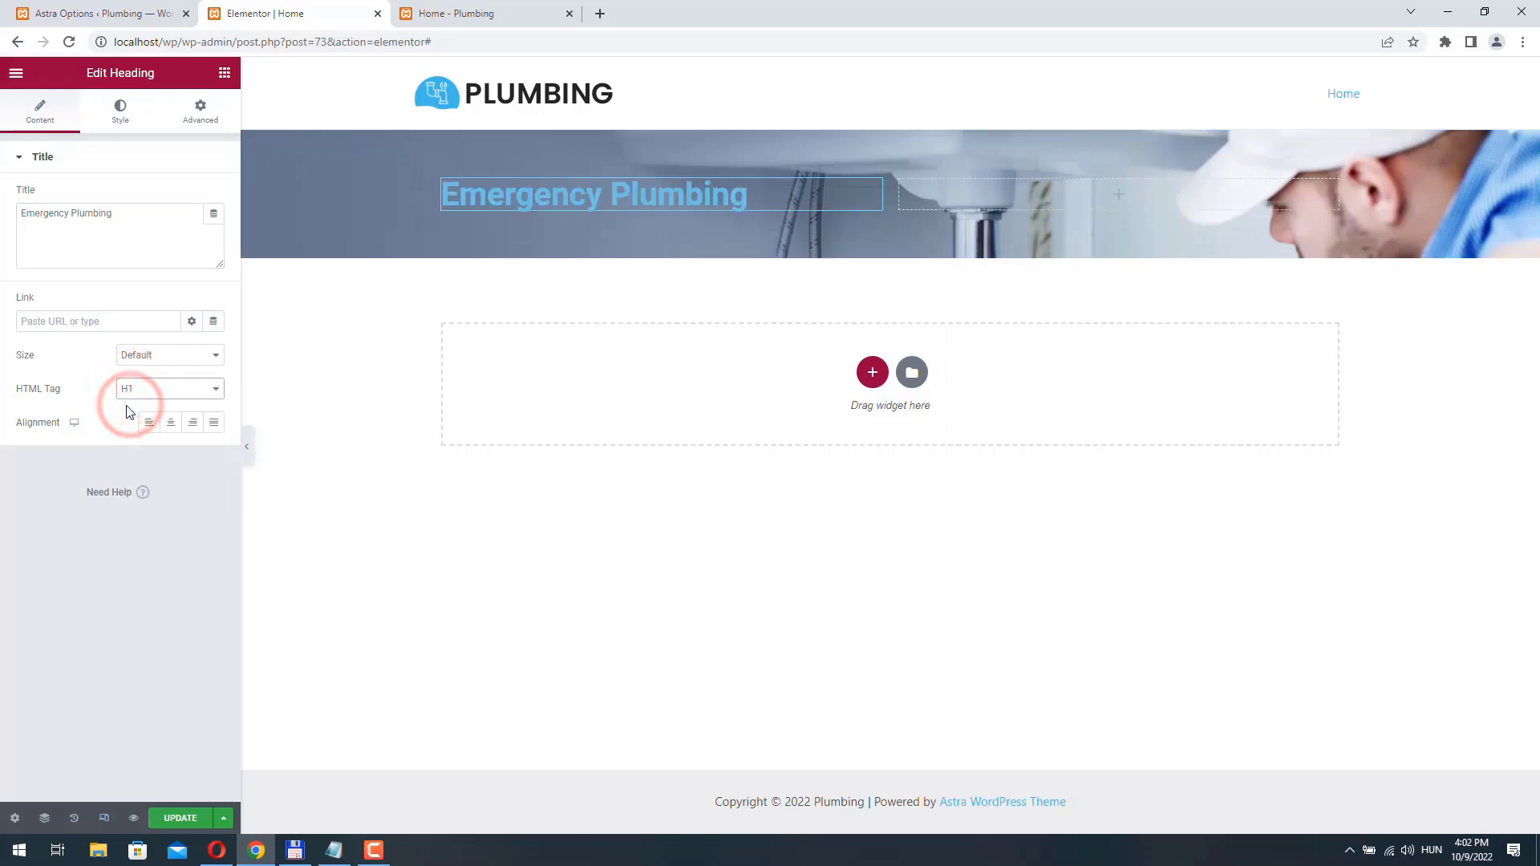
# - Set the heading's text color to white (#fff)
pyautogui.click(122, 113)
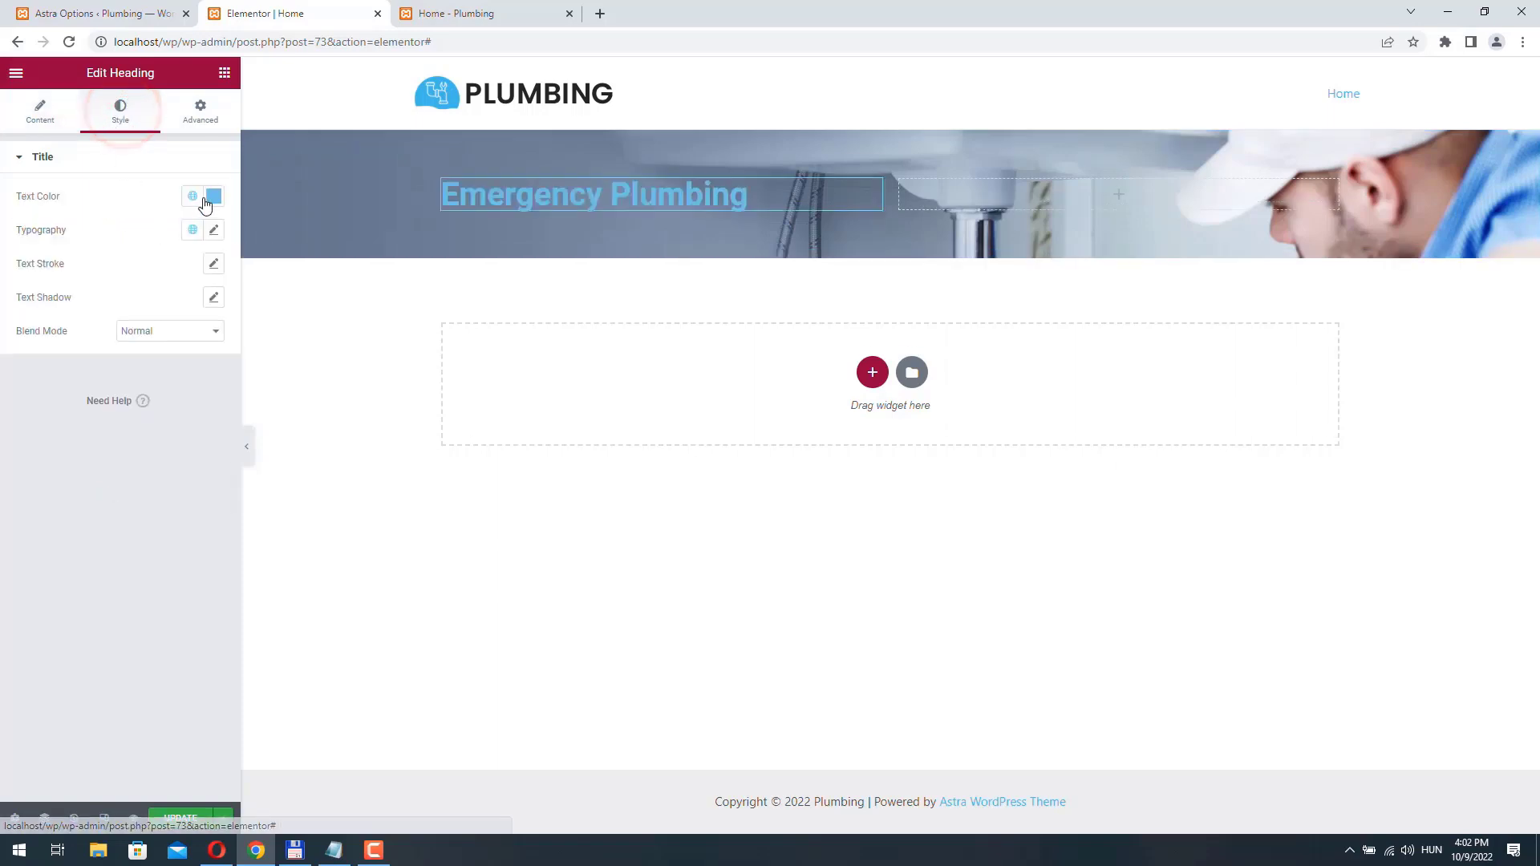
pyautogui.click(213, 196)
pyautogui.moveTo(71, 440); pyautogui.dragTo(41, 440)
pyautogui.write('fff')
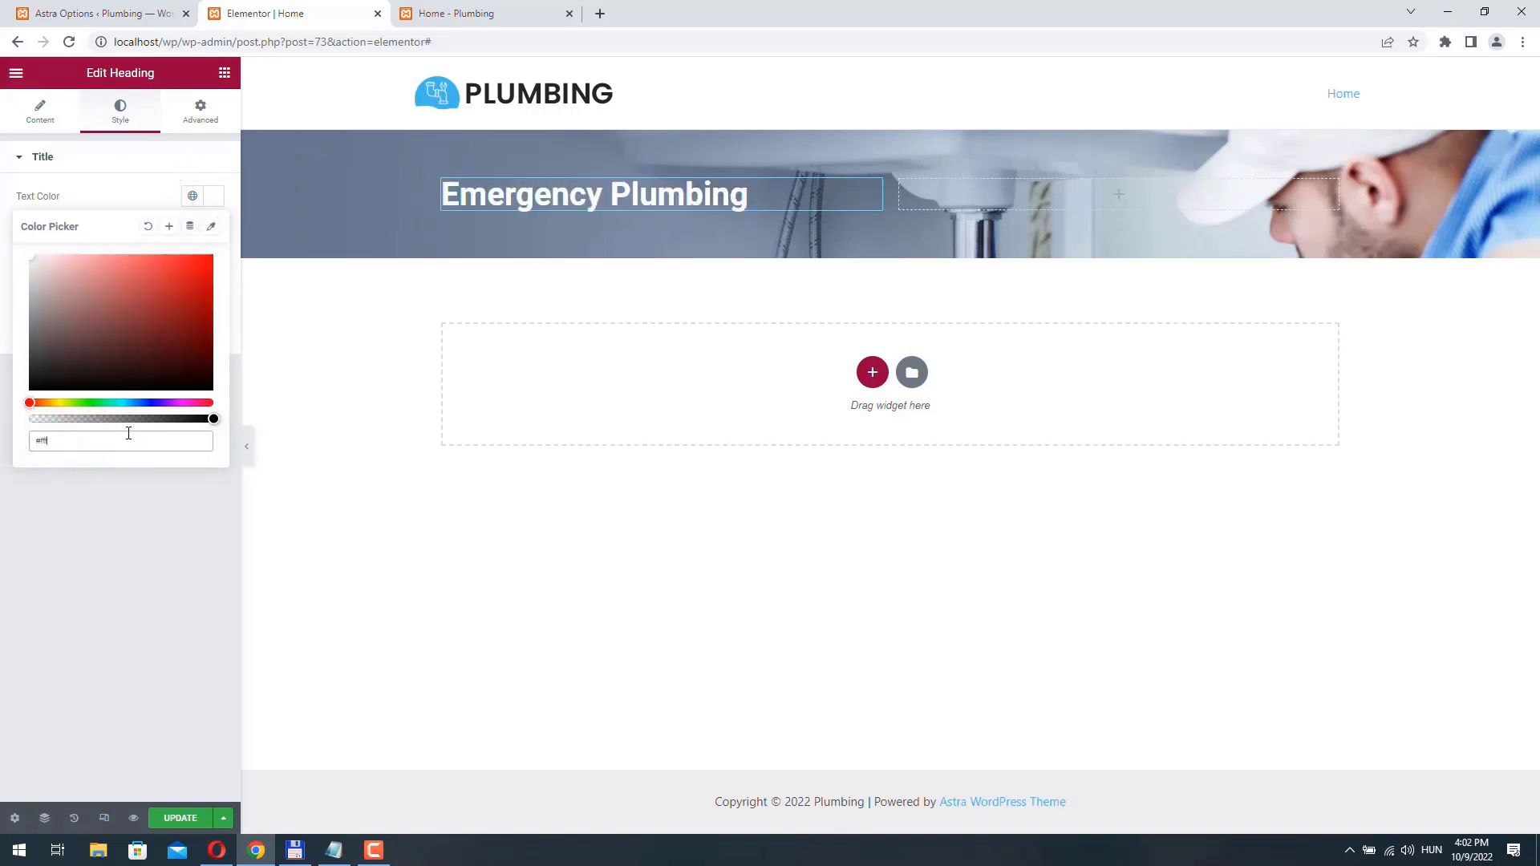
pyautogui.press('Return')
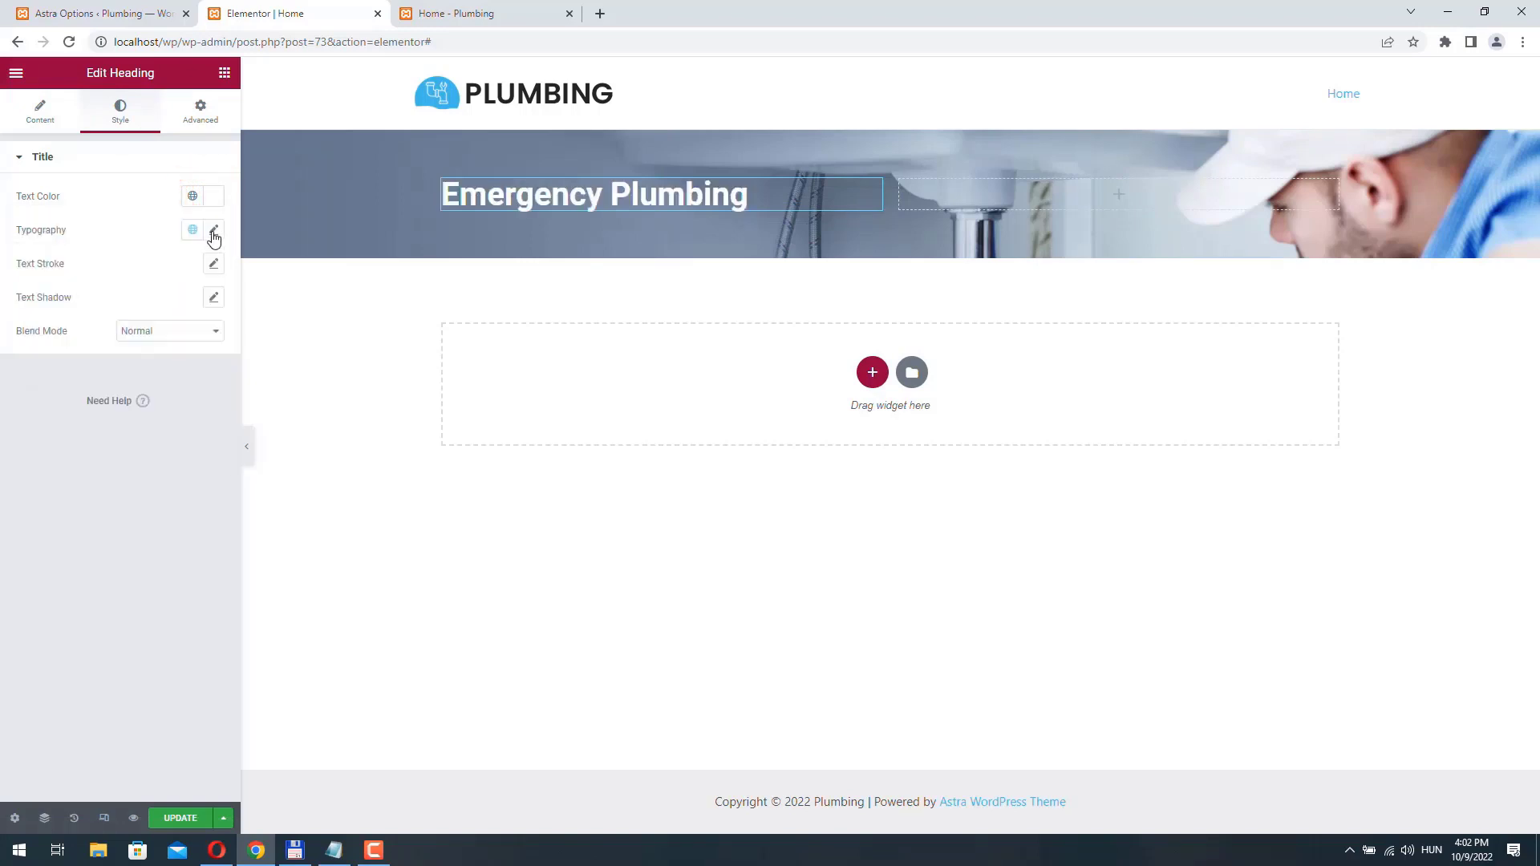
# - Set the heading's typography to weight 900 with an uppercase transform, and update the page
pyautogui.click(212, 231)
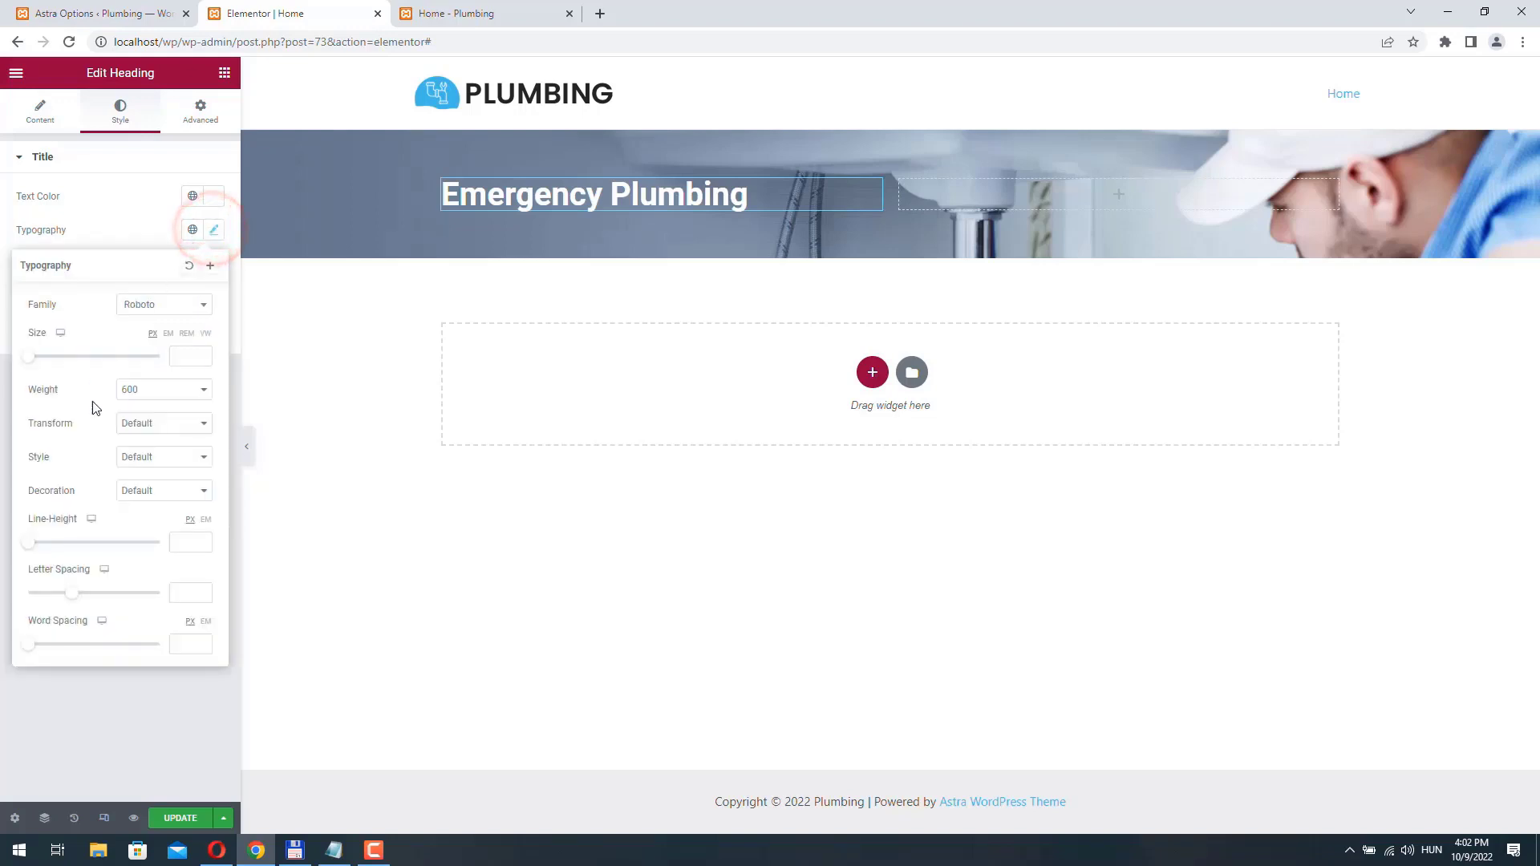
pyautogui.click(161, 393)
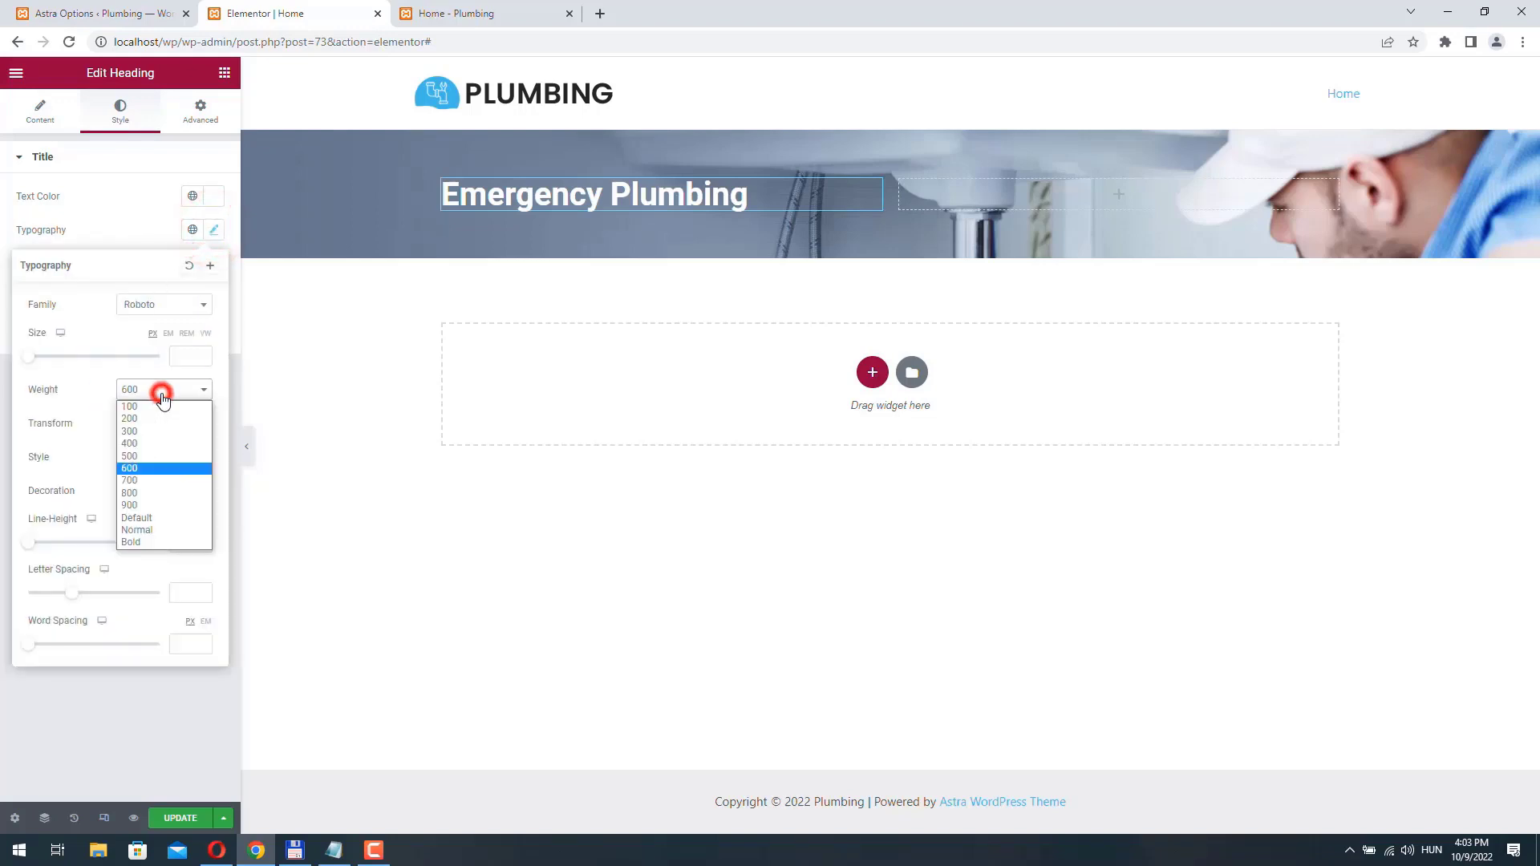
pyautogui.click(159, 505)
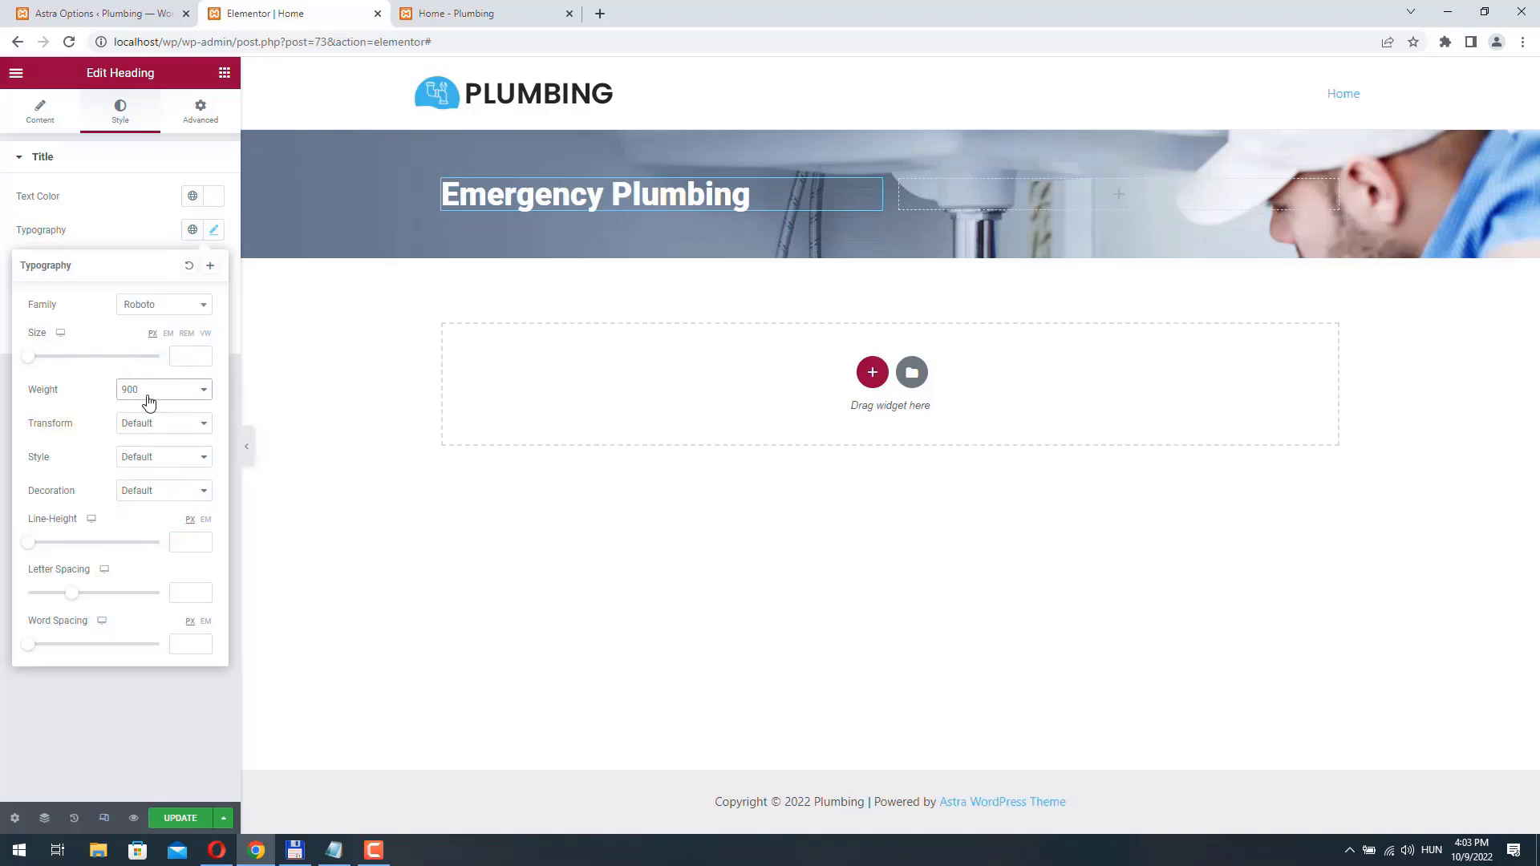
pyautogui.click(176, 434)
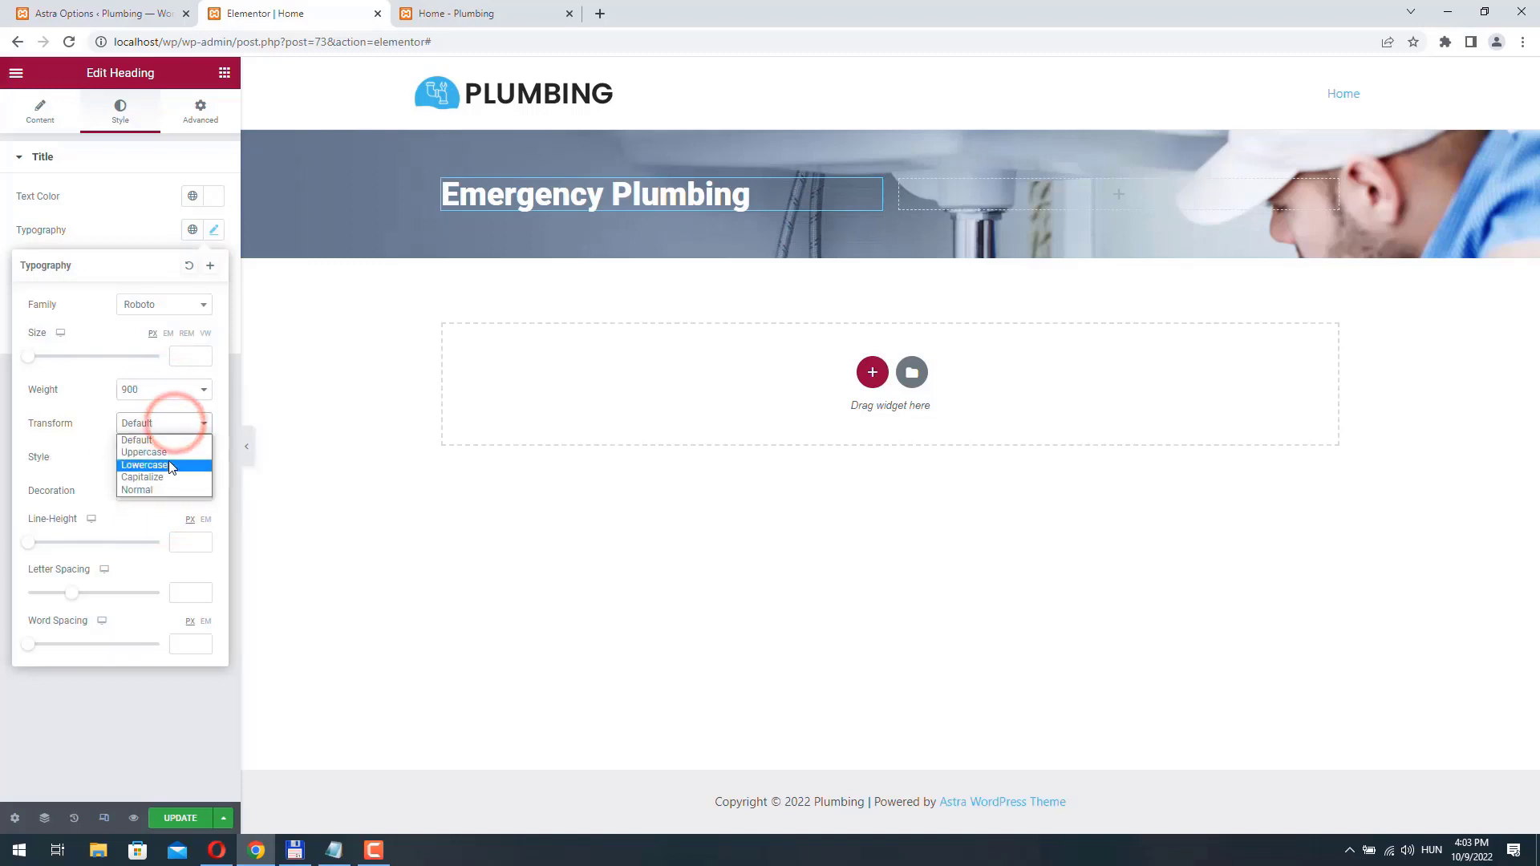
pyautogui.click(173, 453)
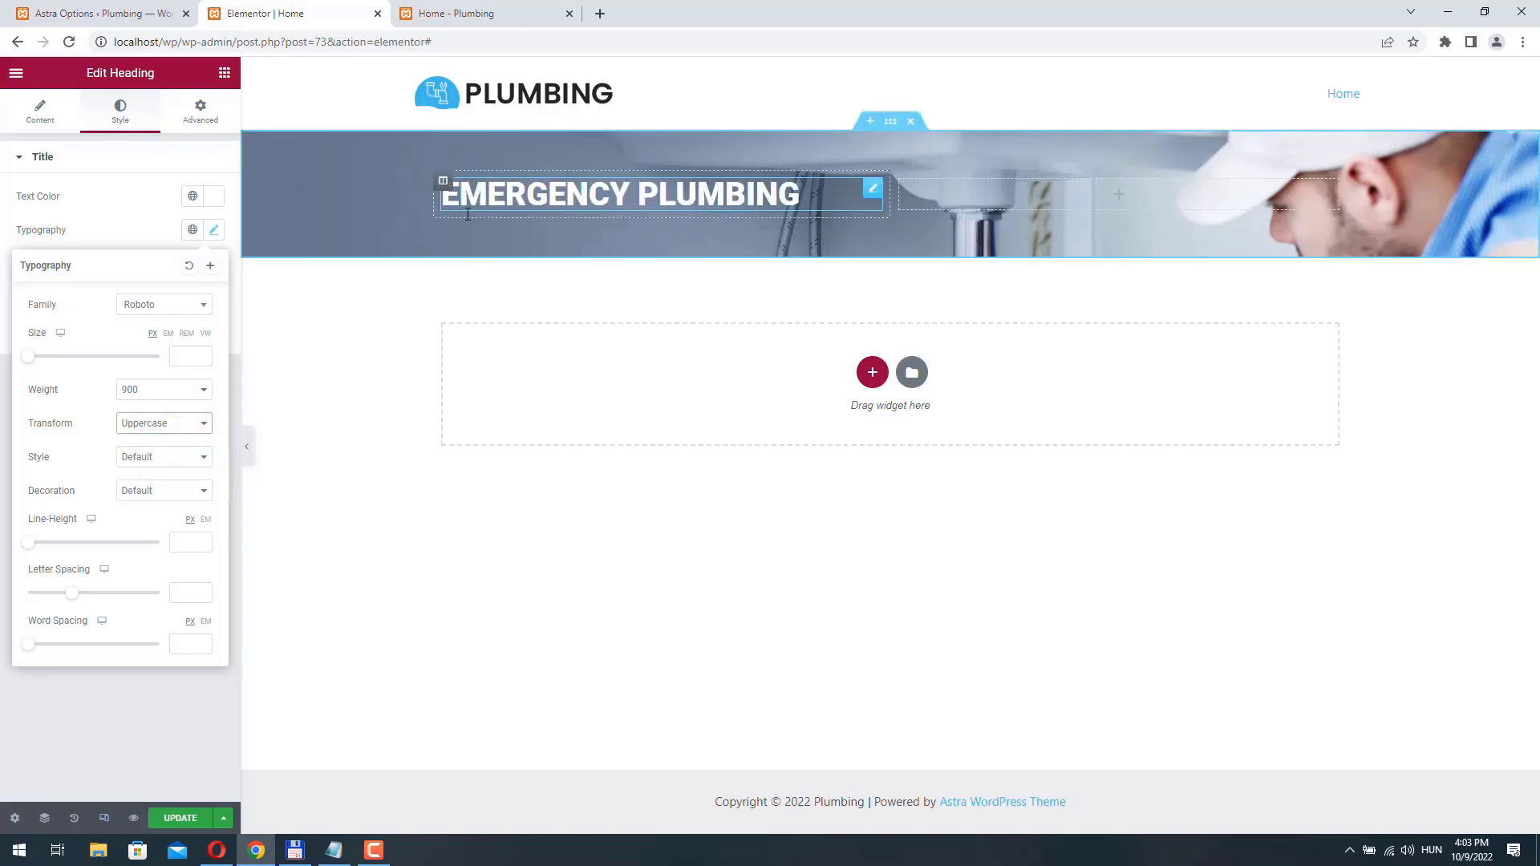
pyautogui.click(67, 205)
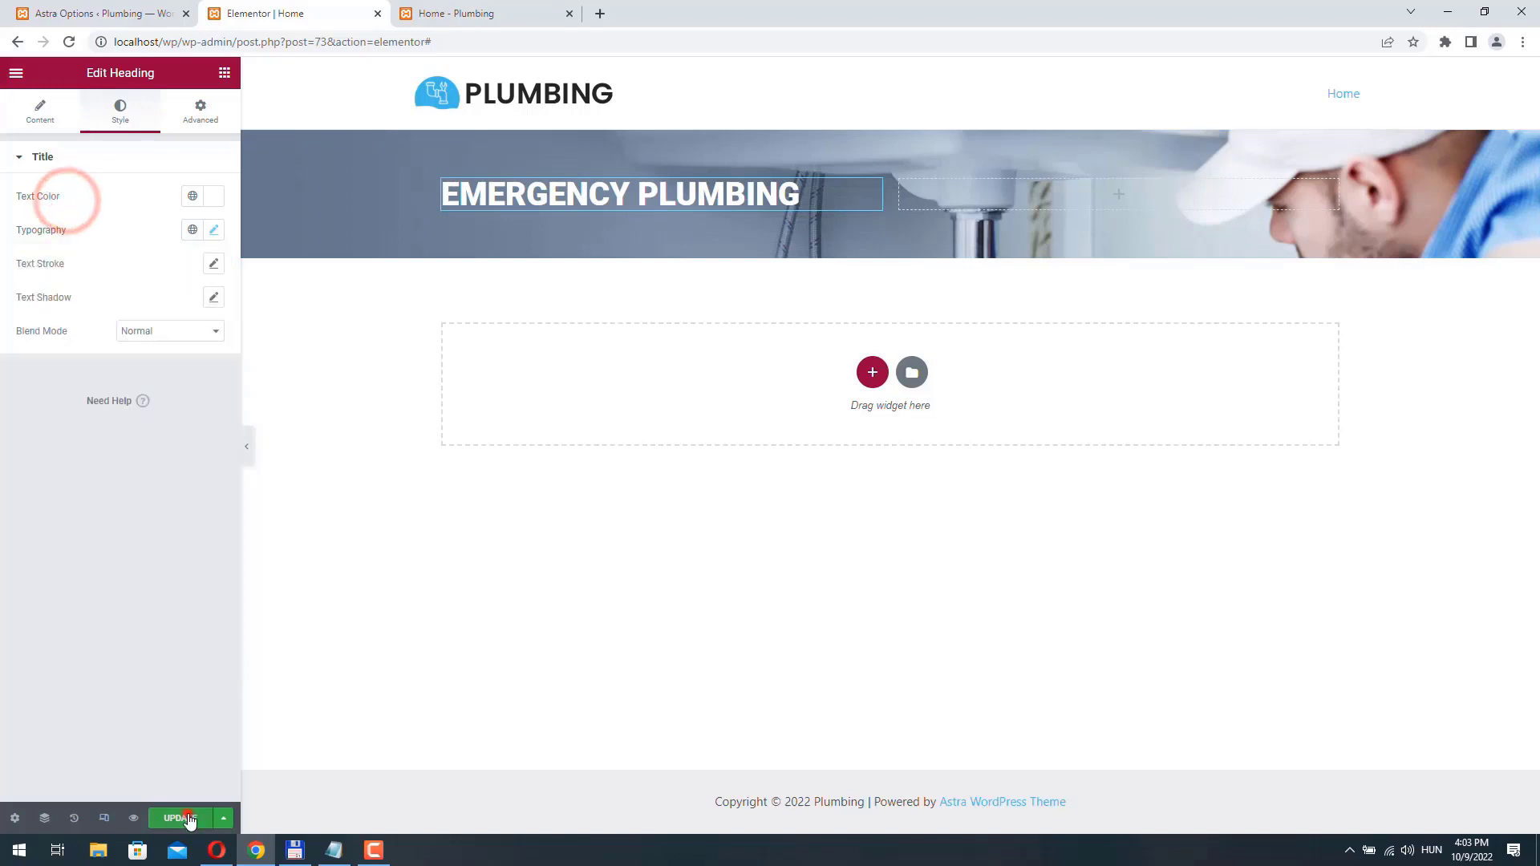
pyautogui.click(181, 818)
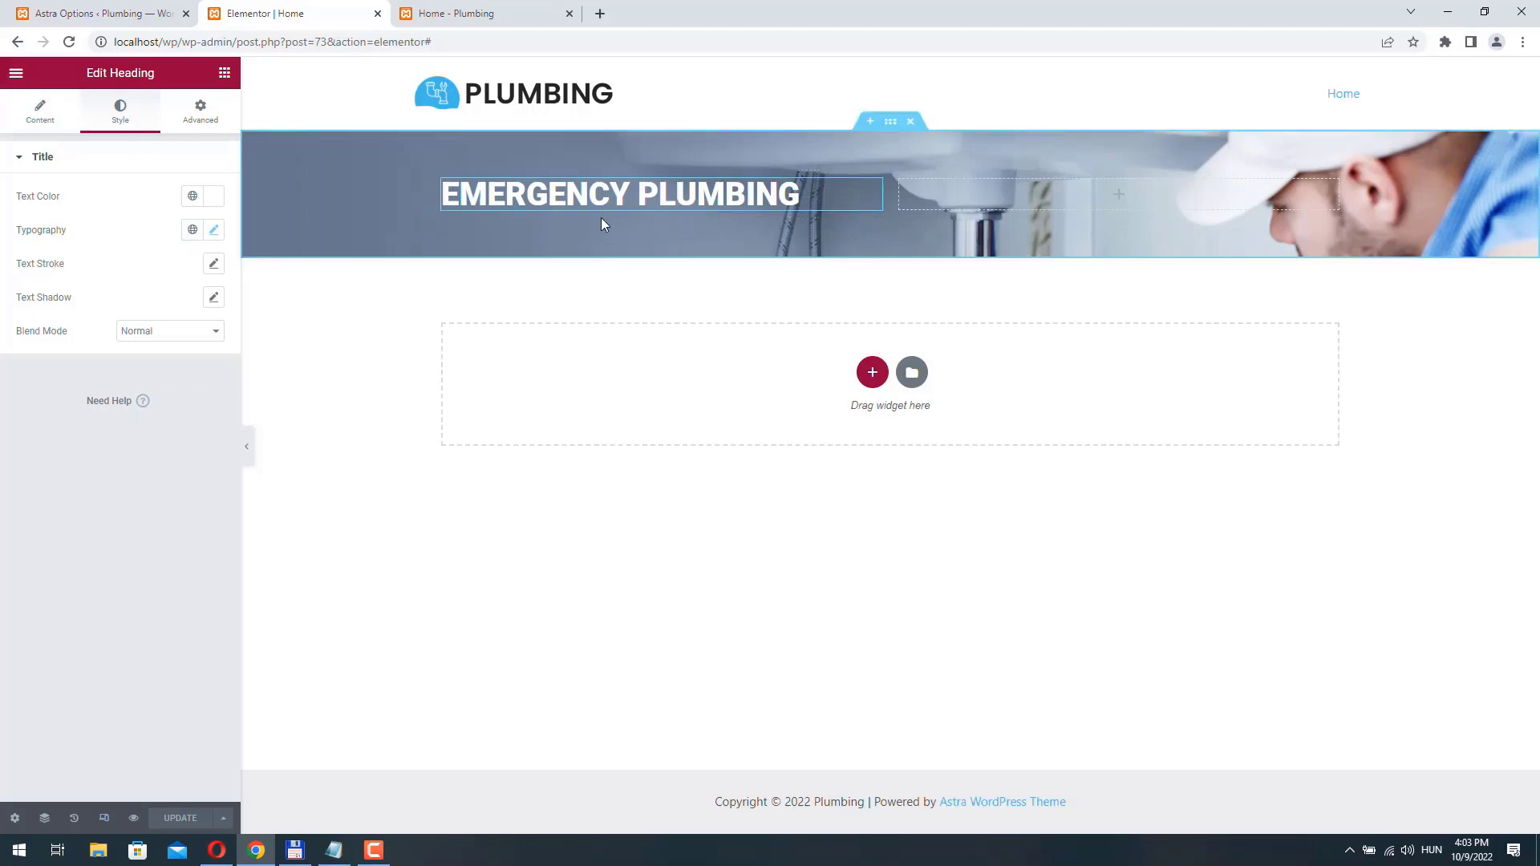
# - Open contentbot.ai in a new browser tab, enter its dashboard and choose to write short-form copy
pyautogui.click(600, 14)
pyautogui.write('conte')
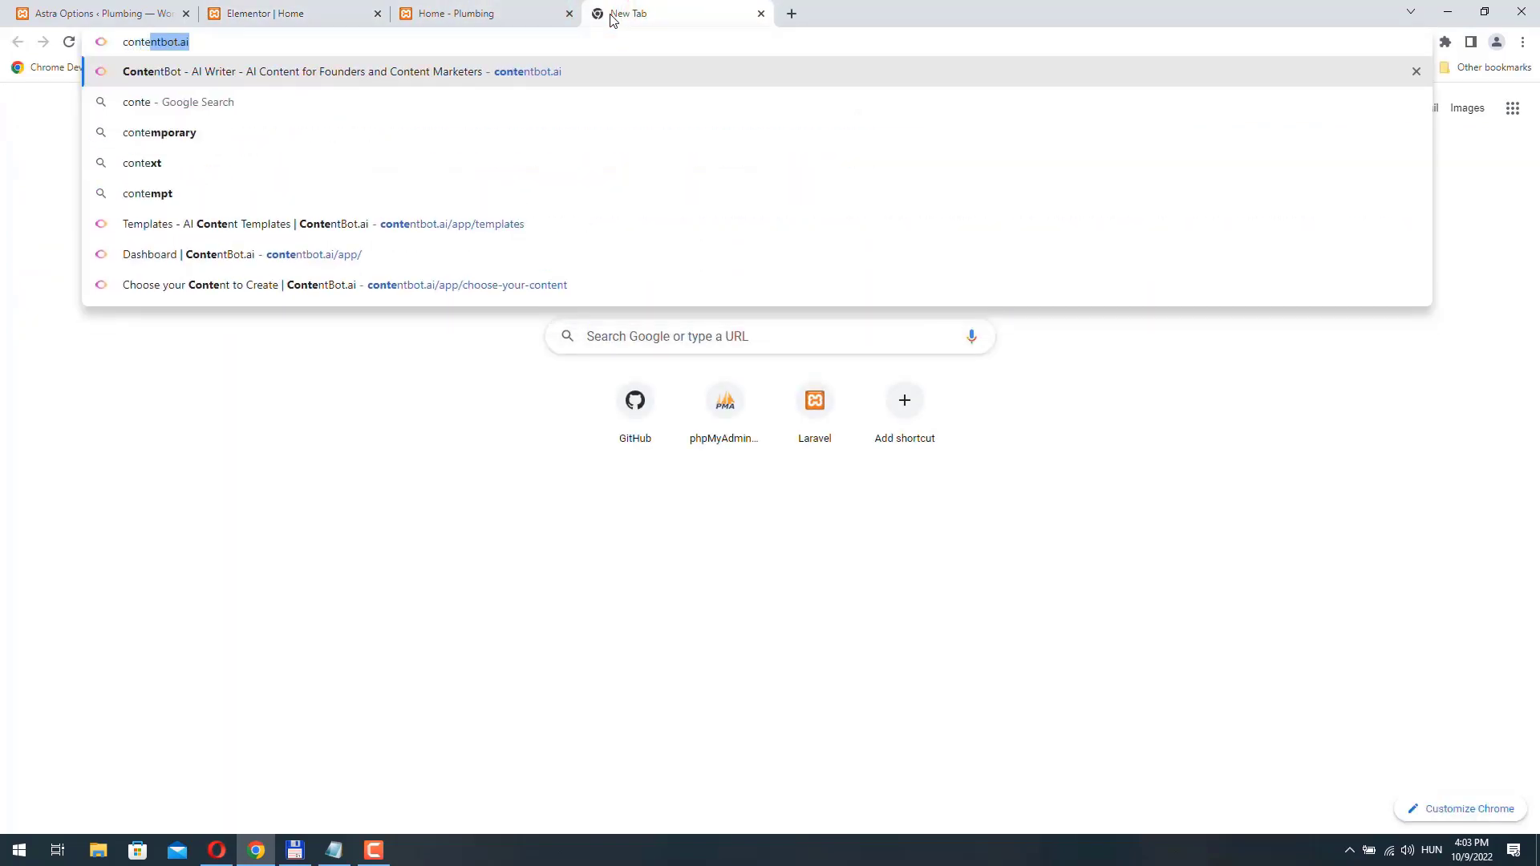
pyautogui.press('Return')
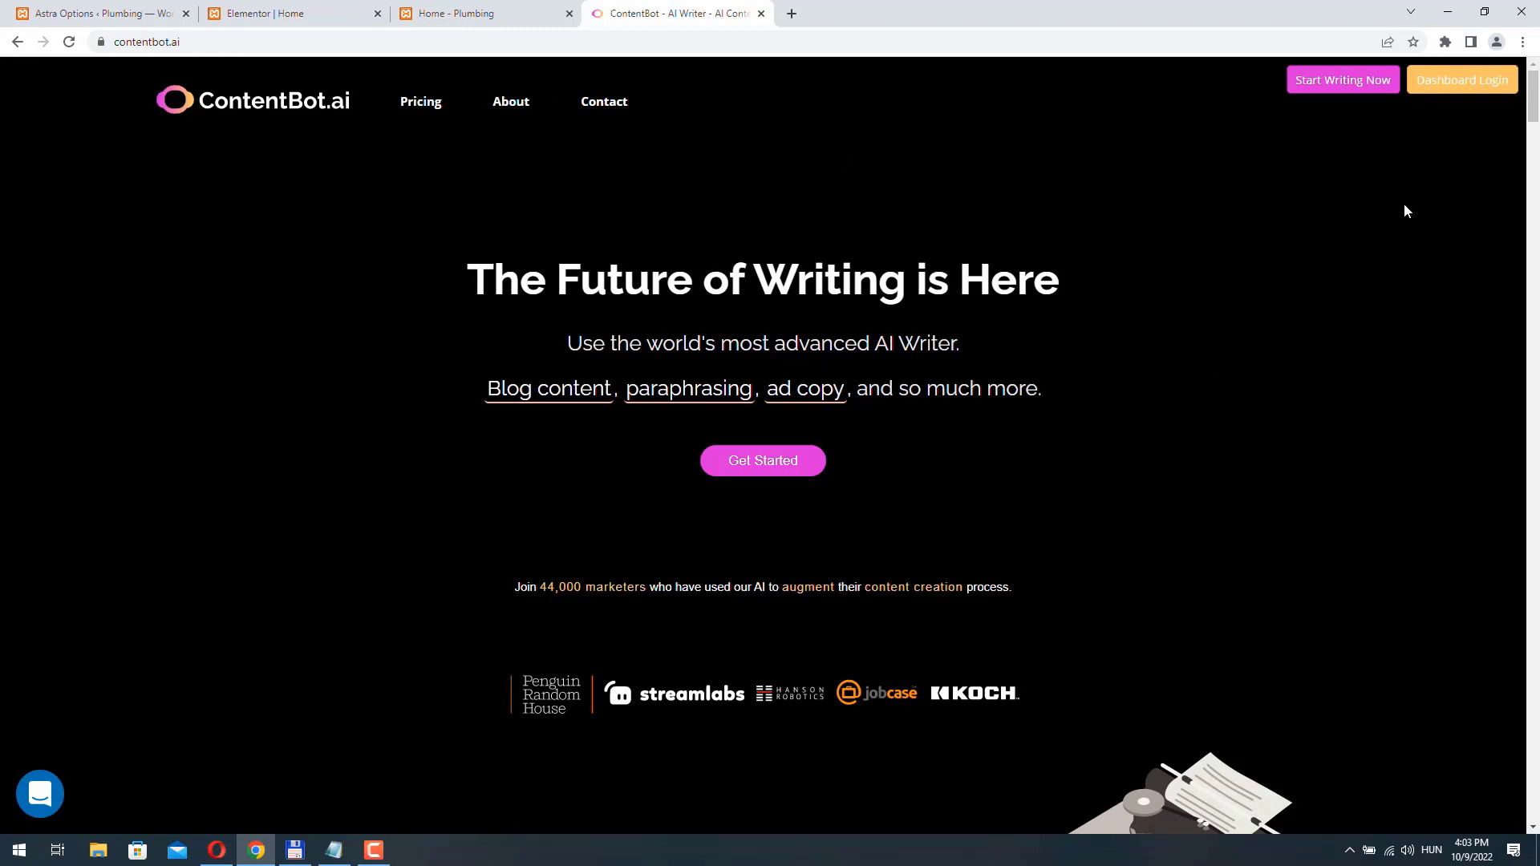
pyautogui.click(1462, 80)
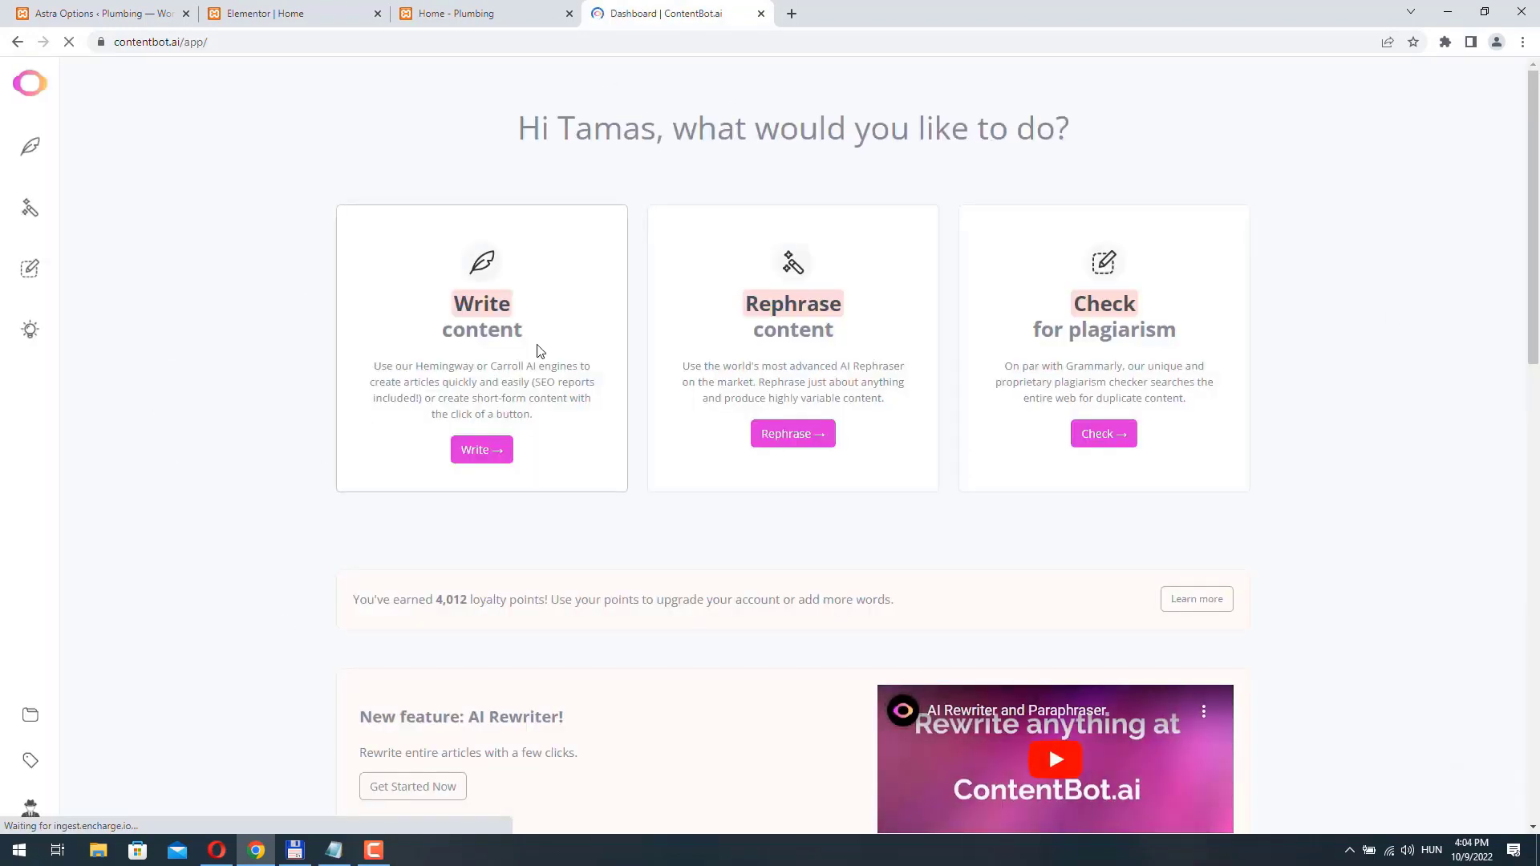
pyautogui.click(495, 451)
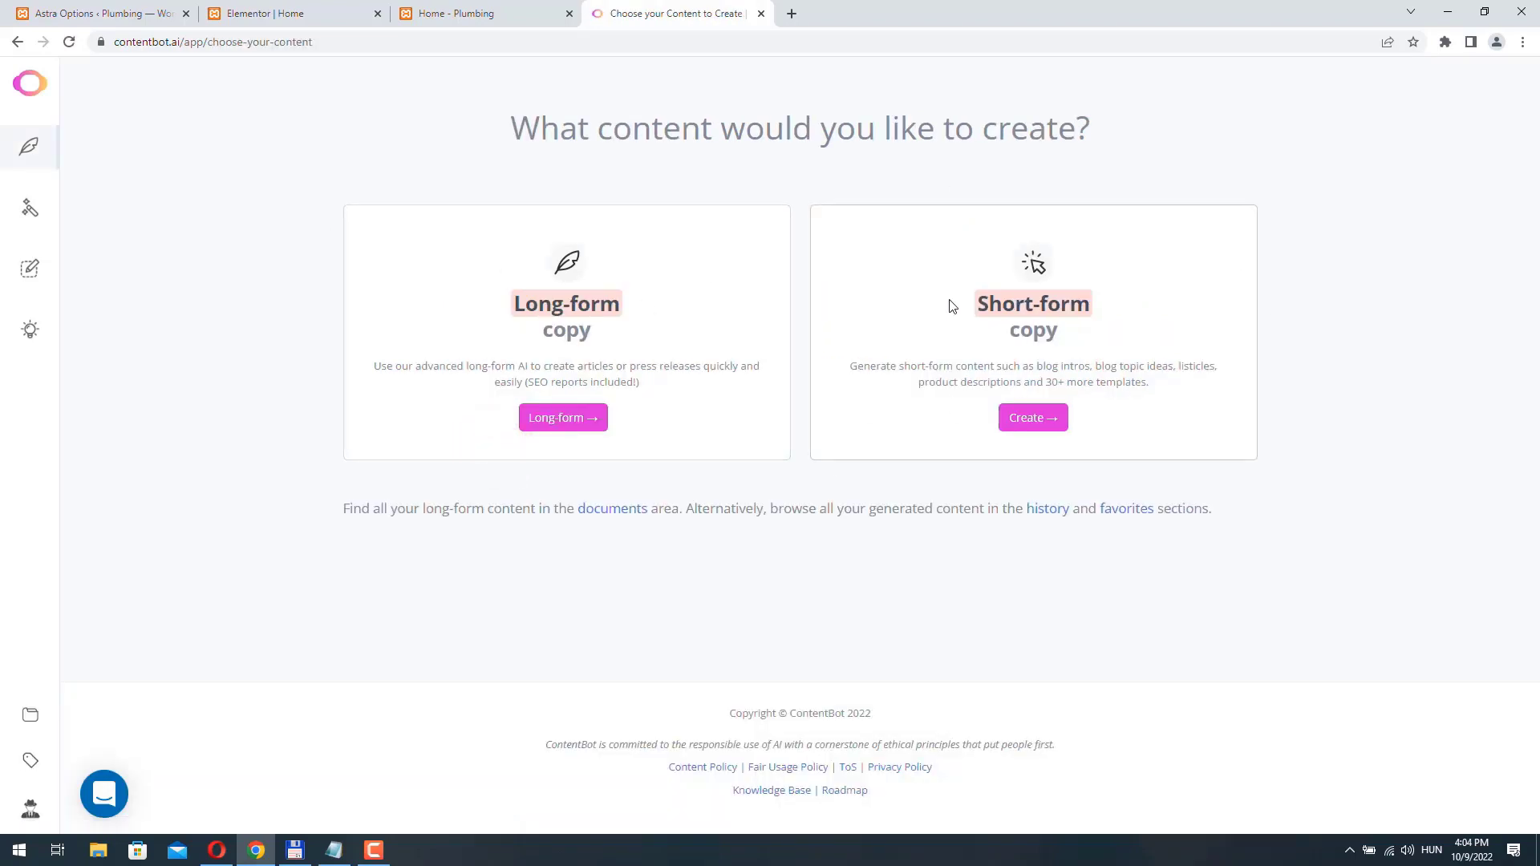
pyautogui.click(1047, 433)
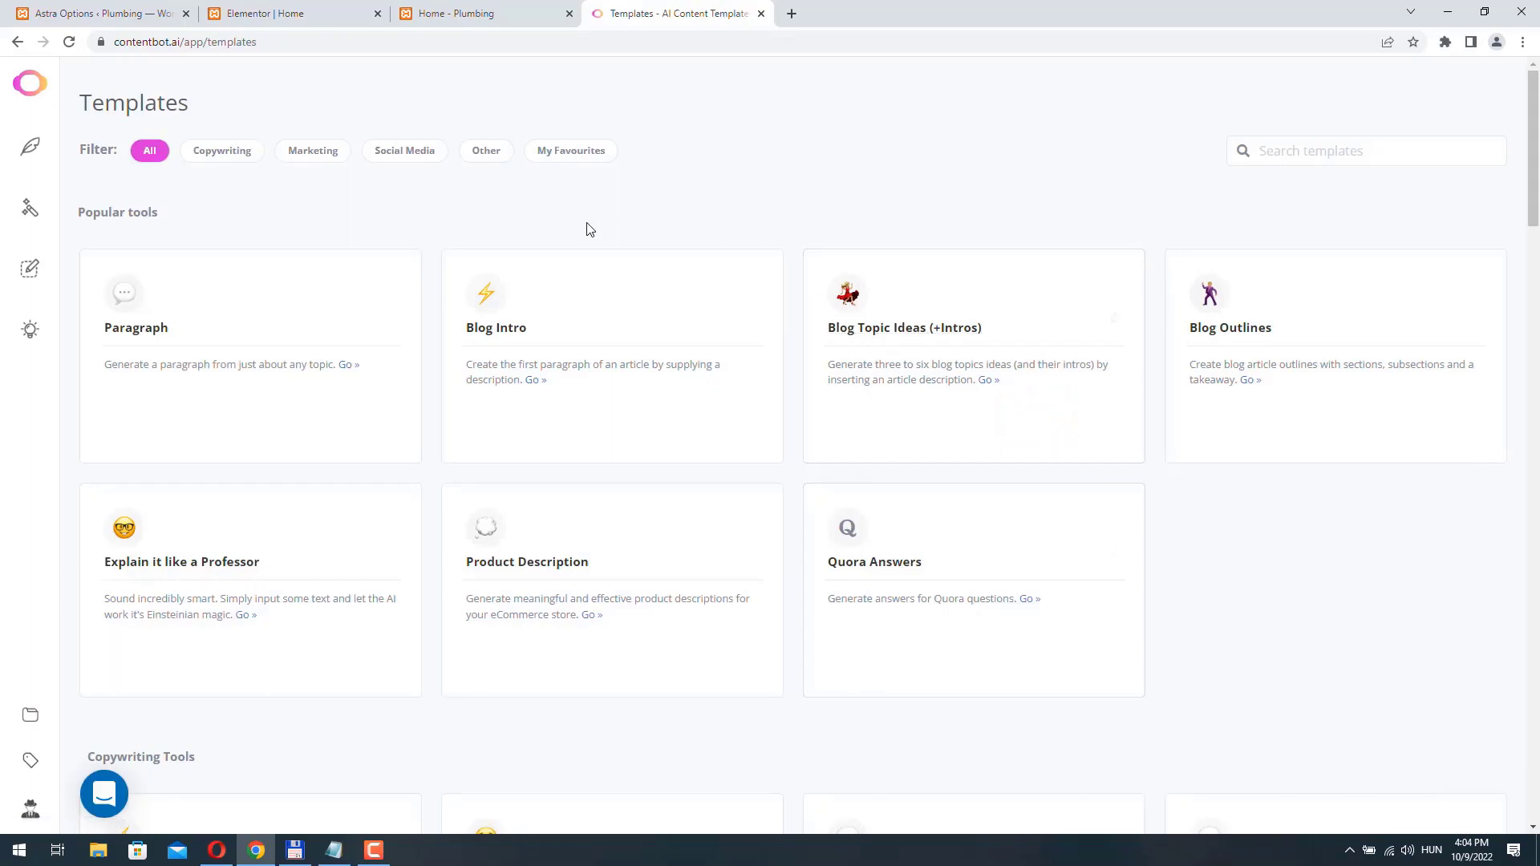
# - Find the Brand Story template among the marketing tools and open it
pyautogui.scroll(-2, 730, 186)
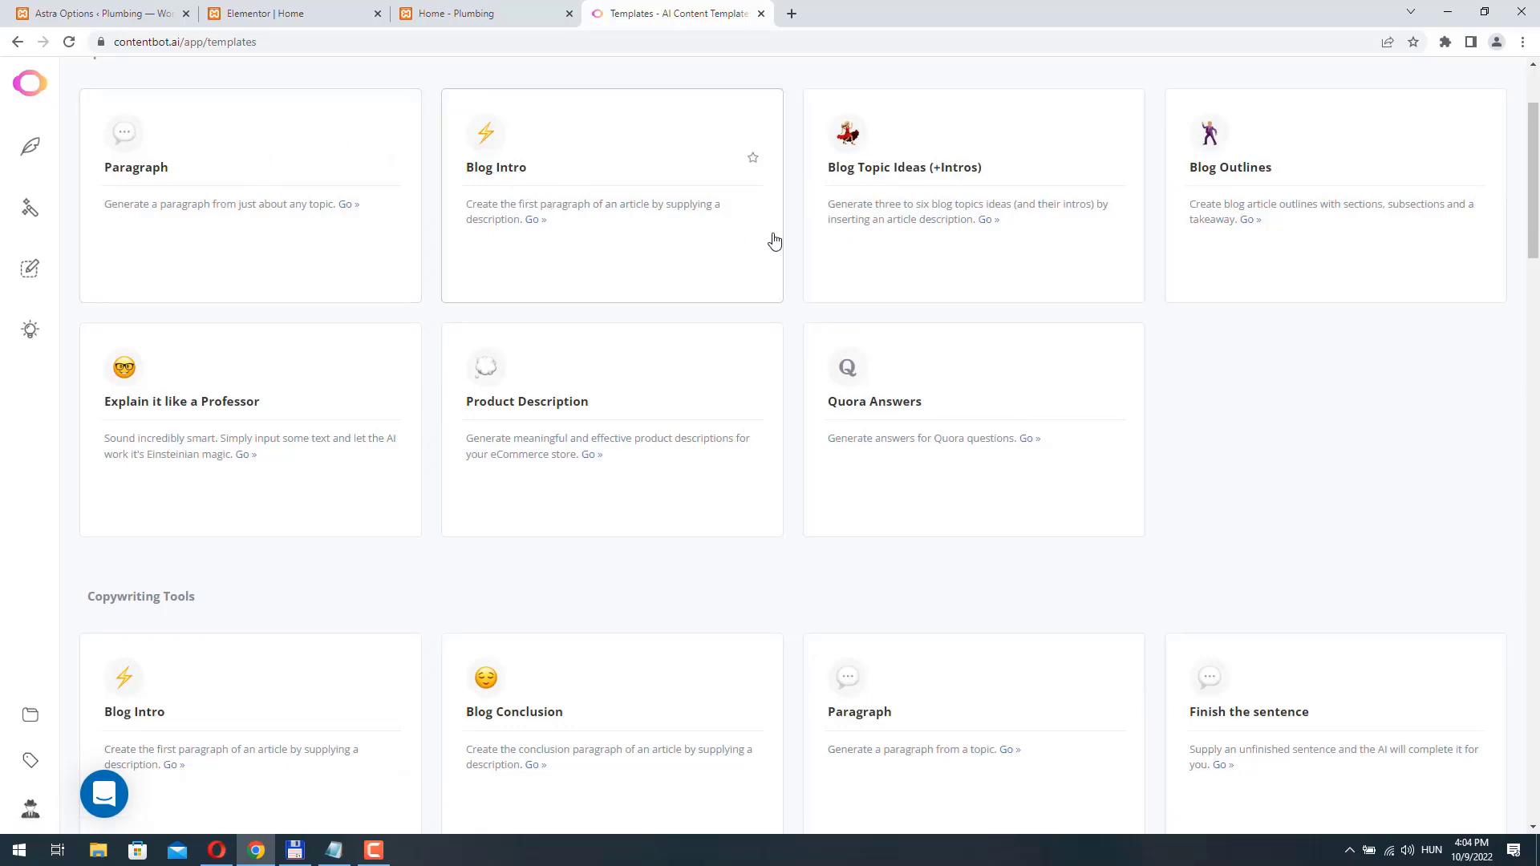
pyautogui.scroll(-7, 889, 479)
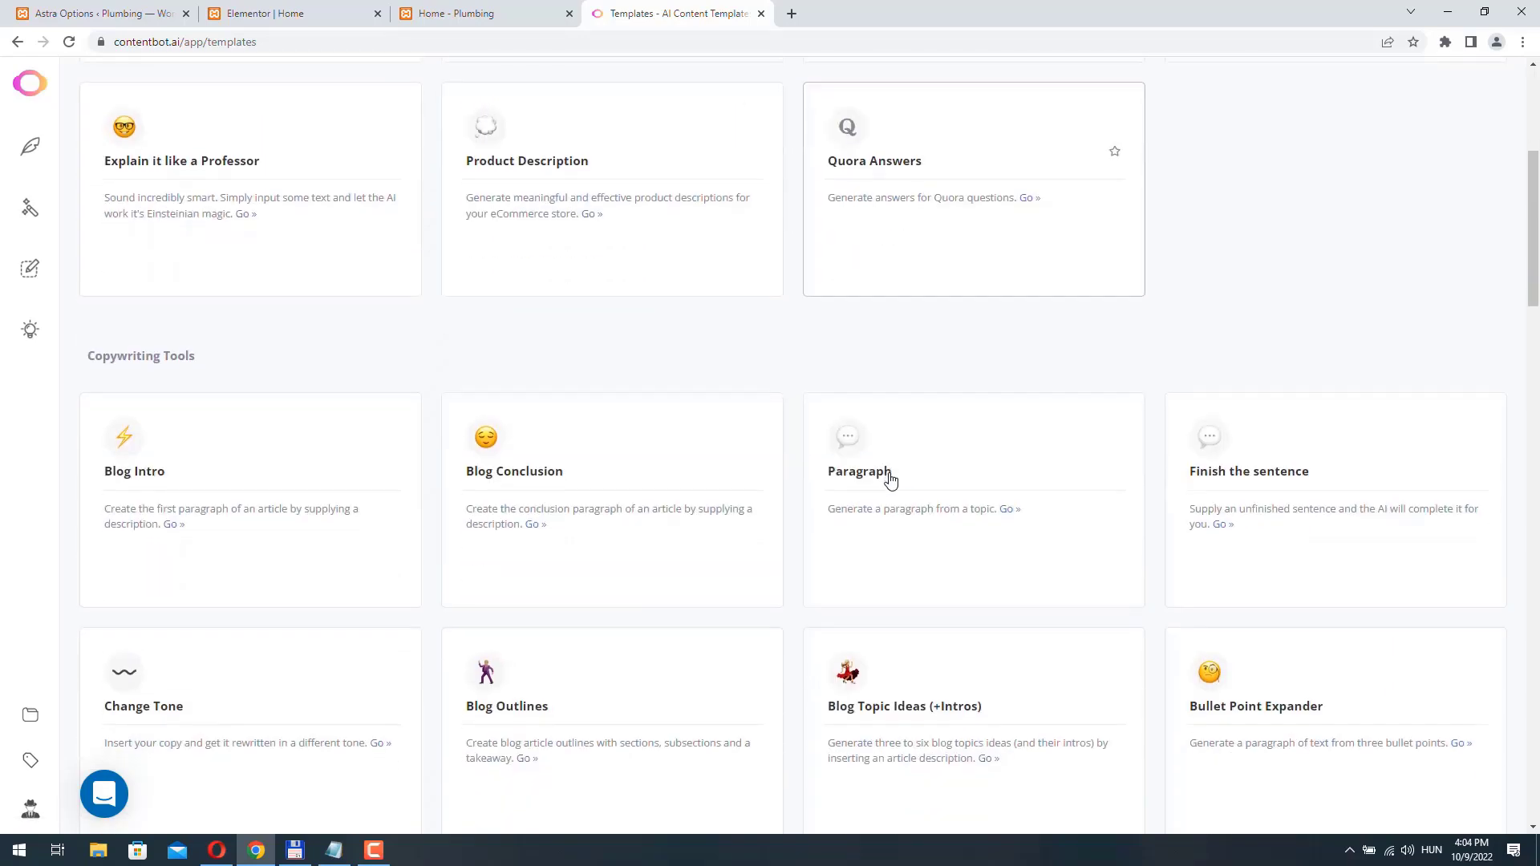
pyautogui.scroll(-14, 890, 480)
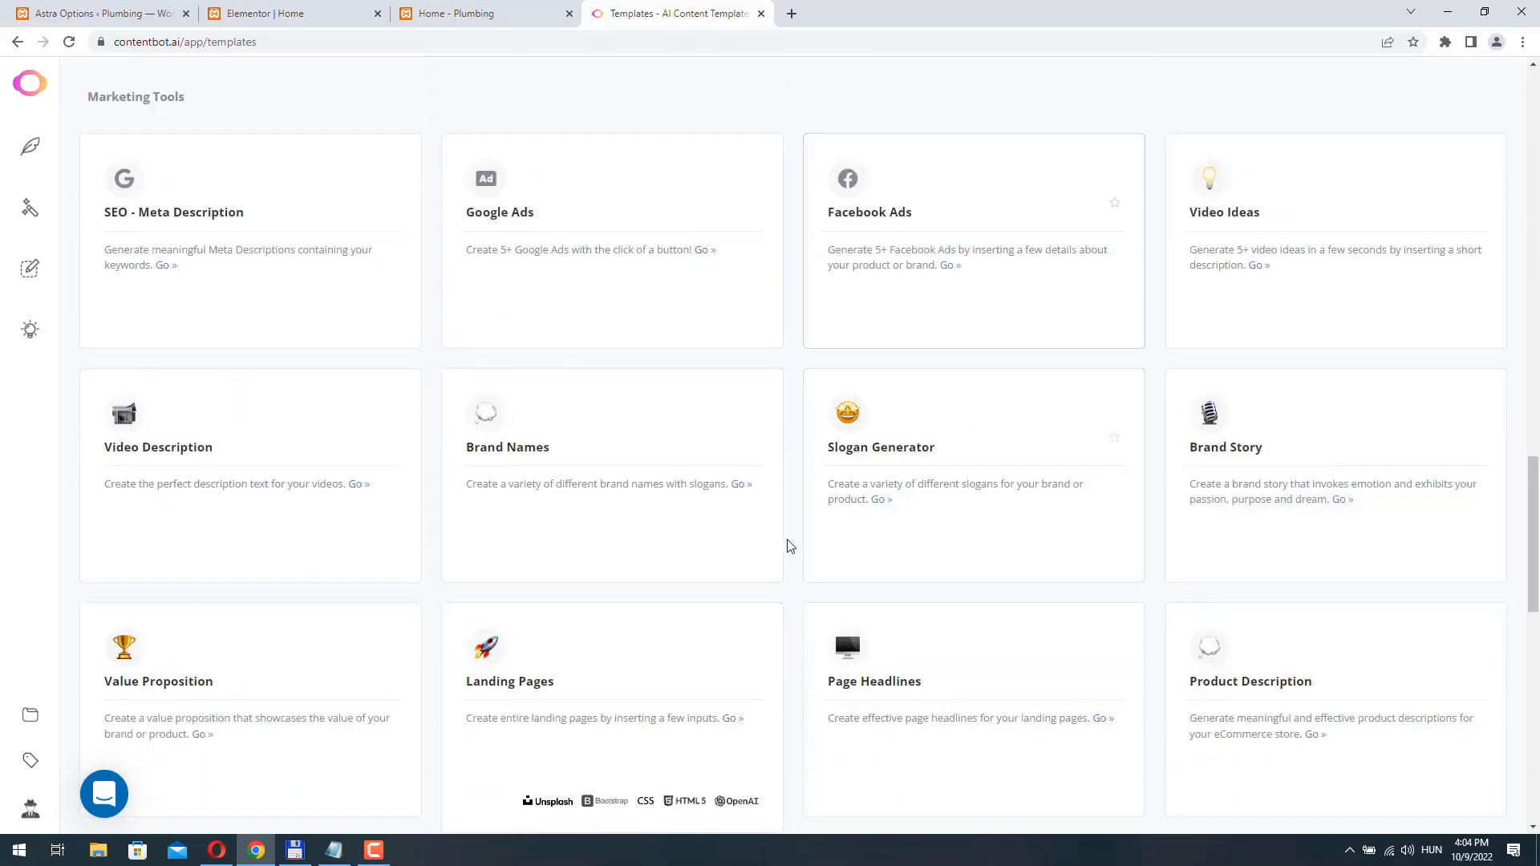
pyautogui.scroll(-3, 787, 543)
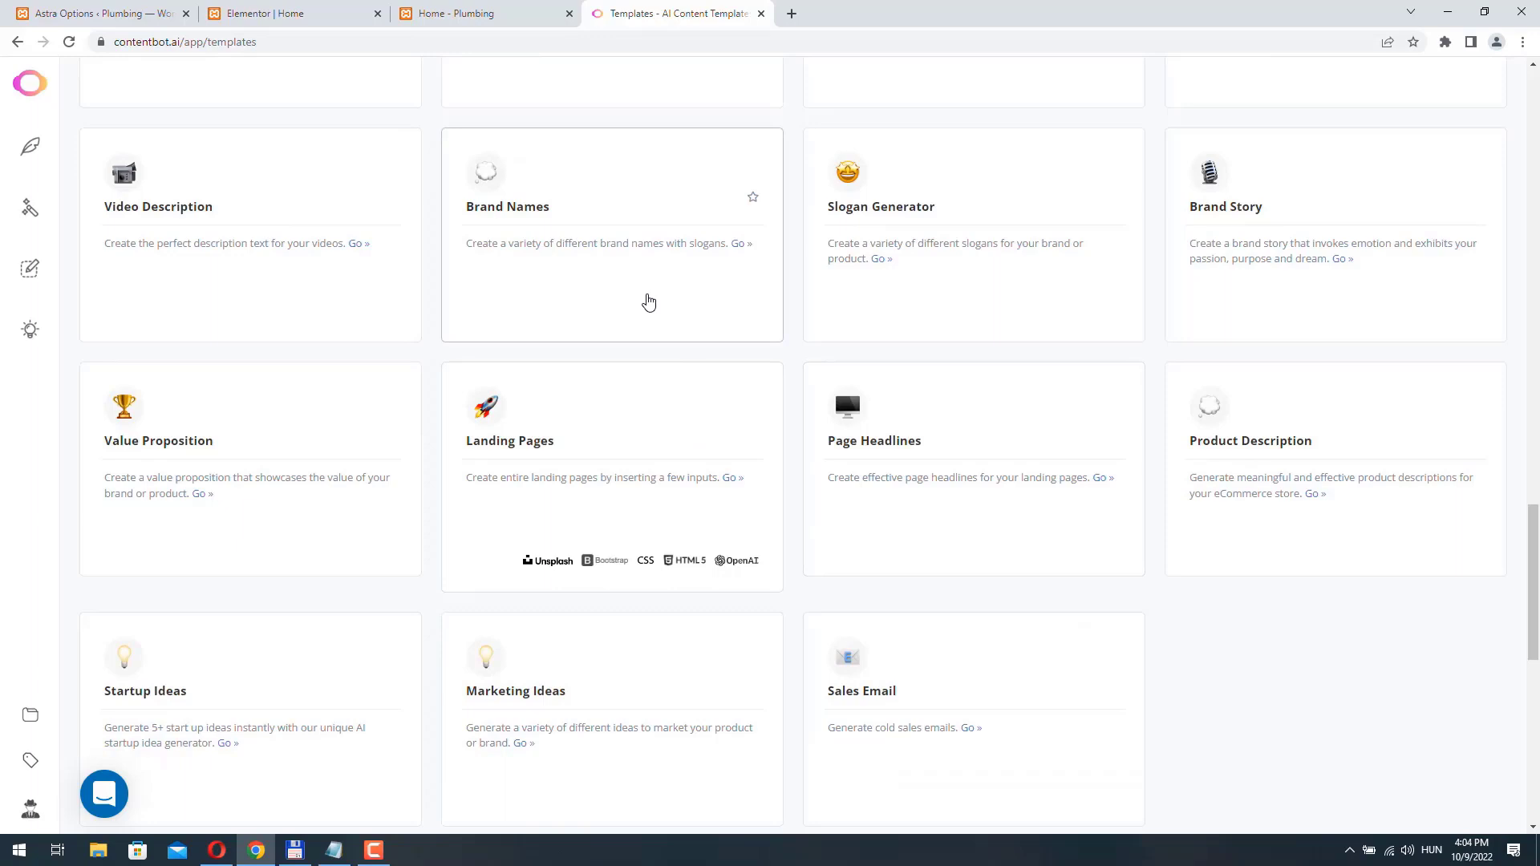
pyautogui.scroll(-1, 649, 301)
pyautogui.scroll(2, 649, 301)
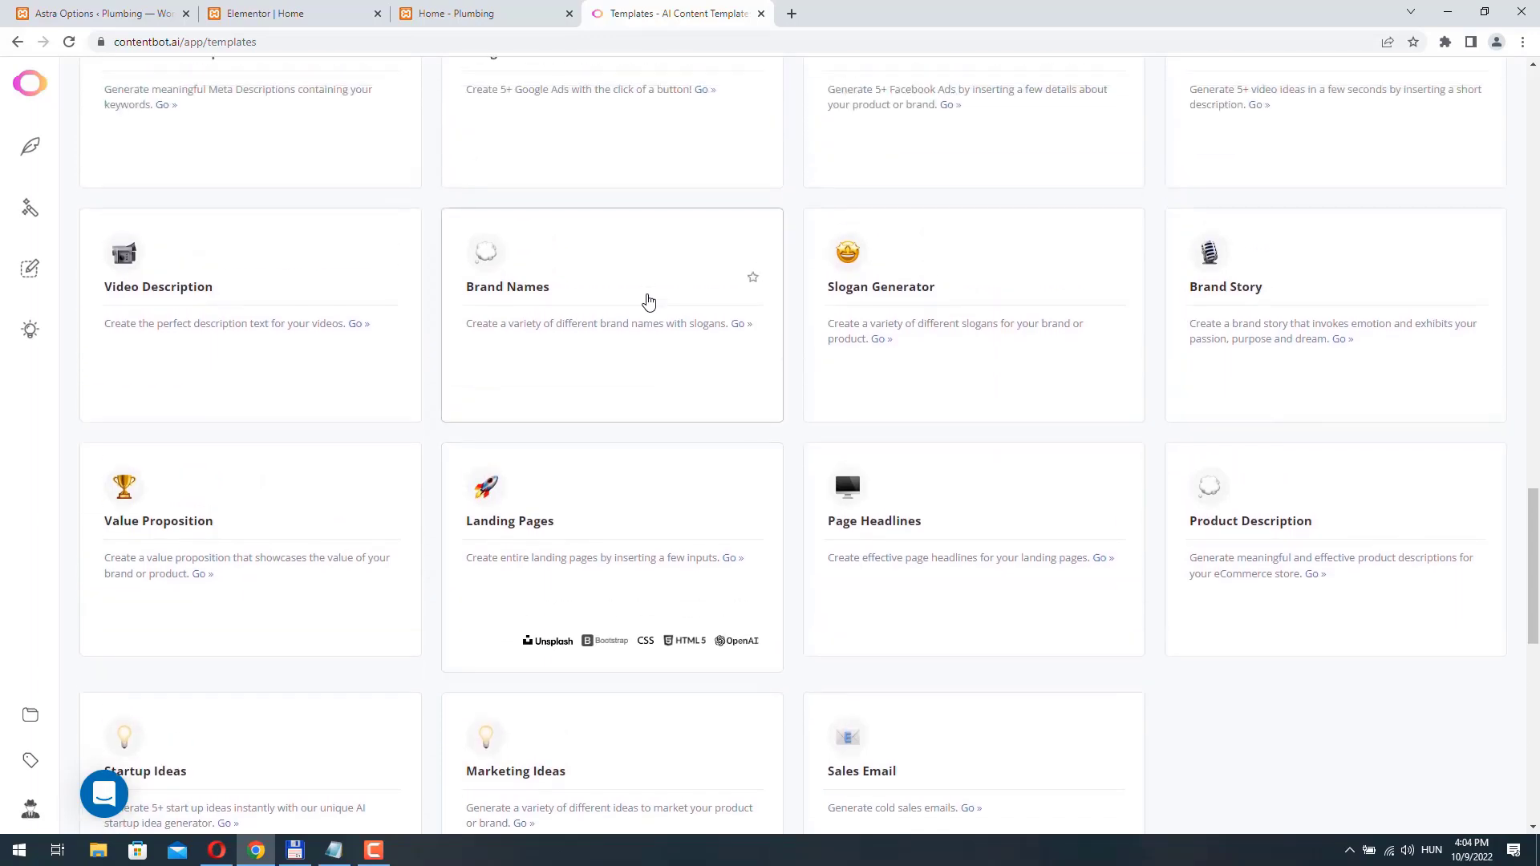
pyautogui.scroll(1, 649, 302)
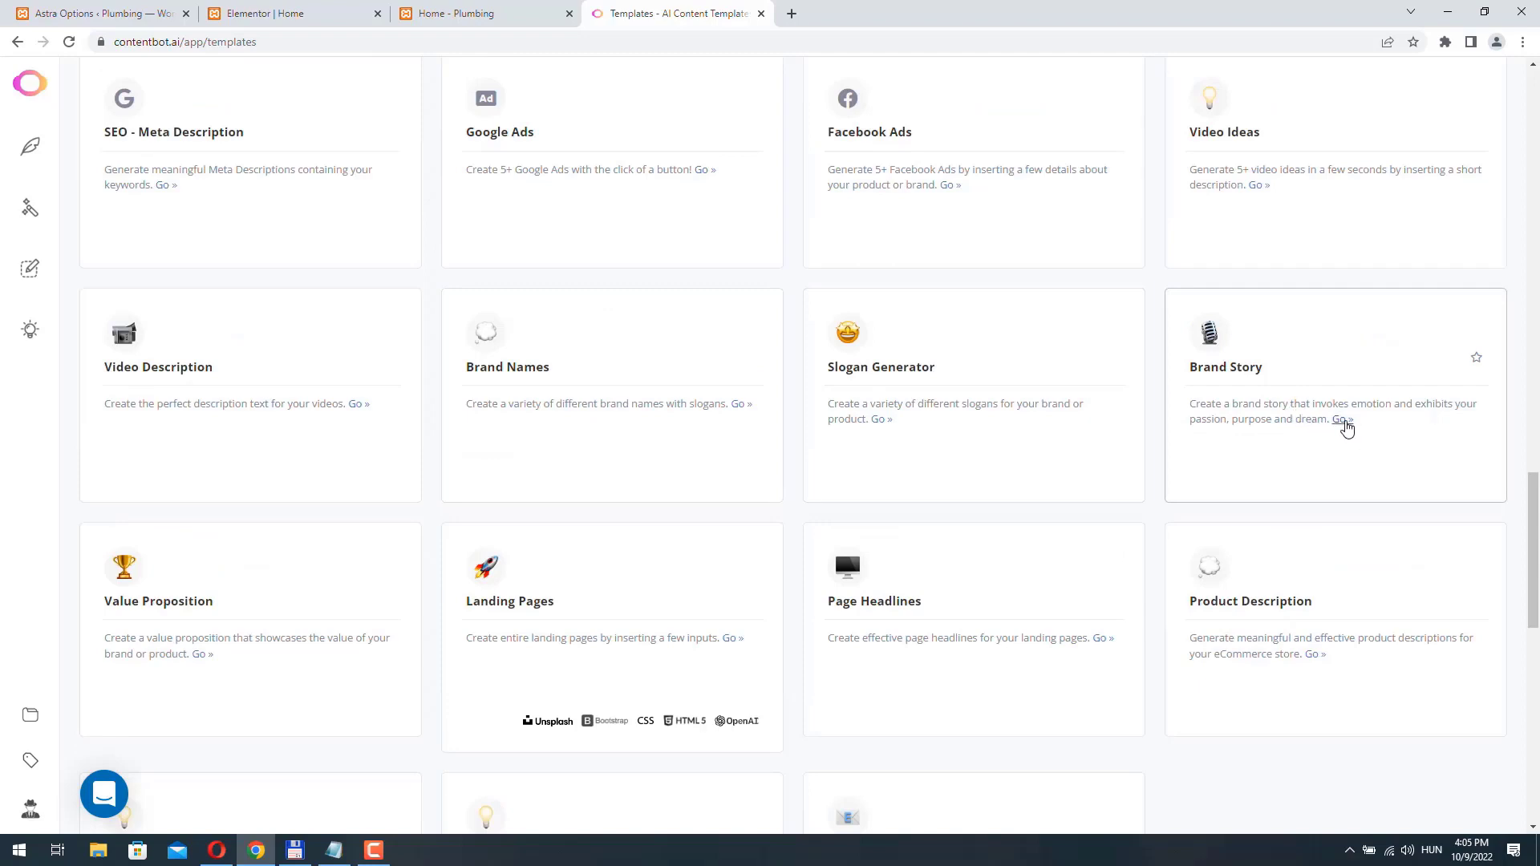
pyautogui.click(1341, 419)
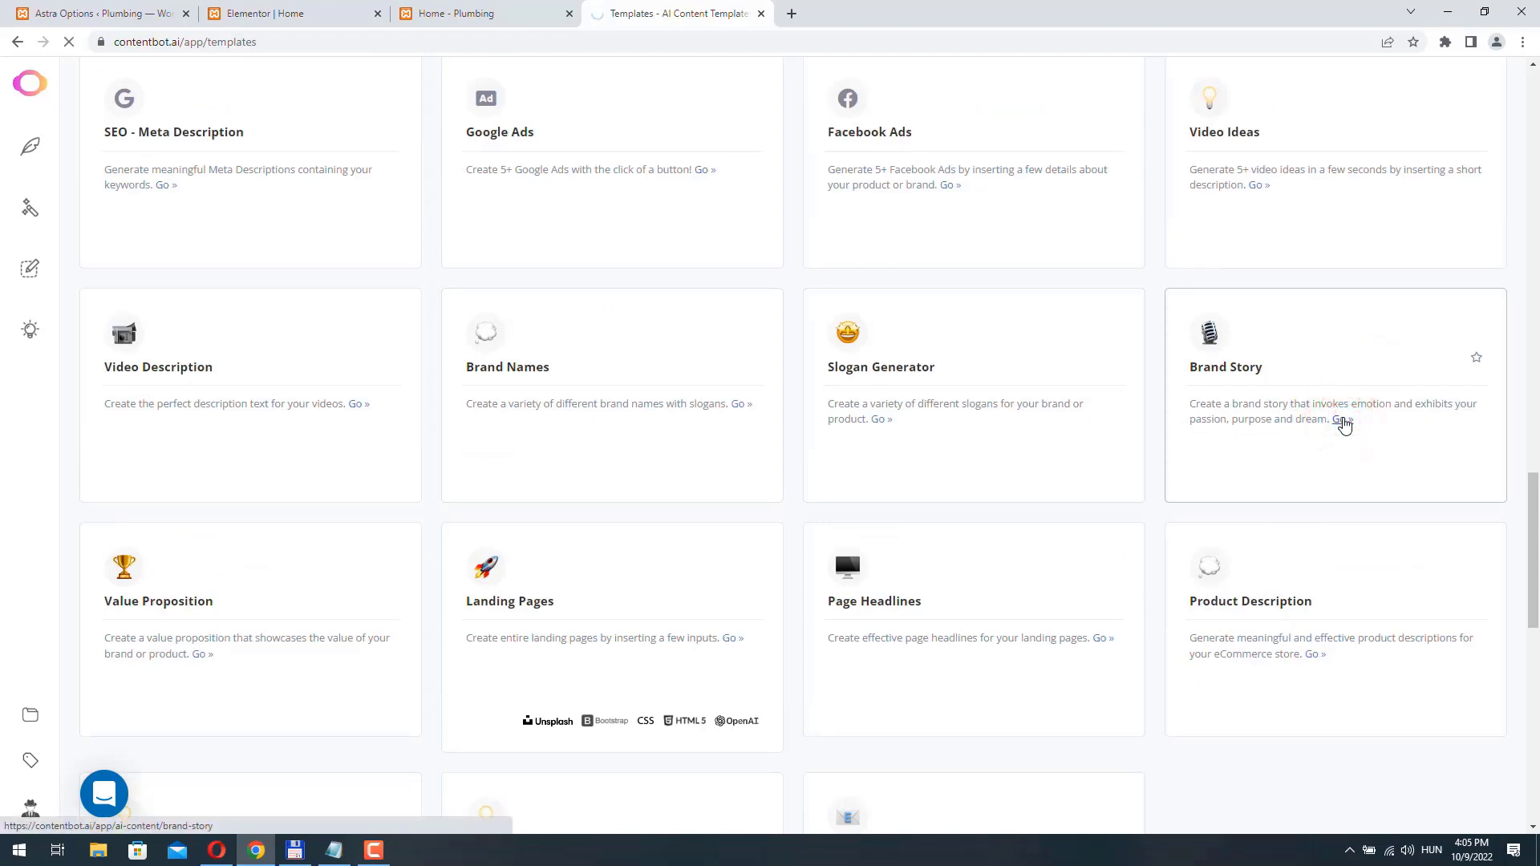
# - Paste the copied description of the residential and commercial plumbing services, set the number of outputs to 2, and generate the brand stories
pyautogui.click(195, 278)
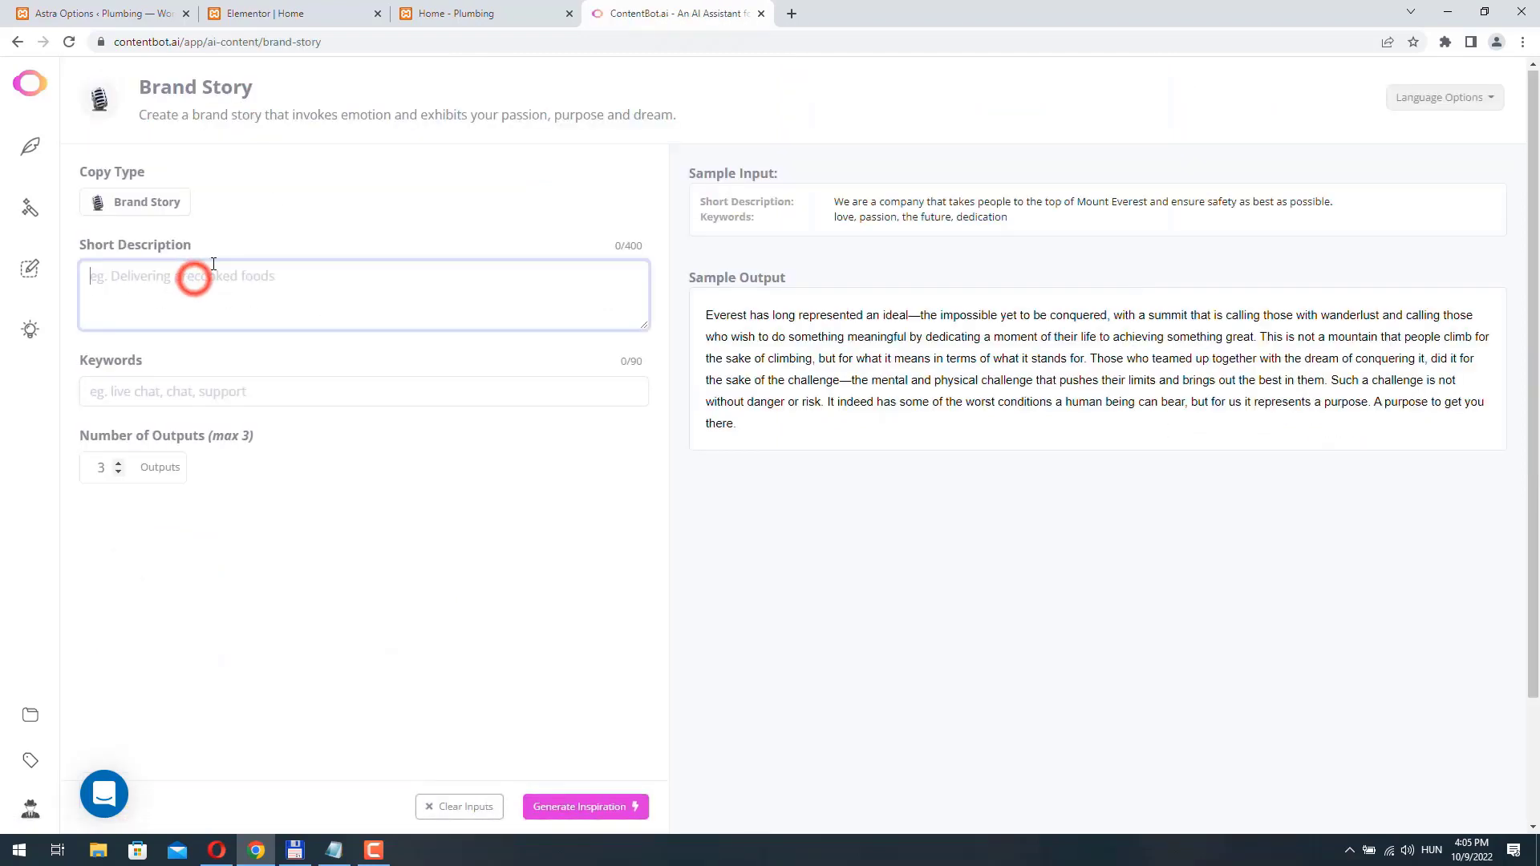
pyautogui.write('We offer a full range of services for residential plumbing and commercial plumbing. We are available to serve you 24 hours a day, 365 days a year.')
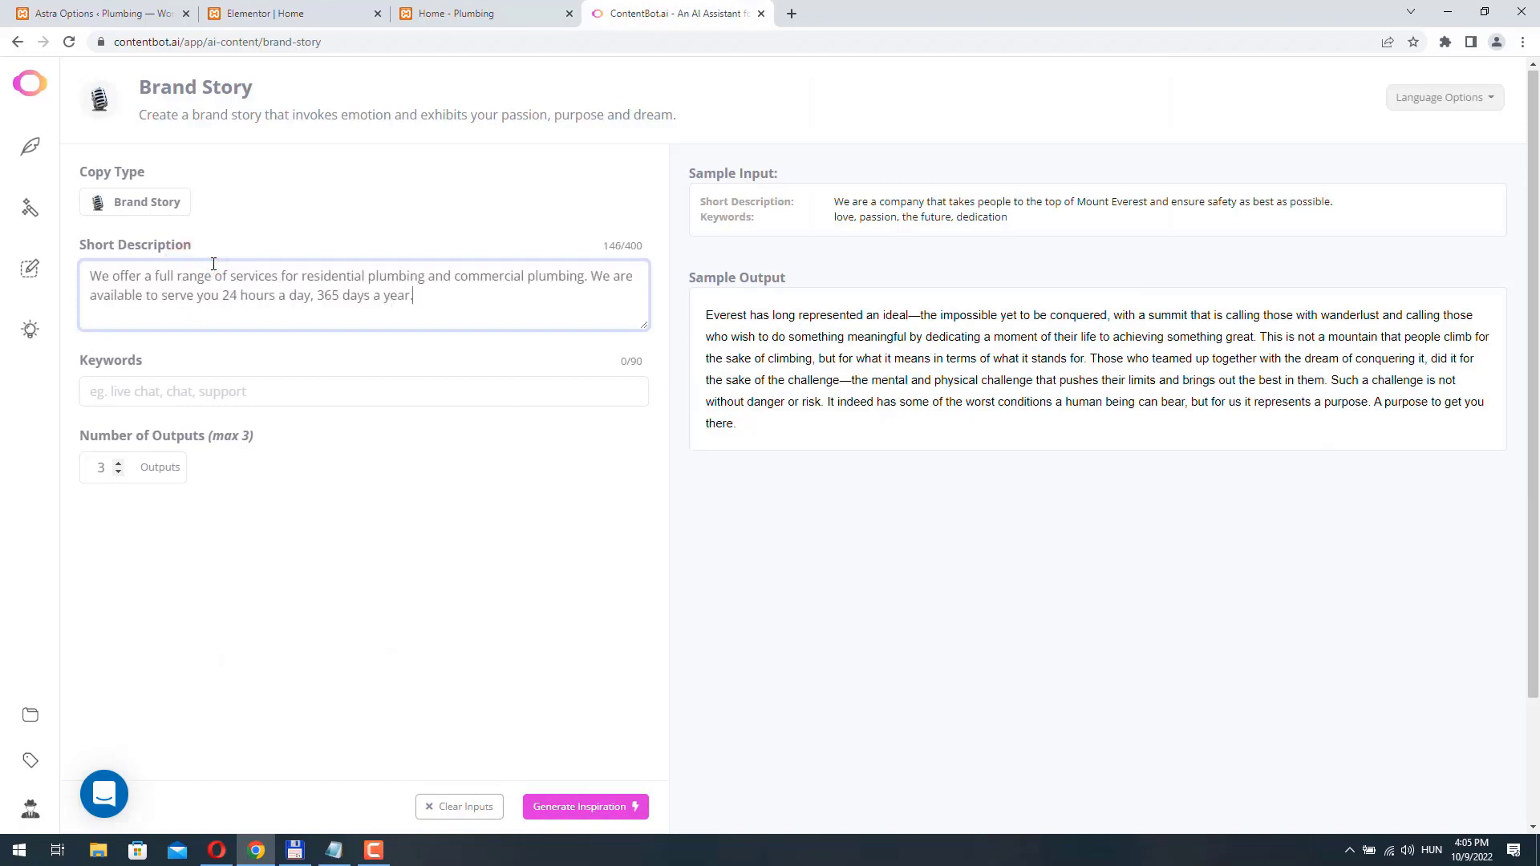
pyautogui.click(121, 476)
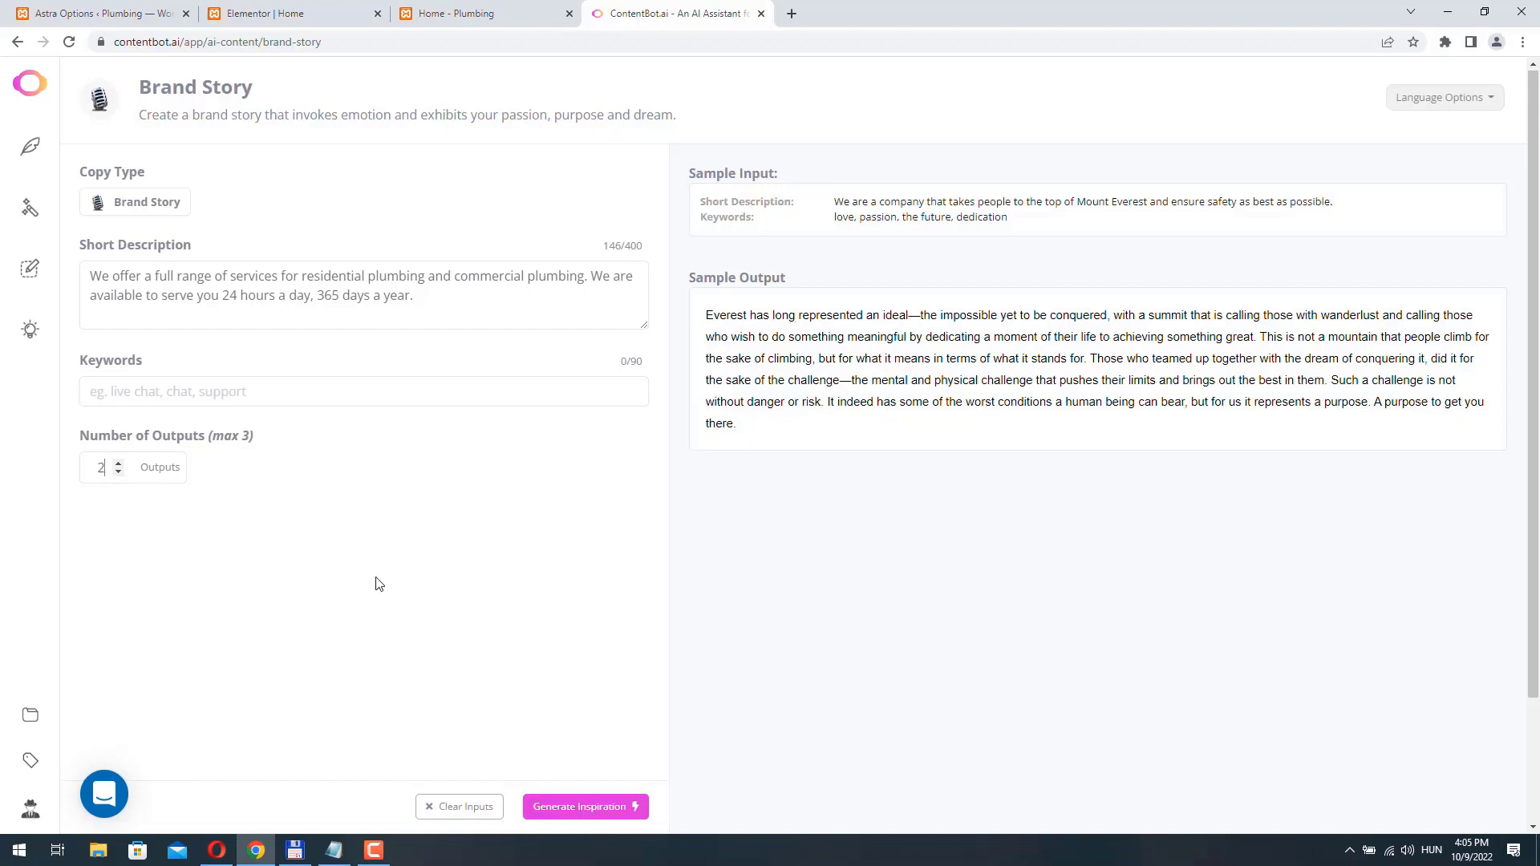
pyautogui.click(582, 809)
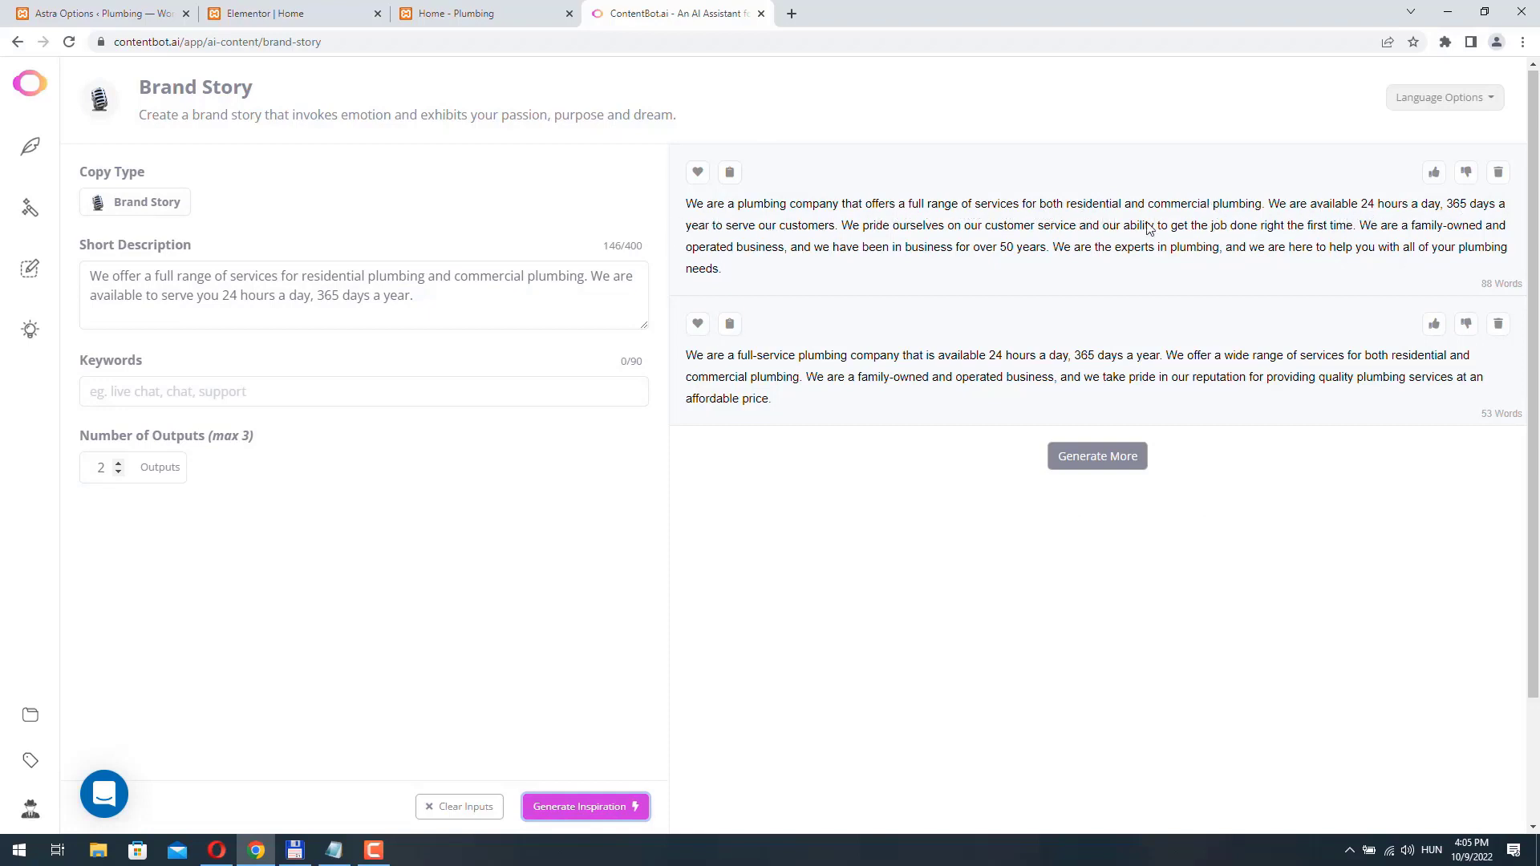
# - Copy the first generated brand story into Notepad, and switch back to the browser's Home - Plumbing tab
pyautogui.tripleClick(689, 203)
pyautogui.hotkey('ctrl', 'c')
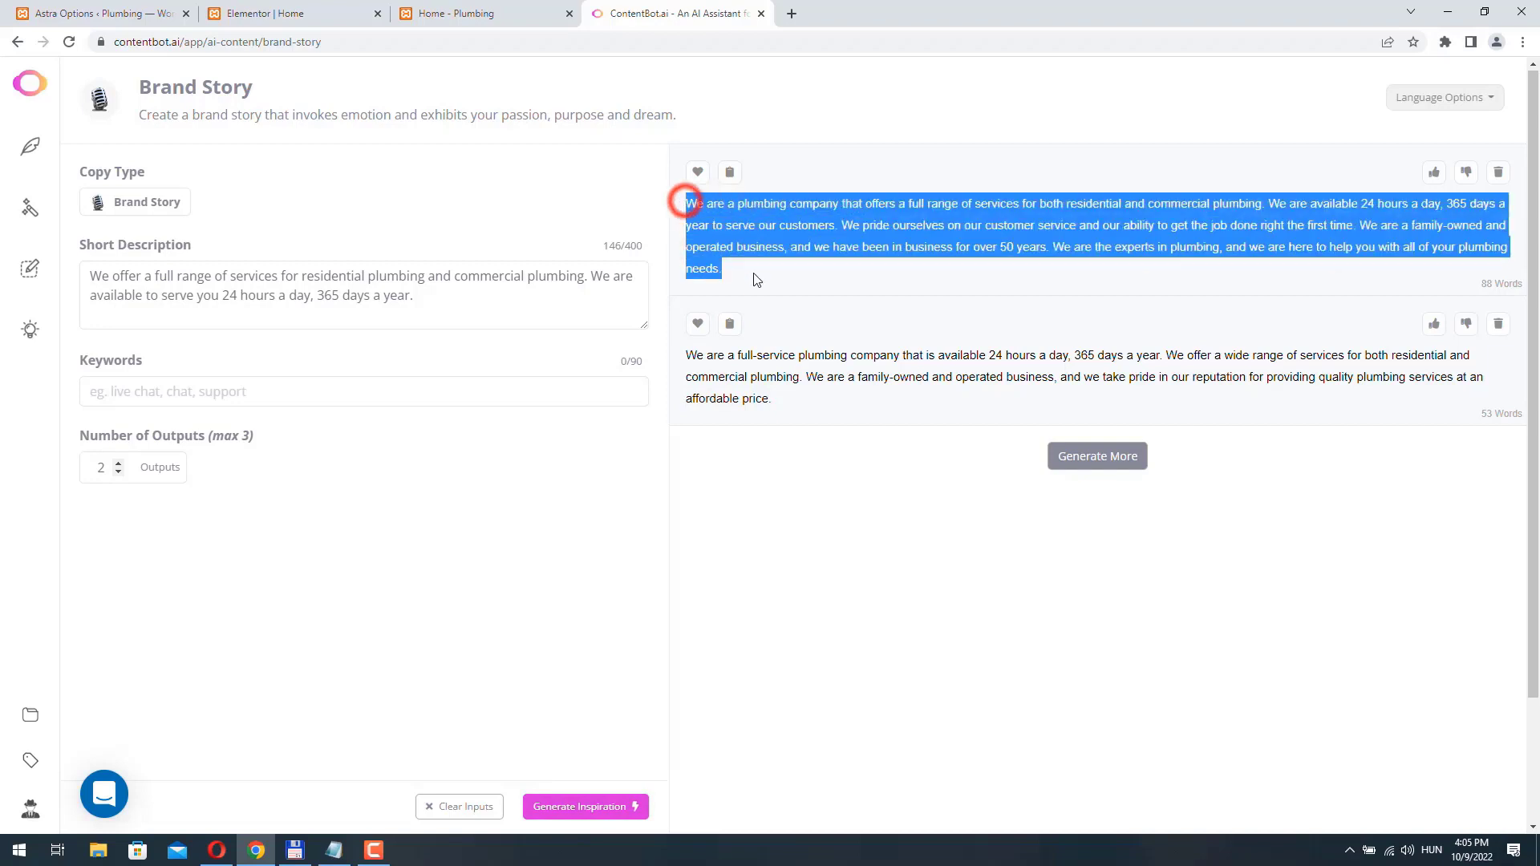
pyautogui.rightClick(743, 215)
pyautogui.click(798, 228)
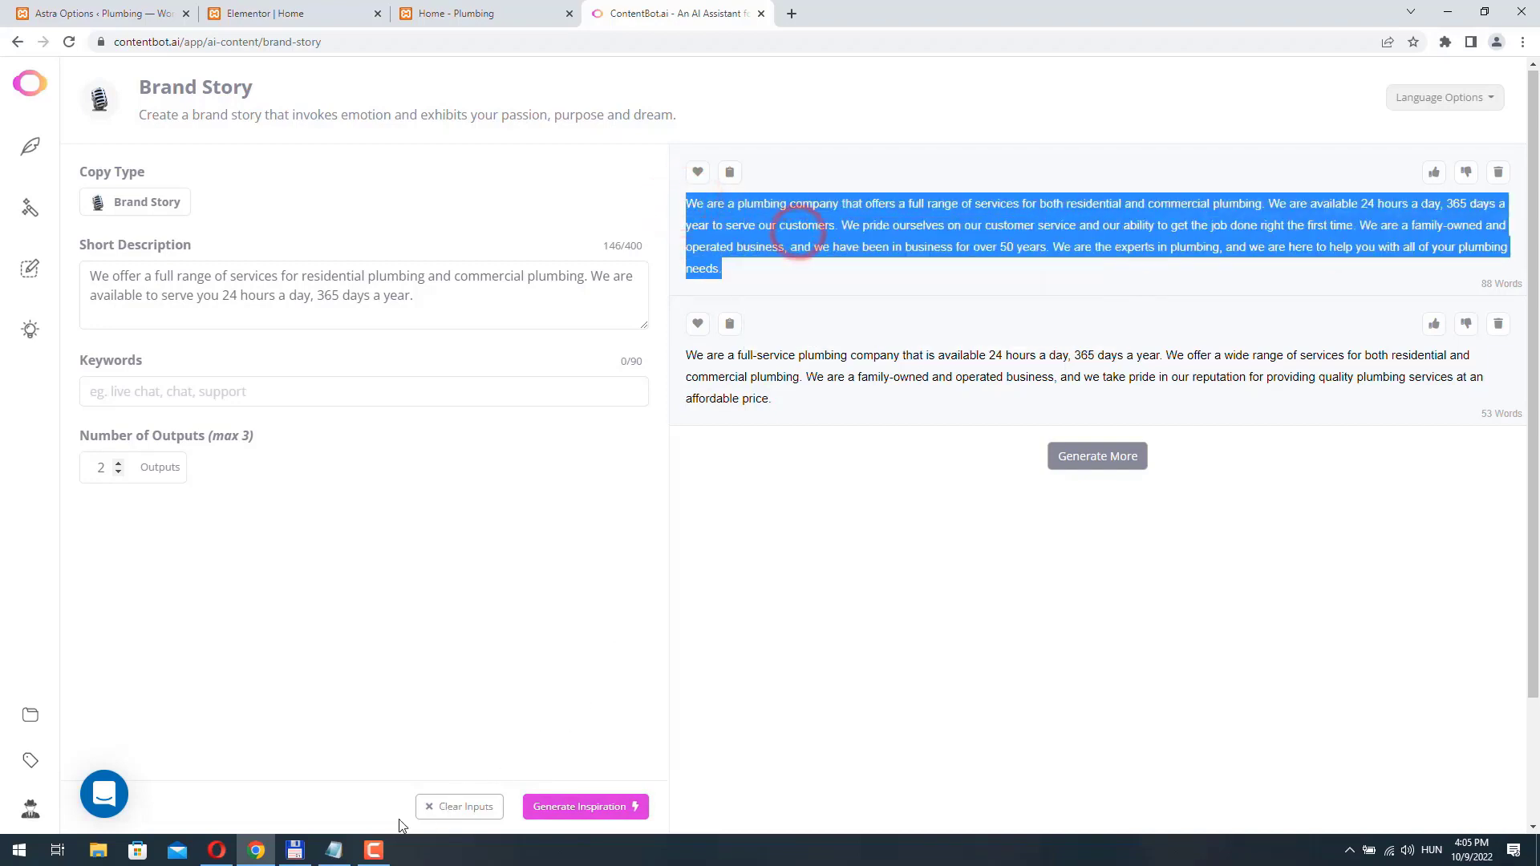
pyautogui.click(336, 853)
pyautogui.hotkey('ctrl', 'v')
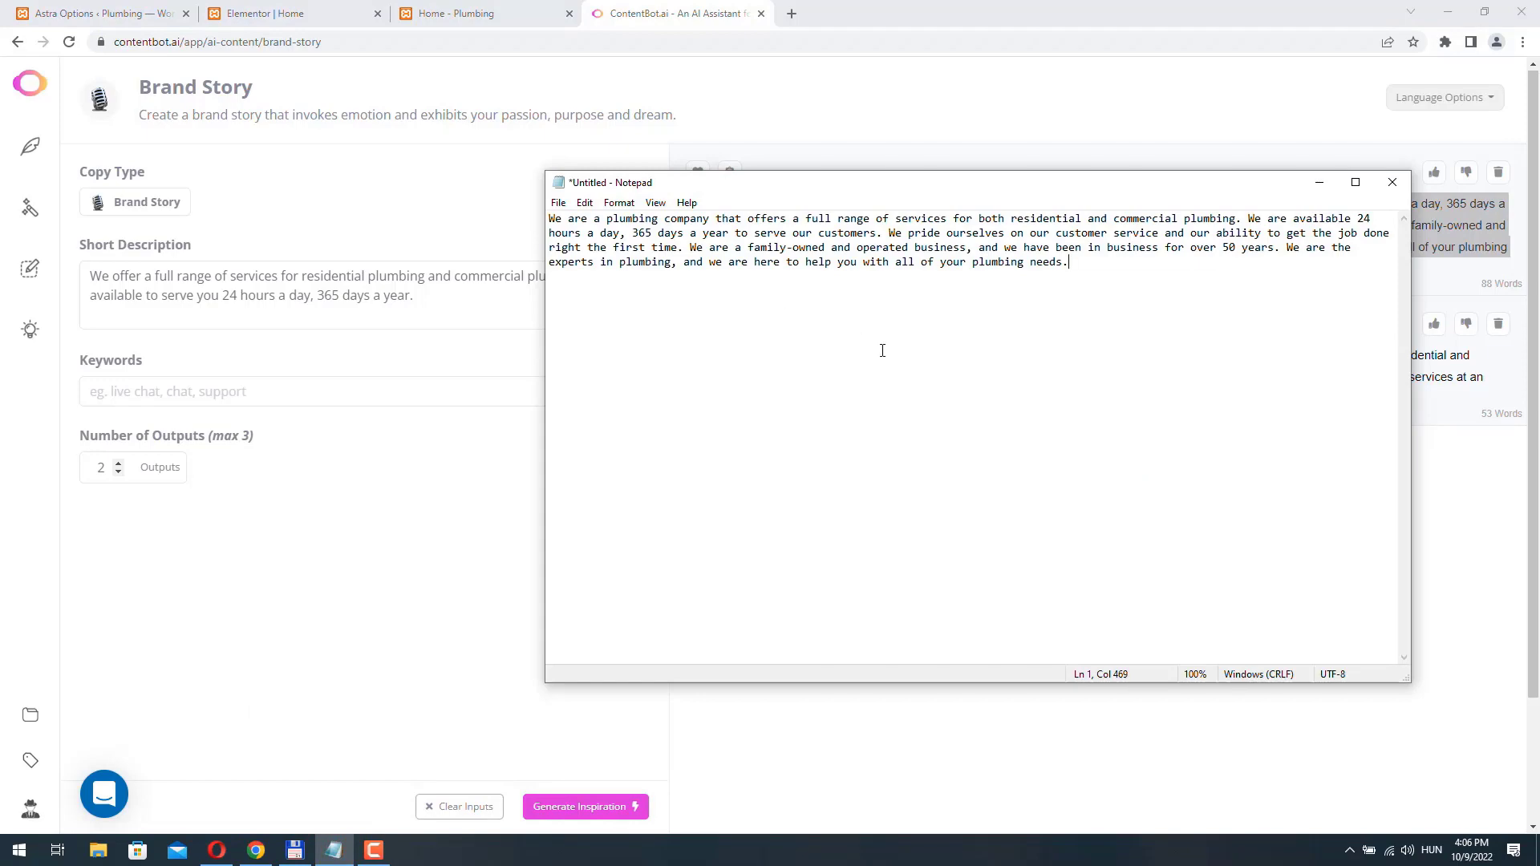
pyautogui.click(466, 13)
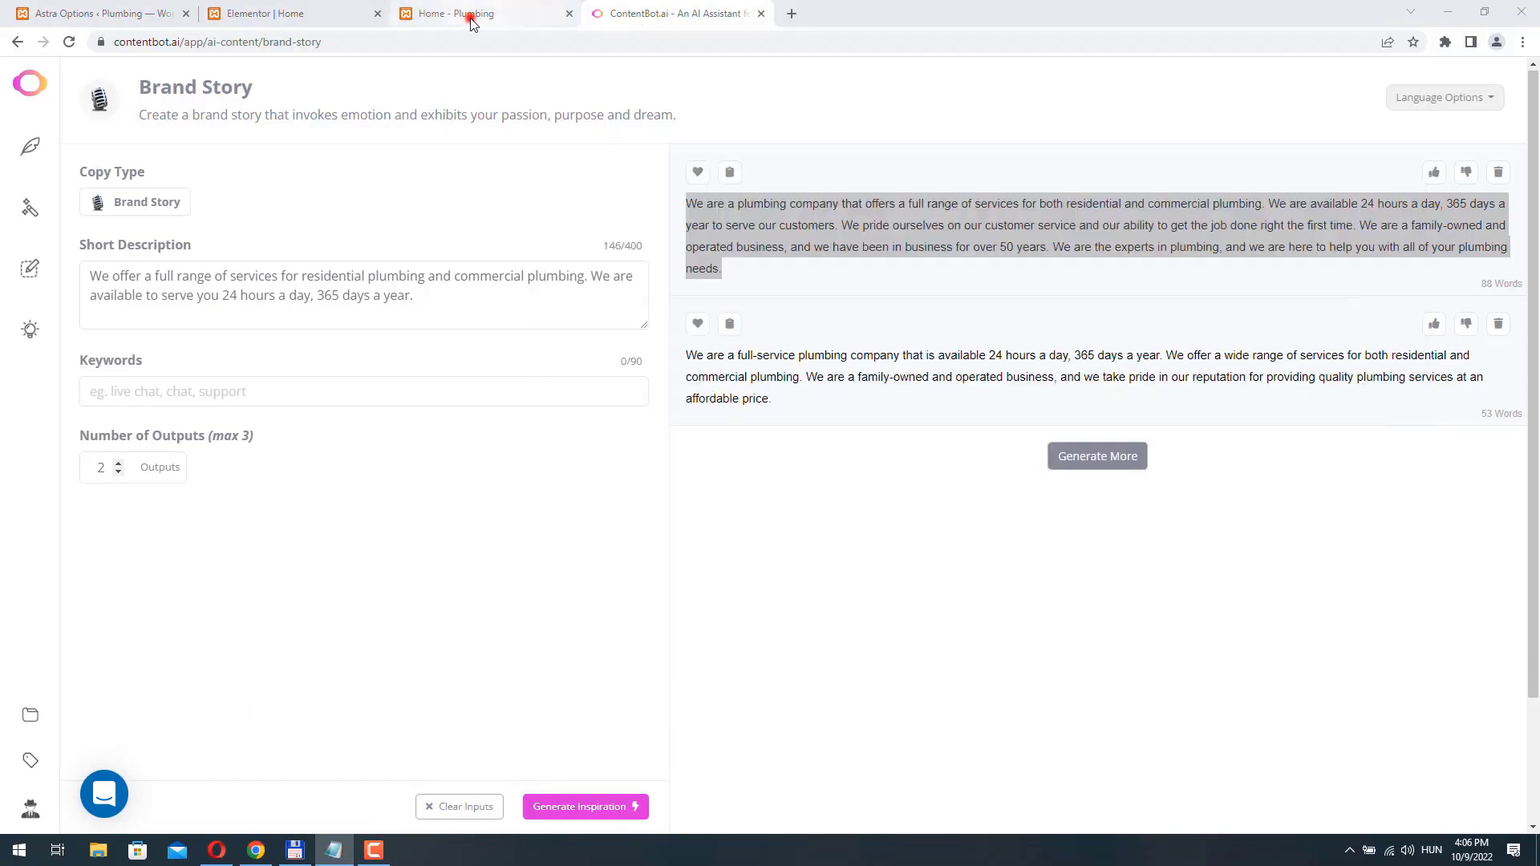
# - In the Elementor tab, add a Text Editor widget below the EMERGENCY PLUMBING heading and replace its placeholder text with the copied brand story
pyautogui.click(305, 14)
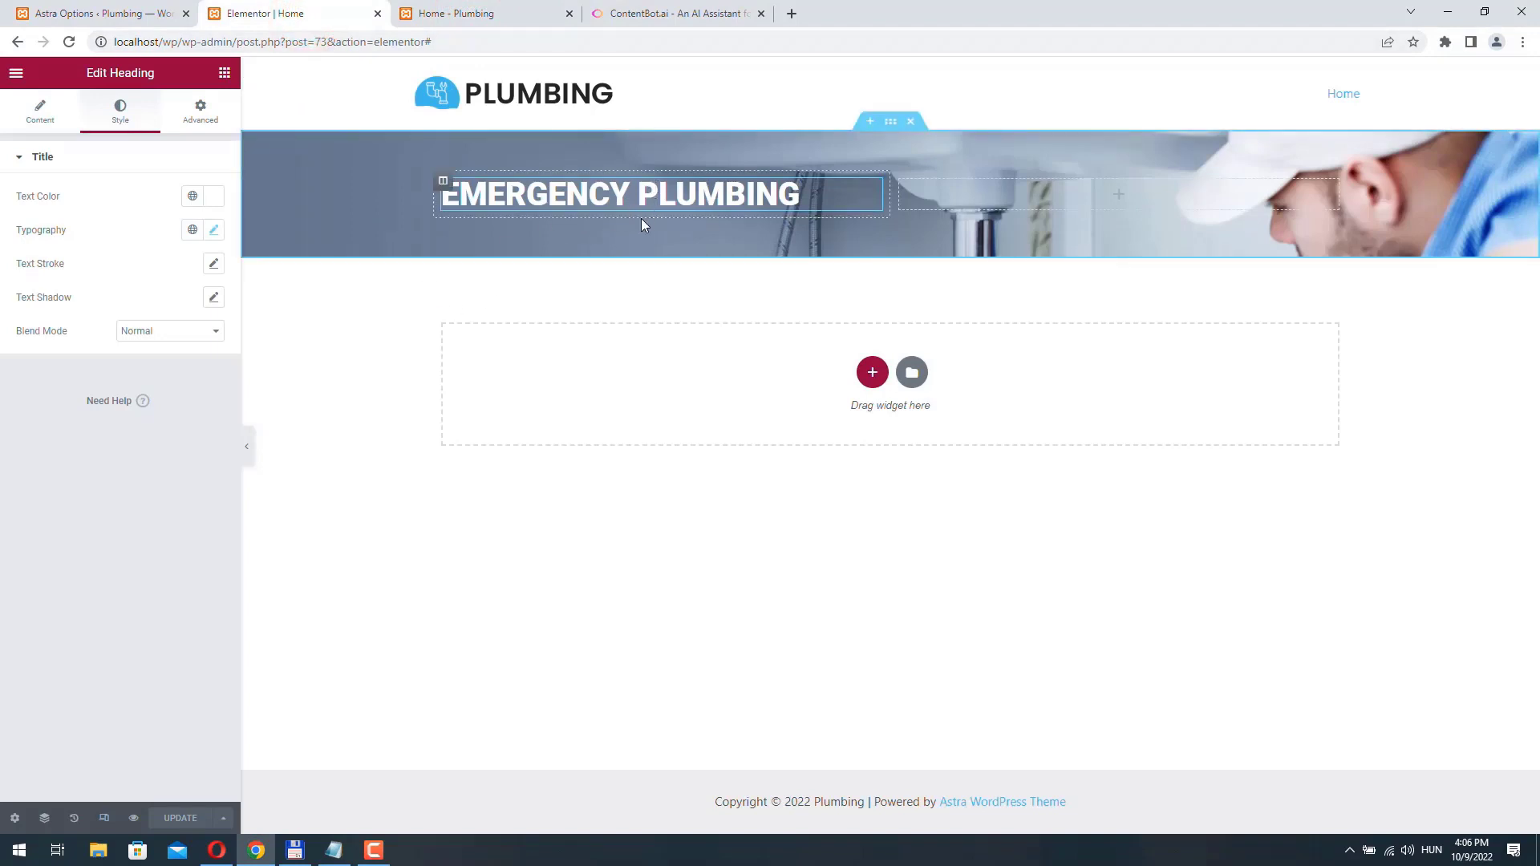
pyautogui.click(223, 74)
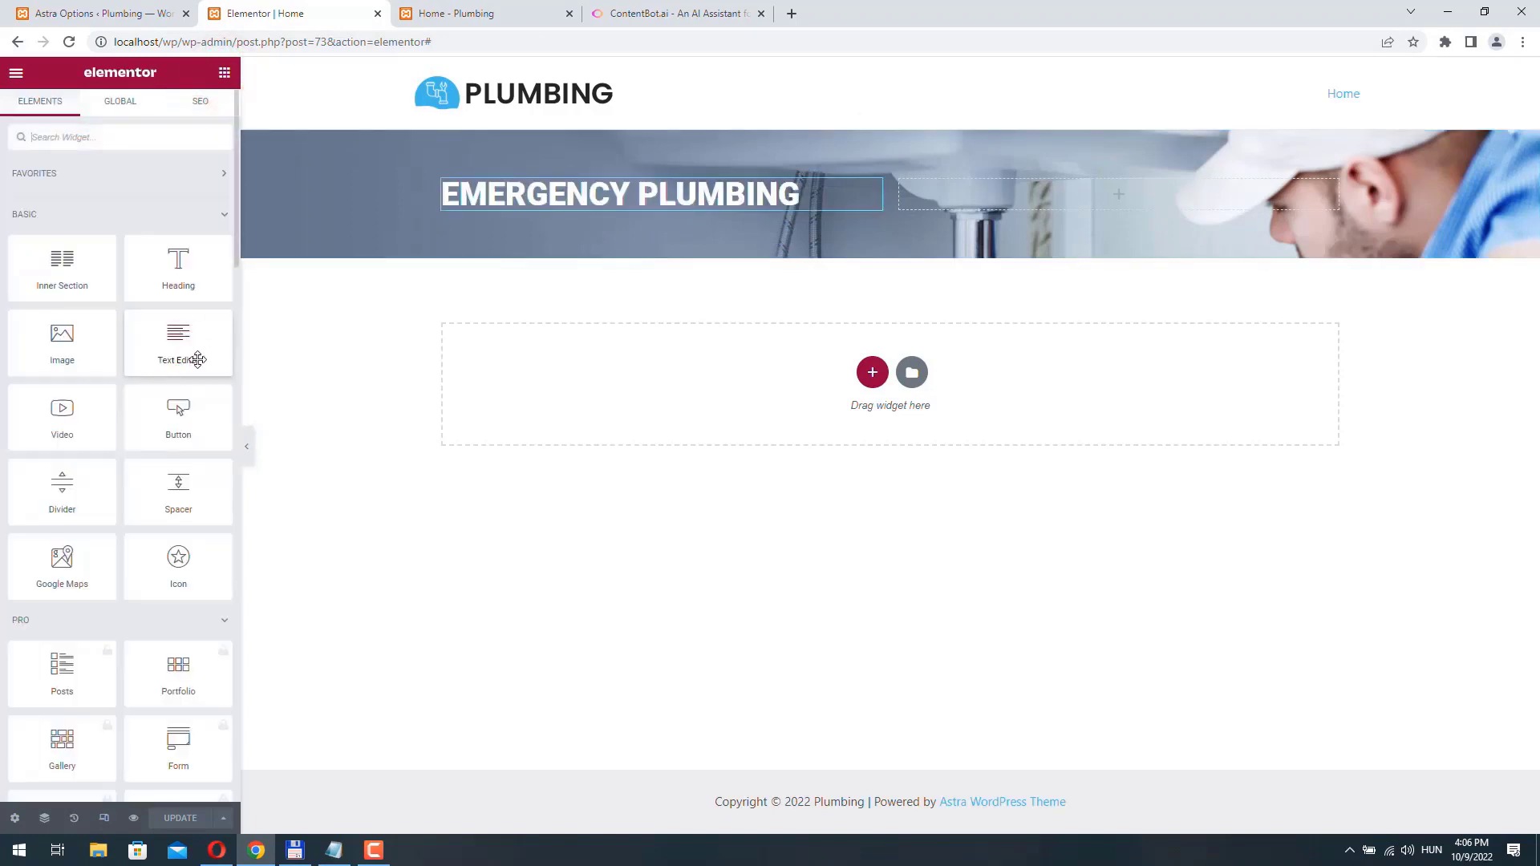
pyautogui.moveTo(165, 353); pyautogui.dragTo(578, 230)
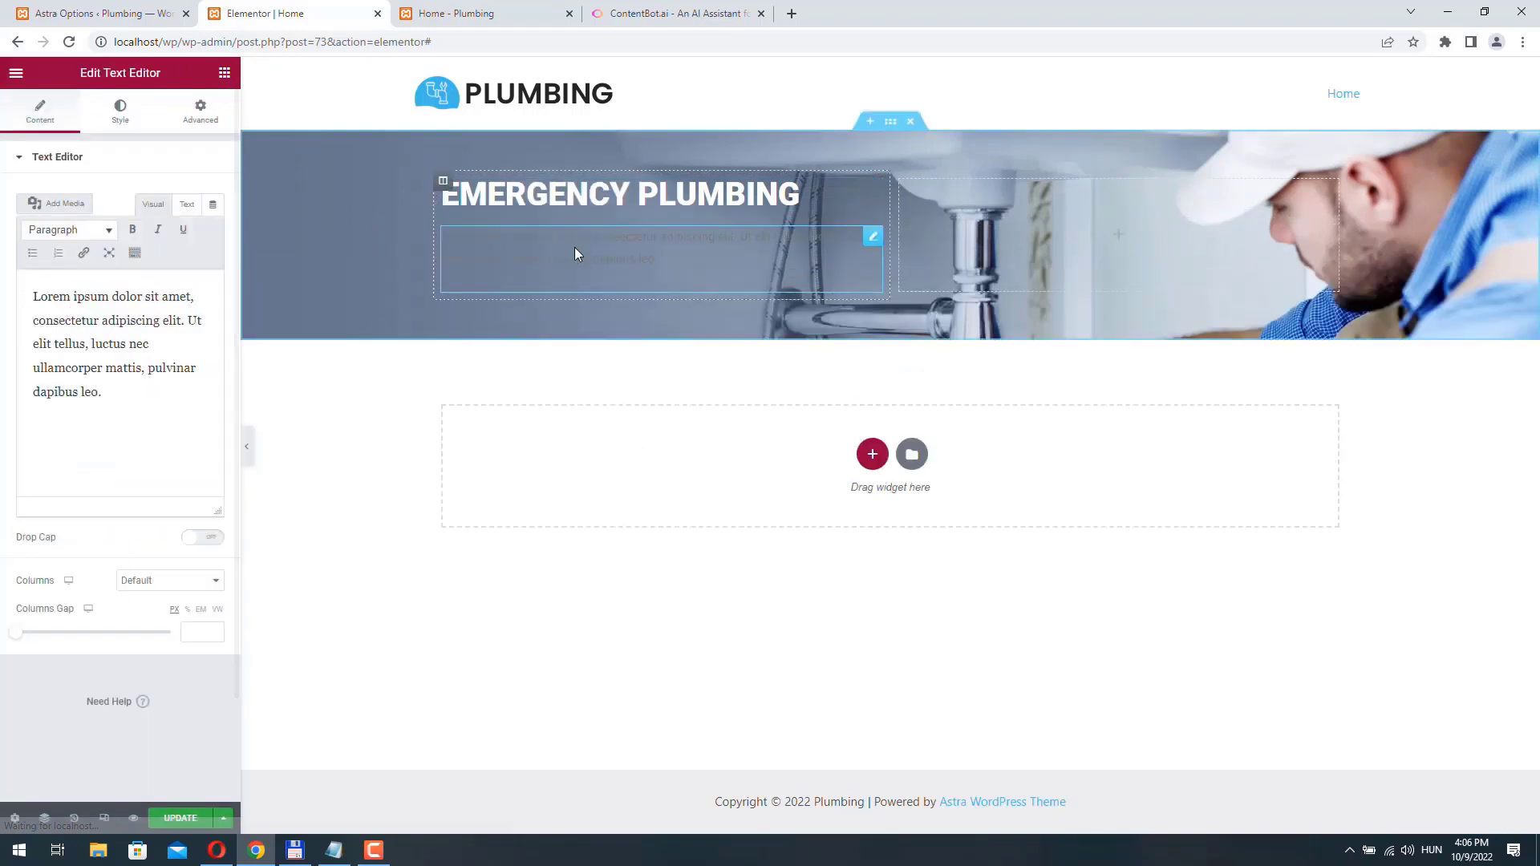
pyautogui.click(121, 403)
pyautogui.hotkey('ctrl', 'a')
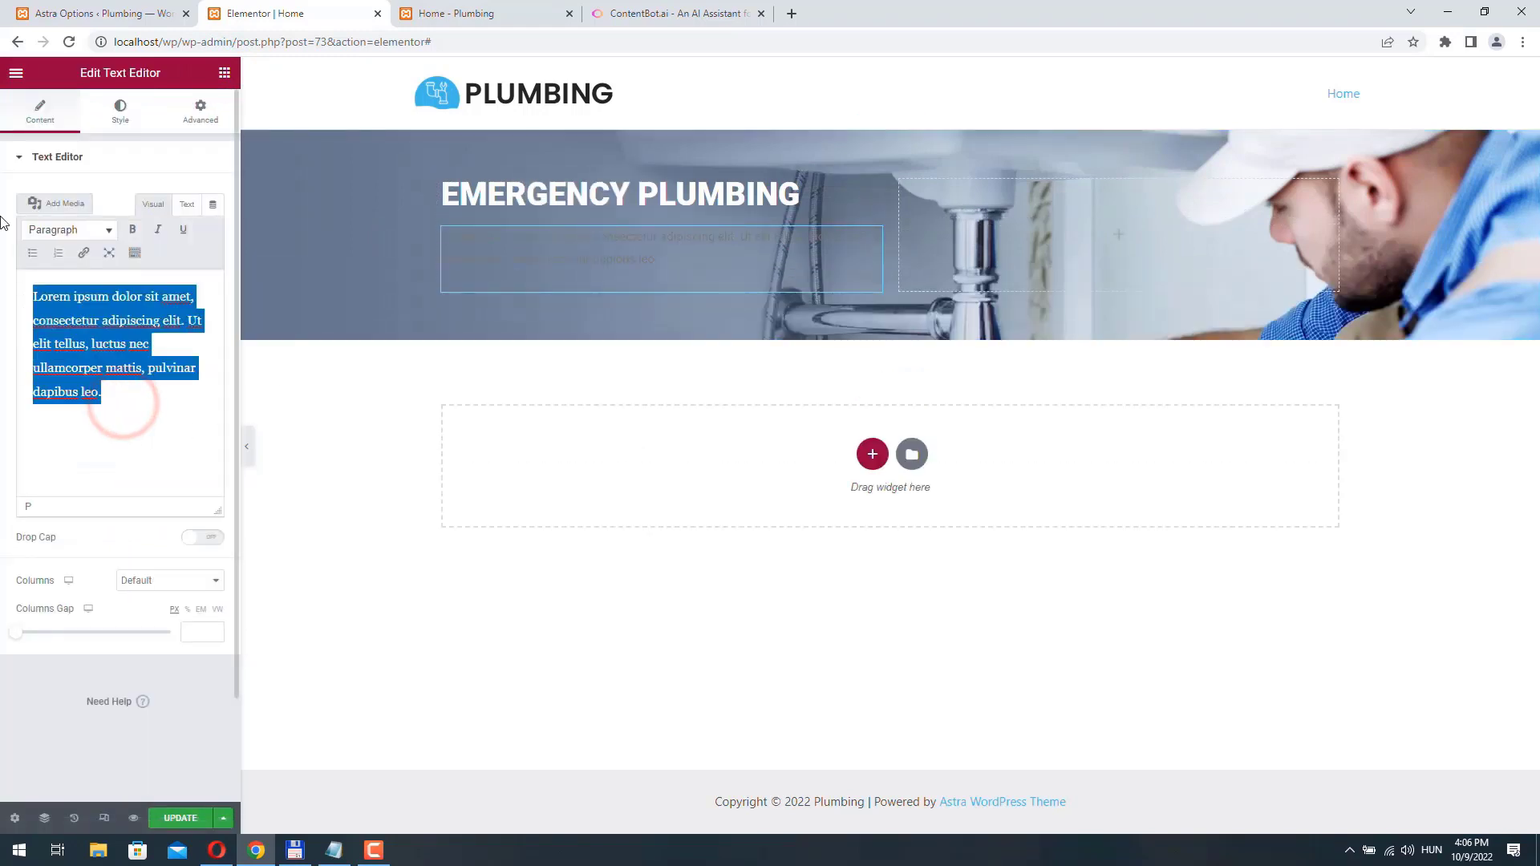
pyautogui.hotkey('ctrl', 'v')
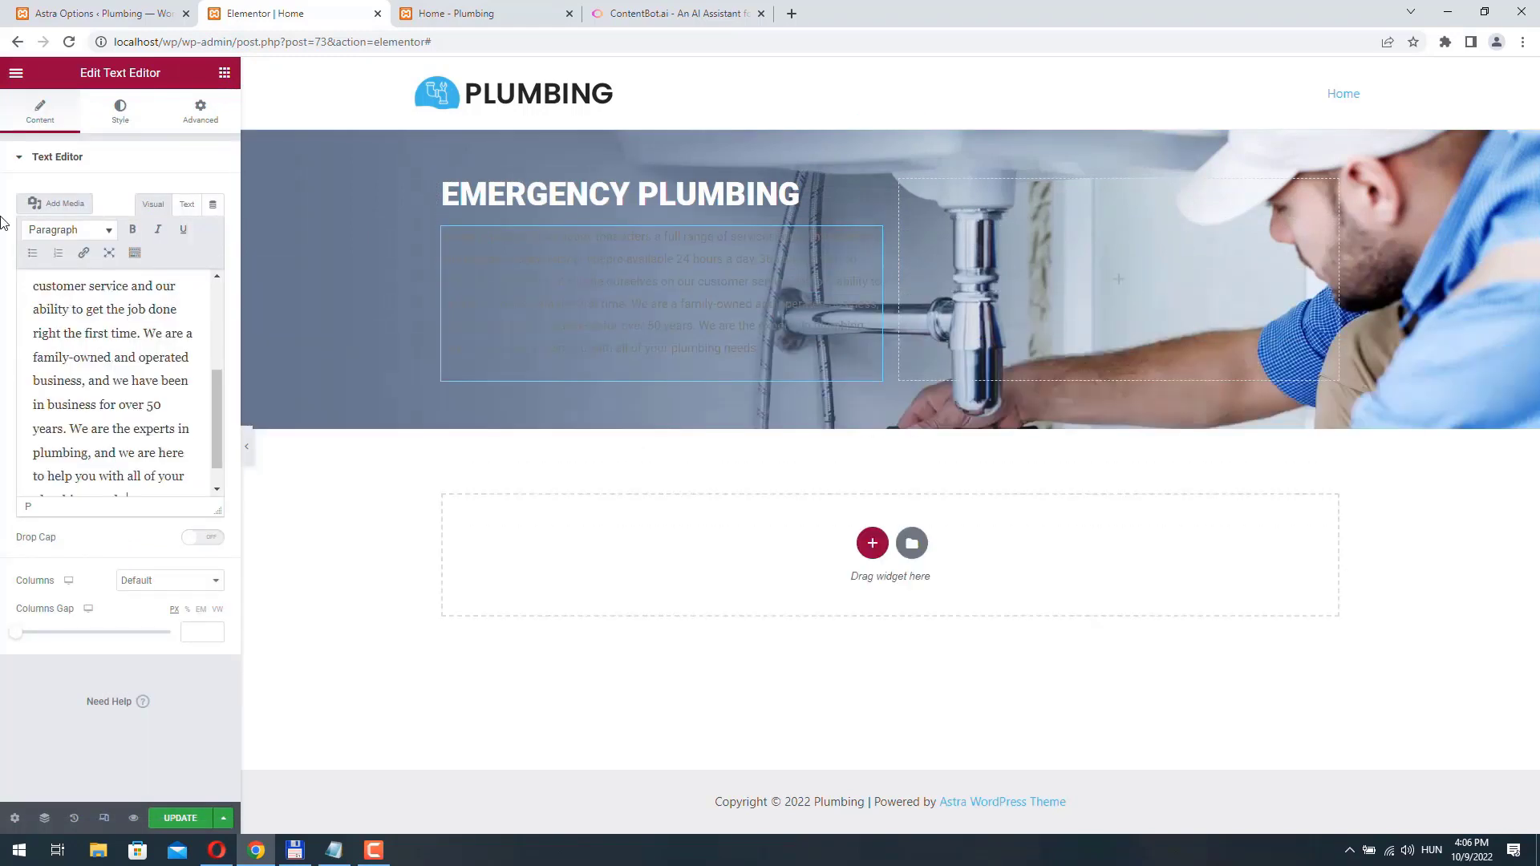
# - Set the brand story paragraph's text colour to #fff and its font size to 18 px
pyautogui.click(125, 117)
pyautogui.click(212, 234)
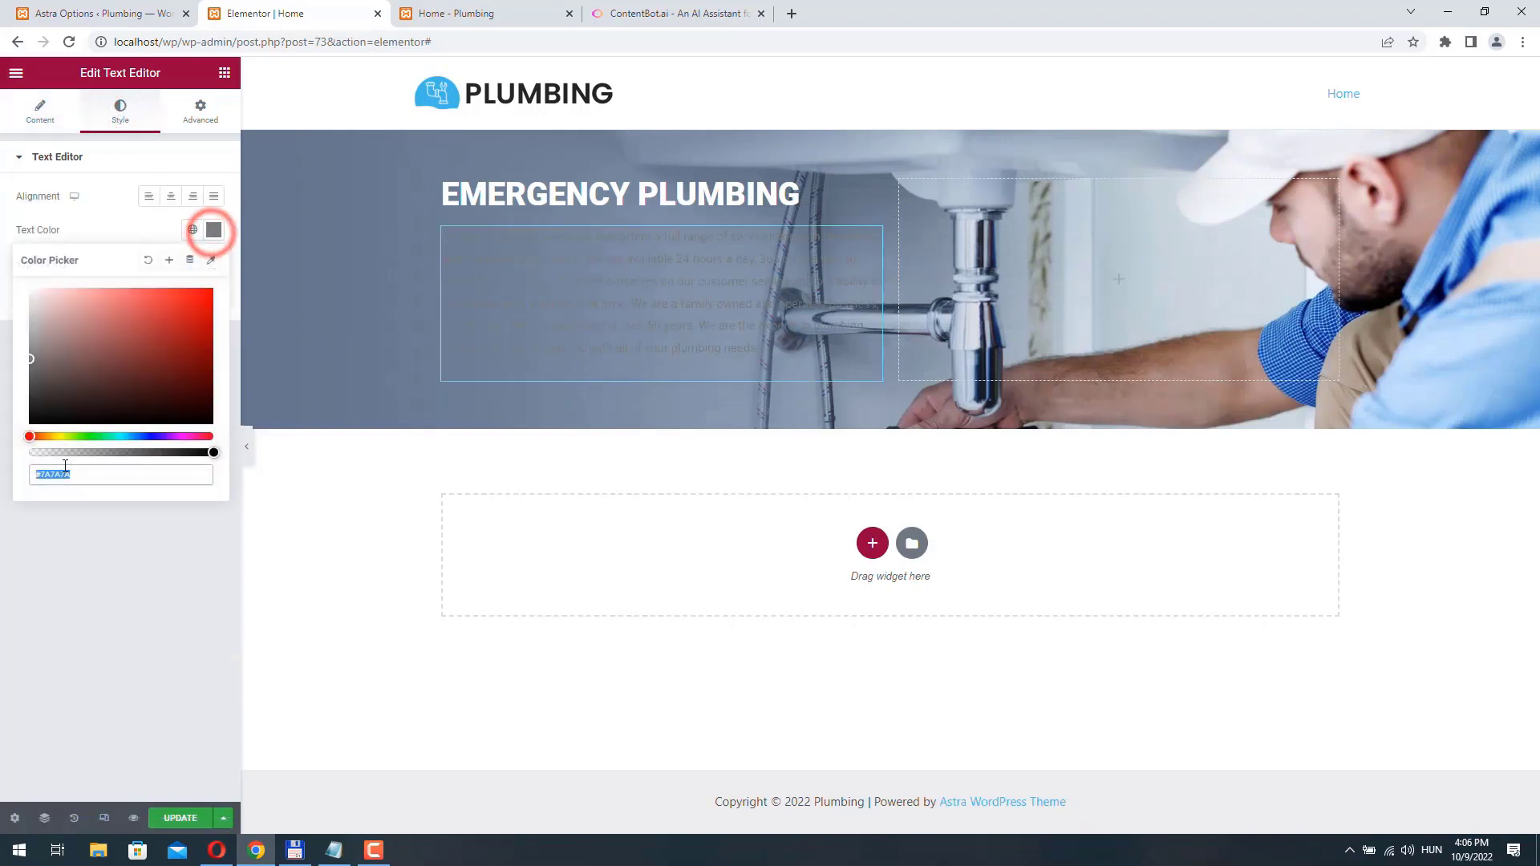
pyautogui.click(42, 474)
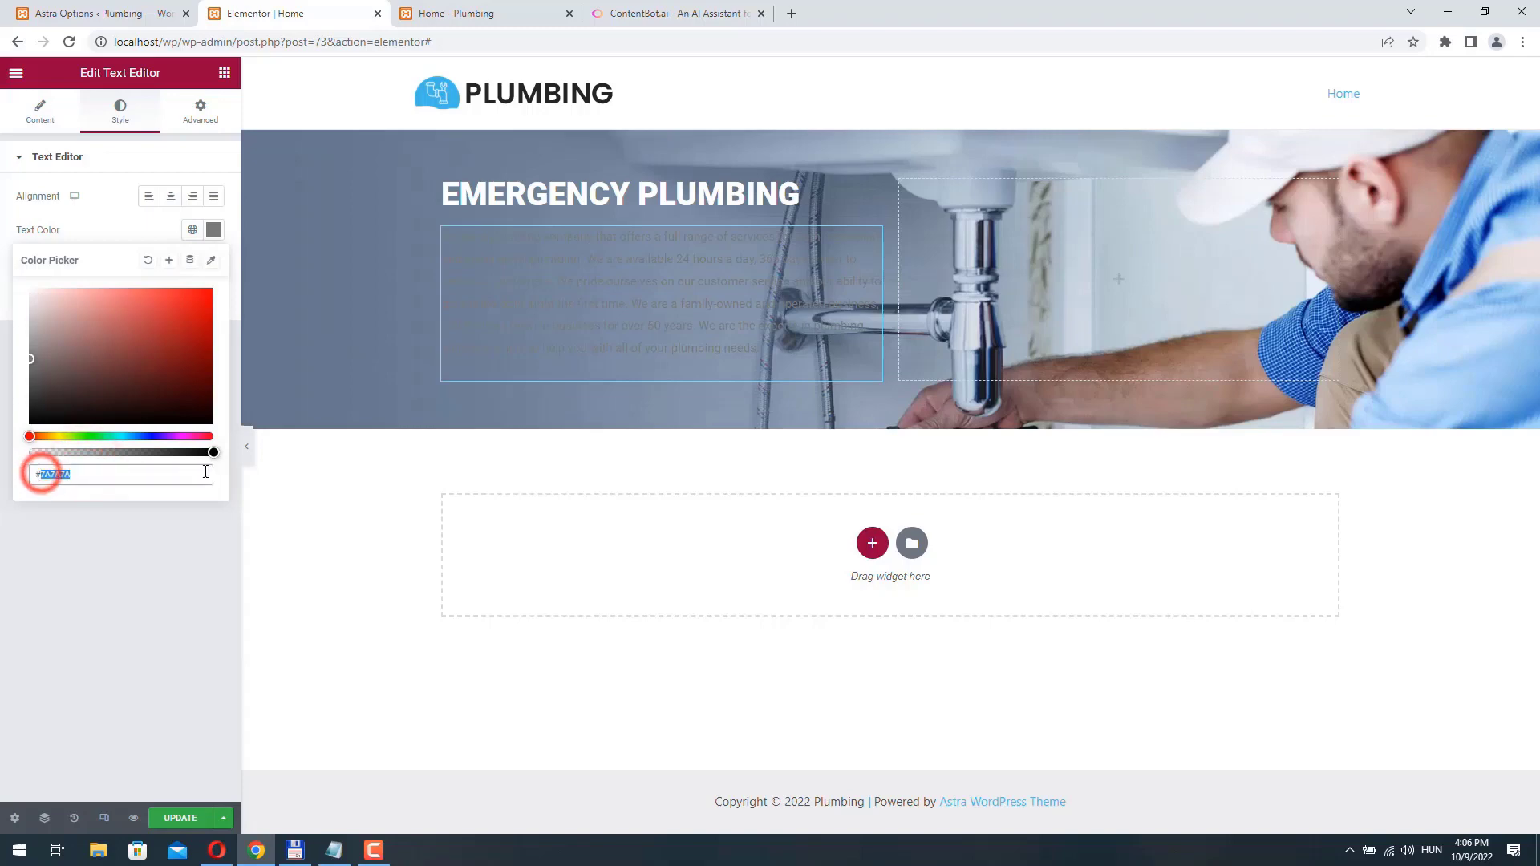
pyautogui.write('#fff')
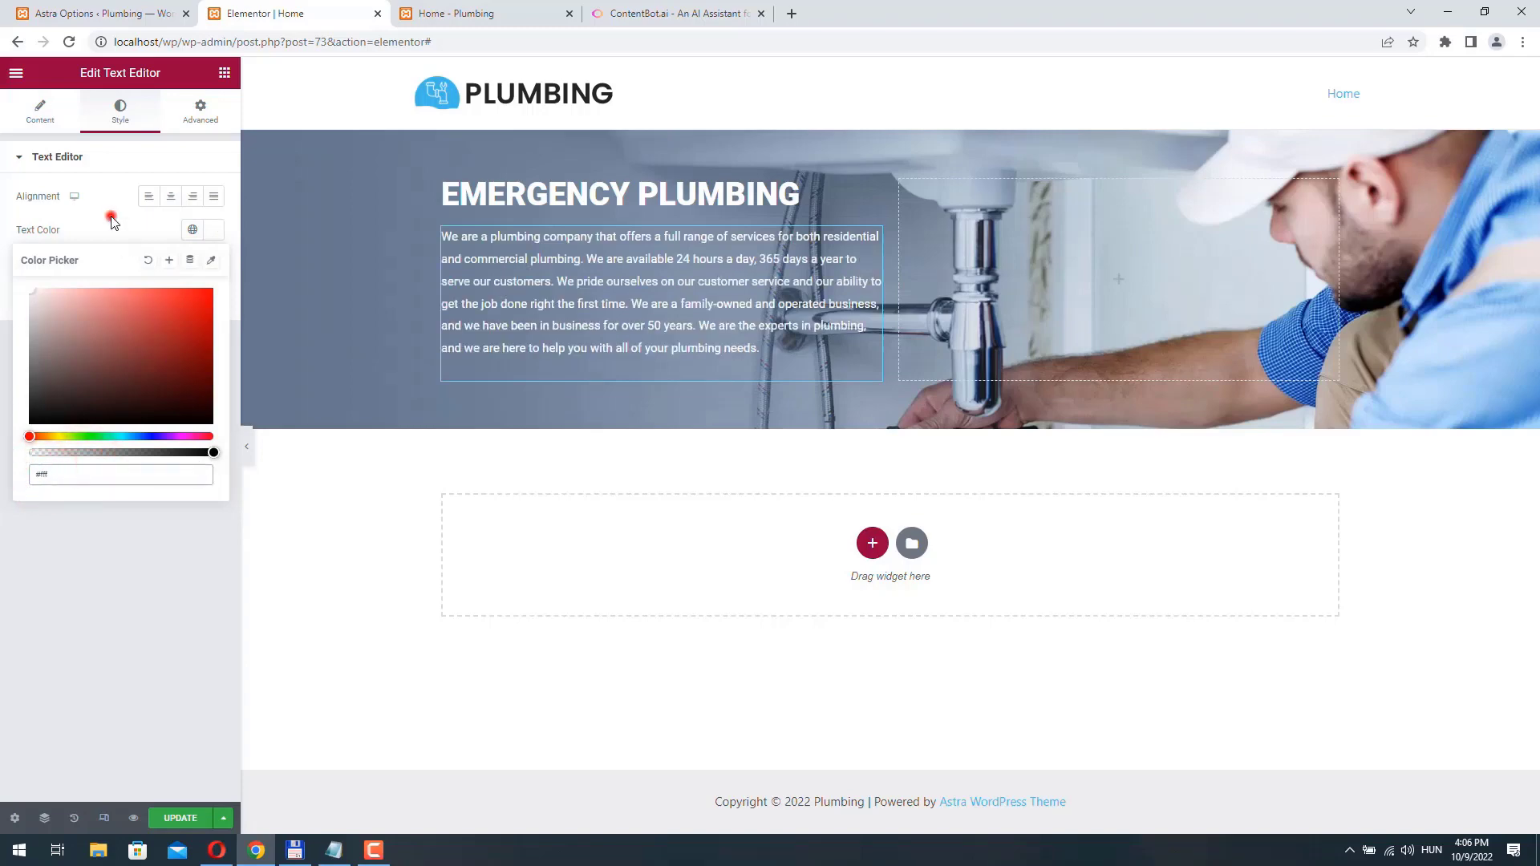
pyautogui.click(112, 221)
pyautogui.click(213, 263)
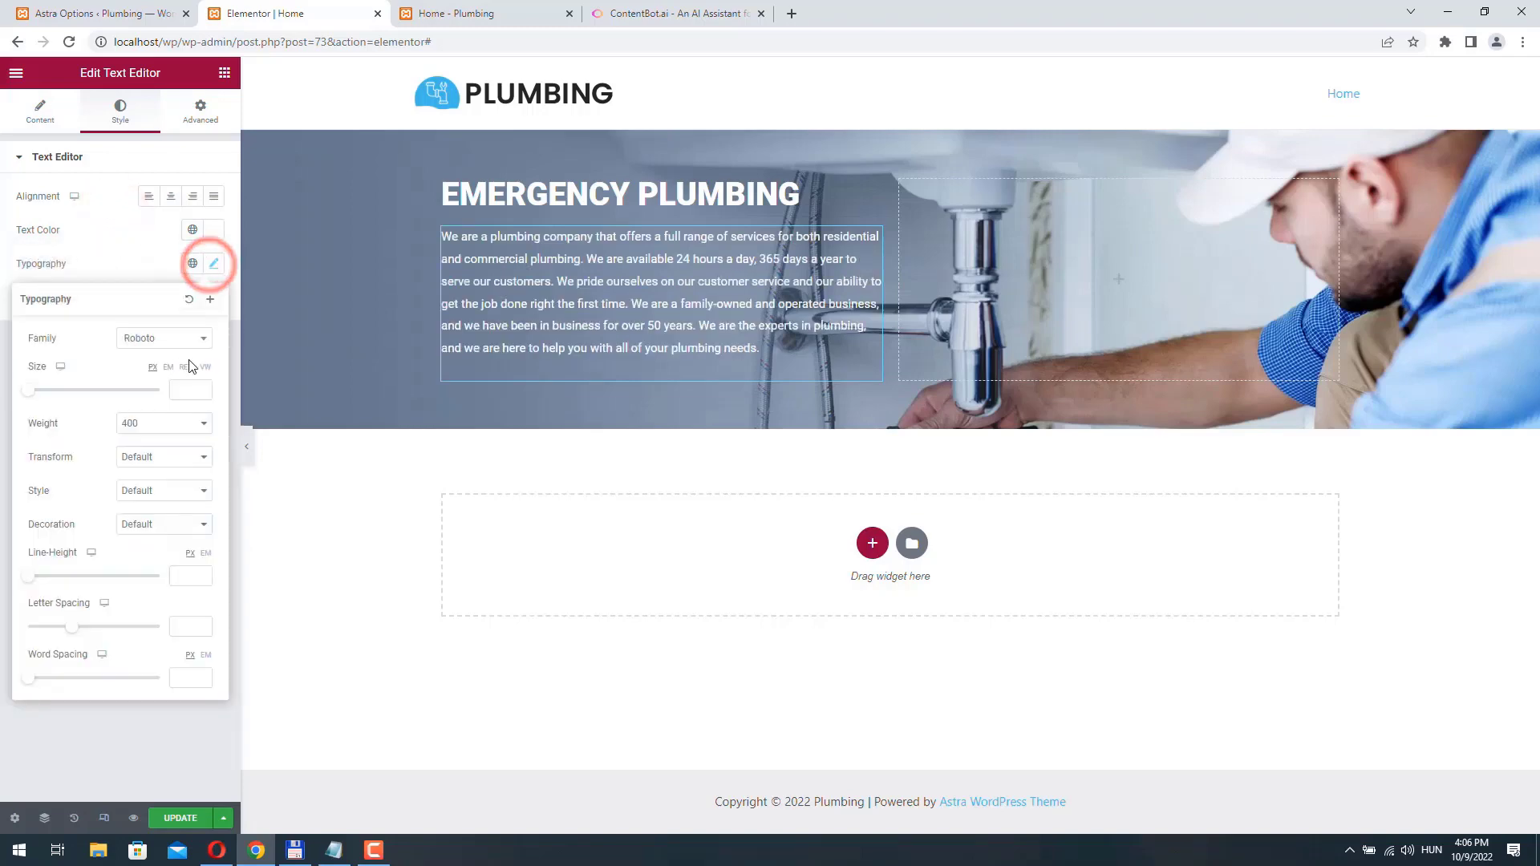
pyautogui.moveTo(36, 398); pyautogui.dragTo(46, 398)
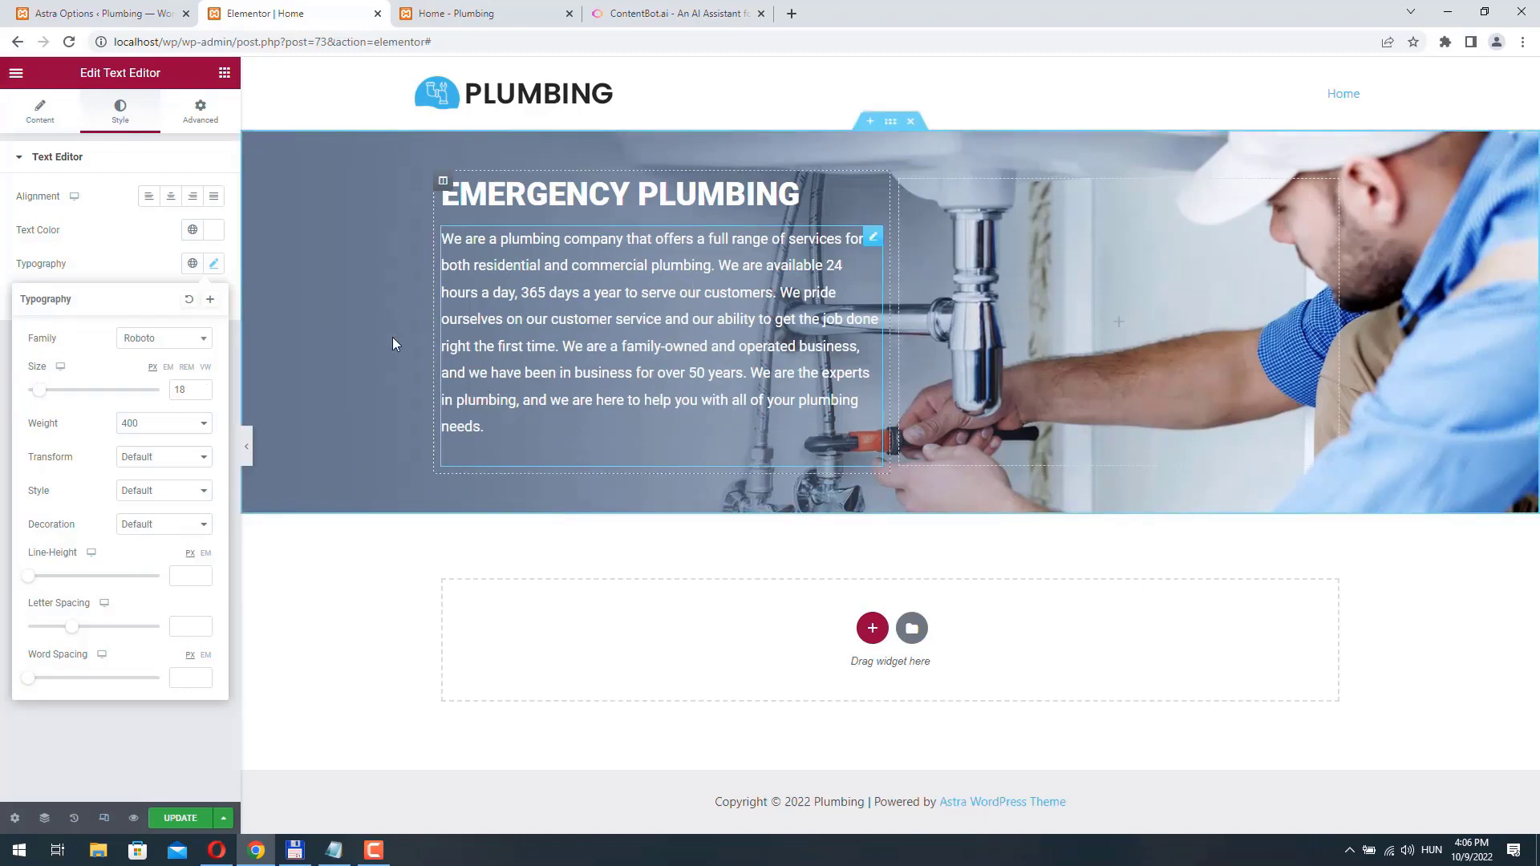
# - Shorten the brand story paragraph by deleting everything after "365 days a year to serve our customers."
pyautogui.click(36, 112)
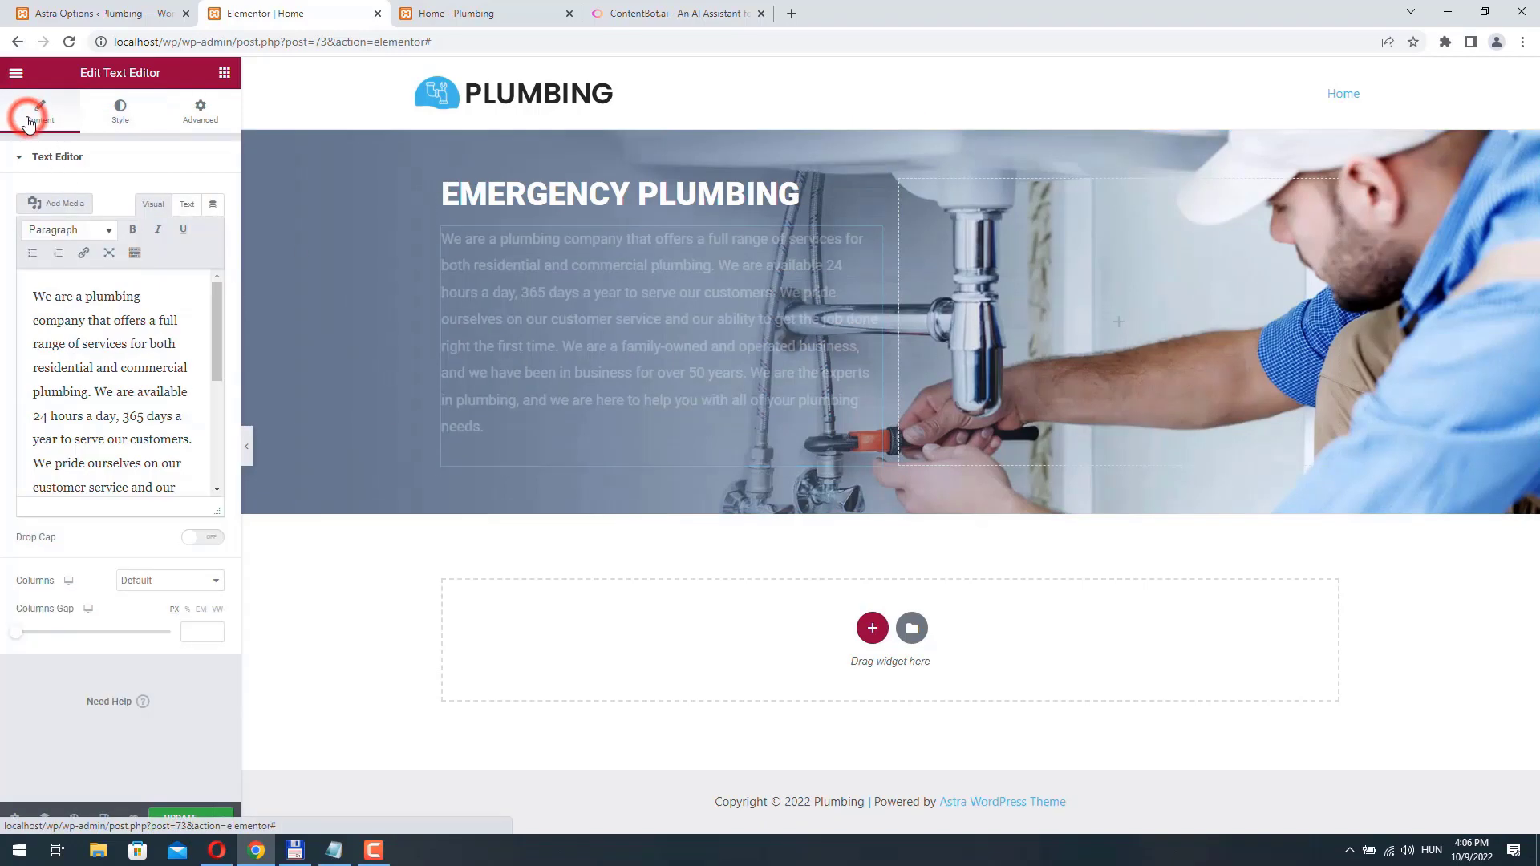
pyautogui.moveTo(214, 508); pyautogui.dragTo(216, 634)
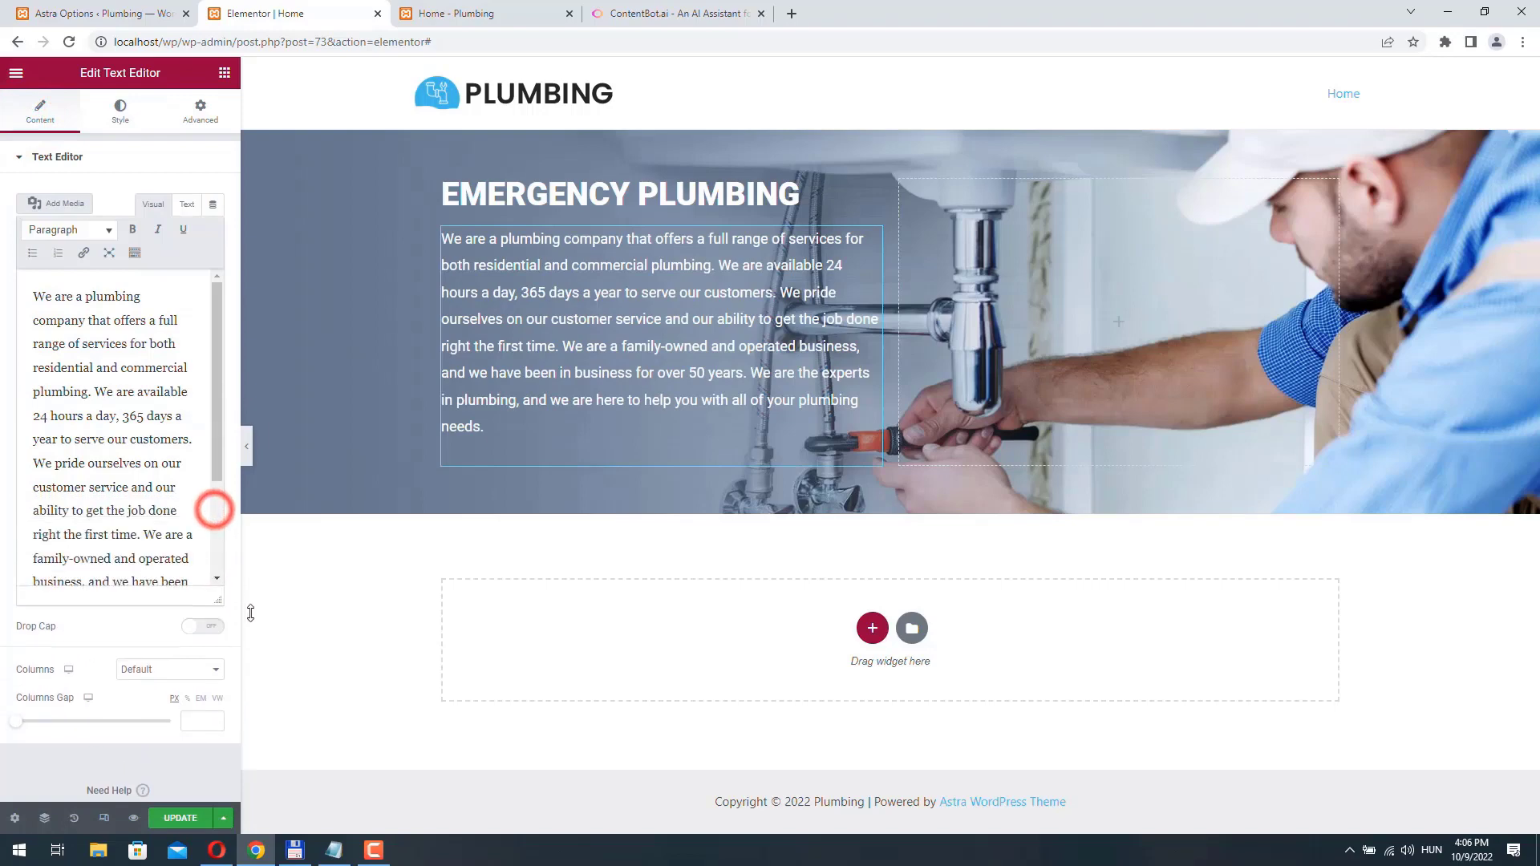
pyautogui.scroll(-3, 139, 537)
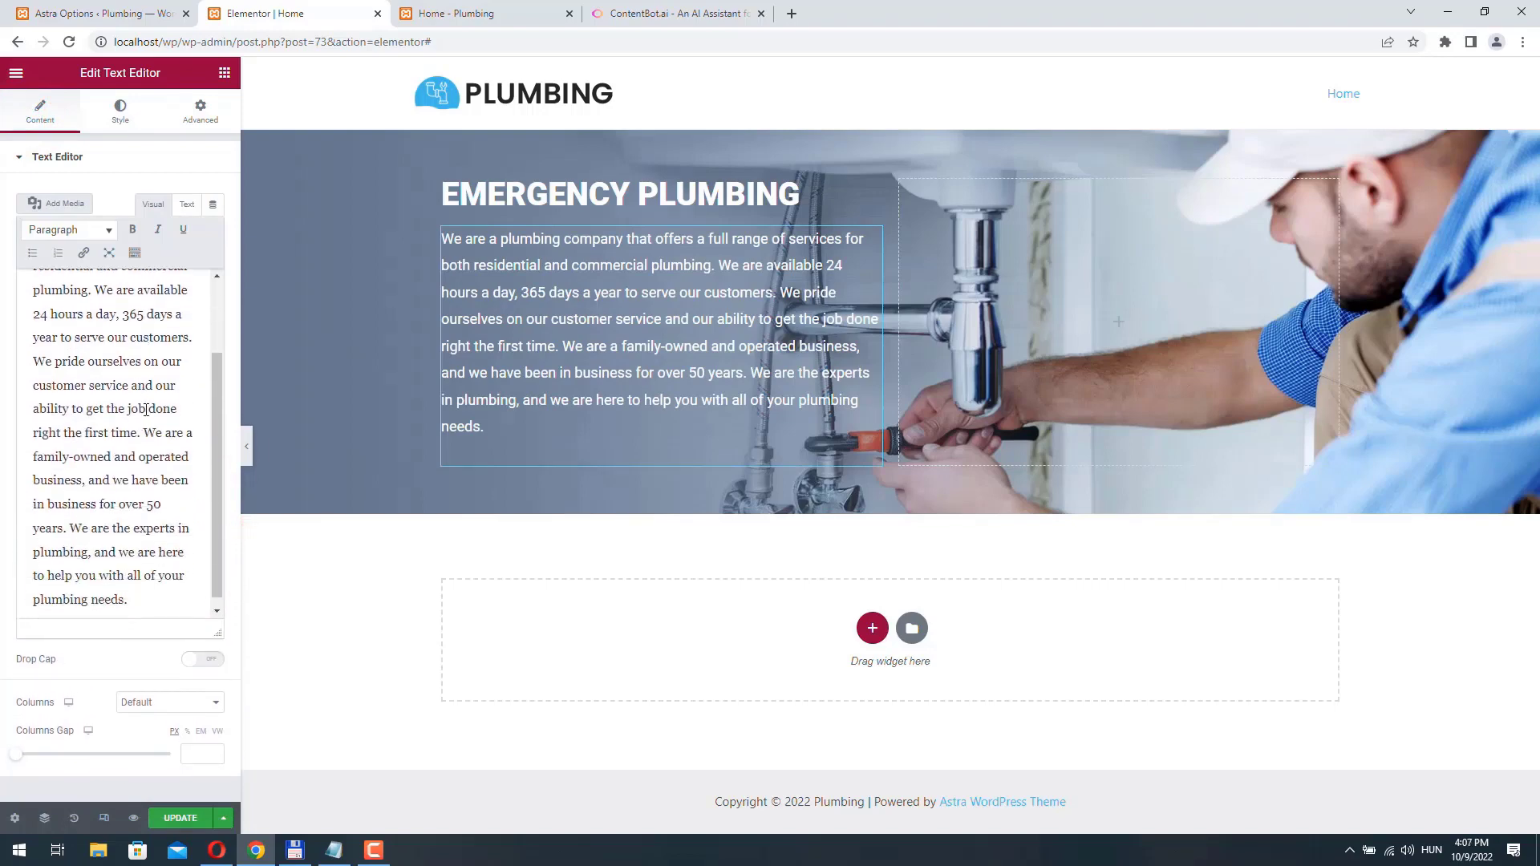
pyautogui.moveTo(138, 605); pyautogui.dragTo(2, 348)
pyautogui.press('BackSpace')
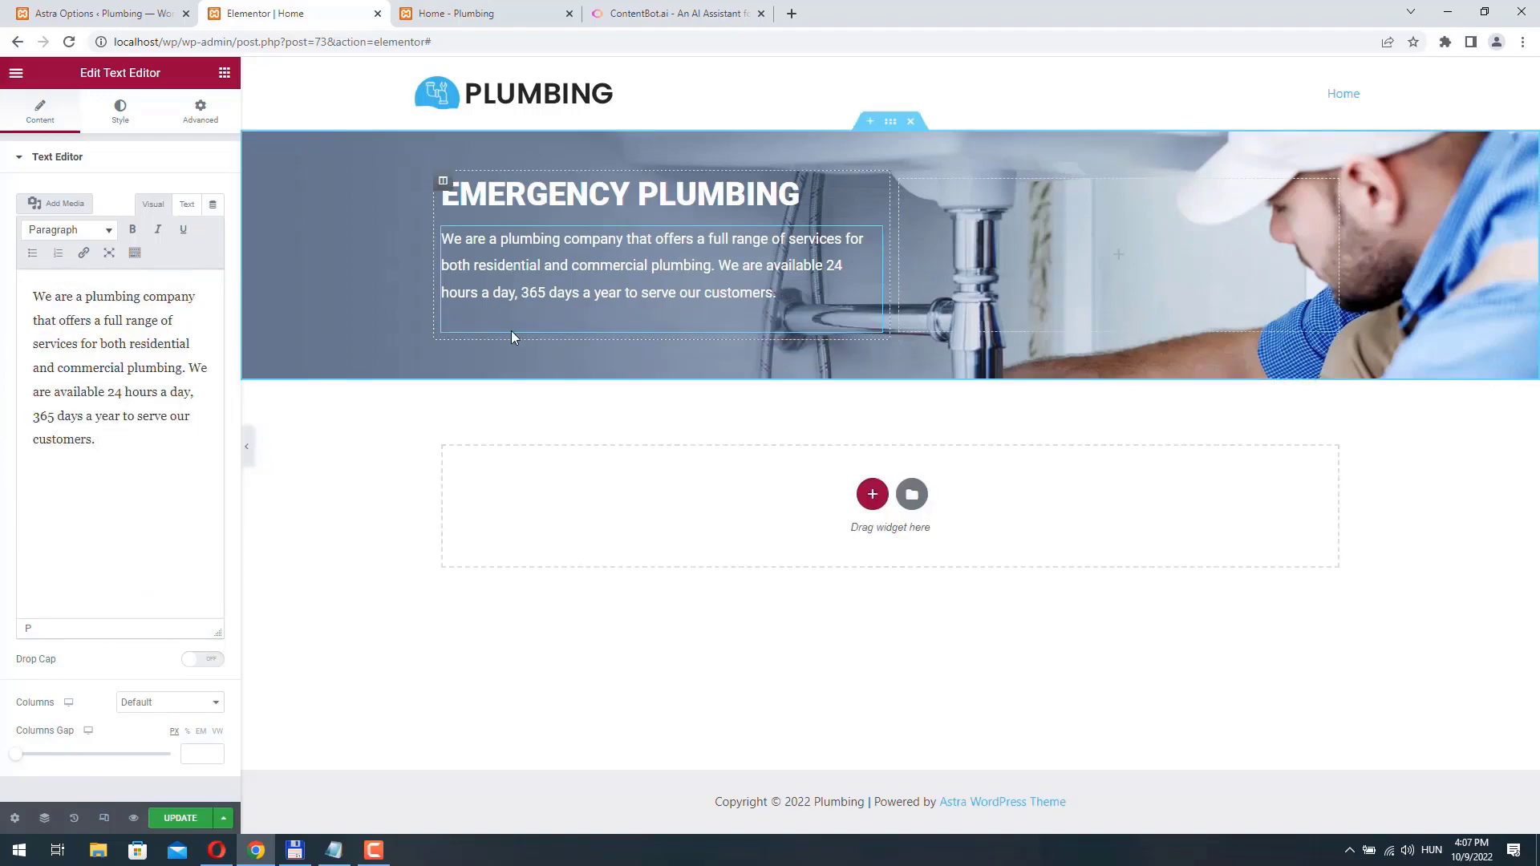
# - Add a Button widget below the paragraph and label it "Request a quote", keeping # as its link
pyautogui.click(225, 72)
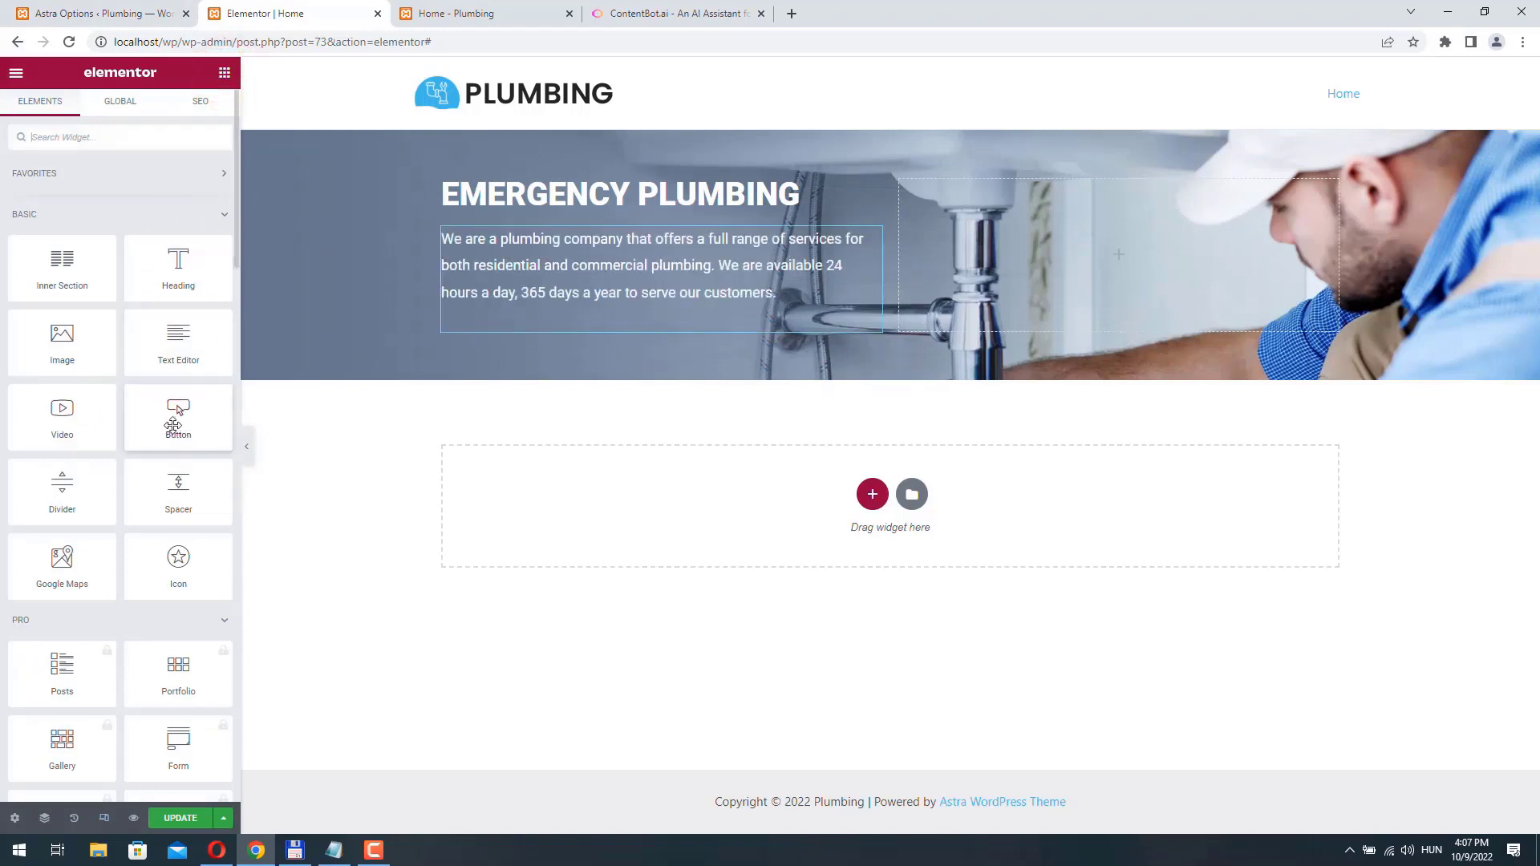
pyautogui.moveTo(173, 425); pyautogui.dragTo(502, 330)
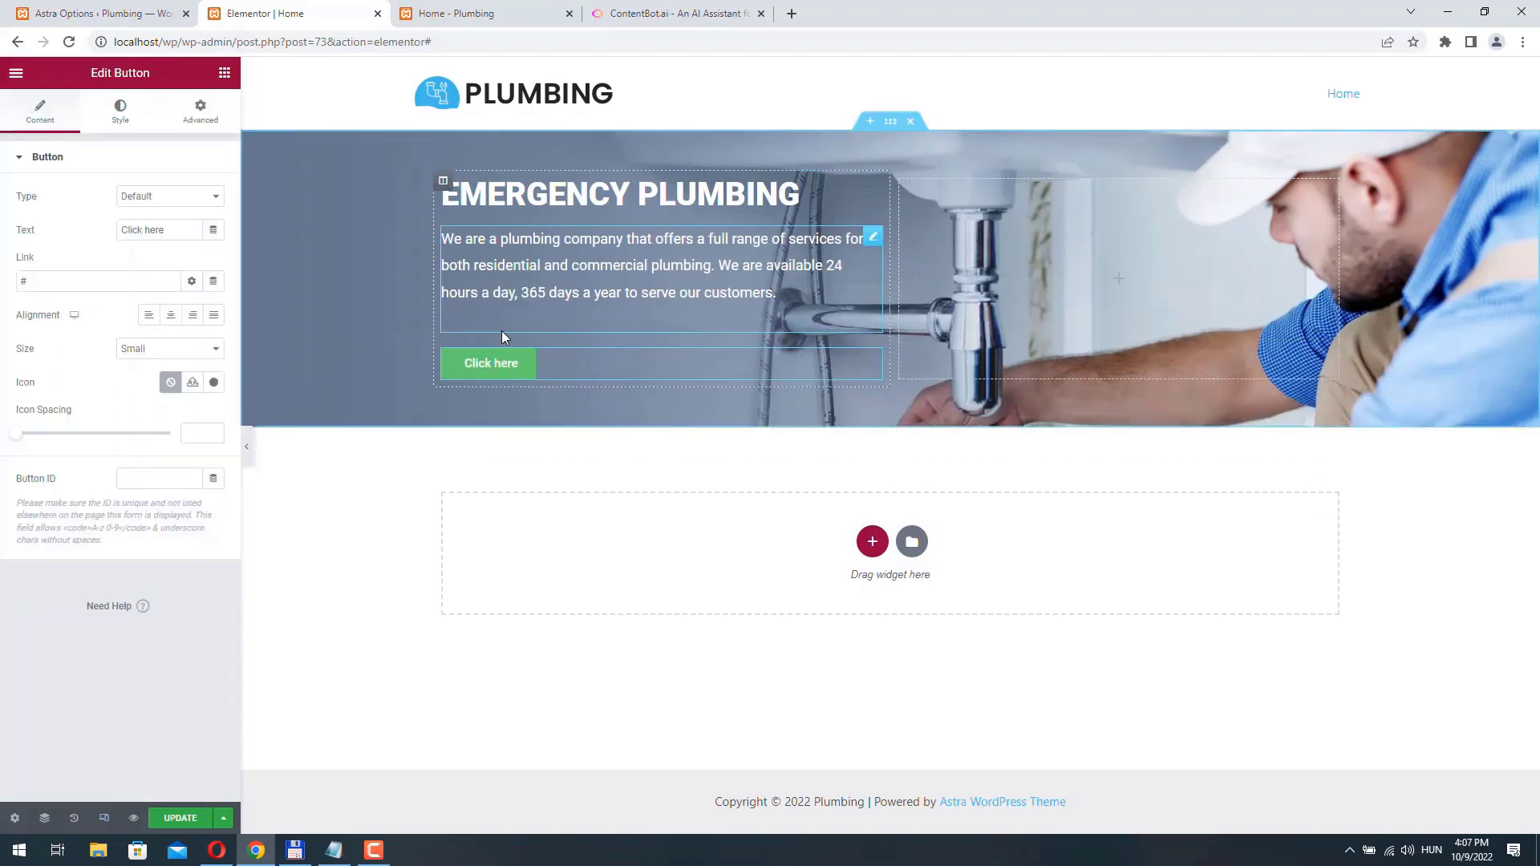
pyautogui.tripleClick(179, 229)
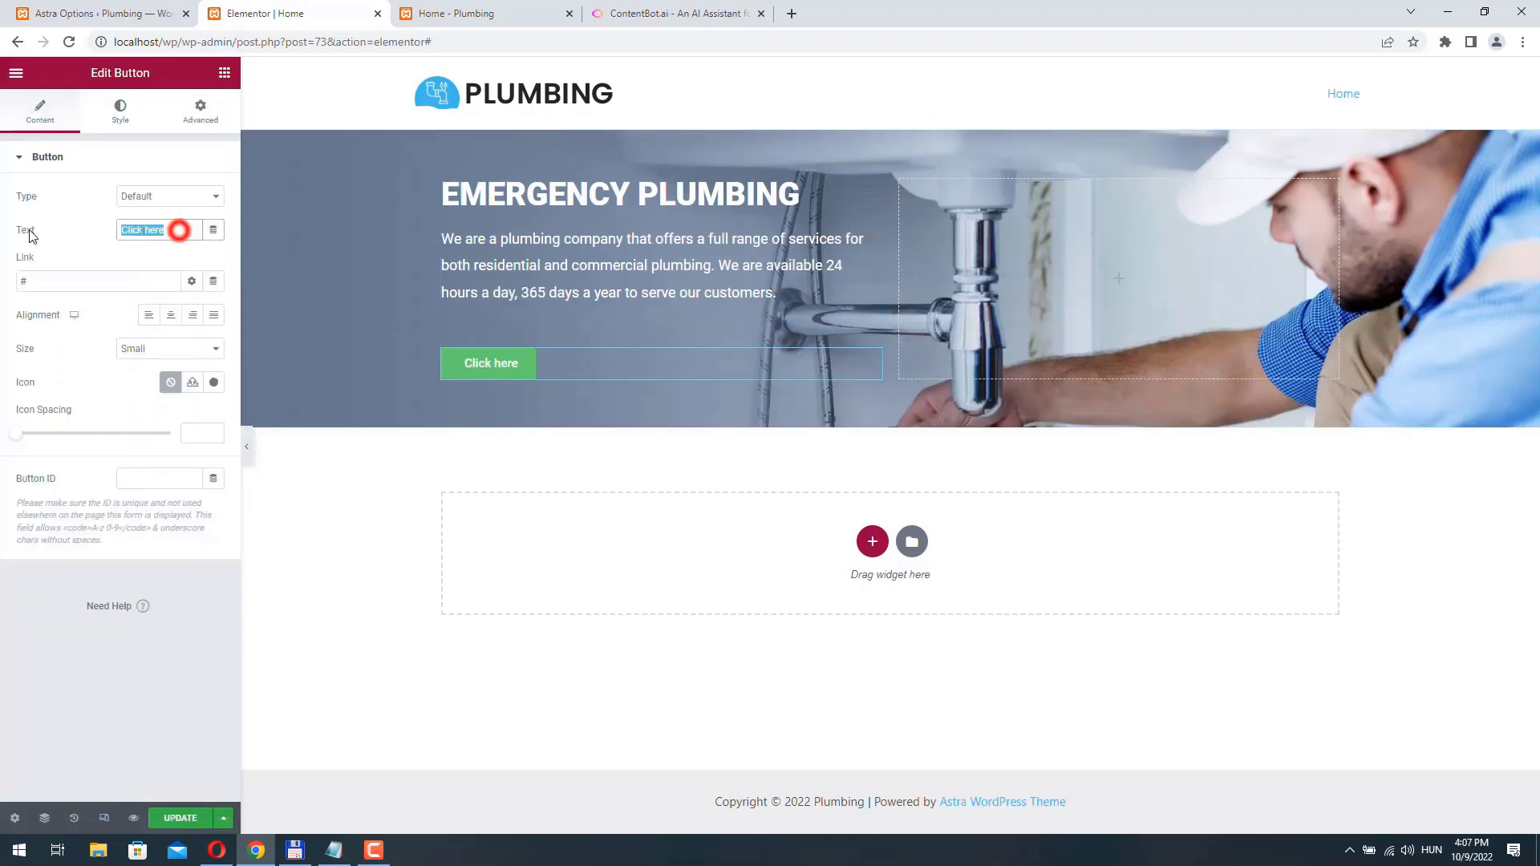
pyautogui.write('Requ')
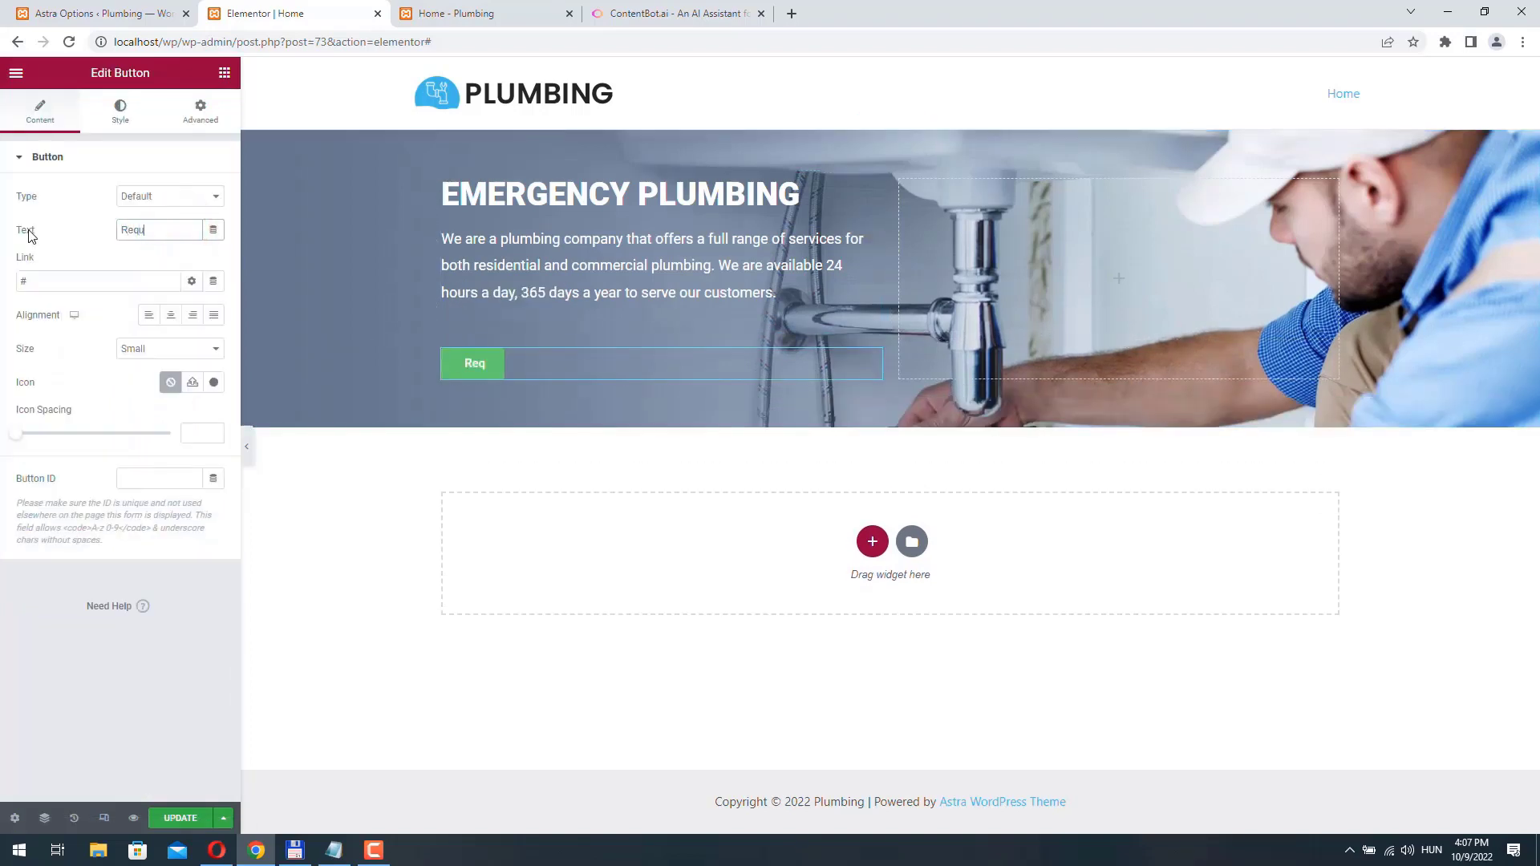
pyautogui.write('est a quoz')
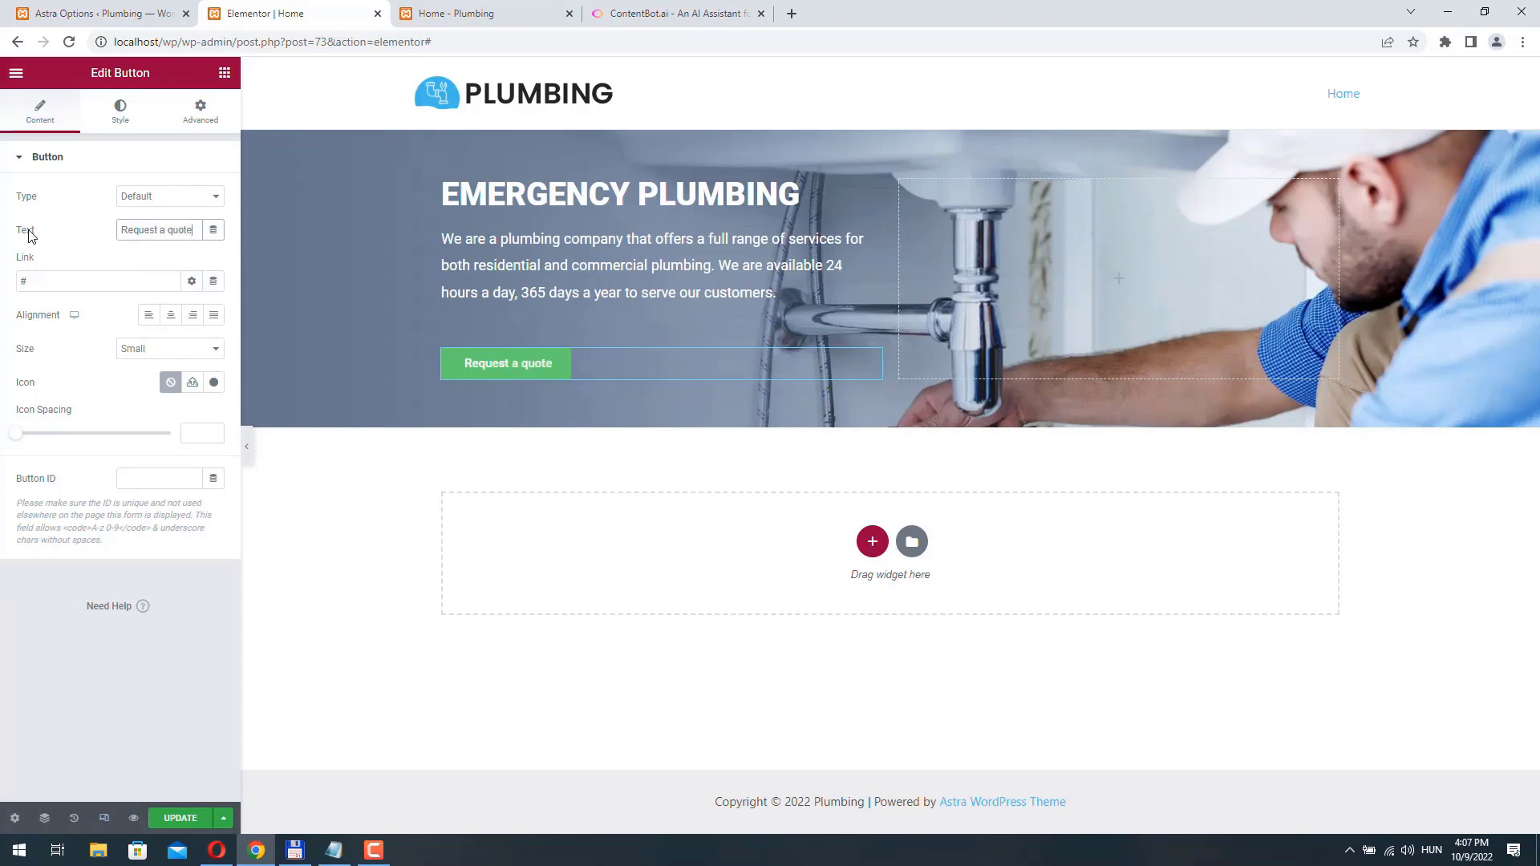
pyautogui.doubleClick(34, 281)
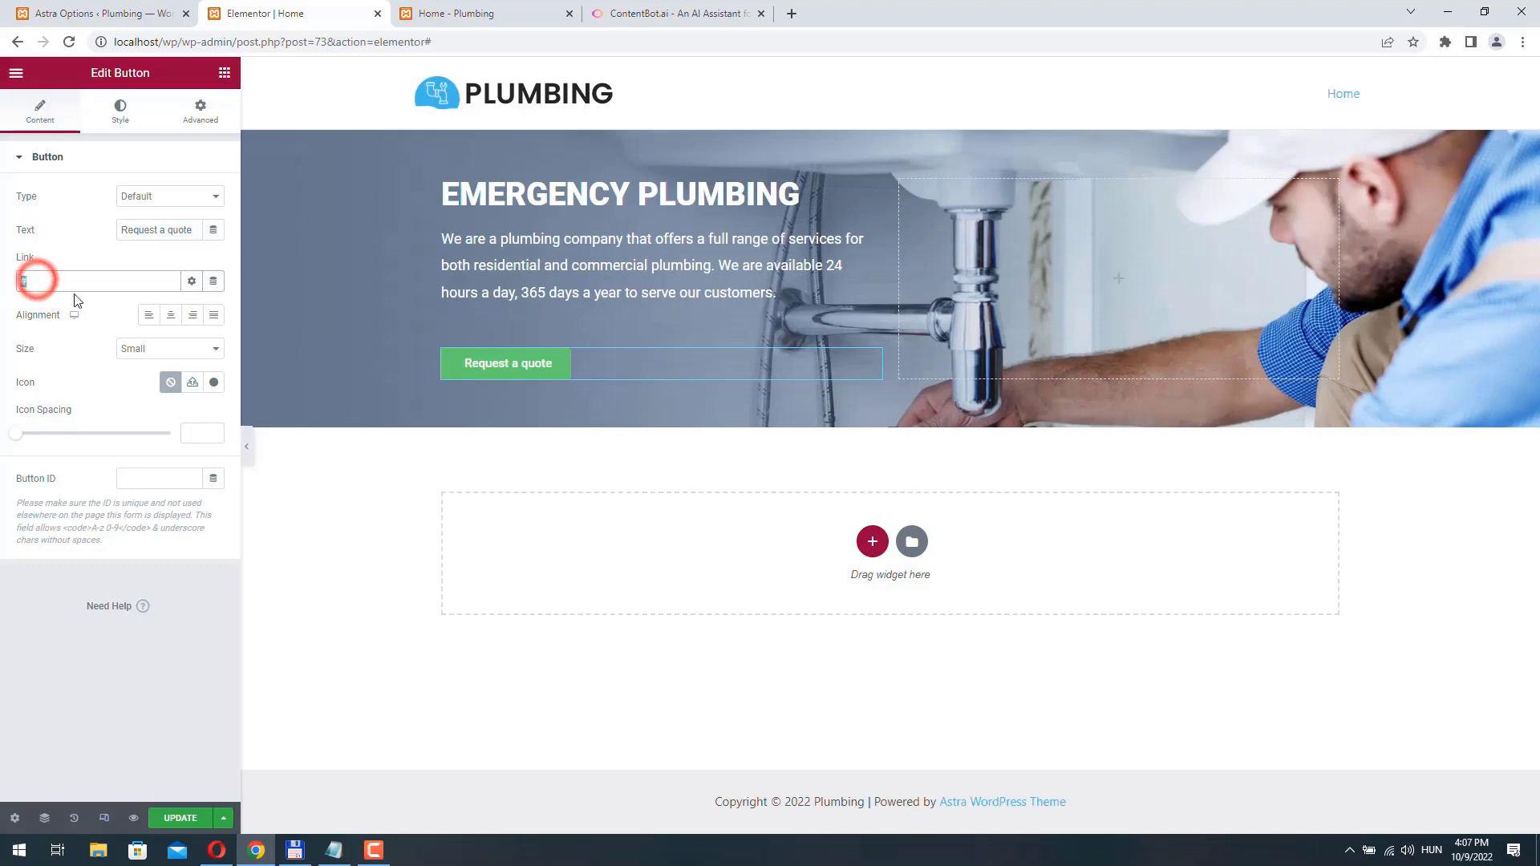
# - Set the quote button's background colour to #42b8e9
pyautogui.click(120, 112)
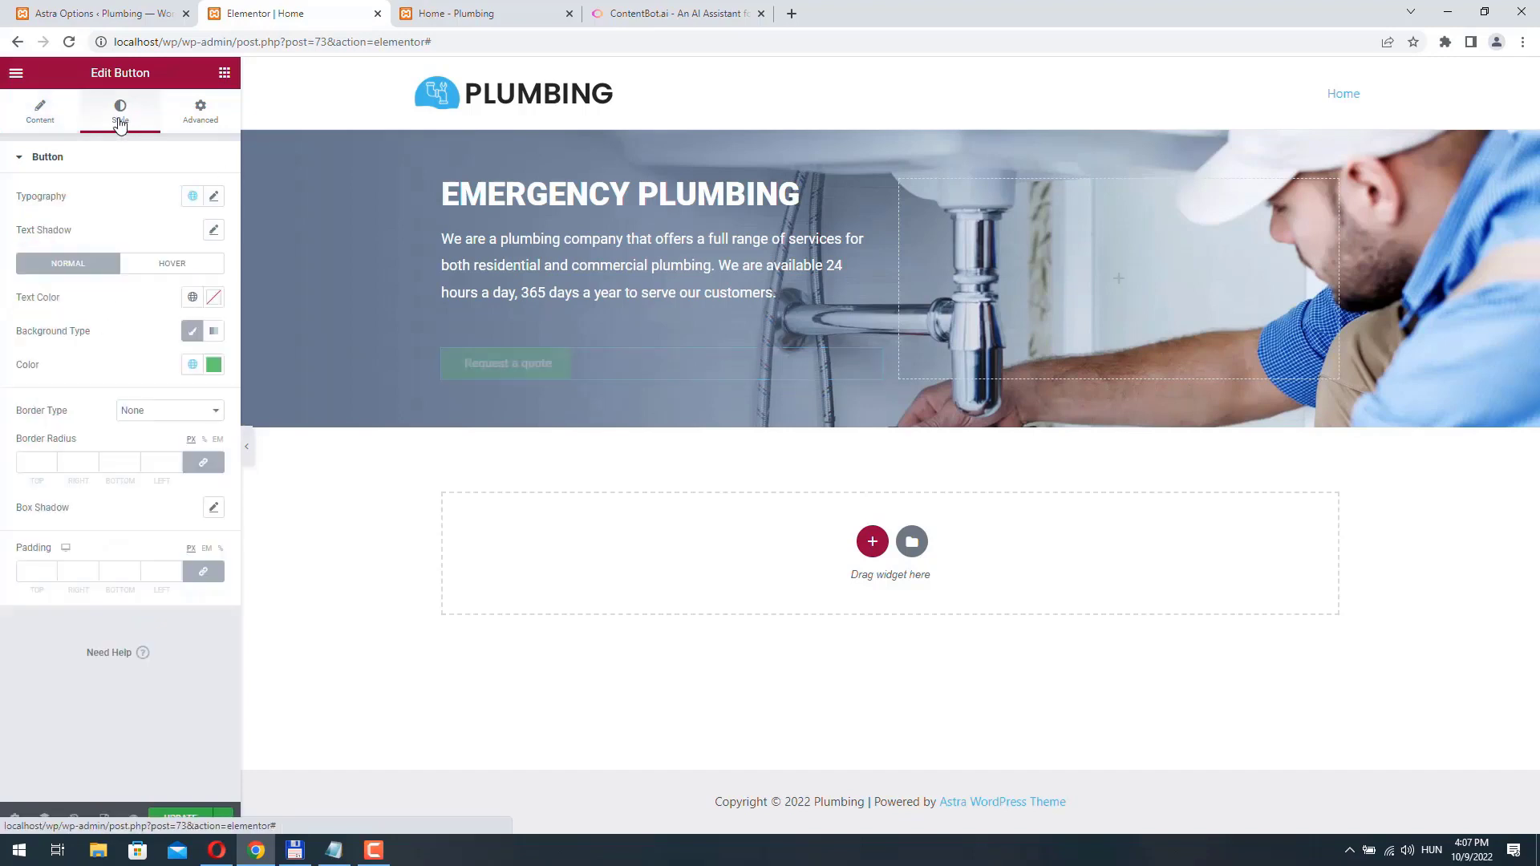
pyautogui.click(212, 367)
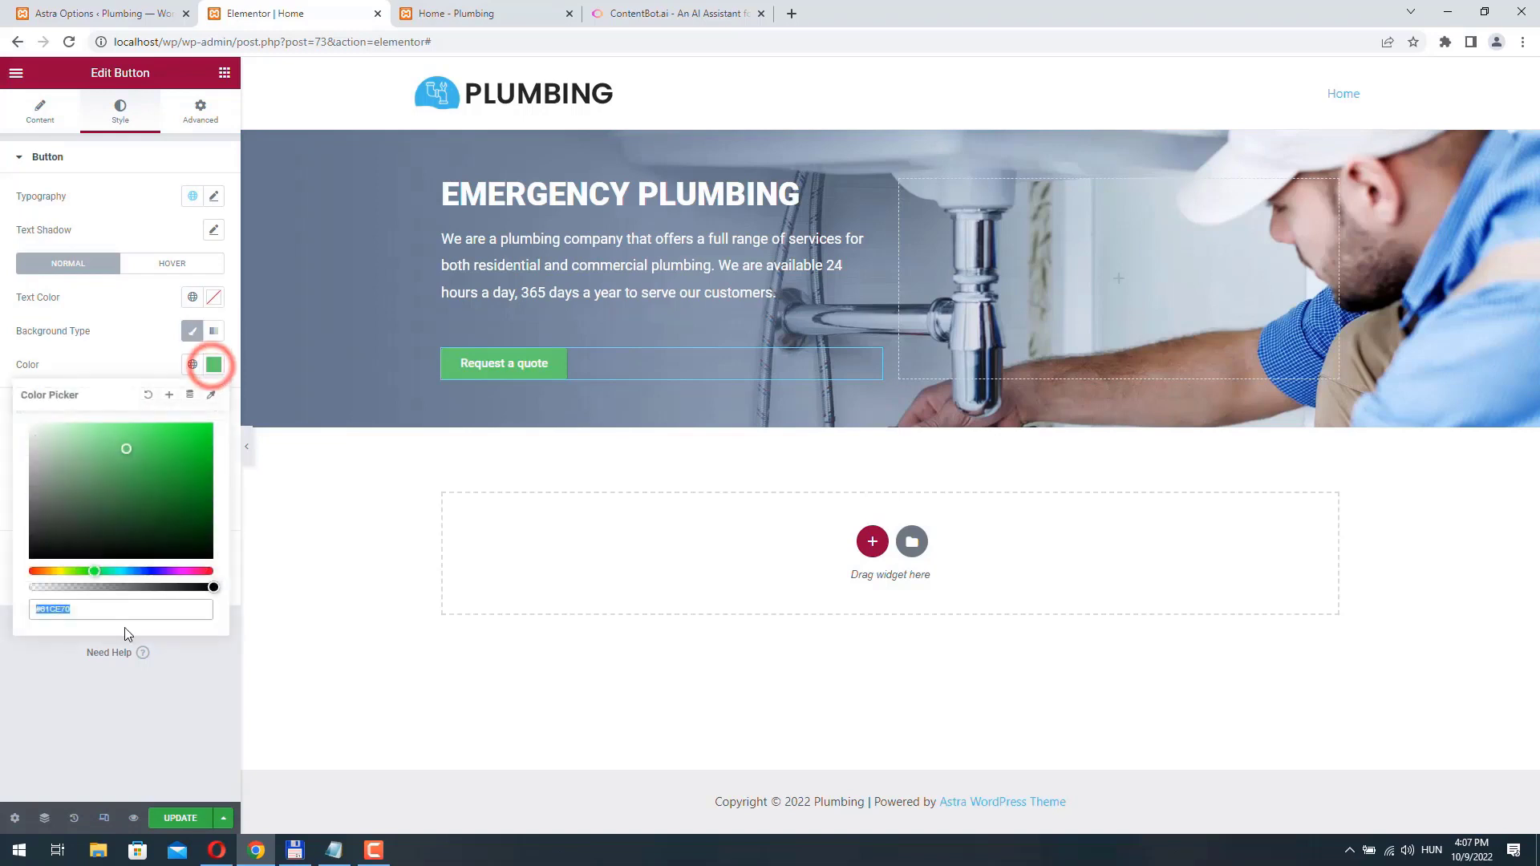
pyautogui.click(86, 616)
pyautogui.click(41, 610)
pyautogui.moveTo(40, 608); pyautogui.dragTo(117, 606)
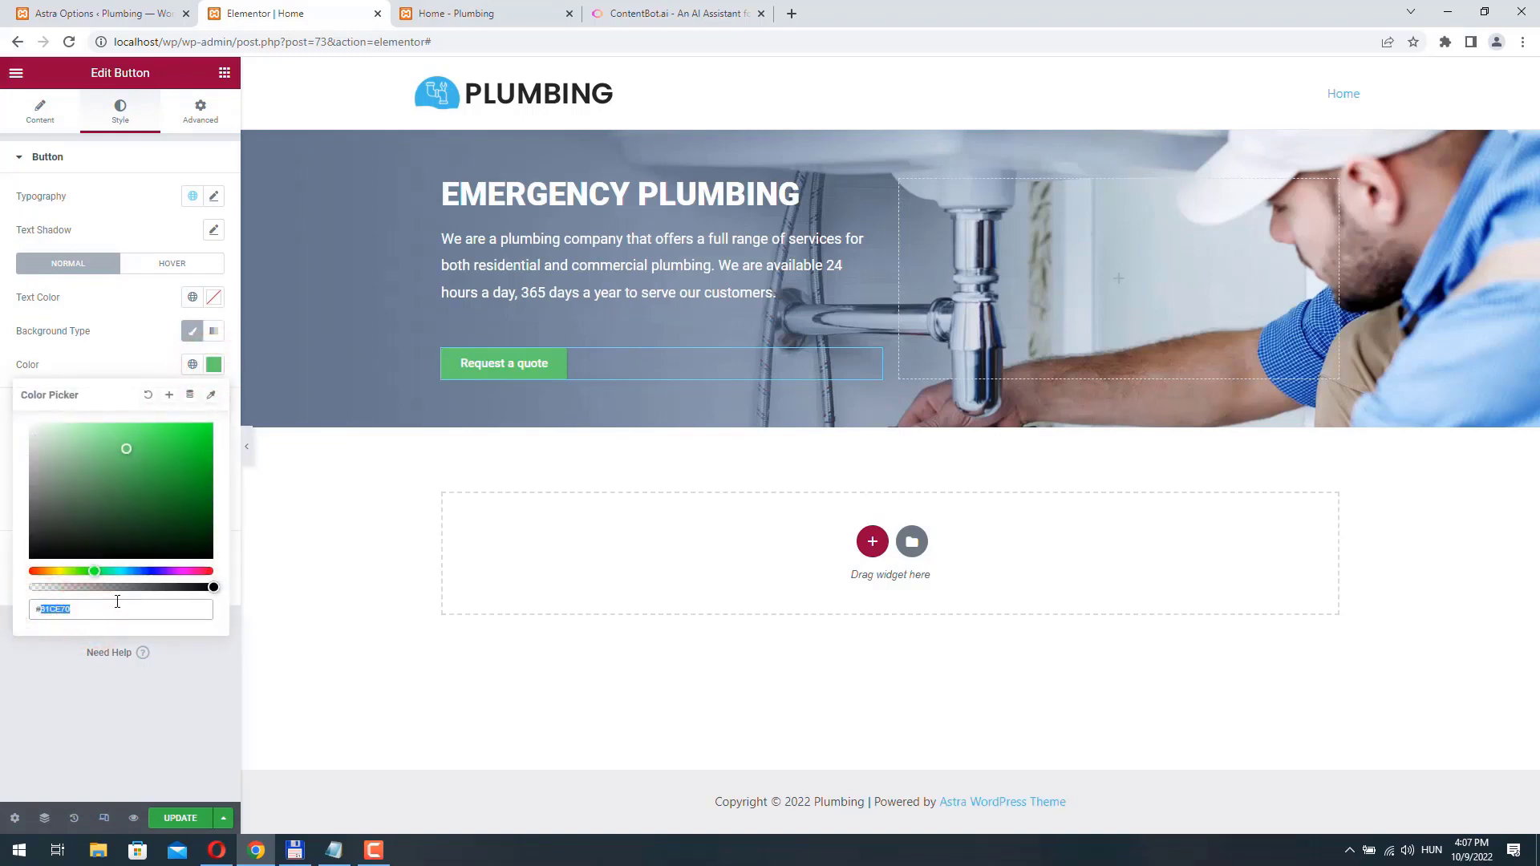
pyautogui.write('42b8e9')
pyautogui.click(78, 375)
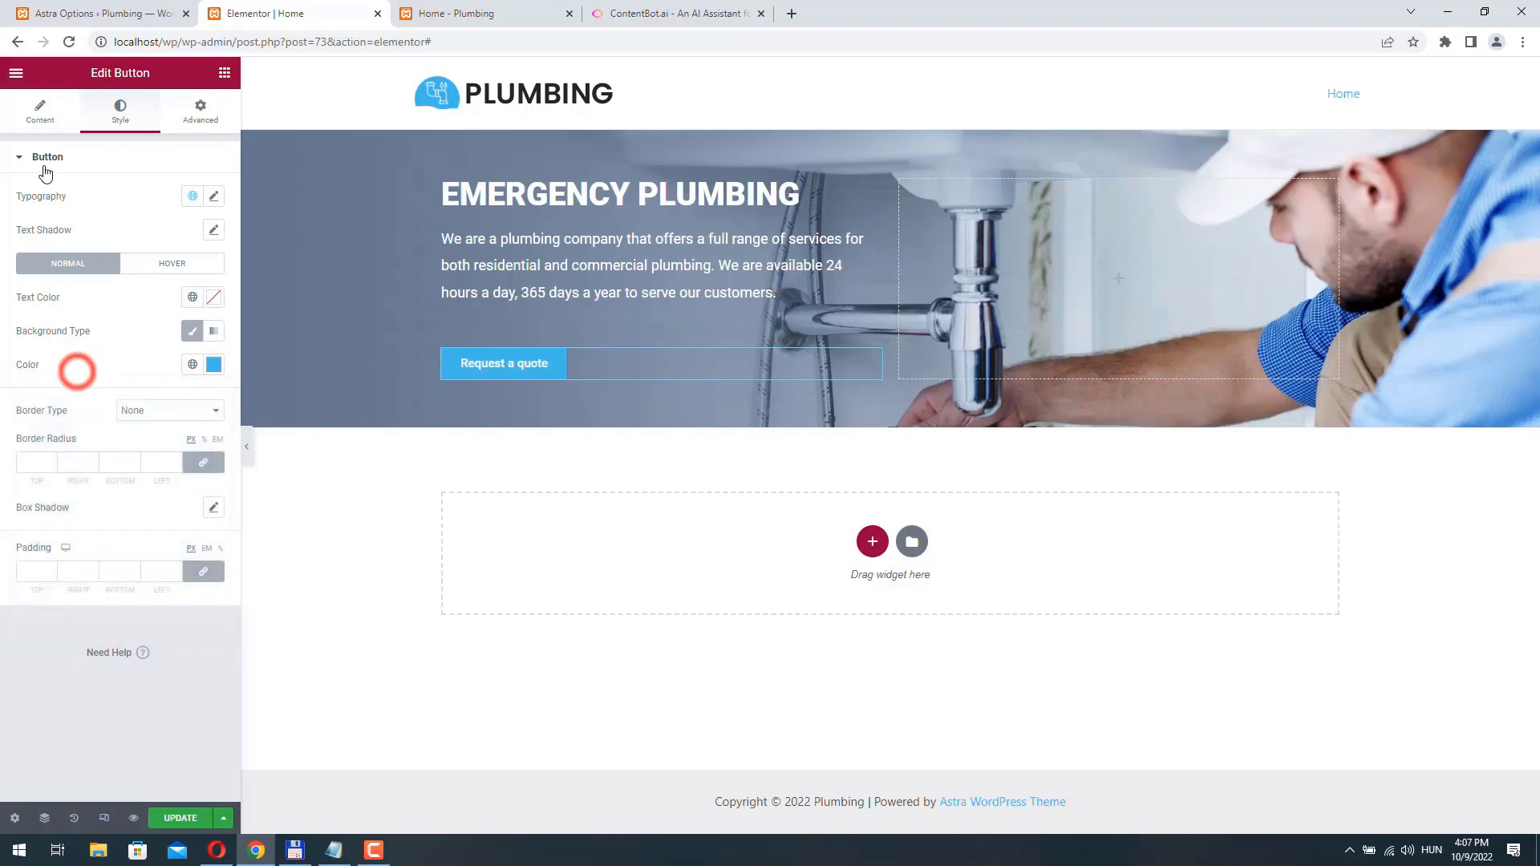
# - Set the quote button's typography transform to Uppercase
pyautogui.click(213, 196)
pyautogui.click(158, 391)
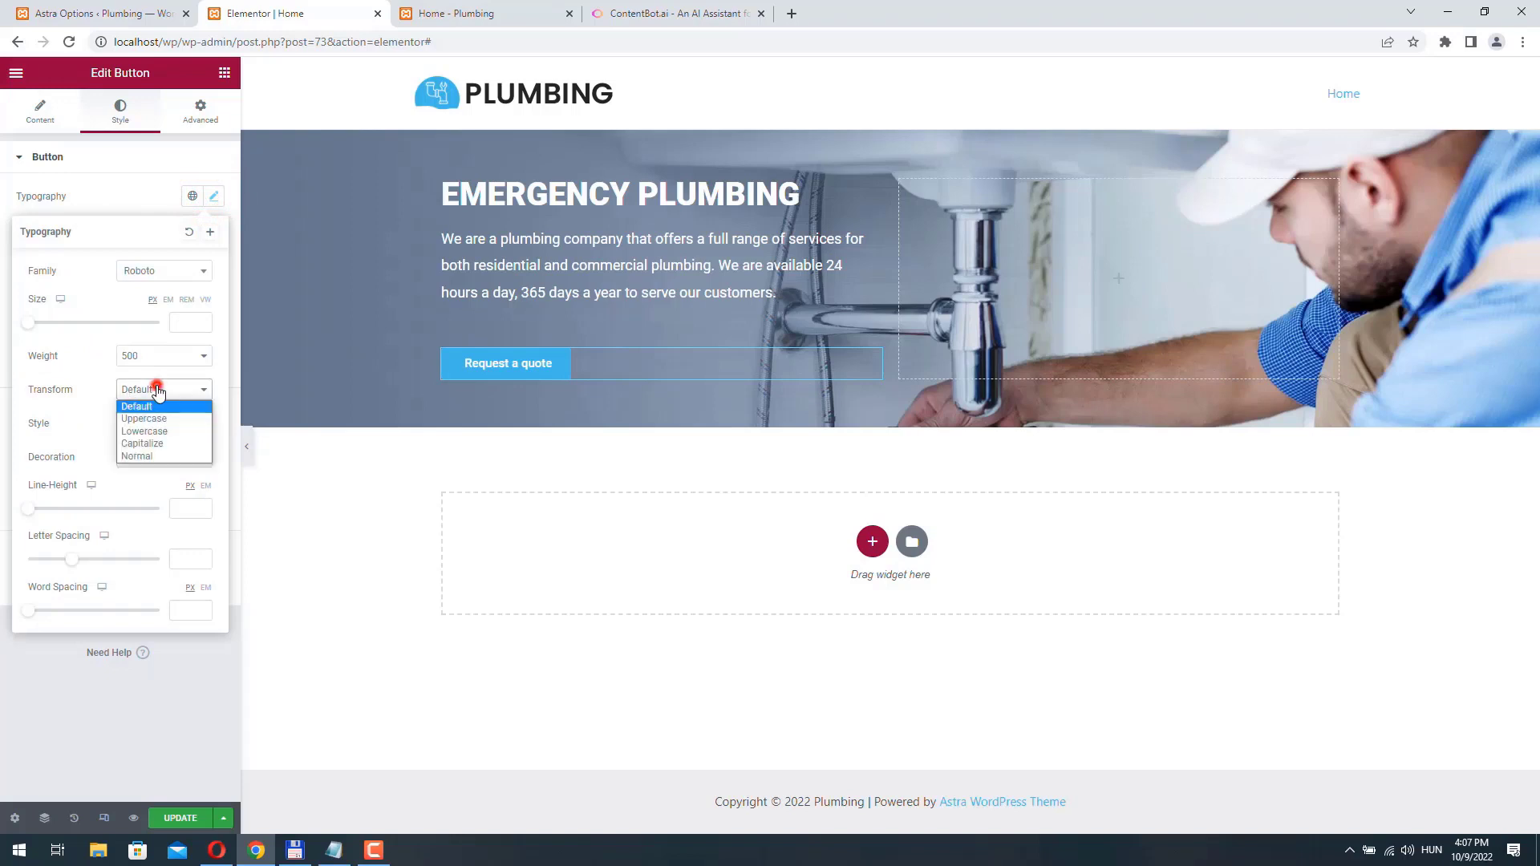
pyautogui.click(152, 418)
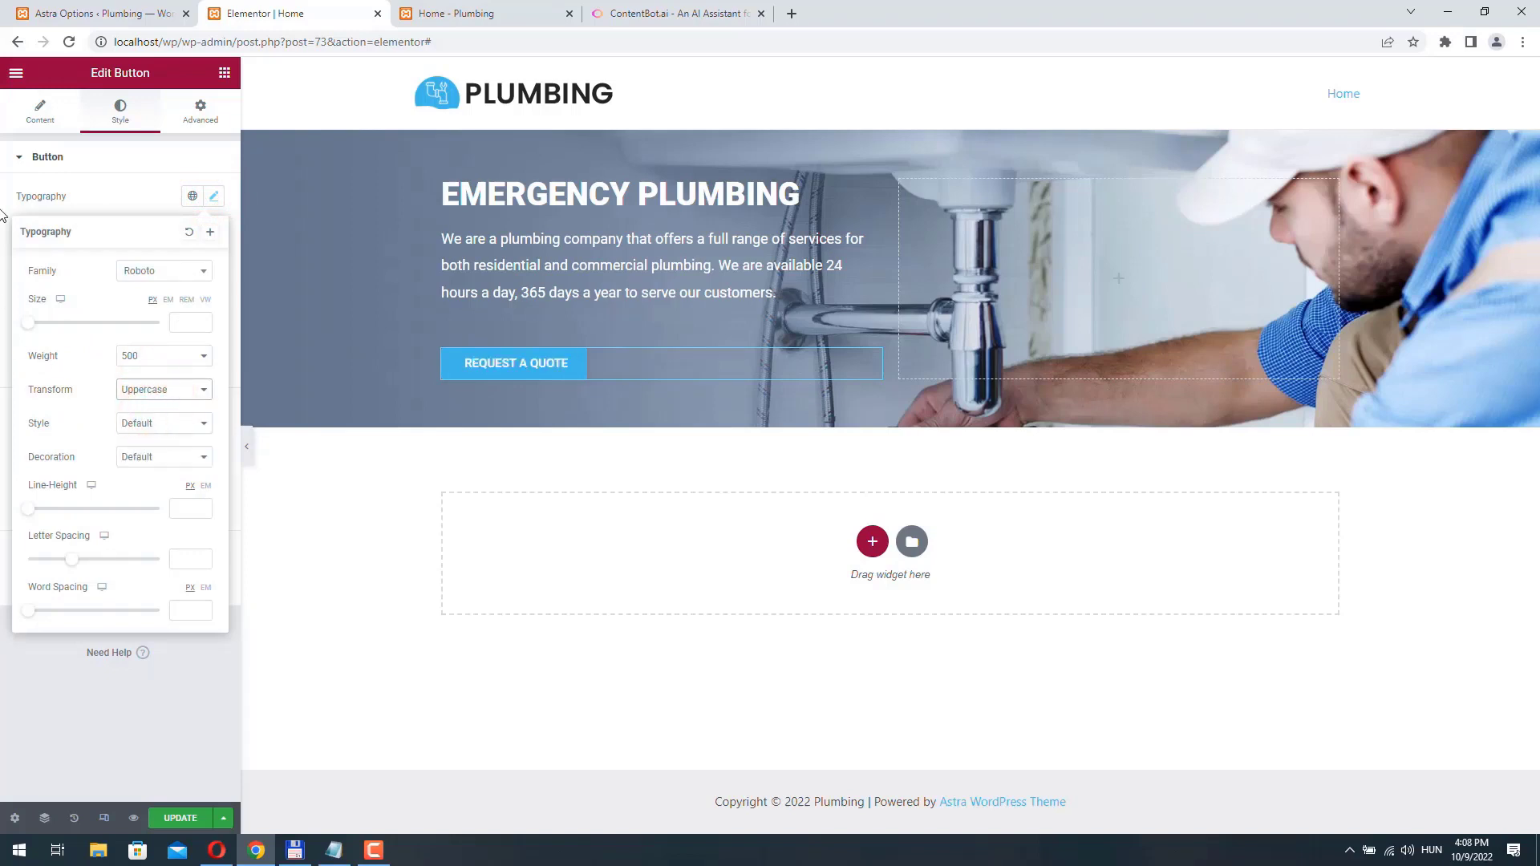
pyautogui.click(7, 185)
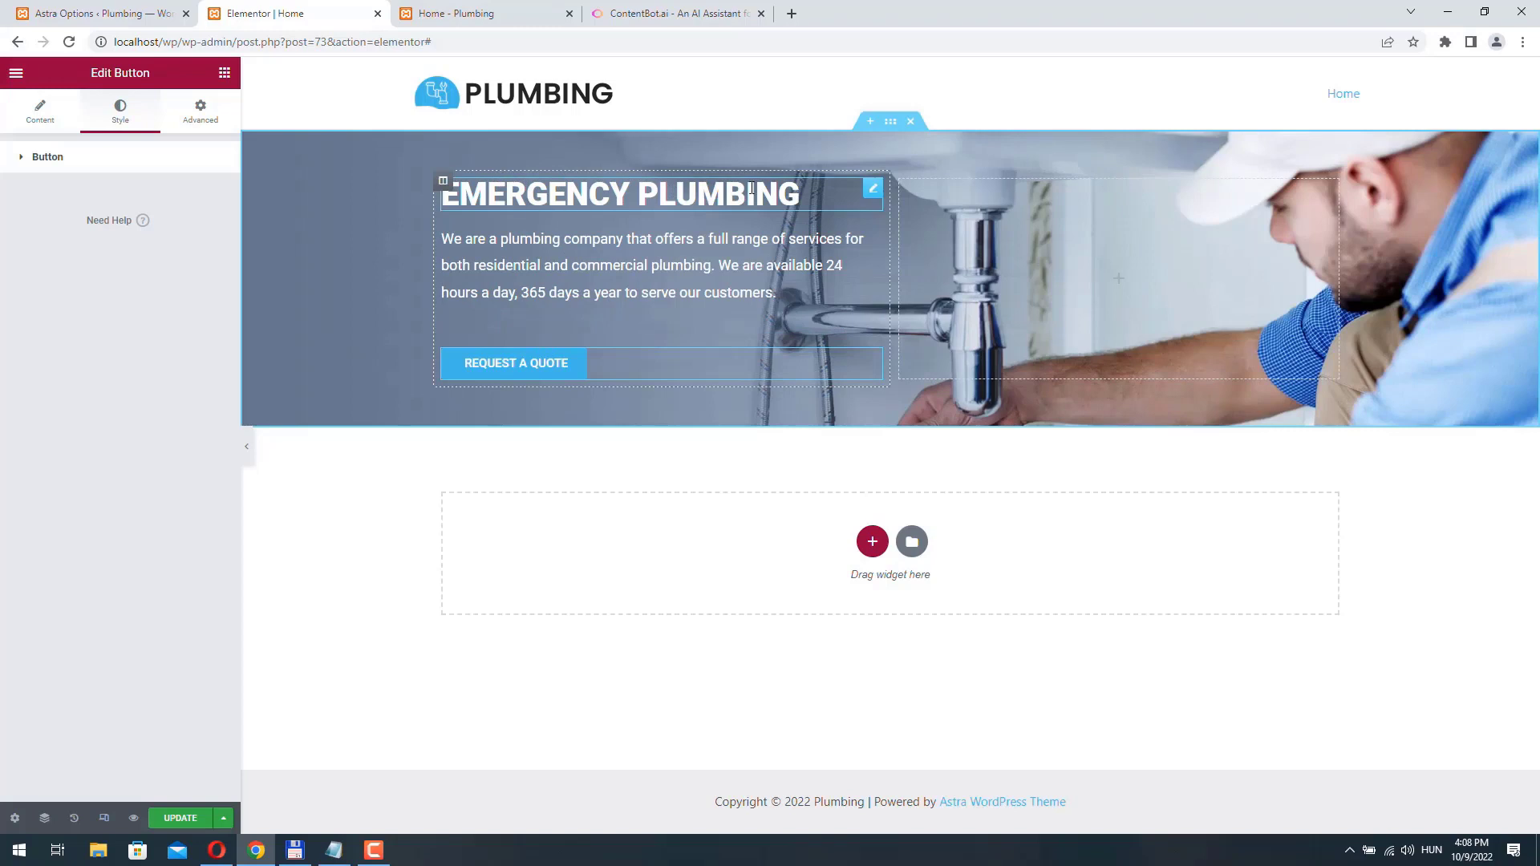
# - Try Fade In and Fade In Down as entrance animations for the column holding the heading, paragraph and button, and settle on Fade In Left
pyautogui.click(444, 184)
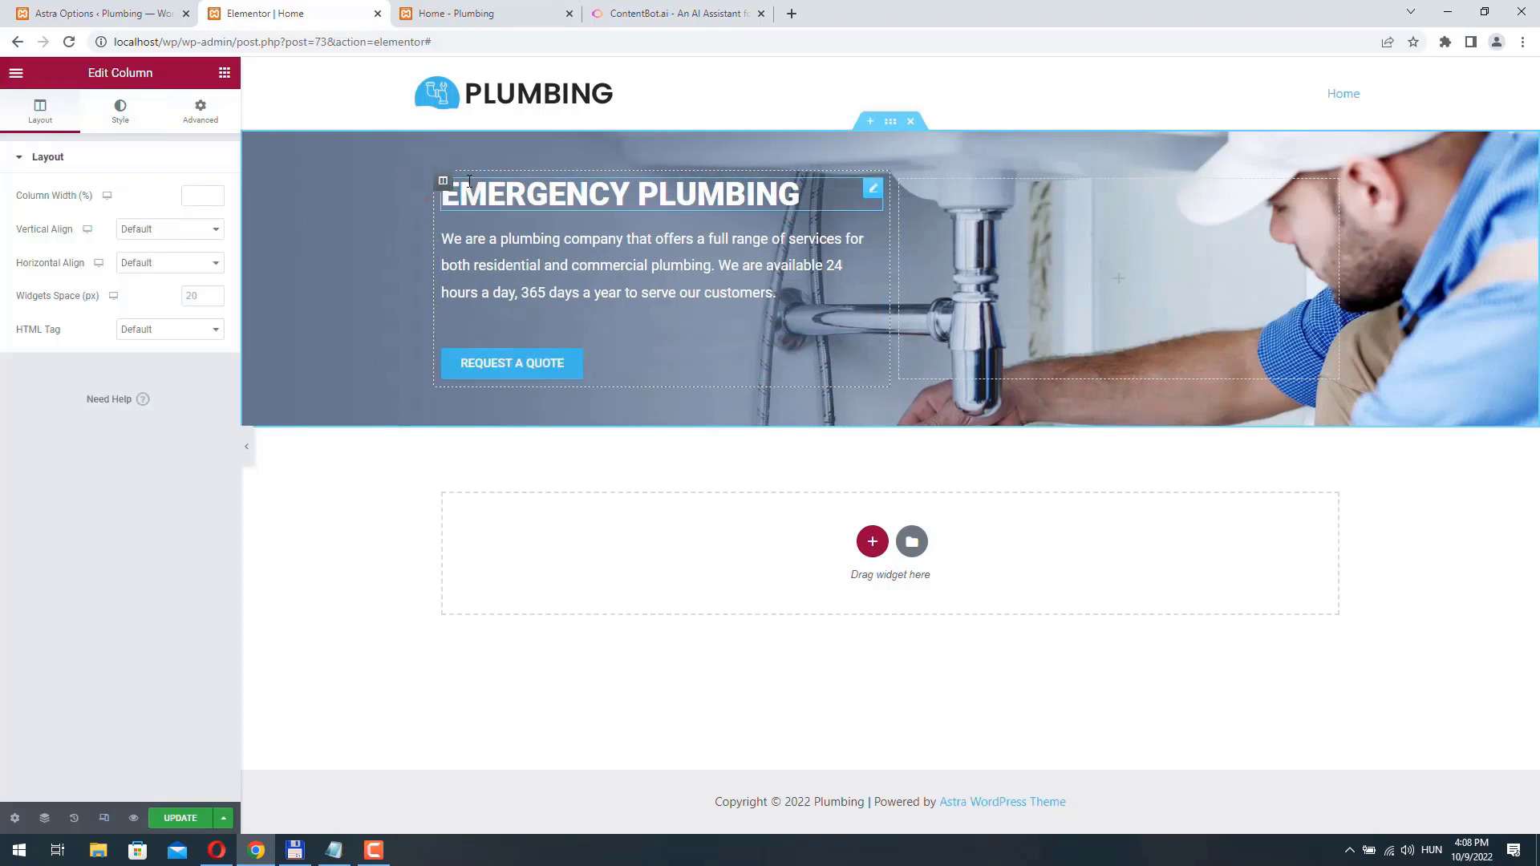
pyautogui.click(442, 181)
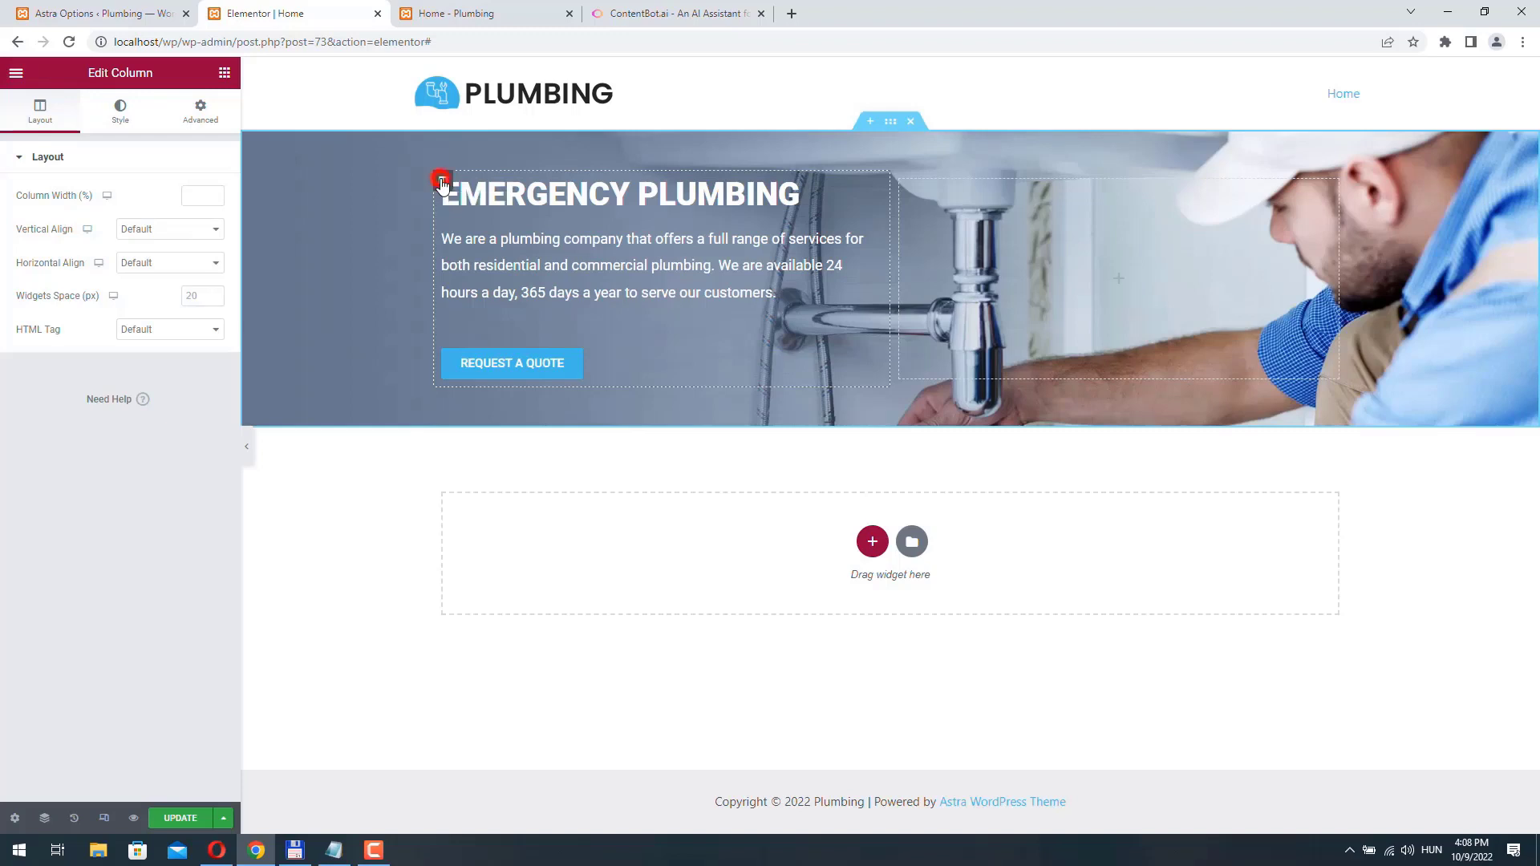
pyautogui.click(206, 118)
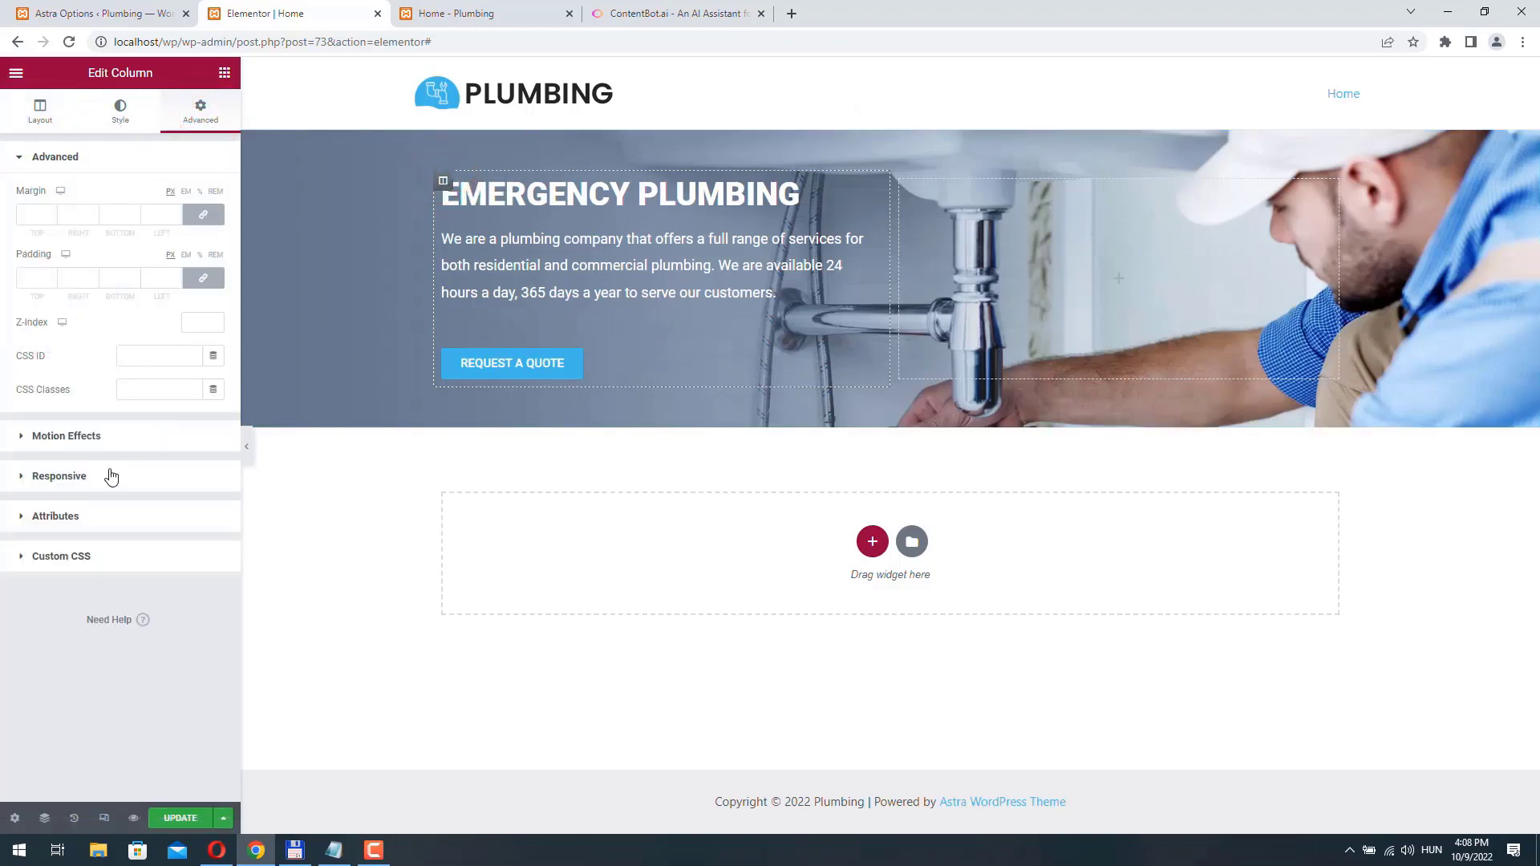
pyautogui.click(83, 438)
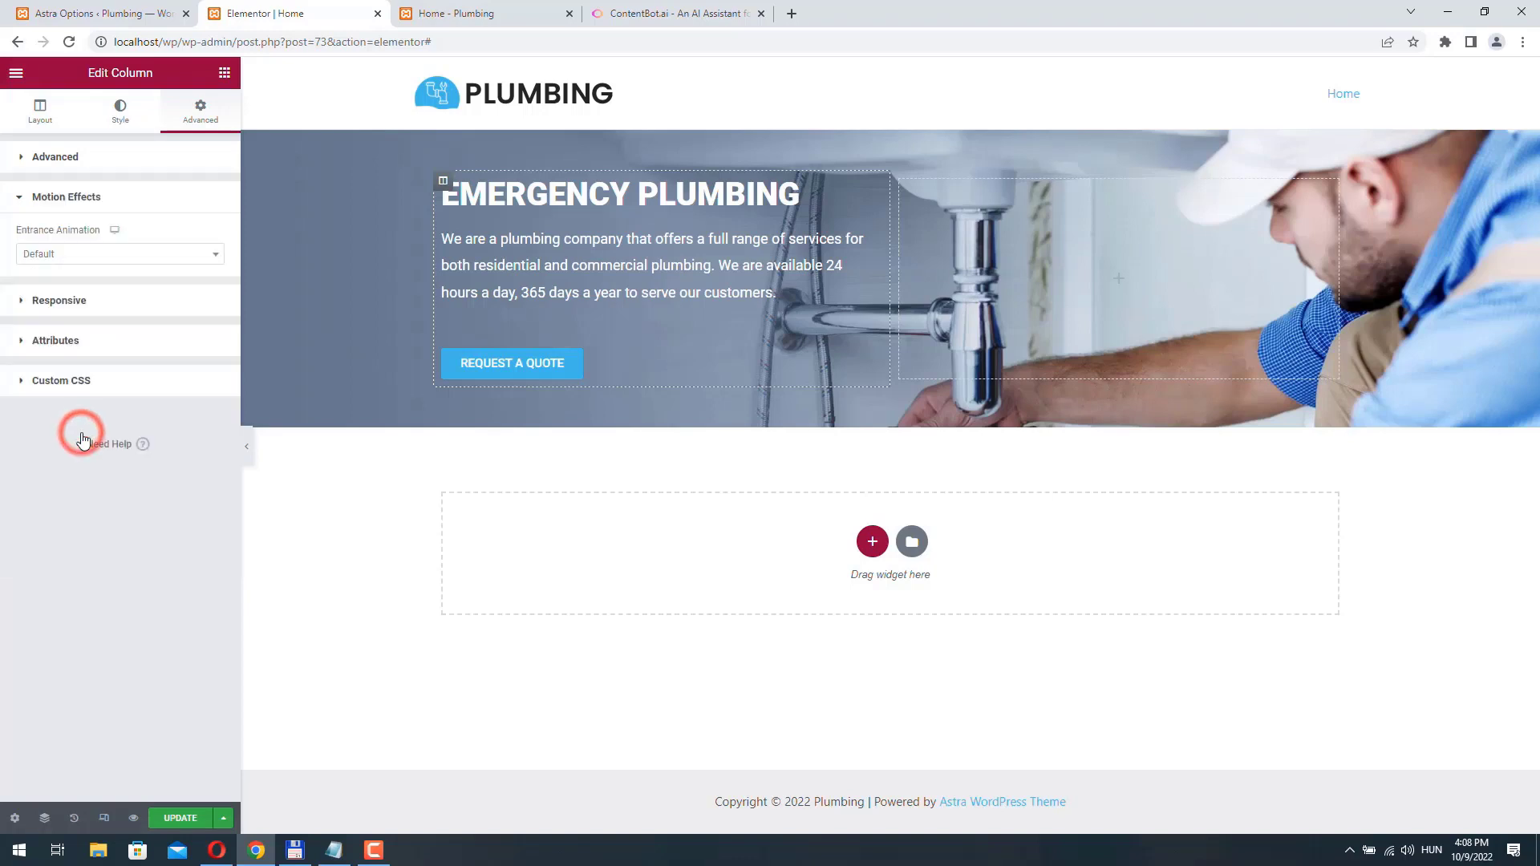
pyautogui.click(114, 255)
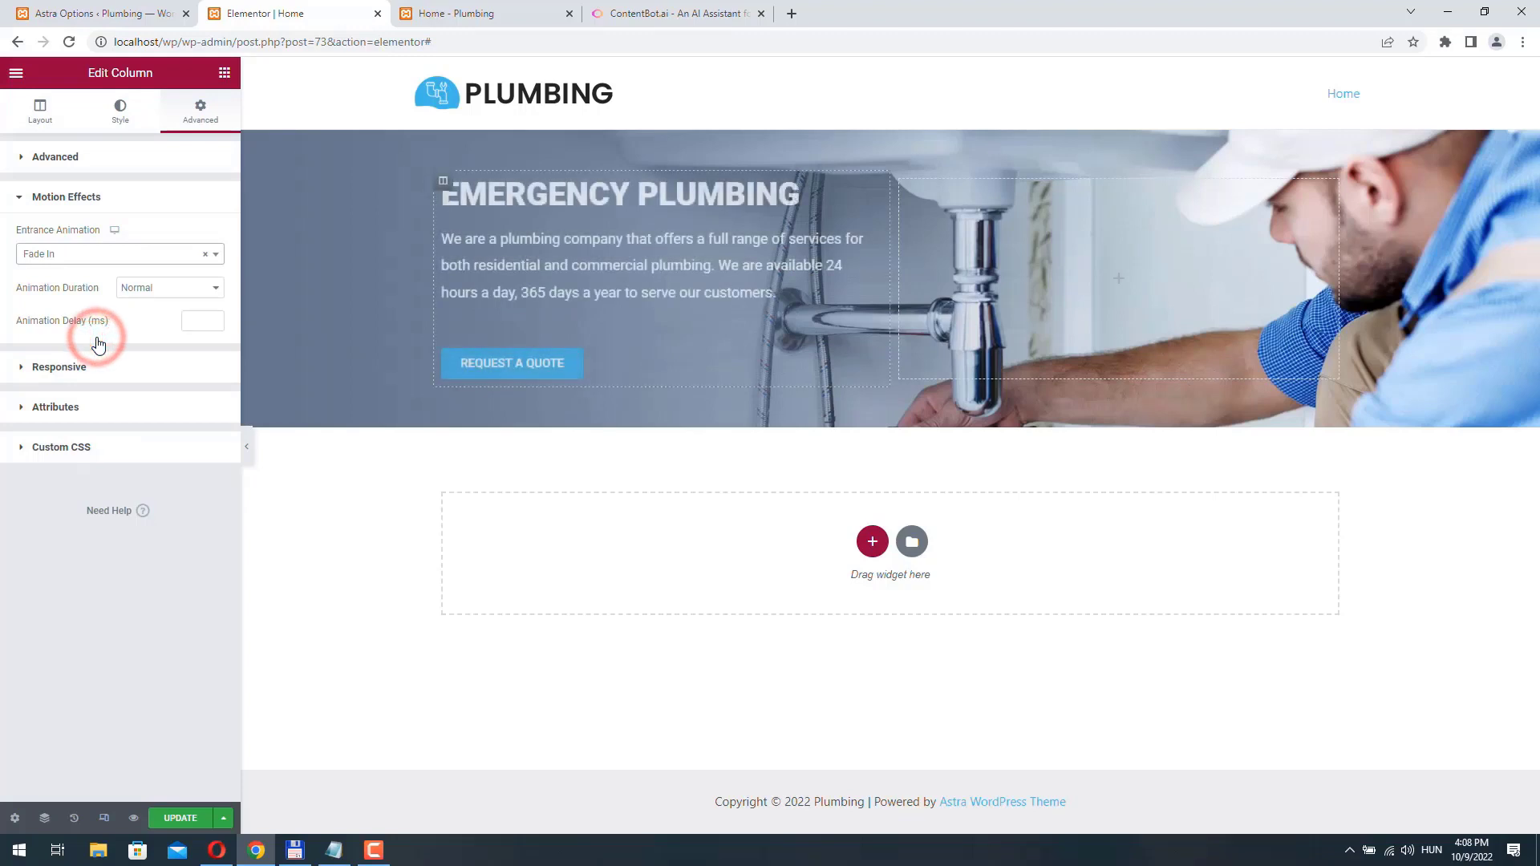
pyautogui.click(104, 253)
pyautogui.click(107, 357)
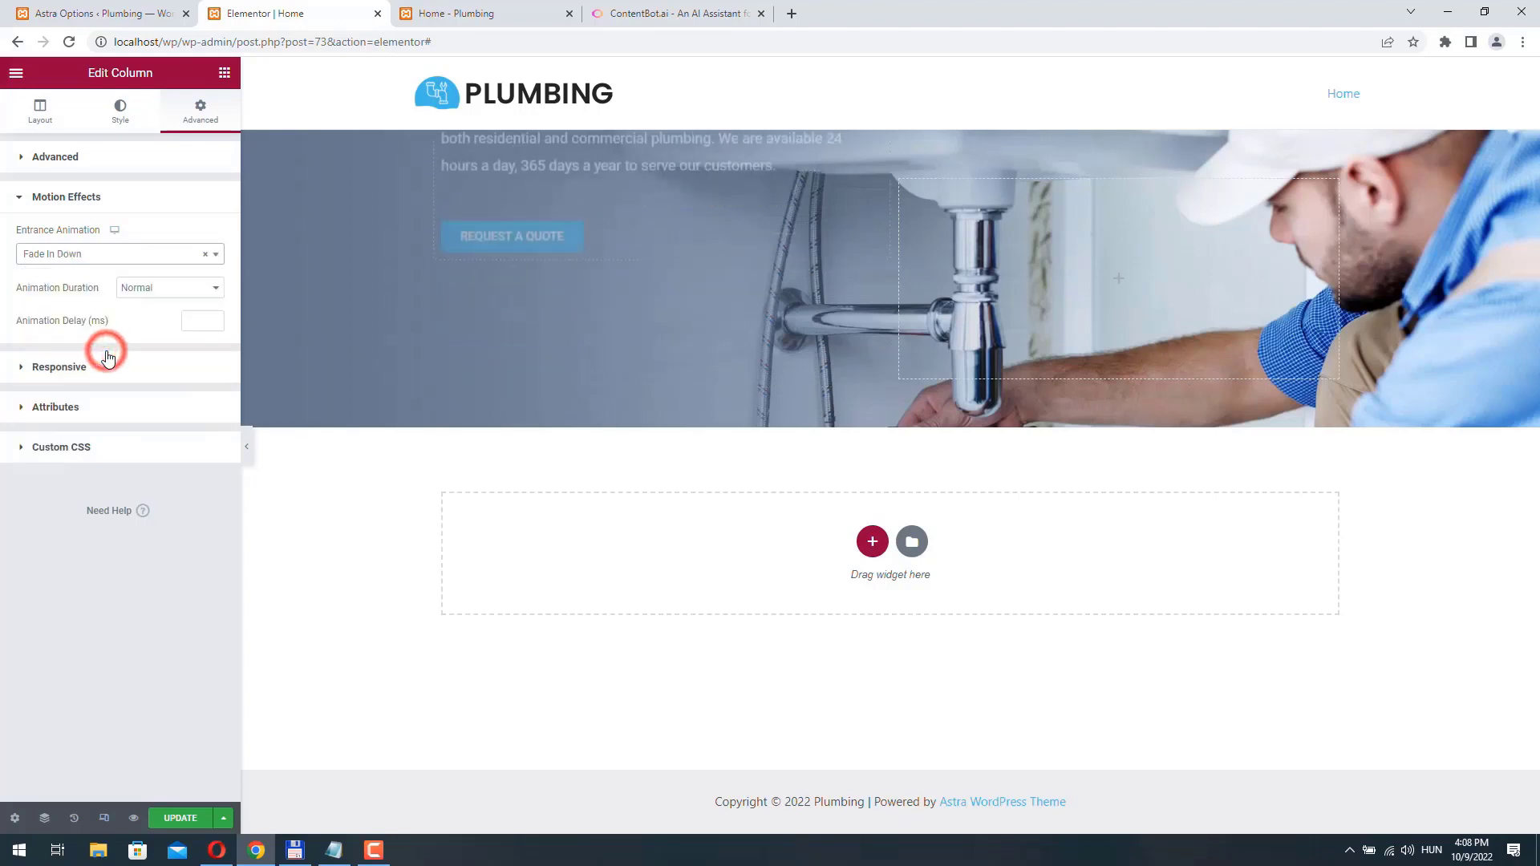
pyautogui.click(116, 261)
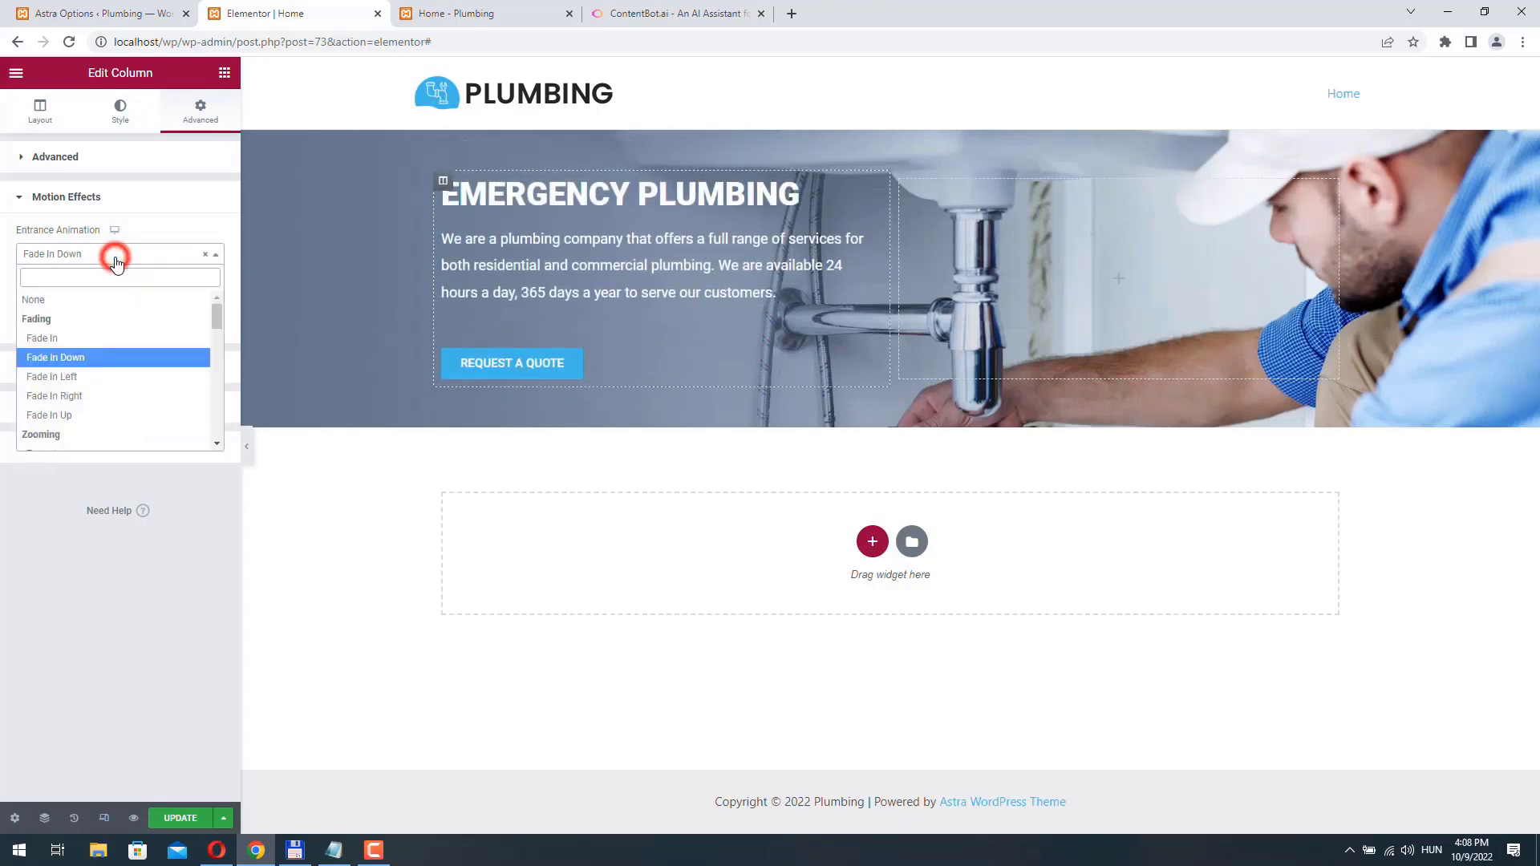
pyautogui.click(93, 377)
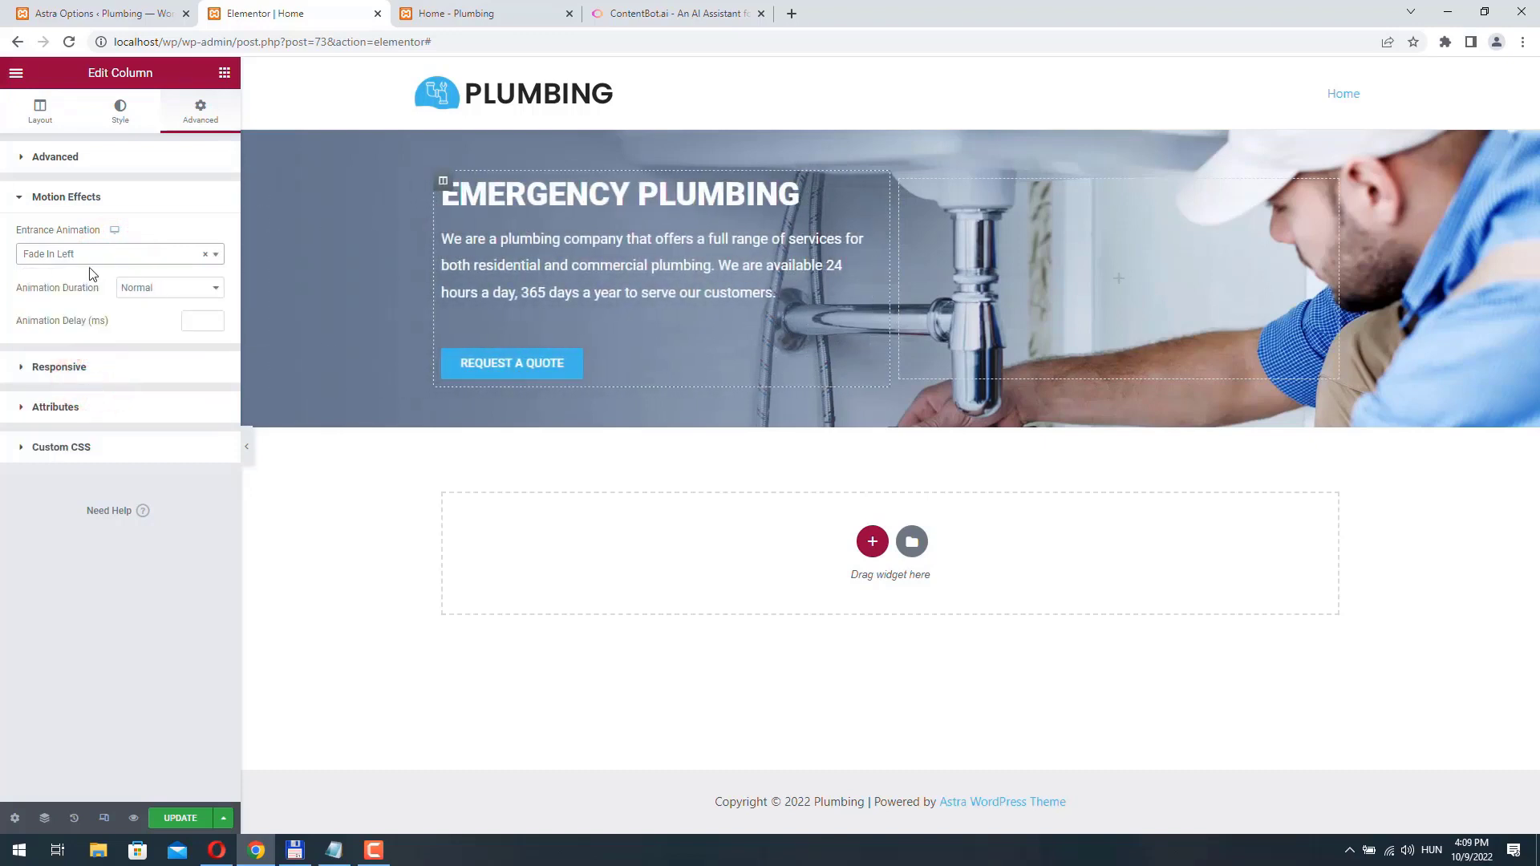
# - Publish the Home page changes and reload the live Home page to check the hero section
pyautogui.click(180, 817)
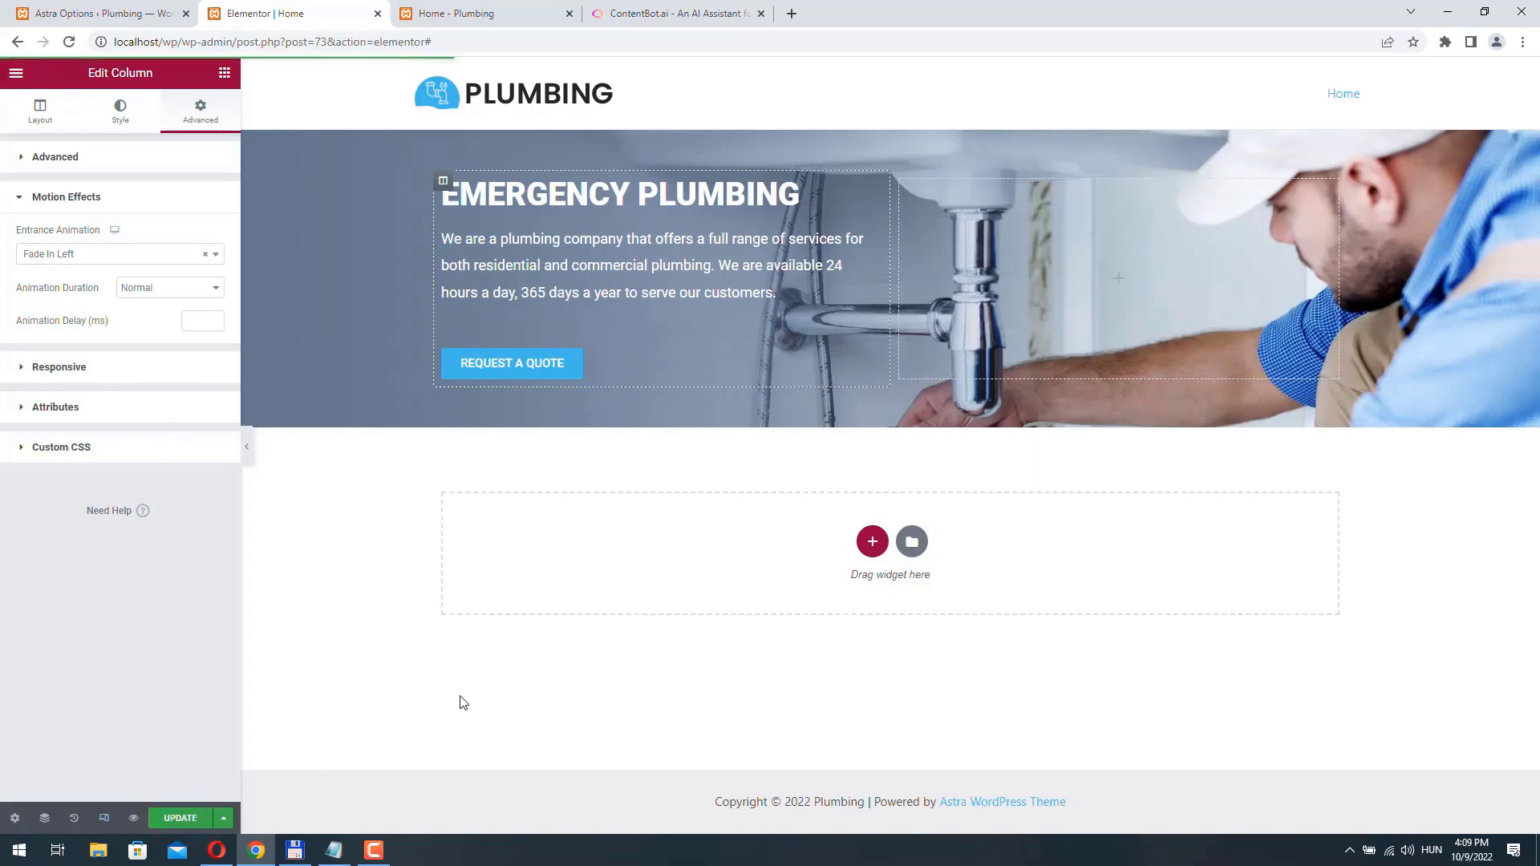
pyautogui.click(474, 13)
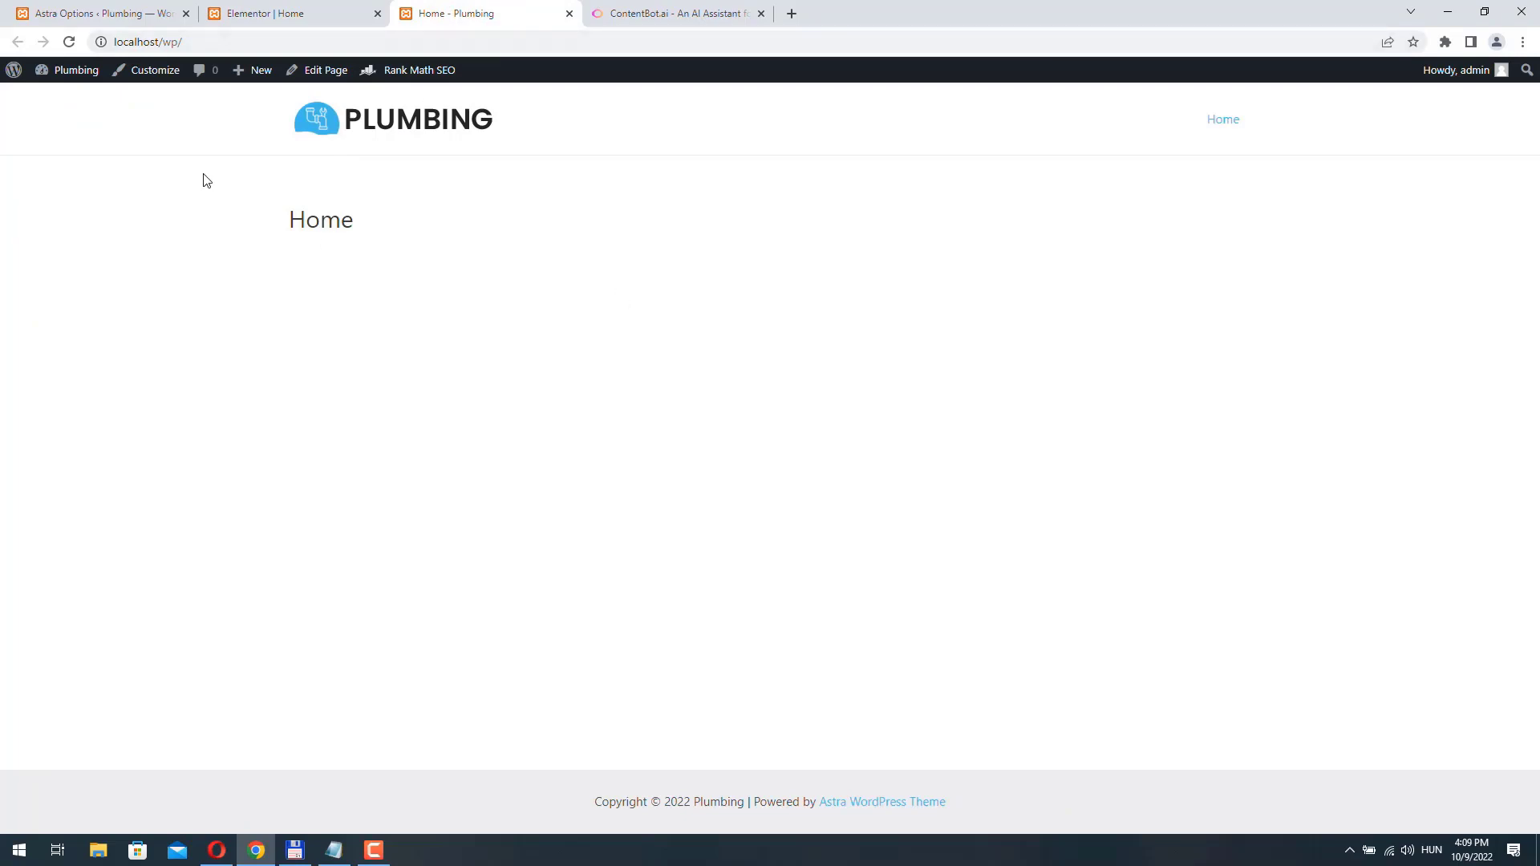
pyautogui.click(69, 42)
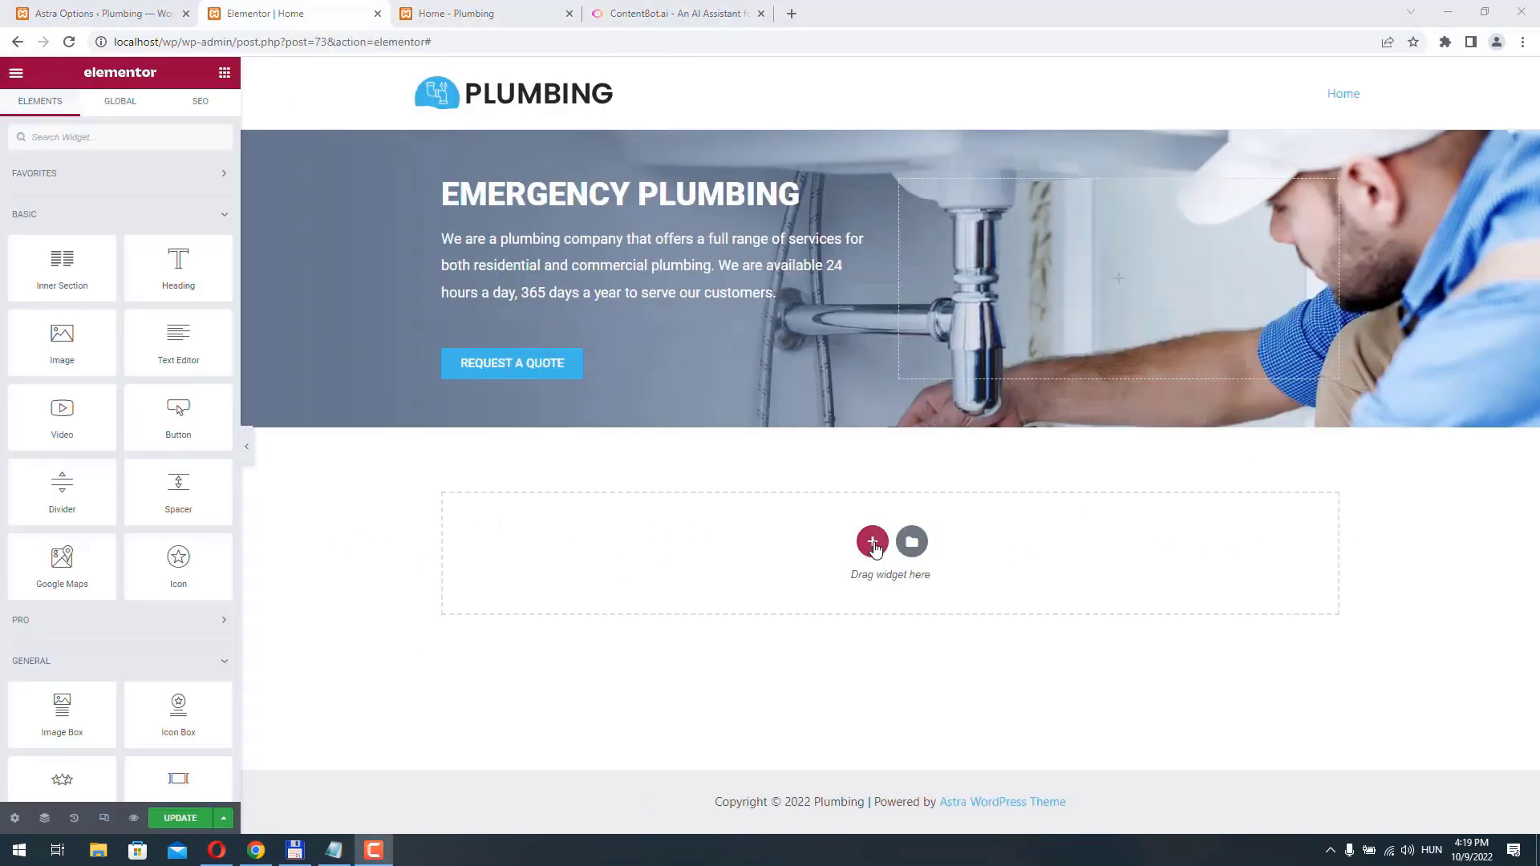
# - Add a section with three equal columns below the hero and set its top and bottom padding to 50 px
pyautogui.click(874, 542)
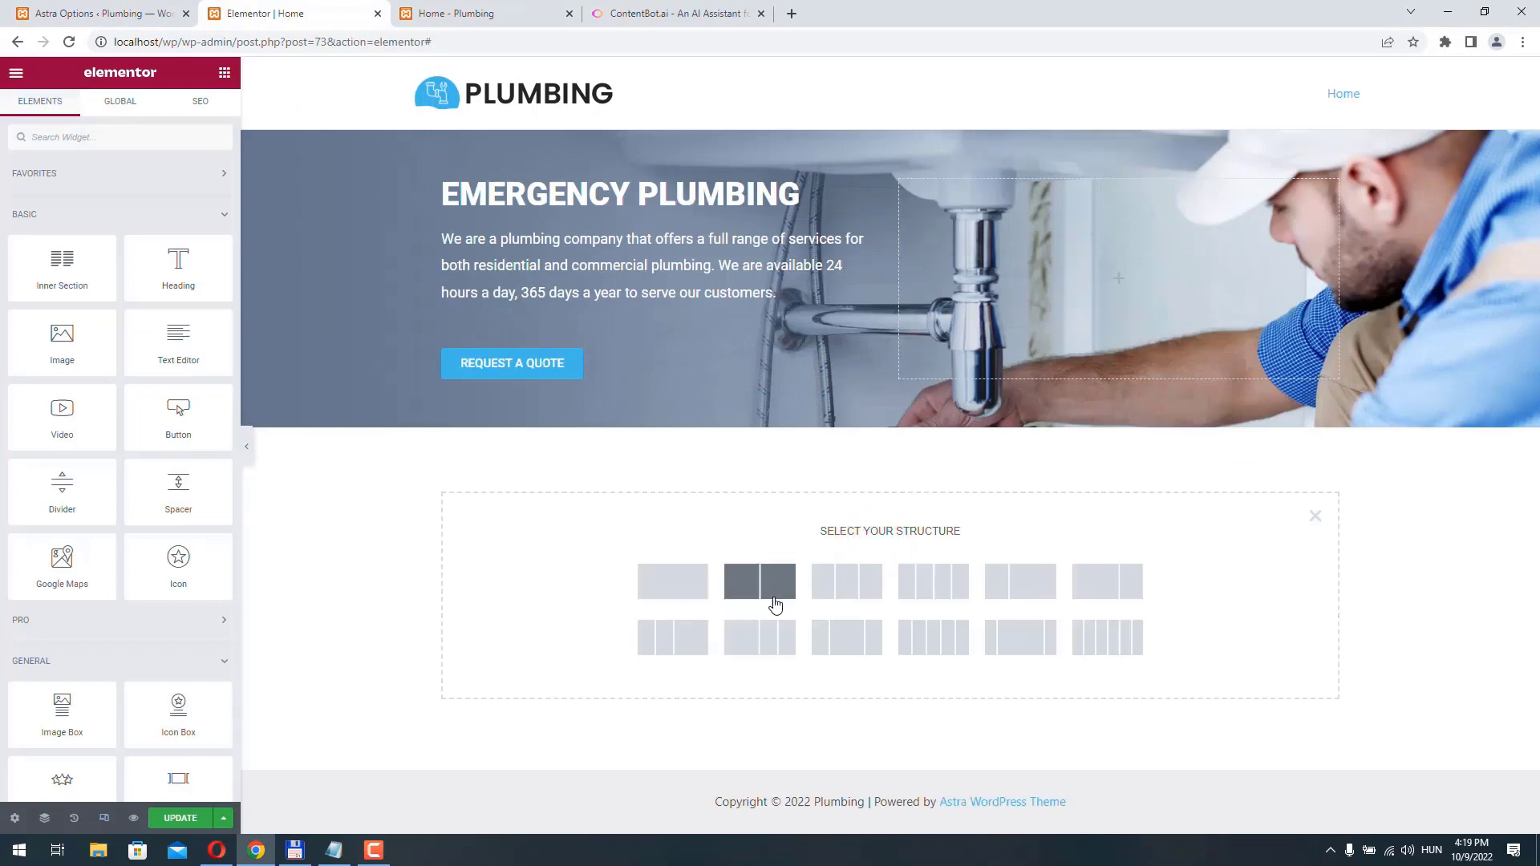
pyautogui.click(851, 588)
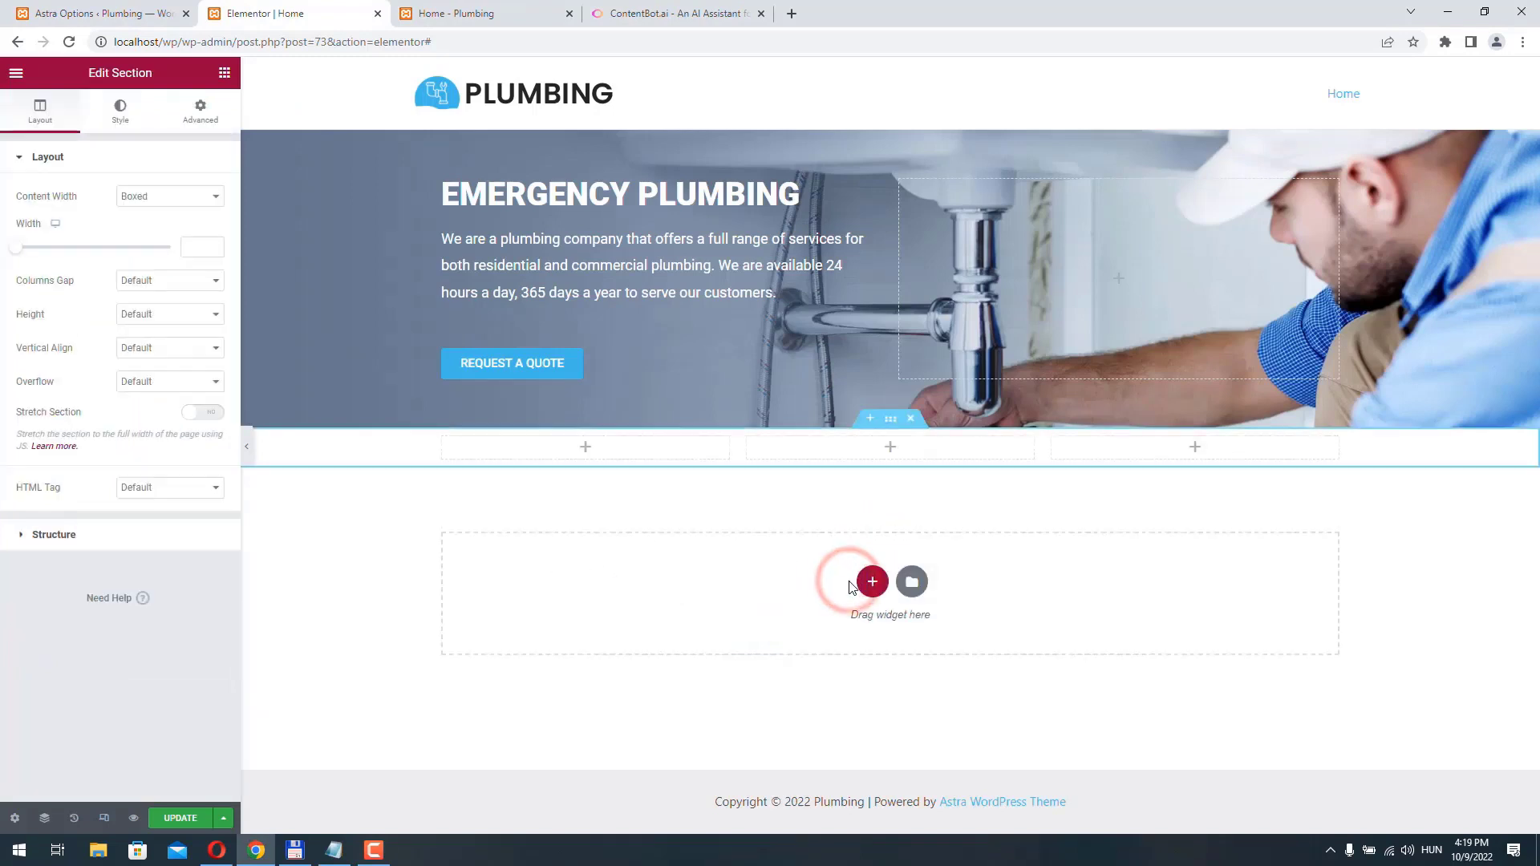
pyautogui.click(891, 419)
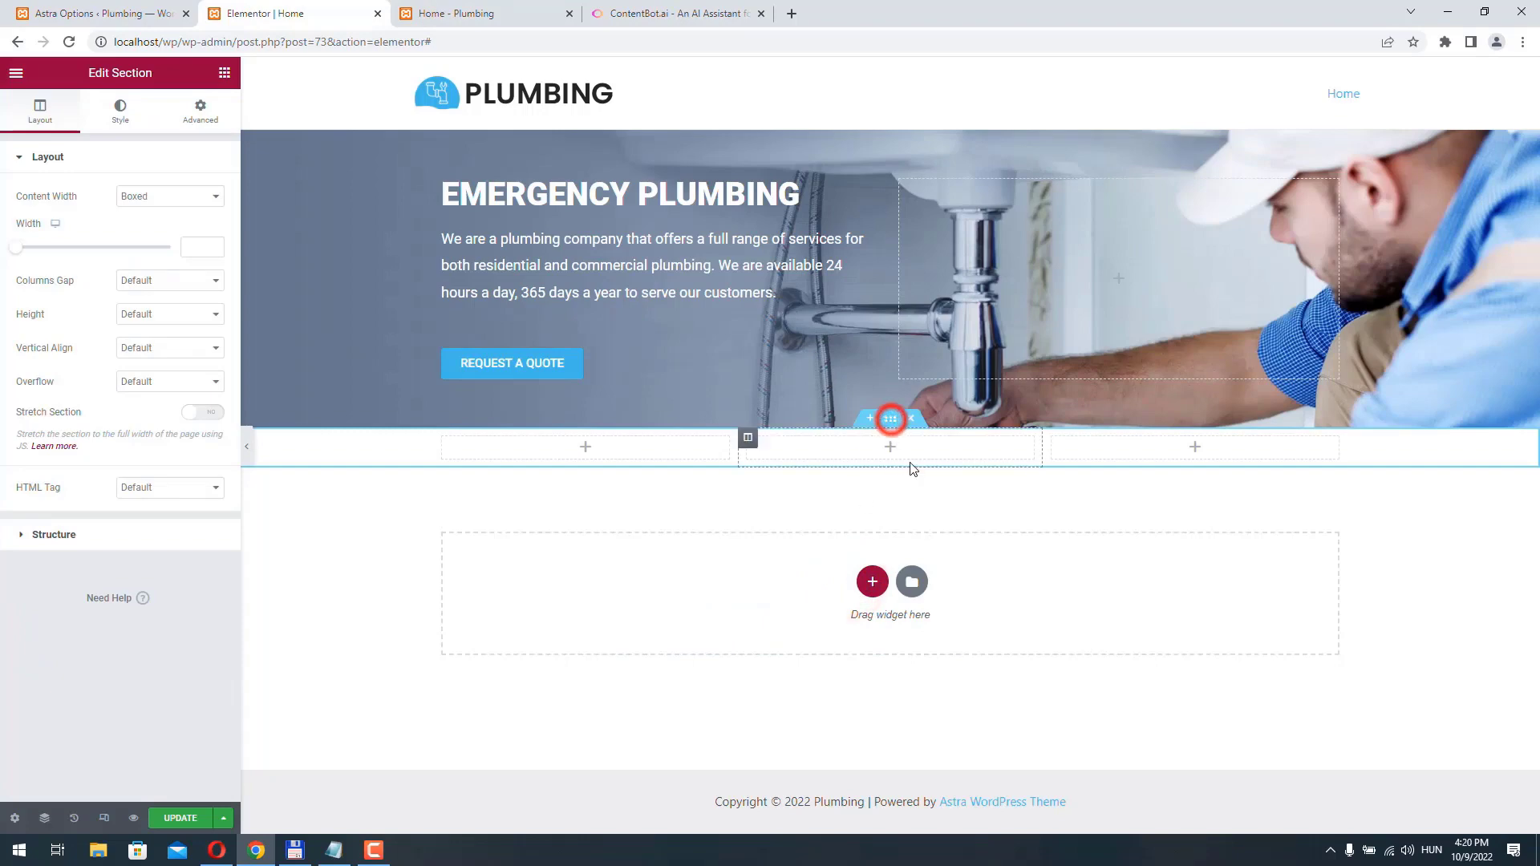
pyautogui.click(201, 111)
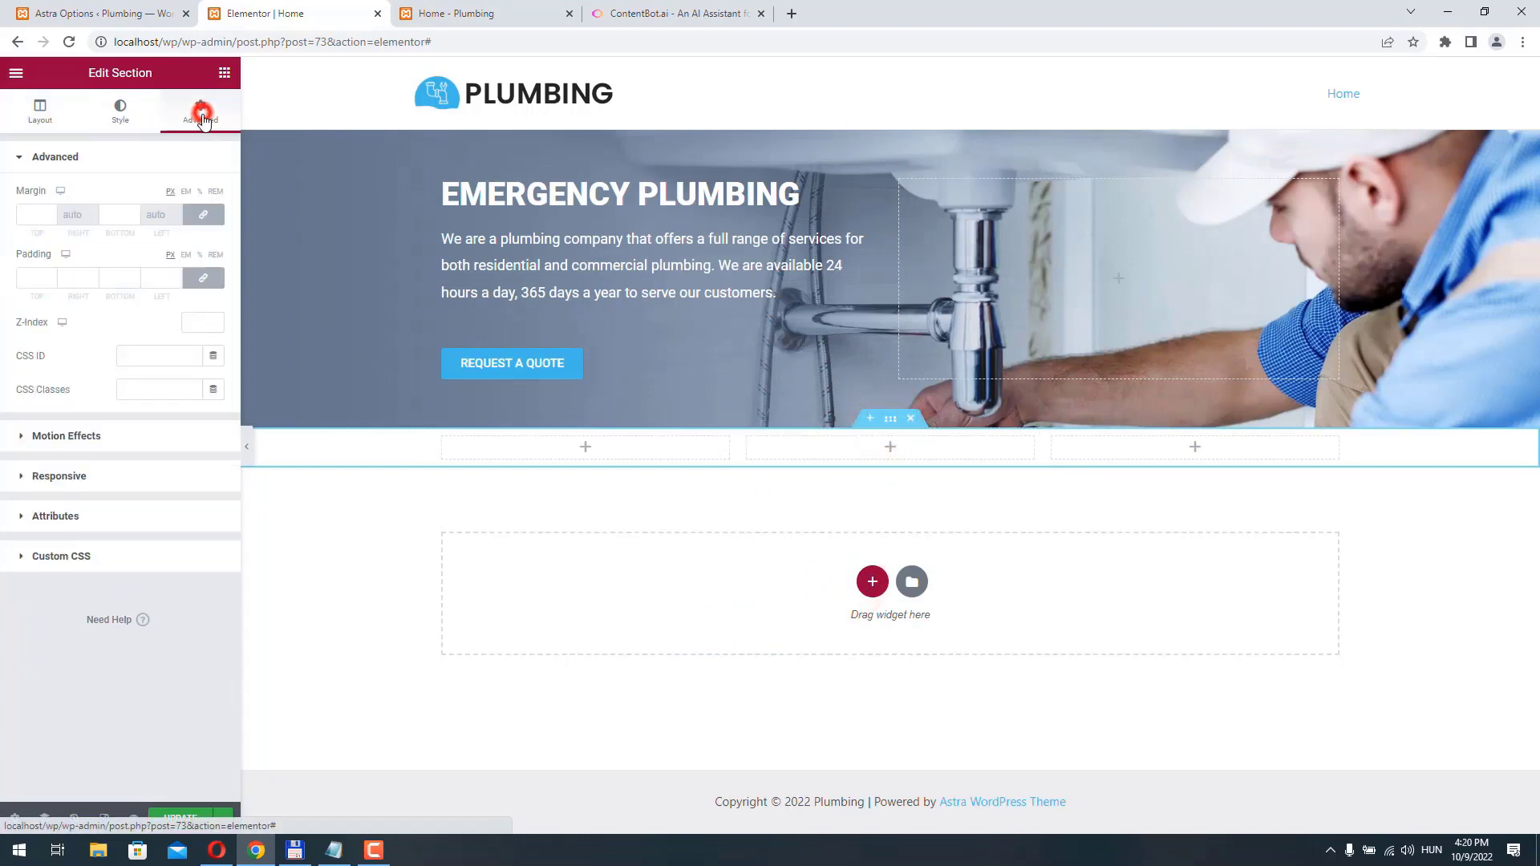
pyautogui.click(199, 282)
pyautogui.doubleClick(39, 278)
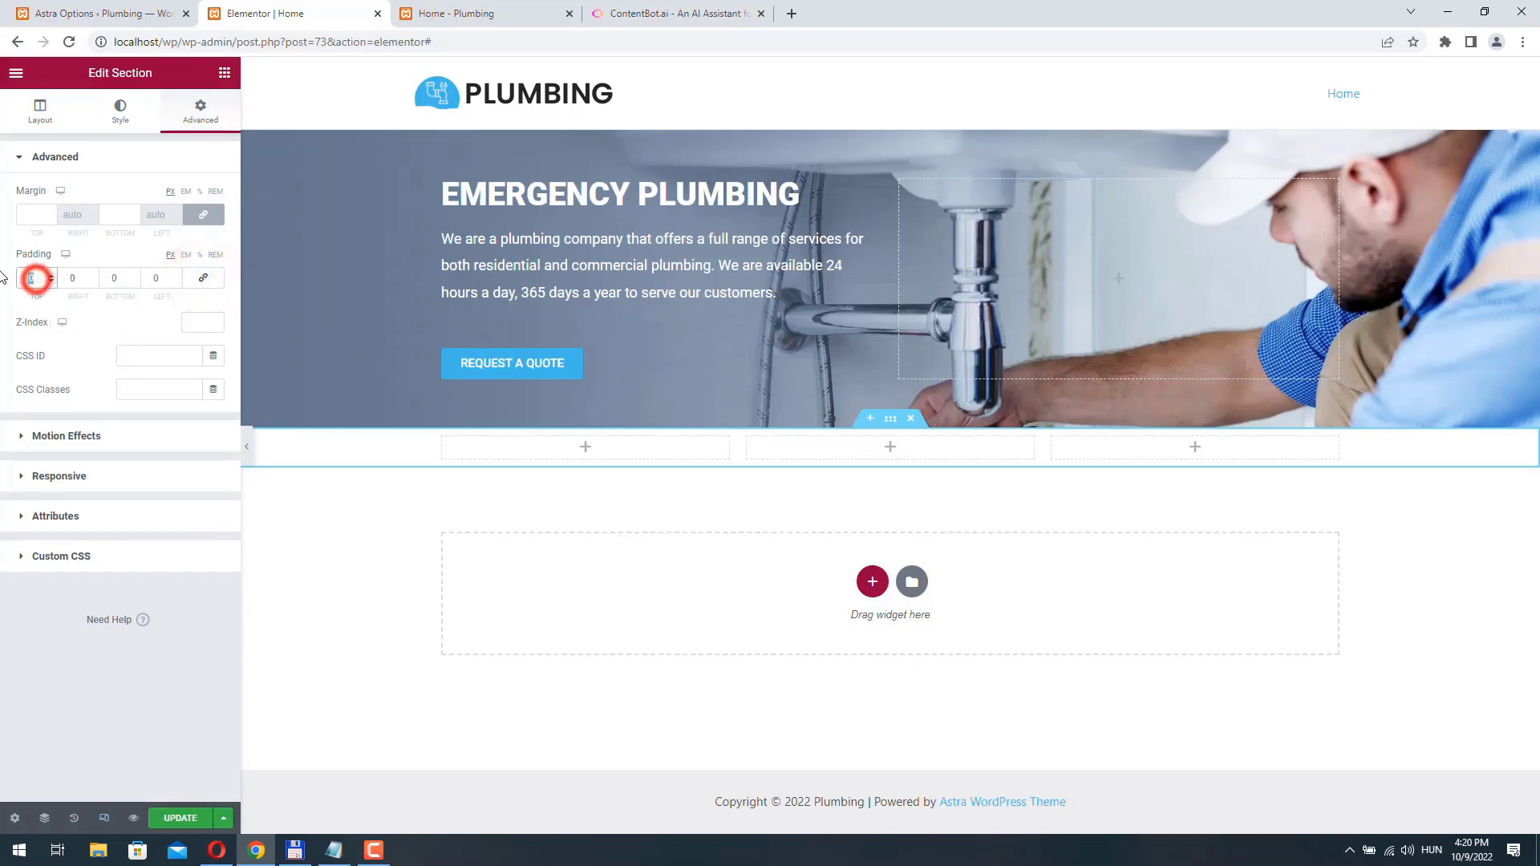
pyautogui.write('50')
pyautogui.doubleClick(119, 279)
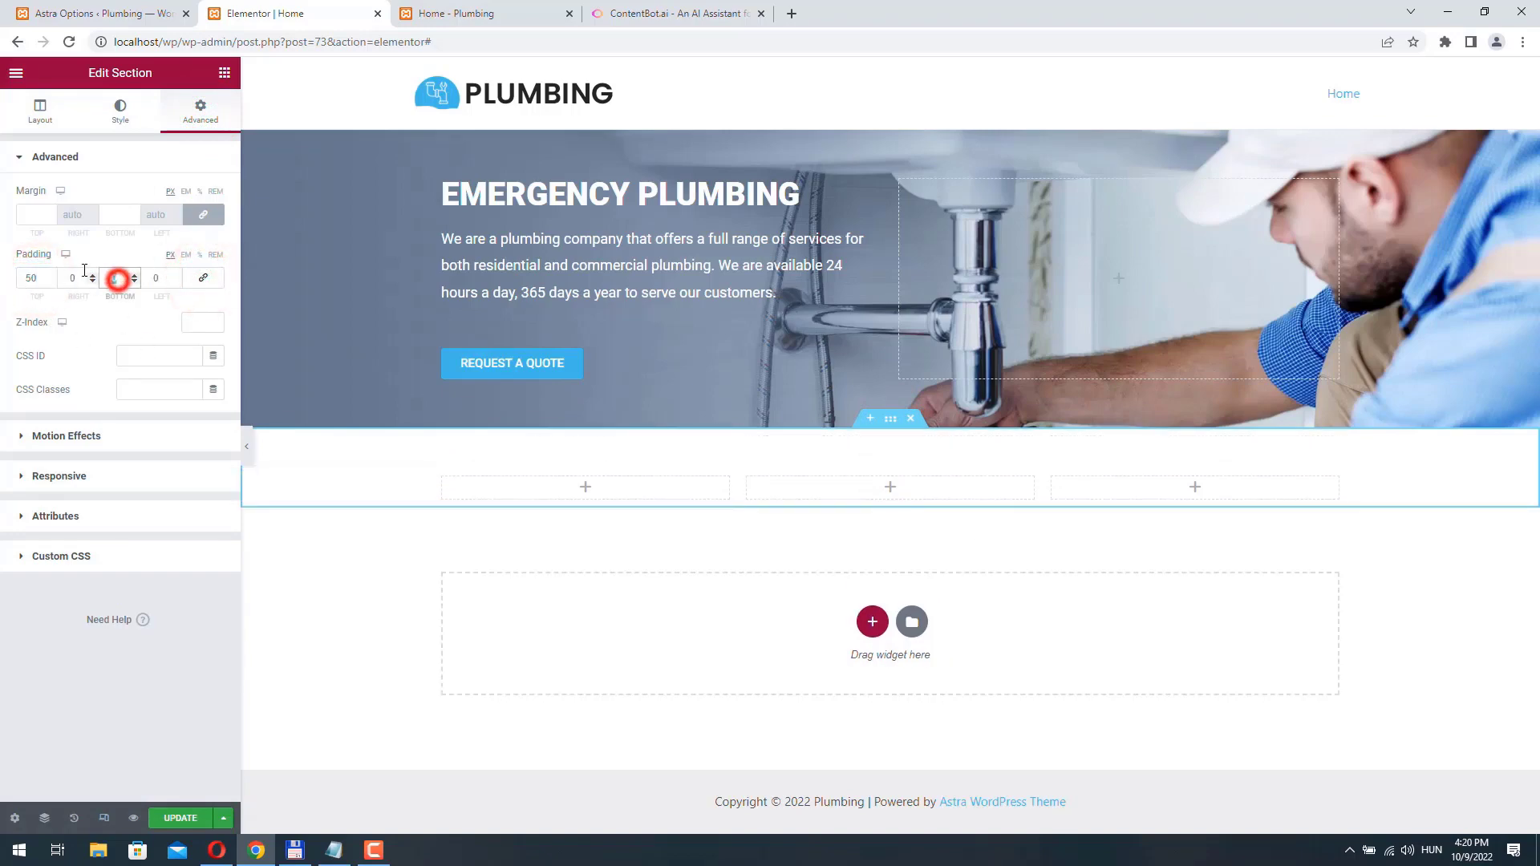
pyautogui.write('50')
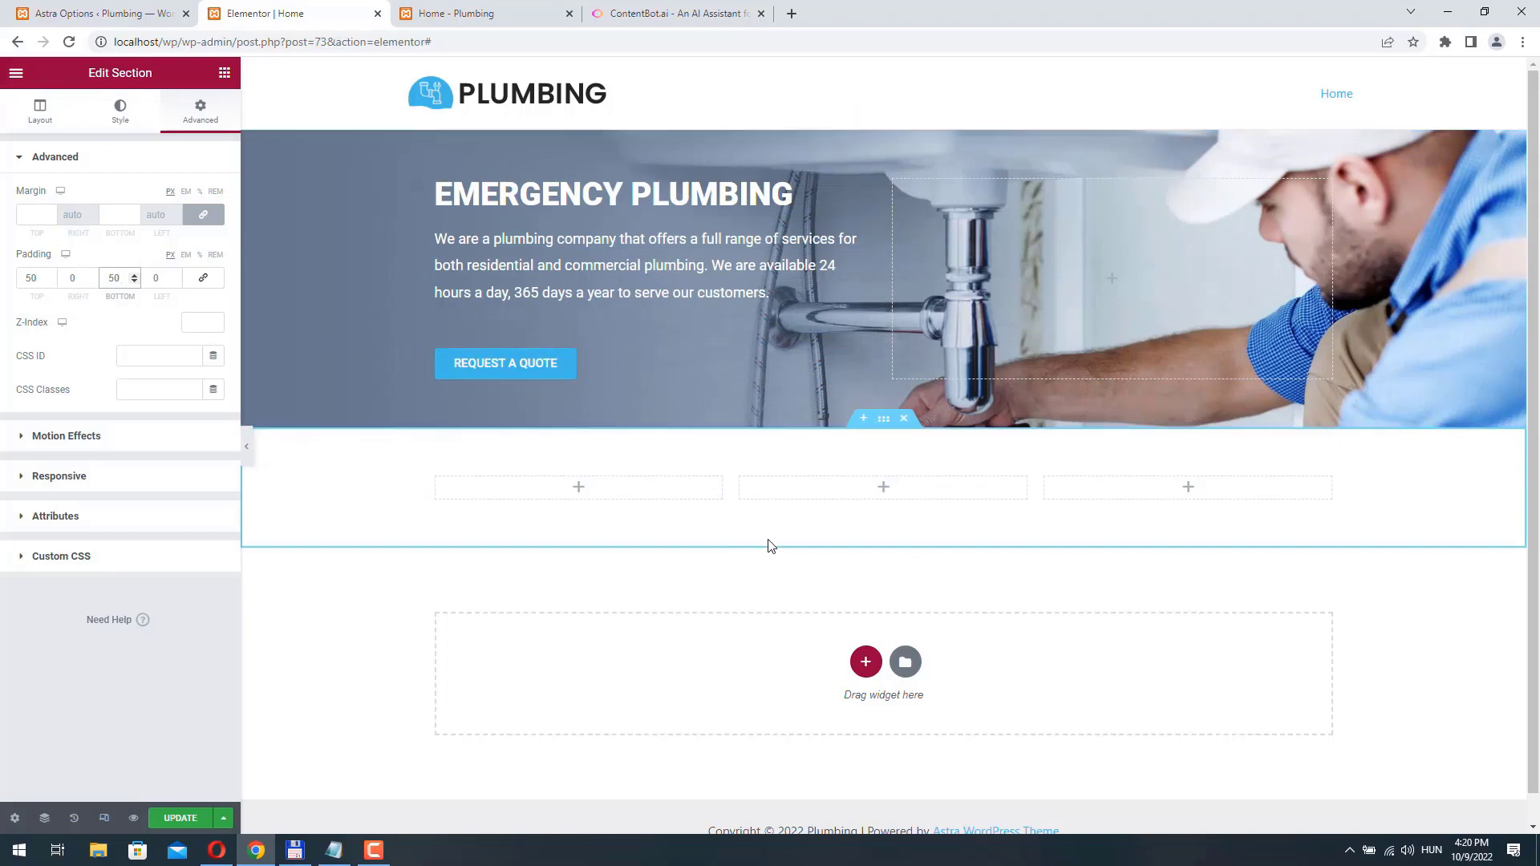
# - Place an Image Box widget in the first column of the new three-column section
pyautogui.click(578, 486)
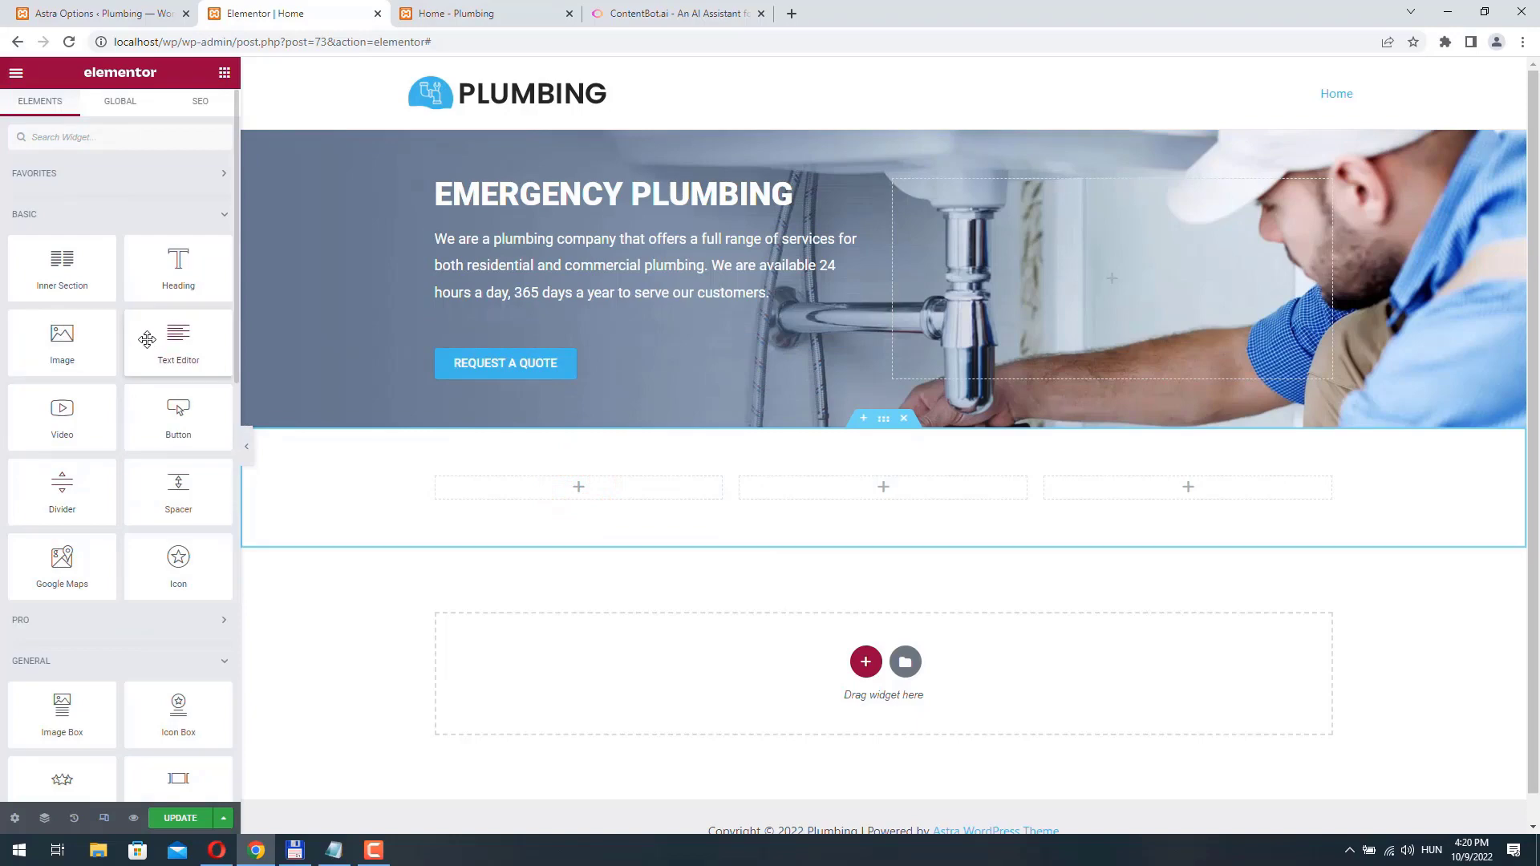
pyautogui.scroll(-1, 140, 349)
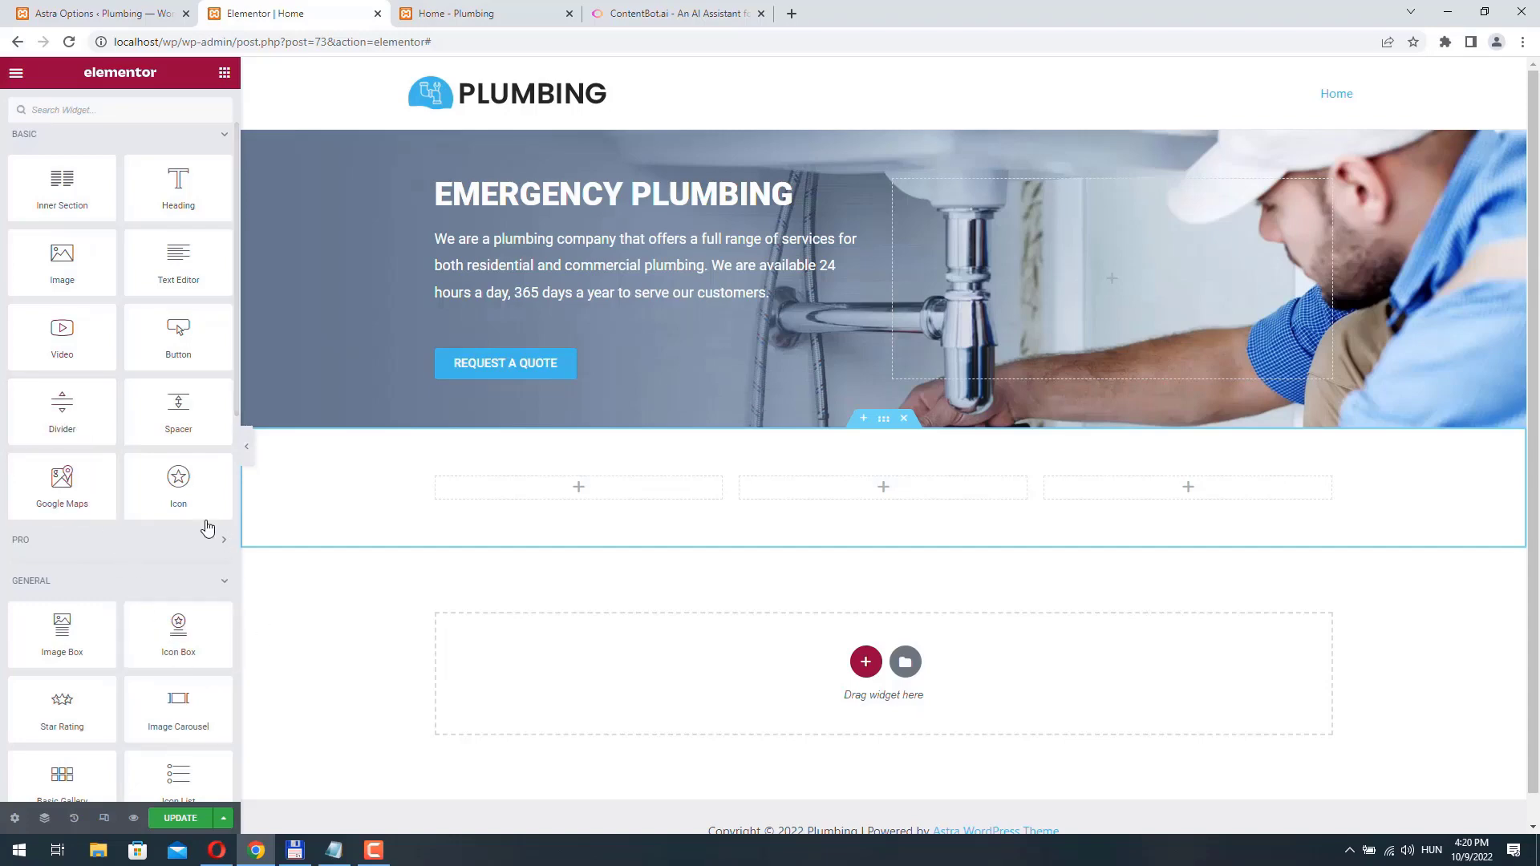
pyautogui.scroll(-3, 207, 526)
pyautogui.click(215, 309)
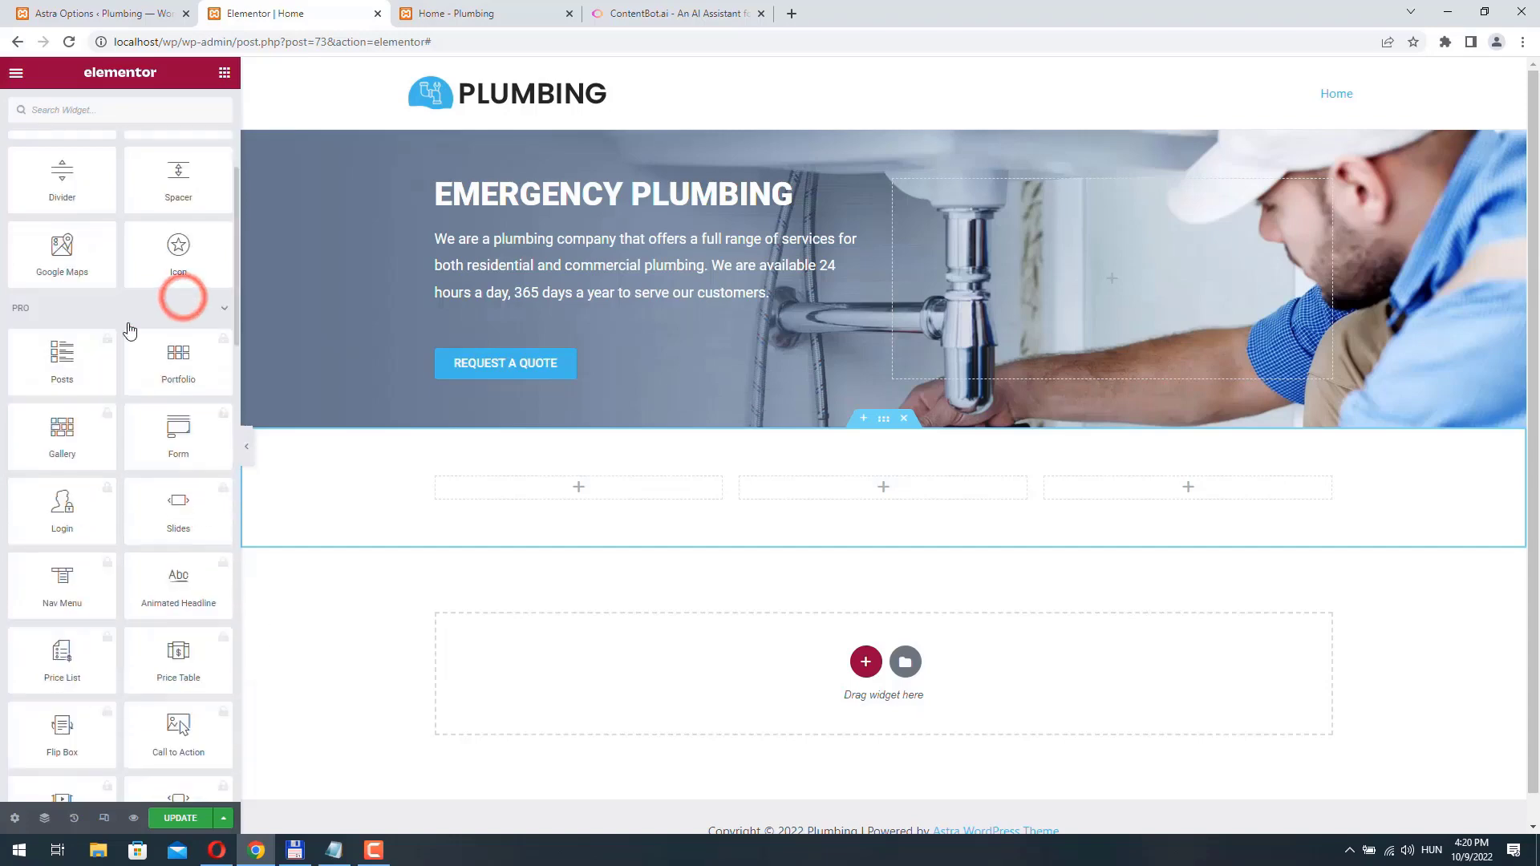
pyautogui.click(219, 313)
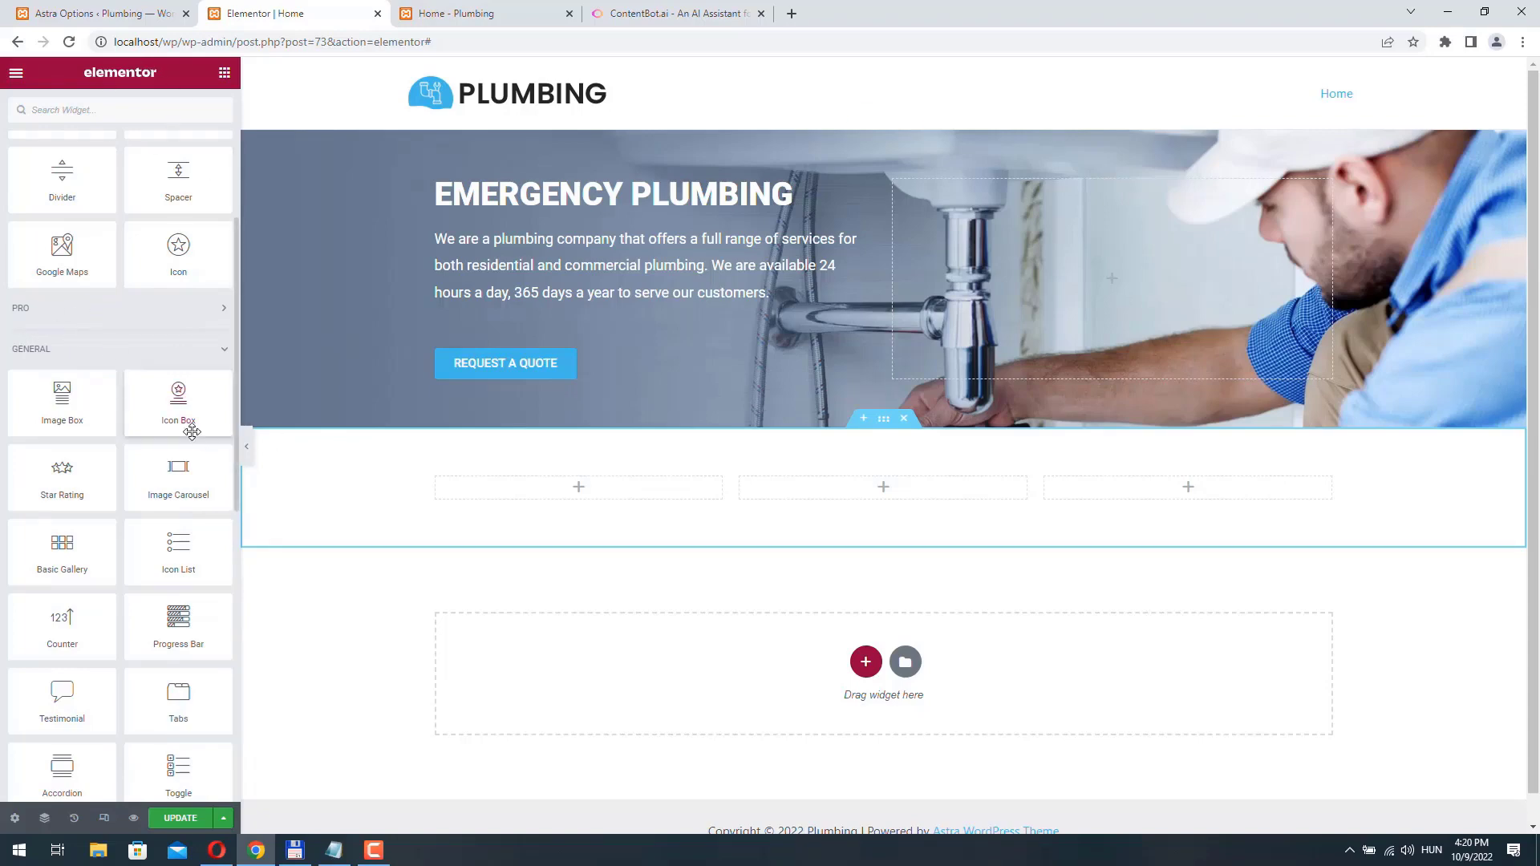
pyautogui.scroll(-2, 70, 286)
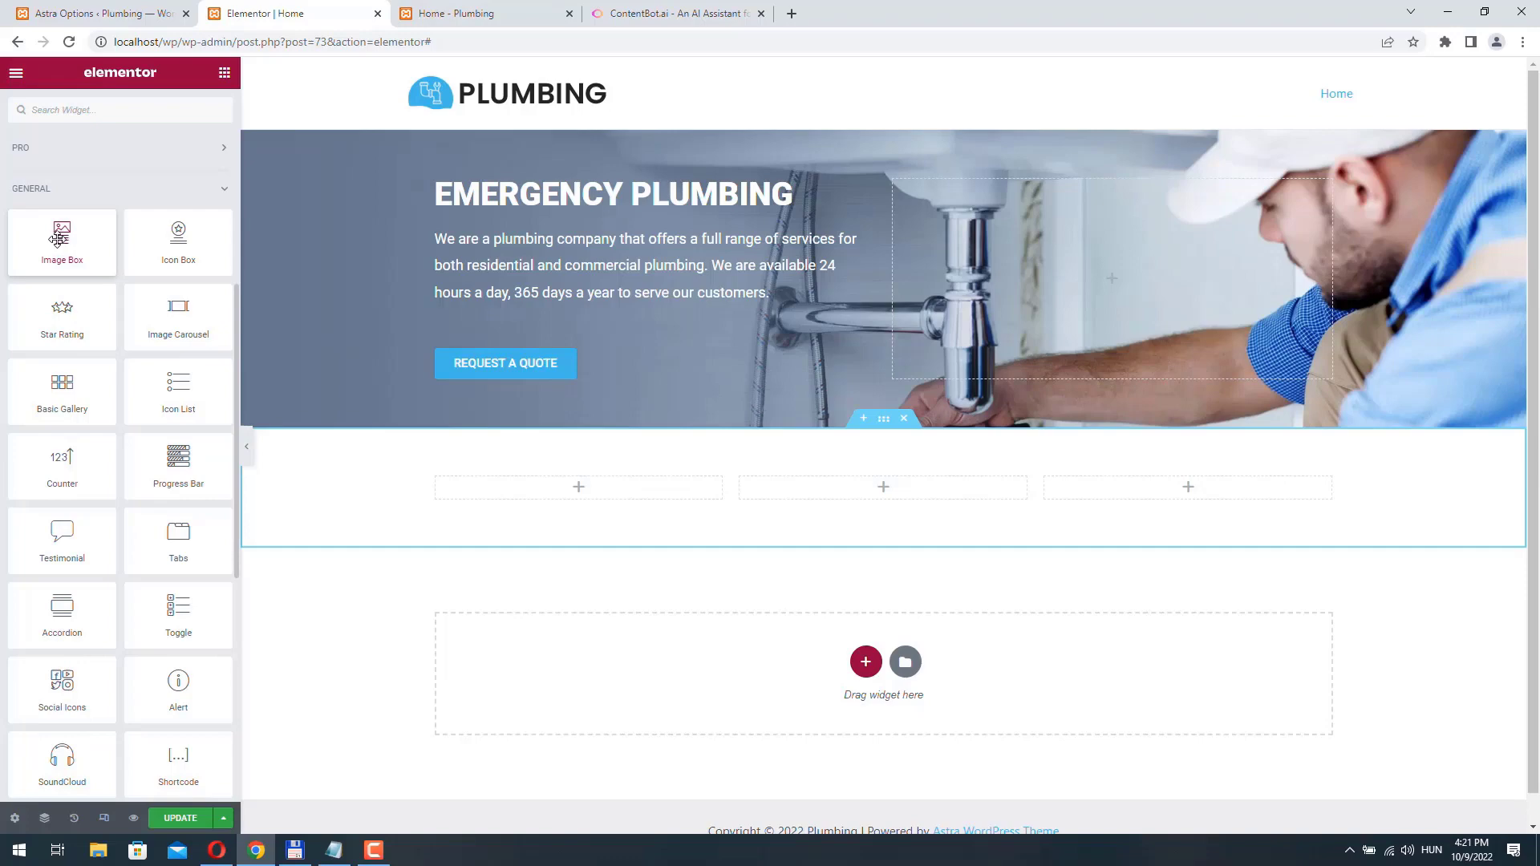
pyautogui.moveTo(58, 239); pyautogui.dragTo(638, 520)
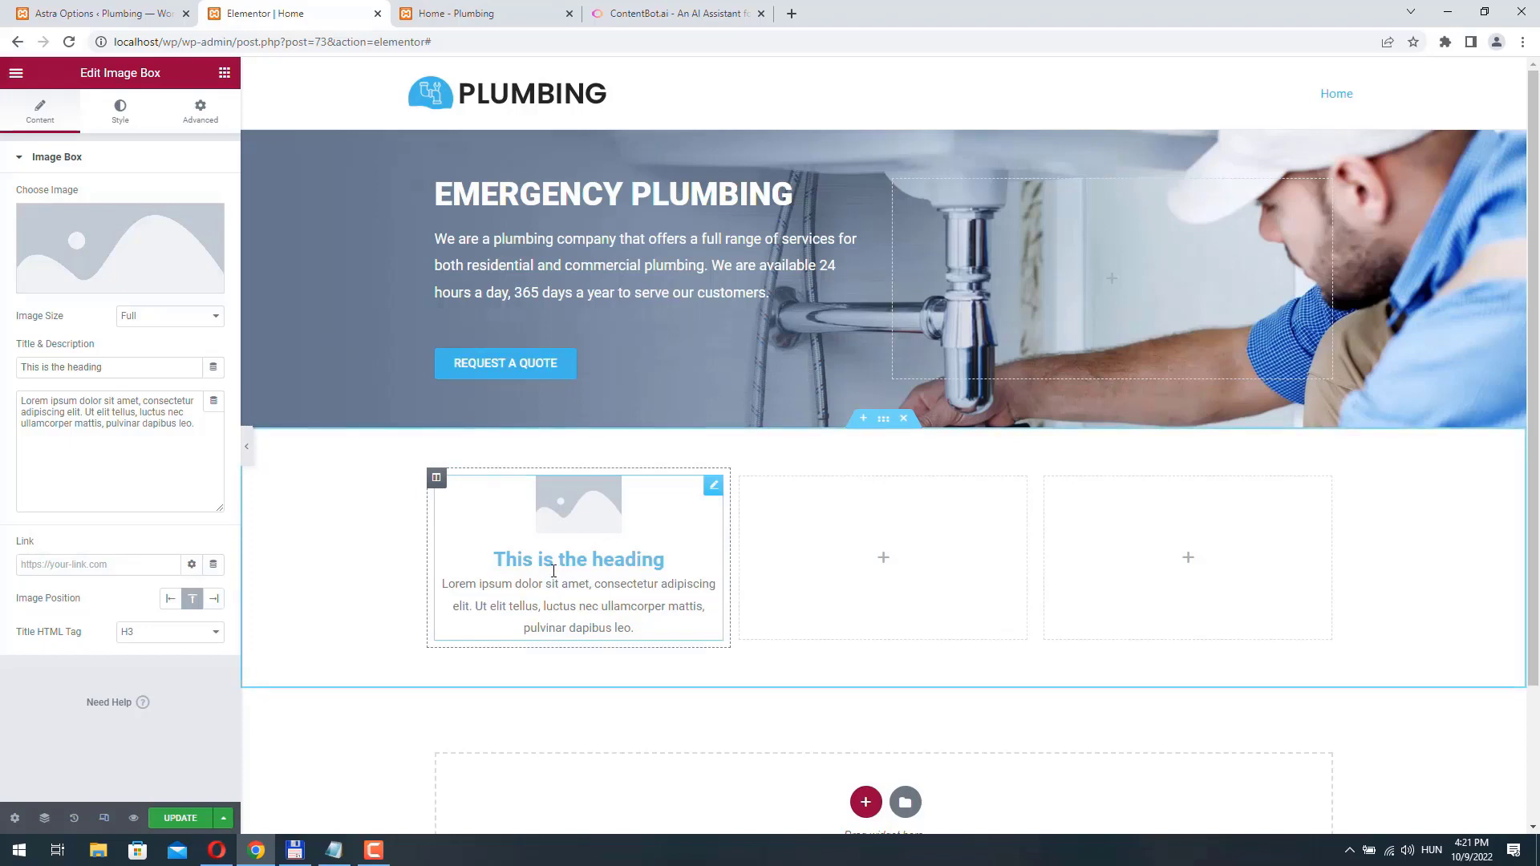
# - Set the image box's title to "Residential Plumbing"
pyautogui.tripleClick(121, 365)
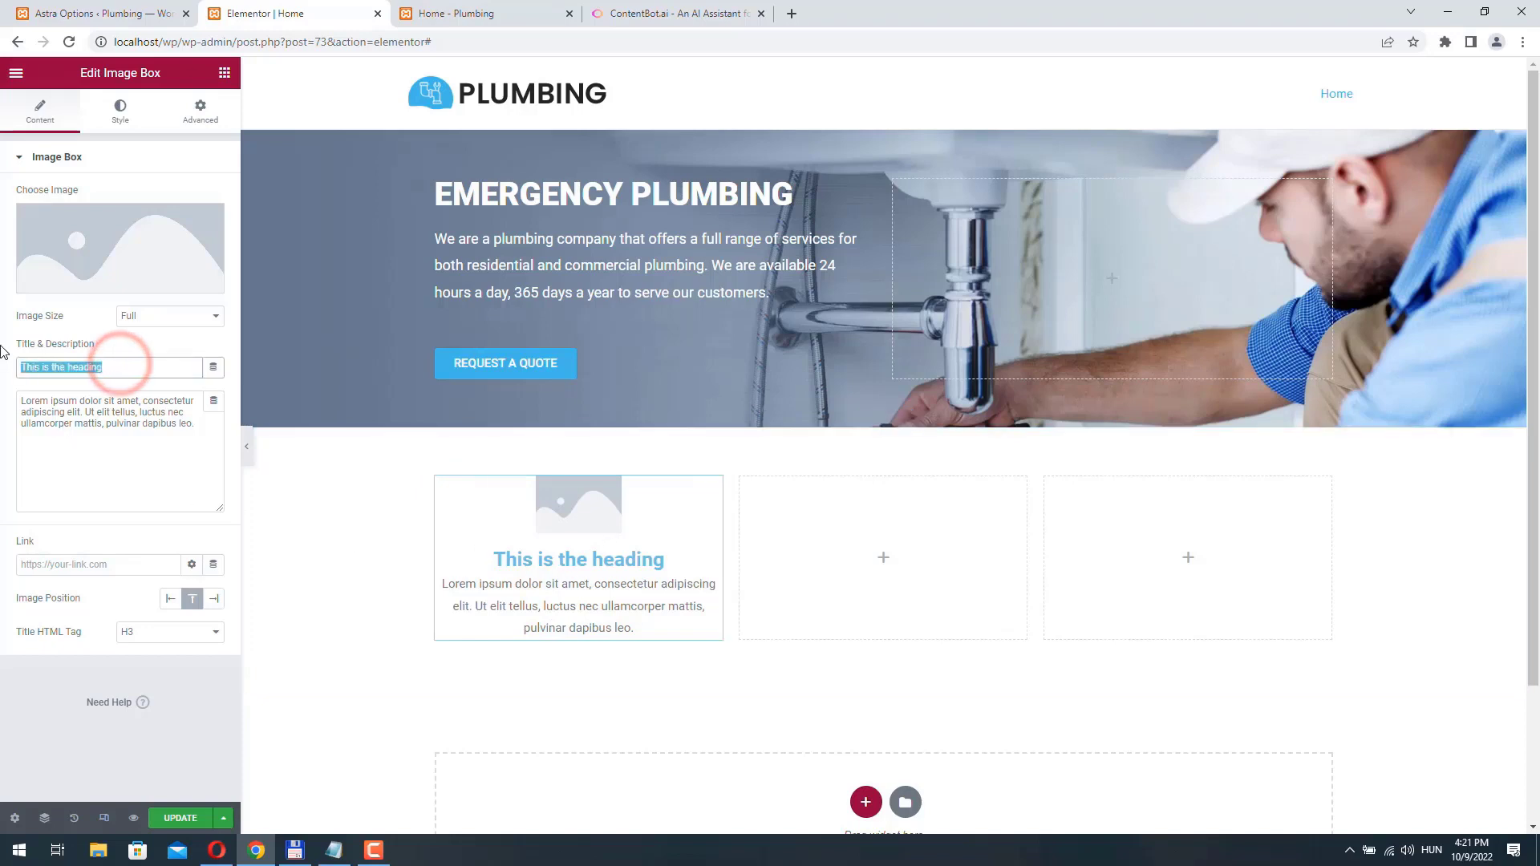
pyautogui.write('Residemt')
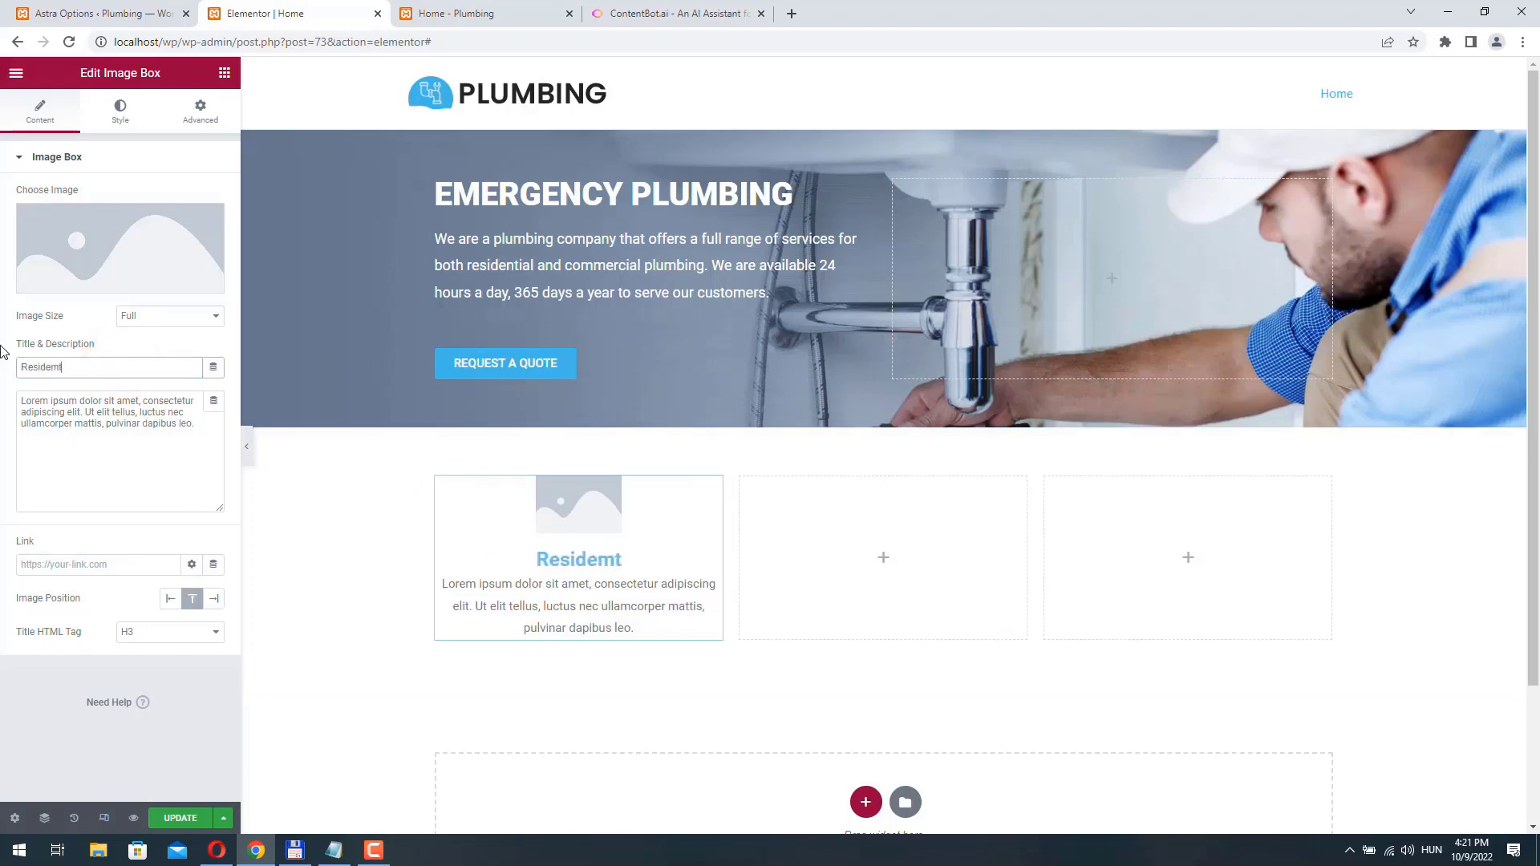
pyautogui.press('BackSpace')
pyautogui.press('BackSpace')
pyautogui.press('BackSpace')
pyautogui.write('ential Plu')
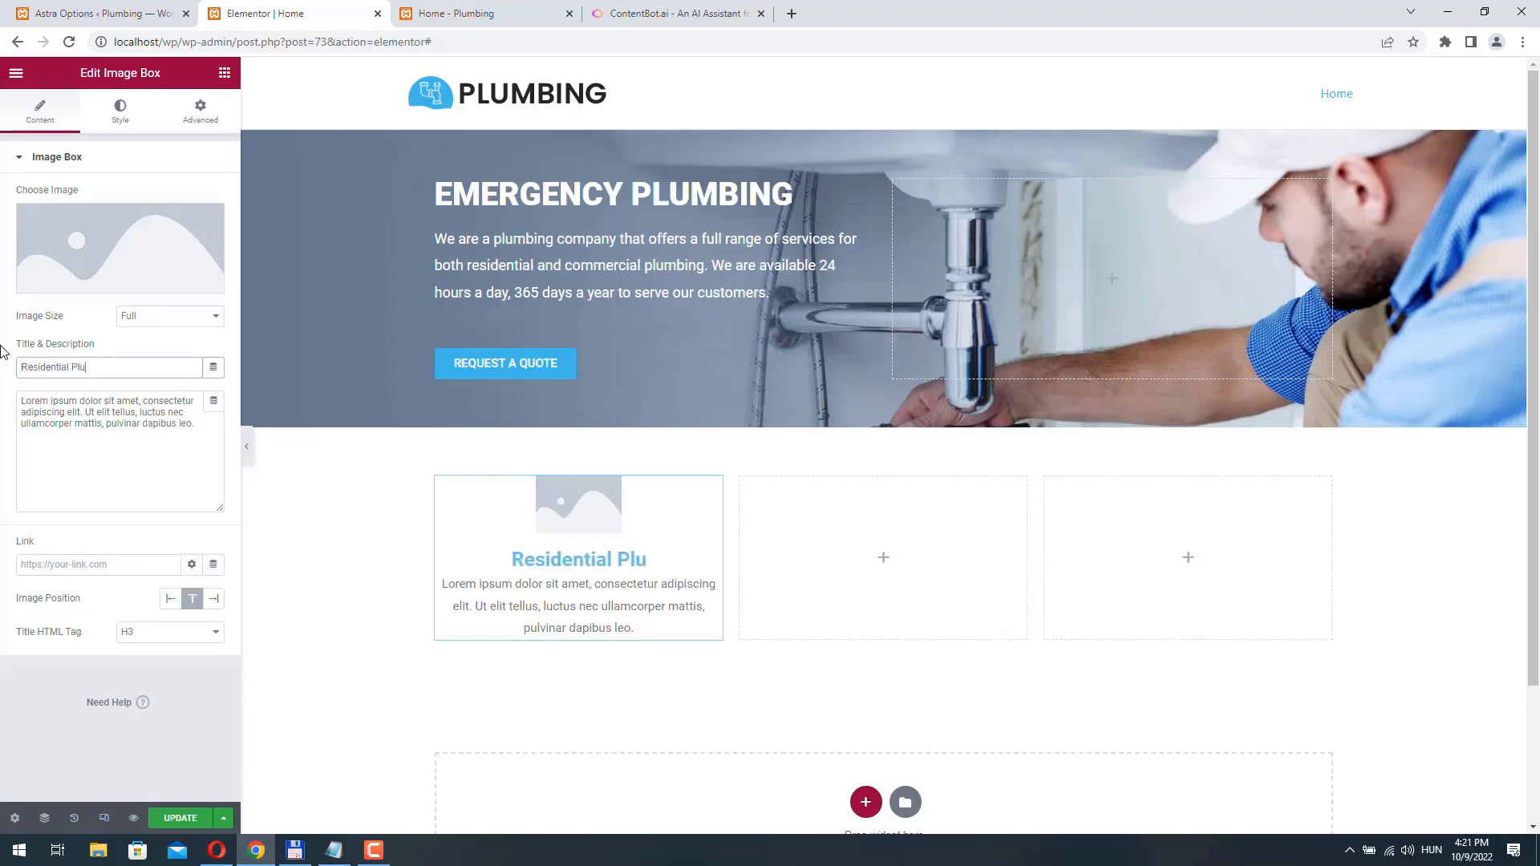
pyautogui.write('mbing')
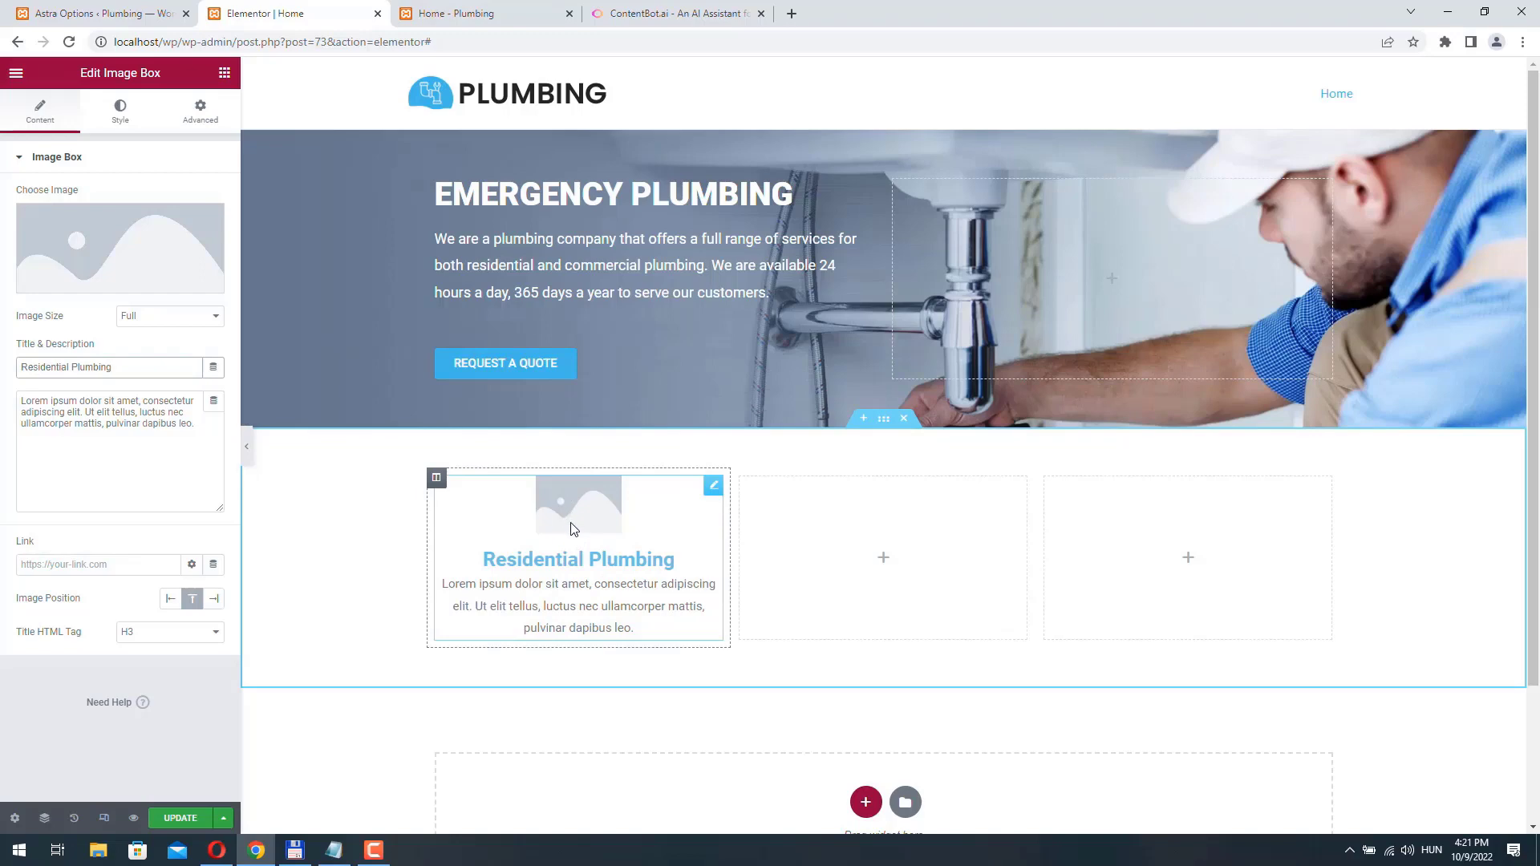
# - Open flaticon.com in a new browser tab
pyautogui.click(792, 13)
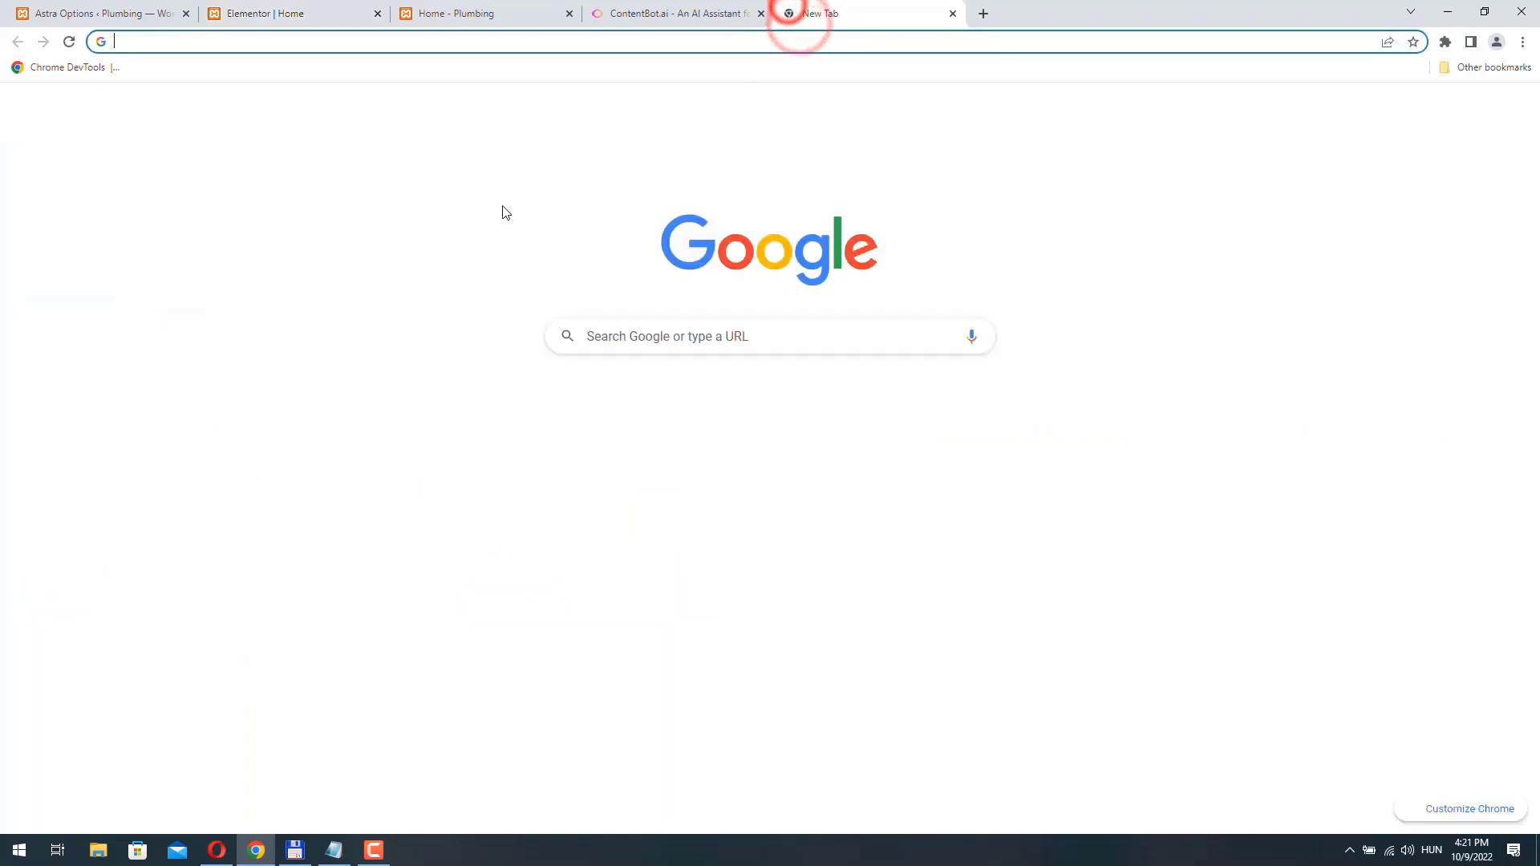
pyautogui.write('flati')
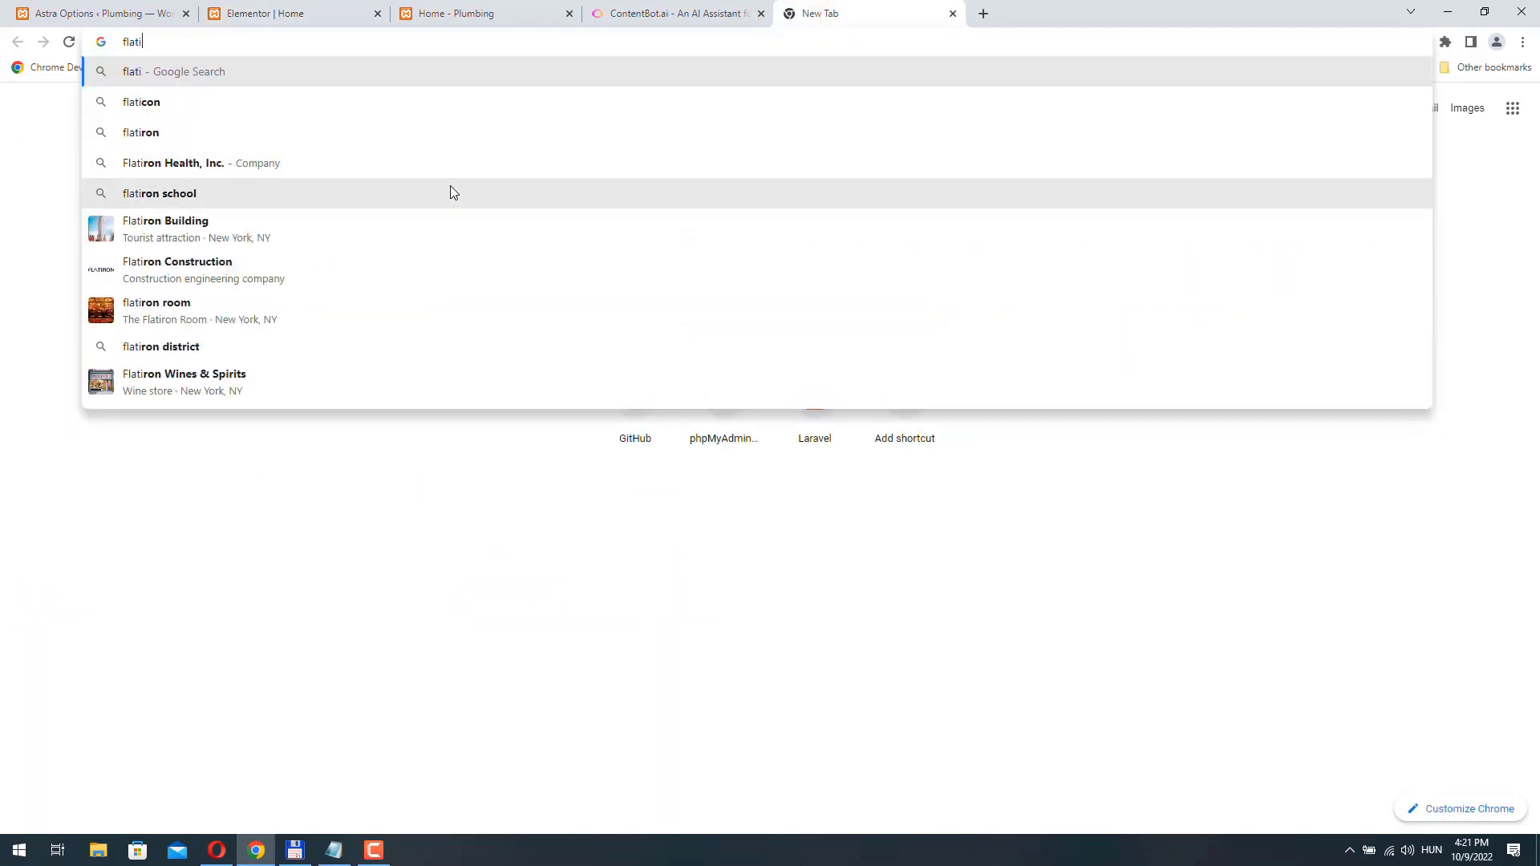
pyautogui.write('con.com')
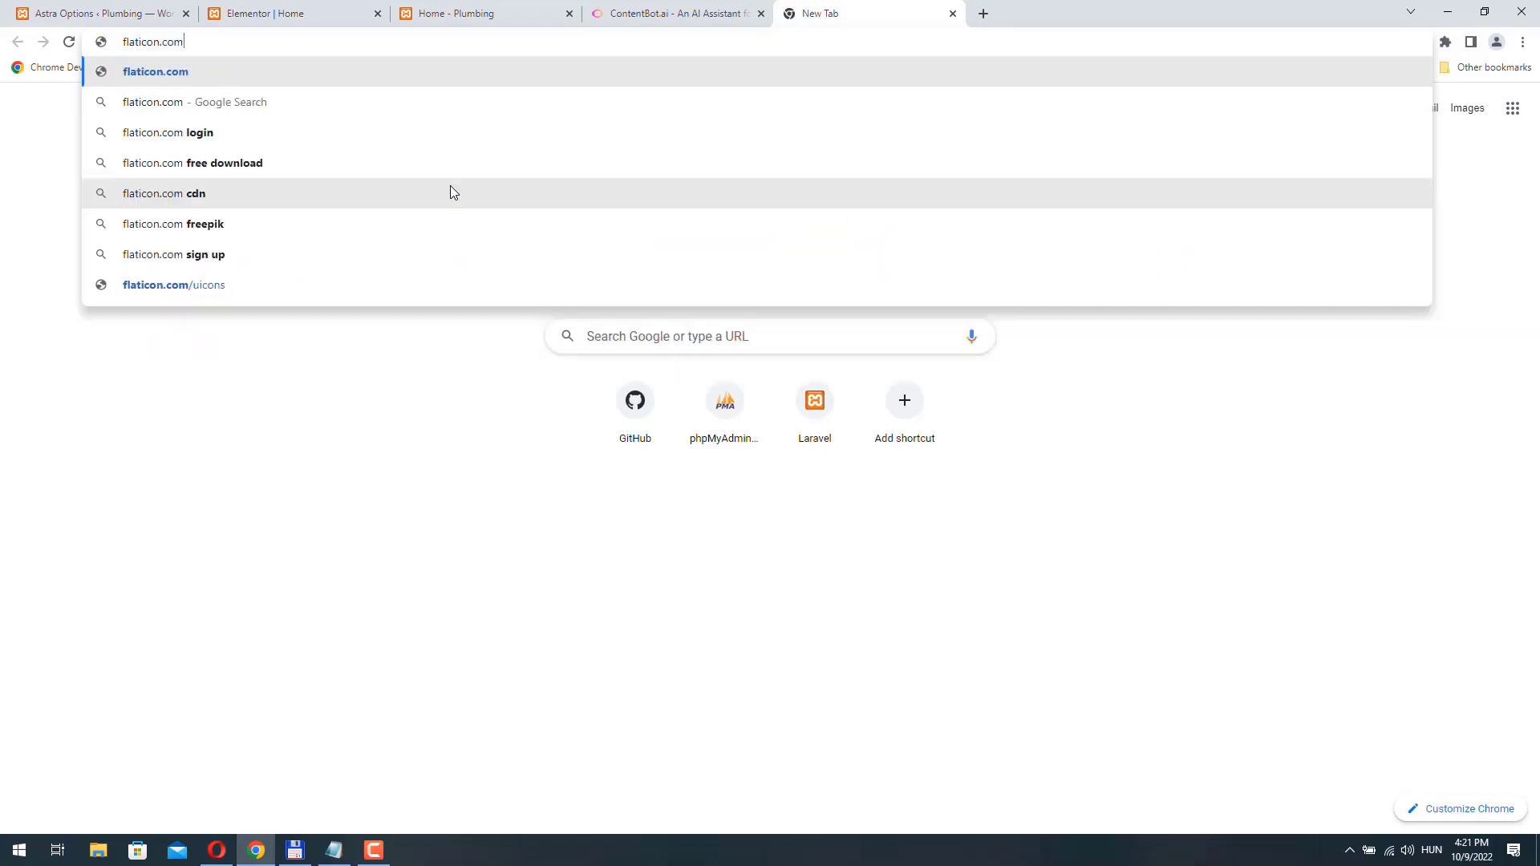
pyautogui.press('Return')
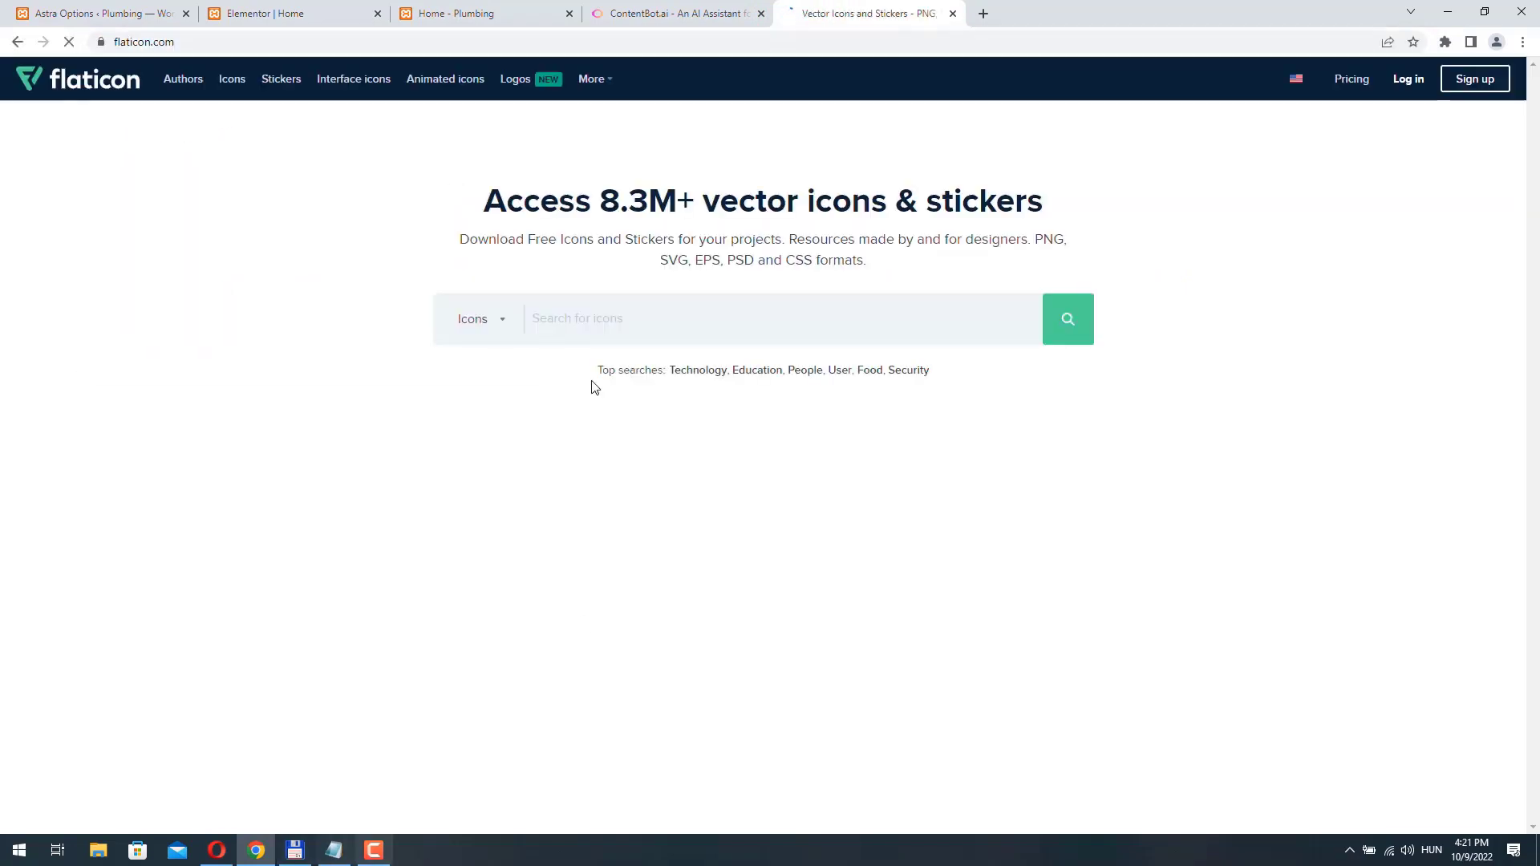
# - Search Flaticon for "plumbing" icons and filter the results to Color icons
pyautogui.click(599, 320)
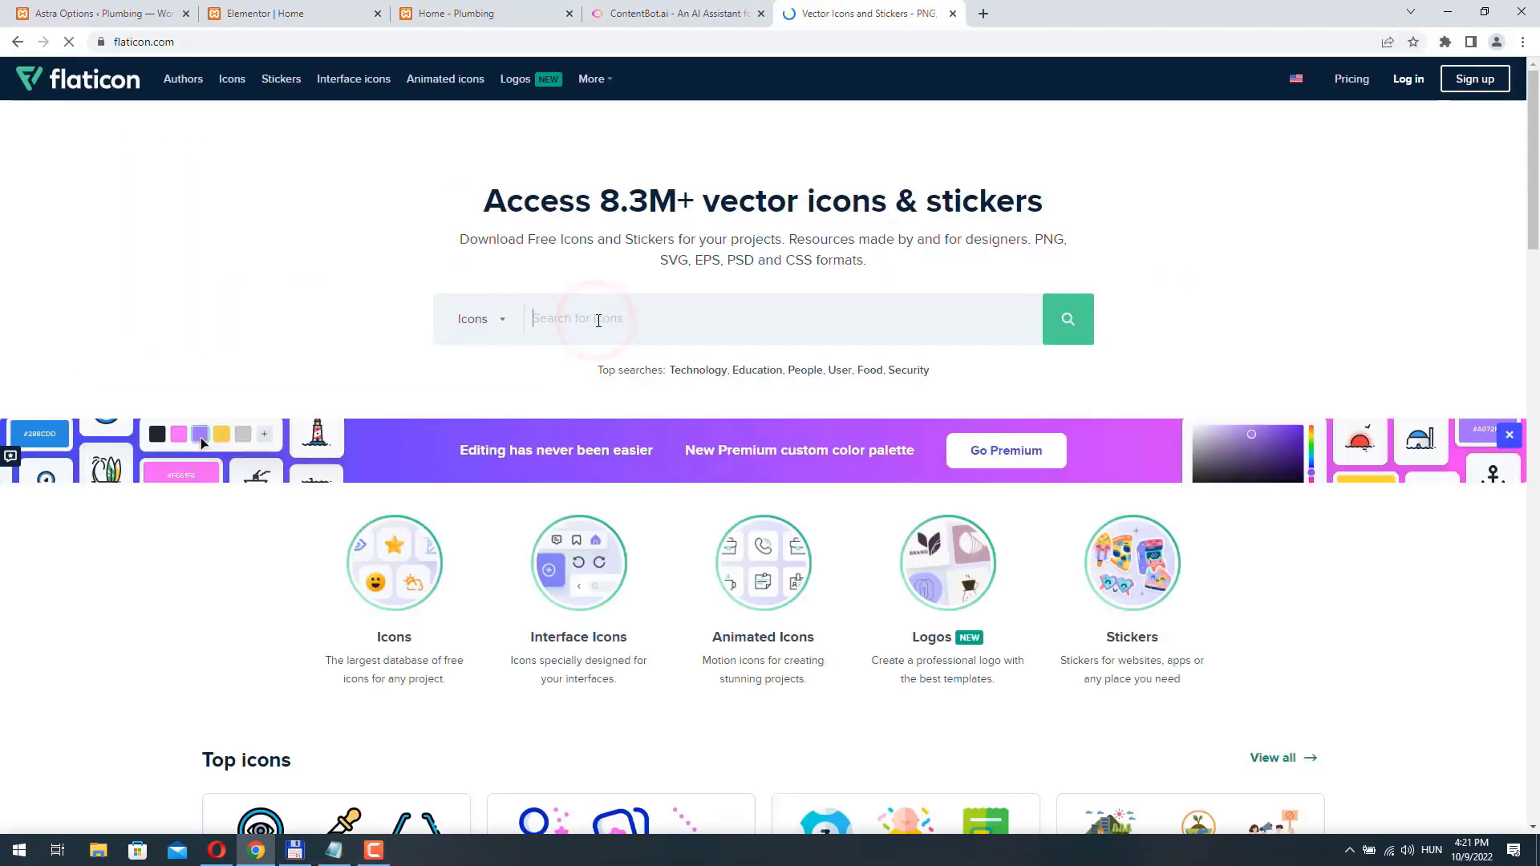
pyautogui.write('plumbing')
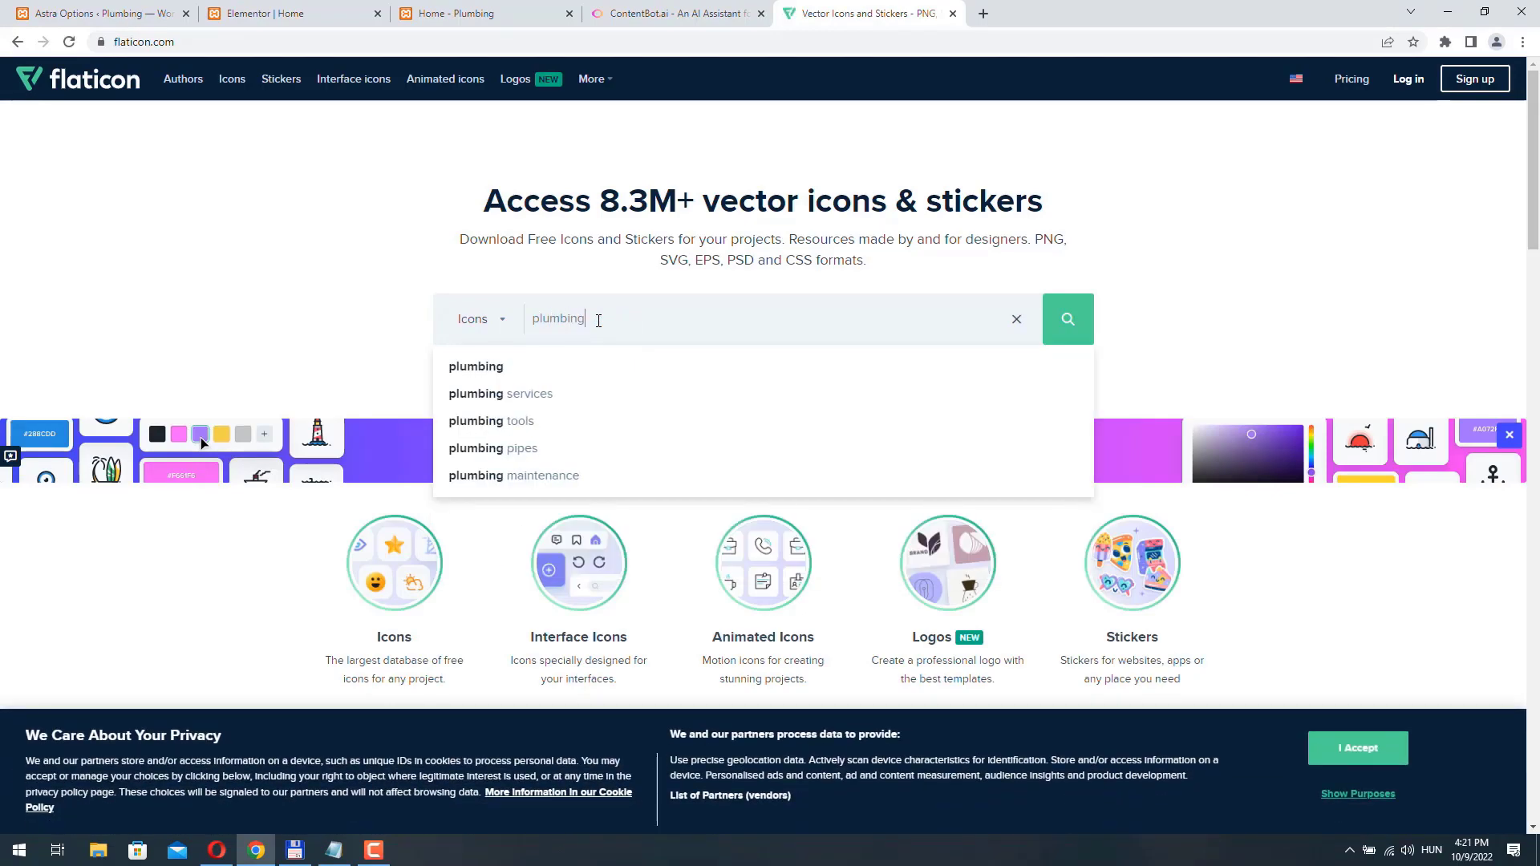
pyautogui.press('Return')
pyautogui.scroll(-5, 1428, 527)
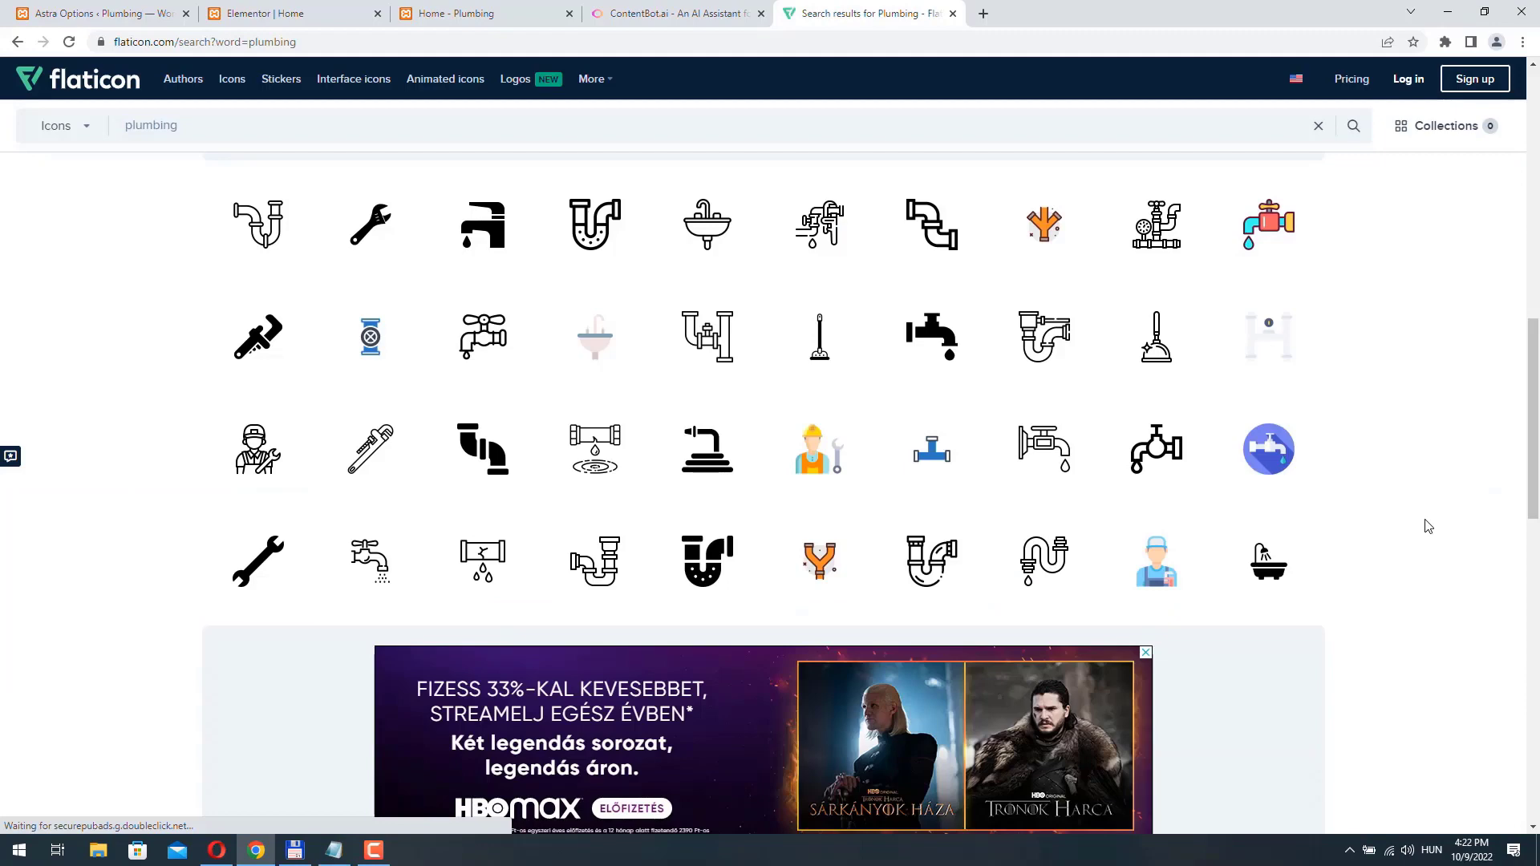
pyautogui.scroll(-6, 1428, 526)
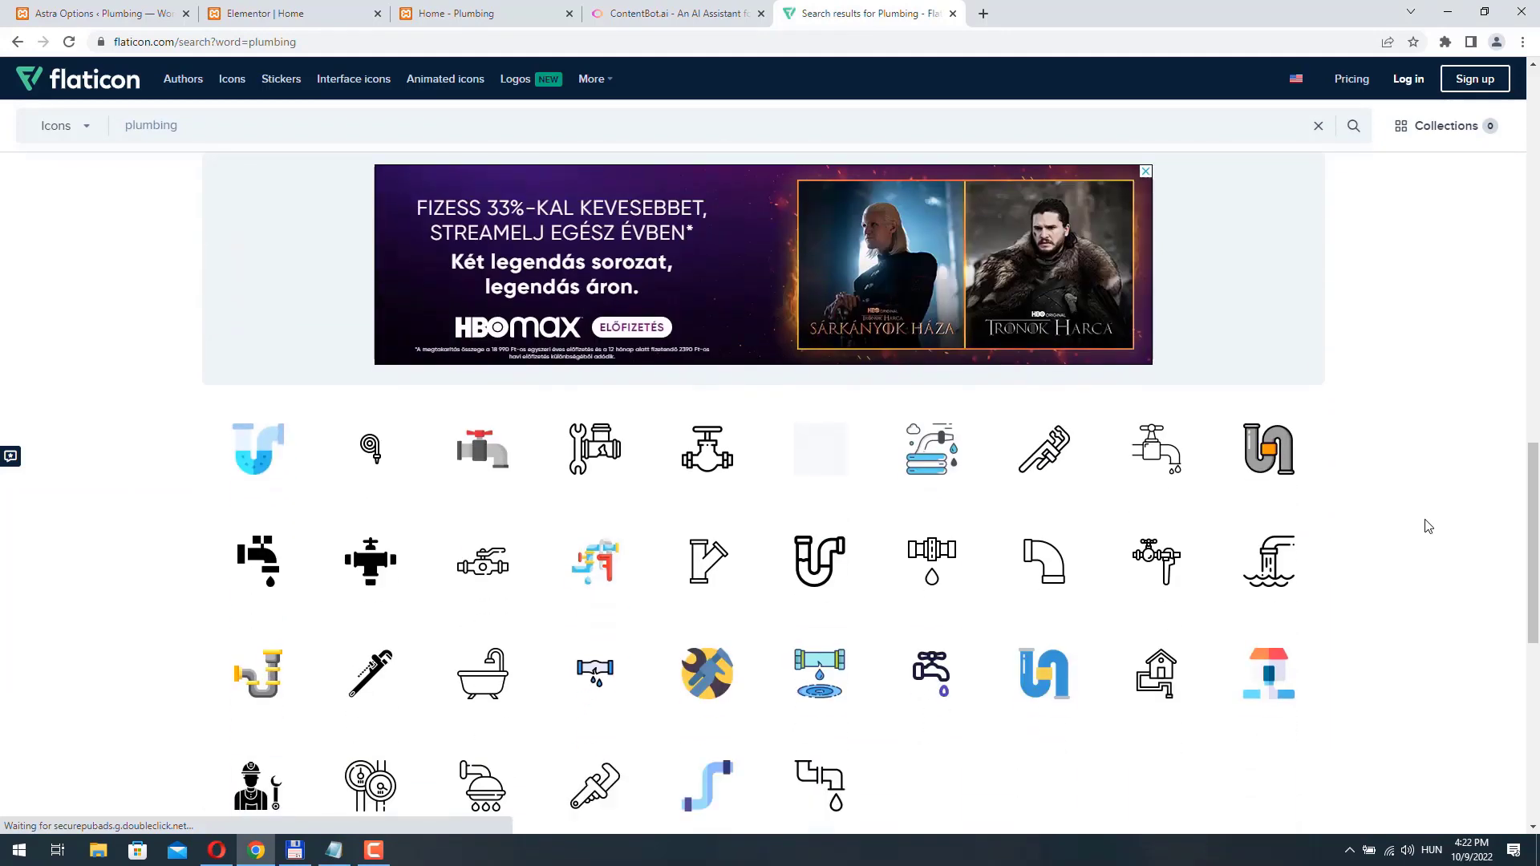
pyautogui.scroll(10, 1428, 526)
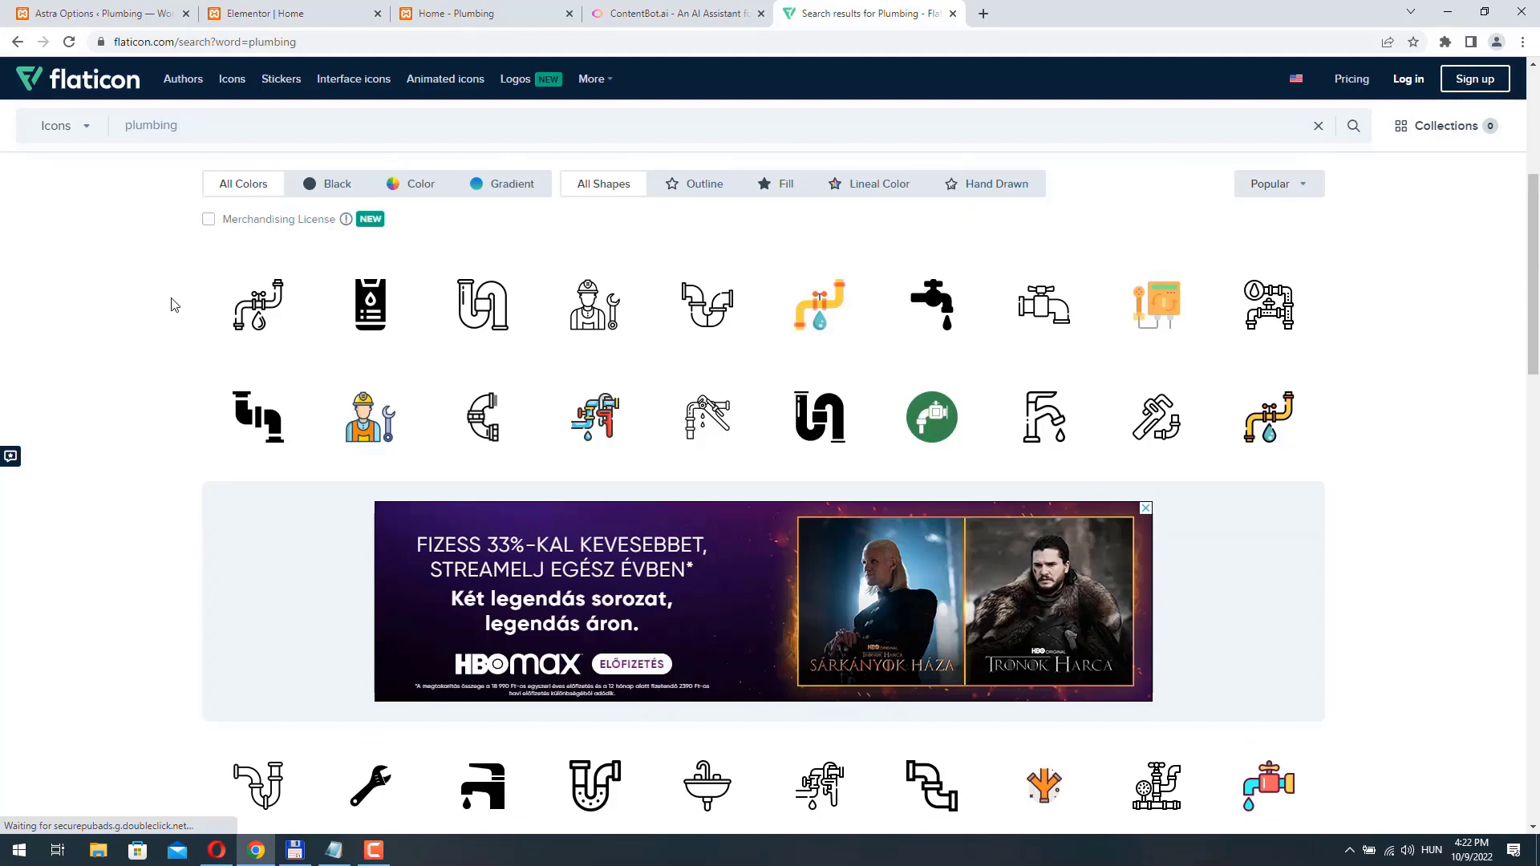
pyautogui.click(413, 183)
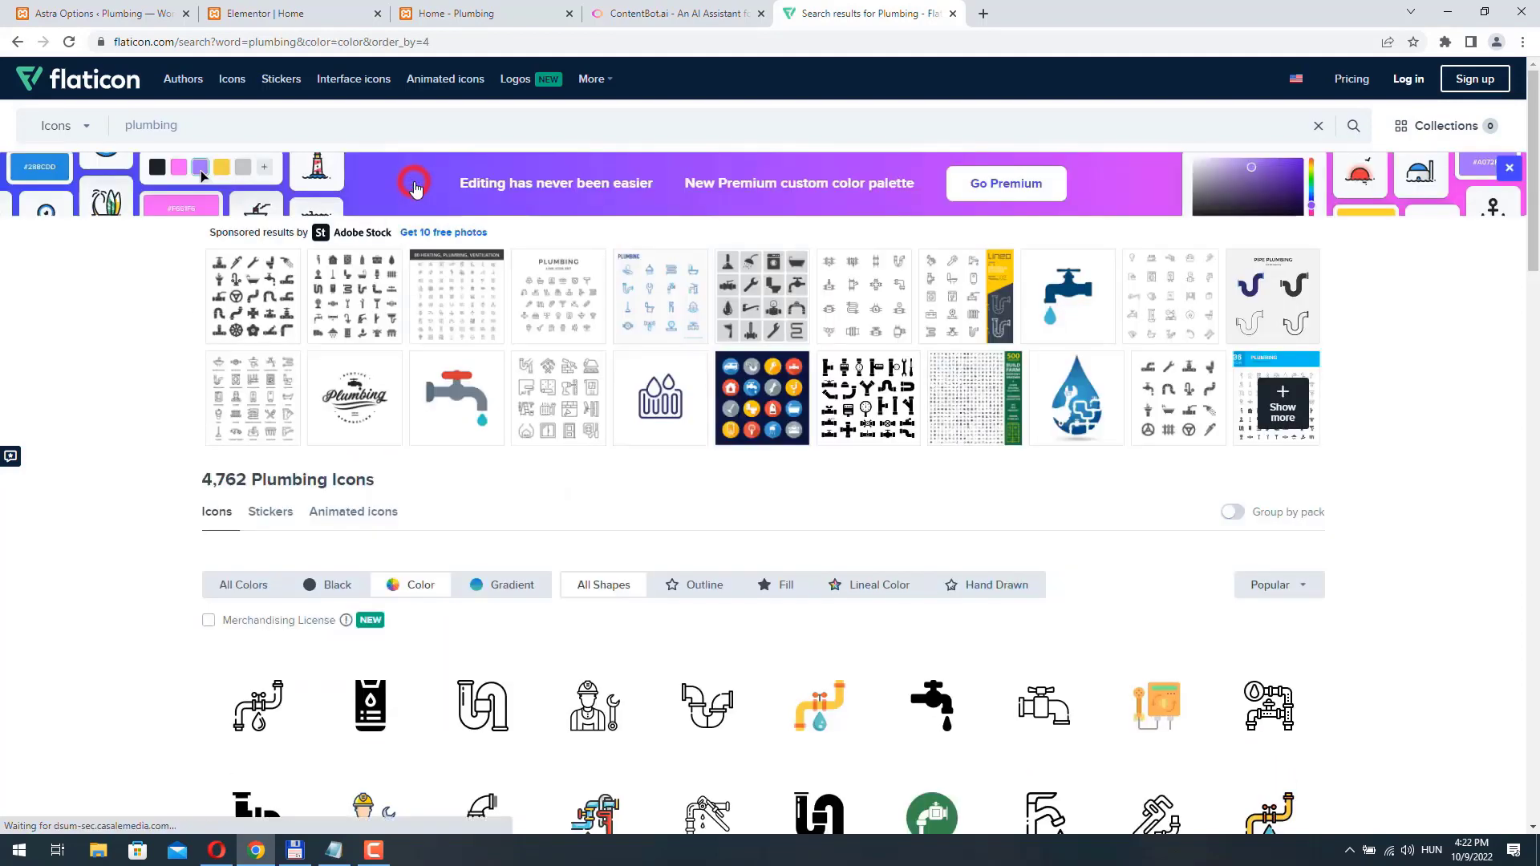
# - Open the technician icon with blue cap and wrench and download it free as a 128px PNG
pyautogui.scroll(-10, 86, 485)
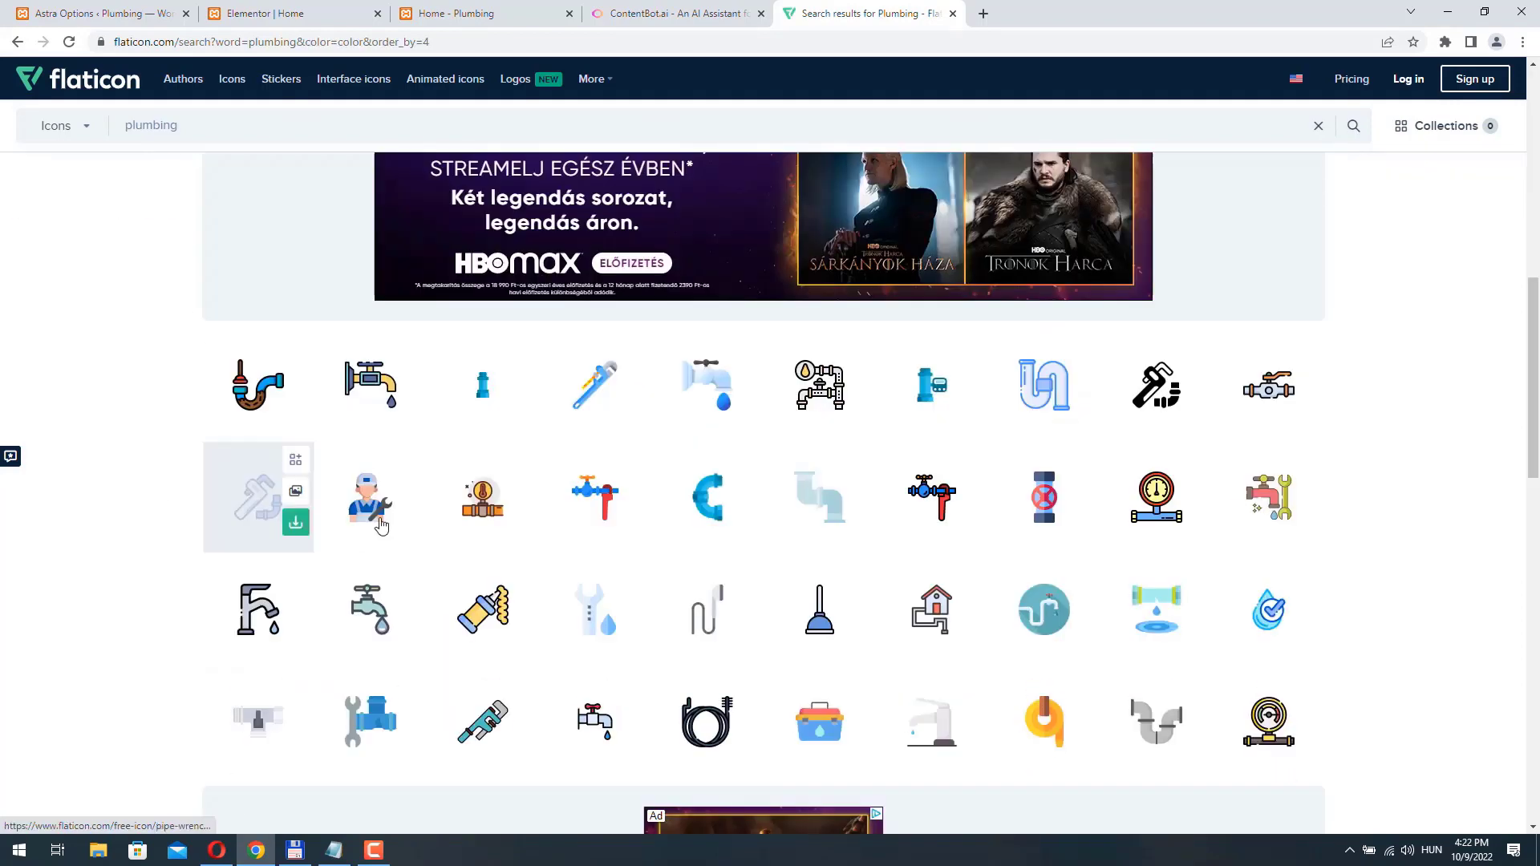
pyautogui.click(360, 503)
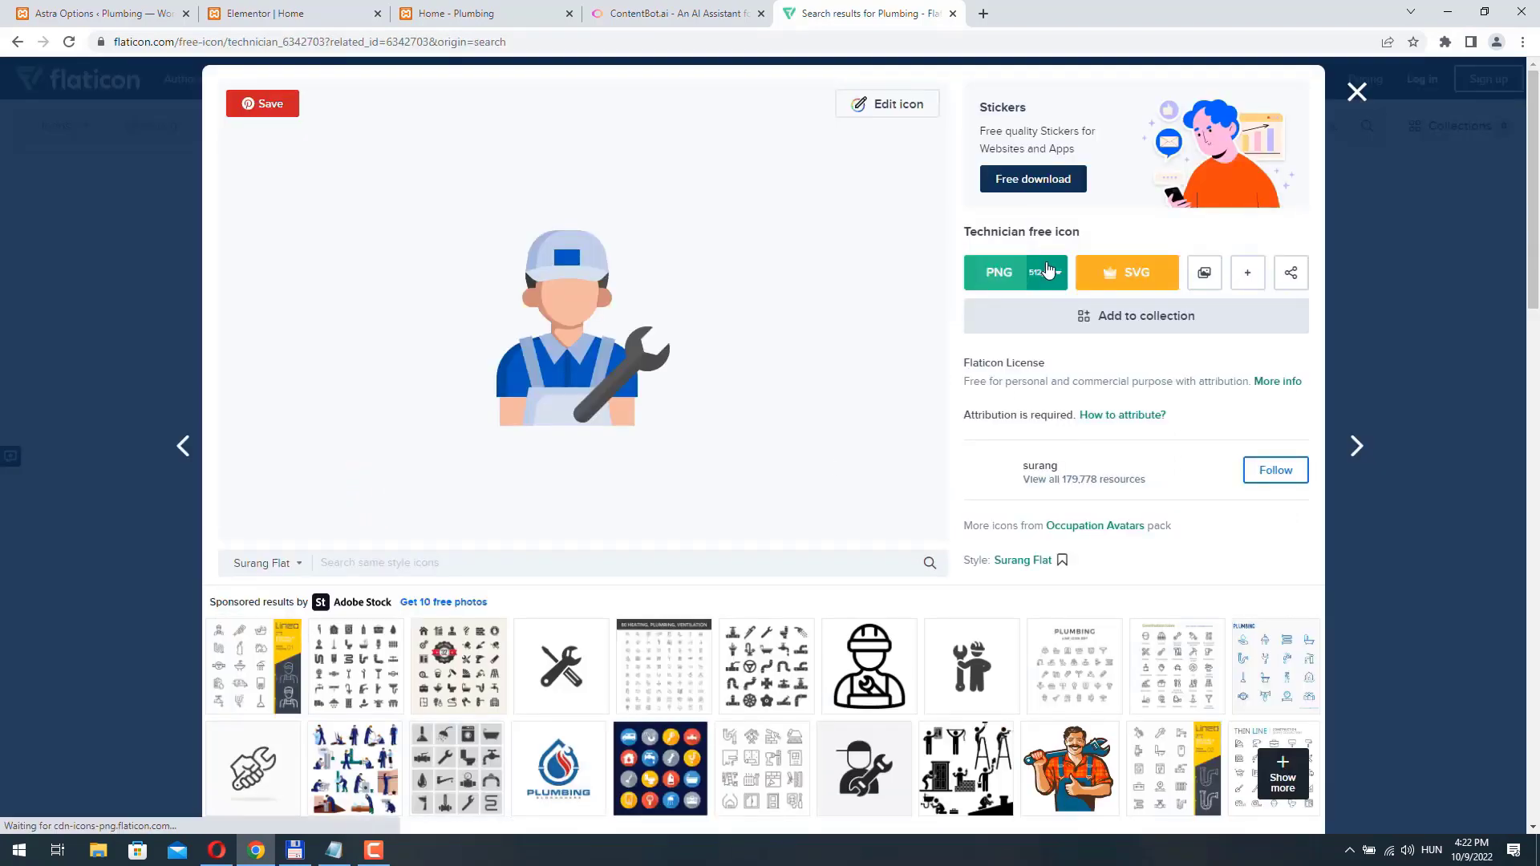
pyautogui.click(1056, 277)
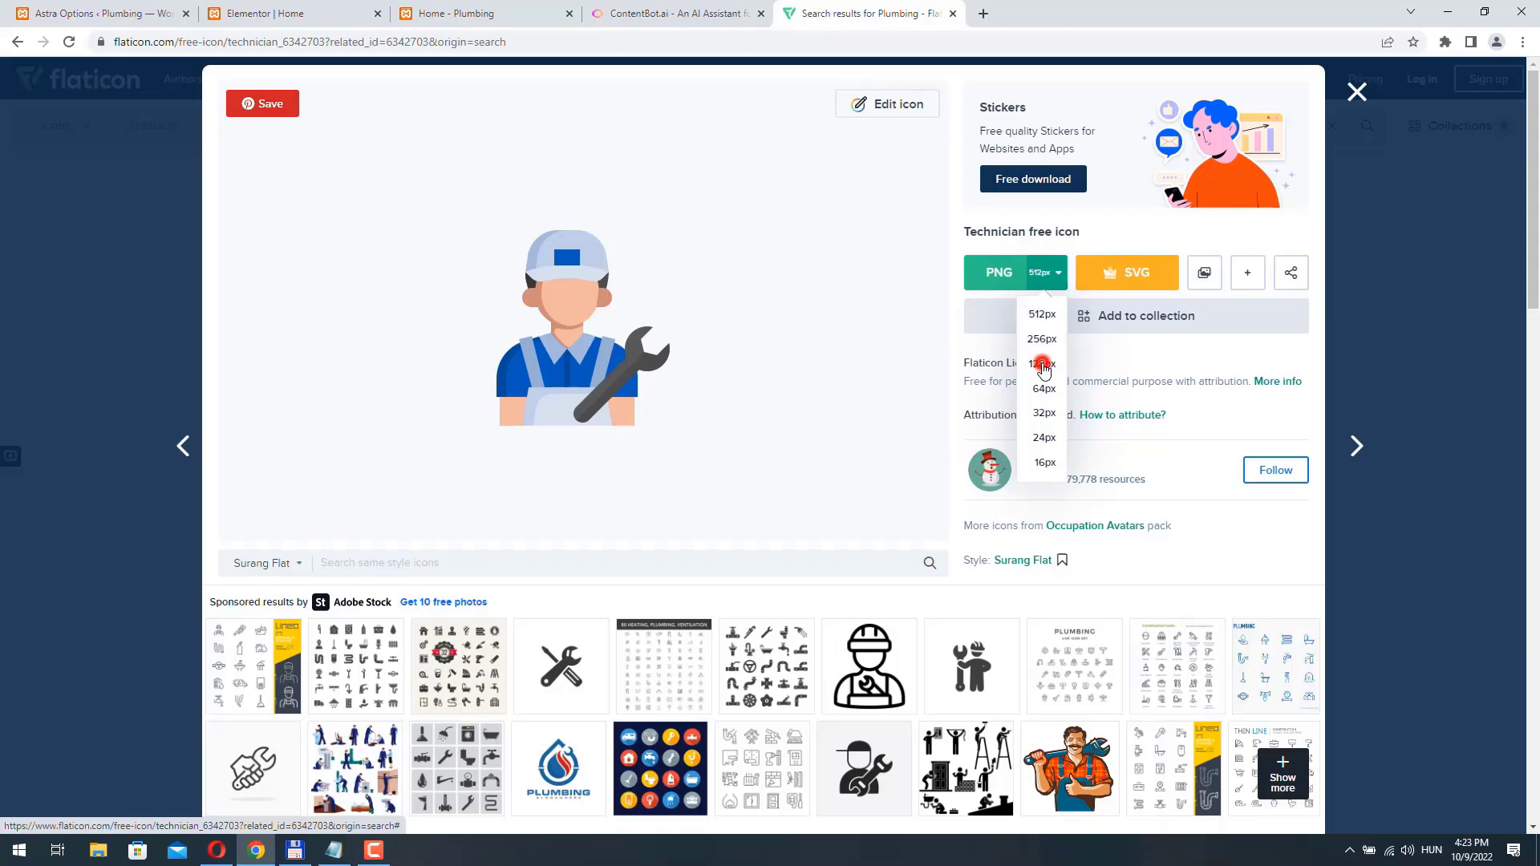
pyautogui.click(1043, 366)
pyautogui.click(1135, 540)
# - Return to the Elementor editor of the Home page, where the image box is being edited
pyautogui.click(495, 16)
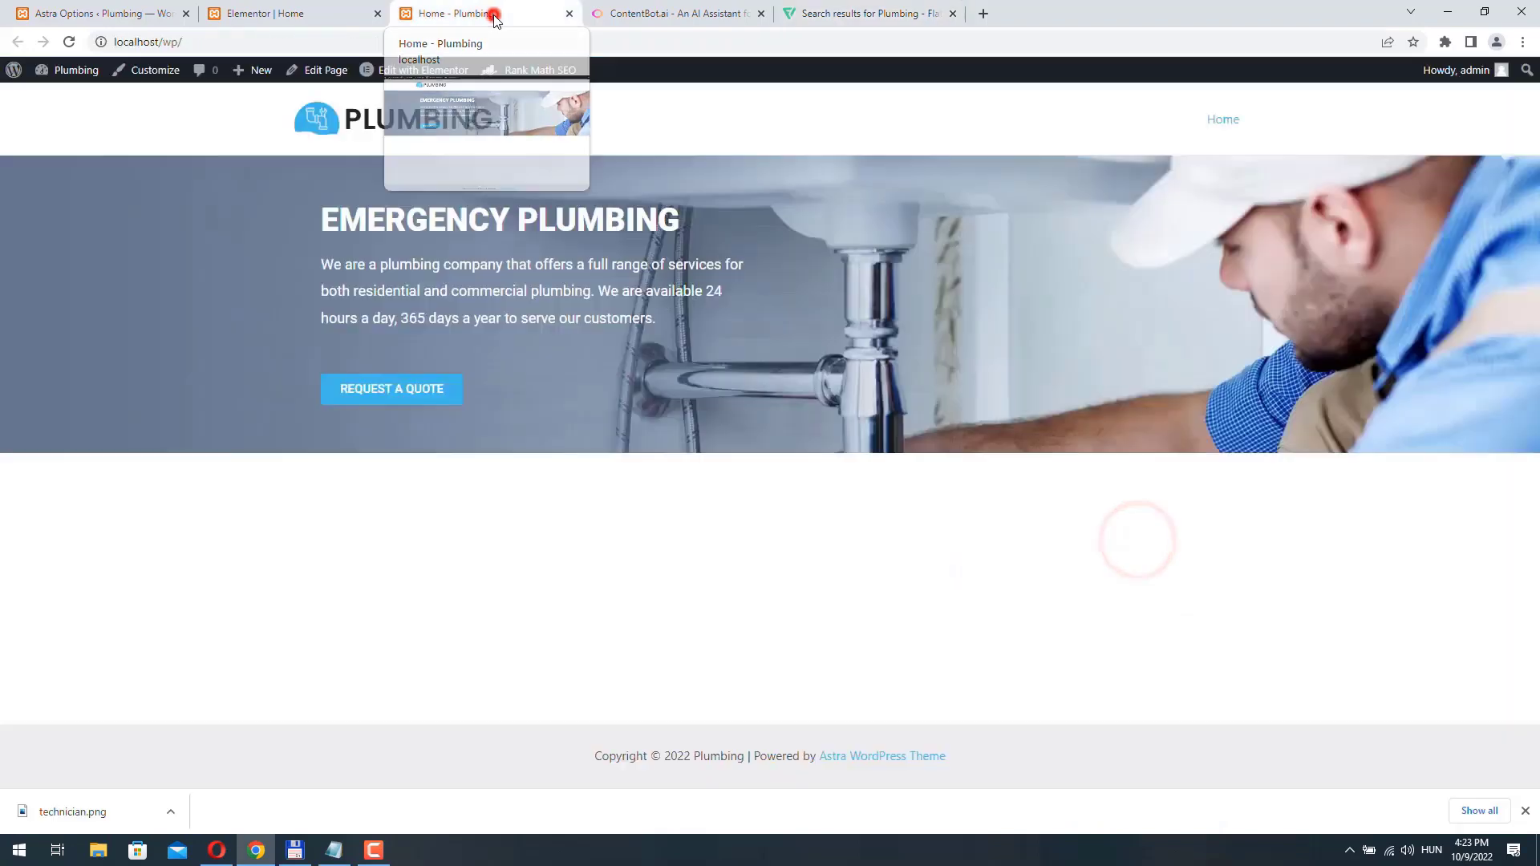
pyautogui.click(195, 13)
pyautogui.click(211, 14)
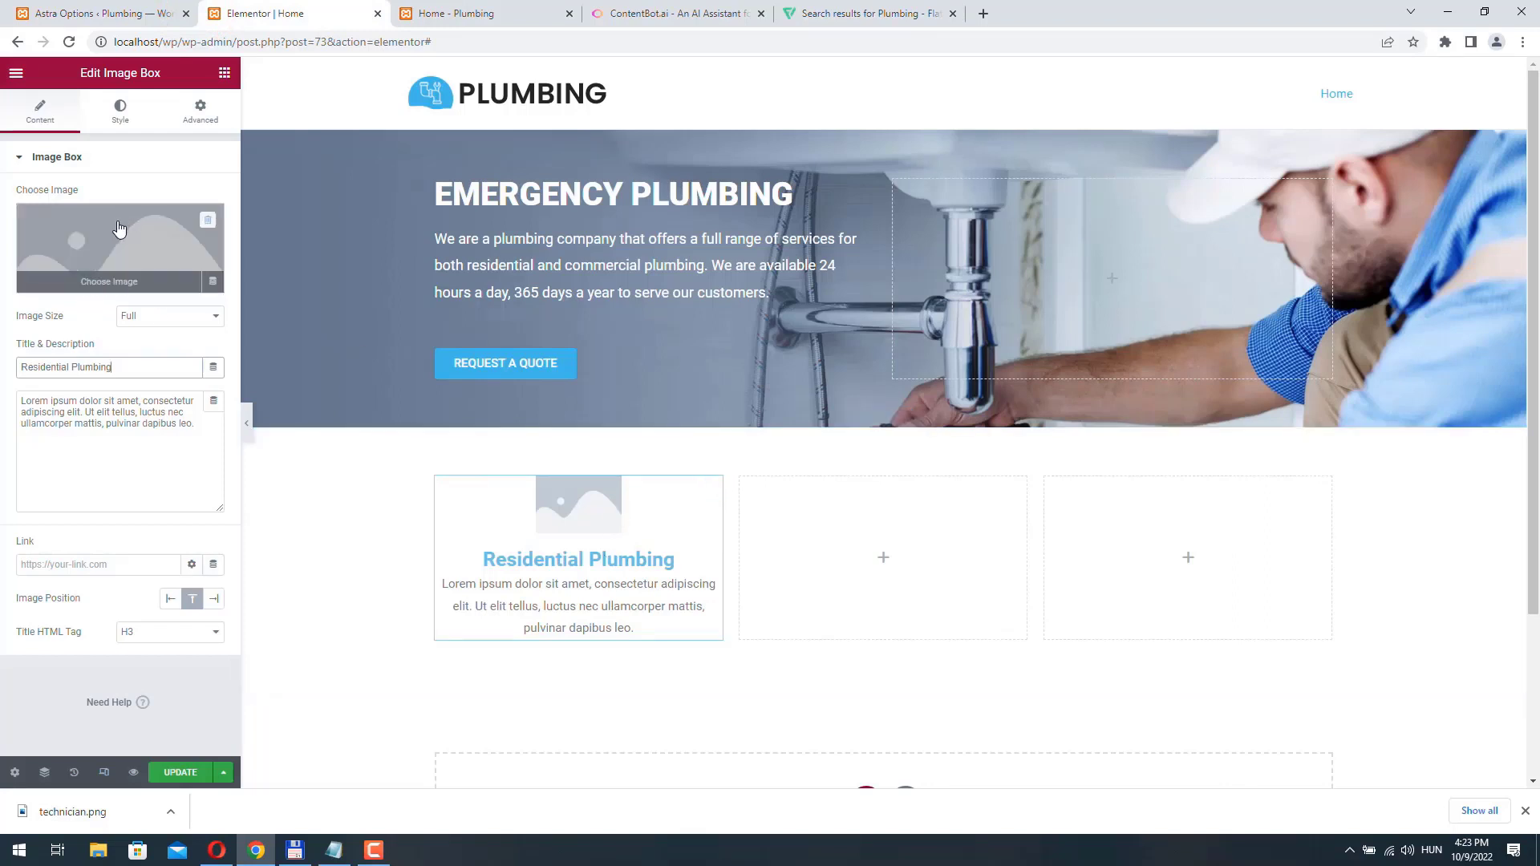
# - Upload technician.png to the media library and insert it as the Residential Plumbing image box's picture
pyautogui.click(98, 242)
pyautogui.click(215, 143)
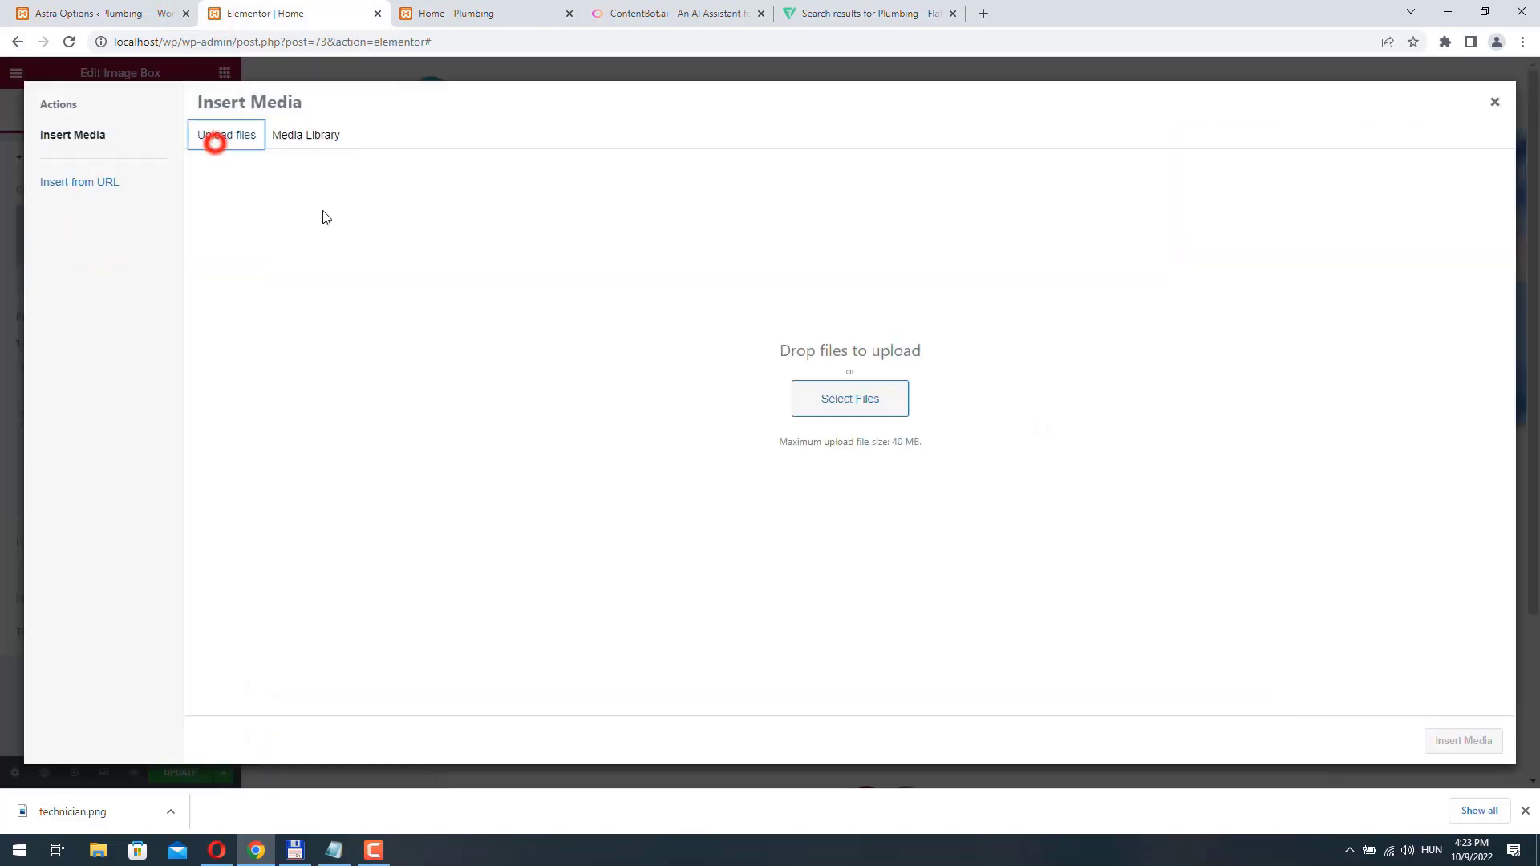
pyautogui.click(873, 399)
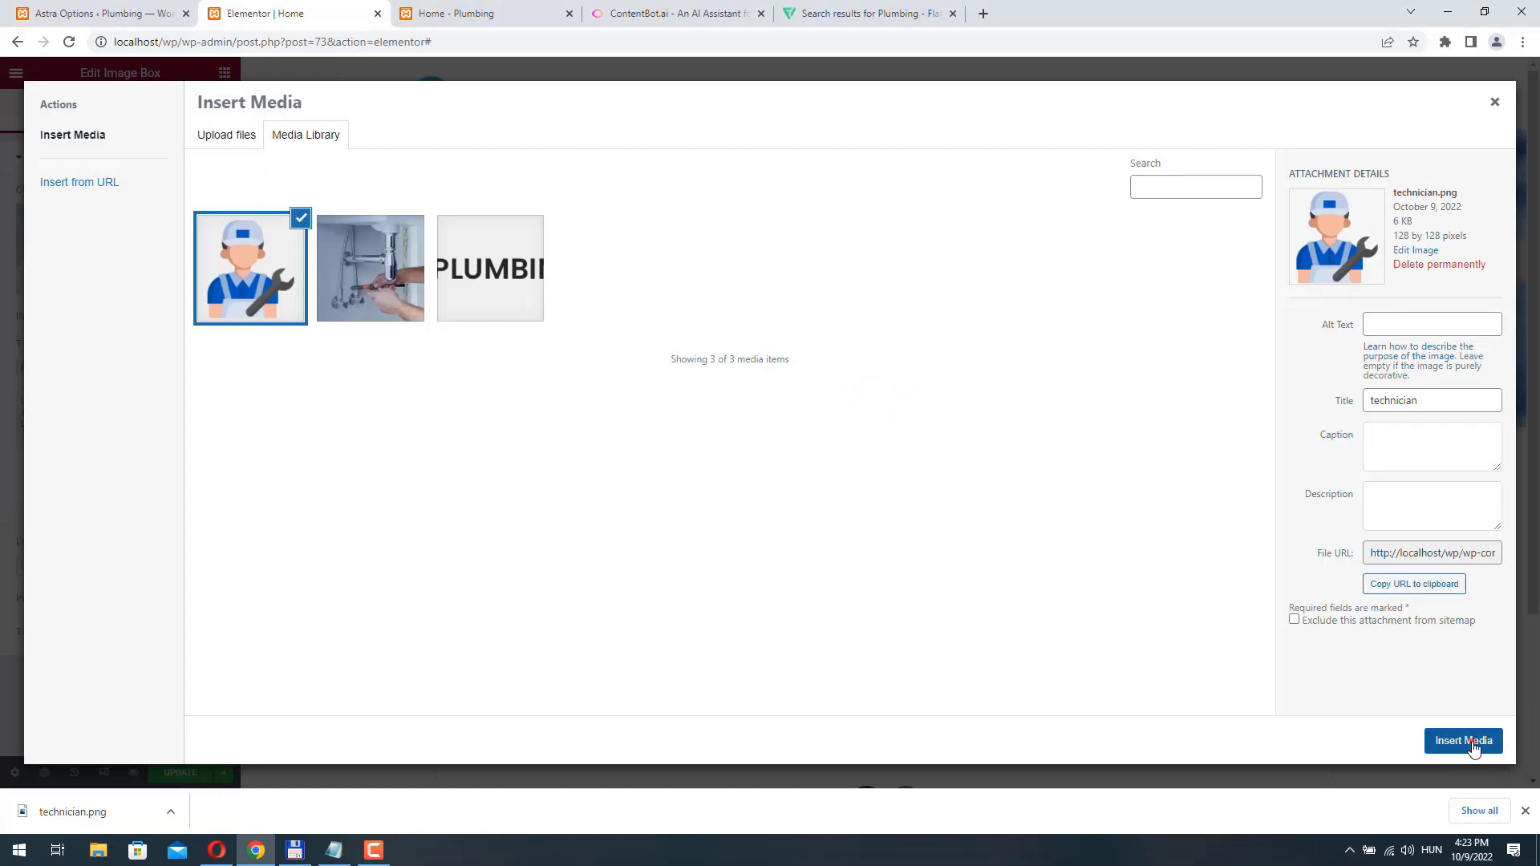
pyautogui.click(1473, 743)
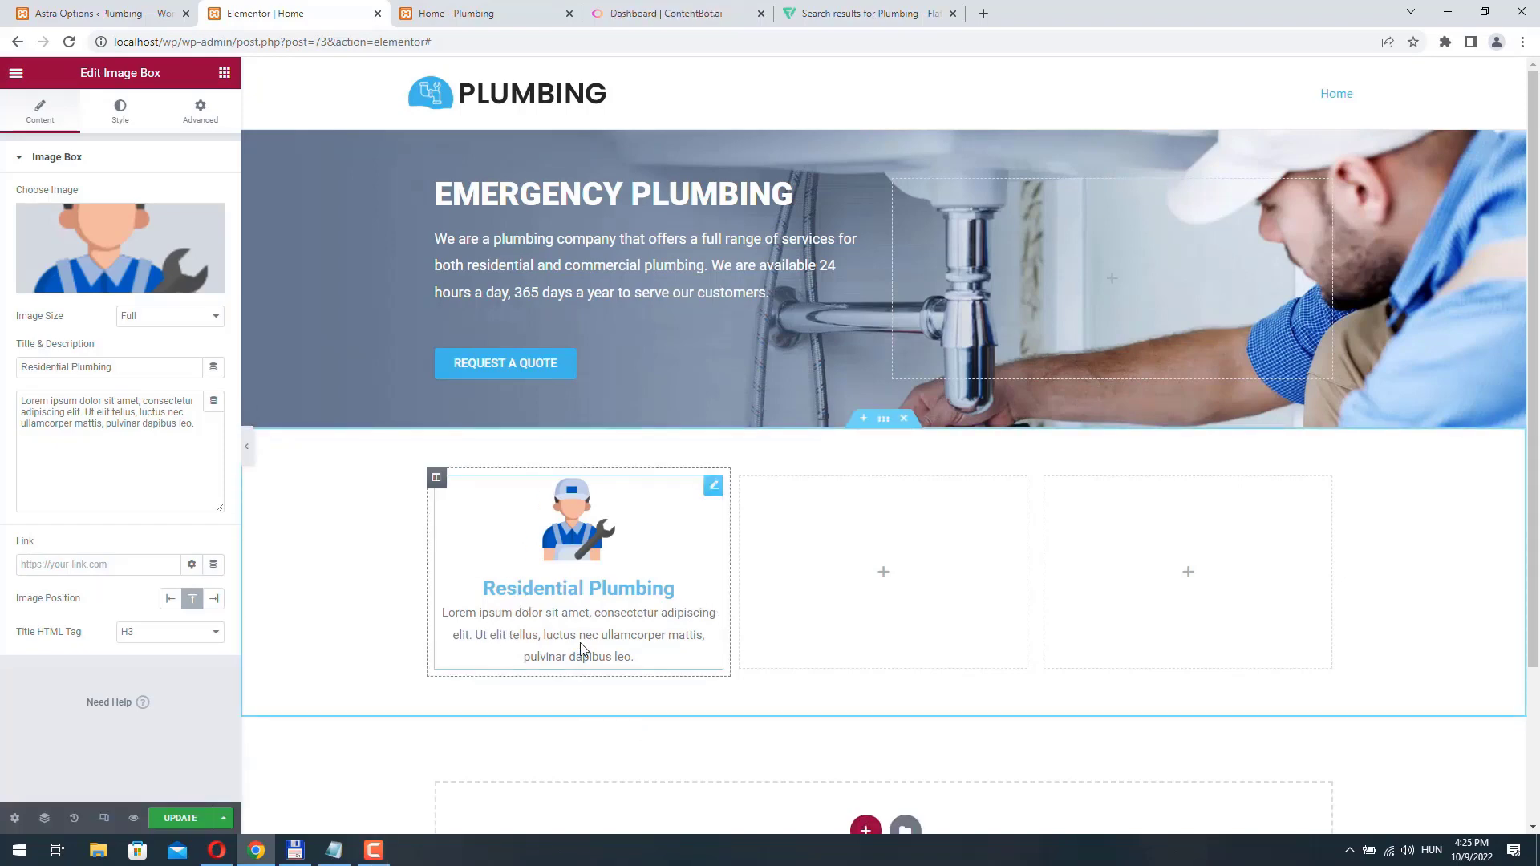
# - Switch to ContentBot.ai and start a new blank long-form document
pyautogui.click(665, 14)
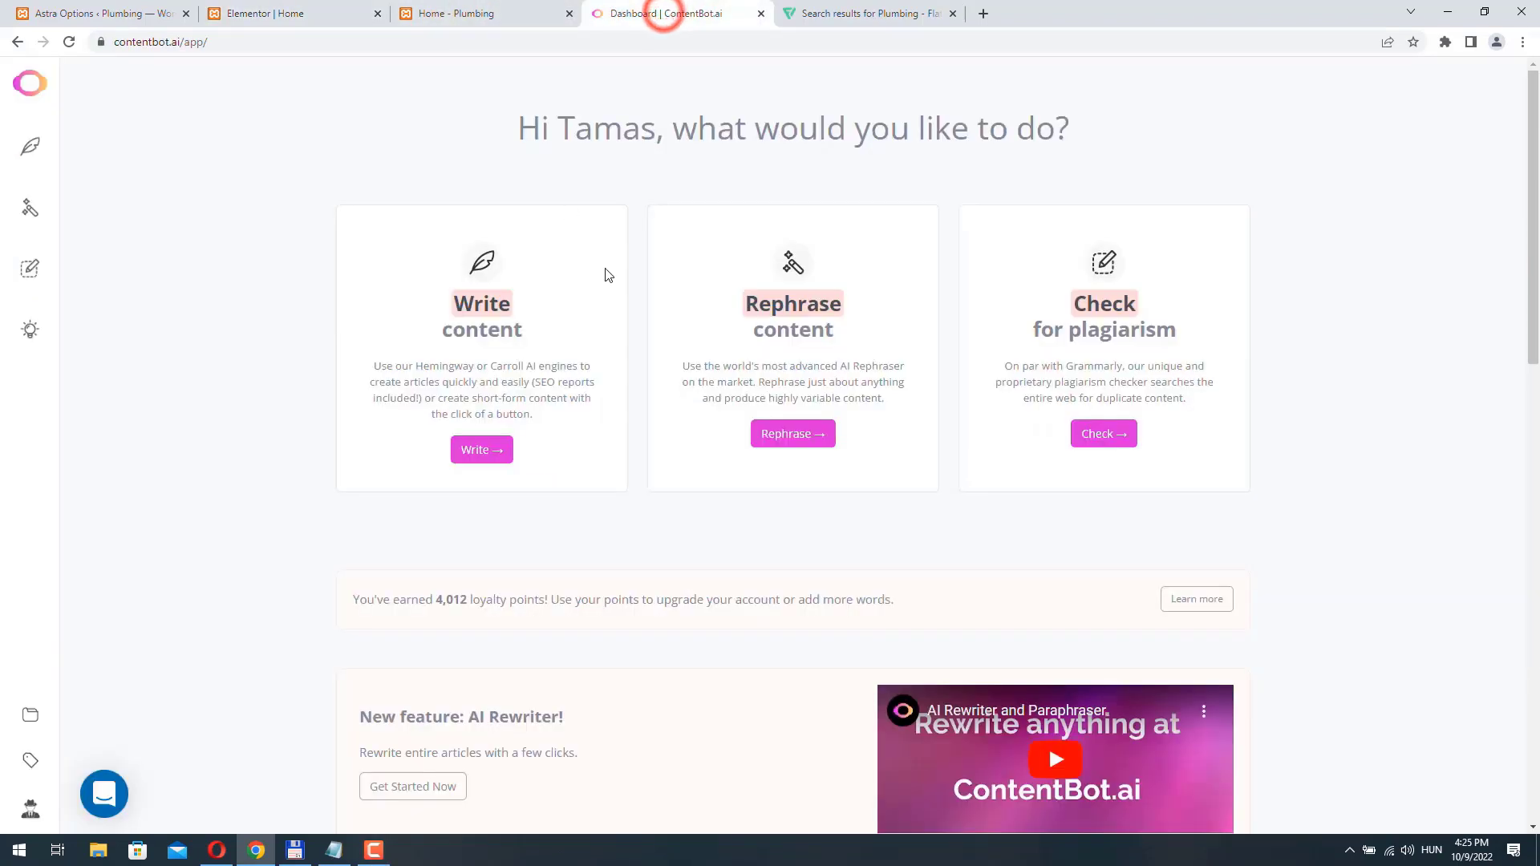
pyautogui.click(473, 451)
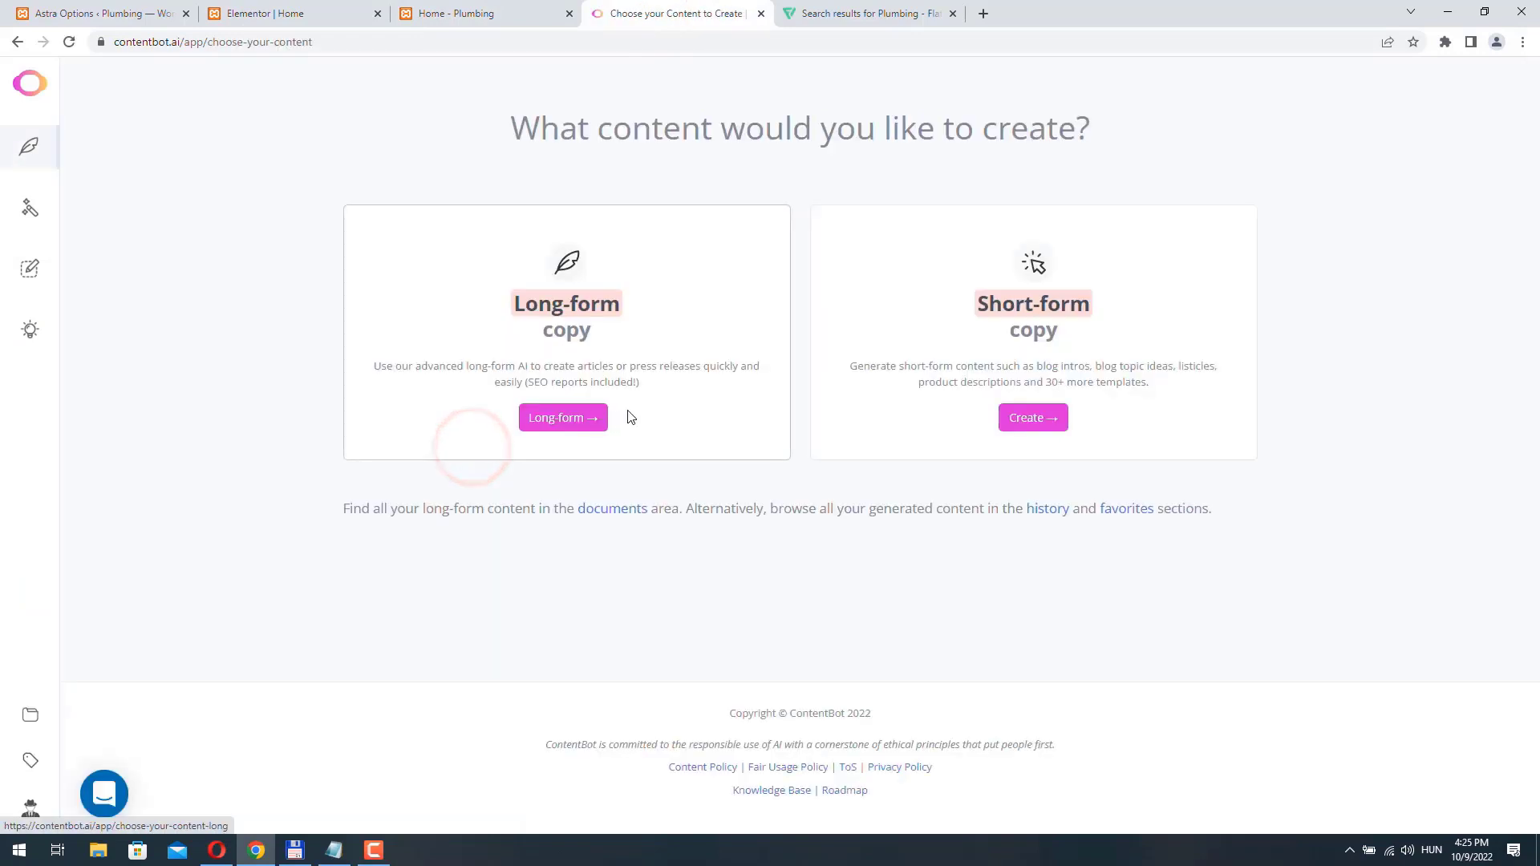
pyautogui.click(567, 418)
pyautogui.click(662, 425)
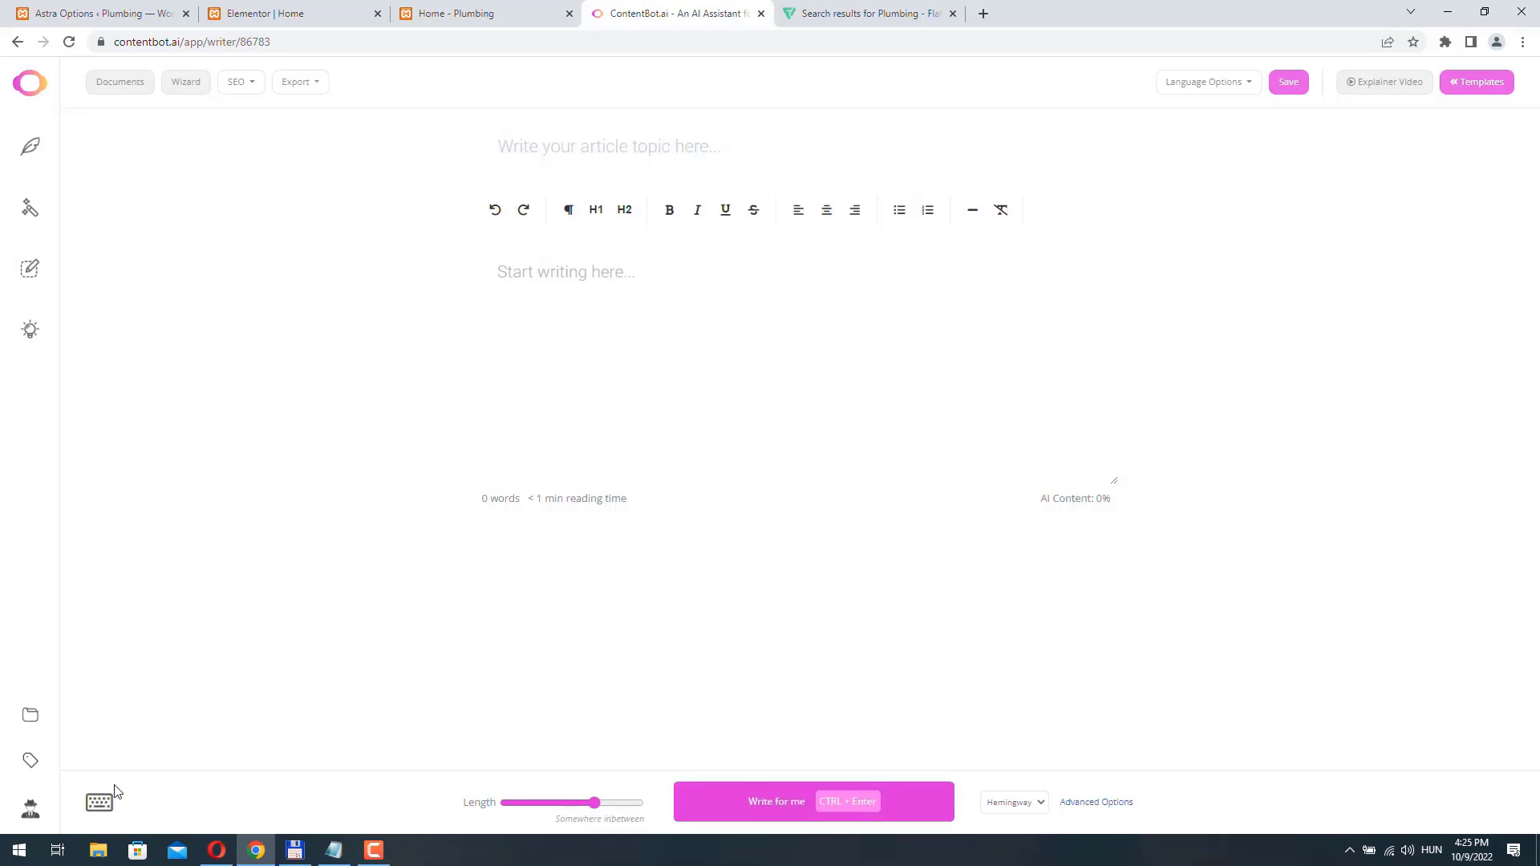
# - Generate a paragraph in the document with the command "/paragraph [Residential plumbing]" and close the command list
pyautogui.click(99, 803)
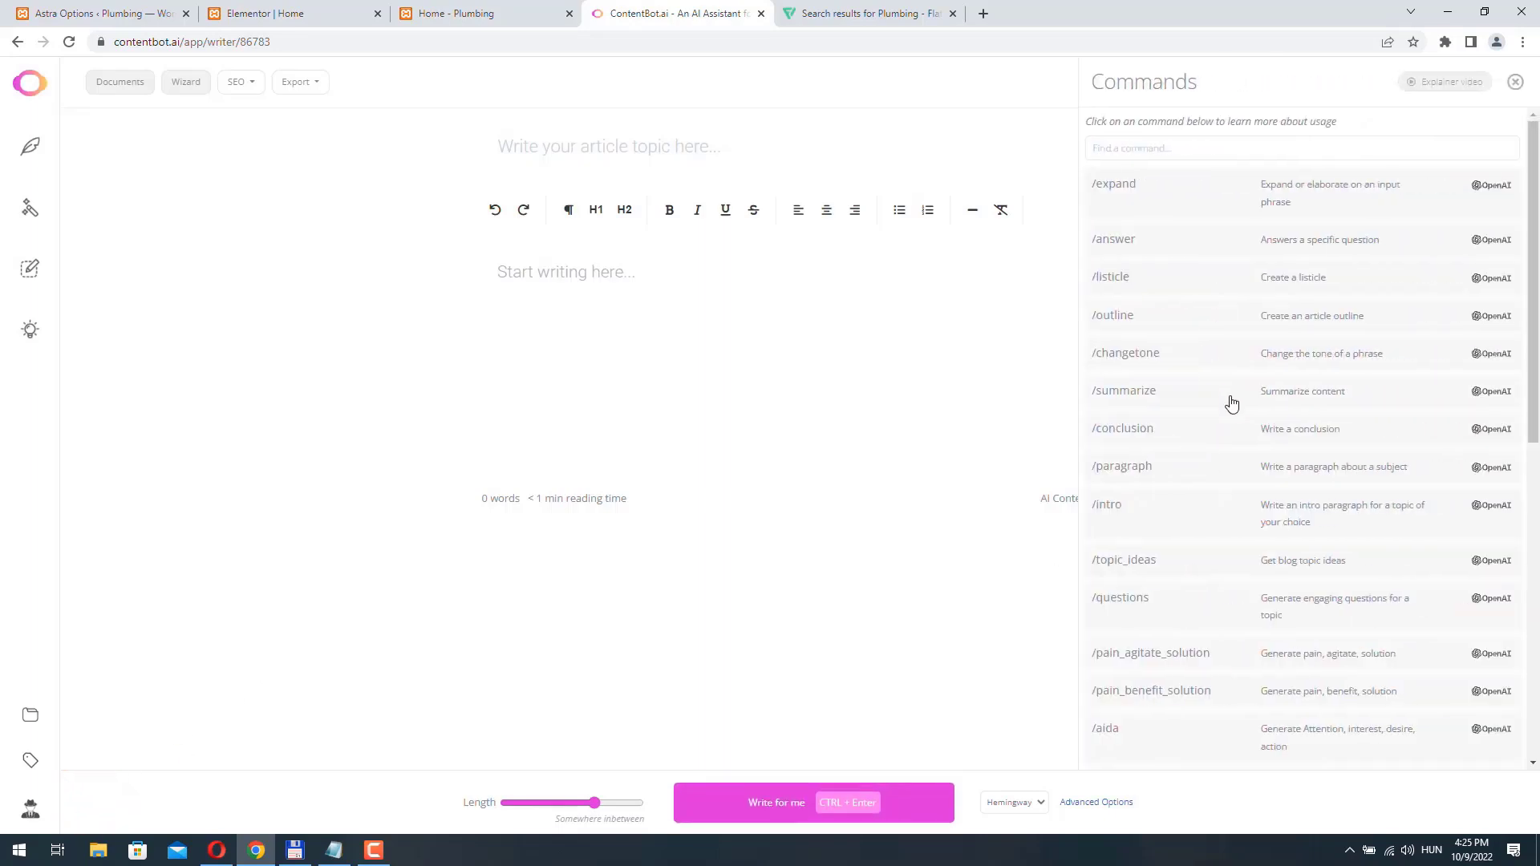
pyautogui.click(1321, 479)
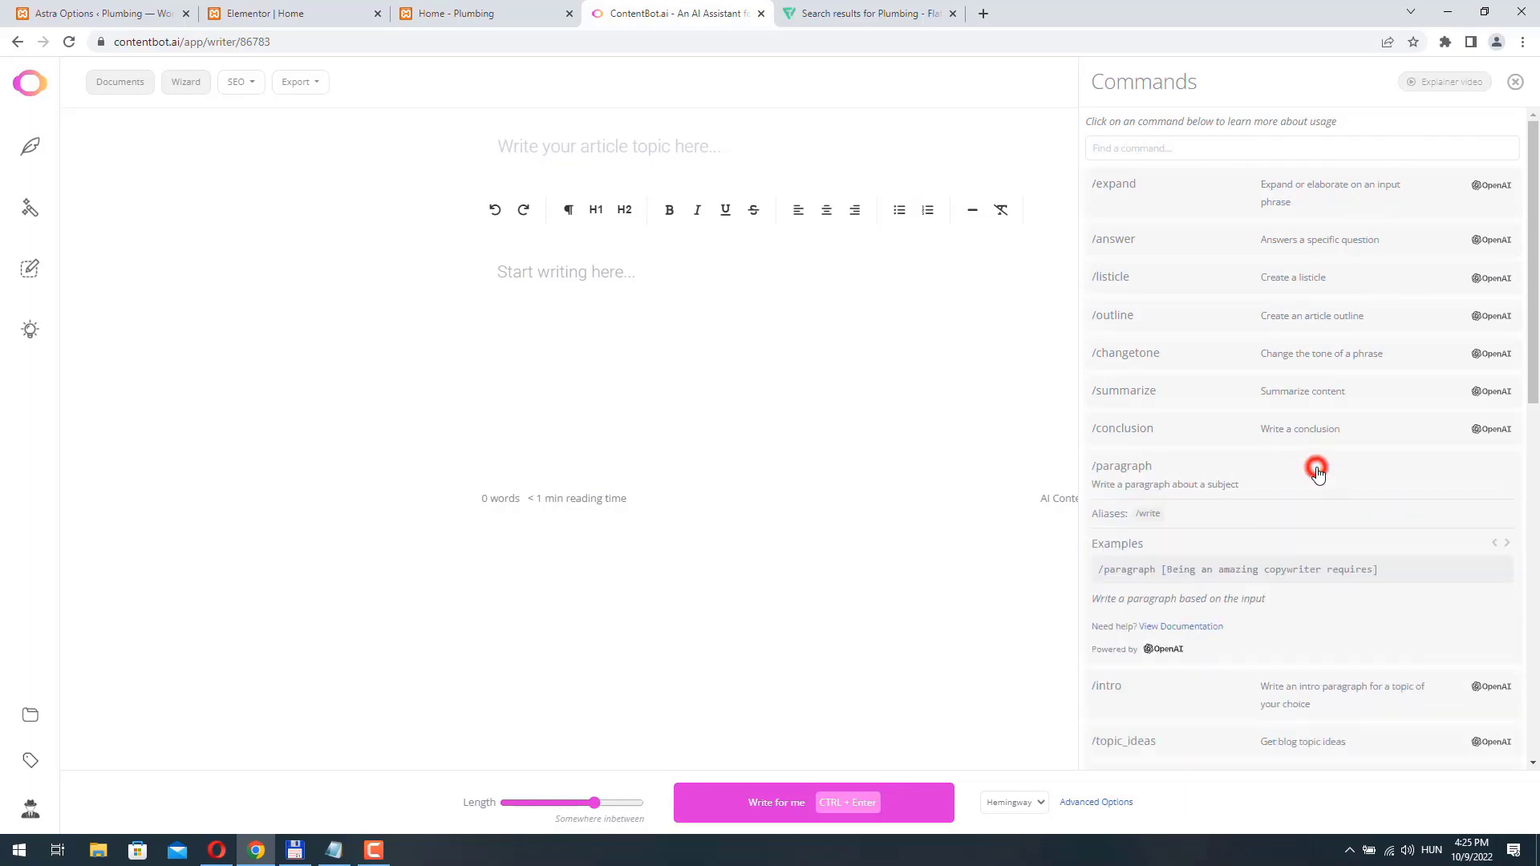
pyautogui.click(1177, 569)
pyautogui.moveTo(588, 273); pyautogui.dragTo(863, 277)
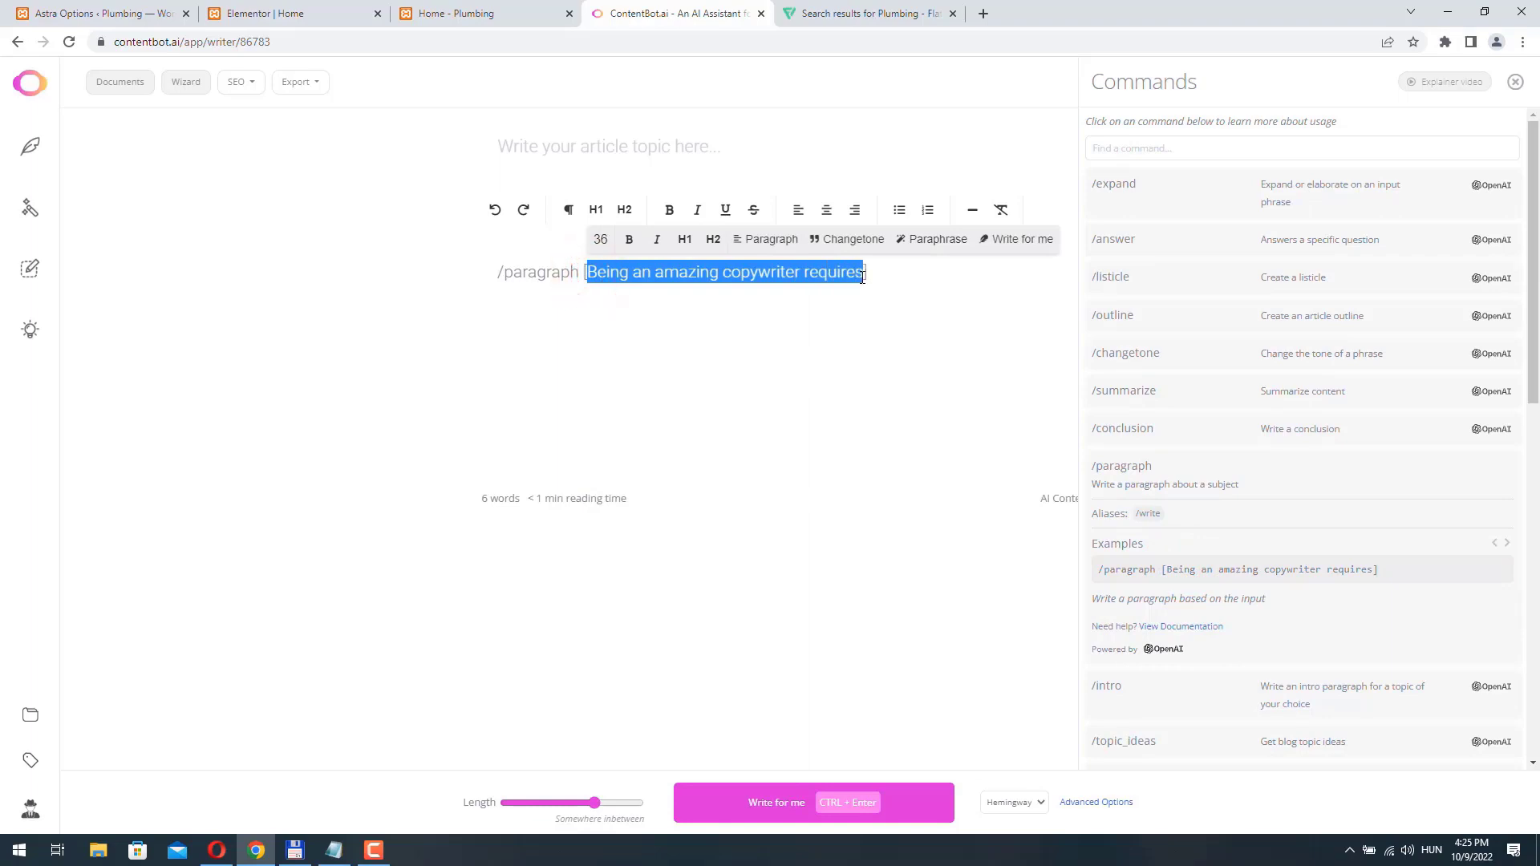
pyautogui.write('Residential plumbing')
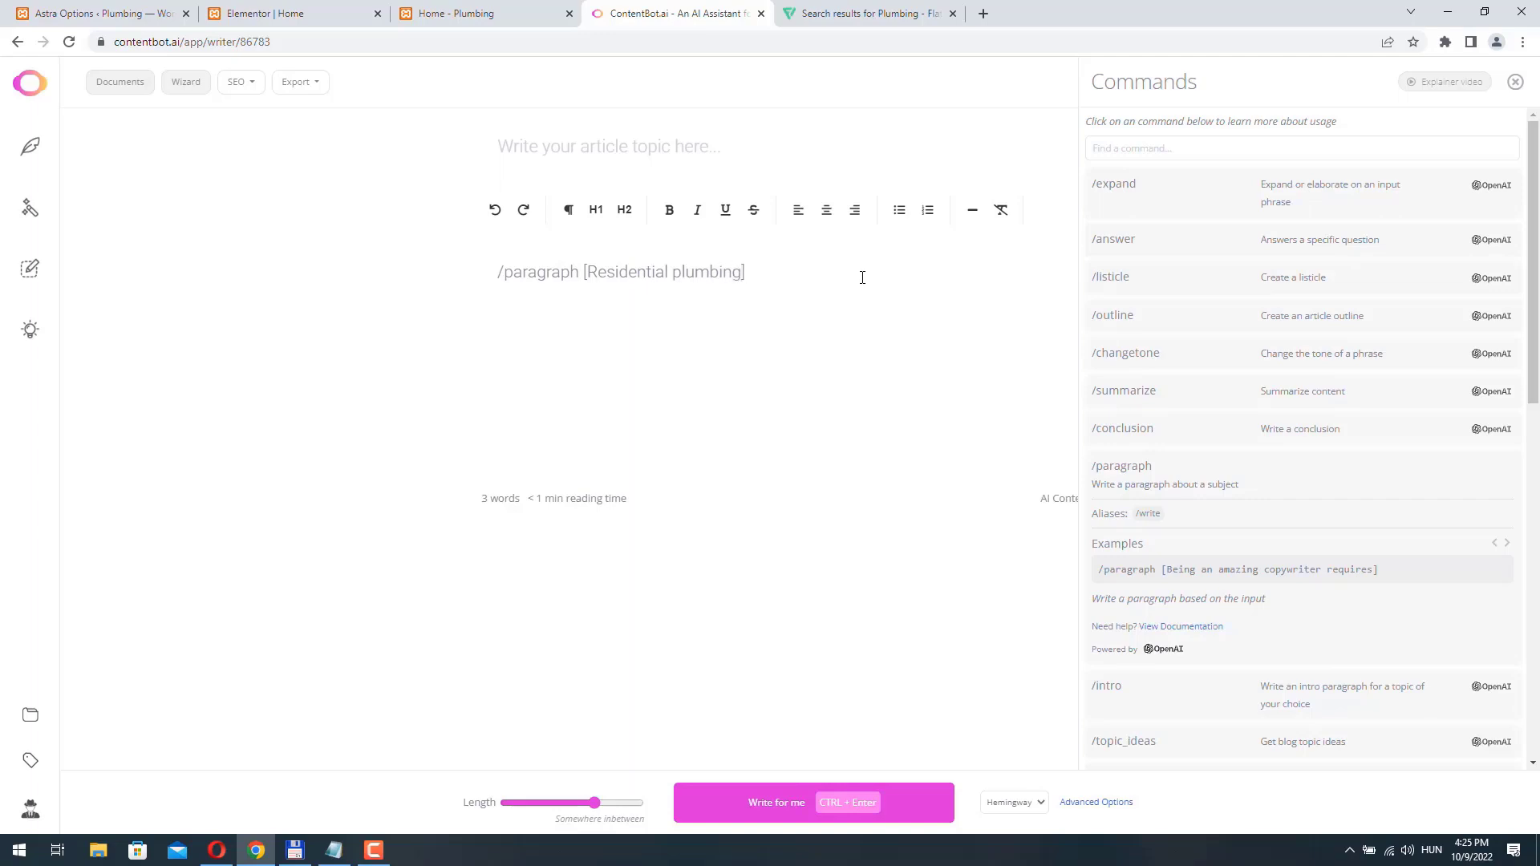
pyautogui.hotkey('ctrl', 'a')
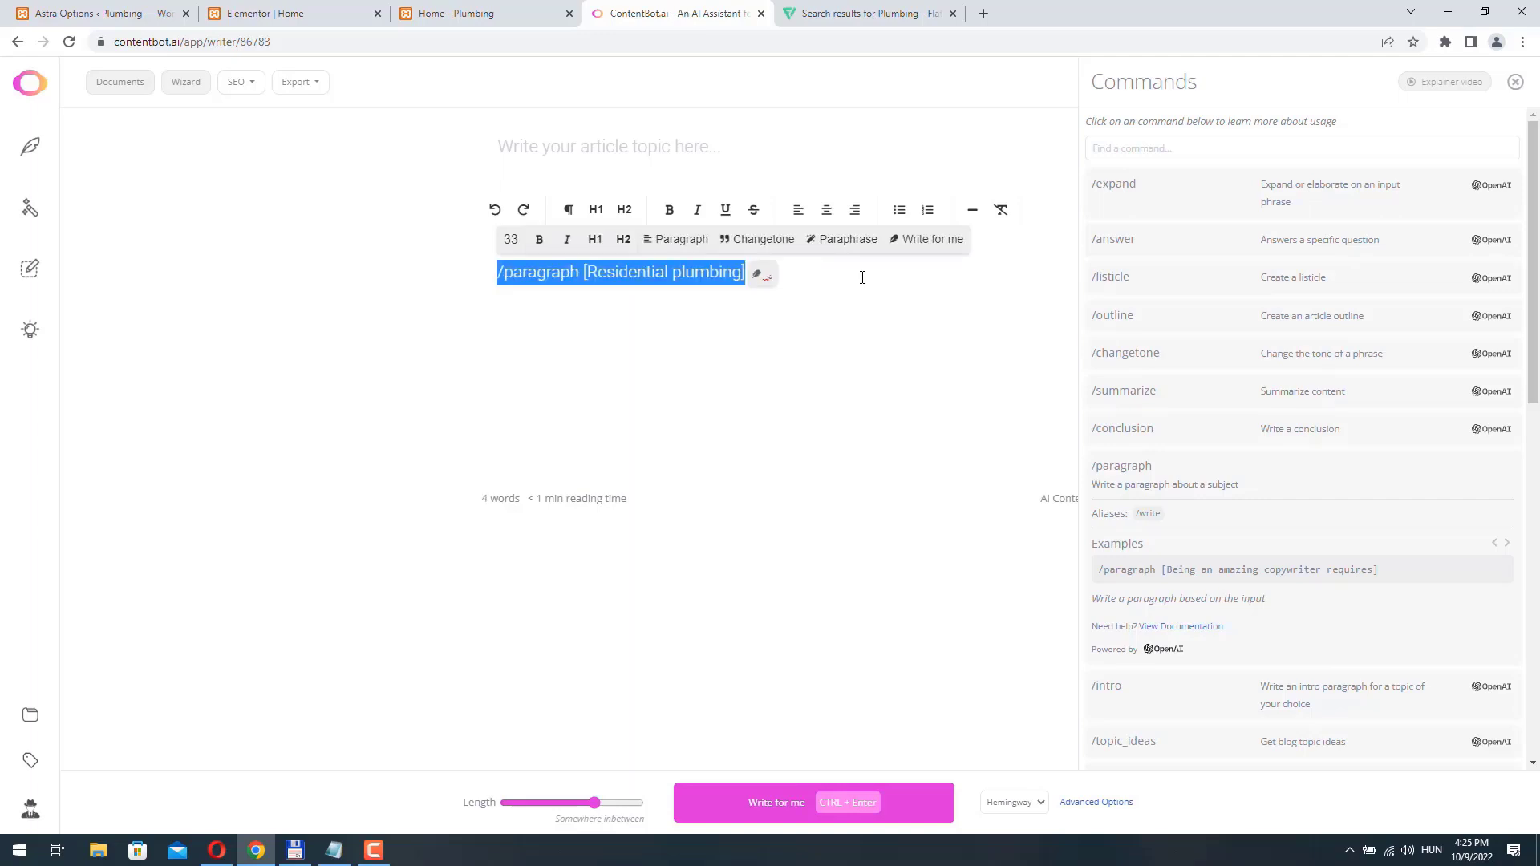
pyautogui.click(1515, 81)
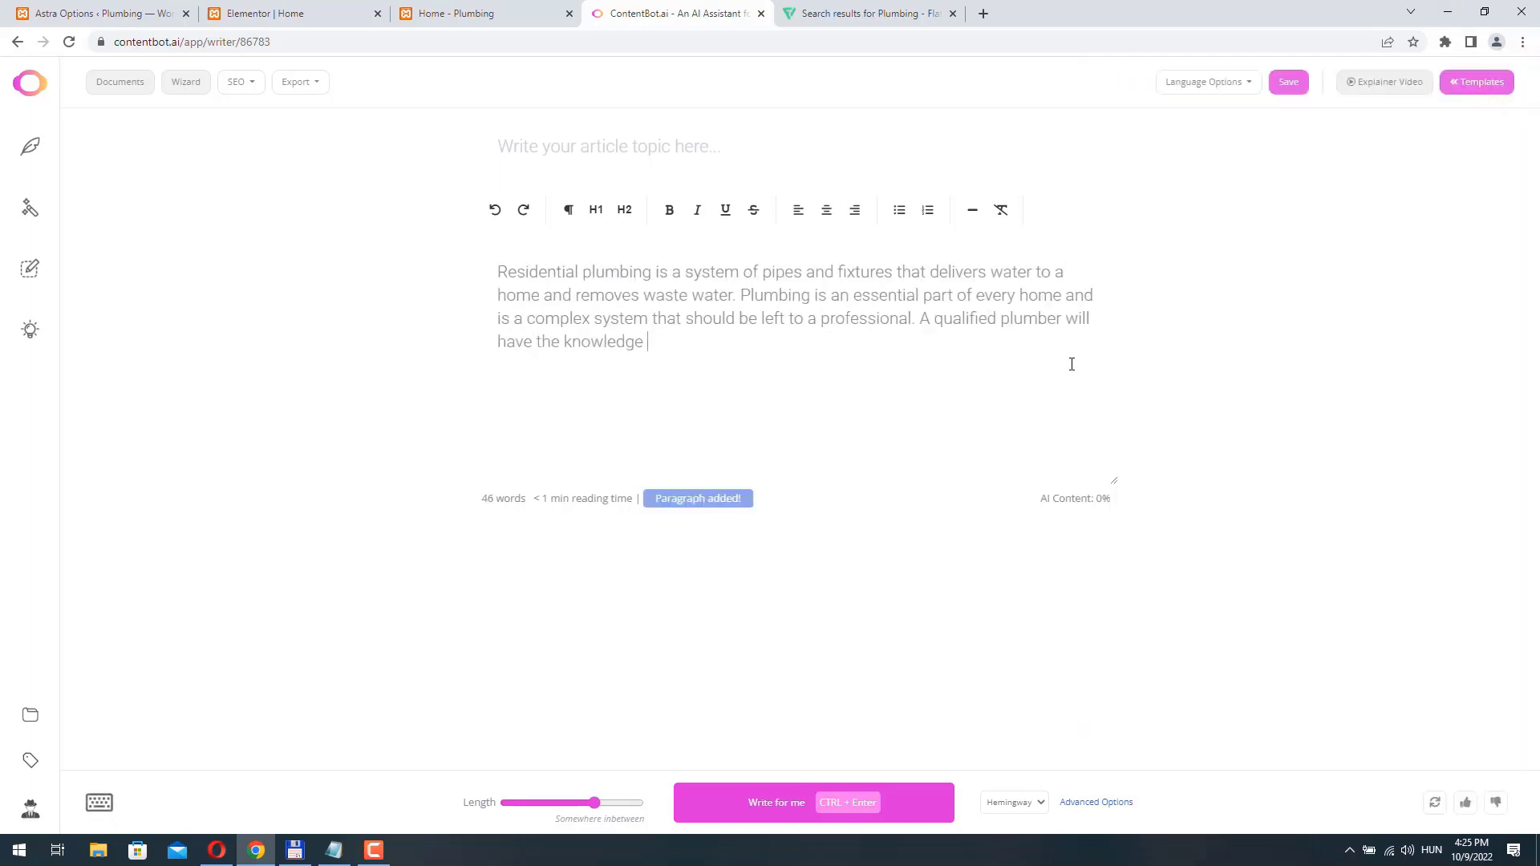
# - Copy the whole generated paragraph and run a uniqueness check on it
pyautogui.moveTo(560, 369); pyautogui.dragTo(480, 240)
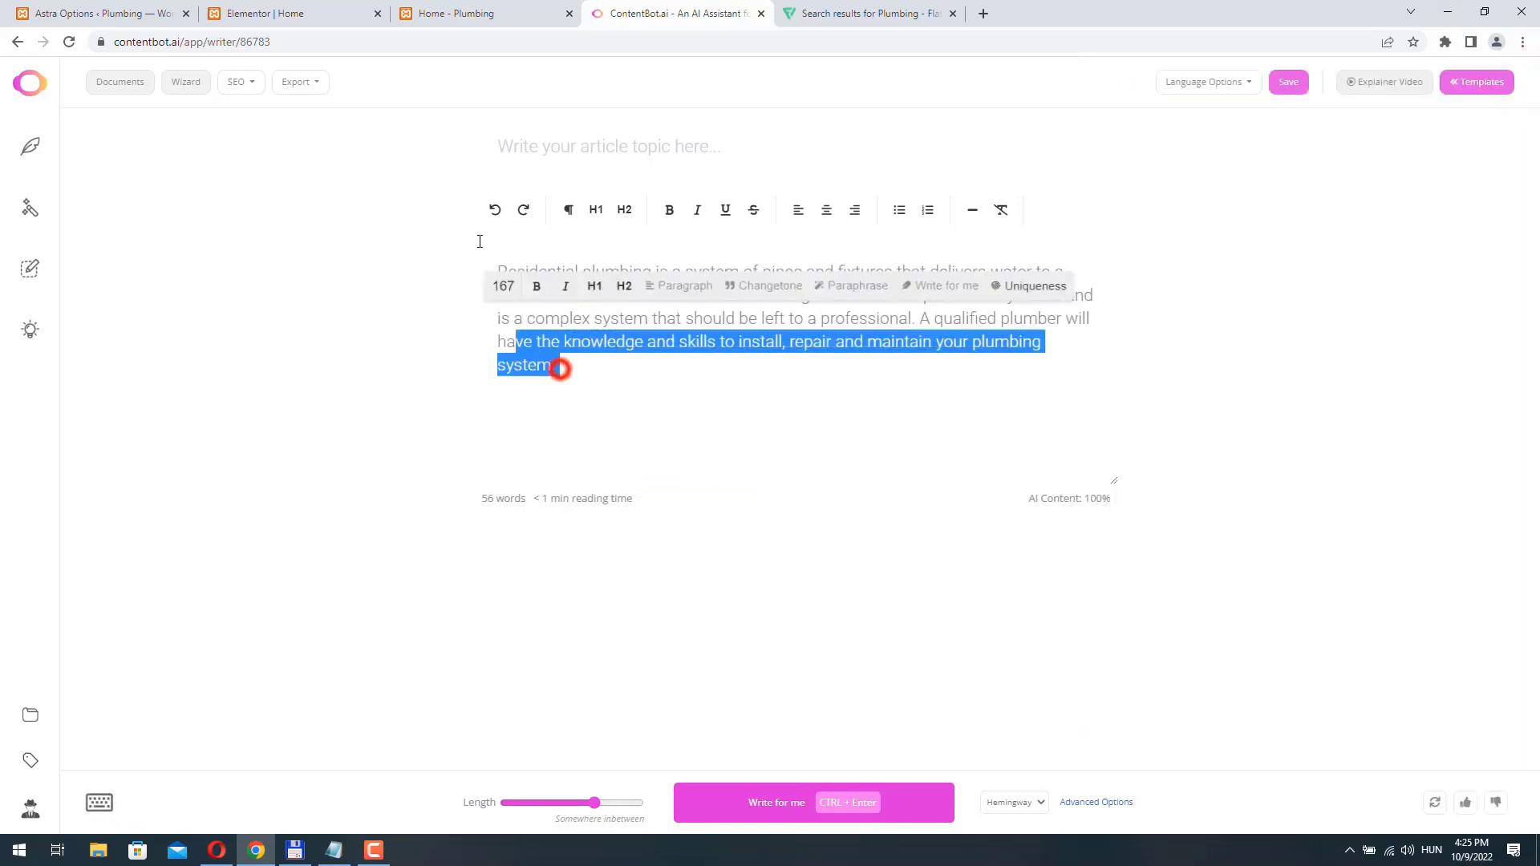
pyautogui.rightClick(564, 303)
pyautogui.click(609, 359)
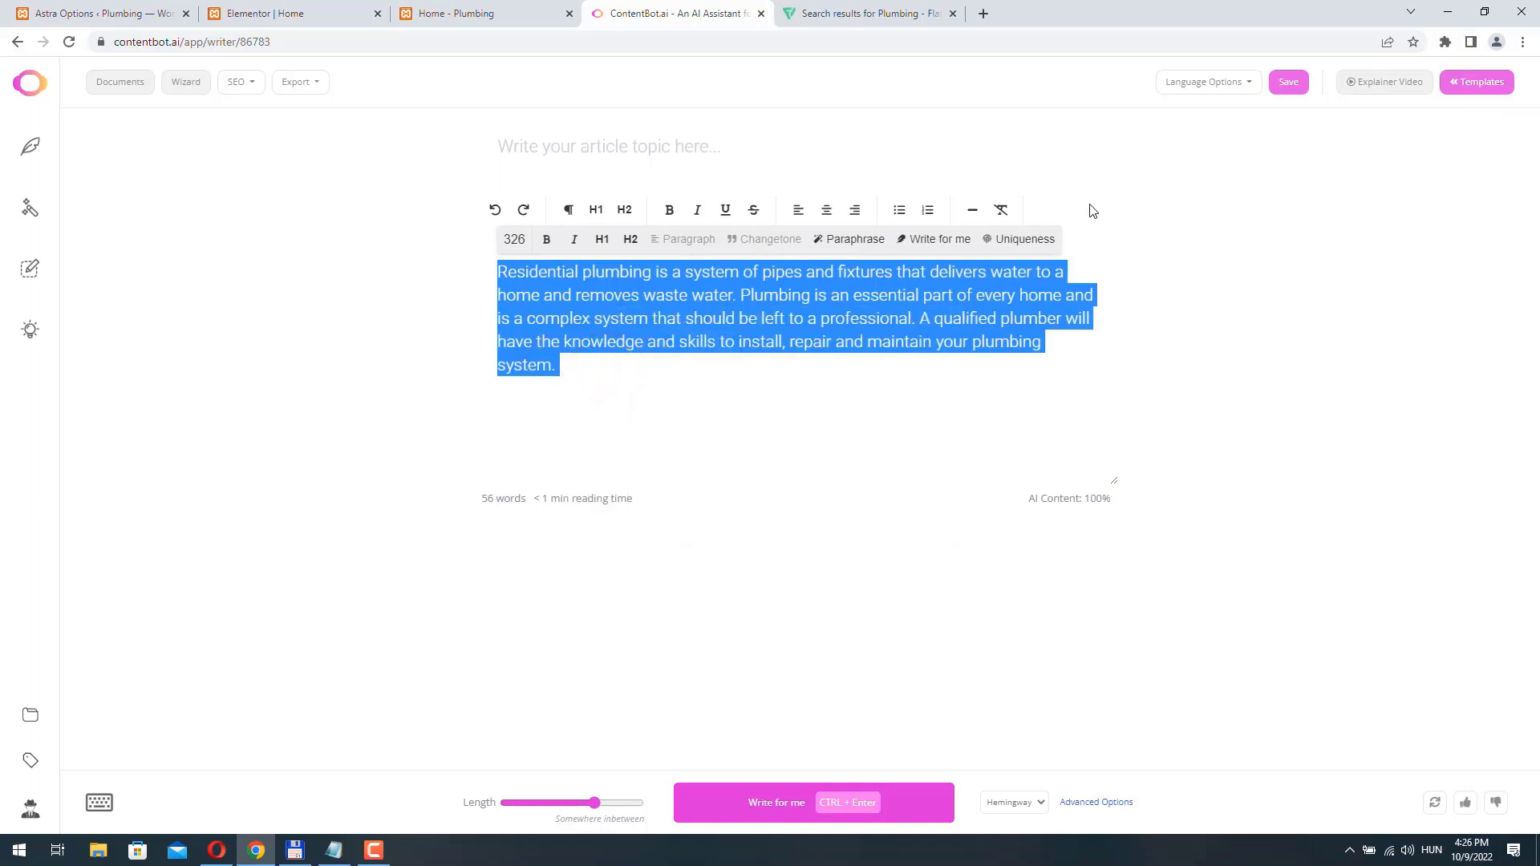
pyautogui.click(1013, 240)
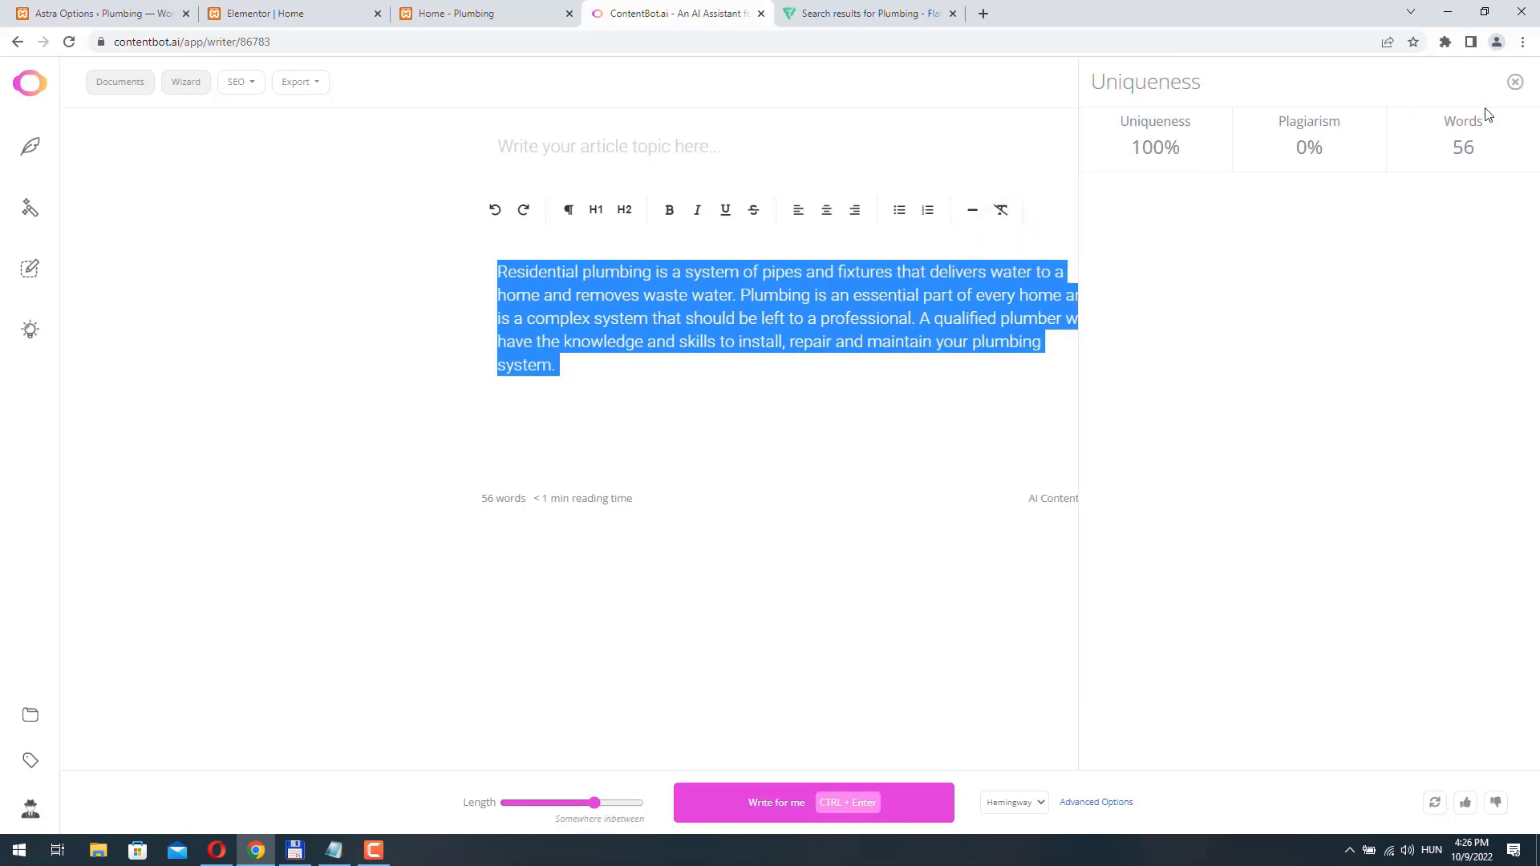
pyautogui.click(1516, 82)
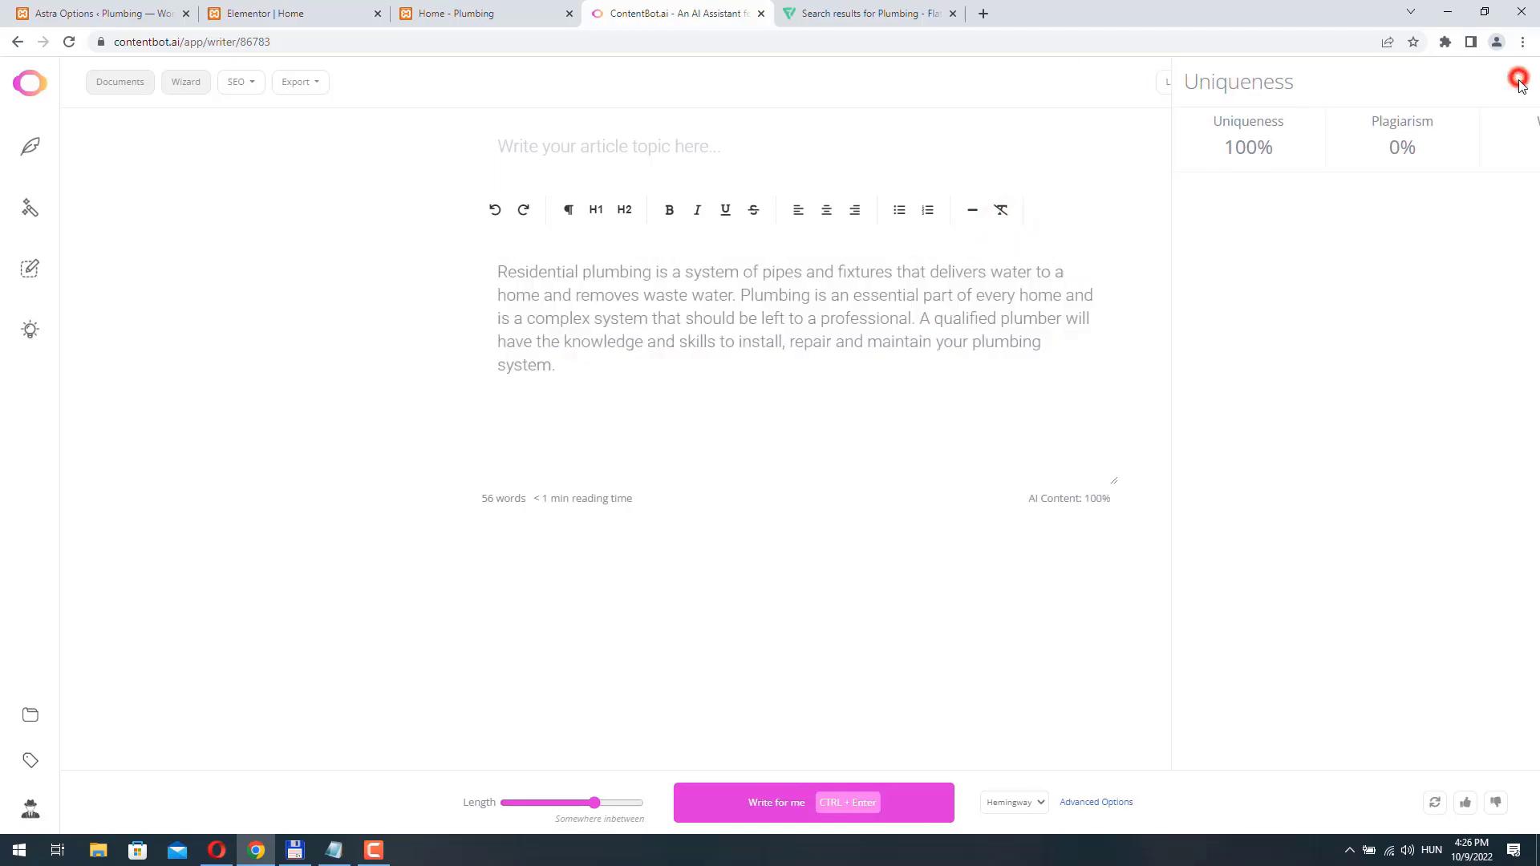
# - Switch to Notepad and paste the residential plumbing paragraph twice below the existing company text, with blank lines between
pyautogui.click(333, 850)
pyautogui.click(1083, 263)
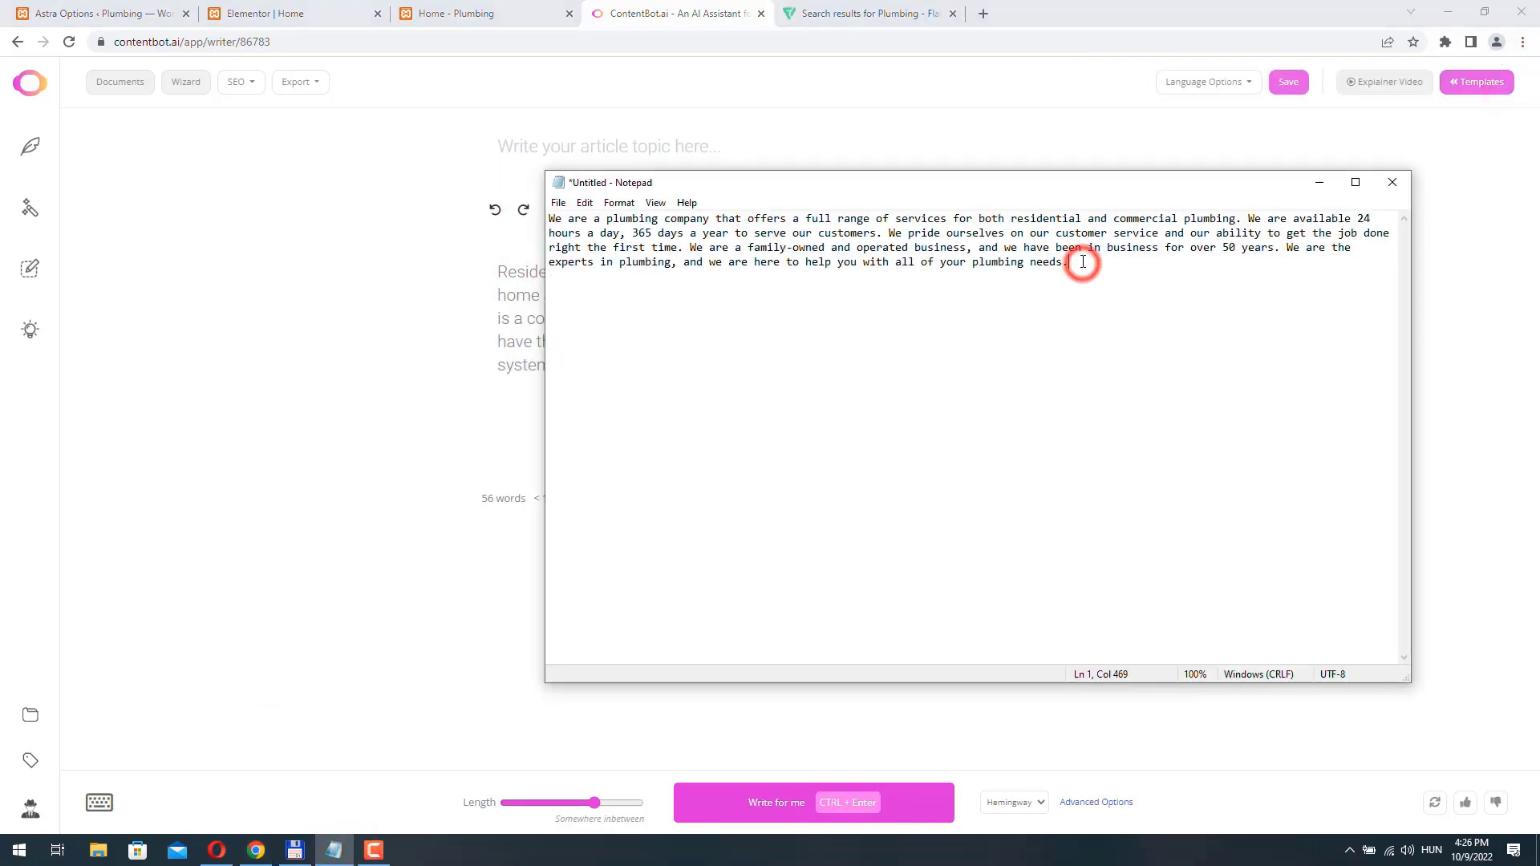
pyautogui.press('Return')
pyautogui.press('Return')
pyautogui.press('Return')
pyautogui.press('Return')
pyautogui.hotkey('ctrl', 'v')
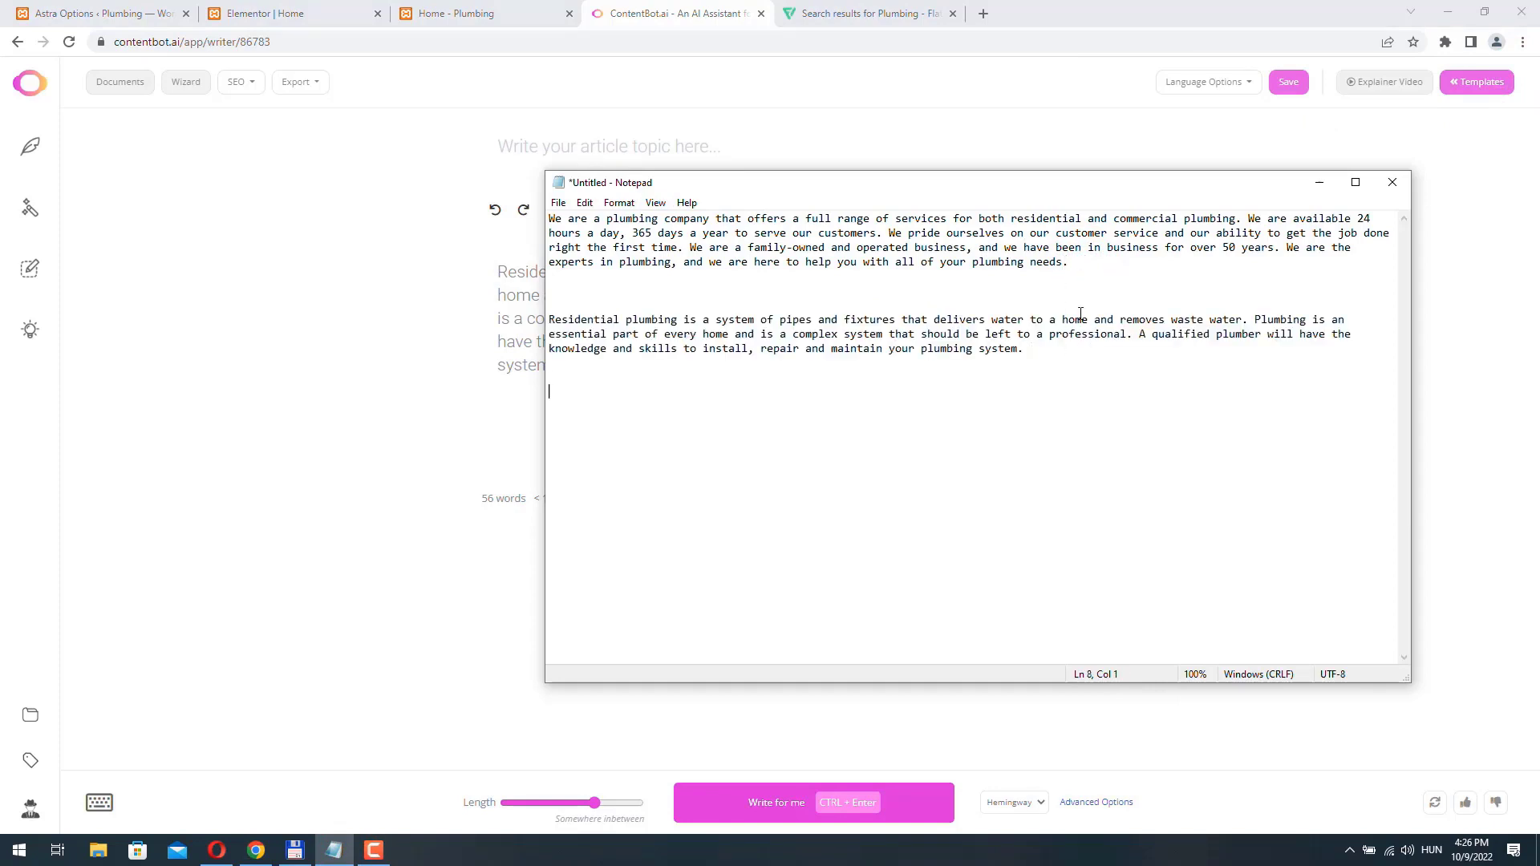
pyautogui.hotkey('ctrl', 'v')
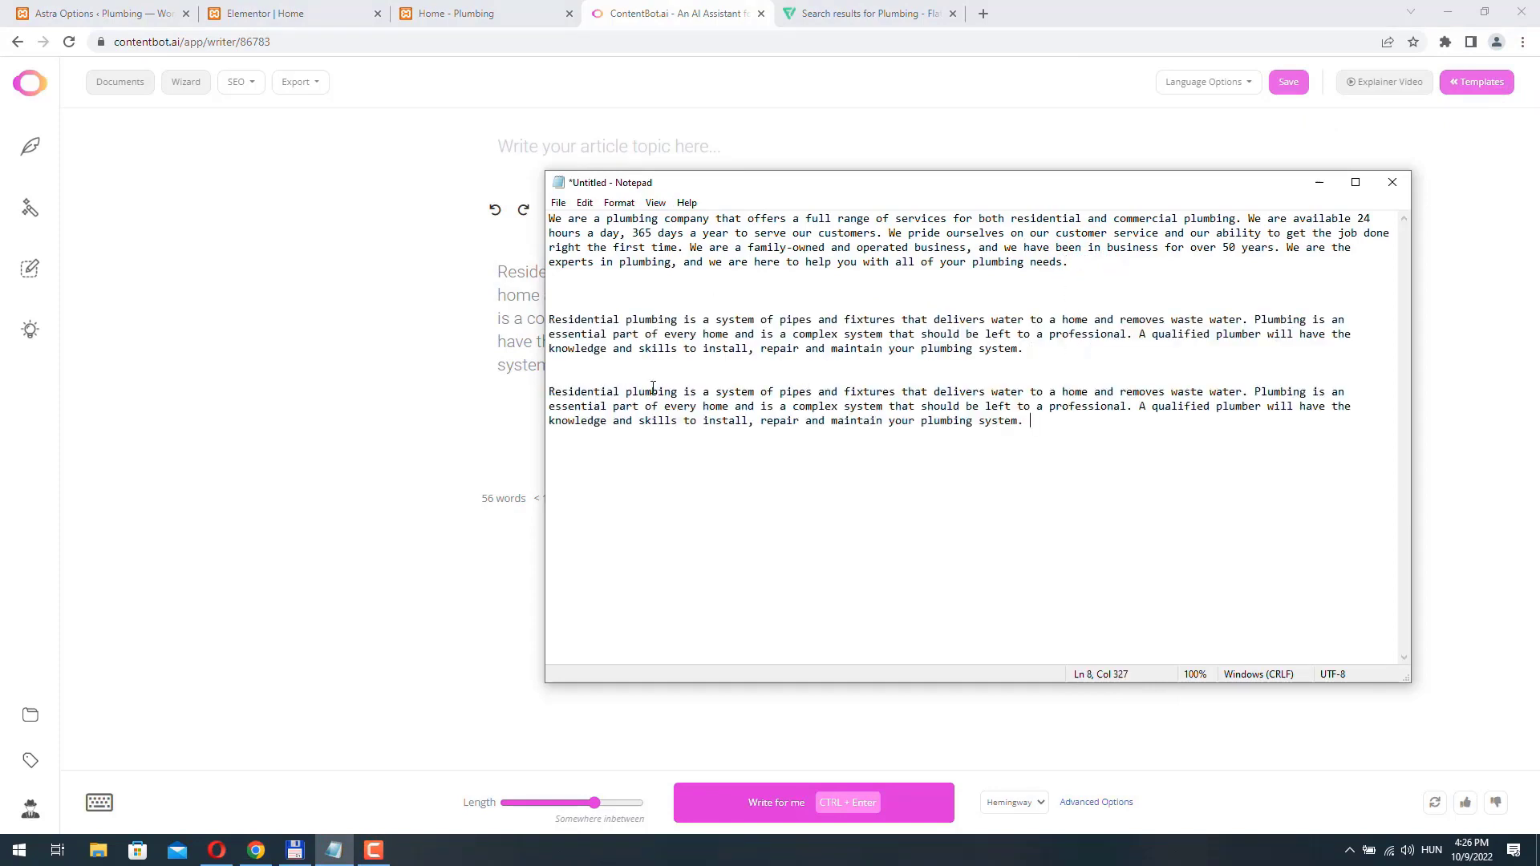
# - Delete the opening sentence about pipes and fixtures from the second copy of the residential plumbing paragraph
pyautogui.doubleClick(553, 395)
pyautogui.moveTo(553, 394); pyautogui.dragTo(923, 390)
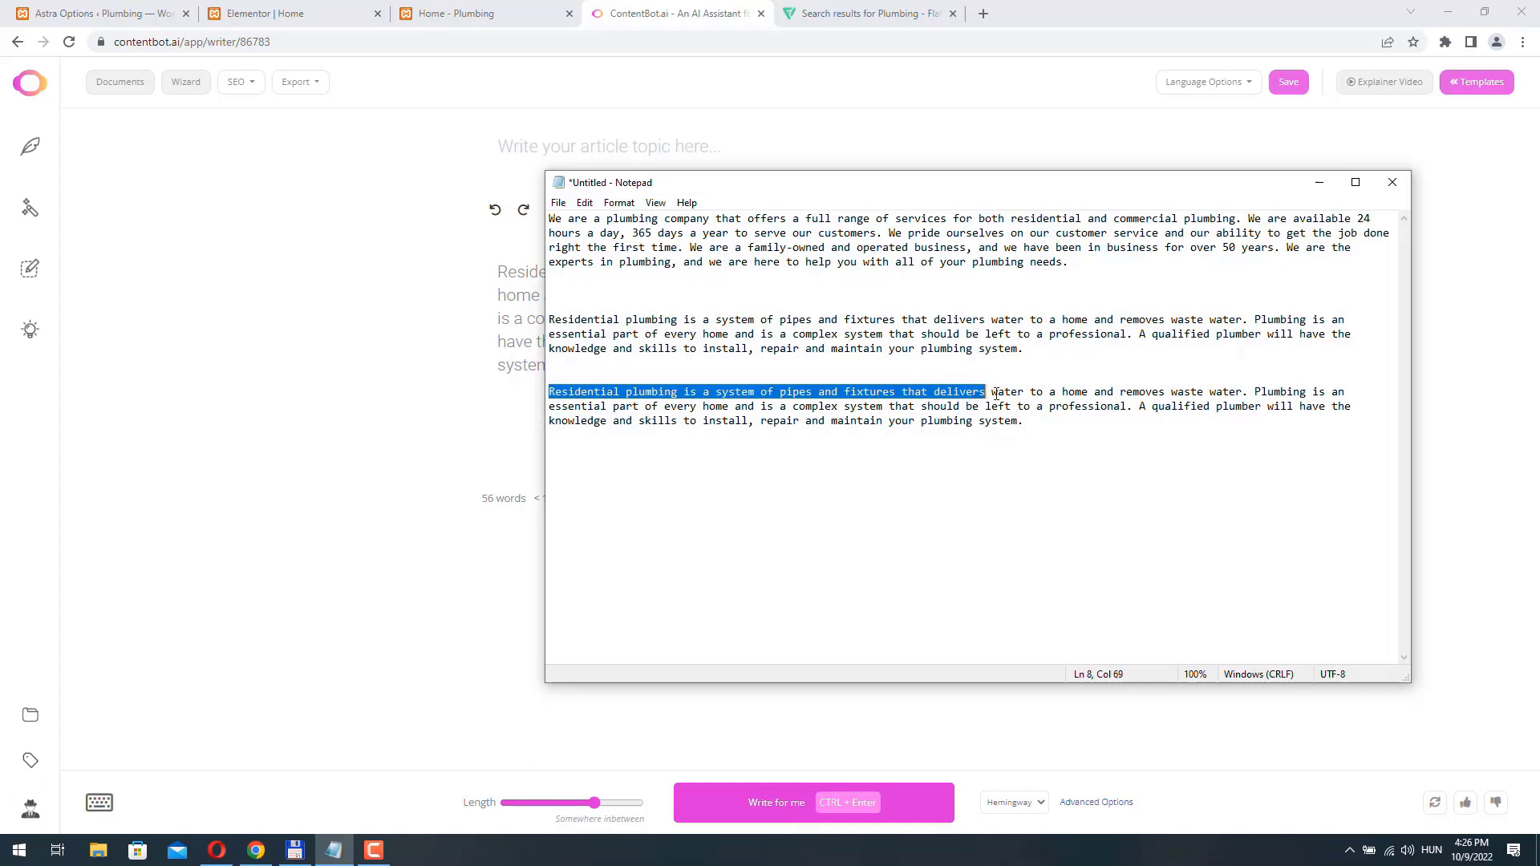
pyautogui.moveTo(996, 394); pyautogui.dragTo(1249, 395)
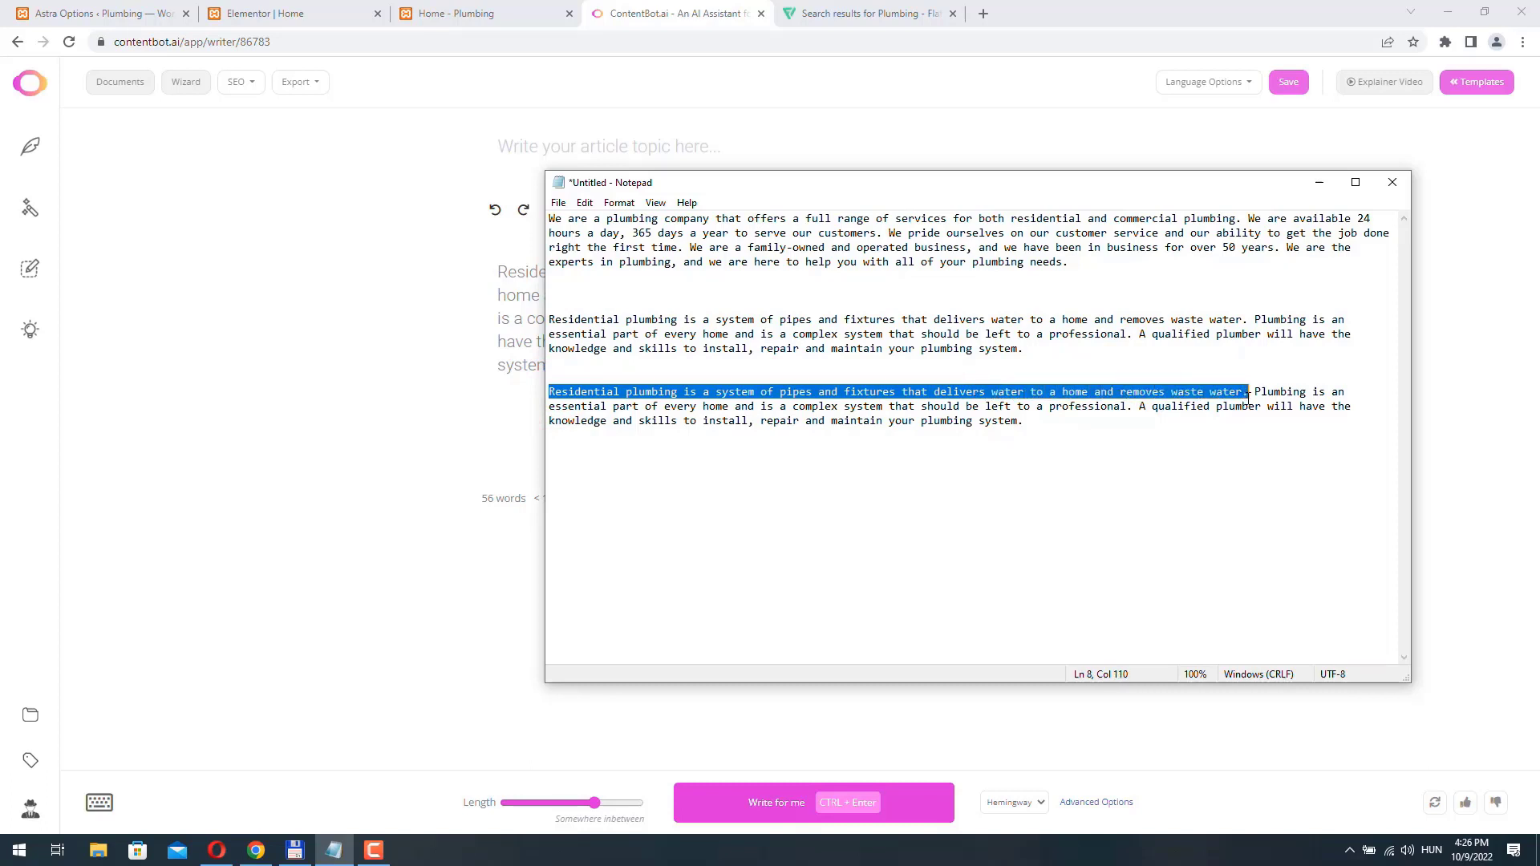
pyautogui.hotkey('ctrl', 'x')
pyautogui.press('Delete')
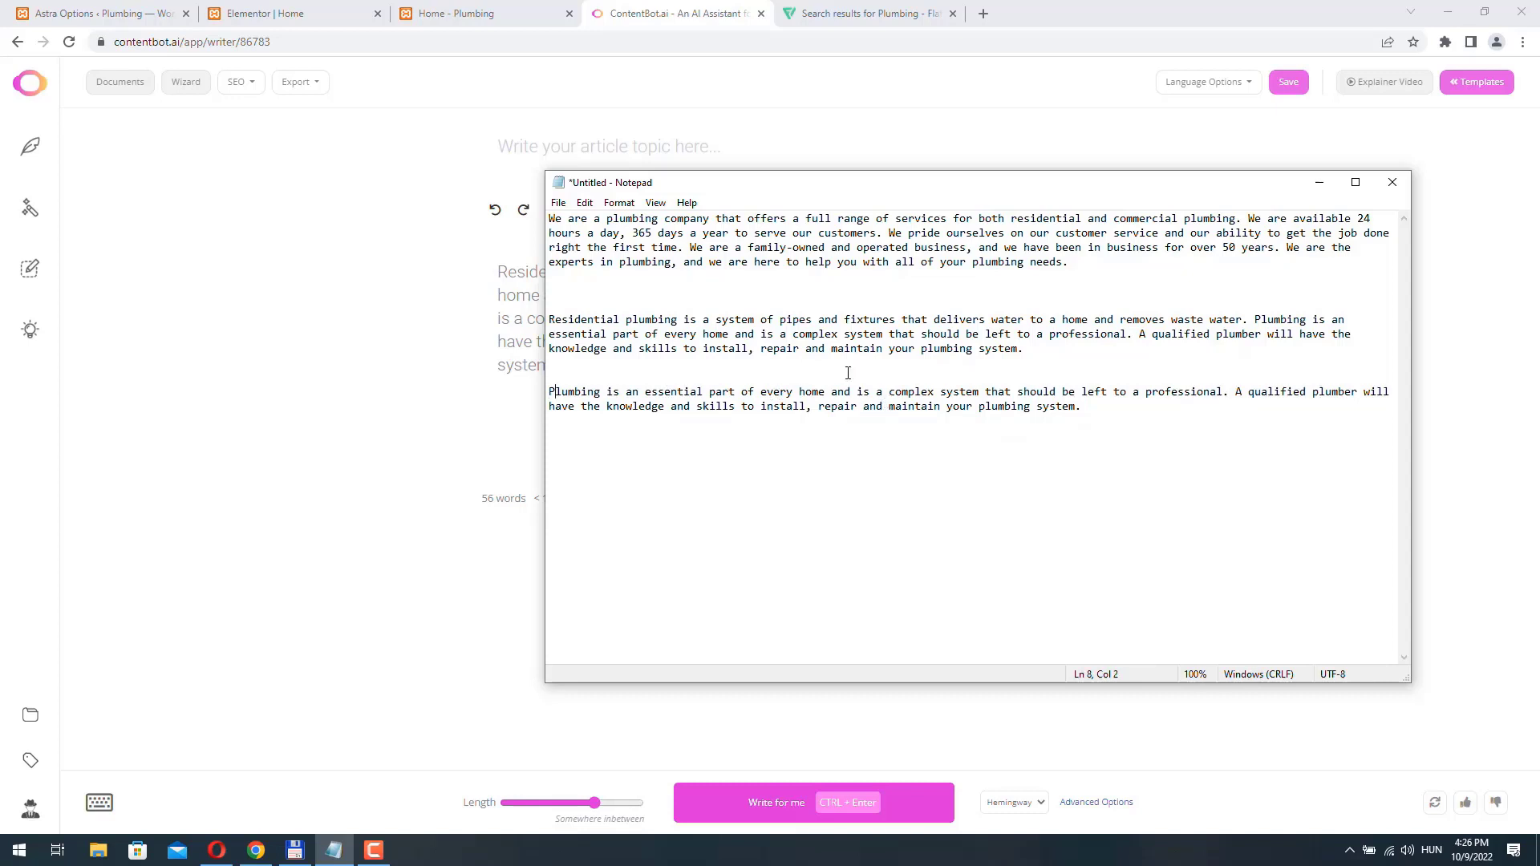
# - Change the first word of the second copy from "Plumbing" to "Residential plumbing"
pyautogui.press('BackSpace')
pyautogui.write('Resi')
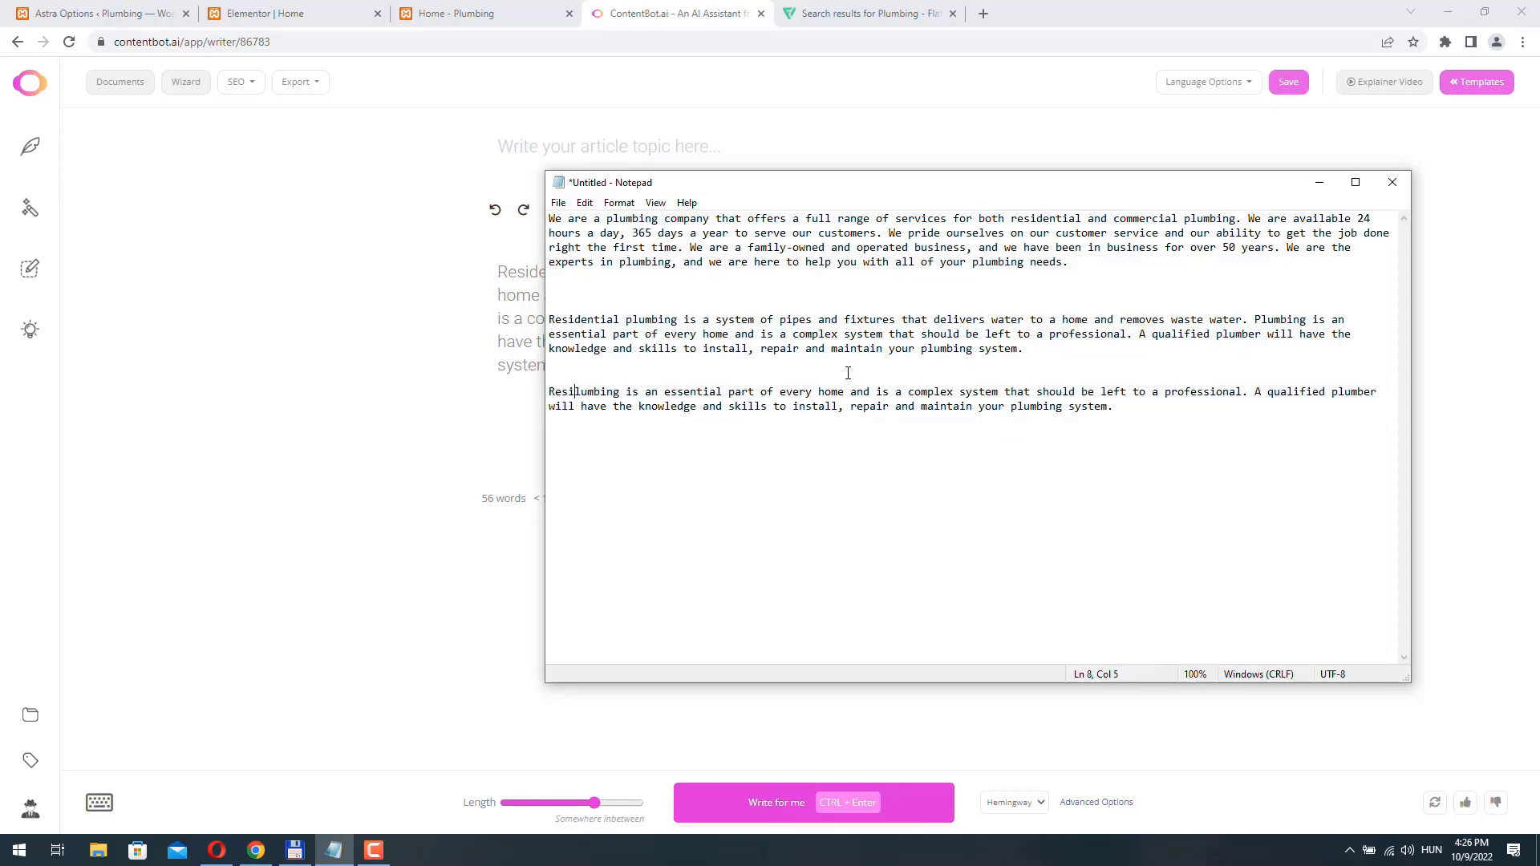
pyautogui.write('dential ')
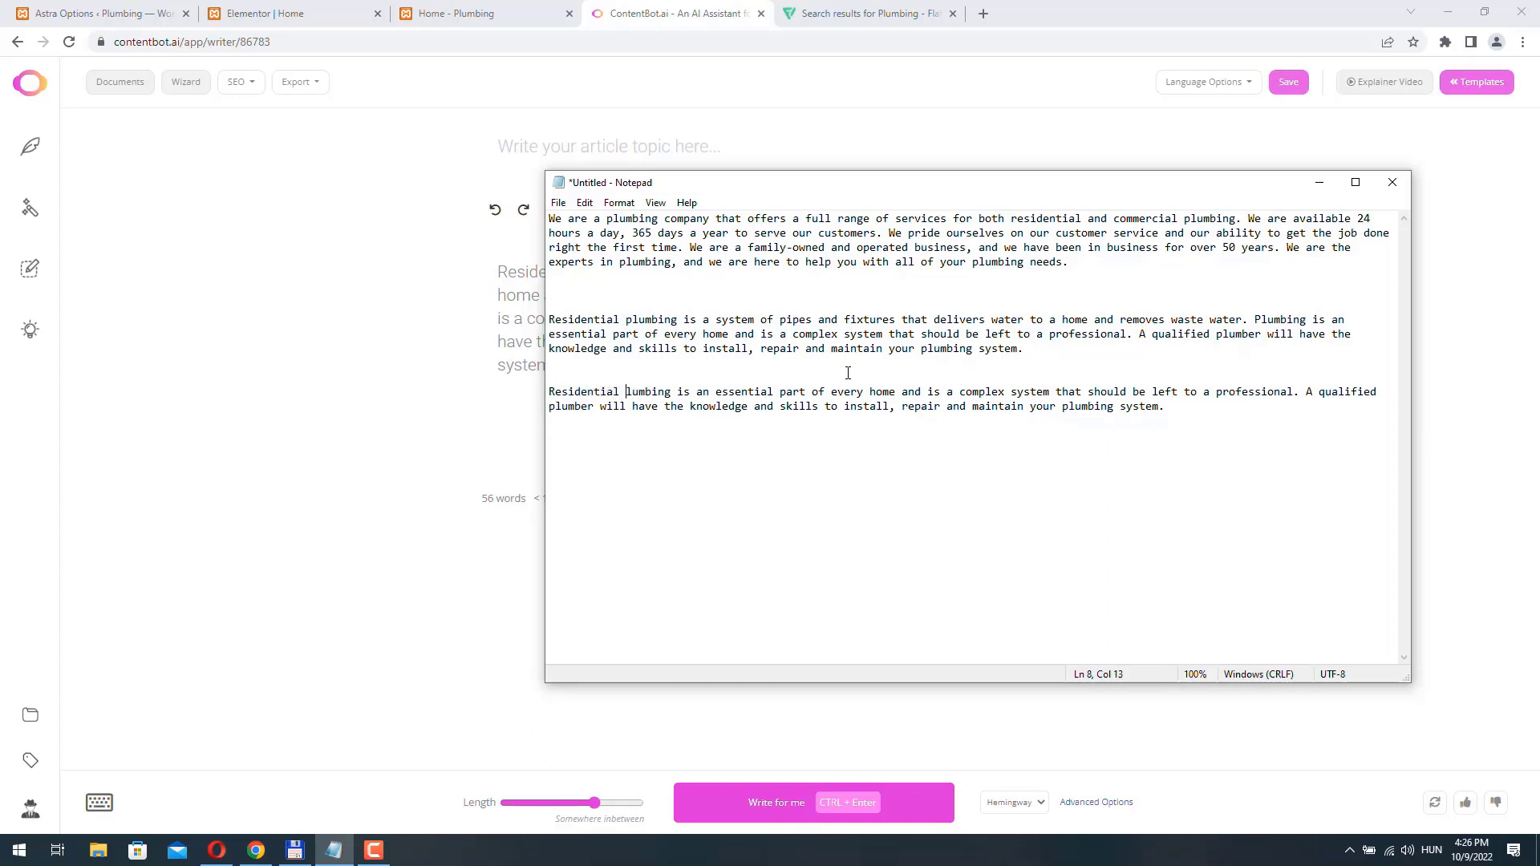
pyautogui.write('p')
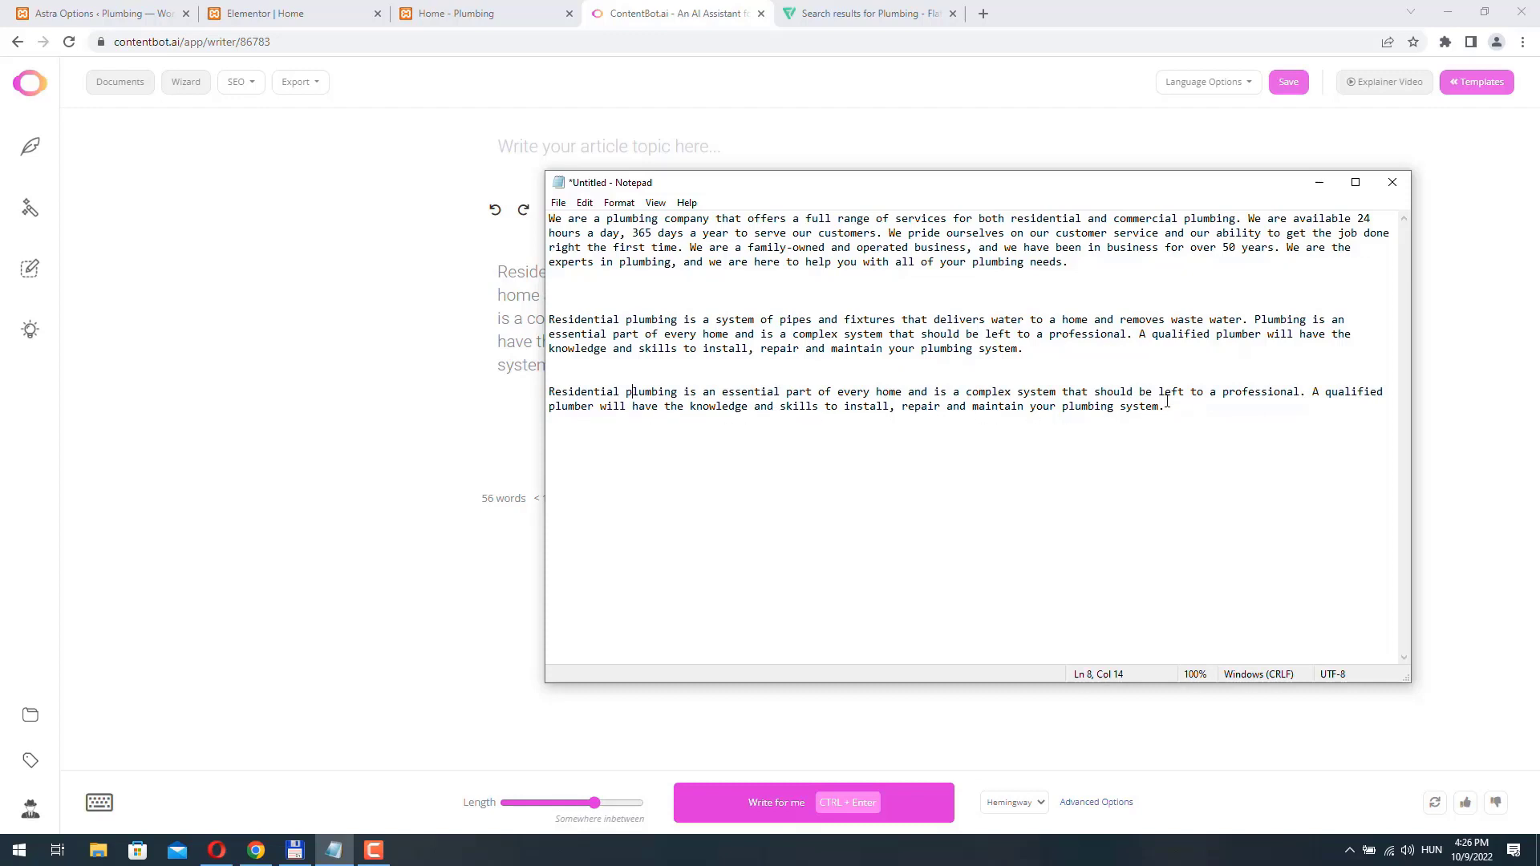
# - Copy the shortened residential plumbing paragraph from Notepad and replace the Residential Plumbing image box's placeholder description with it in Elementor
pyautogui.moveTo(1169, 406); pyautogui.dragTo(549, 393)
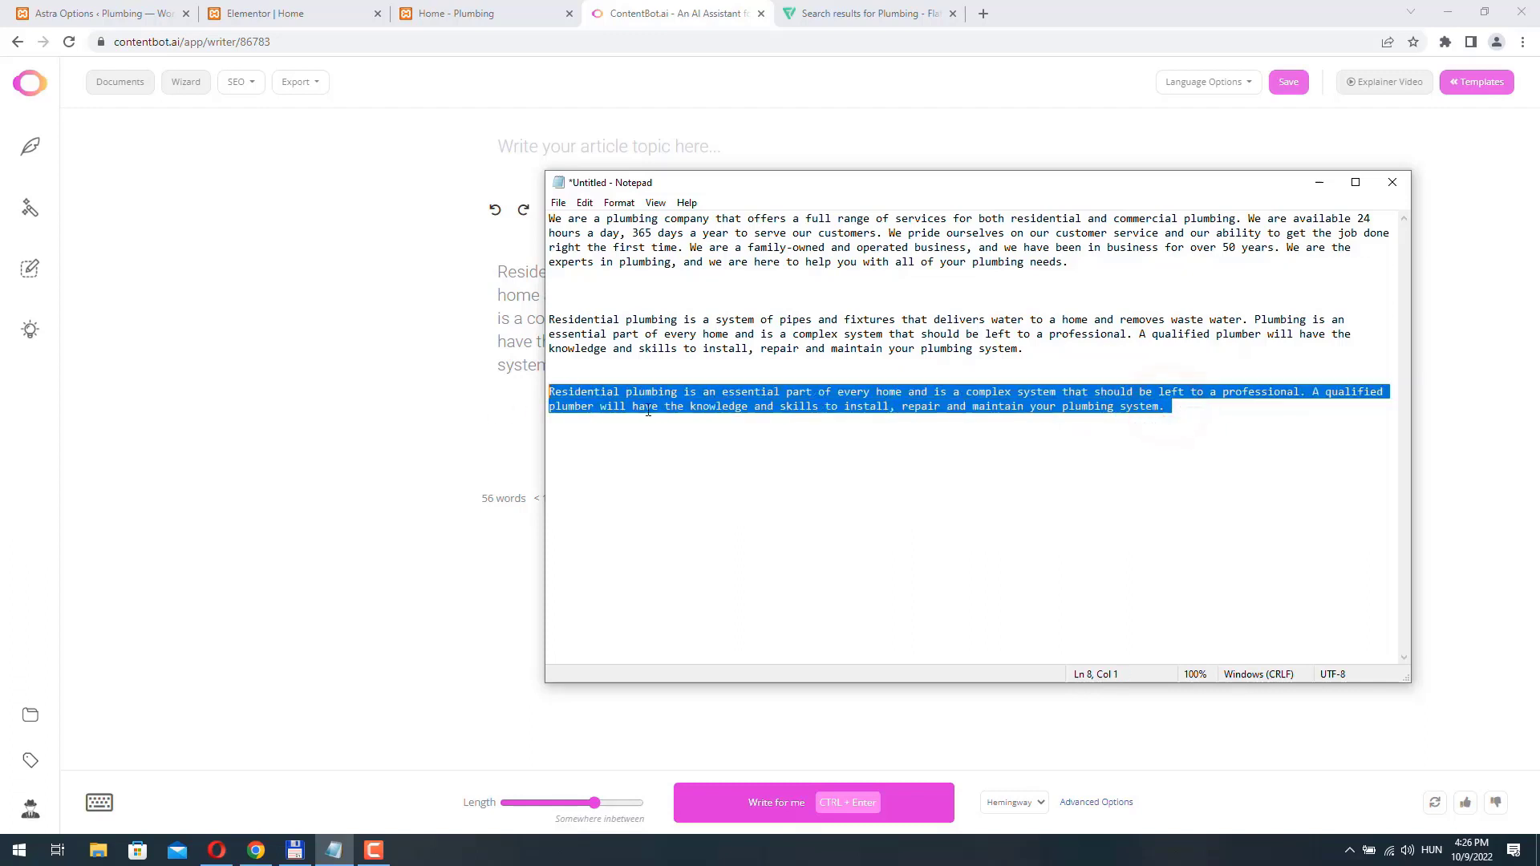
pyautogui.rightClick(750, 396)
pyautogui.click(797, 444)
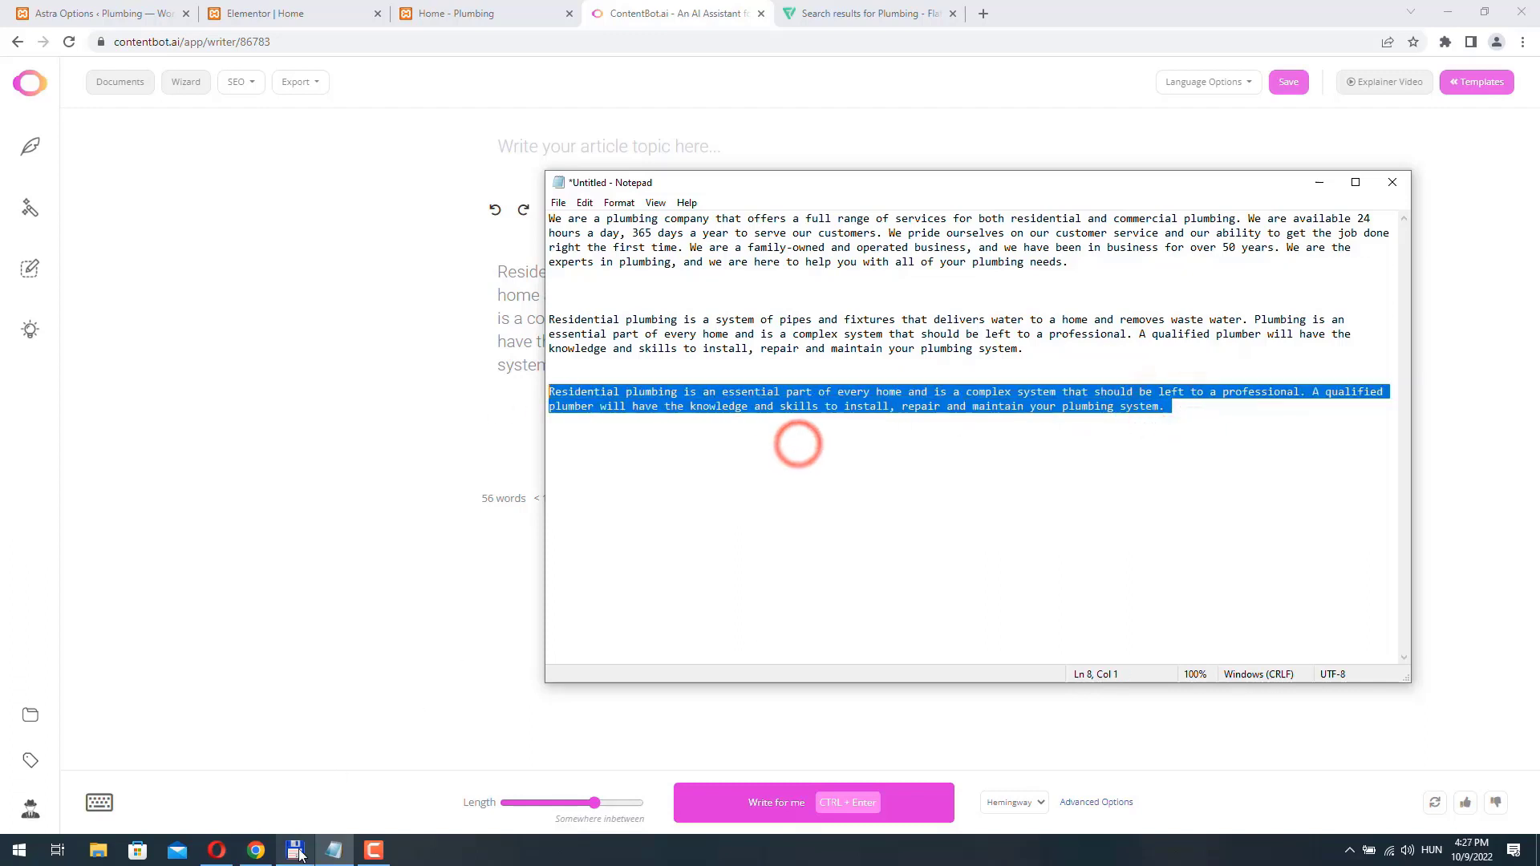
pyautogui.click(258, 855)
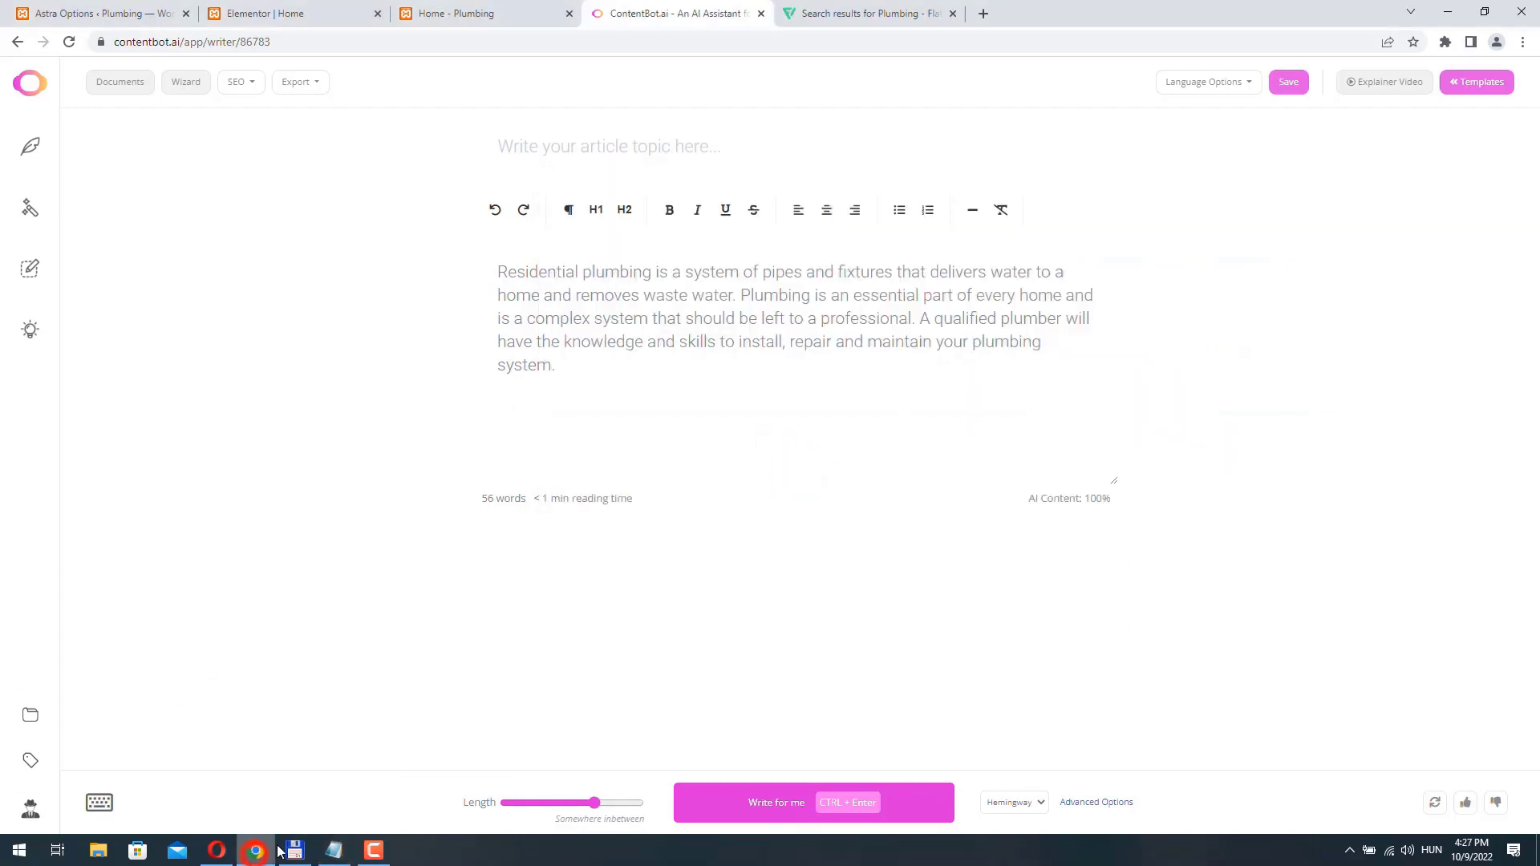
pyautogui.click(265, 14)
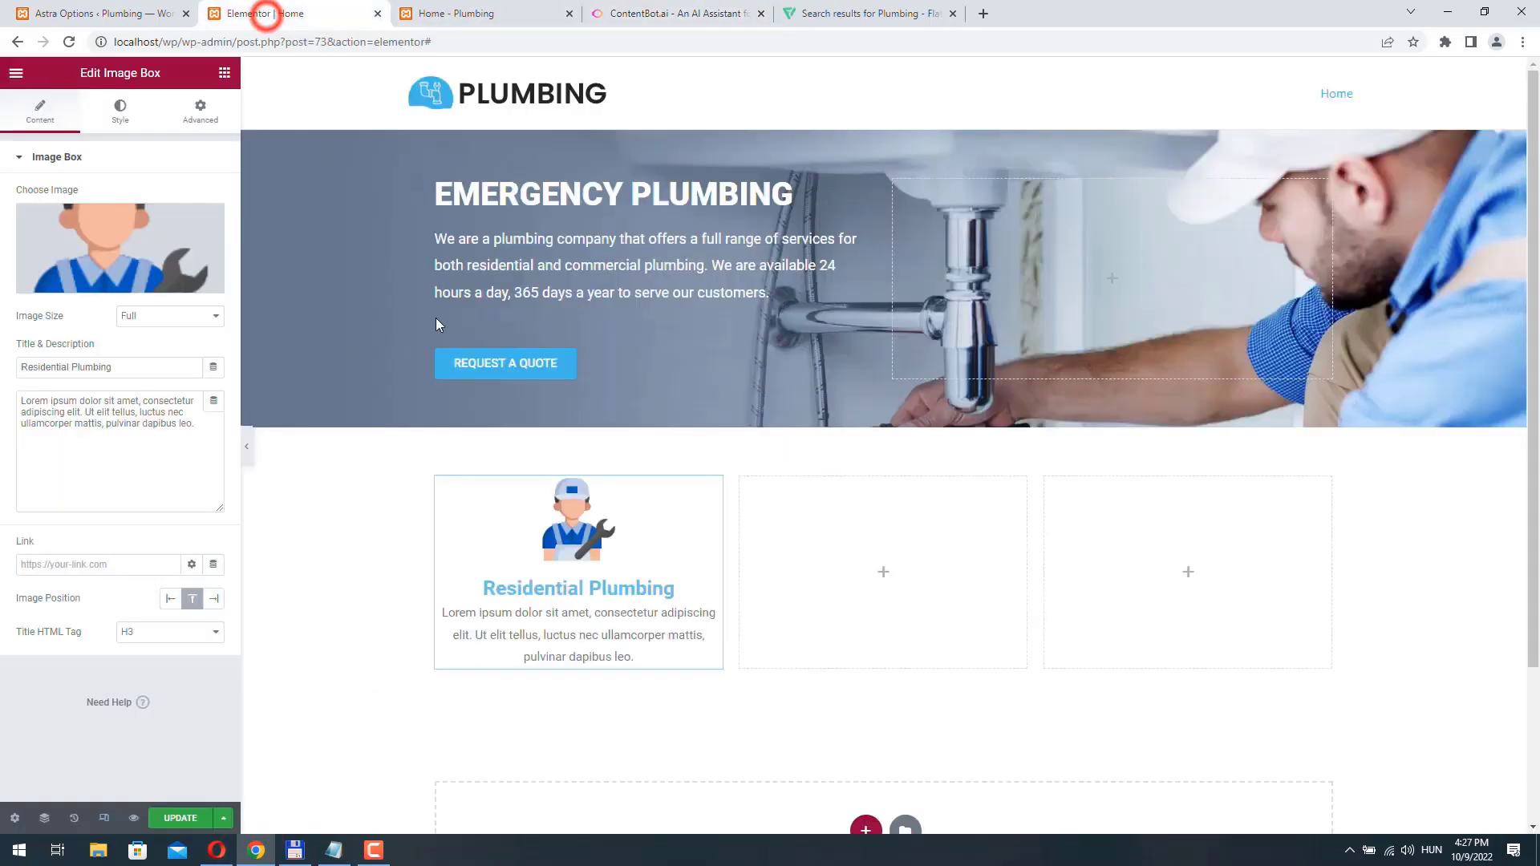
pyautogui.tripleClick(205, 427)
pyautogui.hotkey('ctrl', 'v')
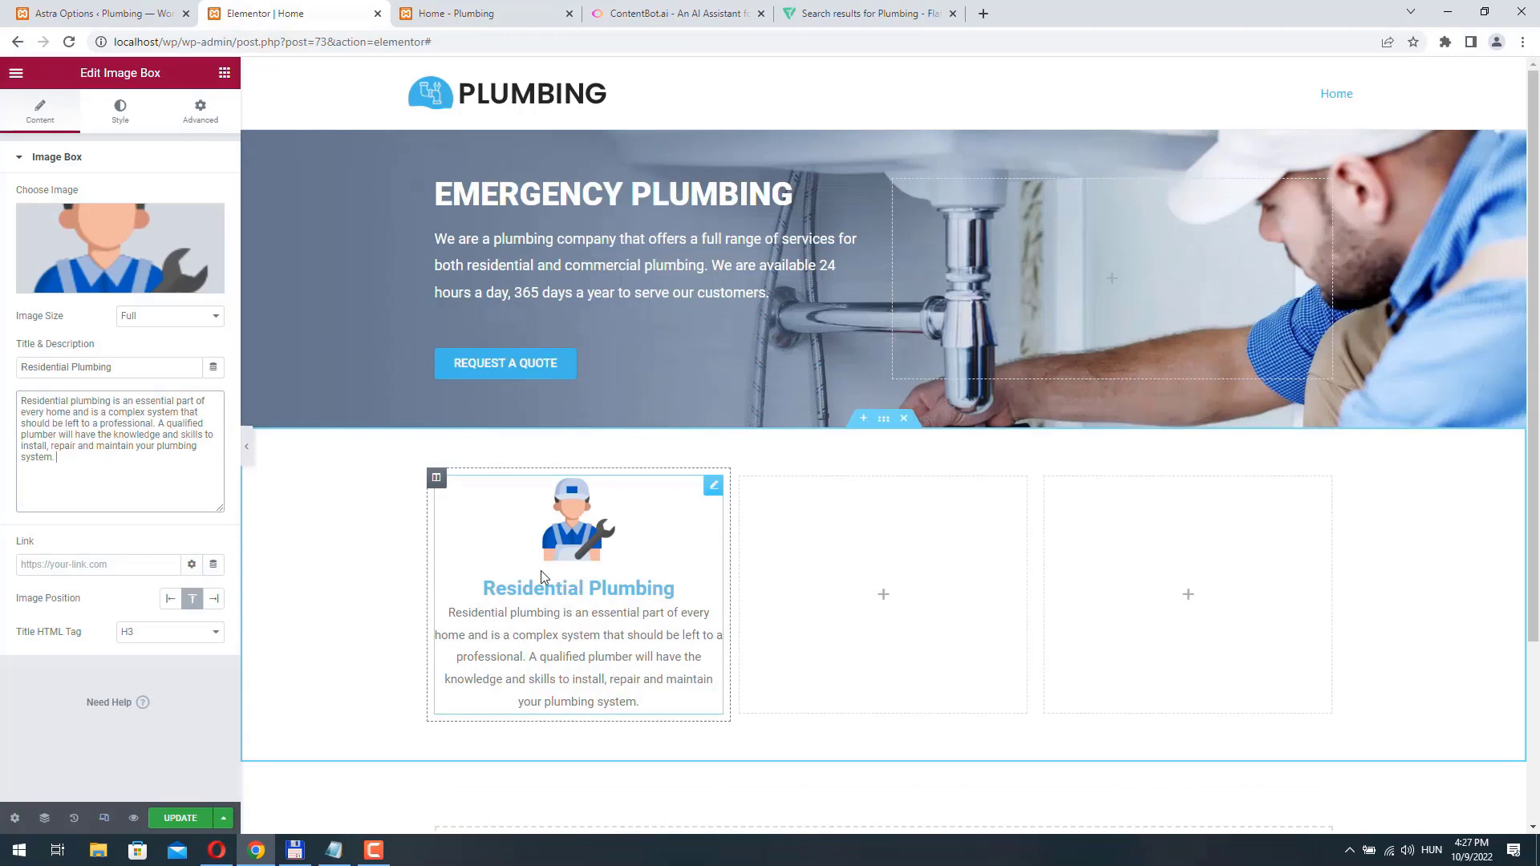
# - Set the title color of the Residential Plumbing image box to #42b8e9
pyautogui.click(118, 109)
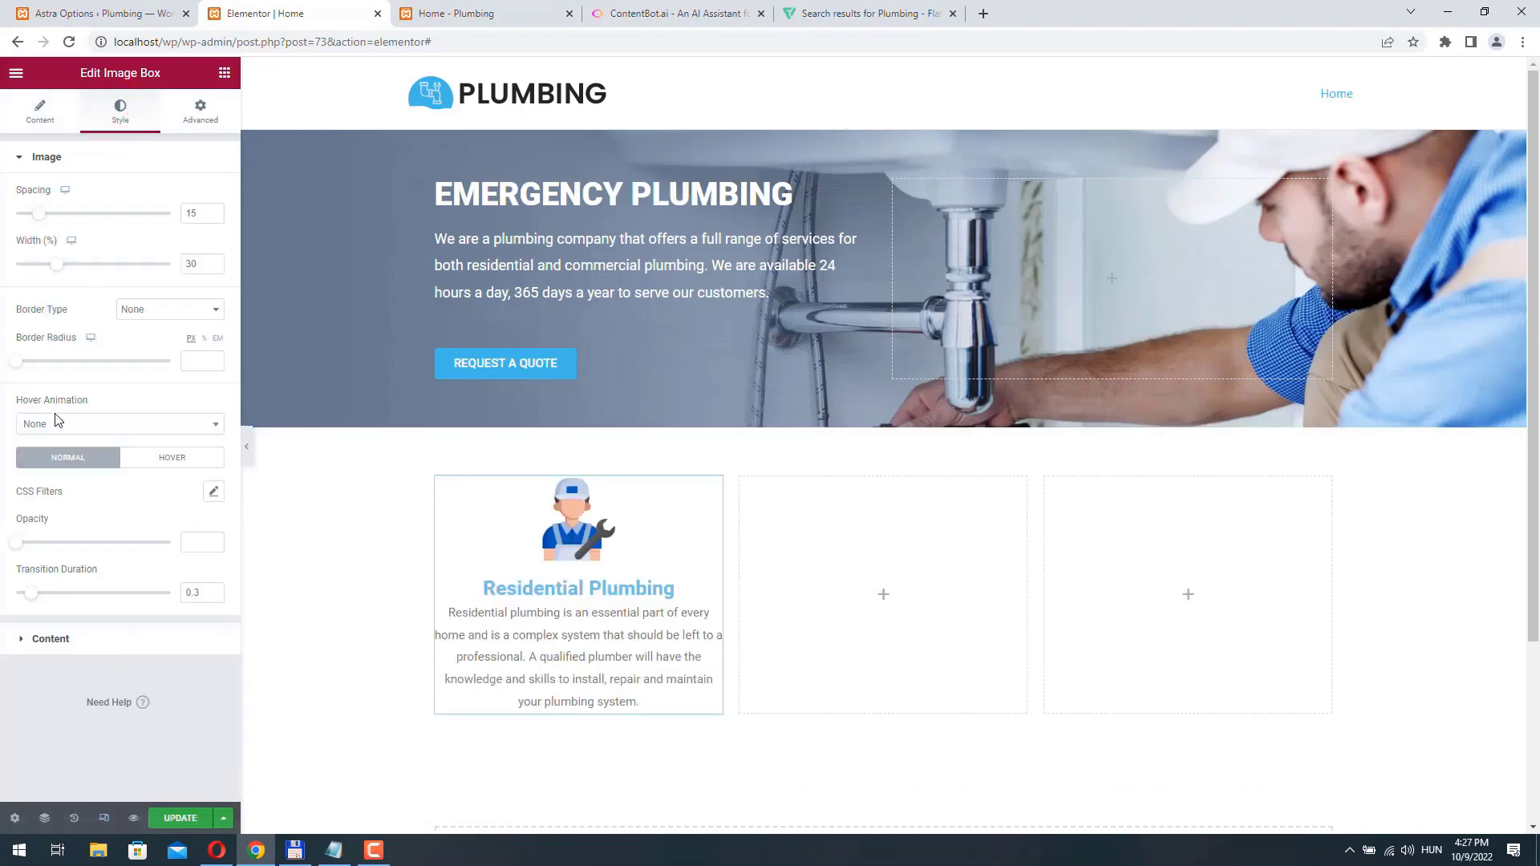
pyautogui.click(64, 646)
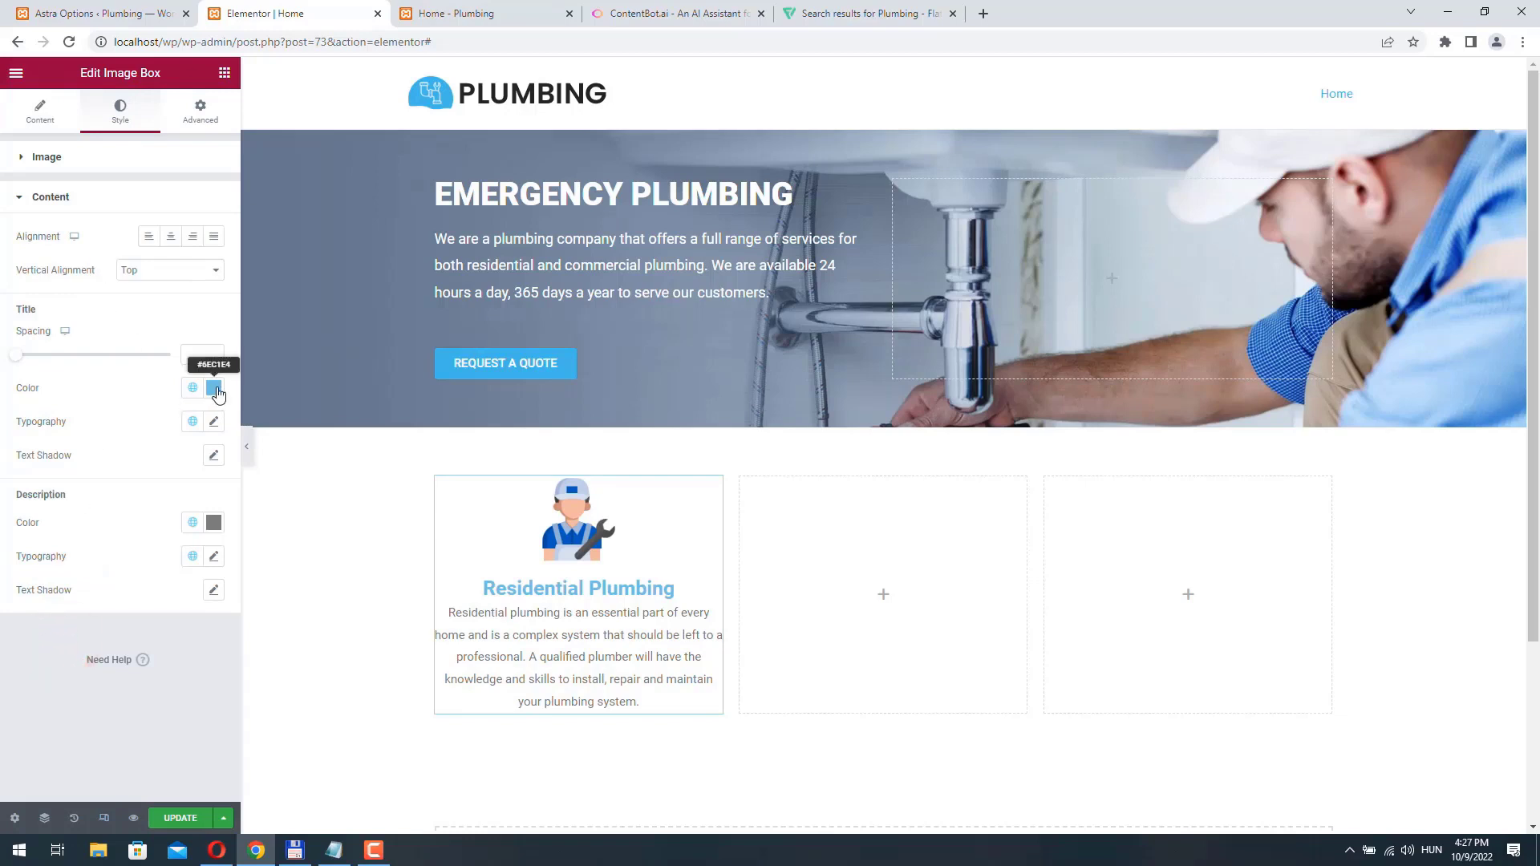
pyautogui.click(213, 388)
pyautogui.click(81, 633)
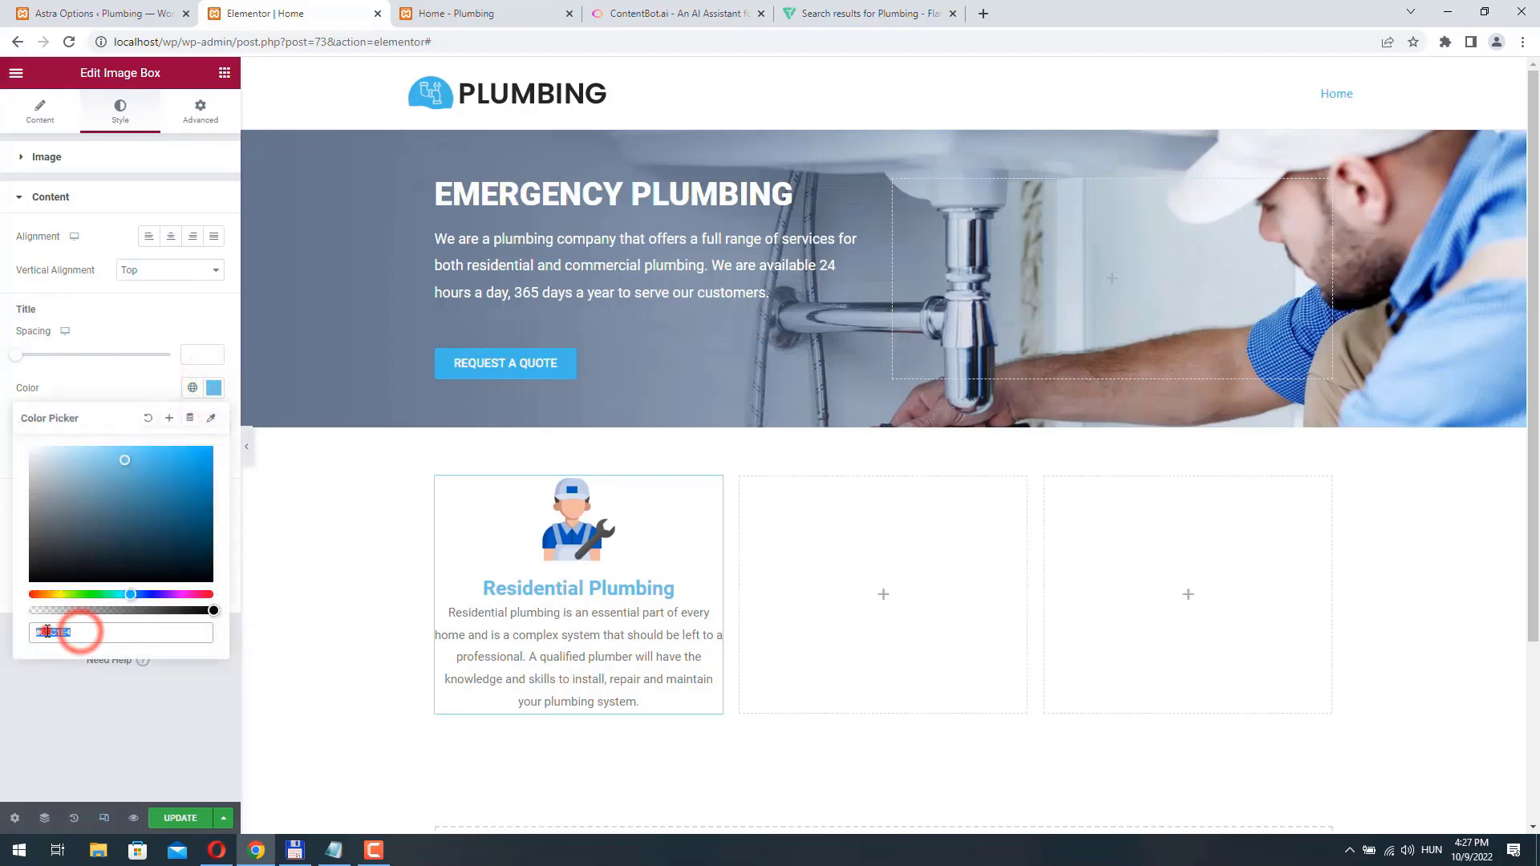
pyautogui.write('#42')
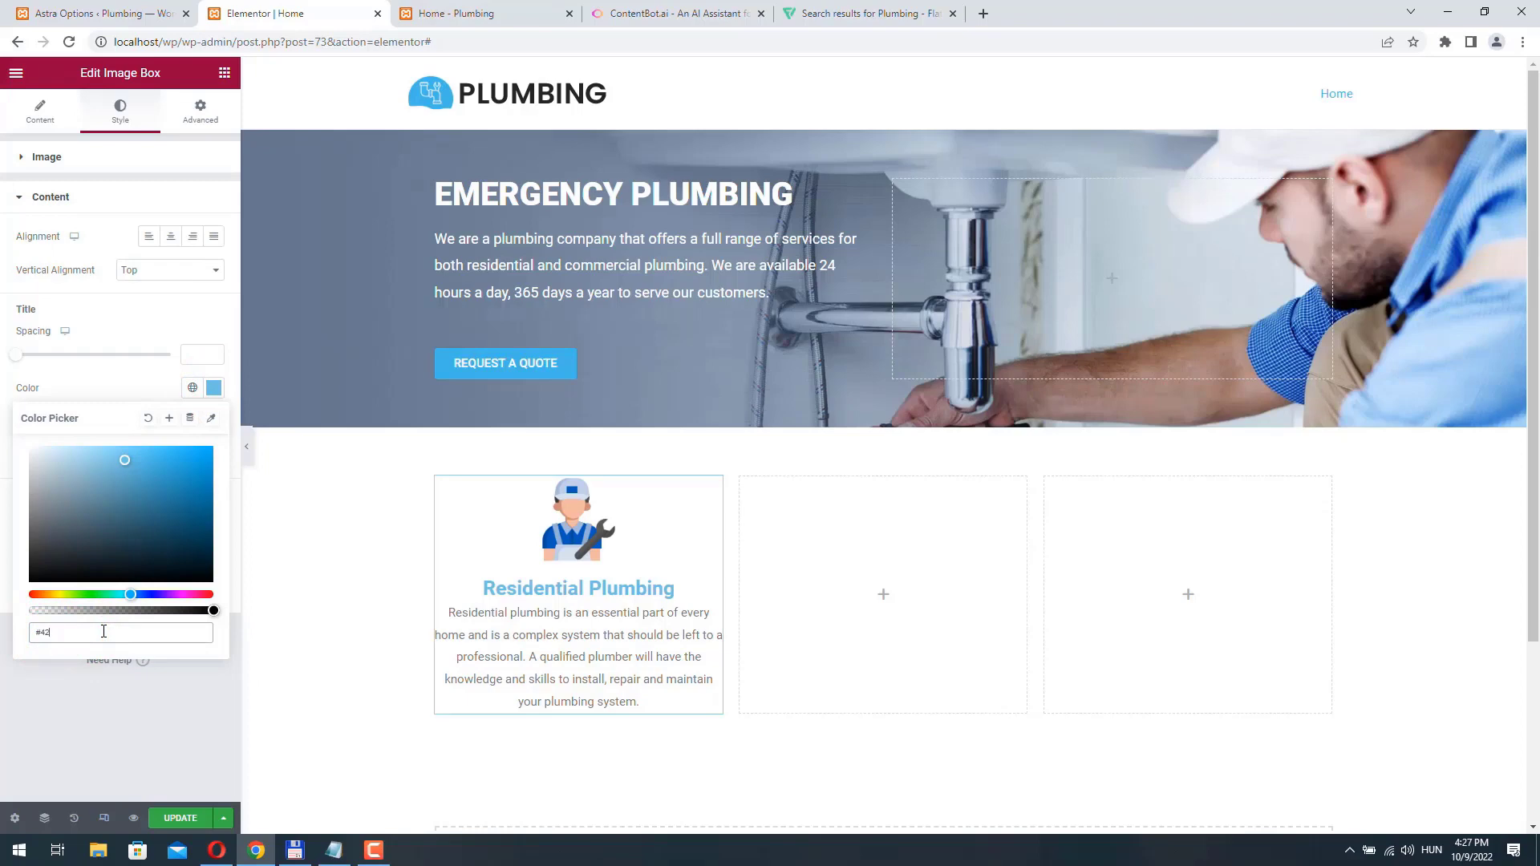
pyautogui.write('b8')
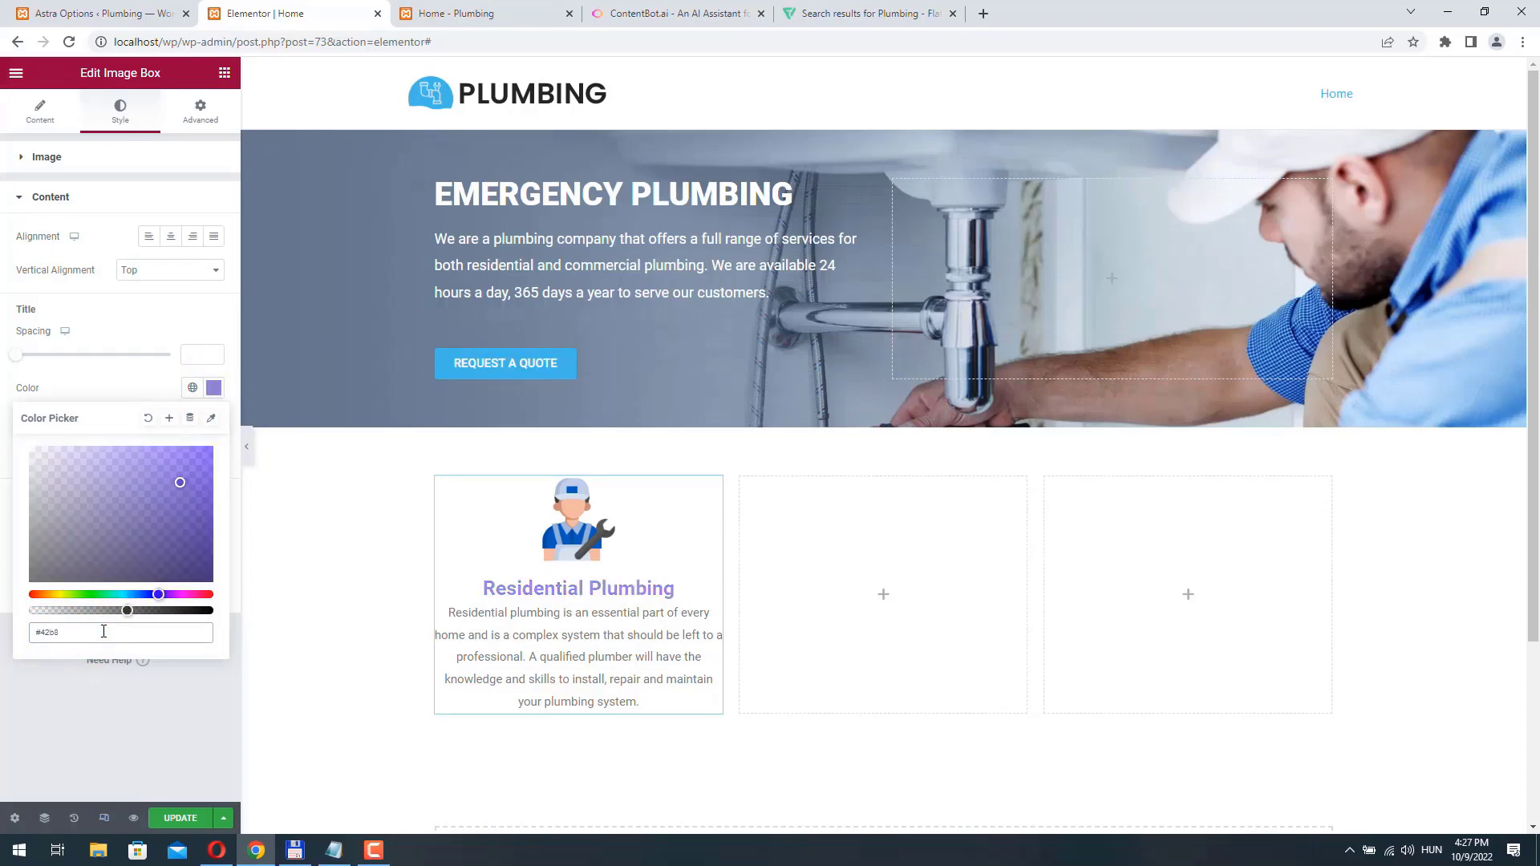
pyautogui.write('e6')
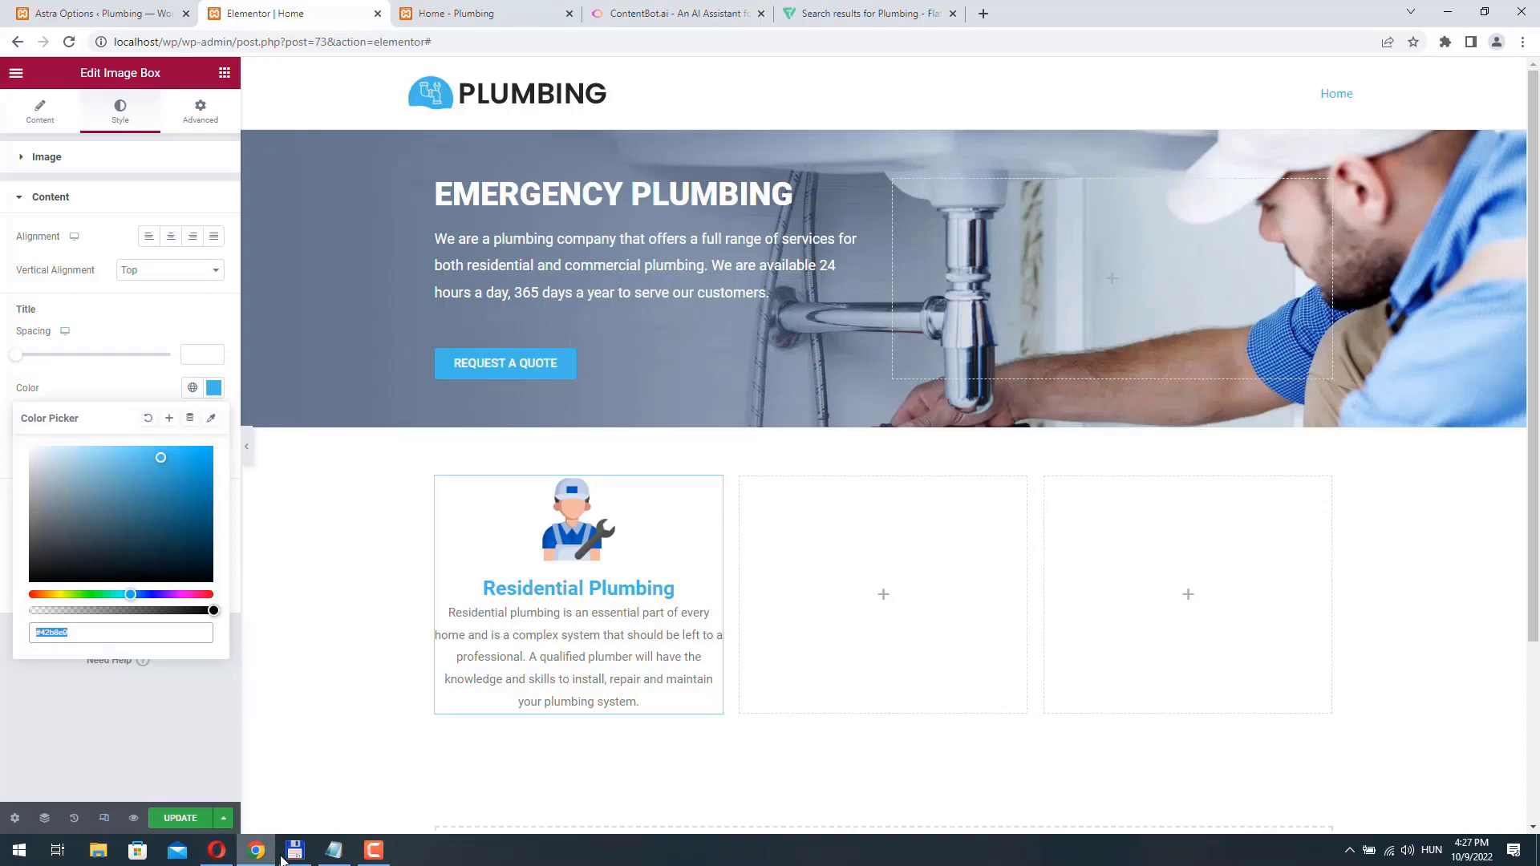
# - Switch to Notepad and add the color code #42b8e9 below the last paragraph, separated by blank lines
pyautogui.click(334, 850)
pyautogui.click(1182, 404)
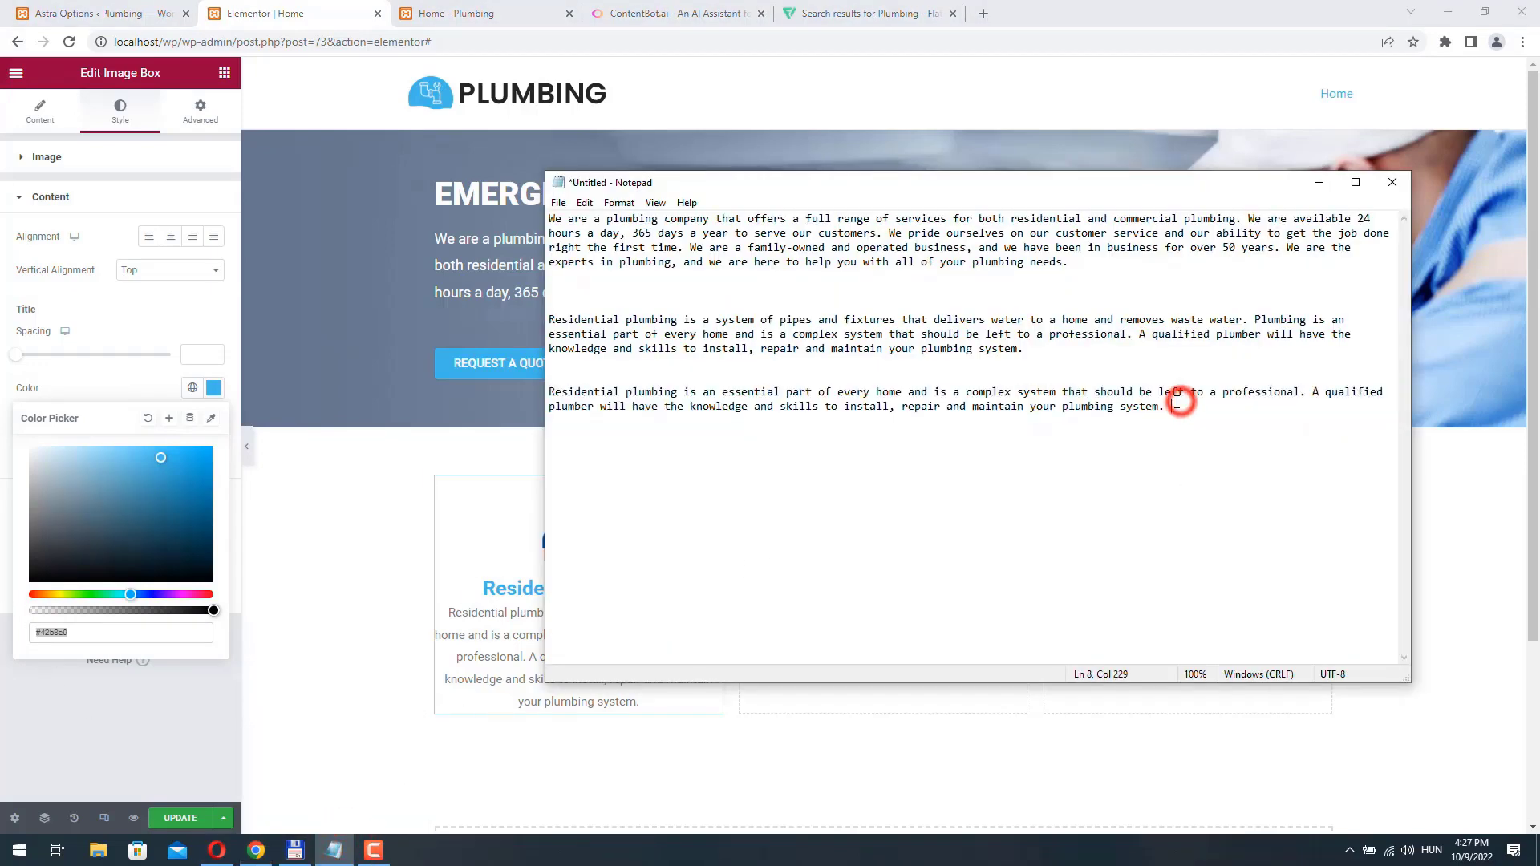
pyautogui.hotkey('ctrl', 'End')
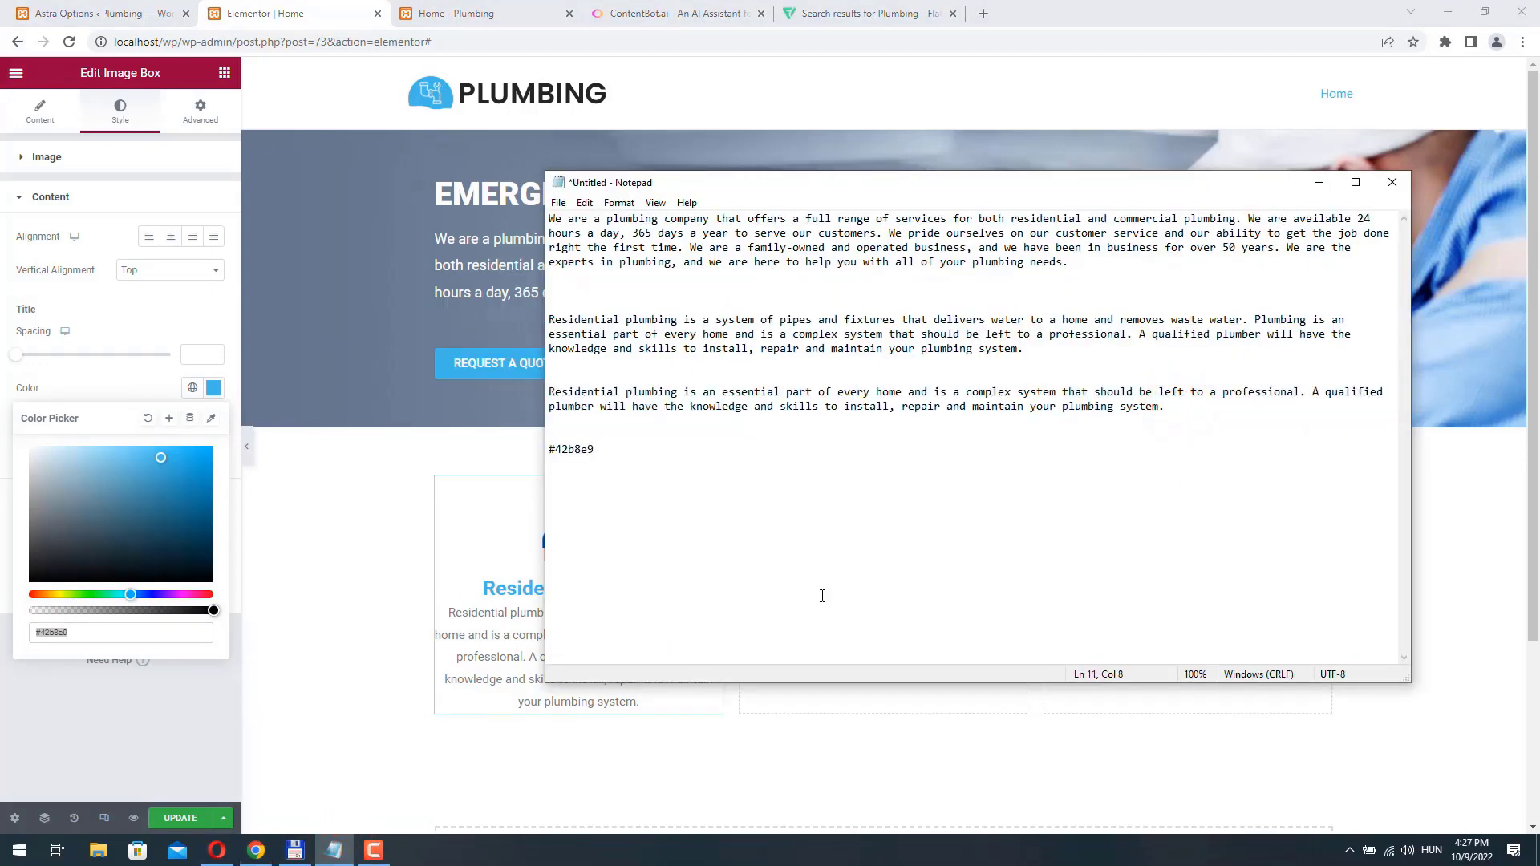
# - Back in Elementor, set the description color of the Residential Plumbing image box to dark grey #3F3D3D
pyautogui.click(13, 613)
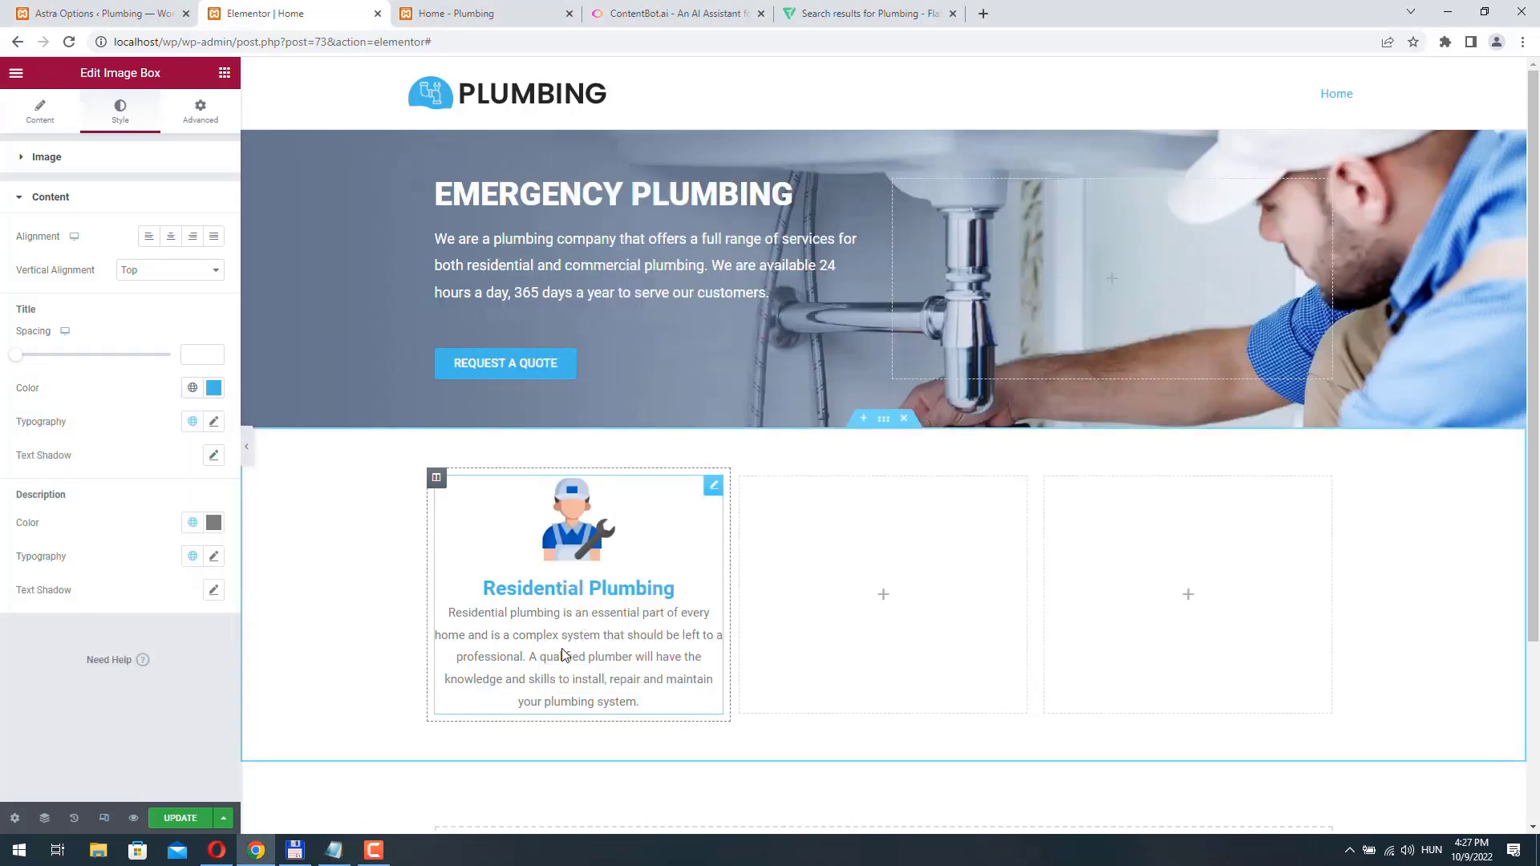
pyautogui.click(213, 522)
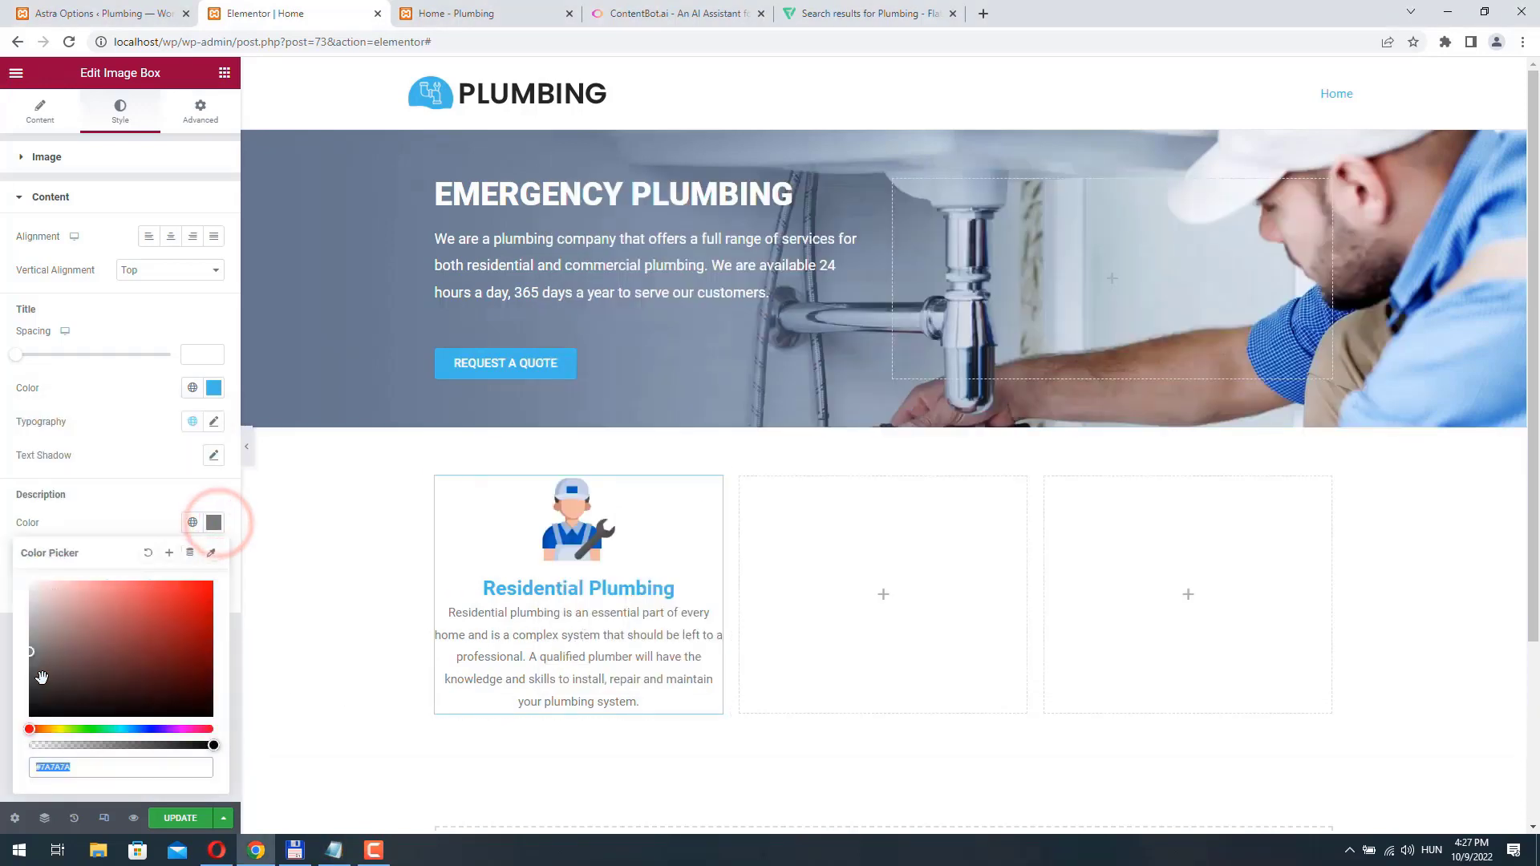
pyautogui.click(34, 682)
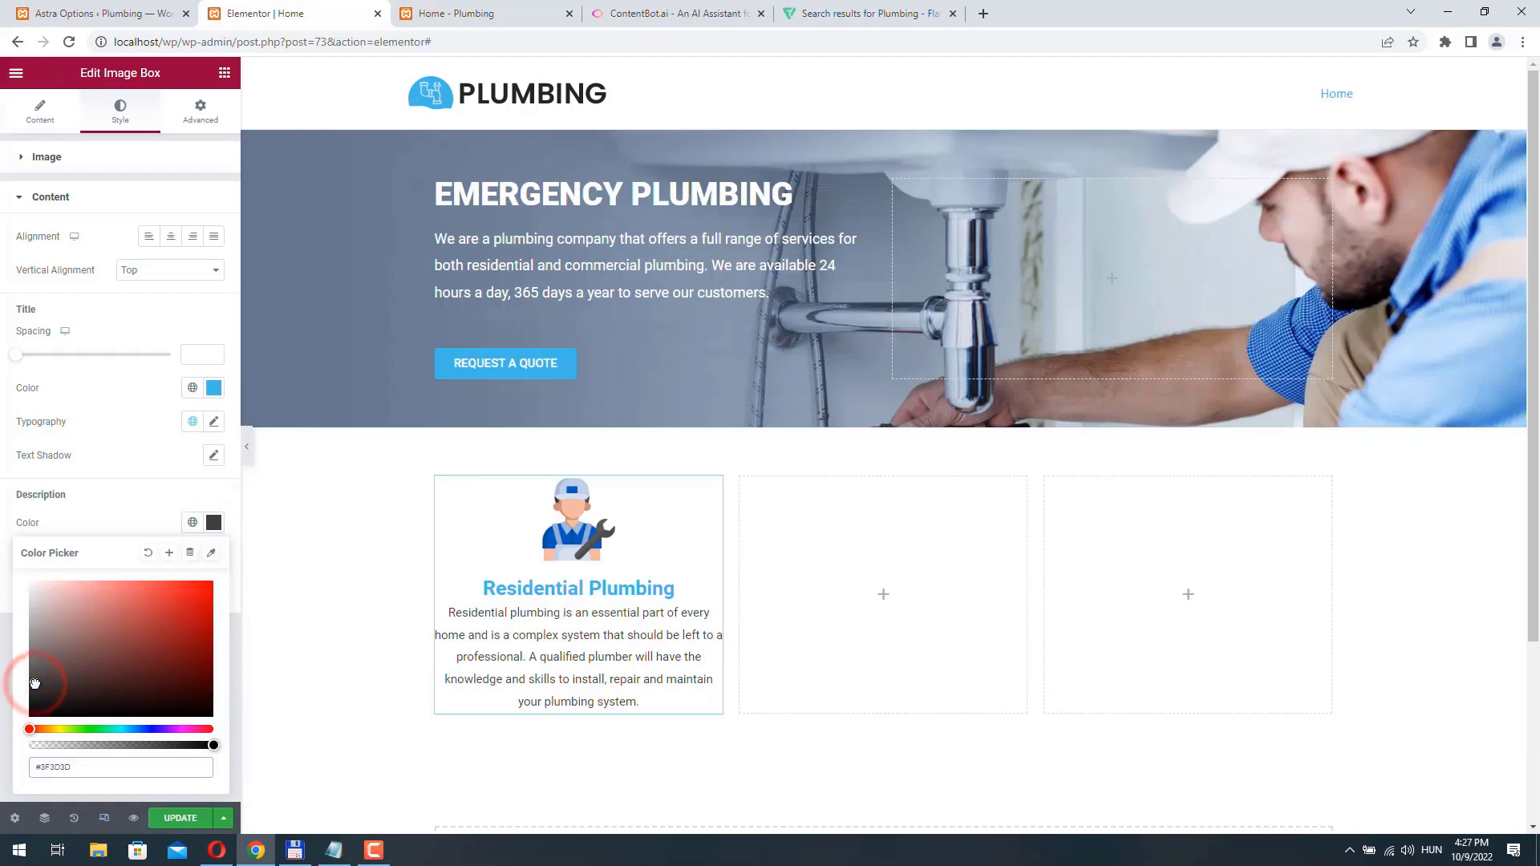
# - Give the Residential Plumbing image box a Fade In Left entrance animation and update the page
pyautogui.click(205, 107)
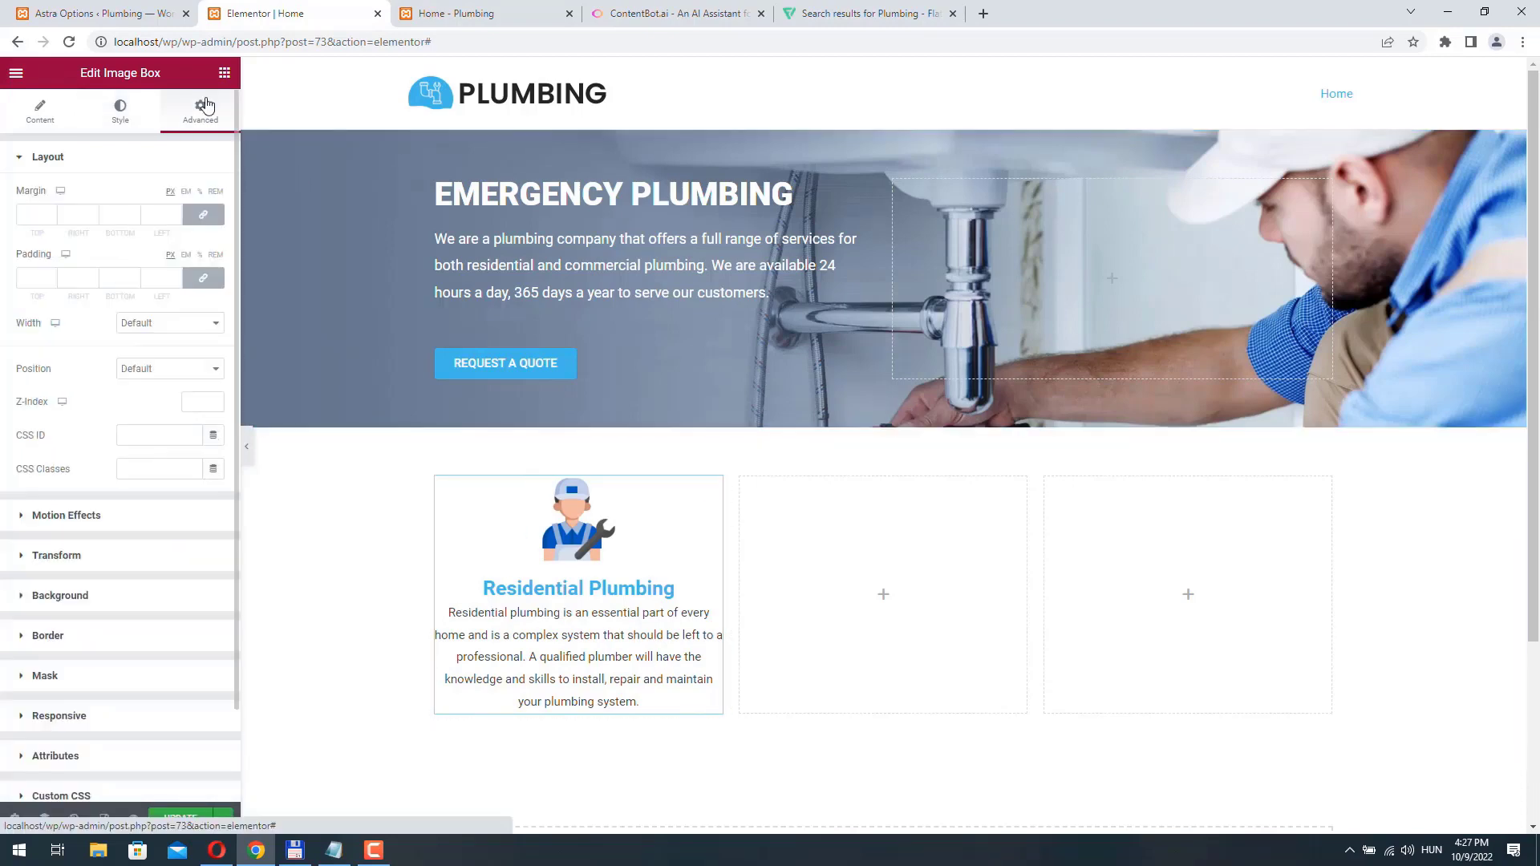
pyautogui.click(93, 518)
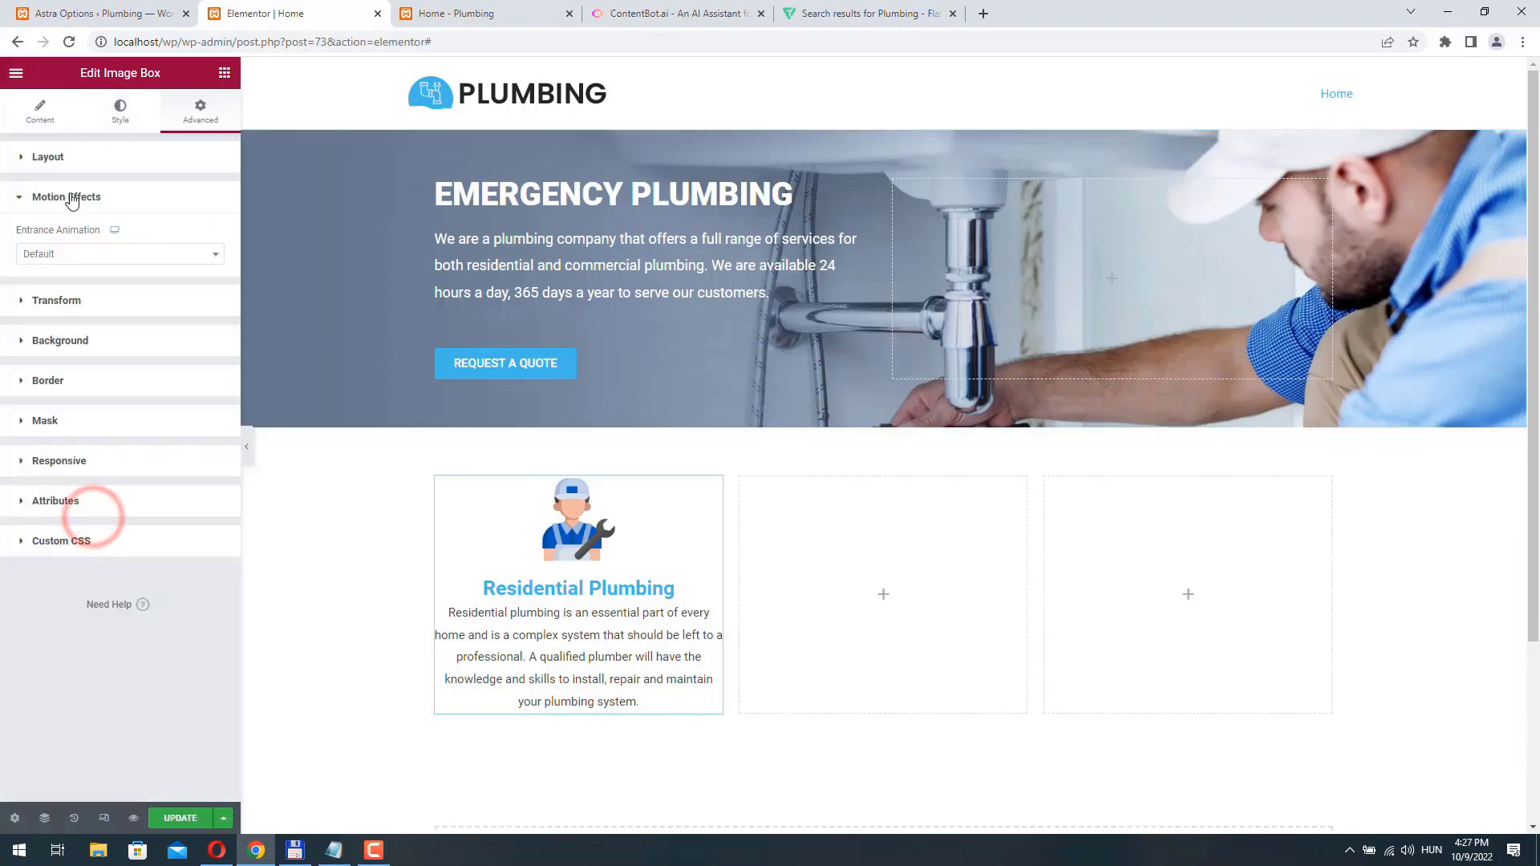
pyautogui.click(100, 255)
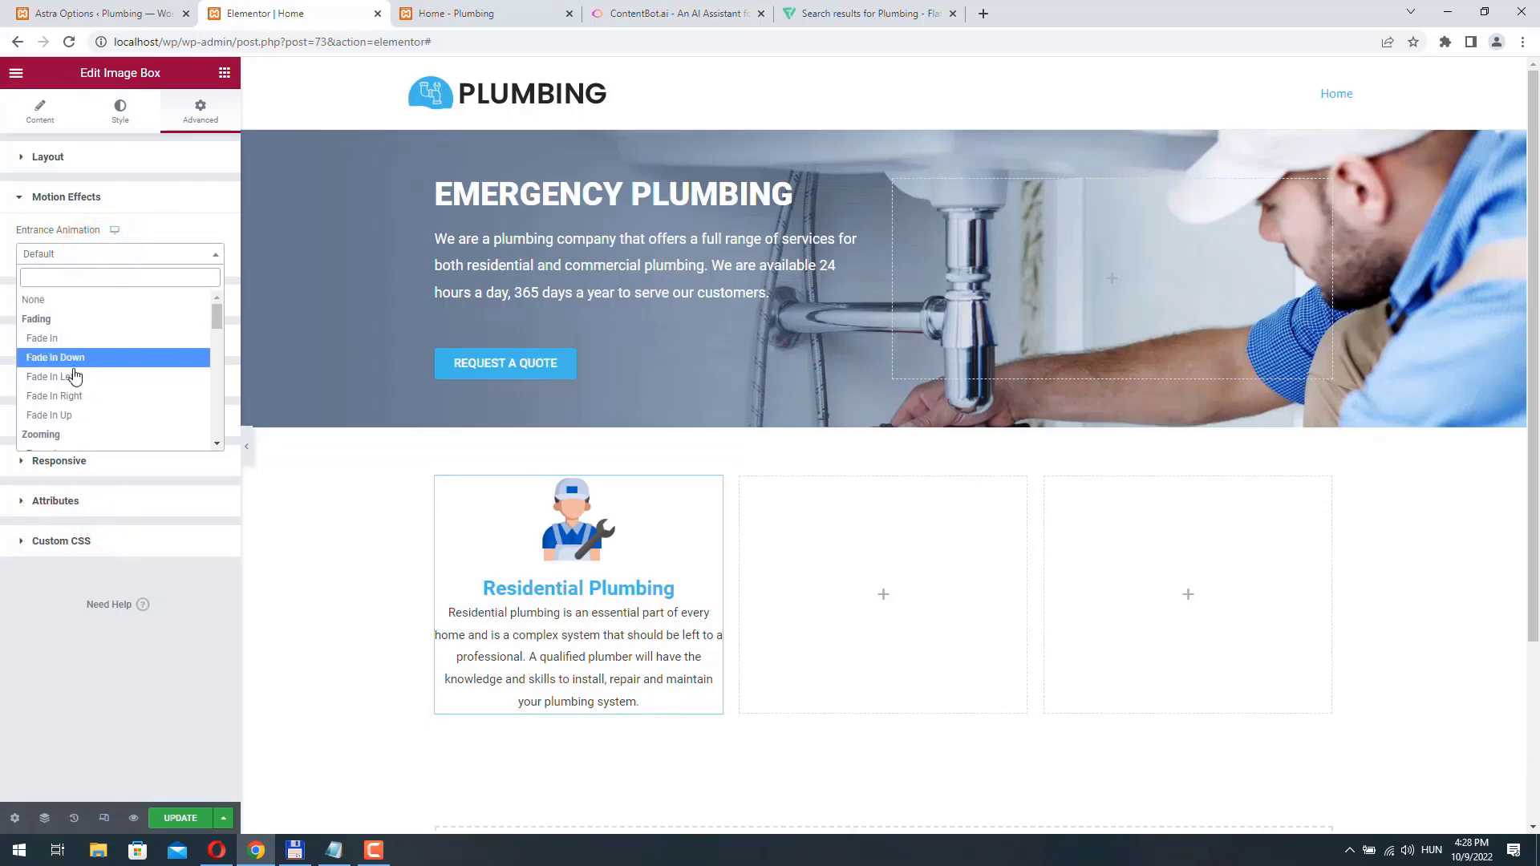
pyautogui.click(75, 383)
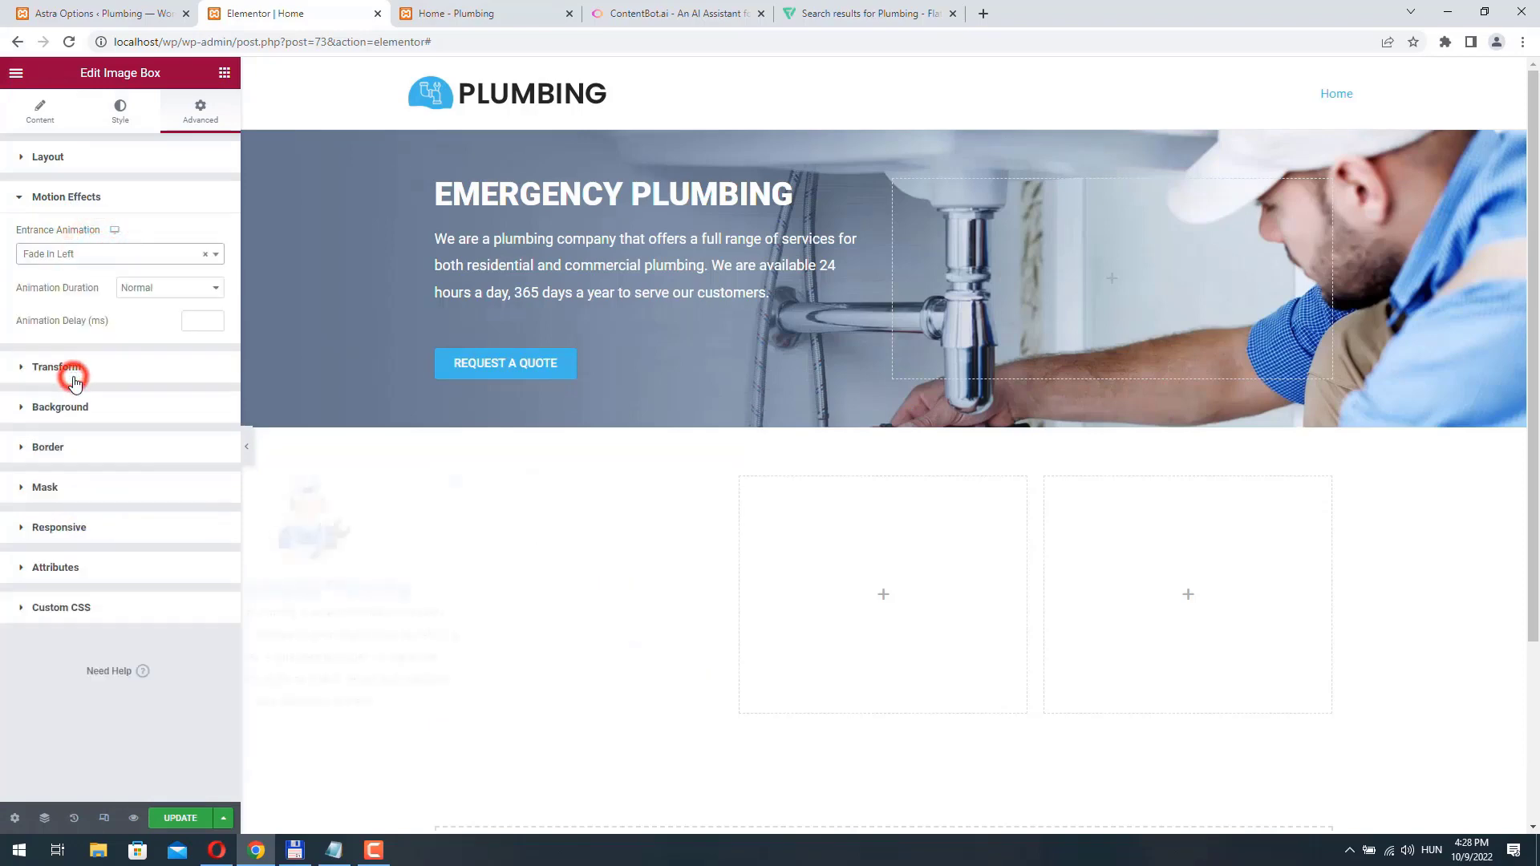
pyautogui.click(186, 816)
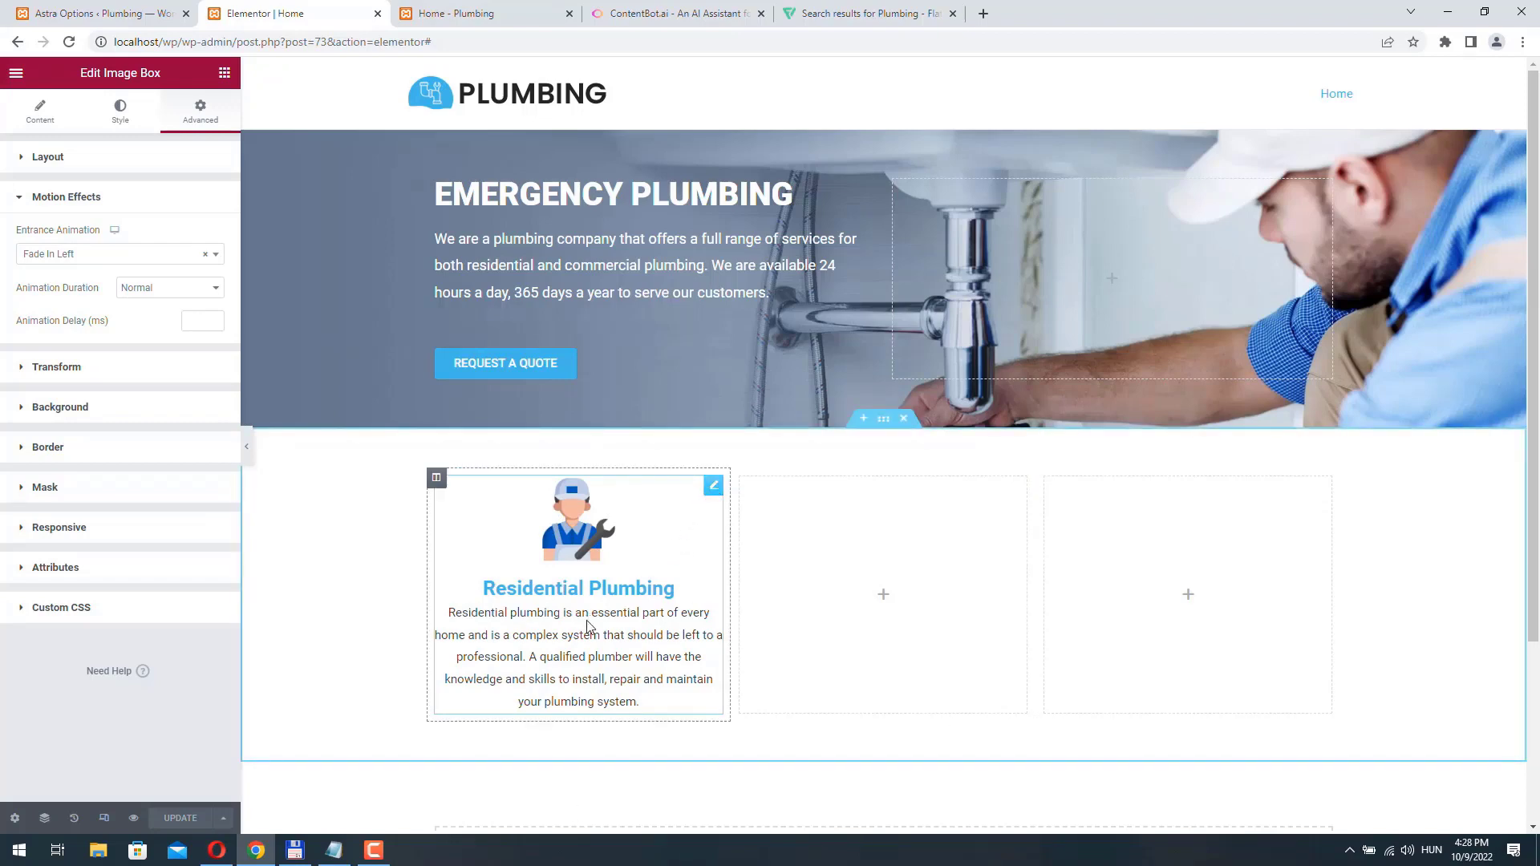
# - Duplicate the Residential Plumbing image box and move the copy into the middle column of the services section
pyautogui.rightClick(710, 494)
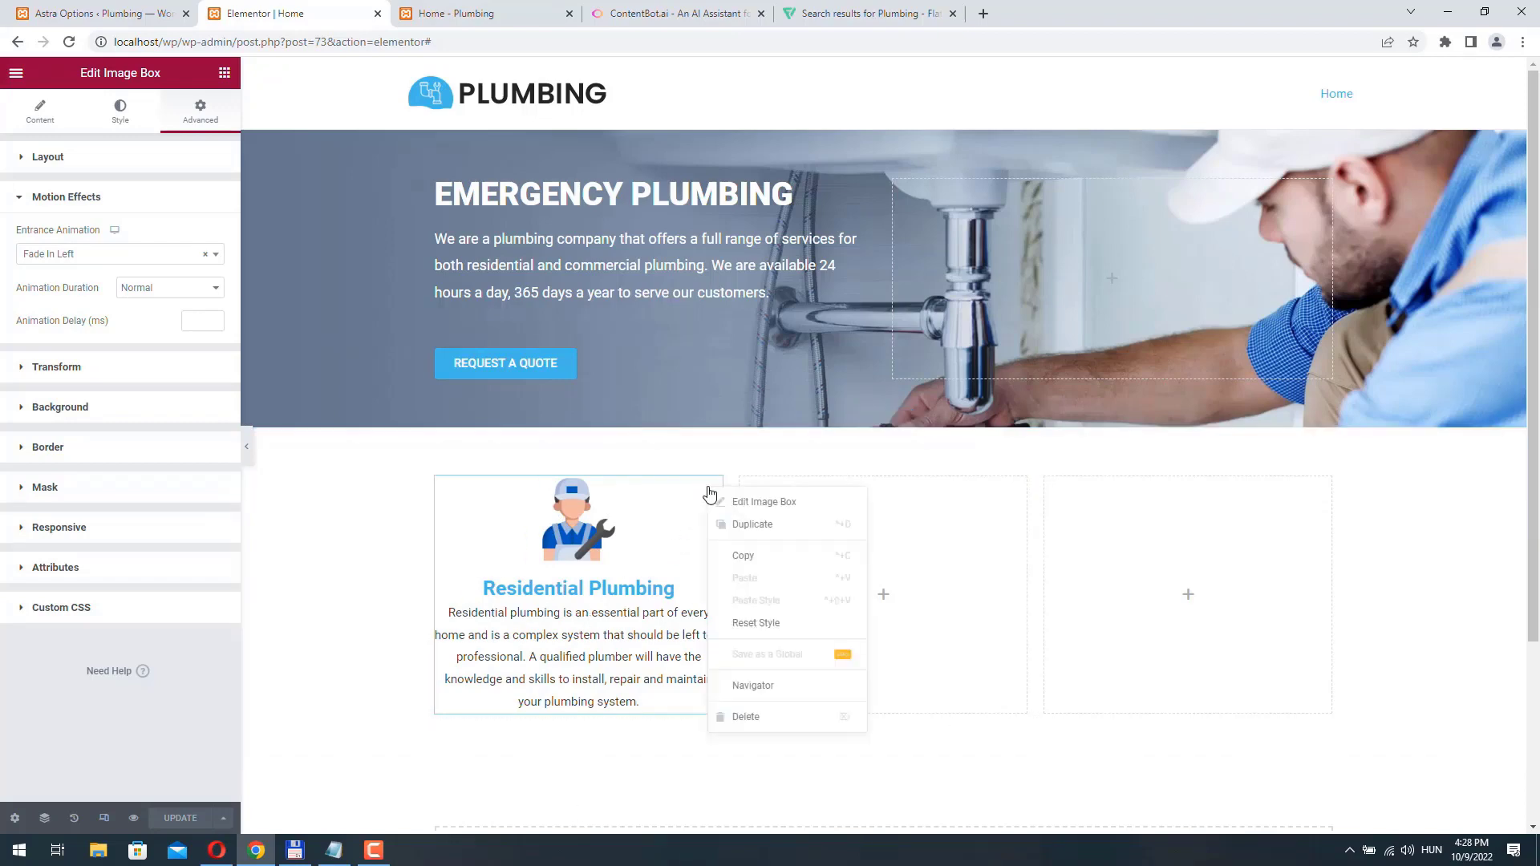
pyautogui.click(771, 529)
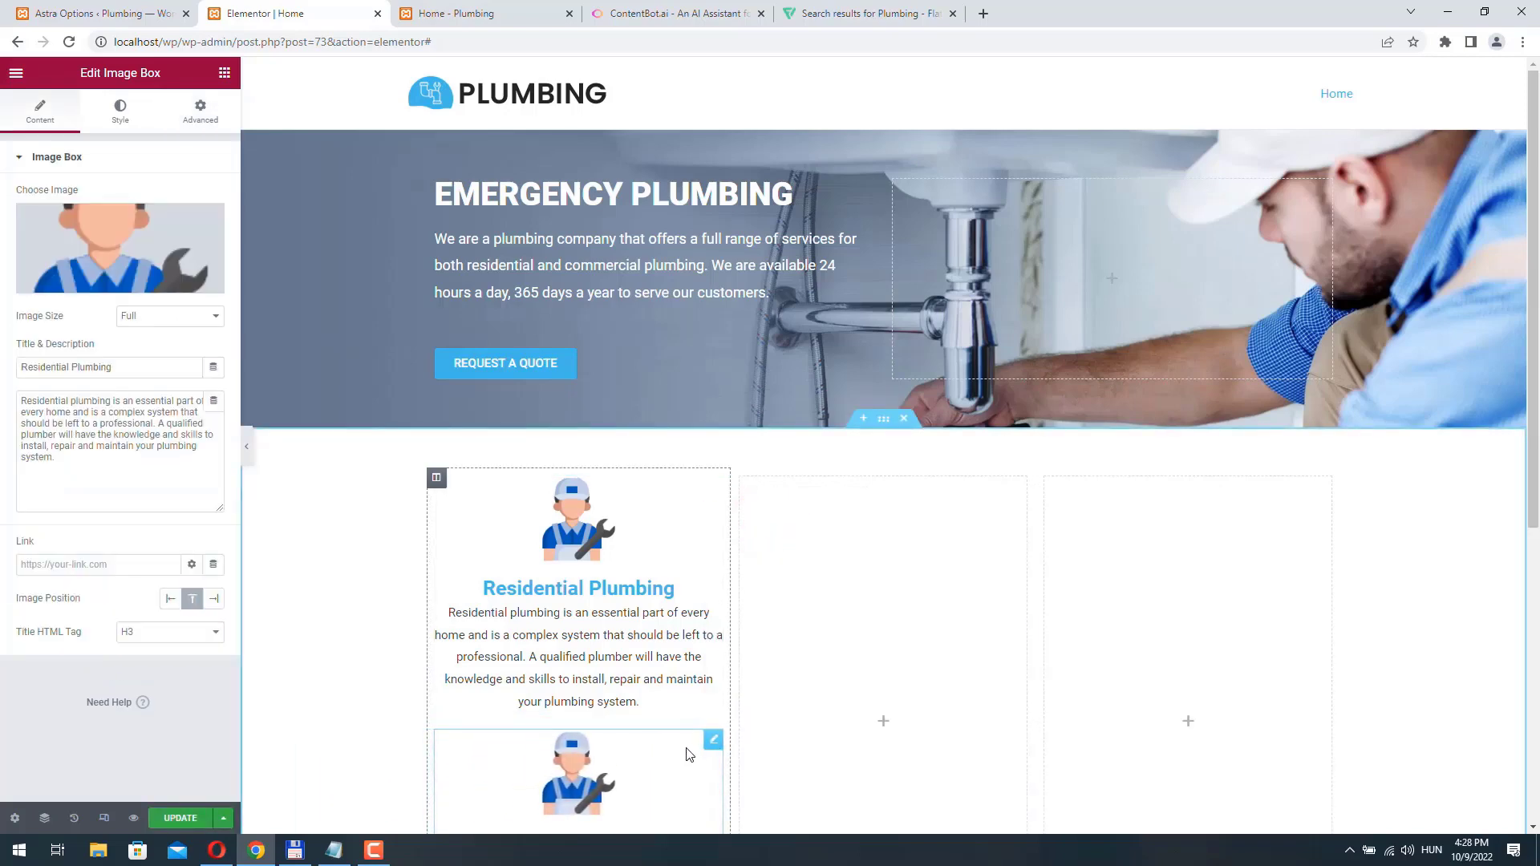
pyautogui.moveTo(713, 739); pyautogui.dragTo(830, 599)
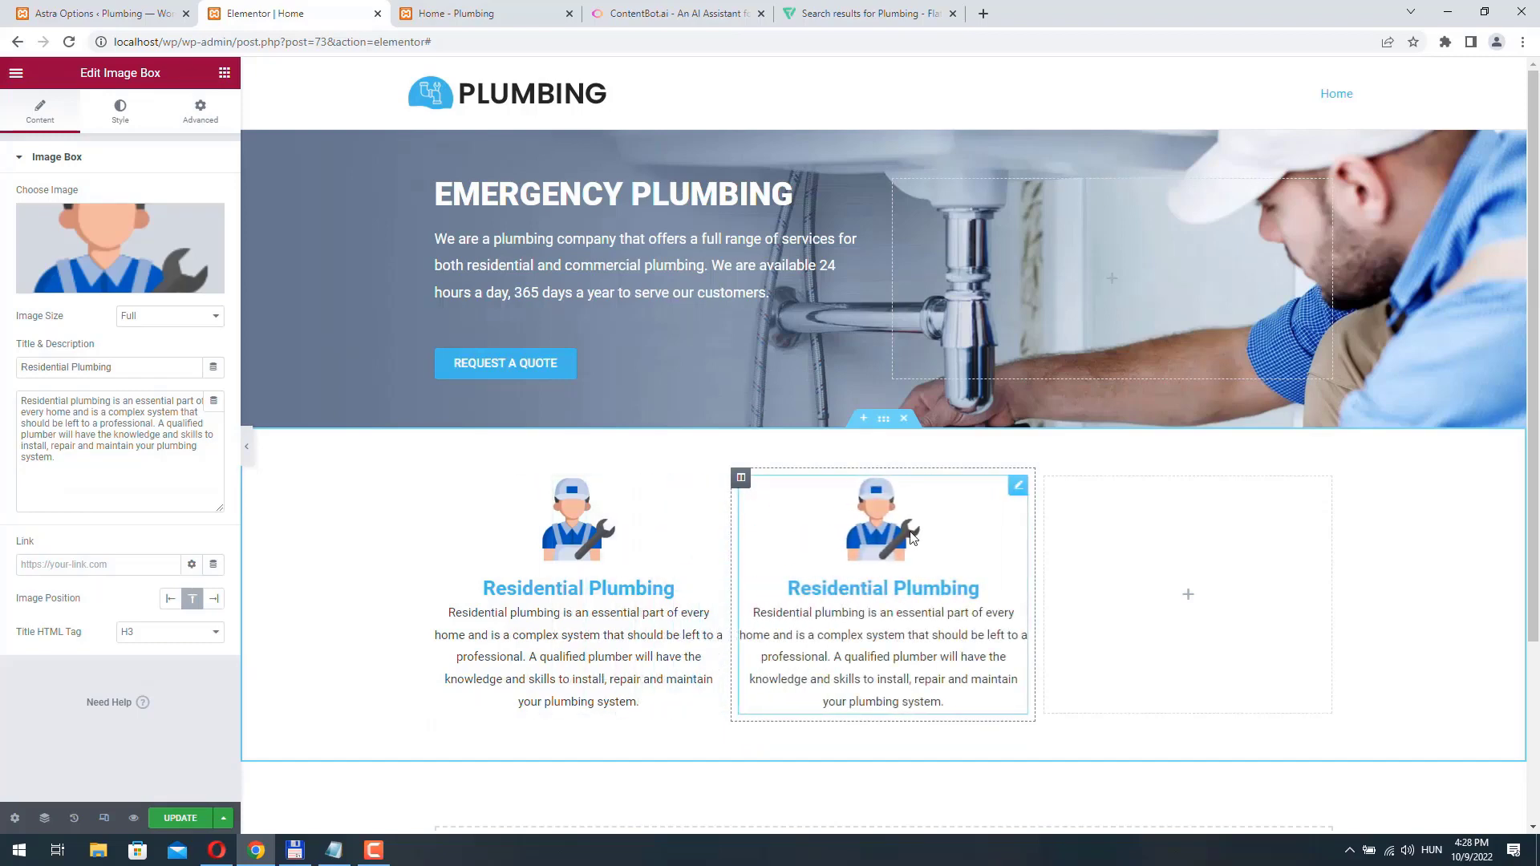
# - Try Fade In Down as the middle image box's entrance animation, and settle on Fade In
pyautogui.click(200, 111)
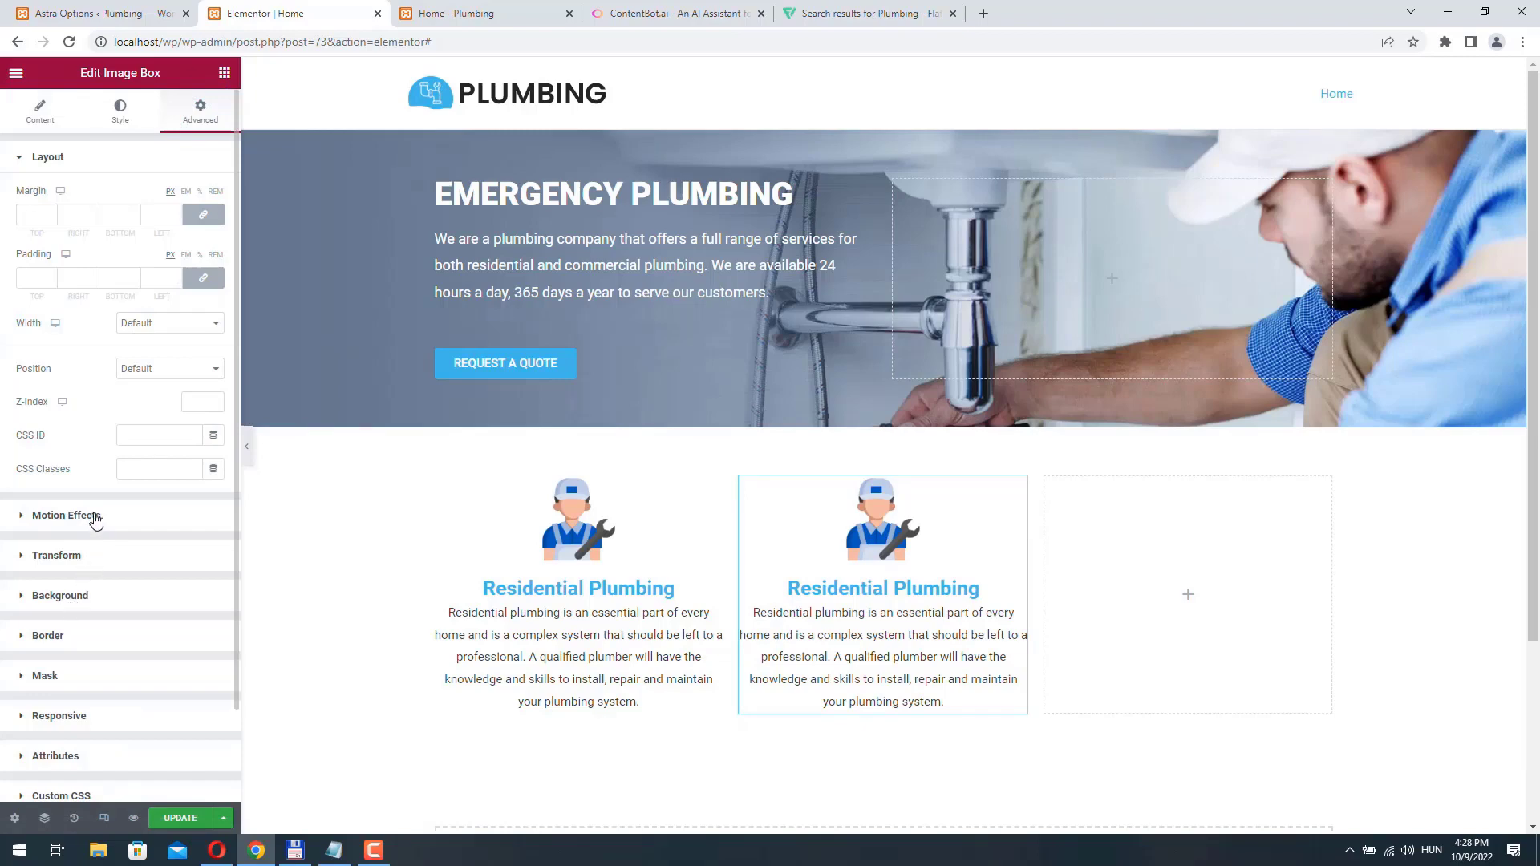
pyautogui.click(66, 516)
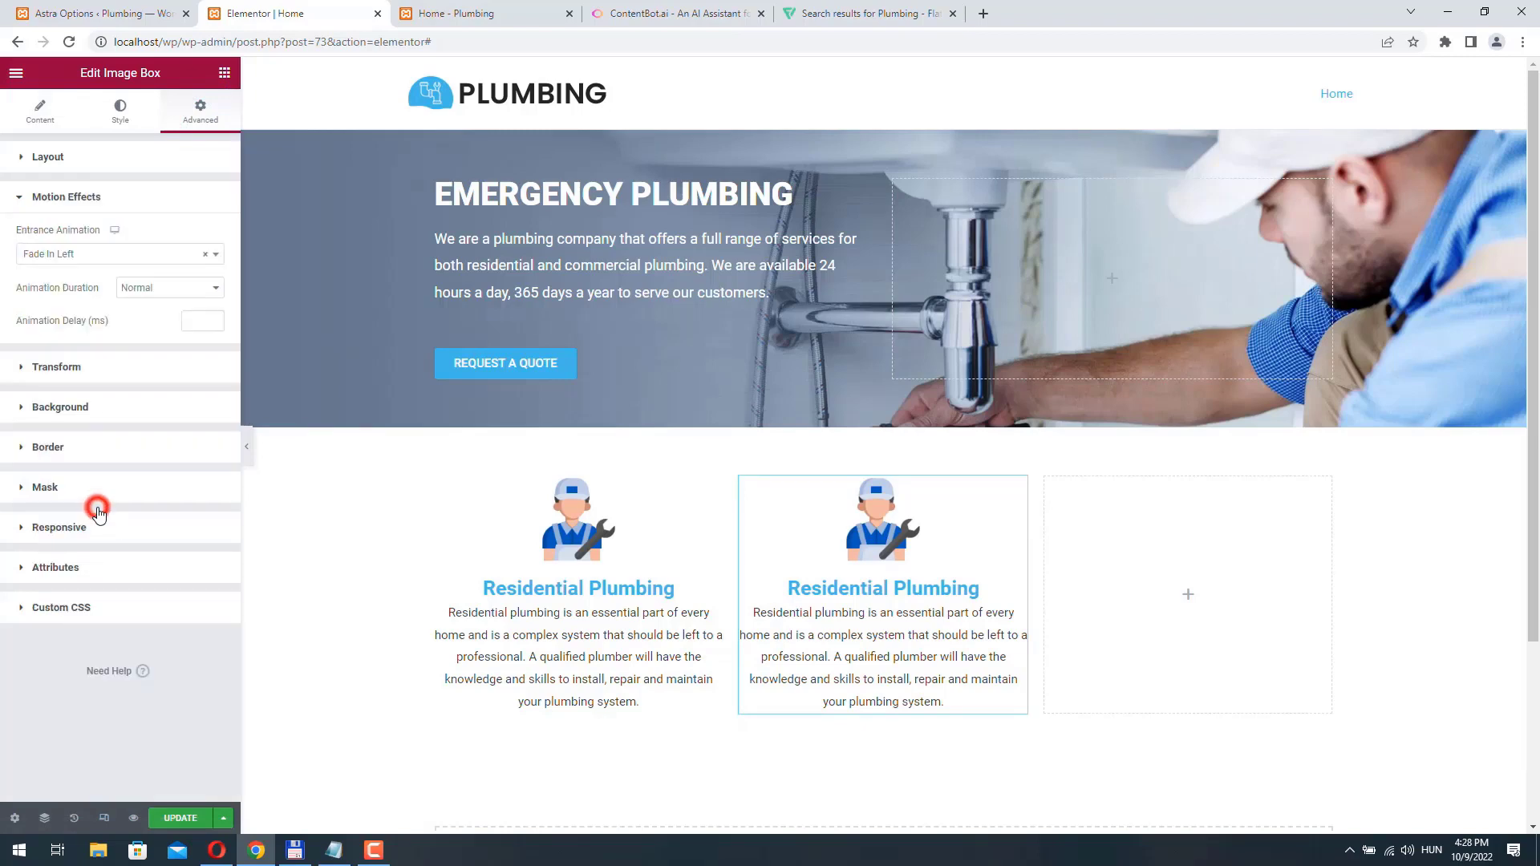
pyautogui.click(86, 257)
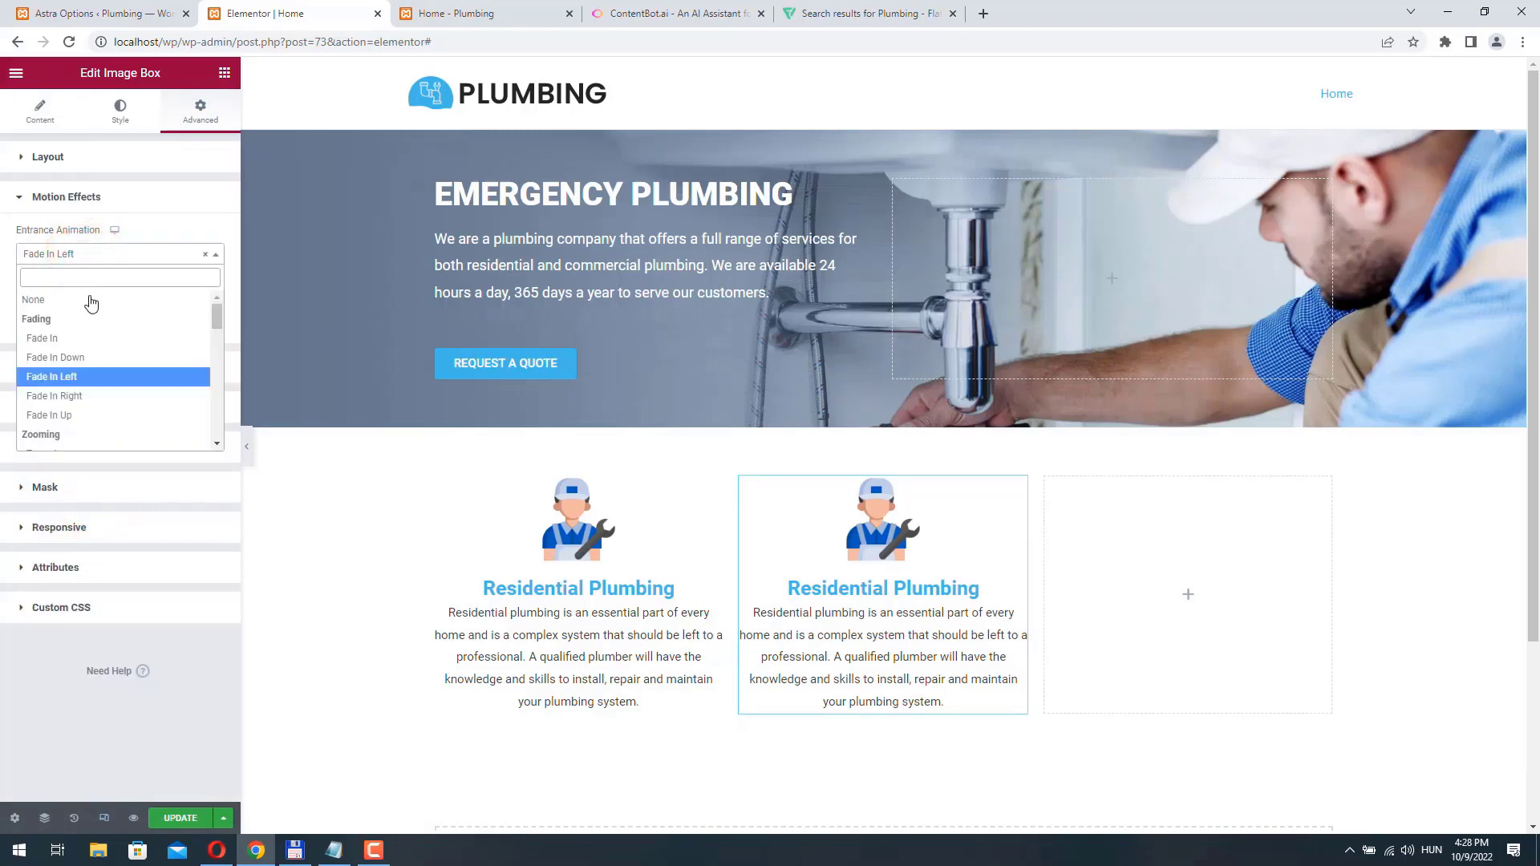
pyautogui.click(72, 358)
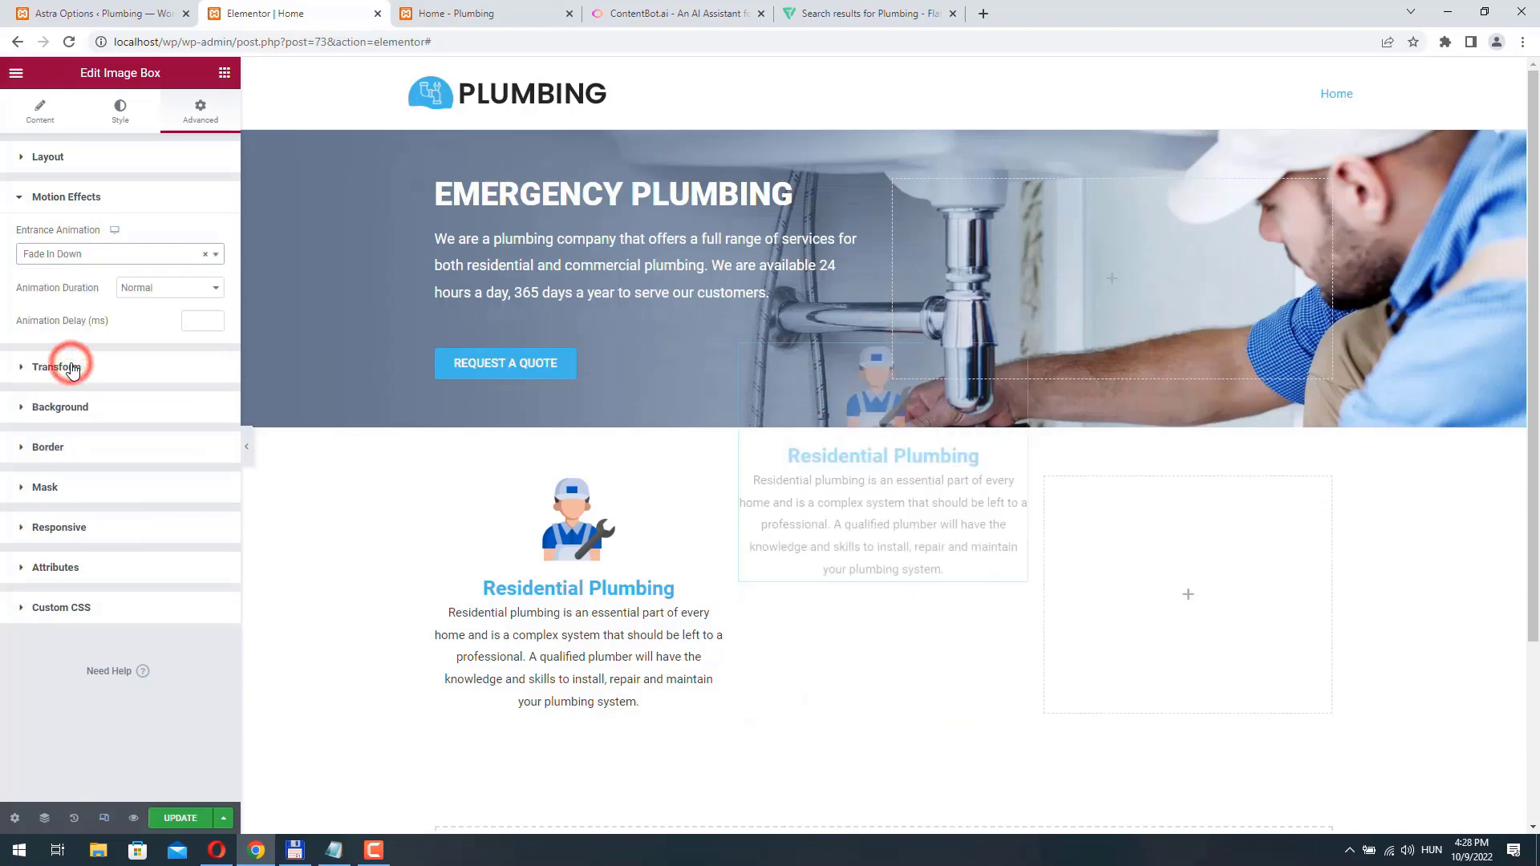
pyautogui.click(71, 368)
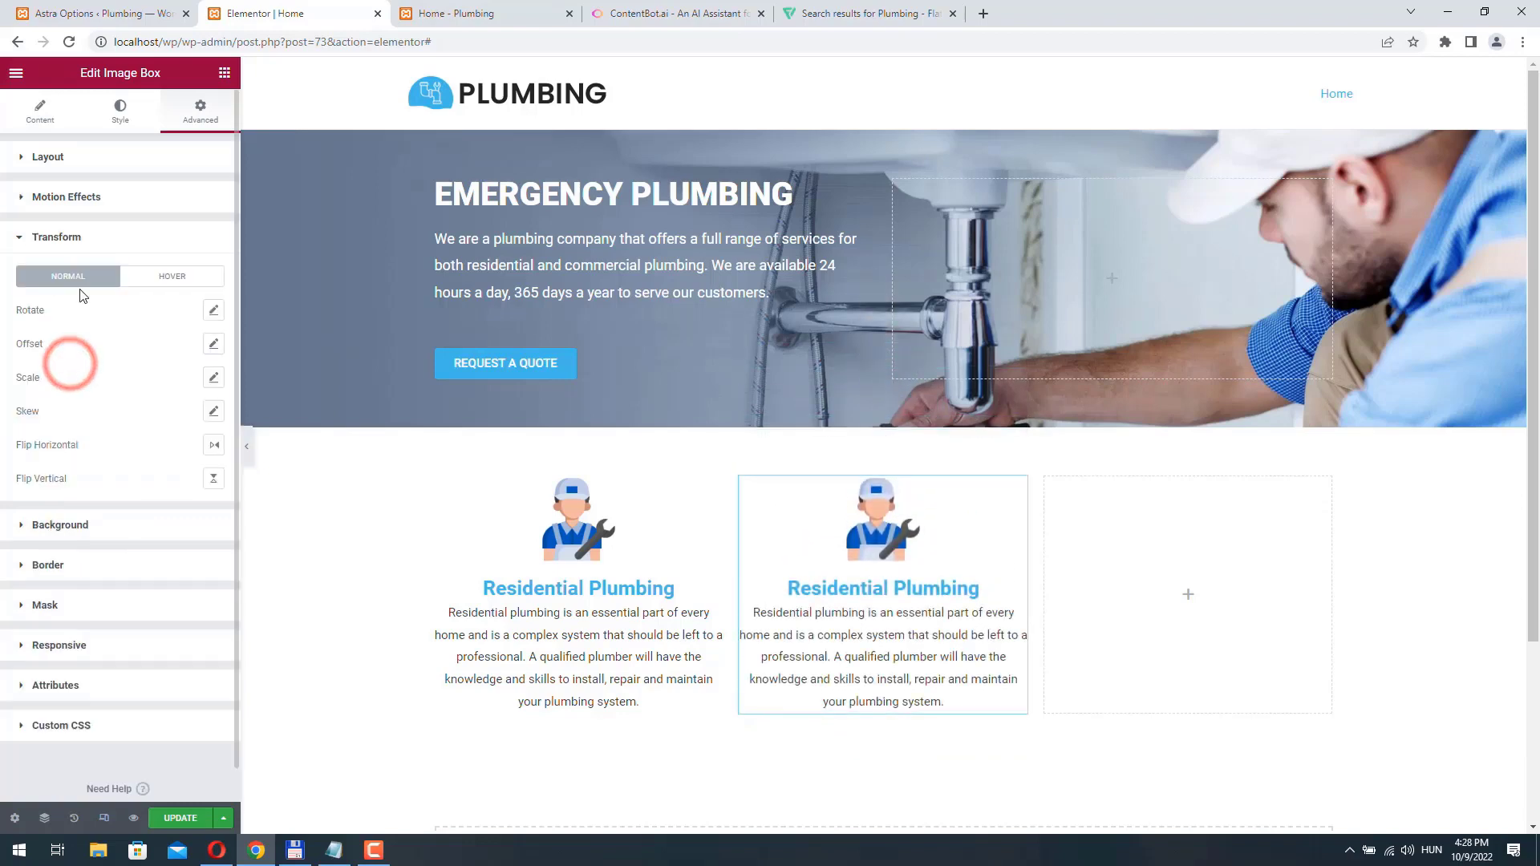
pyautogui.click(68, 197)
pyautogui.click(71, 255)
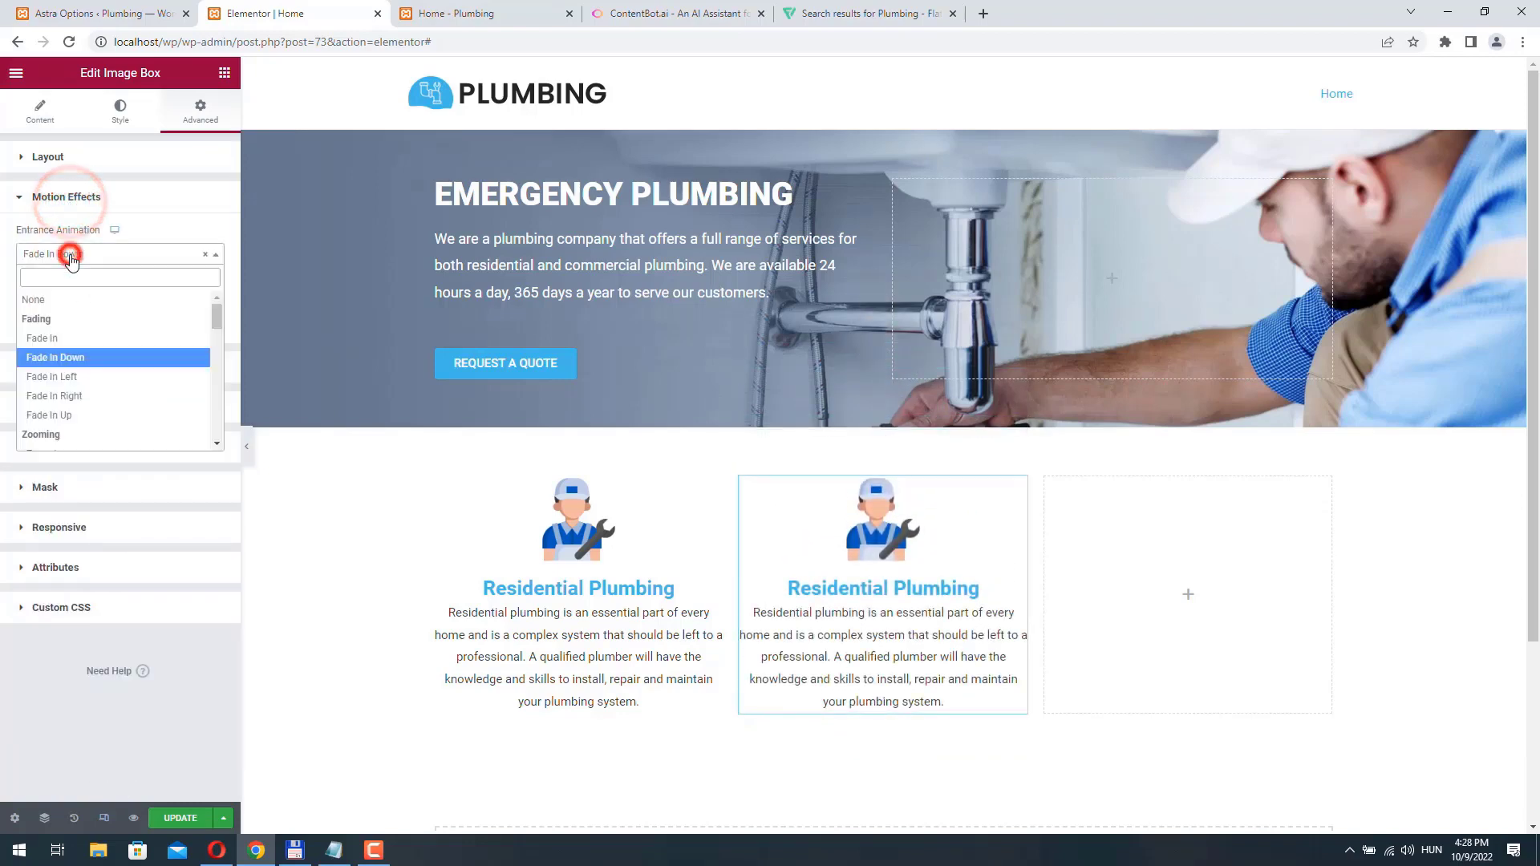
pyautogui.click(62, 337)
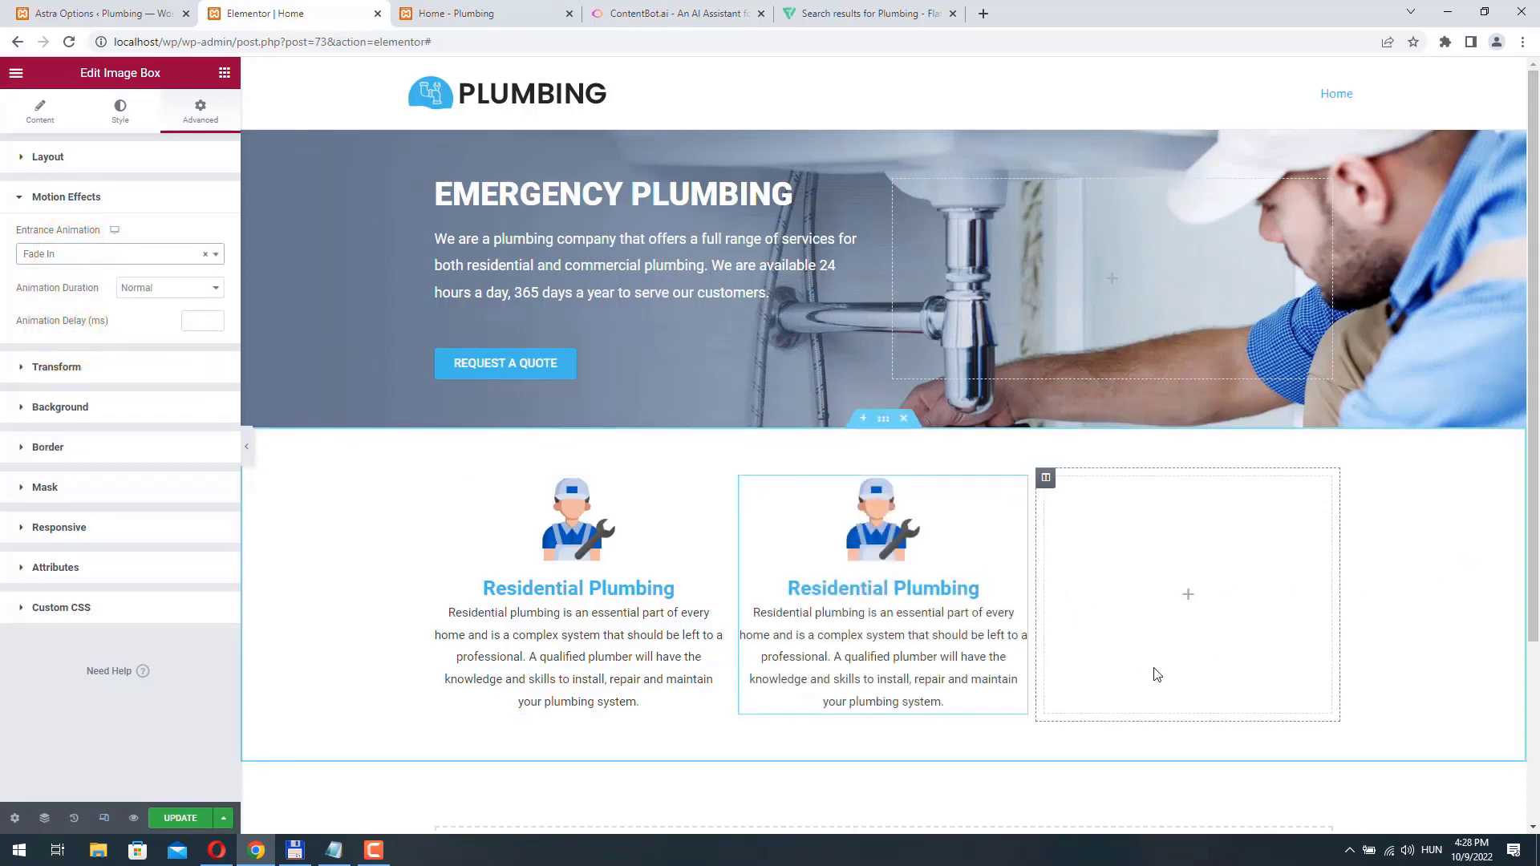
# - Change the middle image box's title to "Commercial Plumbing"
pyautogui.click(1019, 487)
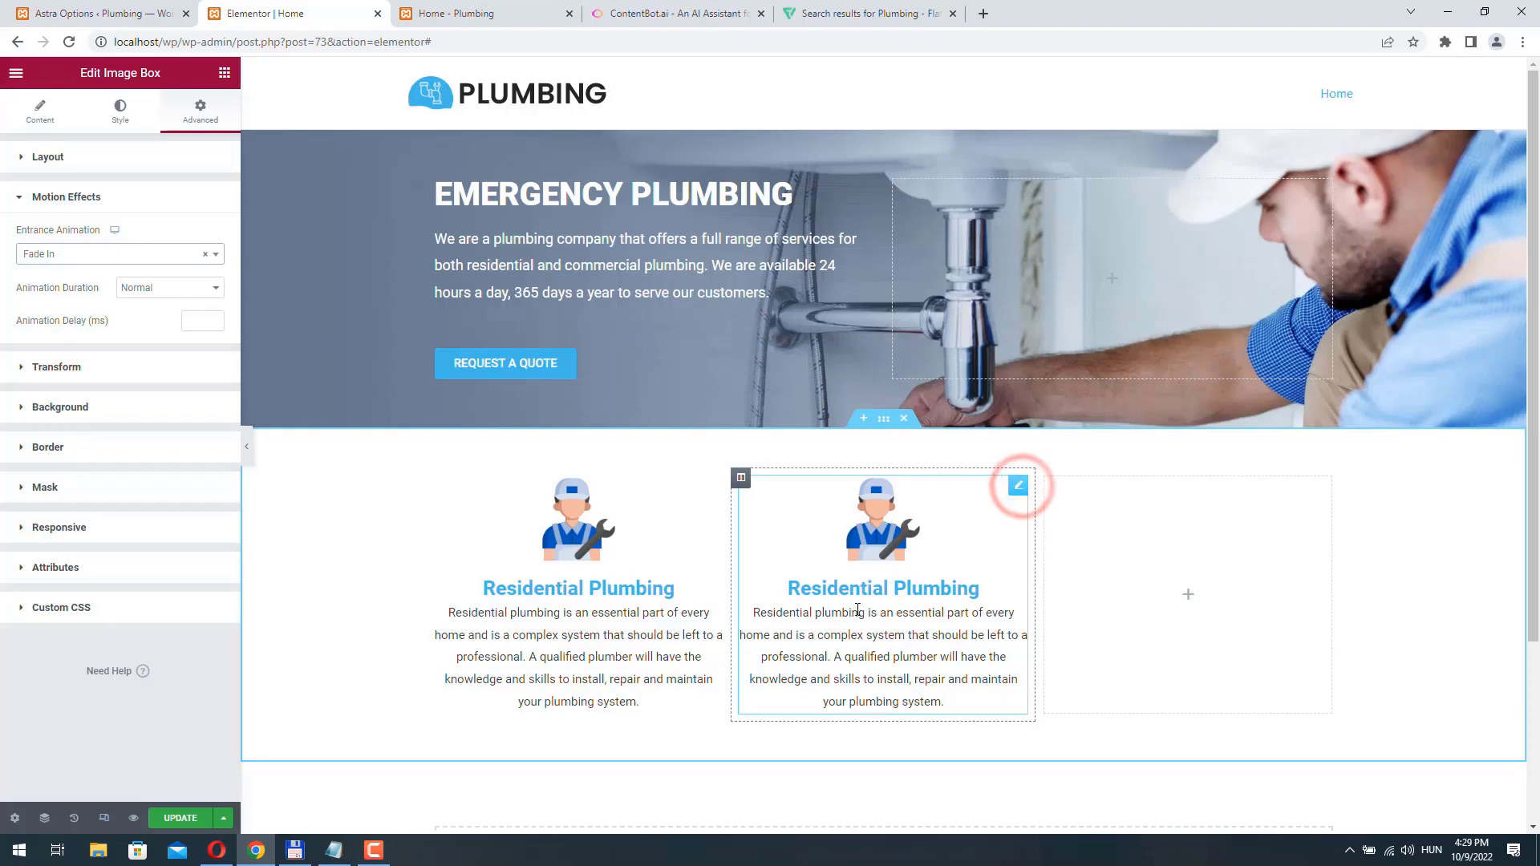
pyautogui.click(40, 110)
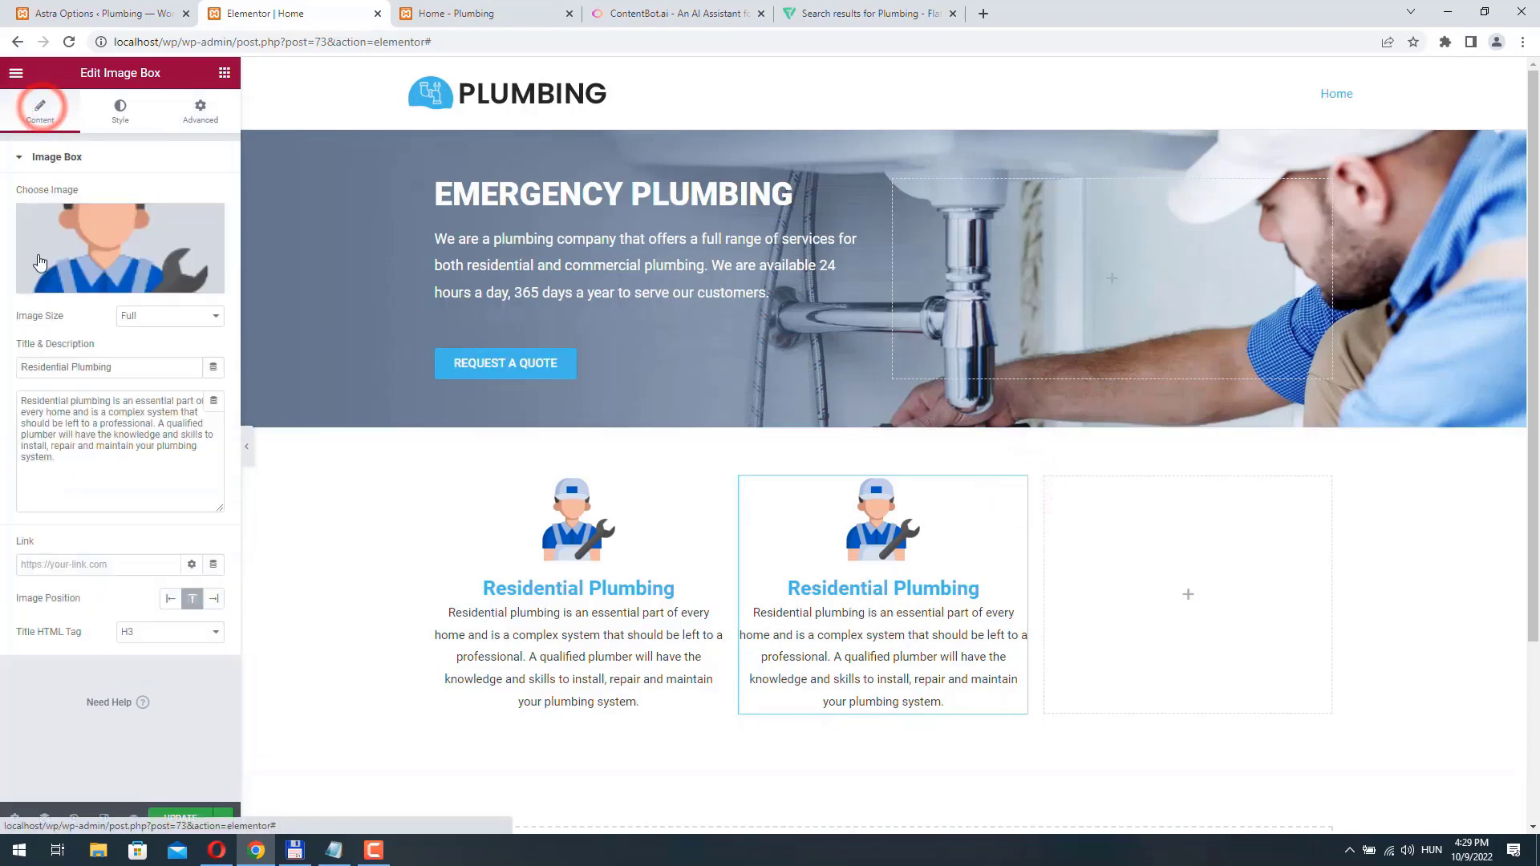
pyautogui.doubleClick(70, 366)
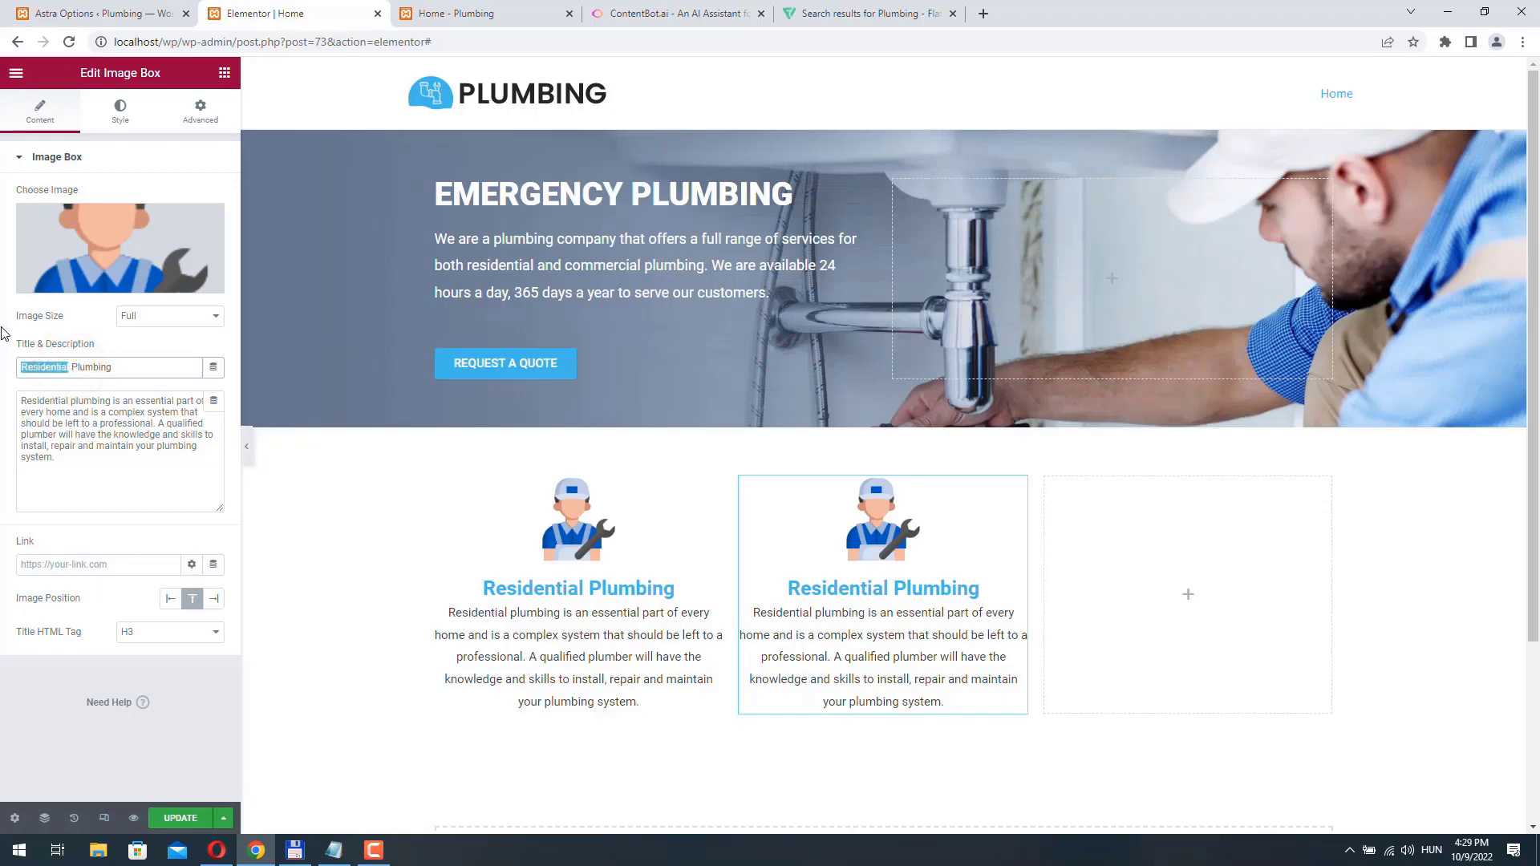
pyautogui.write('Commercial')
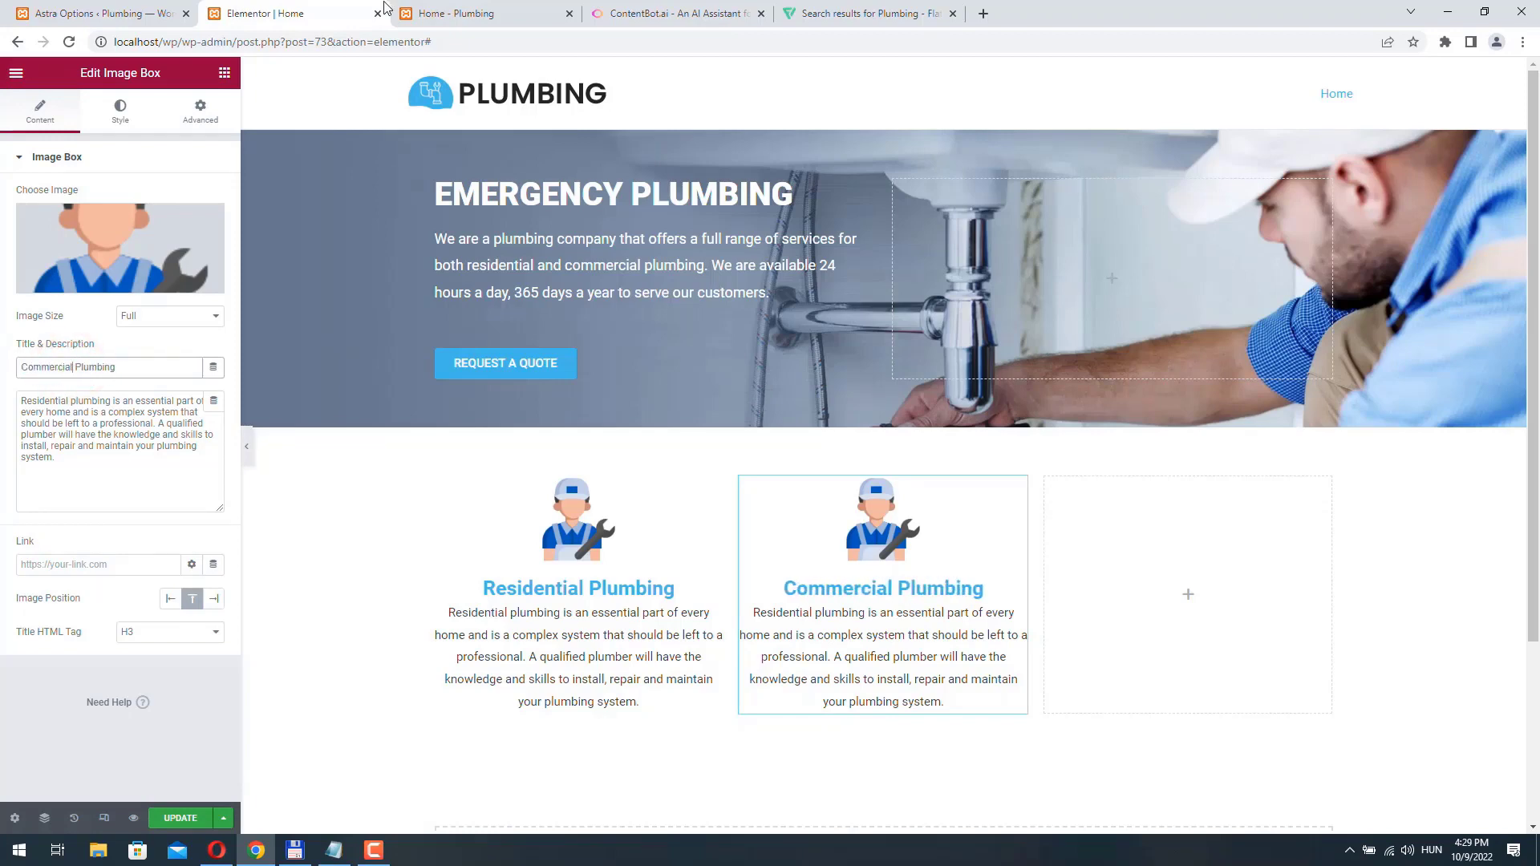
# - Switch to Flaticon and download the blue sewer icon from the plumbing results as a 128px PNG
pyautogui.click(885, 16)
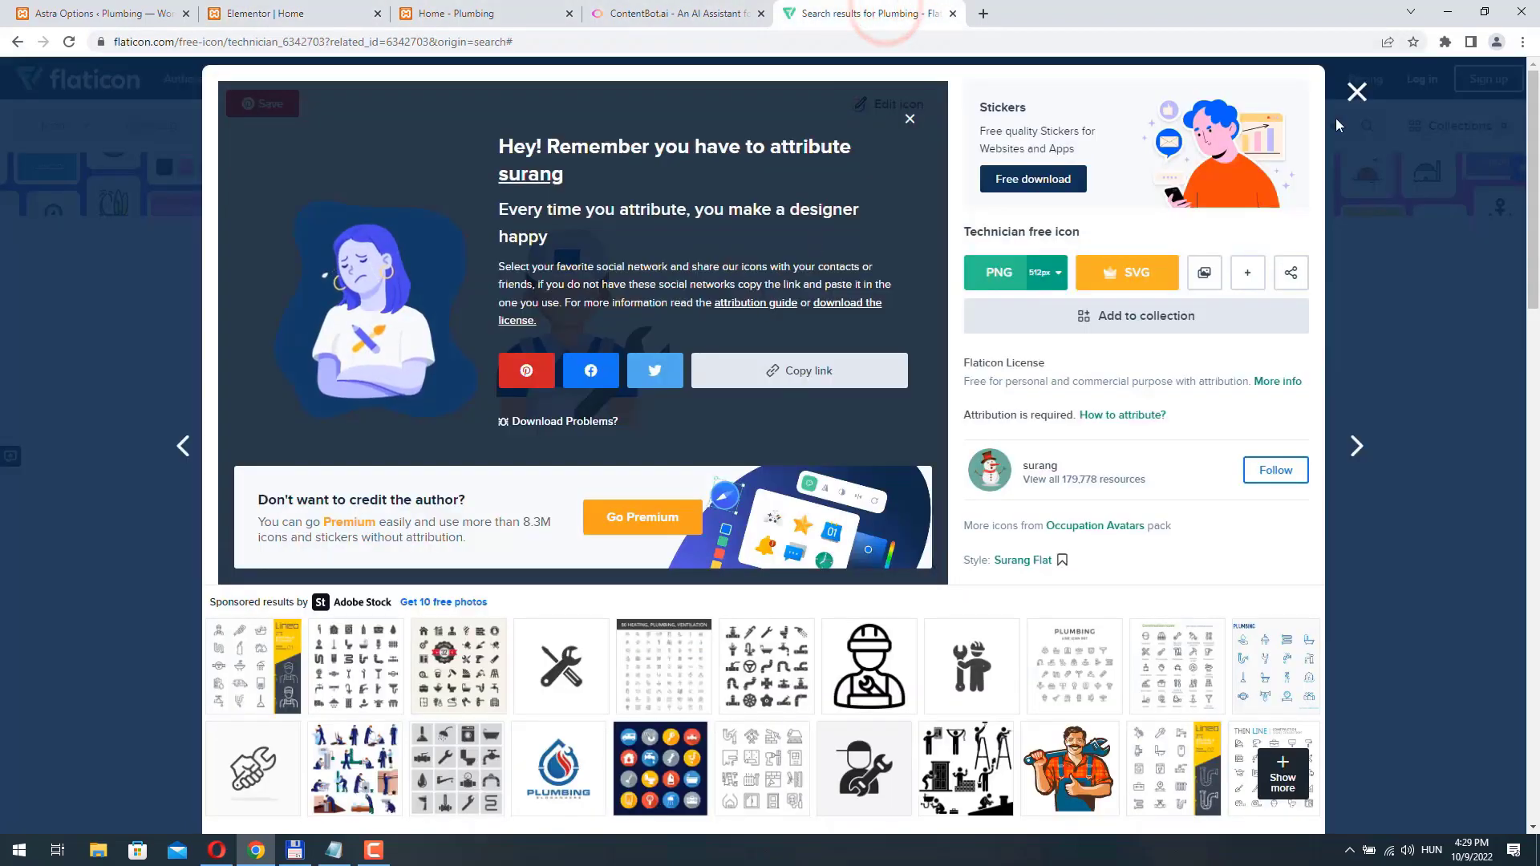
pyautogui.click(1356, 90)
pyautogui.scroll(-15, 705, 556)
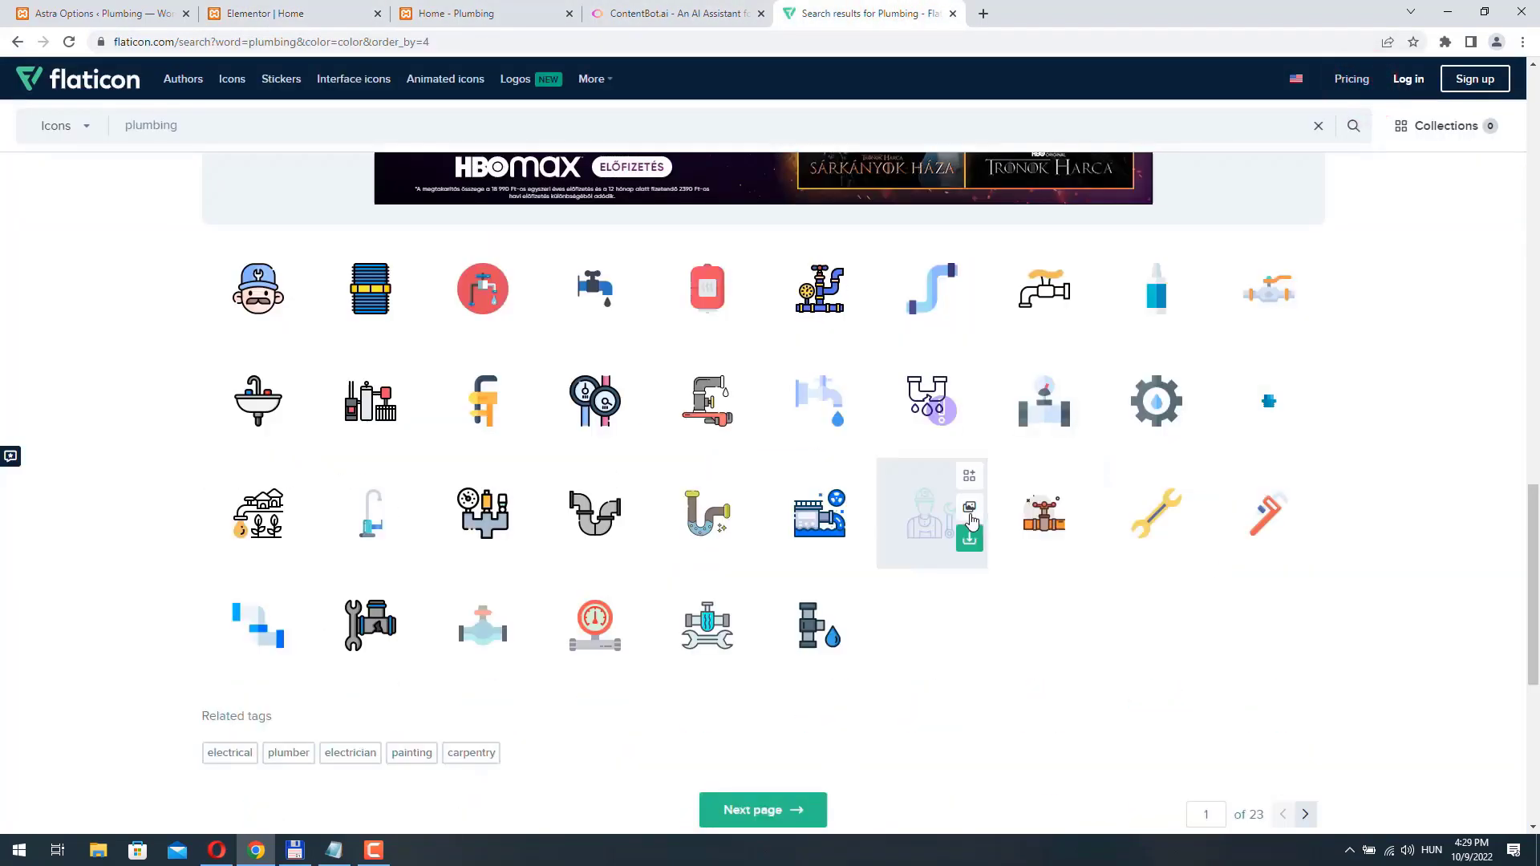
pyautogui.click(822, 514)
pyautogui.click(1057, 272)
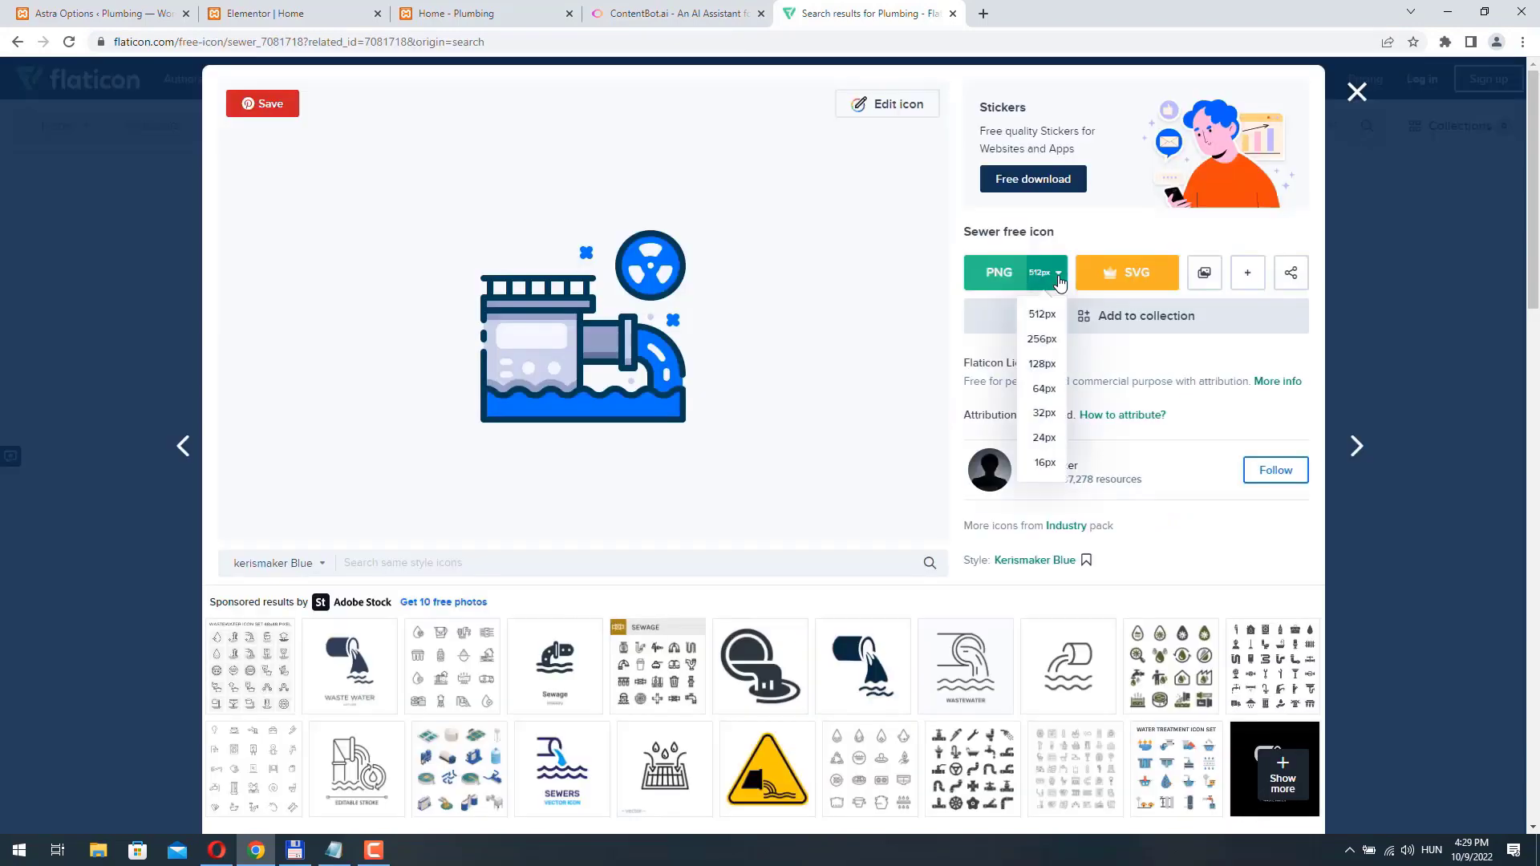
pyautogui.click(1043, 366)
pyautogui.click(1125, 542)
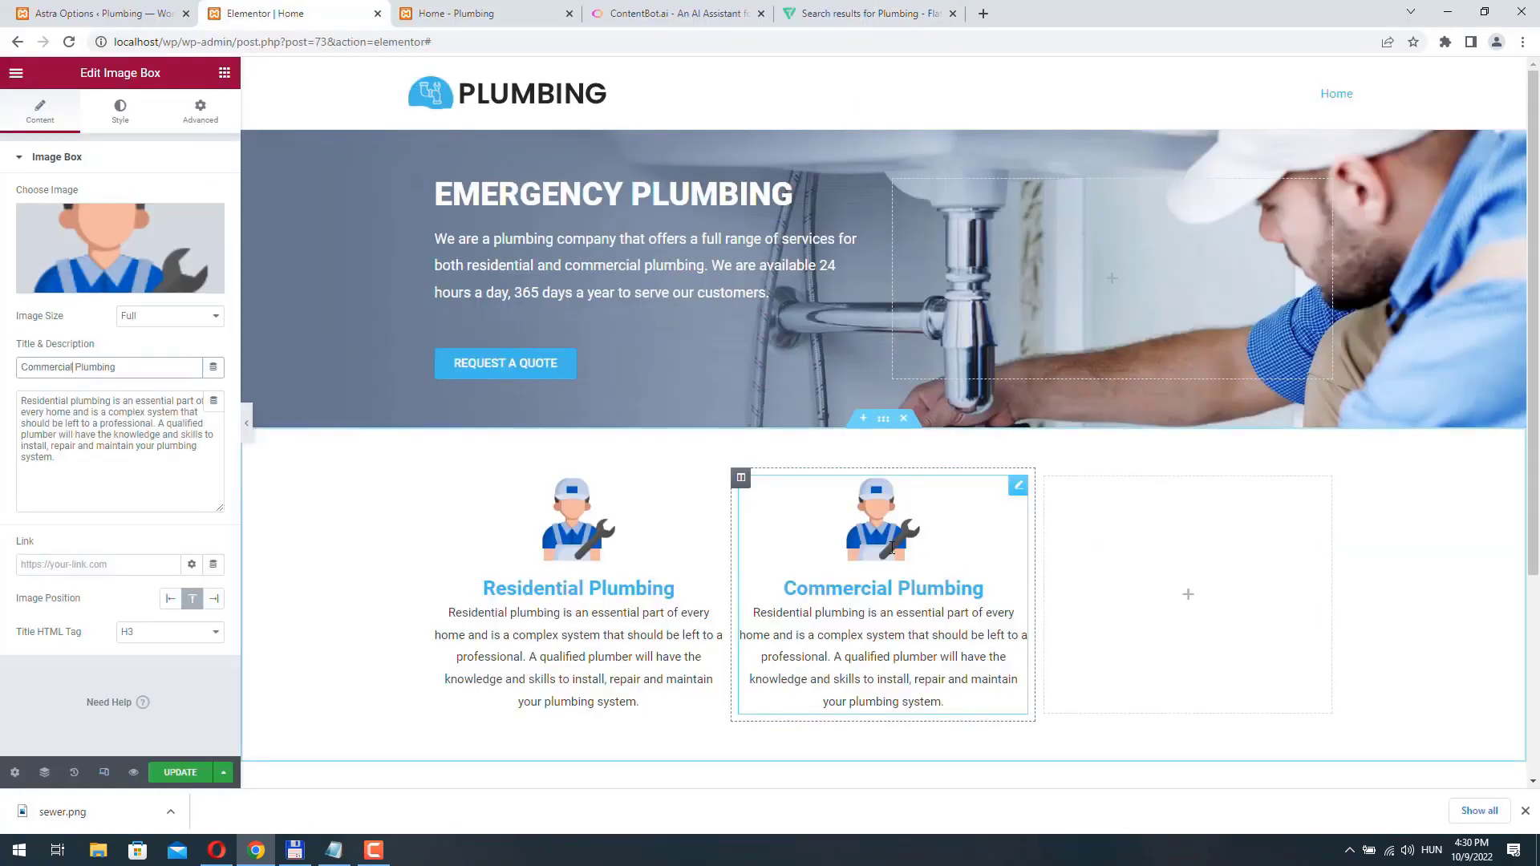
# - Switch back to Elementor and replace the Commercial Plumbing image box's picture with the uploaded sewer.png
pyautogui.click(206, 221)
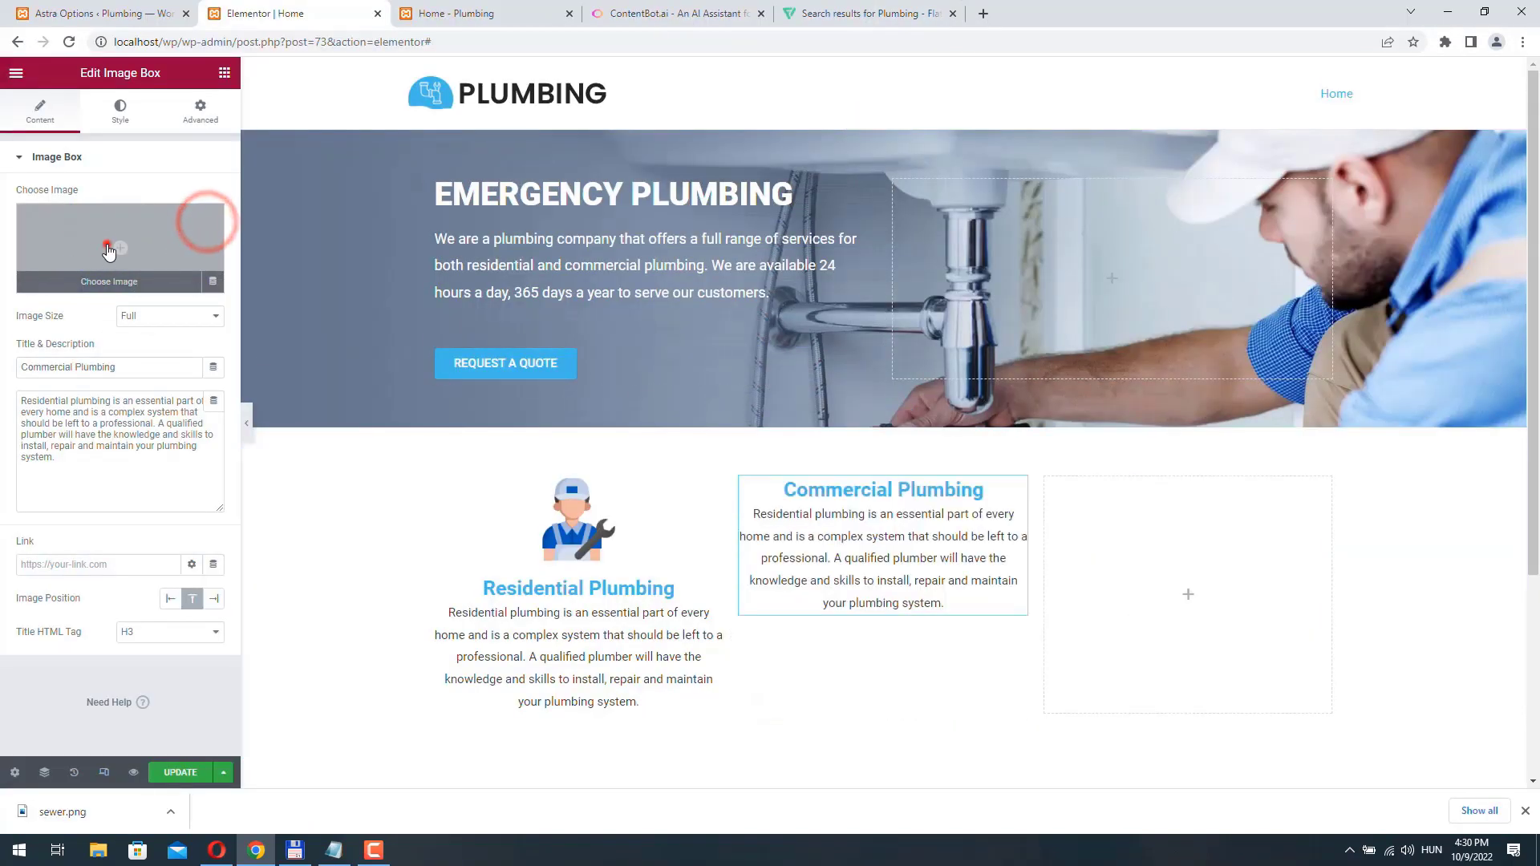
pyautogui.click(109, 252)
pyautogui.click(234, 133)
pyautogui.click(864, 399)
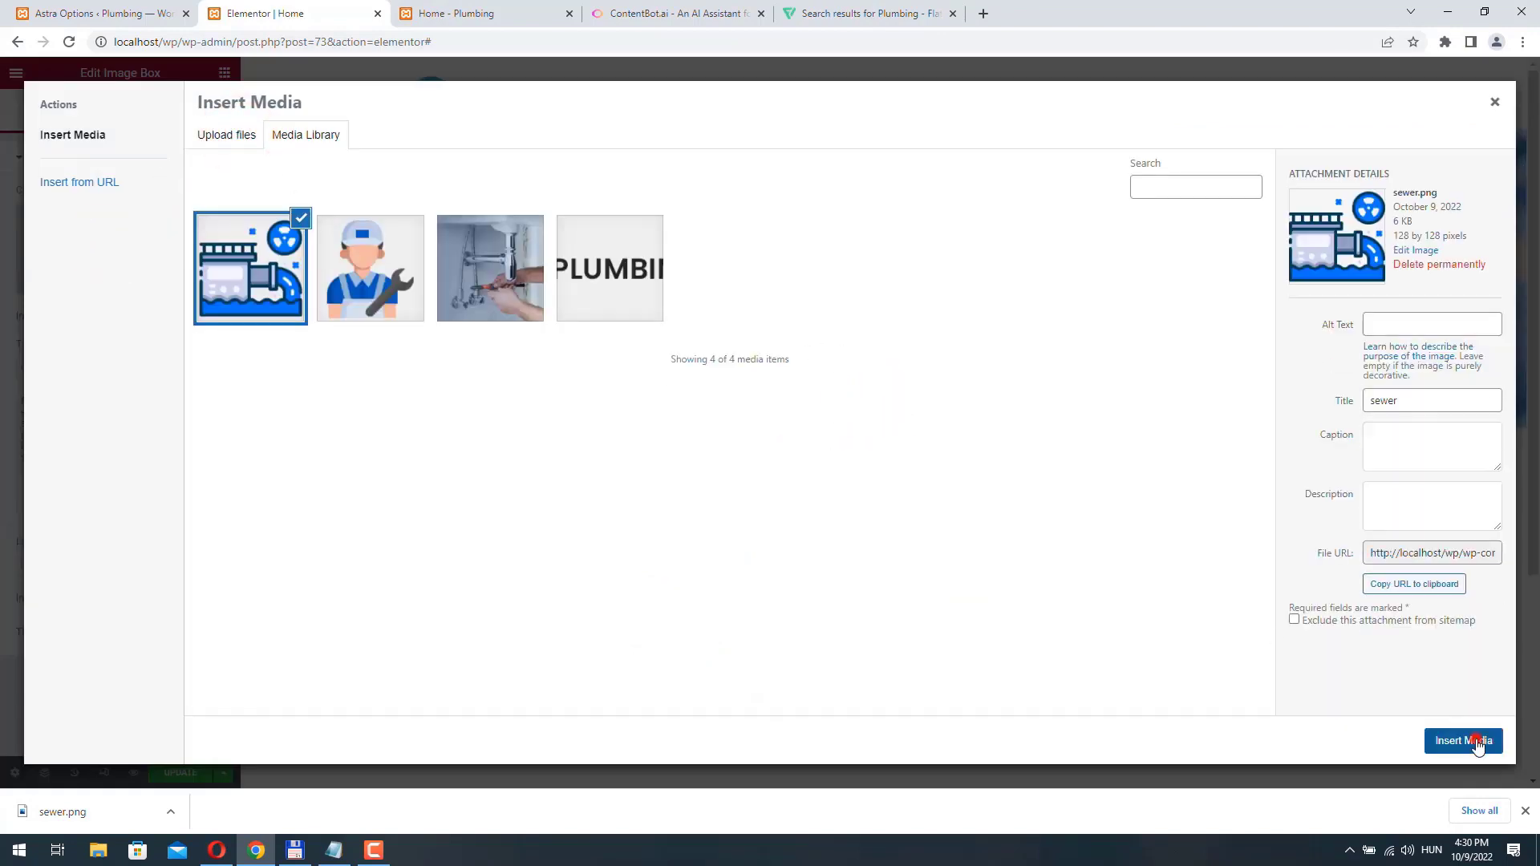
pyautogui.click(1473, 739)
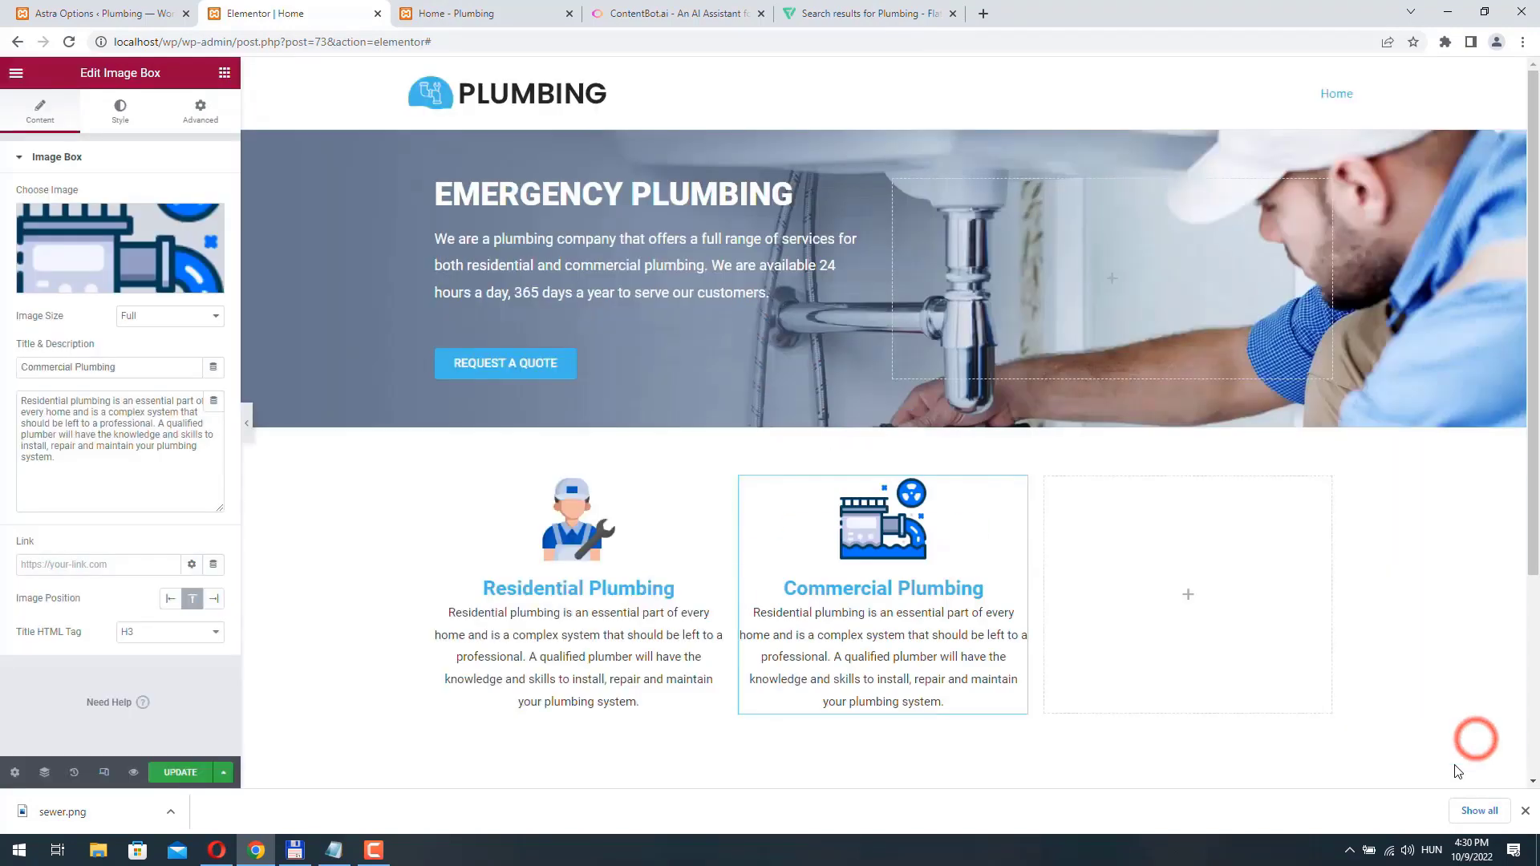
# - Switch to ContentBot, clear the residential text, and generate a new paragraph with the command "/paragraph [Commercial plumbing]"
pyautogui.click(638, 14)
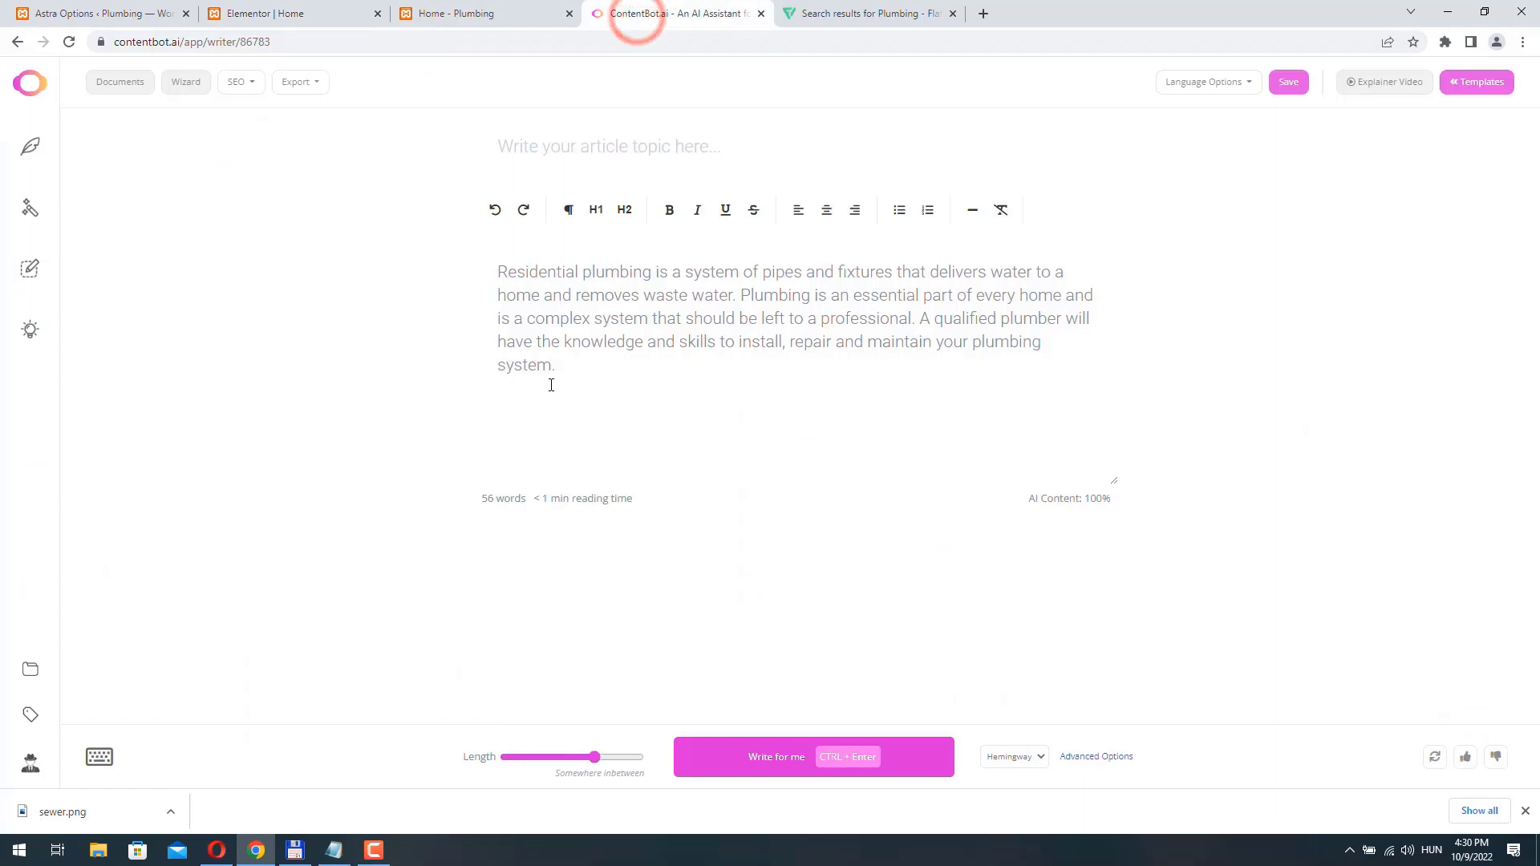
pyautogui.tripleClick(584, 365)
pyautogui.press('BackSpace')
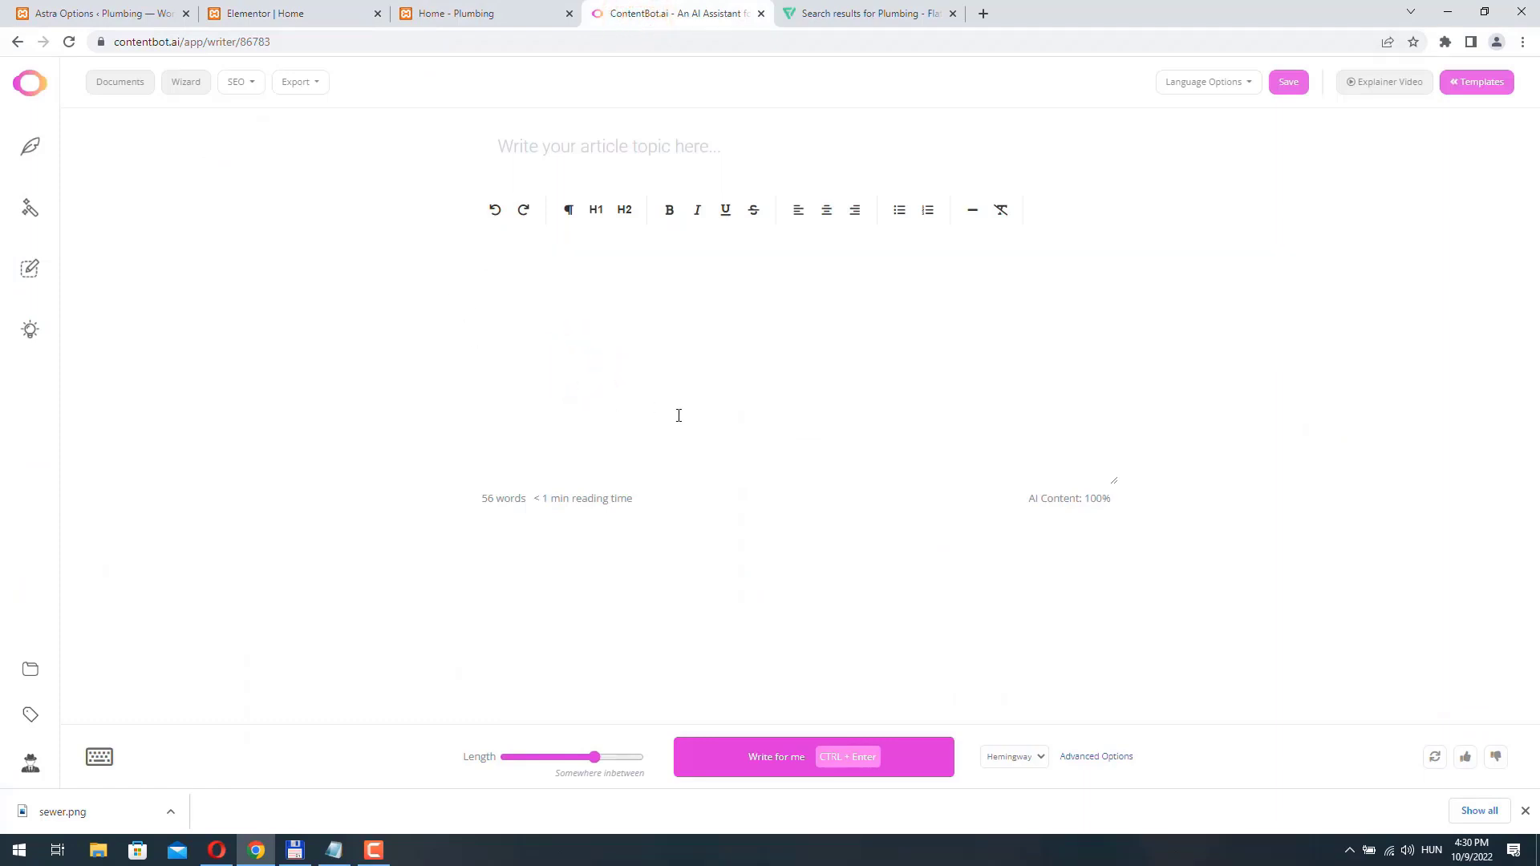
pyautogui.click(100, 756)
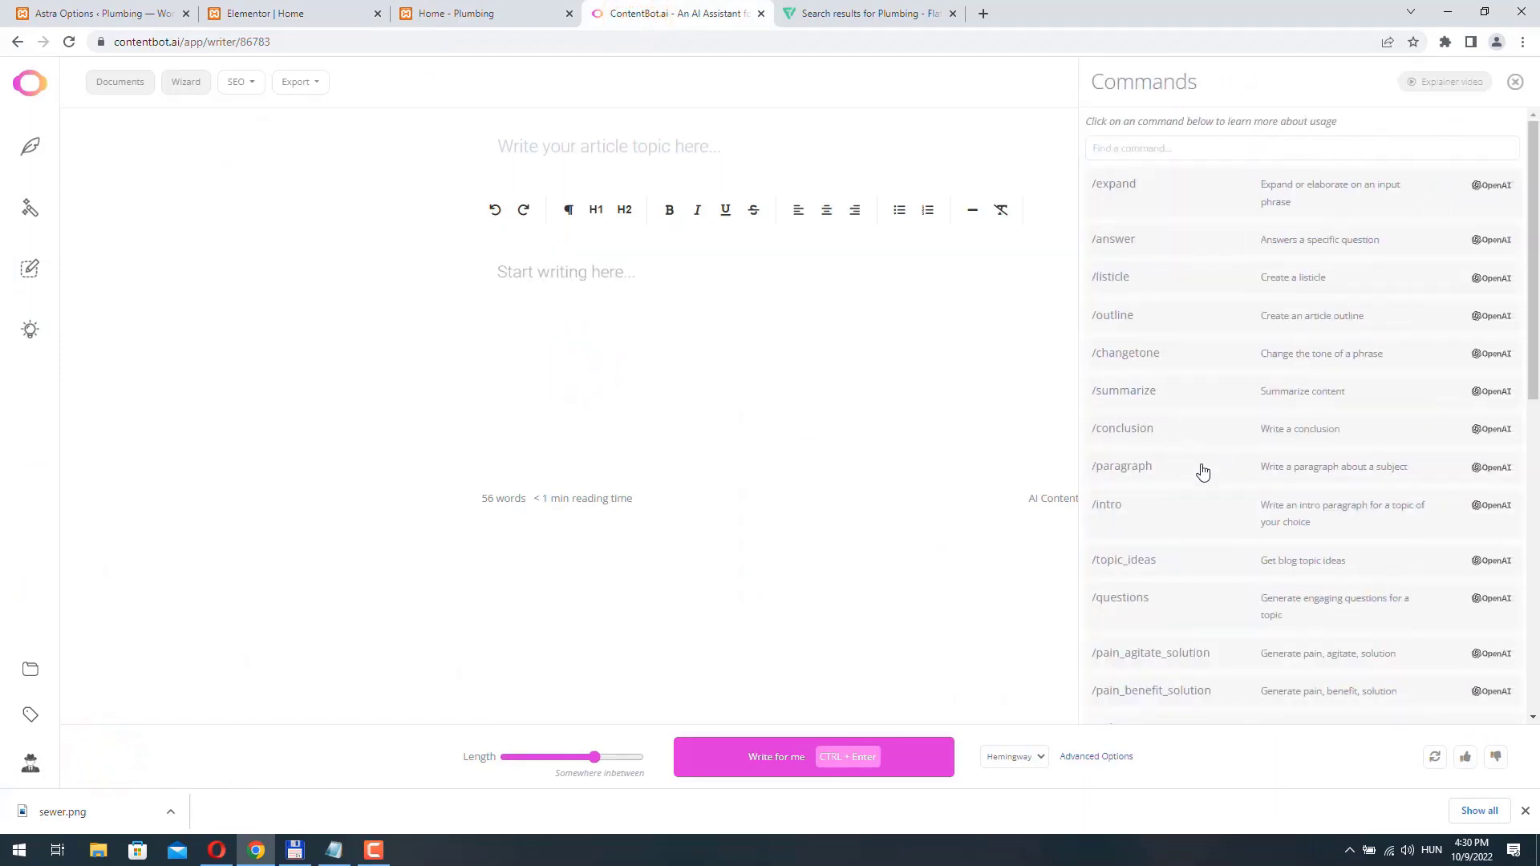
pyautogui.click(1303, 472)
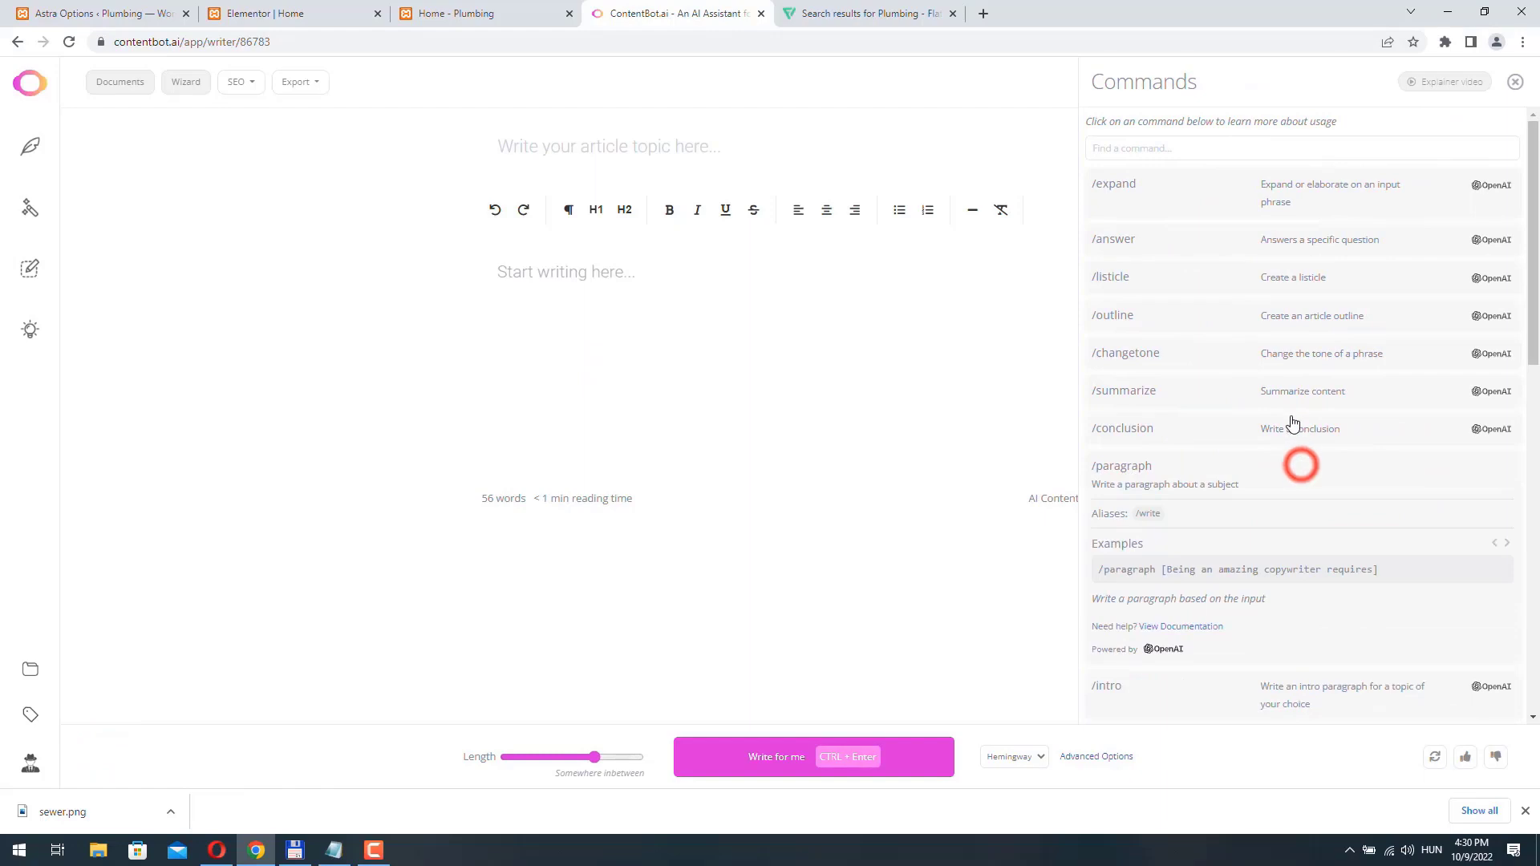
pyautogui.click(1188, 568)
pyautogui.moveTo(590, 272); pyautogui.dragTo(866, 272)
pyautogui.write('C')
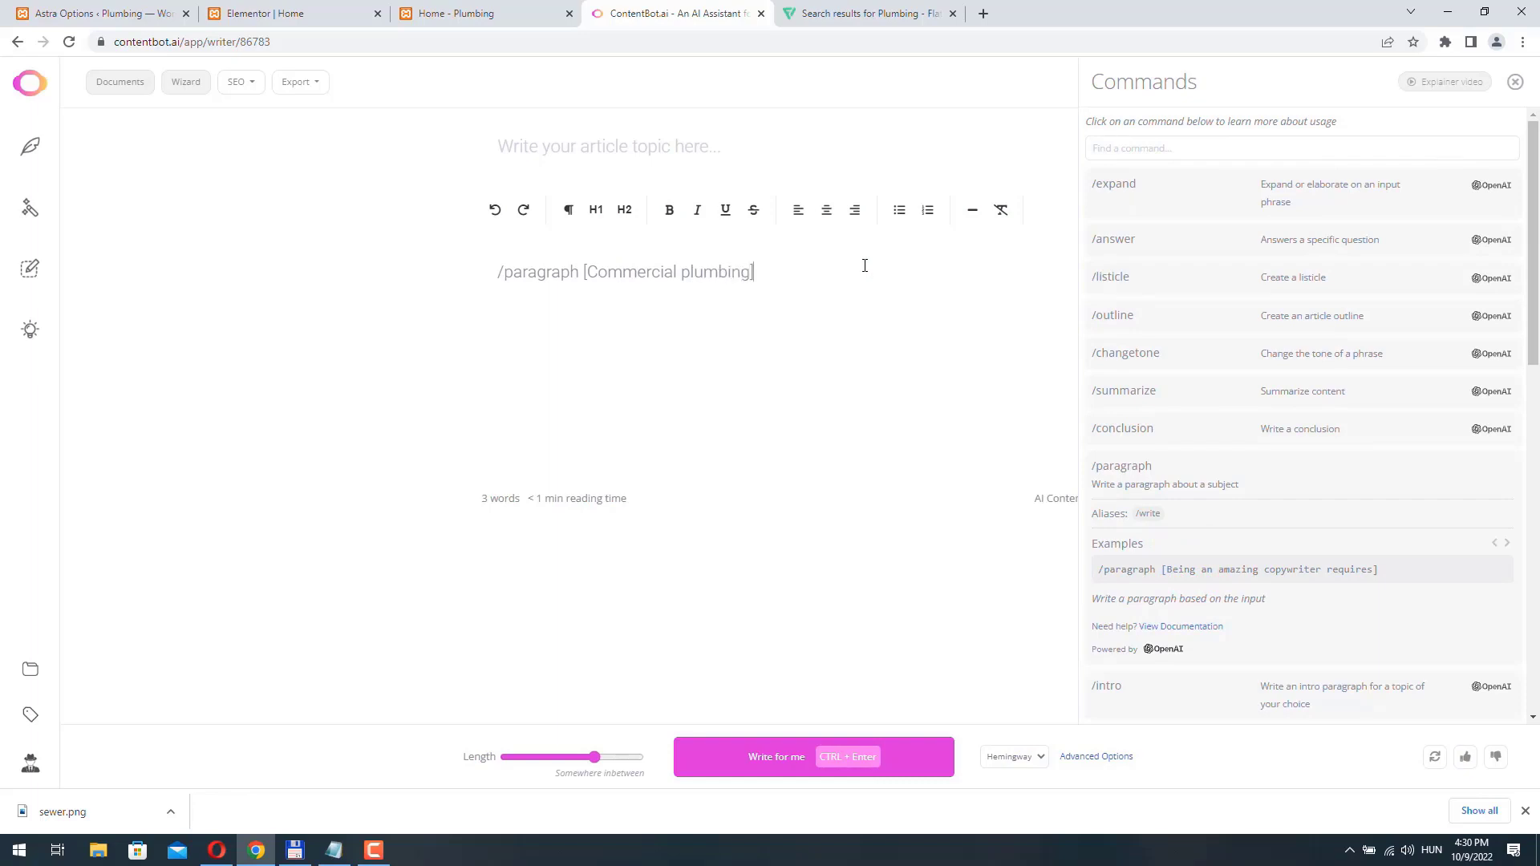
pyautogui.hotkey('ctrl', 'a')
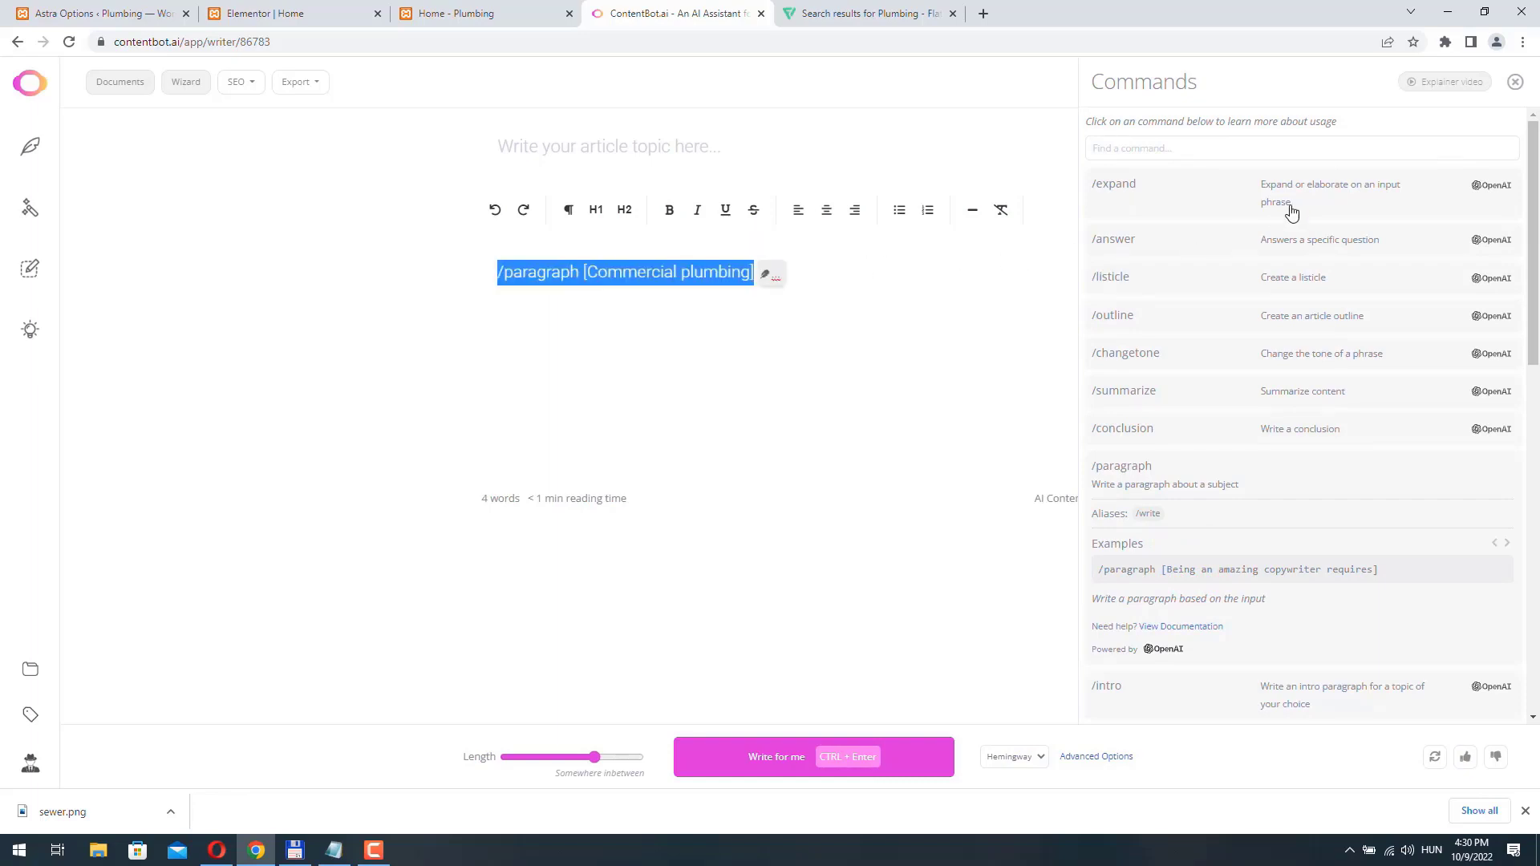
pyautogui.click(1516, 83)
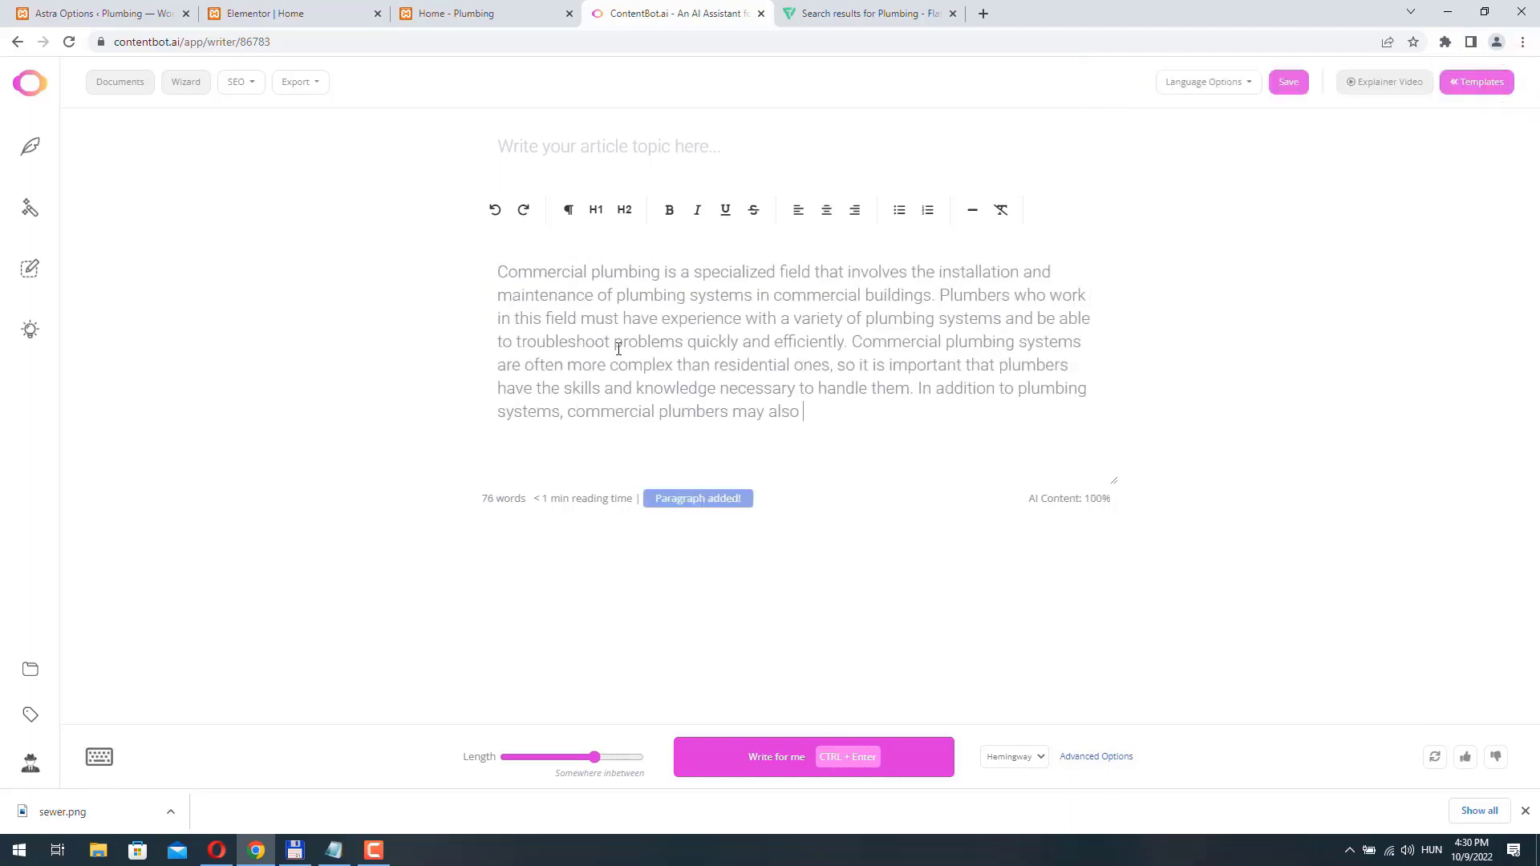
# - Copy the whole generated commercial plumbing paragraph and run a uniqueness check on it
pyautogui.moveTo(540, 278); pyautogui.dragTo(1064, 440)
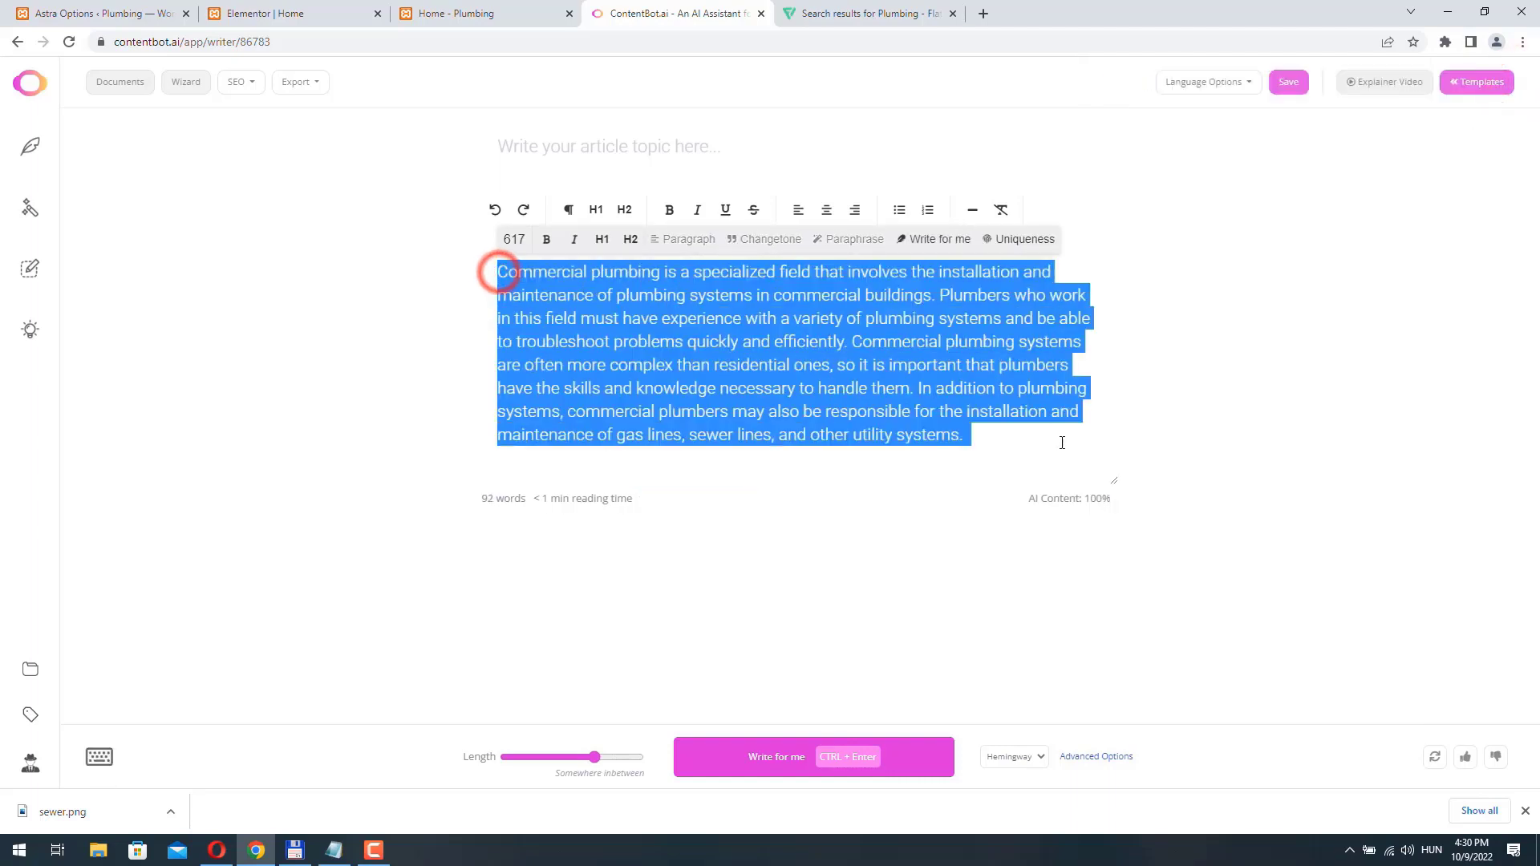
pyautogui.rightClick(703, 298)
pyautogui.click(752, 355)
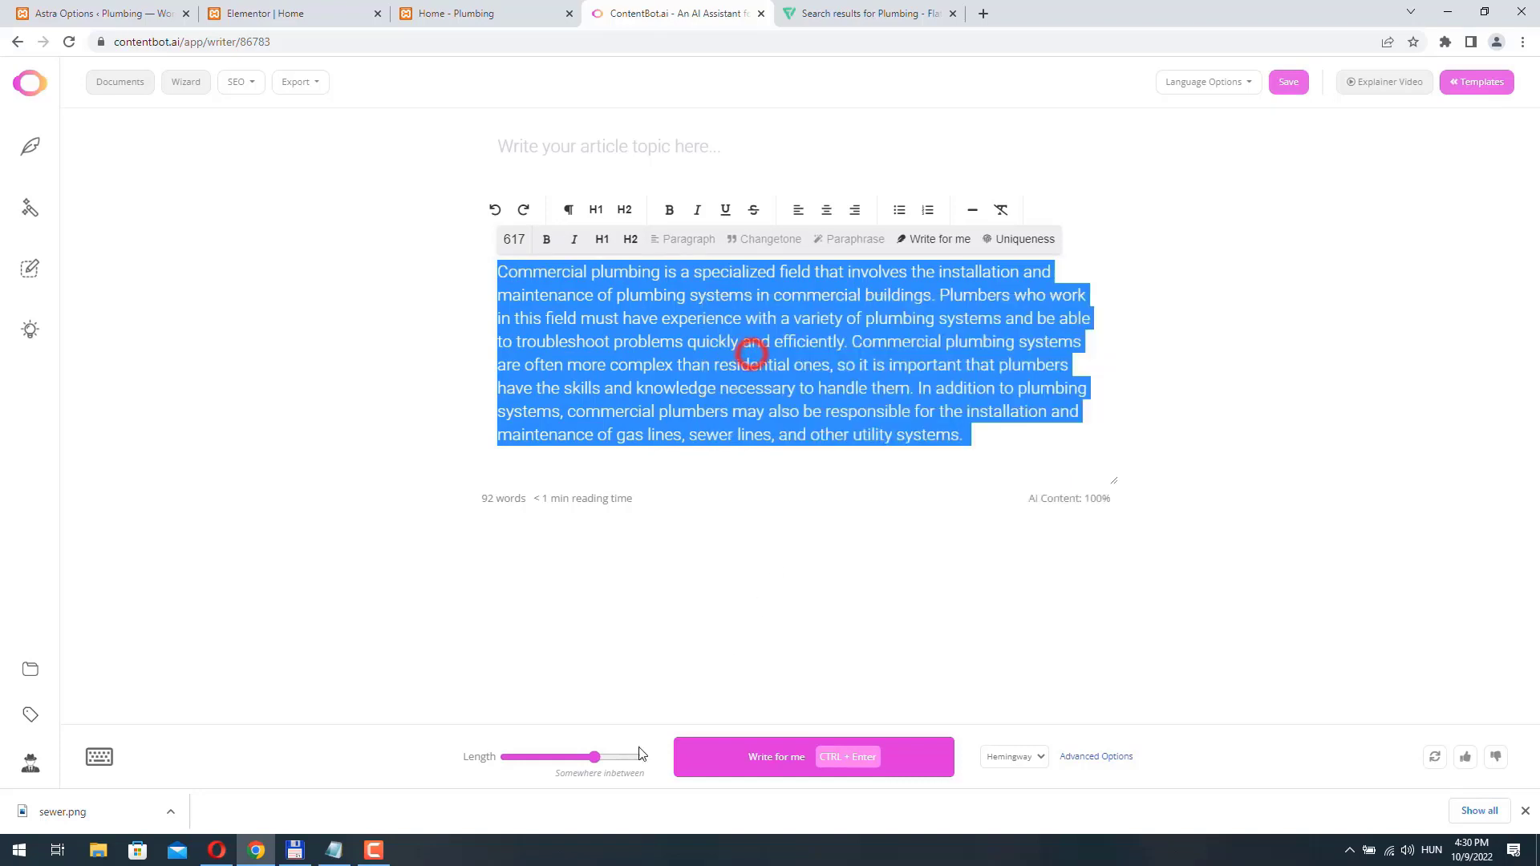
pyautogui.click(1009, 250)
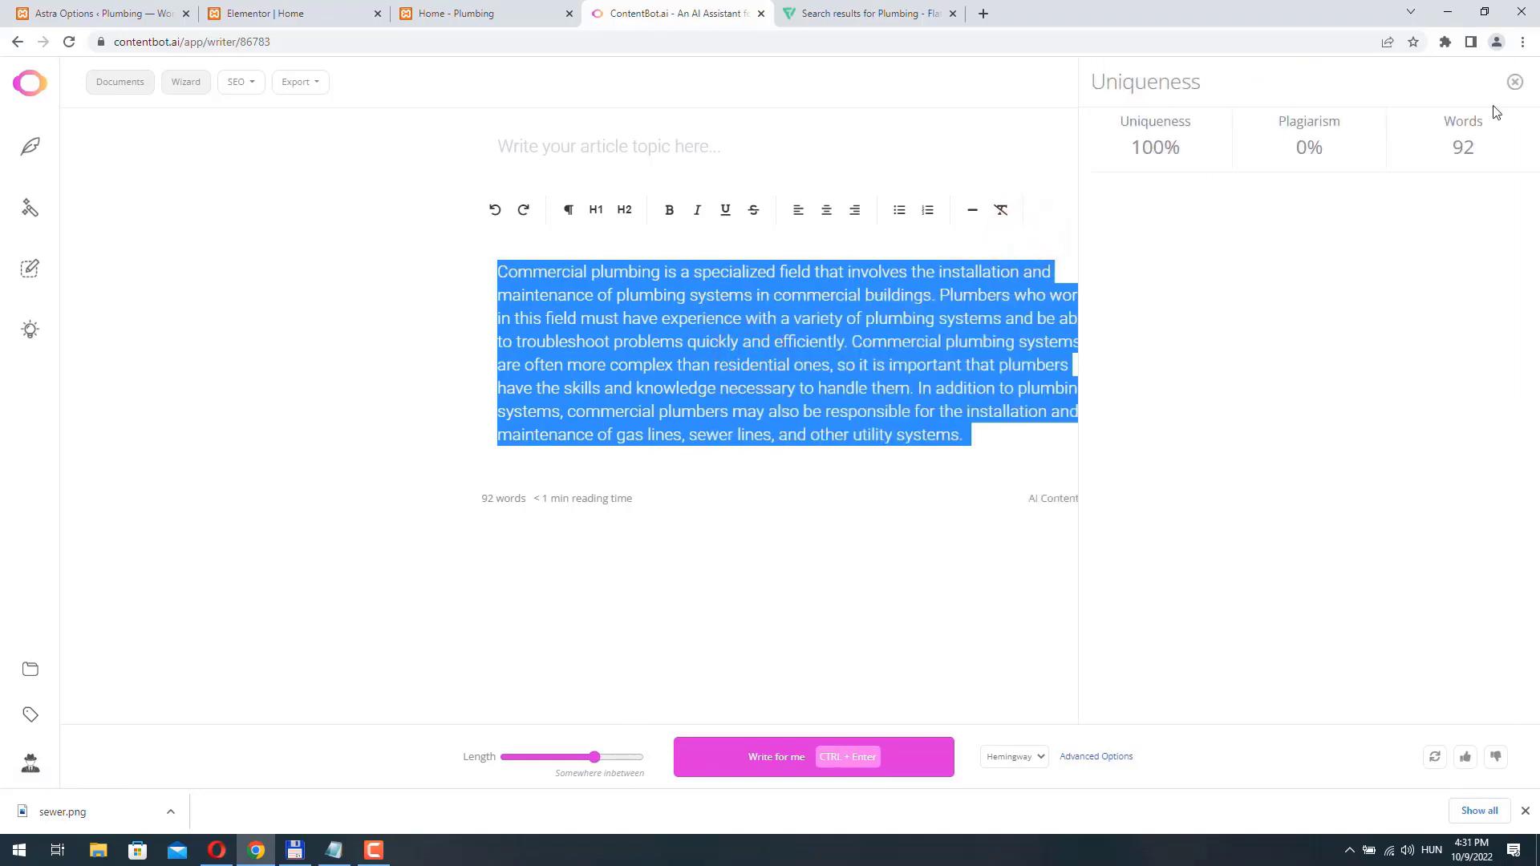
pyautogui.click(1516, 84)
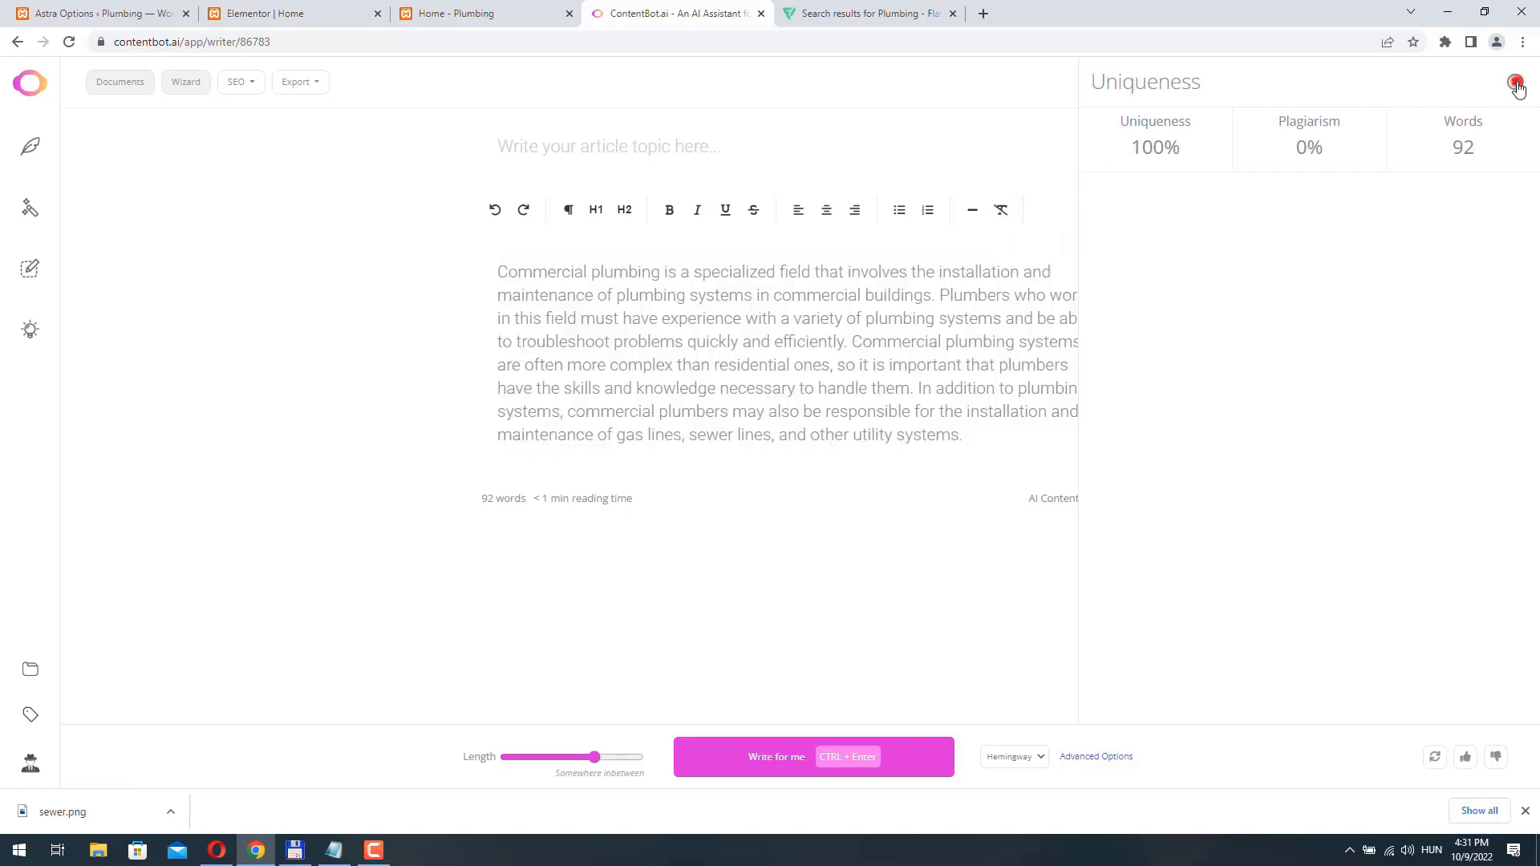
# - Switch to Notepad and paste the commercial plumbing paragraph below #42b8e9, keeping only one copy of it
pyautogui.click(335, 855)
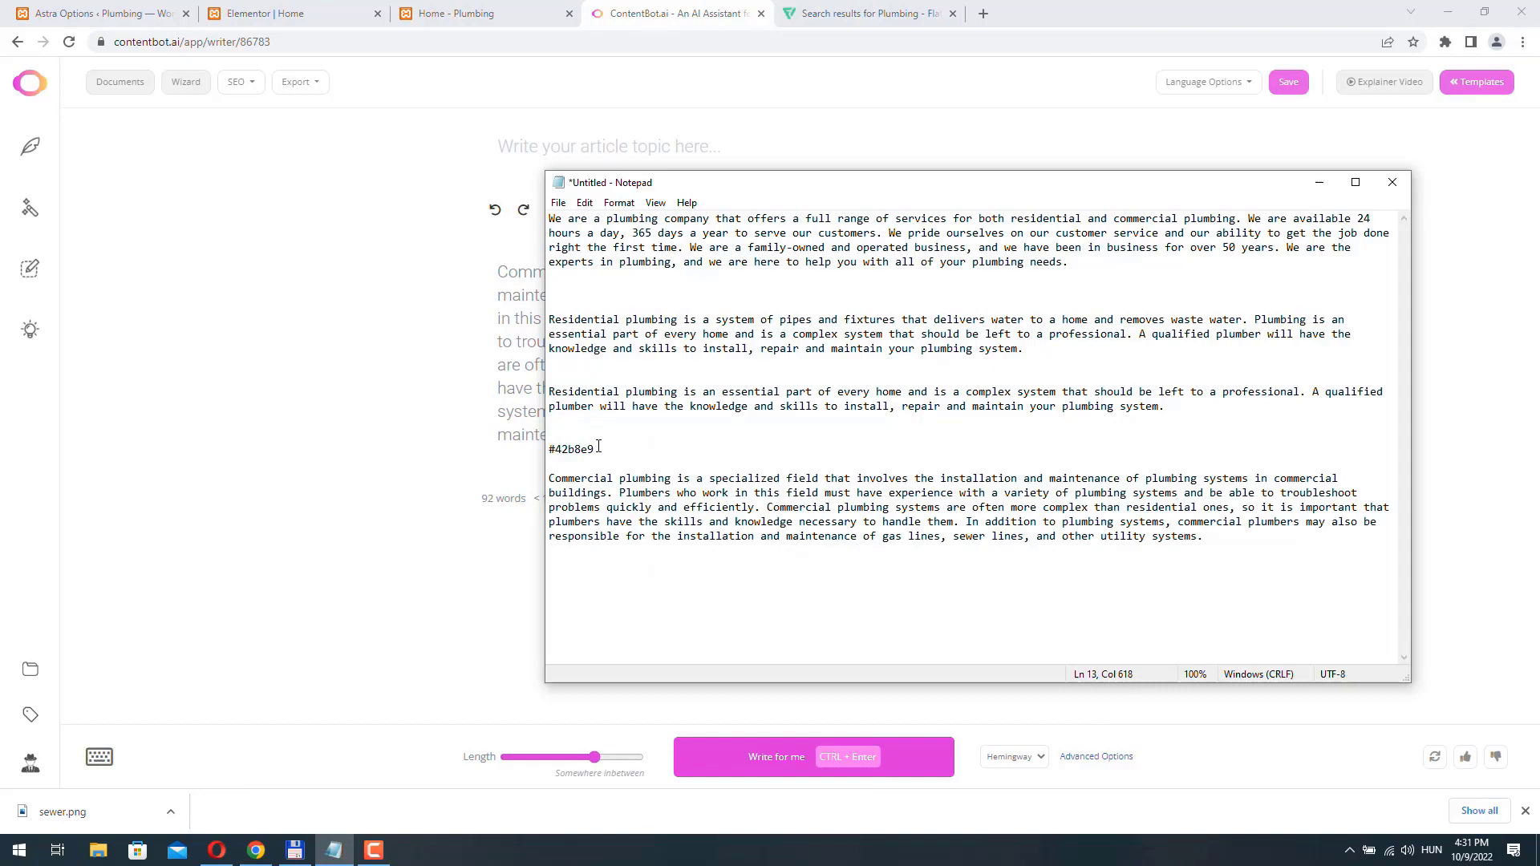
pyautogui.hotkey('ctrl', 'v')
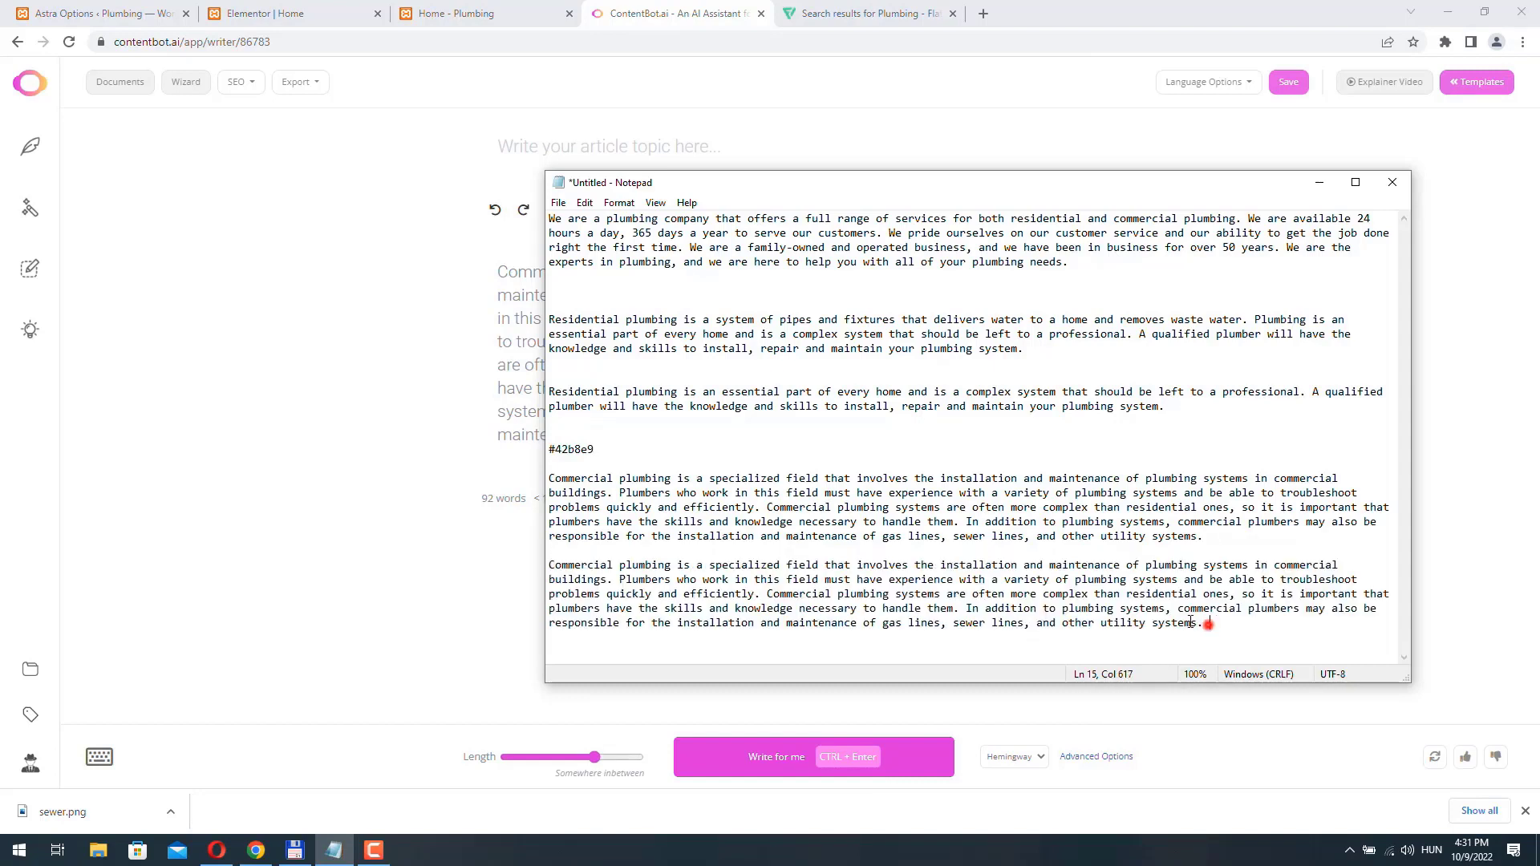
pyautogui.moveTo(1190, 623); pyautogui.dragTo(484, 571)
pyautogui.press('BackSpace')
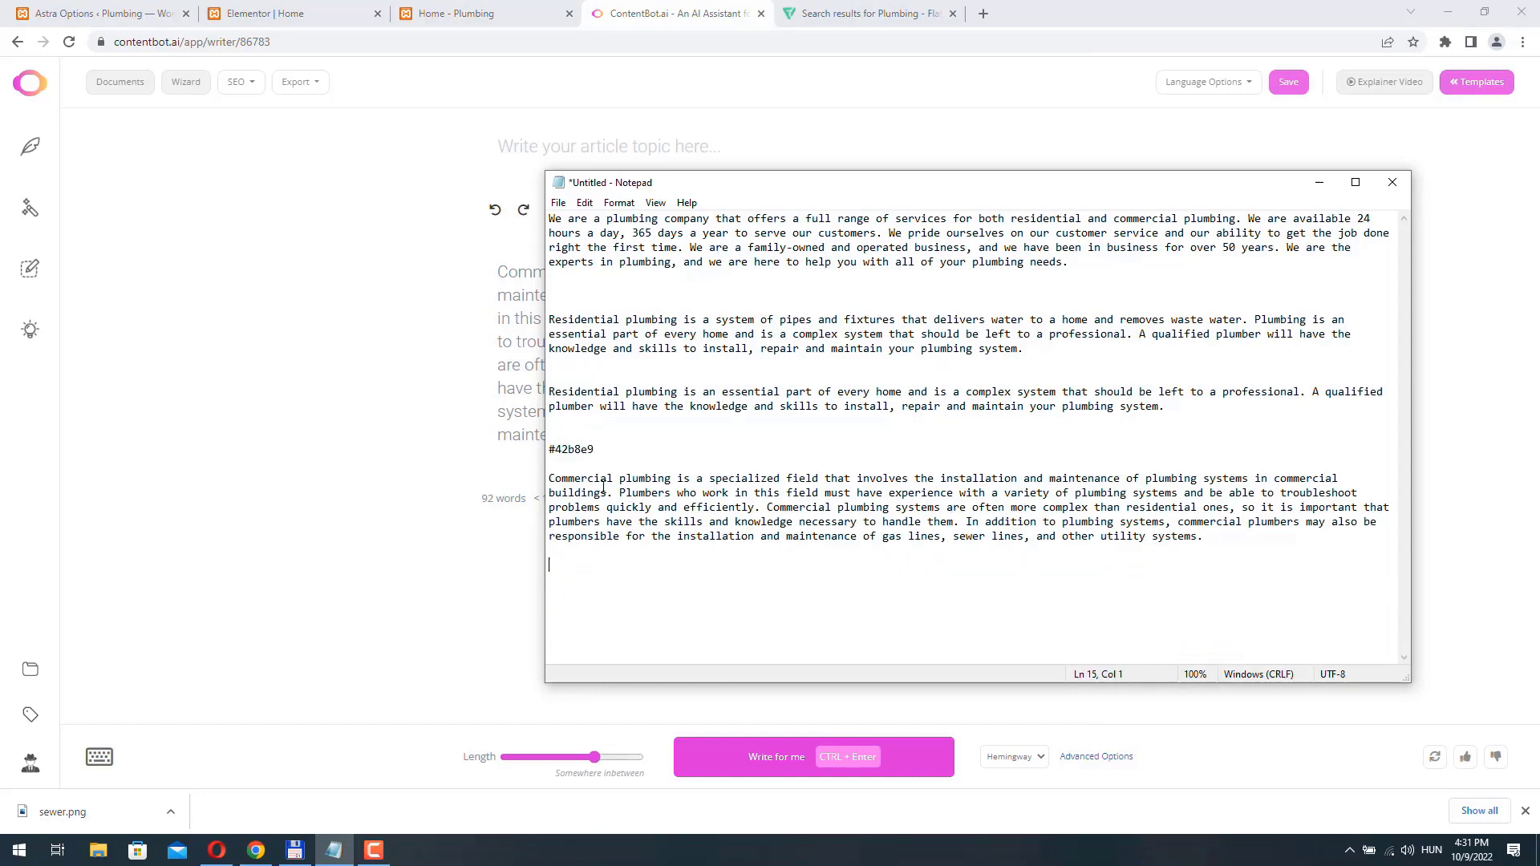
# - Replace the Commercial Plumbing image box's description in Elementor with the paragraph's first sentence, copied from Notepad
pyautogui.moveTo(584, 483); pyautogui.dragTo(612, 493)
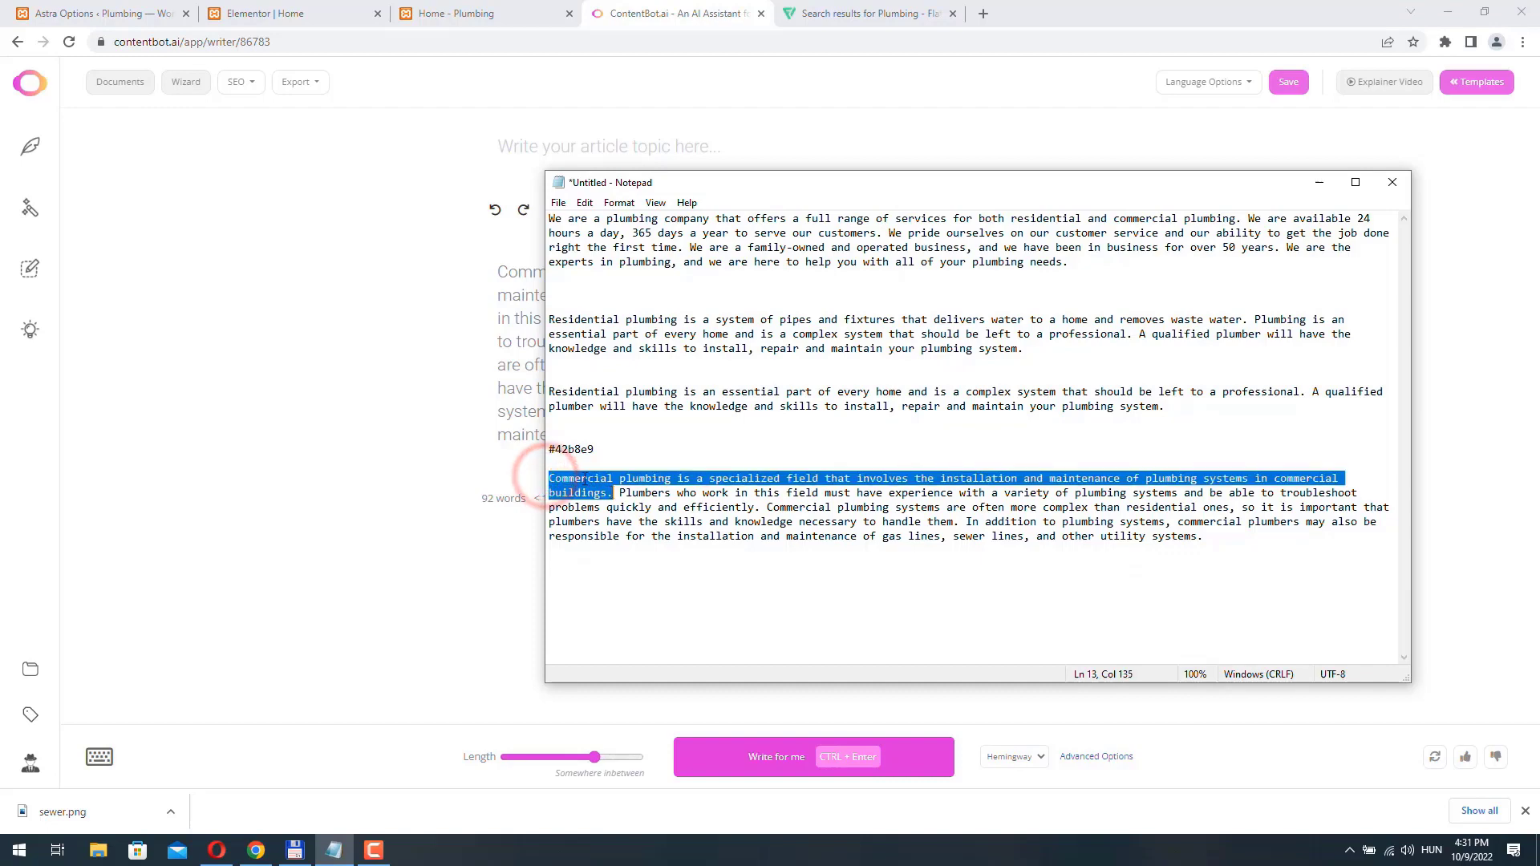
pyautogui.rightClick(609, 491)
pyautogui.click(626, 534)
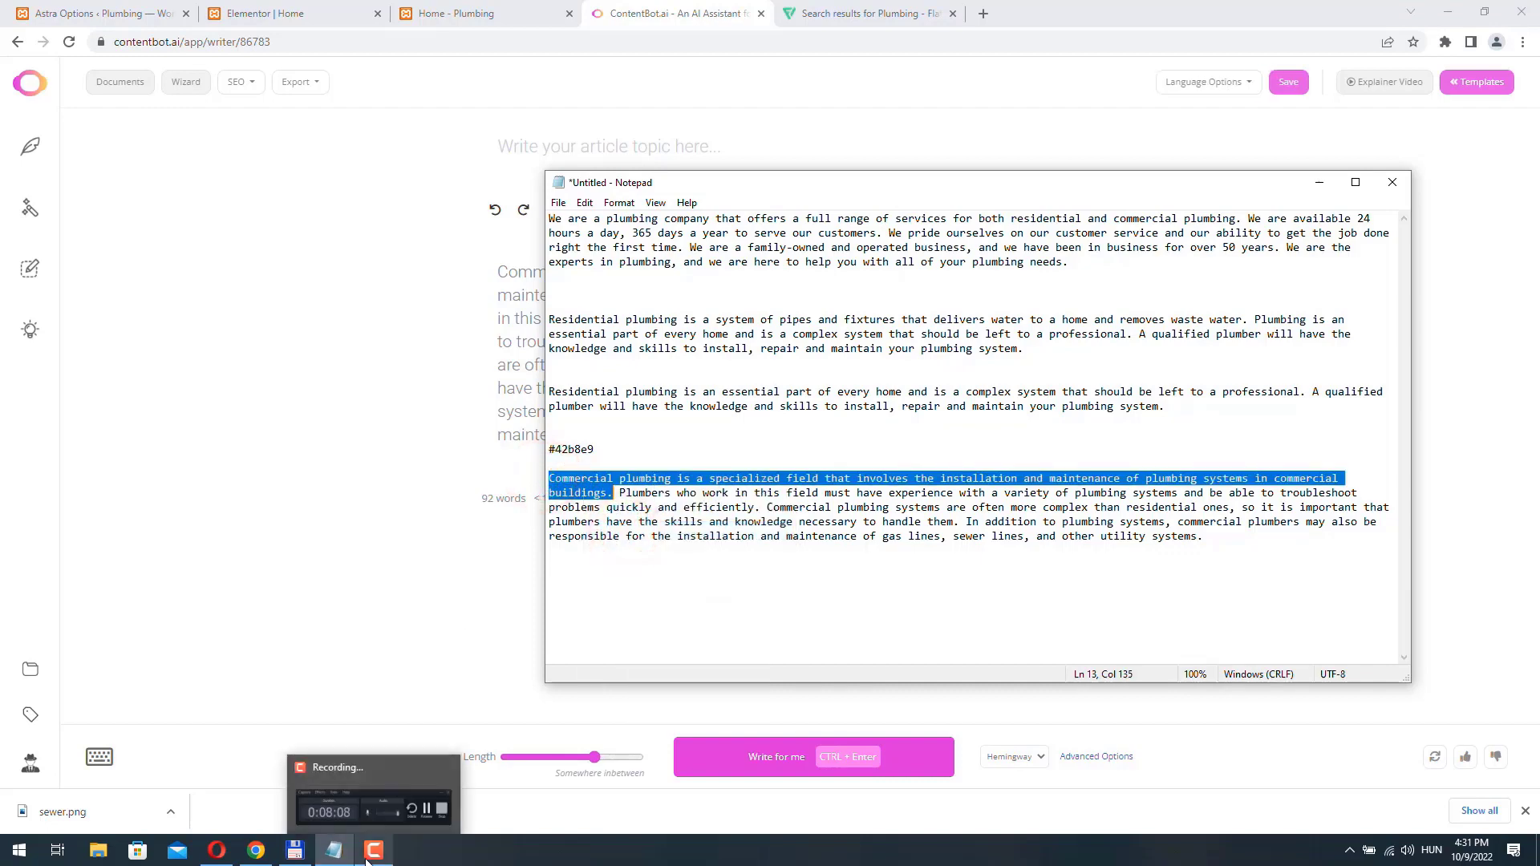
pyautogui.click(255, 850)
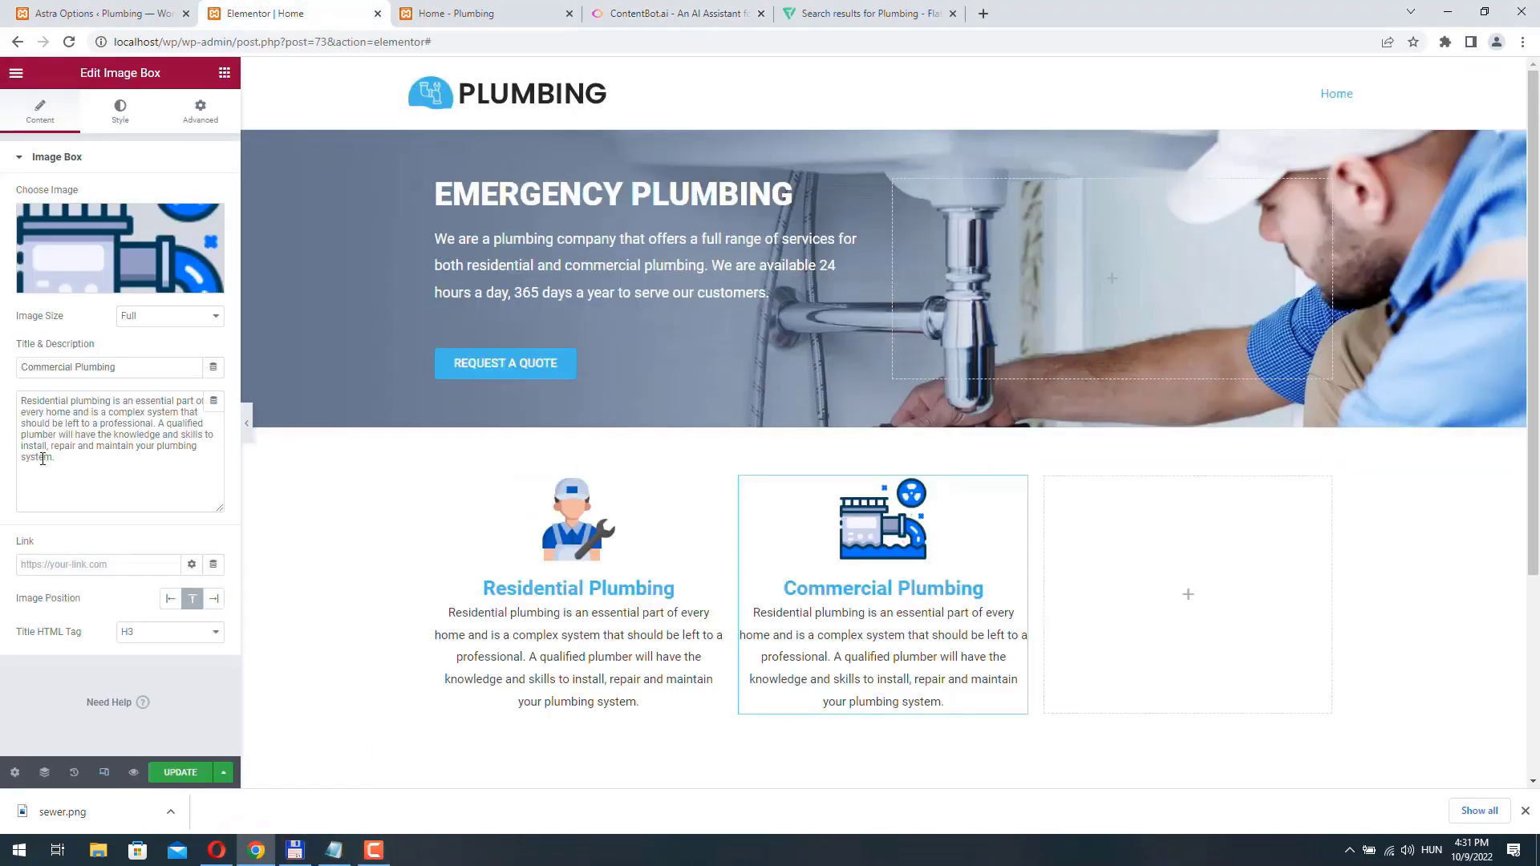
pyautogui.click(69, 447)
pyautogui.hotkey('ctrl', 'a')
pyautogui.hotkey('ctrl', 'v')
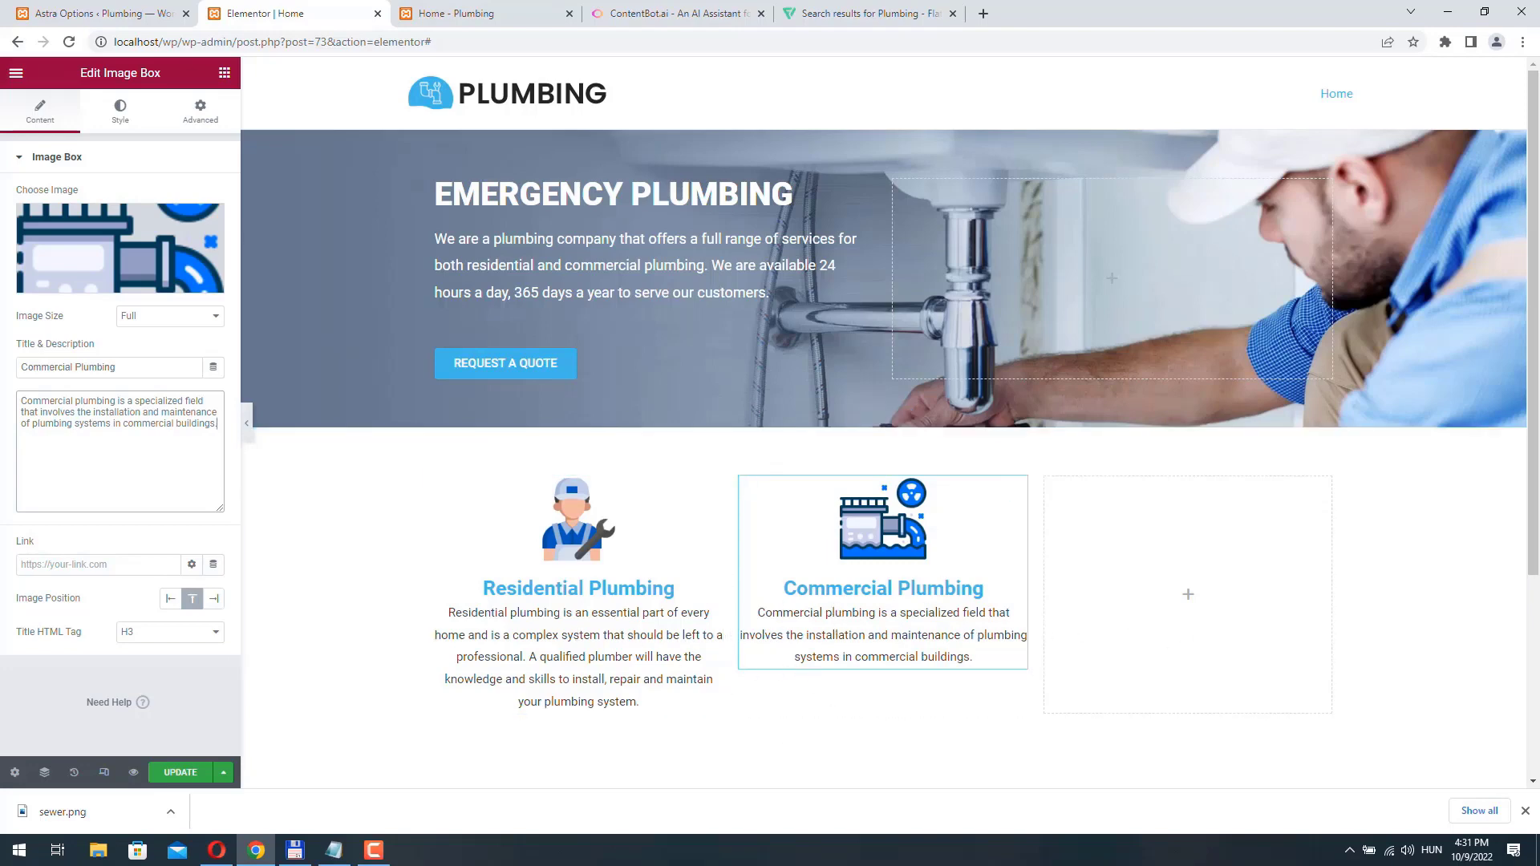
# - Append Notepad's sentence starting "Commercial plumbing systems are often more complex" to the Commercial Plumbing description and remove "than residential ones," from it
pyautogui.click(333, 851)
pyautogui.moveTo(768, 507); pyautogui.dragTo(960, 521)
pyautogui.rightClick(909, 520)
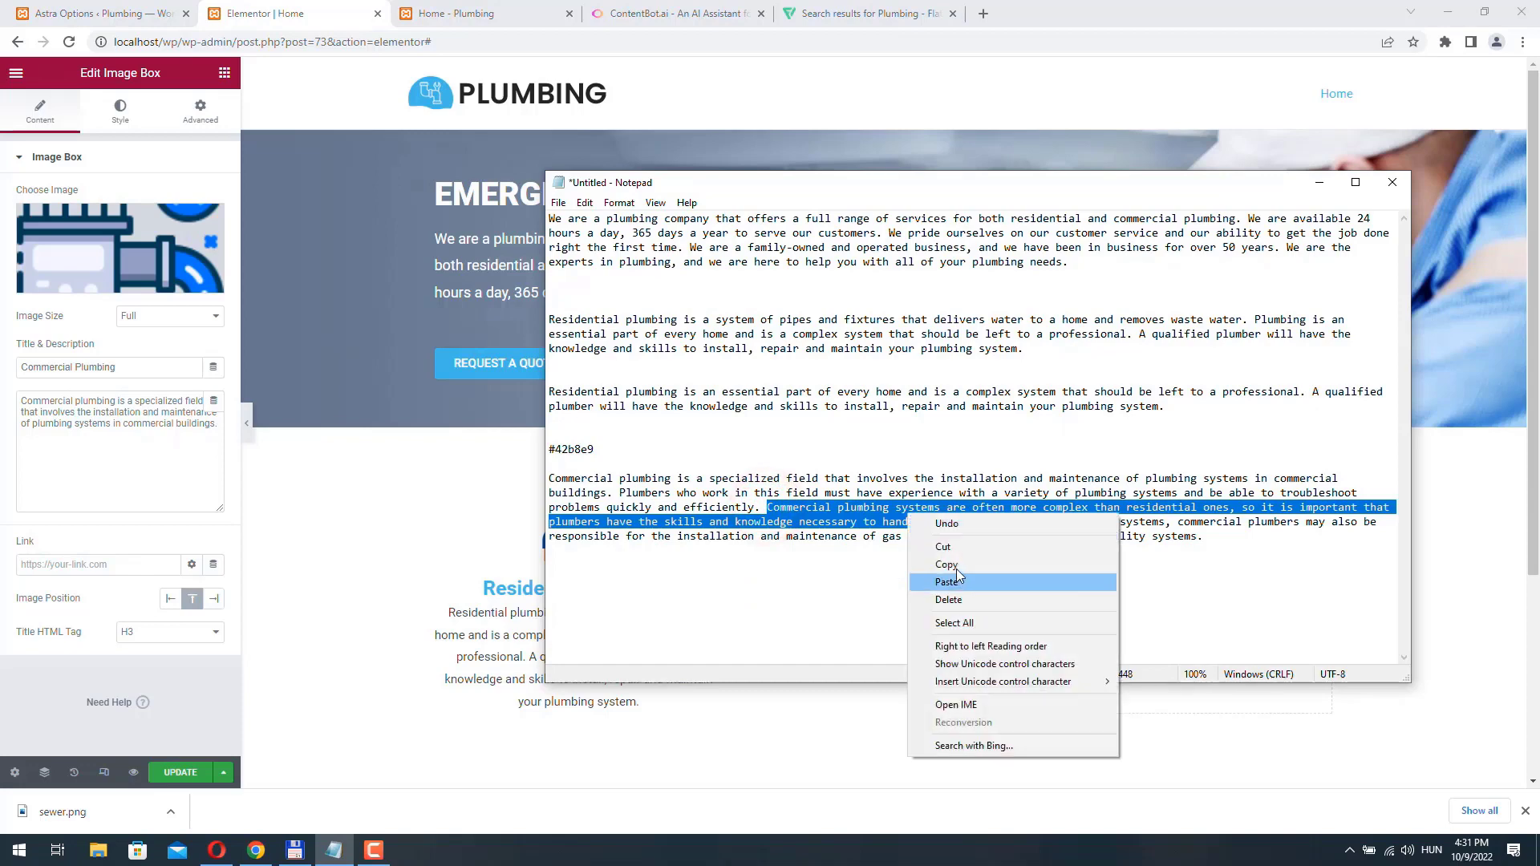
pyautogui.click(955, 566)
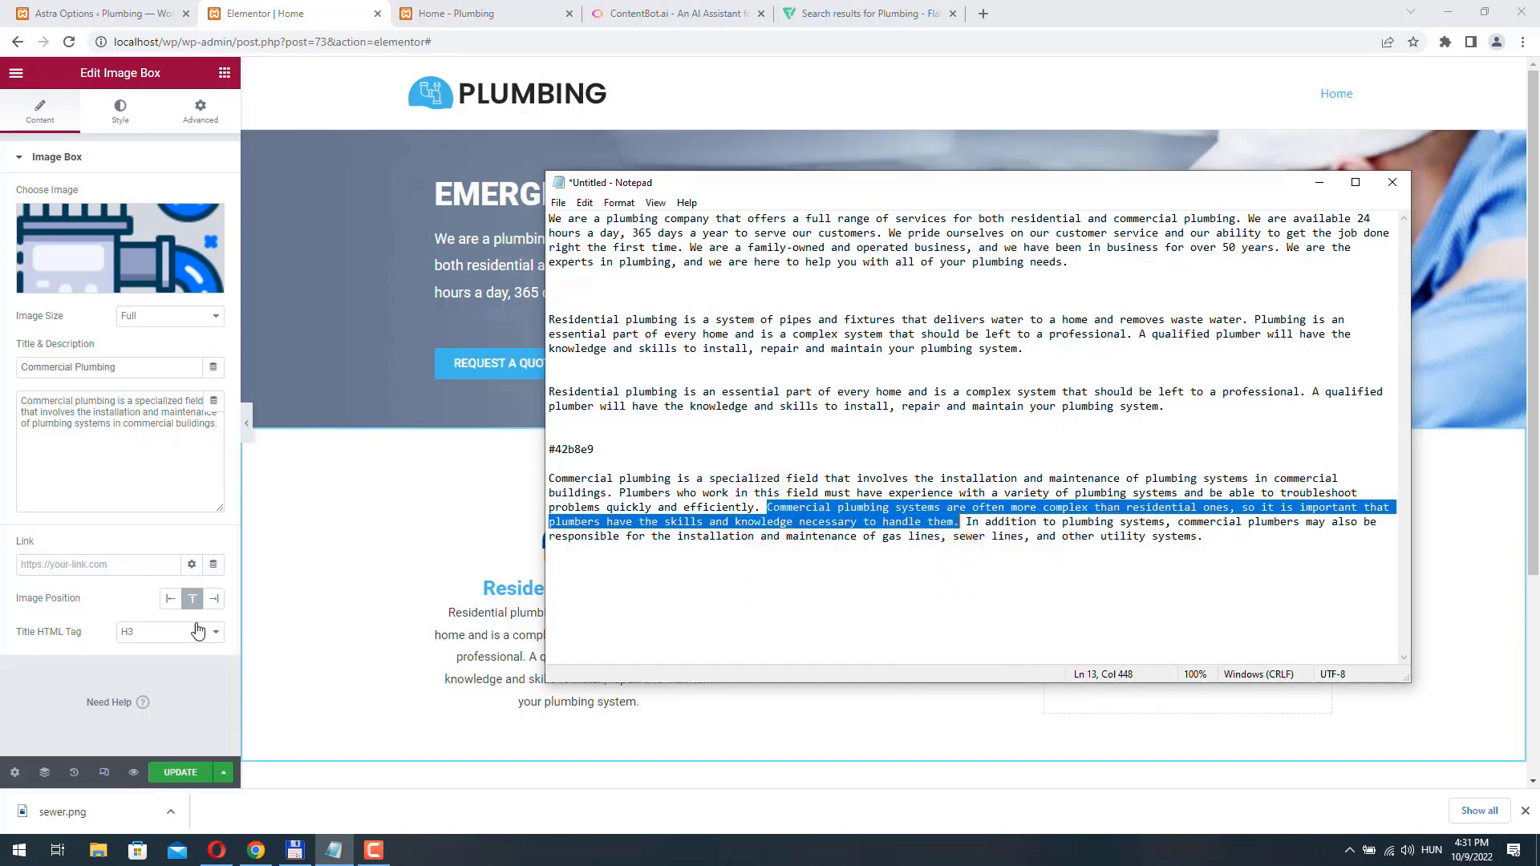
pyautogui.click(300, 403)
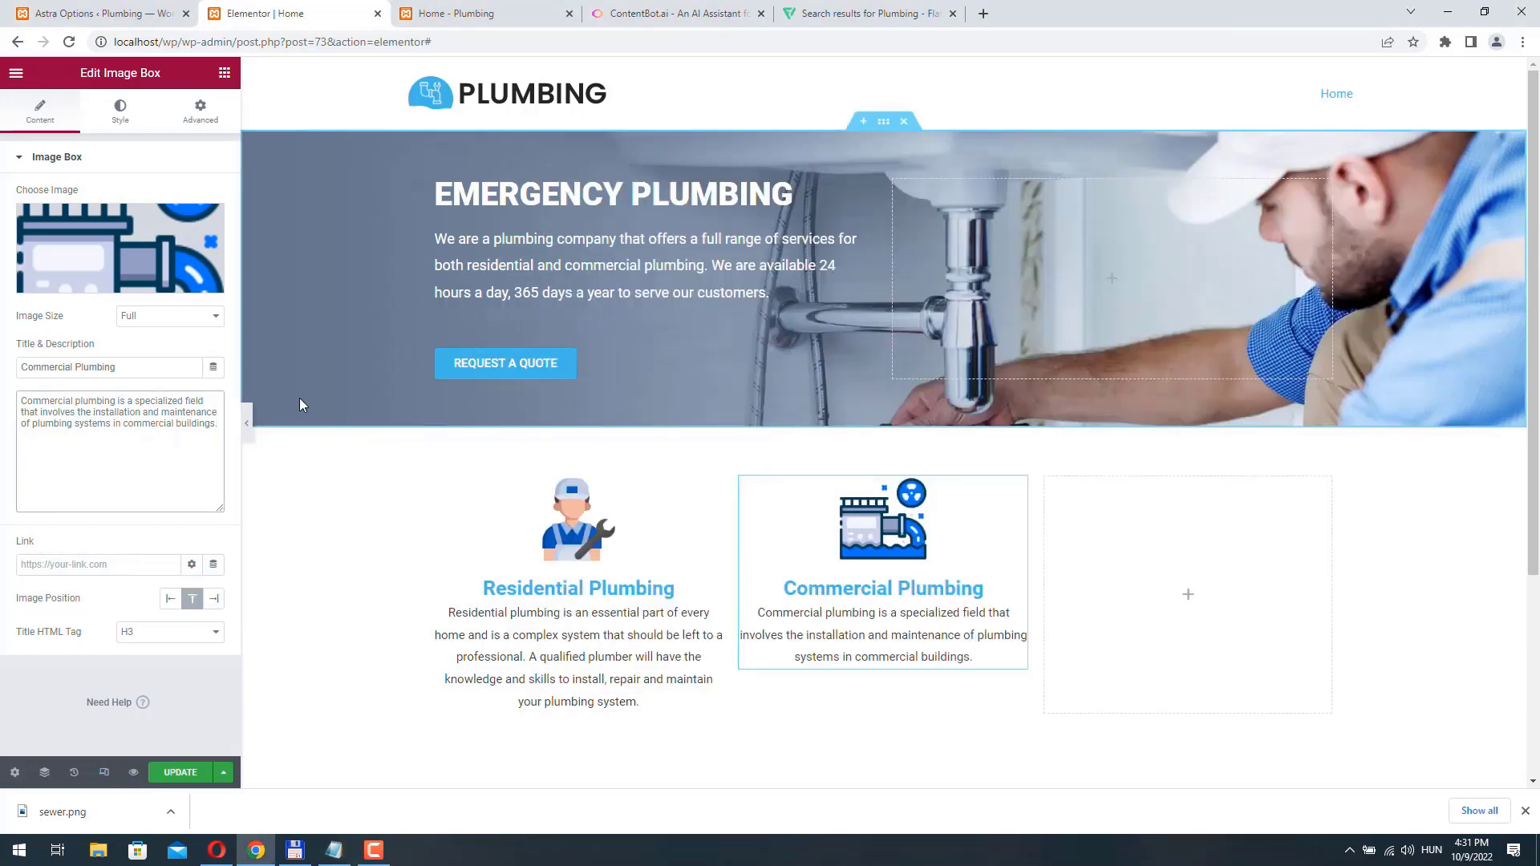
pyautogui.hotkey('ctrl', 'v')
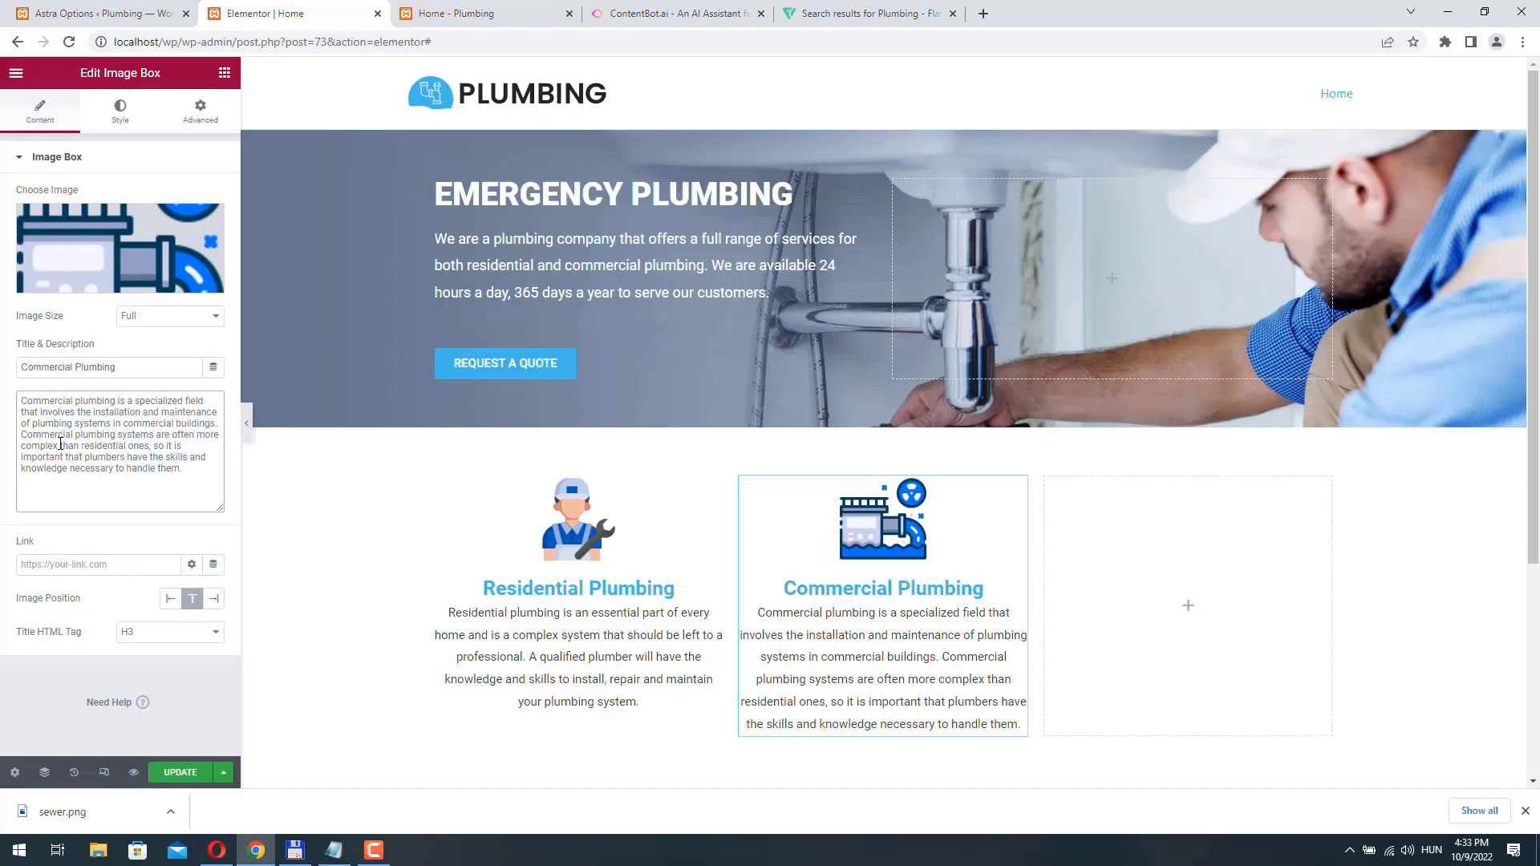
pyautogui.moveTo(91, 444); pyautogui.dragTo(151, 444)
pyautogui.press('BackSpace')
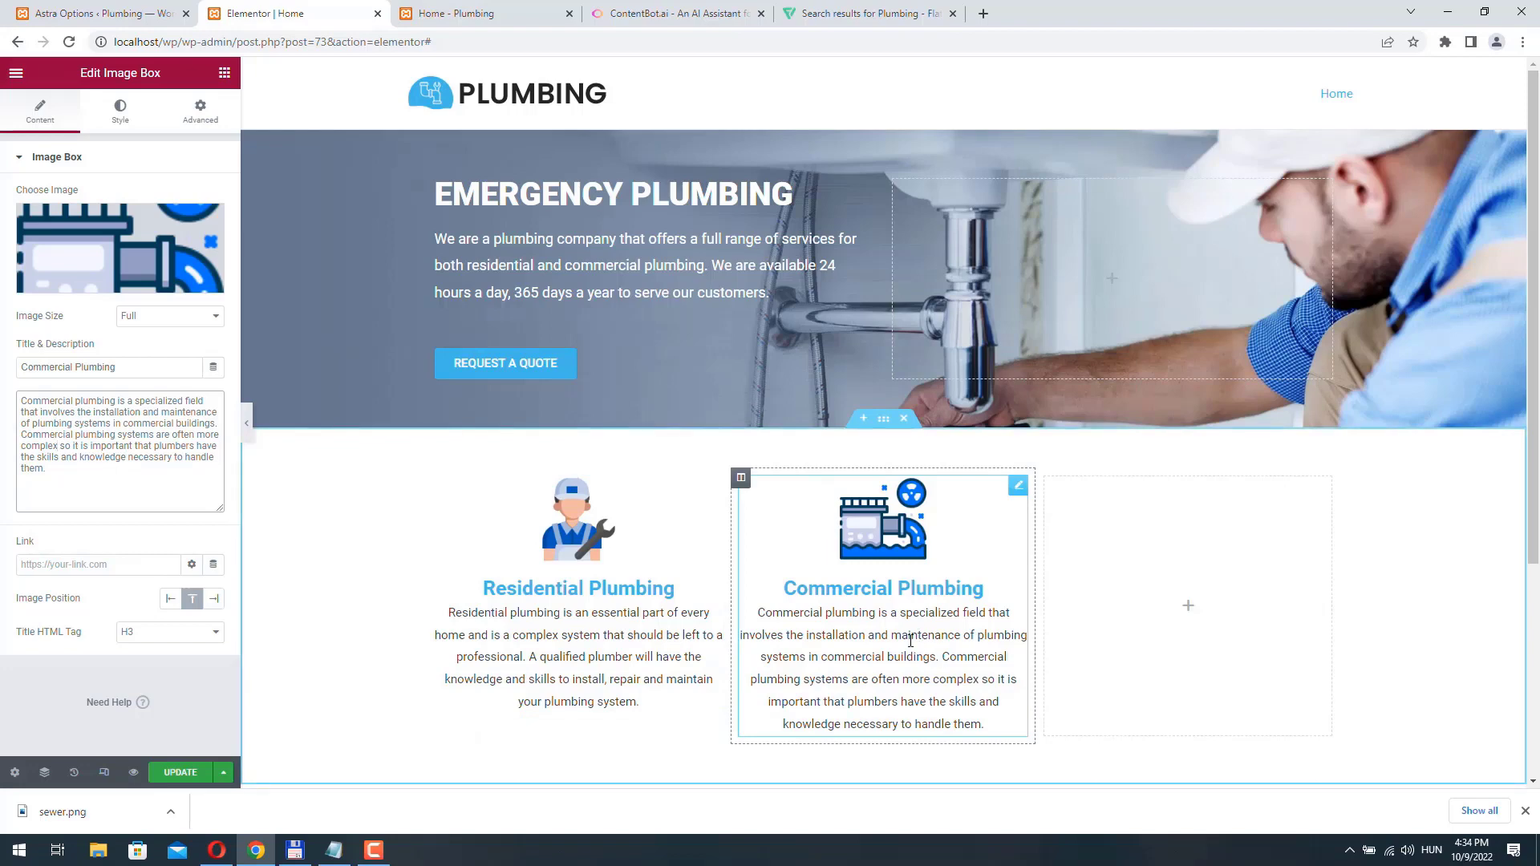
# - Duplicate the Commercial Plumbing image box and move the copy into the empty third column
pyautogui.rightClick(1017, 488)
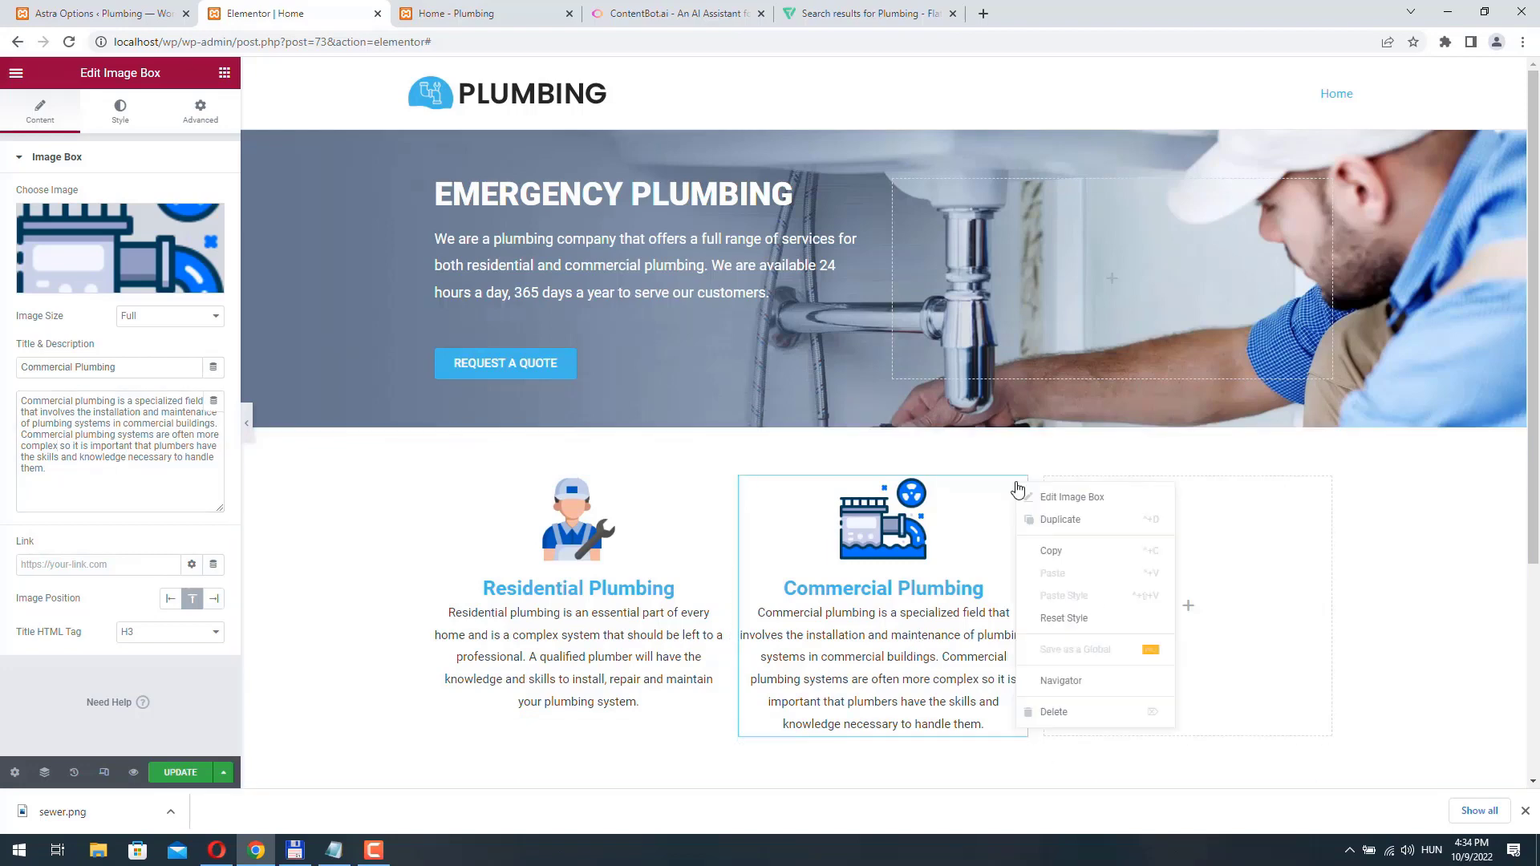
pyautogui.click(1063, 520)
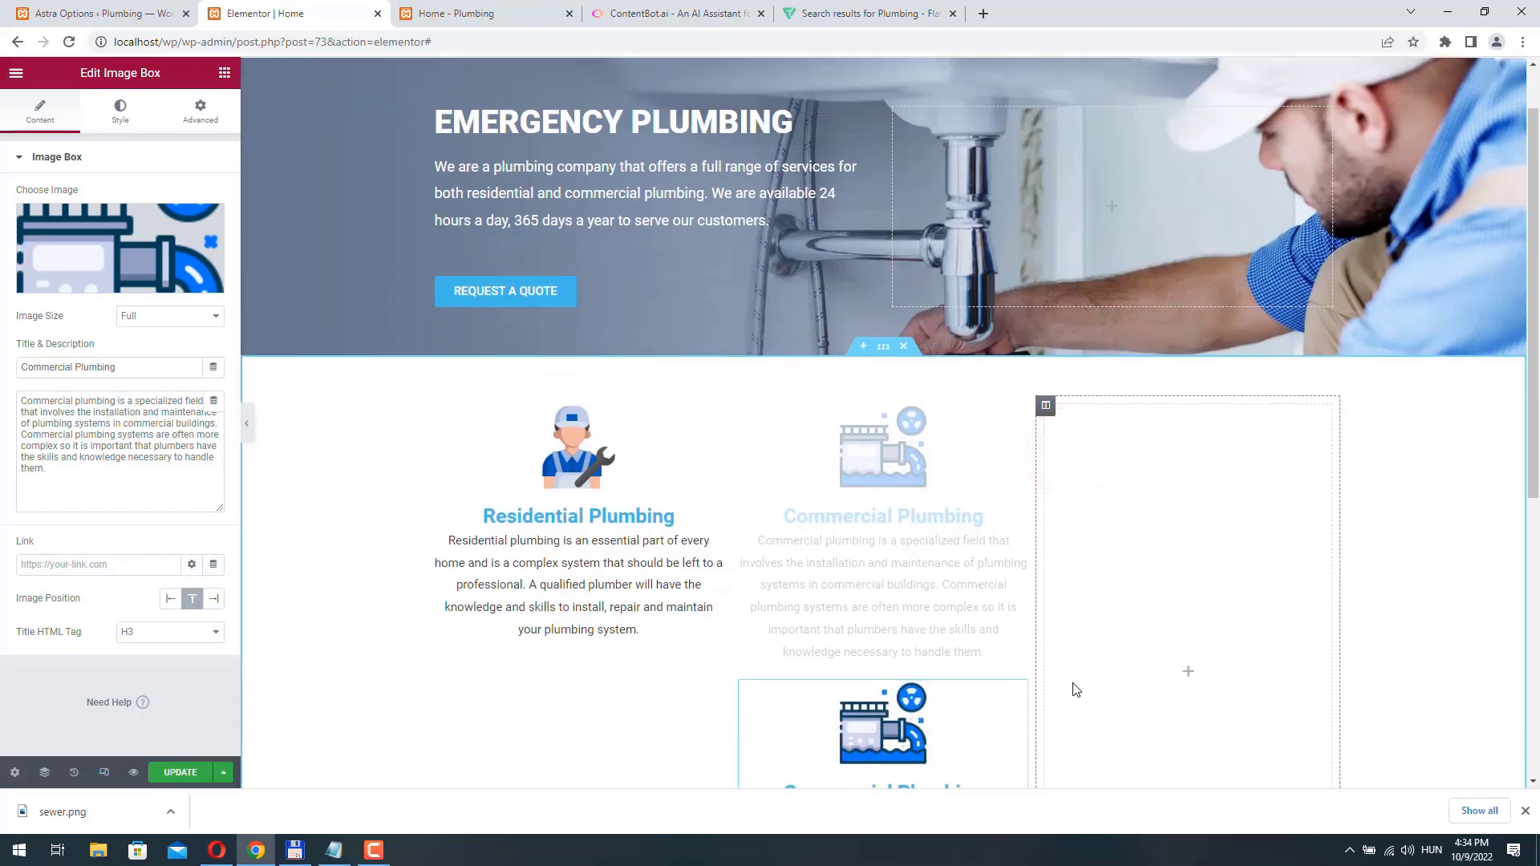
pyautogui.moveTo(1019, 602); pyautogui.dragTo(1321, 329)
# - Set the entrance animation of the third column's image box to Fade In Right
pyautogui.click(1324, 329)
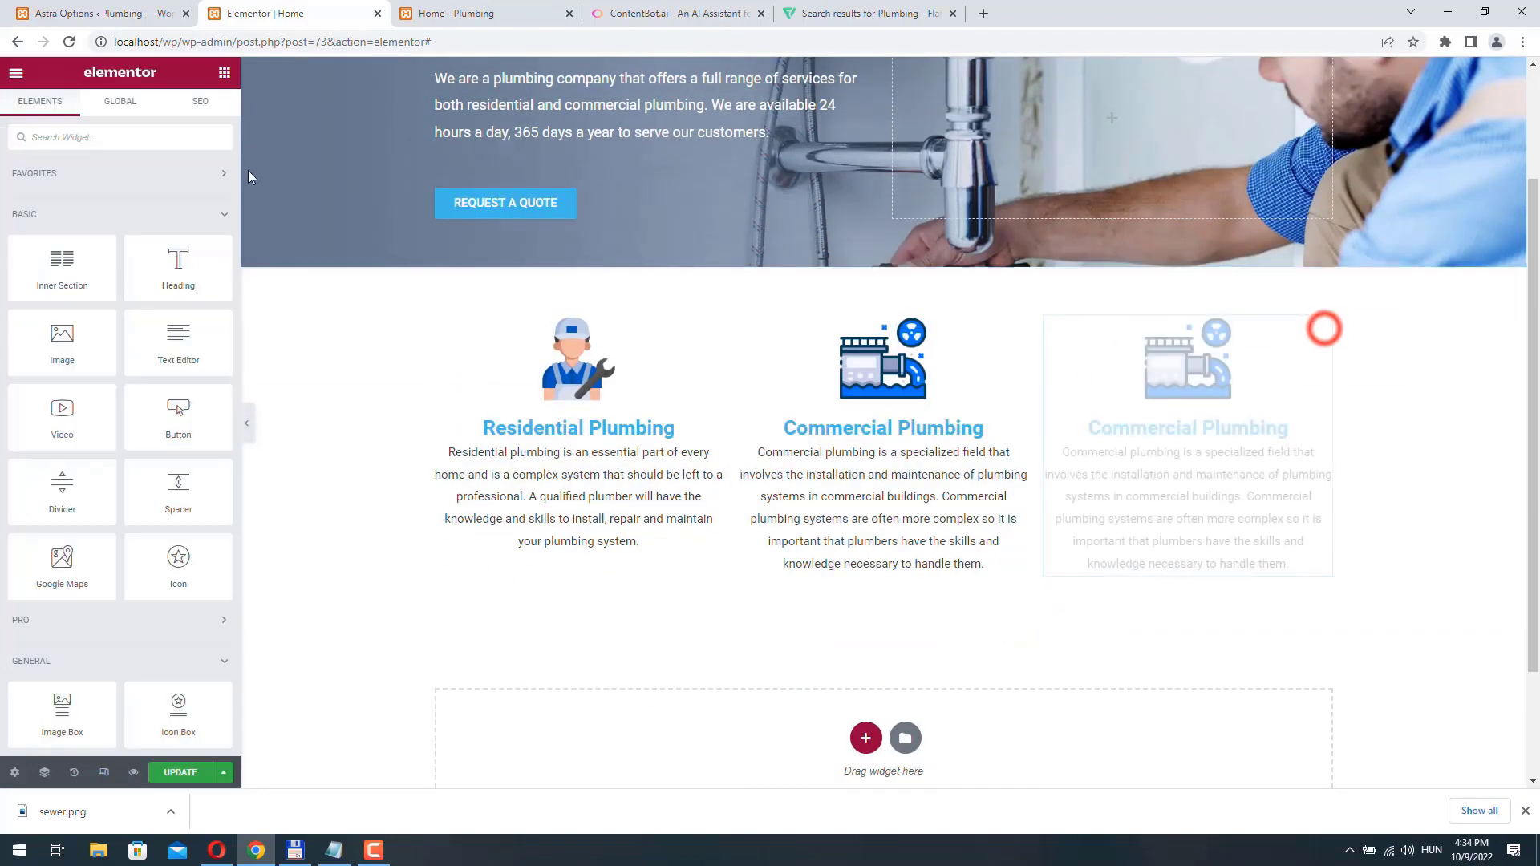
pyautogui.click(193, 116)
pyautogui.click(66, 515)
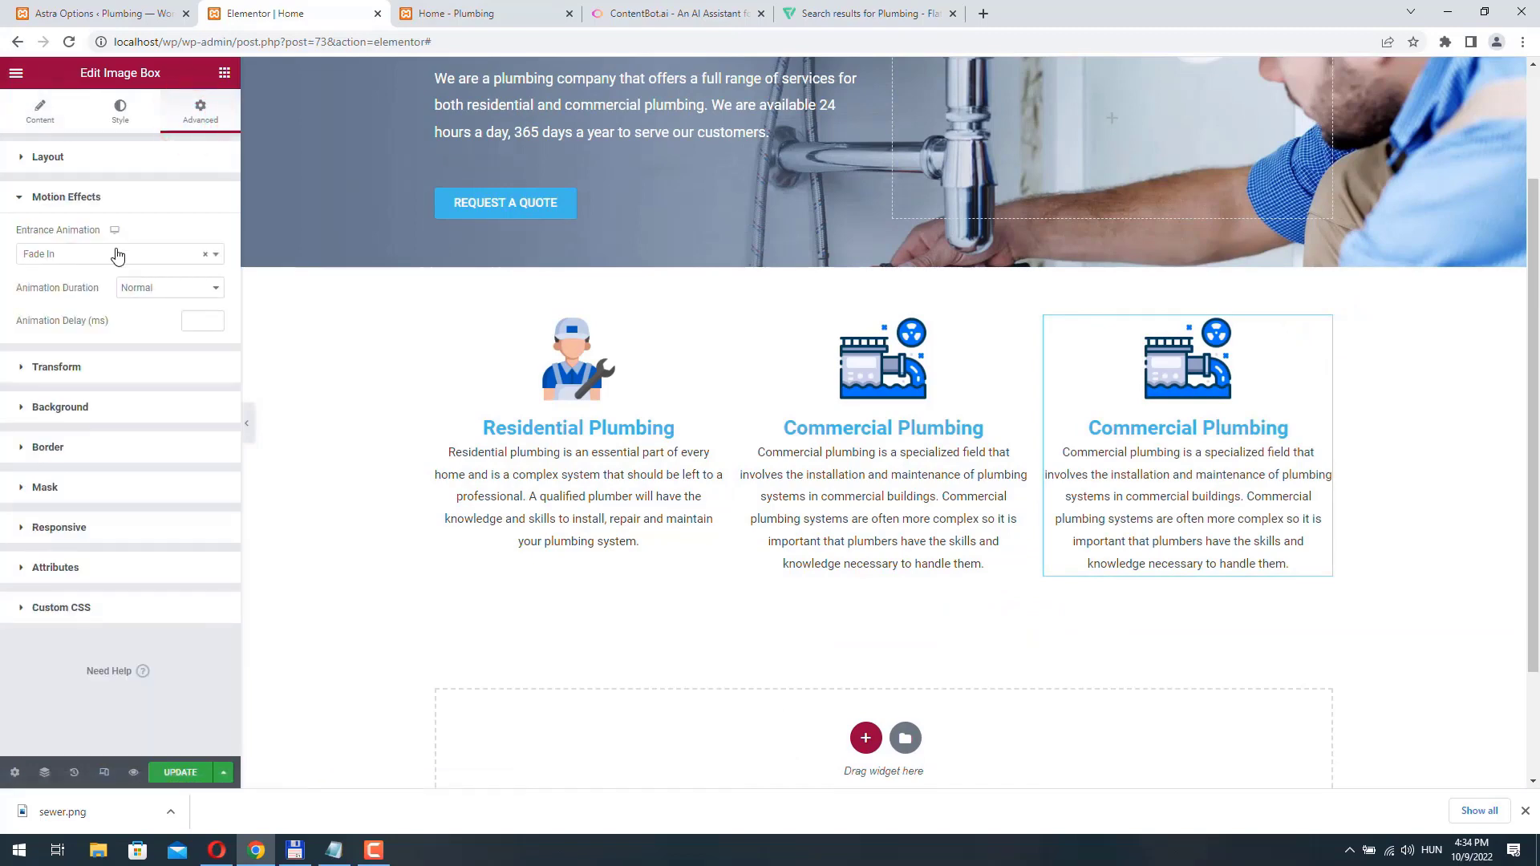
pyautogui.click(88, 253)
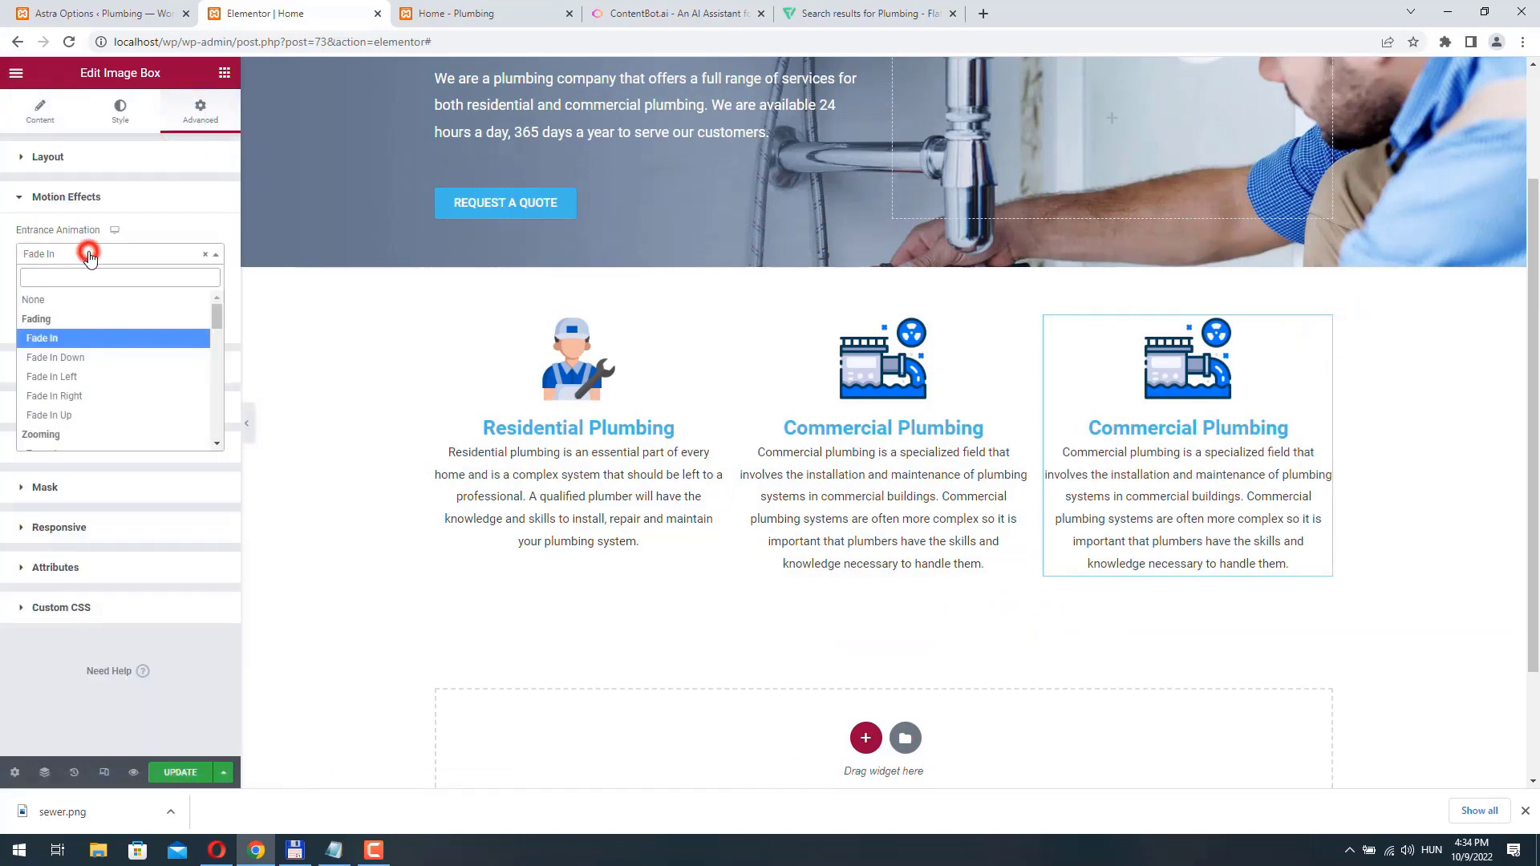
pyautogui.click(67, 395)
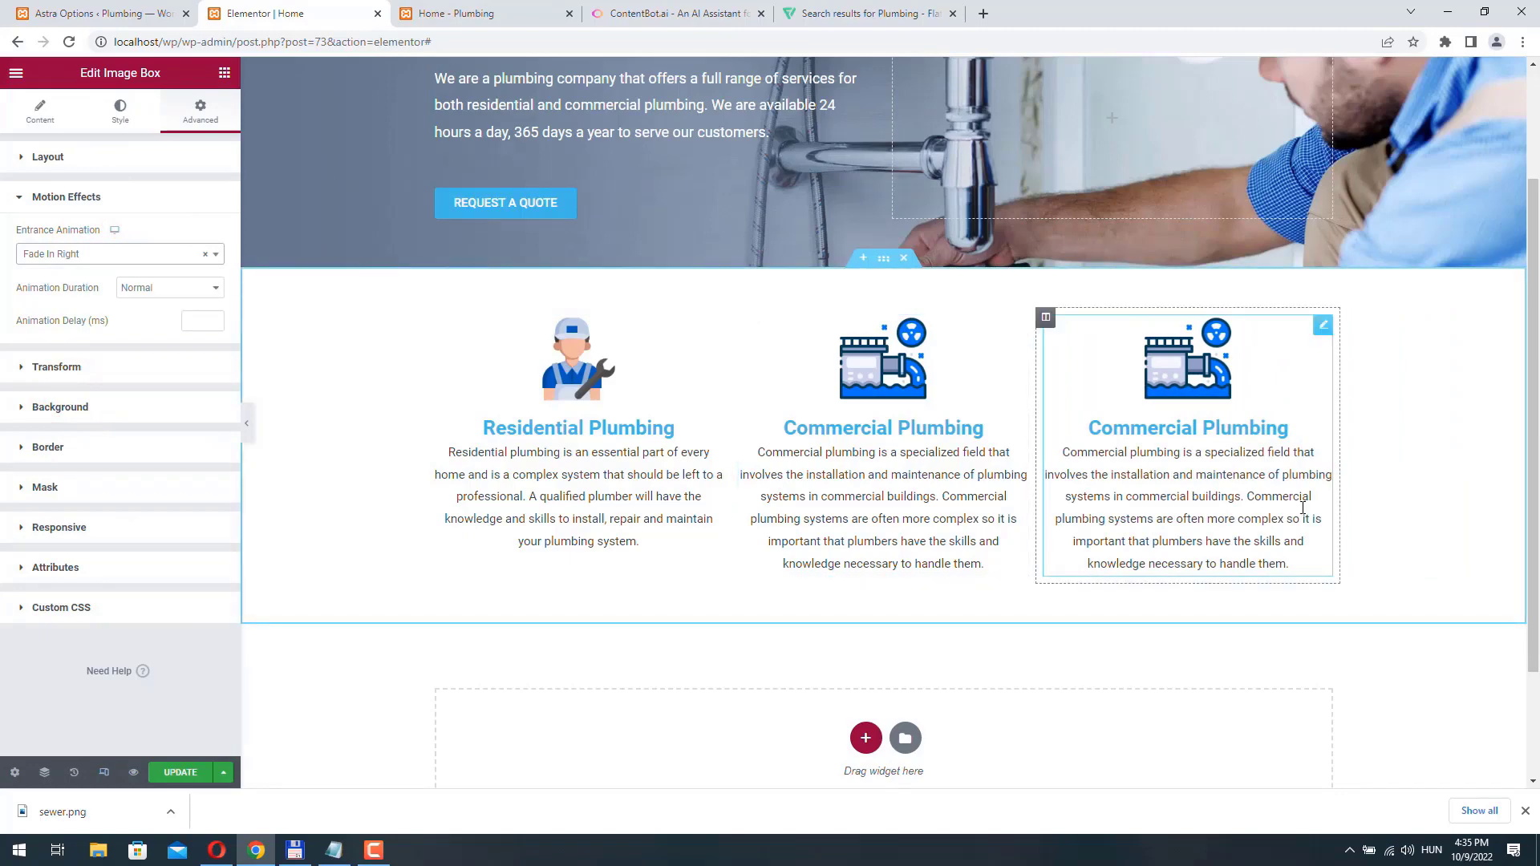
# - Change the title of the third column's image box to "Drain Clogs"
pyautogui.click(1327, 325)
pyautogui.tripleClick(120, 367)
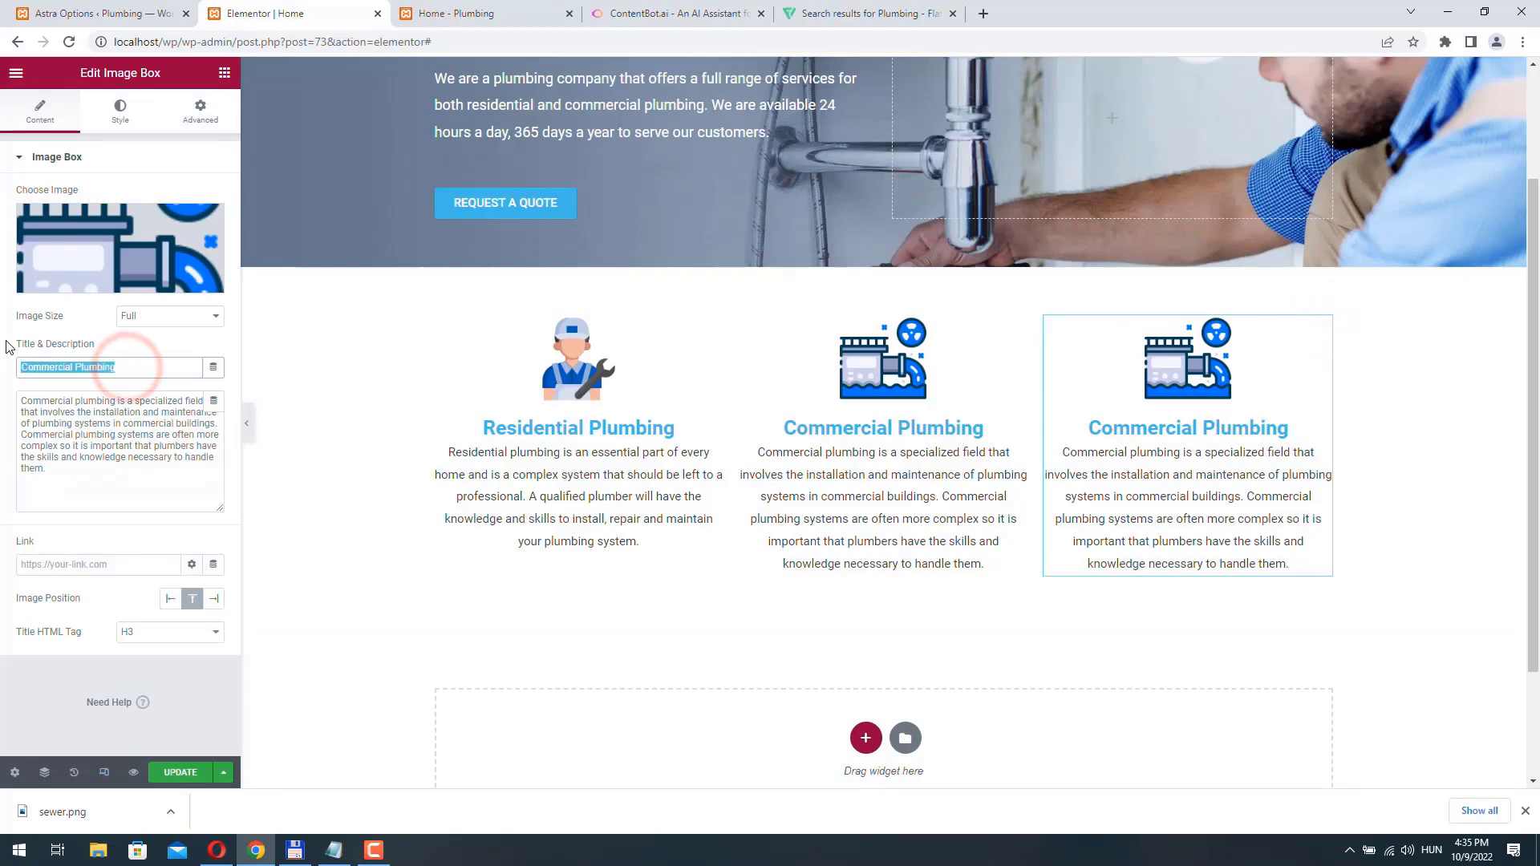
pyautogui.write('Di')
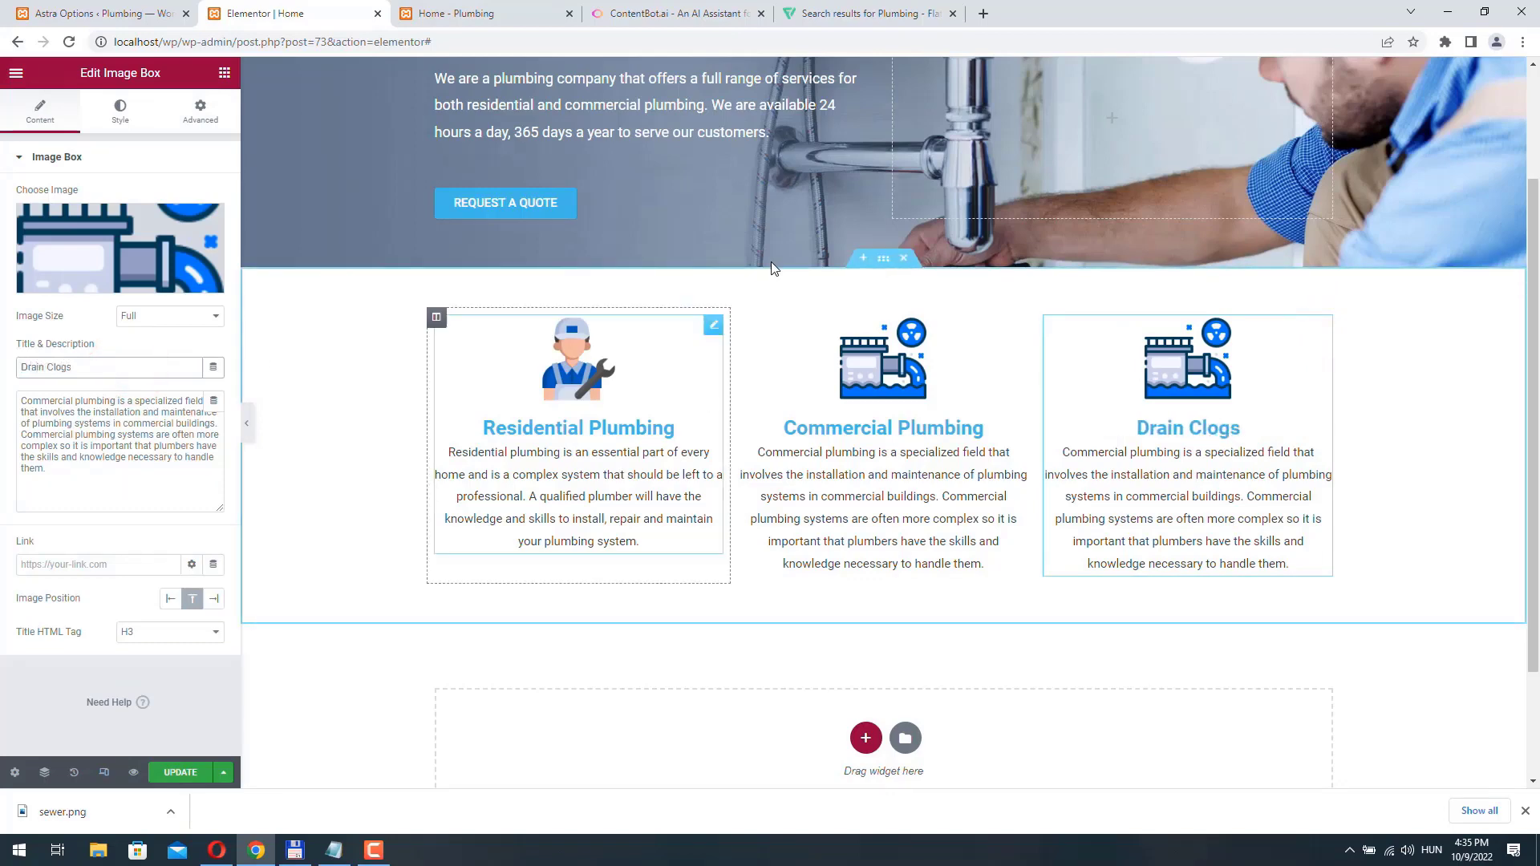
# - Switch to Flaticon and download the blue S-shaped pipe icon with the yellow joint from the plumbing results as a 128 px PNG
pyautogui.click(859, 24)
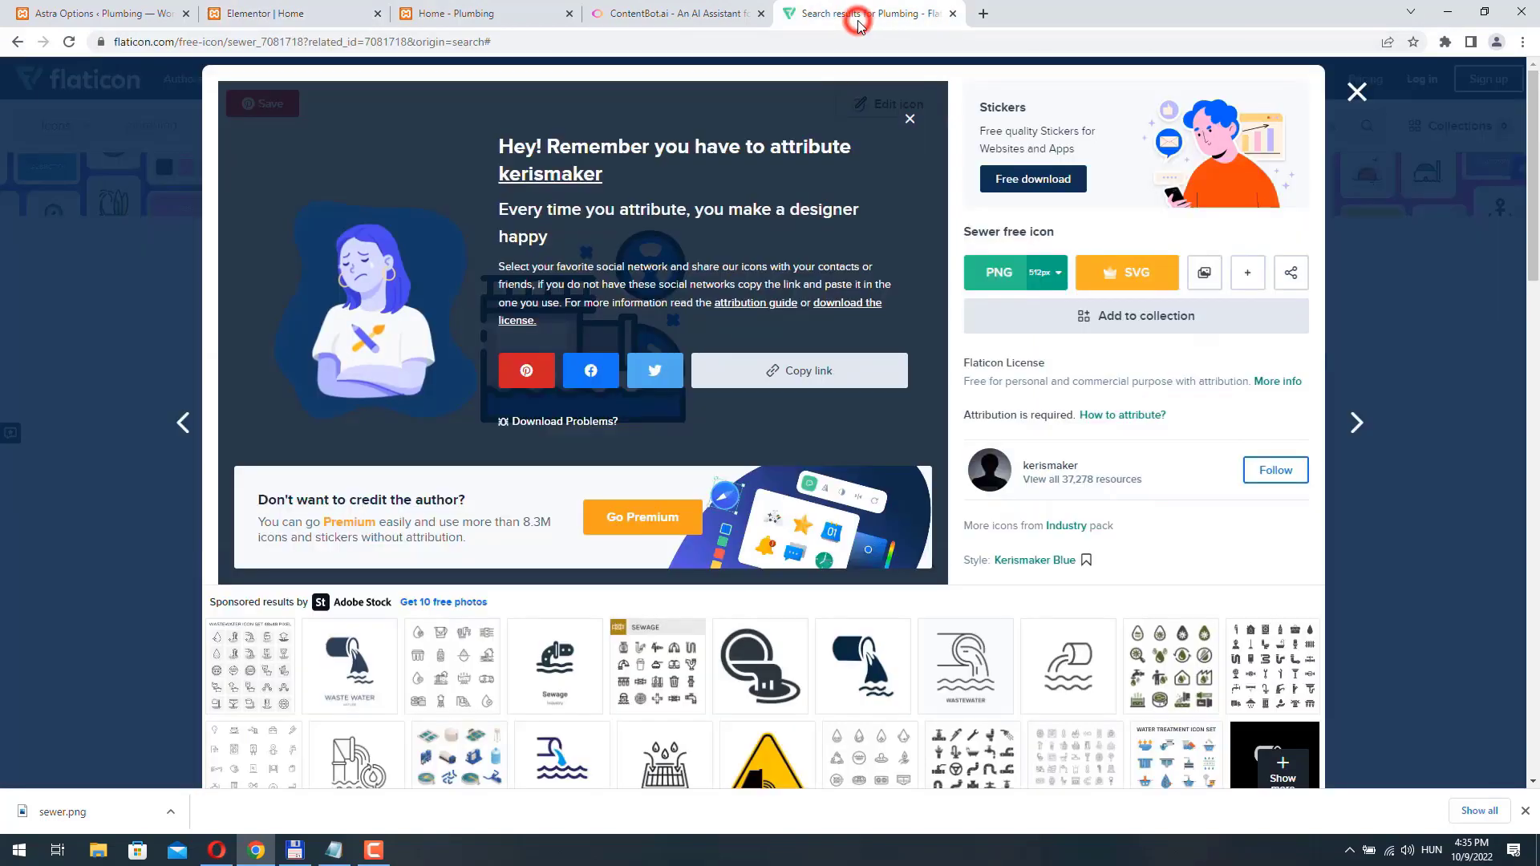
pyautogui.click(1352, 91)
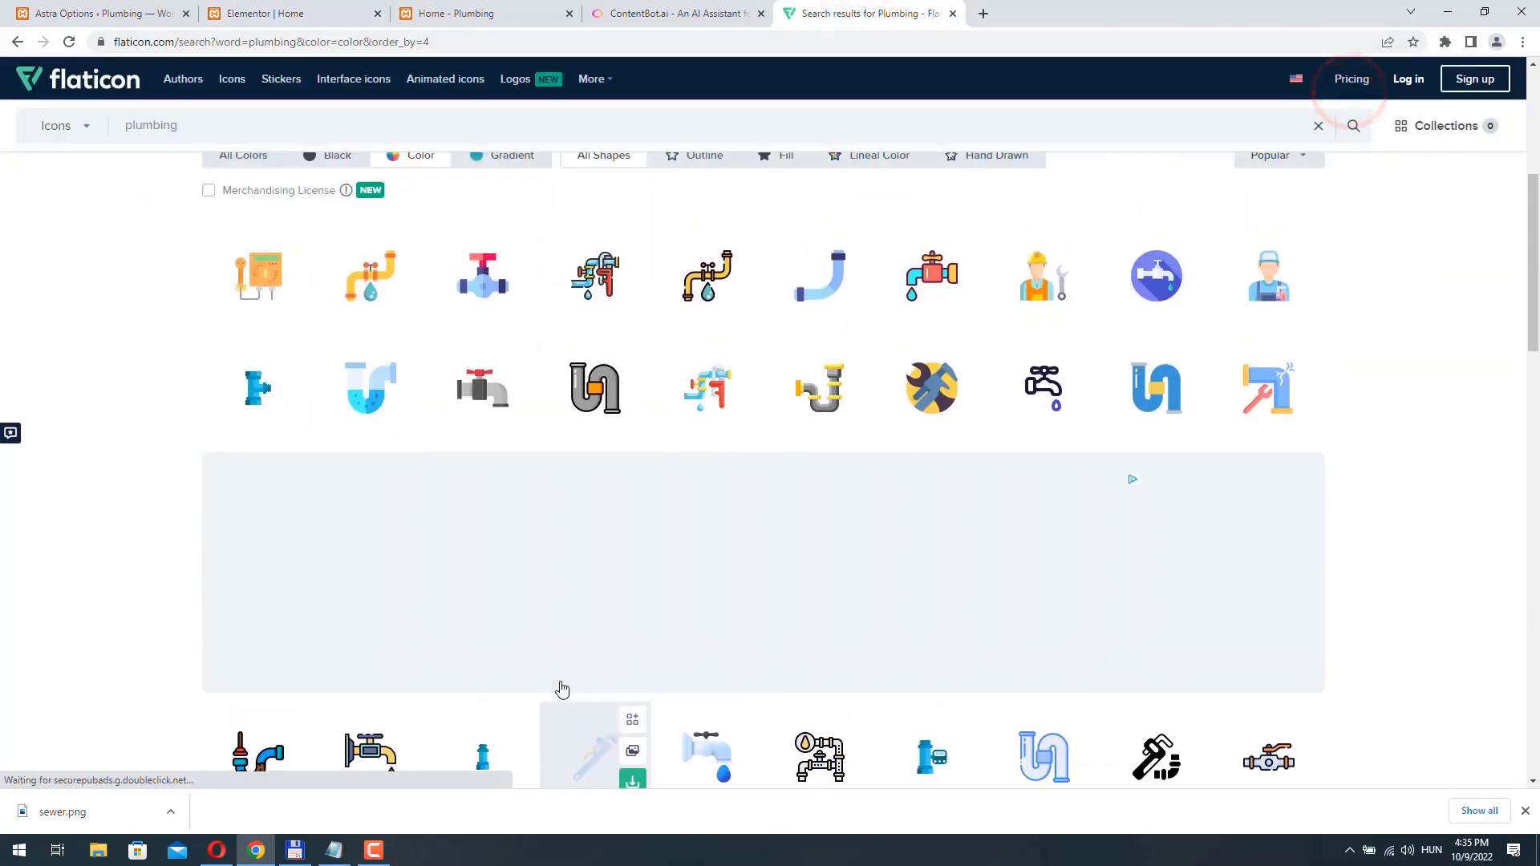
pyautogui.scroll(-3, 562, 690)
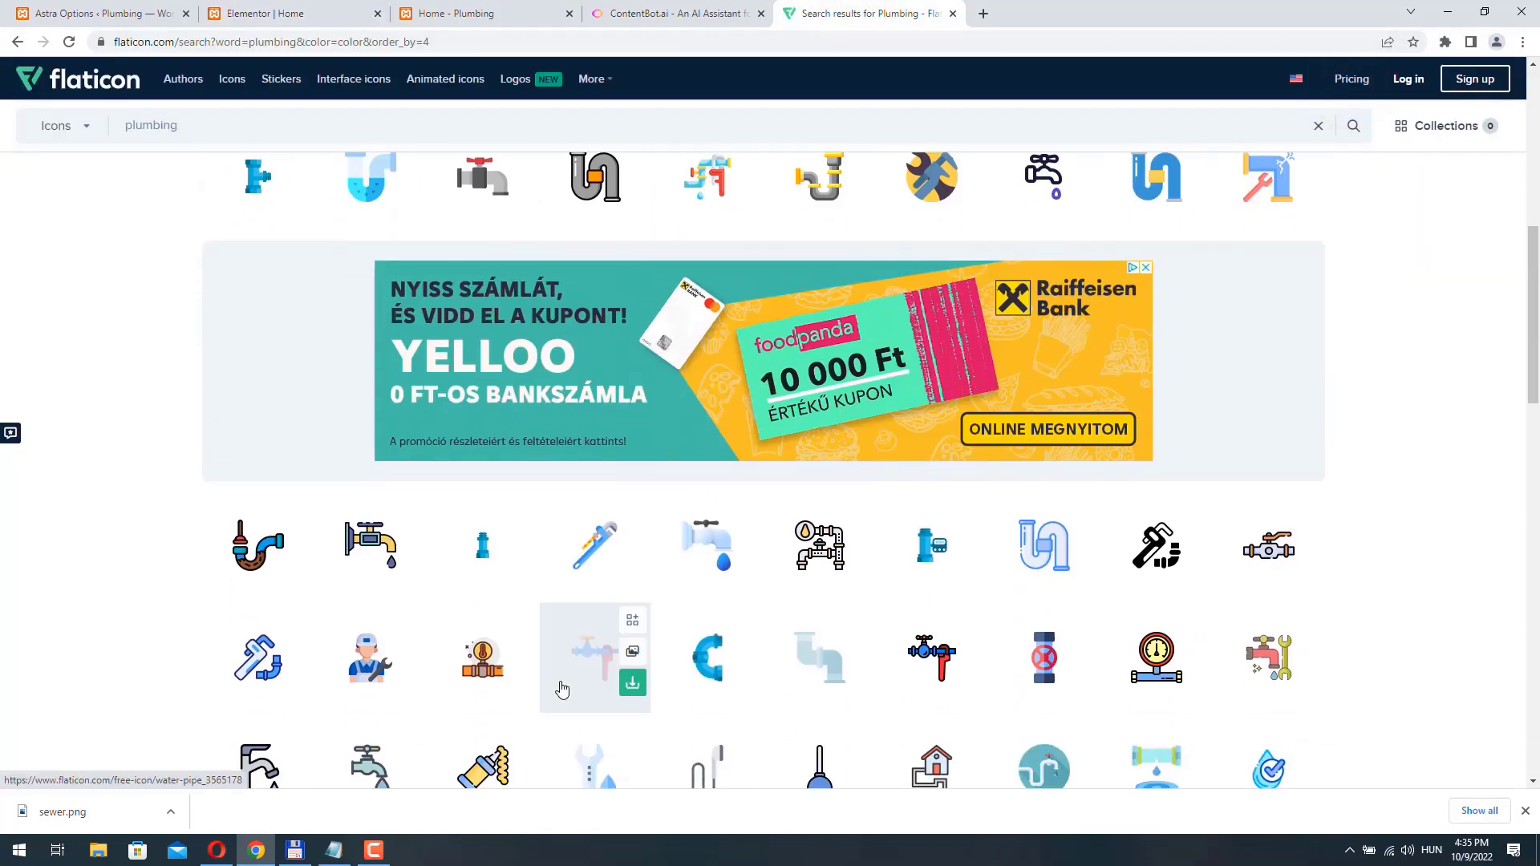
pyautogui.scroll(-2, 561, 690)
pyautogui.scroll(-2, 562, 690)
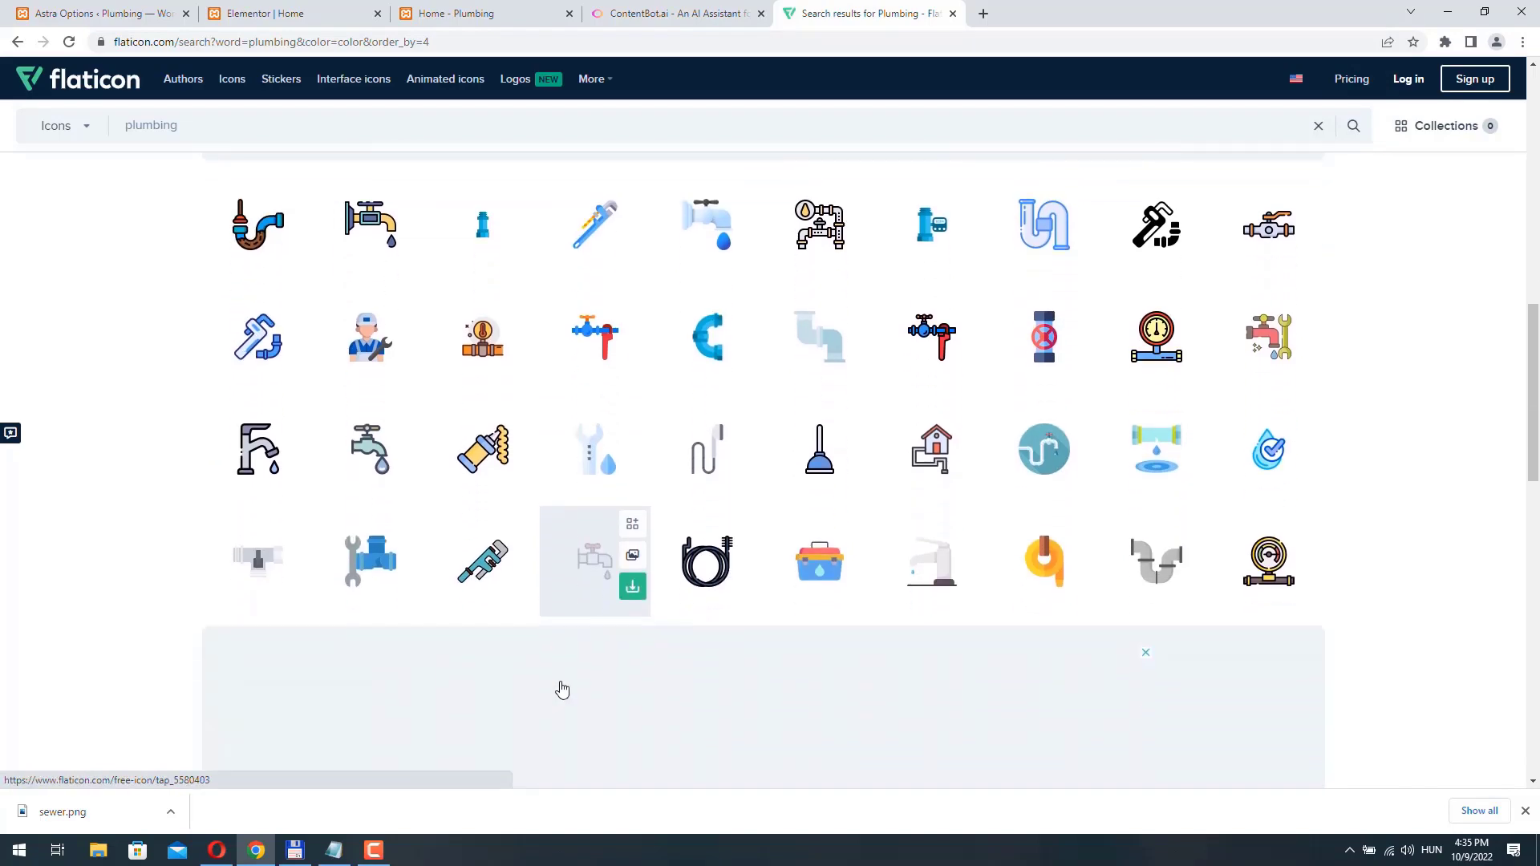
pyautogui.scroll(5, 1156, 264)
pyautogui.click(1159, 258)
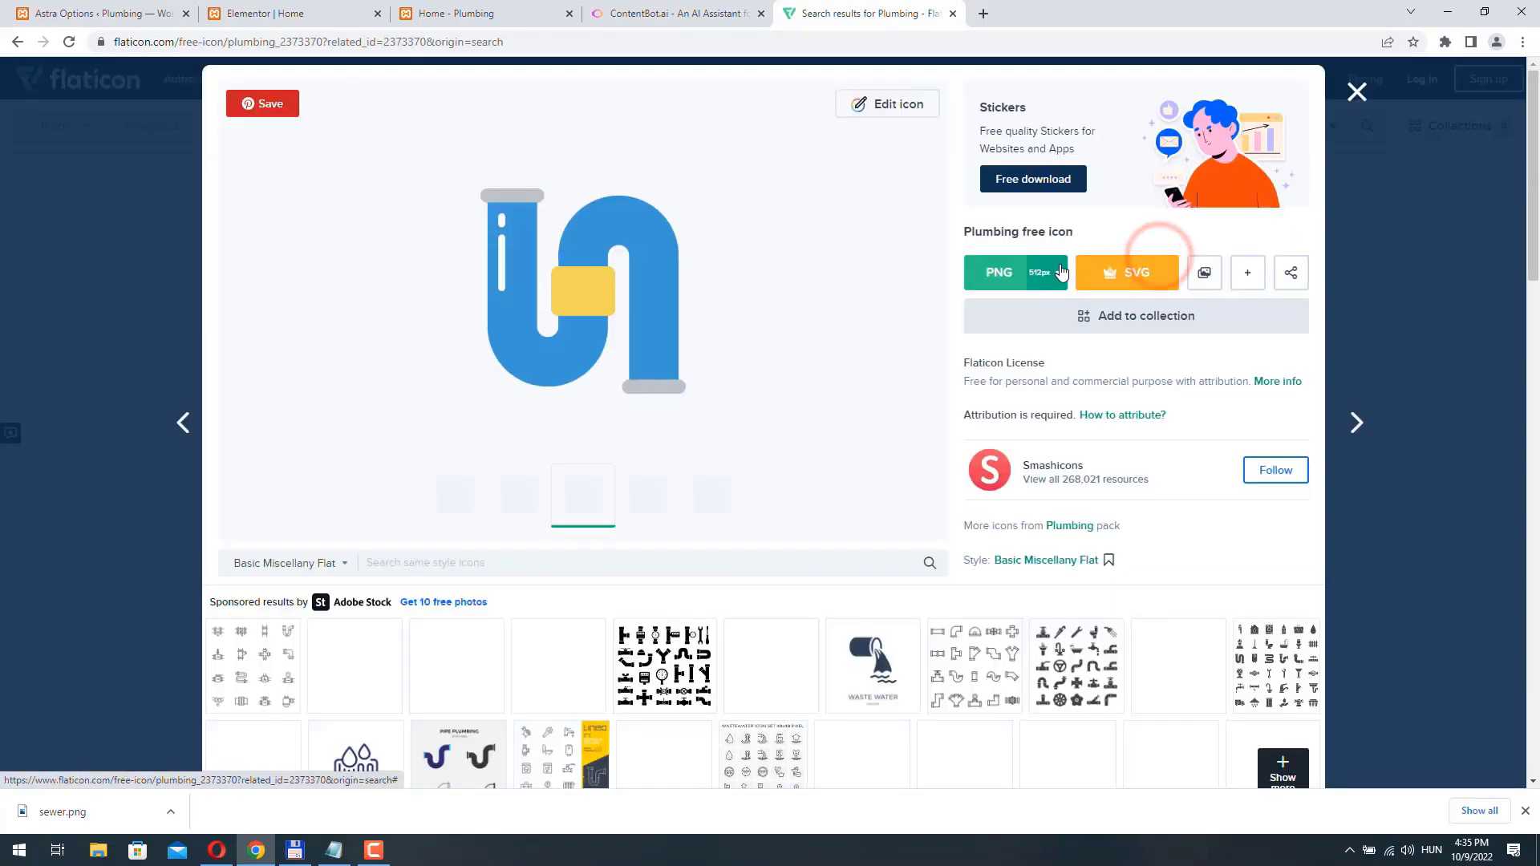
pyautogui.click(1056, 272)
pyautogui.click(1045, 363)
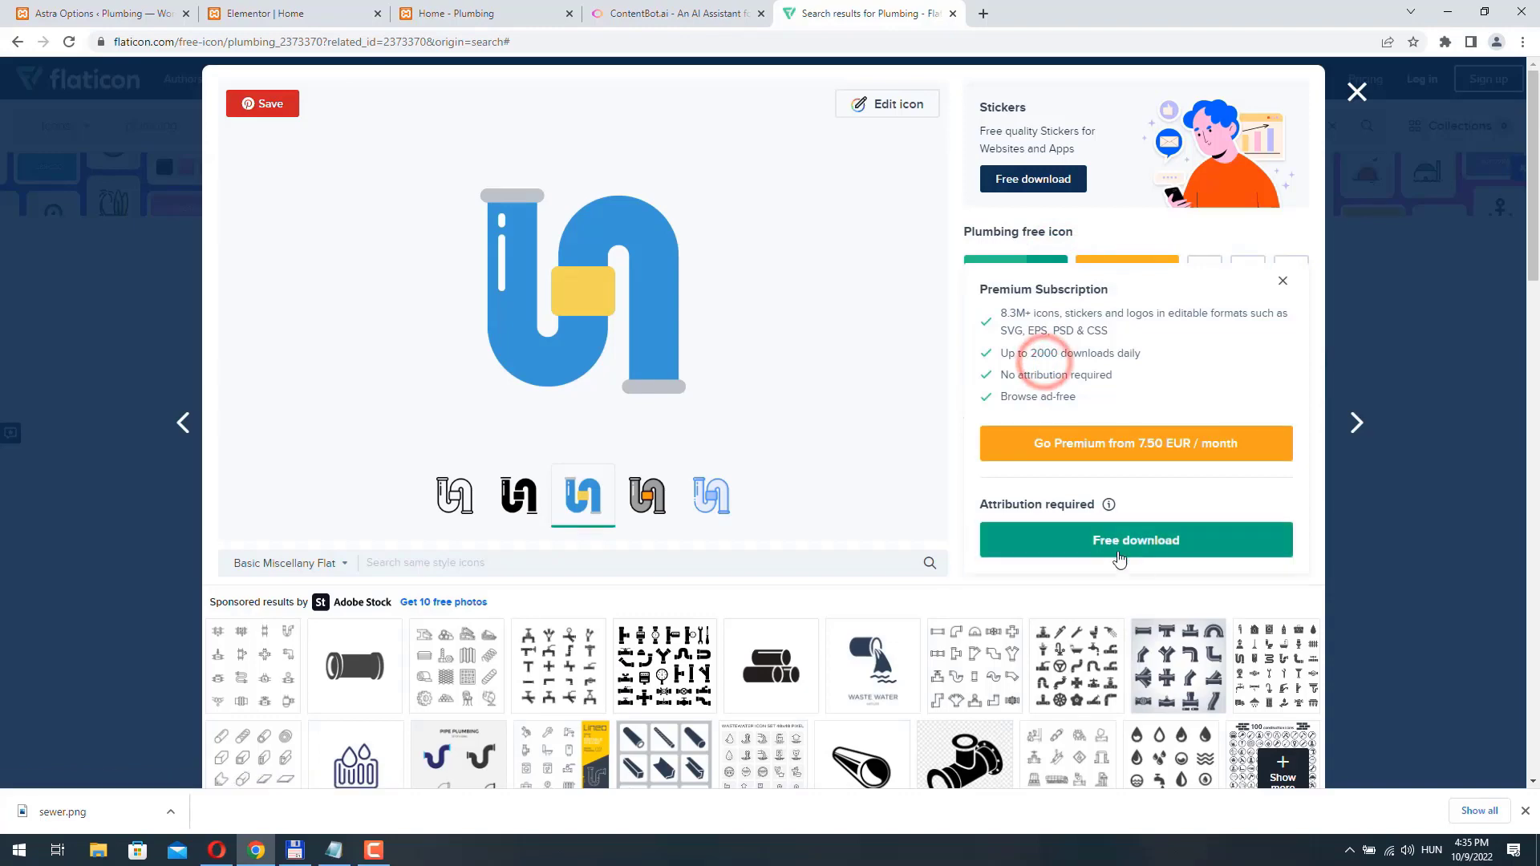
pyautogui.click(1175, 538)
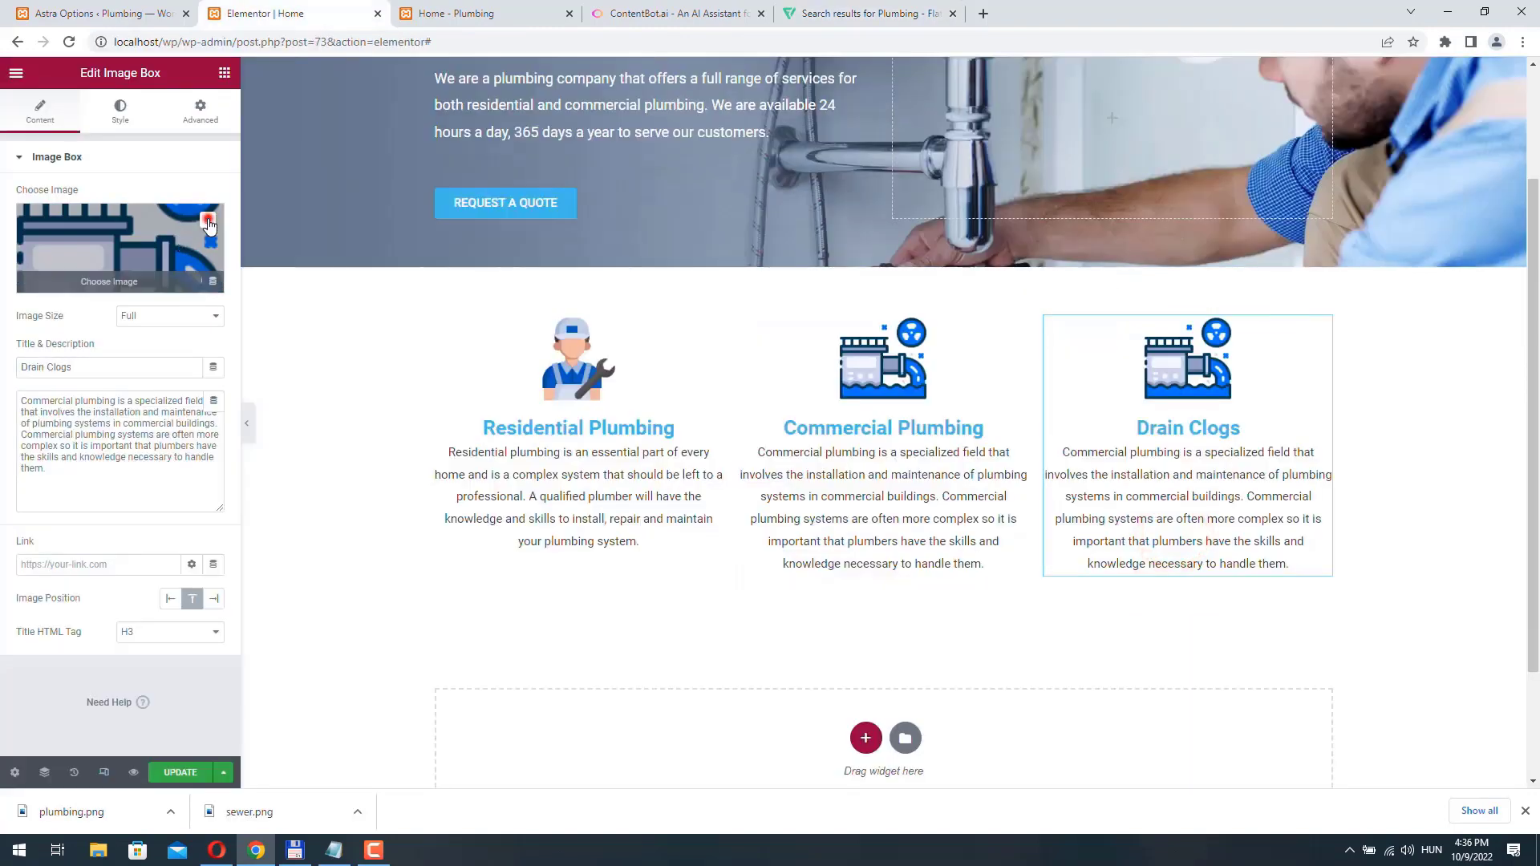
# - Upload plumbing.png in Elementor and insert it as the Drain Clogs box's image
pyautogui.click(103, 243)
pyautogui.click(248, 133)
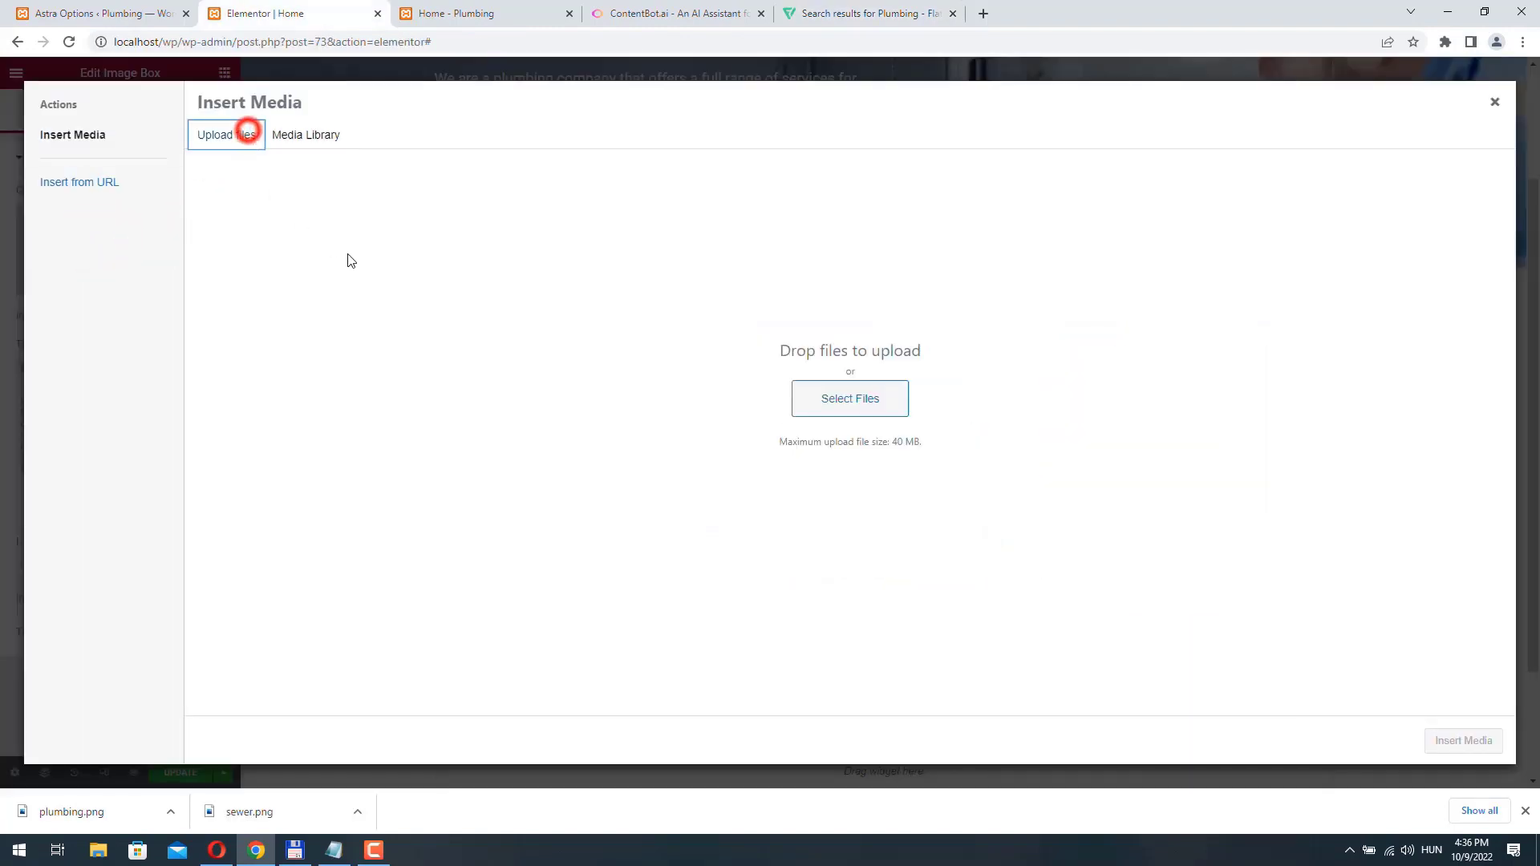
pyautogui.click(873, 399)
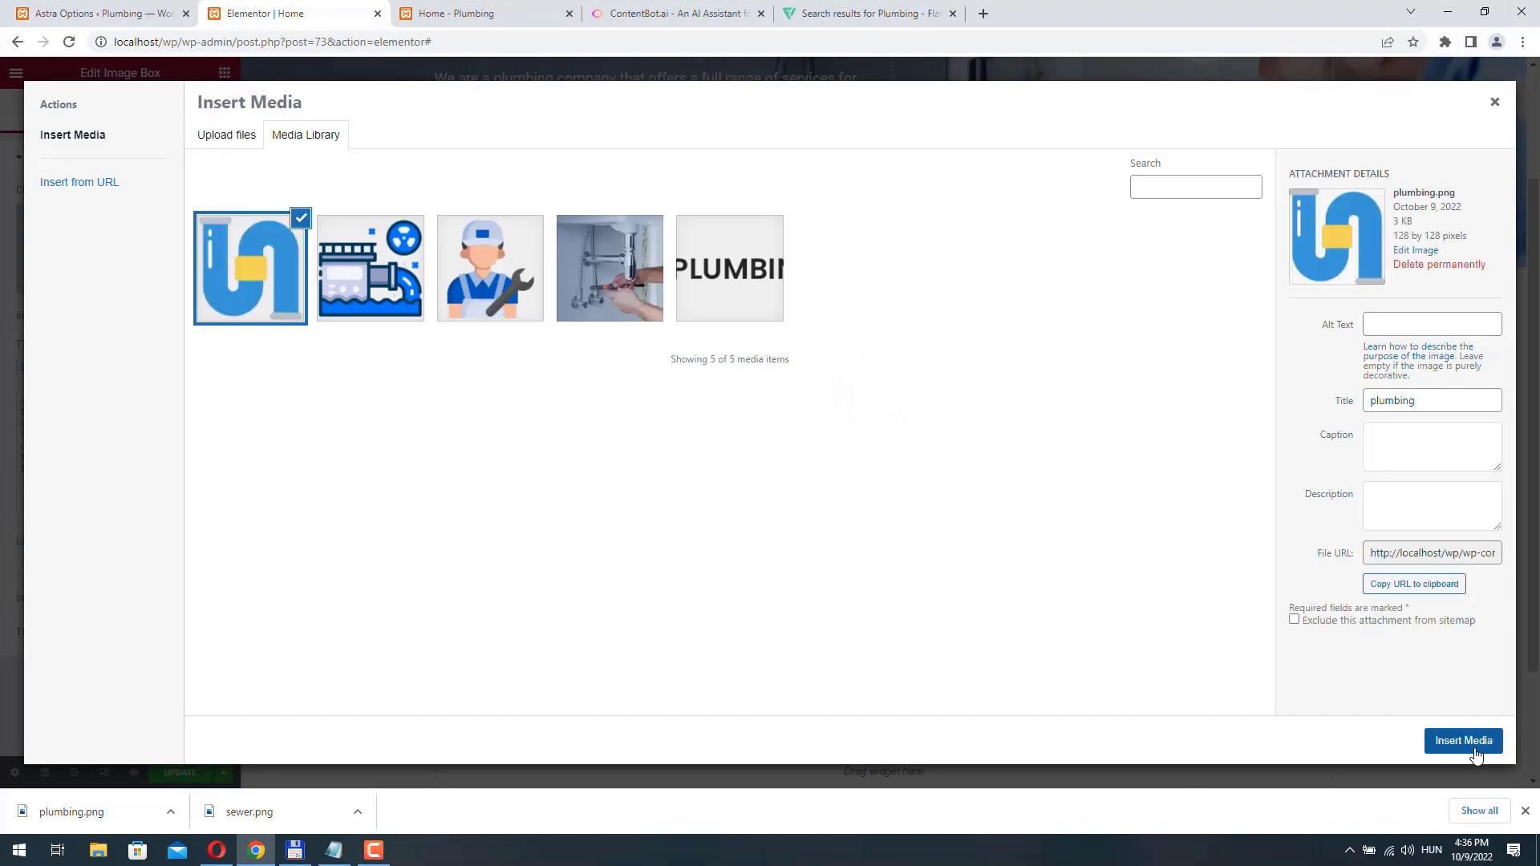
pyautogui.click(1473, 742)
# - Switch to ContentBot and clear the commercial plumbing paragraph from the editor
pyautogui.click(662, 14)
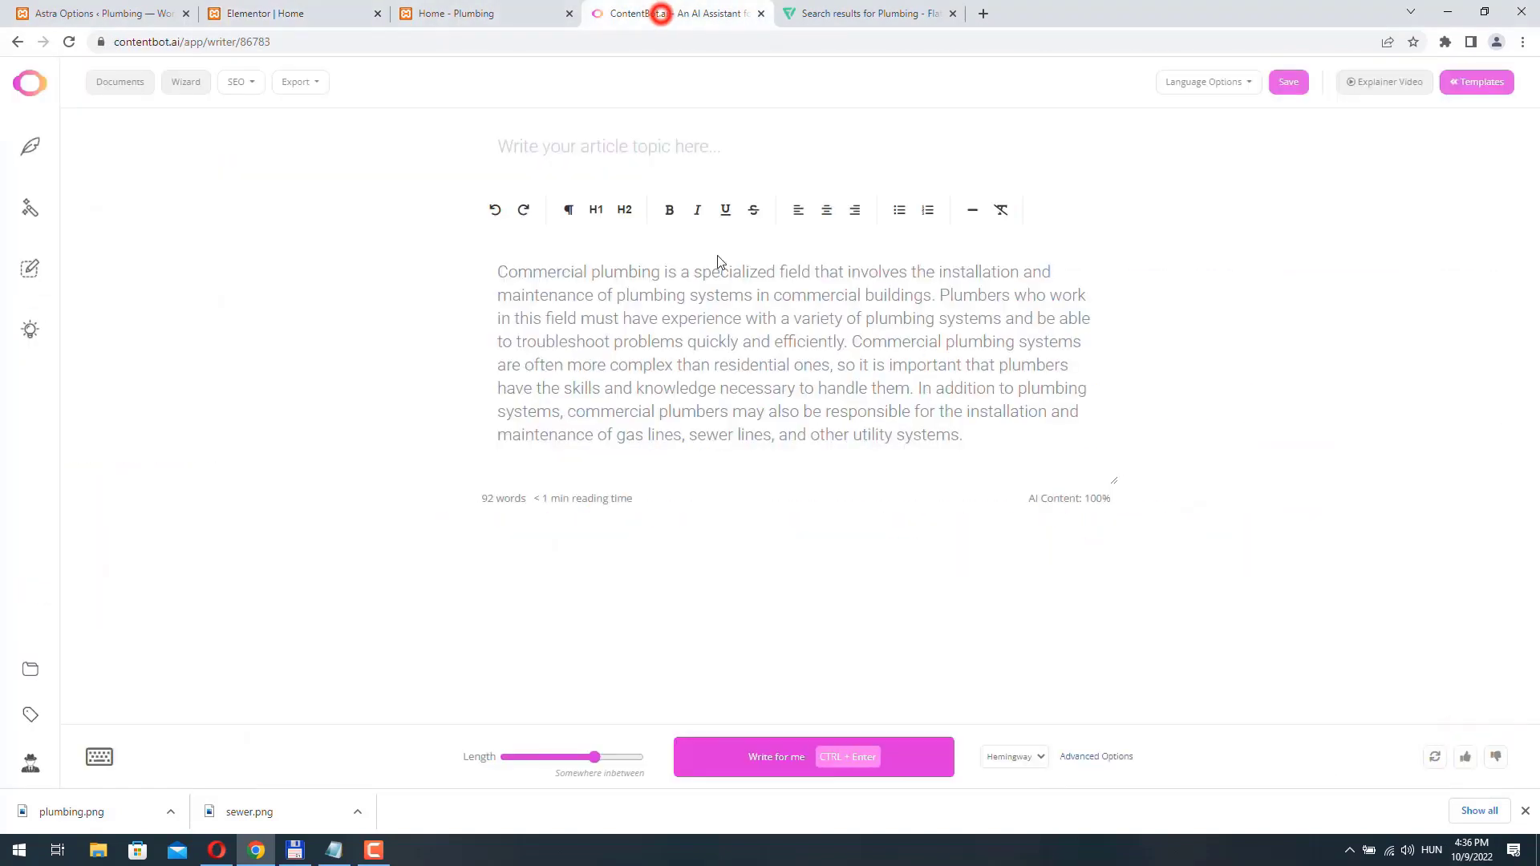
pyautogui.doubleClick(972, 434)
pyautogui.hotkey('ctrl', 'a')
pyautogui.press('BackSpace')
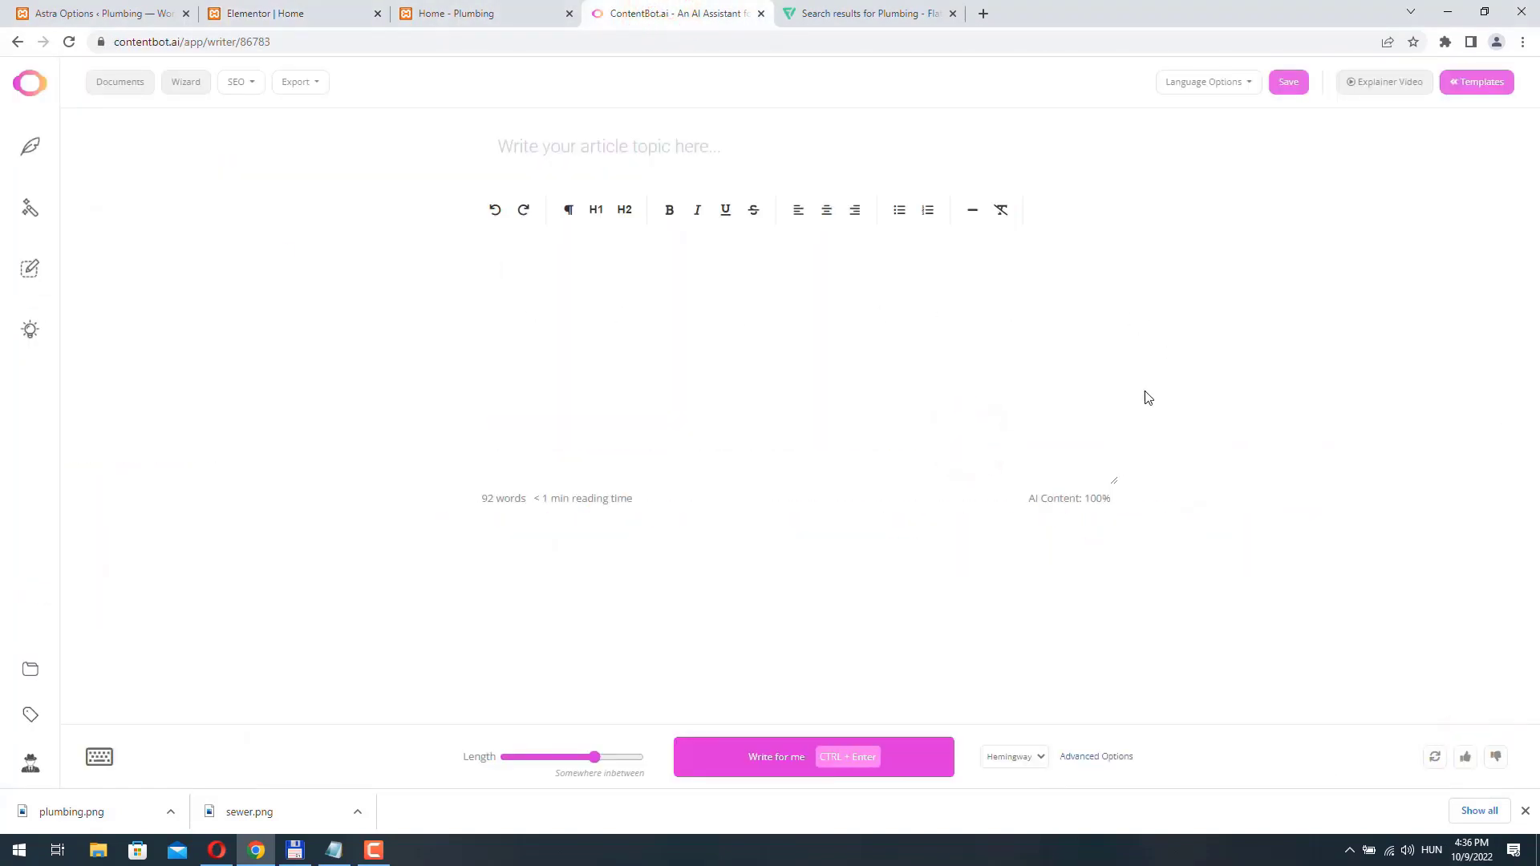
# - Generate text on what drain clogs are using ContentBot's /paragraph command, and close the command list
pyautogui.click(100, 802)
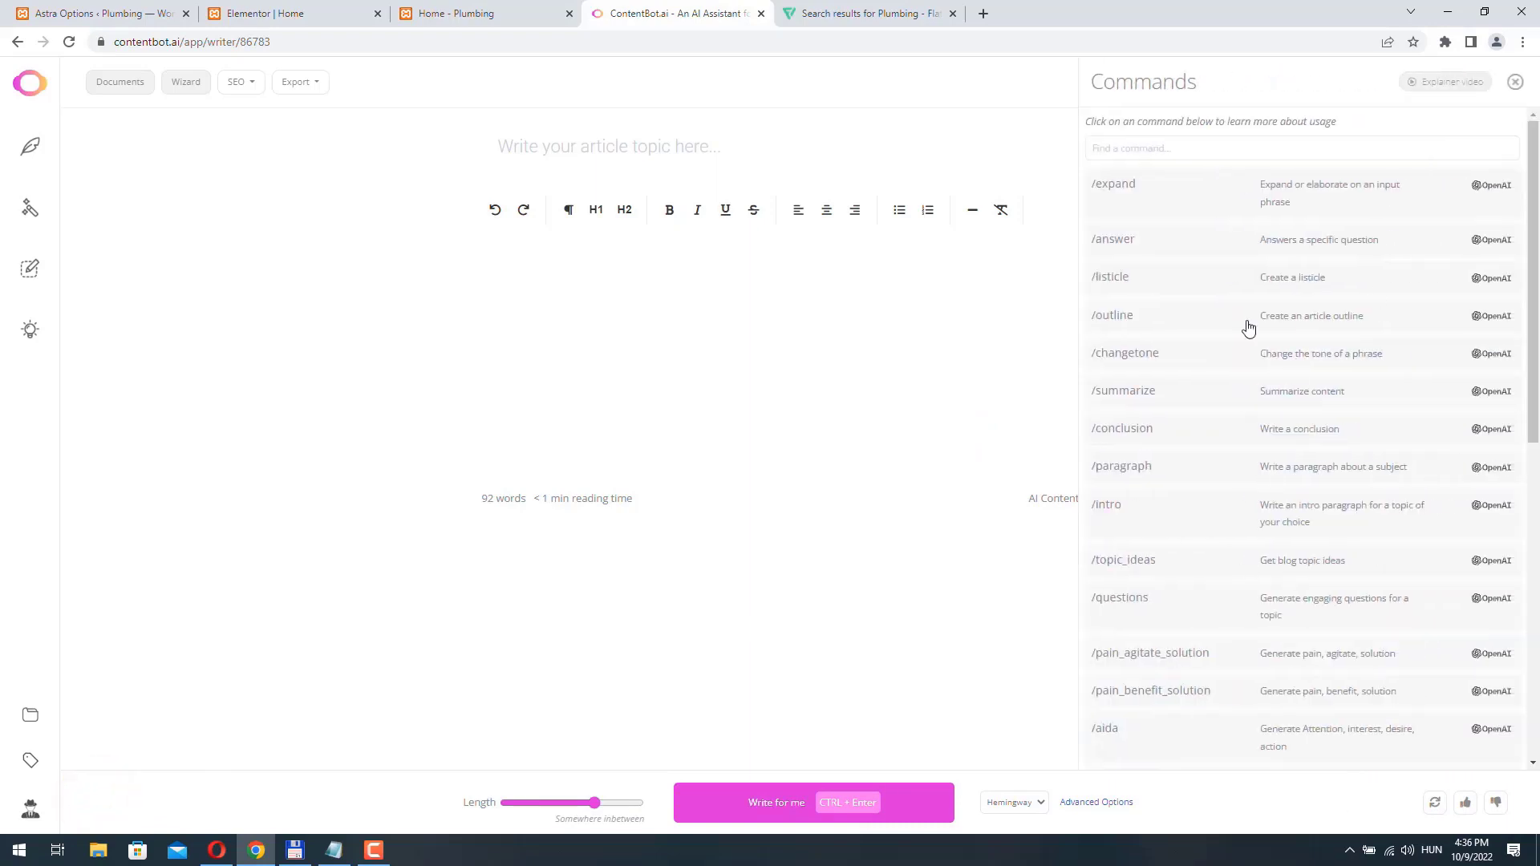
pyautogui.click(1328, 476)
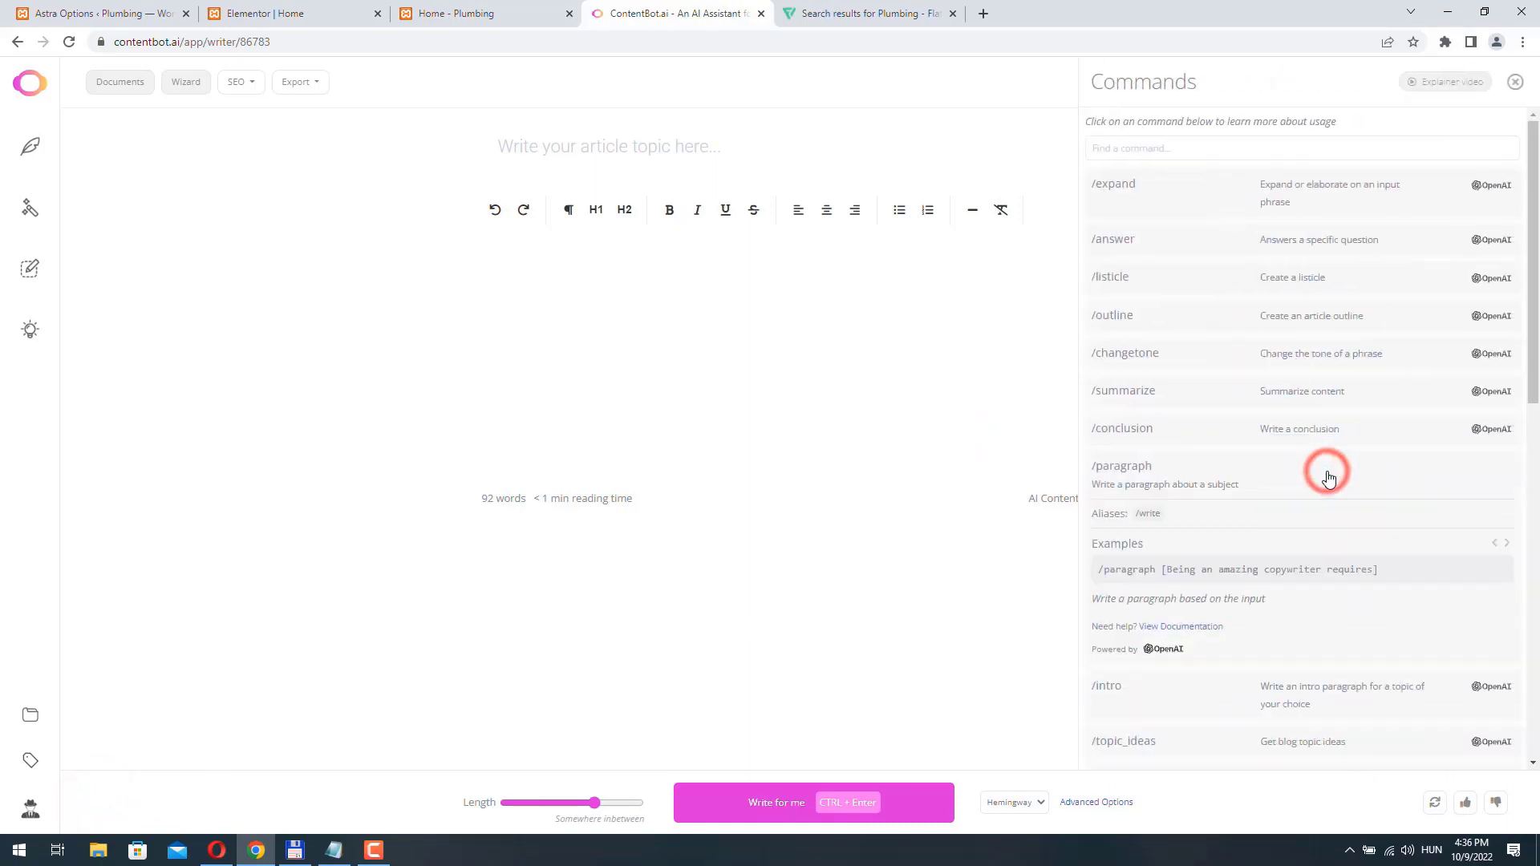
pyautogui.click(1198, 569)
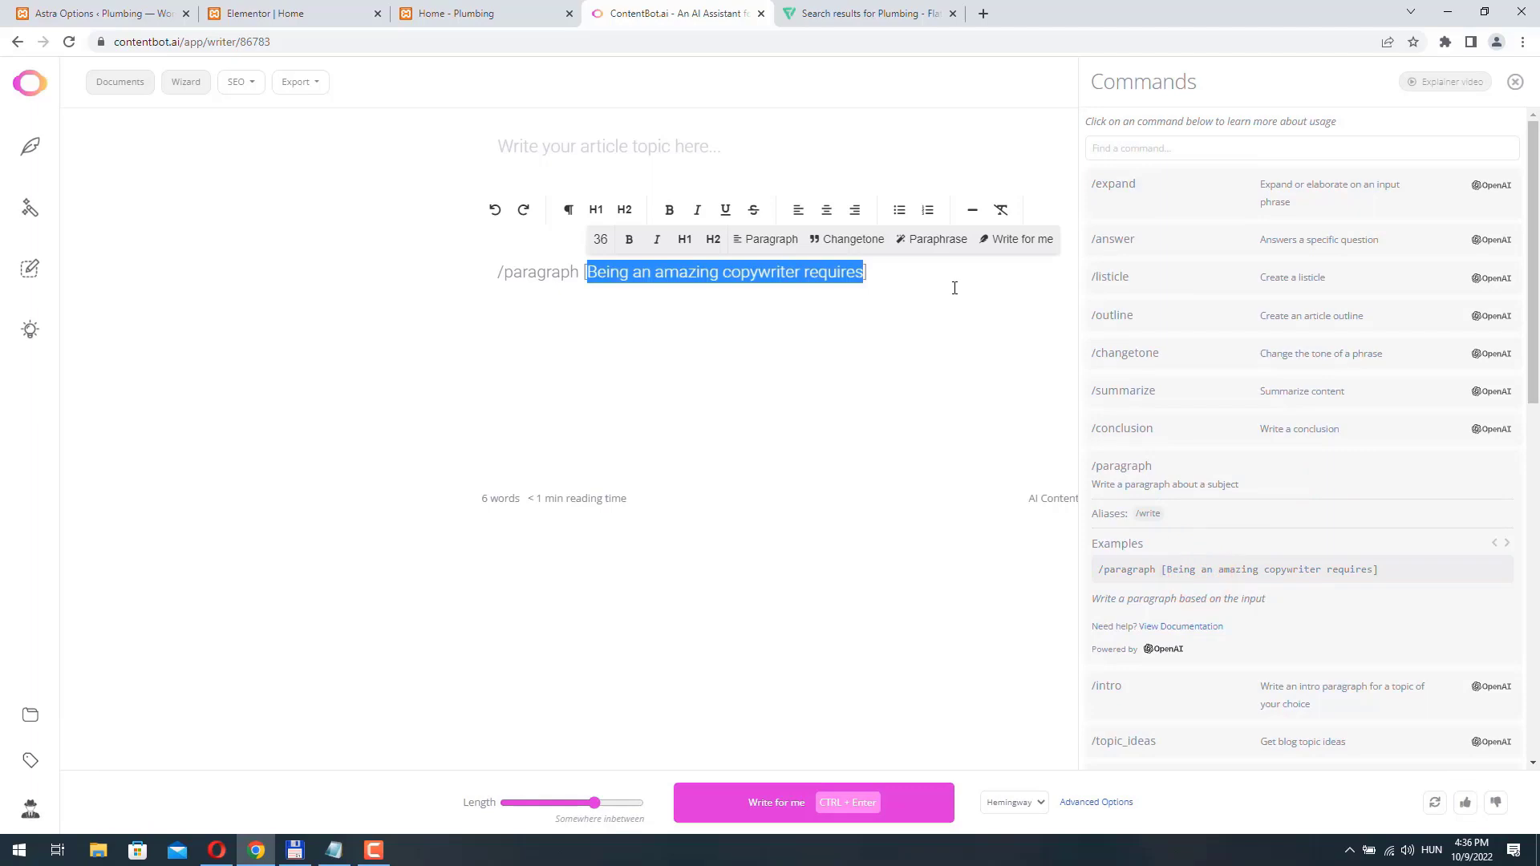
pyautogui.write('What are drain clogs')
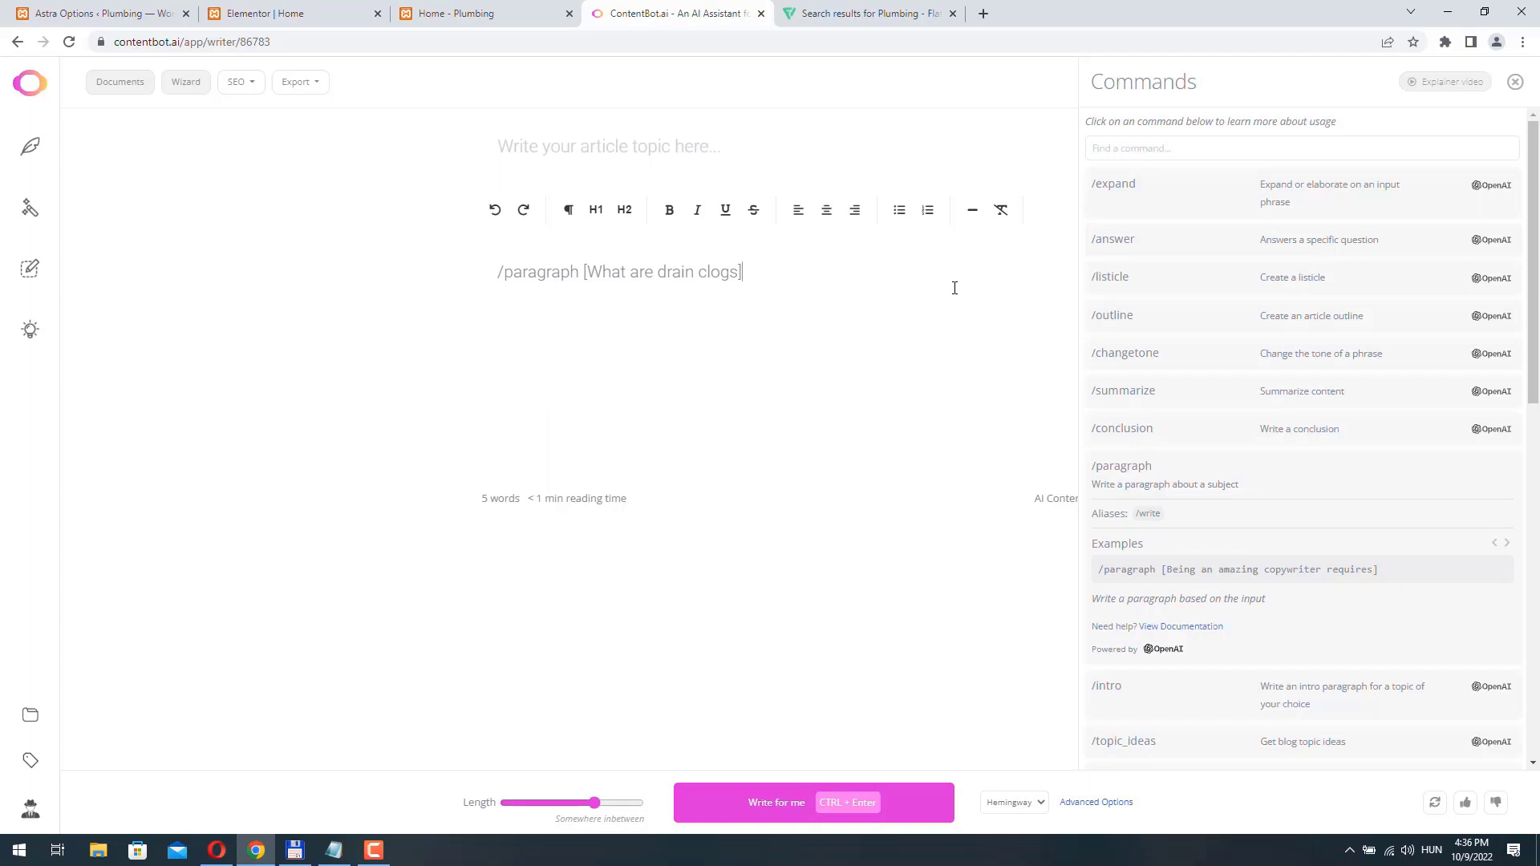
pyautogui.hotkey('ctrl', 'a')
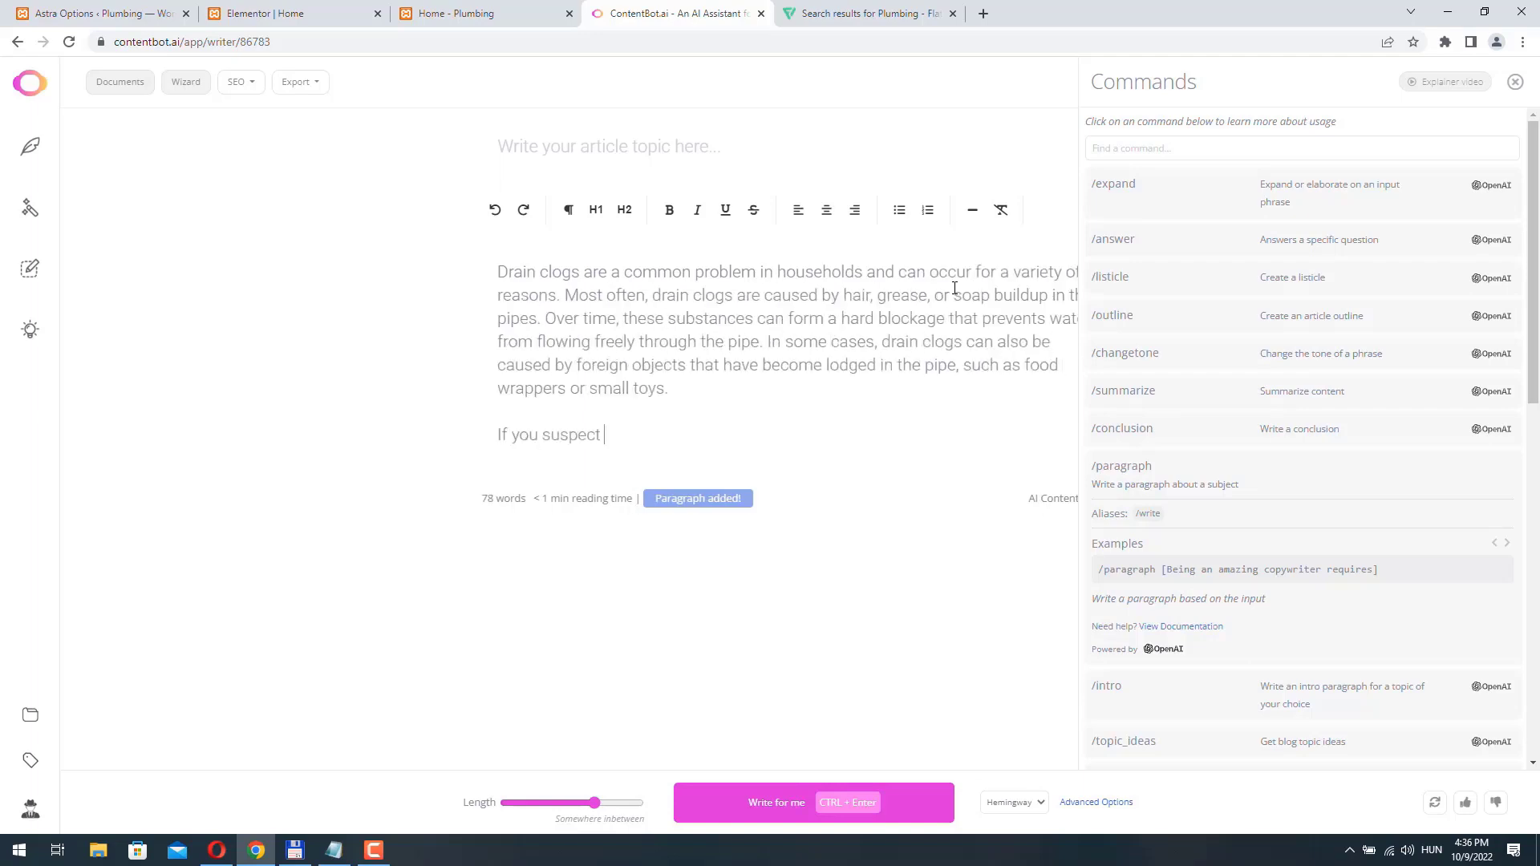
pyautogui.click(1514, 84)
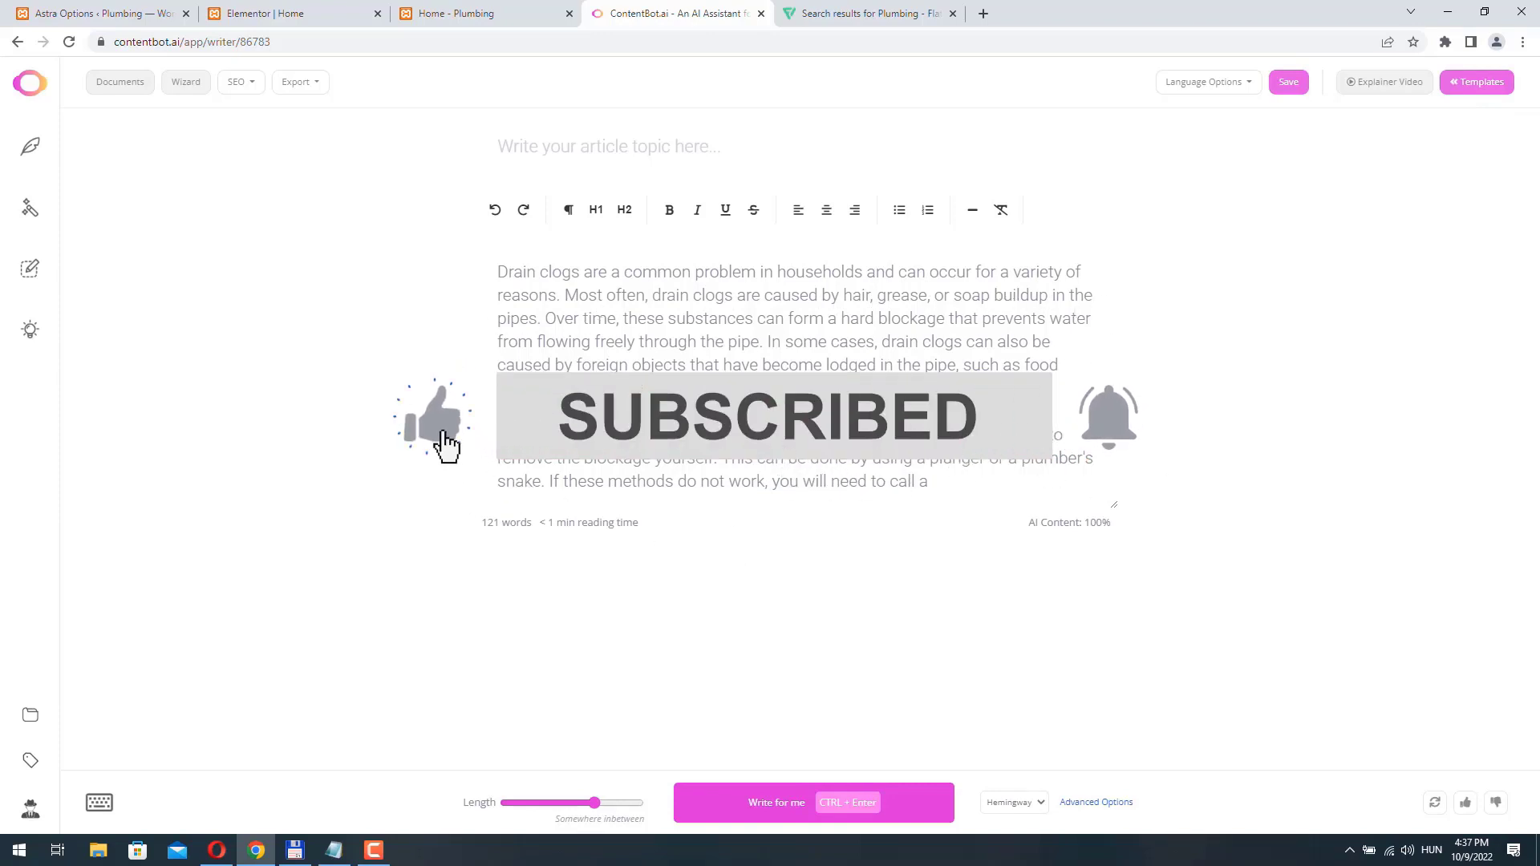
# - Run a uniqueness check on the first generated drain clogs paragraph
pyautogui.moveTo(680, 389); pyautogui.dragTo(393, 263)
pyautogui.click(1024, 238)
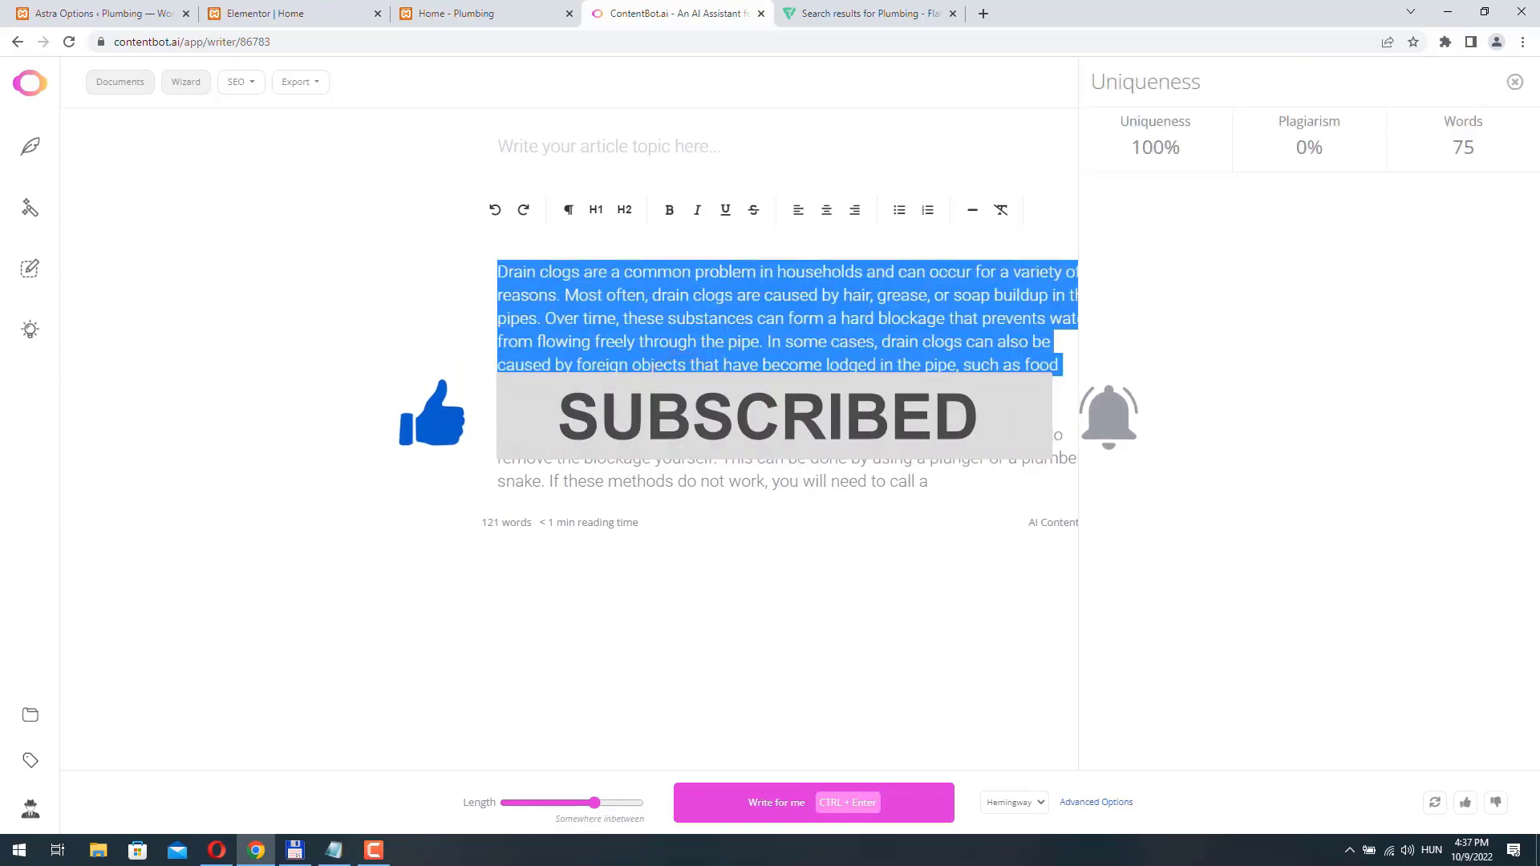
pyautogui.click(1516, 82)
# - Copy the first drain clogs paragraph into Notepad below the commercial plumbing paragraph
pyautogui.moveTo(686, 394); pyautogui.dragTo(405, 241)
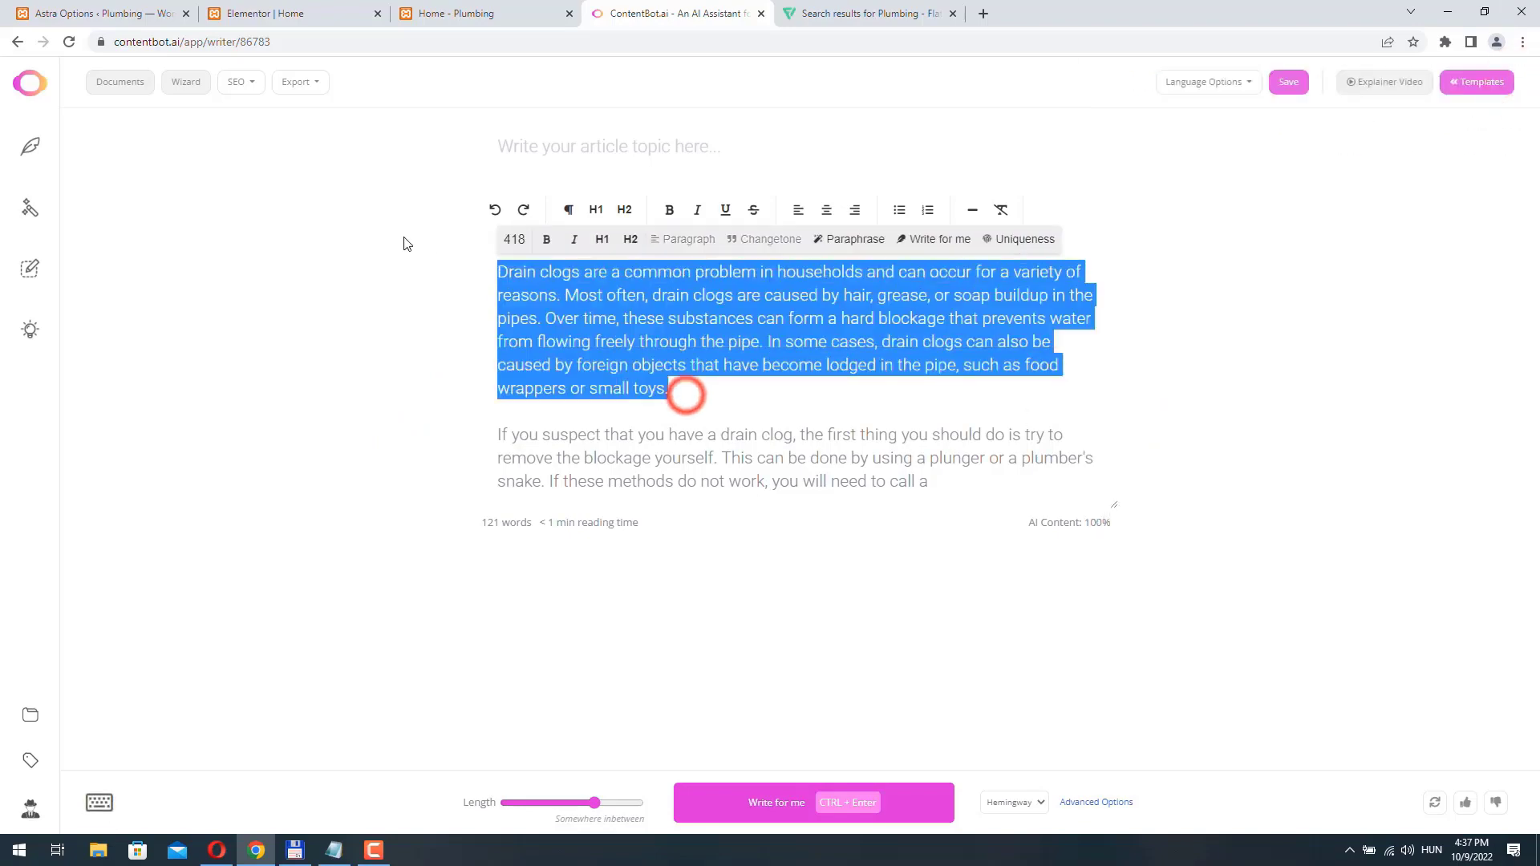
pyautogui.rightClick(602, 305)
pyautogui.click(654, 363)
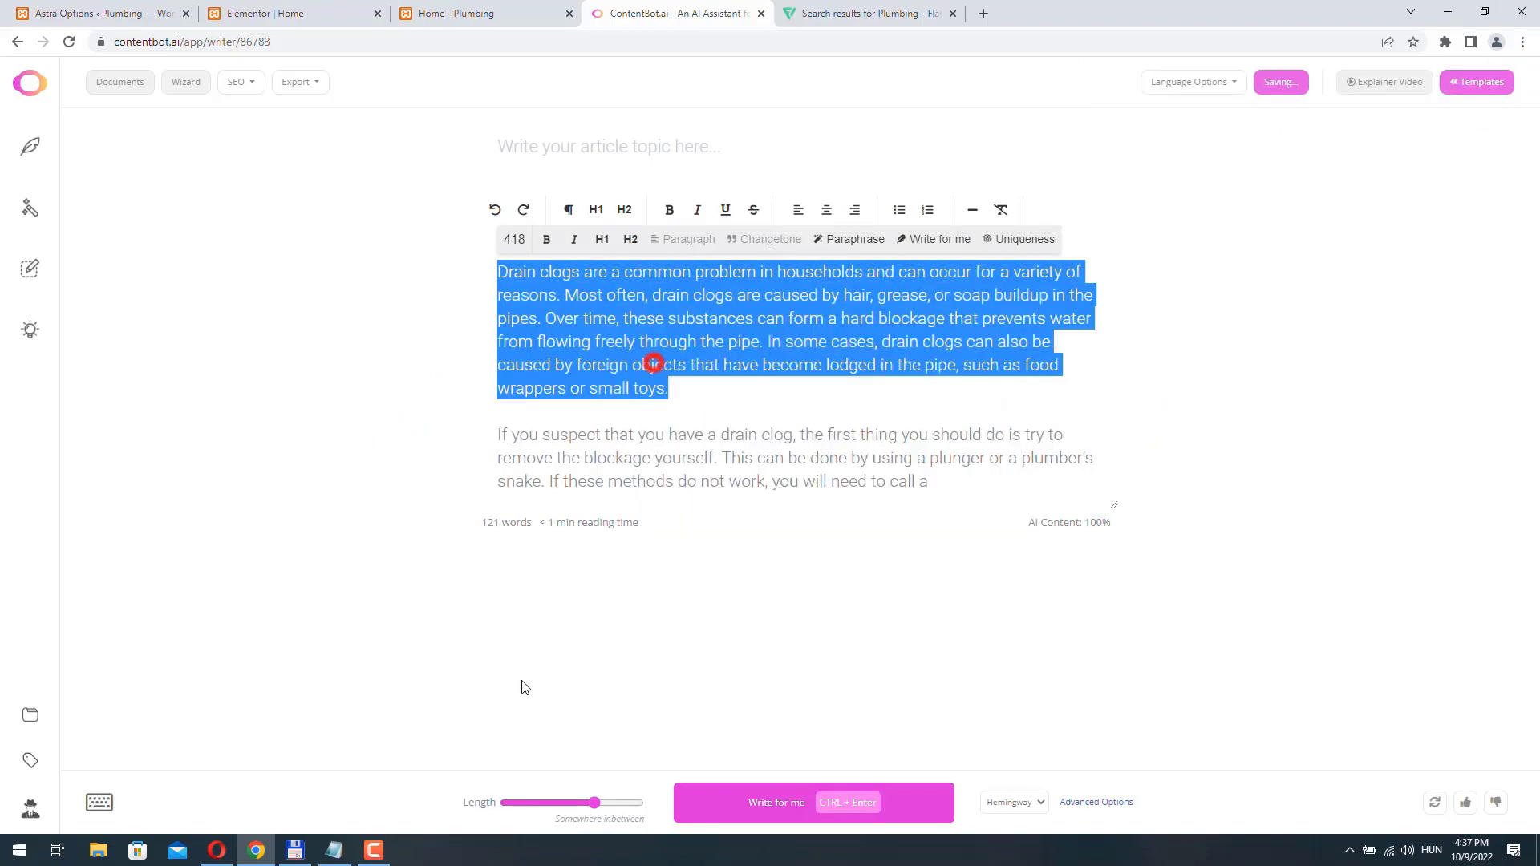
pyautogui.click(334, 851)
pyautogui.click(1259, 549)
pyautogui.press('Return')
pyautogui.hotkey('ctrl', 'v')
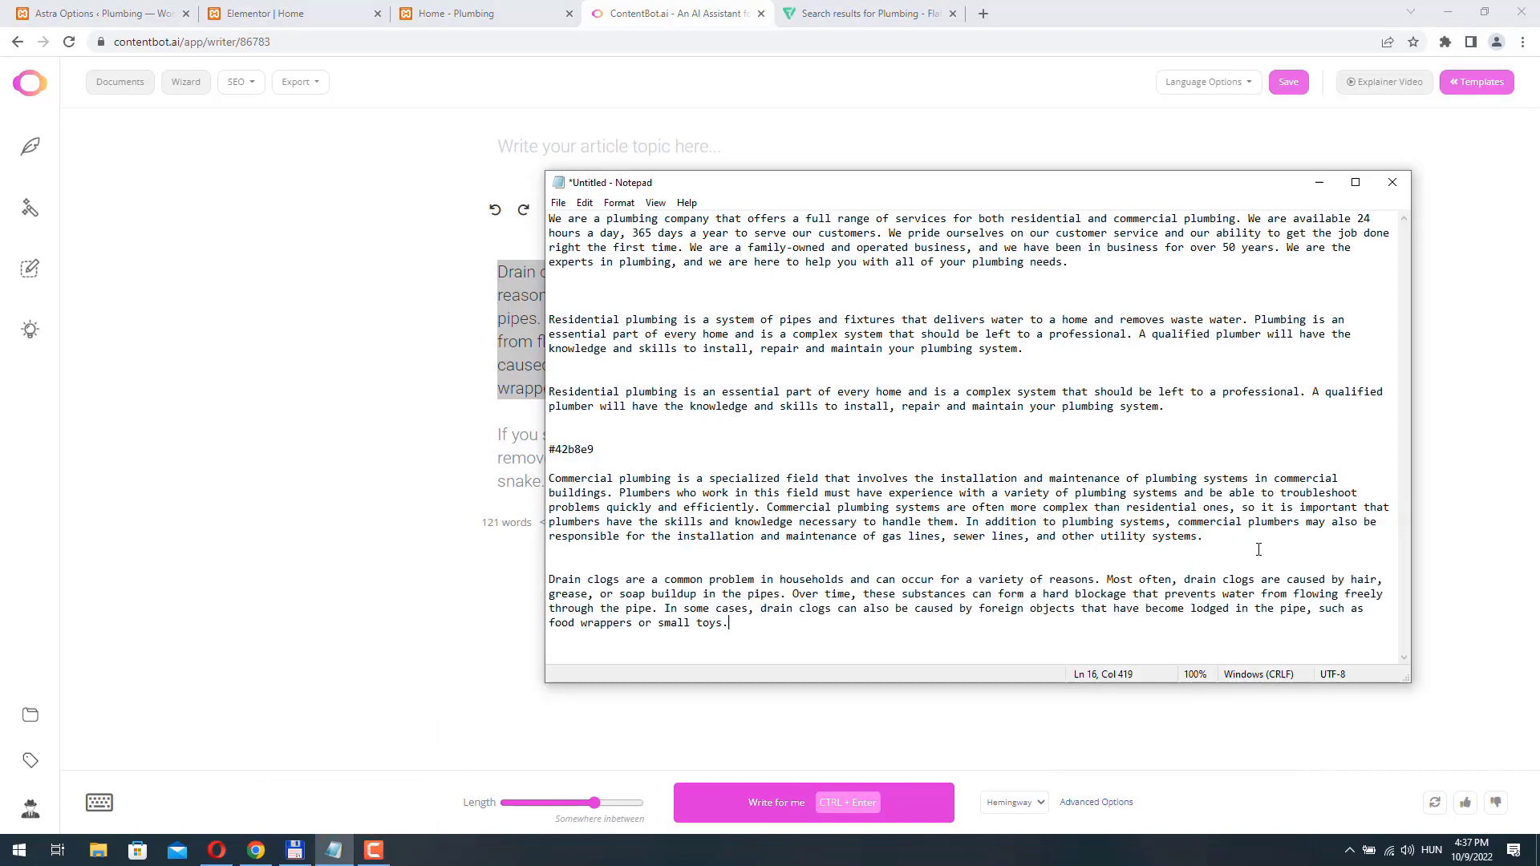
# - Replace the Drain Clogs image box's description in Elementor with the first two sentences of Notepad's drain clogs paragraph
pyautogui.moveTo(552, 577); pyautogui.dragTo(792, 594)
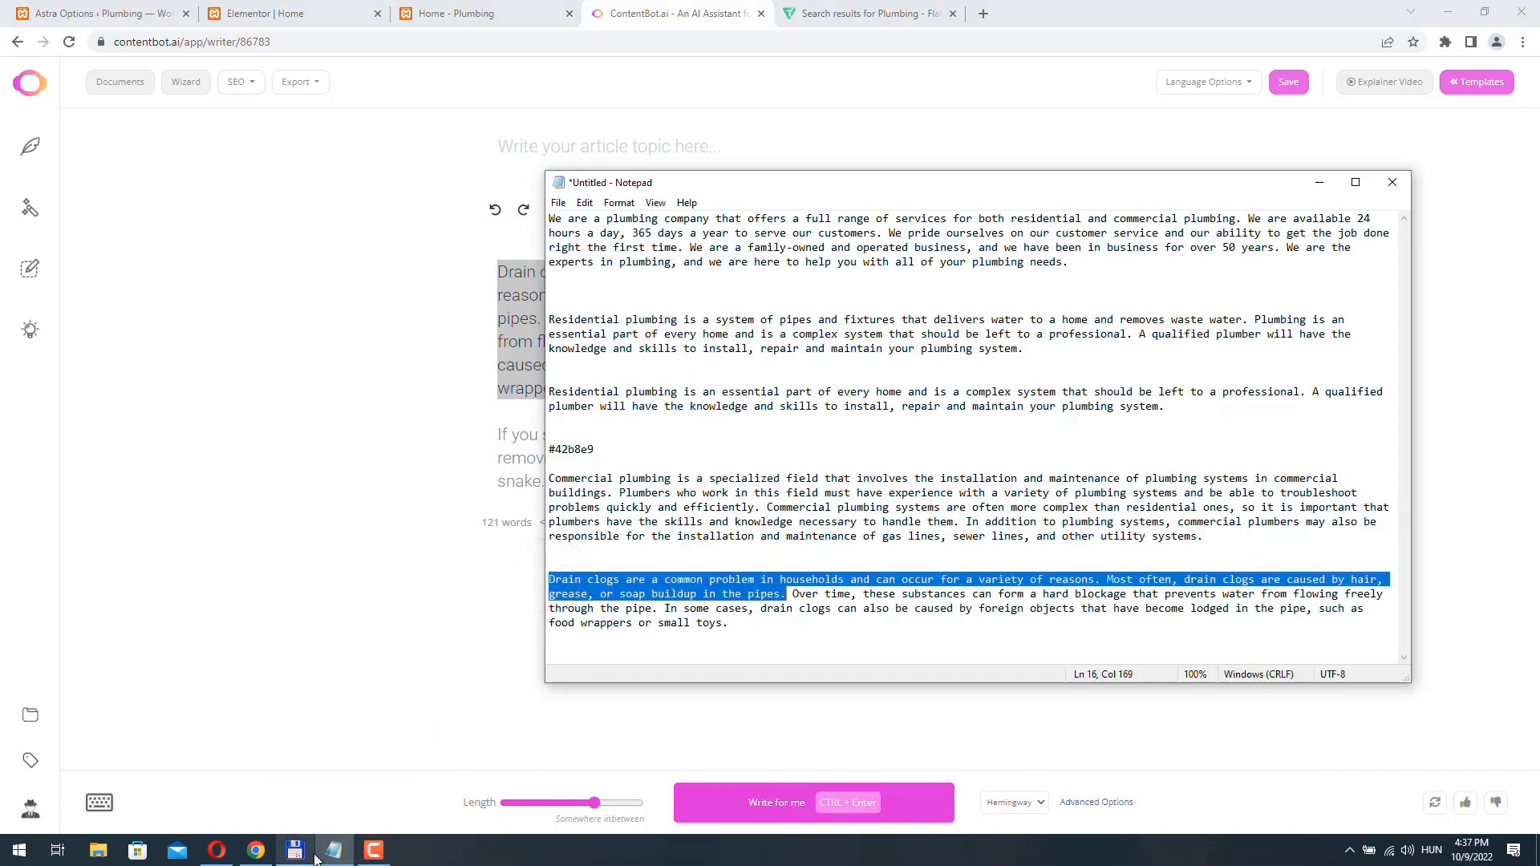
pyautogui.click(257, 850)
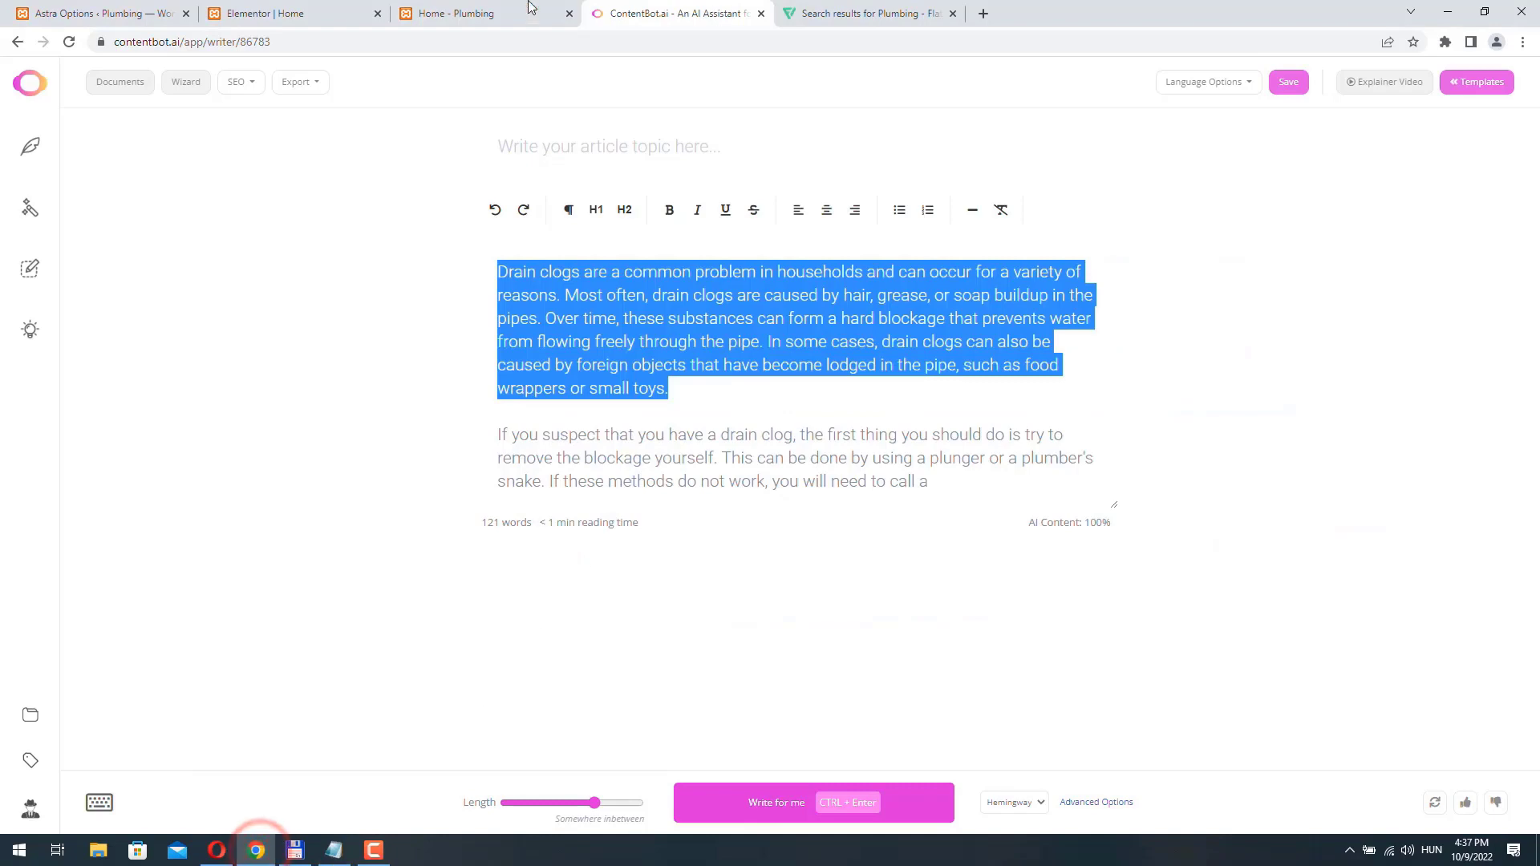
pyautogui.click(296, 13)
pyautogui.tripleClick(57, 495)
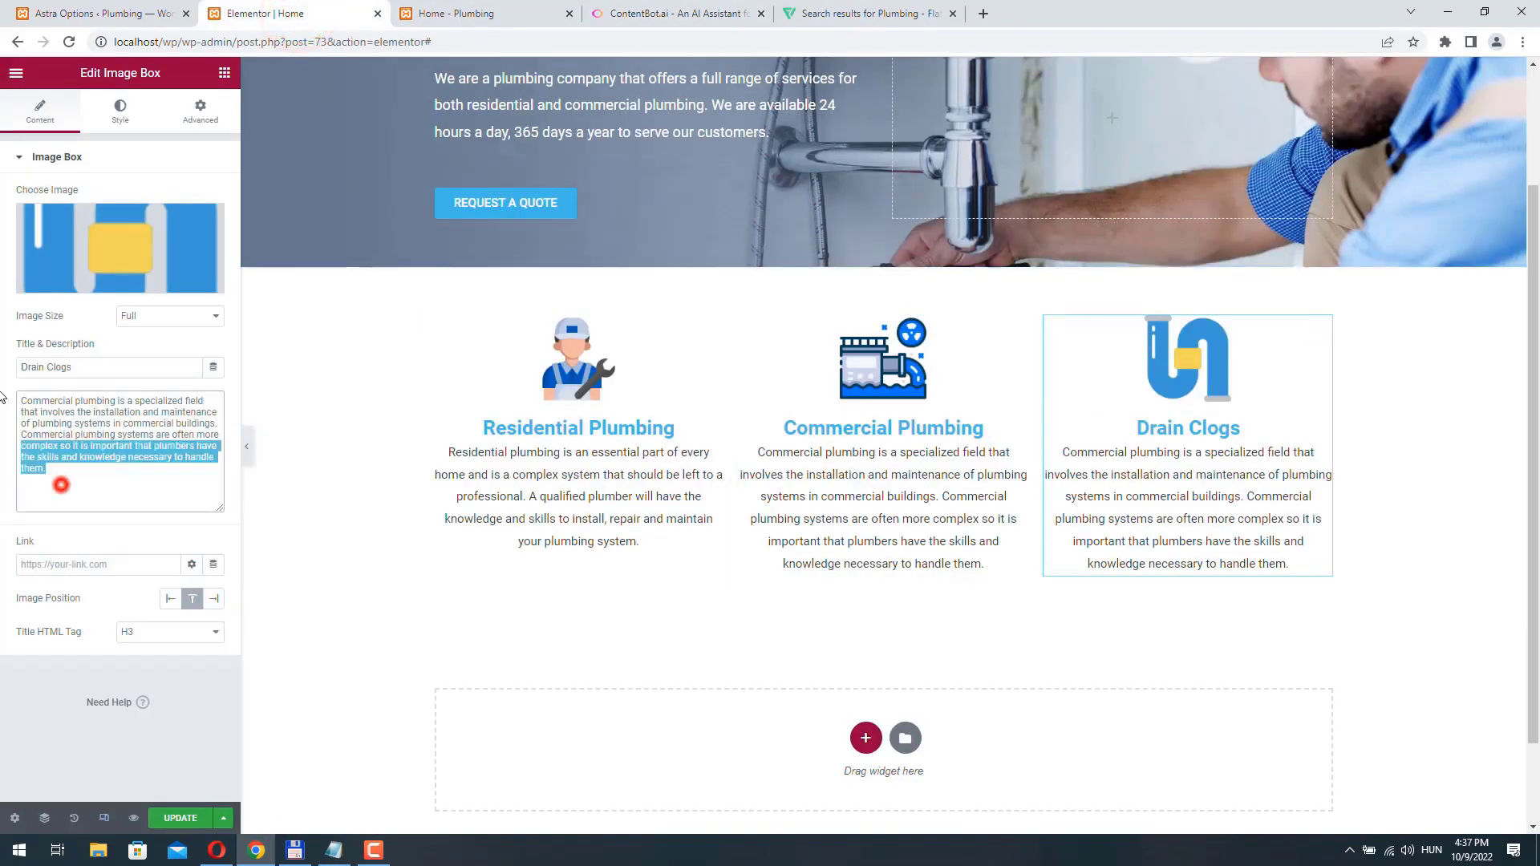
pyautogui.hotkey('ctrl', 'v')
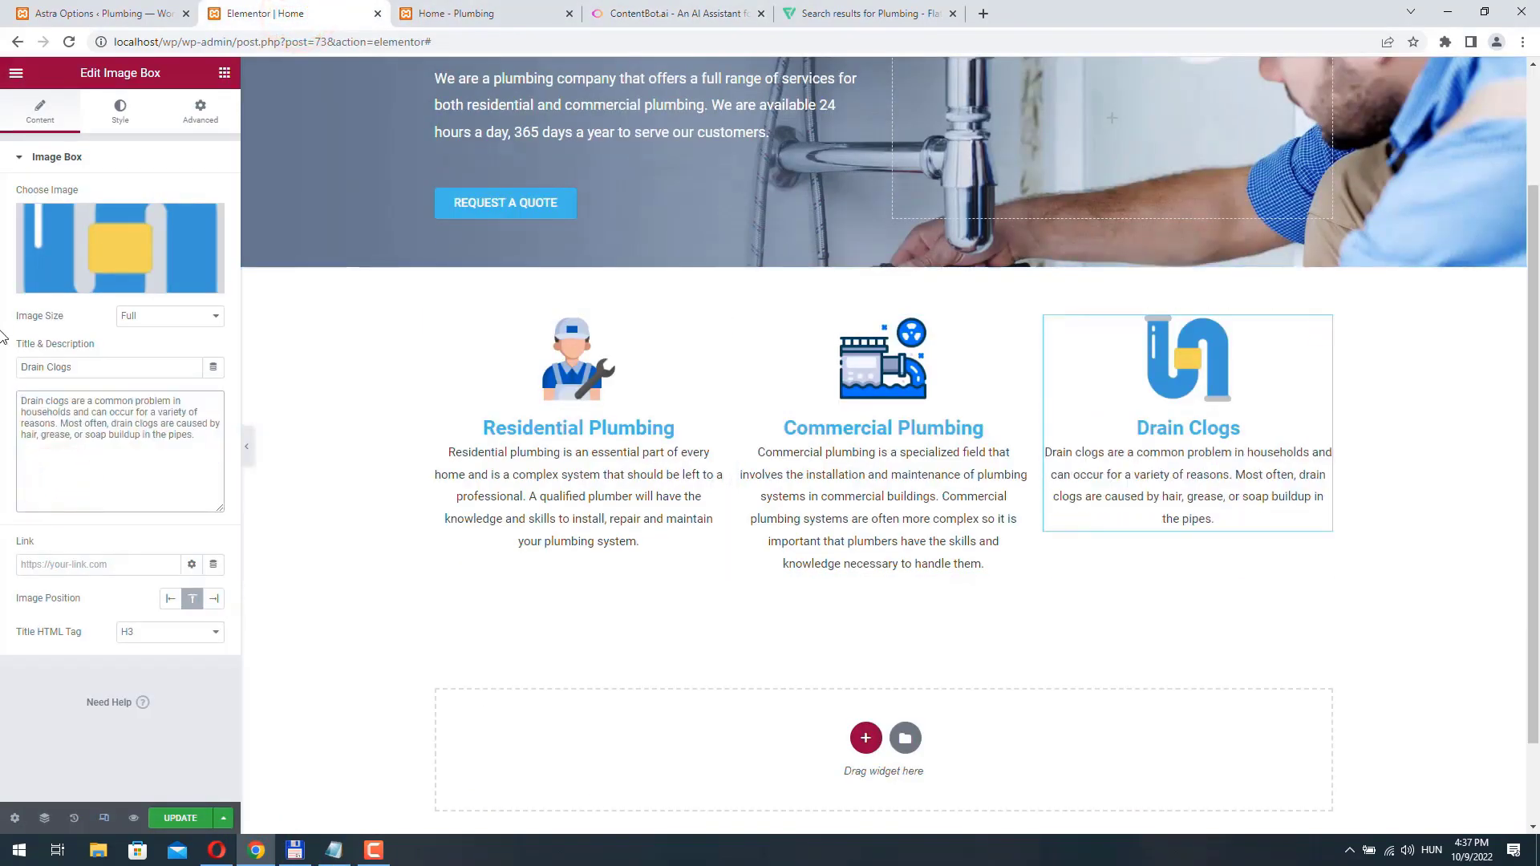
# - Append Notepad's sentence starting "Over time, these substances can form a hard blockage" to the Drain Clogs description
pyautogui.click(336, 849)
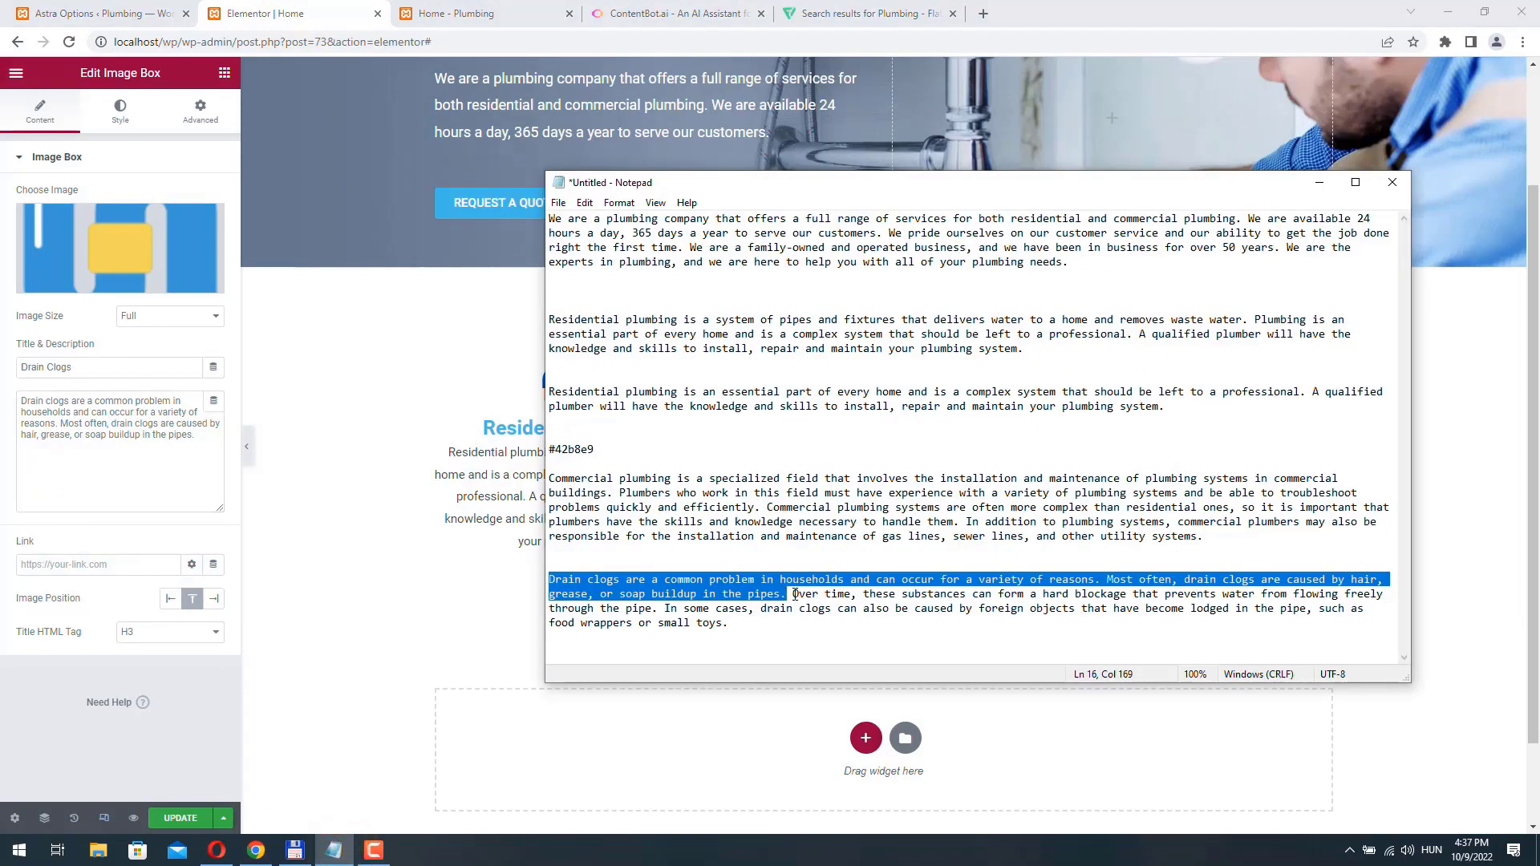
pyautogui.moveTo(795, 595); pyautogui.dragTo(855, 593)
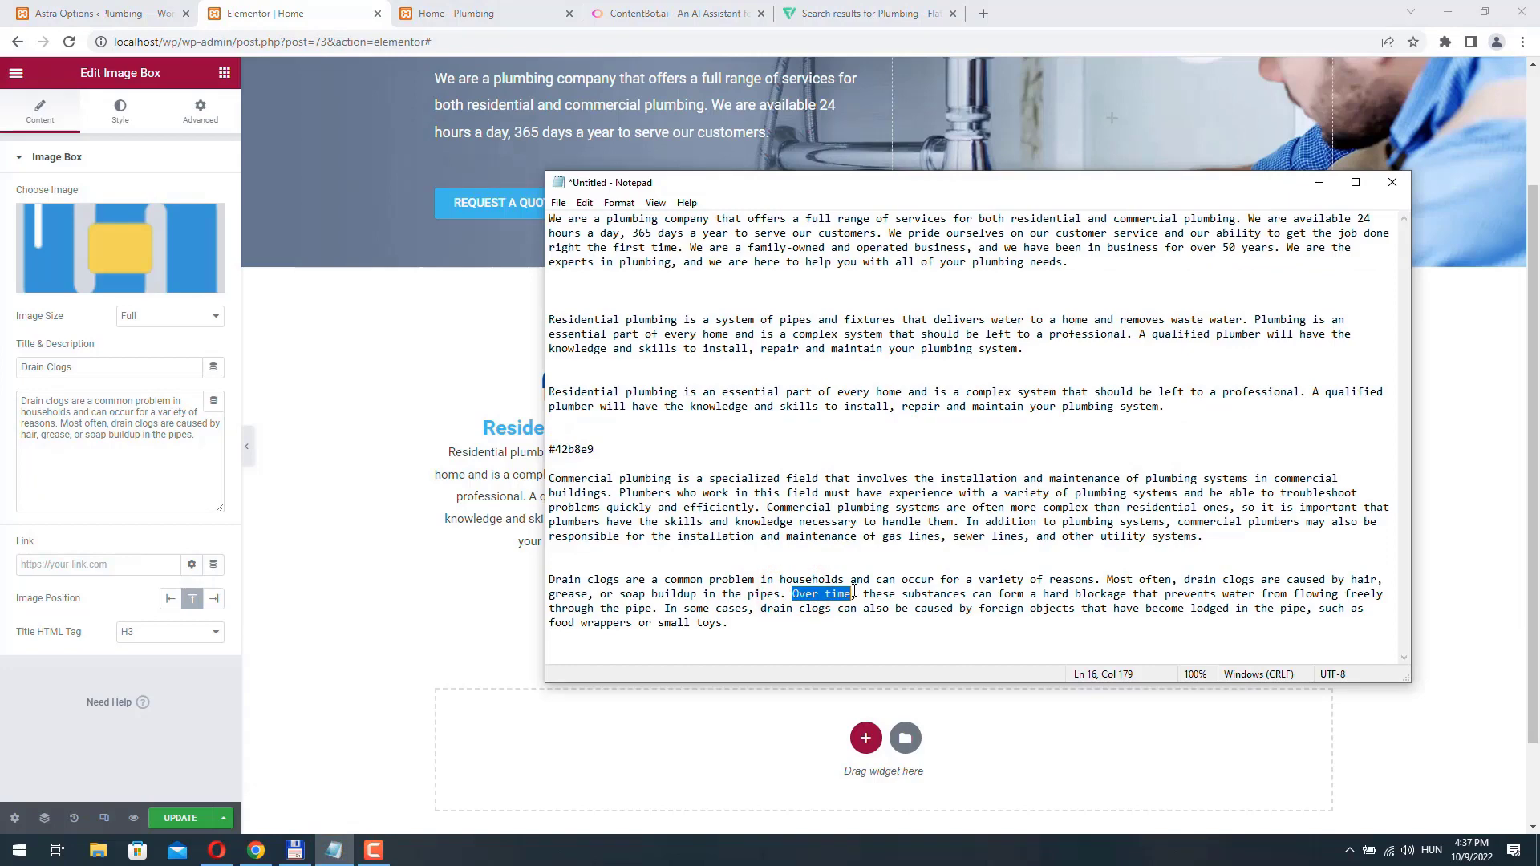
pyautogui.moveTo(854, 593); pyautogui.dragTo(658, 609)
pyautogui.rightClick(647, 613)
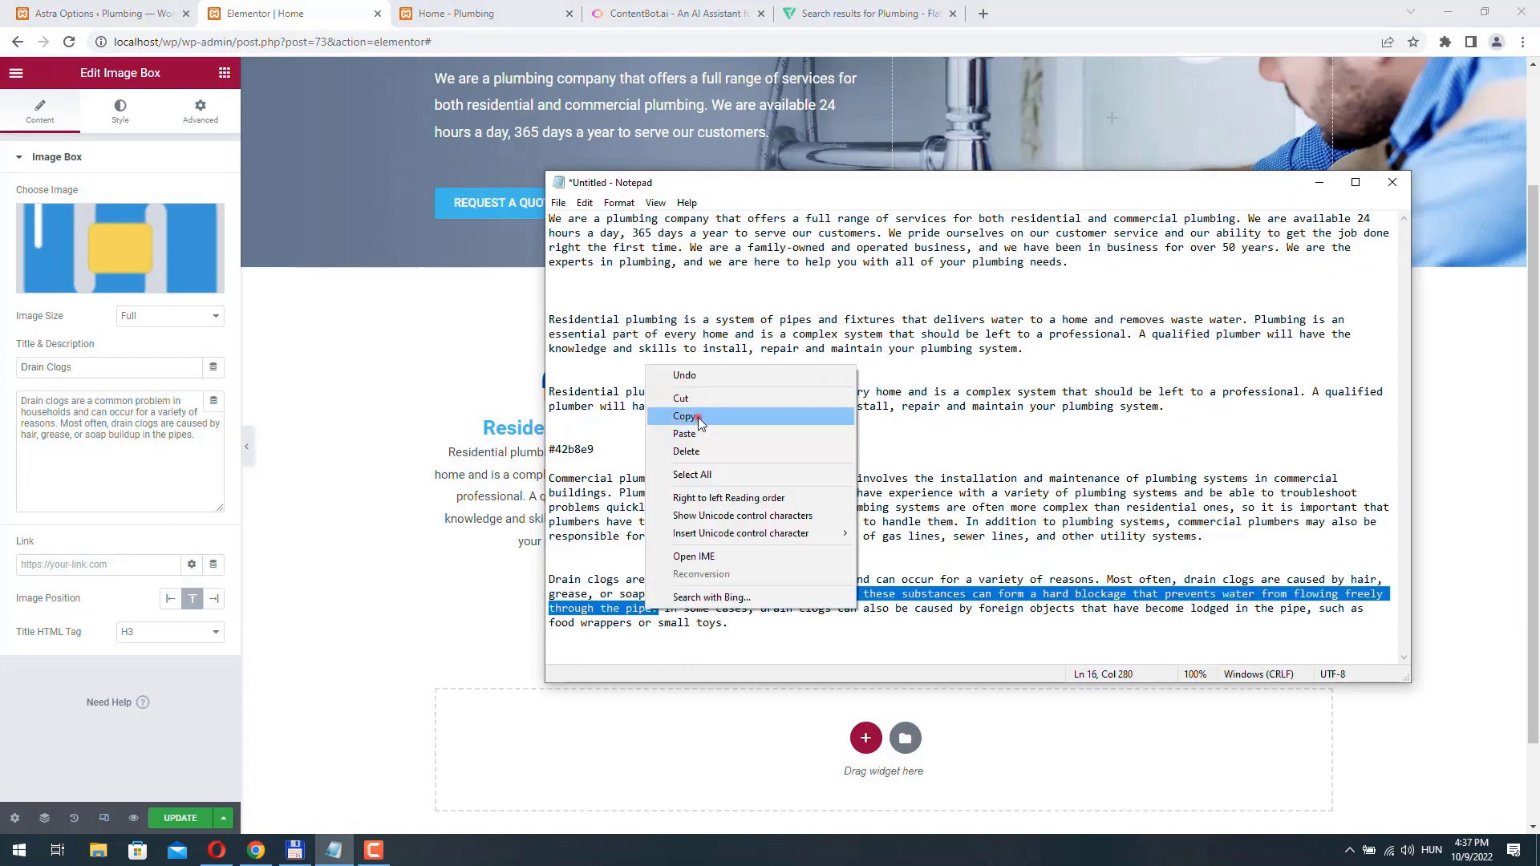
pyautogui.click(698, 418)
pyautogui.click(197, 442)
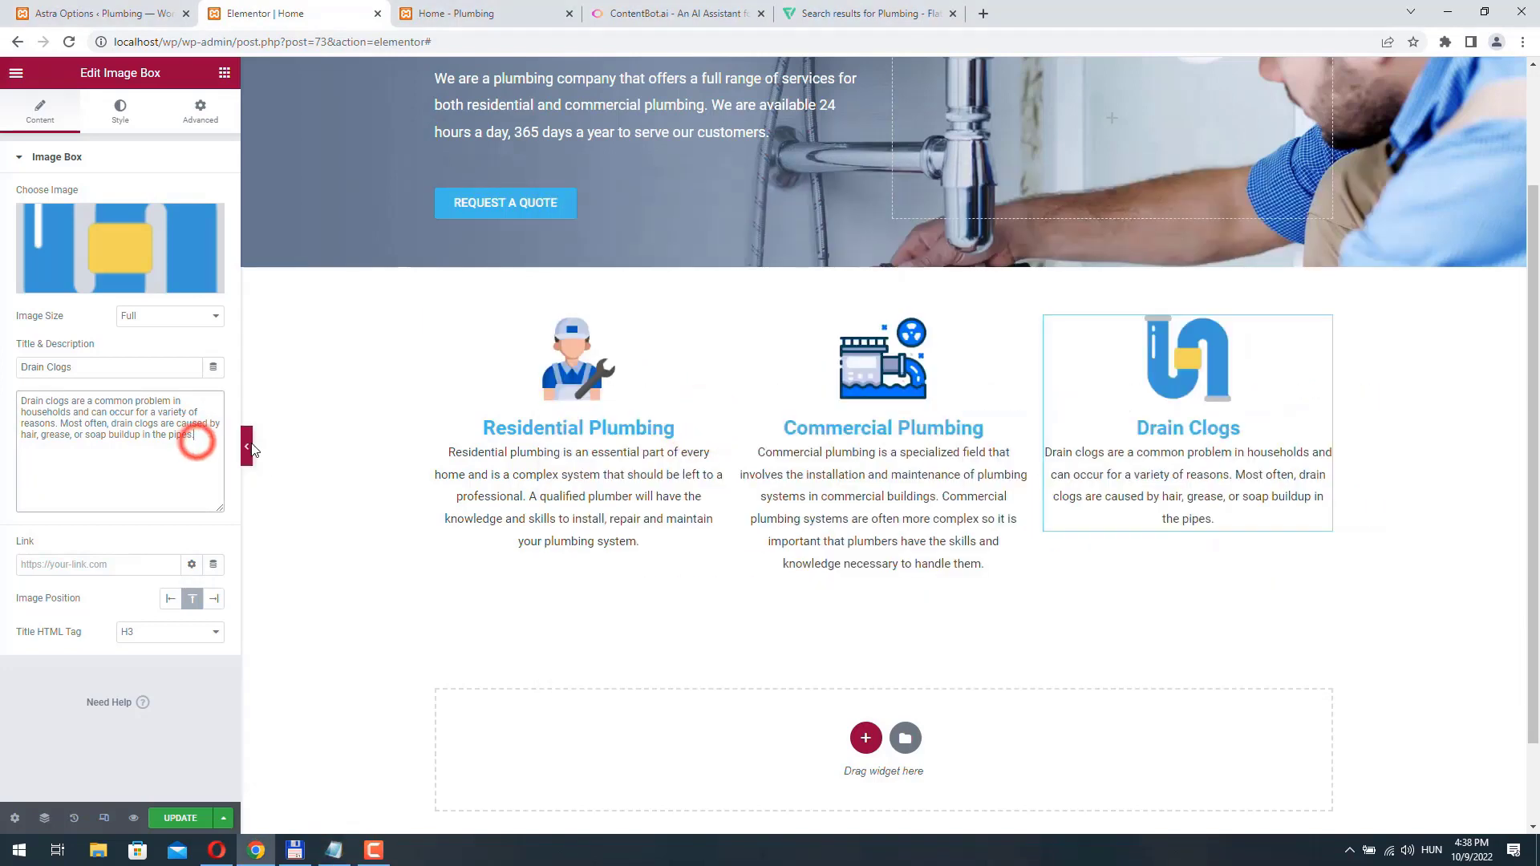
pyautogui.hotkey('ctrl', 'v')
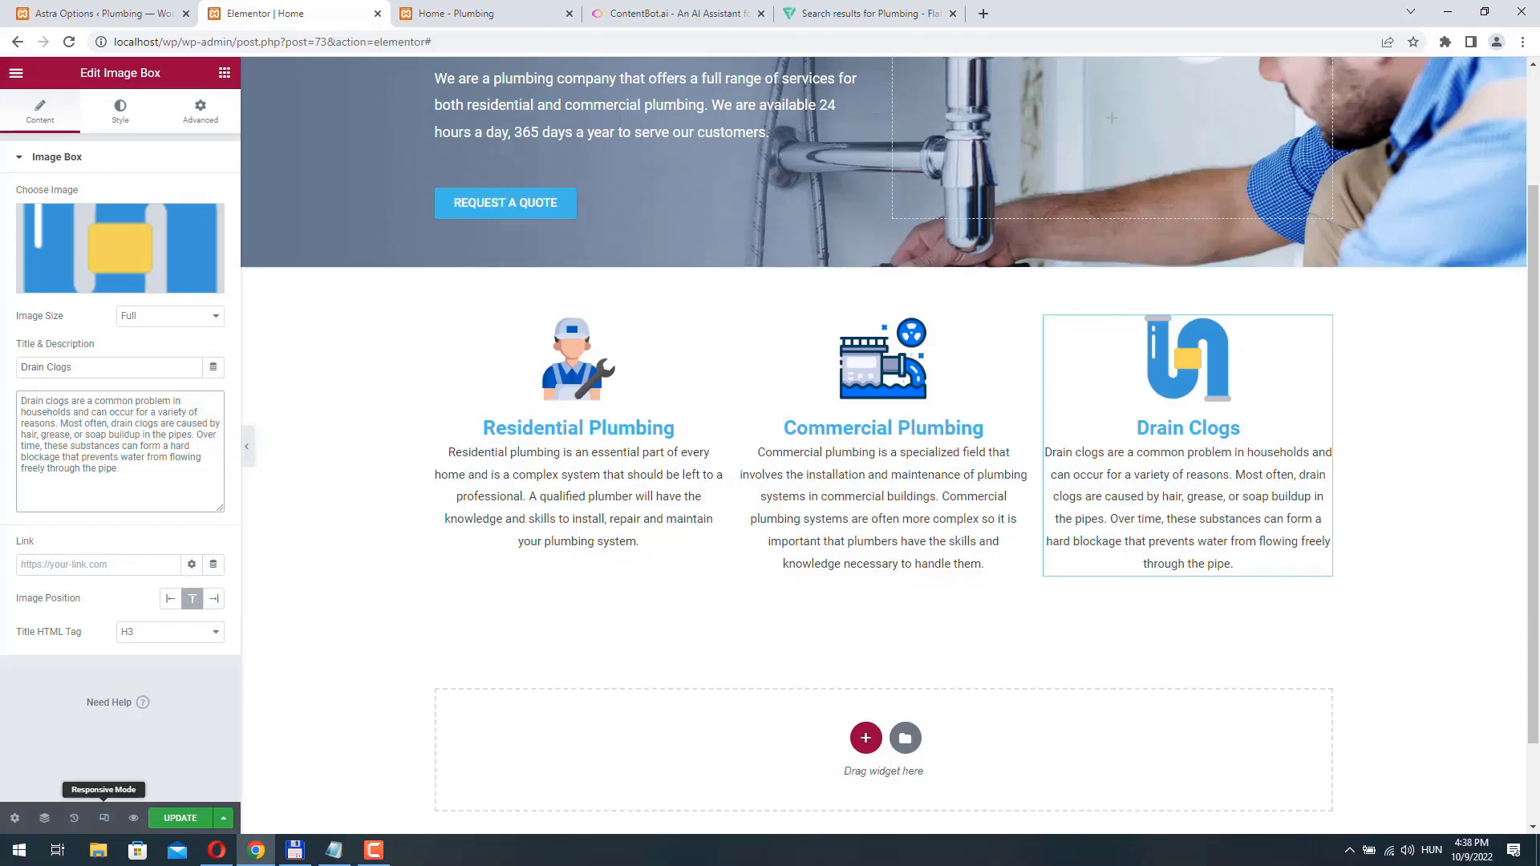
# - Update the page and reload the live Home page to check the three-column services section
pyautogui.click(181, 818)
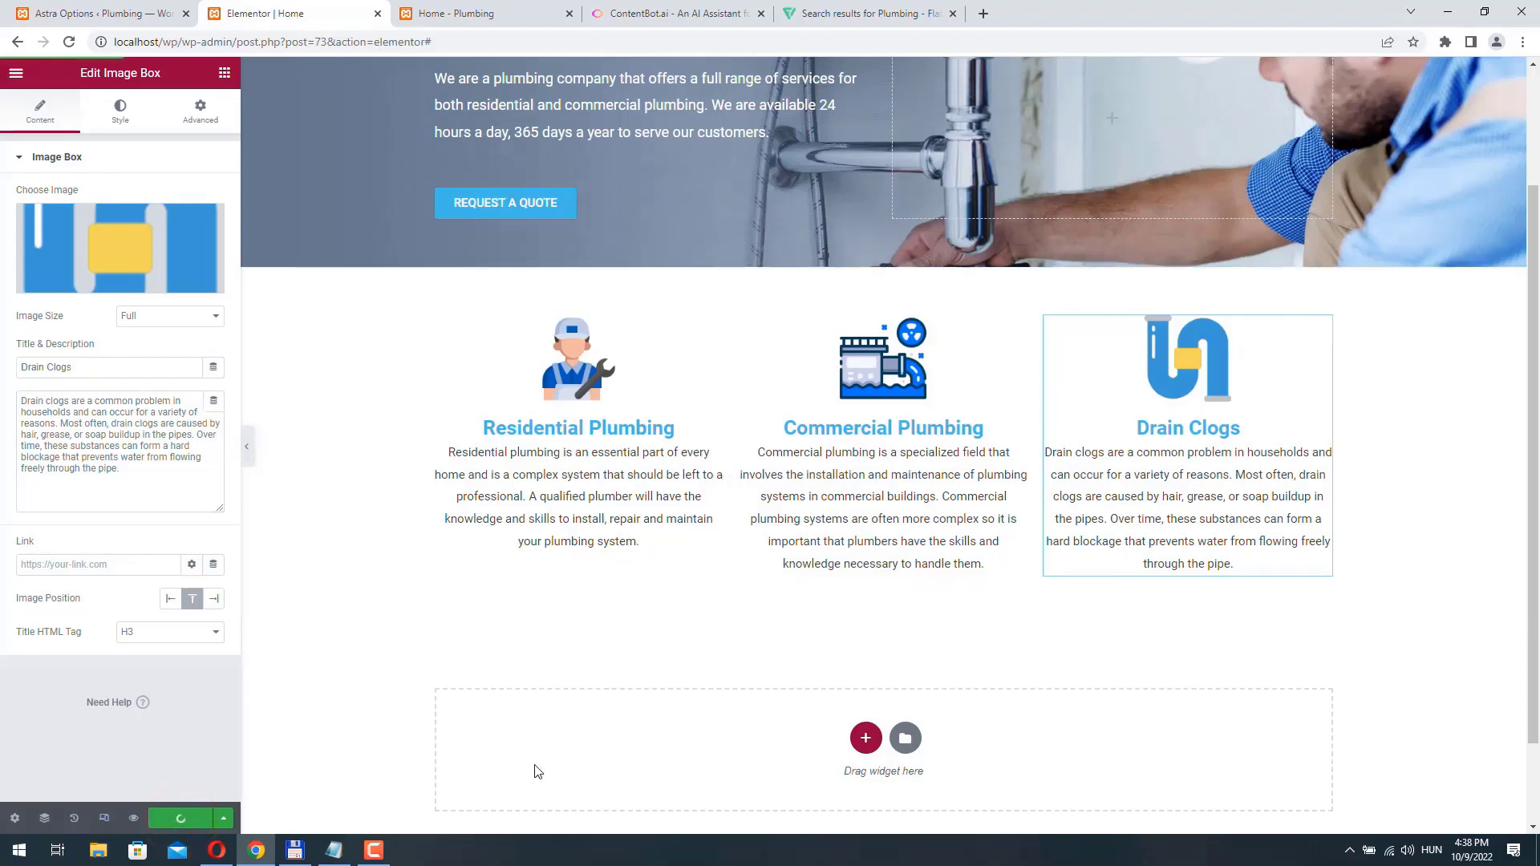
pyautogui.click(453, 14)
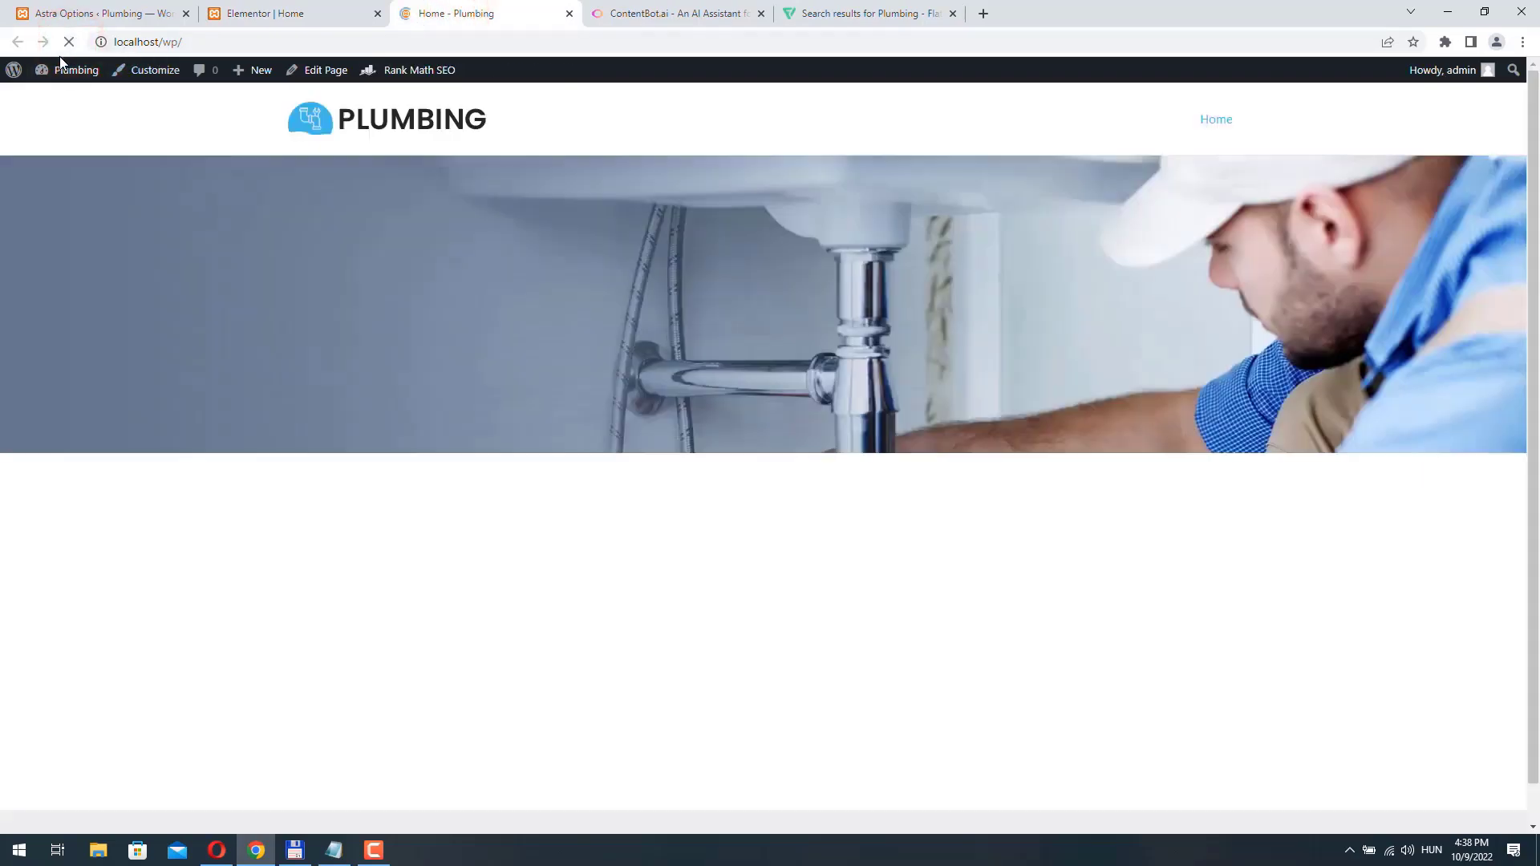
pyautogui.scroll(-1, 1185, 352)
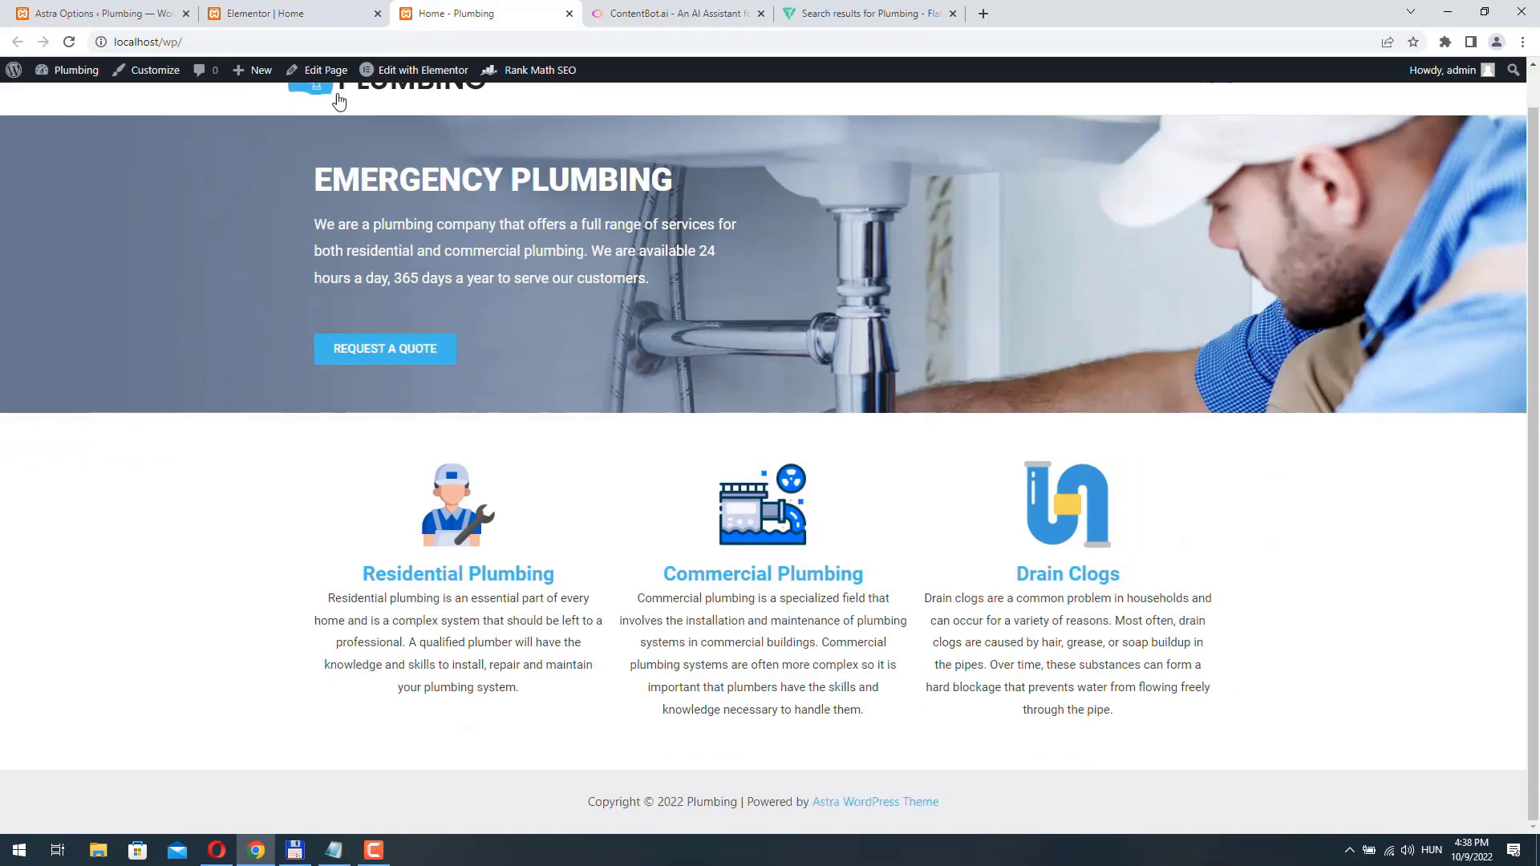
pyautogui.click(70, 42)
# - Set the Commercial Plumbing image box's entrance animation to Slow duration with a 200 ms delay, update the page and view the live Home page
pyautogui.click(275, 16)
pyautogui.click(1017, 328)
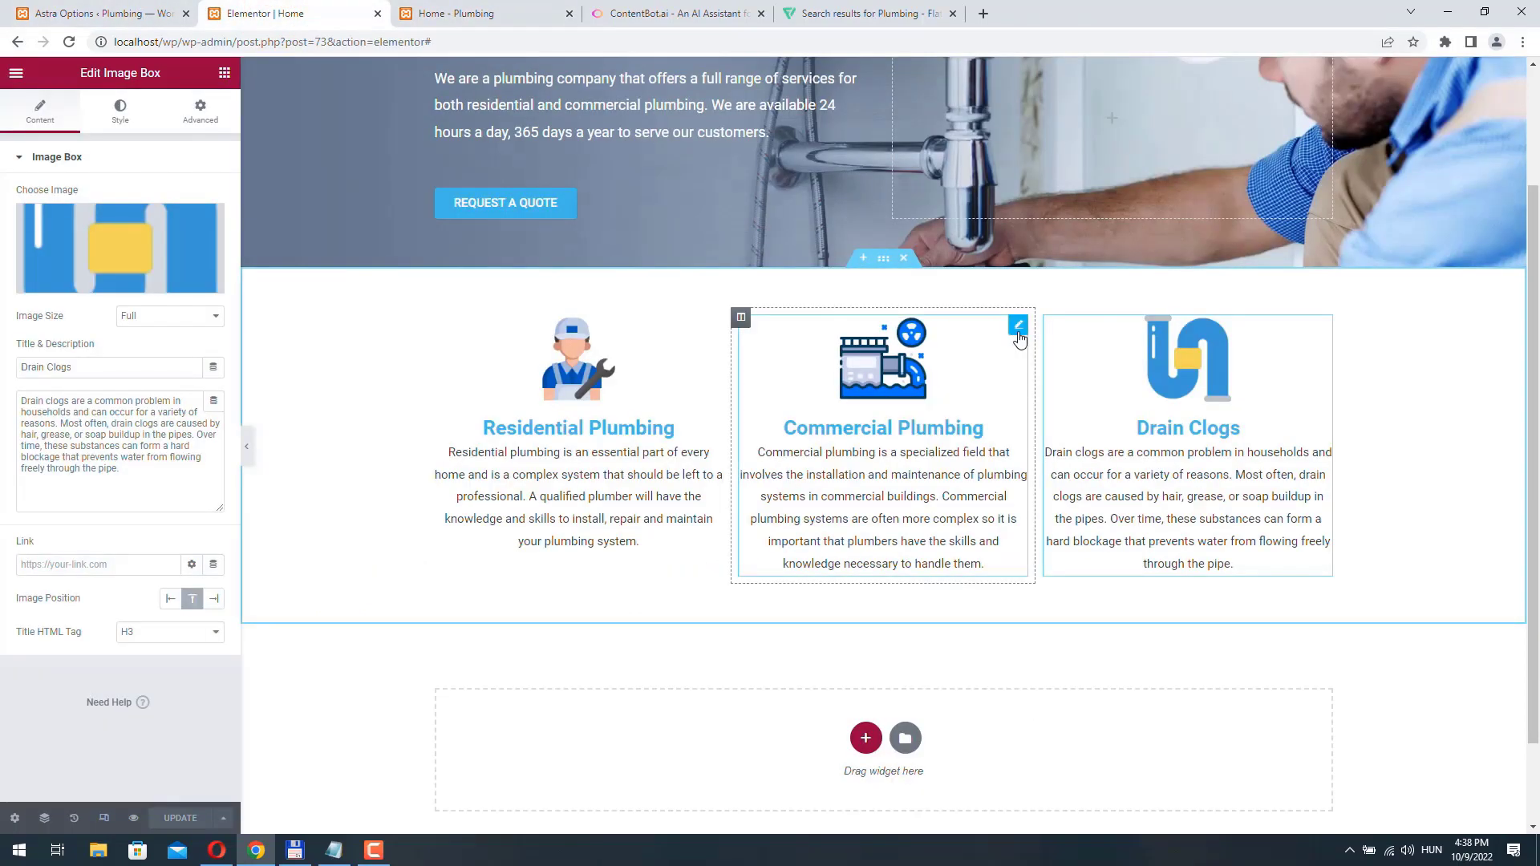
pyautogui.click(196, 117)
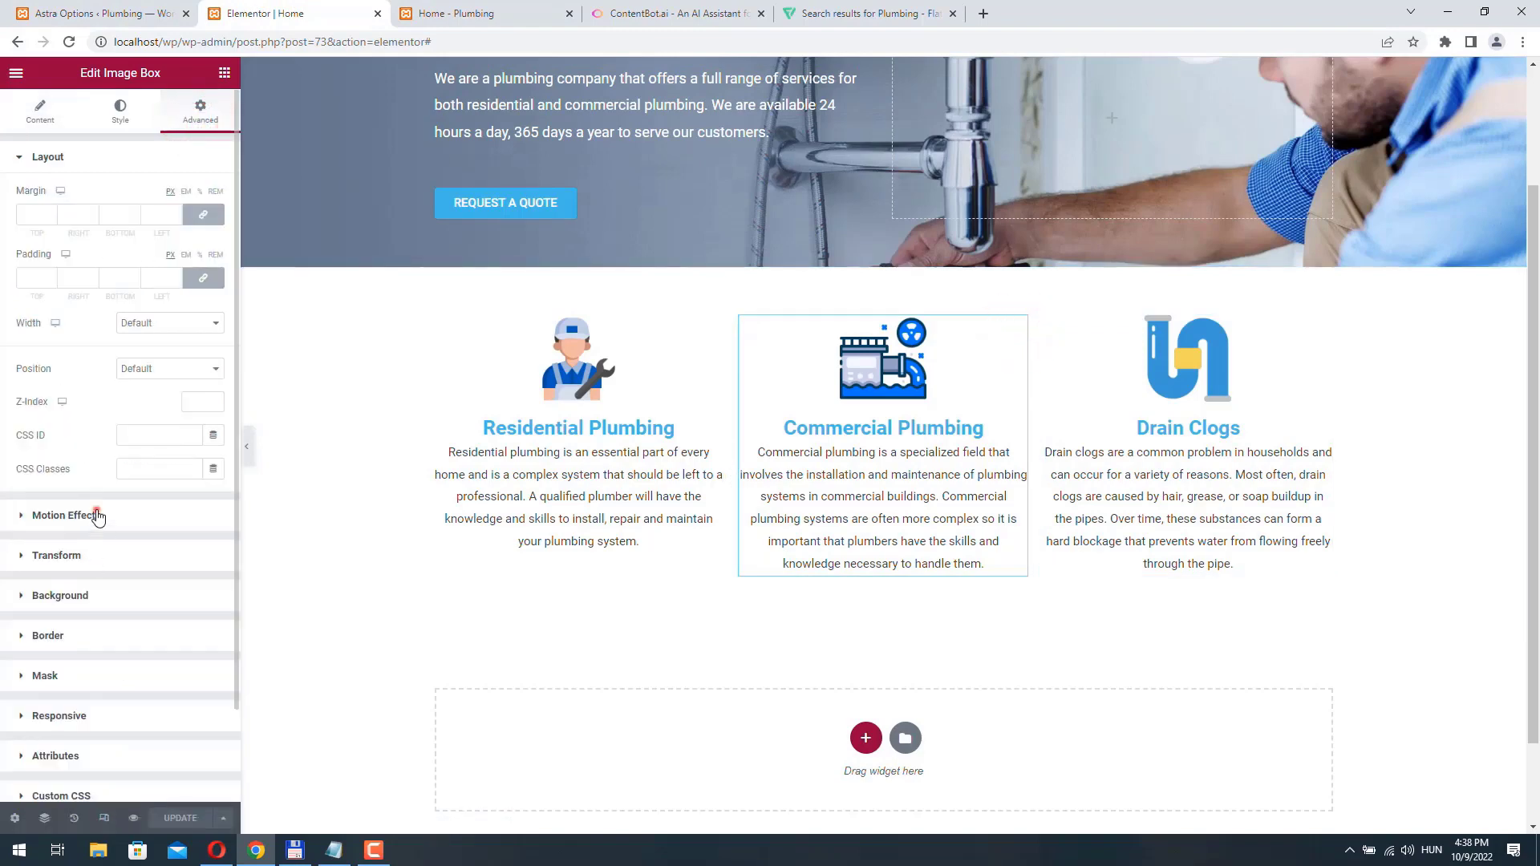
pyautogui.click(97, 510)
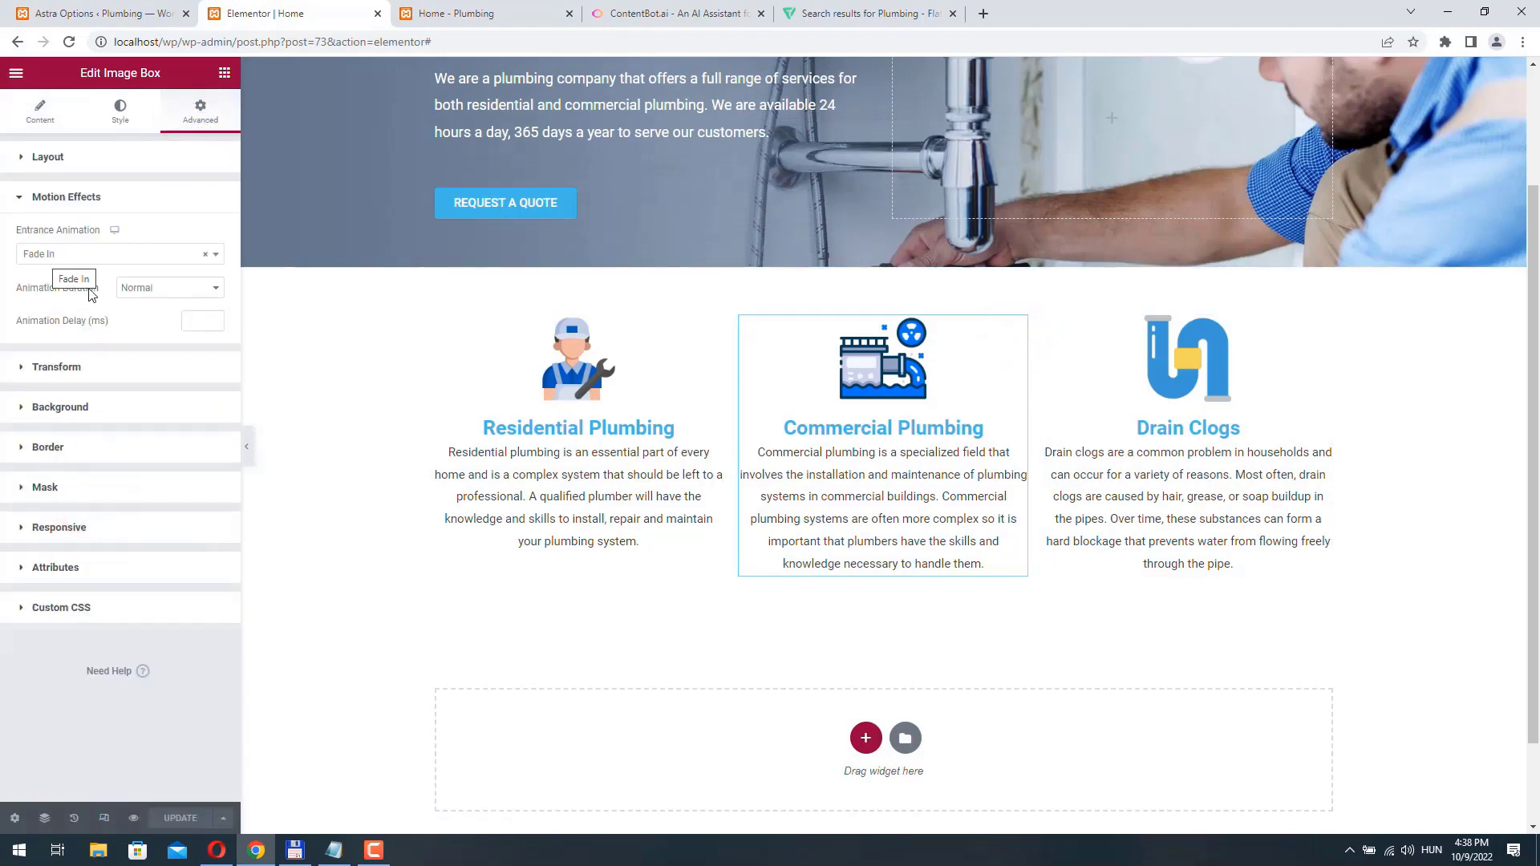
pyautogui.click(198, 292)
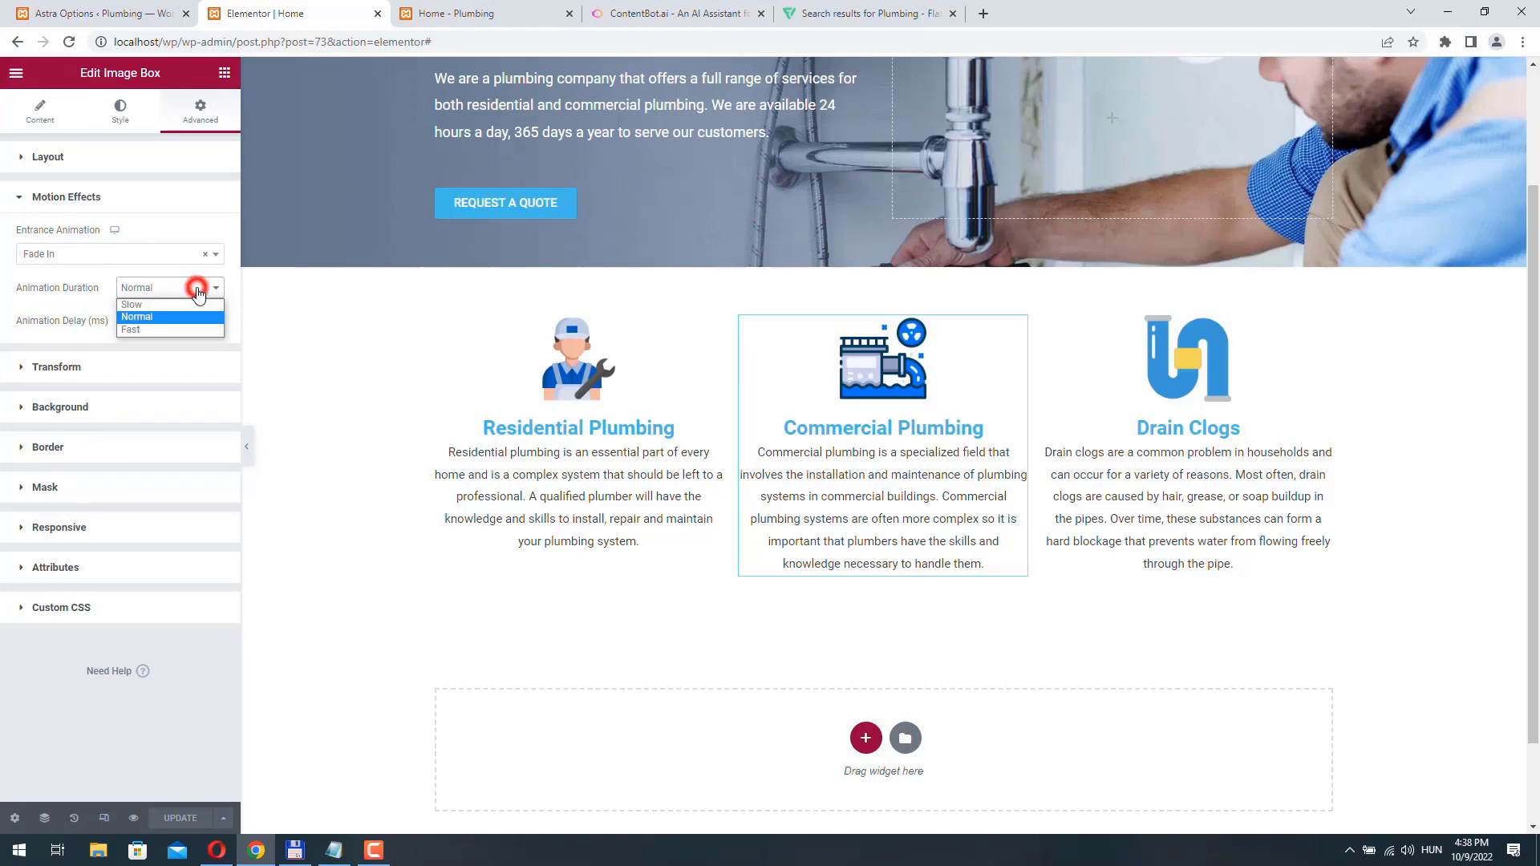
pyautogui.click(162, 305)
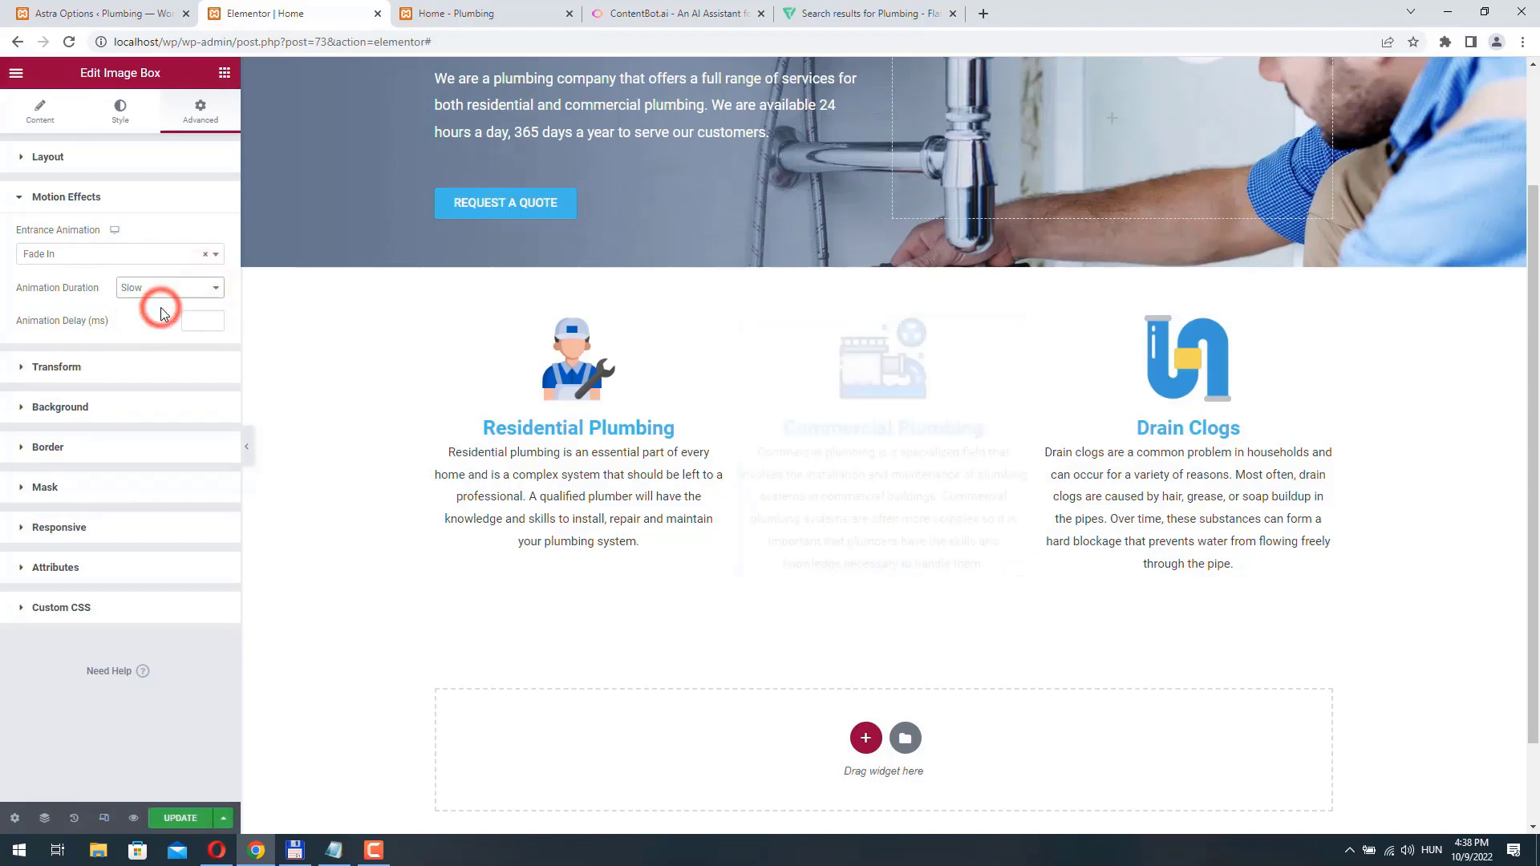
pyautogui.click(214, 319)
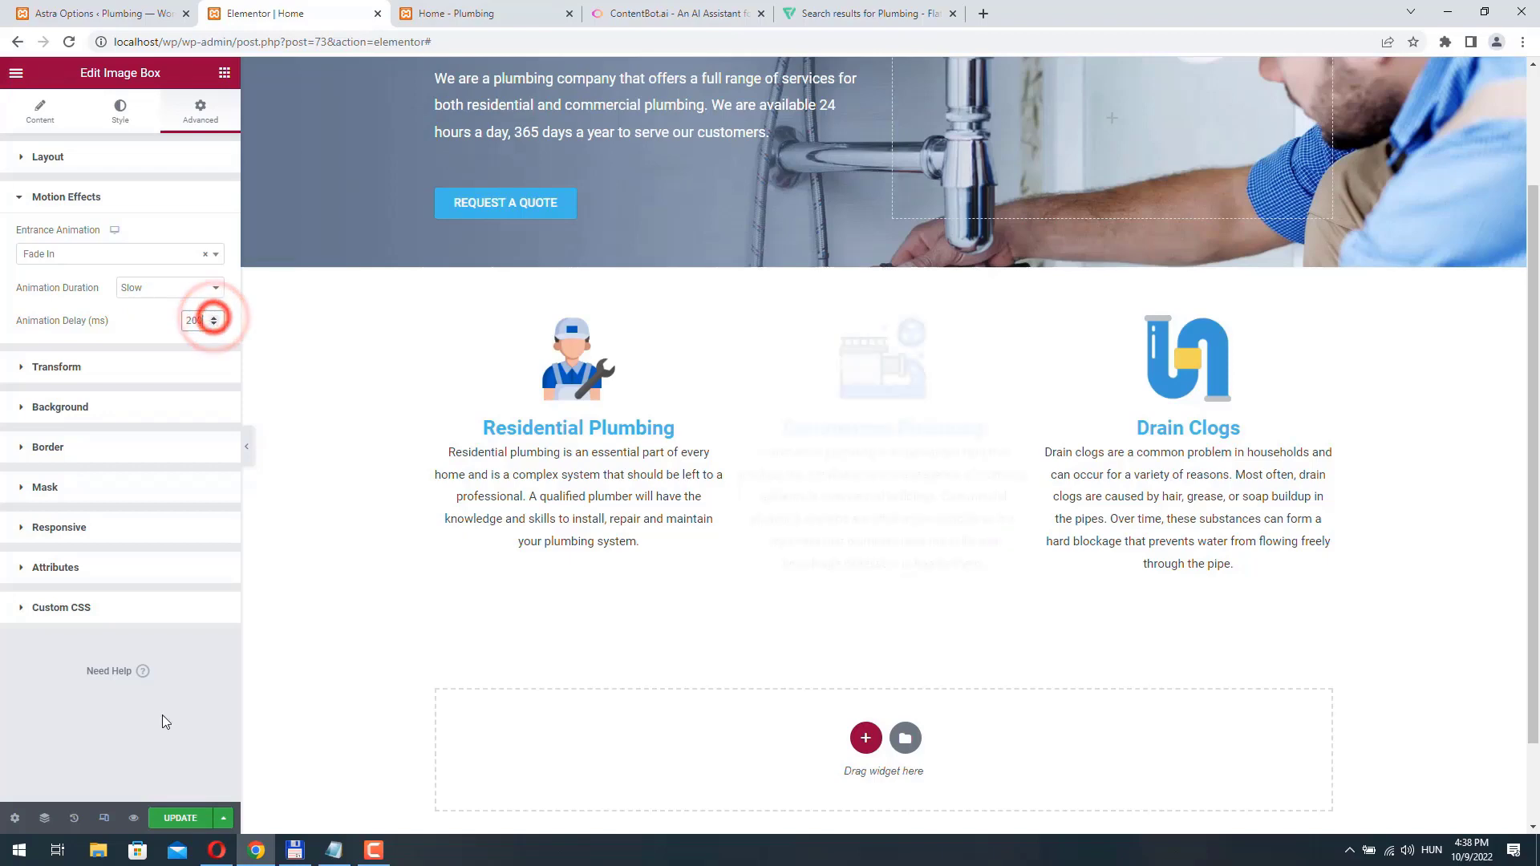
pyautogui.click(184, 819)
pyautogui.moveTo(313, 863)
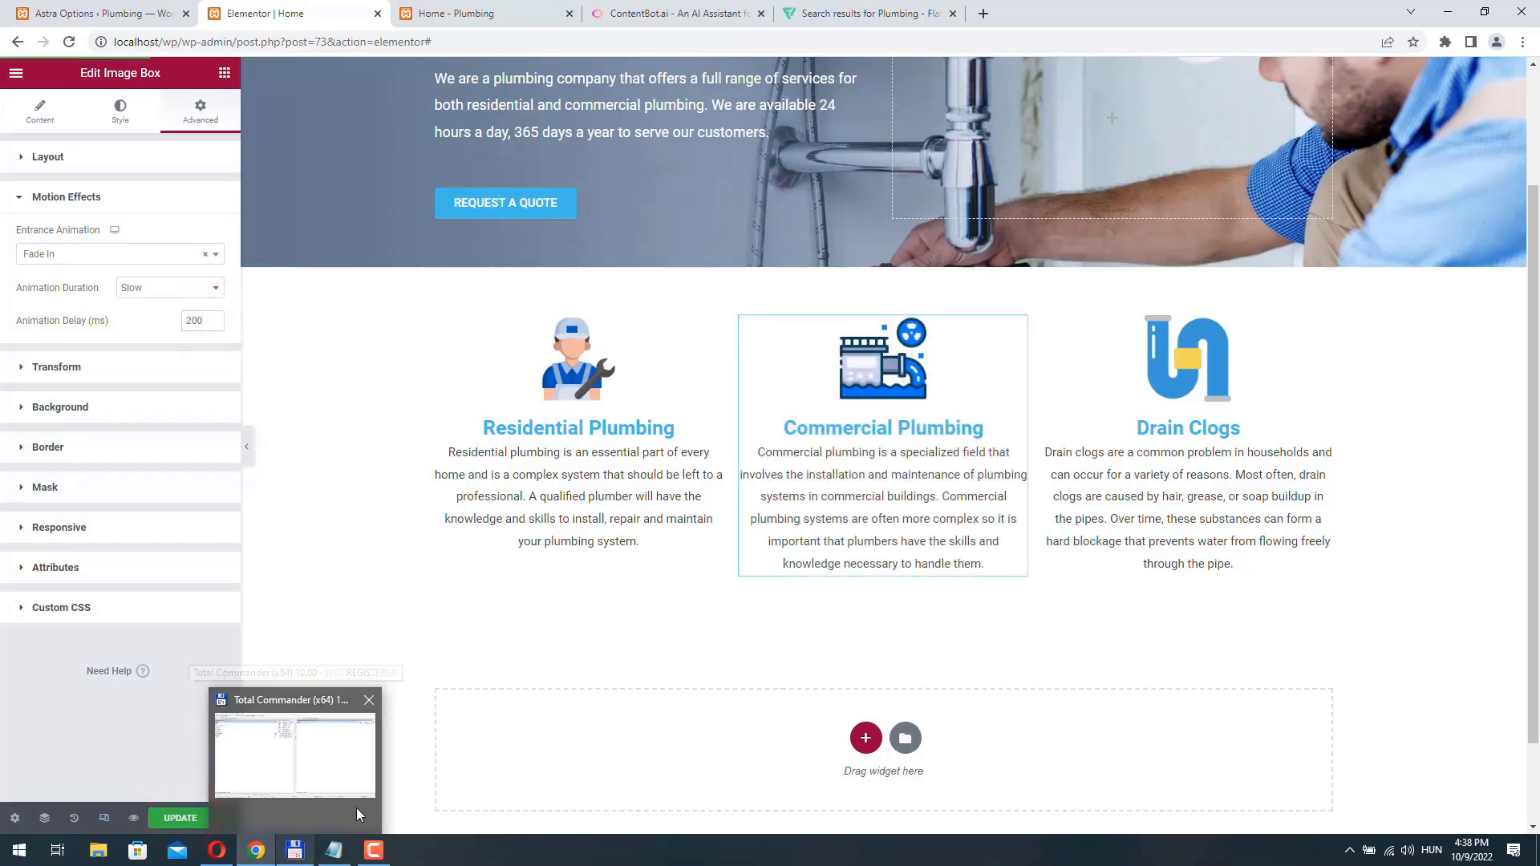
pyautogui.click(466, 13)
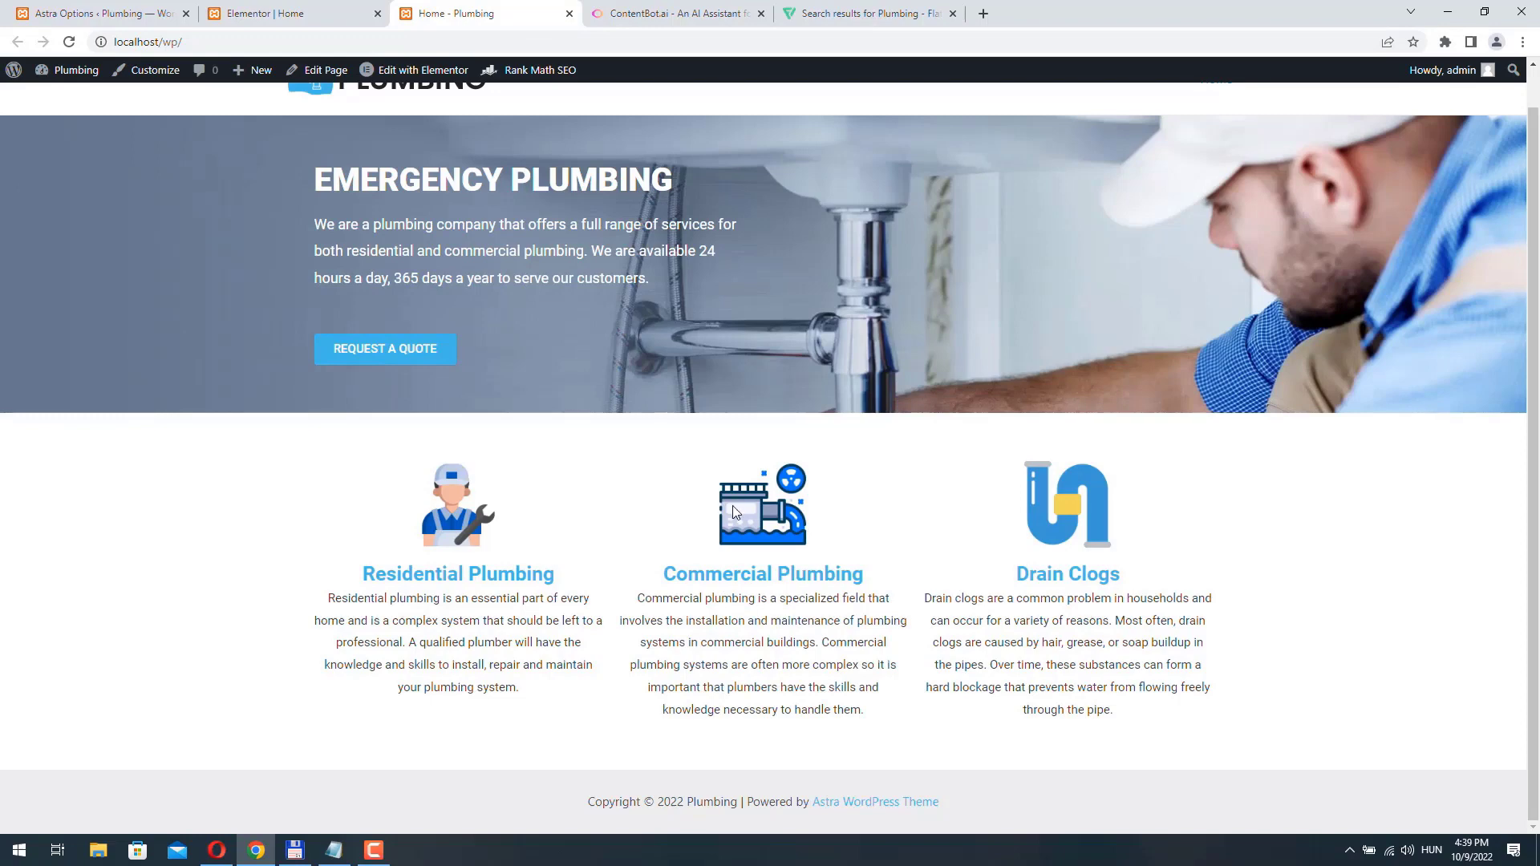
# - Change the Commercial Plumbing image box's entrance animation to Zoom In with Normal duration and reload the live Home page to check it
pyautogui.click(287, 17)
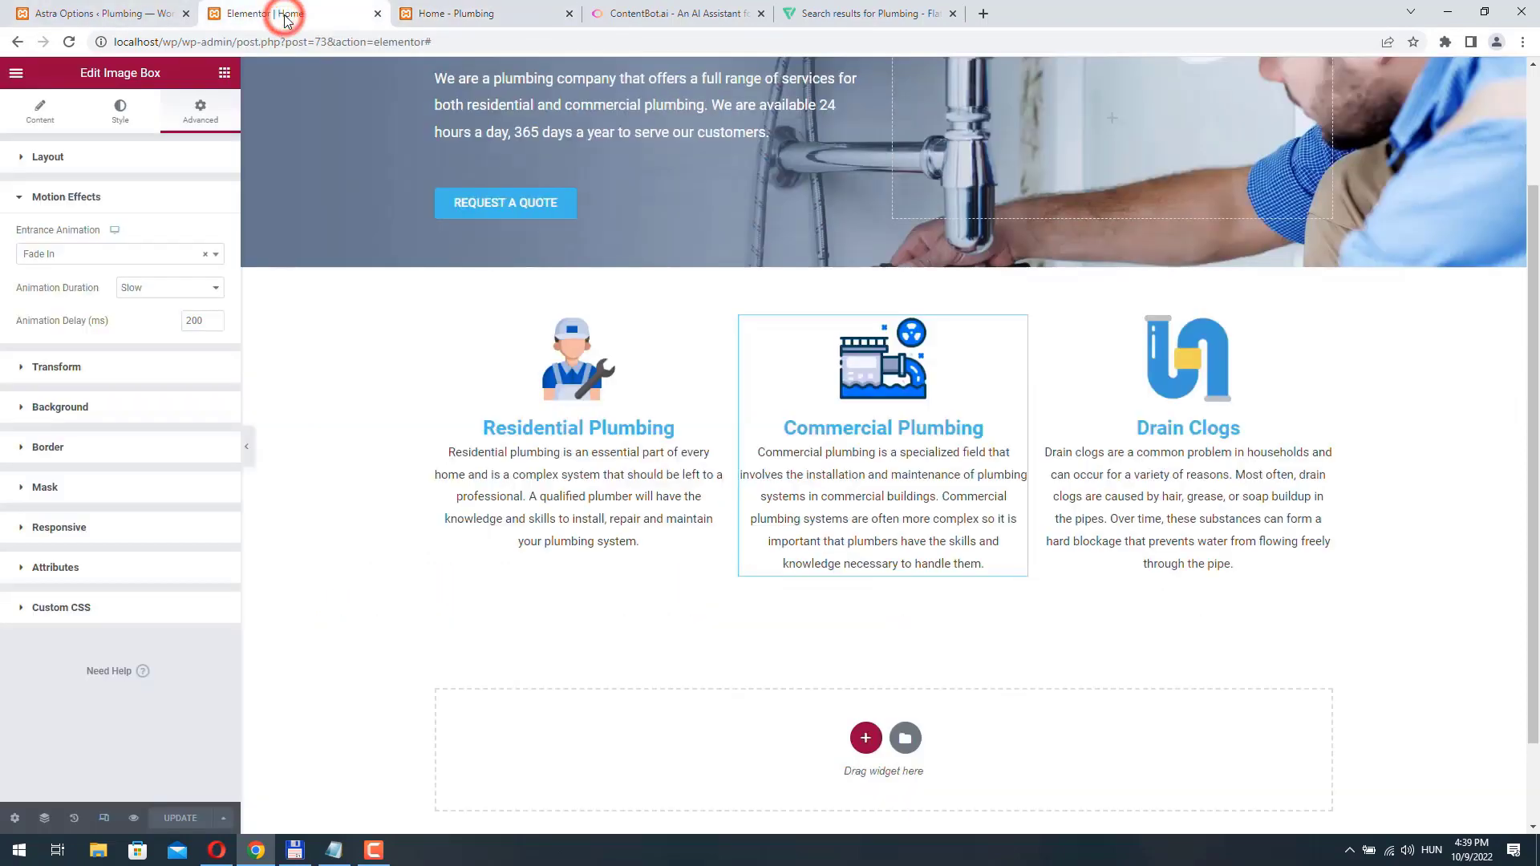
pyautogui.click(139, 256)
pyautogui.click(138, 255)
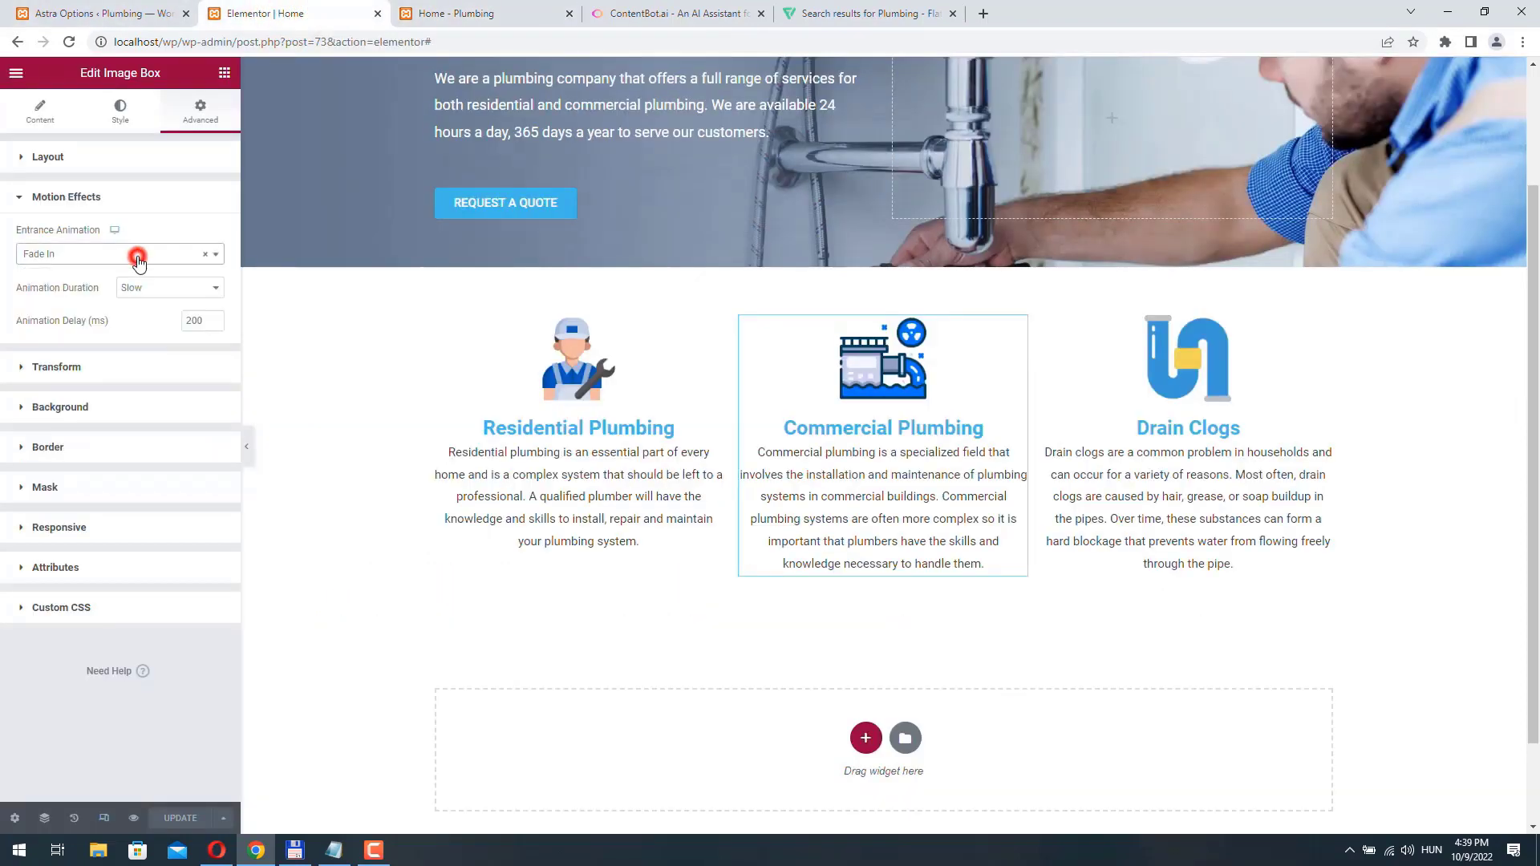
pyautogui.click(139, 255)
pyautogui.scroll(-1, 97, 368)
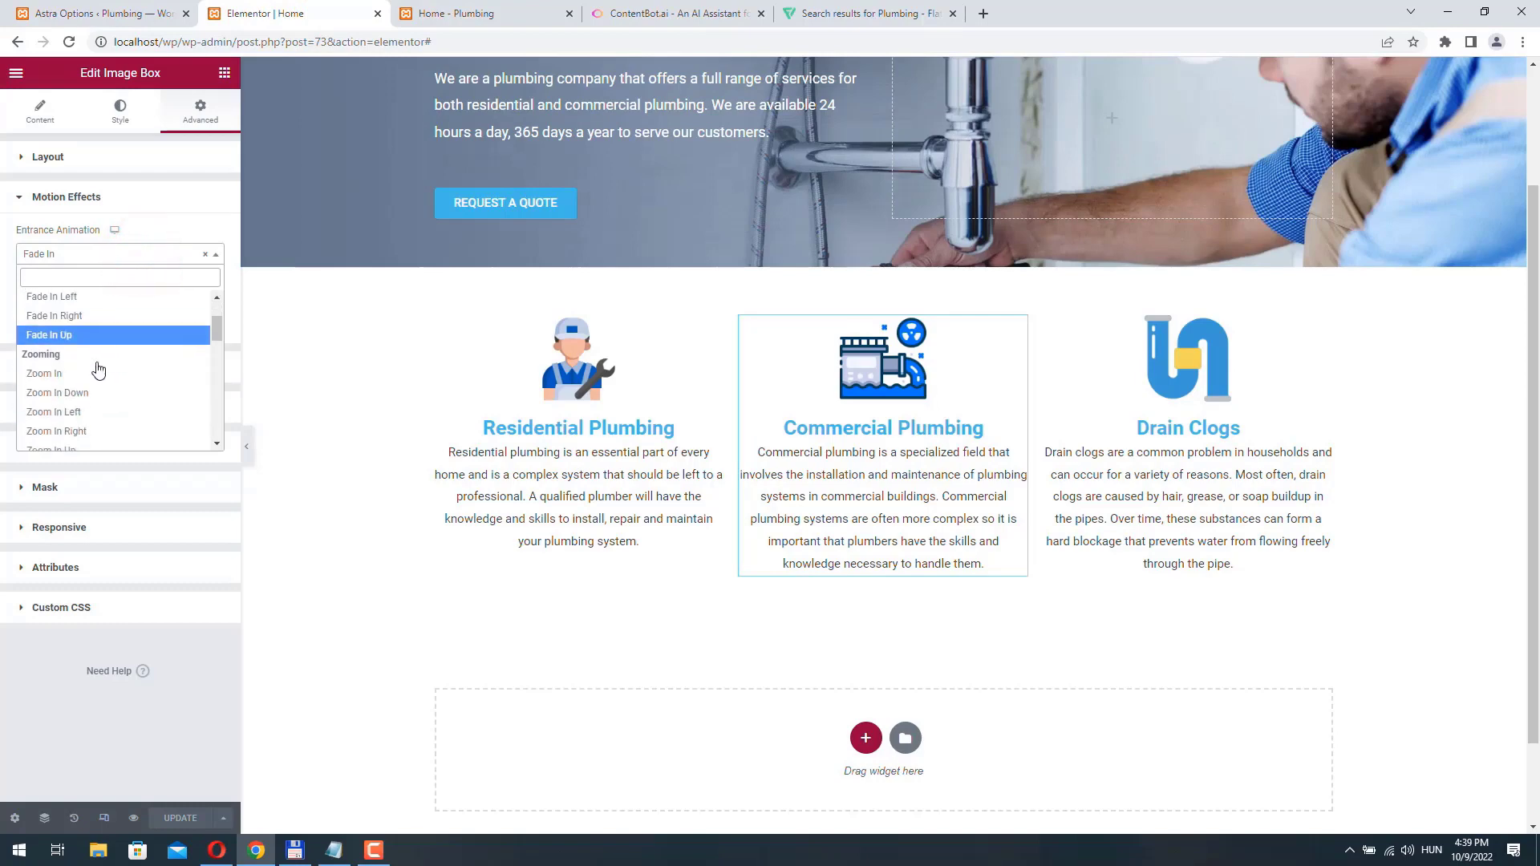
pyautogui.scroll(-2, 98, 368)
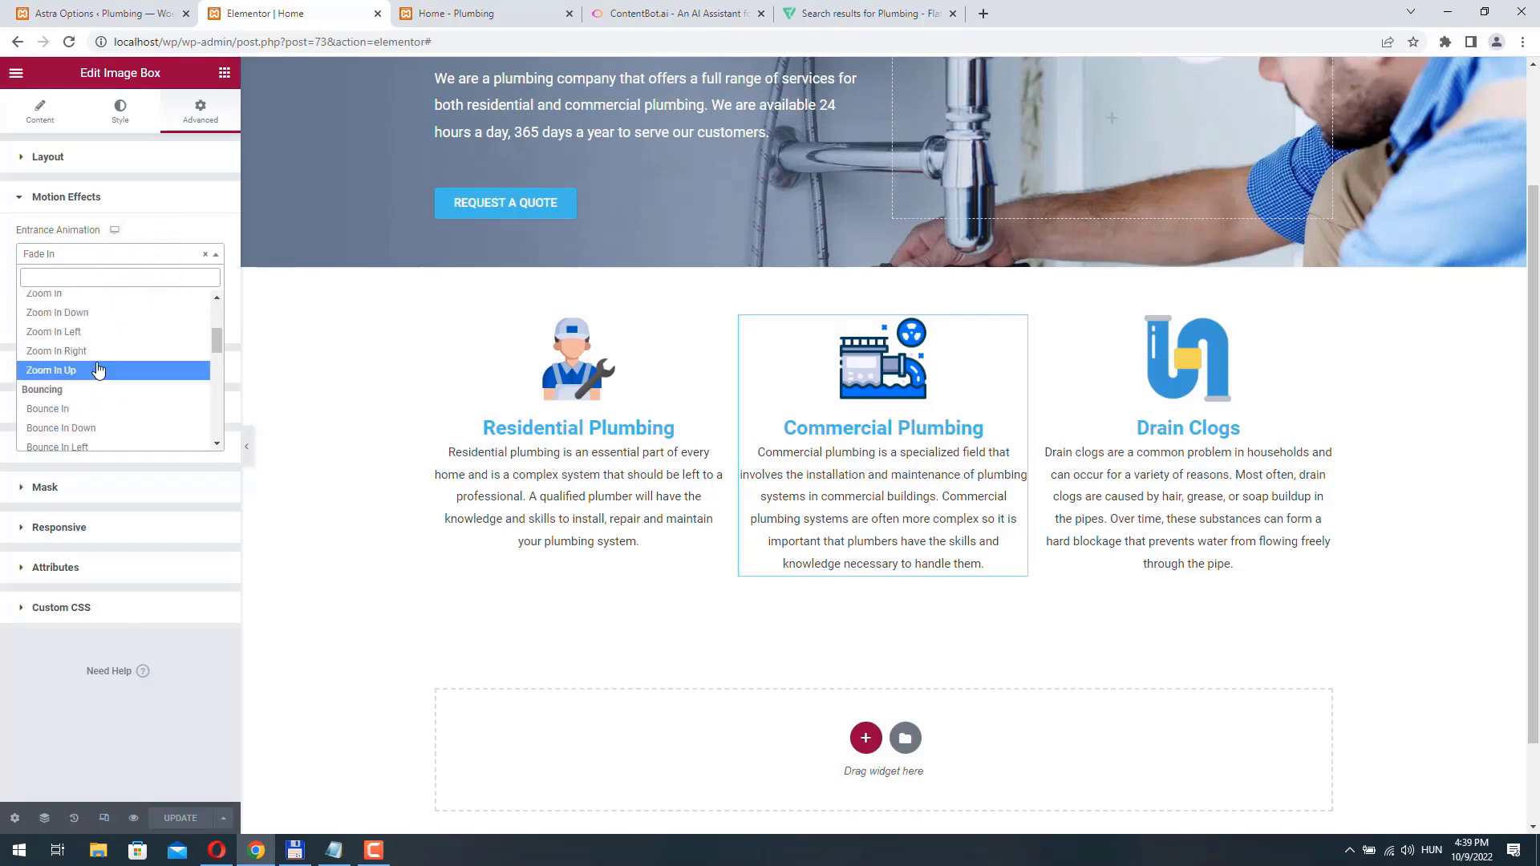
pyautogui.scroll(3, 98, 369)
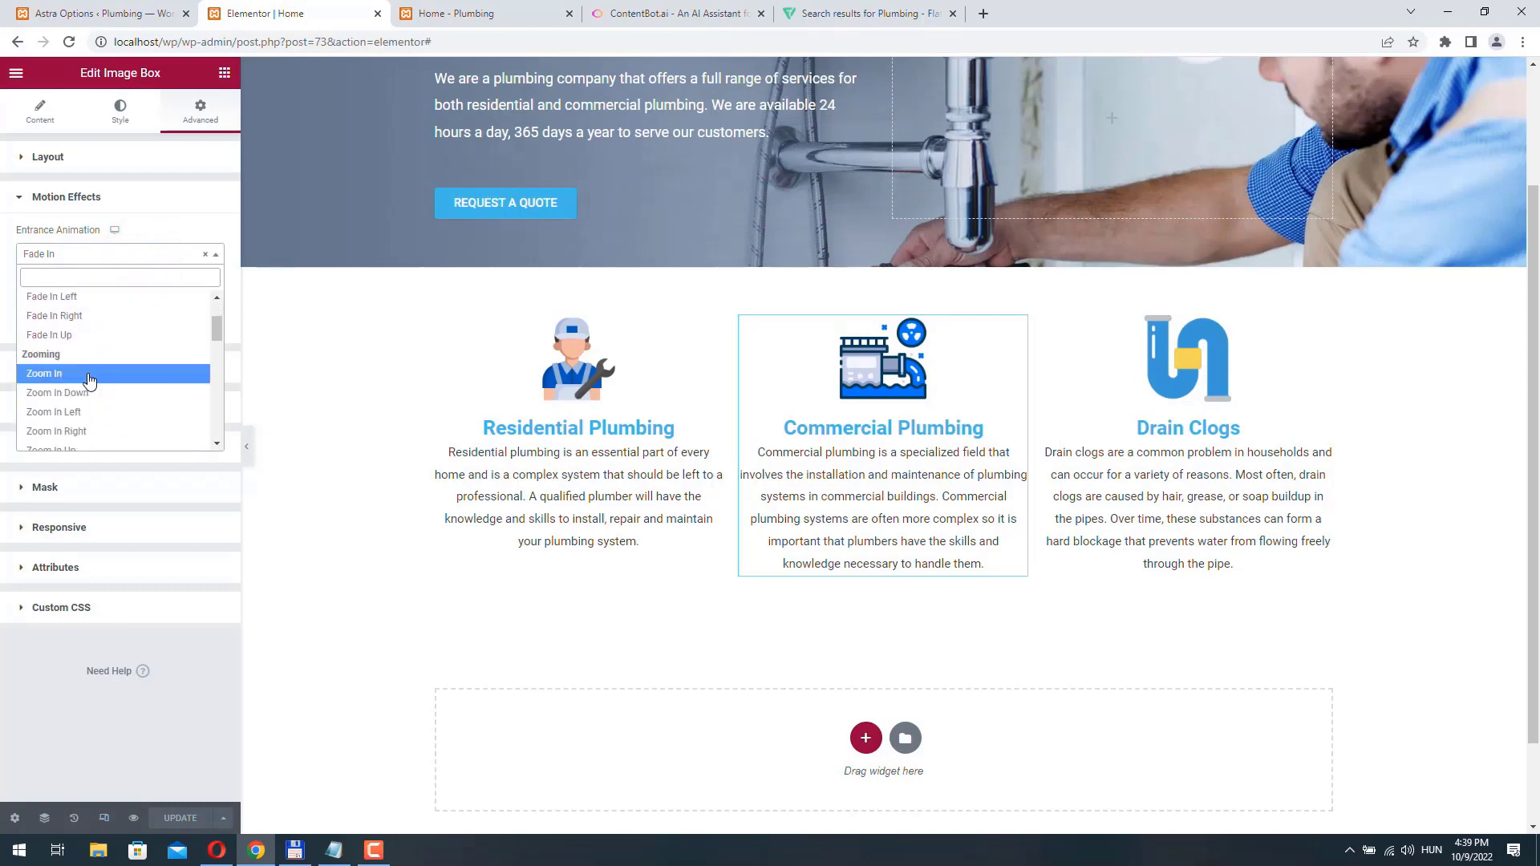
pyautogui.click(71, 374)
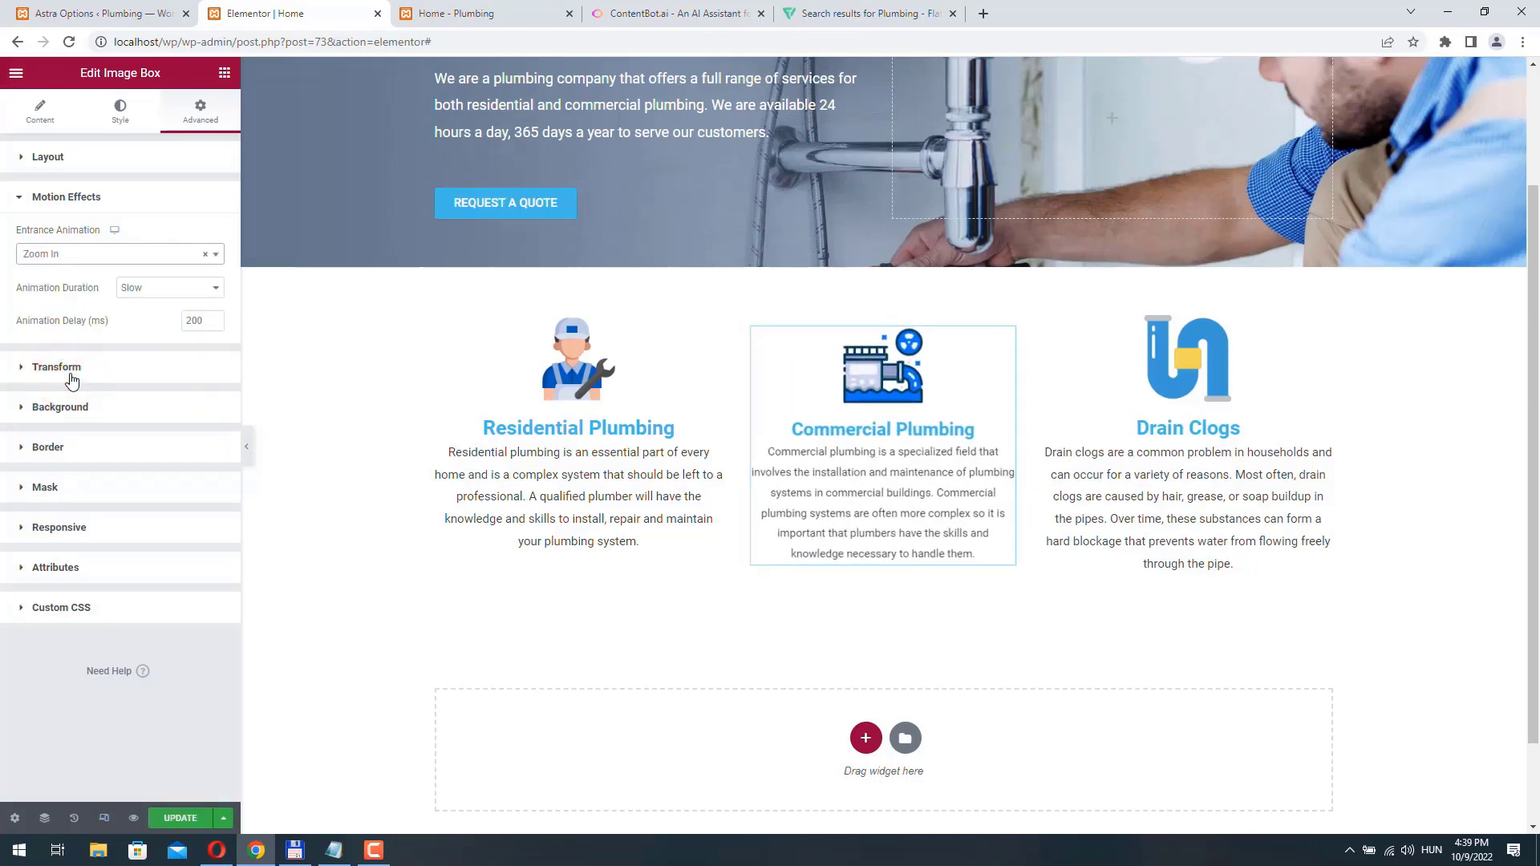
pyautogui.click(164, 287)
pyautogui.click(161, 318)
pyautogui.hotkey('ctrl', 'Tab')
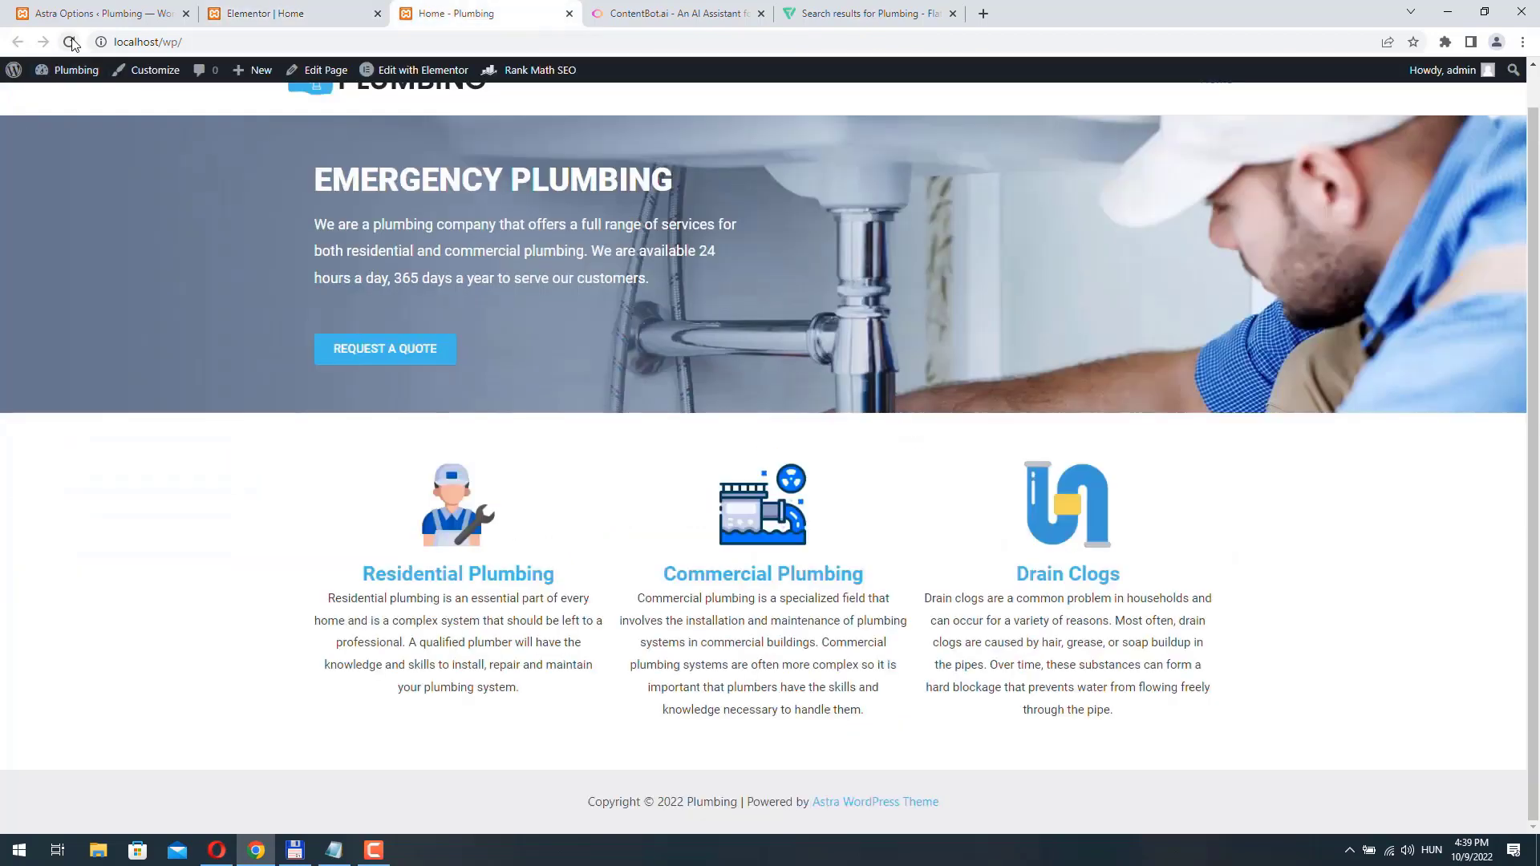
pyautogui.click(70, 42)
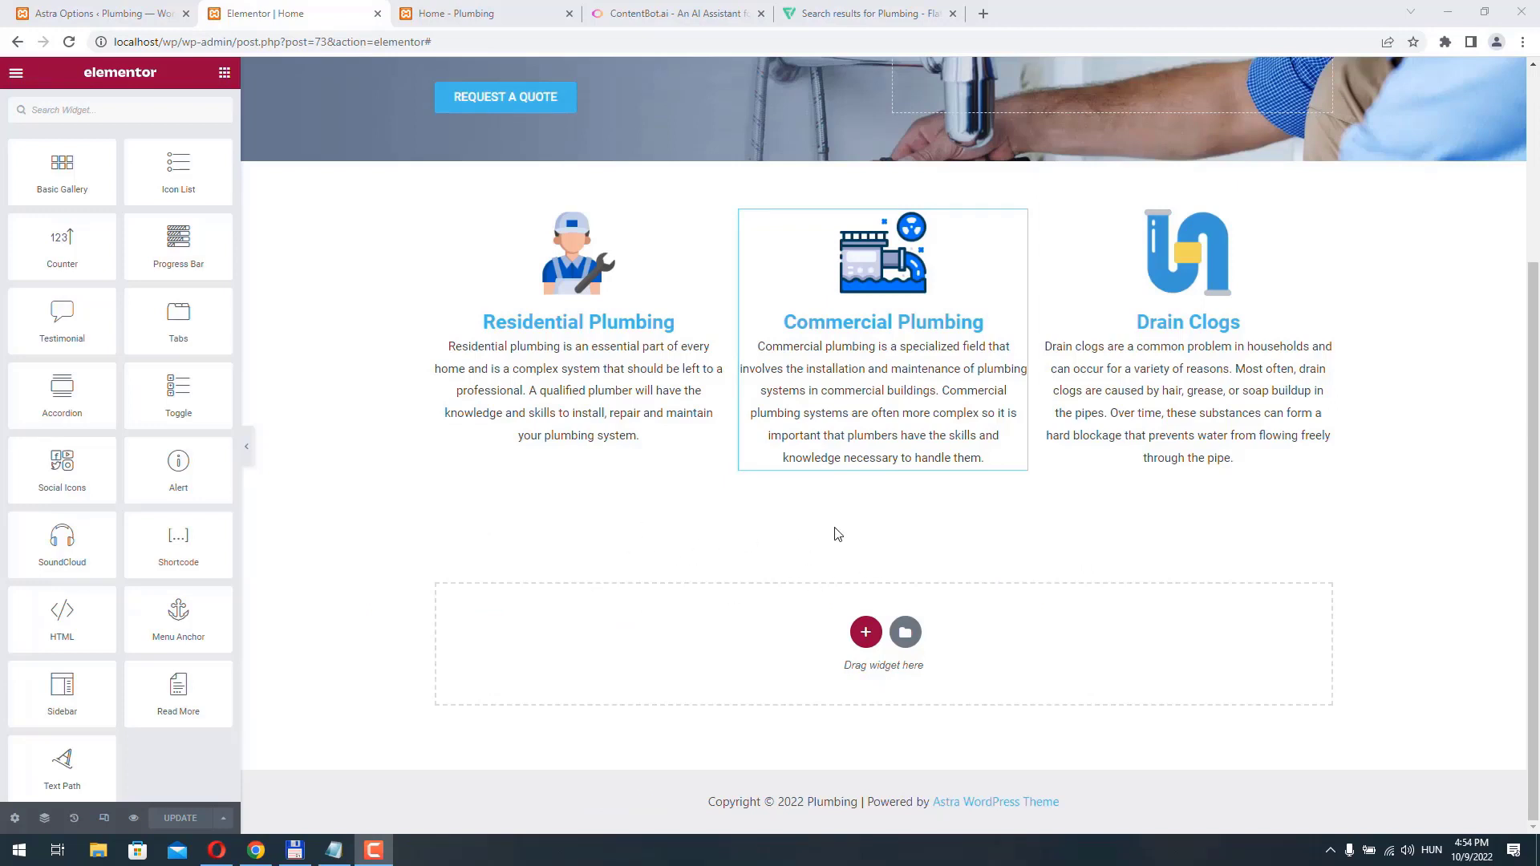
# - Add a single-column section below the services section and set its top and bottom padding to 50 px
pyautogui.click(867, 636)
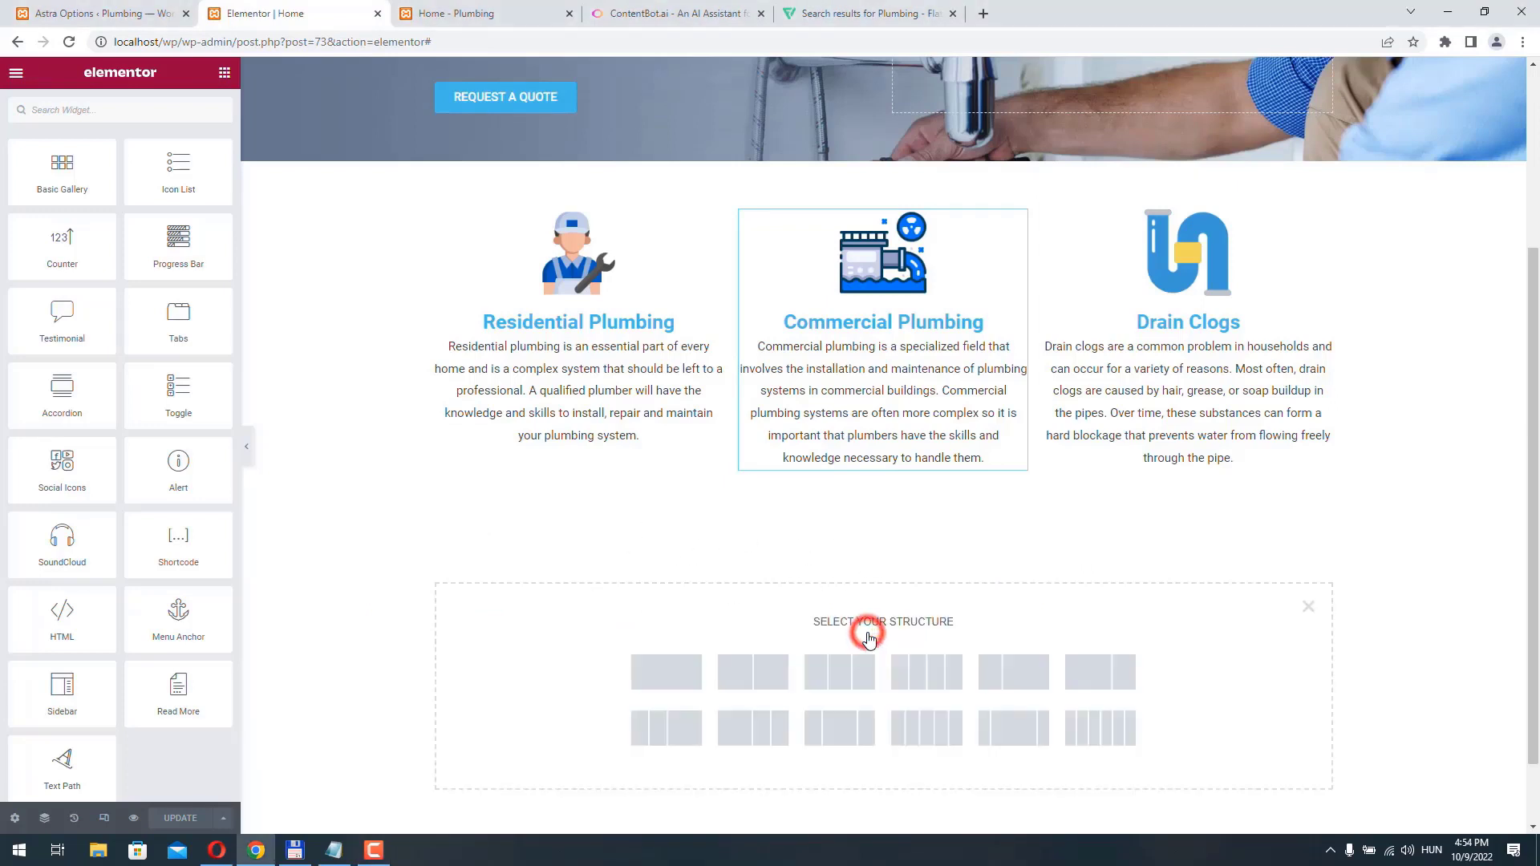
pyautogui.click(683, 672)
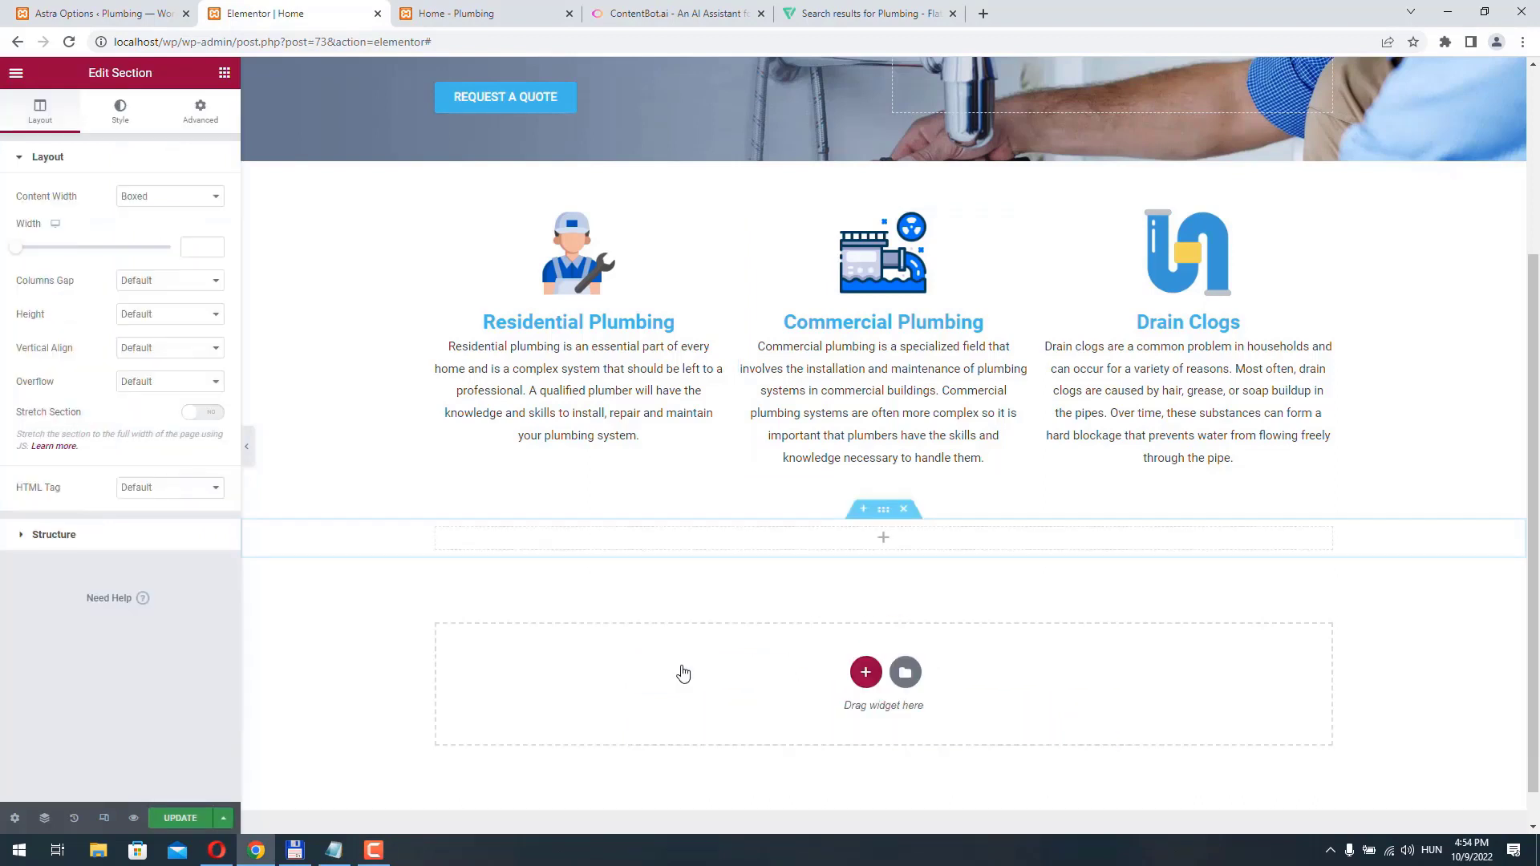
pyautogui.click(883, 508)
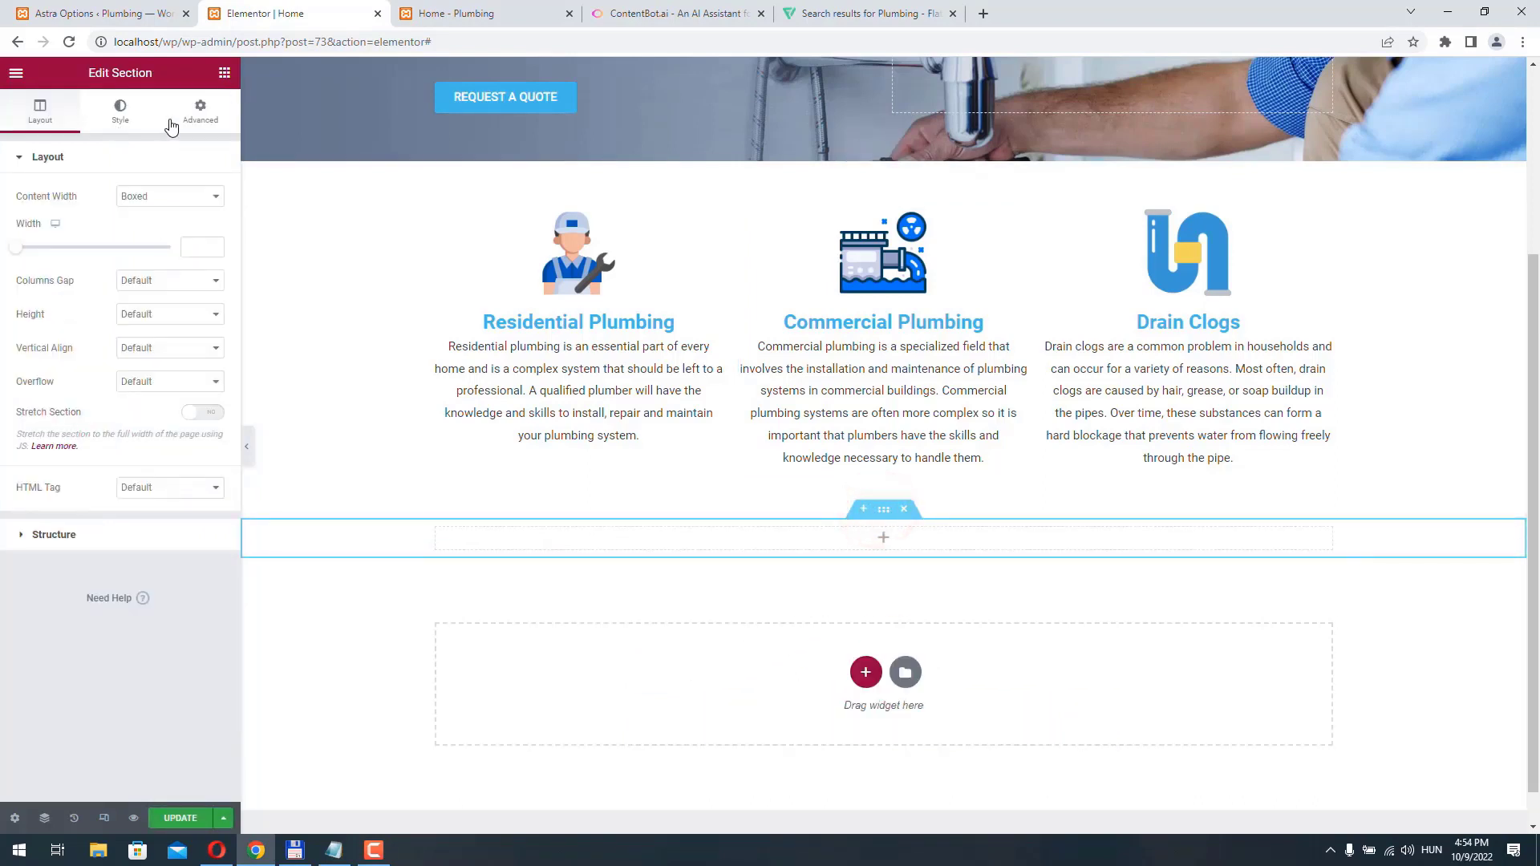
pyautogui.click(200, 110)
pyautogui.click(202, 278)
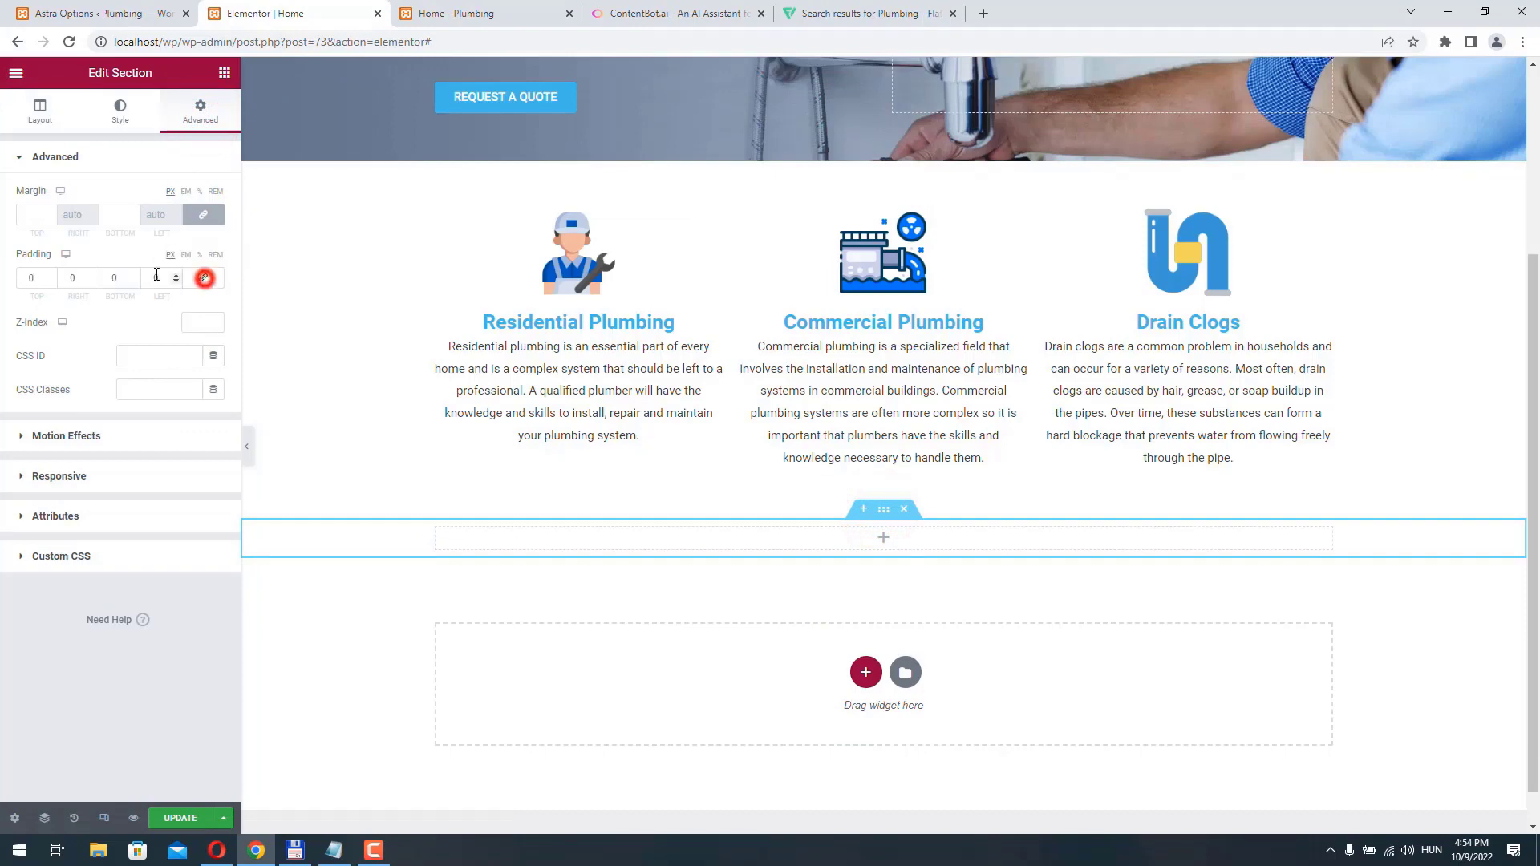
pyautogui.click(34, 278)
pyautogui.write('50')
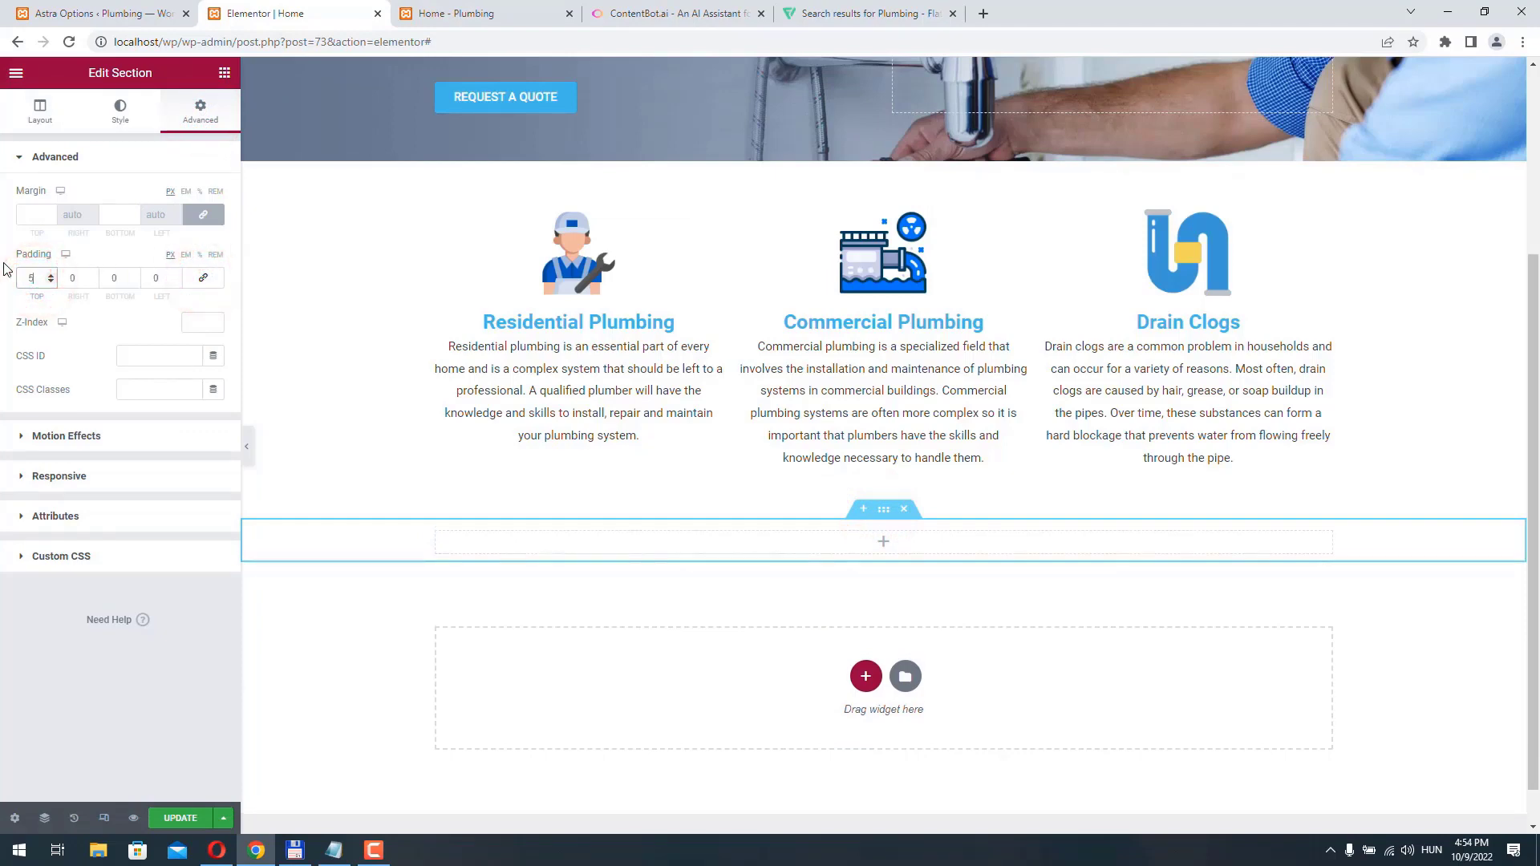
pyautogui.click(118, 278)
pyautogui.write('50')
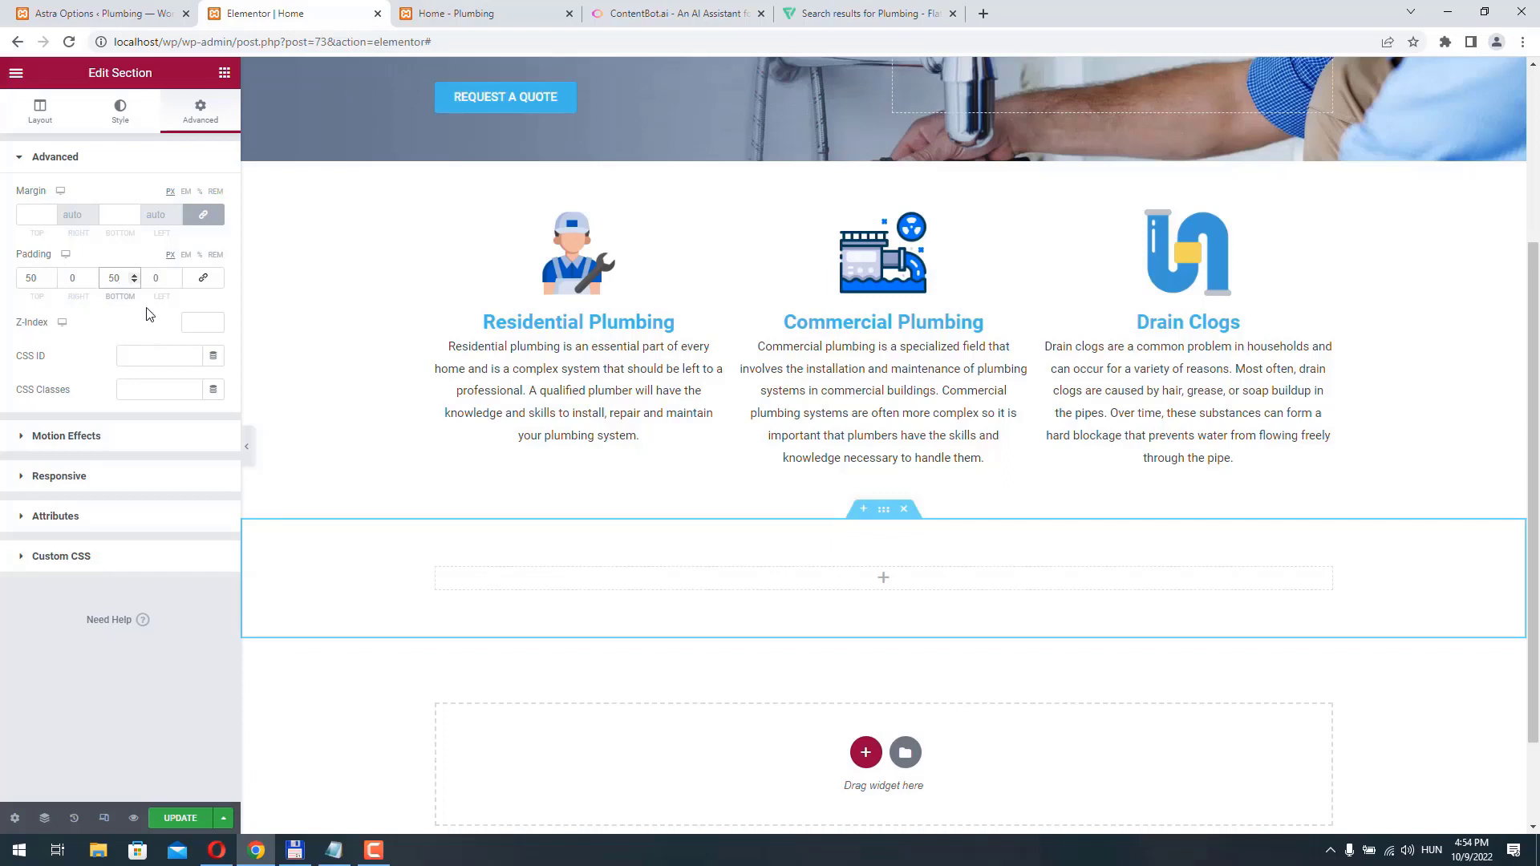
# - Give the new section a Classic background and upload the photo of plumbing tools and fittings as its image
pyautogui.click(120, 111)
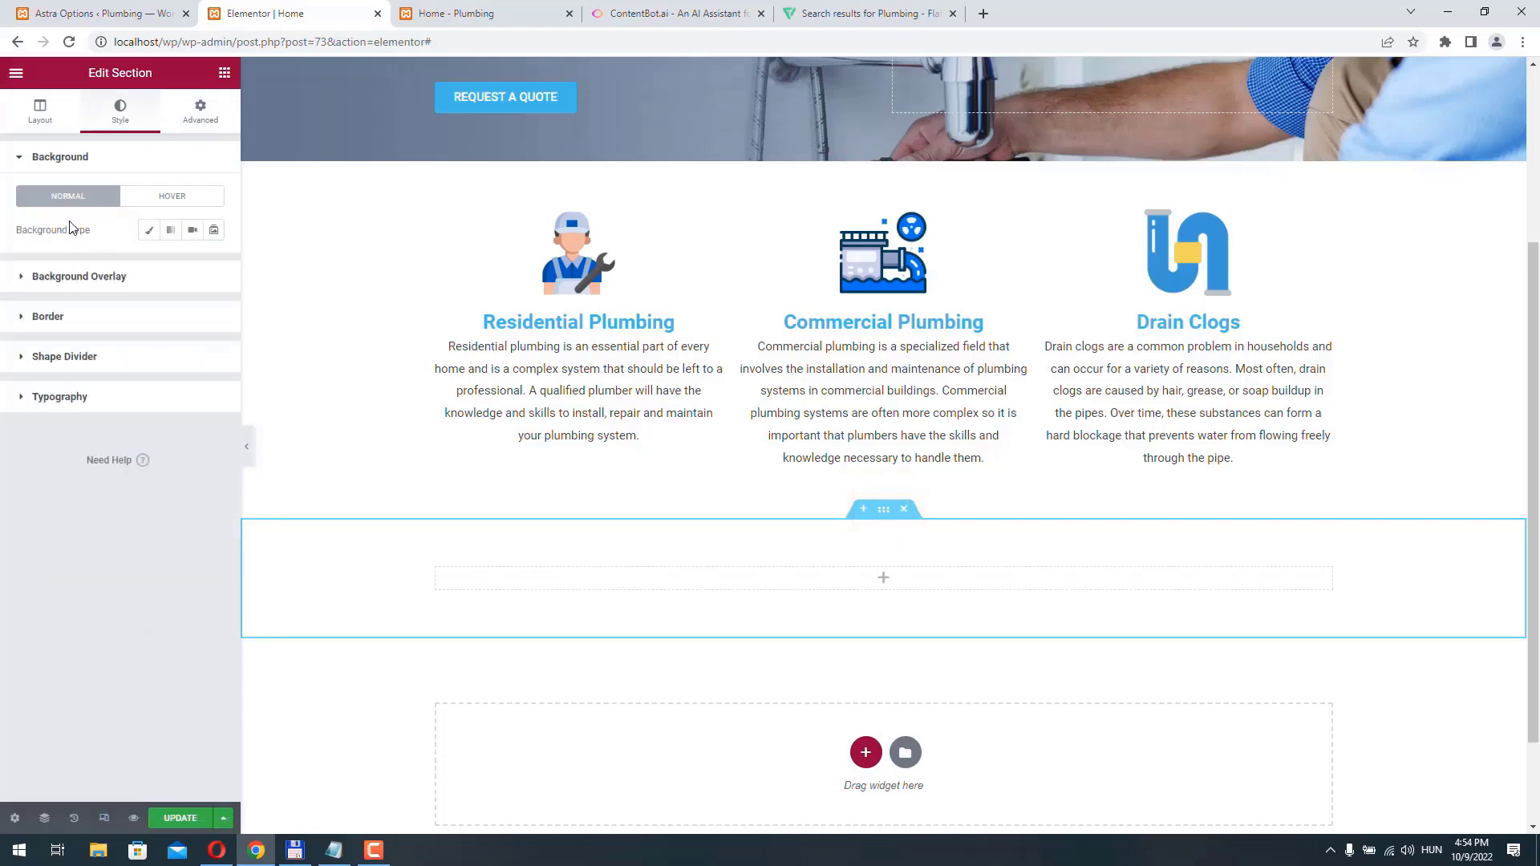
pyautogui.click(148, 231)
pyautogui.click(124, 347)
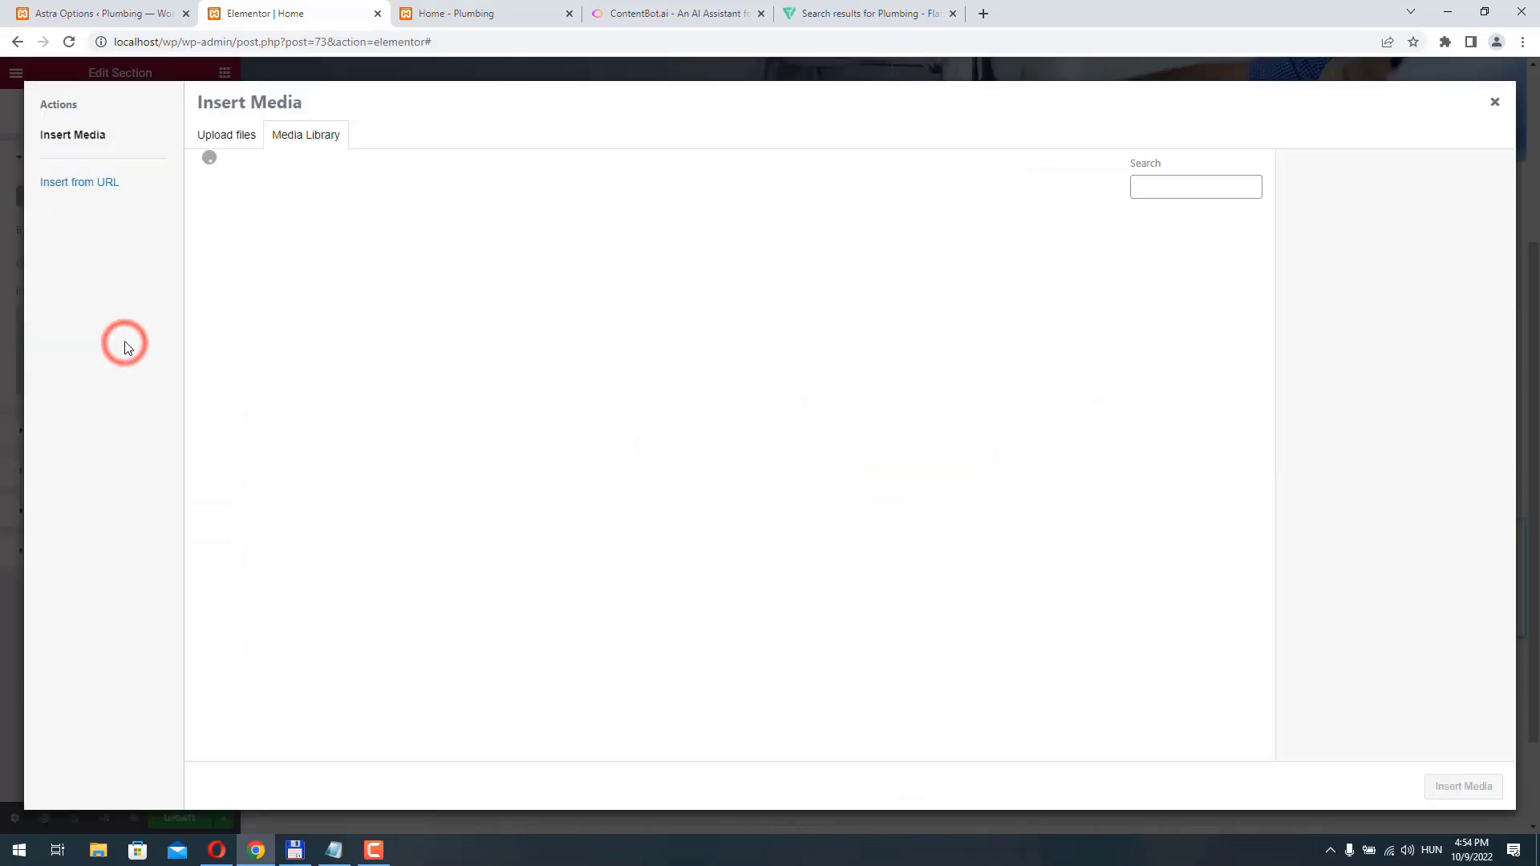
pyautogui.click(234, 138)
pyautogui.click(859, 412)
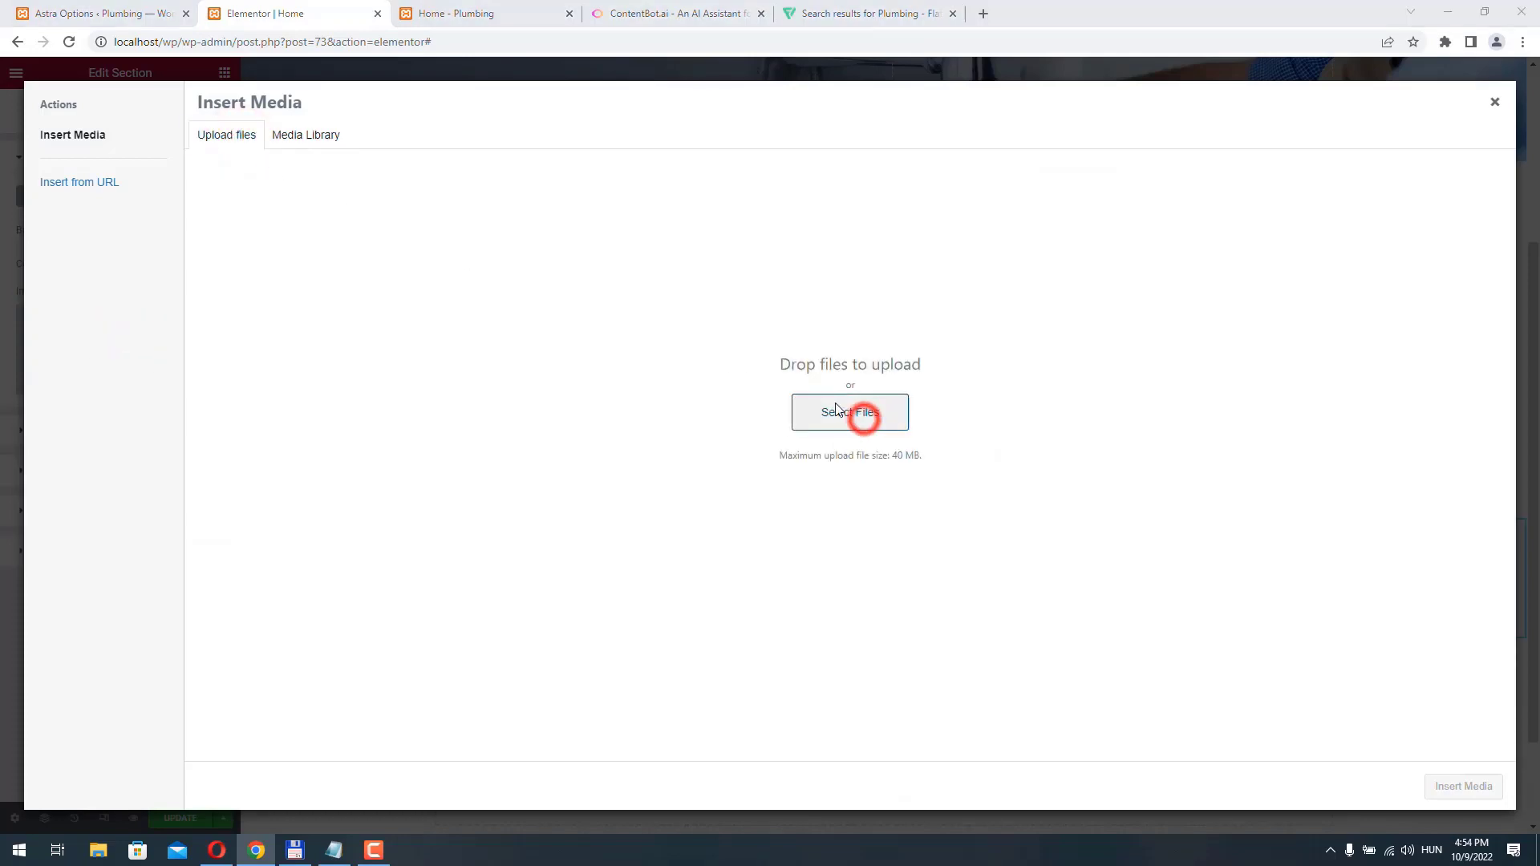
pyautogui.click(1464, 789)
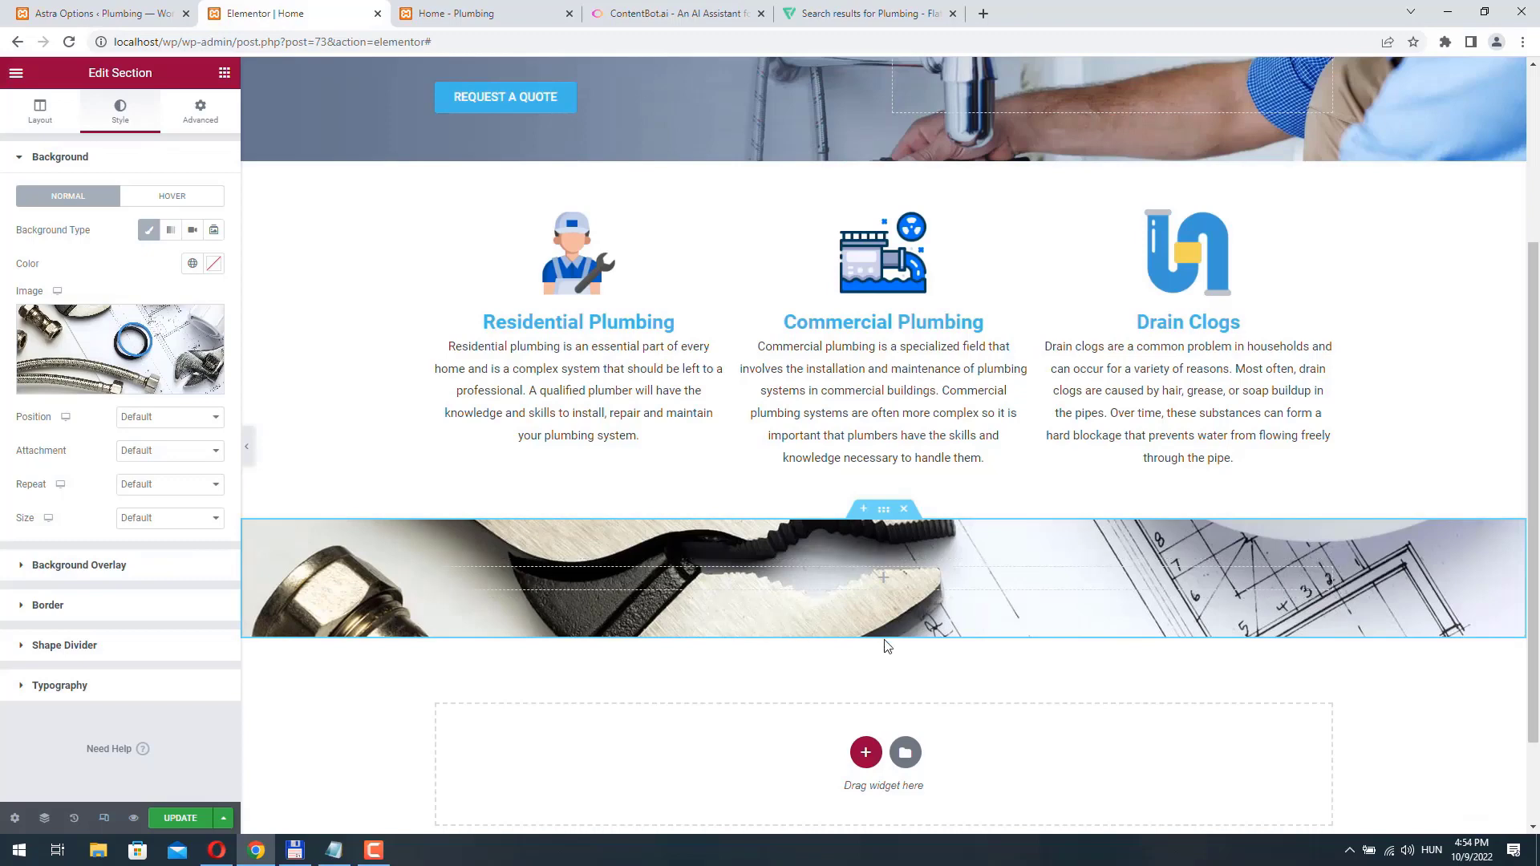
# - Copy the color code #42b8e9 from Notepad and return to the section settings in Elementor
pyautogui.click(333, 851)
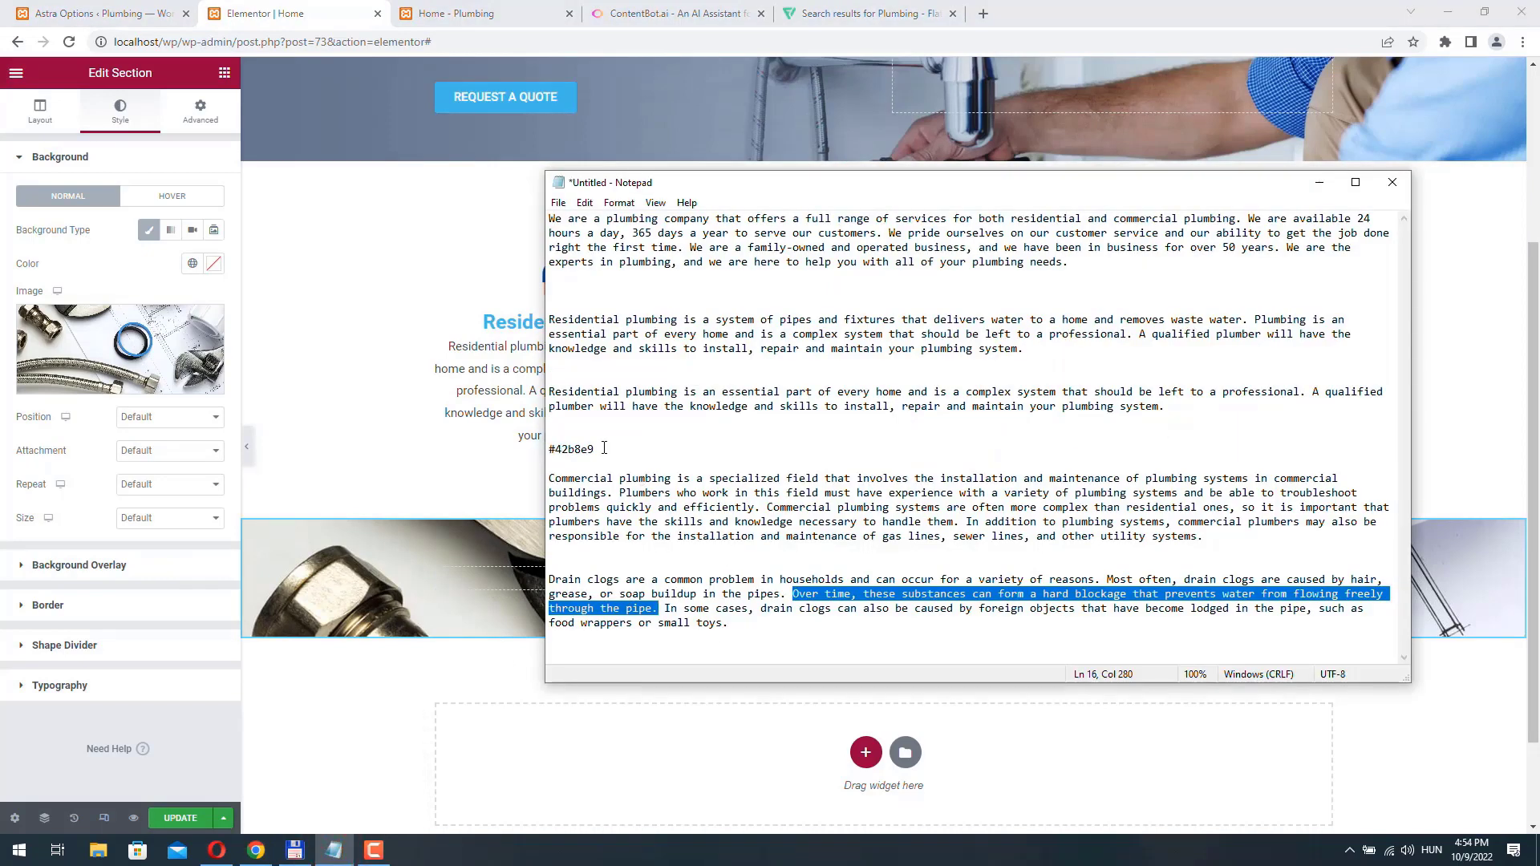
pyautogui.doubleClick(605, 449)
pyautogui.rightClick(598, 470)
pyautogui.click(604, 503)
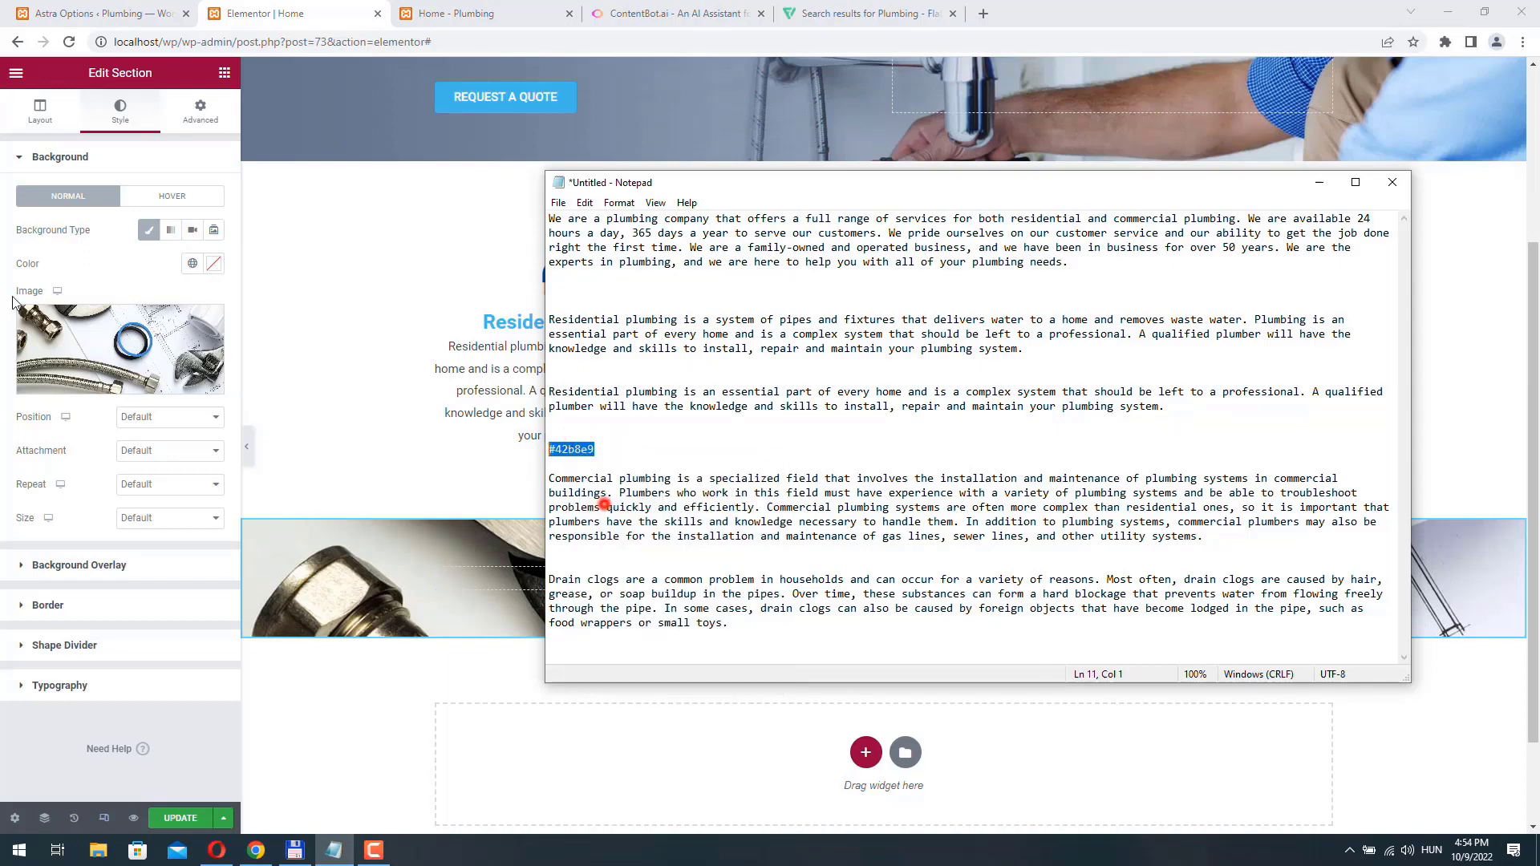
pyautogui.click(12, 297)
# - Give the section a Classic background overlay in color #42b8e9 and raise the overlay's opacity to 0.95
pyautogui.click(120, 568)
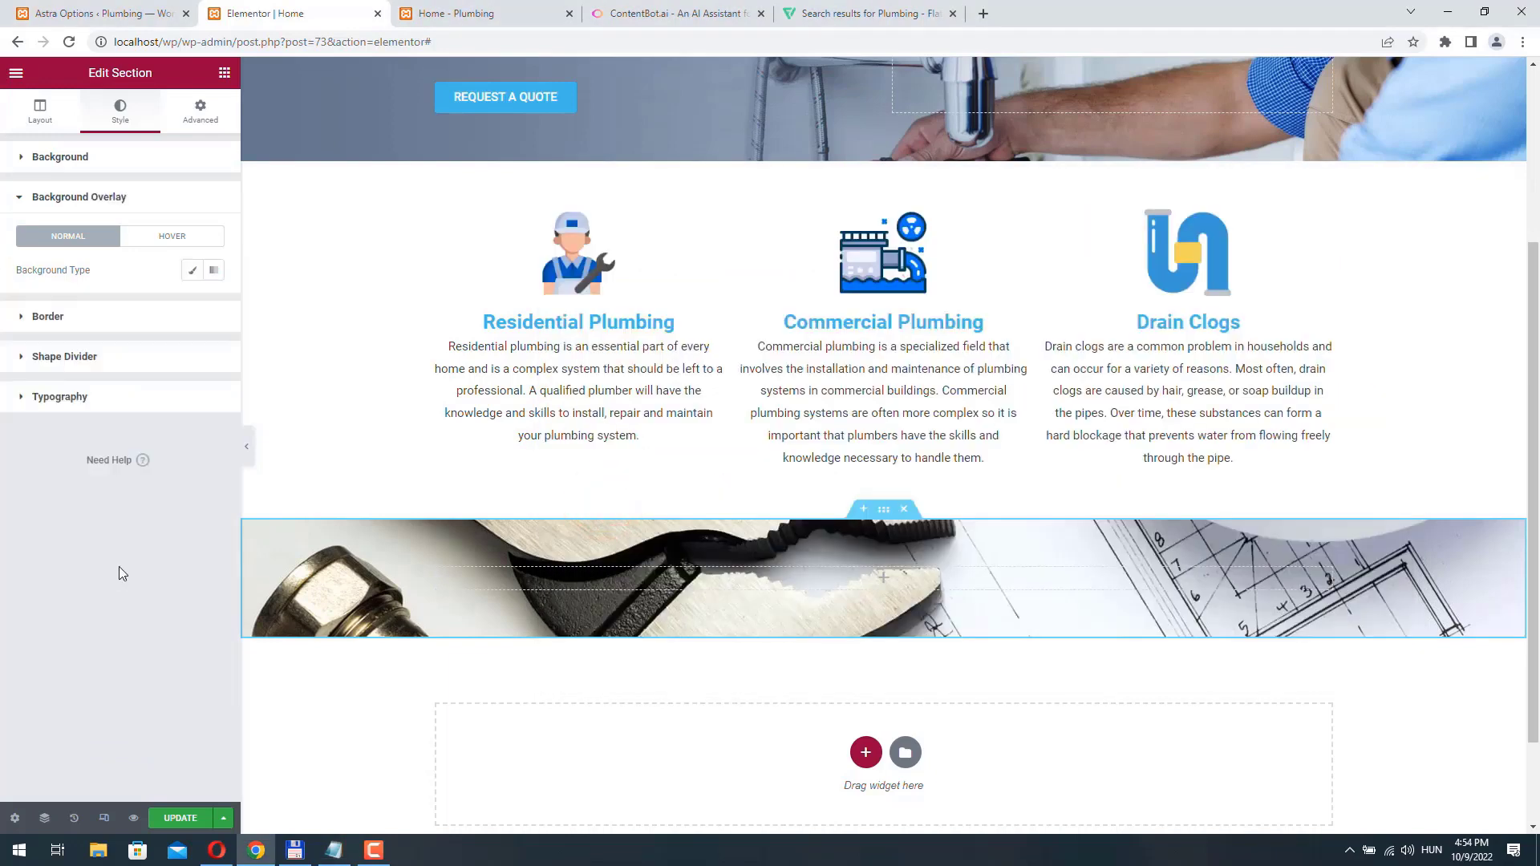
pyautogui.click(192, 270)
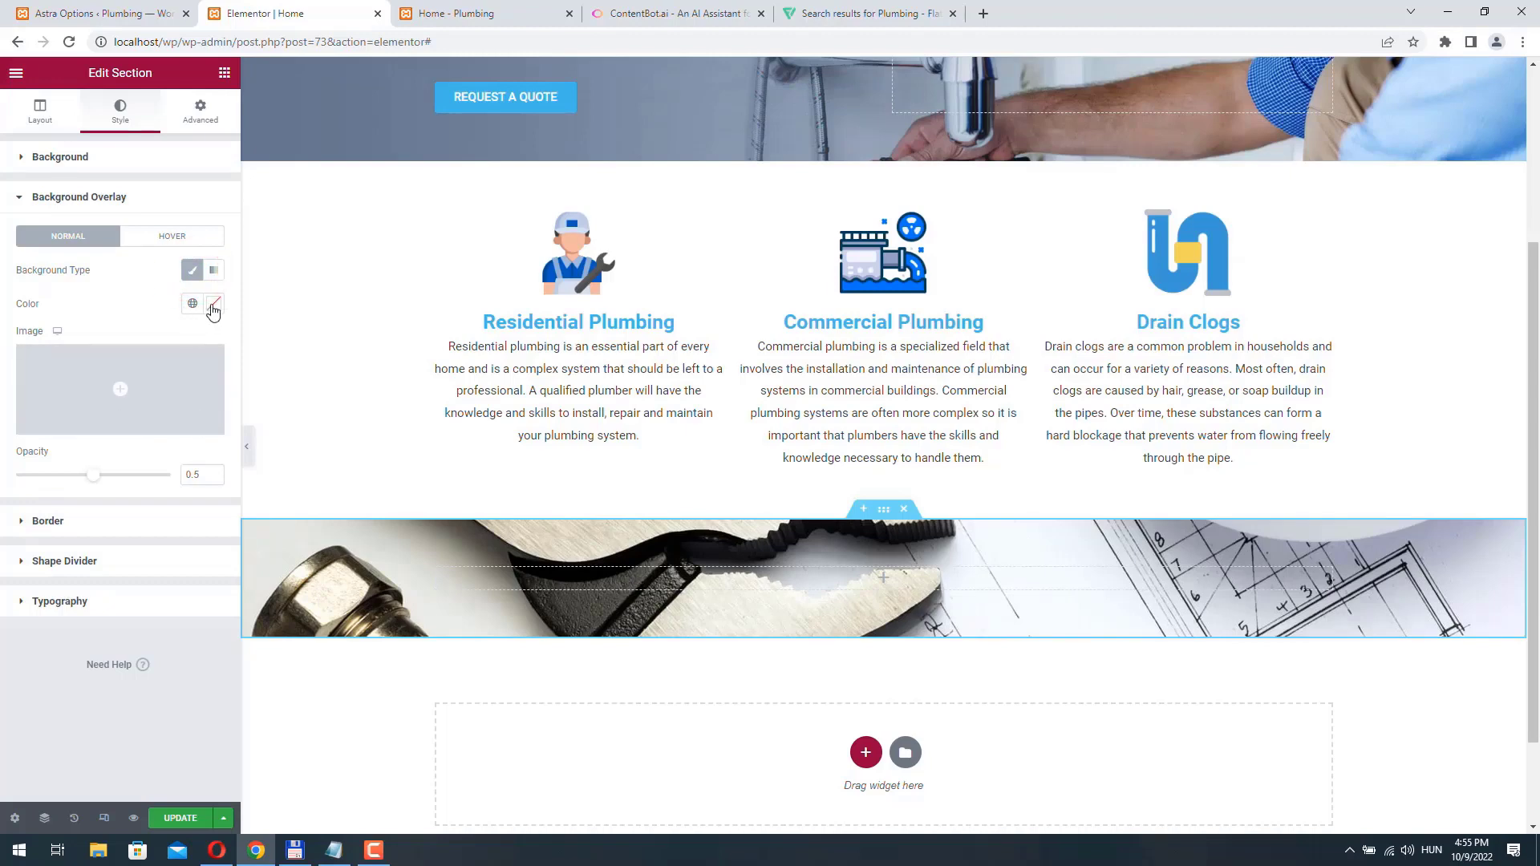
pyautogui.click(213, 303)
pyautogui.click(128, 405)
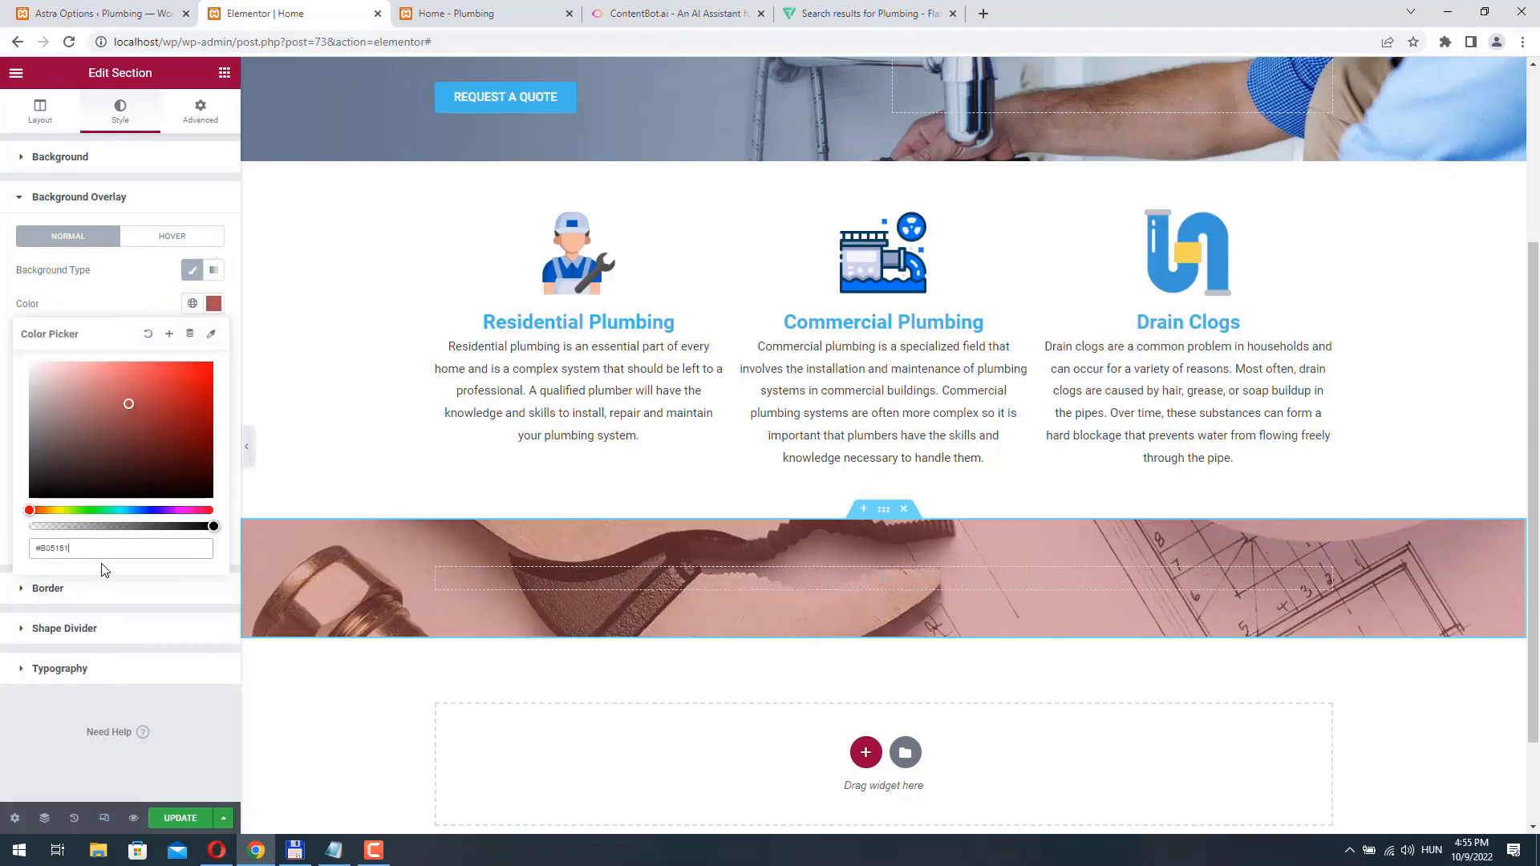
pyautogui.tripleClick(72, 546)
pyautogui.hotkey('ctrl', 'v')
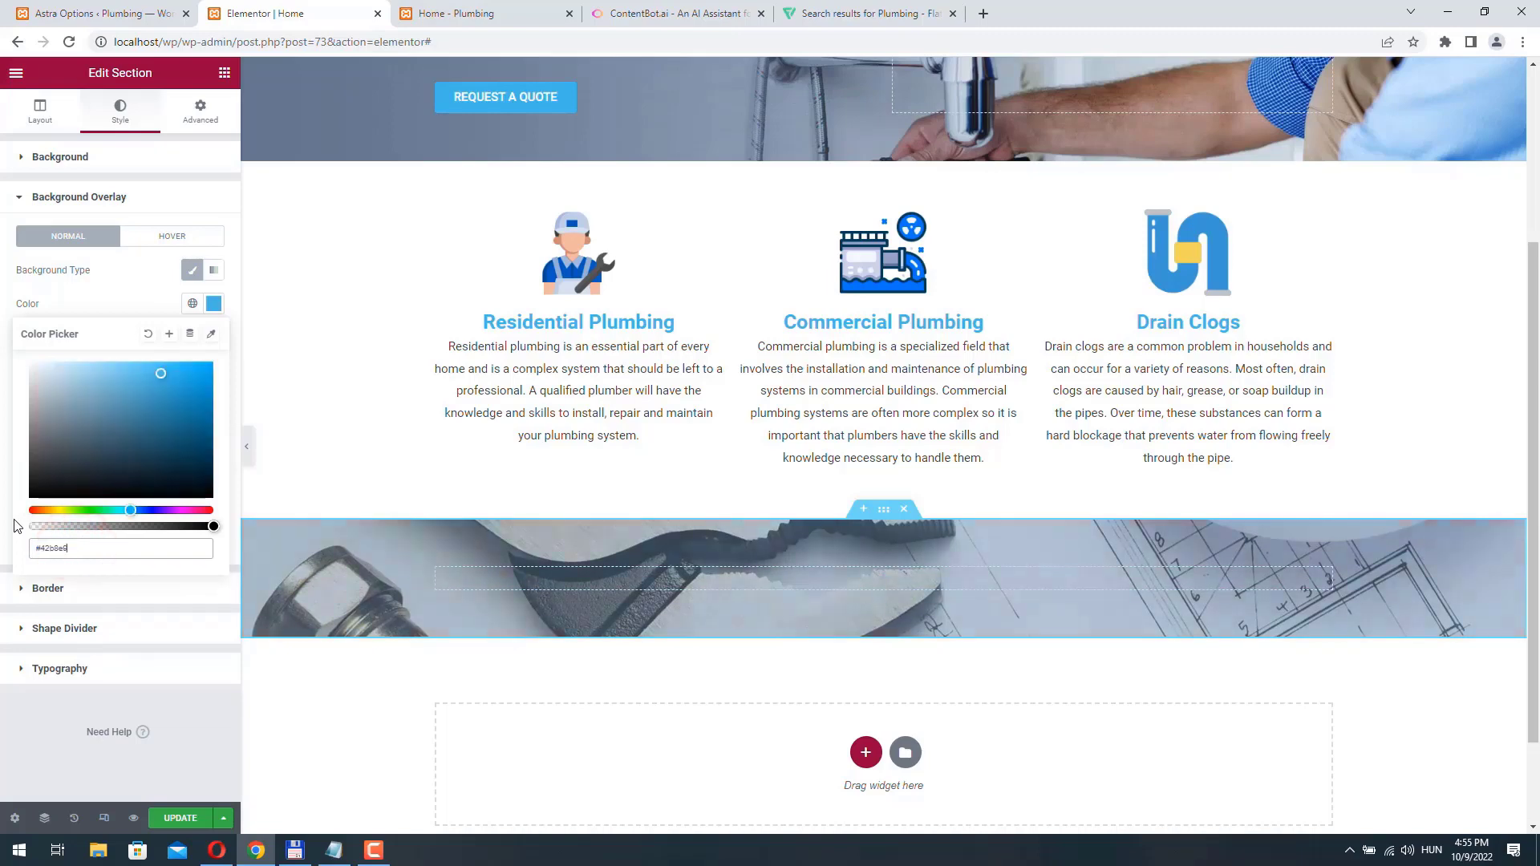
pyautogui.click(4, 319)
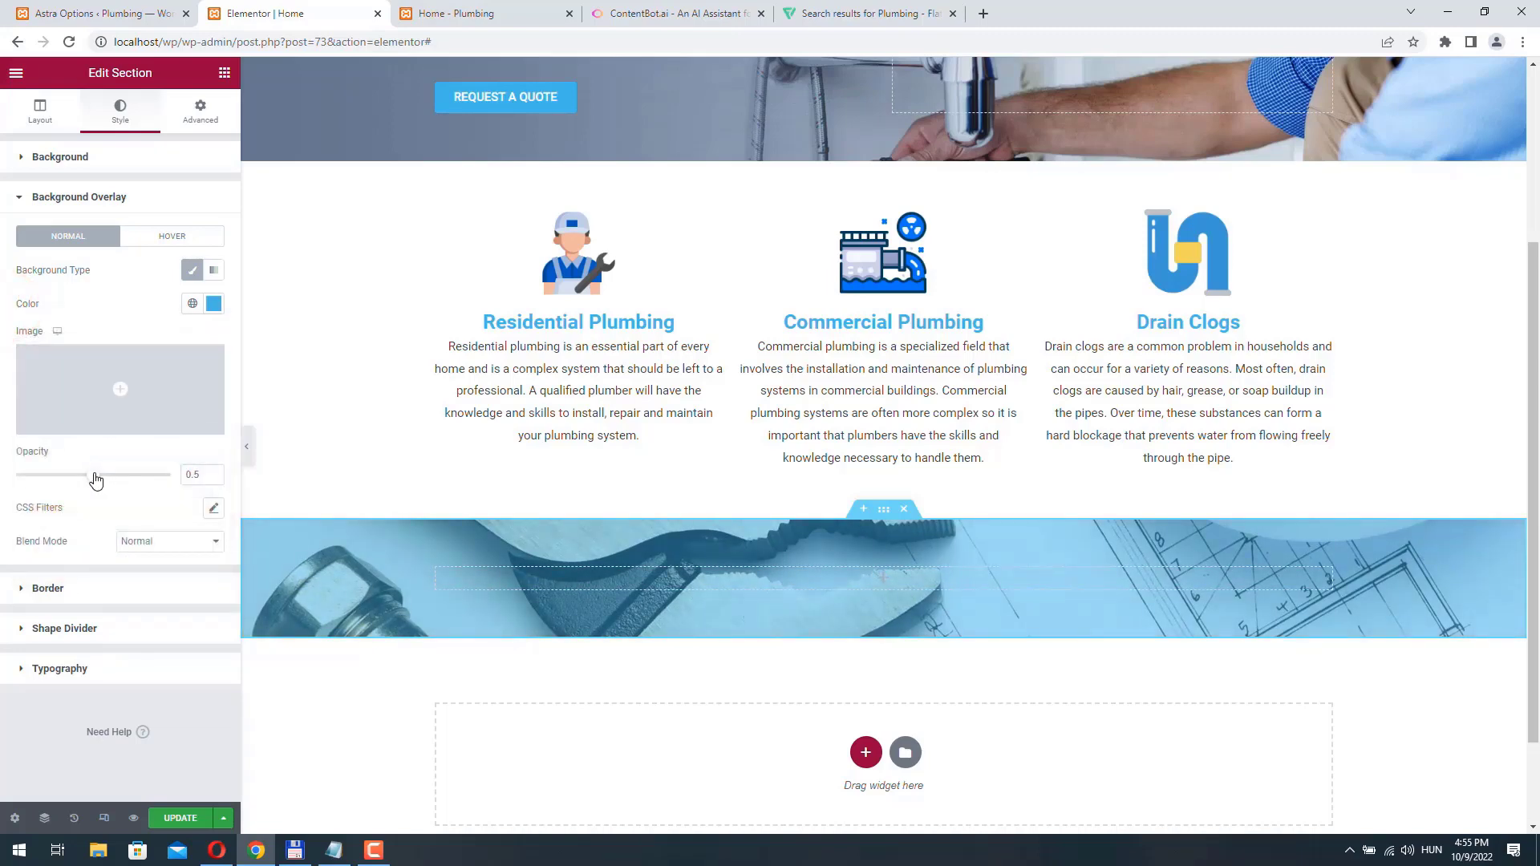
pyautogui.moveTo(95, 479); pyautogui.dragTo(164, 481)
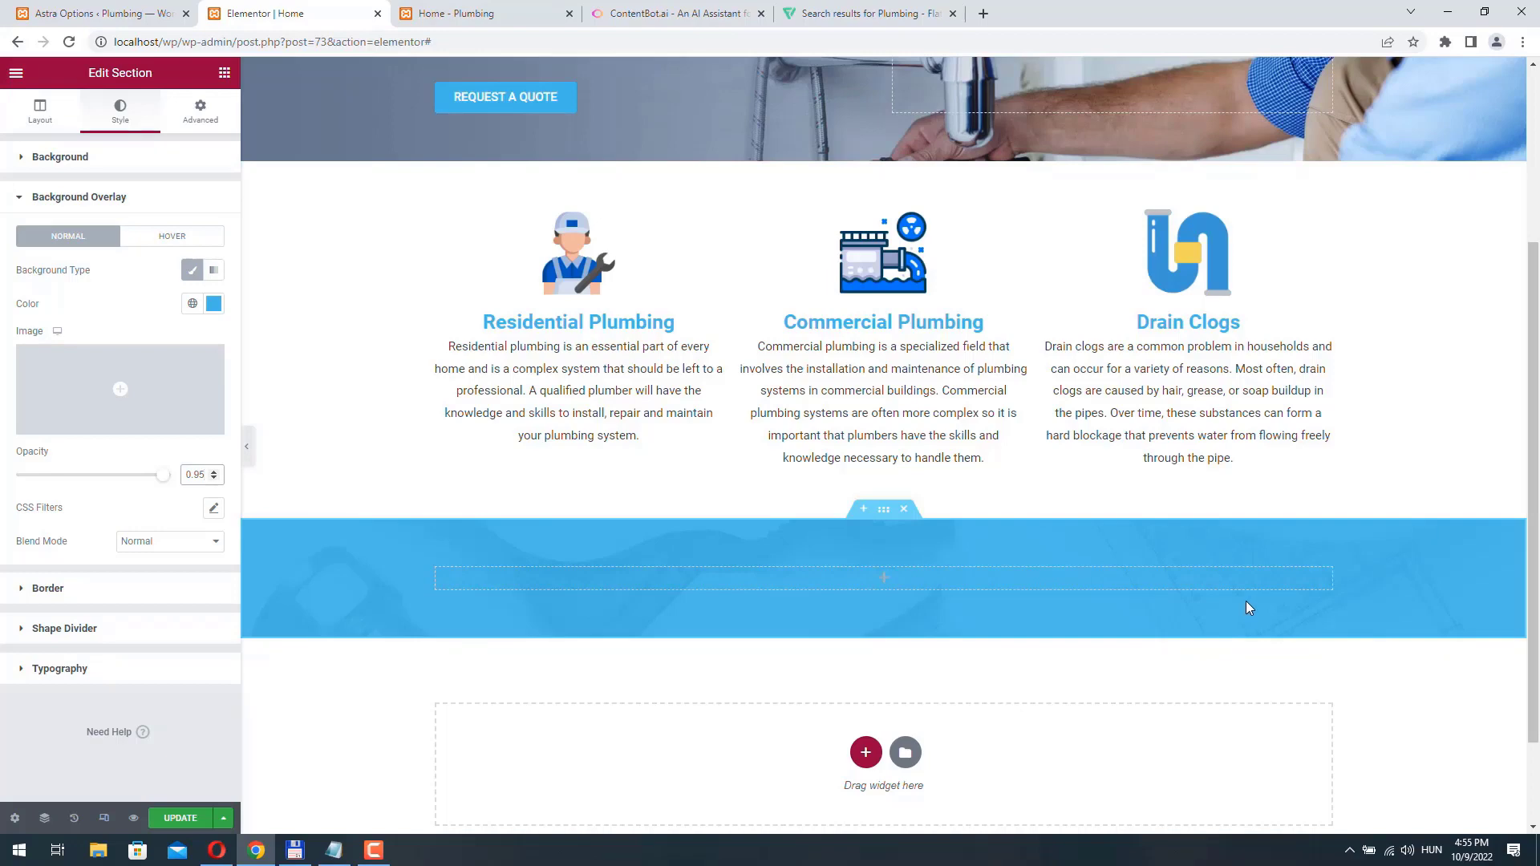
# - Add a Text Editor widget to the blue section, color its text #fff and center it
pyautogui.click(885, 583)
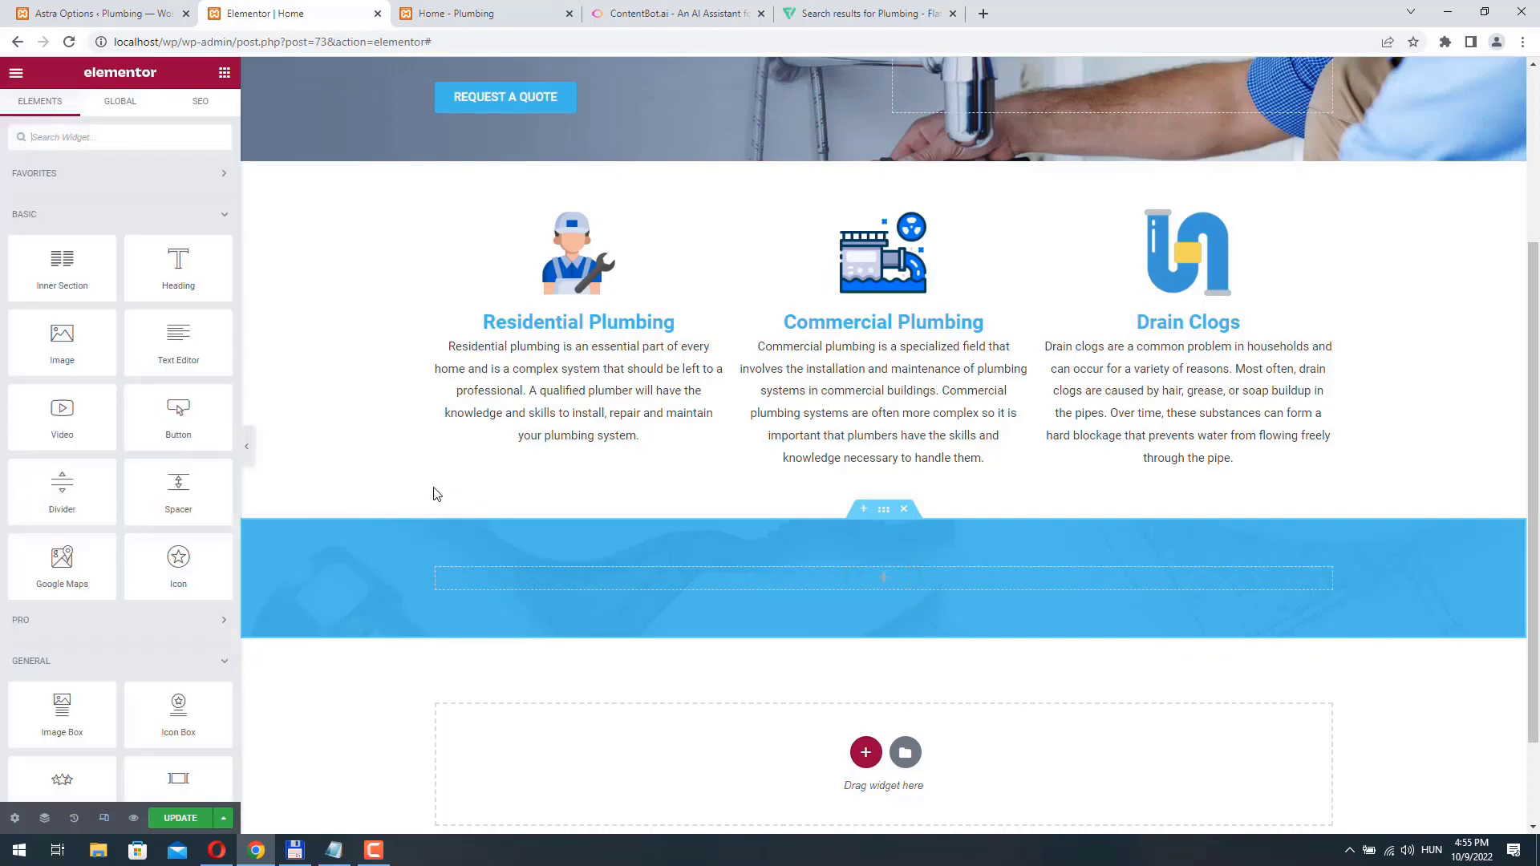
pyautogui.moveTo(176, 333); pyautogui.dragTo(895, 594)
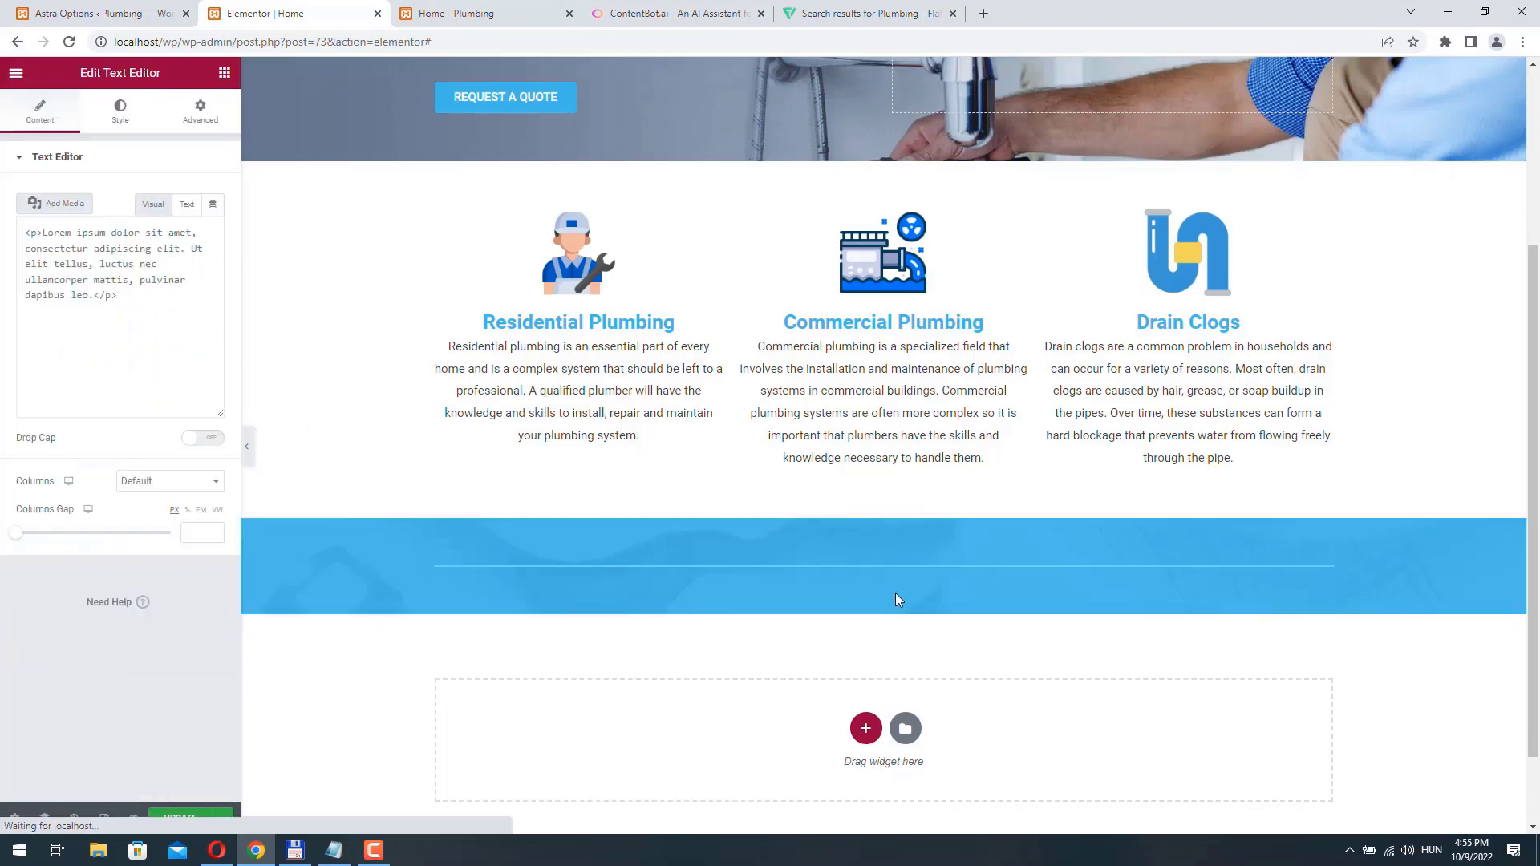
pyautogui.click(120, 112)
pyautogui.click(213, 230)
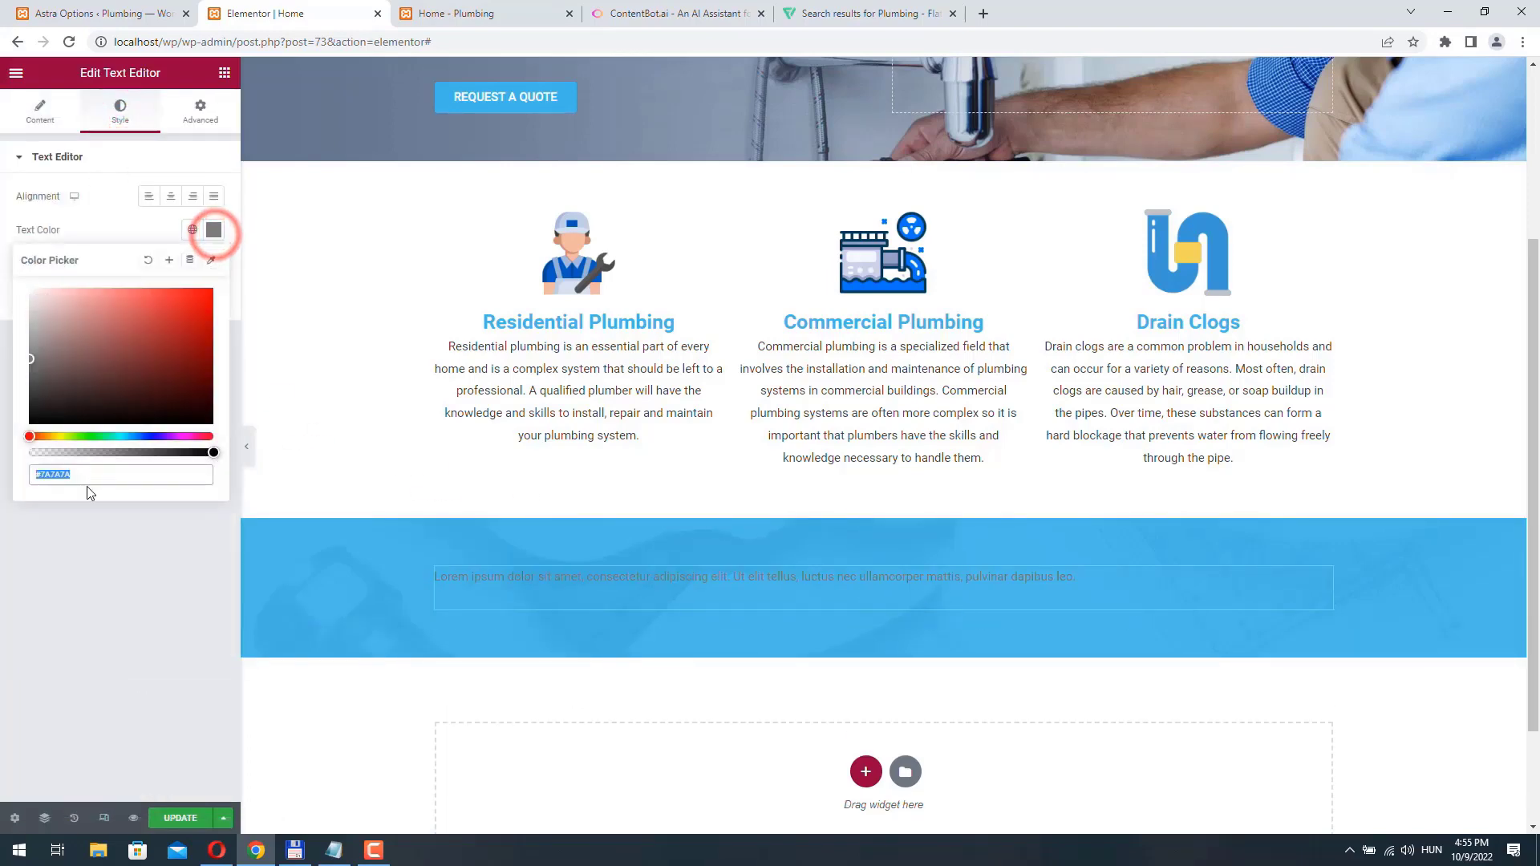
pyautogui.click(77, 475)
pyautogui.moveTo(41, 475); pyautogui.dragTo(135, 466)
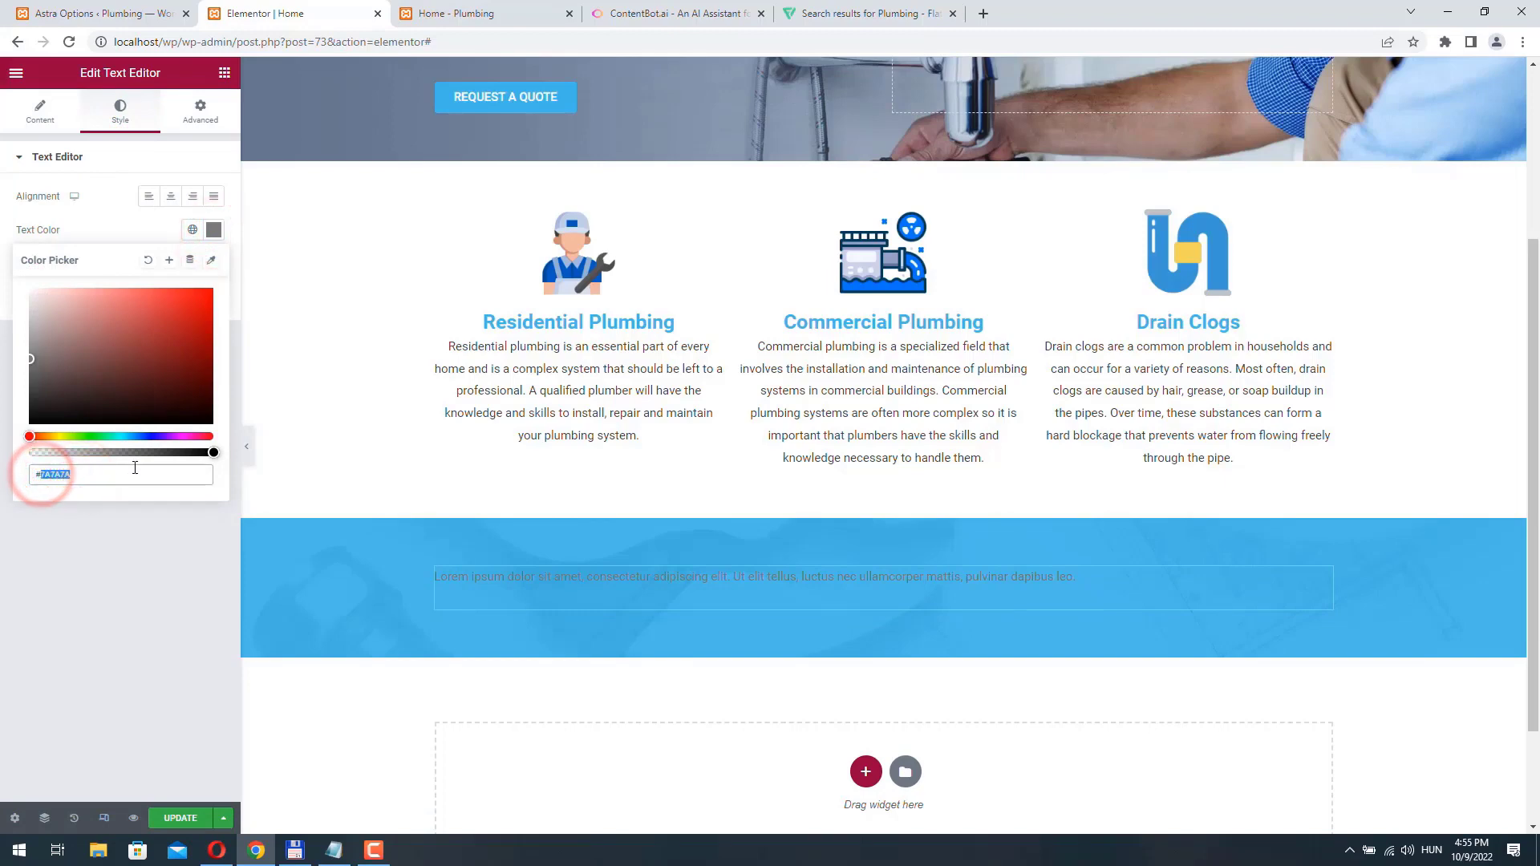
pyautogui.write('fff')
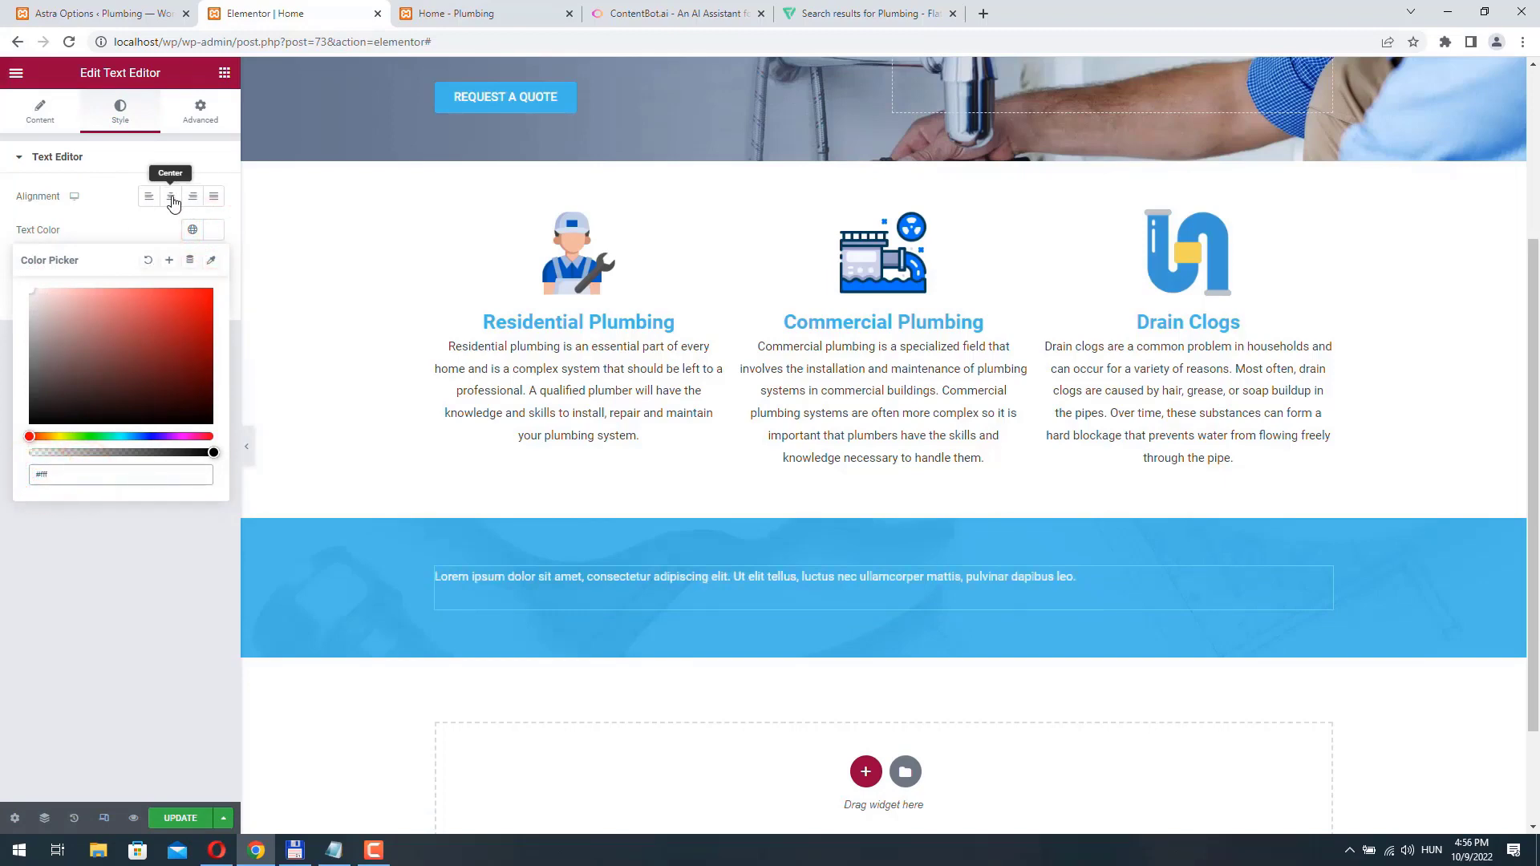
pyautogui.click(170, 195)
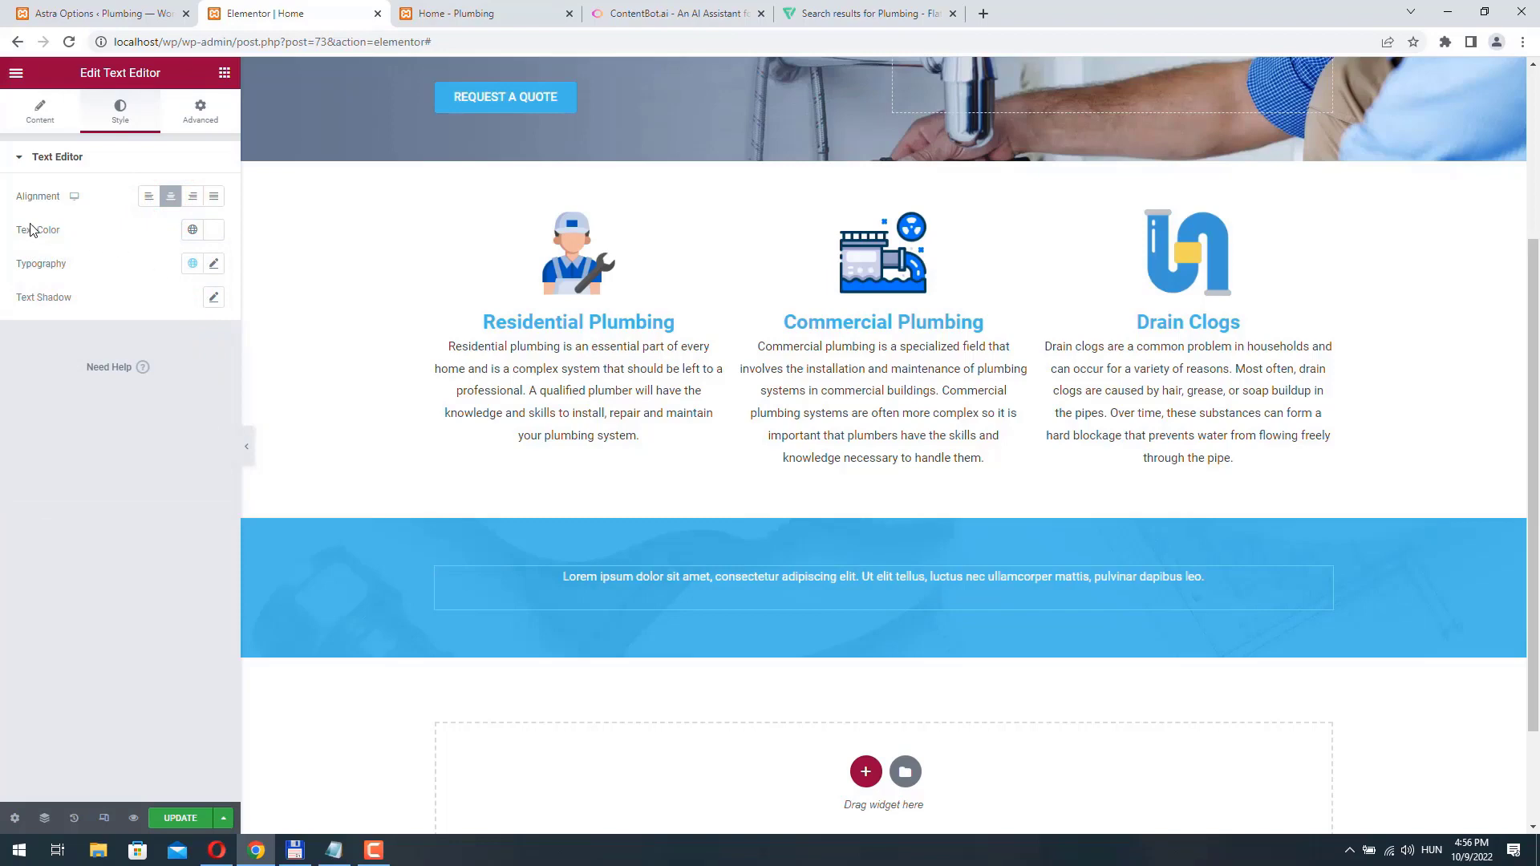
# - Set the text widget's font weight to 300 and slightly increase its font size
pyautogui.click(213, 266)
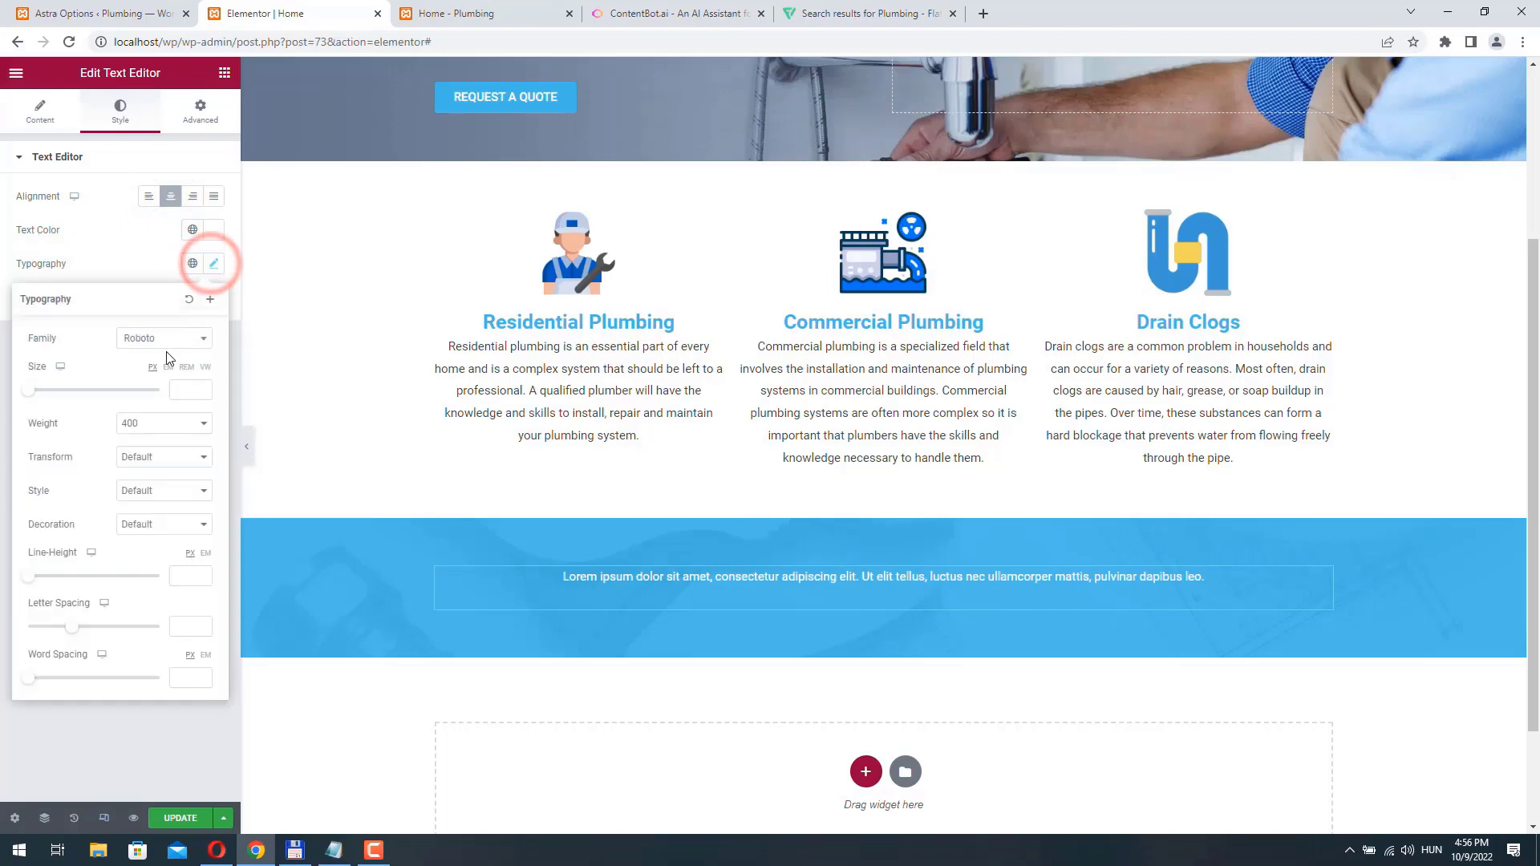
pyautogui.click(193, 430)
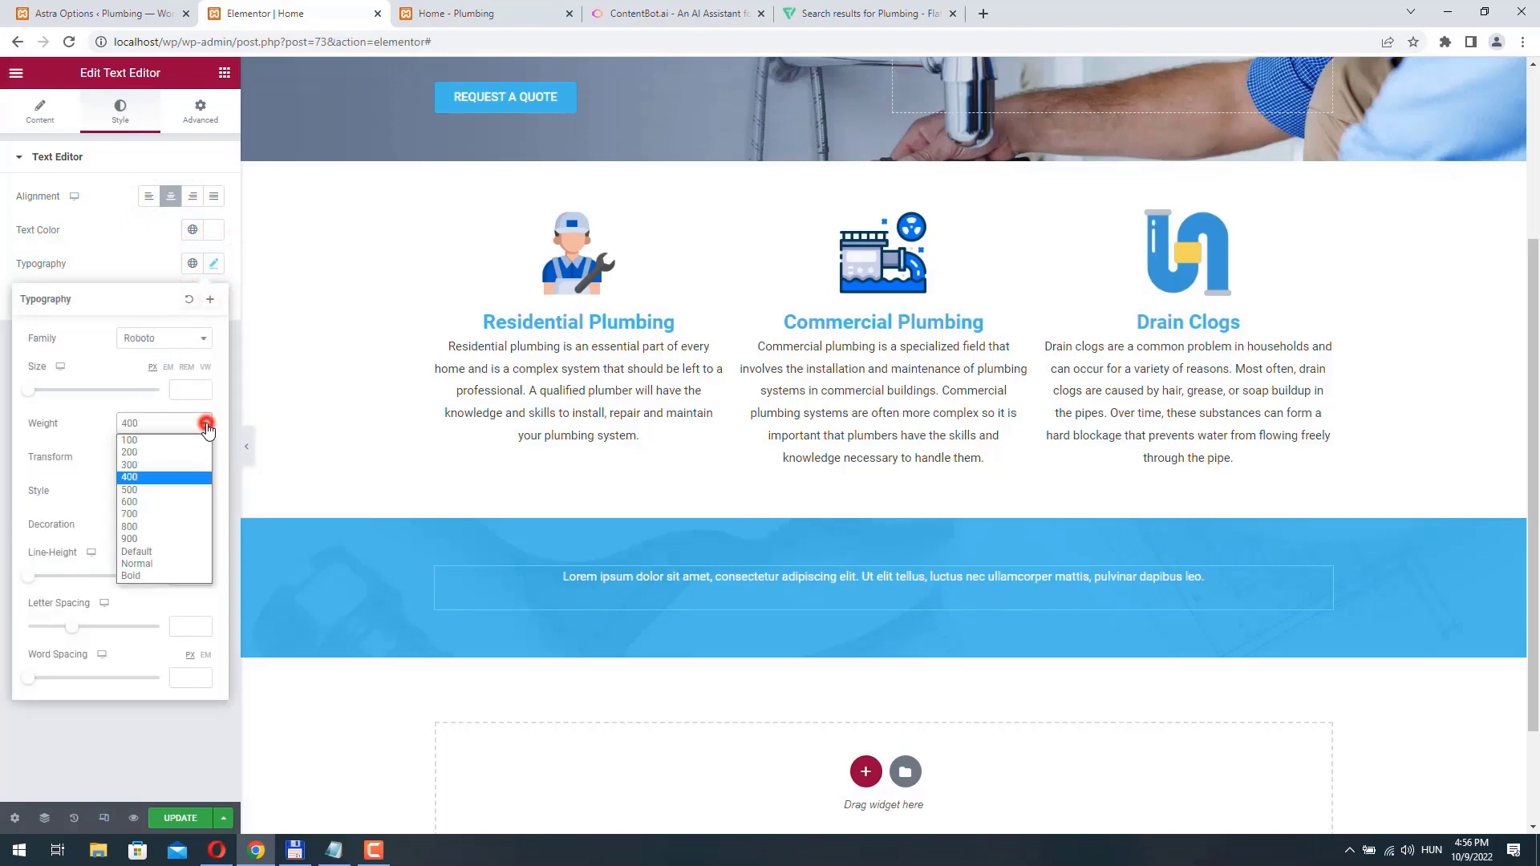
pyautogui.click(171, 465)
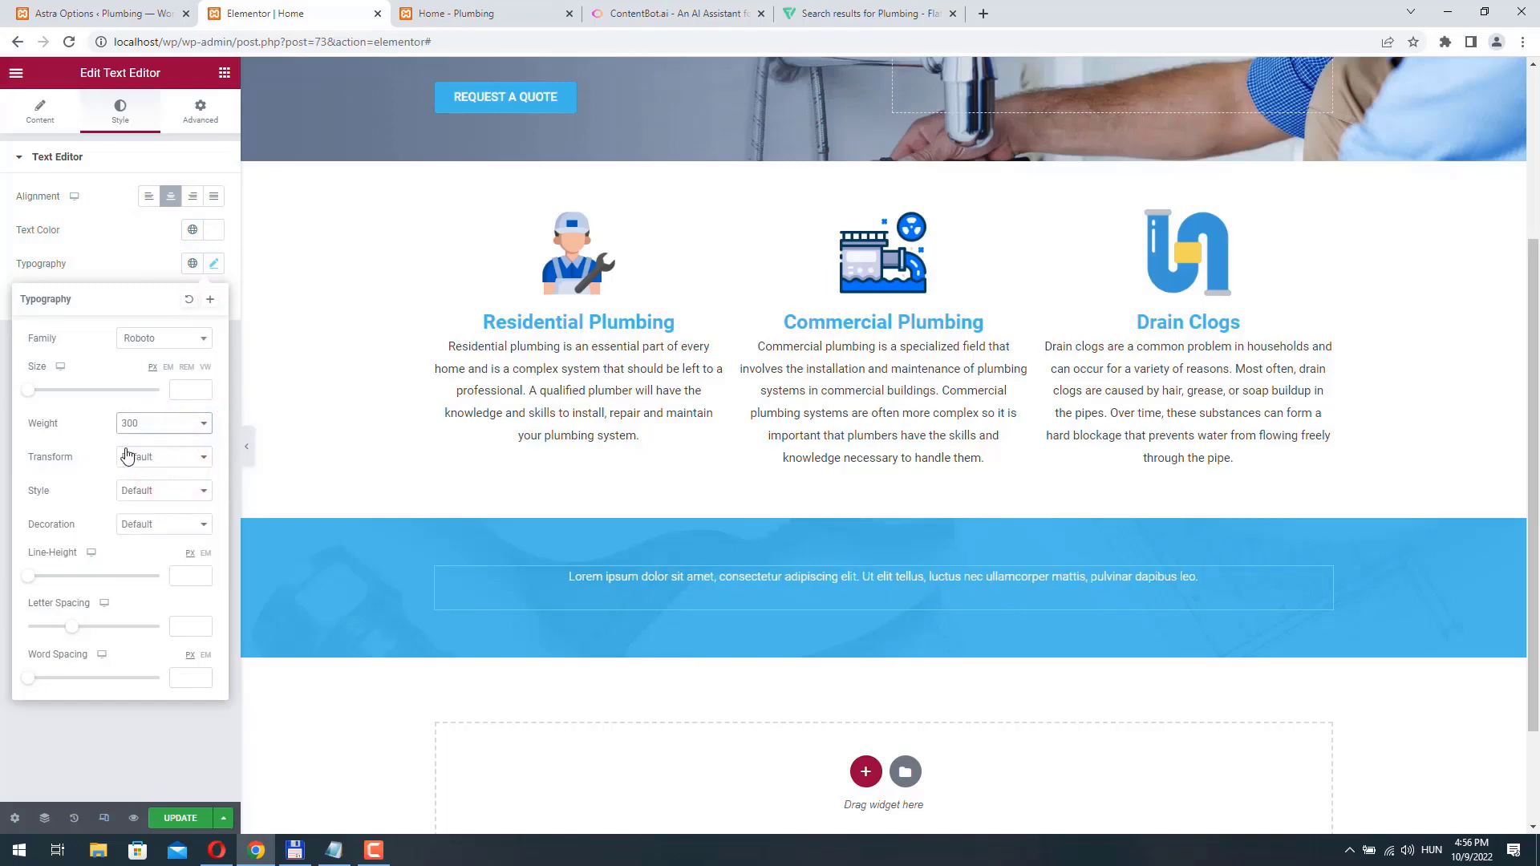
pyautogui.click(202, 386)
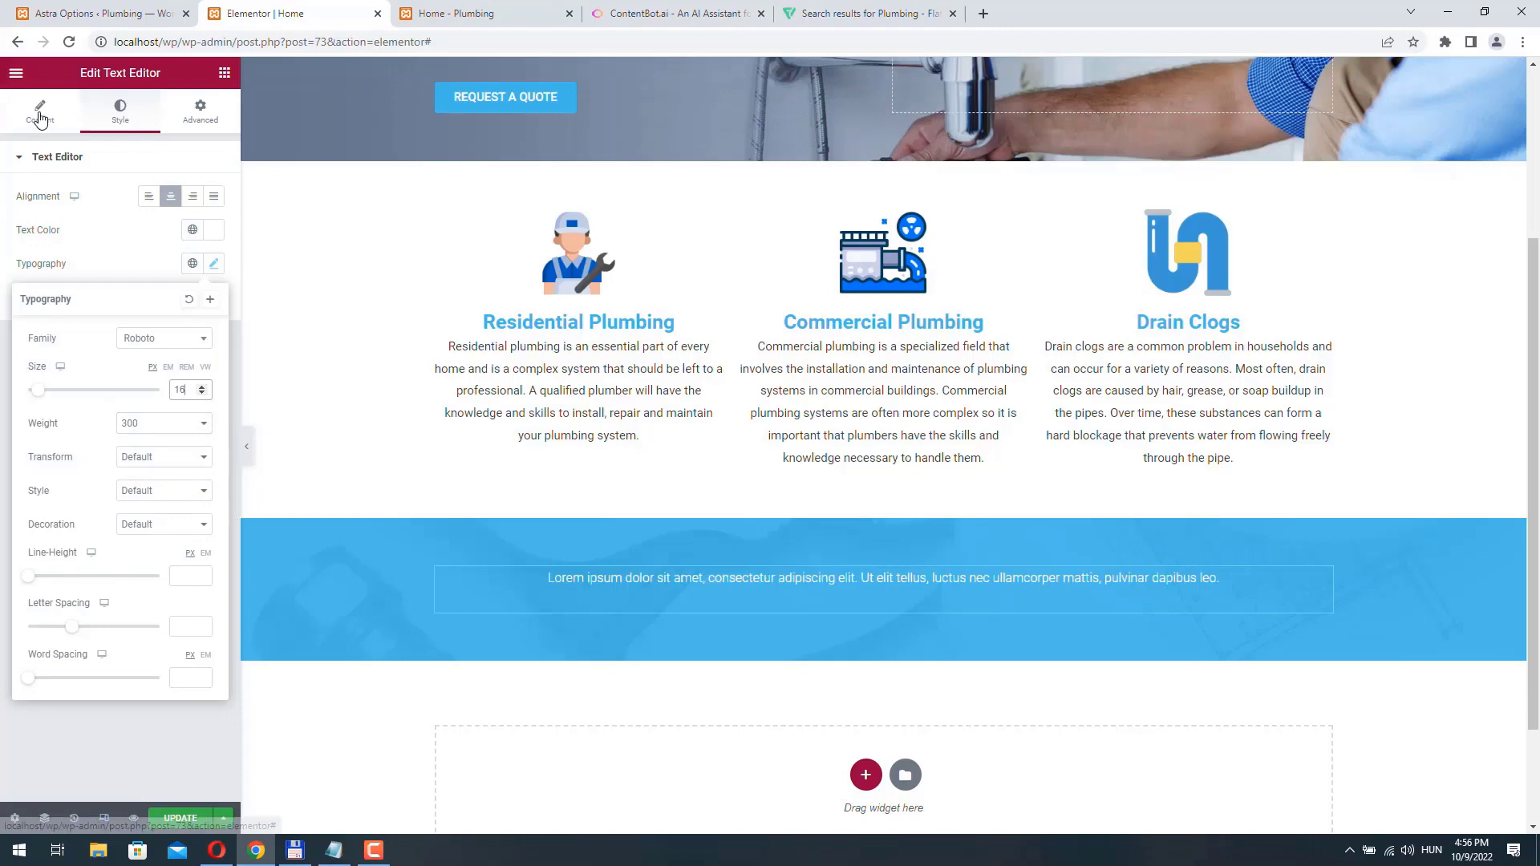
# - Replace the placeholder text with "Call our 24-hour emergency number for urgent plumbing problems!"
pyautogui.click(39, 111)
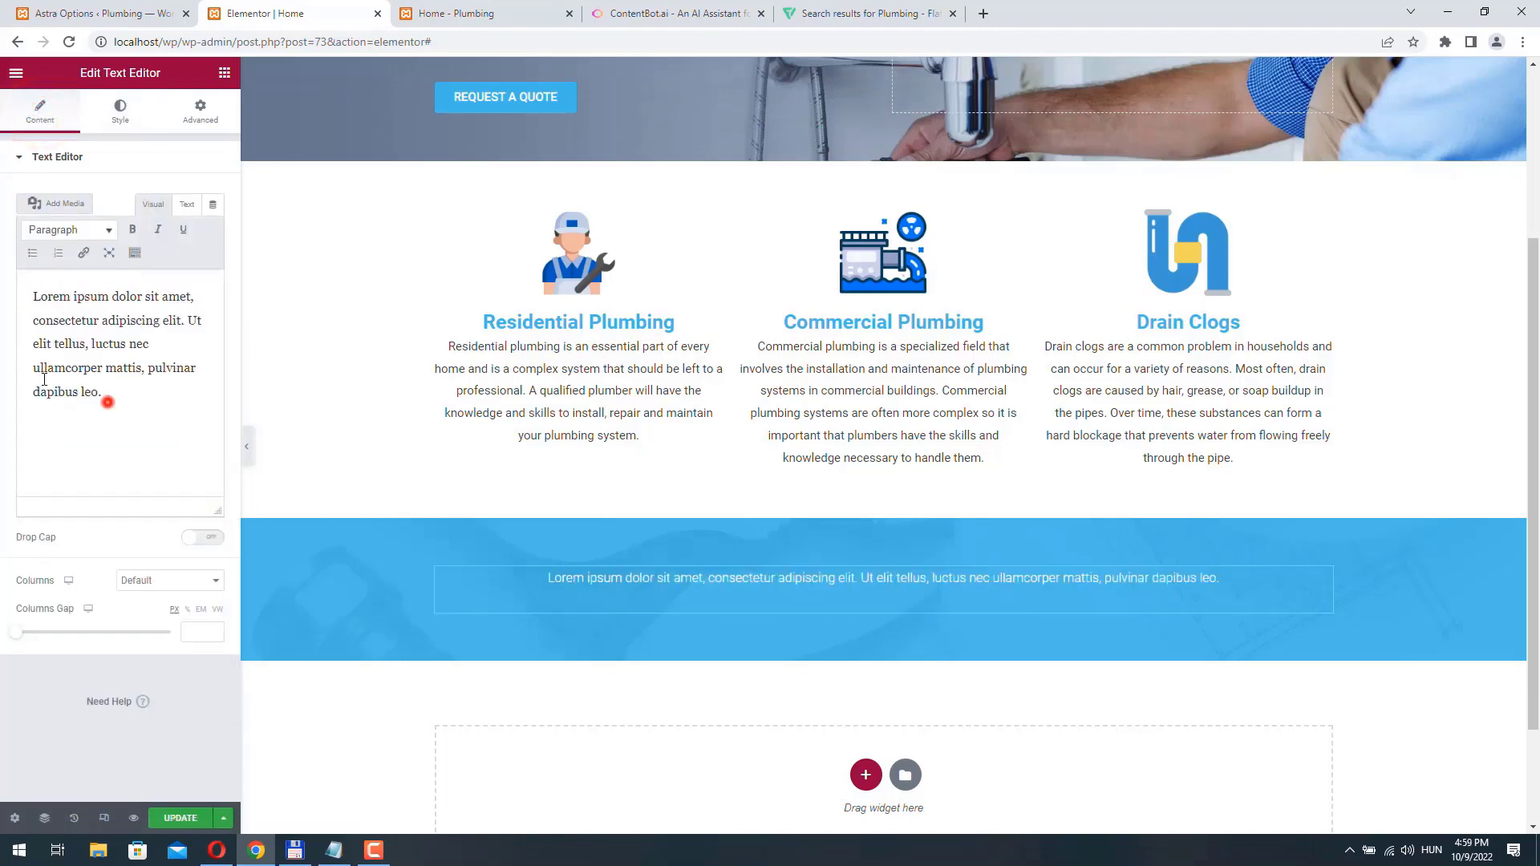
pyautogui.tripleClick(100, 408)
pyautogui.write('Call ou')
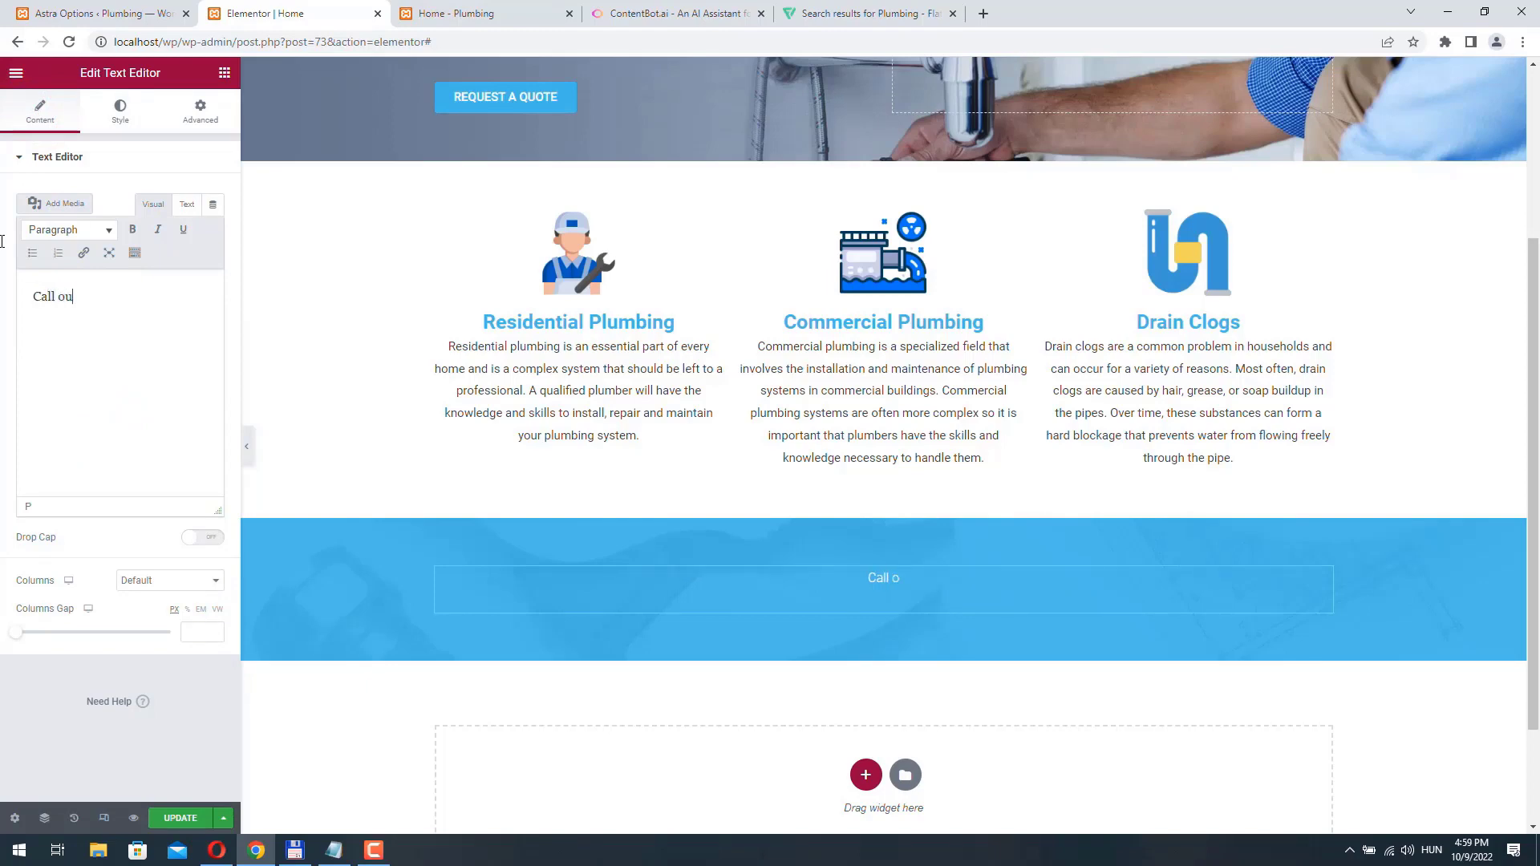
pyautogui.write('r 24-hour emergen')
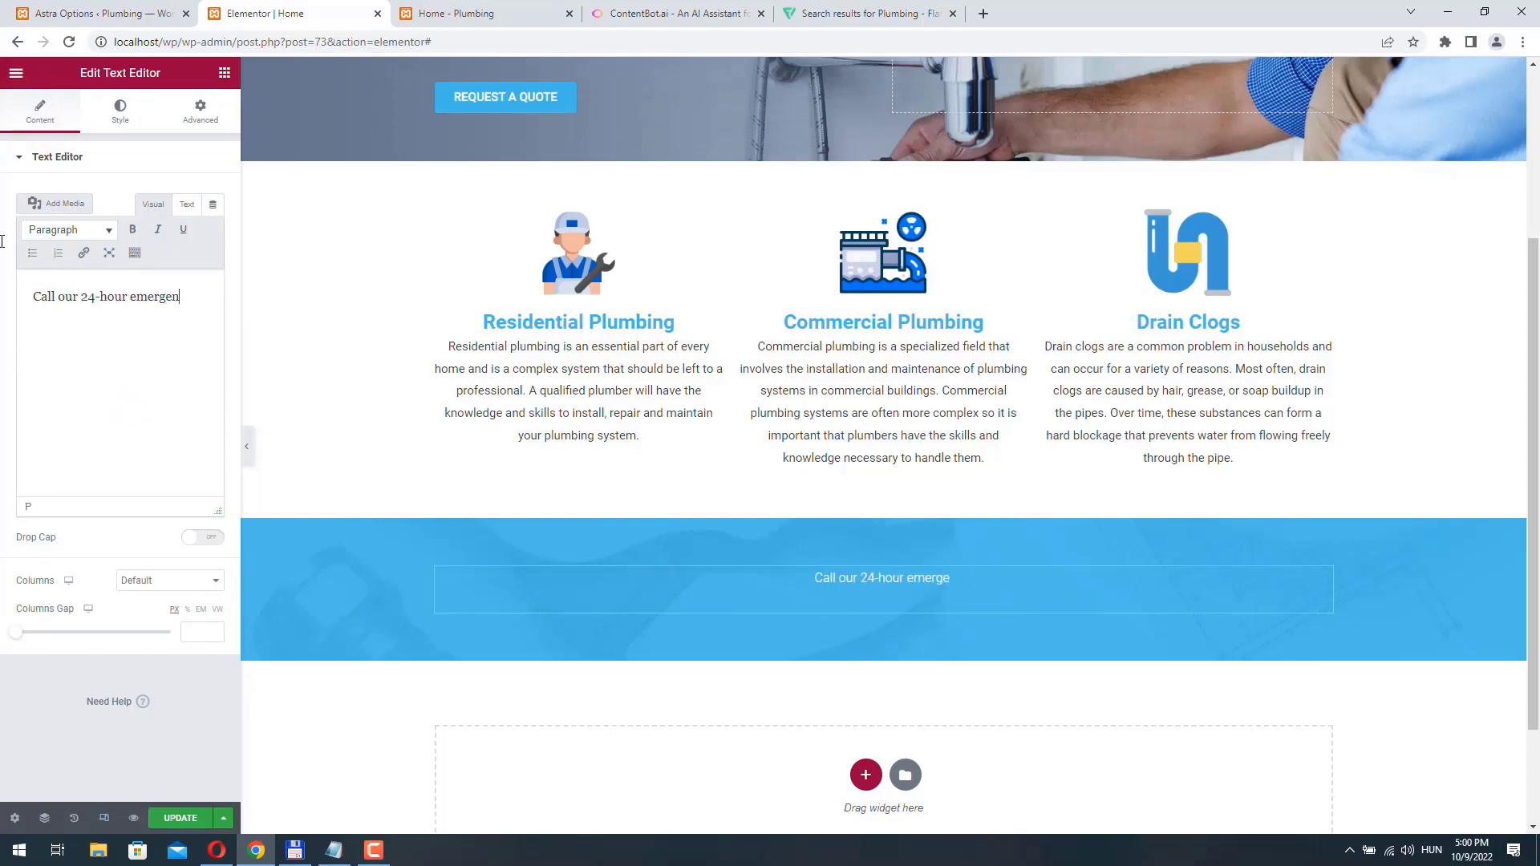
pyautogui.write('c')
pyautogui.write('y number for urgent pl')
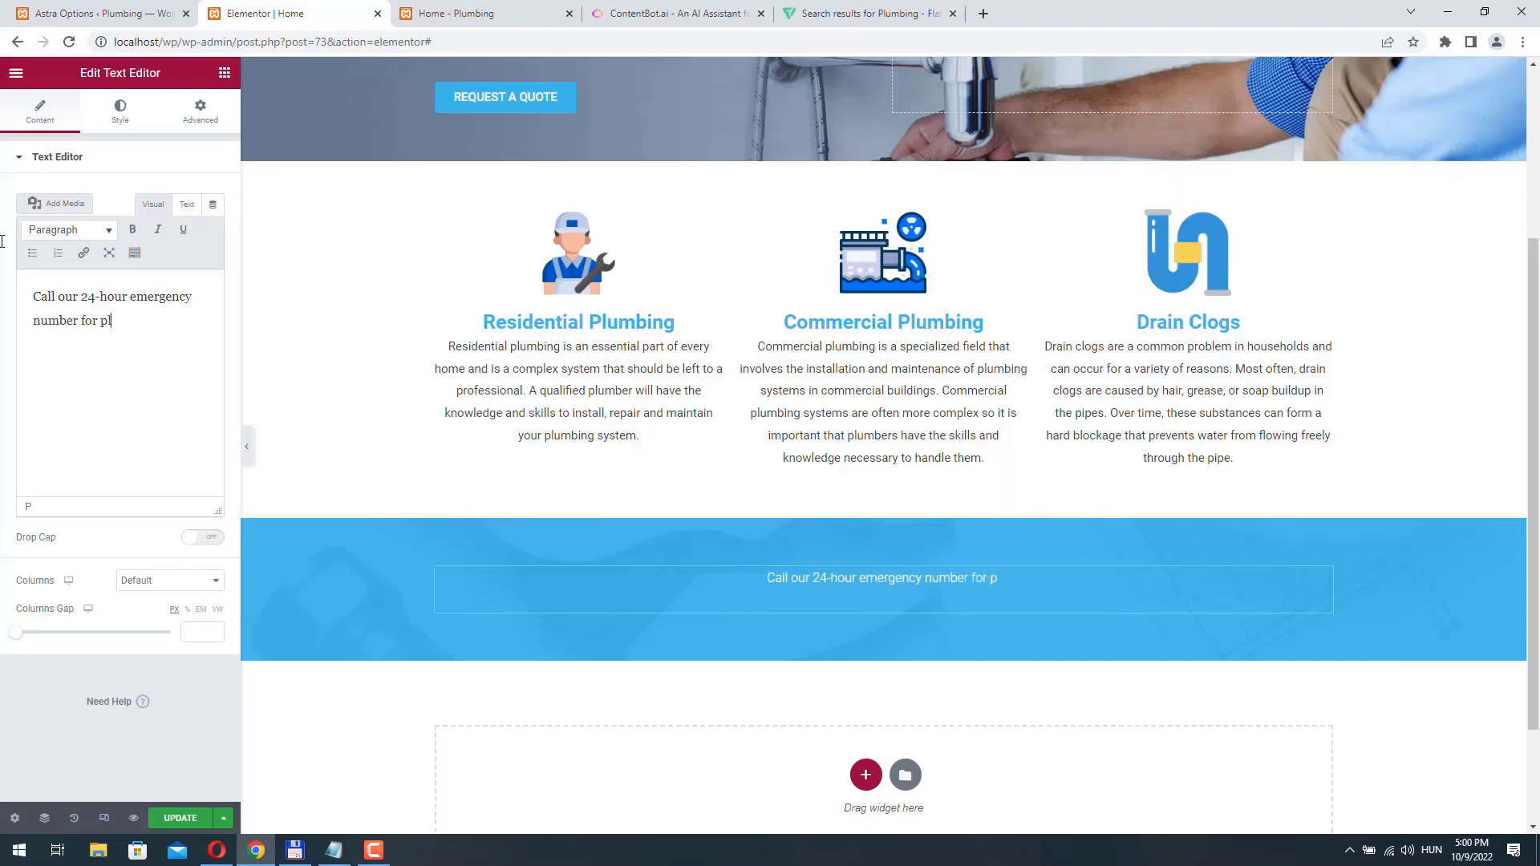
pyautogui.write('umbing')
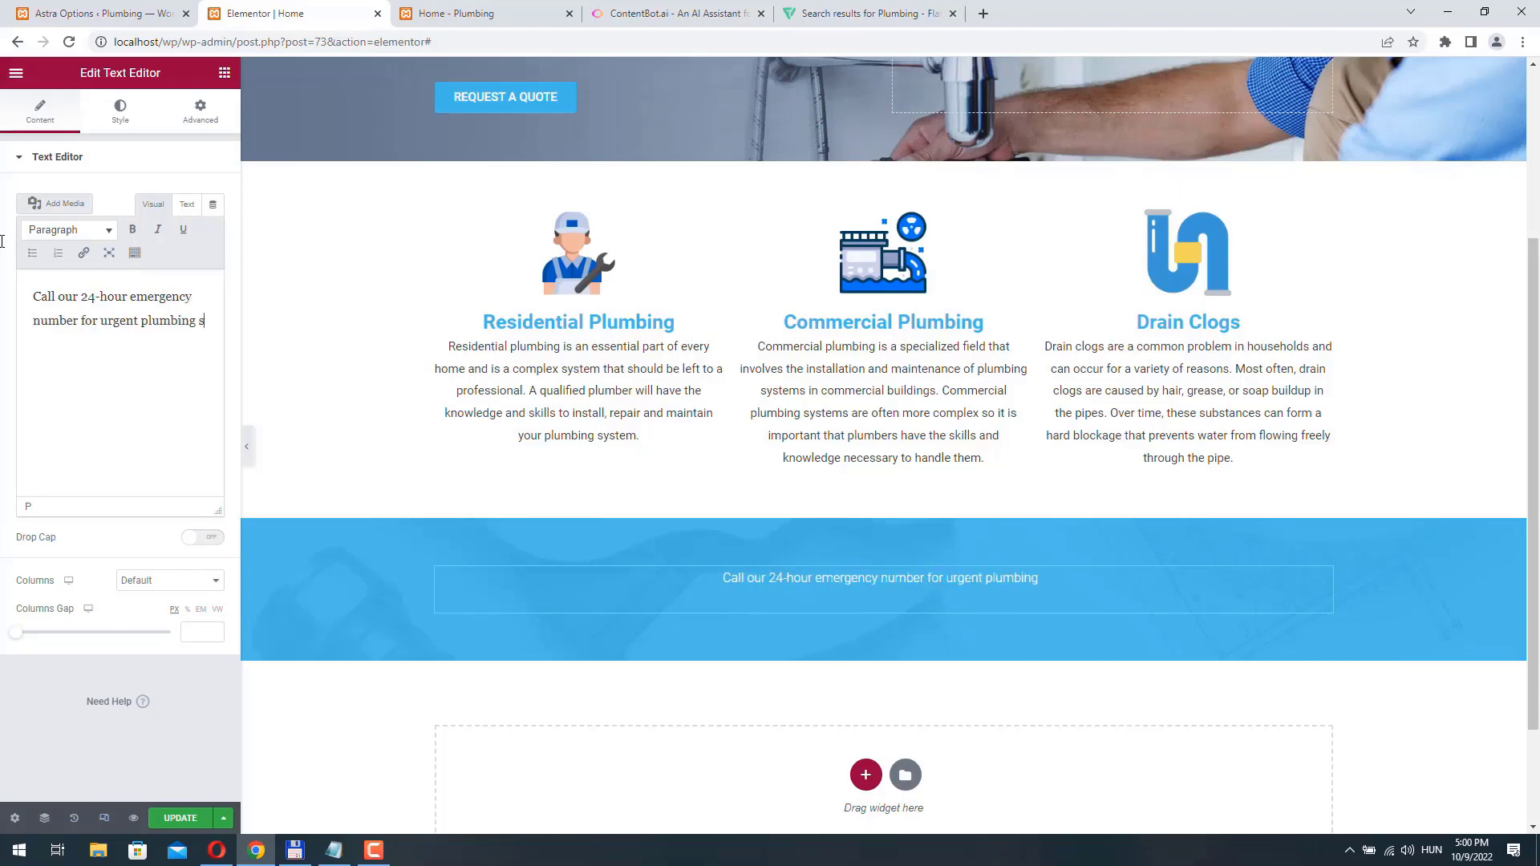
pyautogui.write('er')
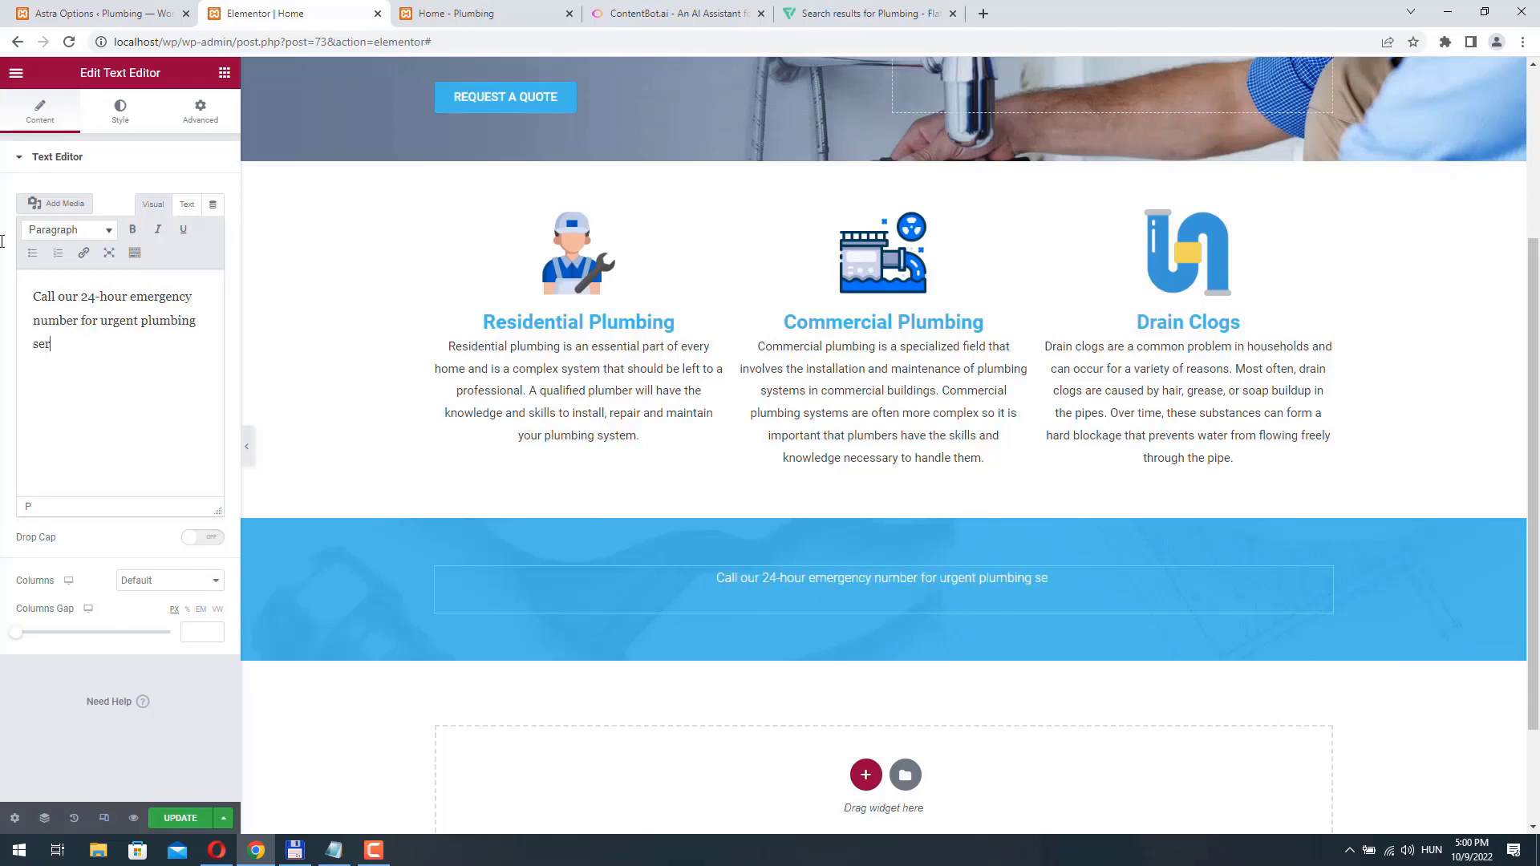
pyautogui.press('BackSpace')
pyautogui.press('BackSpace')
pyautogui.press('BackSpace')
pyautogui.write('problems!')
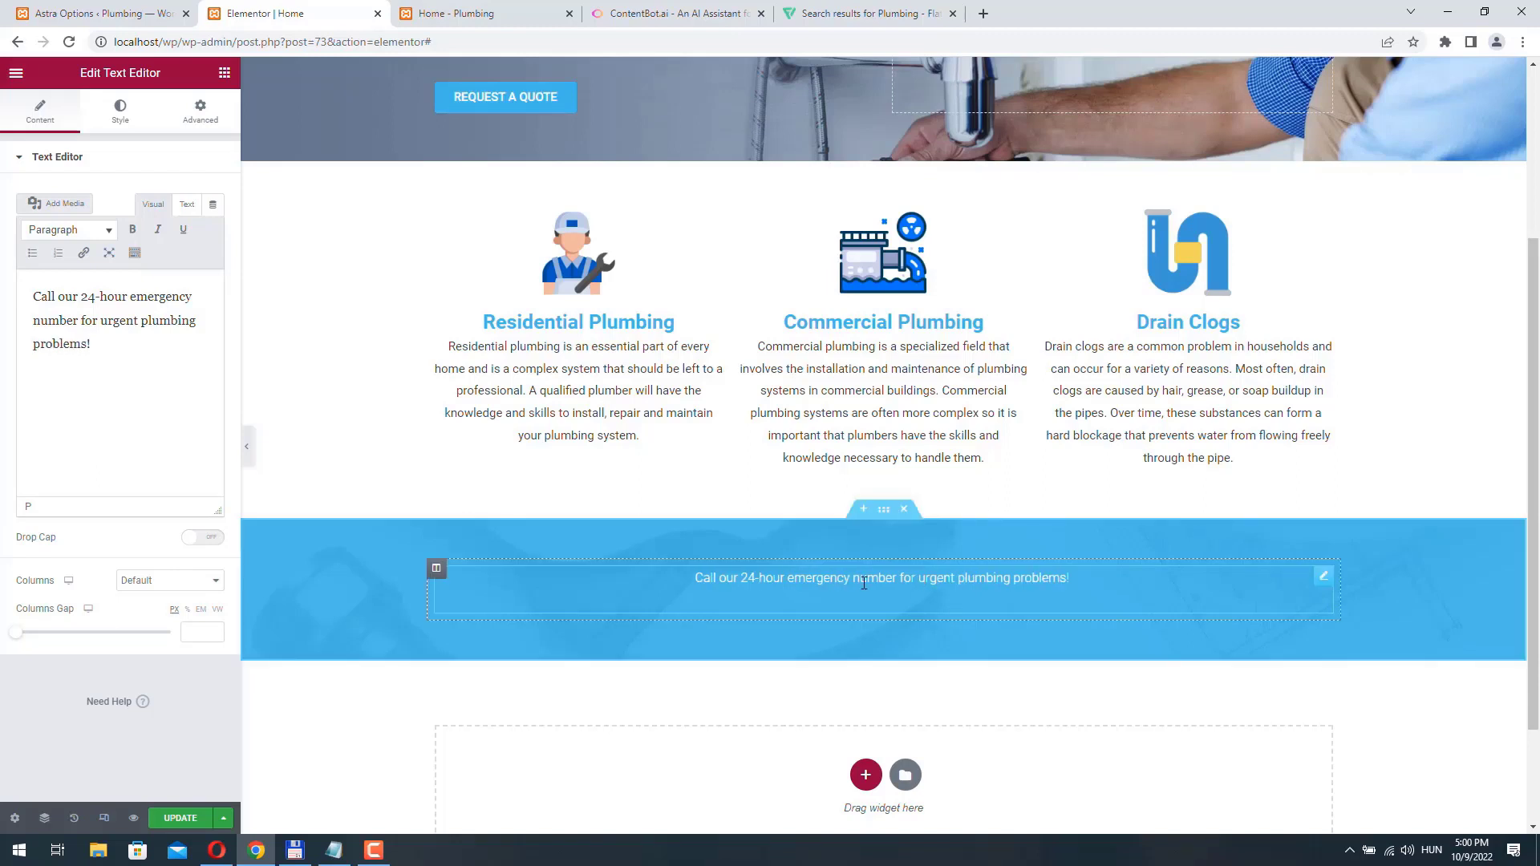
# - Add a Heading widget below the emergency text, set its HTML tag to H3 and center it
pyautogui.click(224, 73)
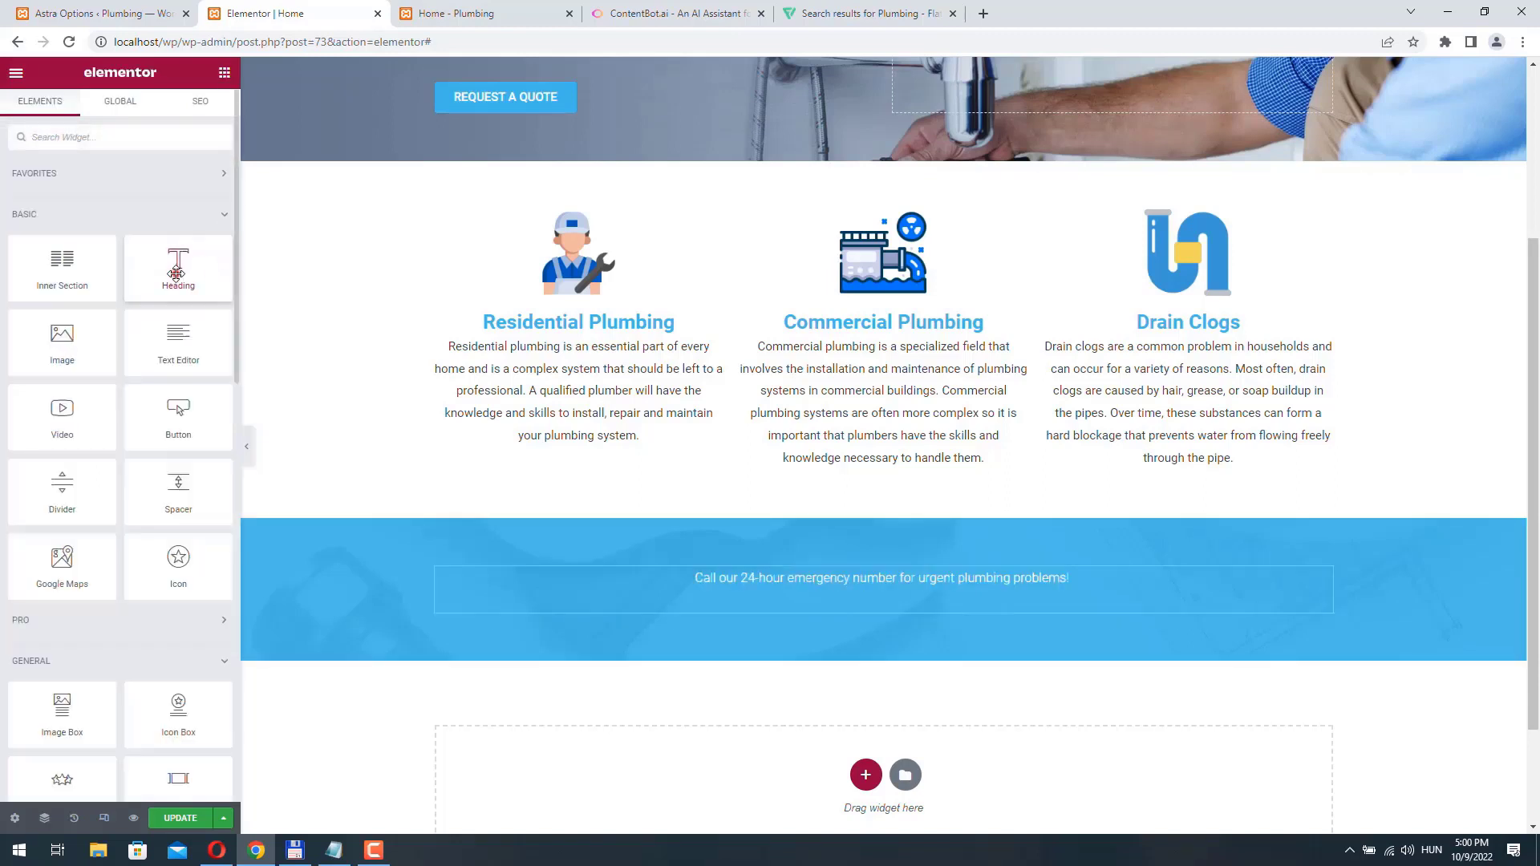
pyautogui.moveTo(177, 273); pyautogui.dragTo(921, 626)
pyautogui.click(170, 389)
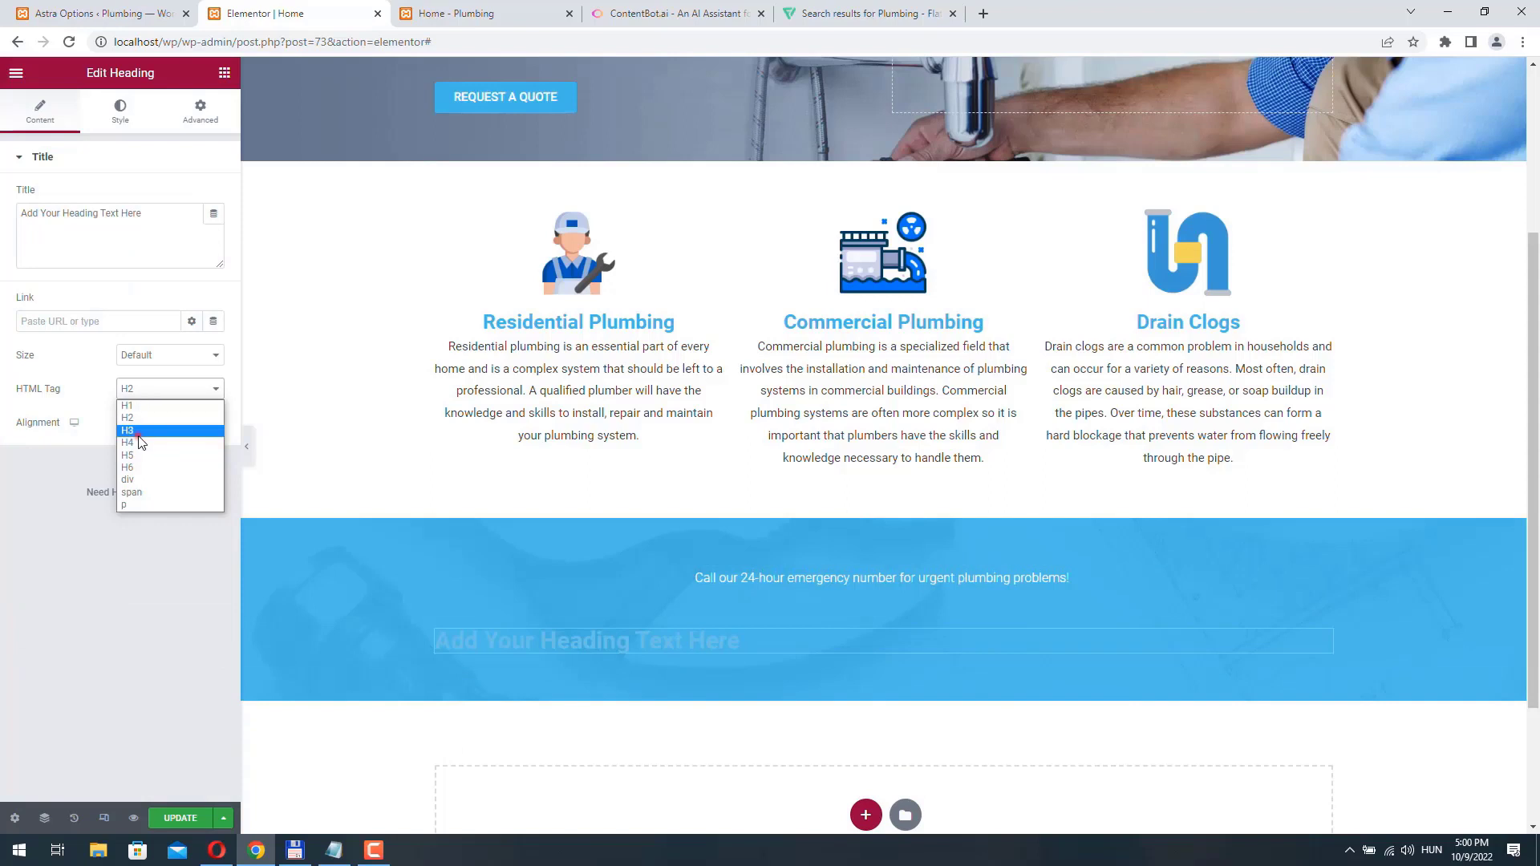
pyautogui.click(139, 433)
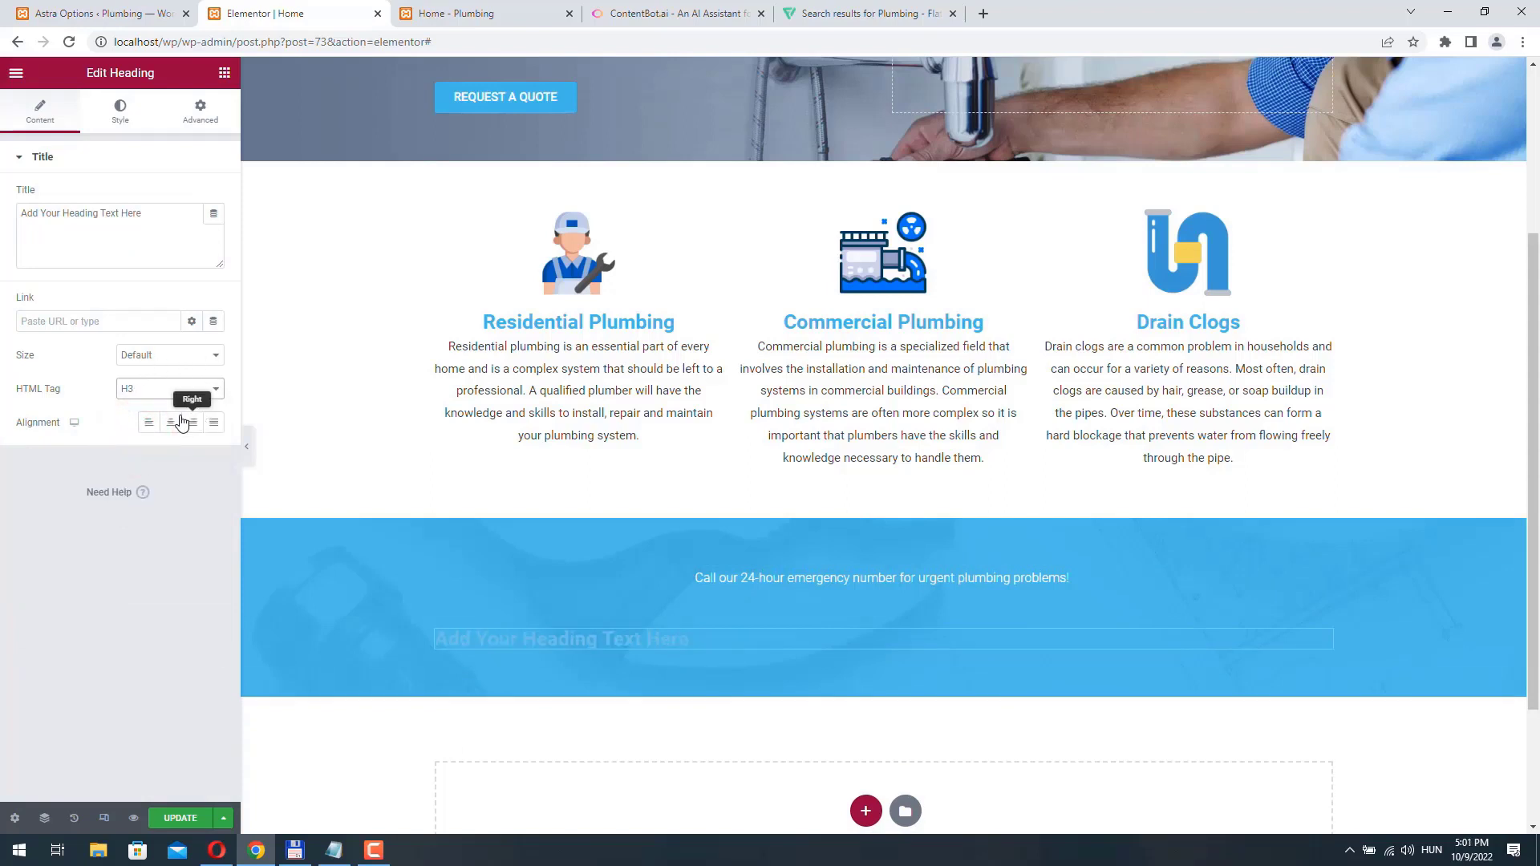
pyautogui.click(170, 424)
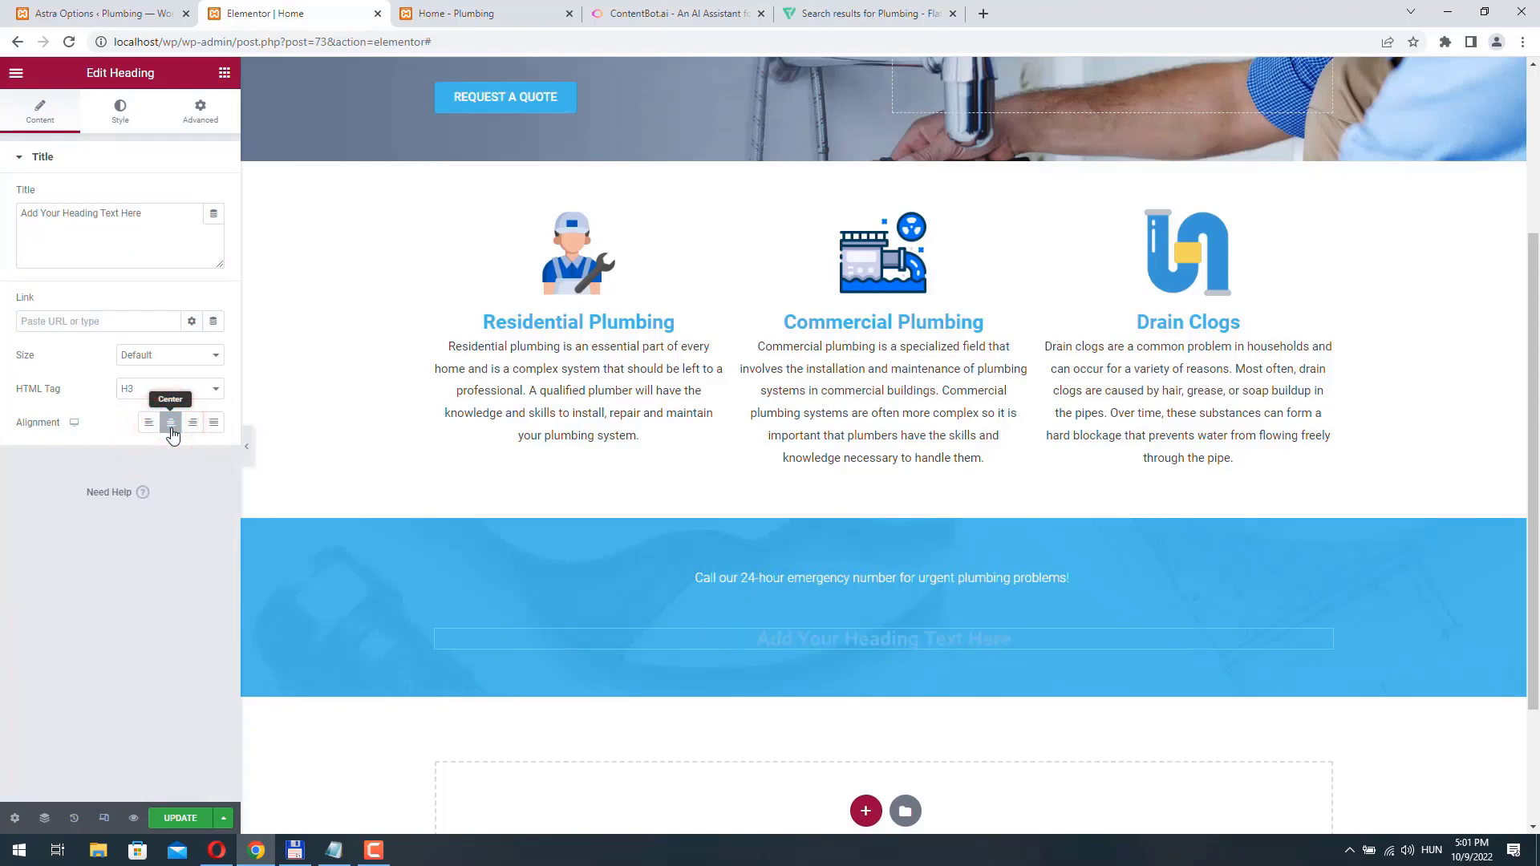
# - Color the new heading white and set its font weight to 400
pyautogui.click(120, 112)
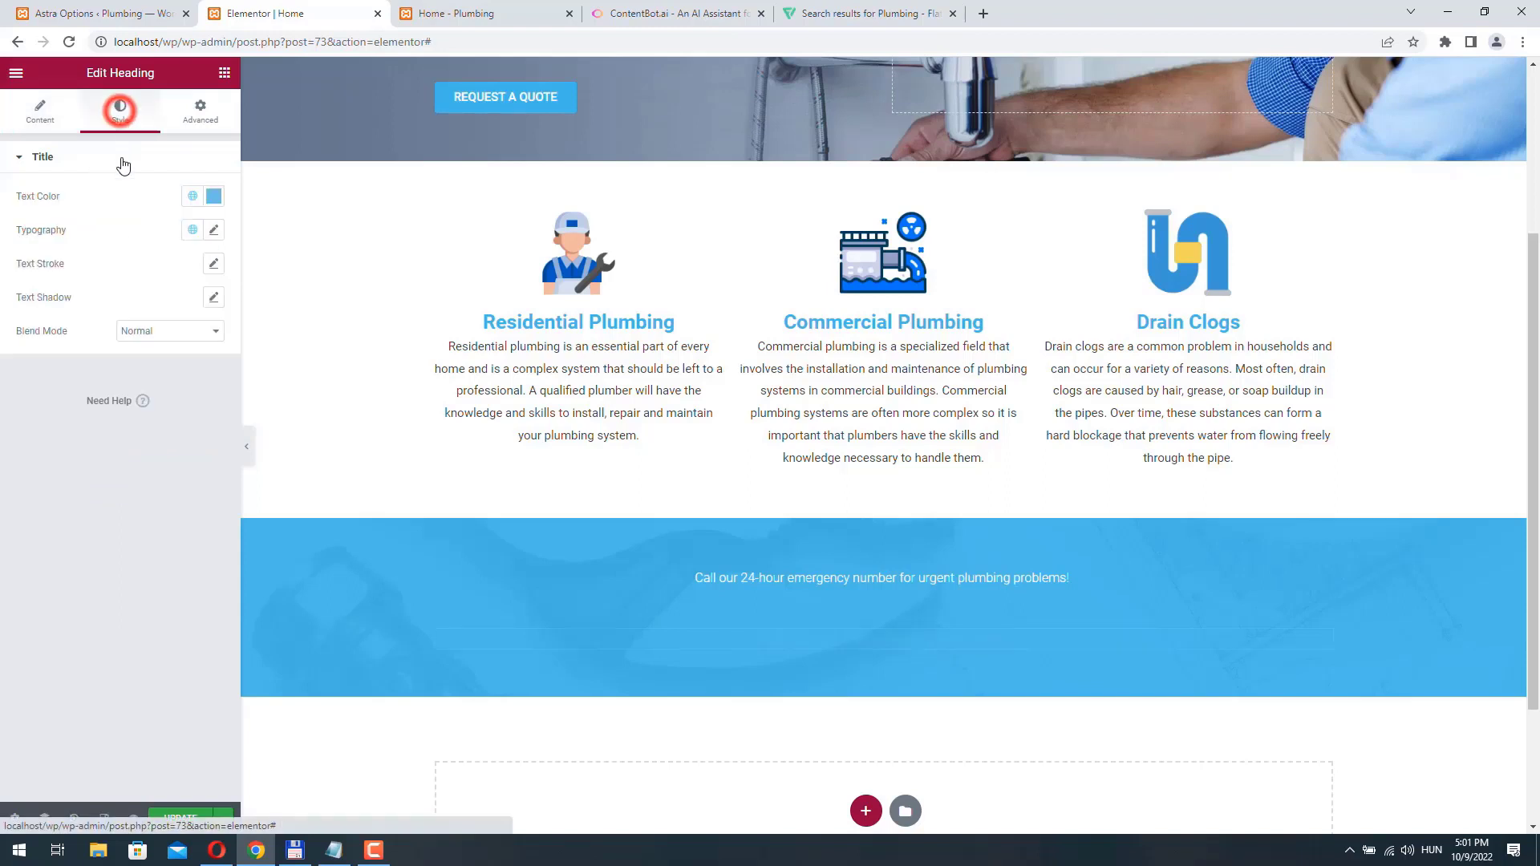
pyautogui.click(213, 196)
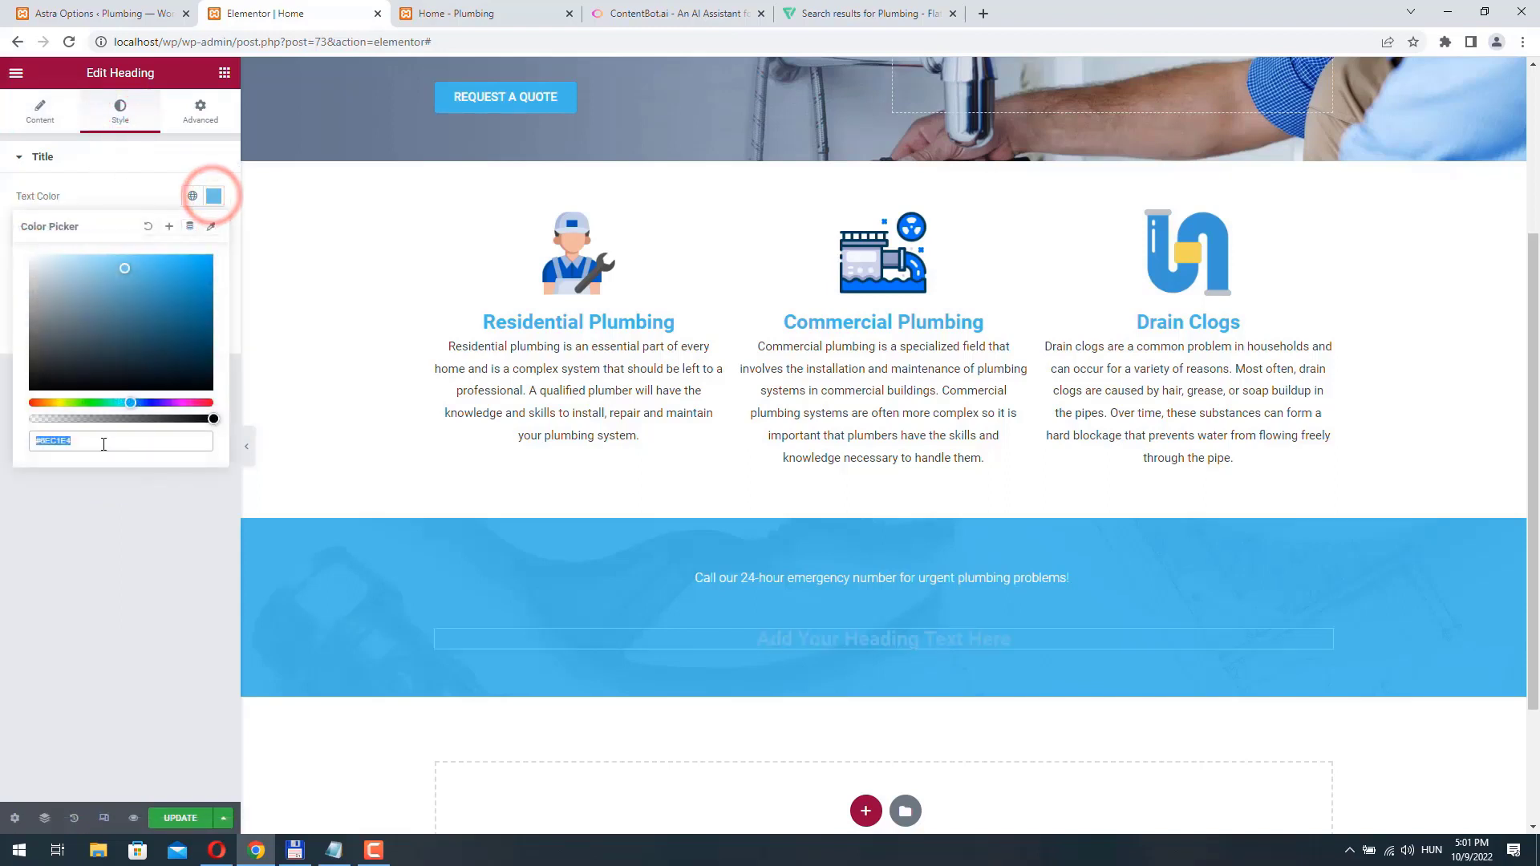
pyautogui.moveTo(102, 441); pyautogui.dragTo(43, 440)
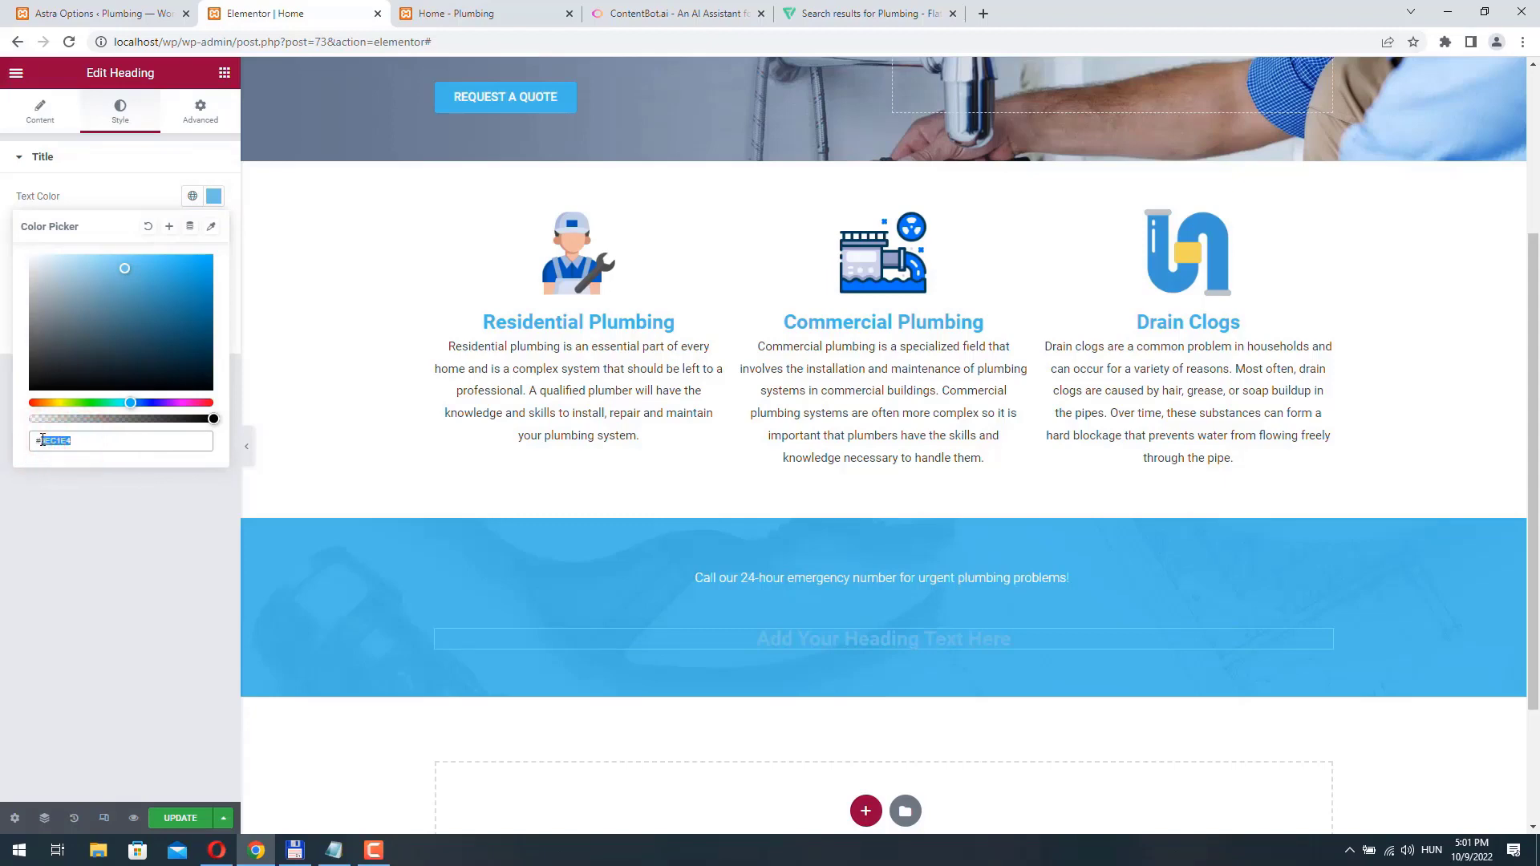
pyautogui.press('BackSpace')
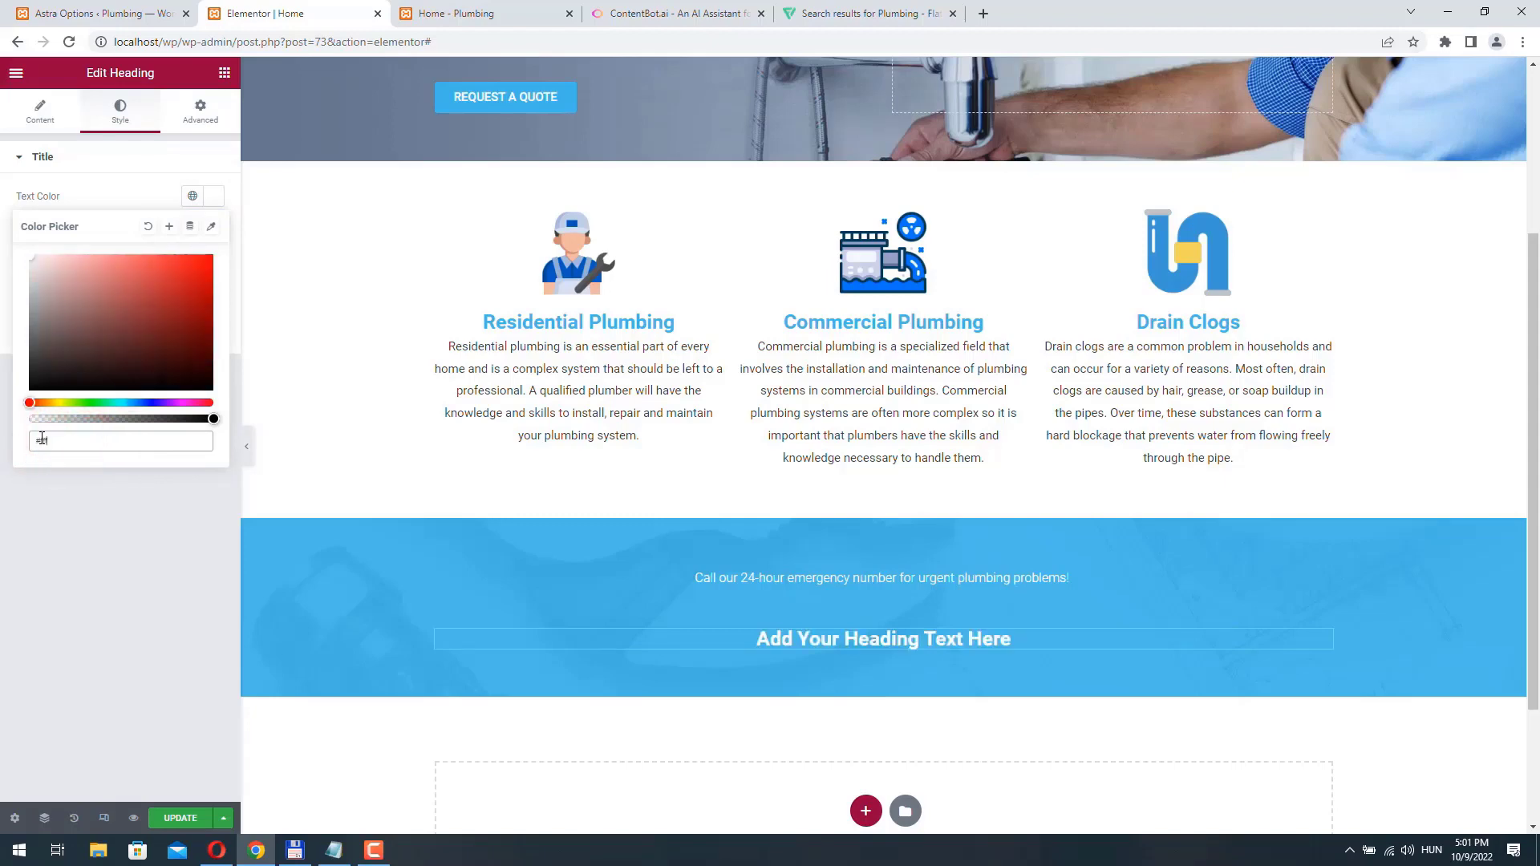
pyautogui.click(214, 231)
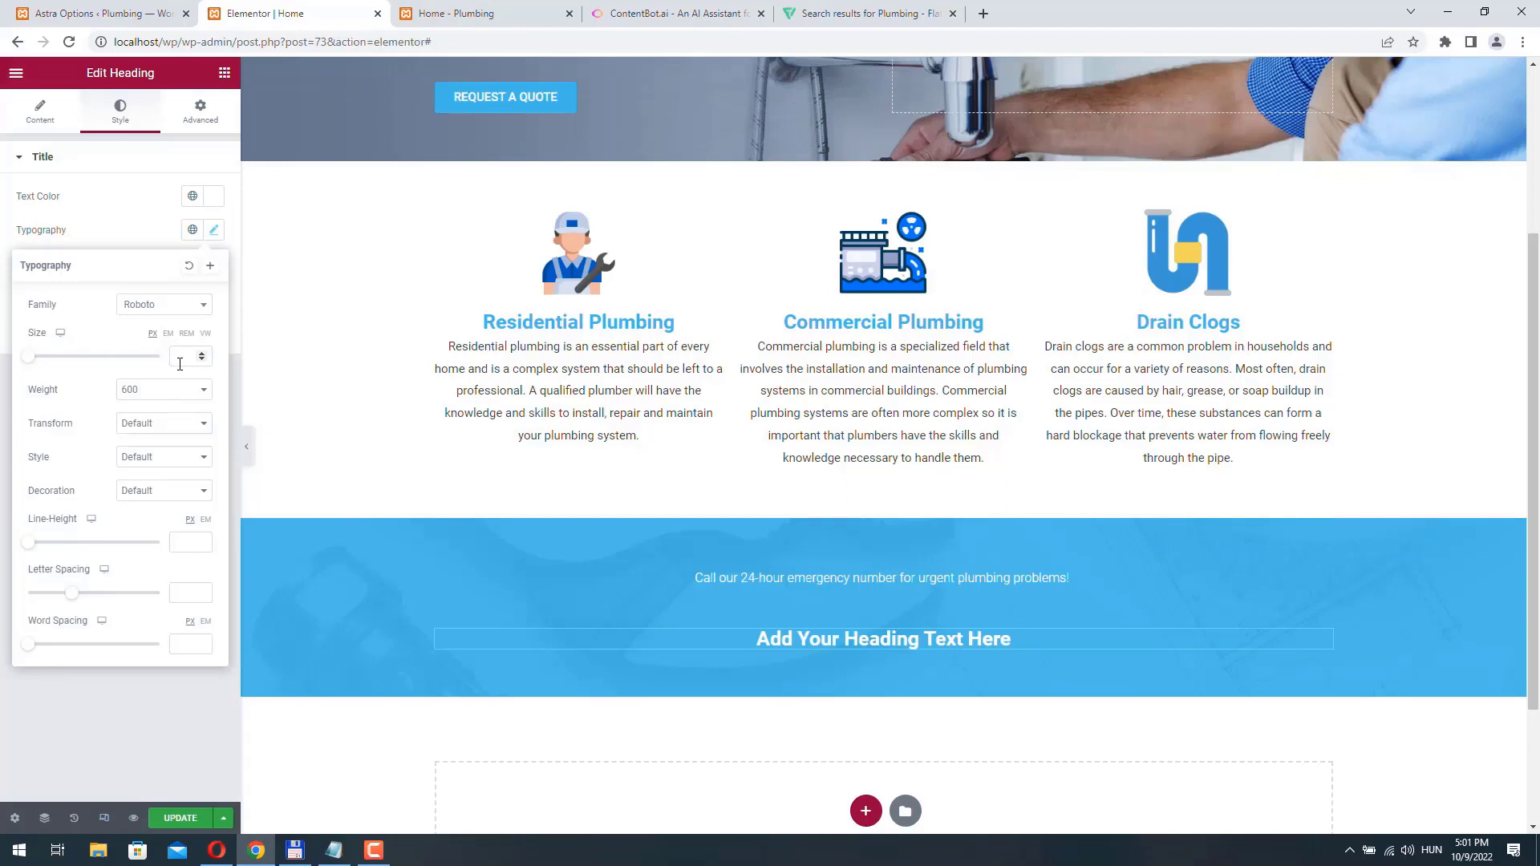
pyautogui.click(165, 390)
pyautogui.click(153, 446)
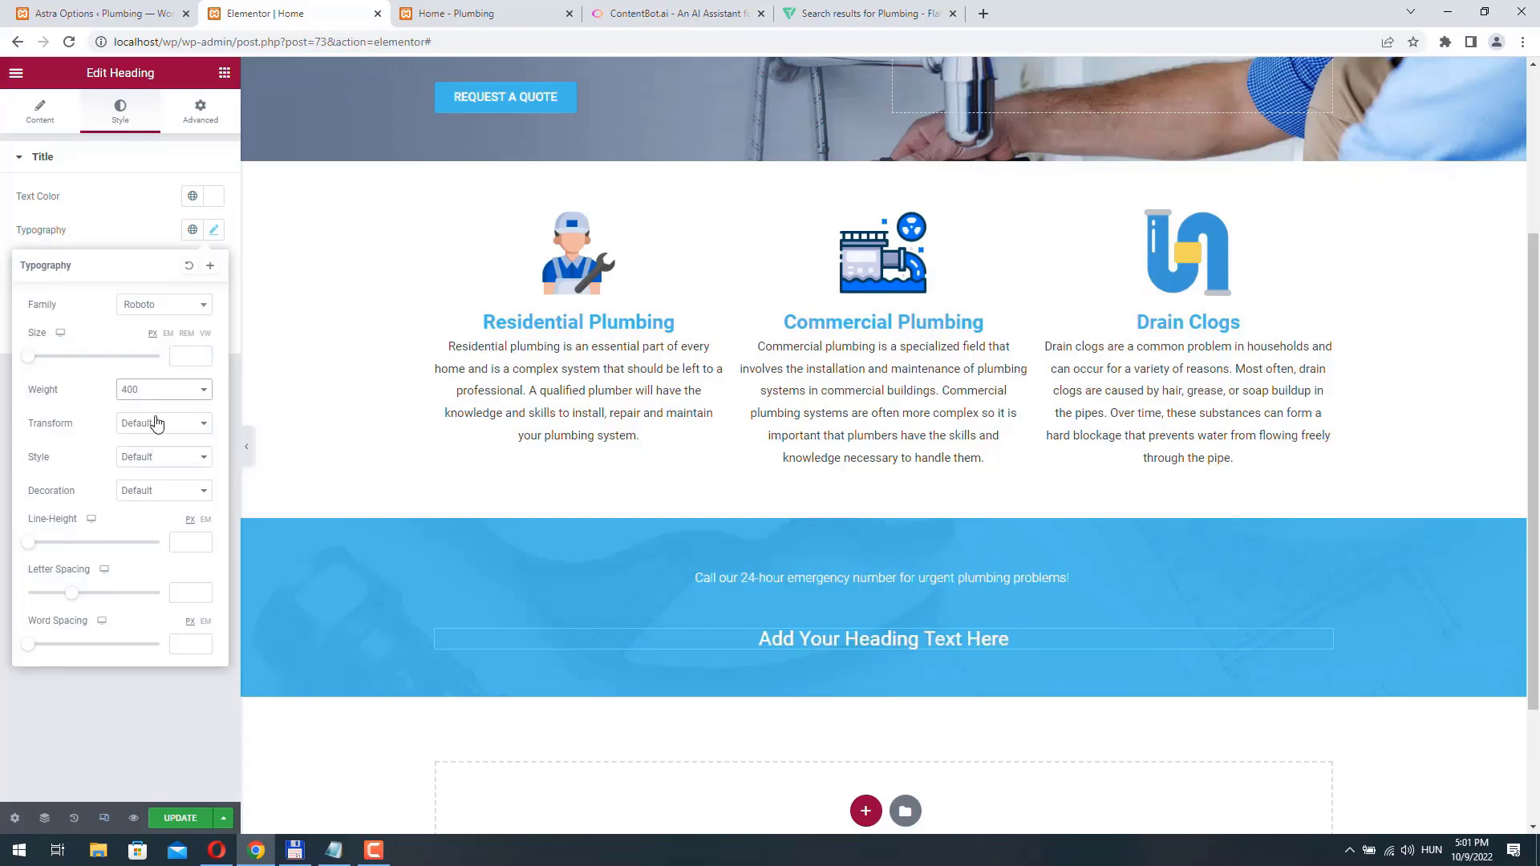
pyautogui.click(47, 183)
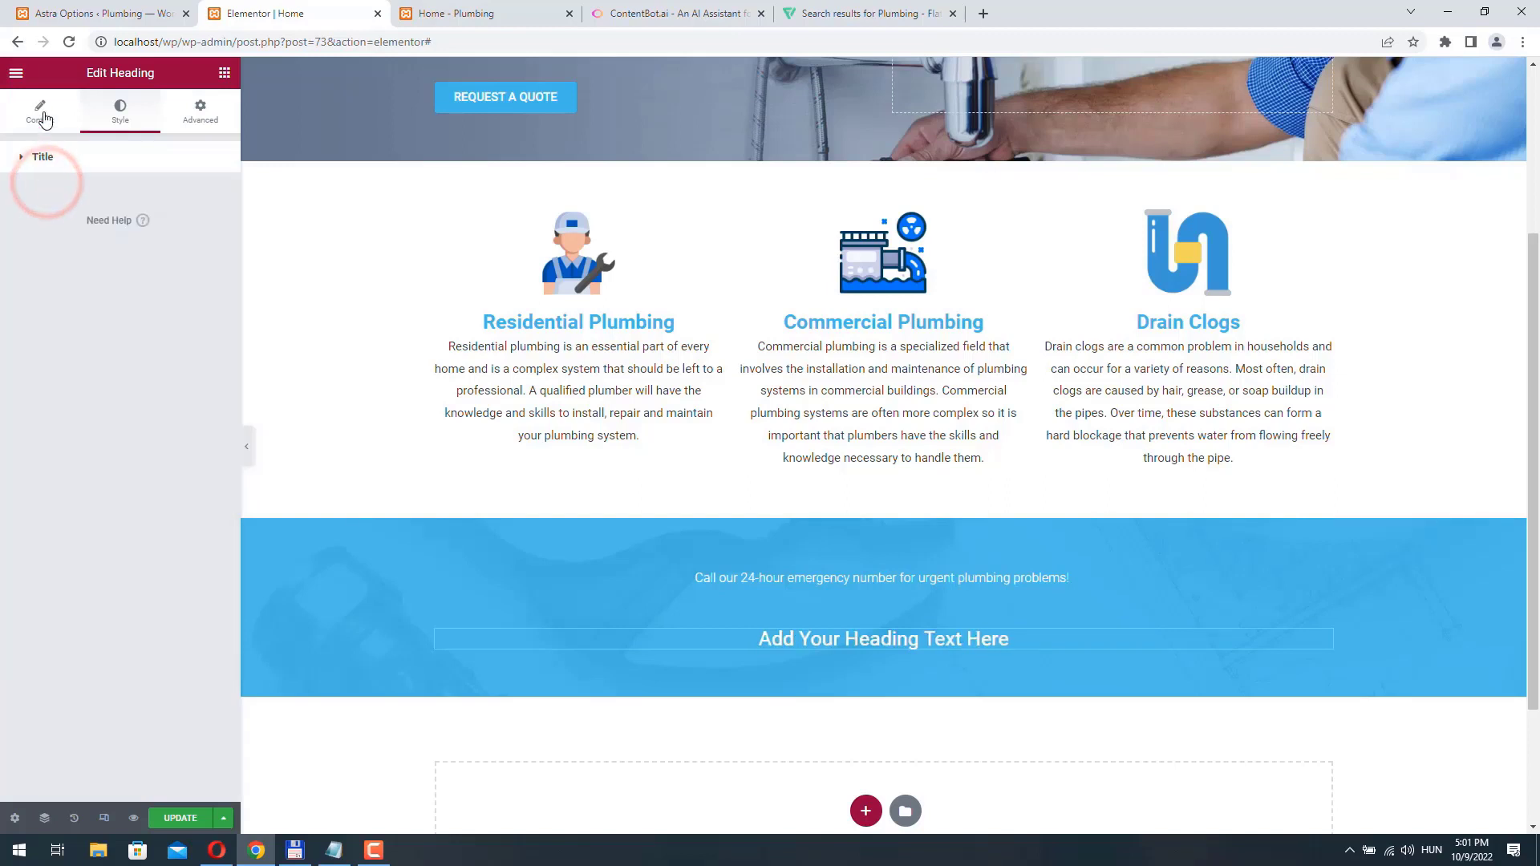
# - Replace the heading's placeholder title with "Friendly Emergency Plumbing Service"
pyautogui.click(42, 110)
pyautogui.tripleClick(161, 220)
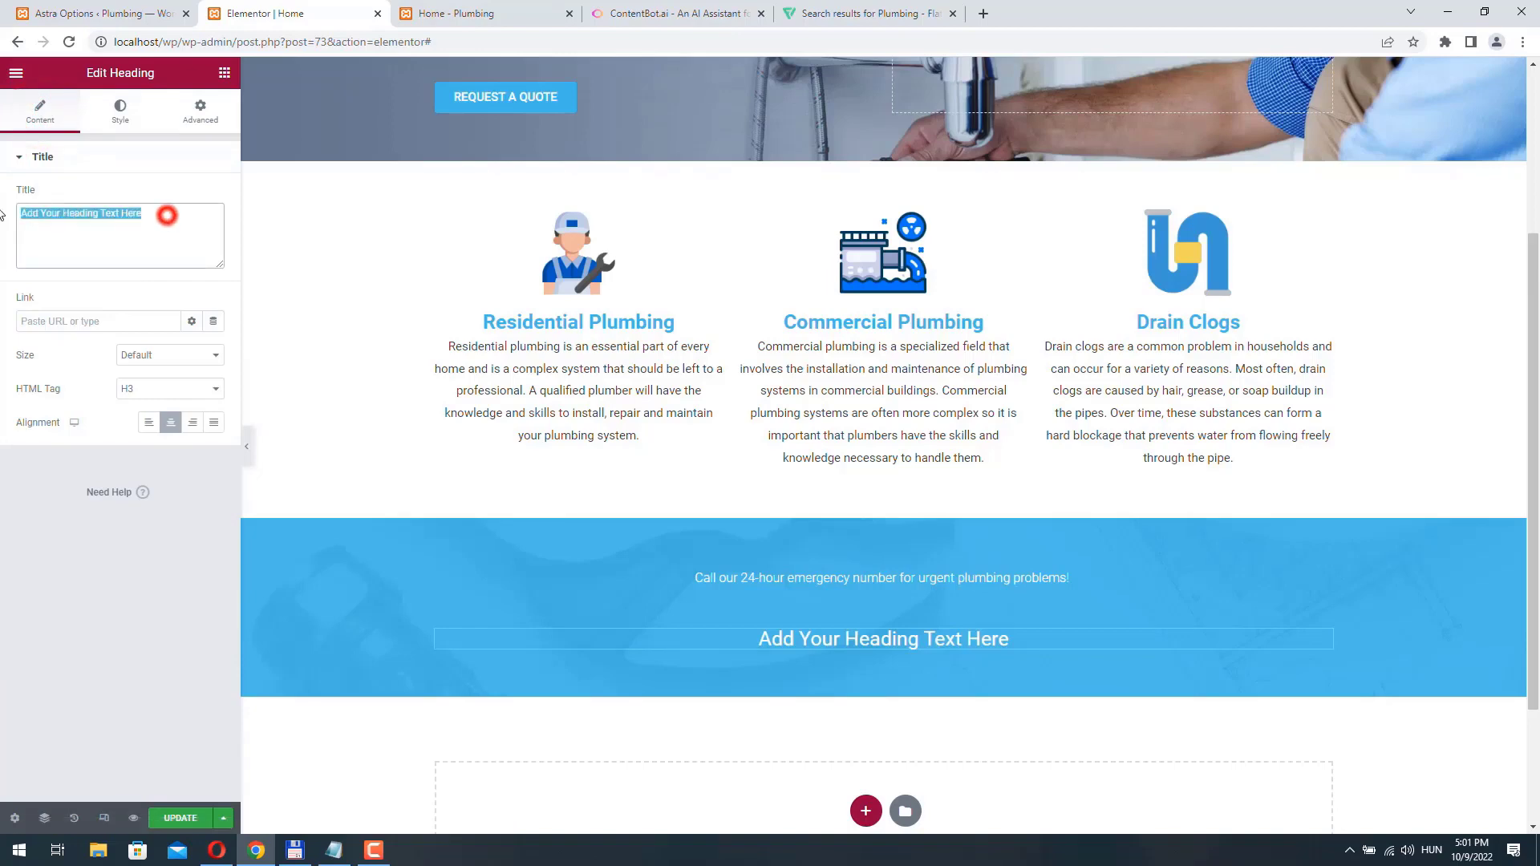
pyautogui.write('Friendly')
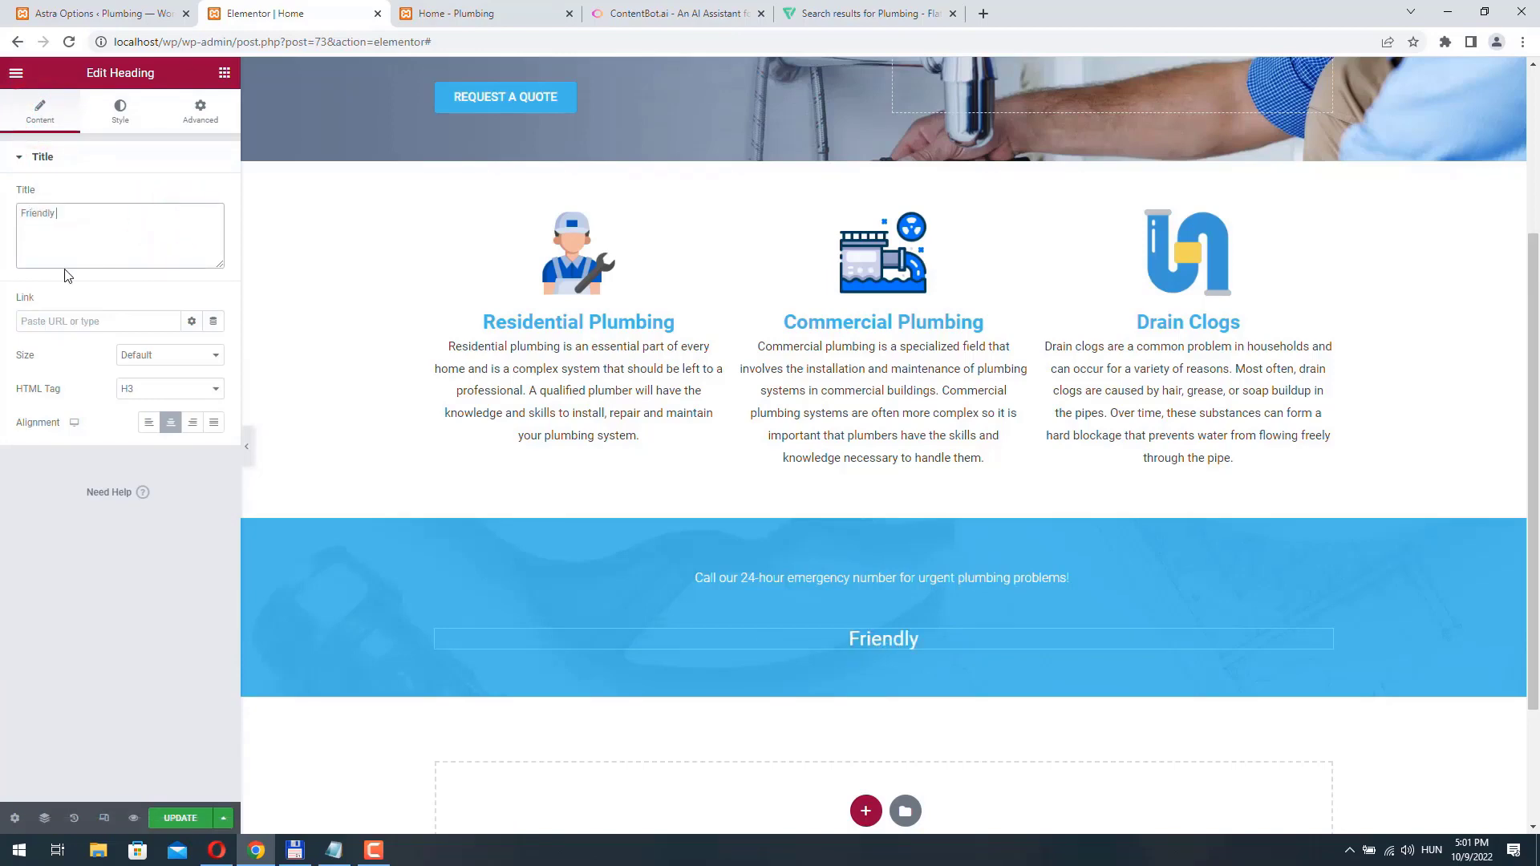
pyautogui.write(' Emergency')
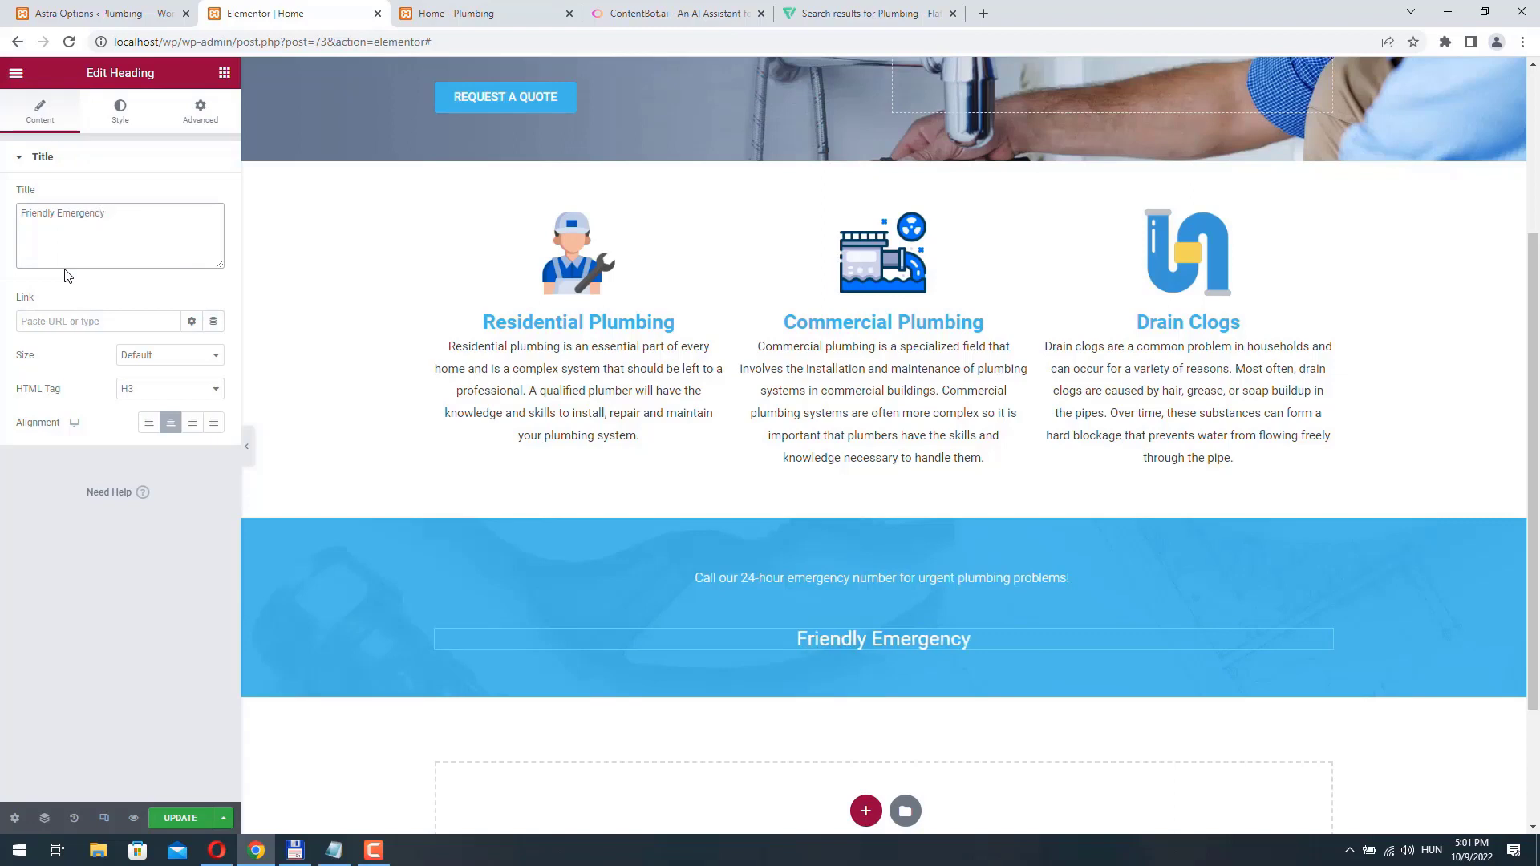
pyautogui.write(' Plumbin')
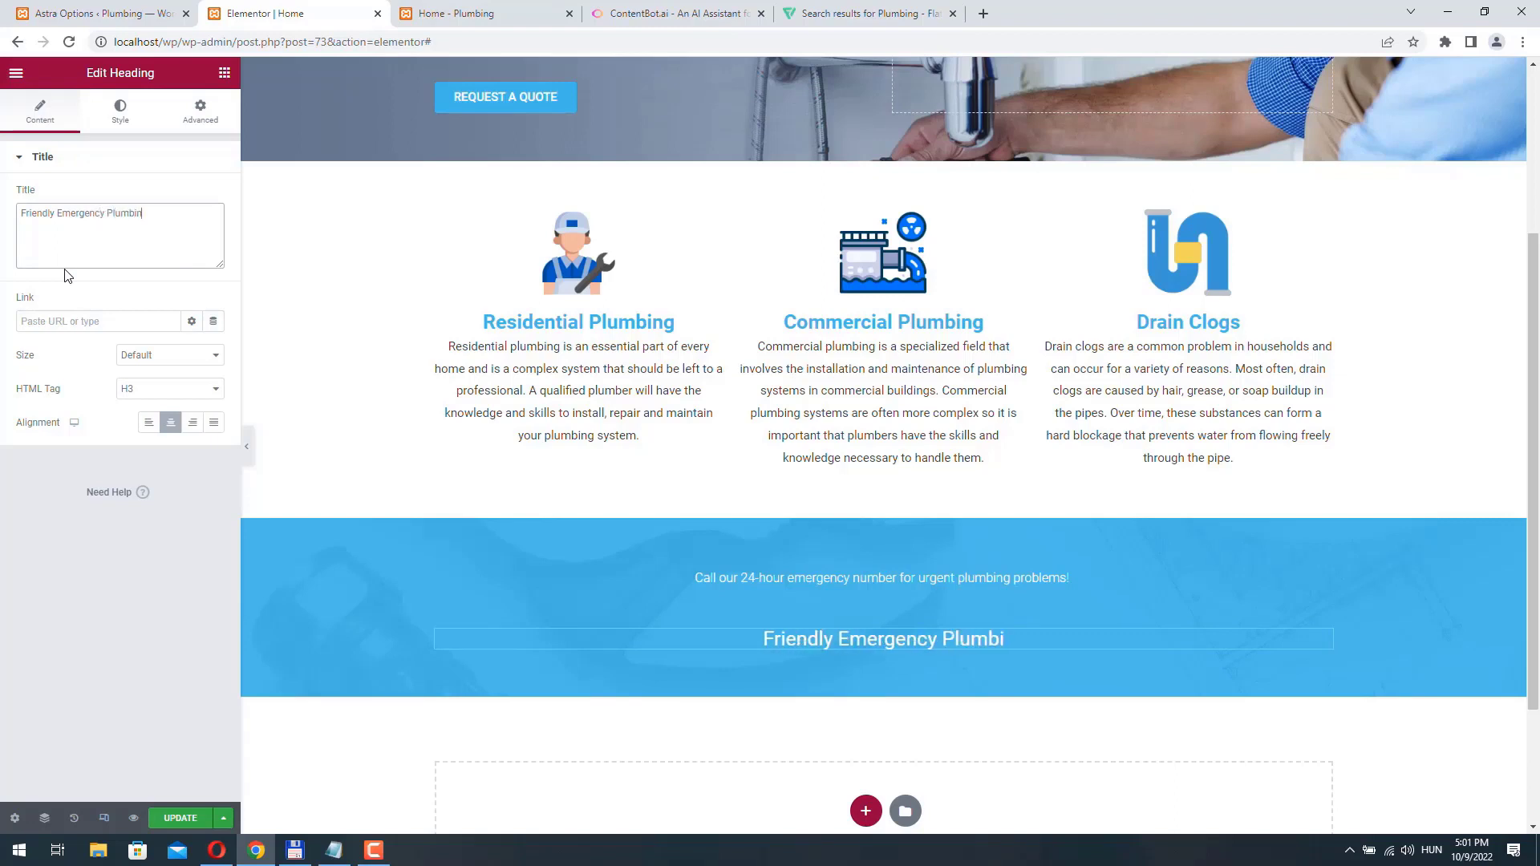
pyautogui.write('g Service')
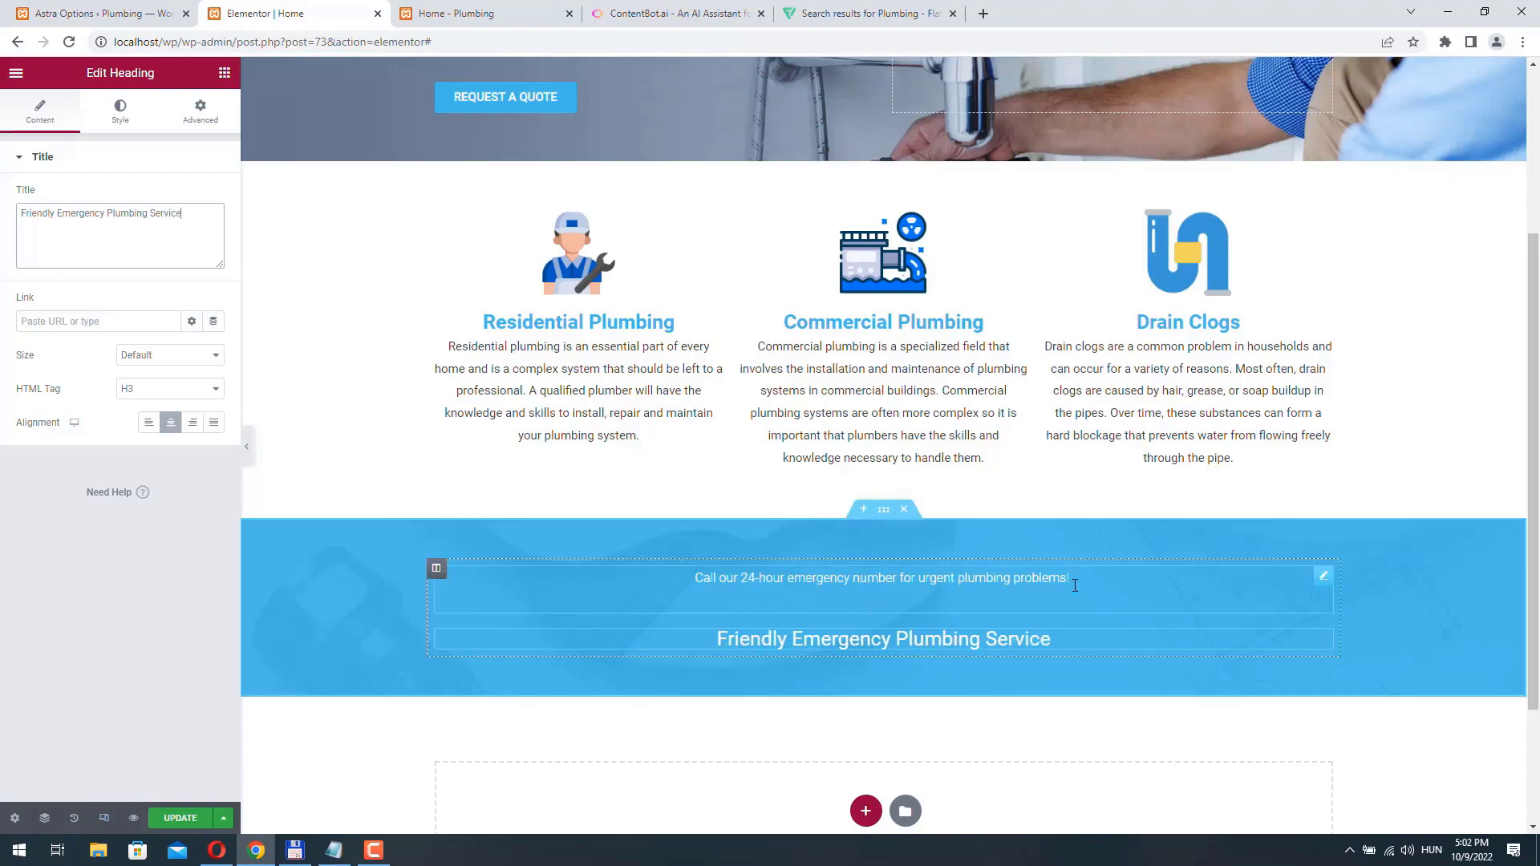
# - Set the line height of the emergency call text to 1 px and update the page
pyautogui.click(1323, 575)
pyautogui.click(121, 385)
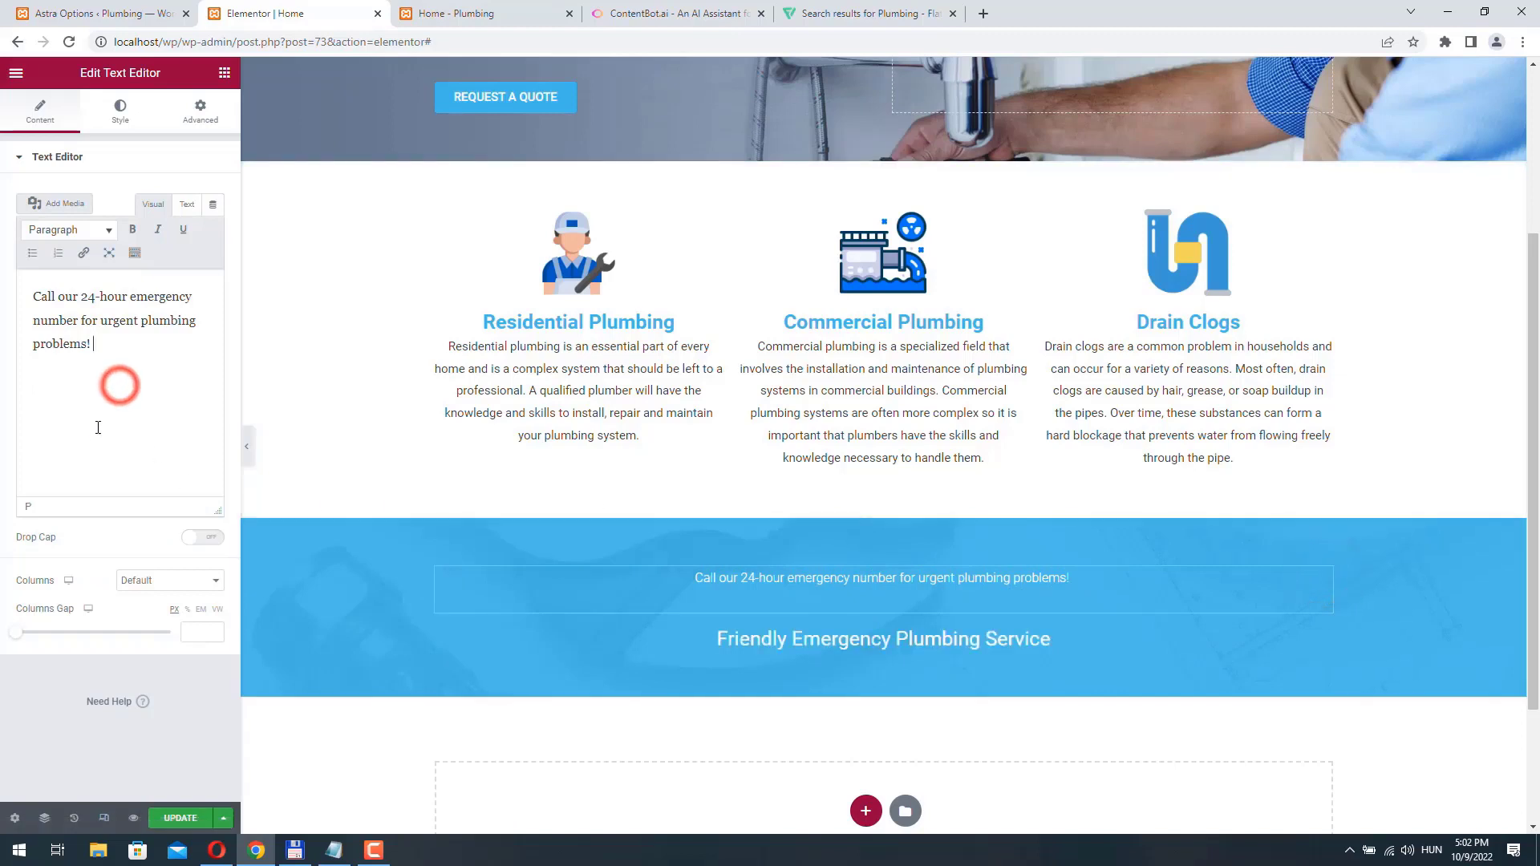
pyautogui.click(82, 450)
pyautogui.click(118, 117)
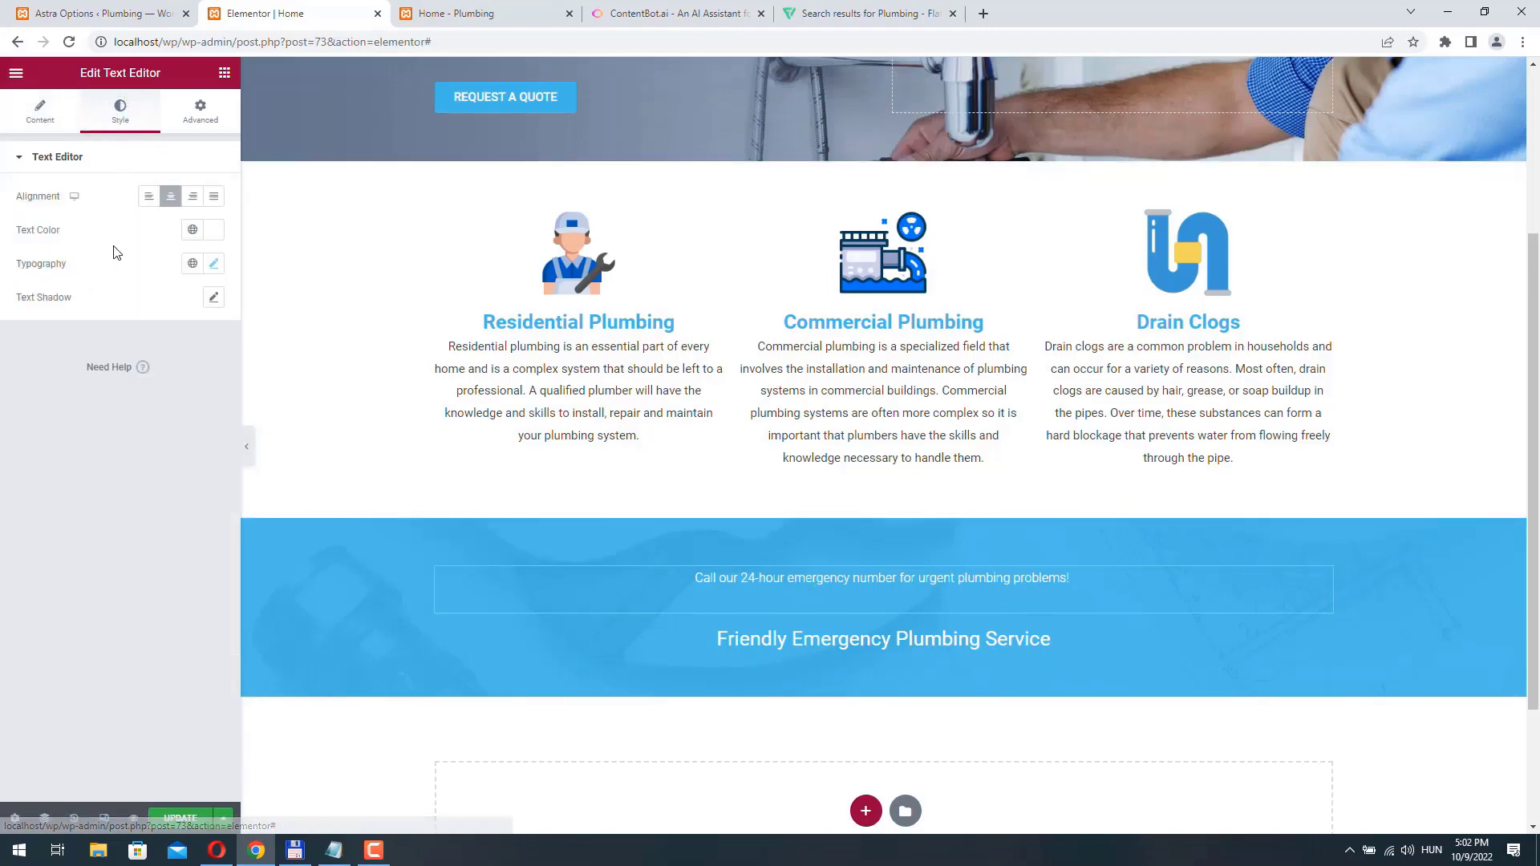
pyautogui.click(214, 264)
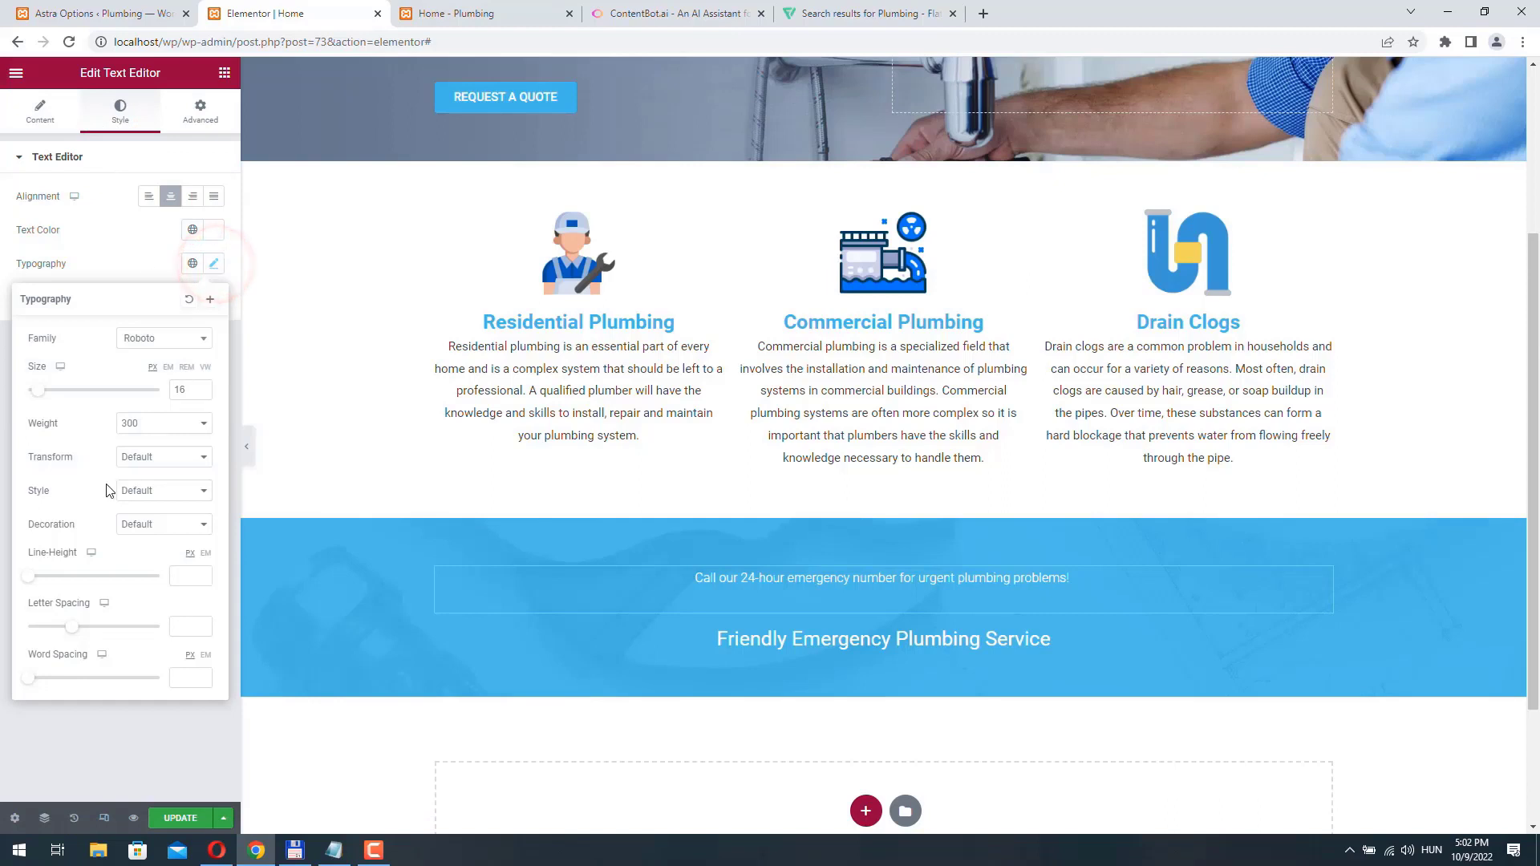
pyautogui.click(31, 577)
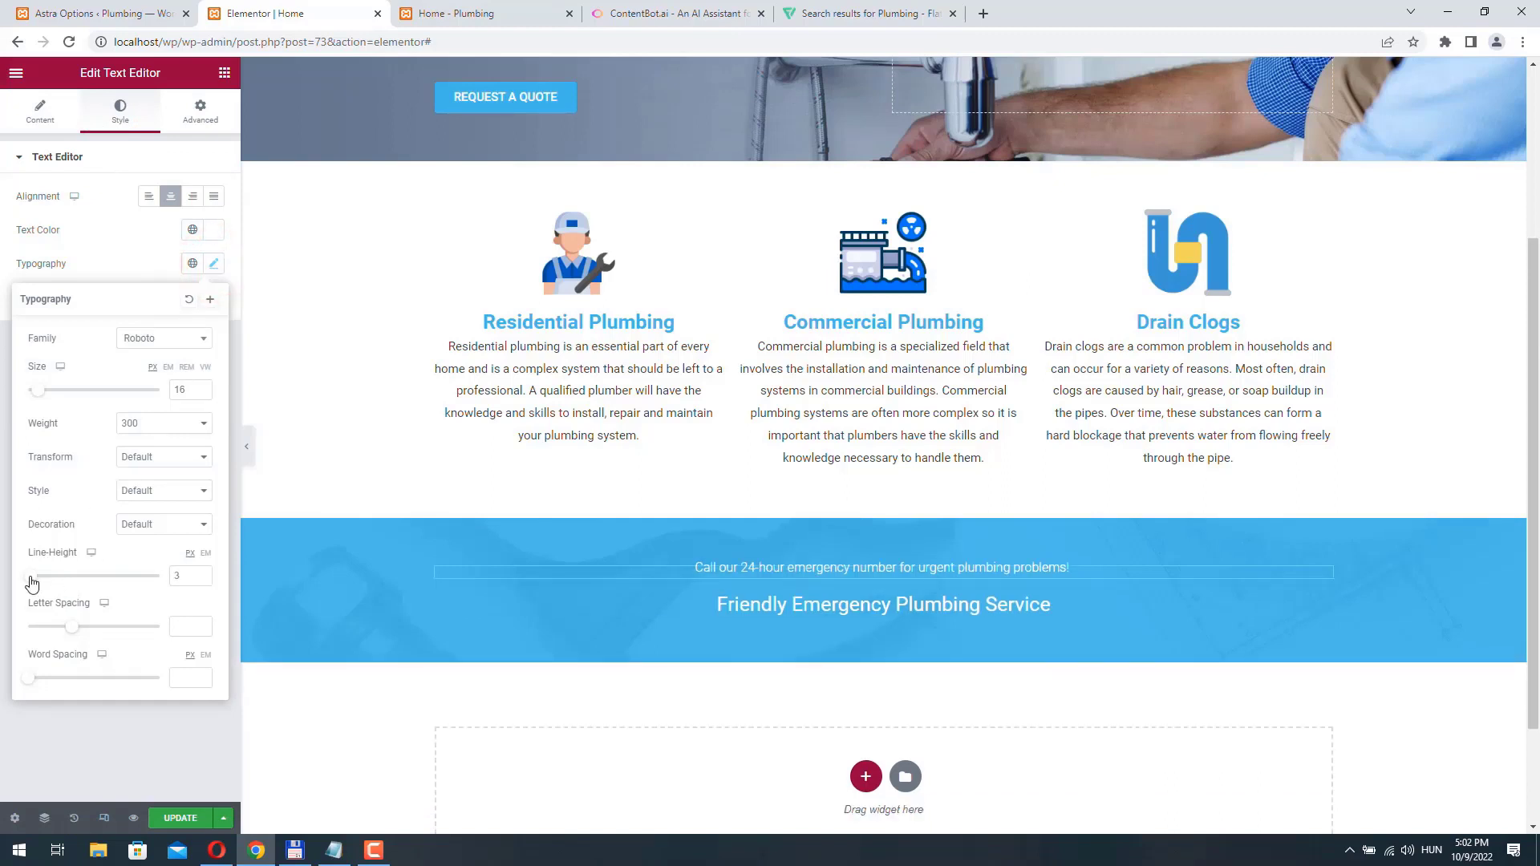
pyautogui.click(201, 580)
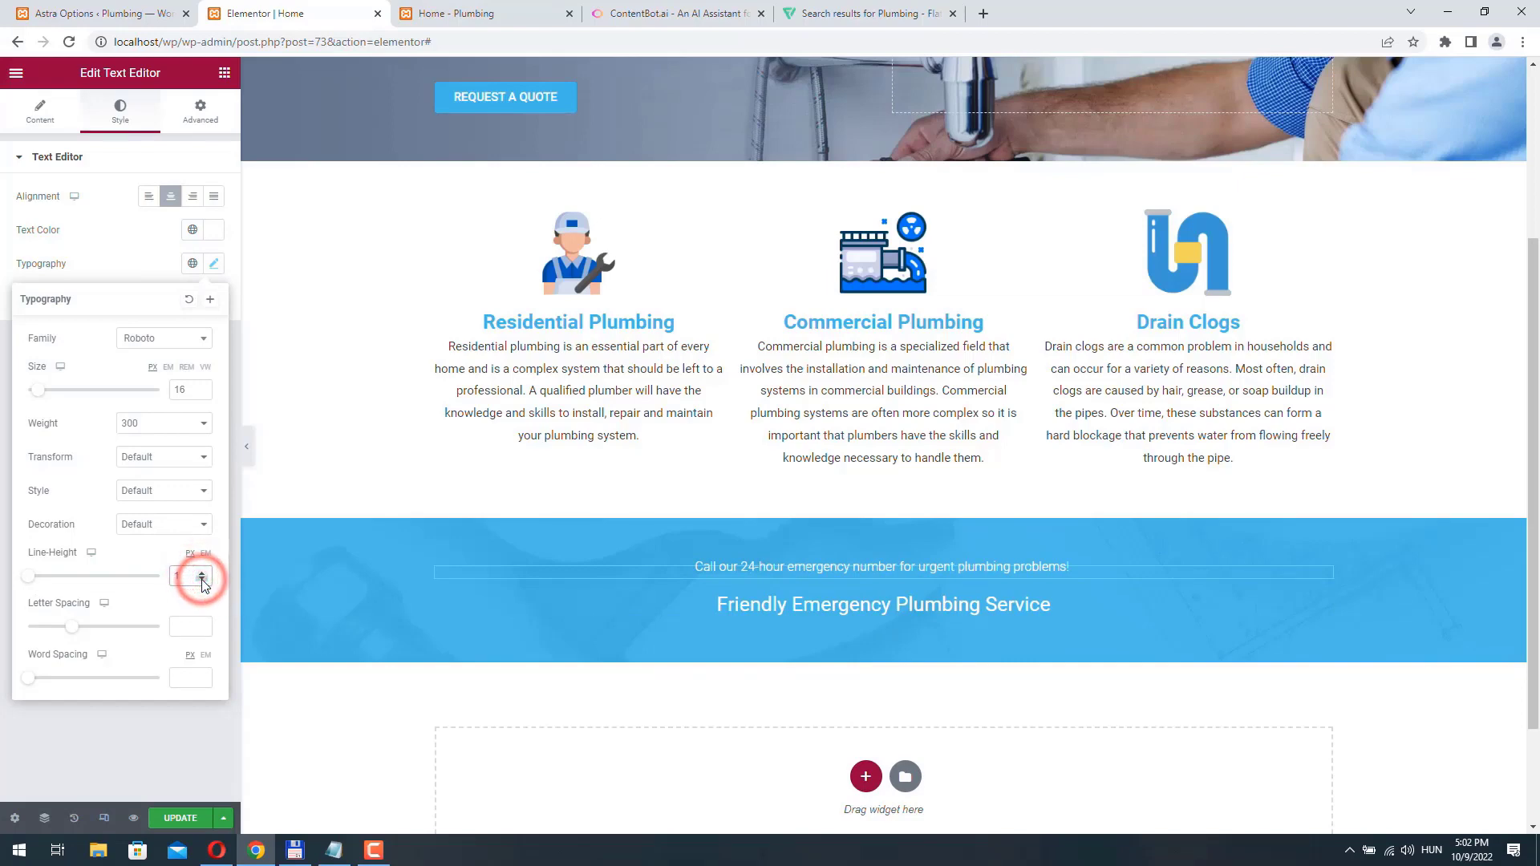
pyautogui.click(180, 817)
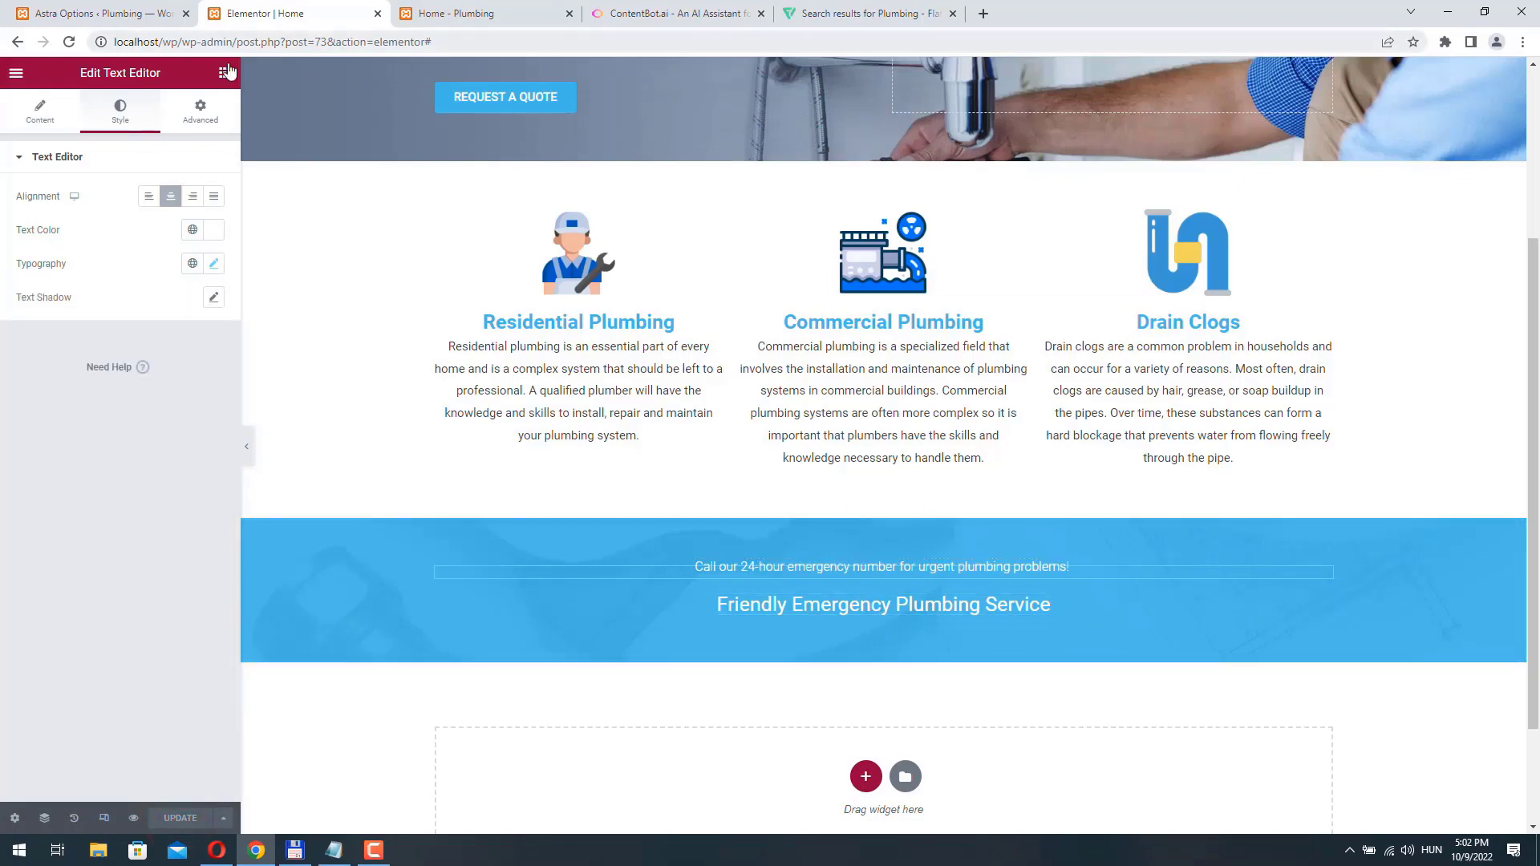
# - Add a Button widget below the "Friendly Emergency Plumbing Service" heading and center it
pyautogui.click(202, 117)
pyautogui.moveTo(179, 417); pyautogui.dragTo(896, 626)
pyautogui.click(171, 315)
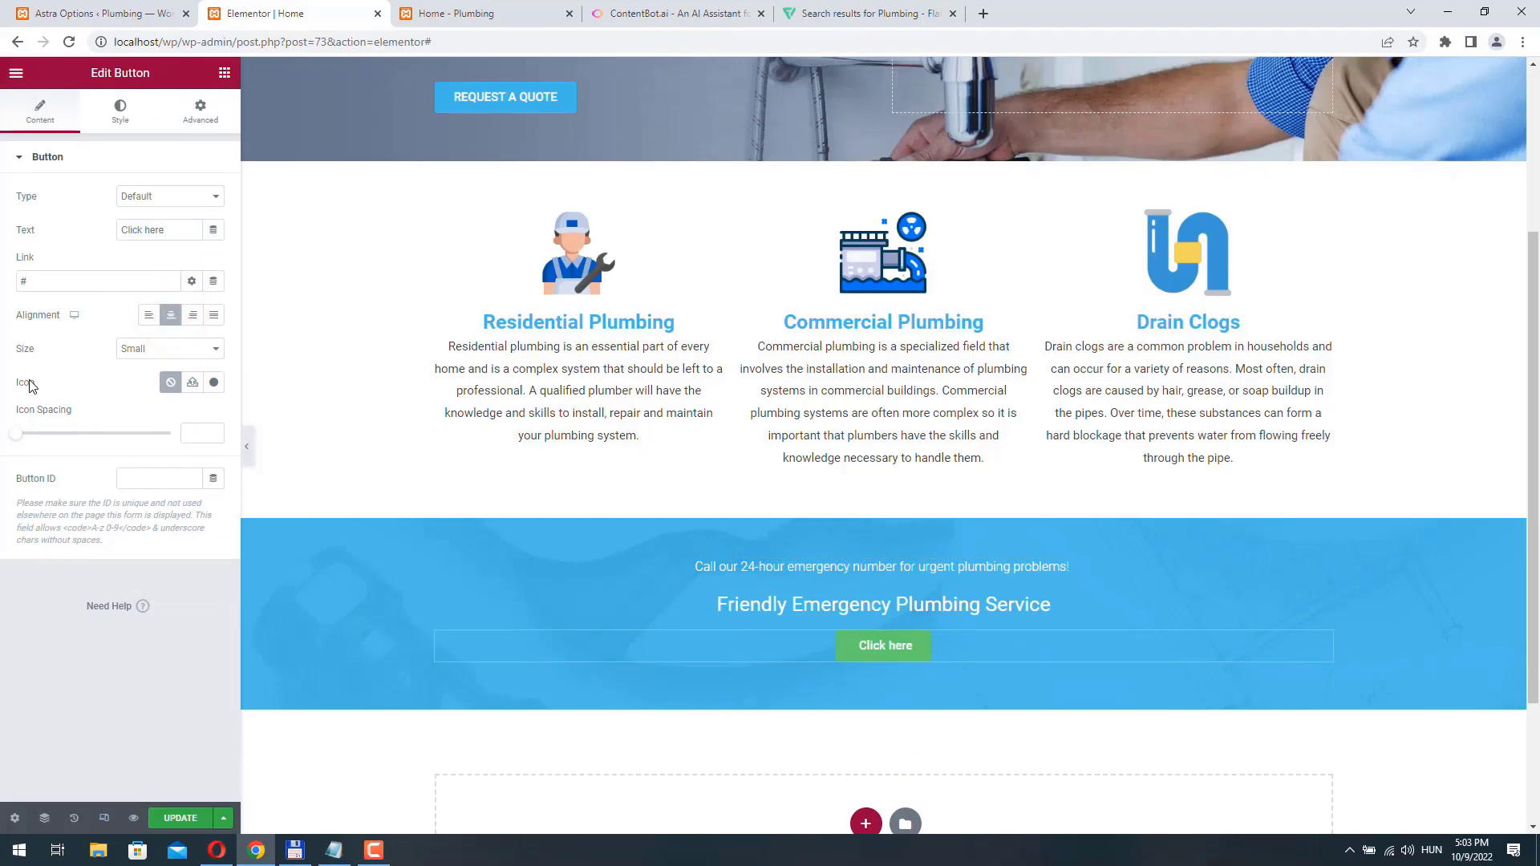
# - Give the button a phone icon, filtering the icon library by "phone"
pyautogui.click(212, 383)
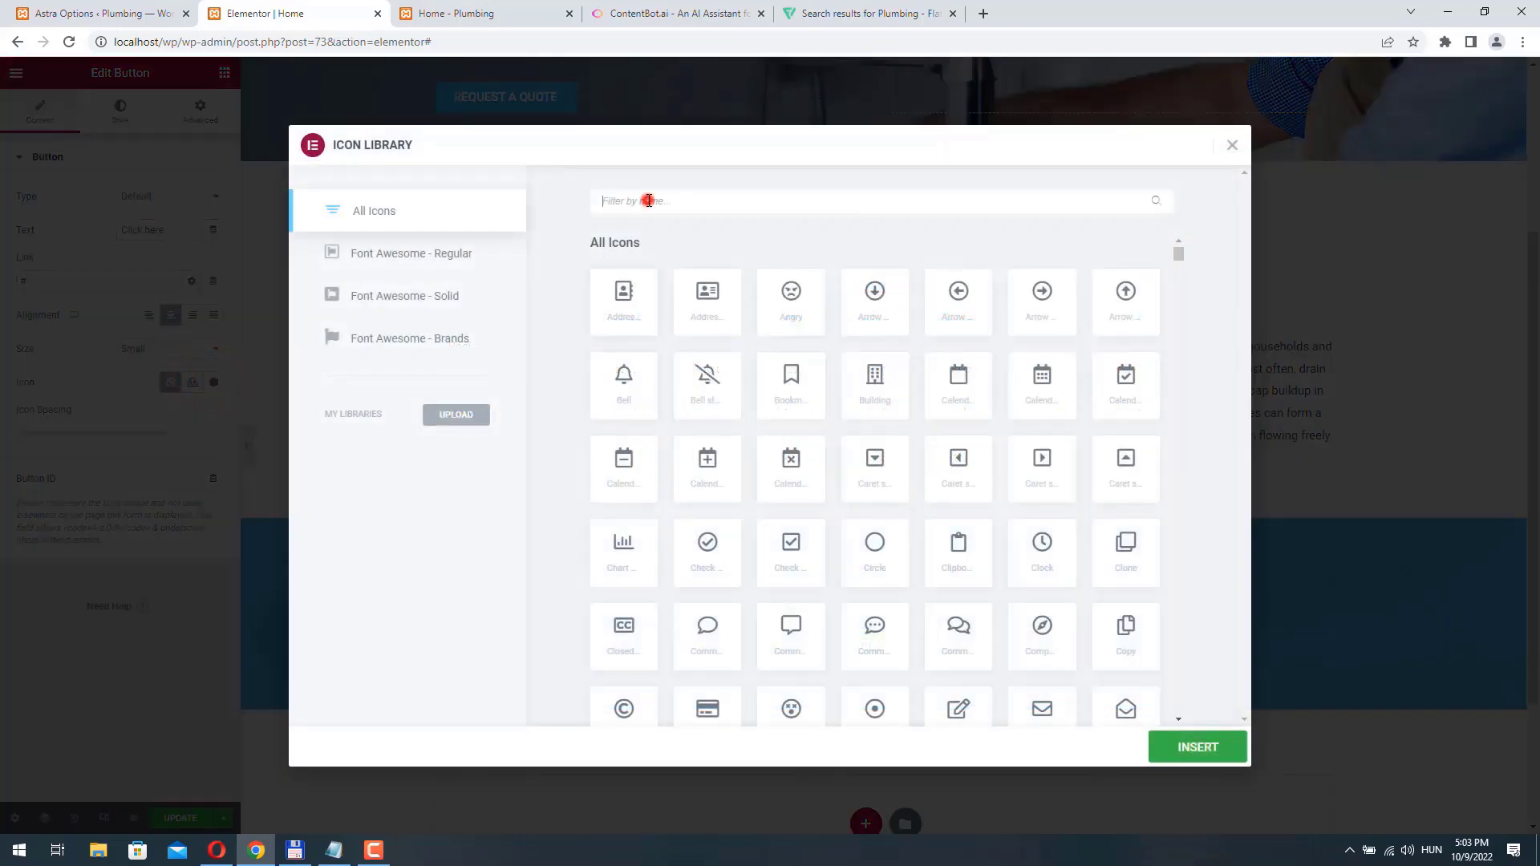
pyautogui.click(648, 200)
pyautogui.write('ph')
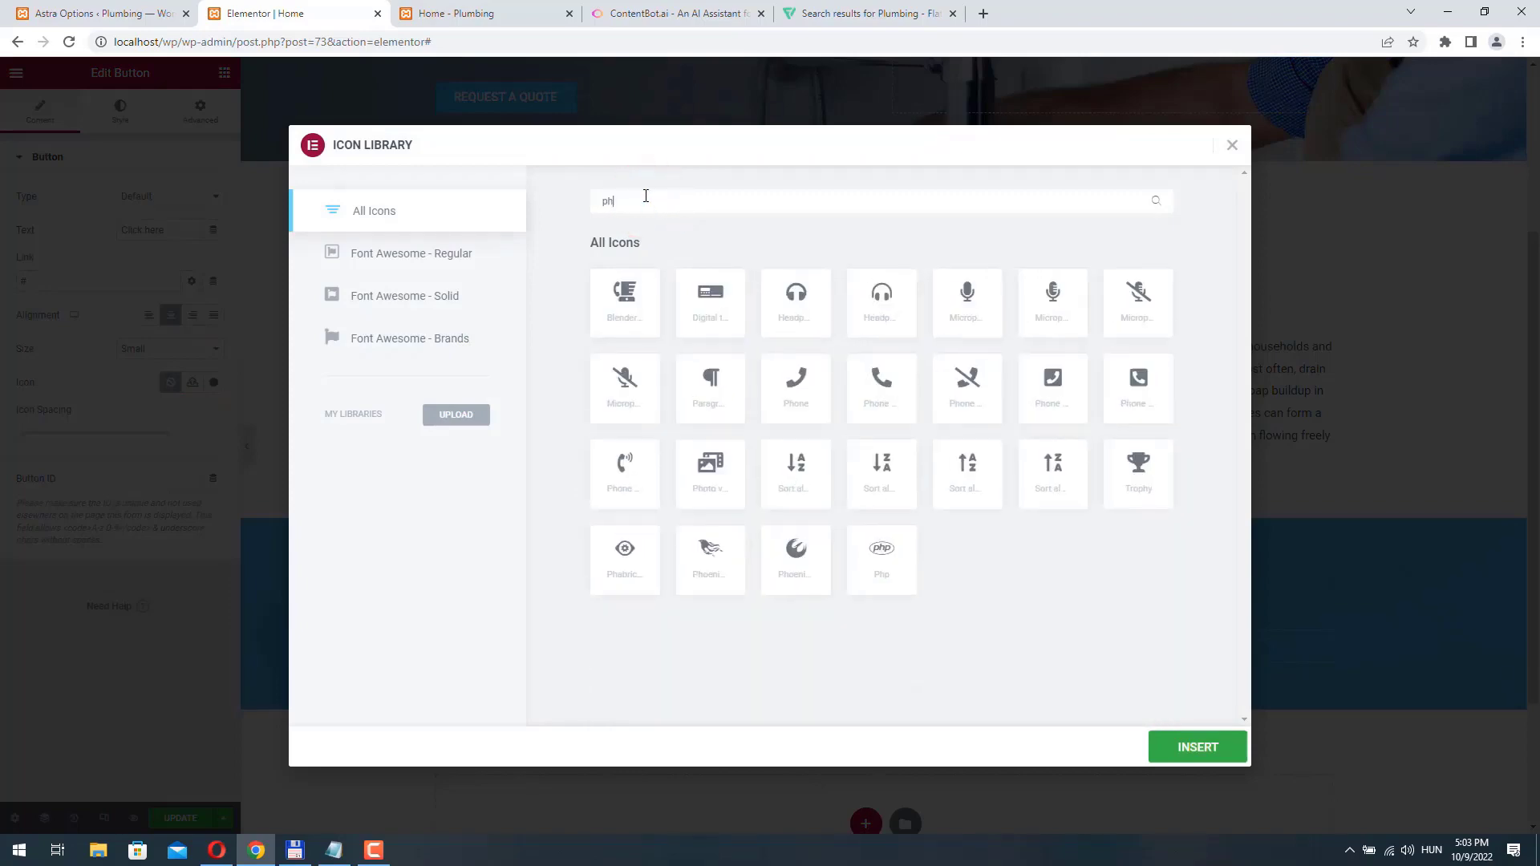
pyautogui.write('one')
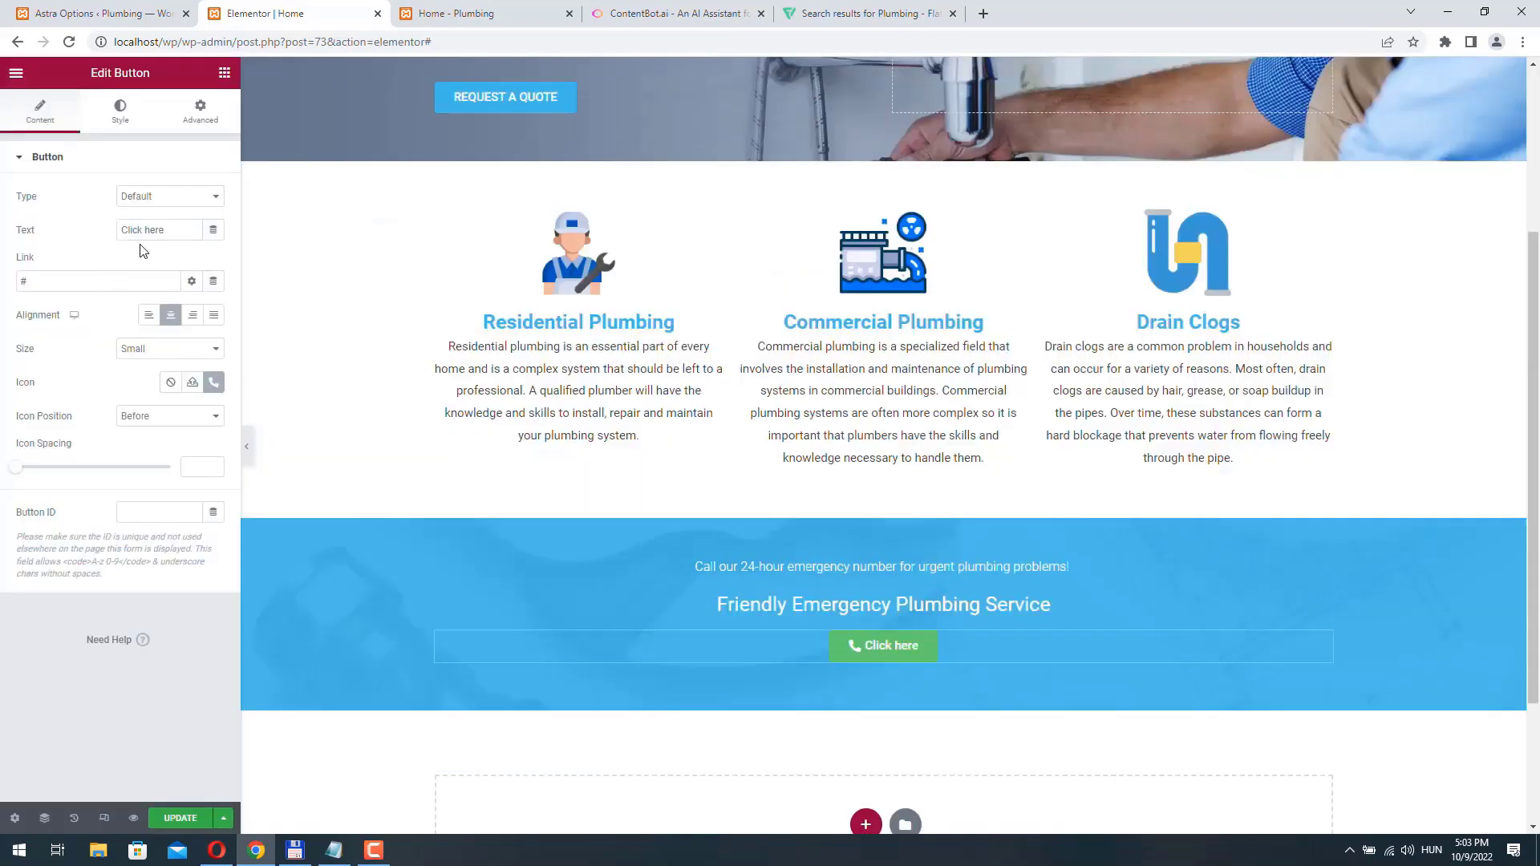
# - Replace the button's "Click here" text with the emergency phone number
pyautogui.moveTo(156, 231); pyautogui.dragTo(12, 229)
pyautogui.write('+(800) 555 5555')
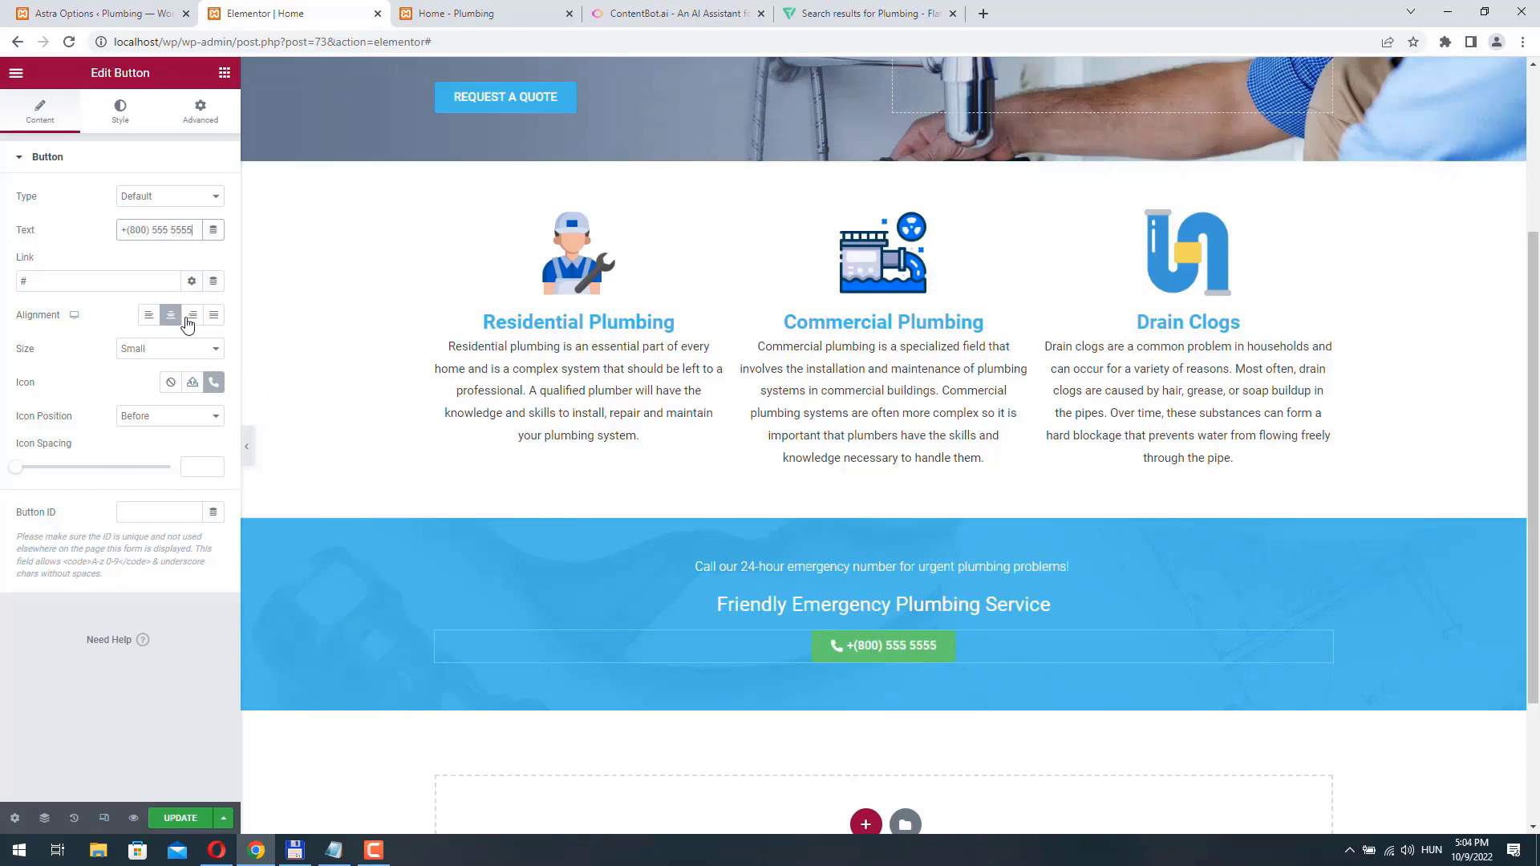
# - Set the button's normal background color to white (#fff)
pyautogui.click(121, 110)
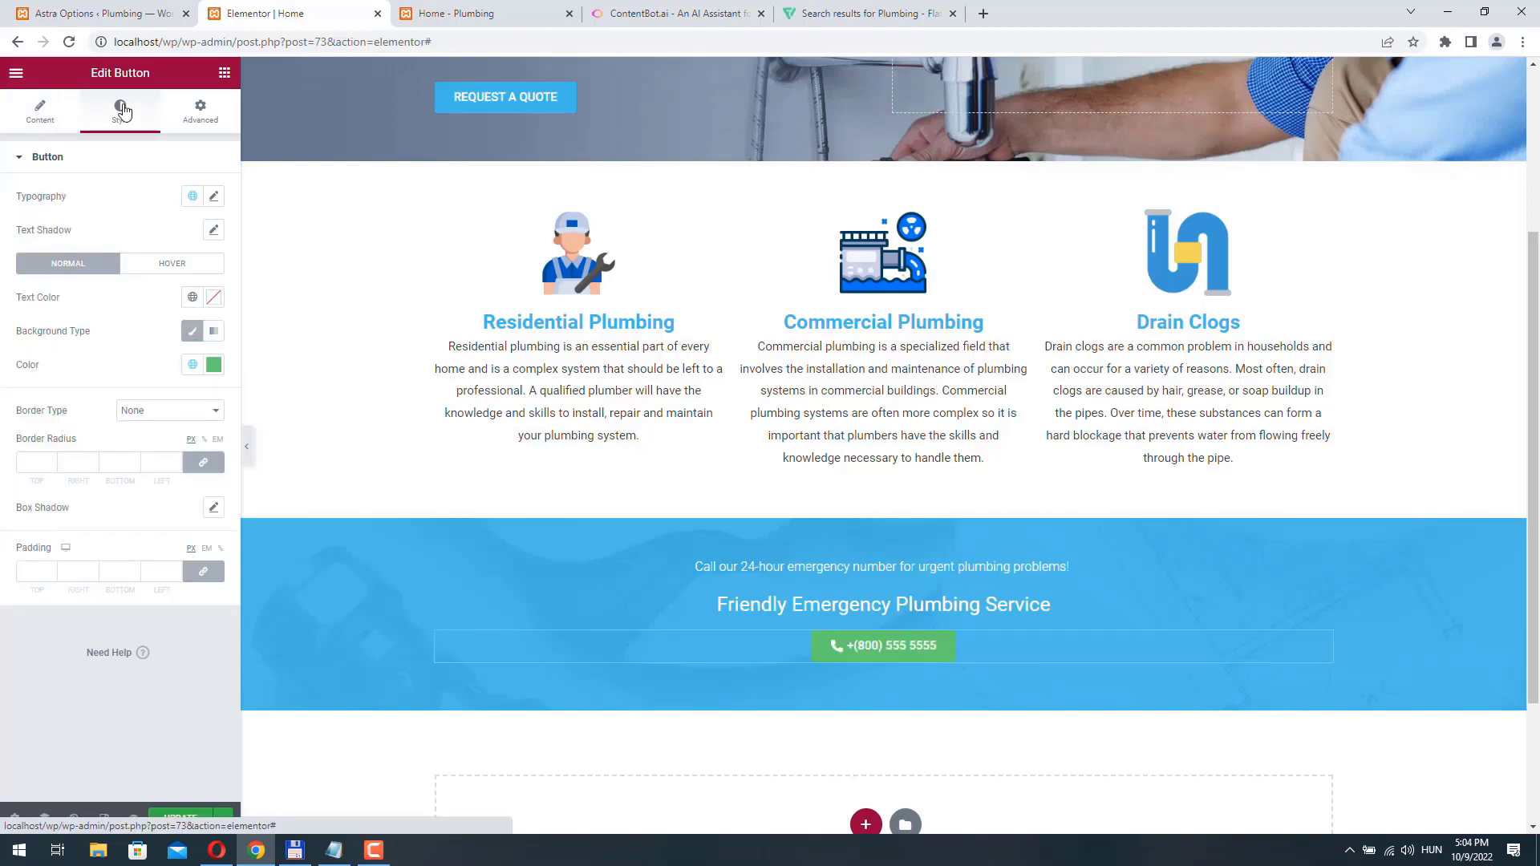
pyautogui.click(215, 367)
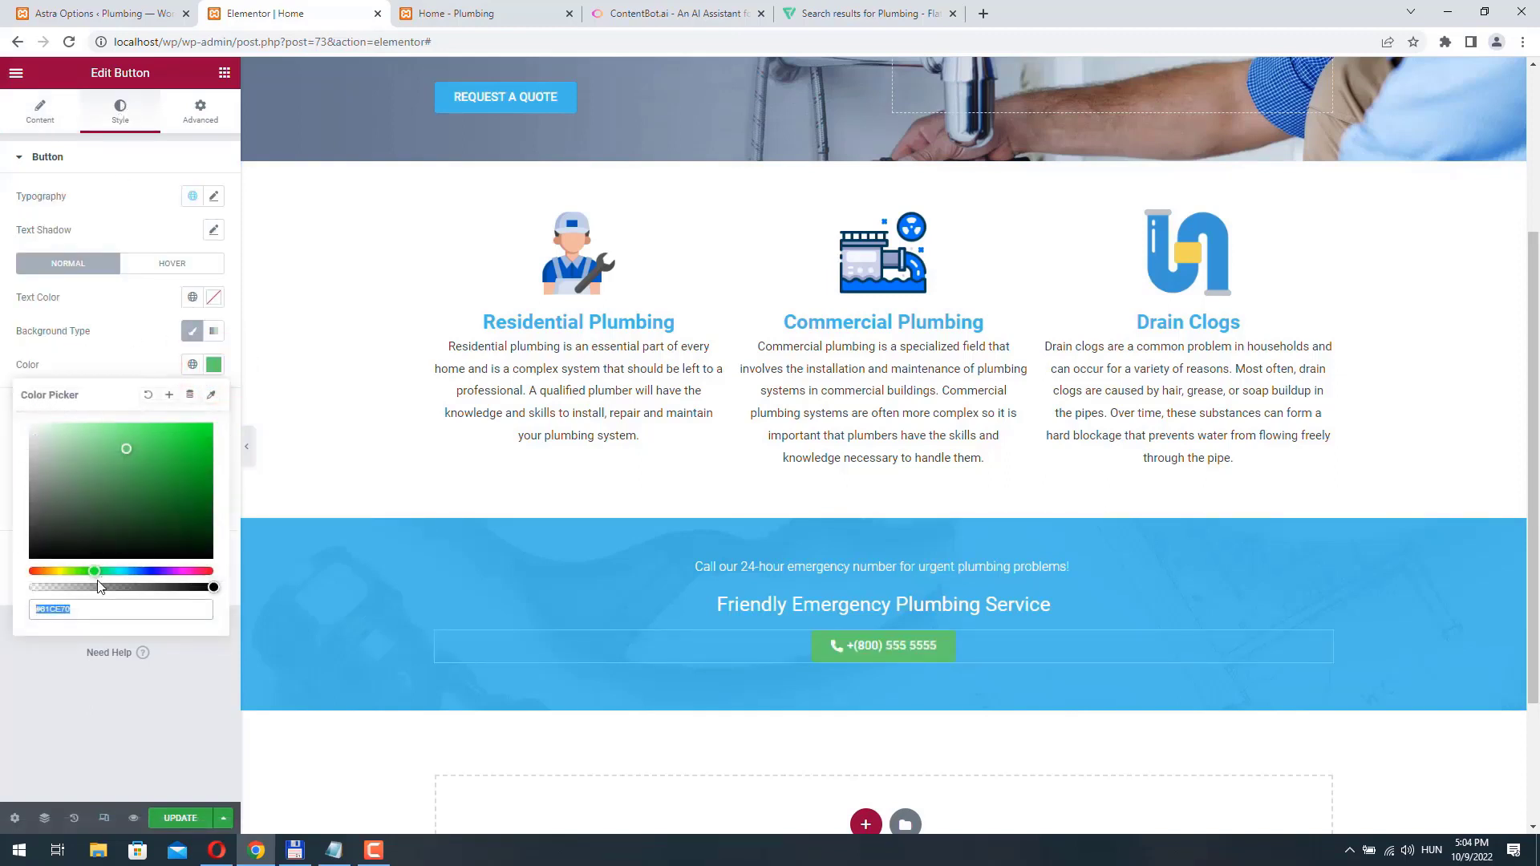
pyautogui.moveTo(77, 609); pyautogui.dragTo(40, 608)
pyautogui.write('fff')
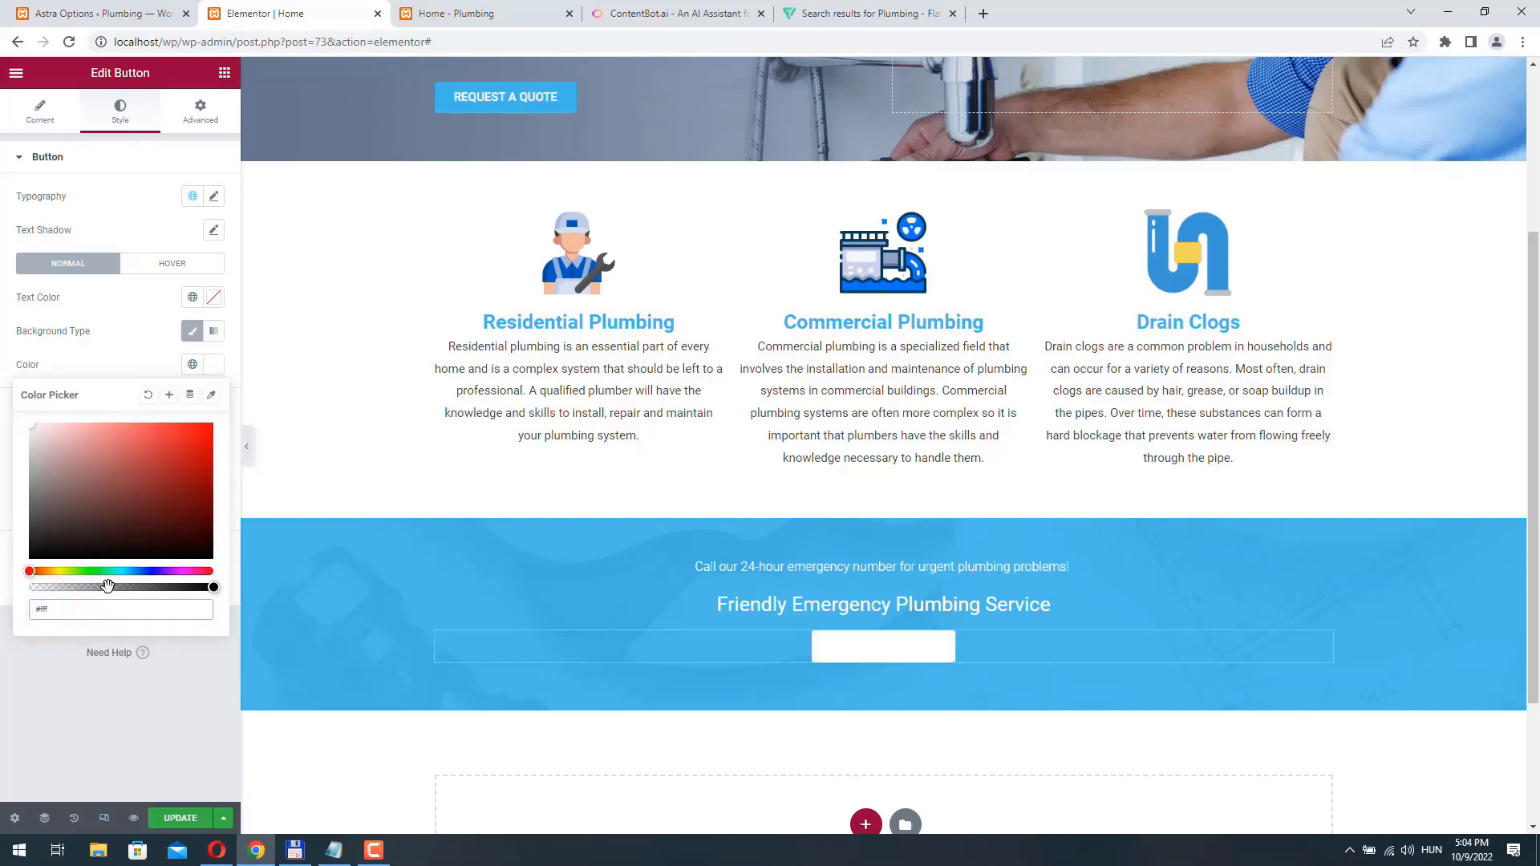
pyautogui.click(3, 439)
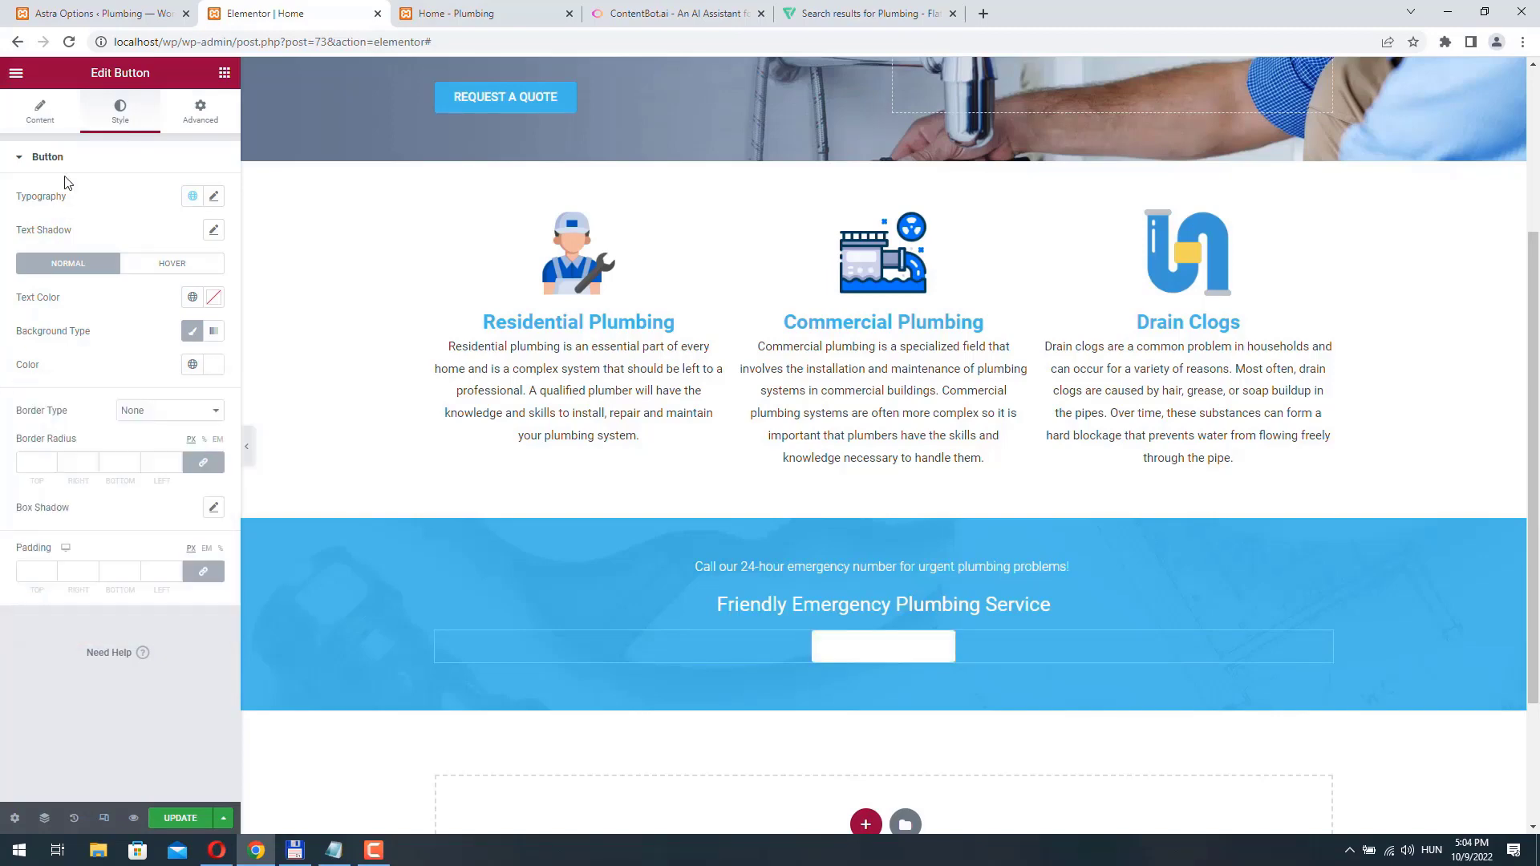
# - Set the button's normal text color to the site's blue, copying the hex code from the Notepad notes
pyautogui.click(212, 297)
pyautogui.click(91, 544)
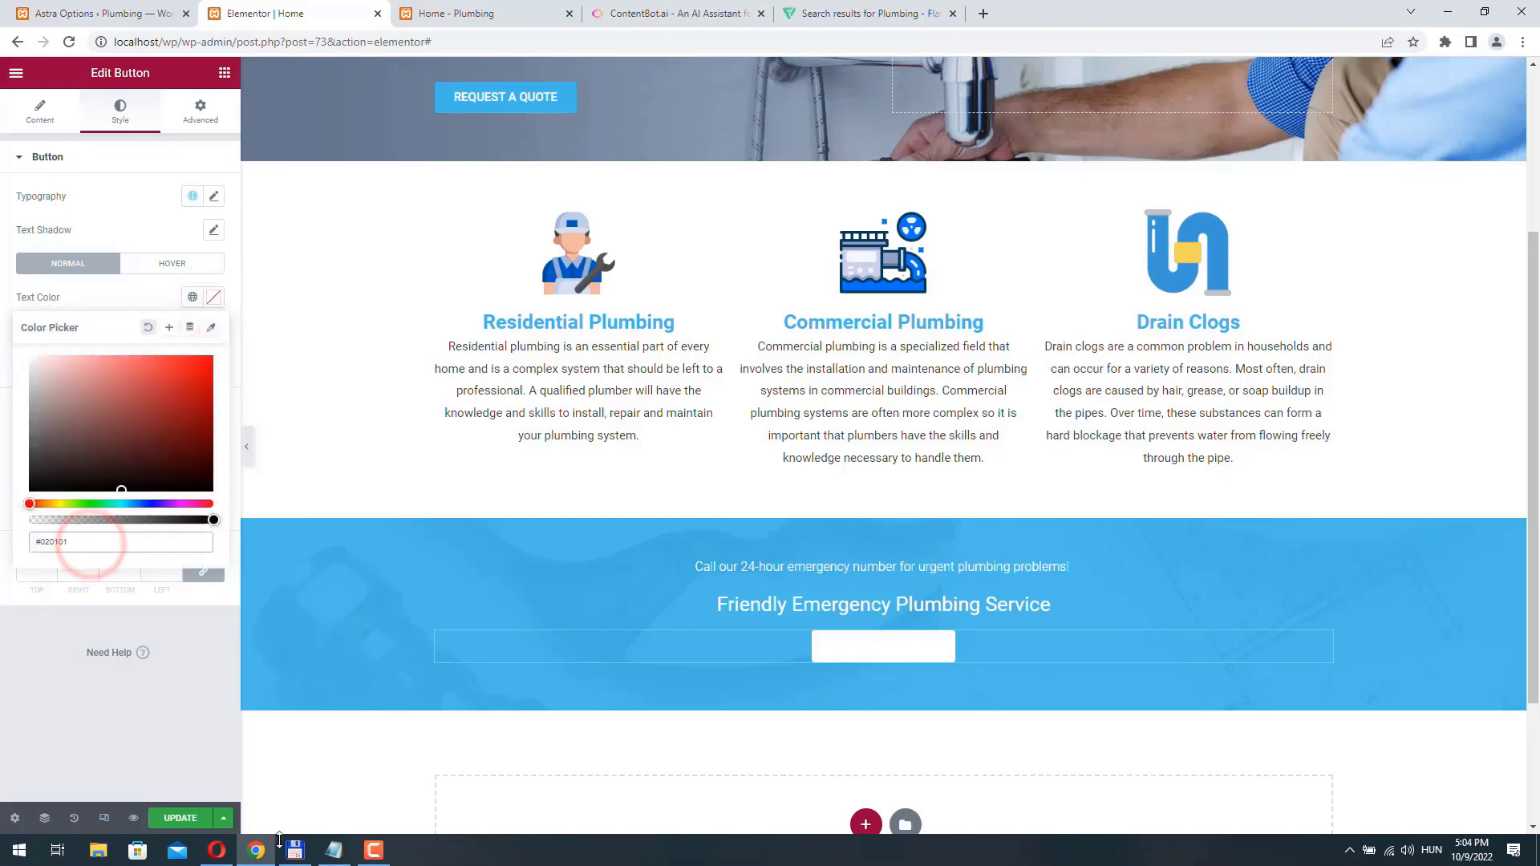
pyautogui.click(334, 850)
pyautogui.rightClick(571, 446)
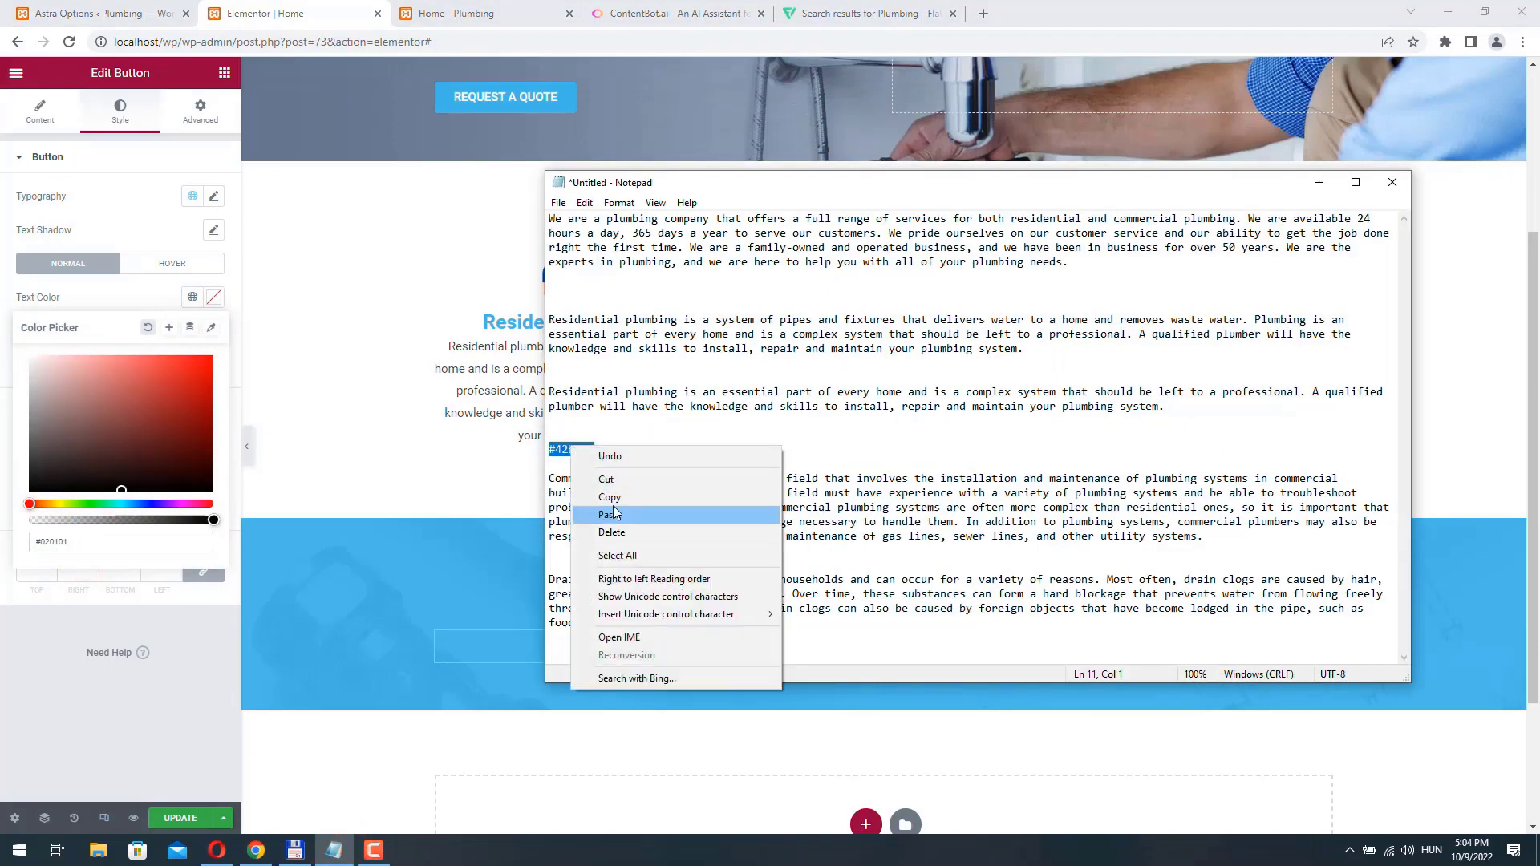
pyautogui.click(611, 499)
pyautogui.click(82, 544)
pyautogui.hotkey('ctrl', 'v')
pyautogui.press('Return')
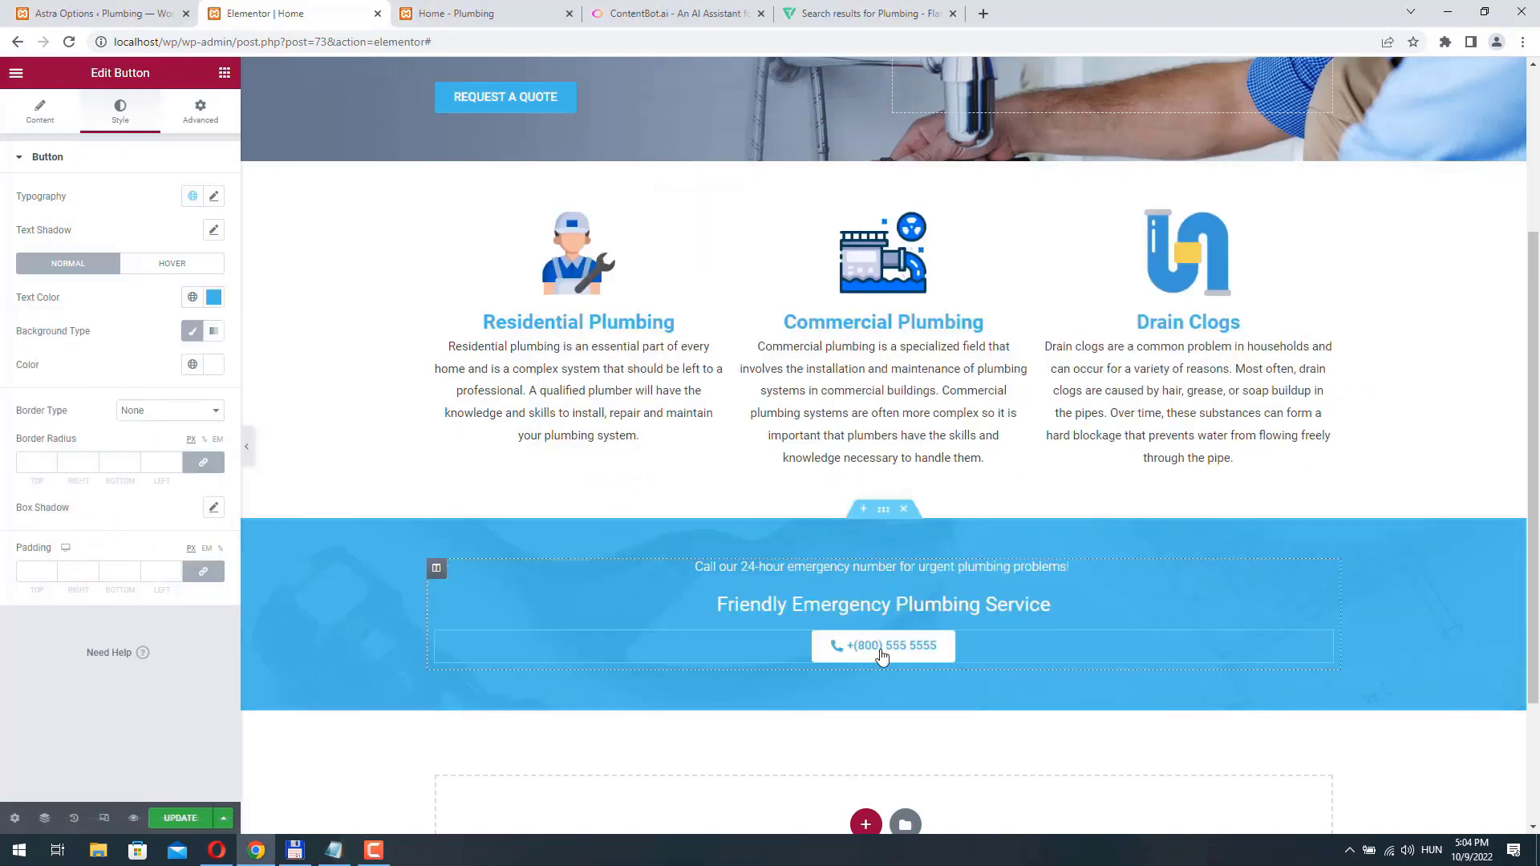
# - Set the button's hover text color to white
pyautogui.click(173, 265)
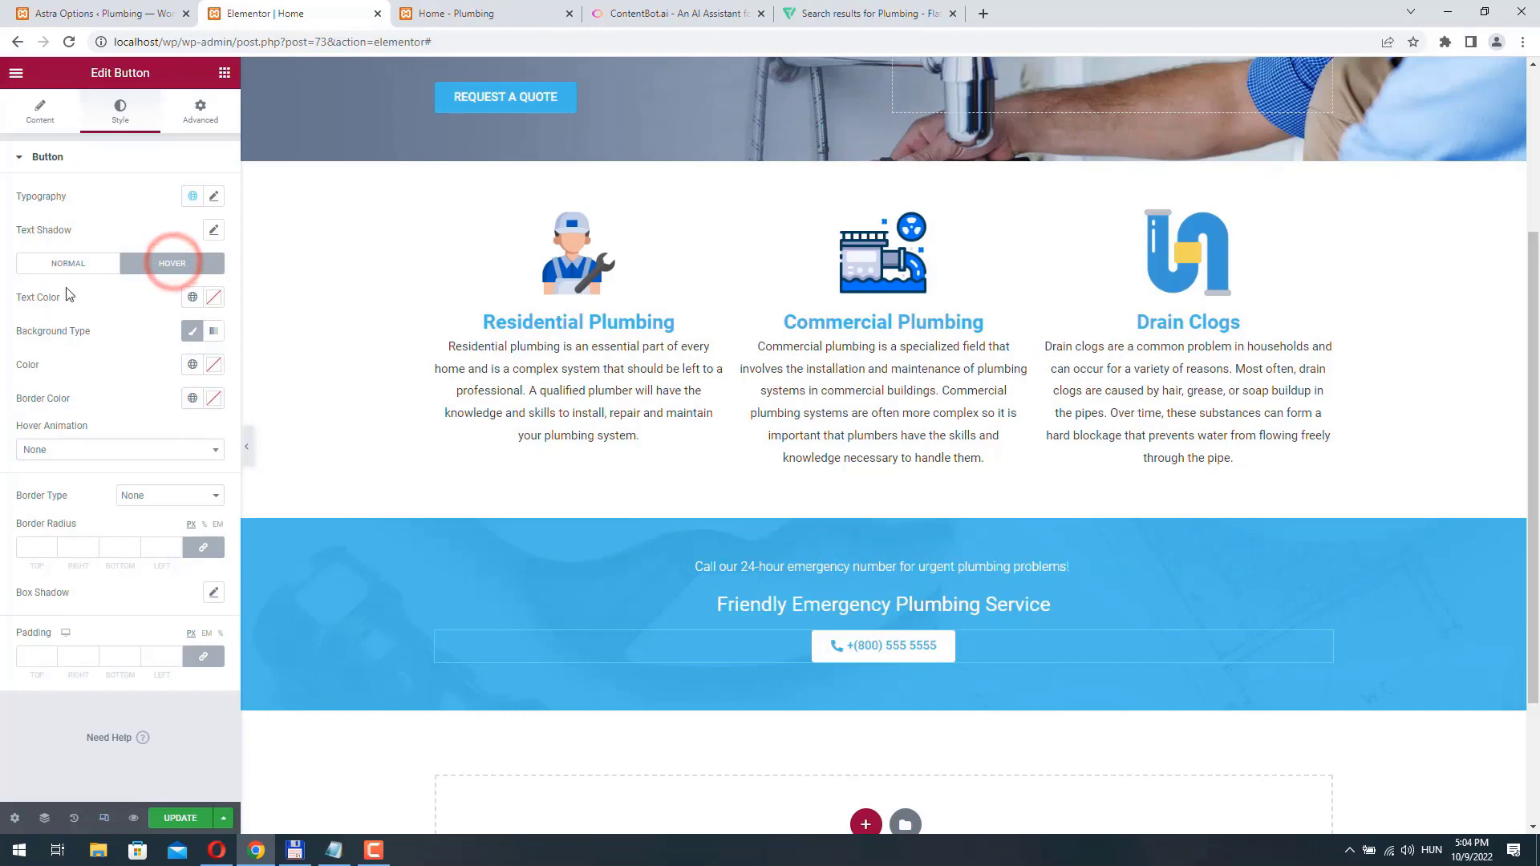
pyautogui.click(213, 298)
pyautogui.click(79, 546)
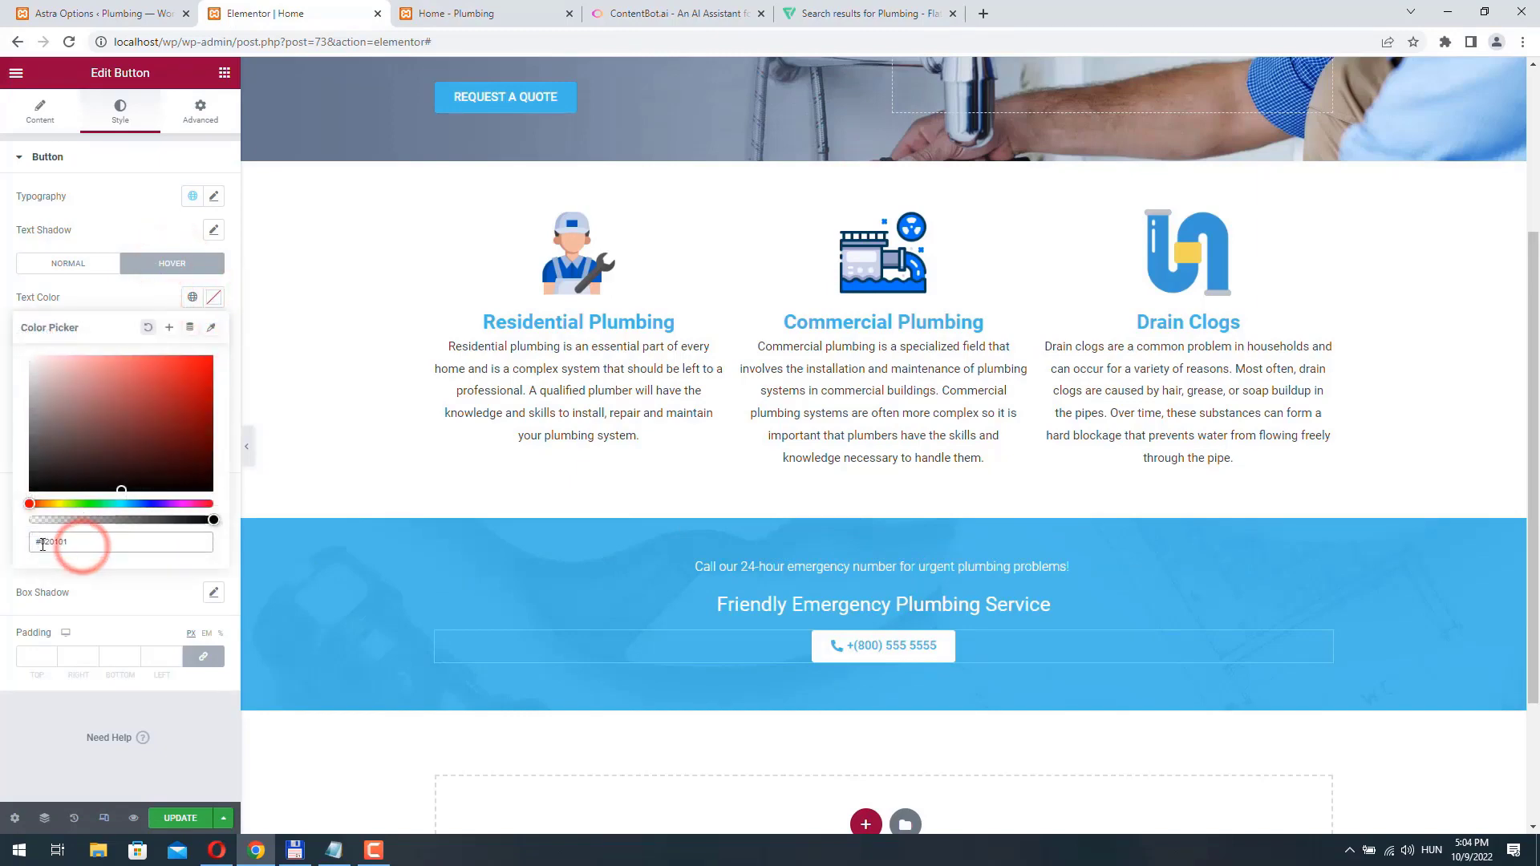
pyautogui.moveTo(43, 544); pyautogui.dragTo(117, 545)
pyautogui.write('fff')
pyautogui.click(4, 309)
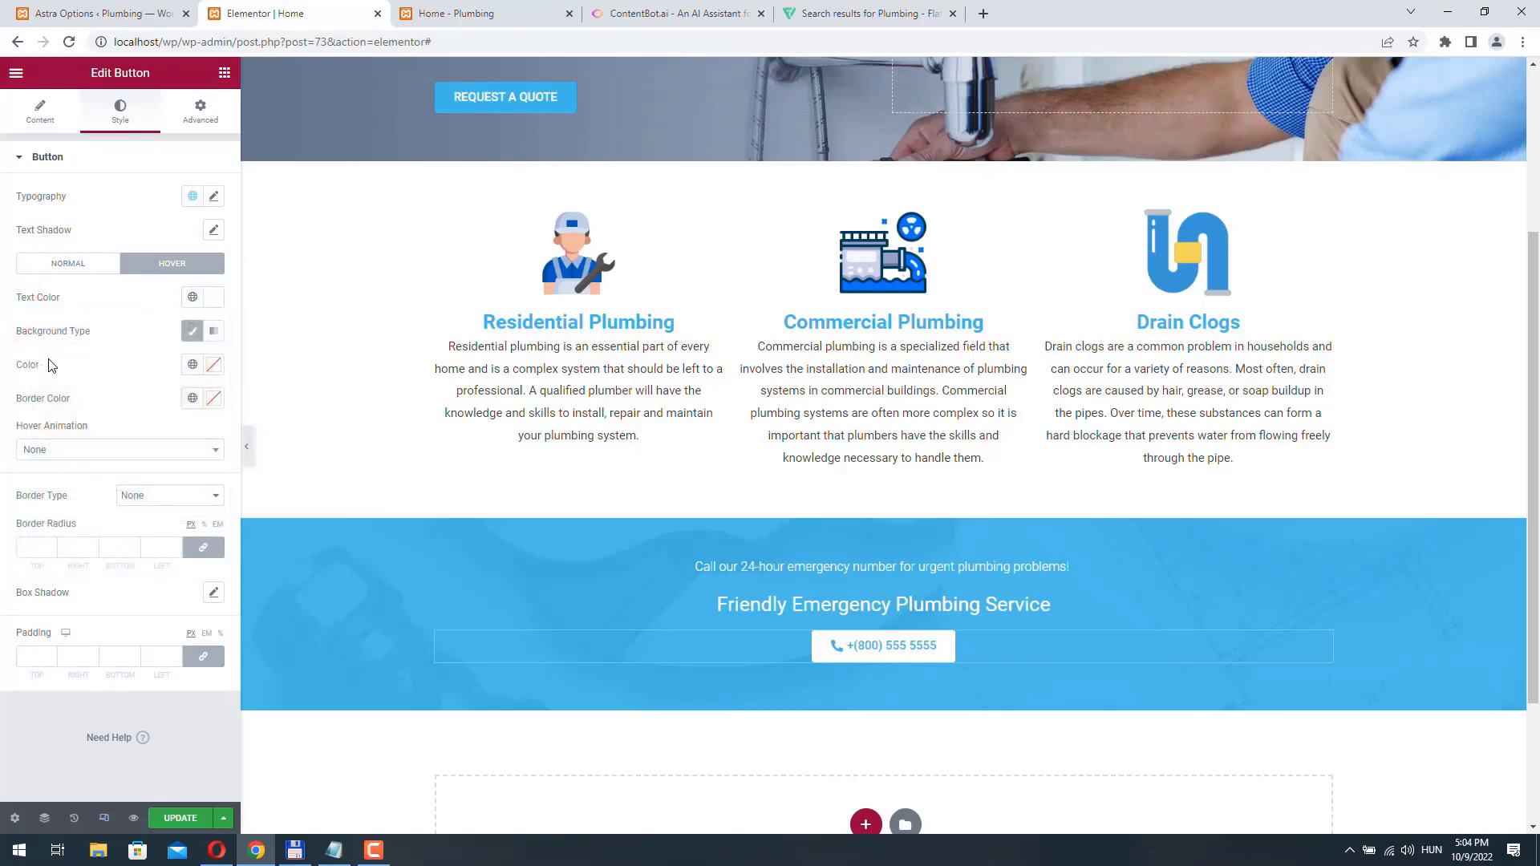
# - Set the button's hover background to a slightly darker shade of the copied blue and update the page
pyautogui.click(213, 366)
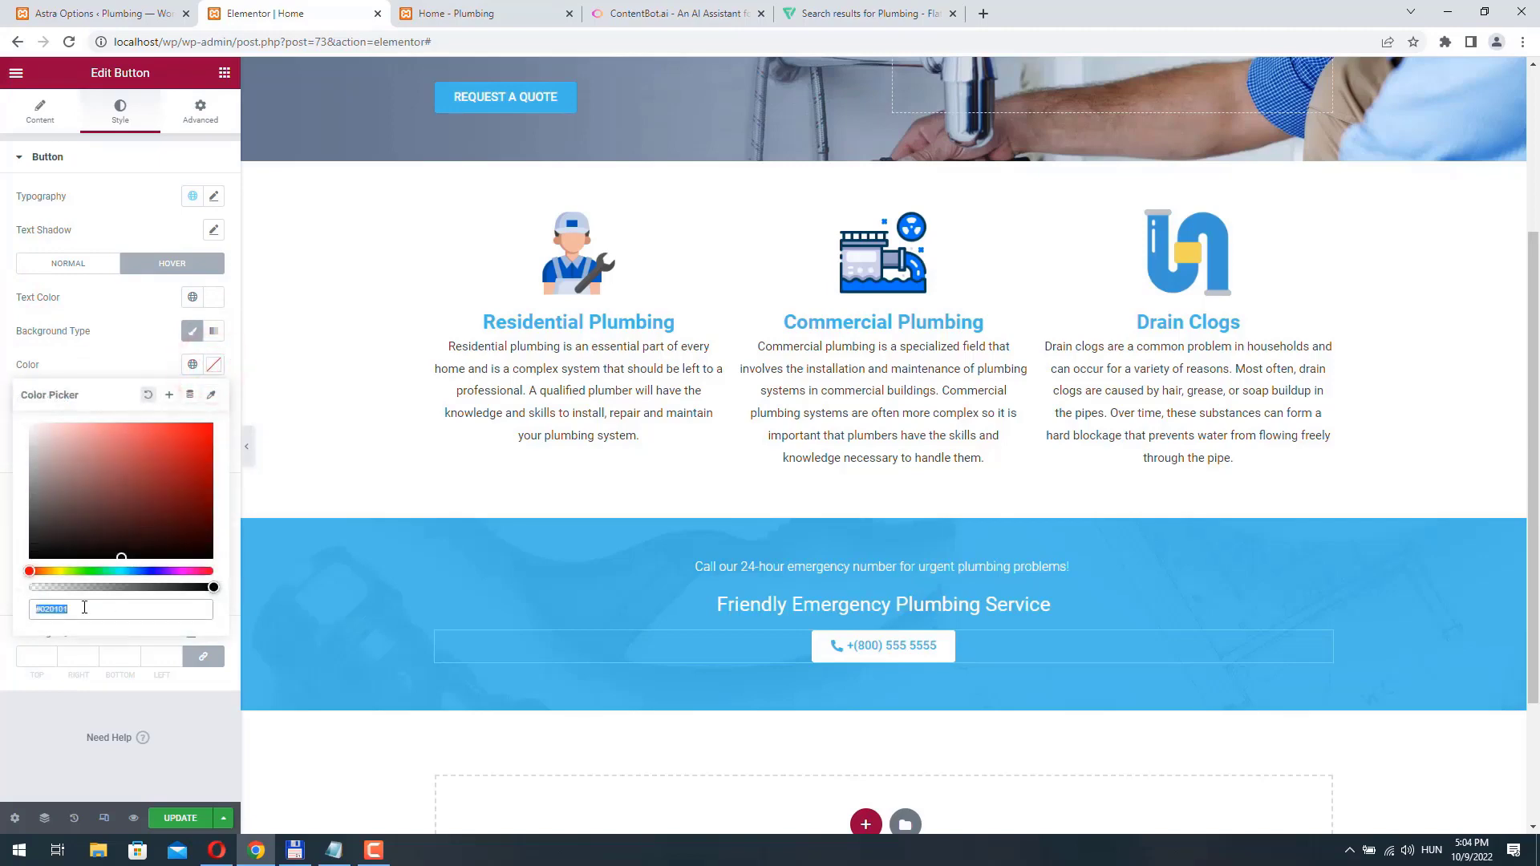
pyautogui.hotkey('ctrl', 'v')
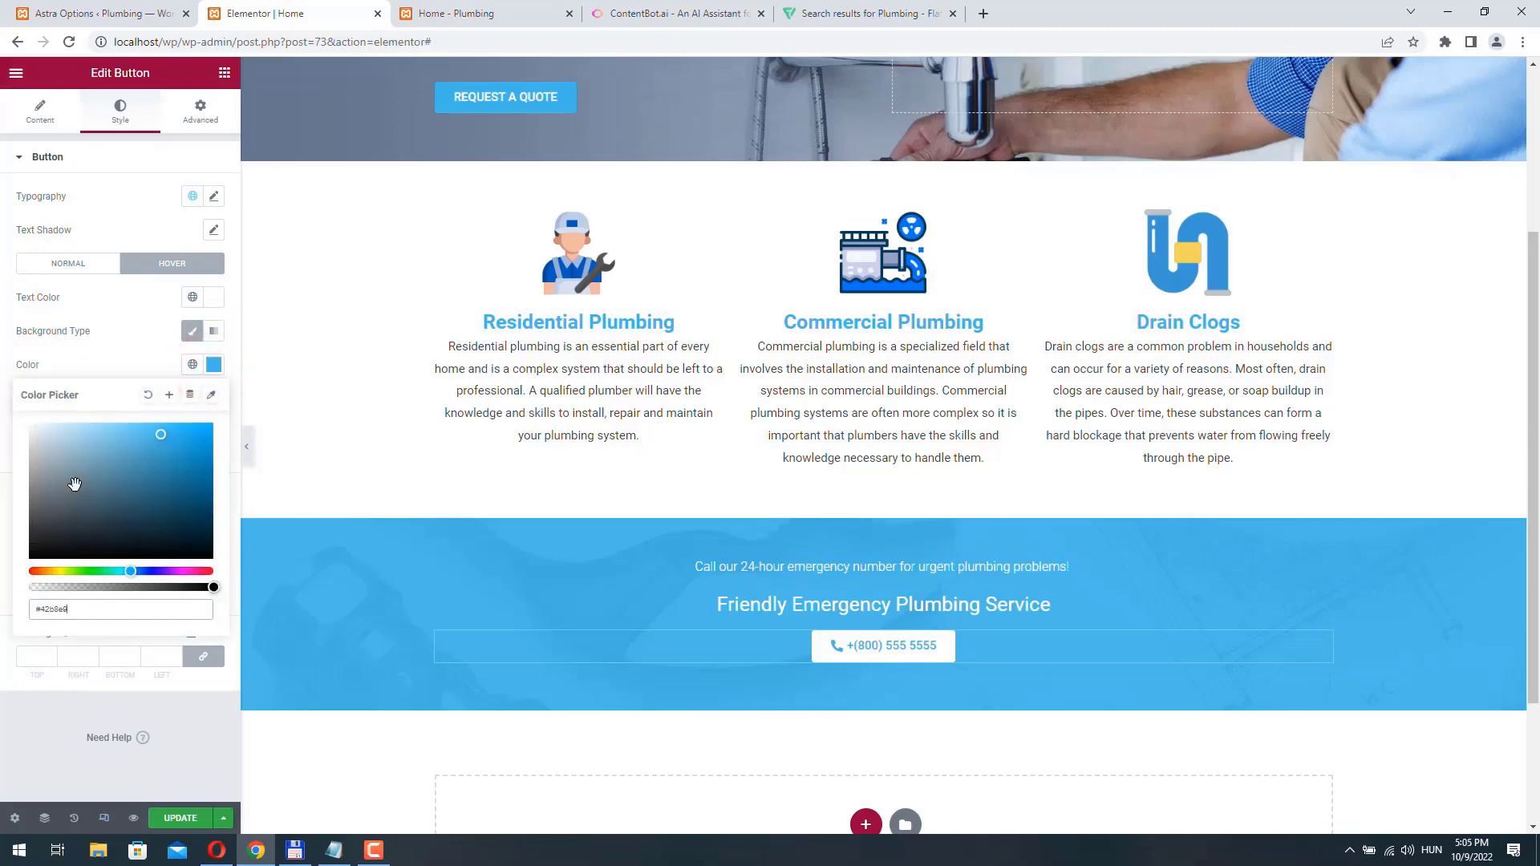
pyautogui.moveTo(161, 437); pyautogui.dragTo(168, 446)
pyautogui.click(2, 381)
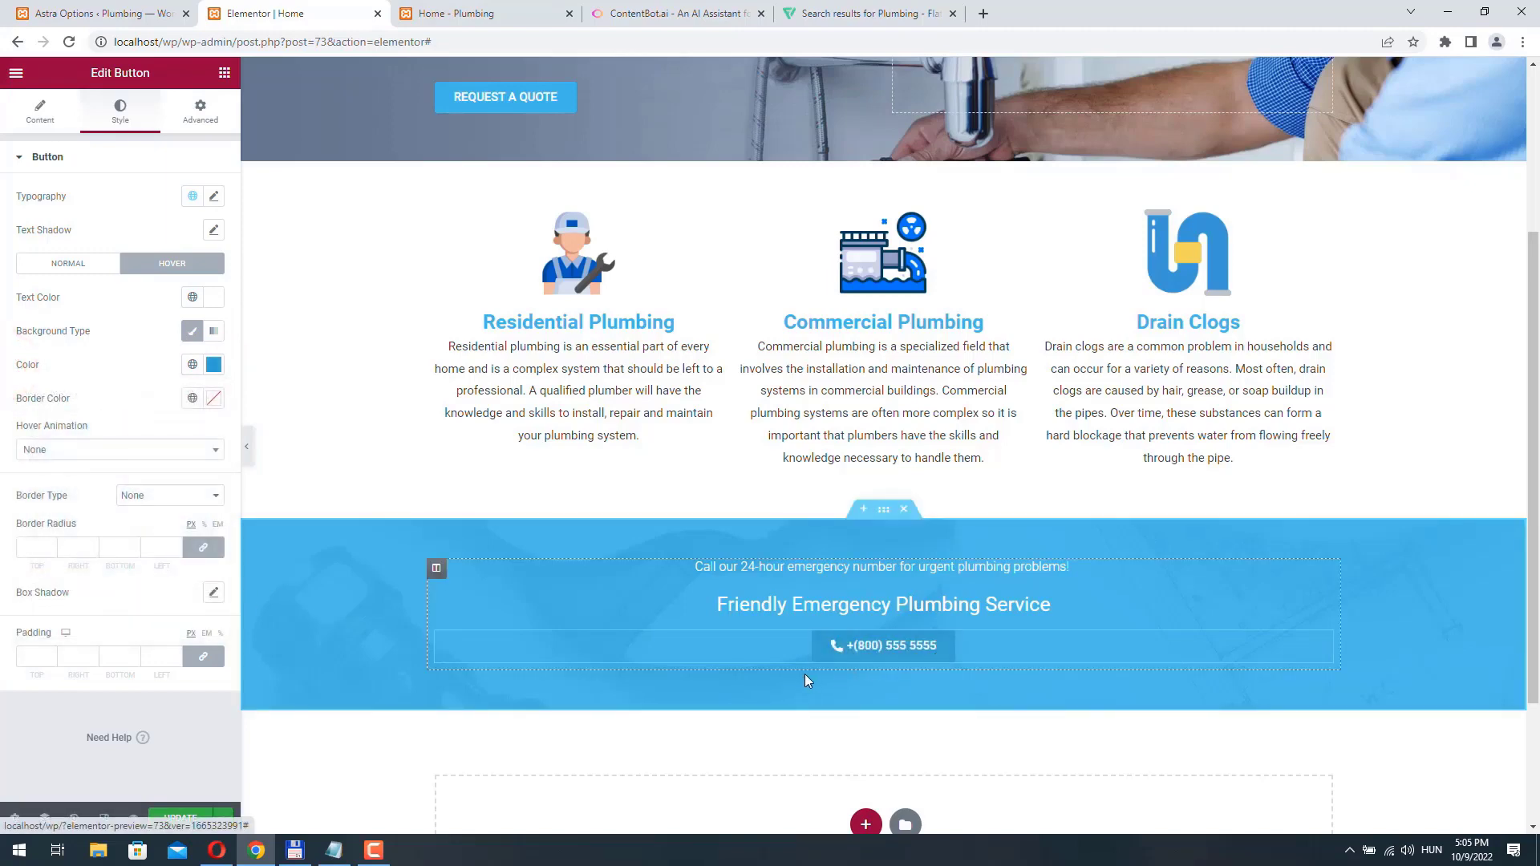
pyautogui.click(179, 820)
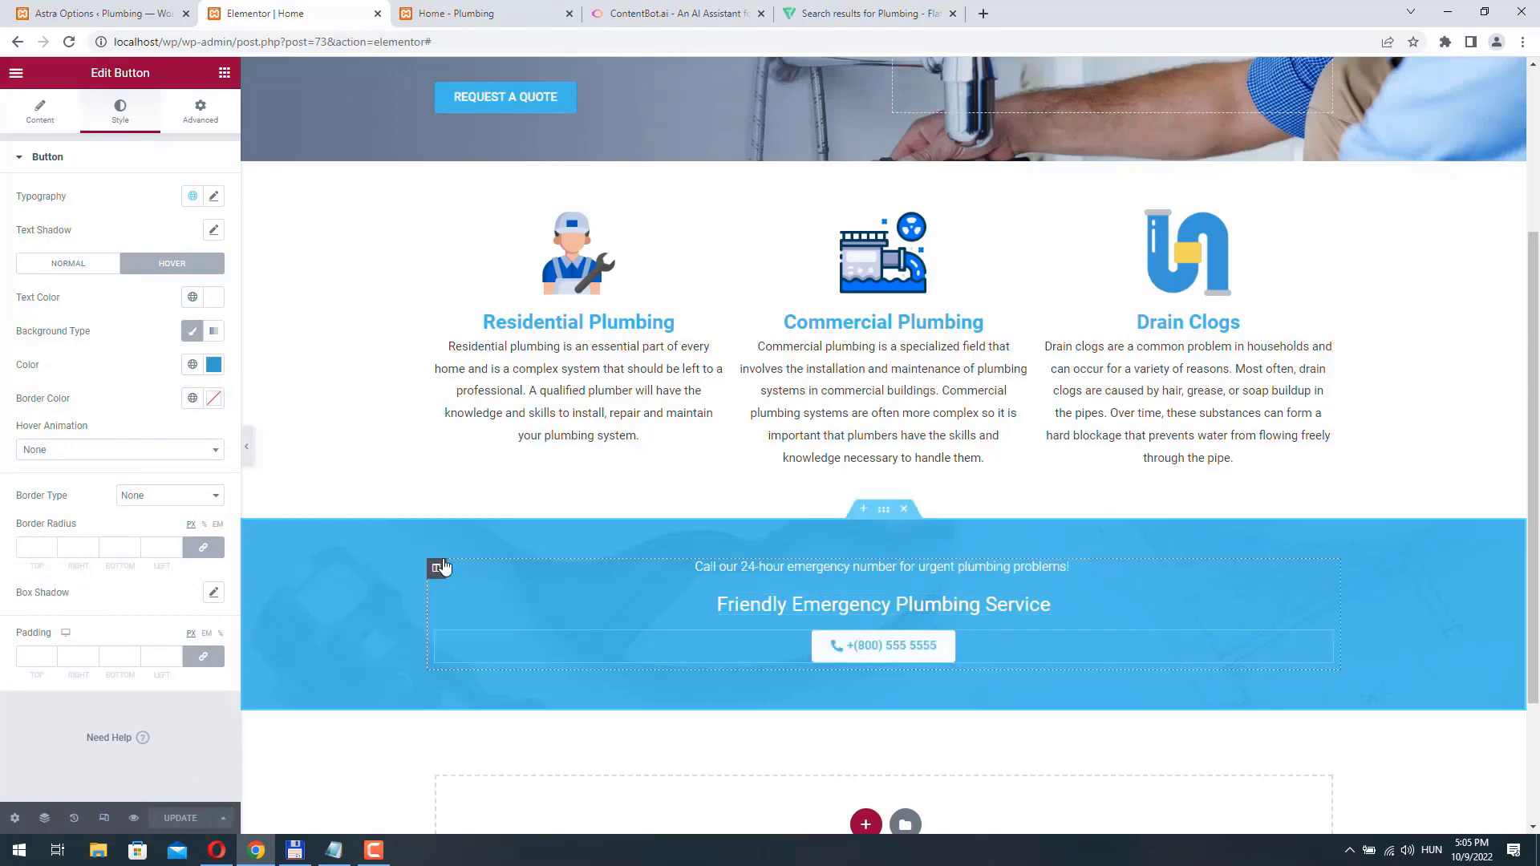
# - Apply the Zoom In entrance animation to the call-to-action column and update the page
pyautogui.click(437, 568)
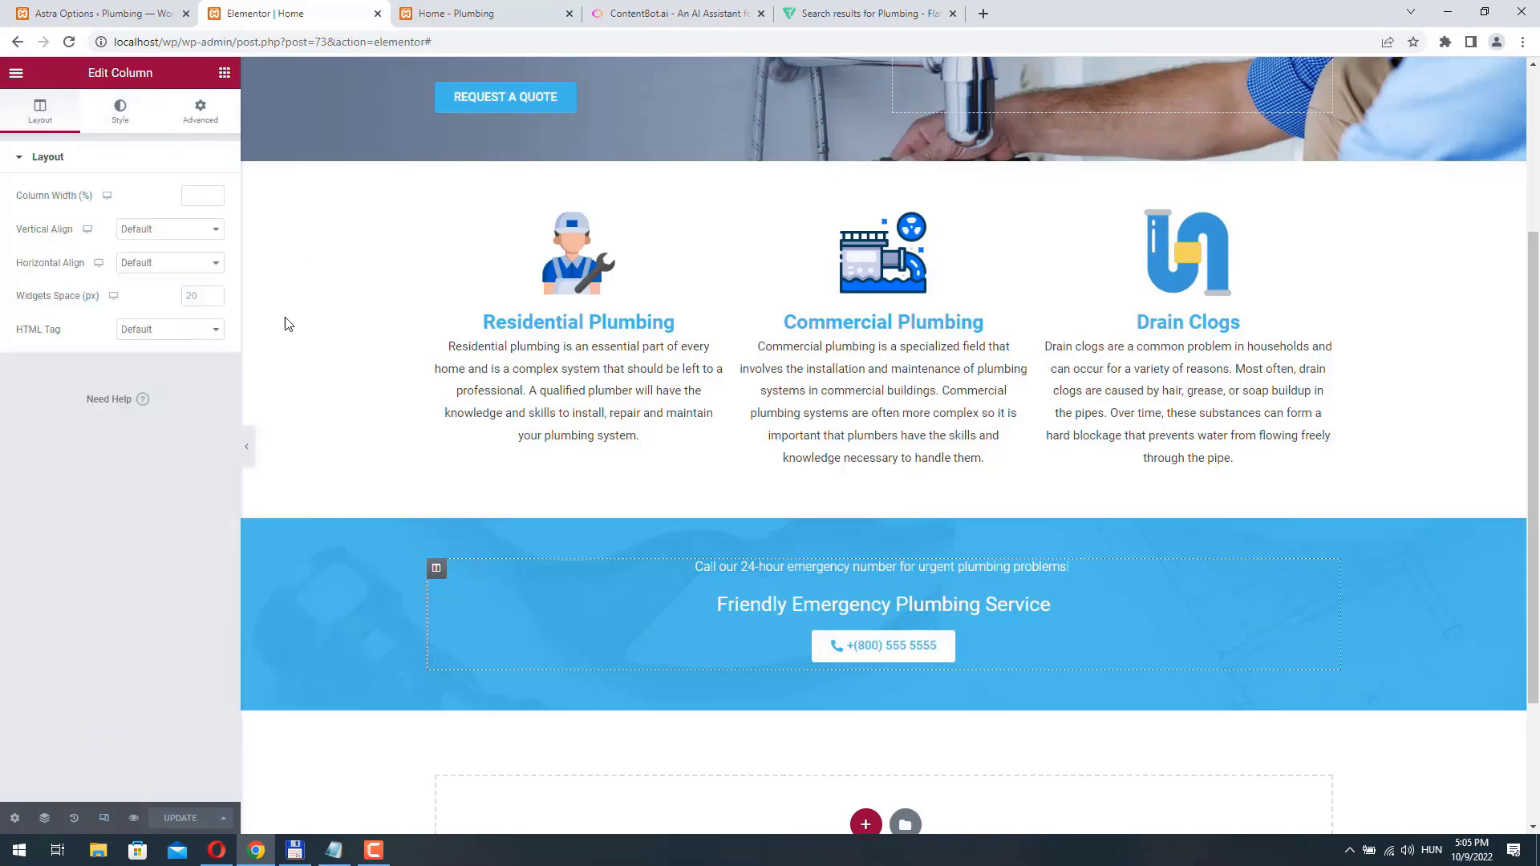
pyautogui.click(200, 112)
pyautogui.click(90, 441)
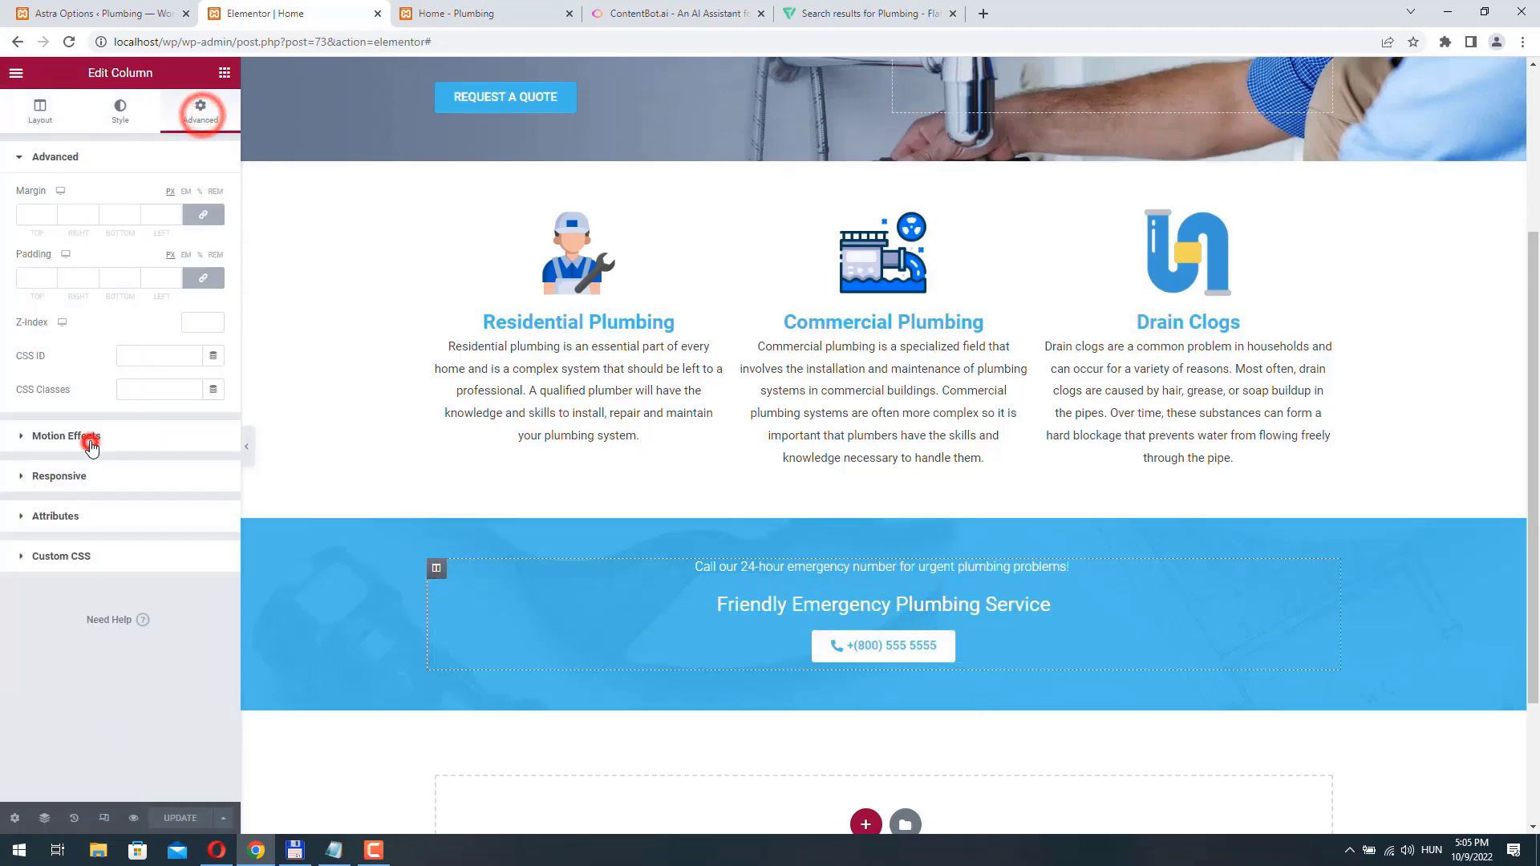
pyautogui.click(104, 254)
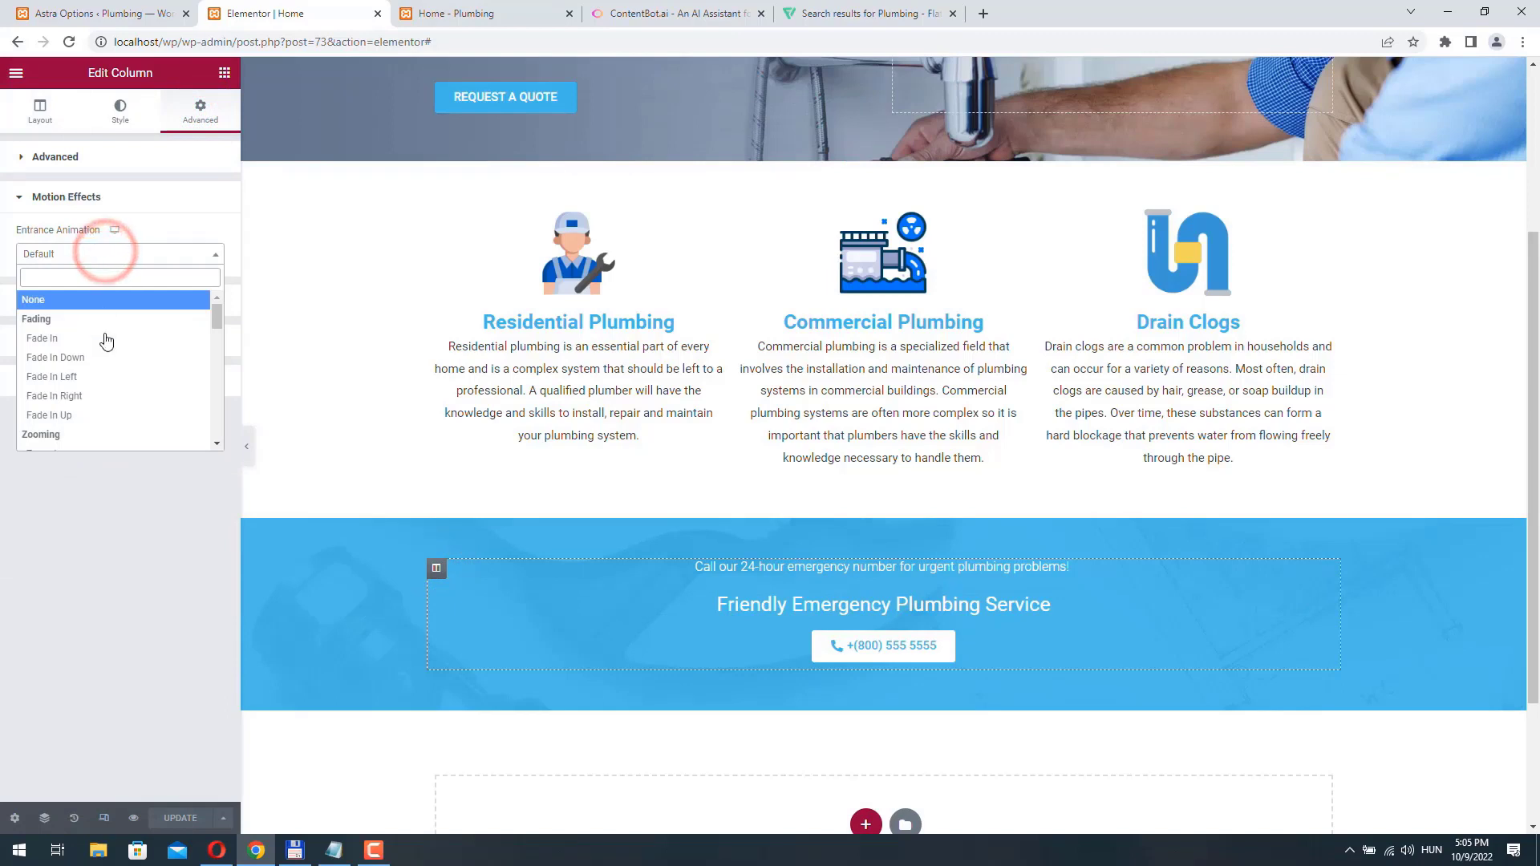
pyautogui.scroll(-1, 107, 341)
pyautogui.scroll(-1, 106, 341)
pyautogui.click(86, 376)
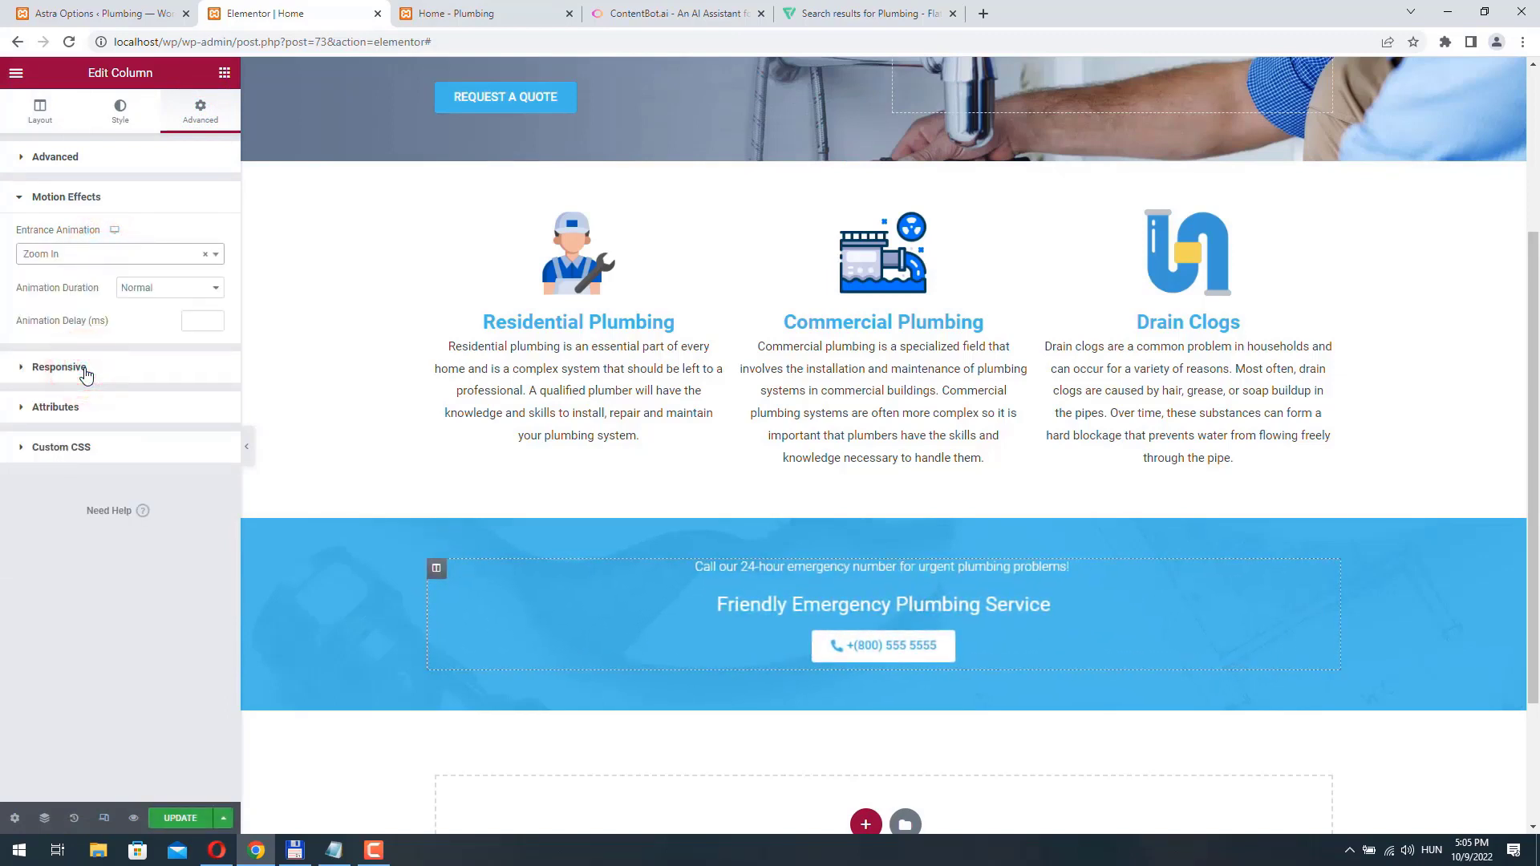
pyautogui.click(187, 819)
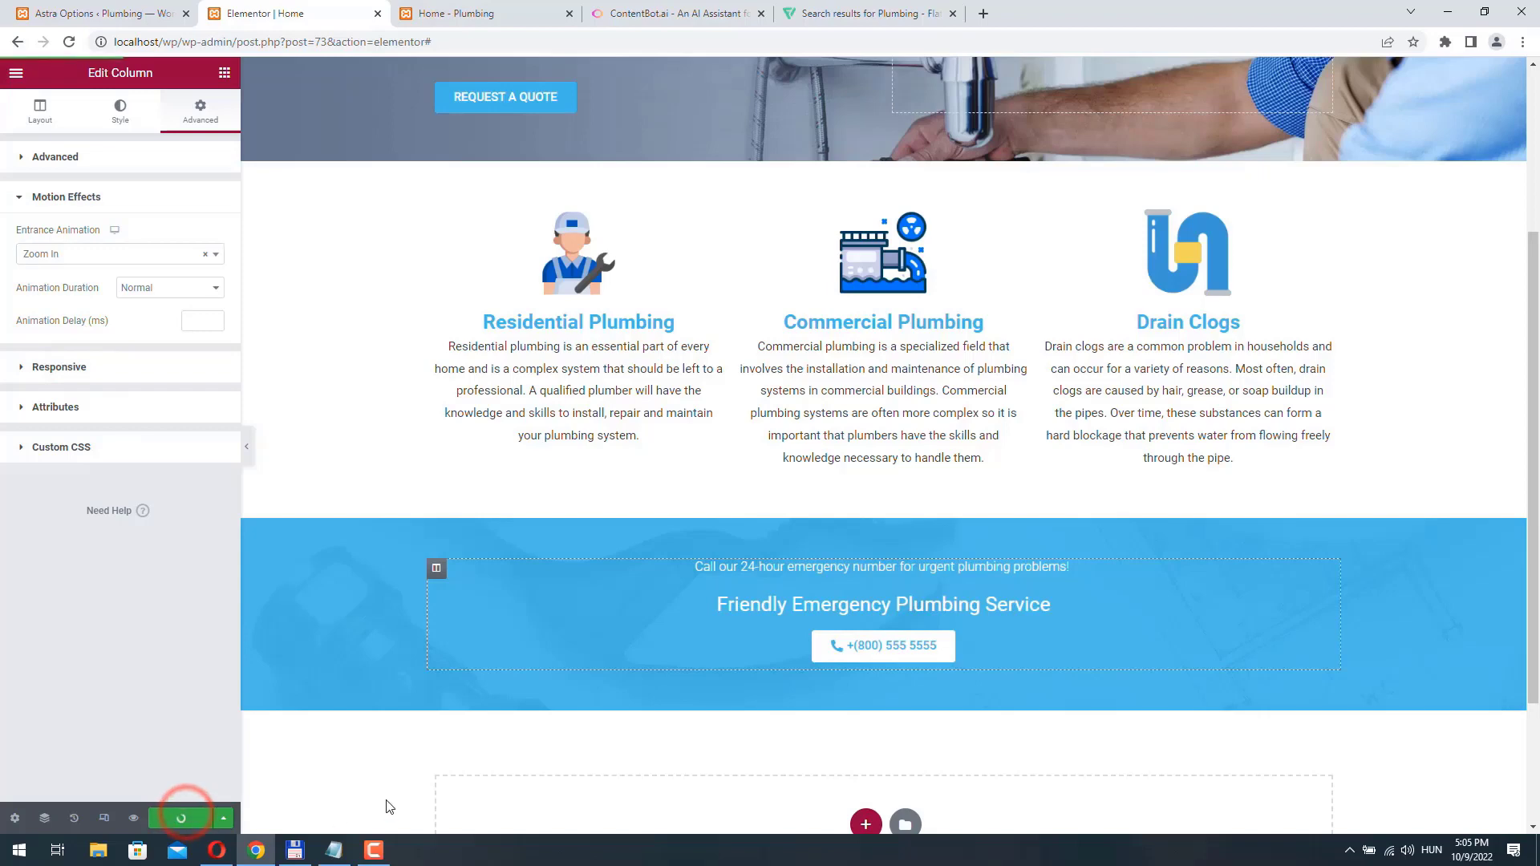
# - Reload the live Home page and review the hero, services and call-to-action sections with their entrance animations
pyautogui.click(482, 13)
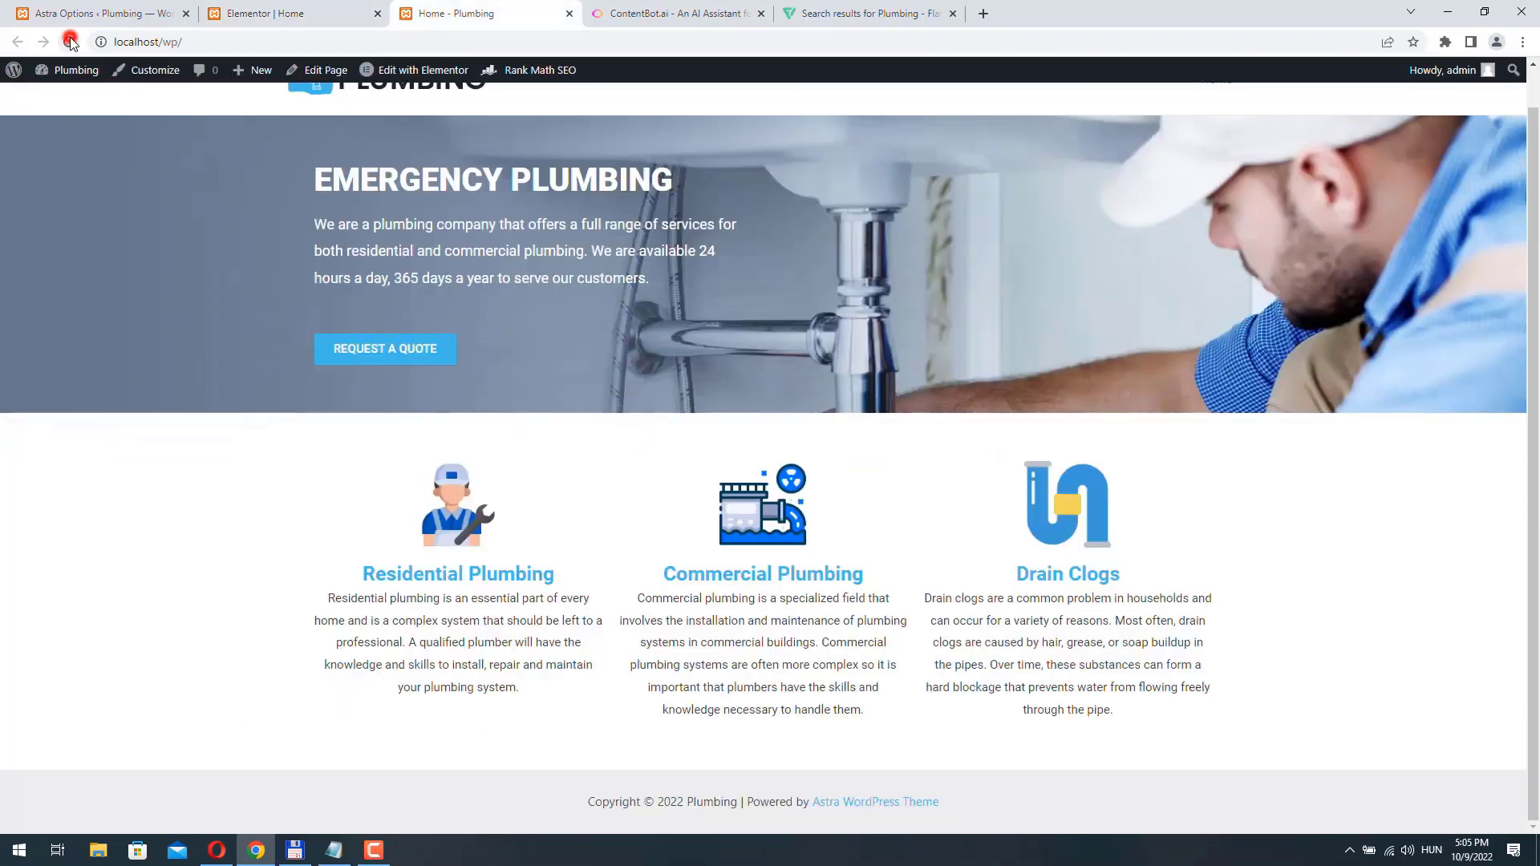
pyautogui.click(69, 42)
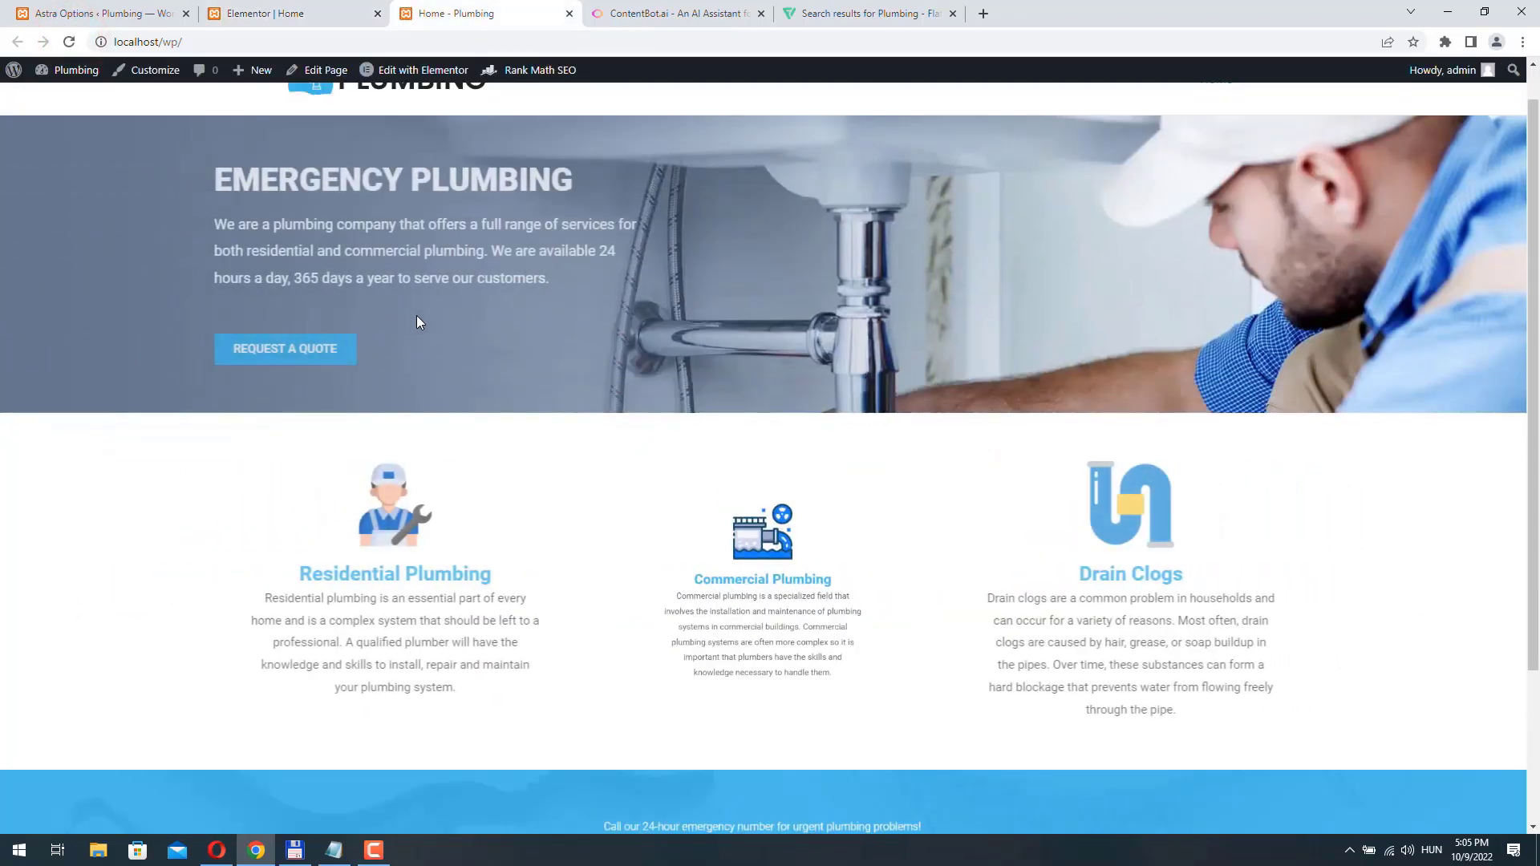
pyautogui.scroll(-3, 459, 339)
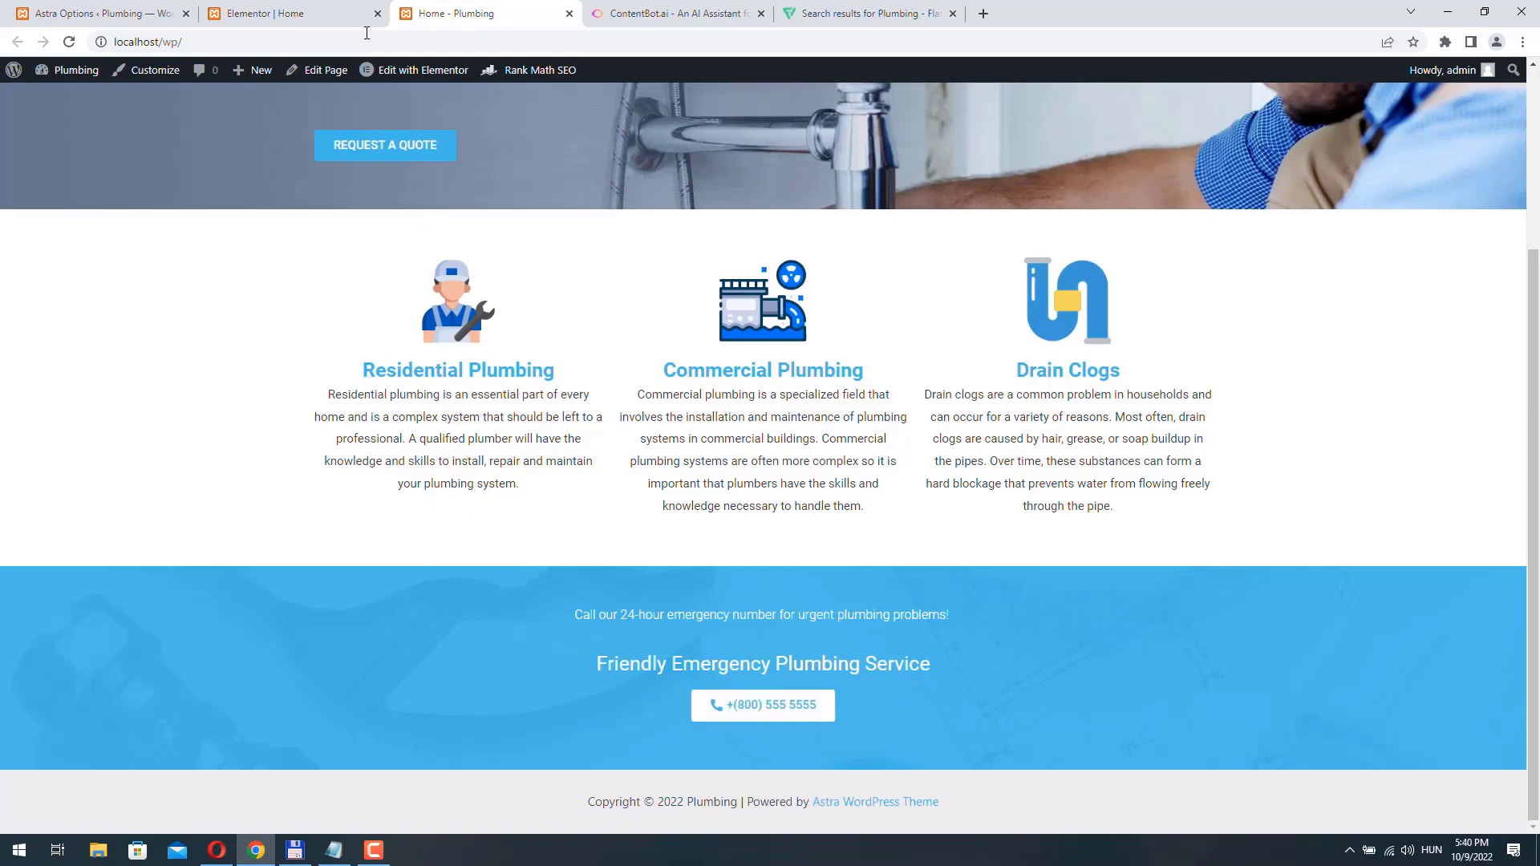
pyautogui.scroll(3, 477, 335)
pyautogui.scroll(-3, 562, 385)
# - Return to the Elementor editor and add a new section with two equal columns below the blue call-to-action section
pyautogui.click(285, 12)
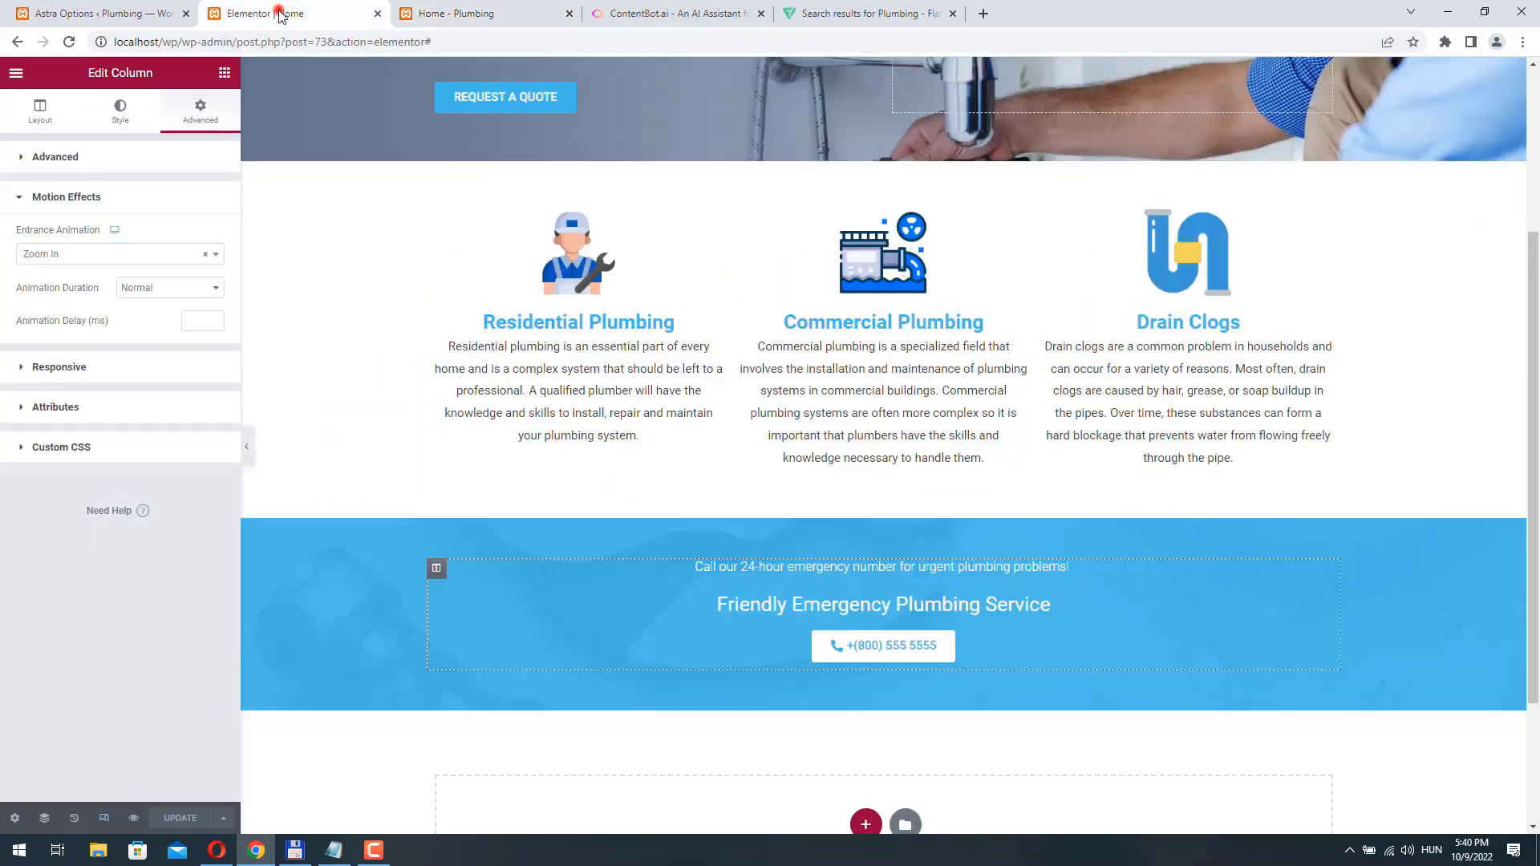
pyautogui.scroll(-2, 978, 576)
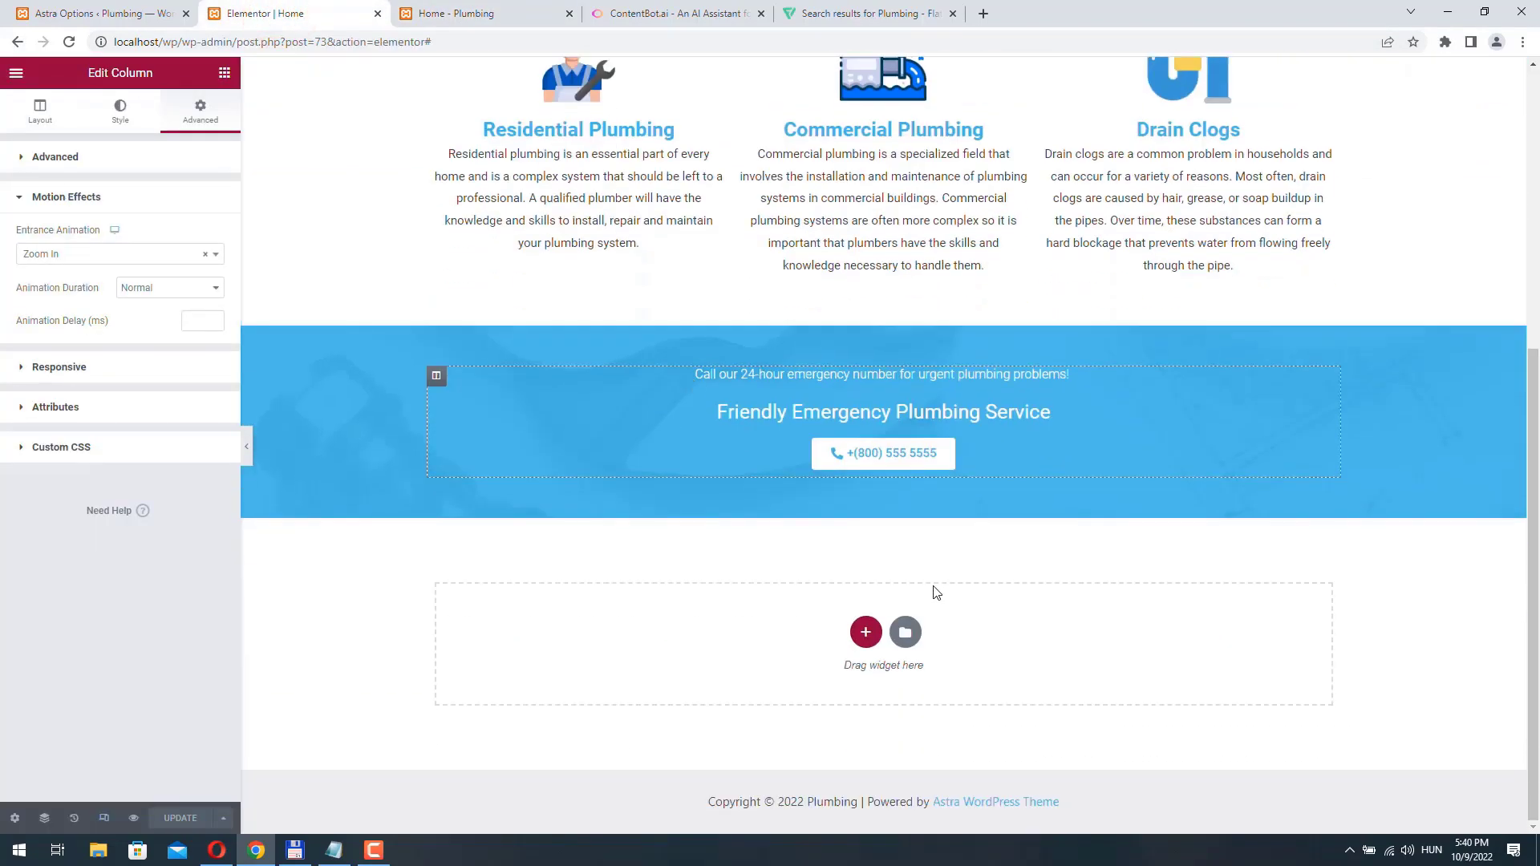
pyautogui.click(865, 632)
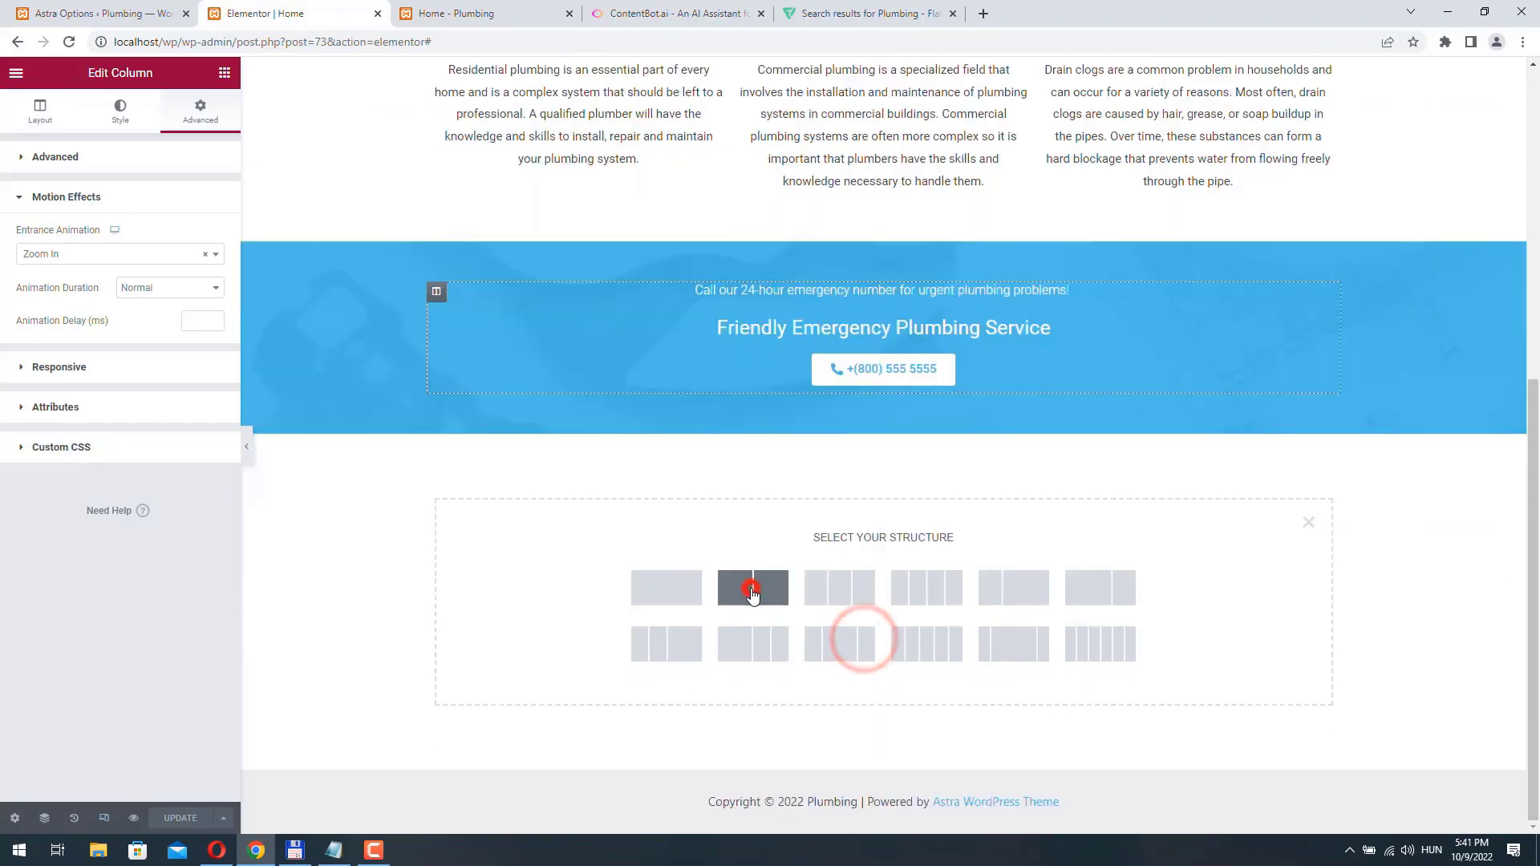
pyautogui.click(753, 591)
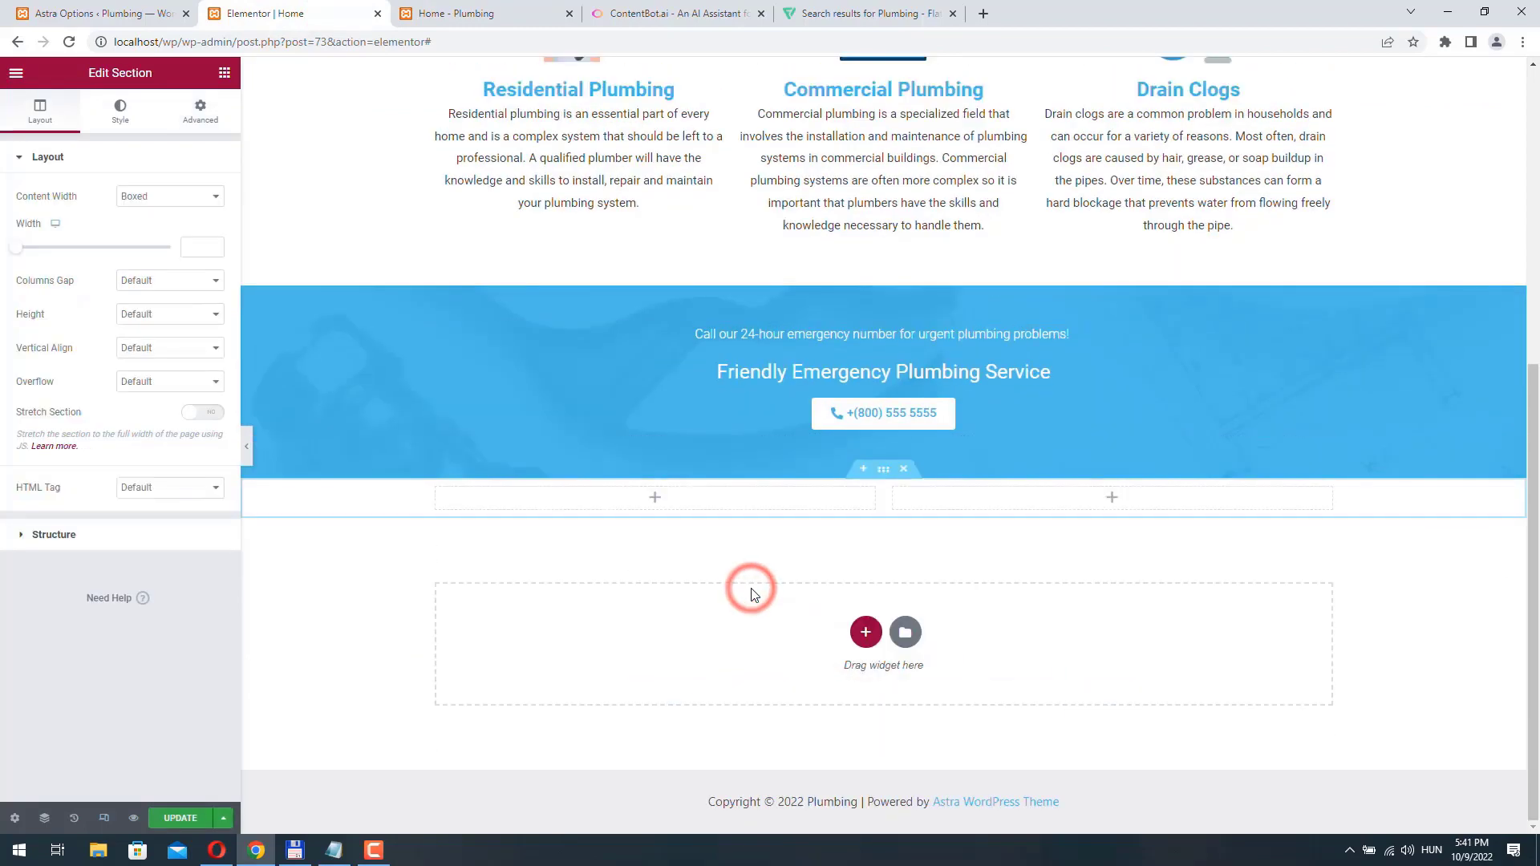
# - Unlink the new two-column section's padding values and set its top and bottom padding to 50 px
pyautogui.click(883, 472)
pyautogui.click(200, 111)
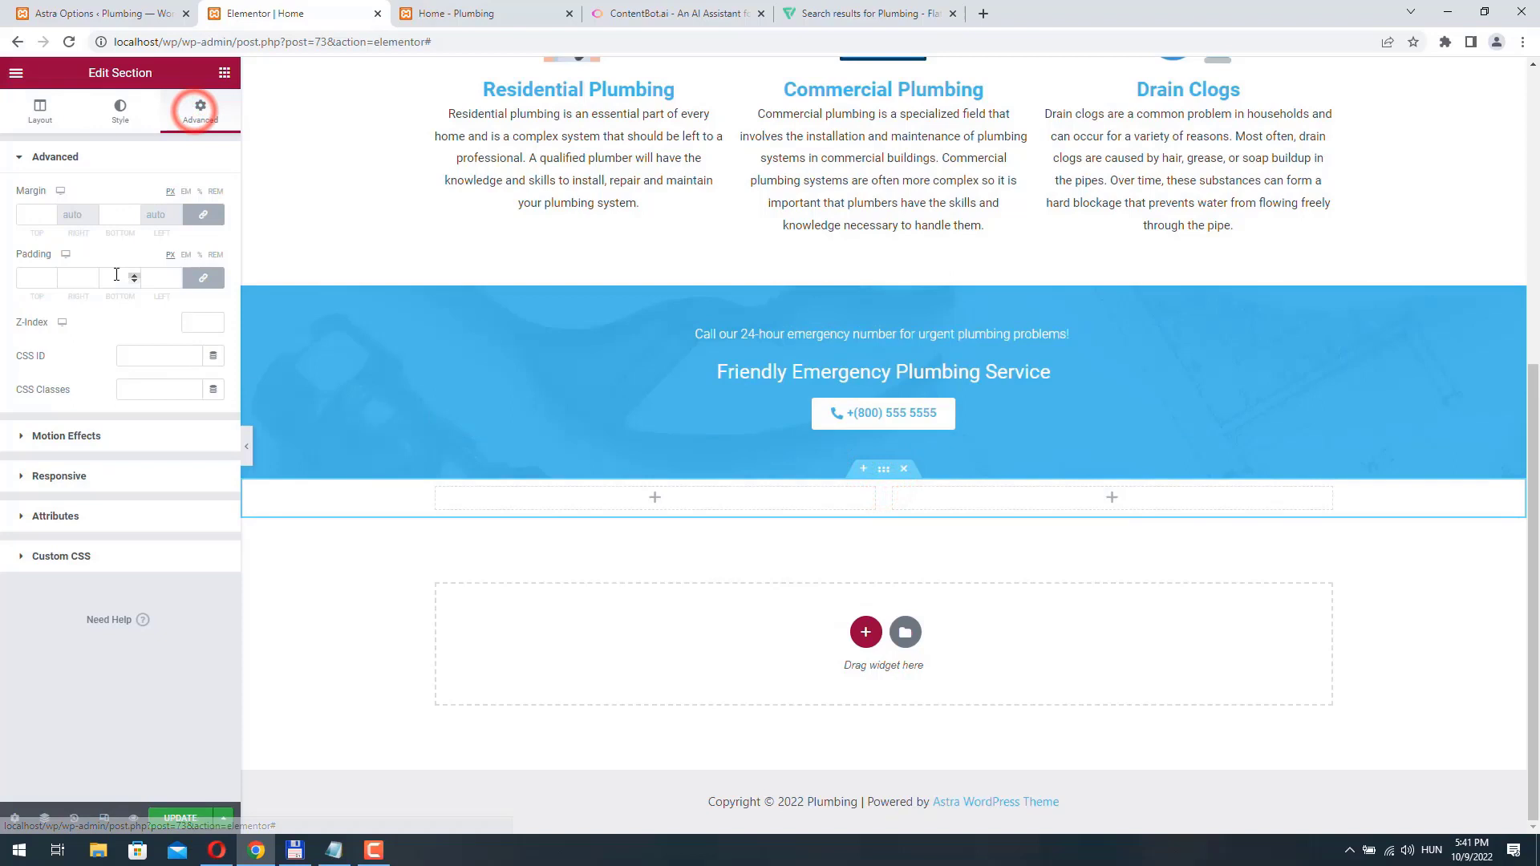
pyautogui.click(195, 278)
pyautogui.click(33, 278)
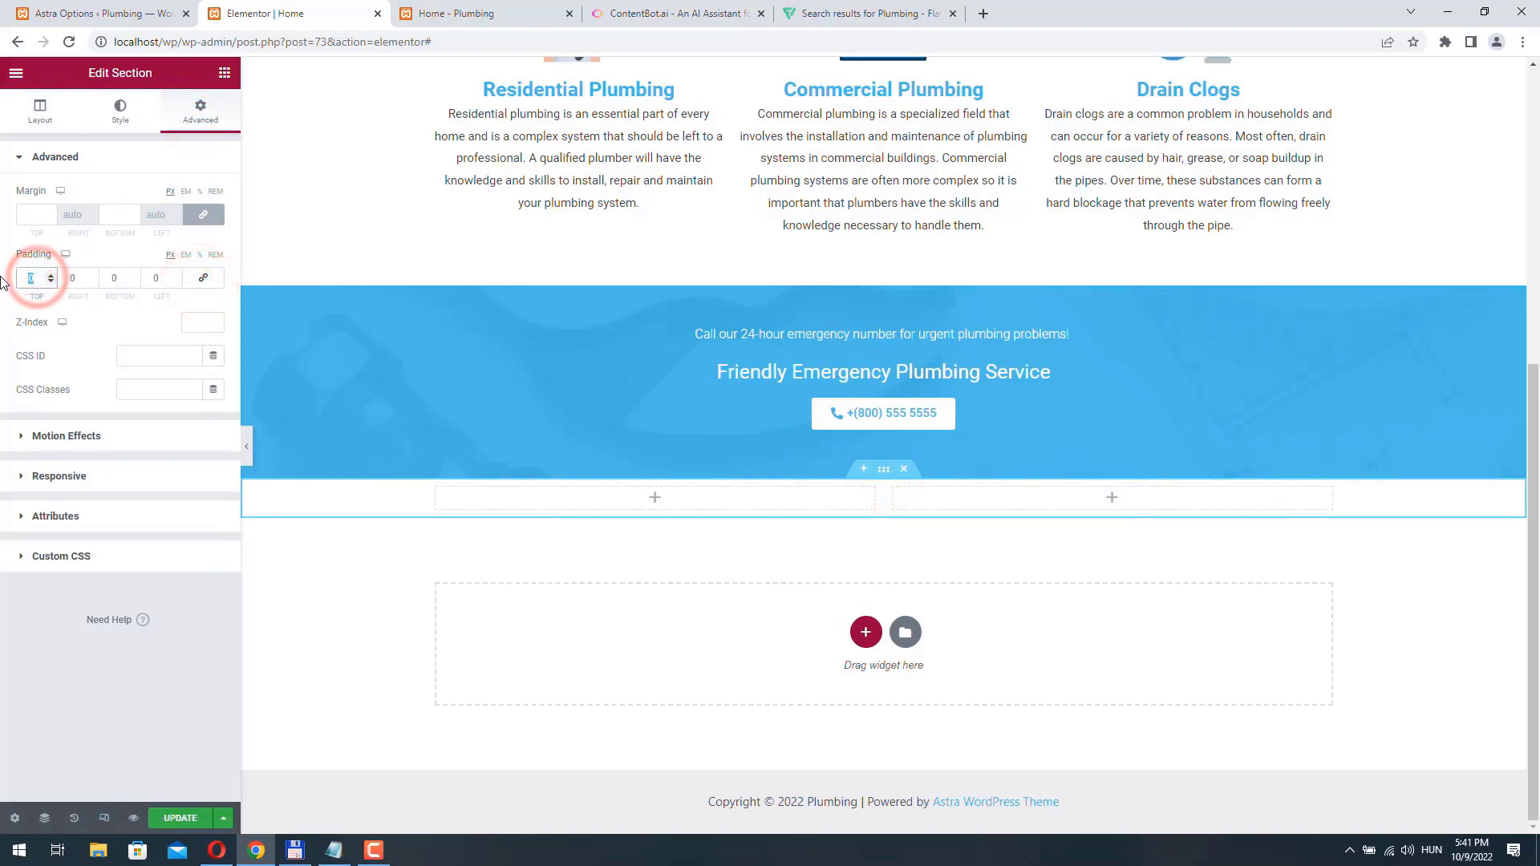
pyautogui.write('50')
pyautogui.click(122, 277)
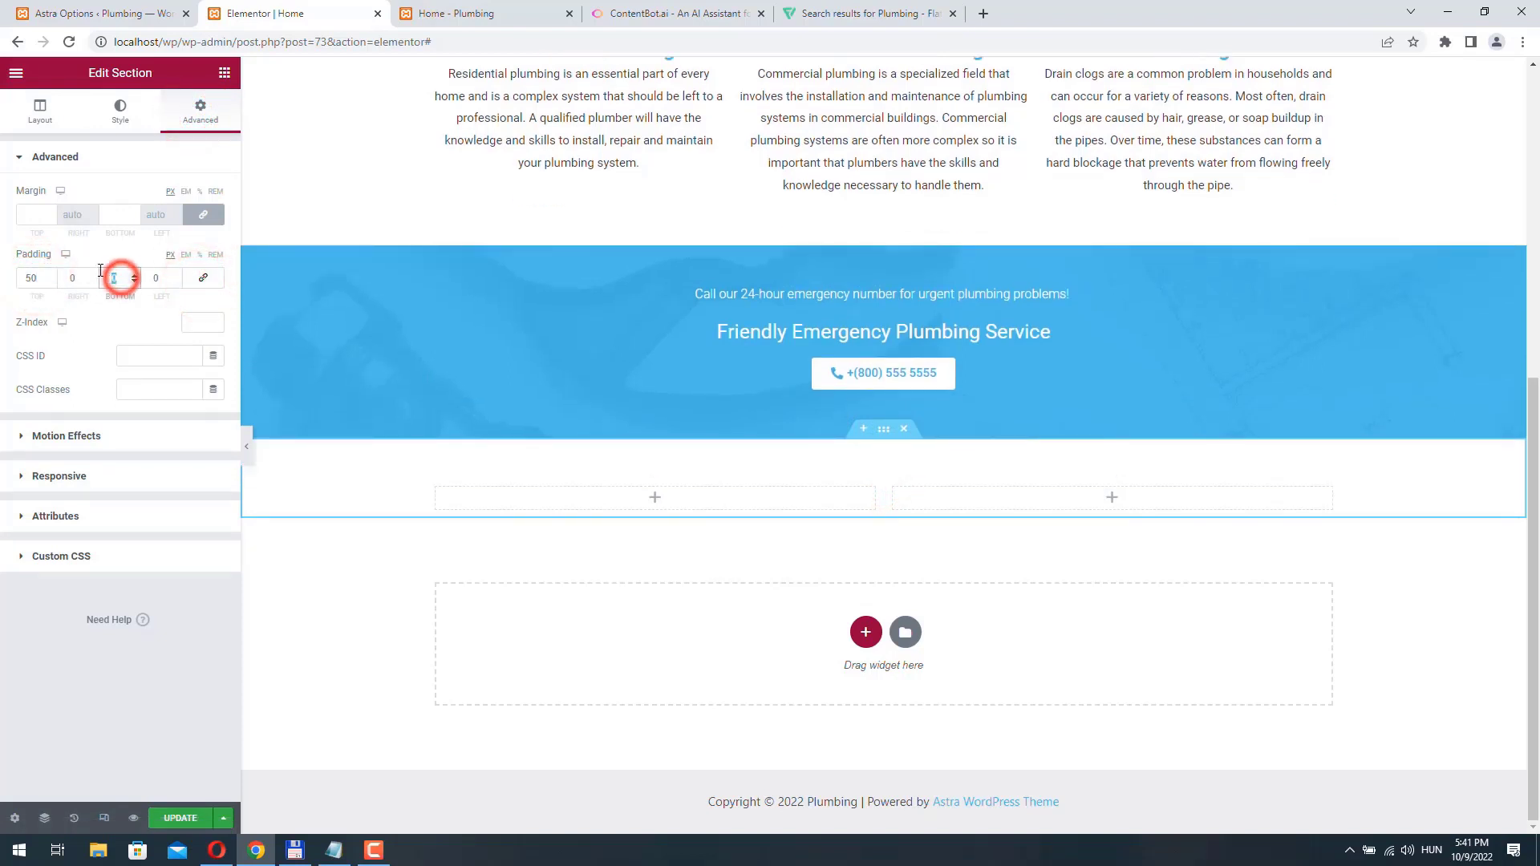
pyautogui.write('50')
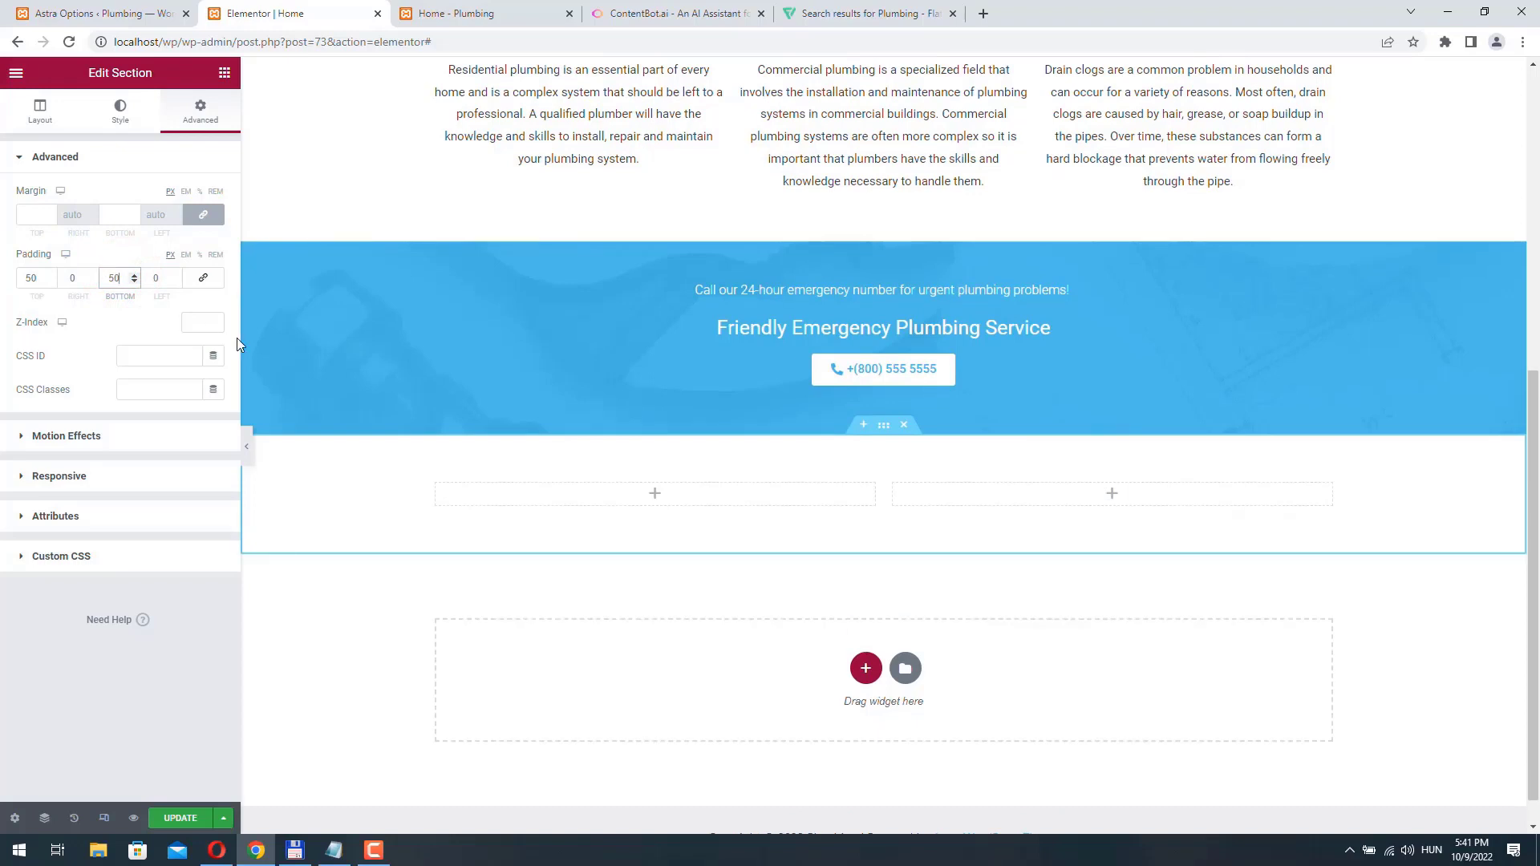
# - Give the two-column section a classic background in semi-transparent light gray, #EDEDED7D
pyautogui.click(122, 113)
pyautogui.click(149, 231)
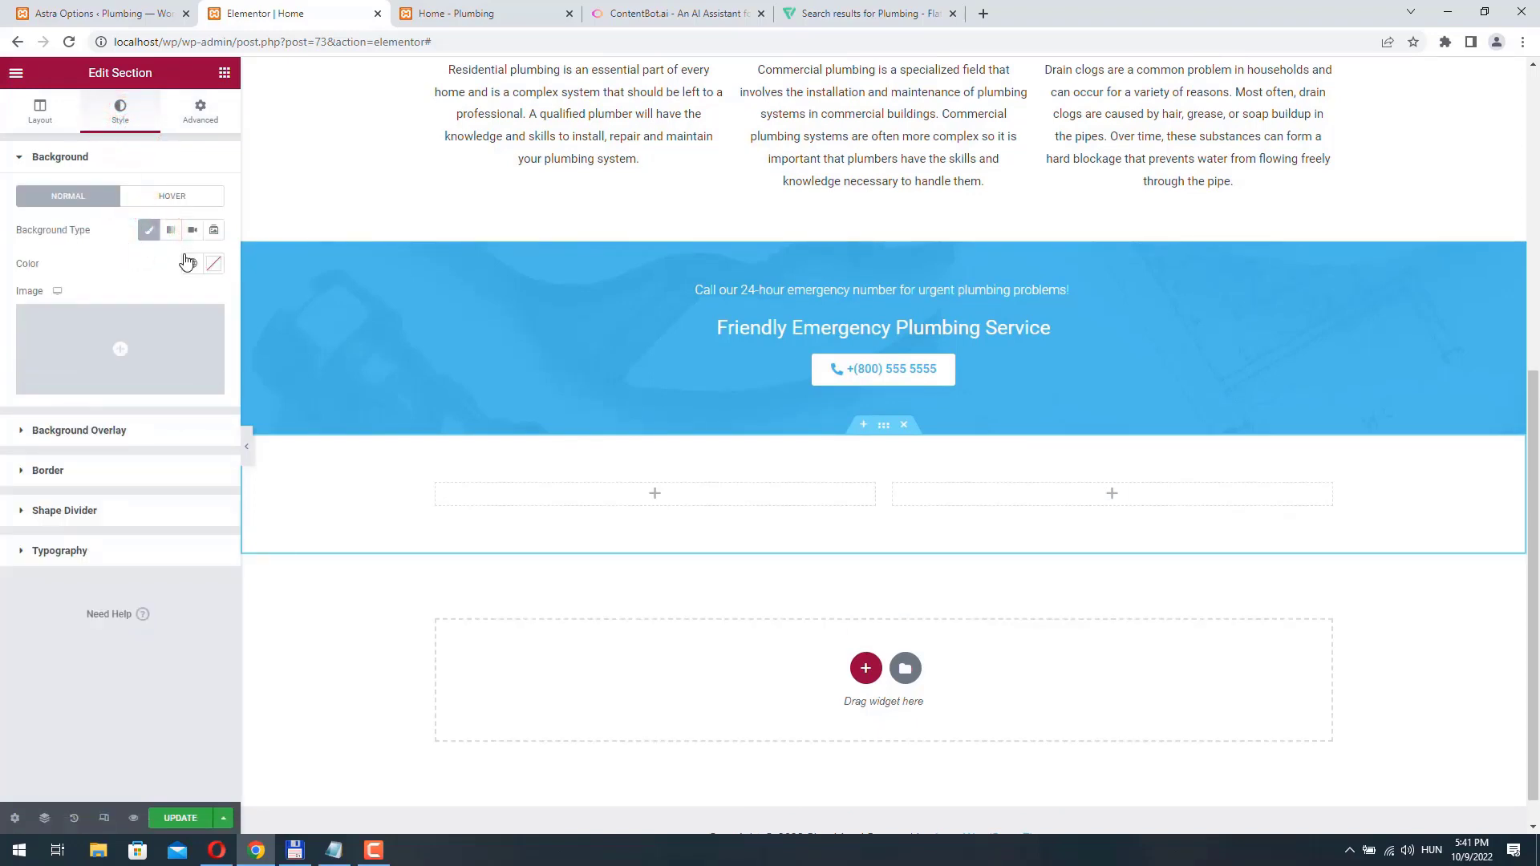
pyautogui.click(214, 263)
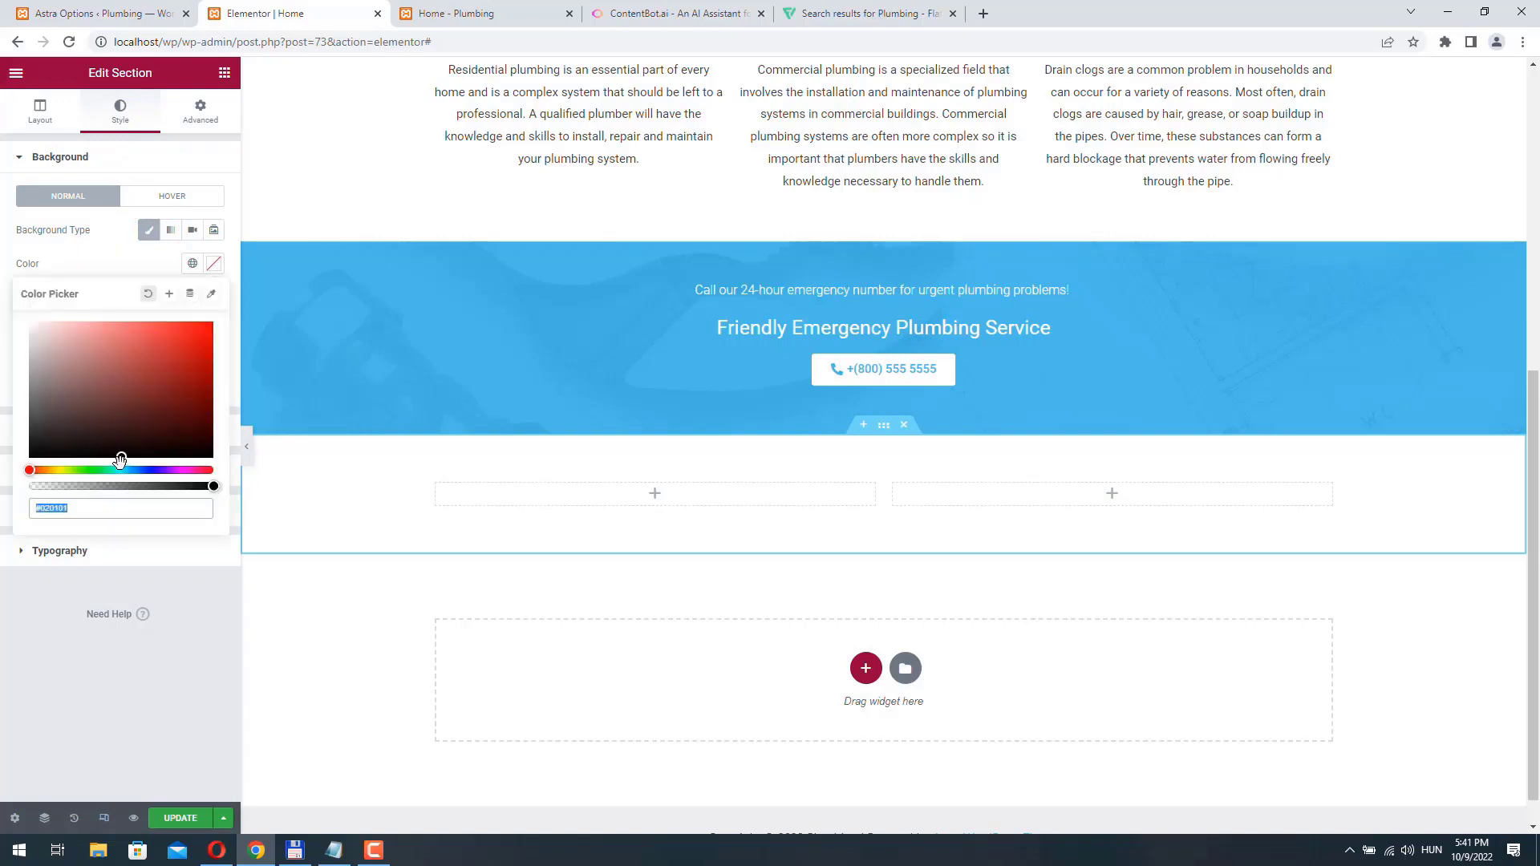
pyautogui.moveTo(120, 460)
pyautogui.mouseDown()
pyautogui.moveTo(76, 436)
pyautogui.moveTo(29, 332)
pyautogui.mouseUp()
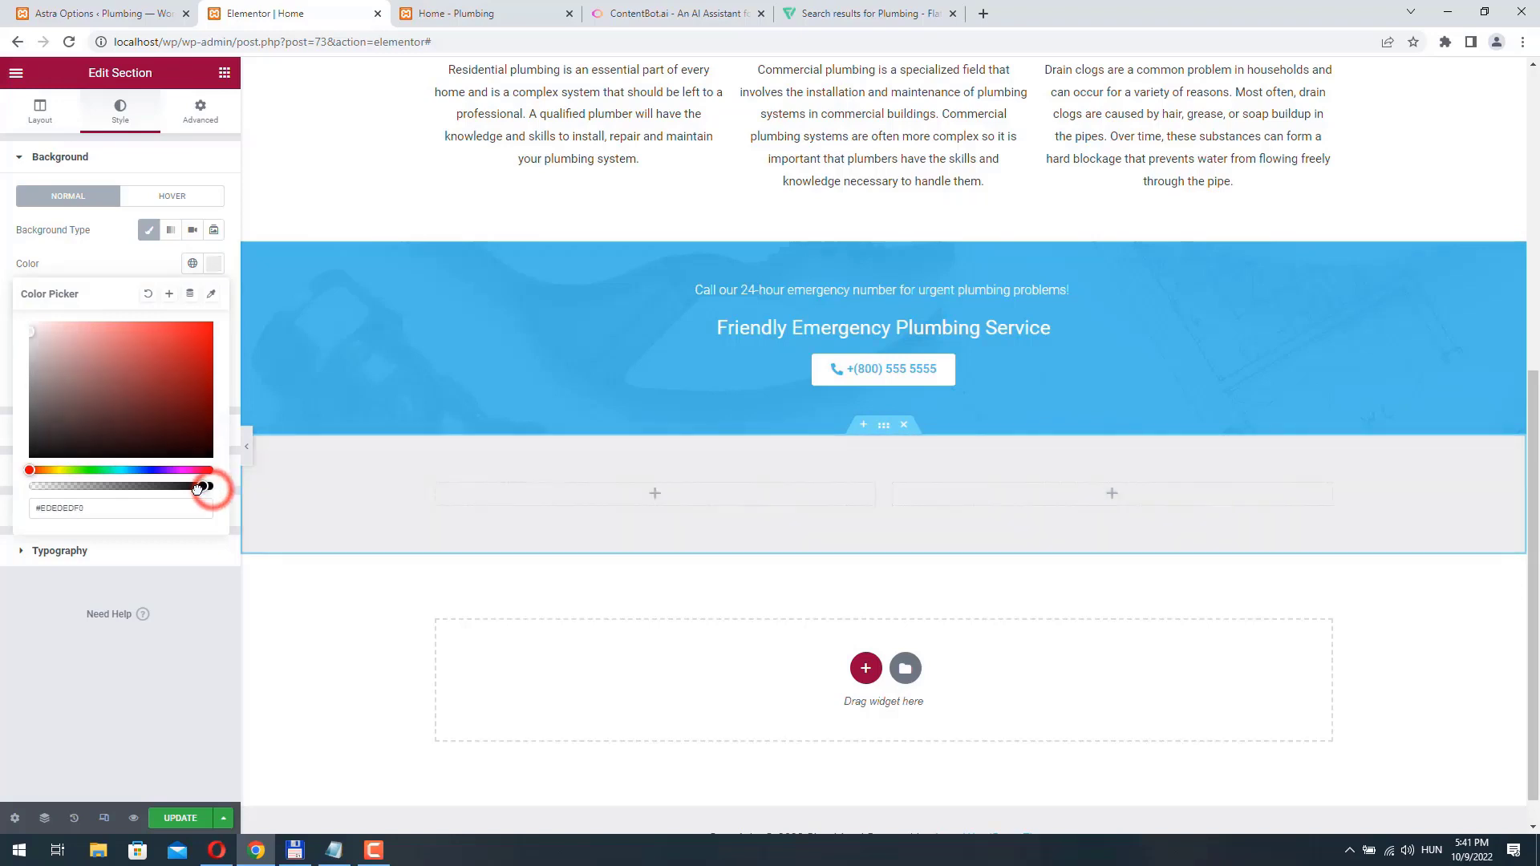
pyautogui.moveTo(211, 487); pyautogui.dragTo(119, 486)
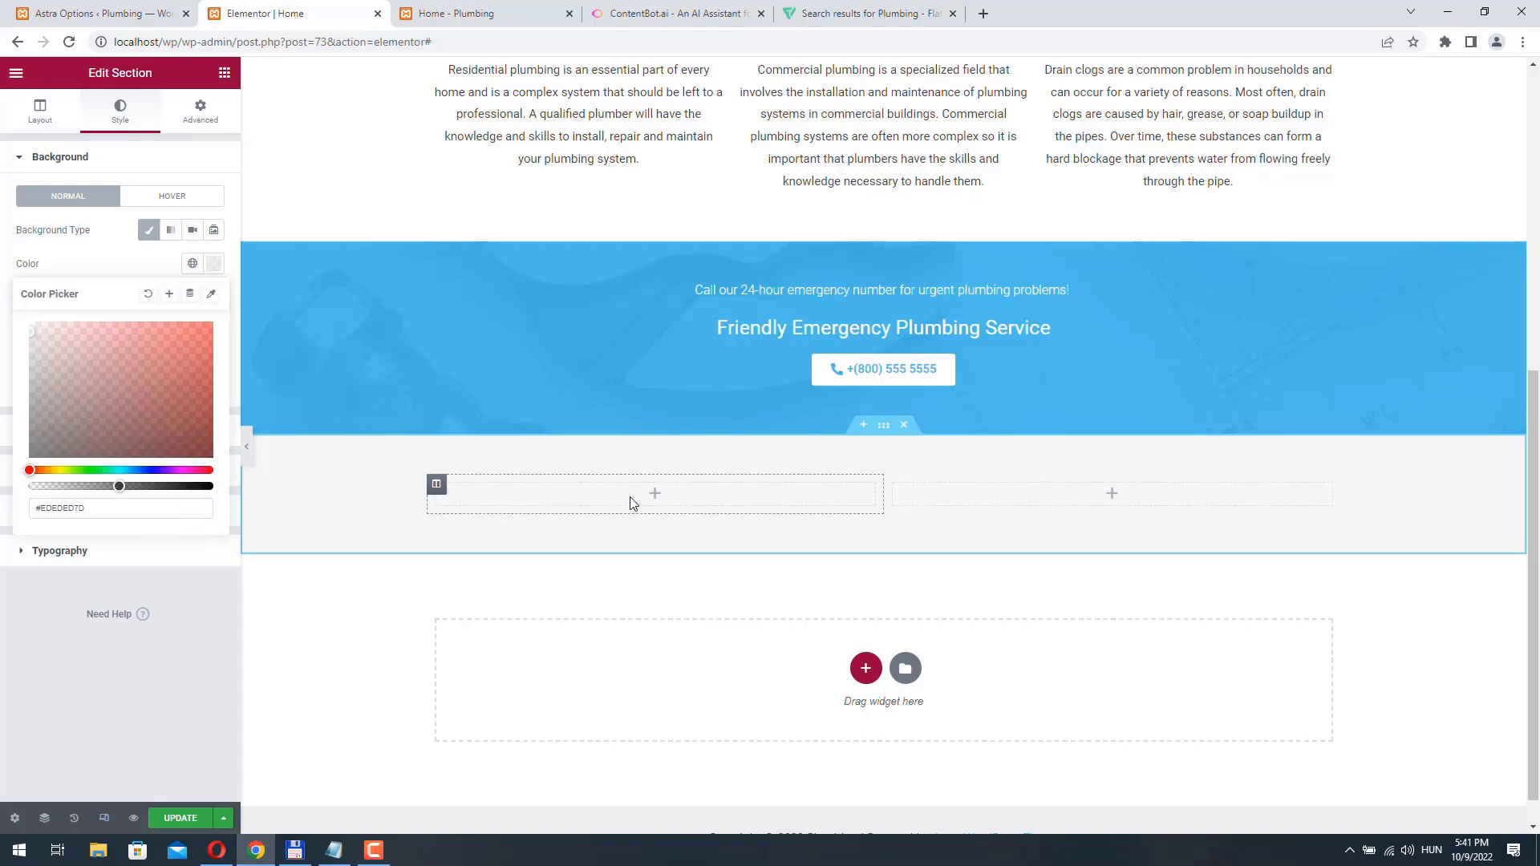
# - Add an Image widget to the section's left column and upload the photo of two plumbers by a van
pyautogui.click(658, 494)
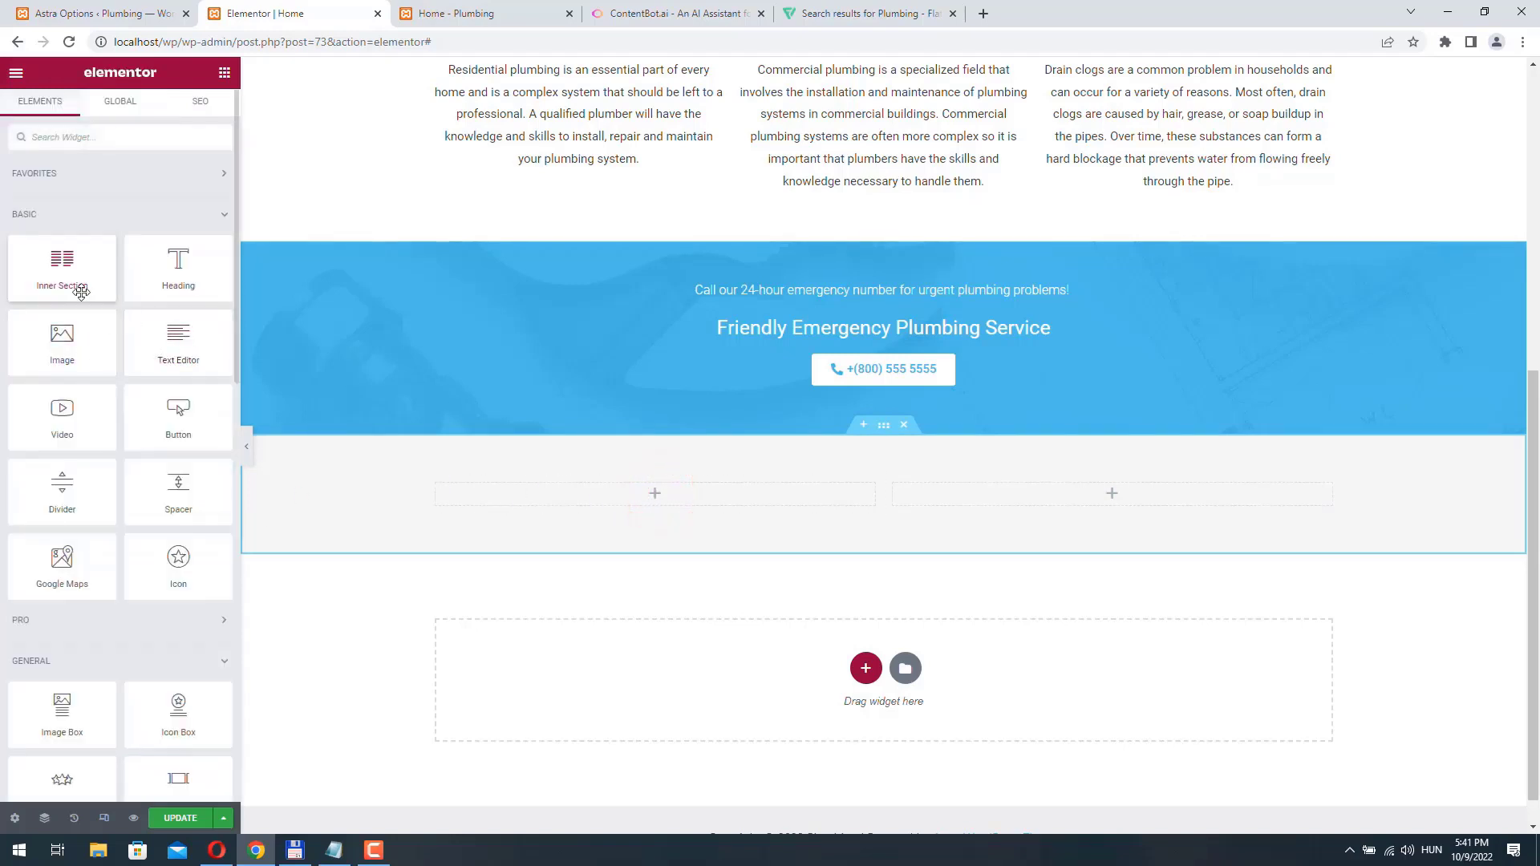
pyautogui.moveTo(57, 347); pyautogui.dragTo(617, 493)
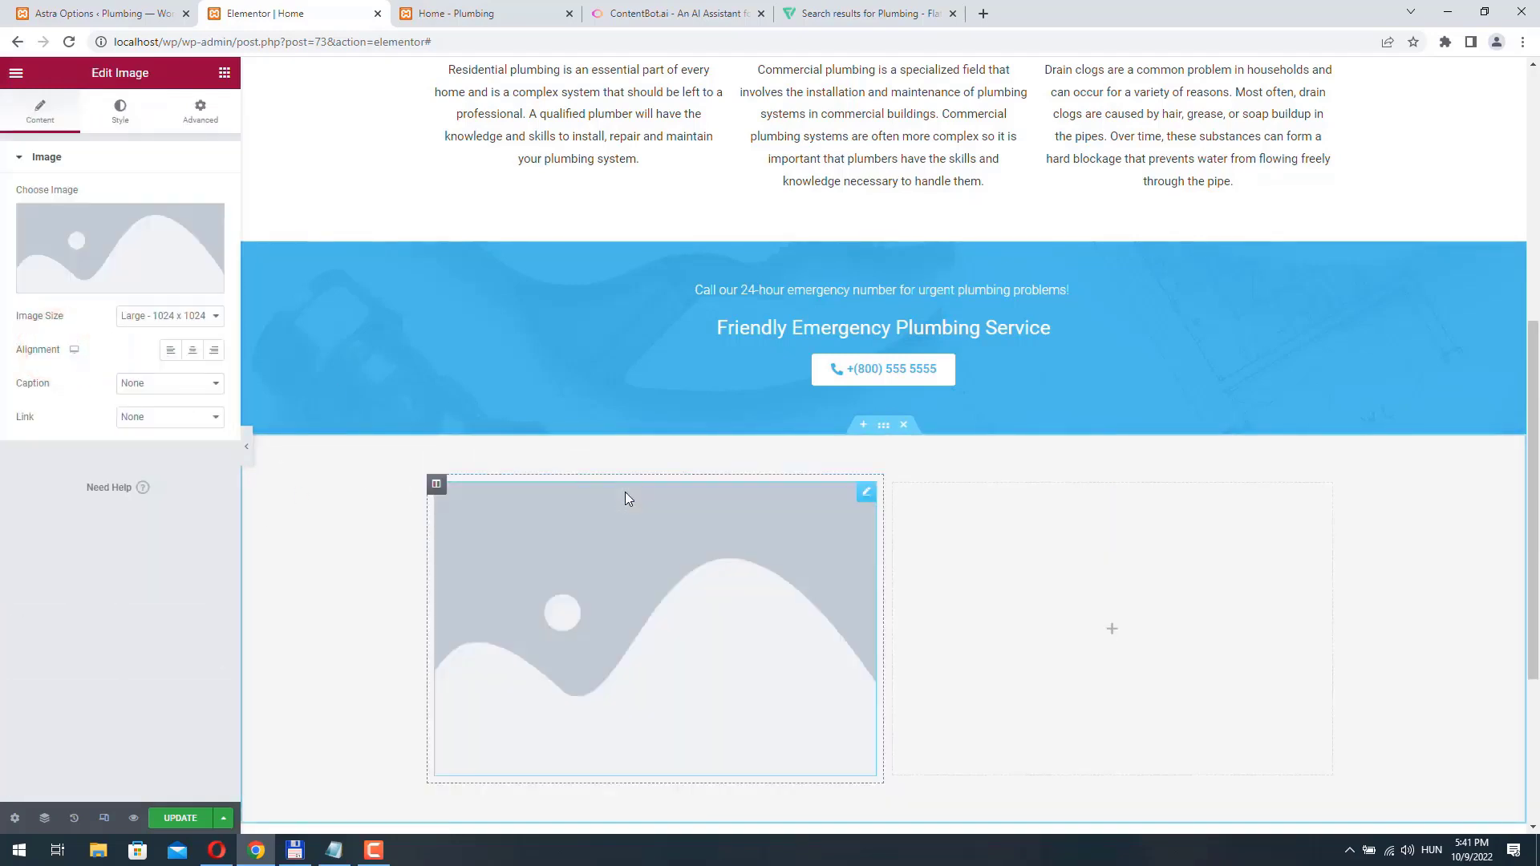
pyautogui.click(102, 255)
pyautogui.click(226, 135)
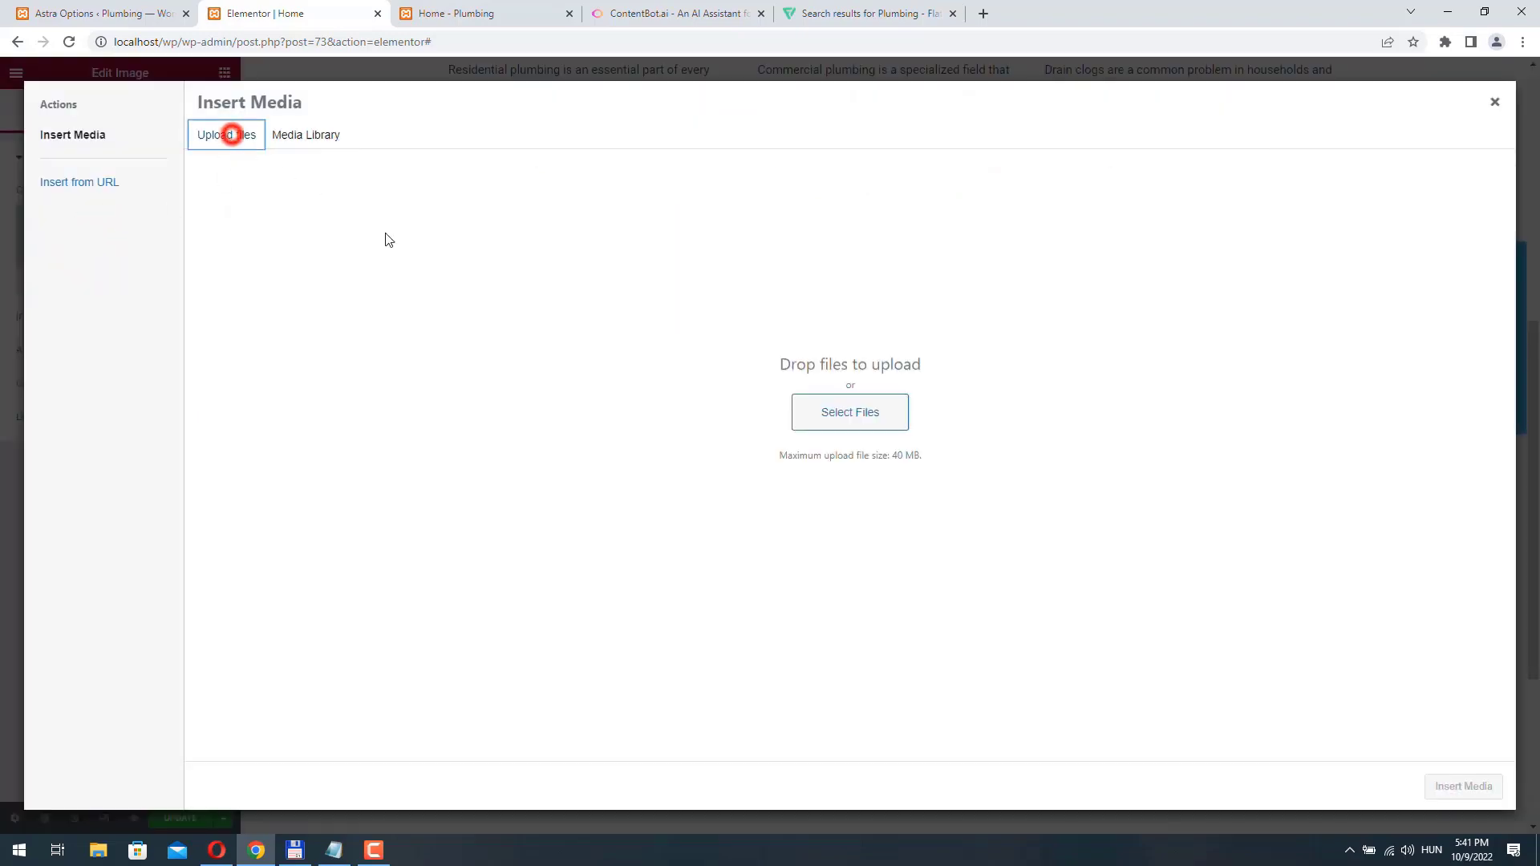
pyautogui.click(850, 412)
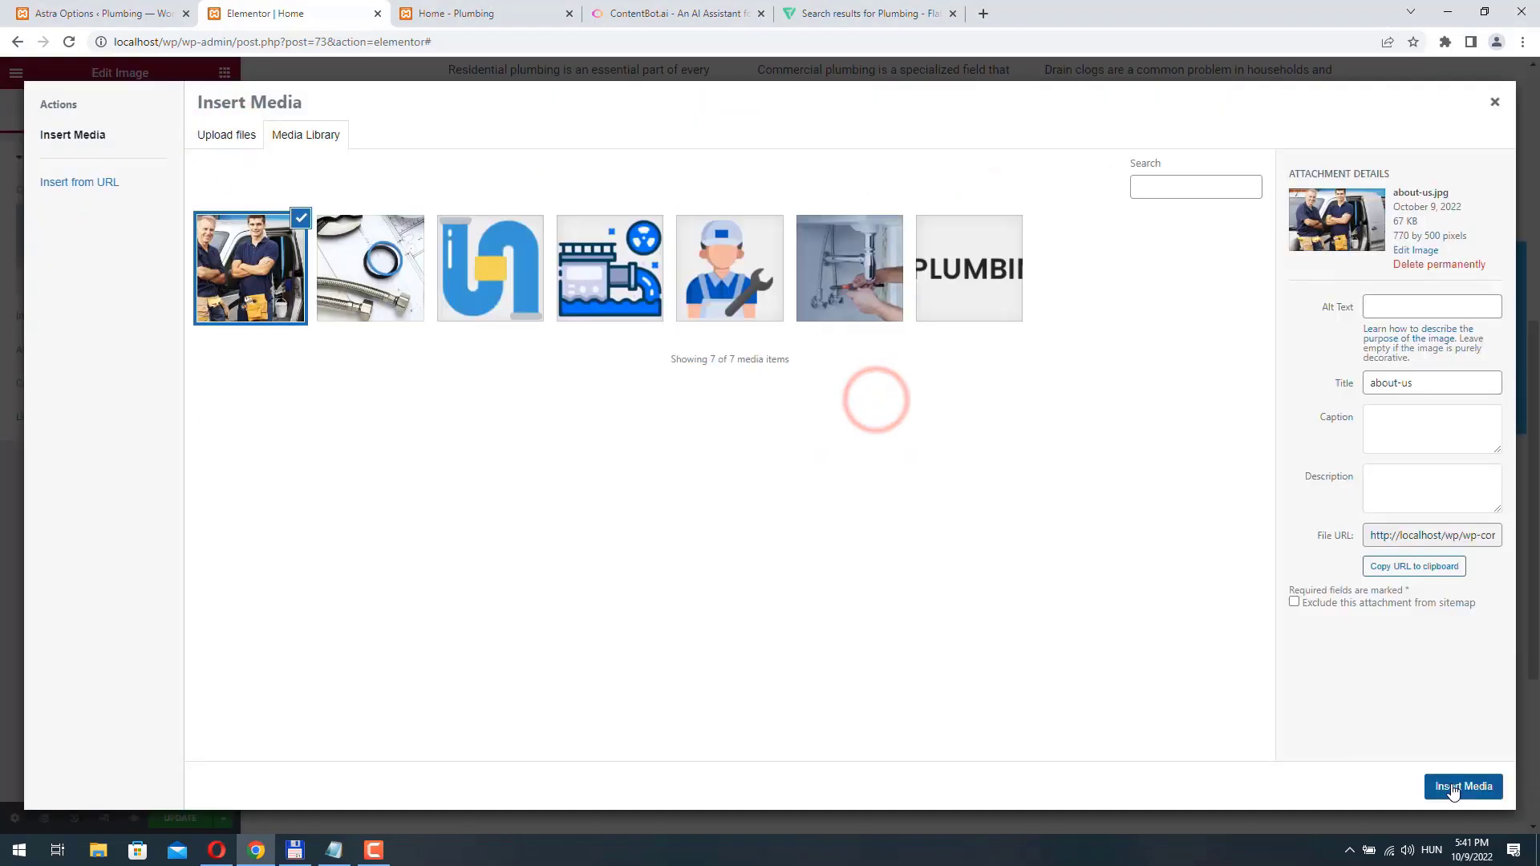
pyautogui.click(1454, 784)
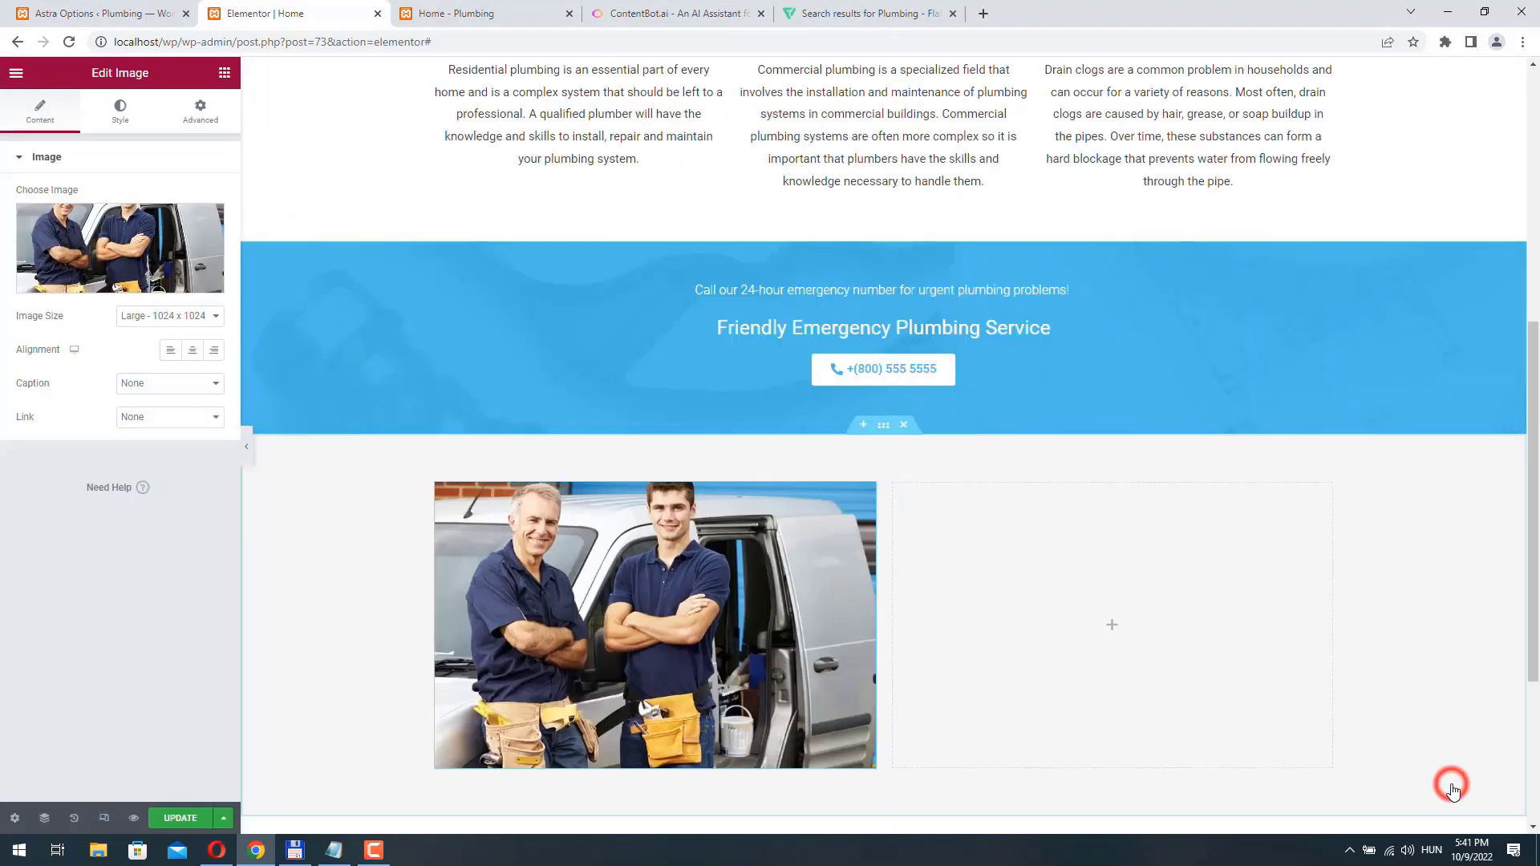
# - Apply the Fade In Left entrance animation to the plumbers photo
pyautogui.click(199, 113)
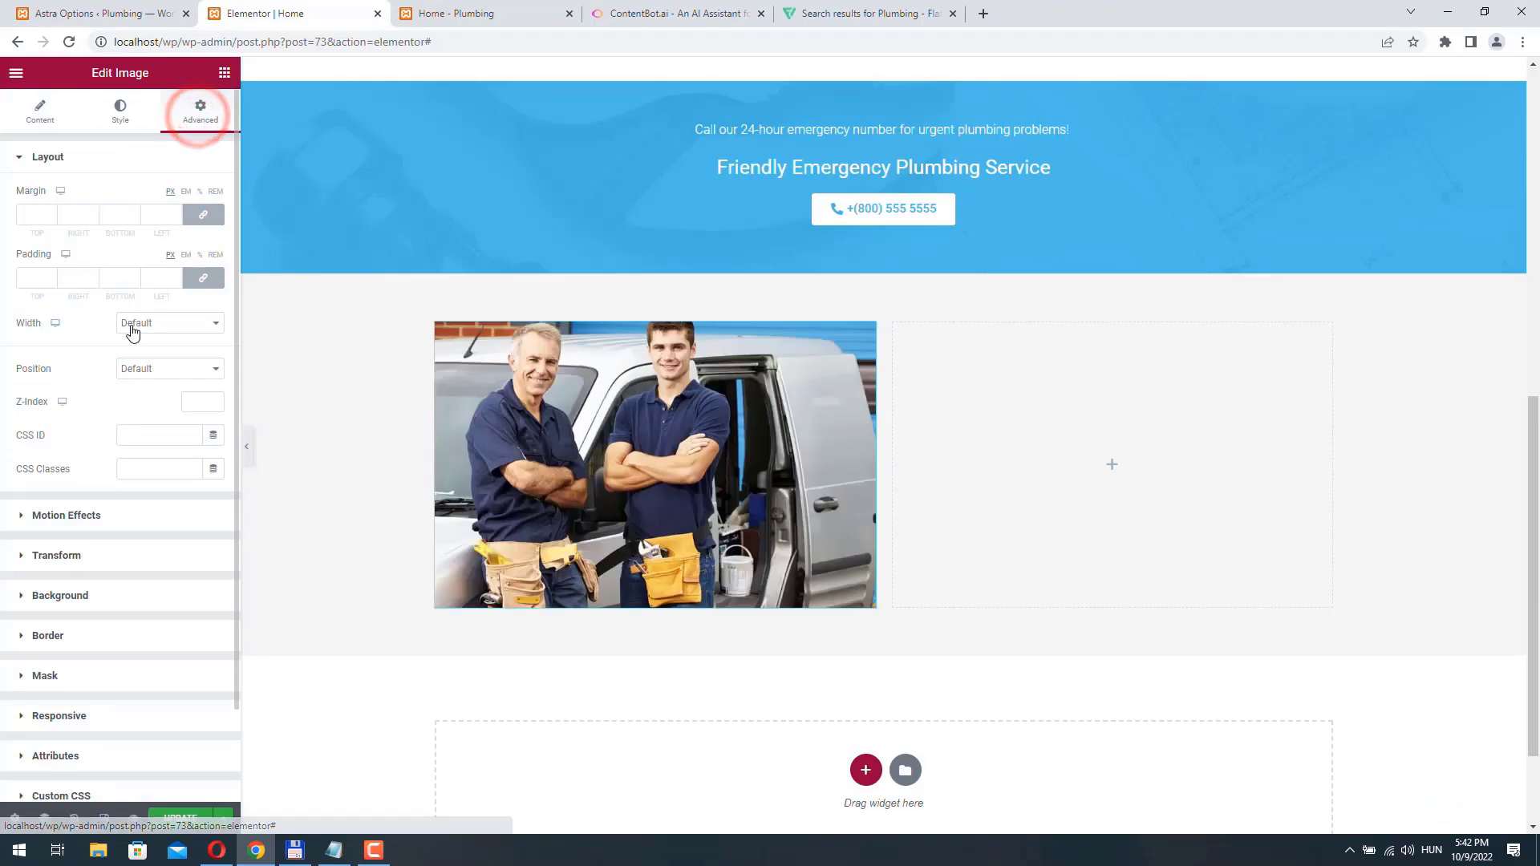
pyautogui.click(100, 517)
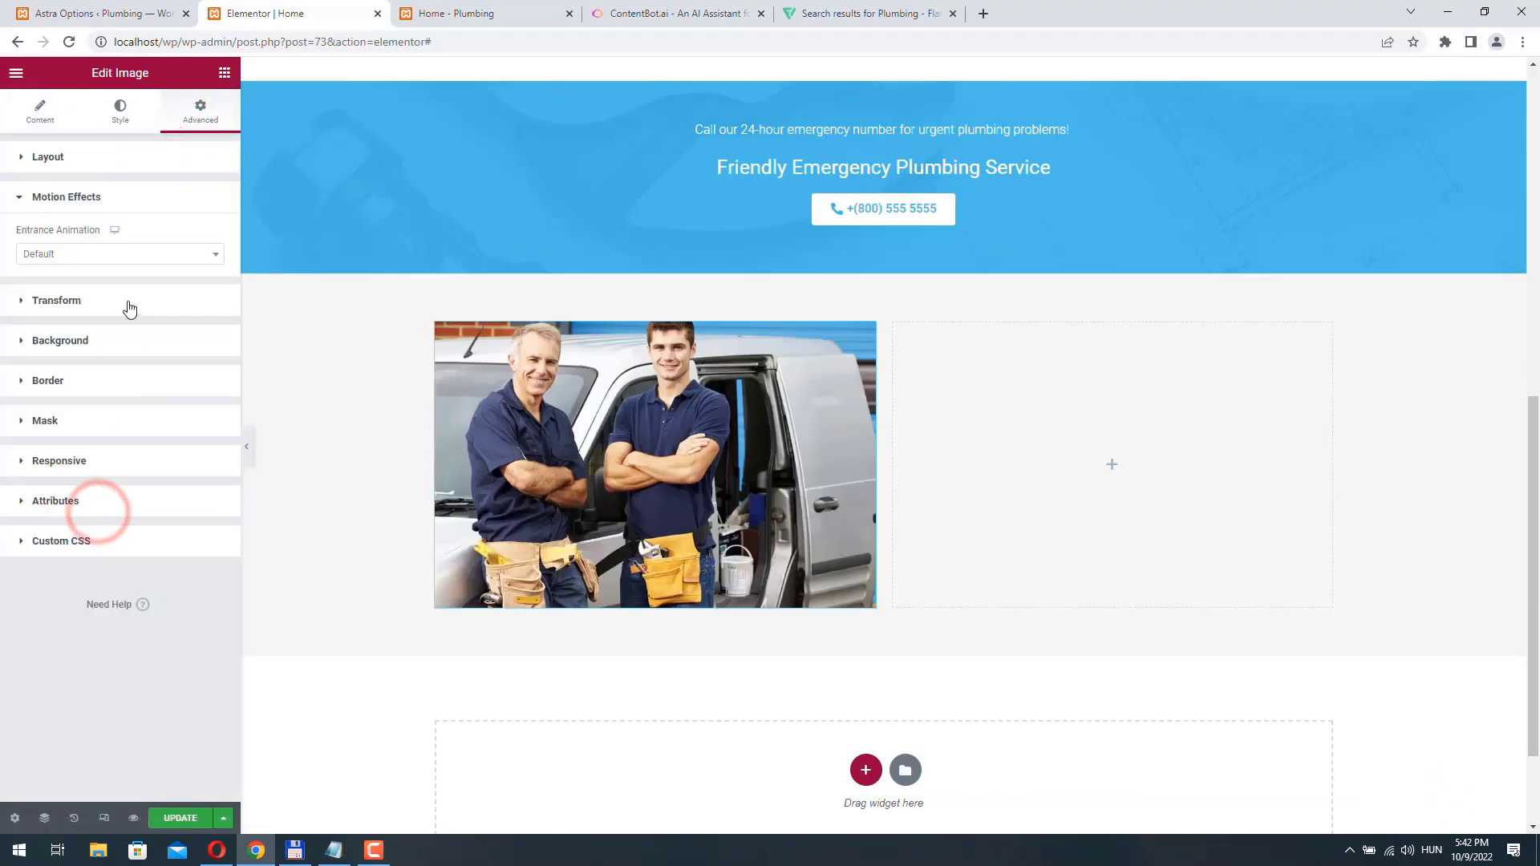
pyautogui.click(111, 252)
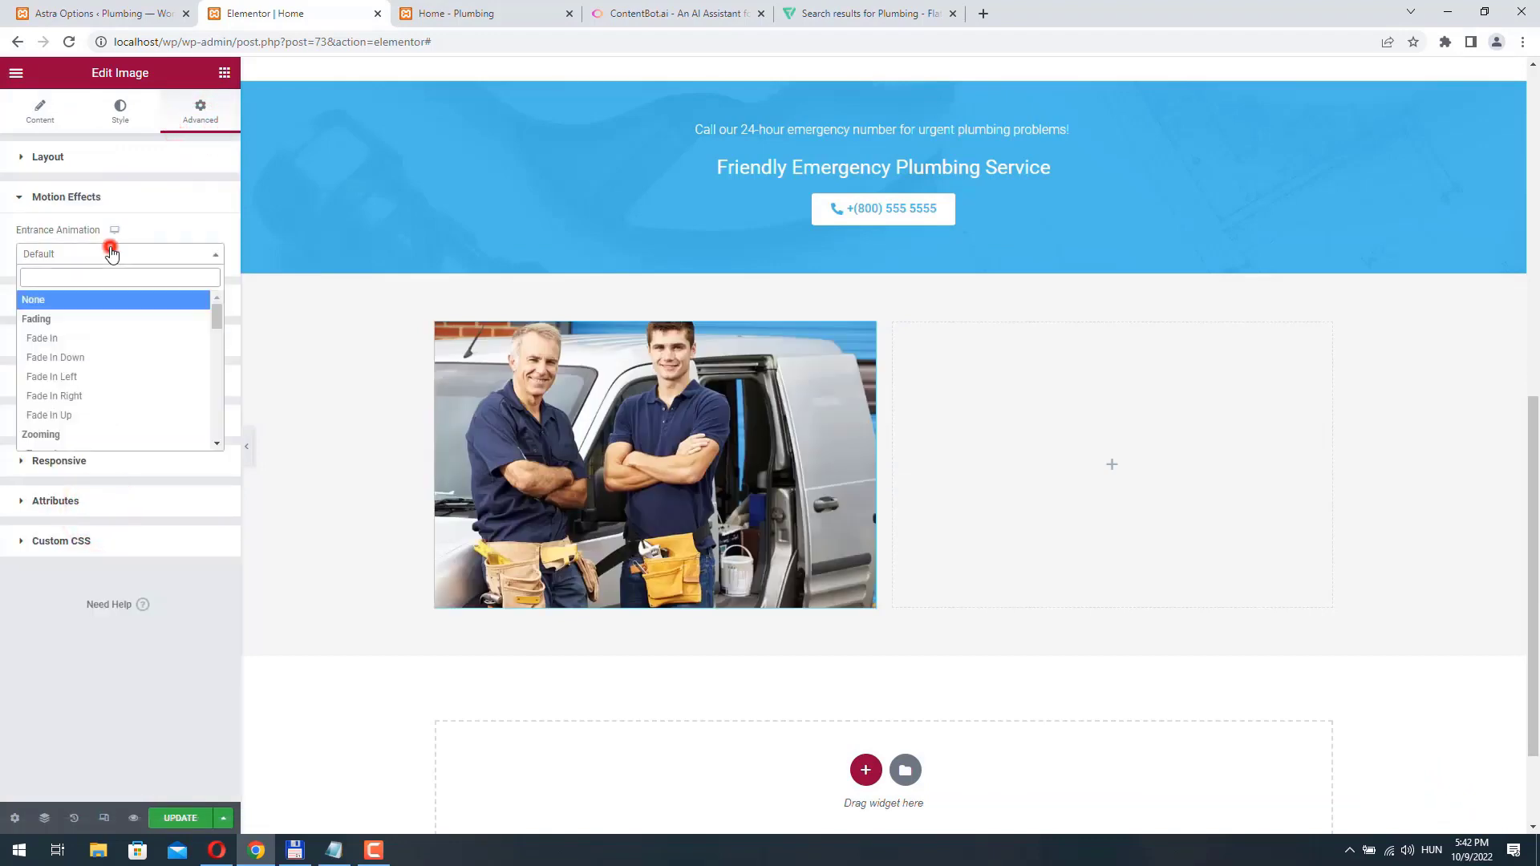
pyautogui.click(95, 377)
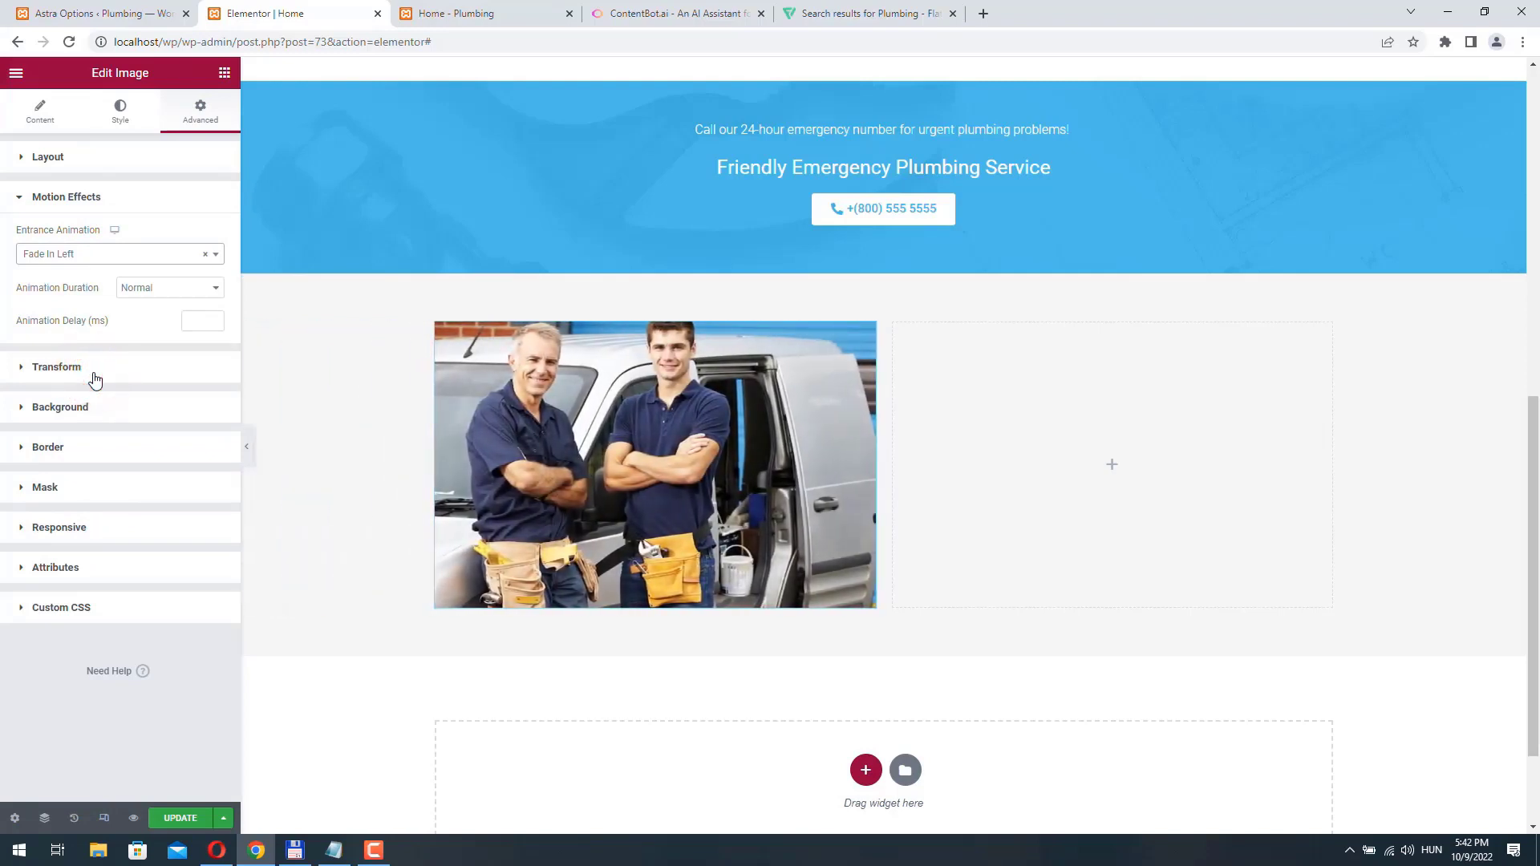
# - Add a Text Editor widget to the right column and replace its placeholder text with "About us"
pyautogui.click(1115, 465)
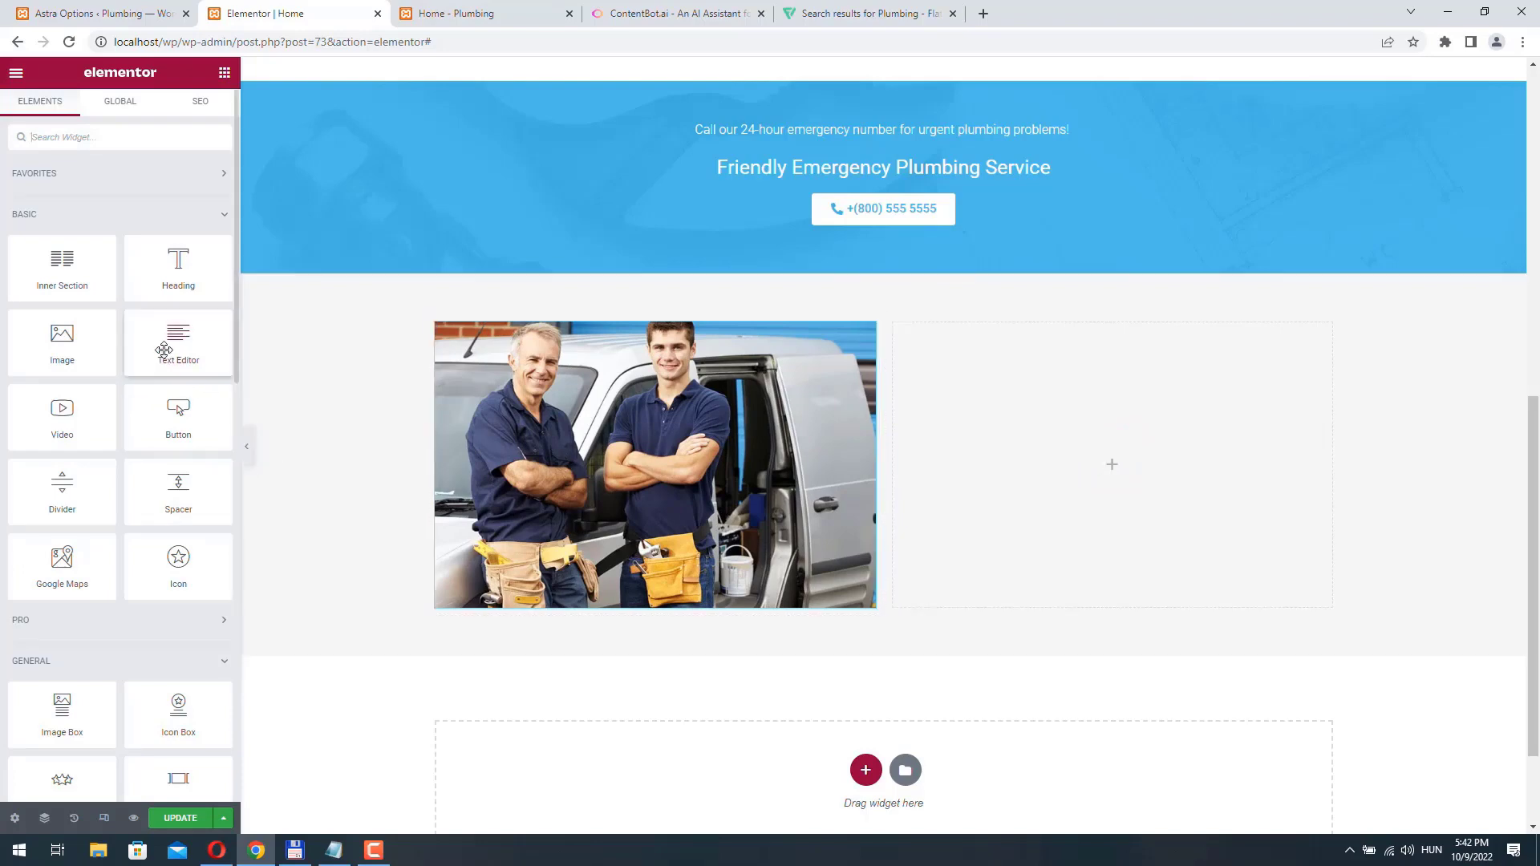
pyautogui.moveTo(164, 346); pyautogui.dragTo(1075, 471)
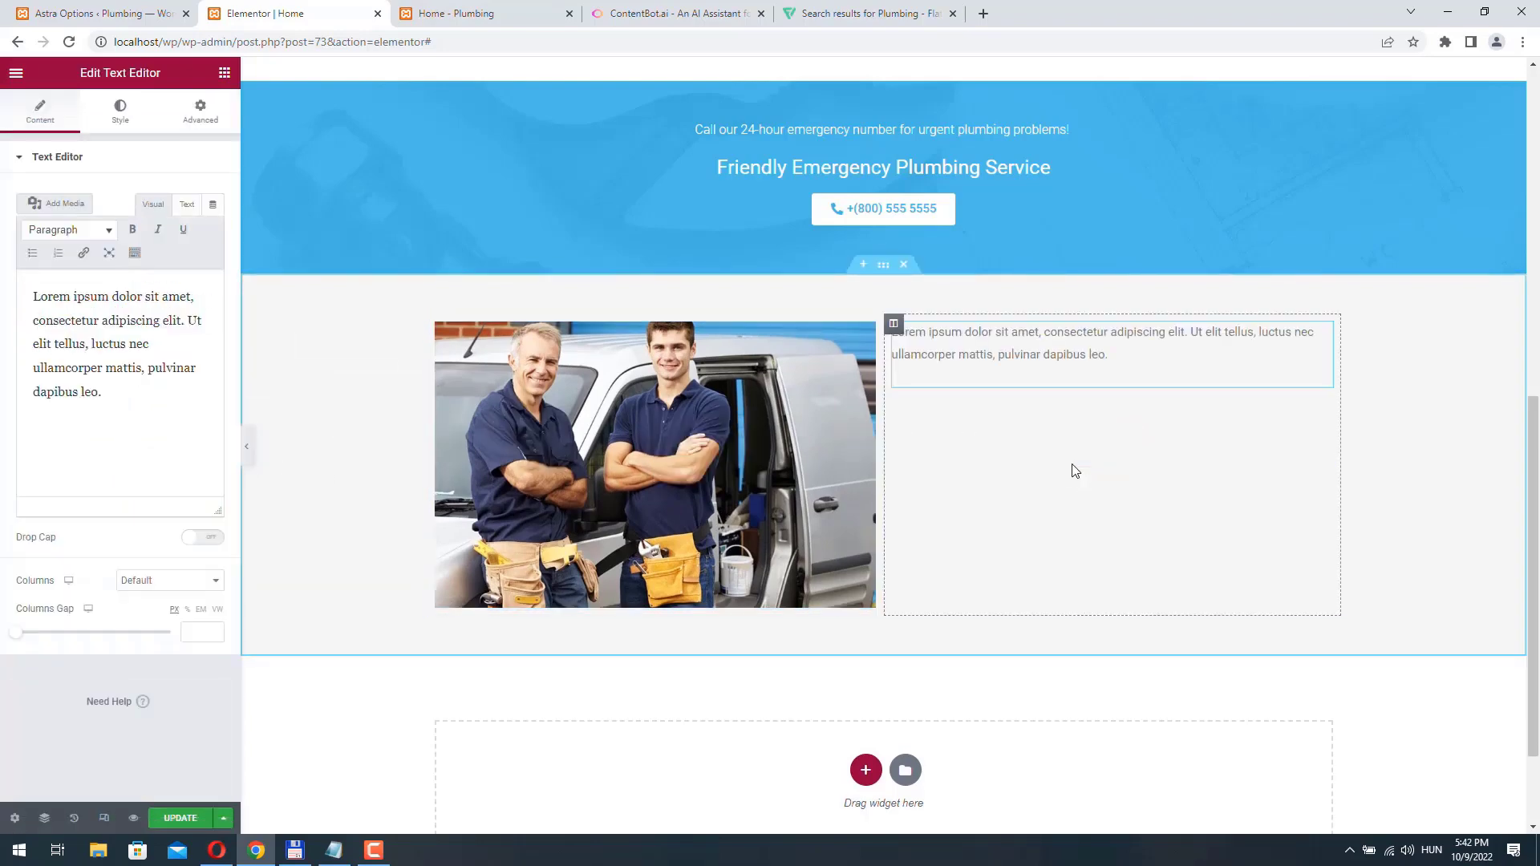
pyautogui.moveTo(138, 406); pyautogui.dragTo(3, 265)
pyautogui.write('About us')
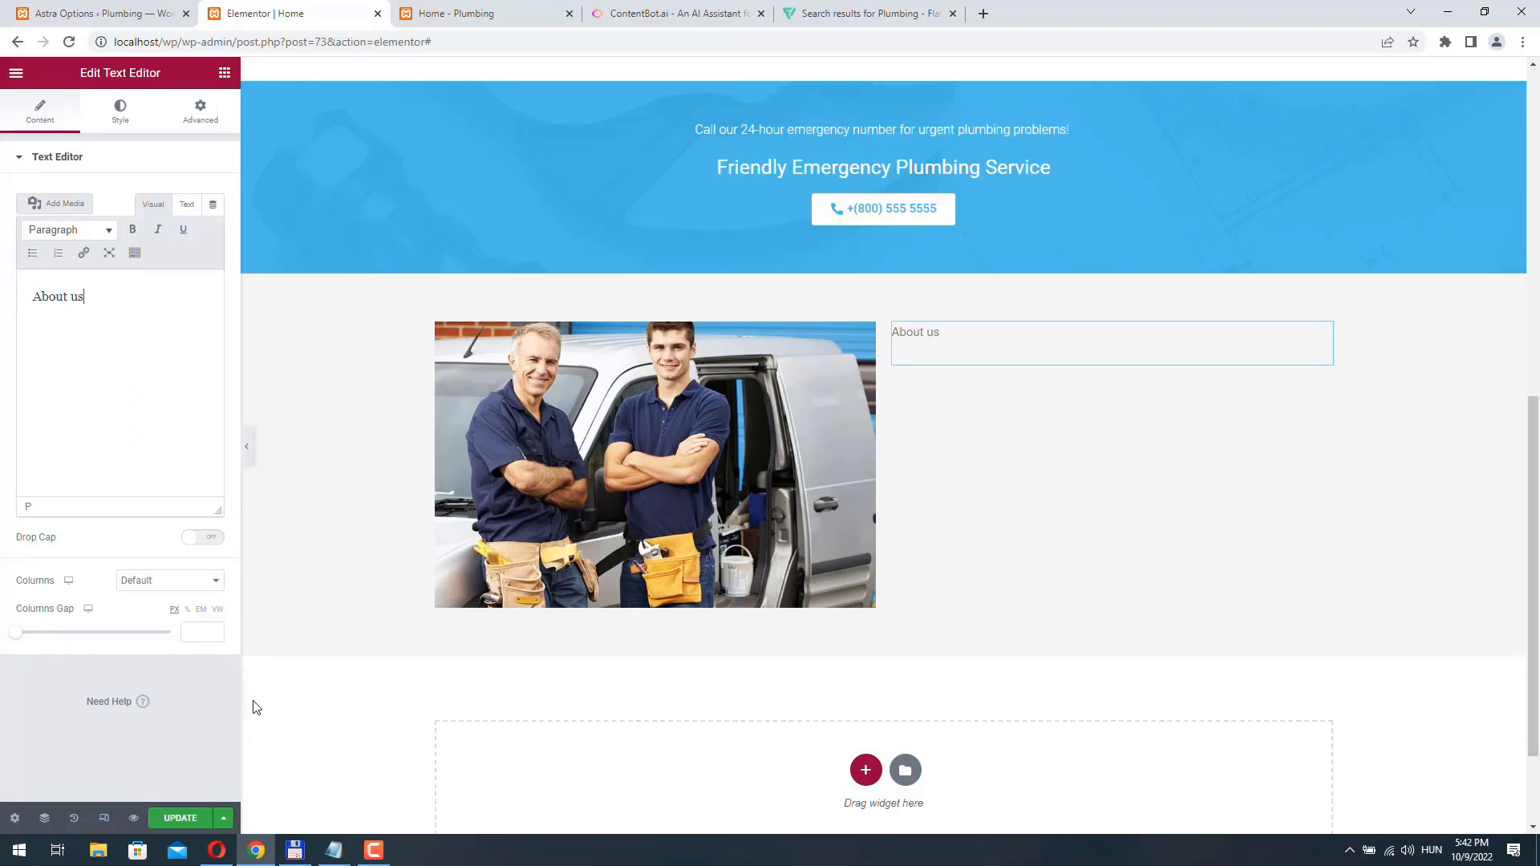
# - Set the "About us" text color to the site's blue, copying the hex code from the Notepad notes
pyautogui.click(335, 850)
pyautogui.rightClick(571, 449)
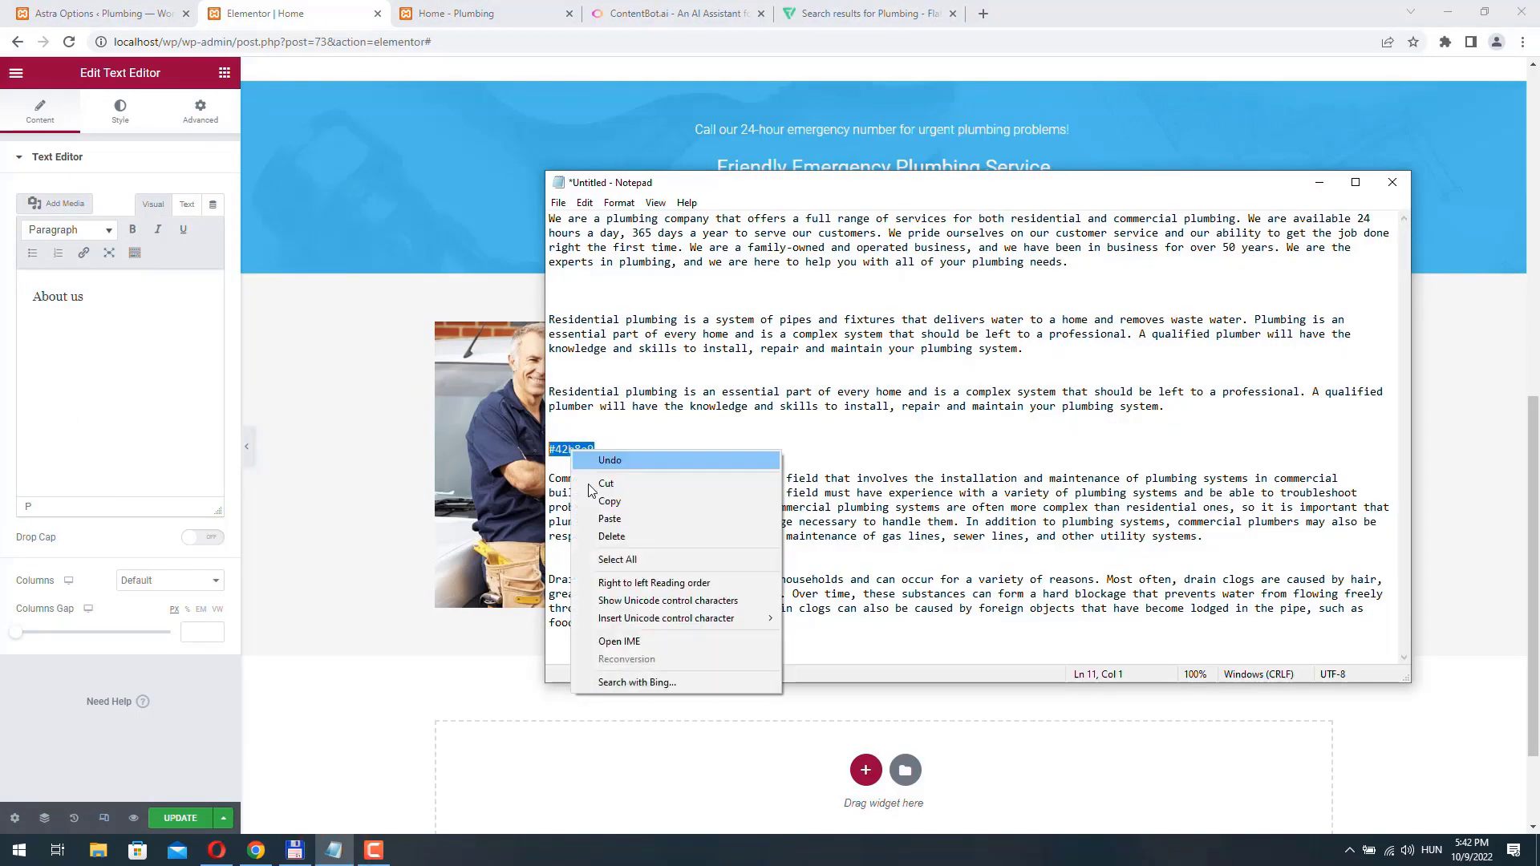
pyautogui.click(602, 500)
pyautogui.click(116, 401)
pyautogui.click(120, 110)
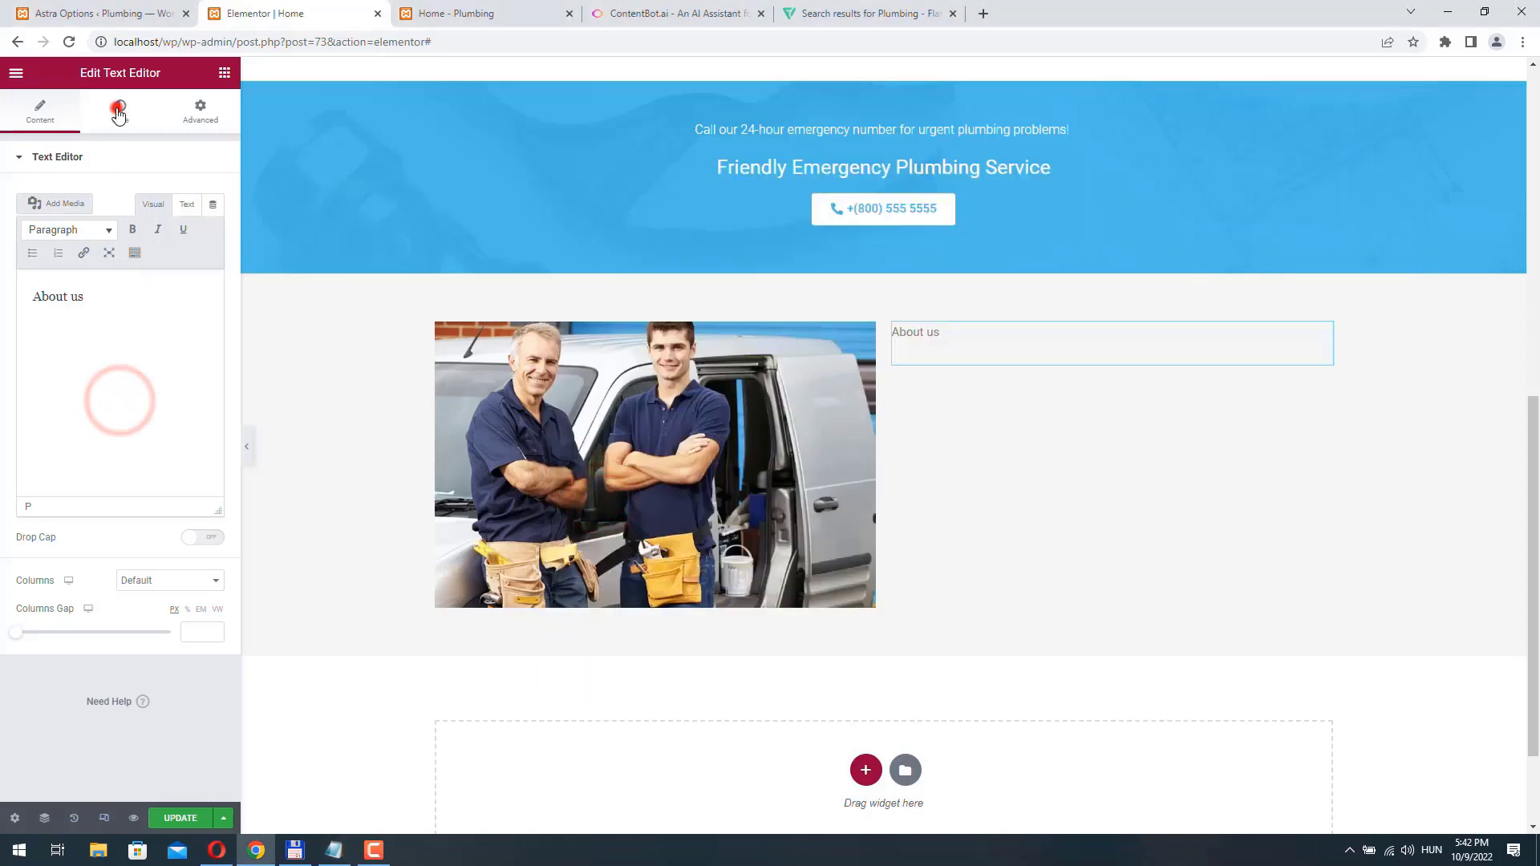
pyautogui.click(213, 230)
pyautogui.doubleClick(93, 474)
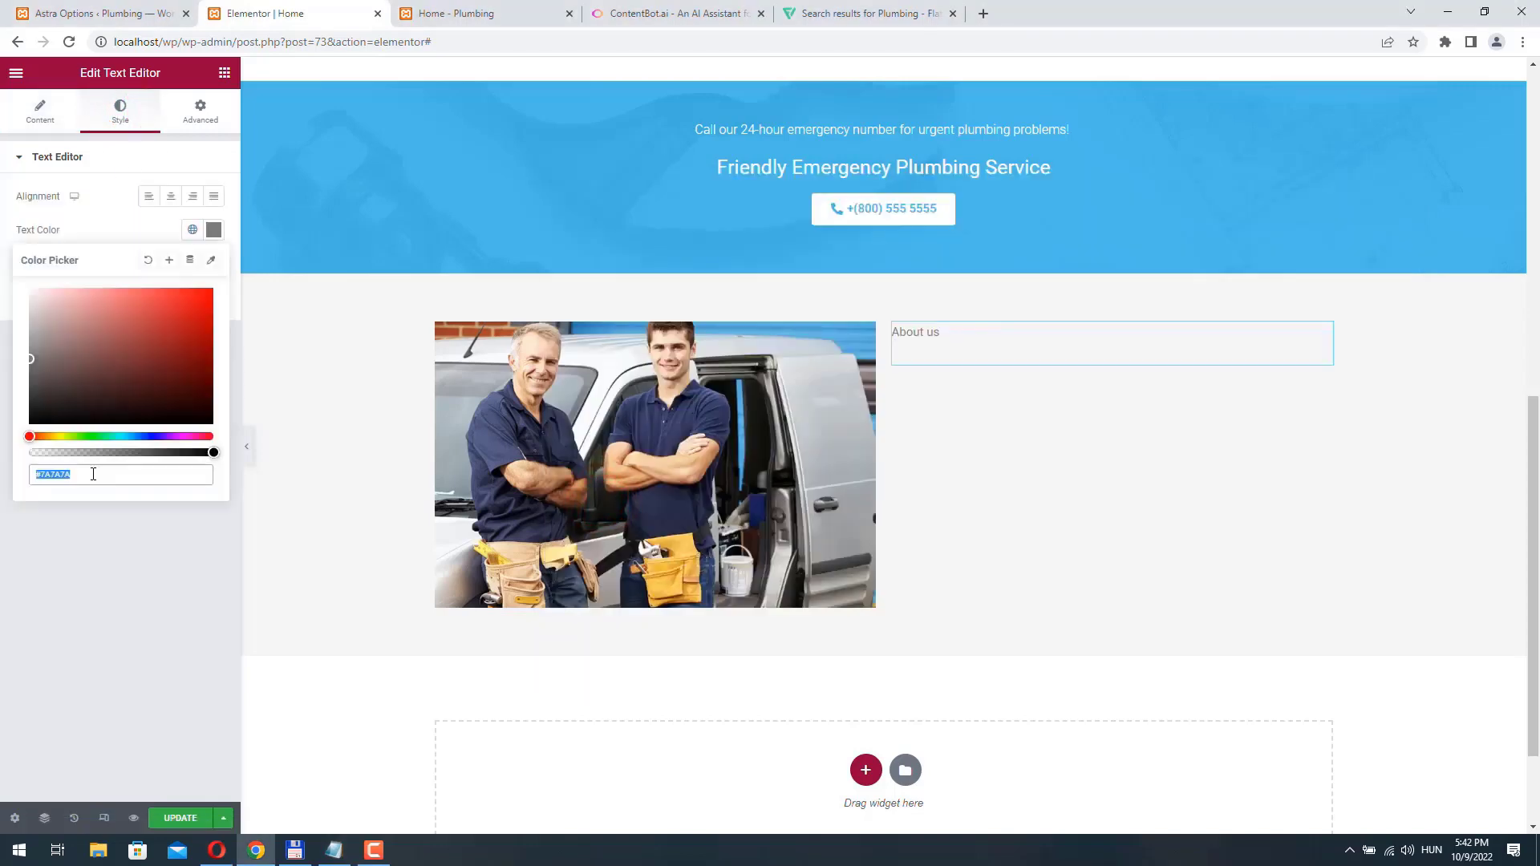
pyautogui.hotkey('ctrl', 'v')
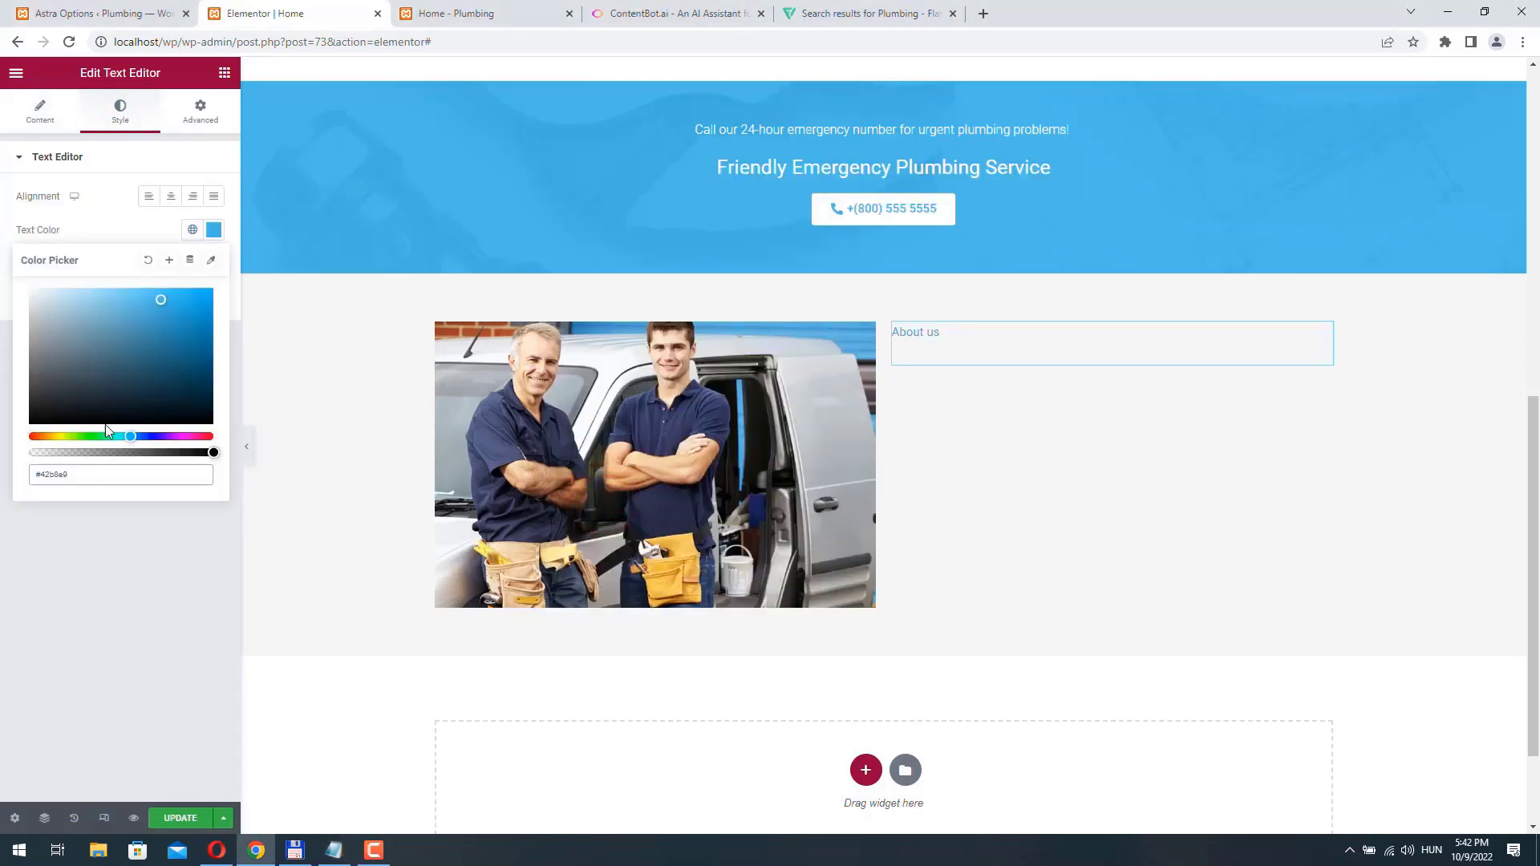
pyautogui.click(98, 215)
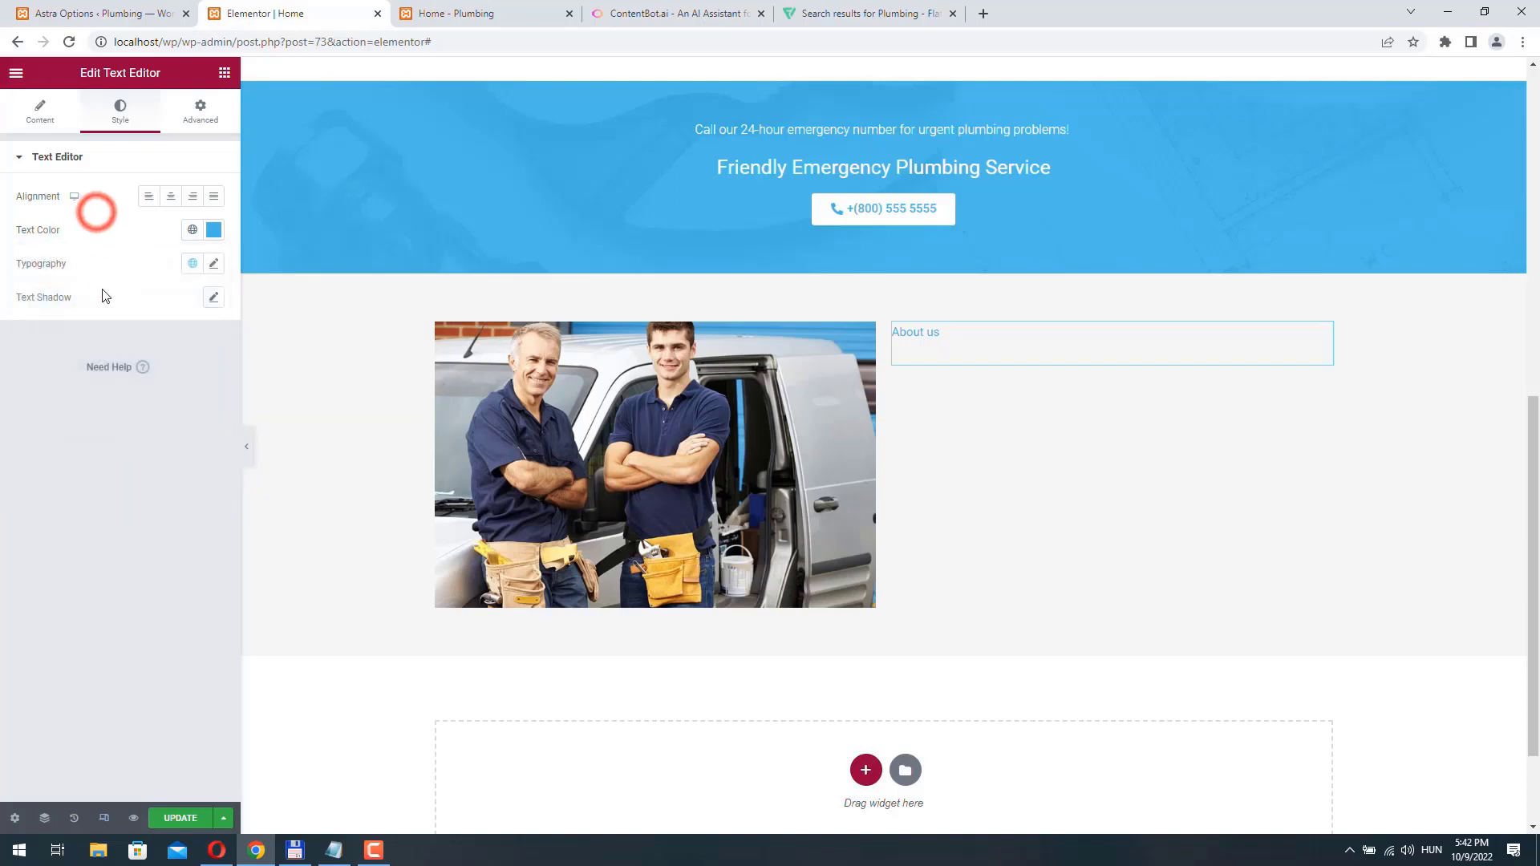
# - Transform the "About us" text to uppercase and set its font size to 14 px
pyautogui.click(213, 263)
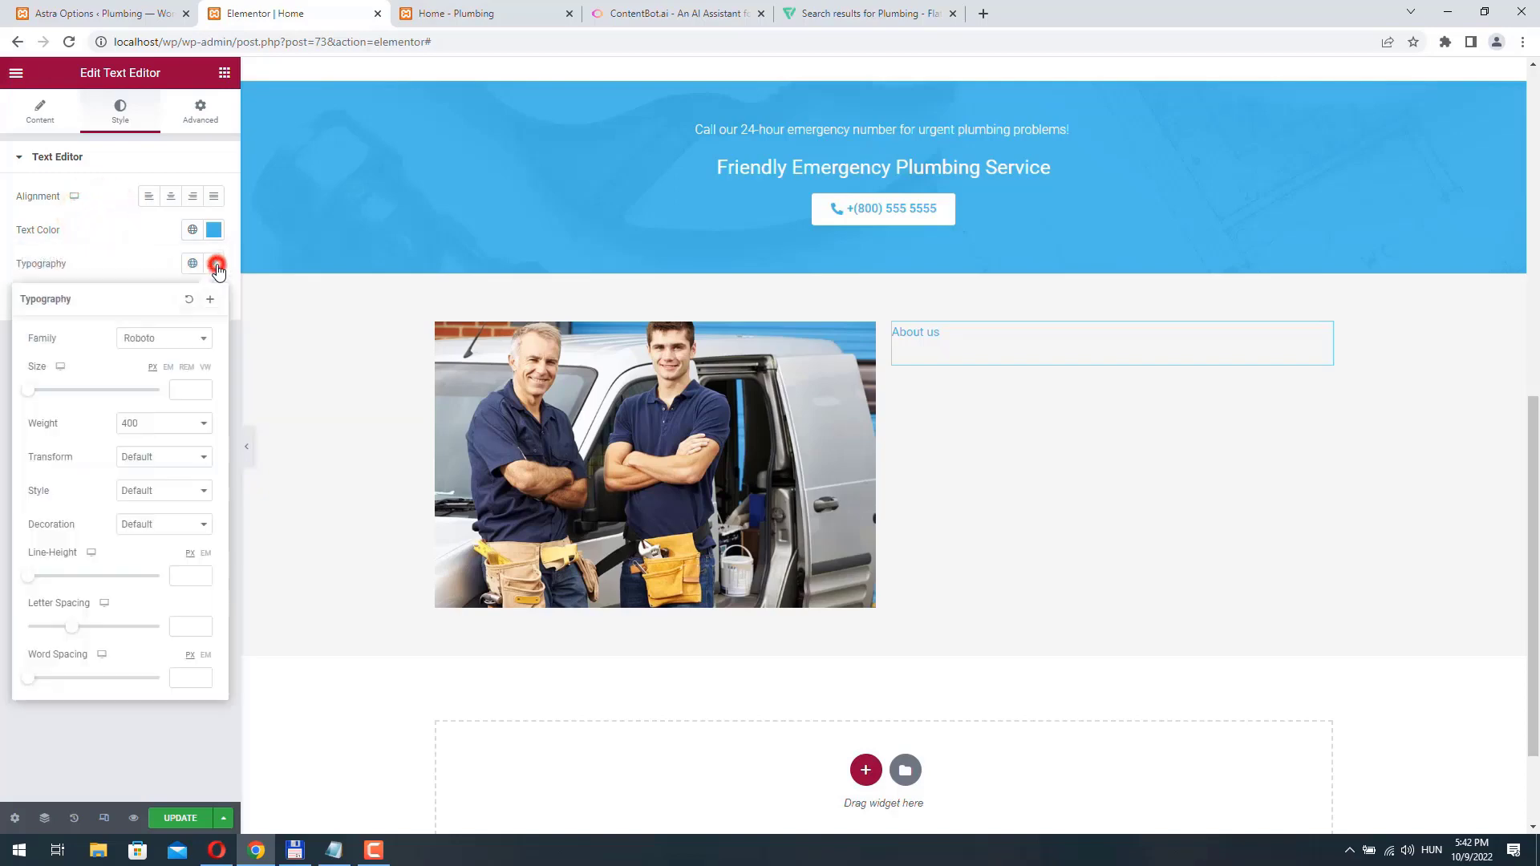
pyautogui.click(163, 462)
pyautogui.click(152, 491)
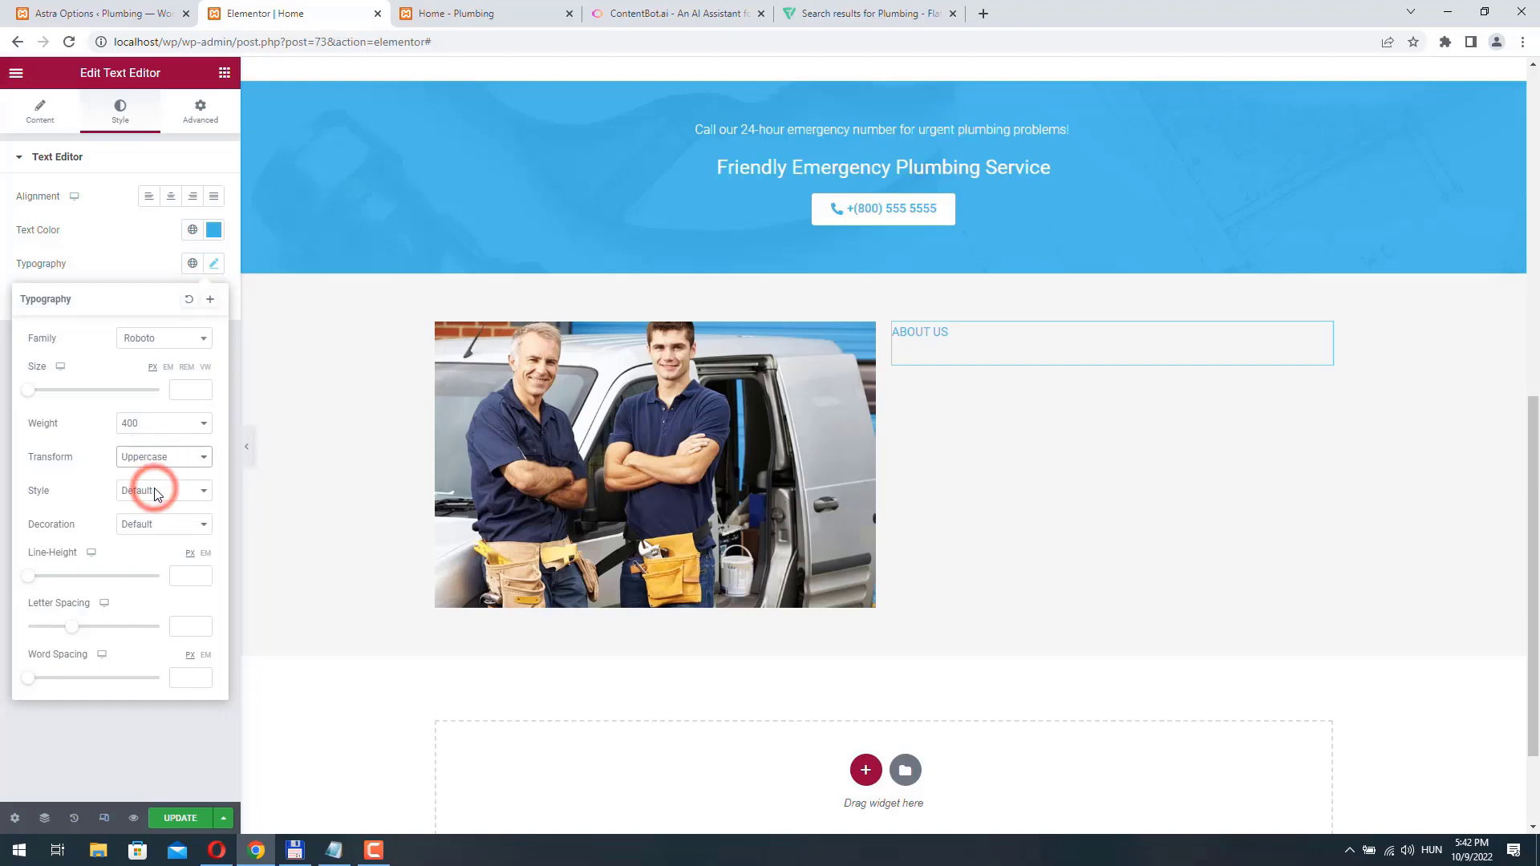
pyautogui.click(181, 391)
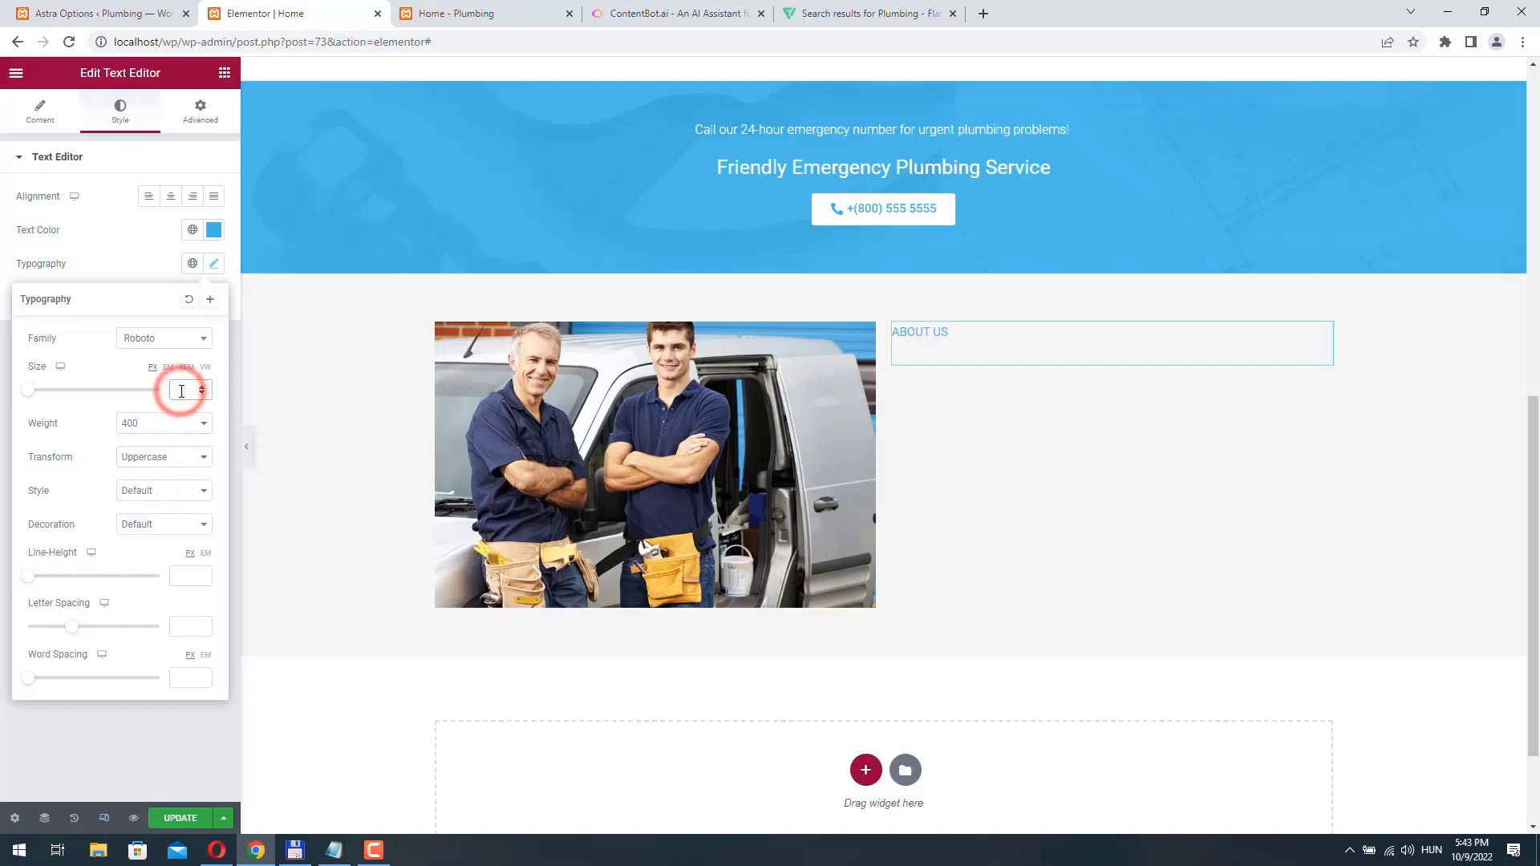
pyautogui.write('14')
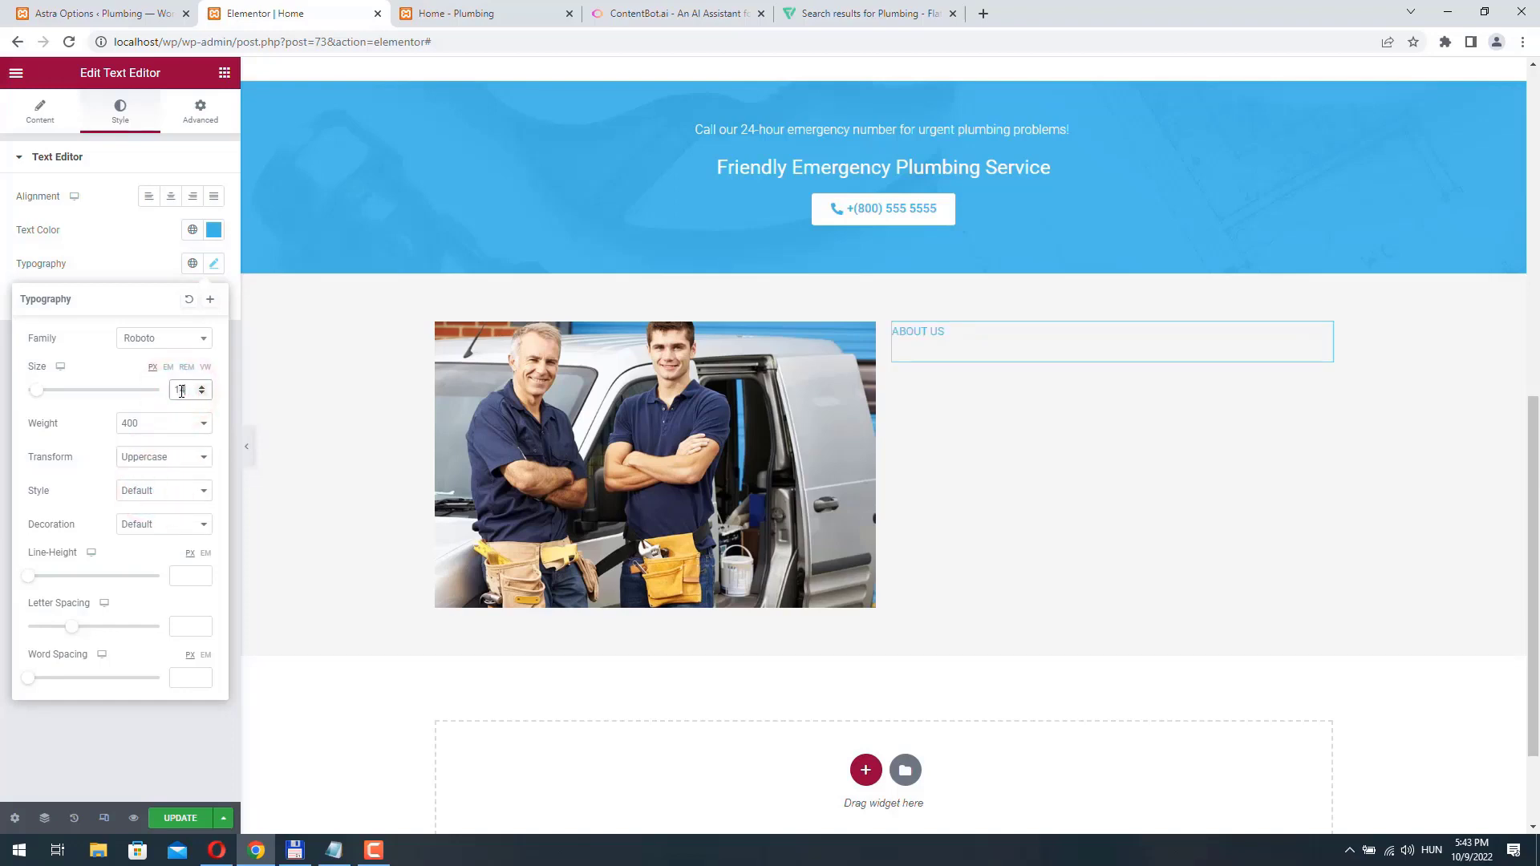
# - Set the "About us" text's line height to 10 px
pyautogui.click(56, 584)
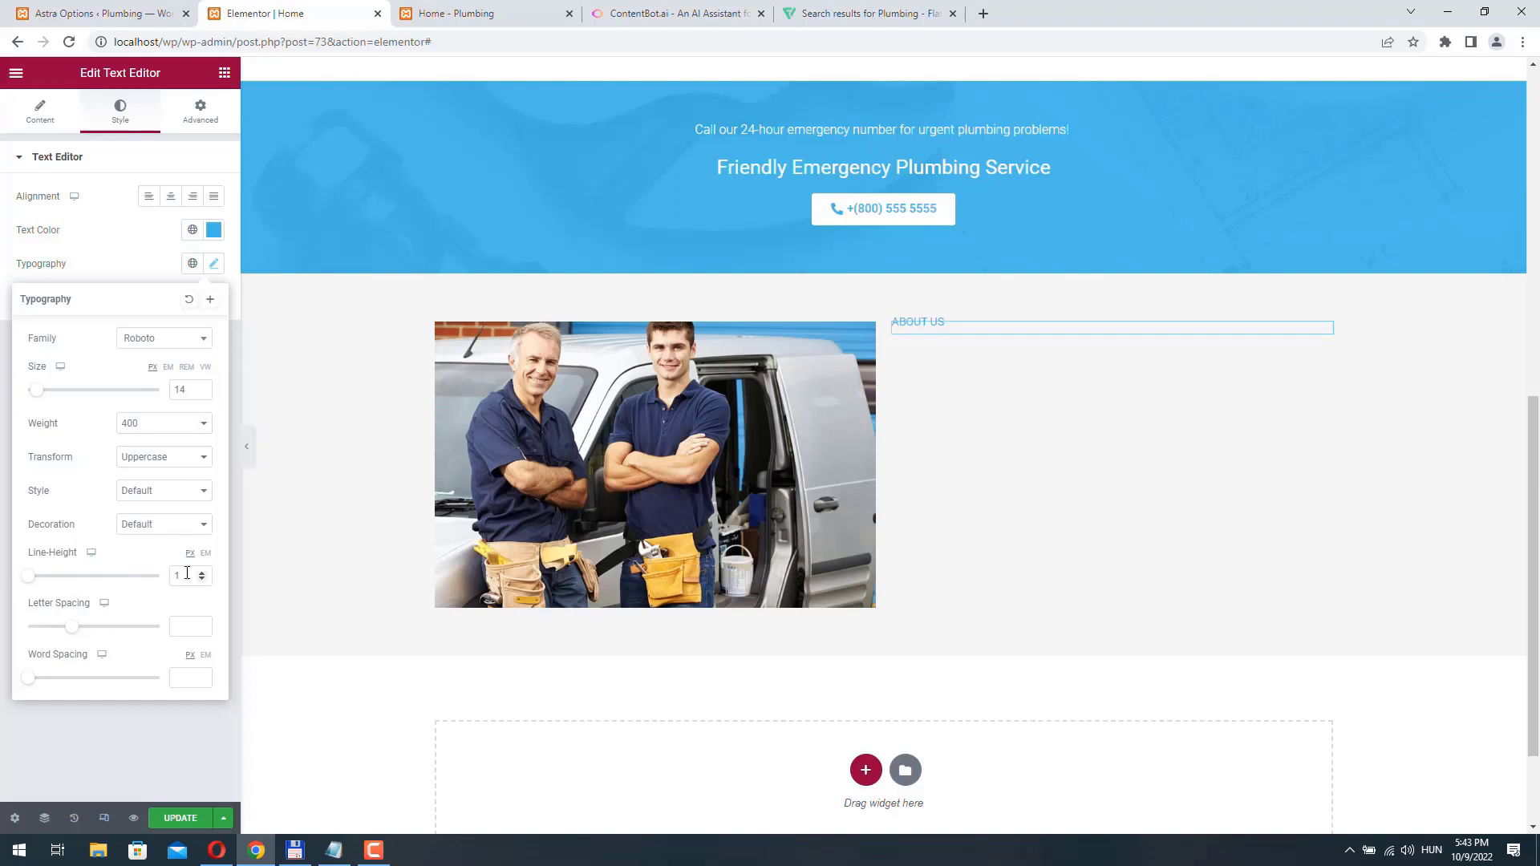
pyautogui.moveTo(182, 574); pyautogui.dragTo(131, 574)
pyautogui.write('0')
pyautogui.press('BackSpace')
pyautogui.write('15')
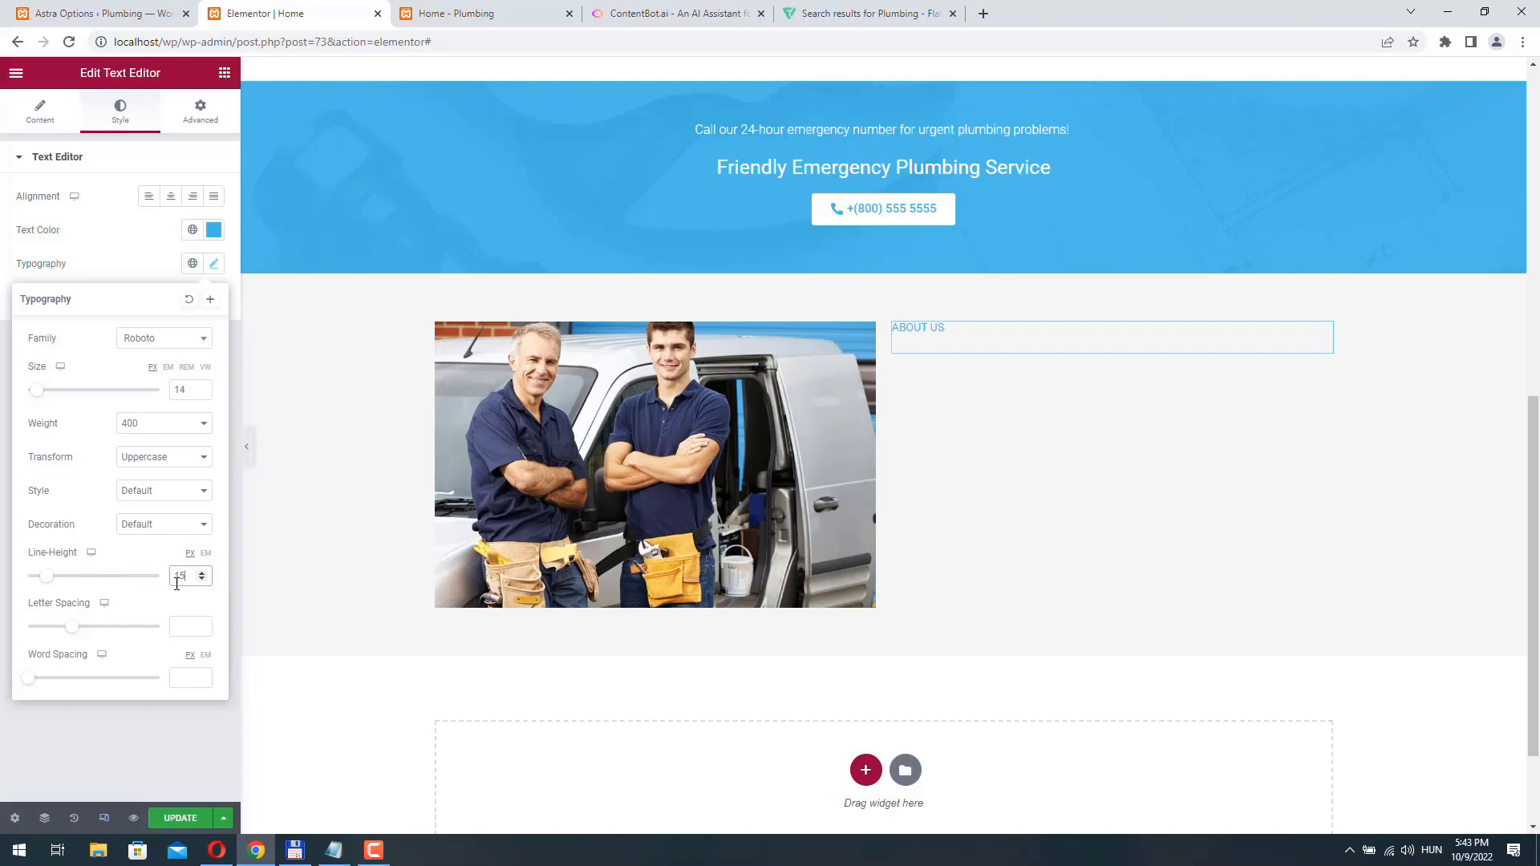
pyautogui.press('BackSpace')
pyautogui.write('0')
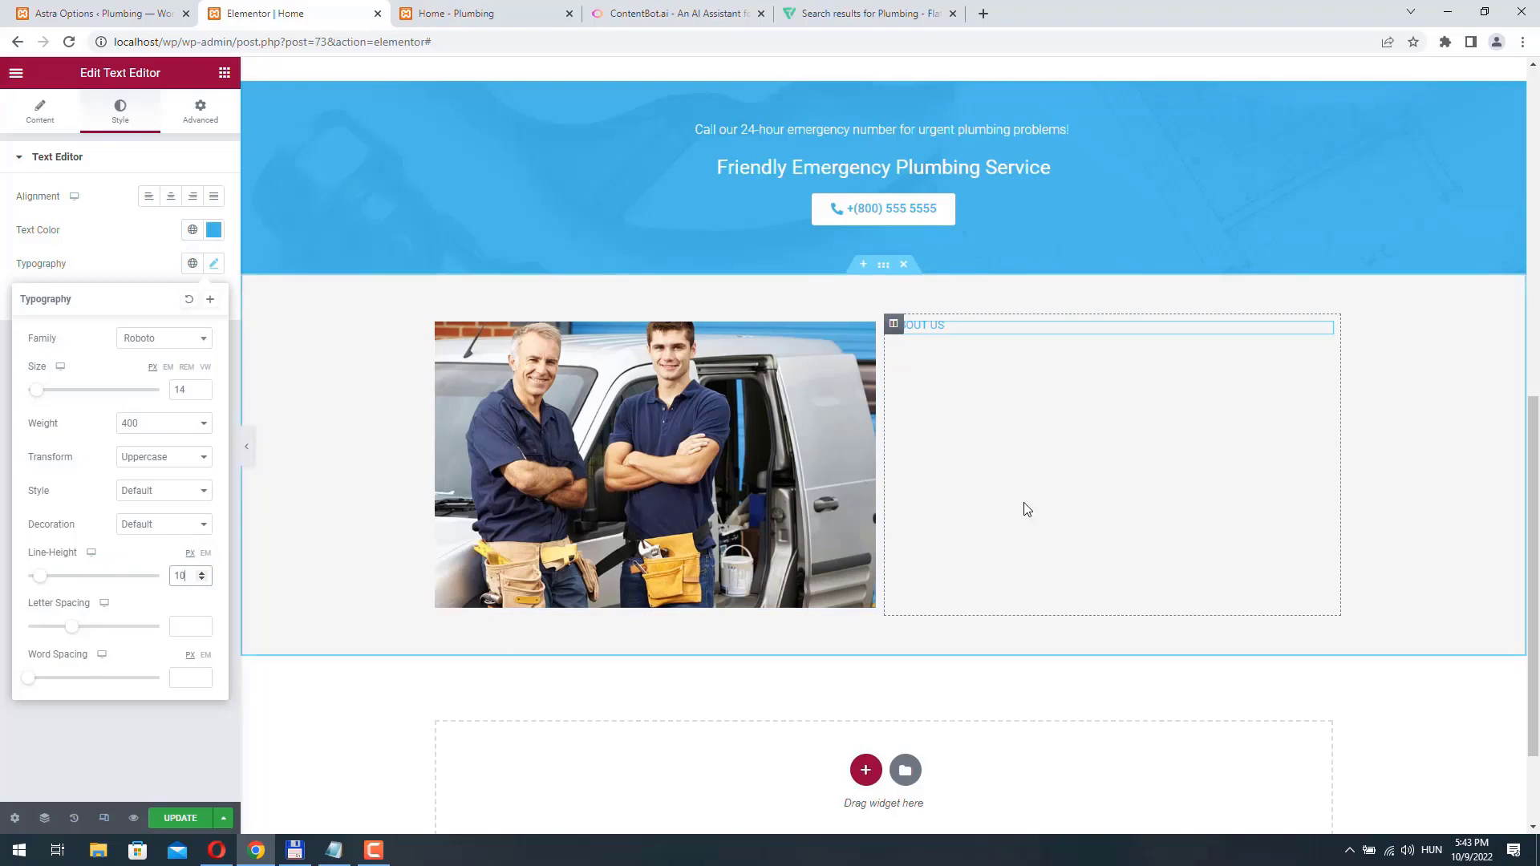
# - Add a Heading widget below the "About us" text and replace its placeholder title with one starting with "You"
pyautogui.click(224, 73)
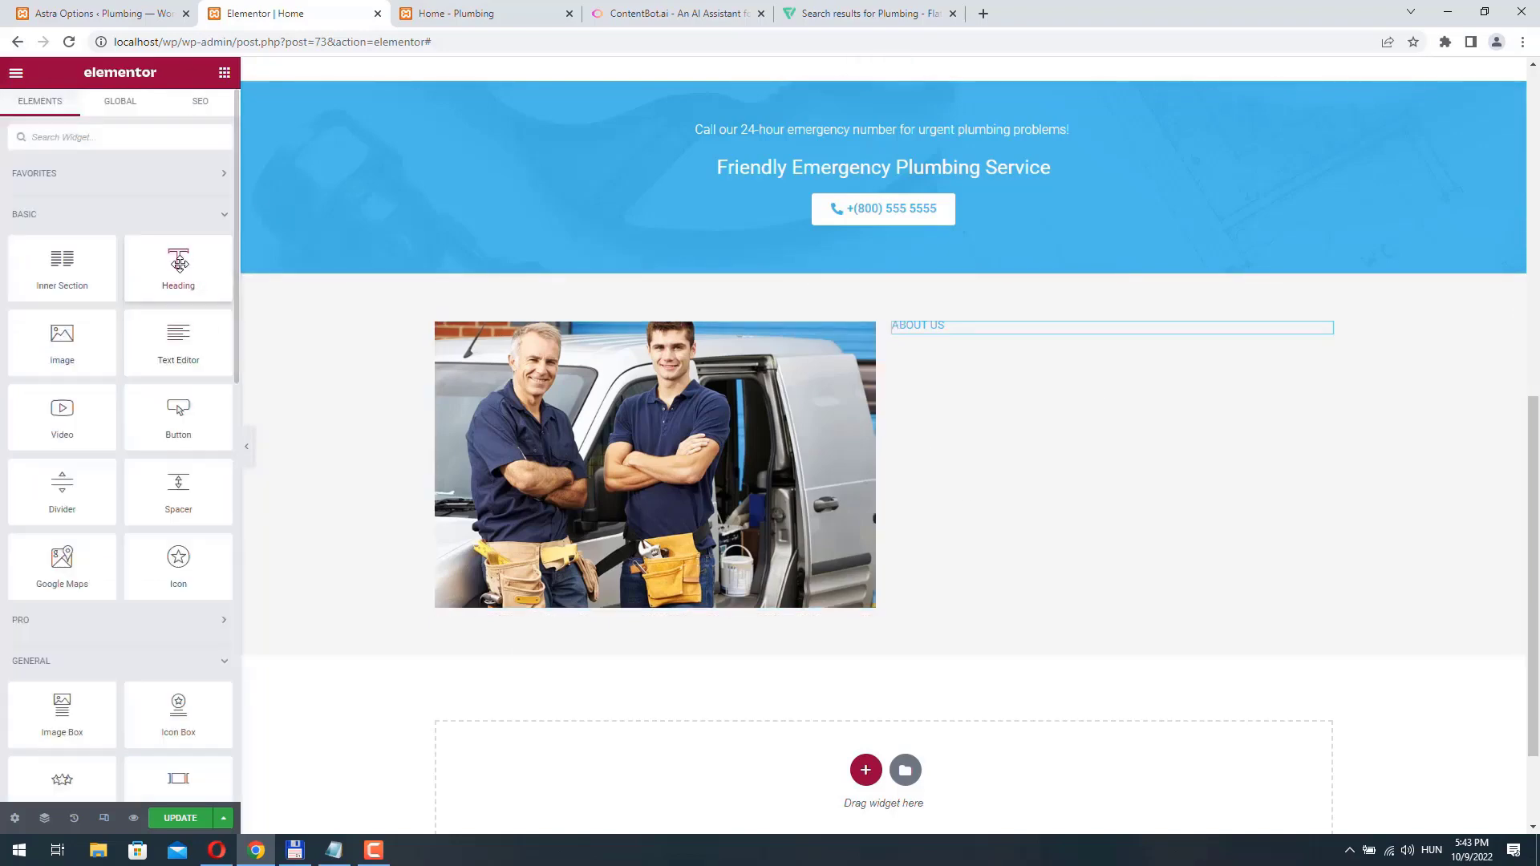
pyautogui.moveTo(178, 263); pyautogui.dragTo(967, 333)
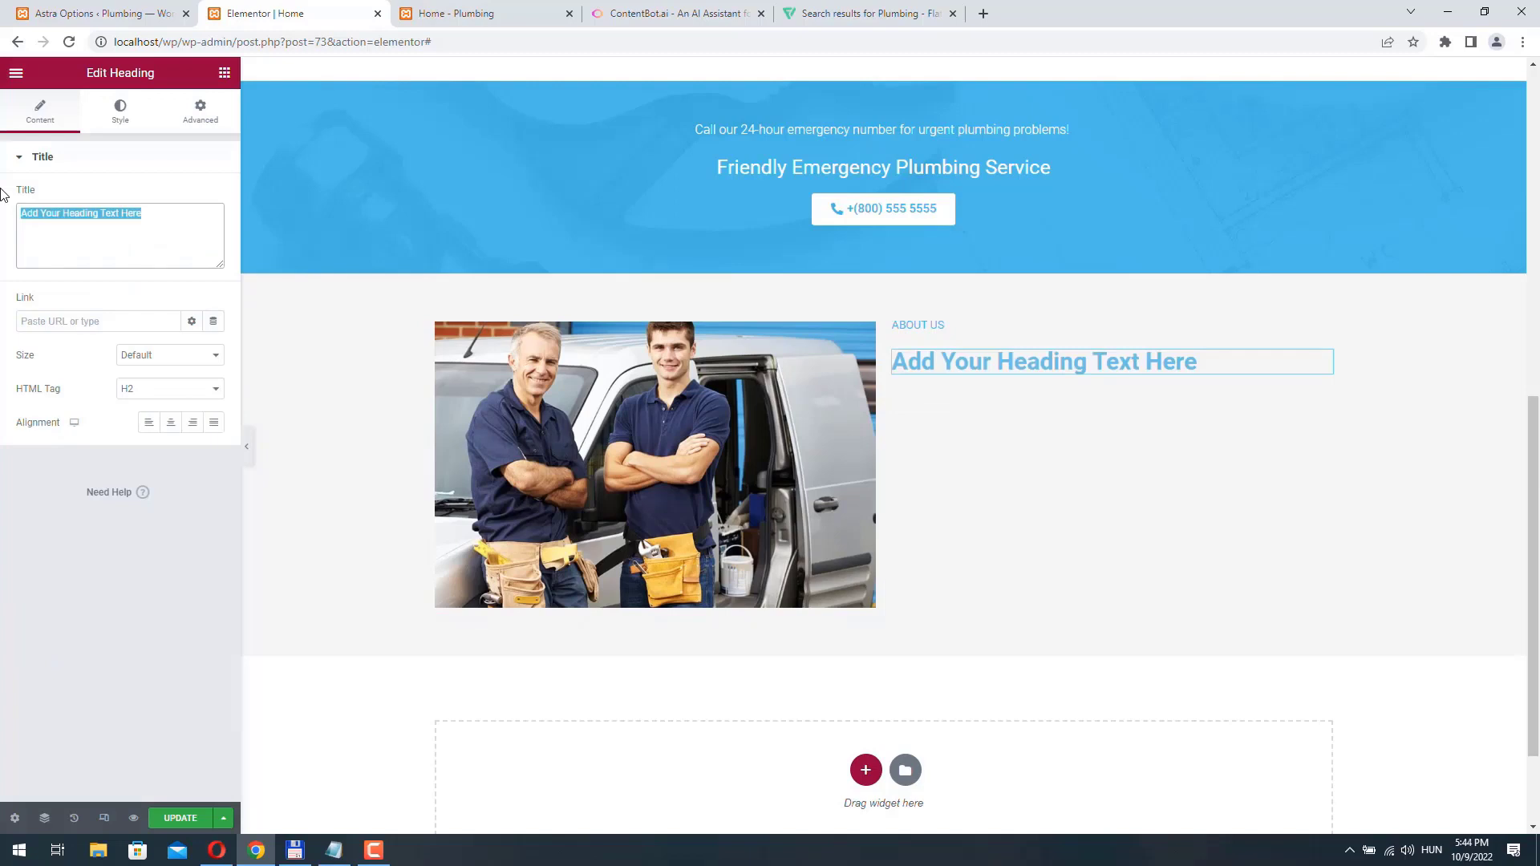
pyautogui.write('Your')
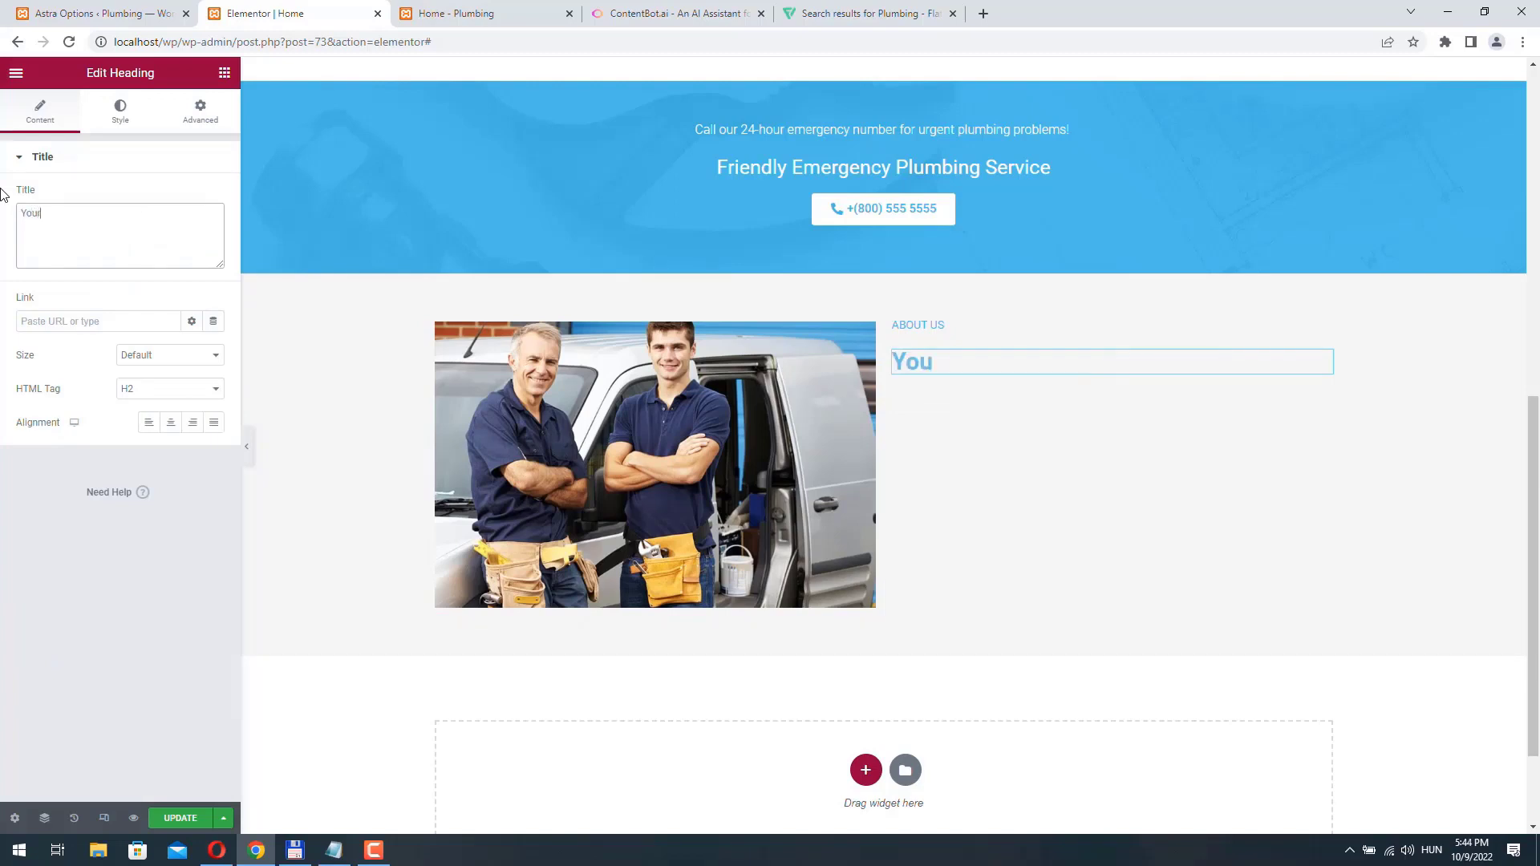
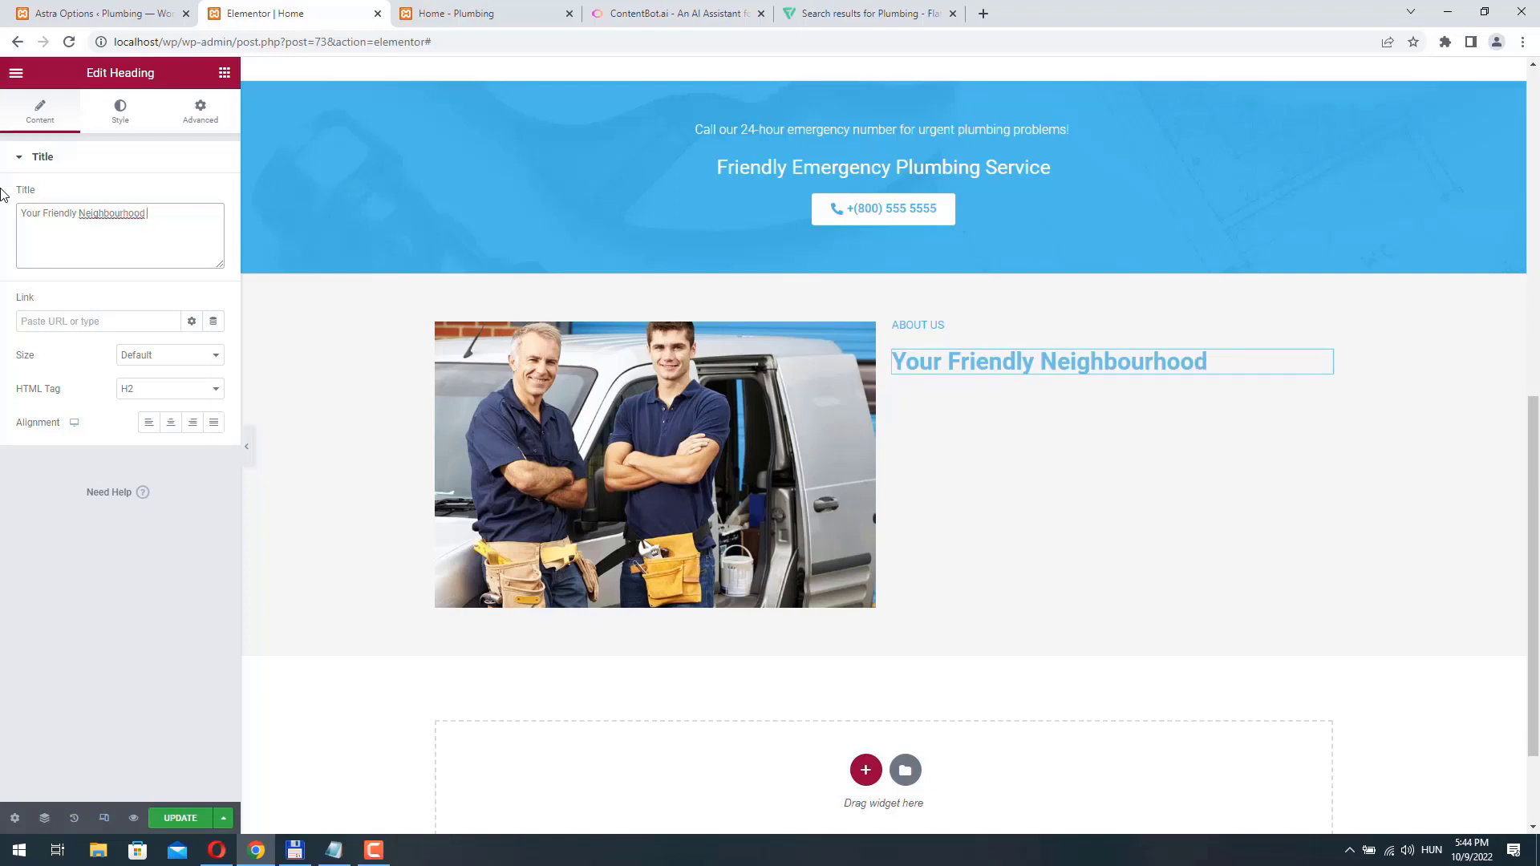
# - Complete the new heading's title as "Your Friendly Neighbourhood Plumber" and set its HTML tag to H3
pyautogui.write('ber')
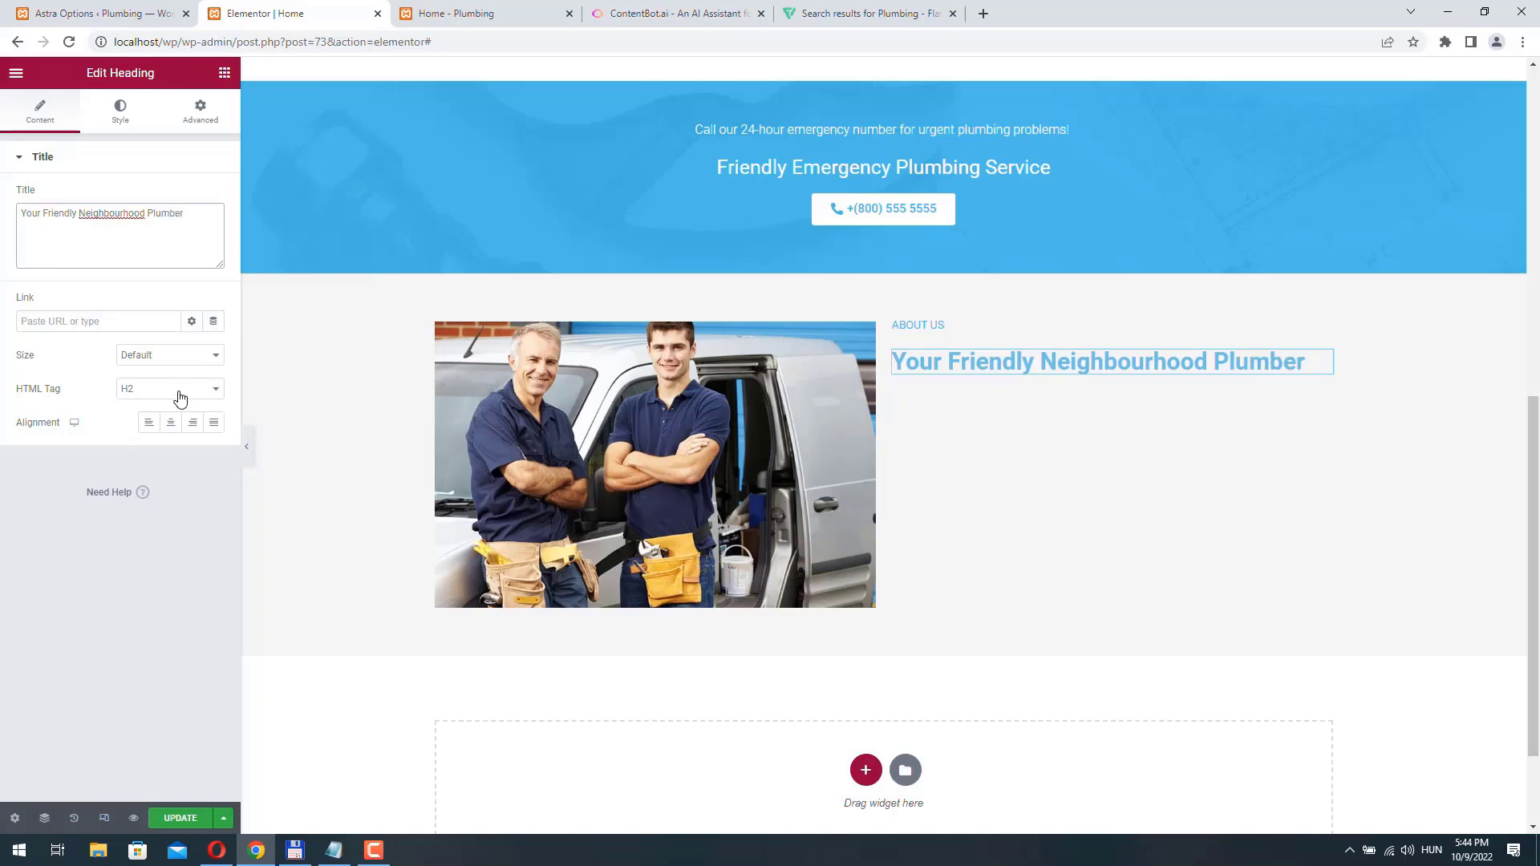
pyautogui.click(185, 388)
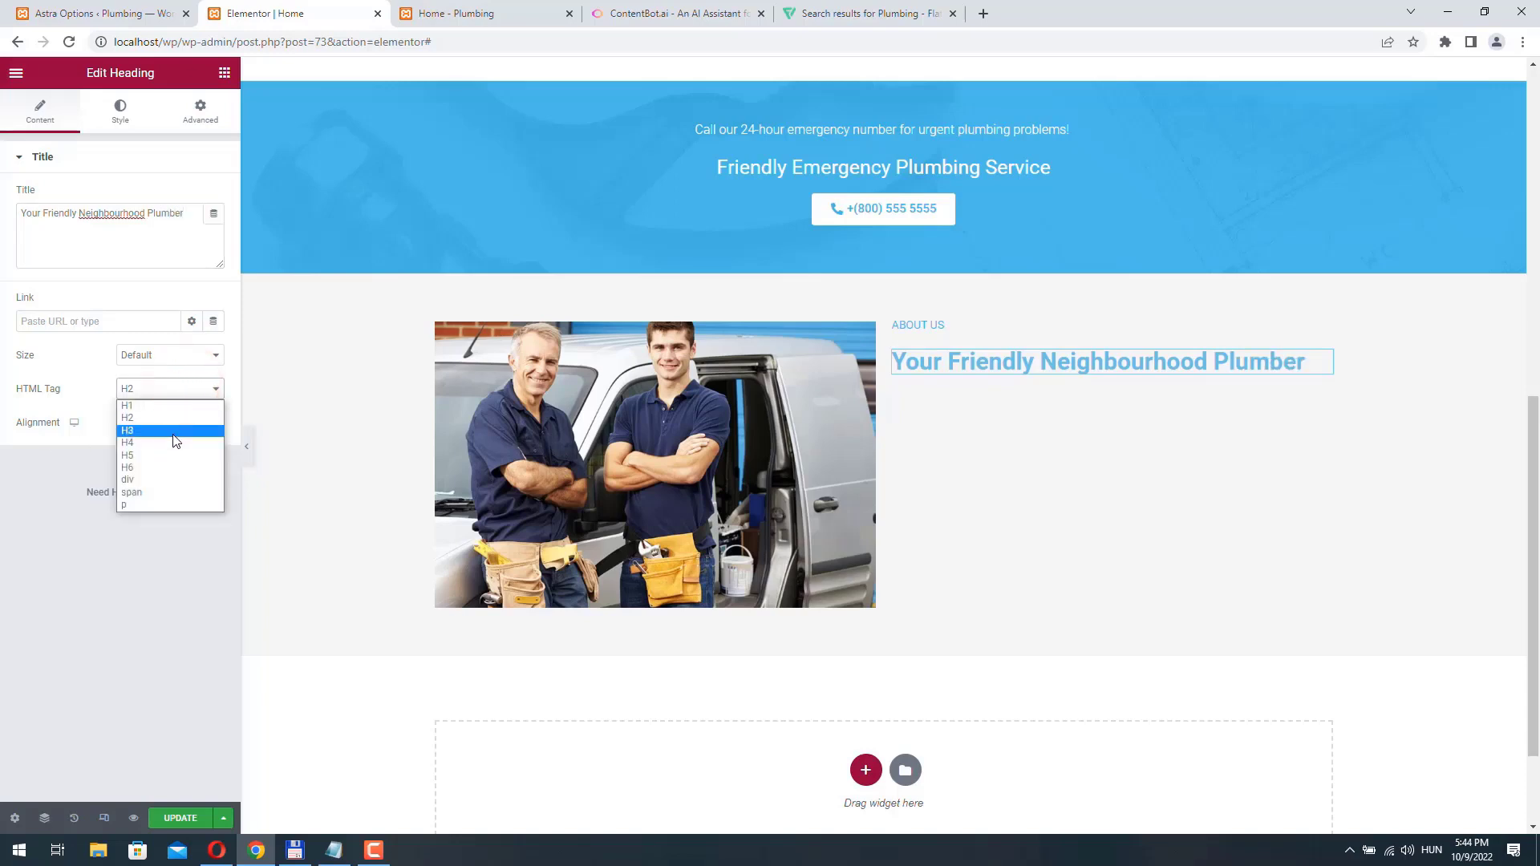
pyautogui.click(173, 433)
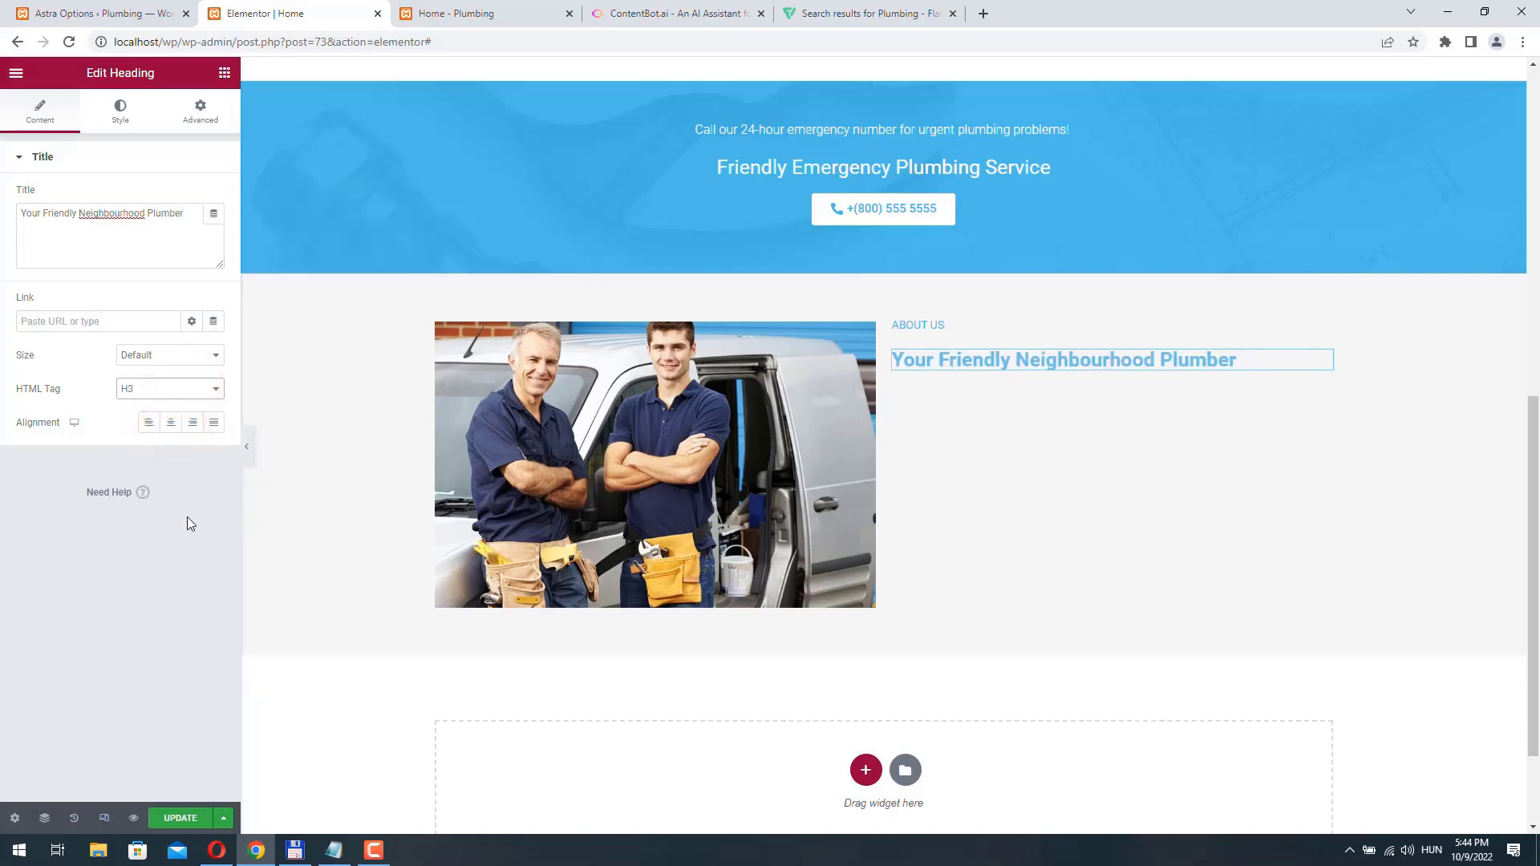
# - Change the "Your Friendly Neighbourhood Plumber" heading's text color to a dark gray
pyautogui.click(120, 113)
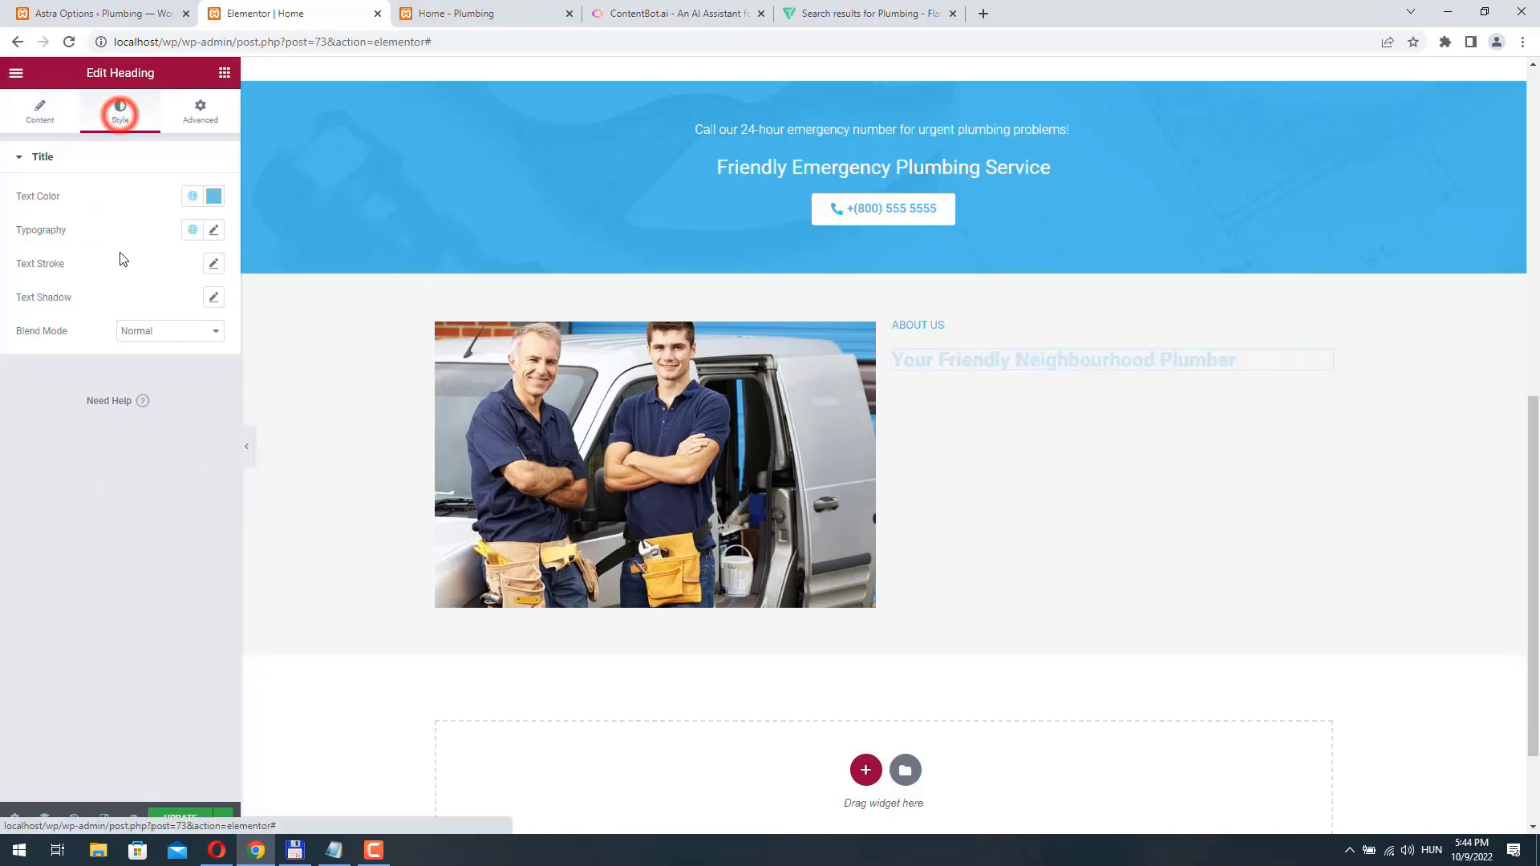
pyautogui.click(214, 195)
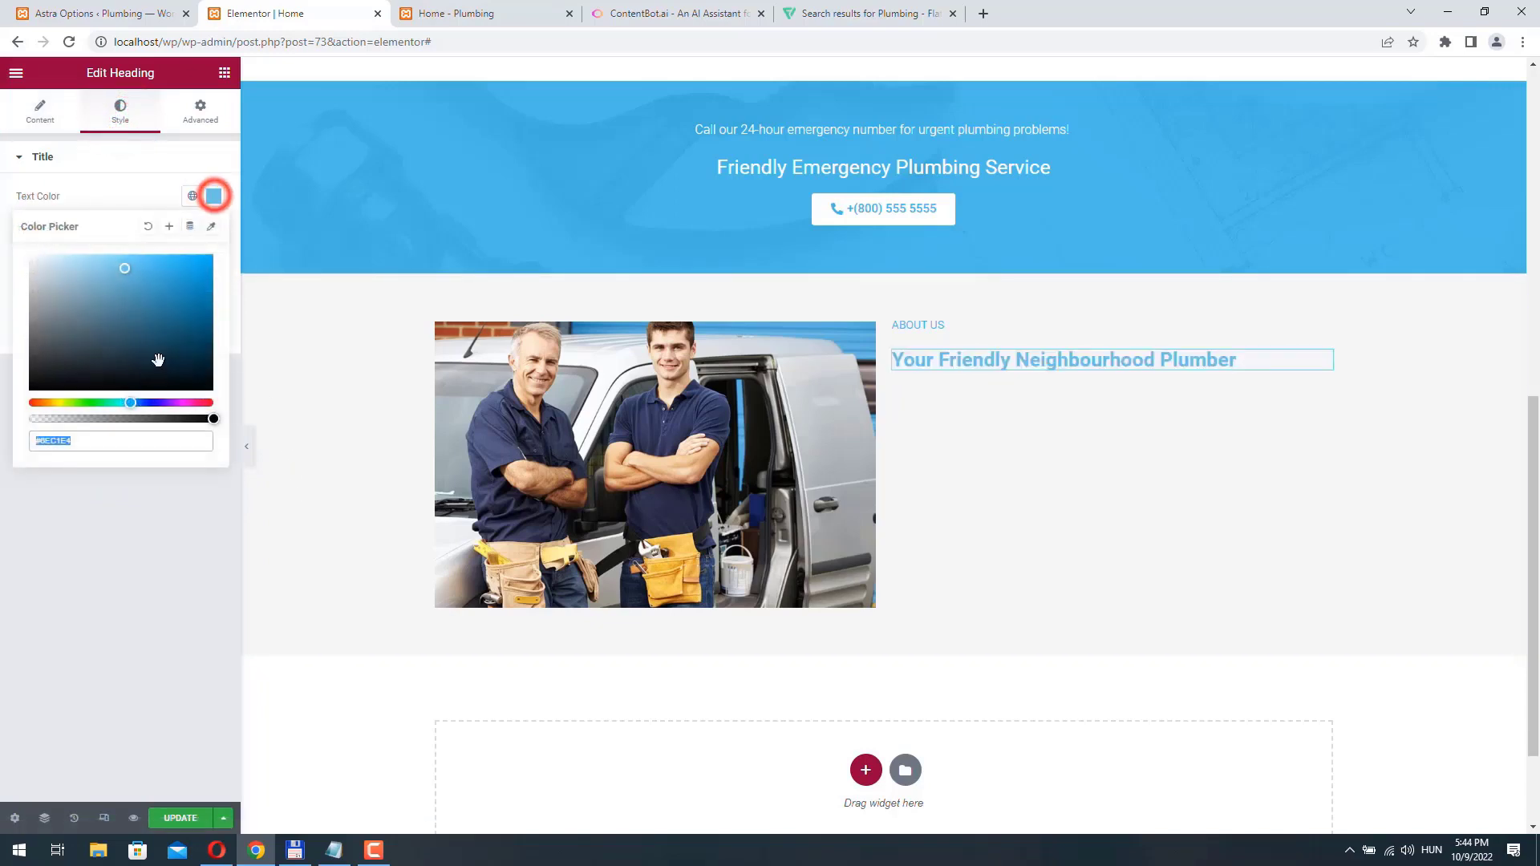
pyautogui.click(38, 357)
pyautogui.moveTo(39, 366); pyautogui.dragTo(38, 363)
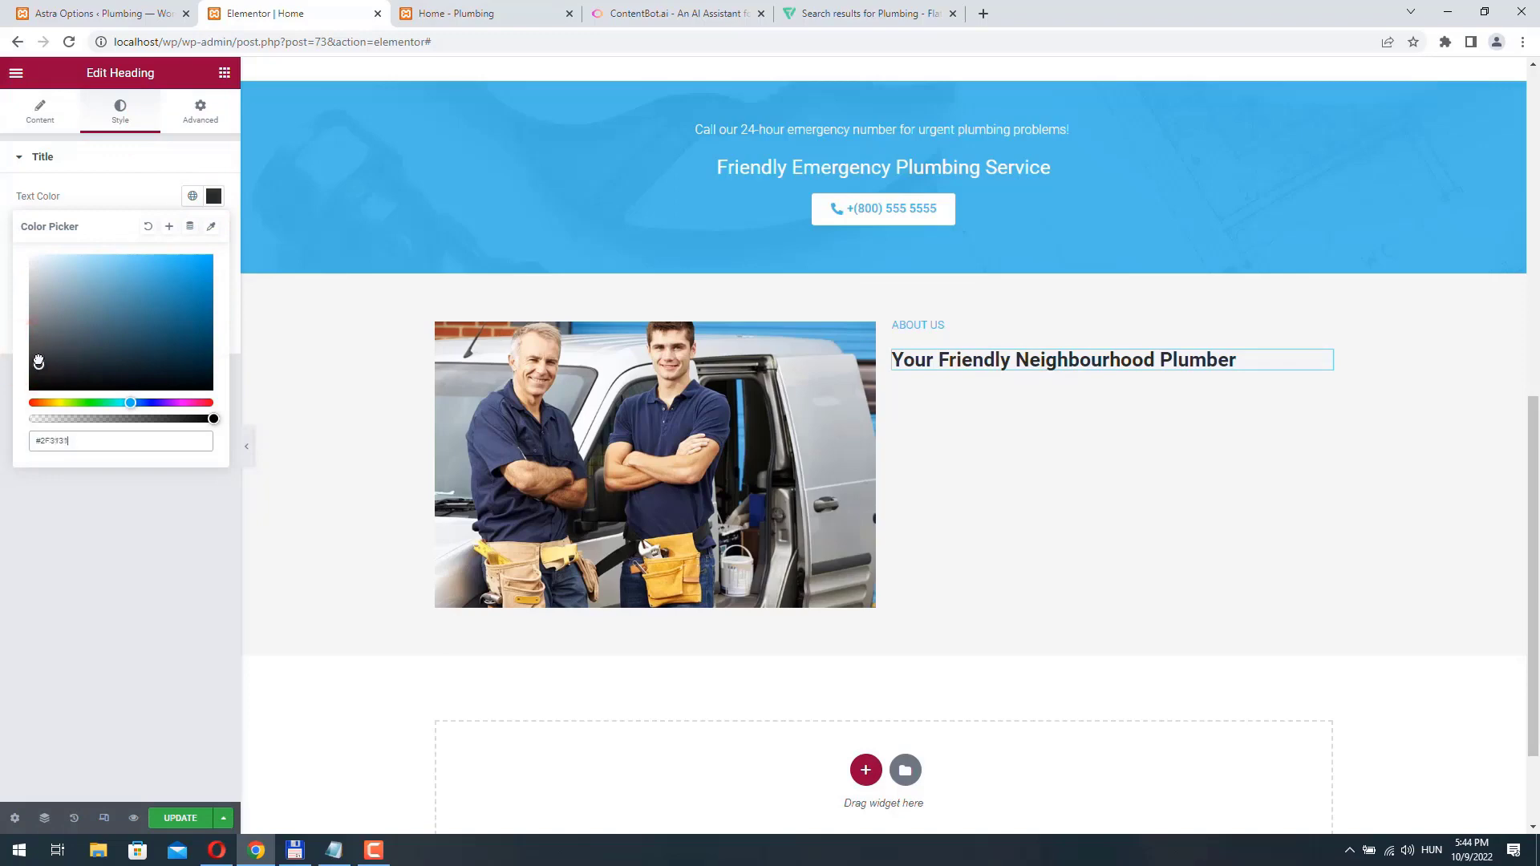
pyautogui.click(4, 240)
# - Set the "Your Friendly Neighbourhood Plumber" heading's font weight to 400
pyautogui.click(215, 228)
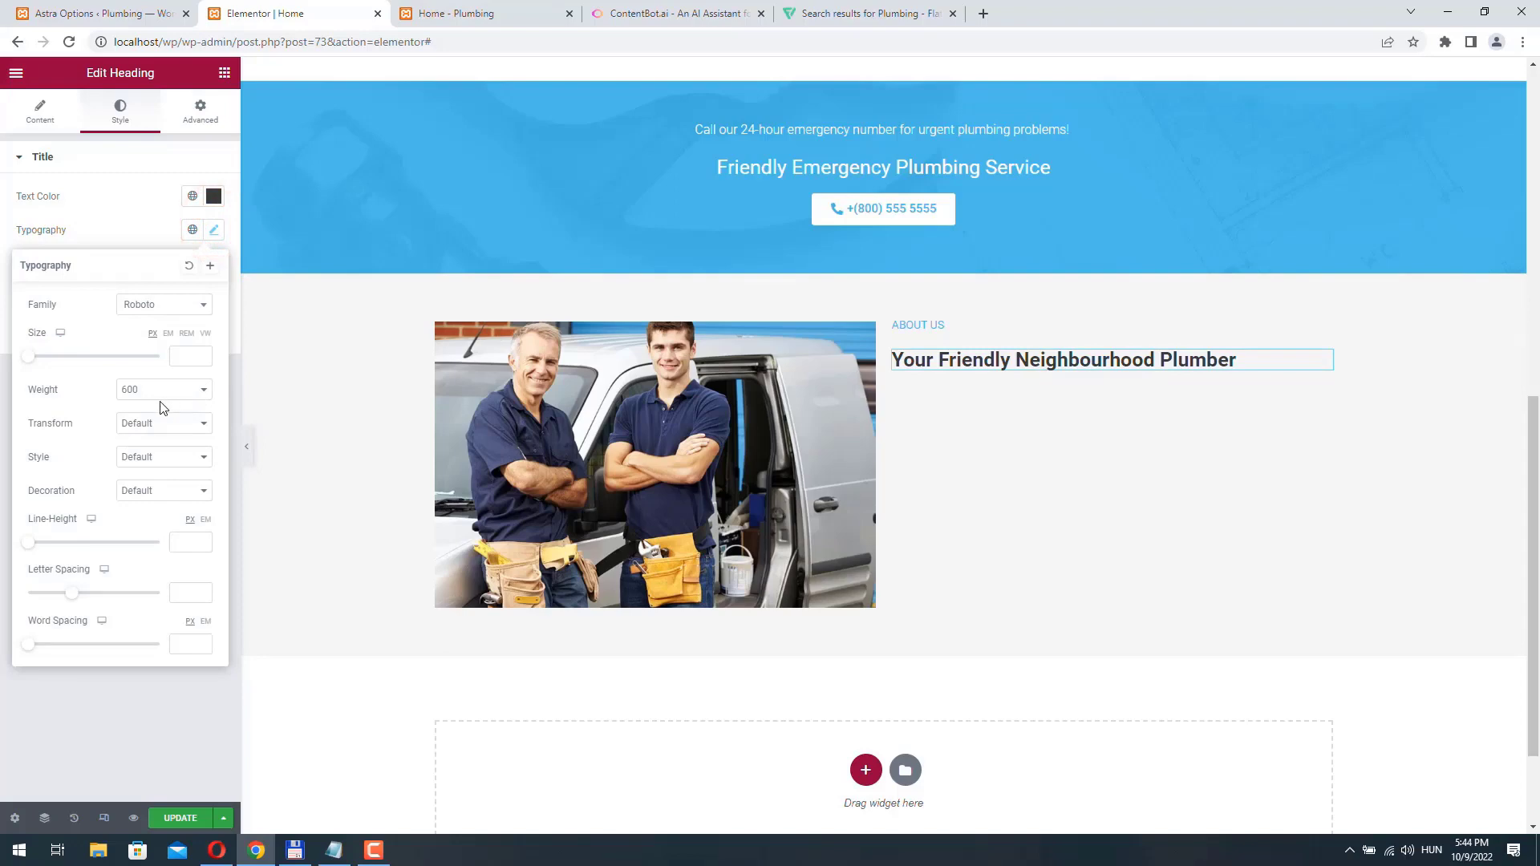
pyautogui.click(138, 389)
pyautogui.click(138, 441)
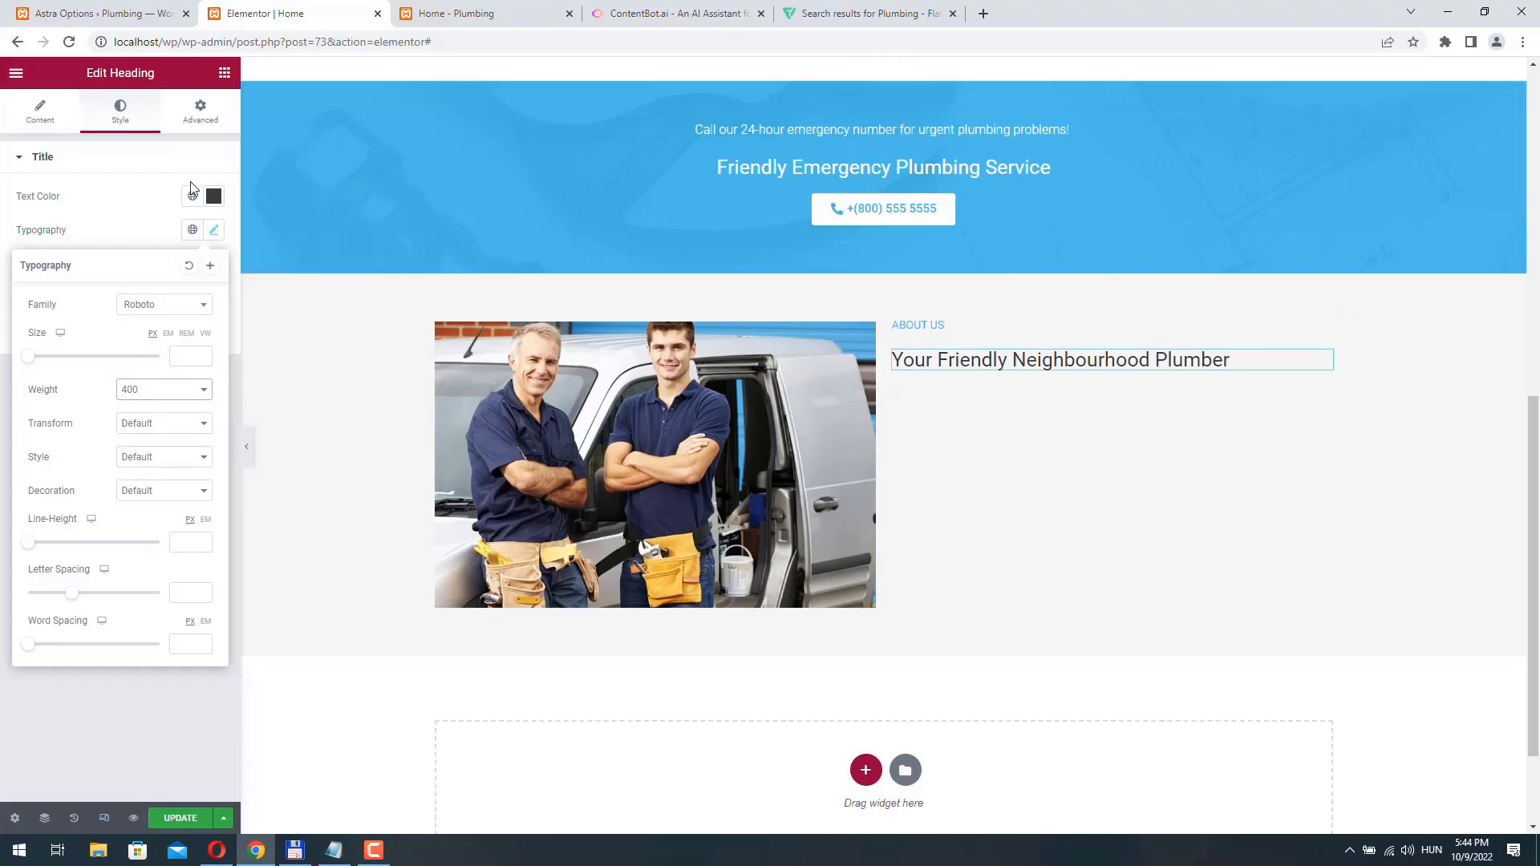
# - Add a Text Editor widget below the heading and extend its Lorem ipsum placeholder with two more copies of the same text
pyautogui.click(225, 74)
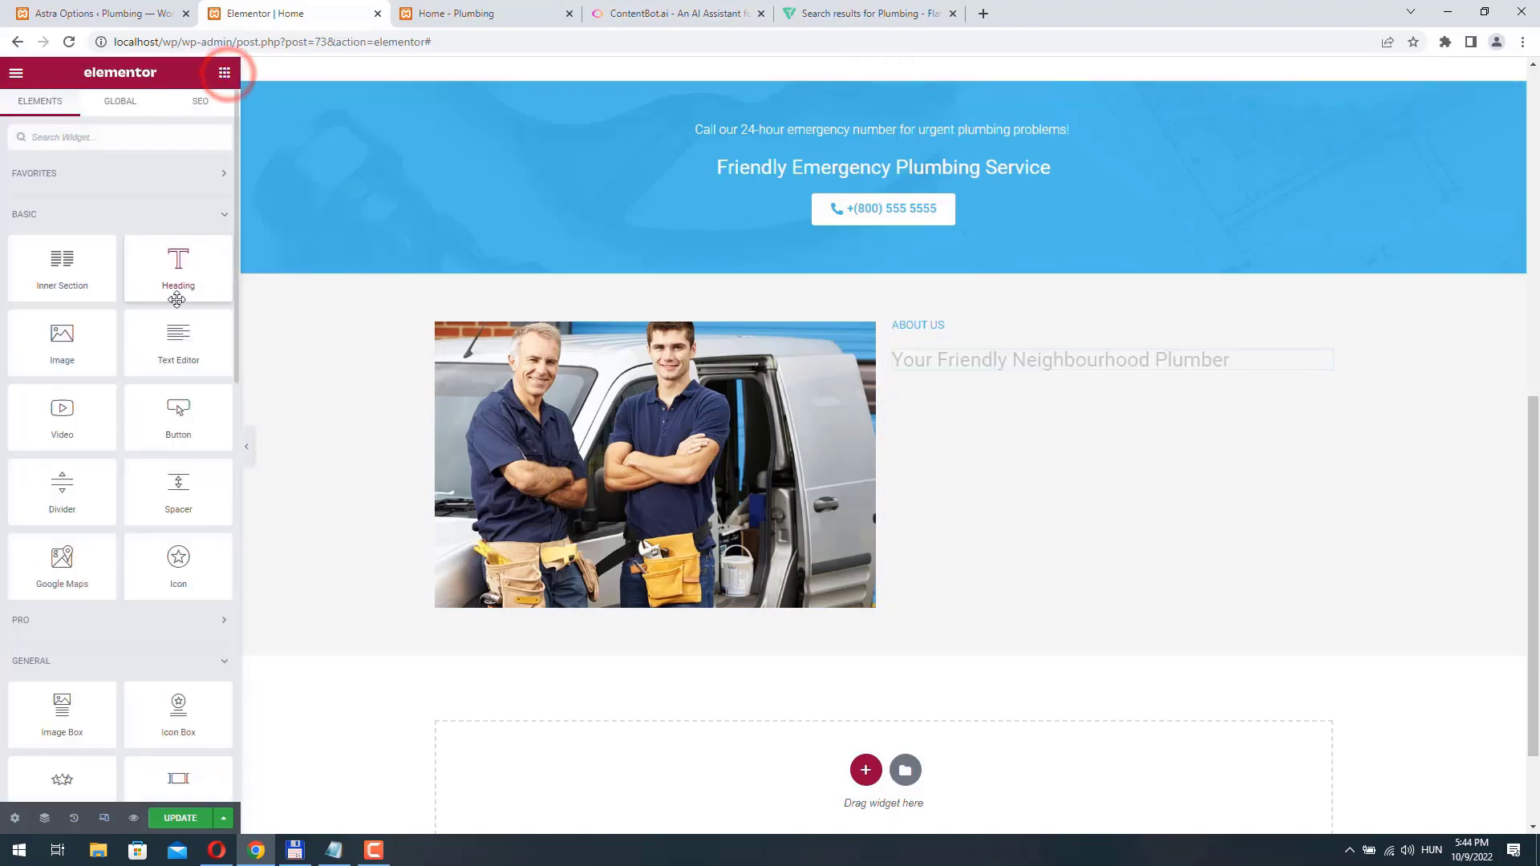
pyautogui.moveTo(178, 335); pyautogui.dragTo(1020, 370)
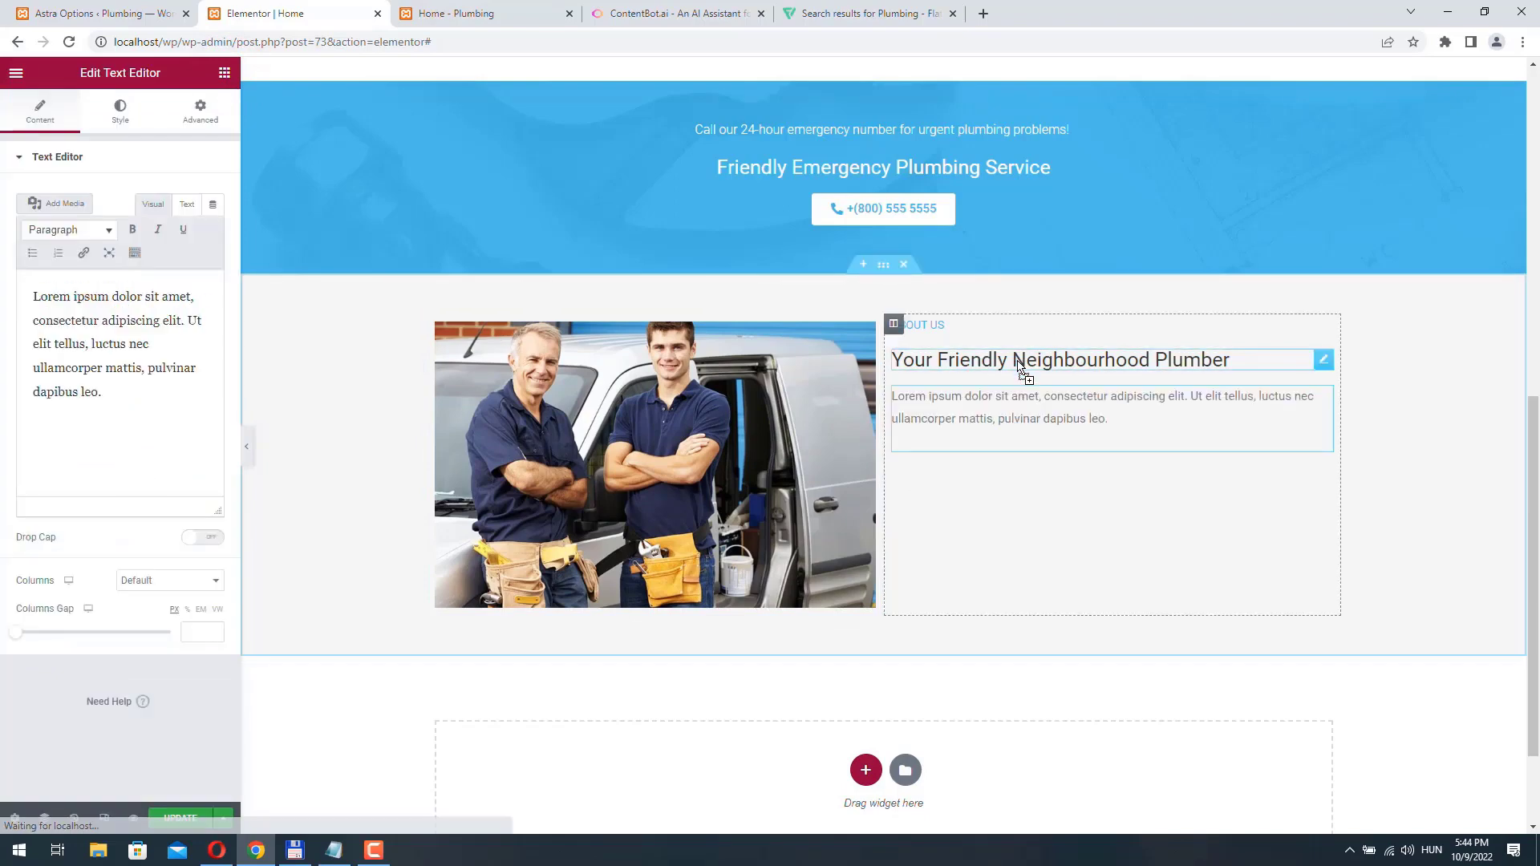
pyautogui.tripleClick(113, 396)
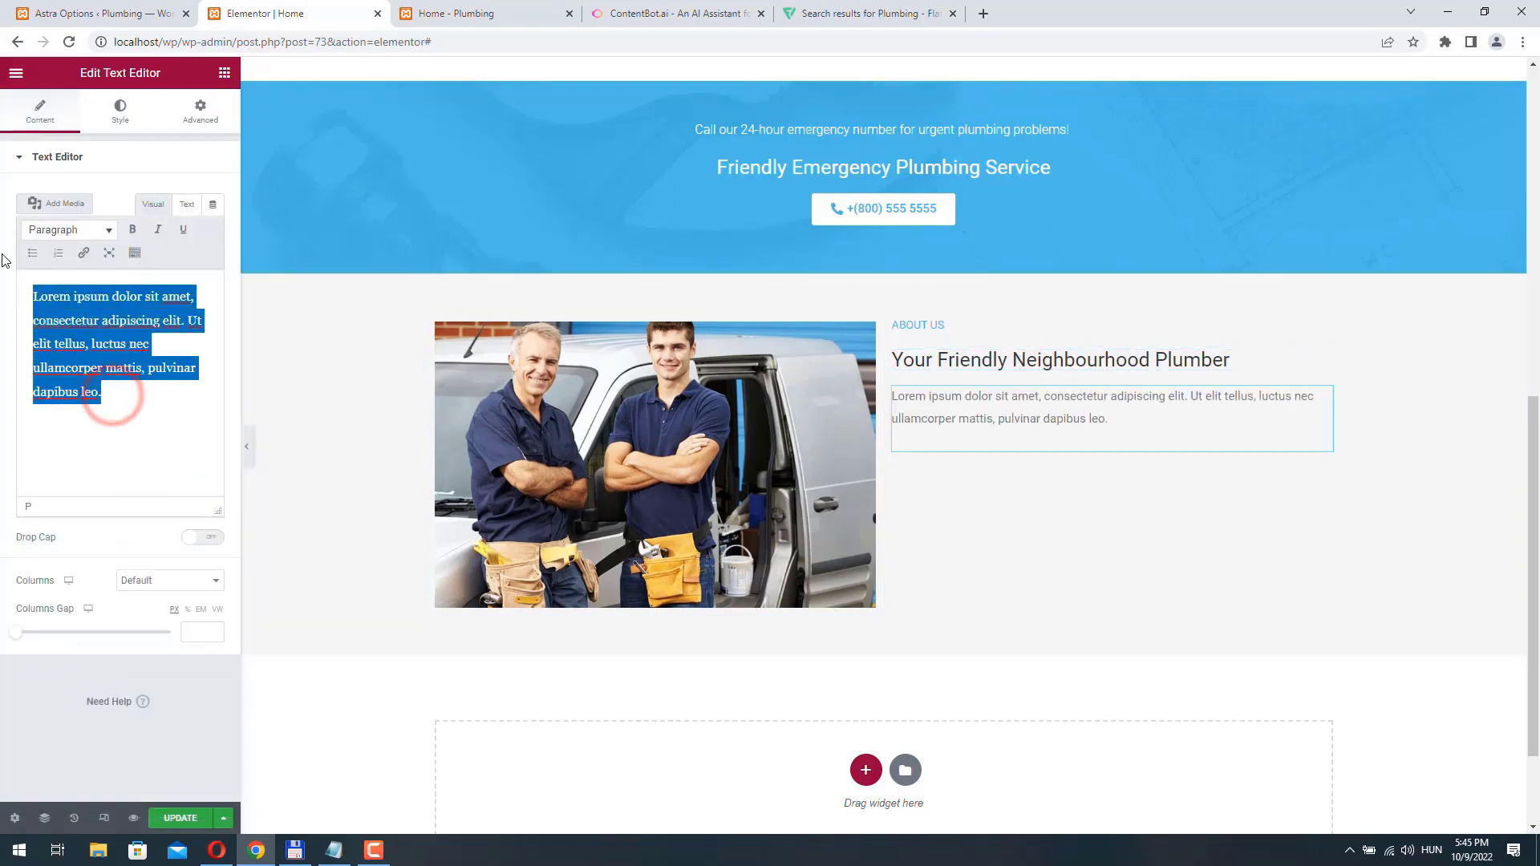
pyautogui.click(127, 396)
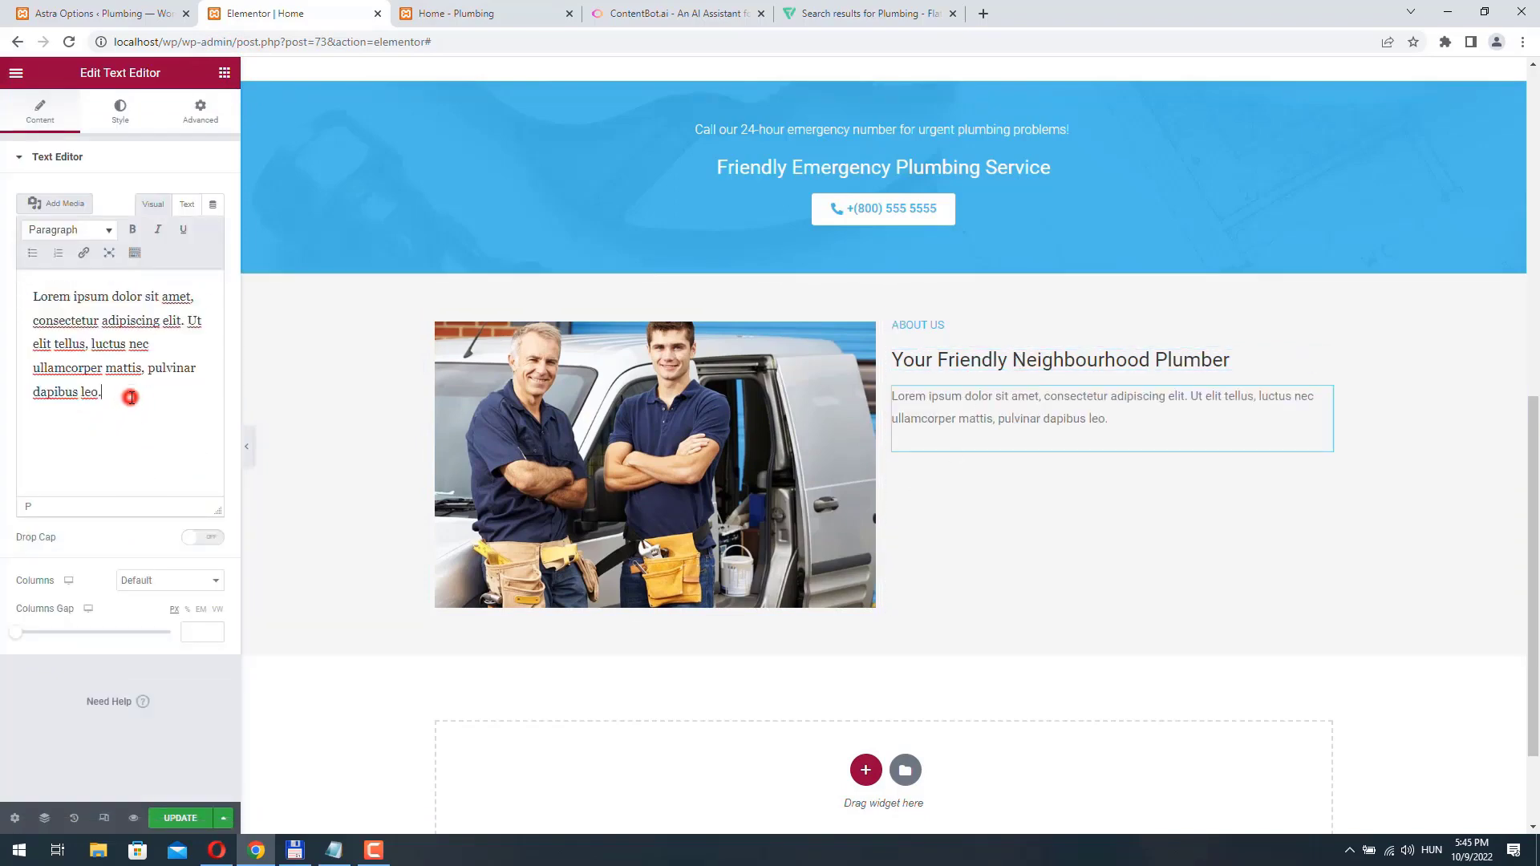
pyautogui.hotkey('ctrl', 'v')
pyautogui.hotkey('ctrl', 'v')
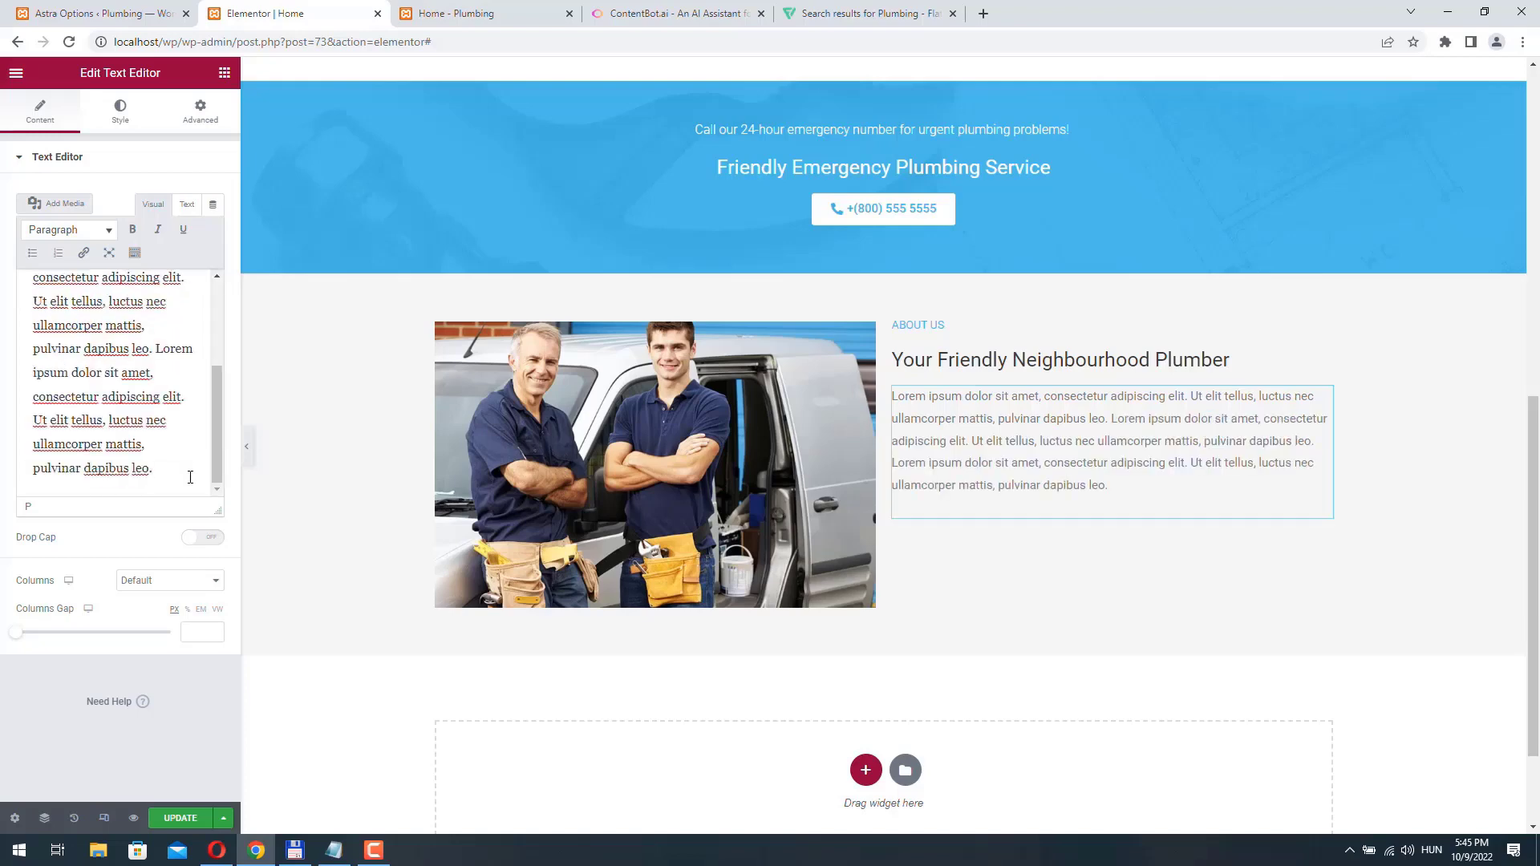
pyautogui.press('Return')
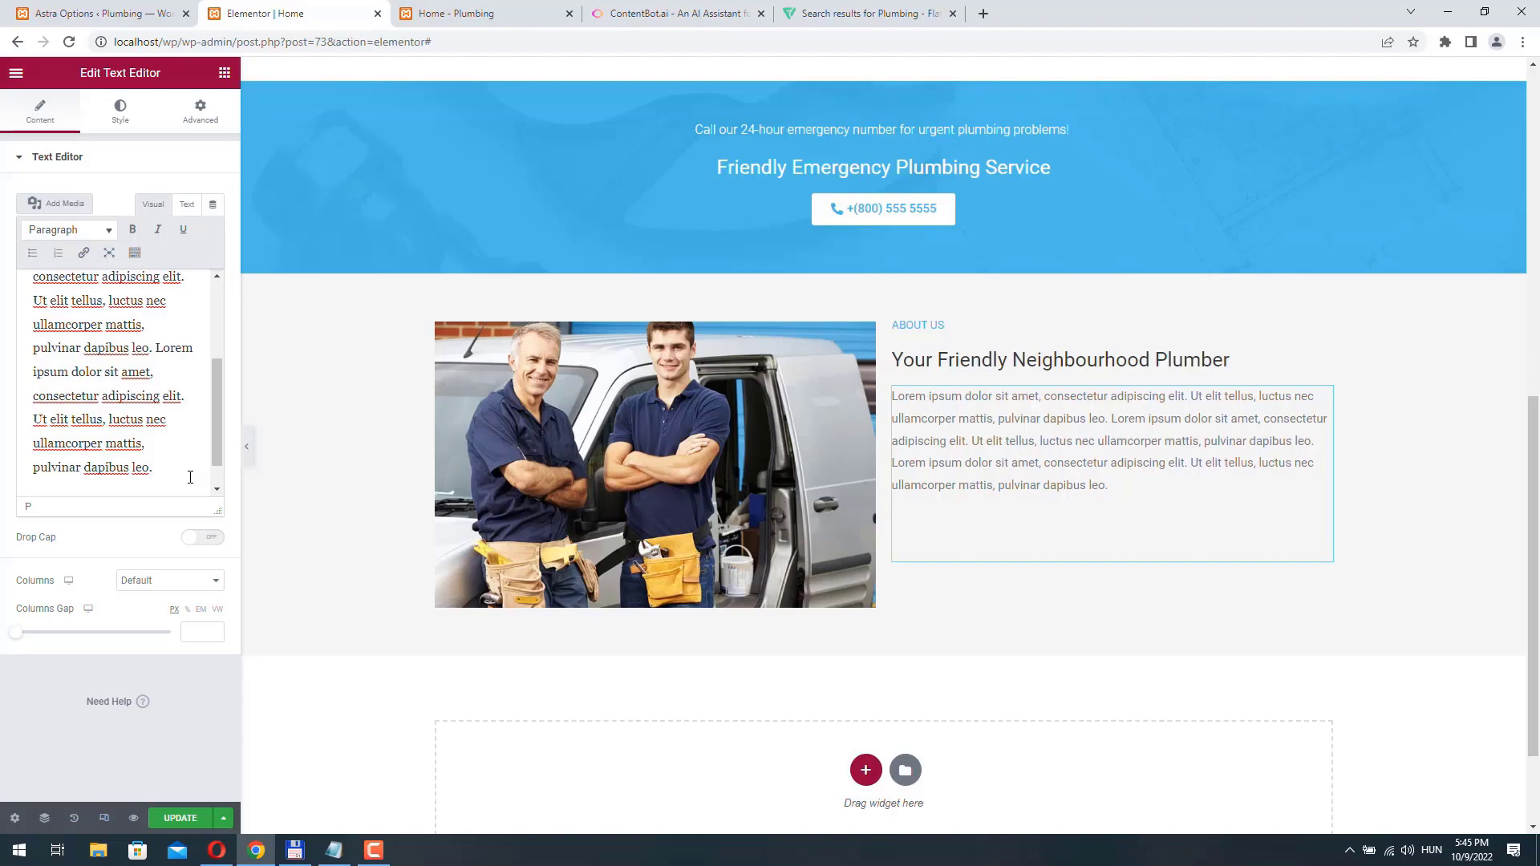
pyautogui.write('Find out about')
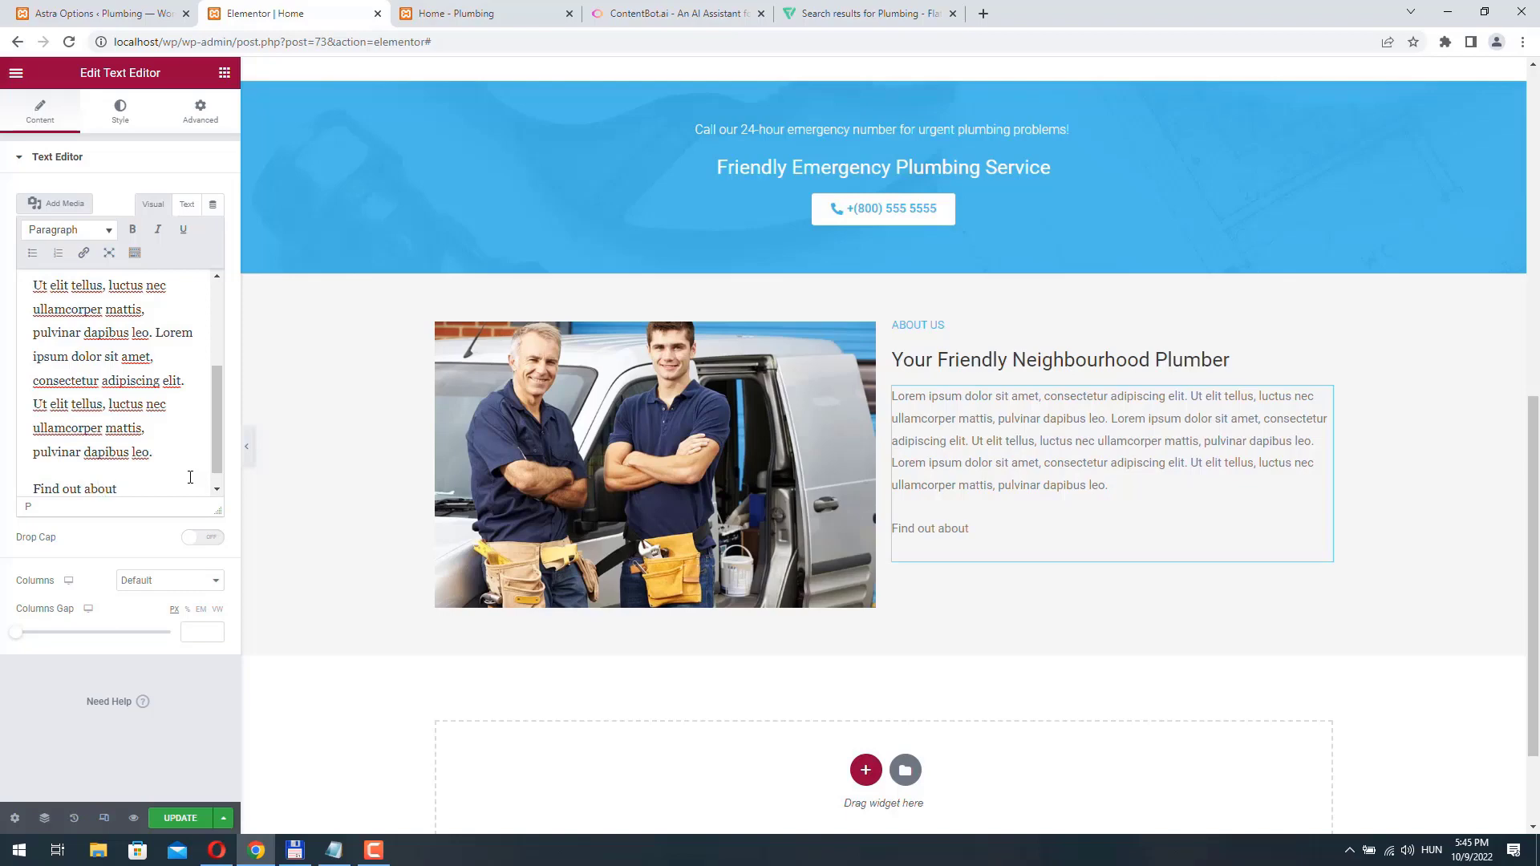
pyautogui.write('more')
pyautogui.hotkey('shift', 'Home')
pyautogui.hotkey('ctrl', 'k')
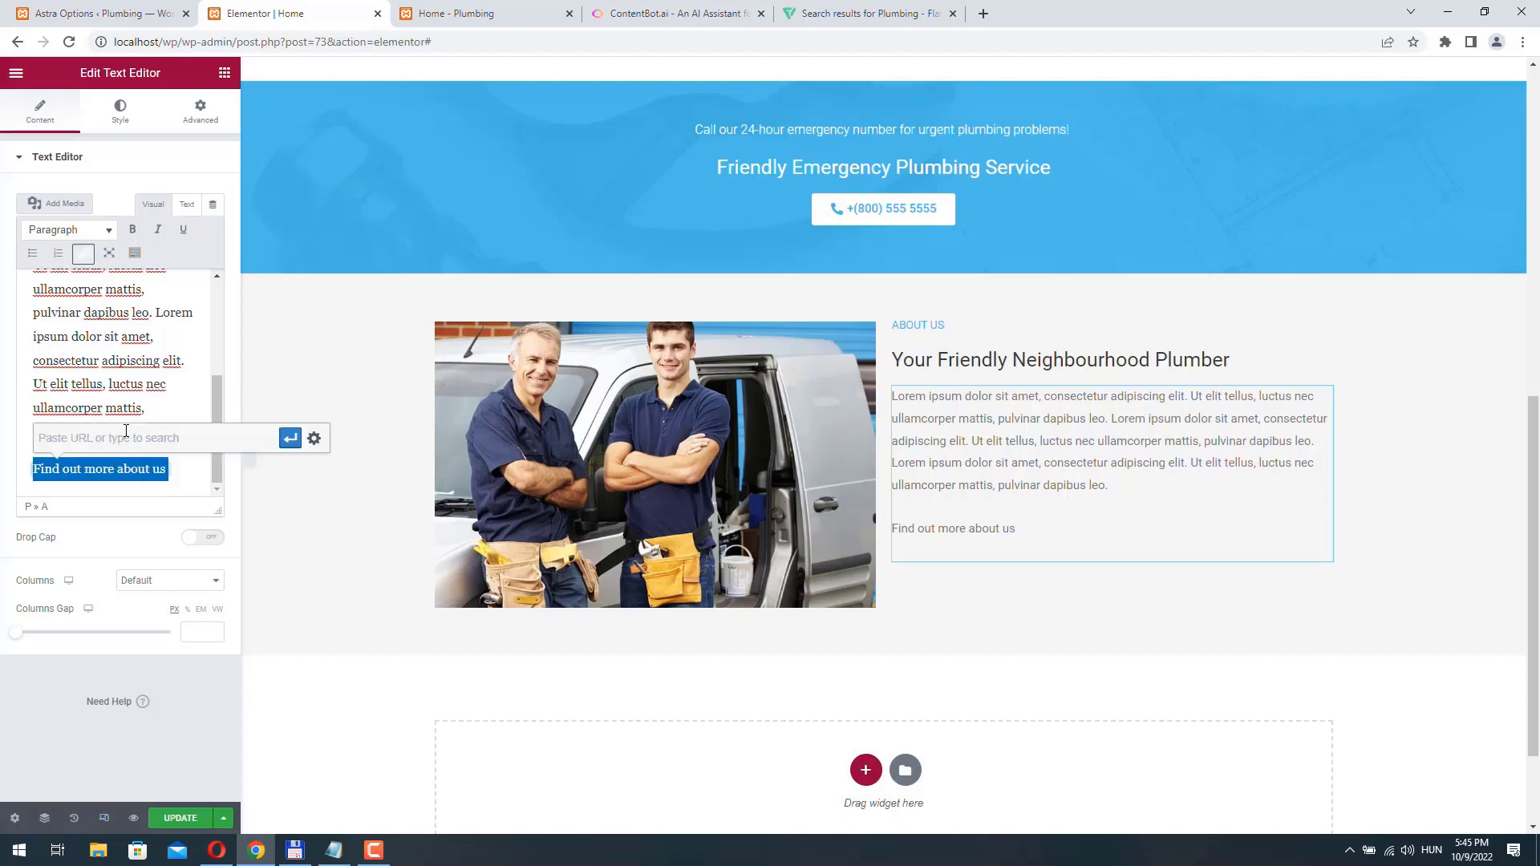
pyautogui.write('https://#')
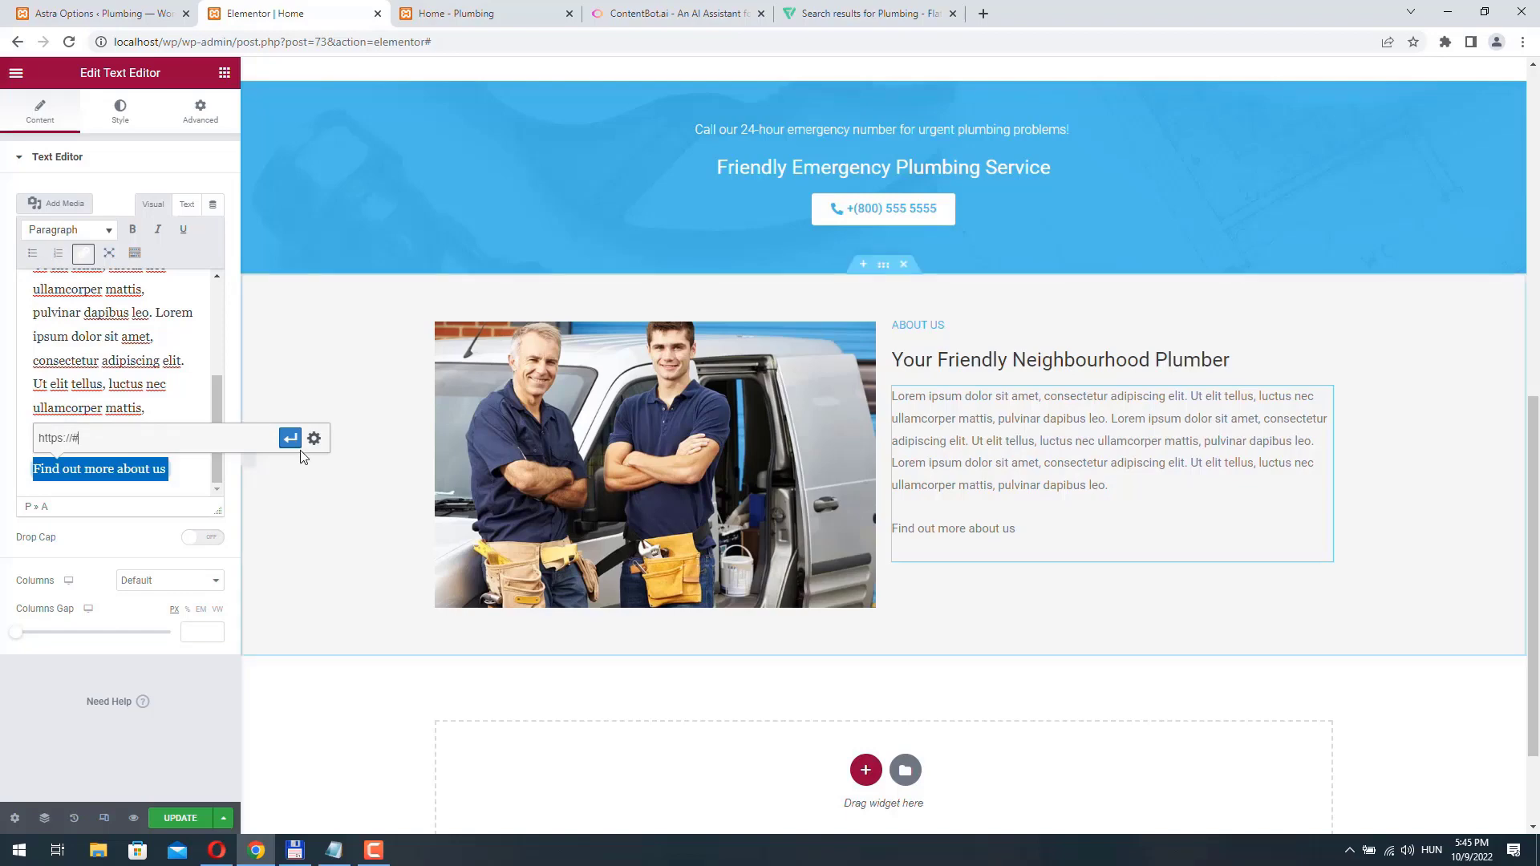
pyautogui.click(290, 438)
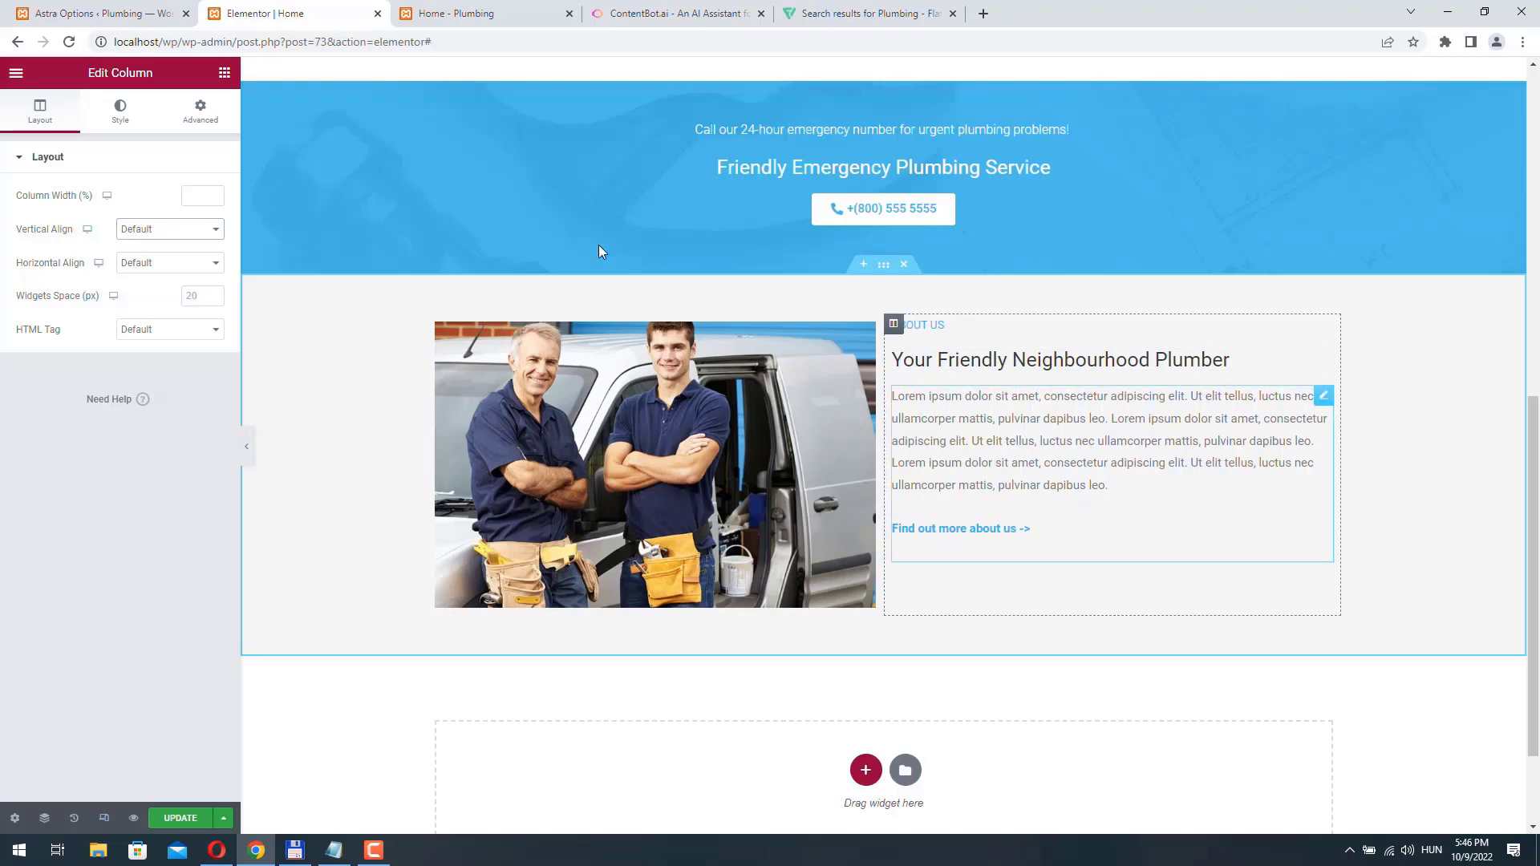
# - Set the vertical alignment of the About us text column to Middle
pyautogui.click(894, 324)
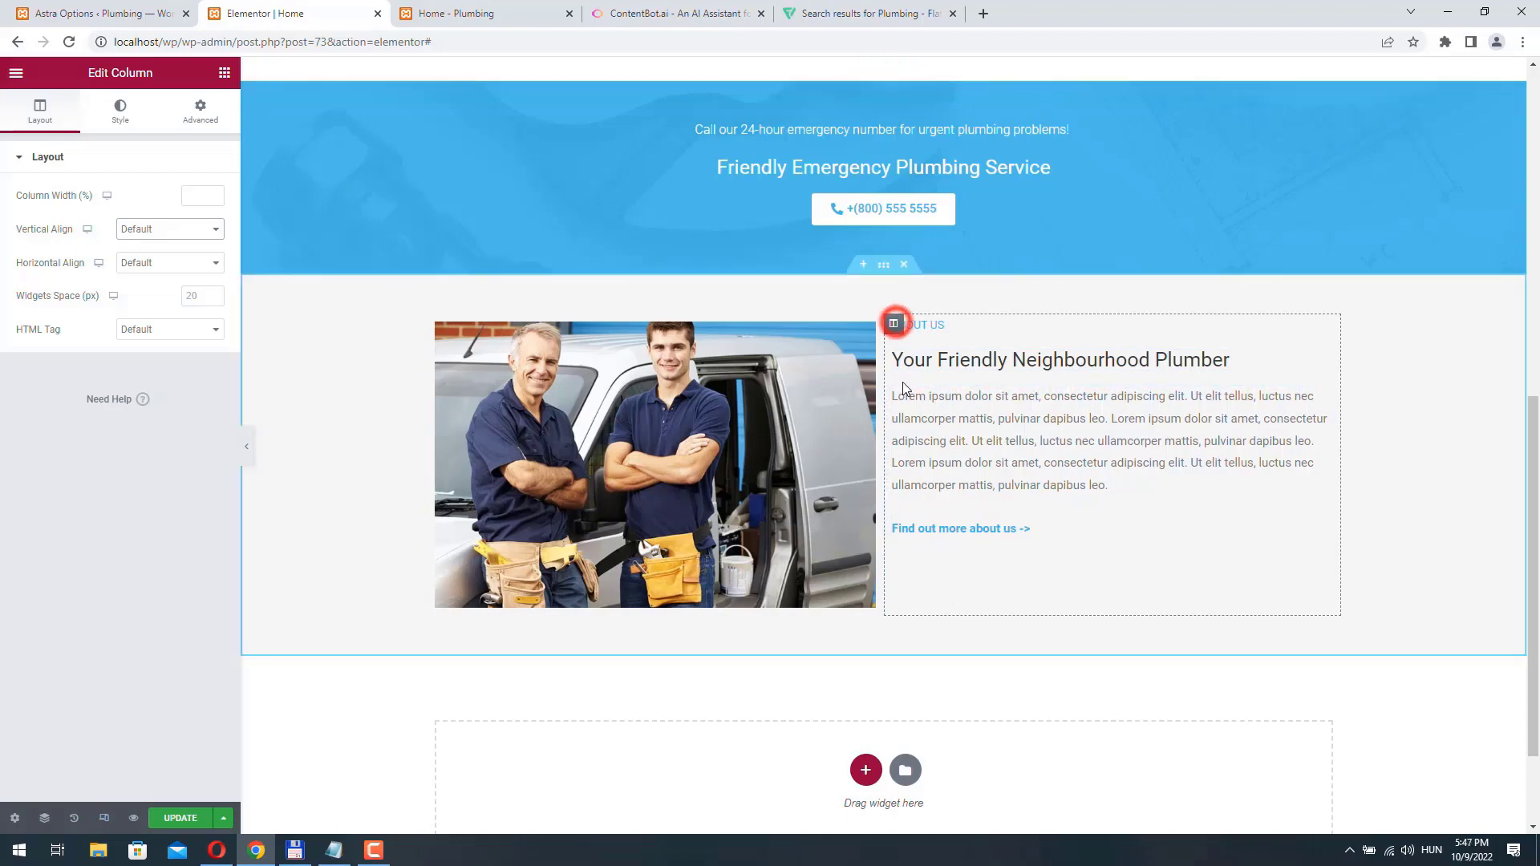
pyautogui.click(894, 325)
pyautogui.click(195, 233)
pyautogui.click(157, 267)
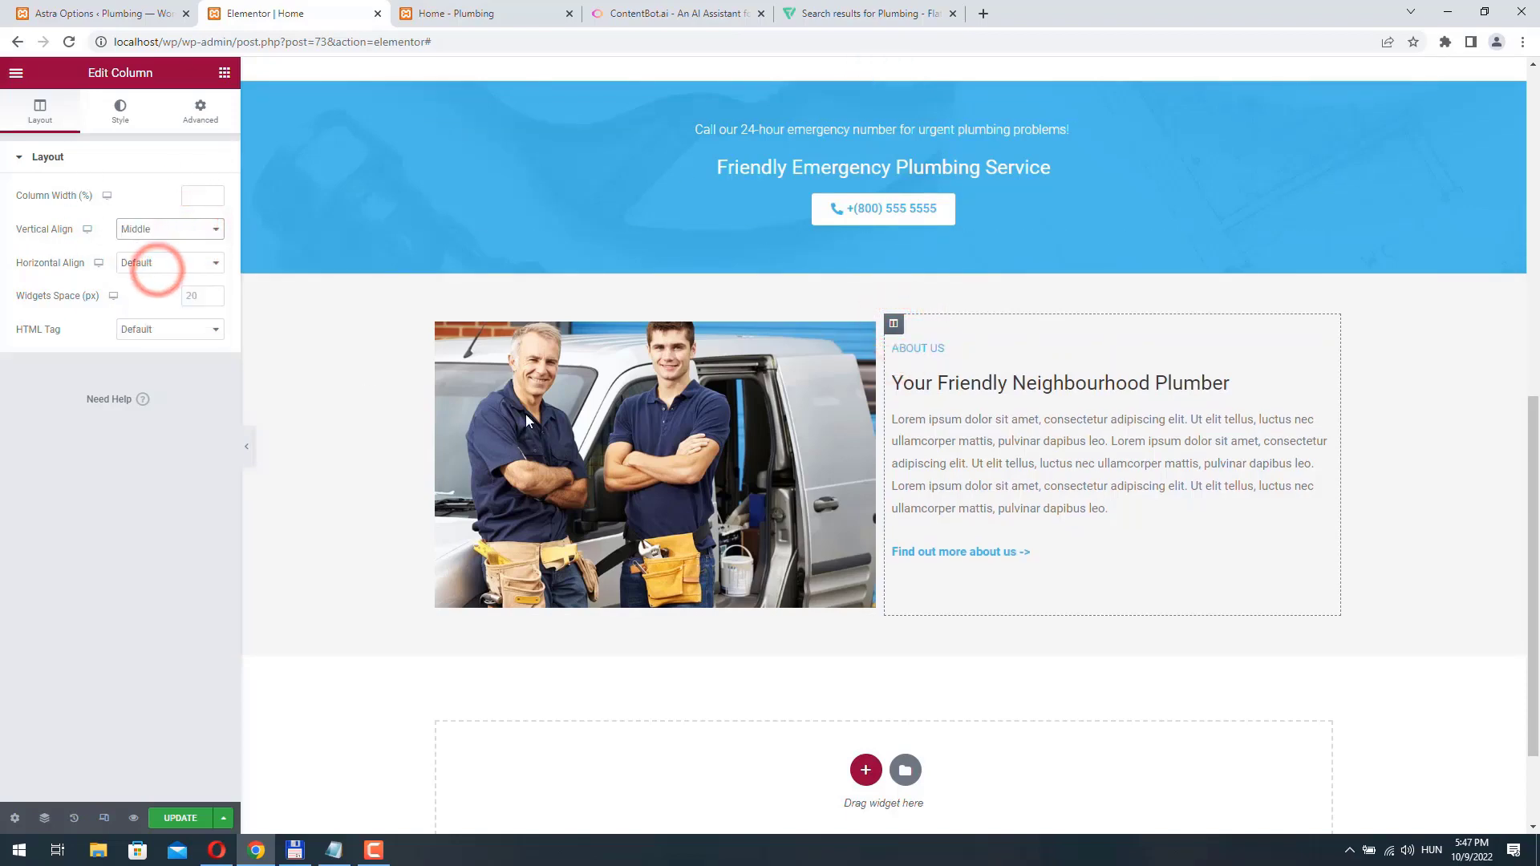
# - Give the About us text column a Fade In Right entrance animation and update the page
pyautogui.click(896, 326)
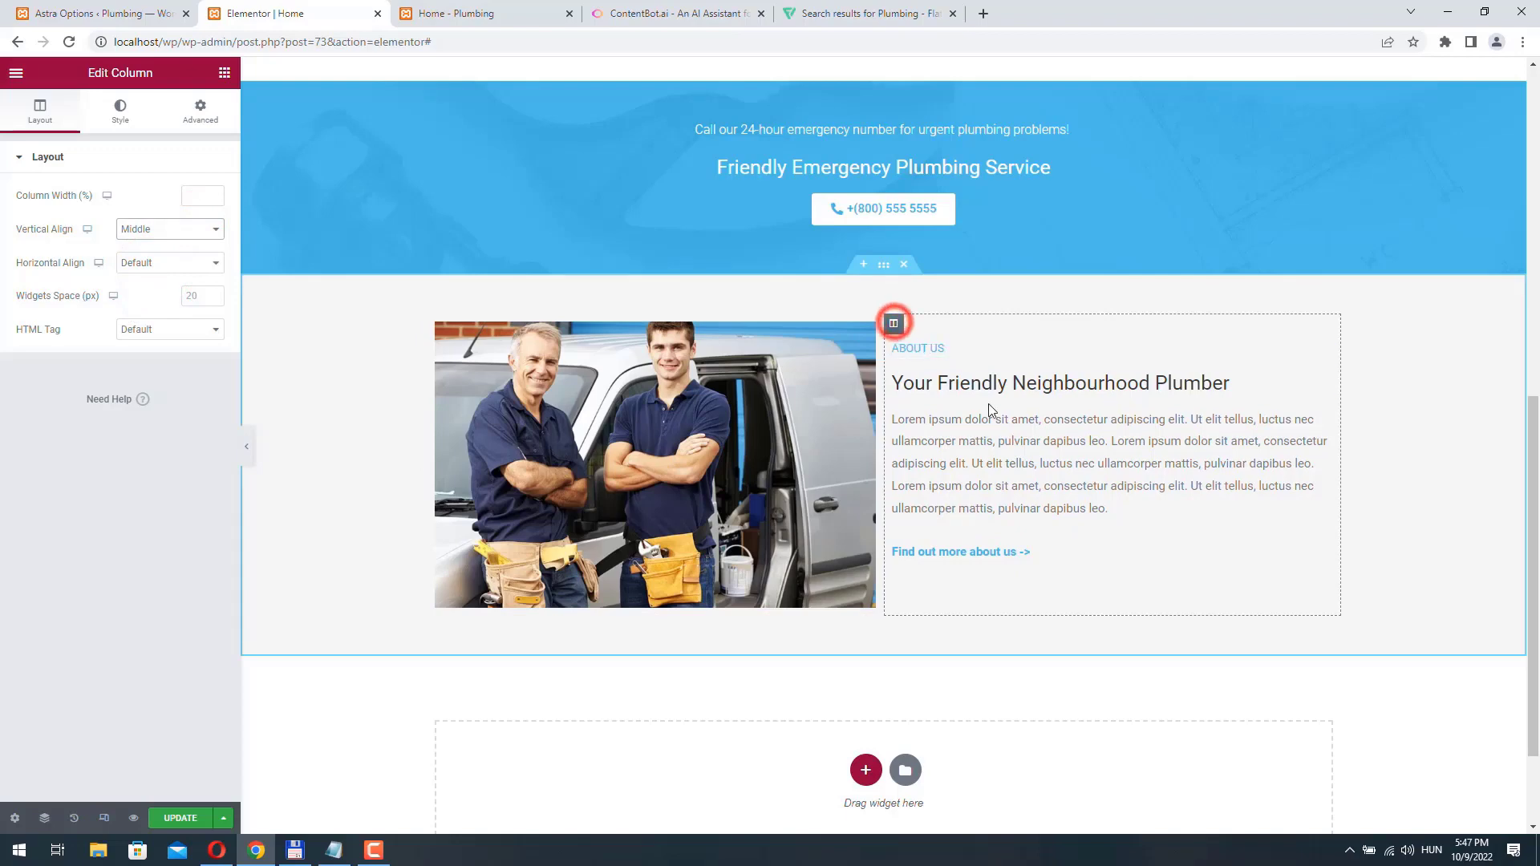
pyautogui.click(193, 116)
pyautogui.click(100, 444)
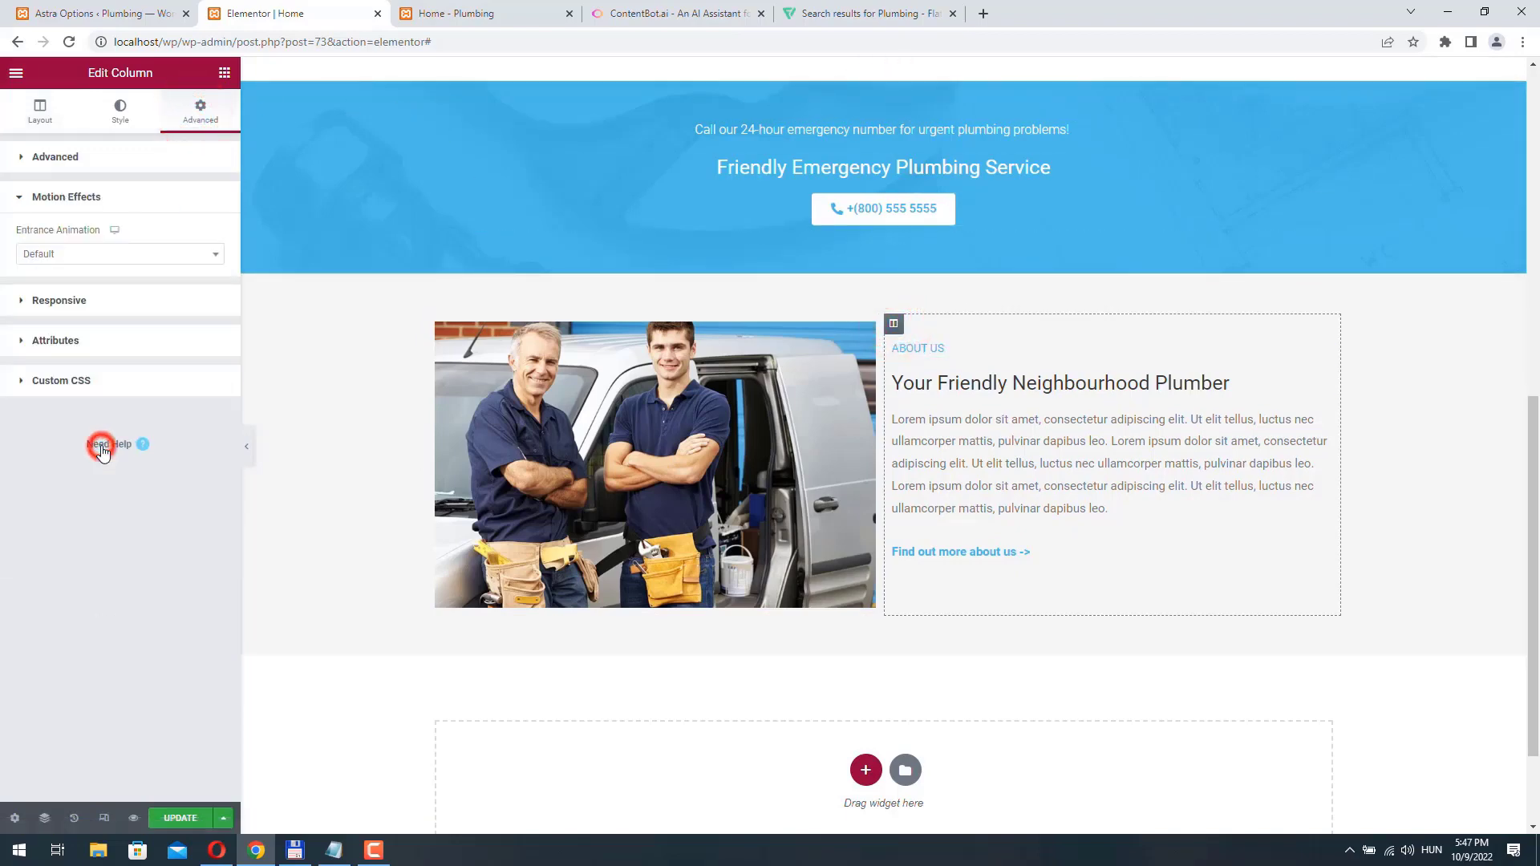
pyautogui.click(82, 253)
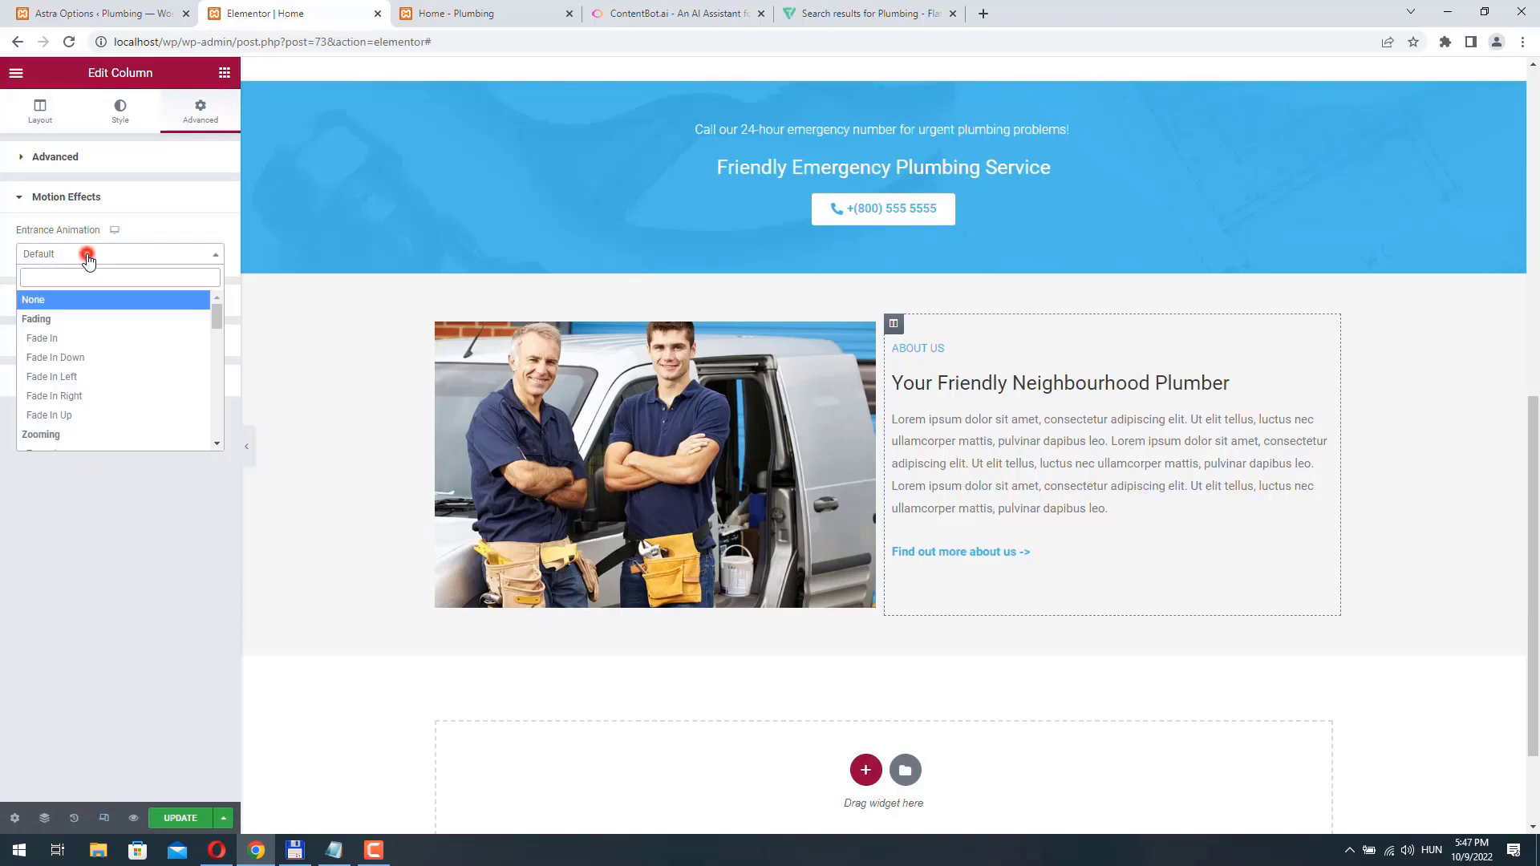
pyautogui.click(83, 395)
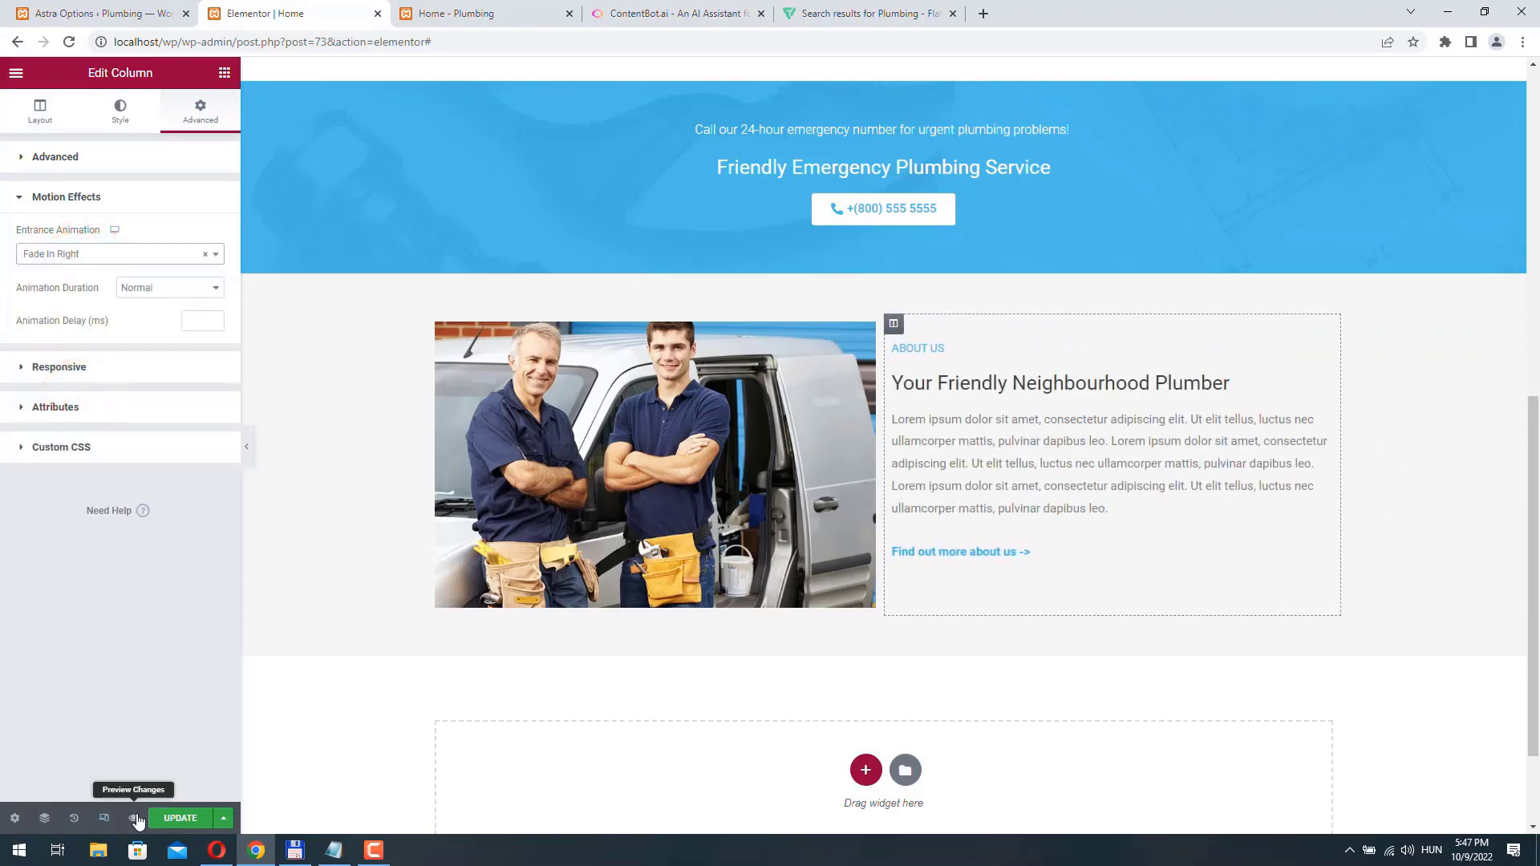
pyautogui.click(183, 818)
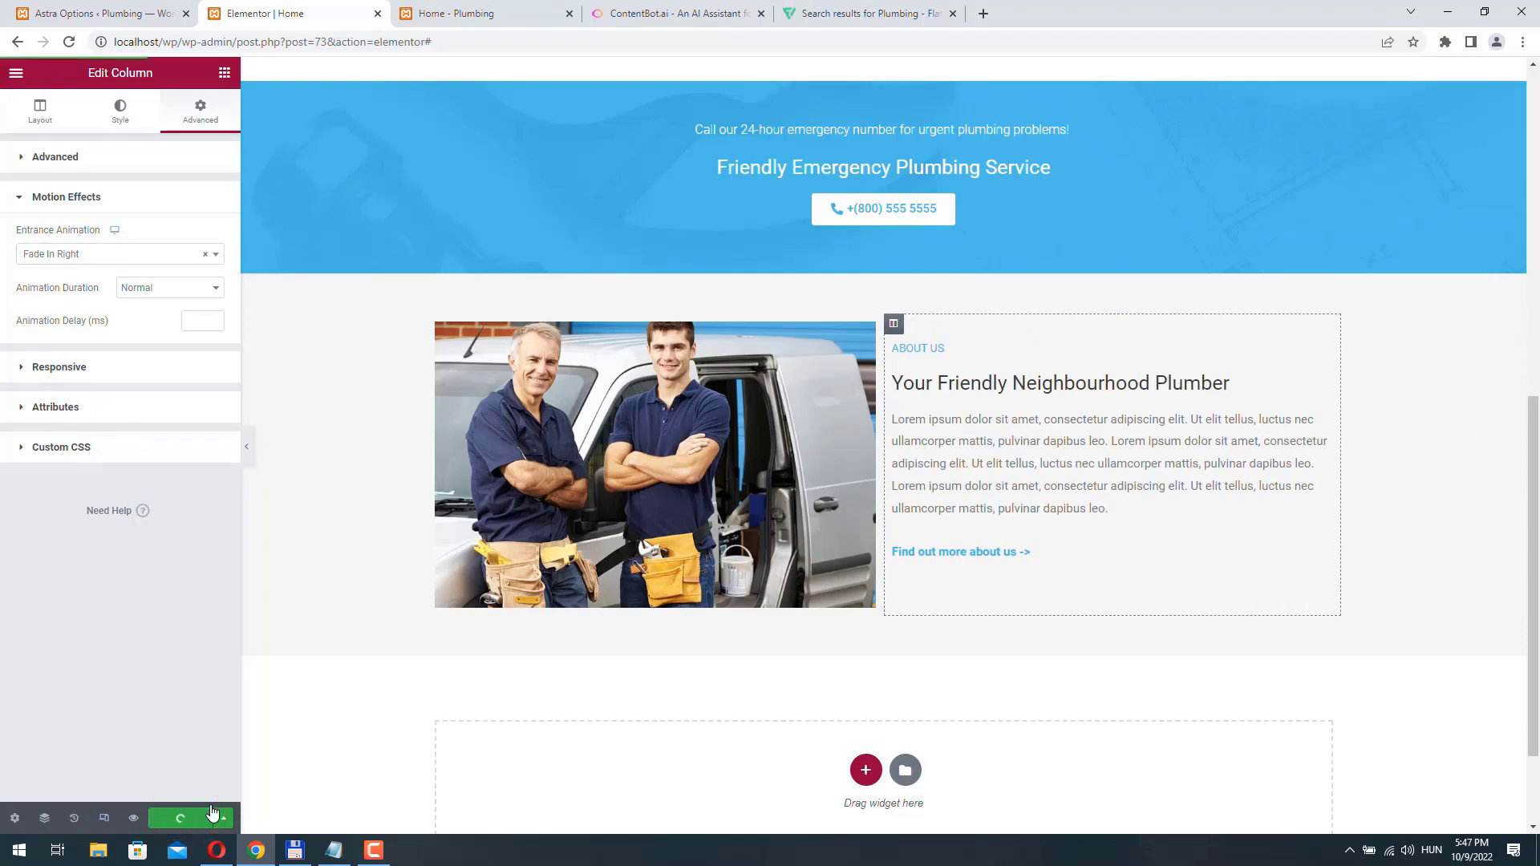
# - Reload the live Home page and examine the About us section and its entrance animation
pyautogui.click(483, 13)
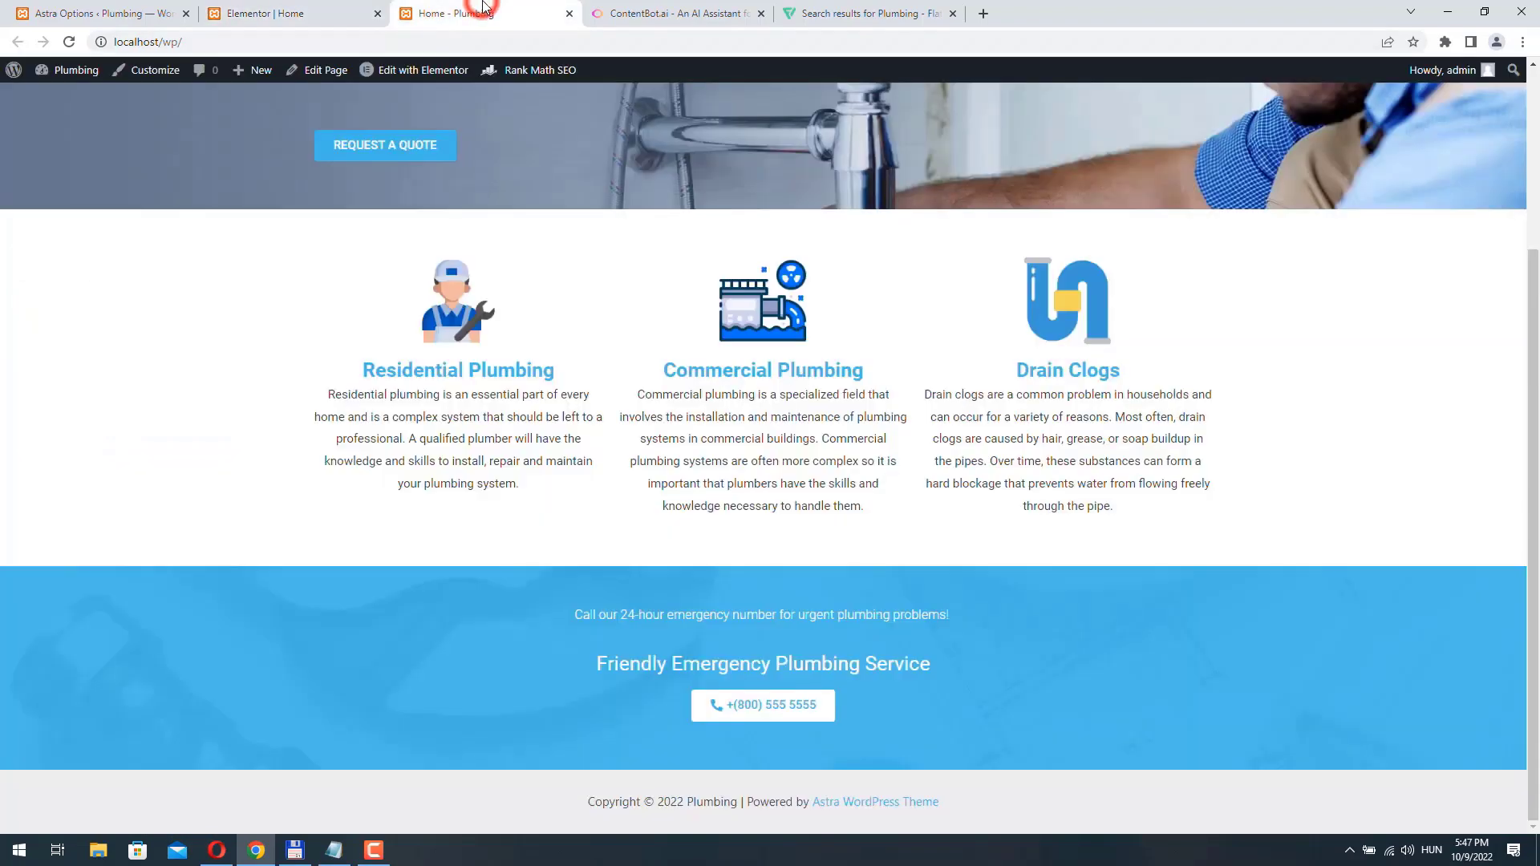
pyautogui.click(71, 44)
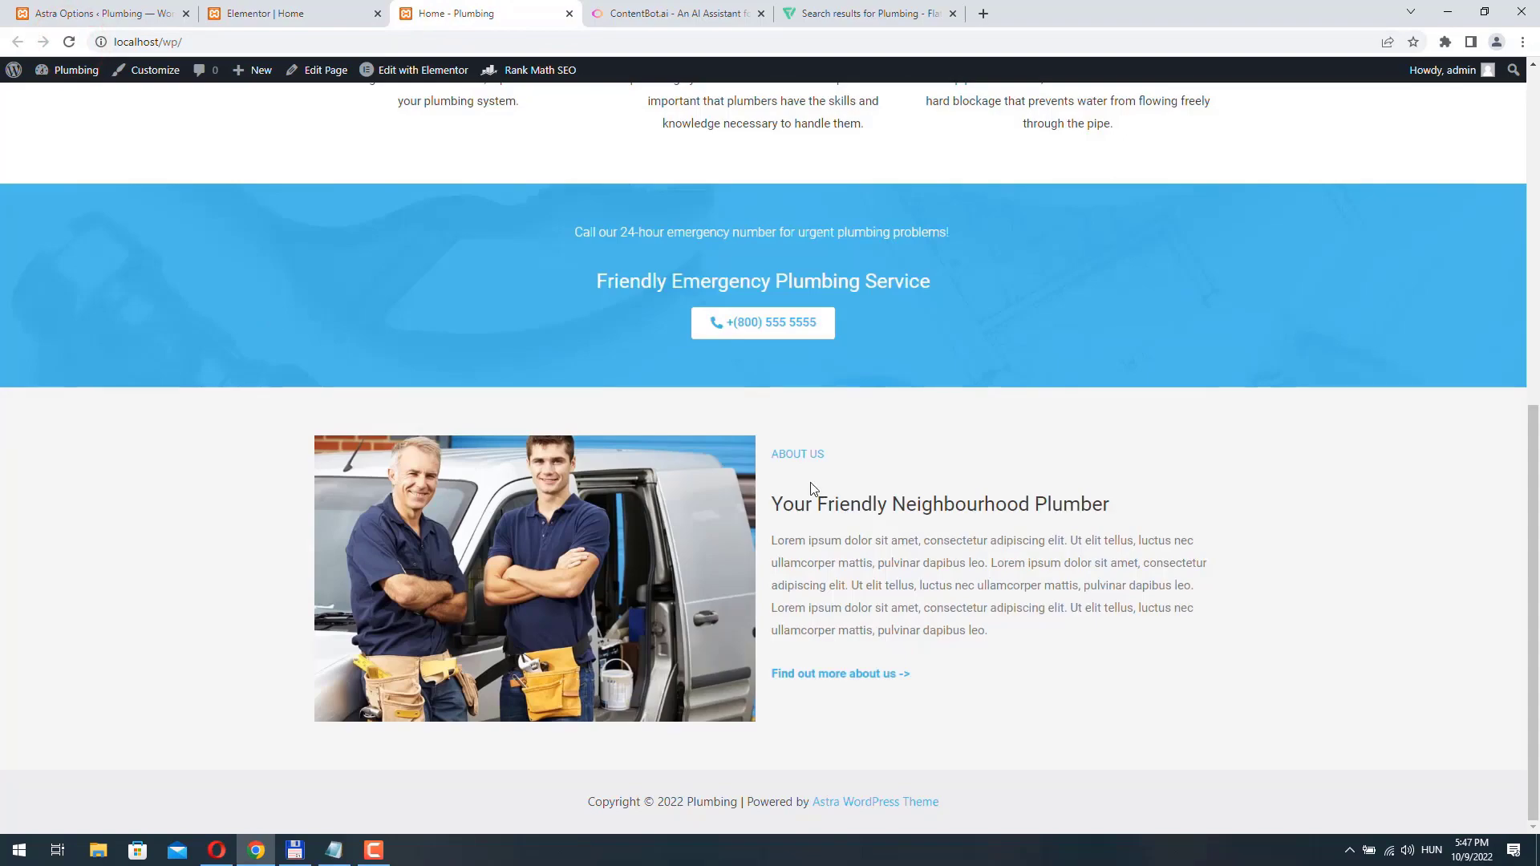
pyautogui.scroll(8, 869, 463)
pyautogui.scroll(-8, 870, 464)
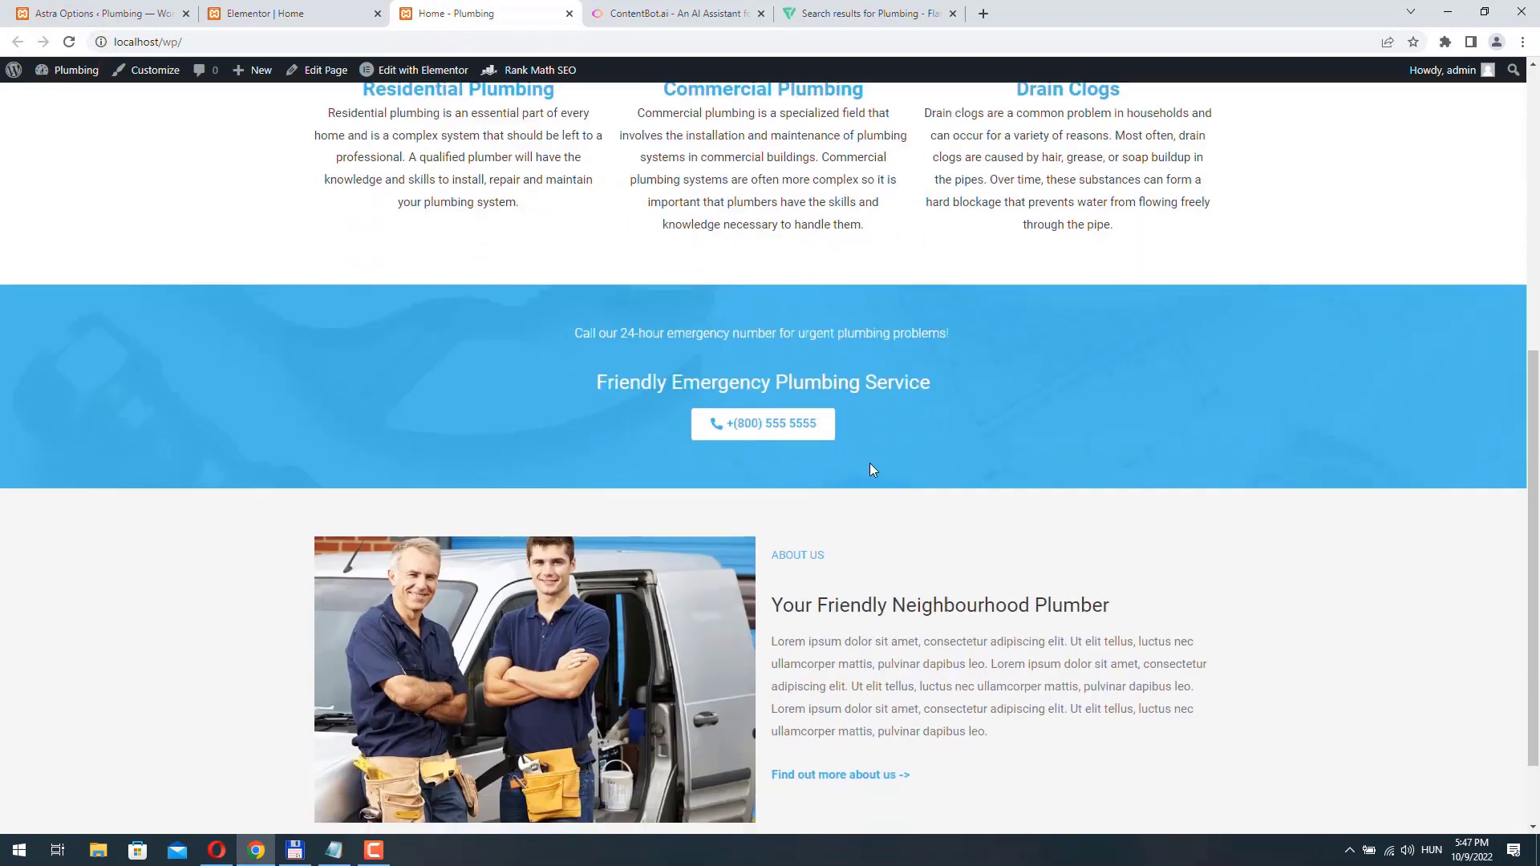
pyautogui.scroll(4, 873, 470)
pyautogui.scroll(-4, 874, 469)
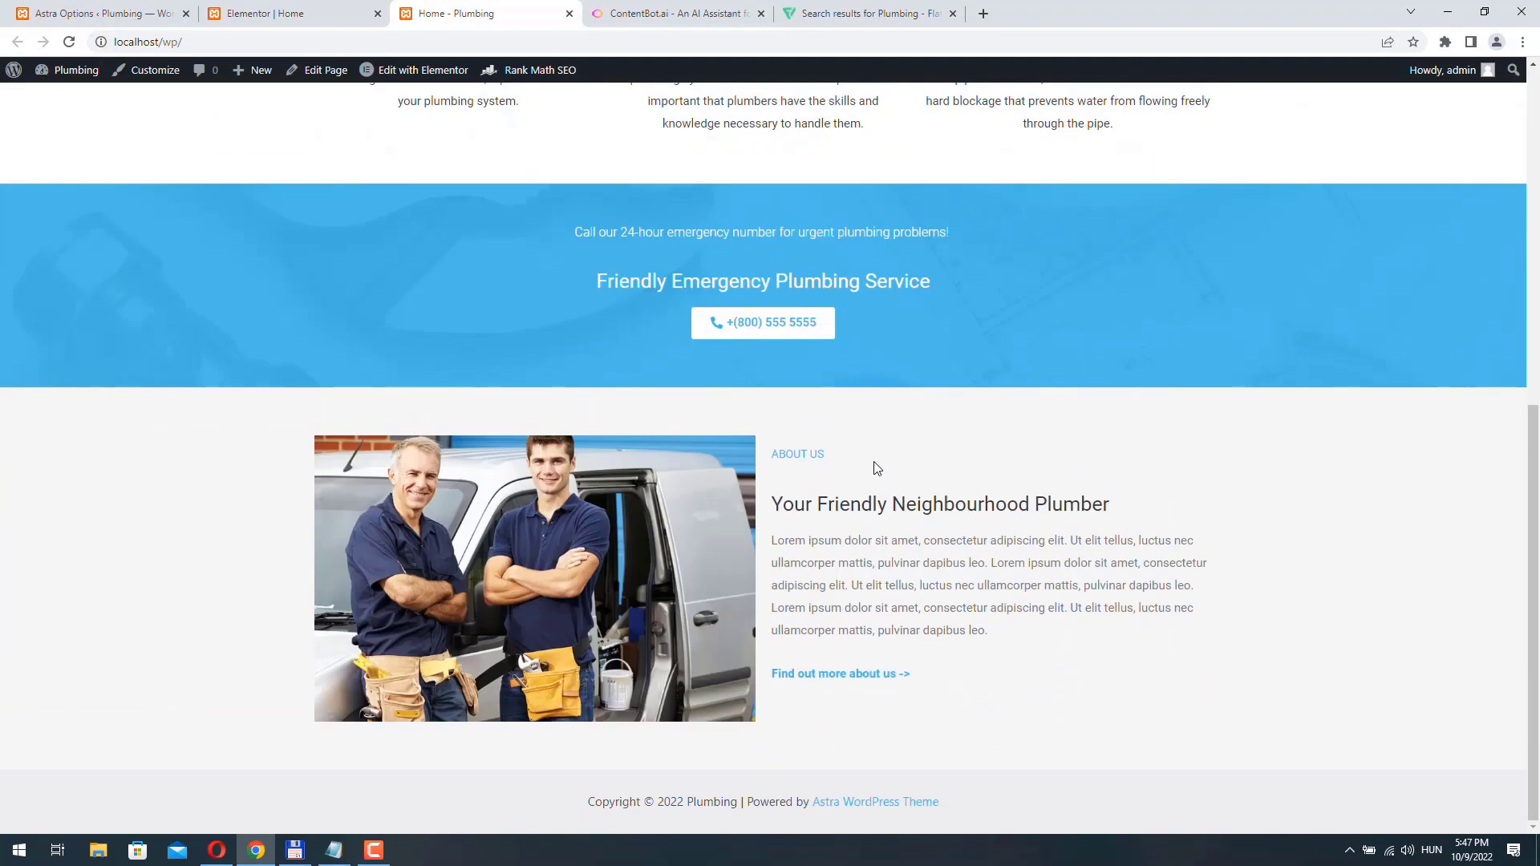
pyautogui.scroll(4, 615, 642)
pyautogui.scroll(-4, 614, 642)
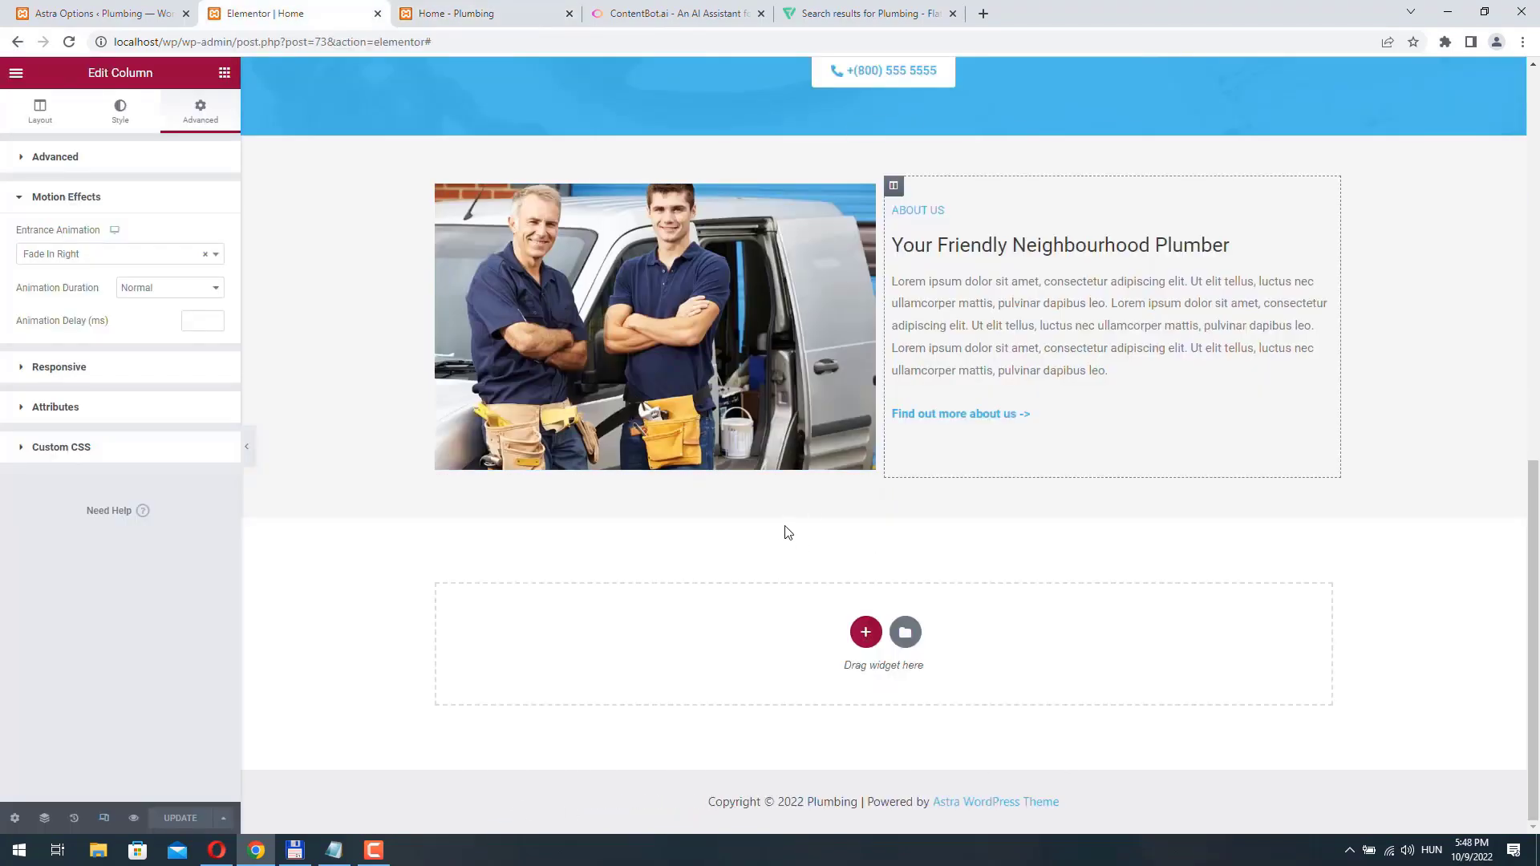
# - Copy the About us section's background color code, #EDEDED7D, from its style settings in the Elementor editor
pyautogui.click(883, 125)
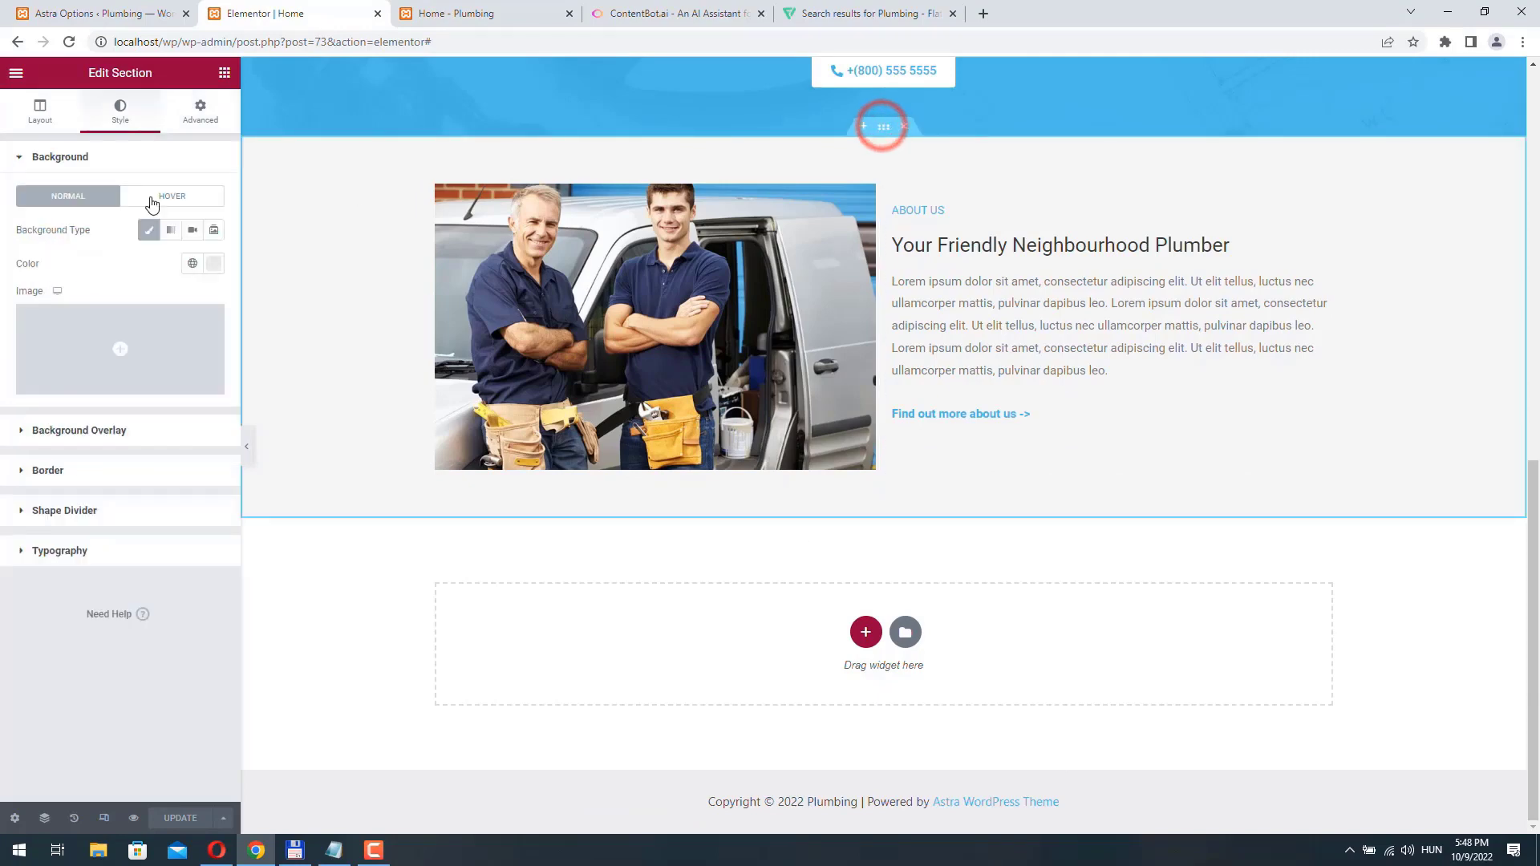
pyautogui.click(213, 263)
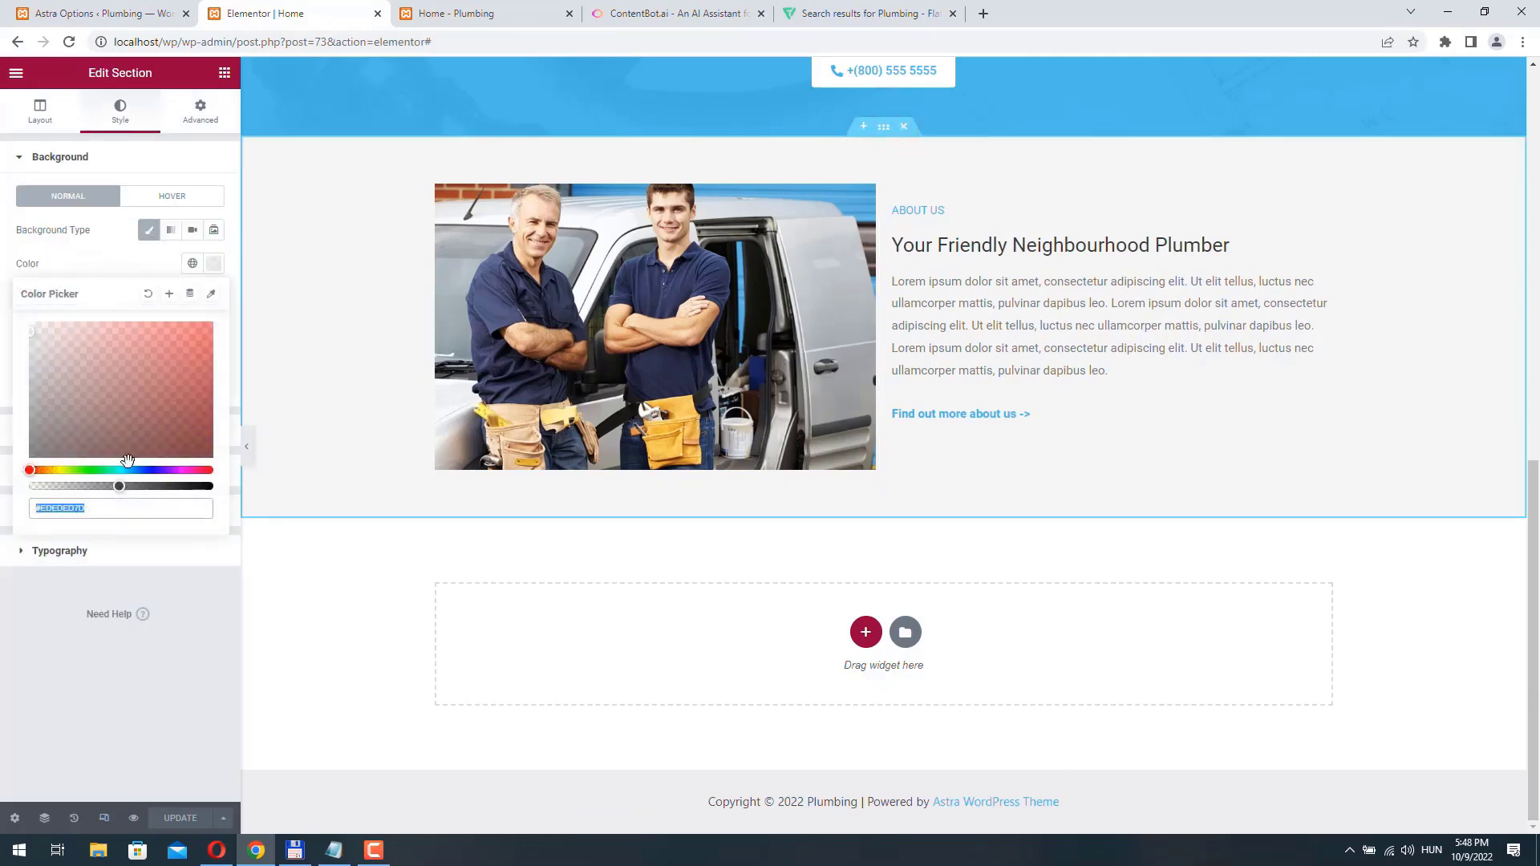
pyautogui.rightClick(58, 512)
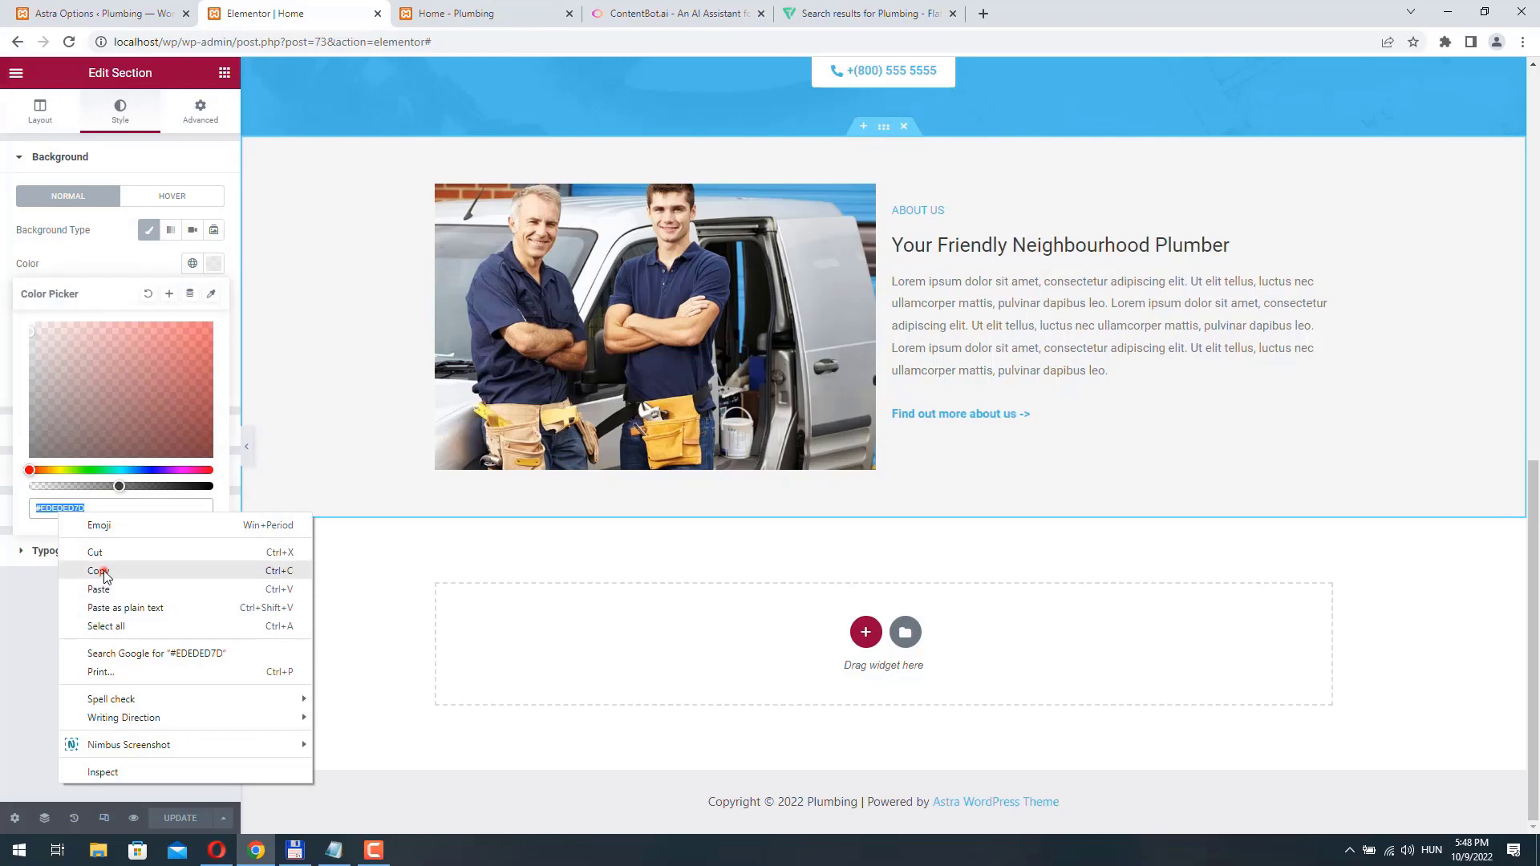
pyautogui.click(102, 569)
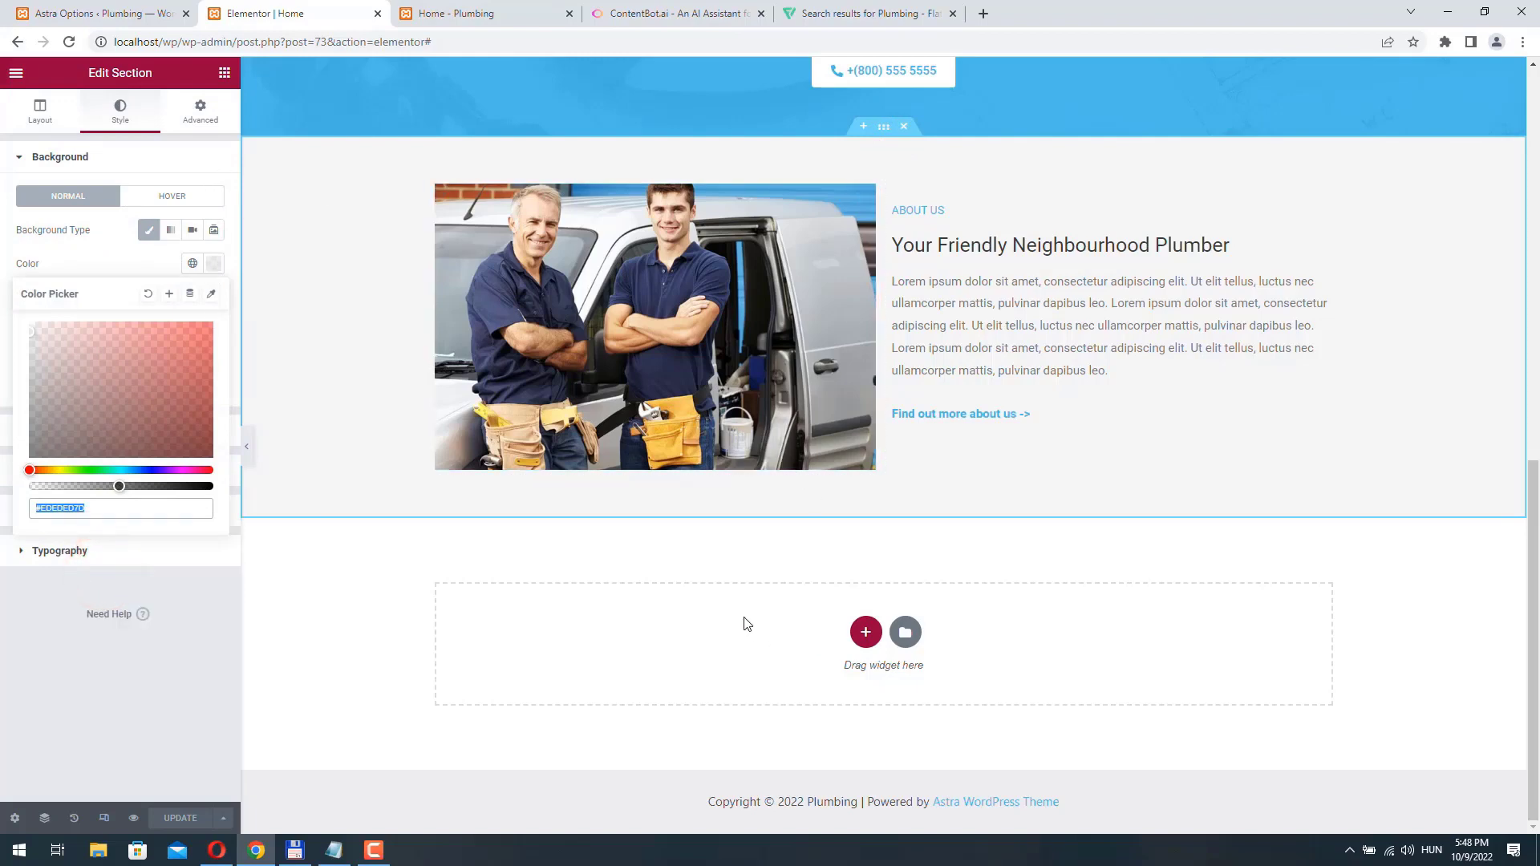
# - Add a new section with four equal columns below the About us section
pyautogui.click(773, 623)
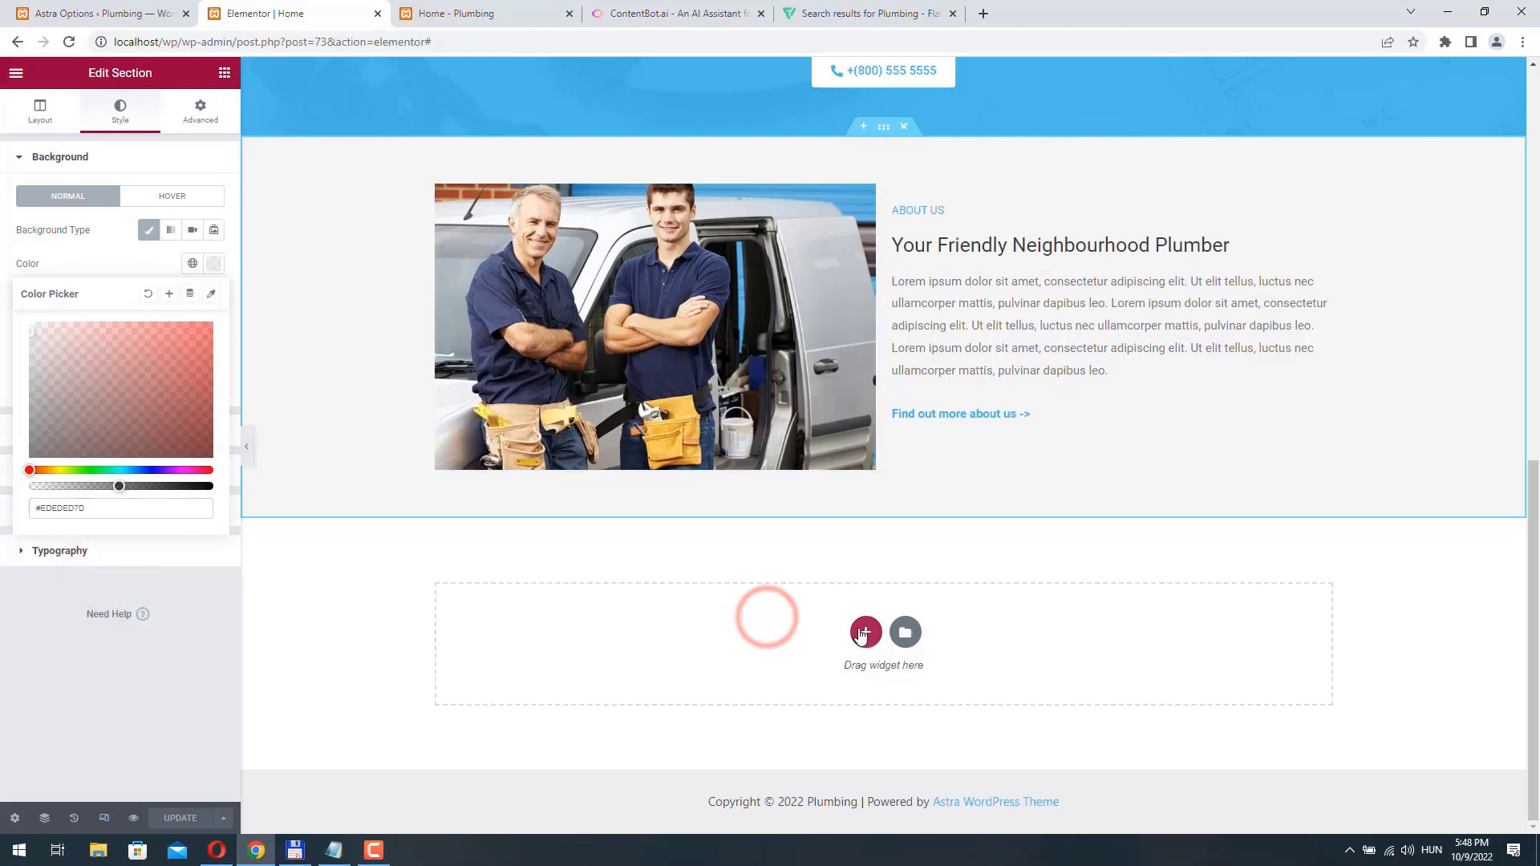
pyautogui.click(864, 632)
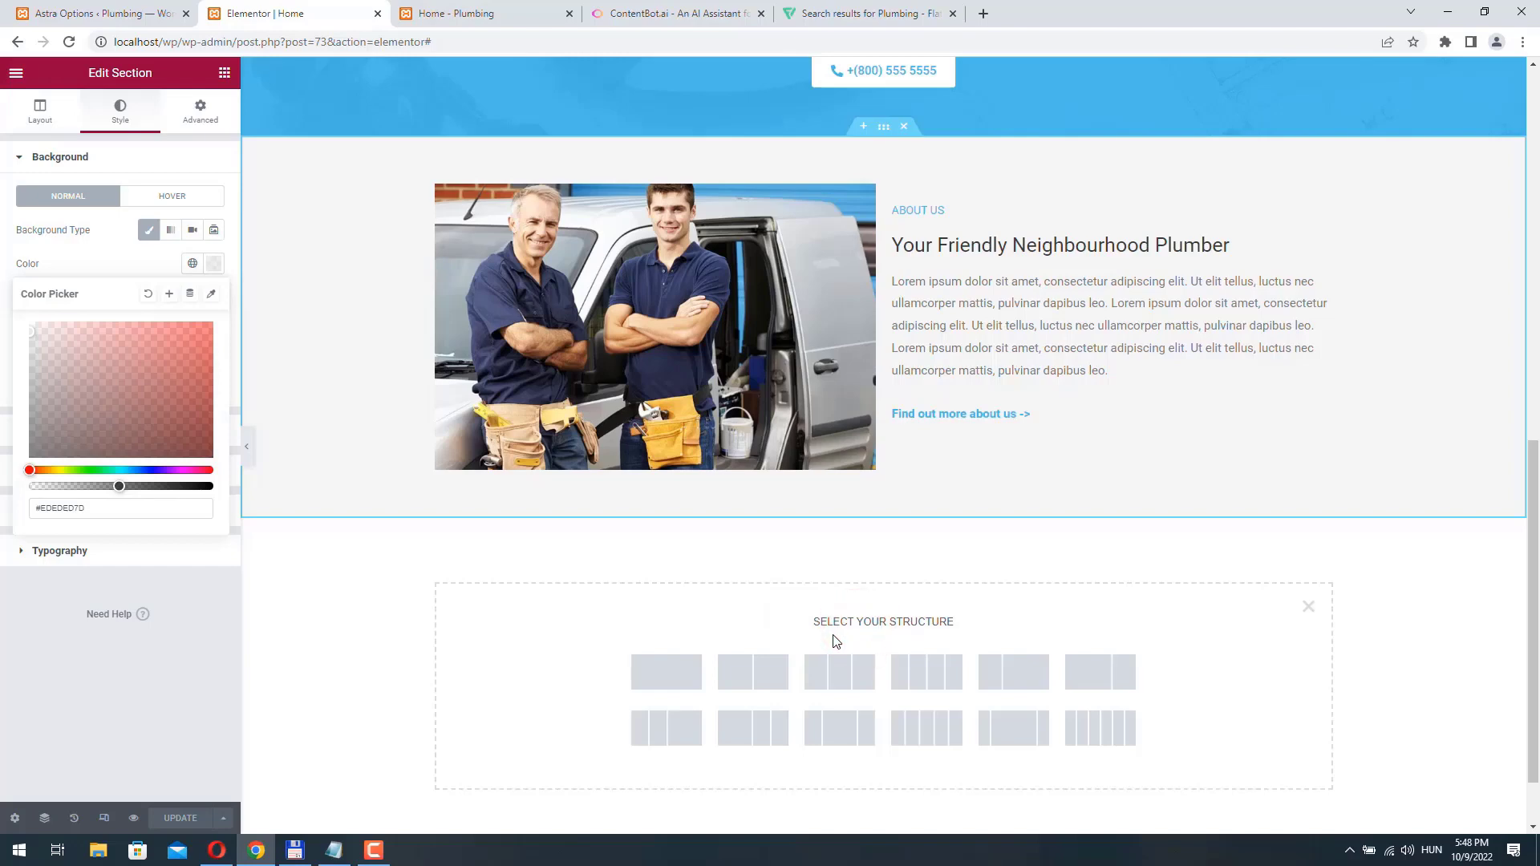
pyautogui.click(933, 672)
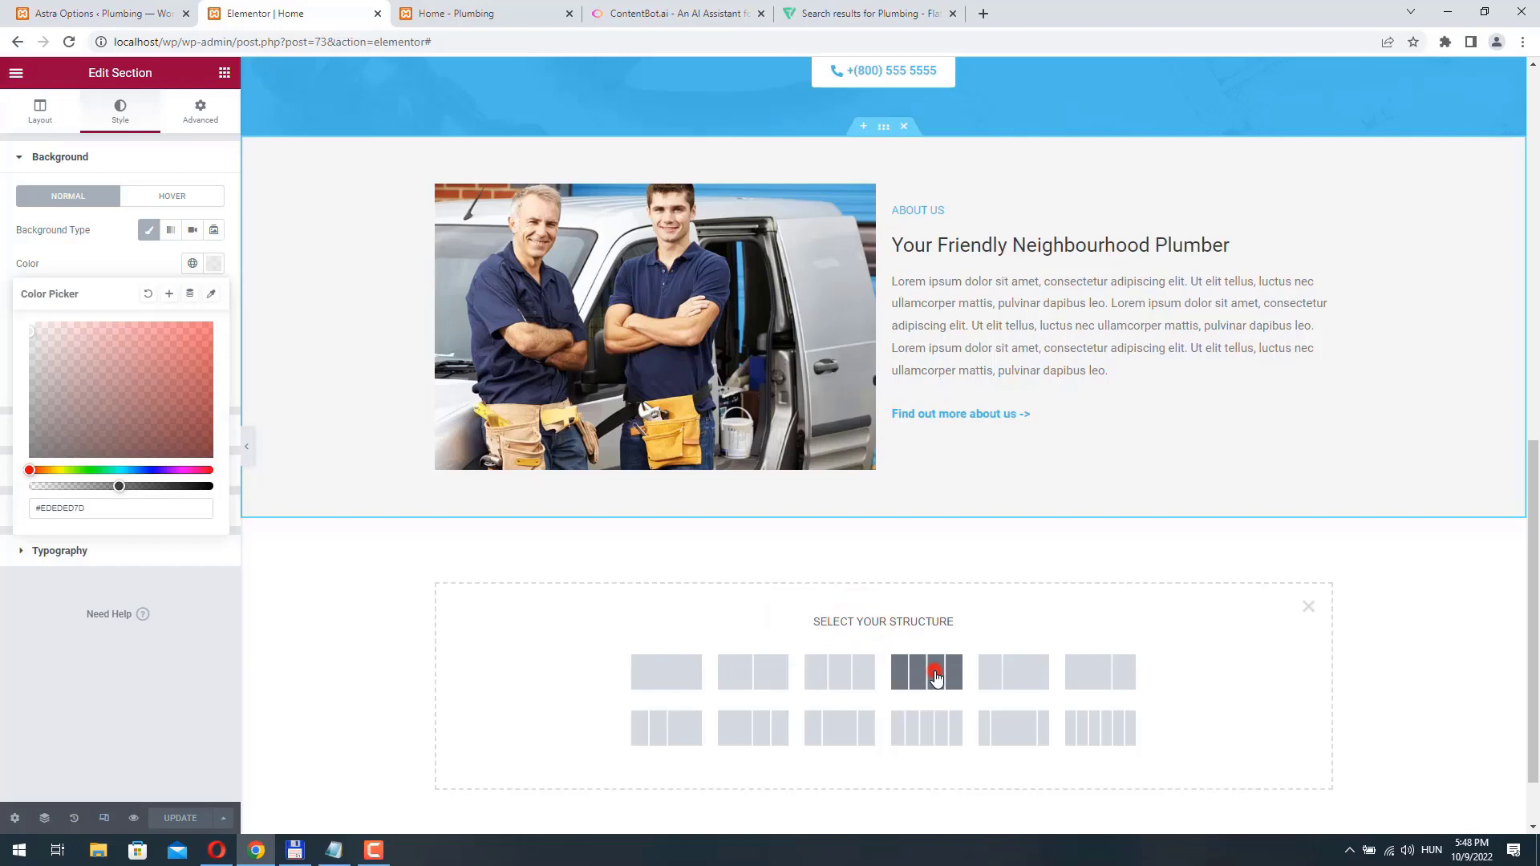
# - Give the four-column section a classic background in the copied color #EDEDED7D and update the page
pyautogui.click(120, 111)
pyautogui.click(148, 230)
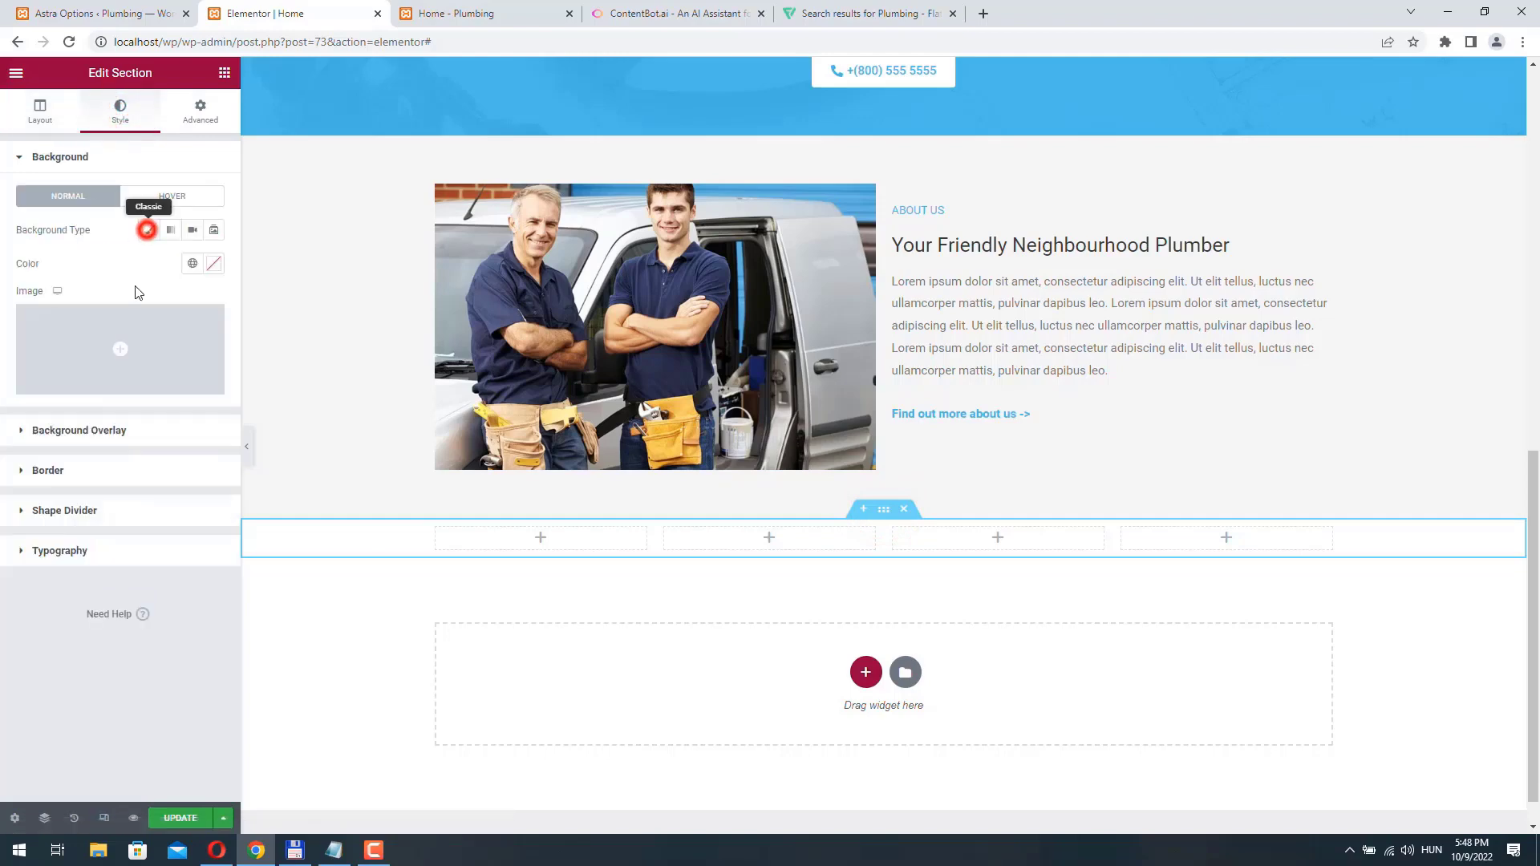
pyautogui.click(210, 264)
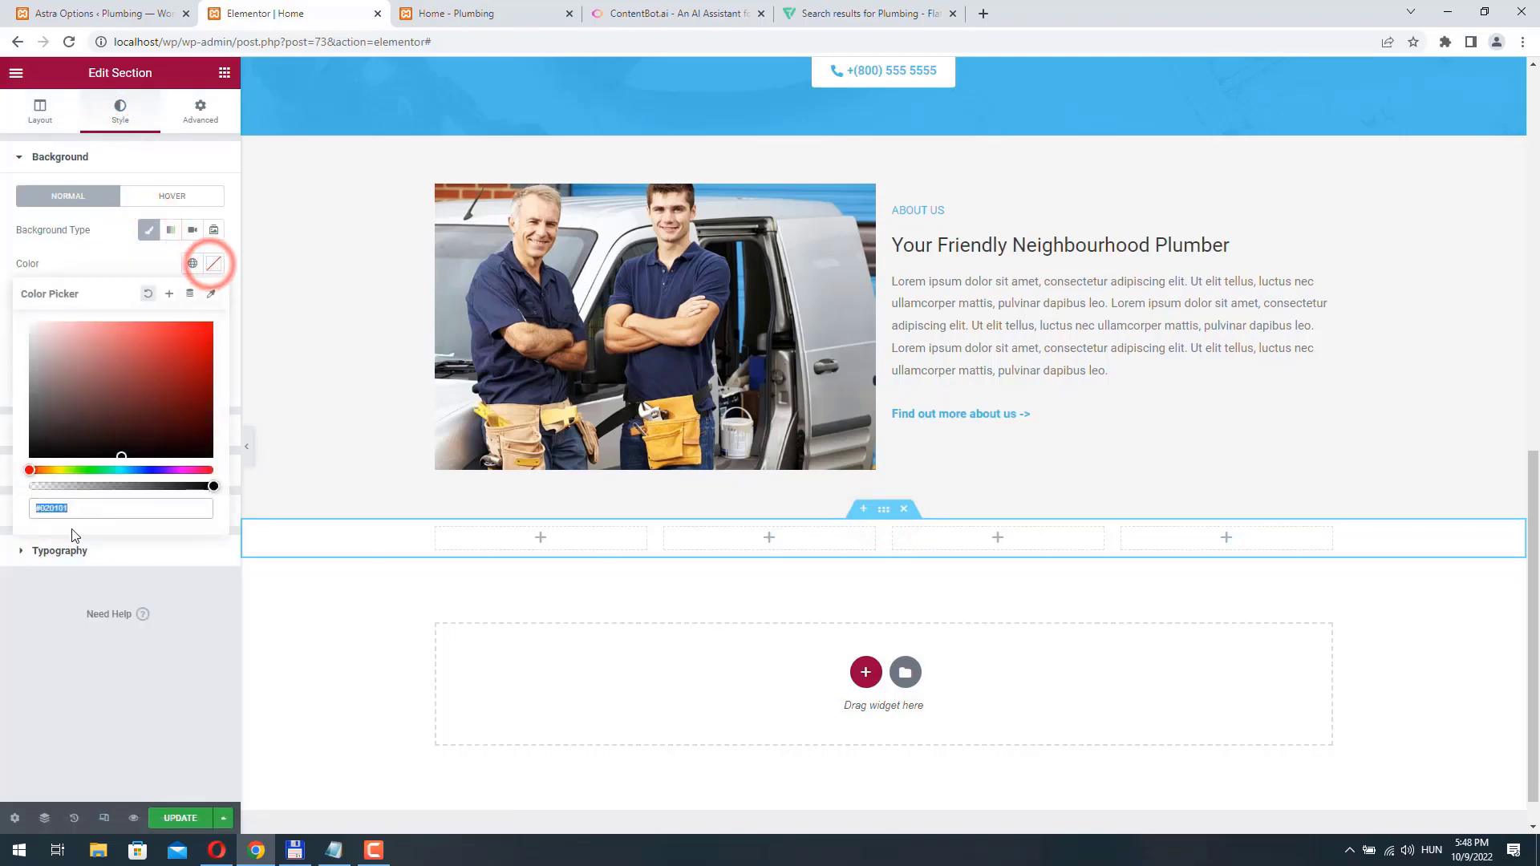
pyautogui.hotkey('ctrl', 'v')
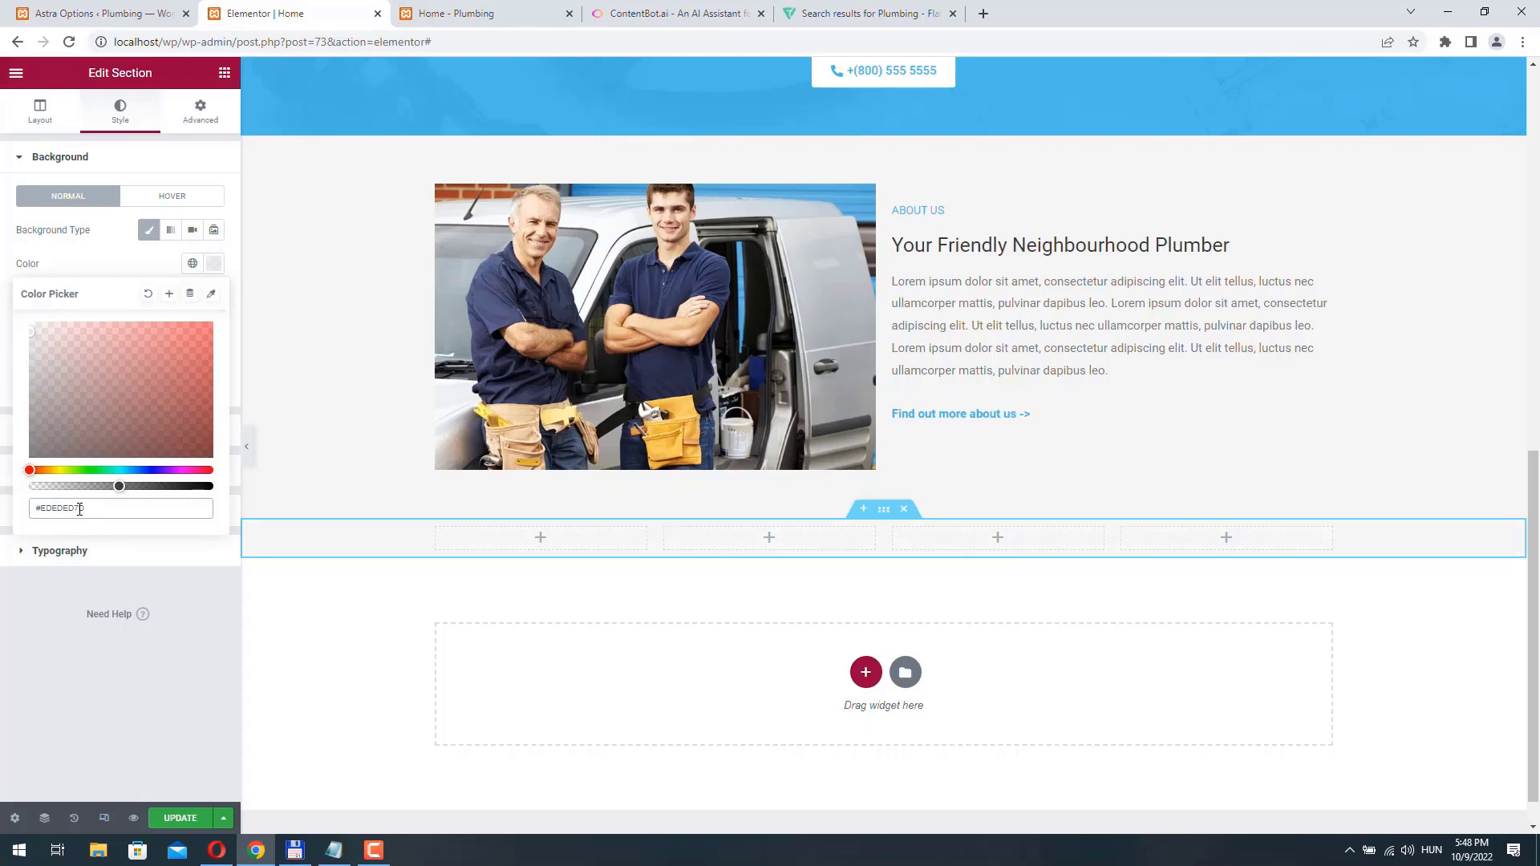
pyautogui.click(183, 827)
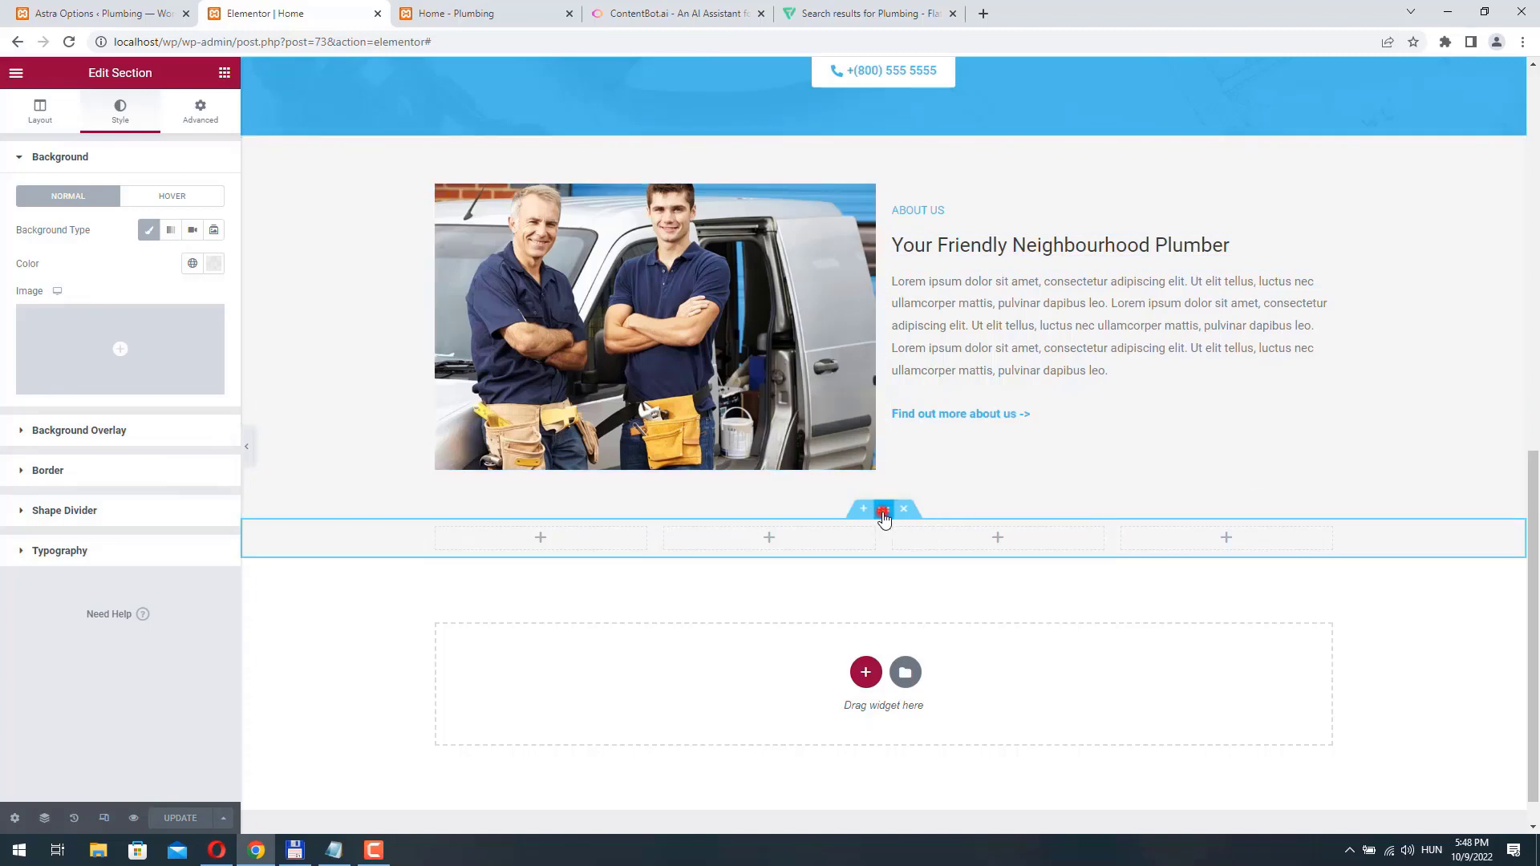
# - Unlink the four-column section's padding values and set its bottom padding to 50 px
pyautogui.click(201, 112)
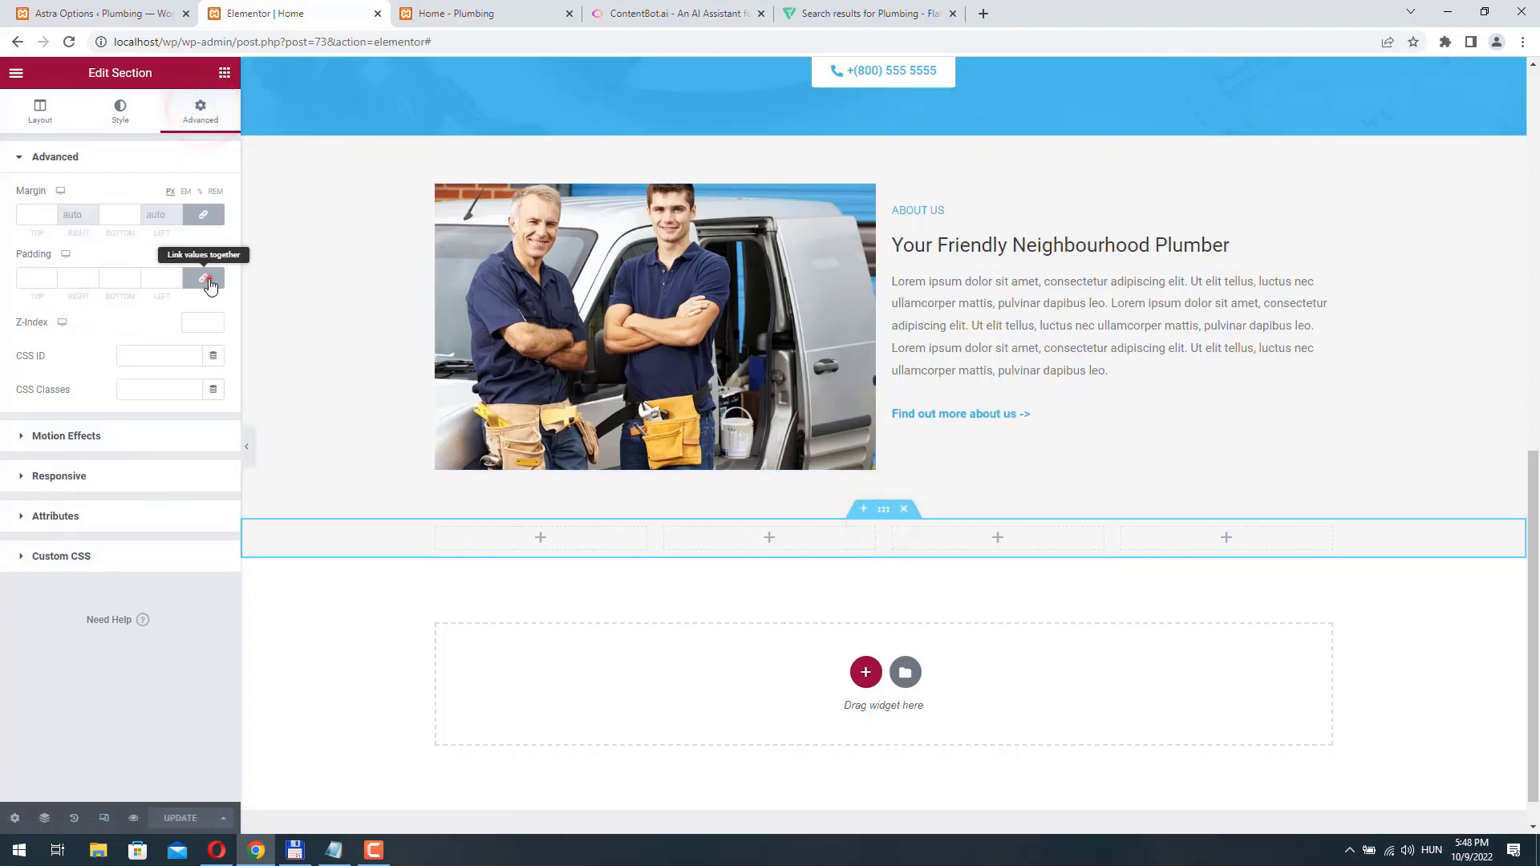
pyautogui.click(202, 279)
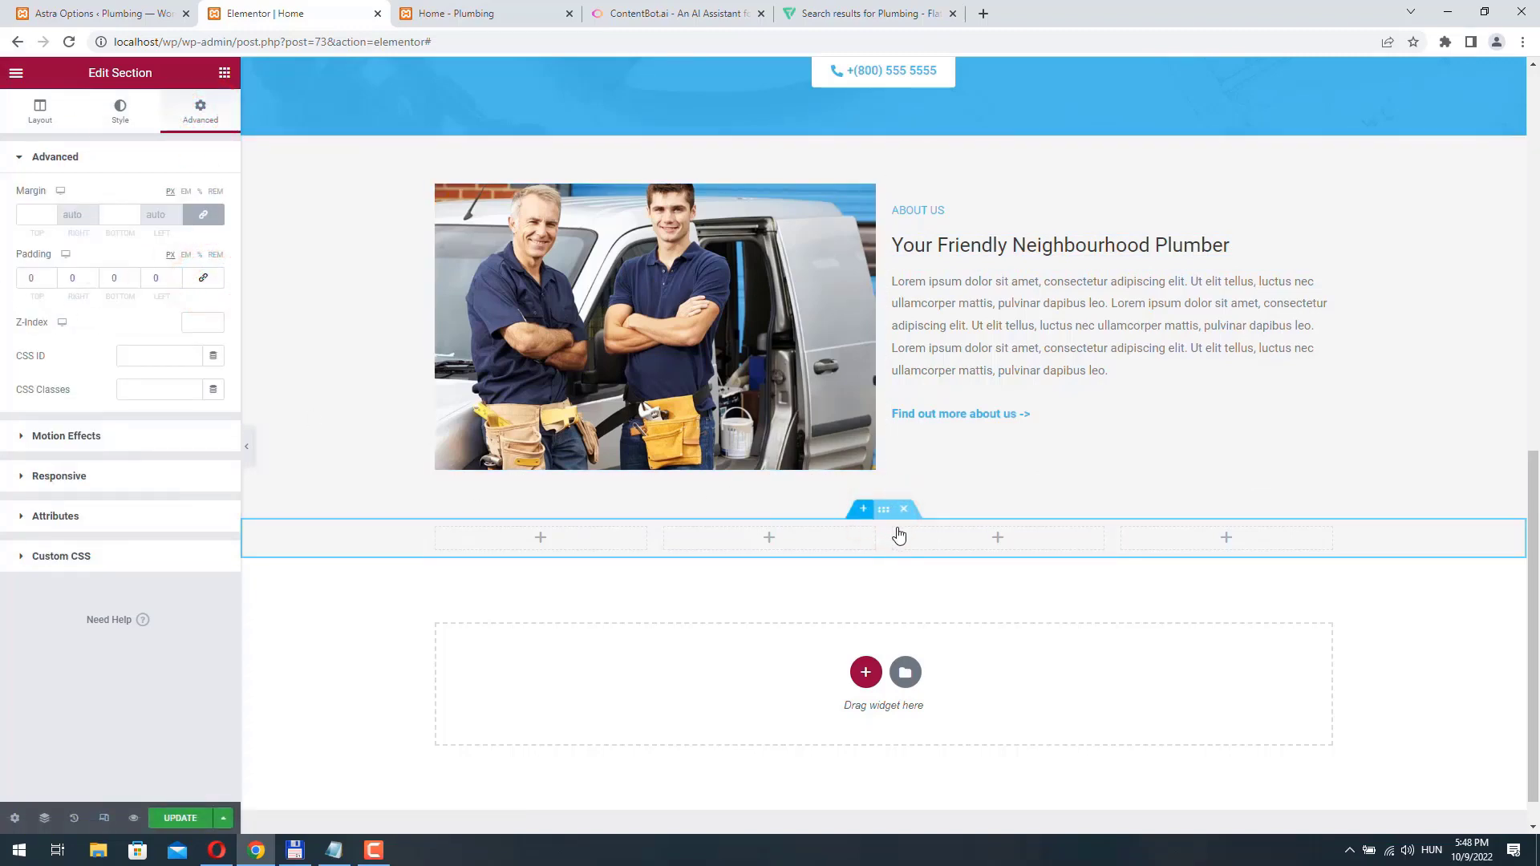
pyautogui.click(114, 278)
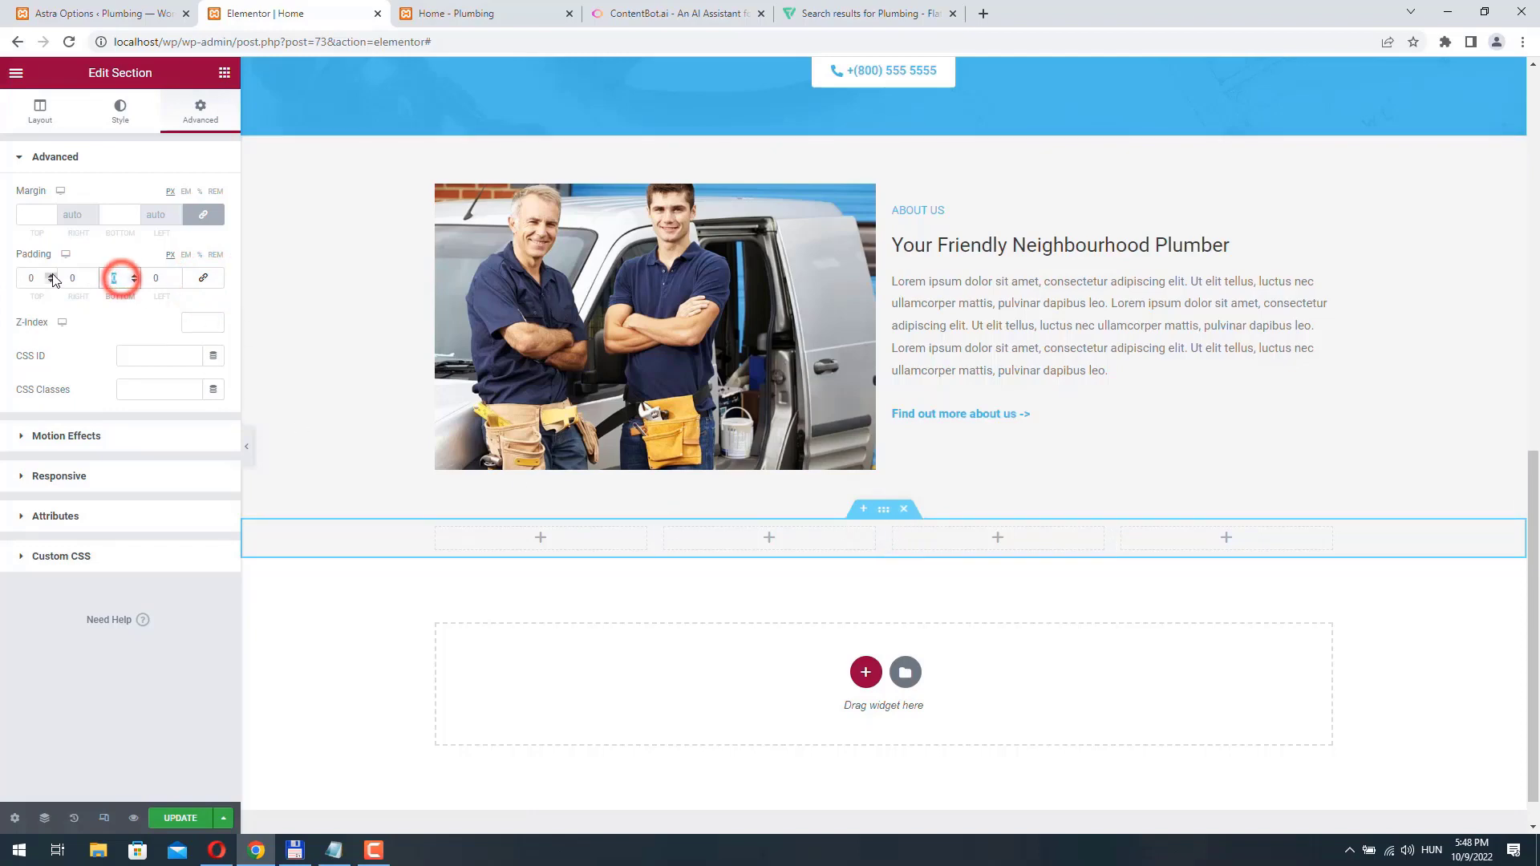
pyautogui.write('50')
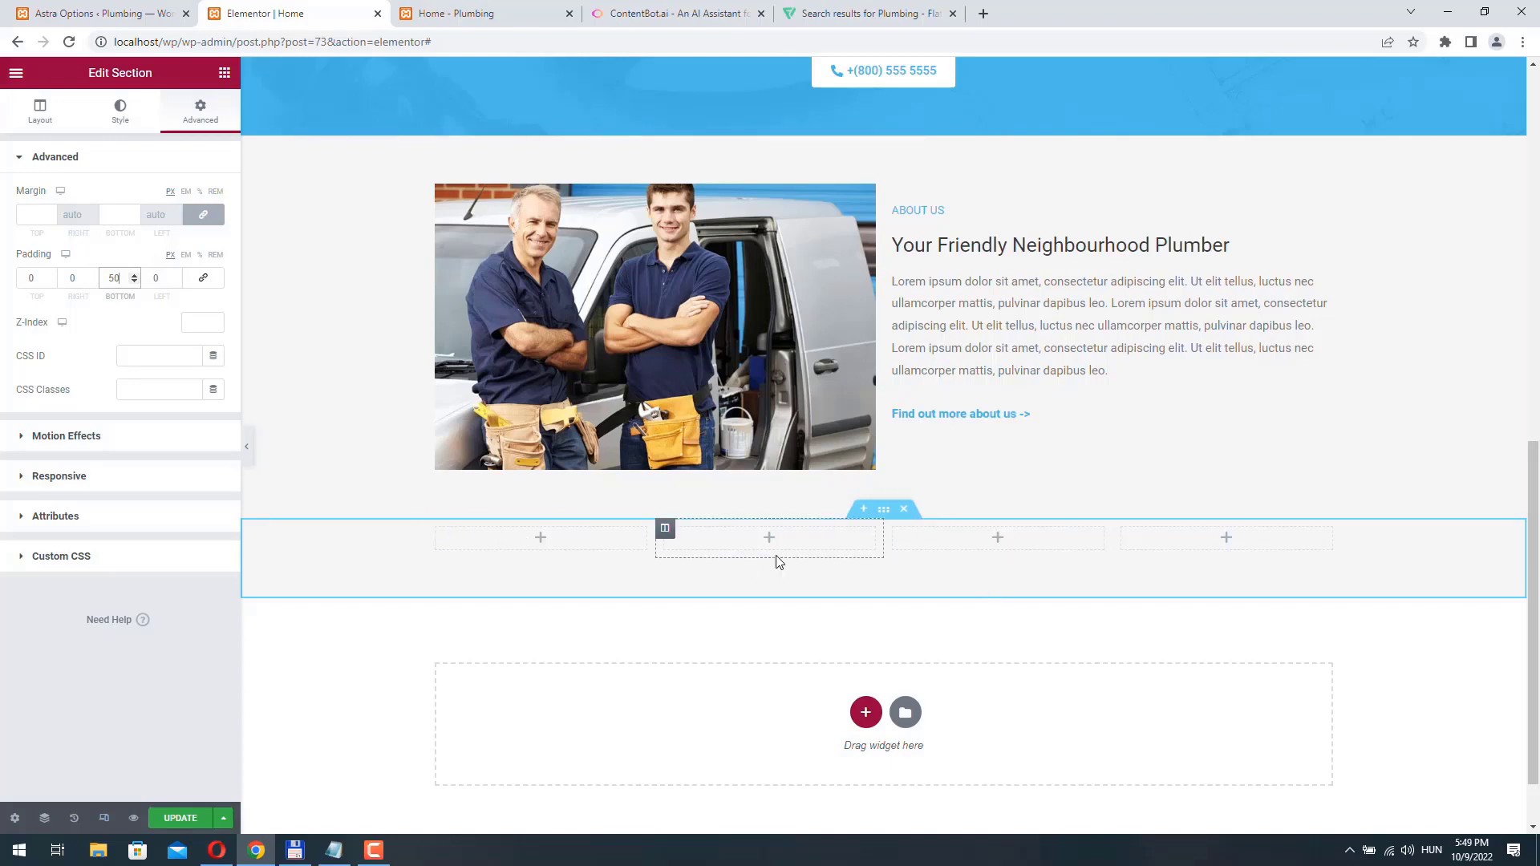
# - Place an Icon Box widget in the first column of the four-column section
pyautogui.click(543, 540)
pyautogui.scroll(-3, 180, 201)
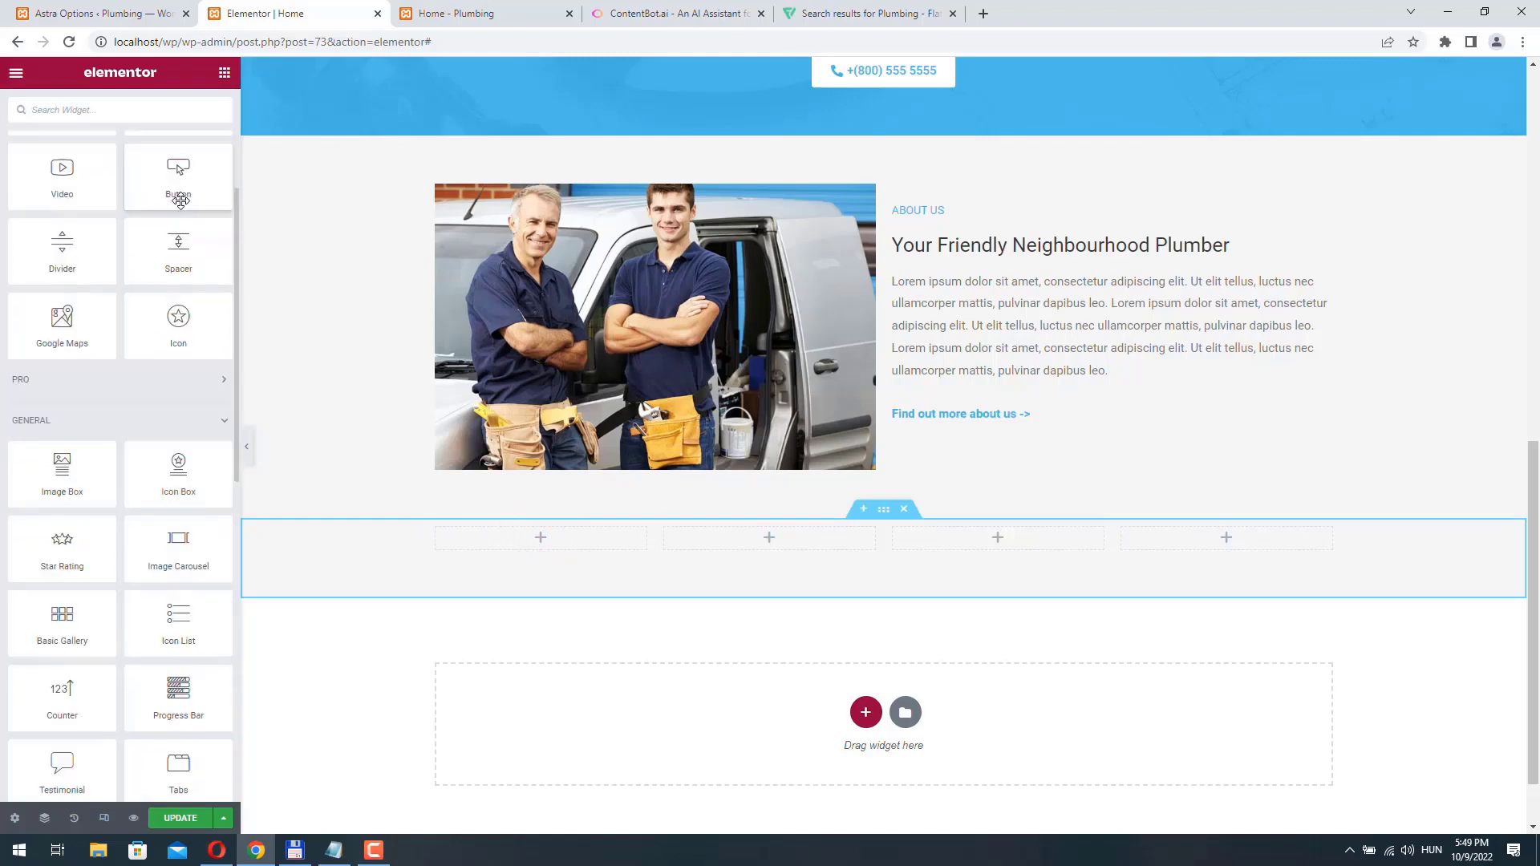
pyautogui.scroll(-2, 181, 205)
pyautogui.scroll(-1, 183, 207)
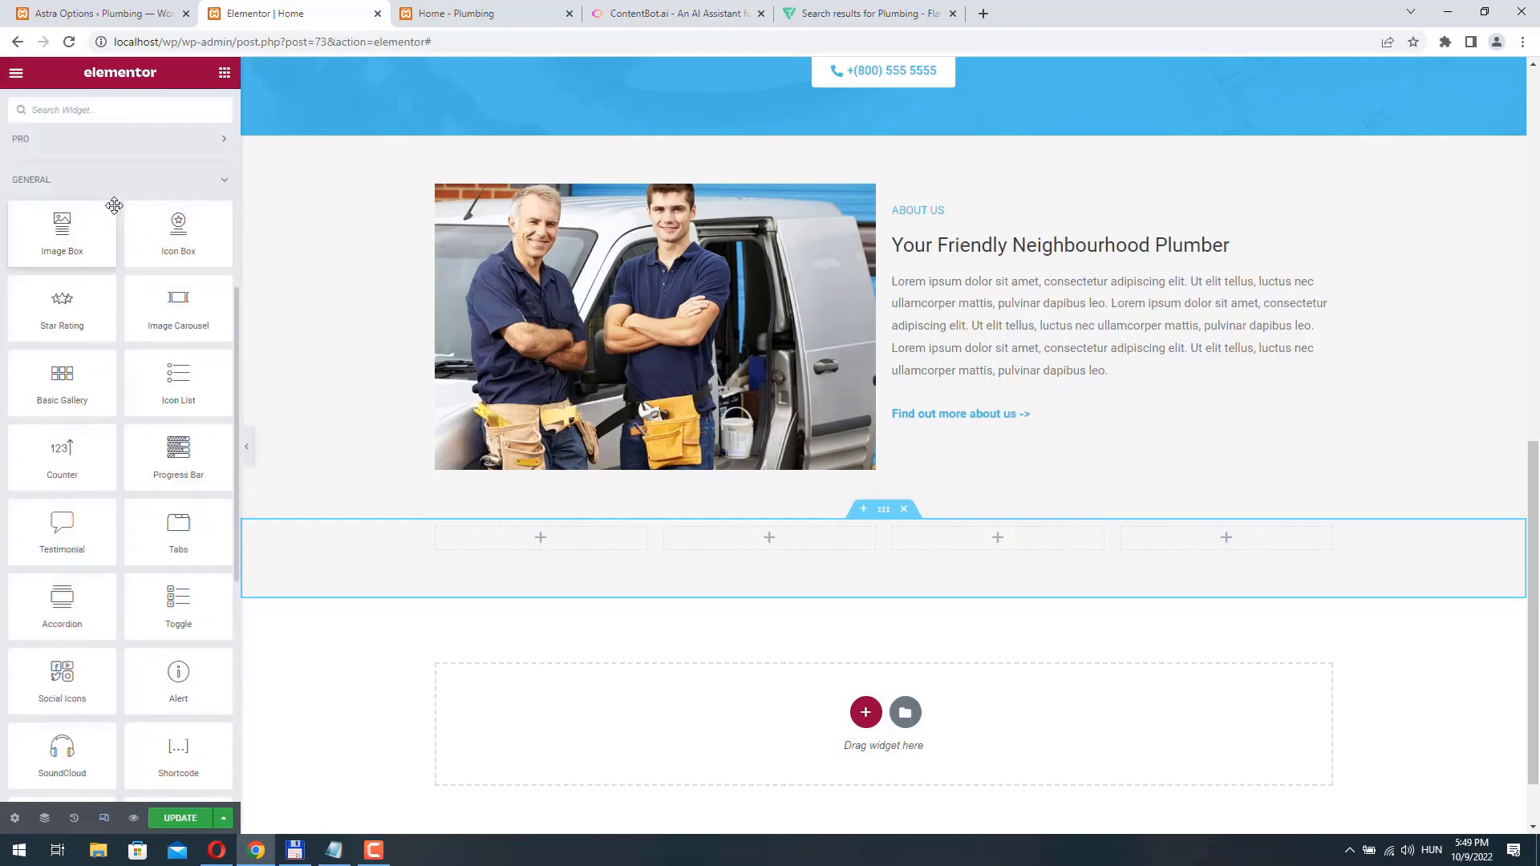
pyautogui.moveTo(170, 235); pyautogui.dragTo(539, 539)
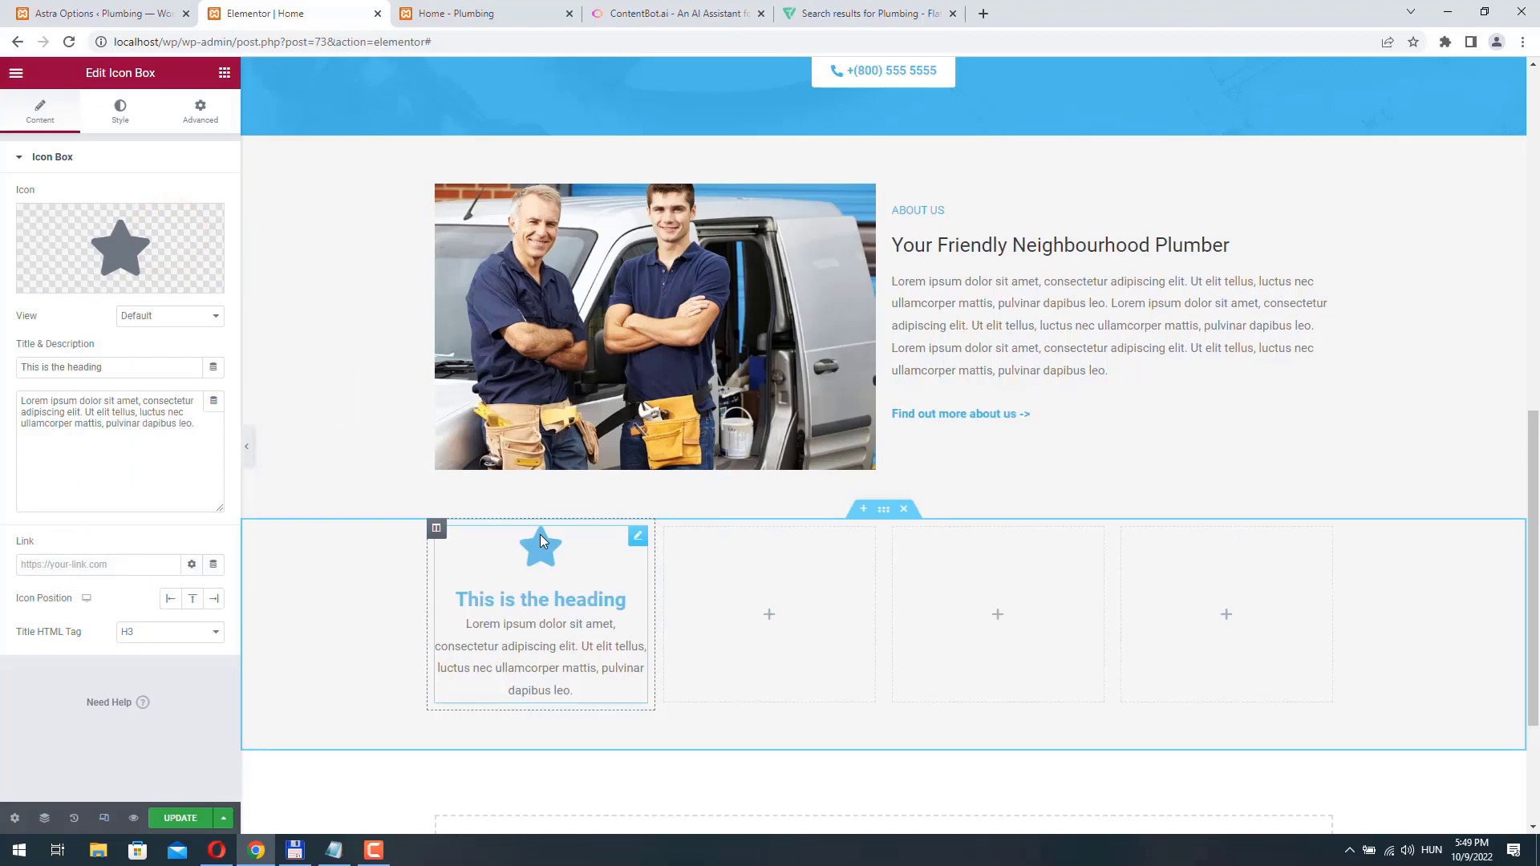
# - Title the icon box "24/7 Availability" and set its title HTML tag to H4
pyautogui.moveTo(120, 372); pyautogui.dragTo(6, 334)
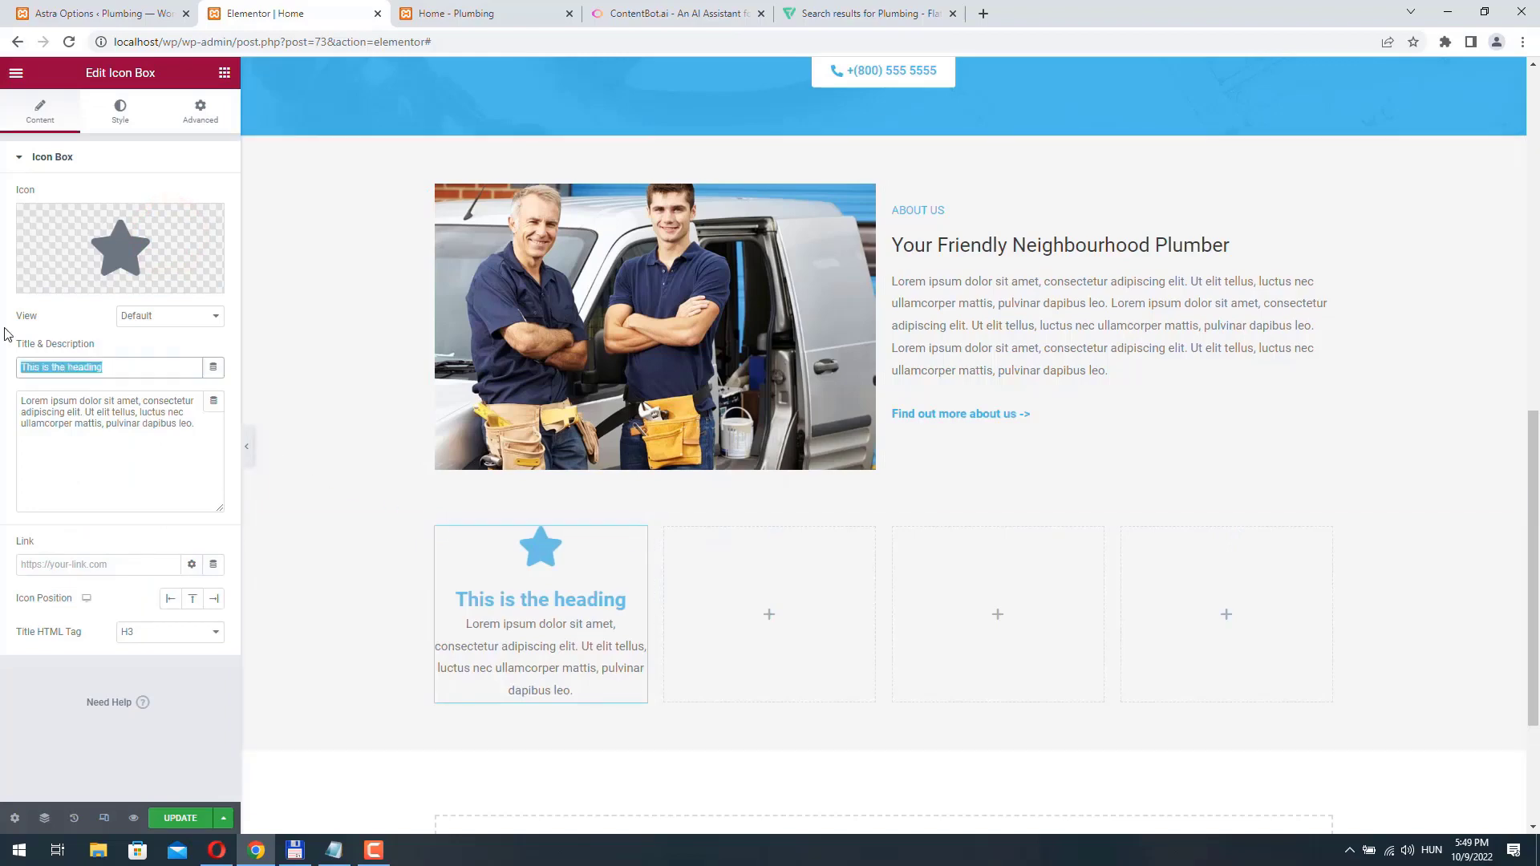
pyautogui.write('24/7')
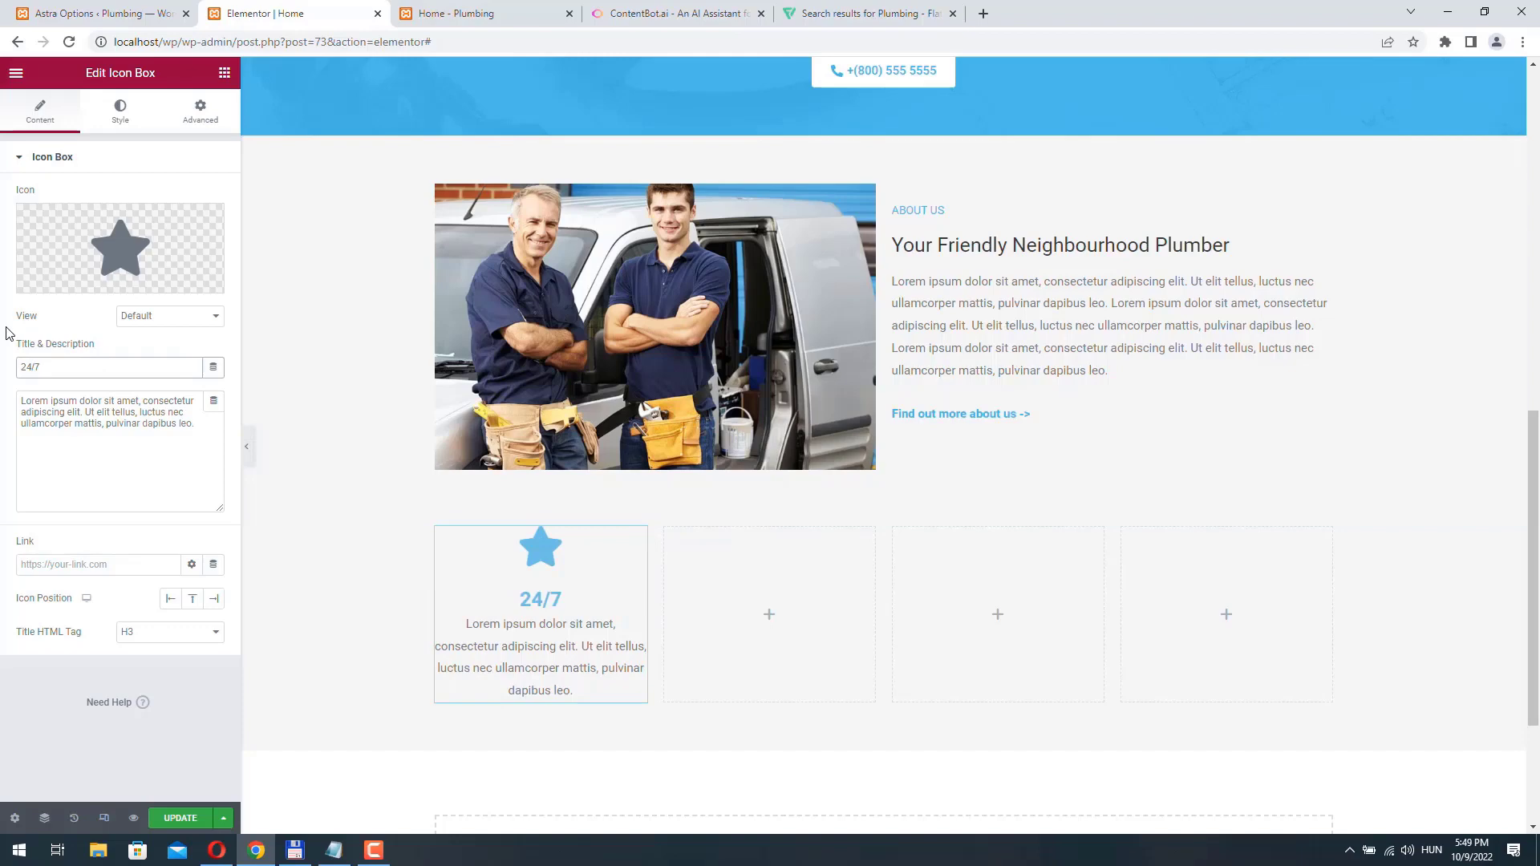
pyautogui.write(' Availabiluty')
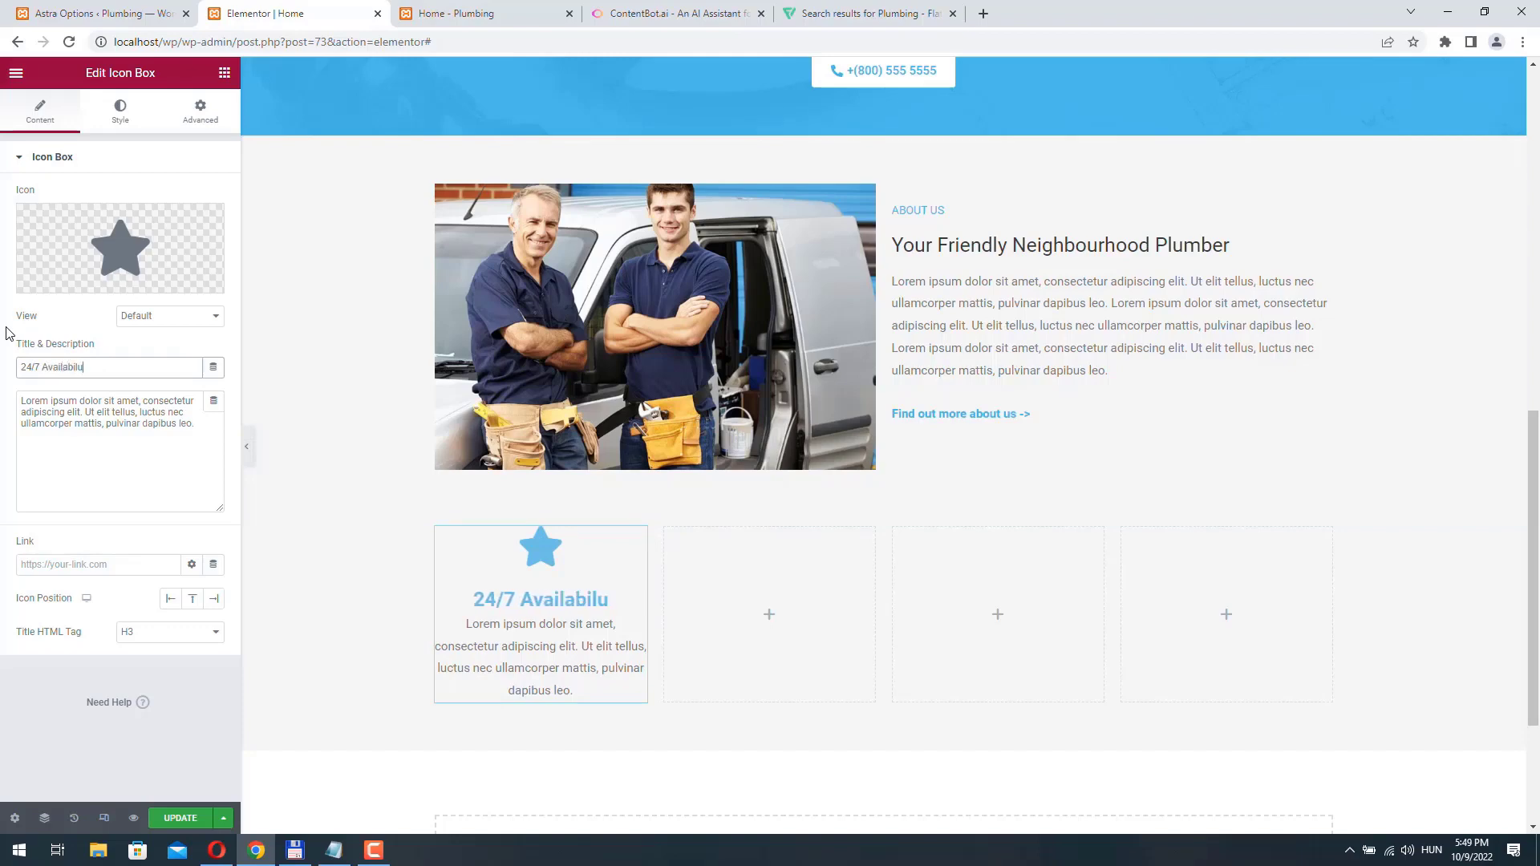
pyautogui.press('BackSpace')
pyautogui.press('BackSpace')
pyautogui.press('BackSpace')
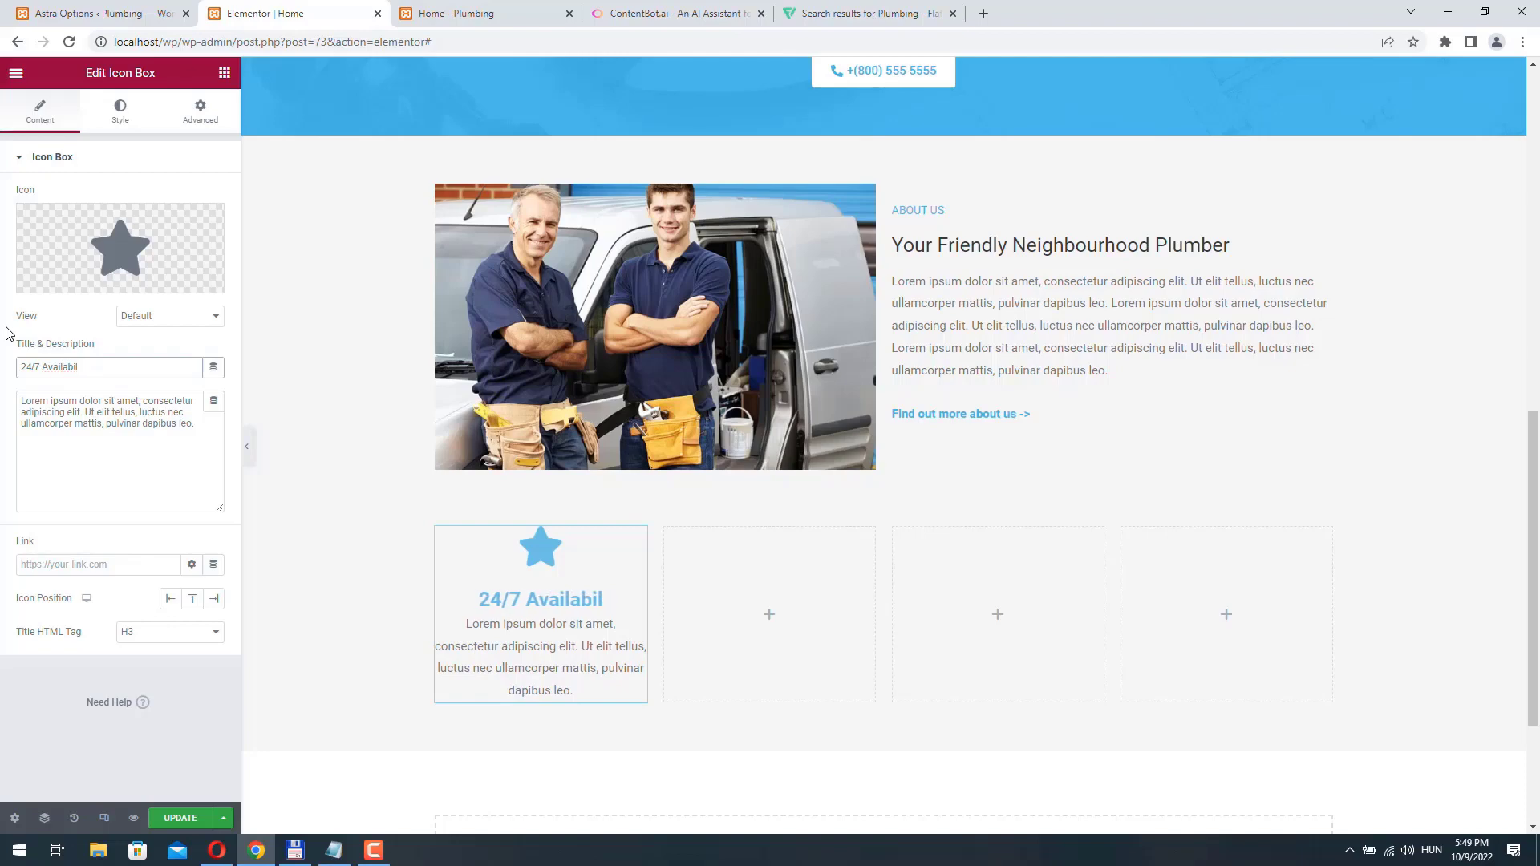
pyautogui.write('ity')
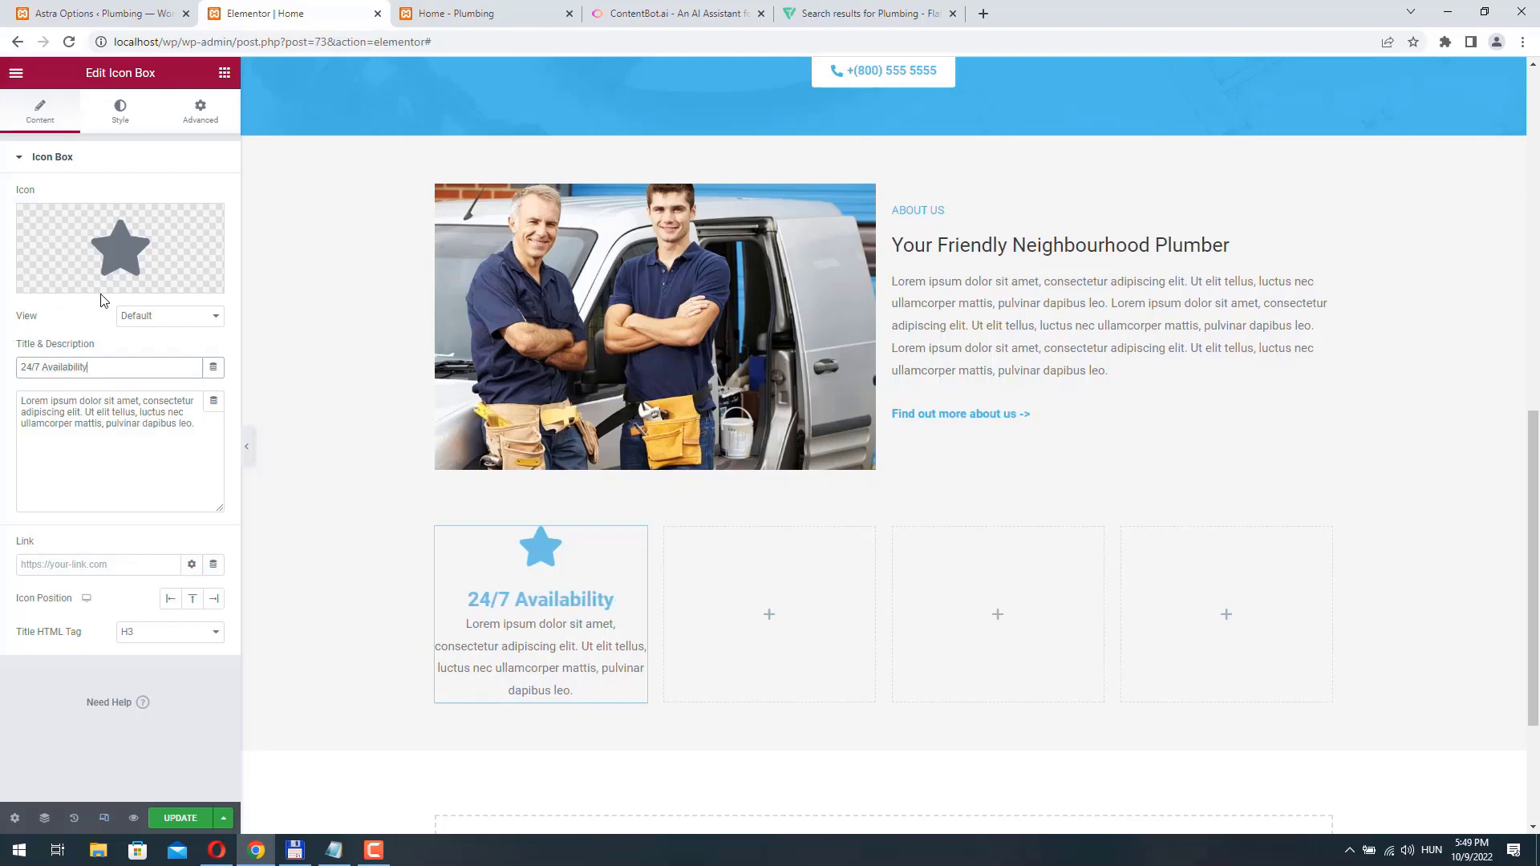
pyautogui.click(185, 632)
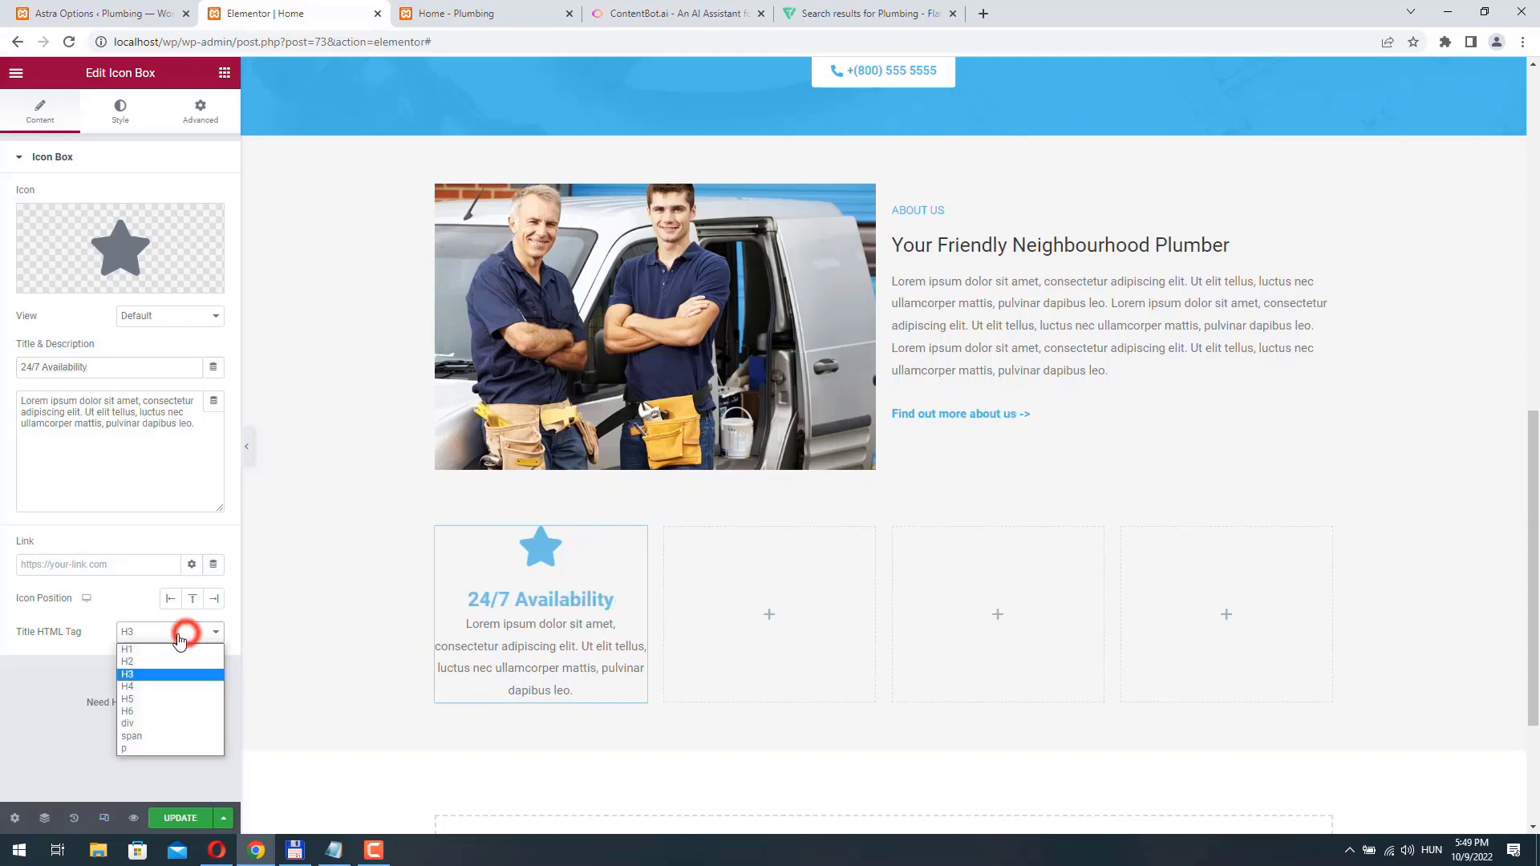
pyautogui.click(150, 688)
# - Change the icon box title's color to near-black #1F2021
pyautogui.click(121, 110)
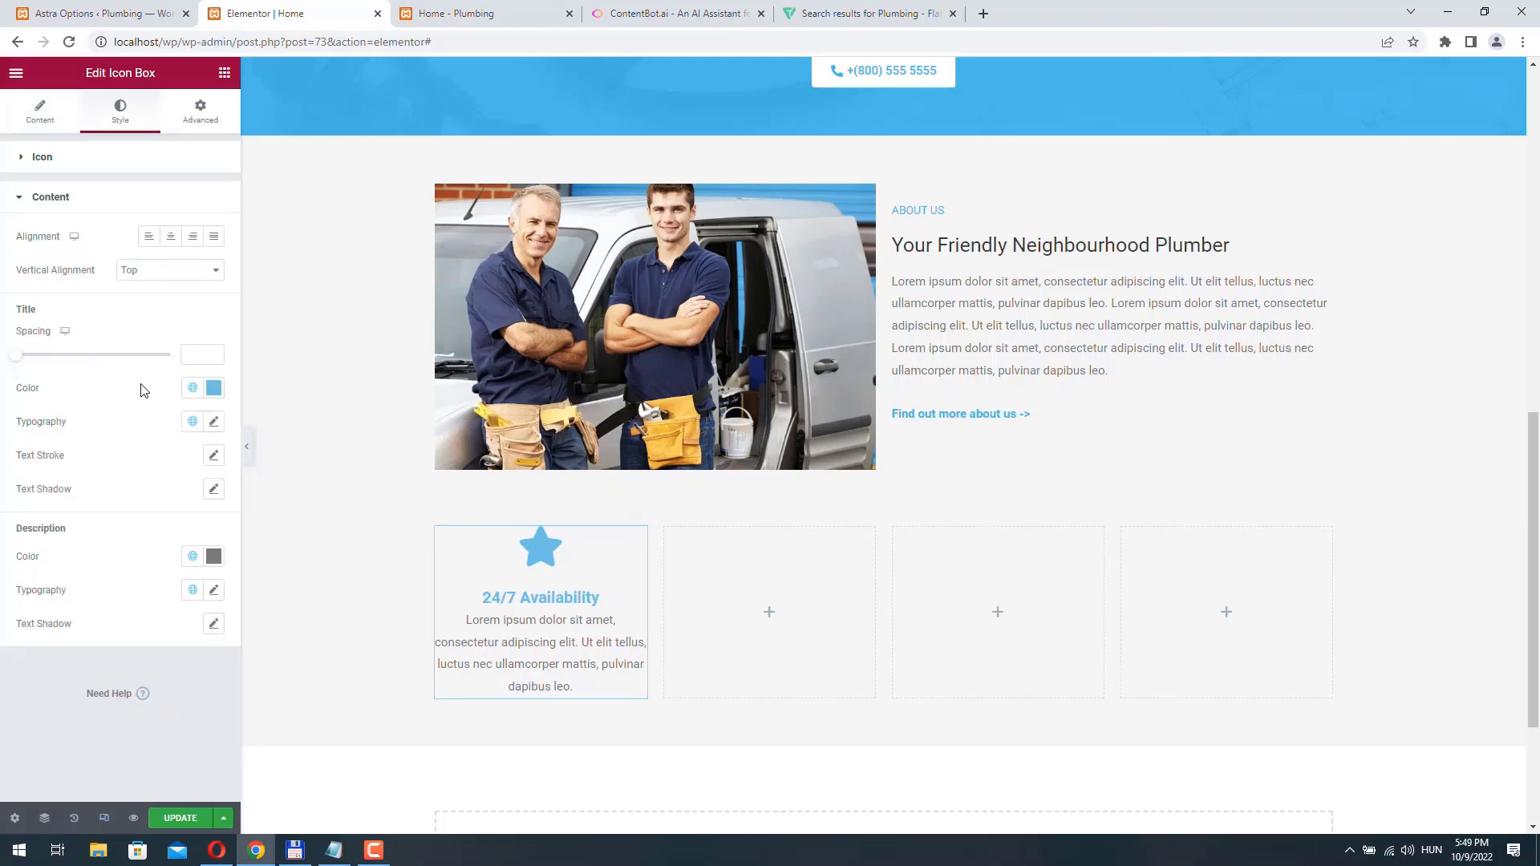
pyautogui.click(213, 388)
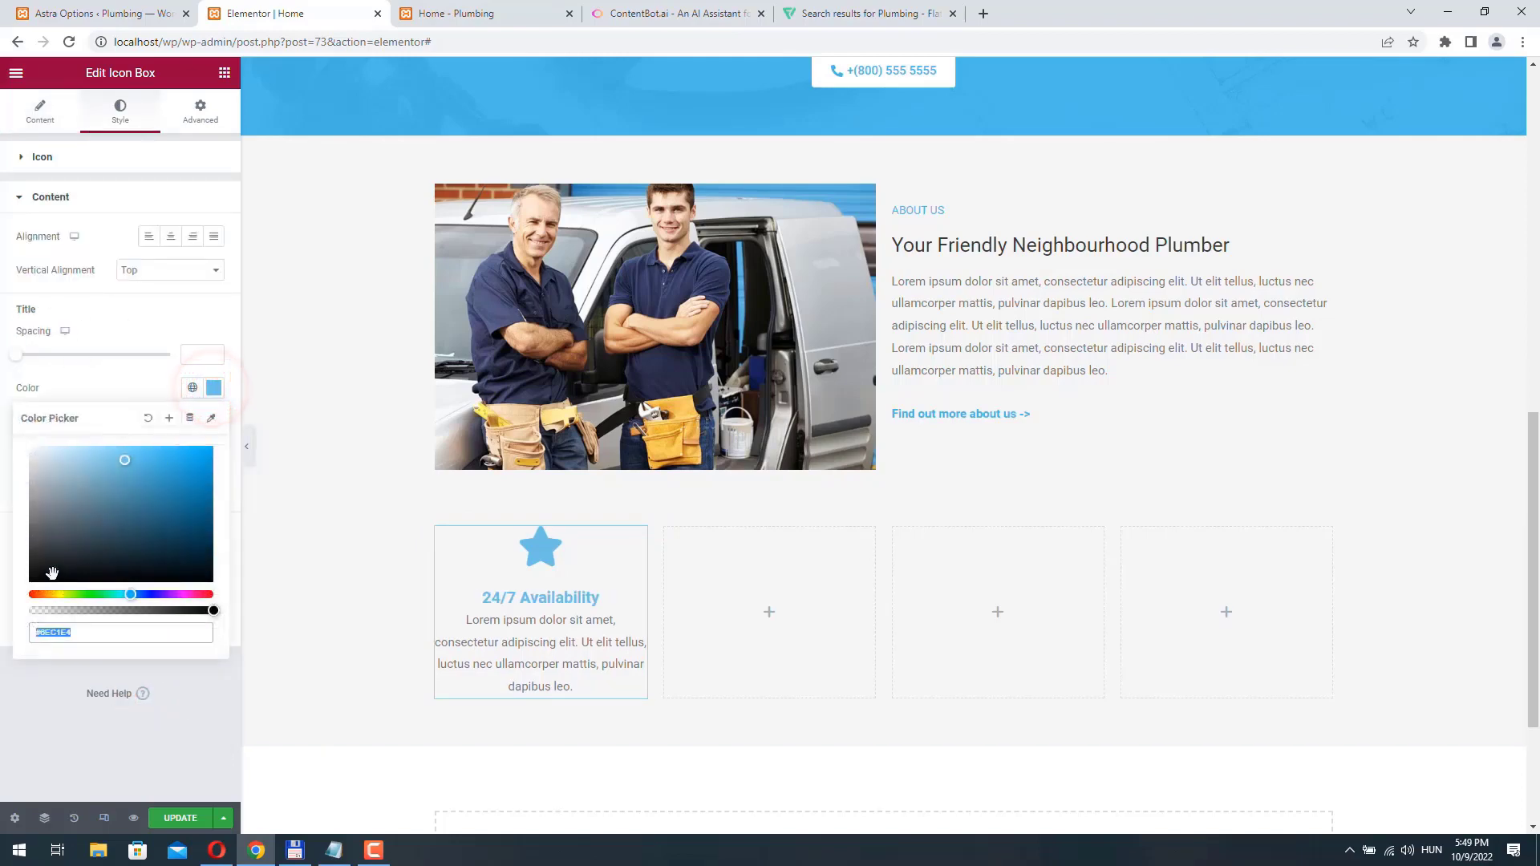
pyautogui.moveTo(52, 572); pyautogui.dragTo(41, 566)
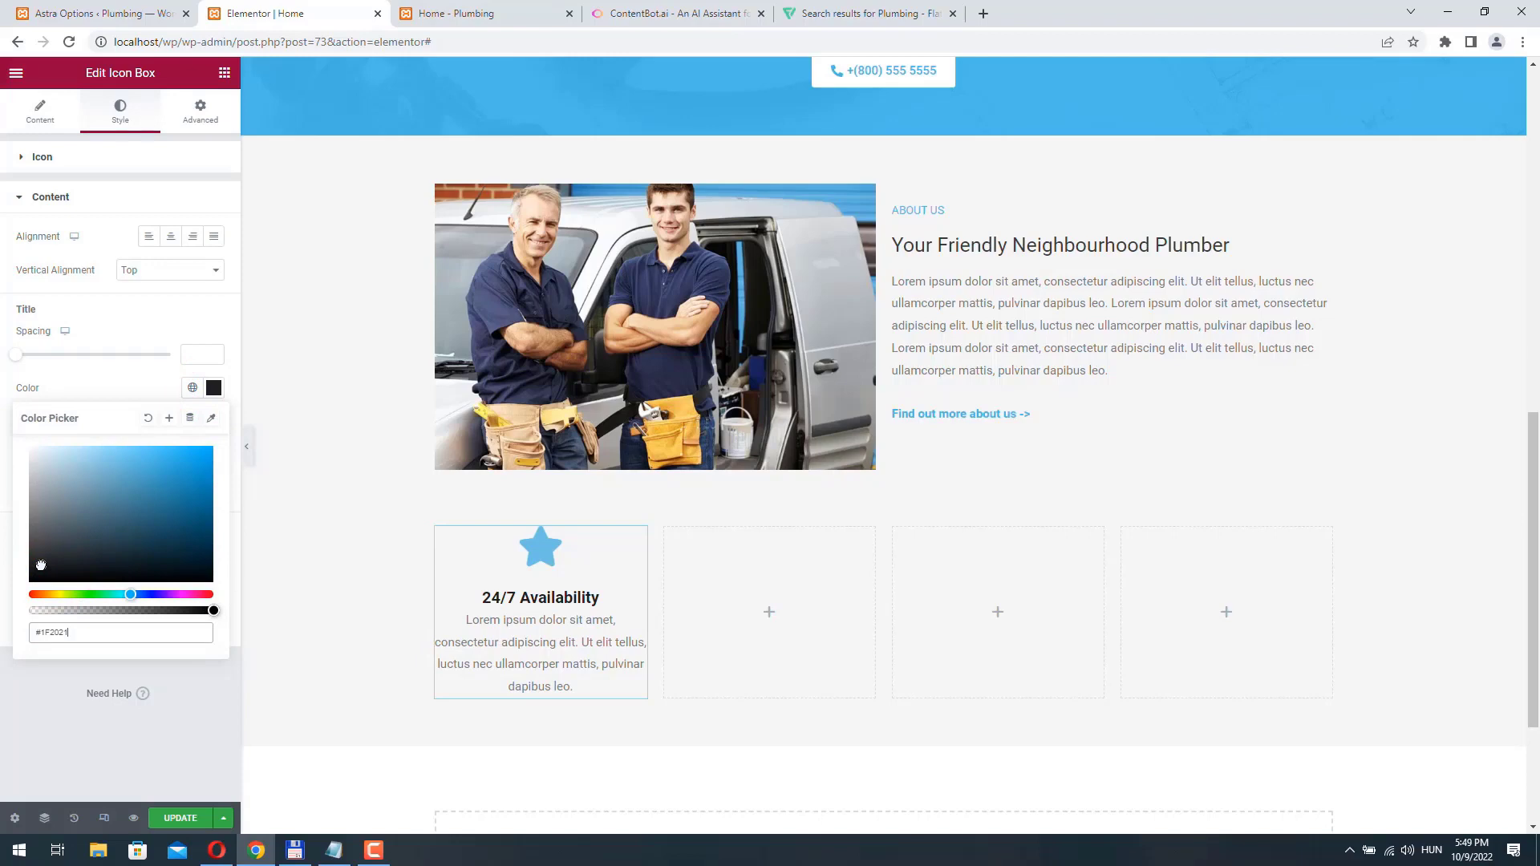
pyautogui.click(2, 354)
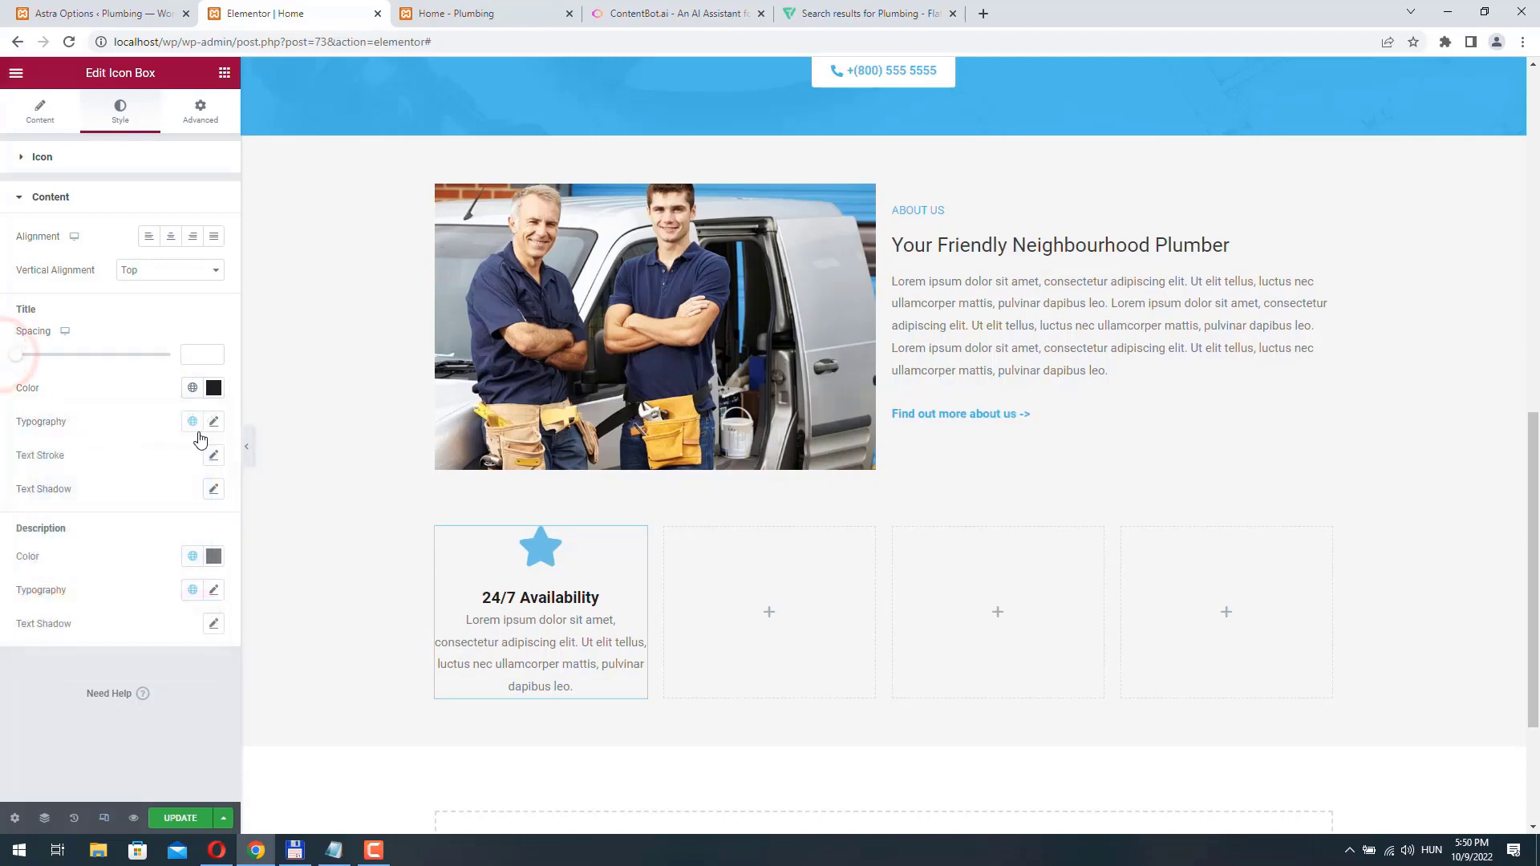
# - Set the icon box title's typography to weight 800, Uppercase and size 18 px
pyautogui.click(215, 422)
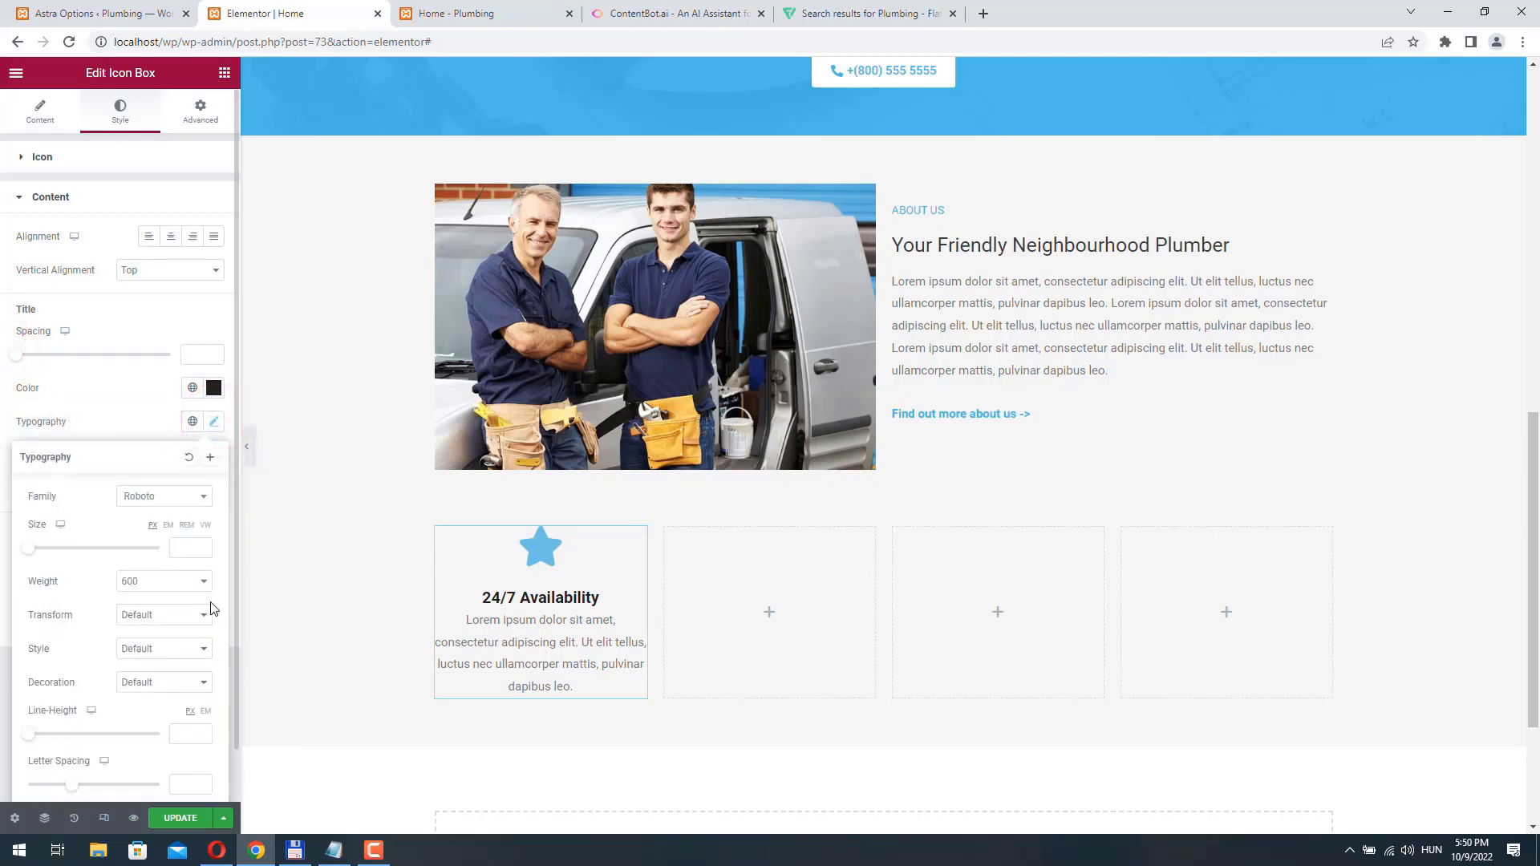
pyautogui.click(198, 583)
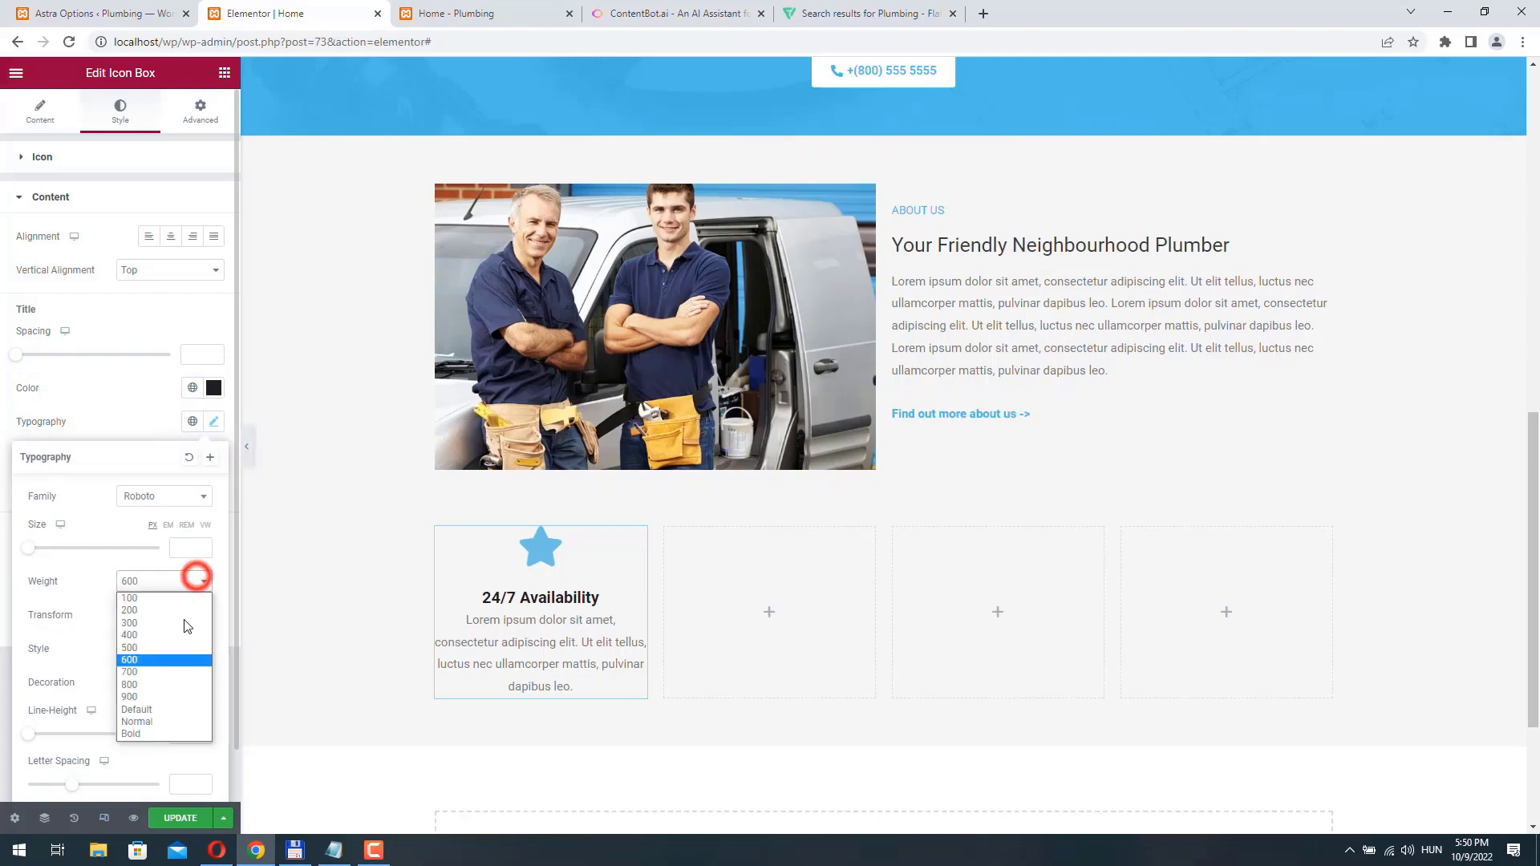
pyautogui.click(172, 686)
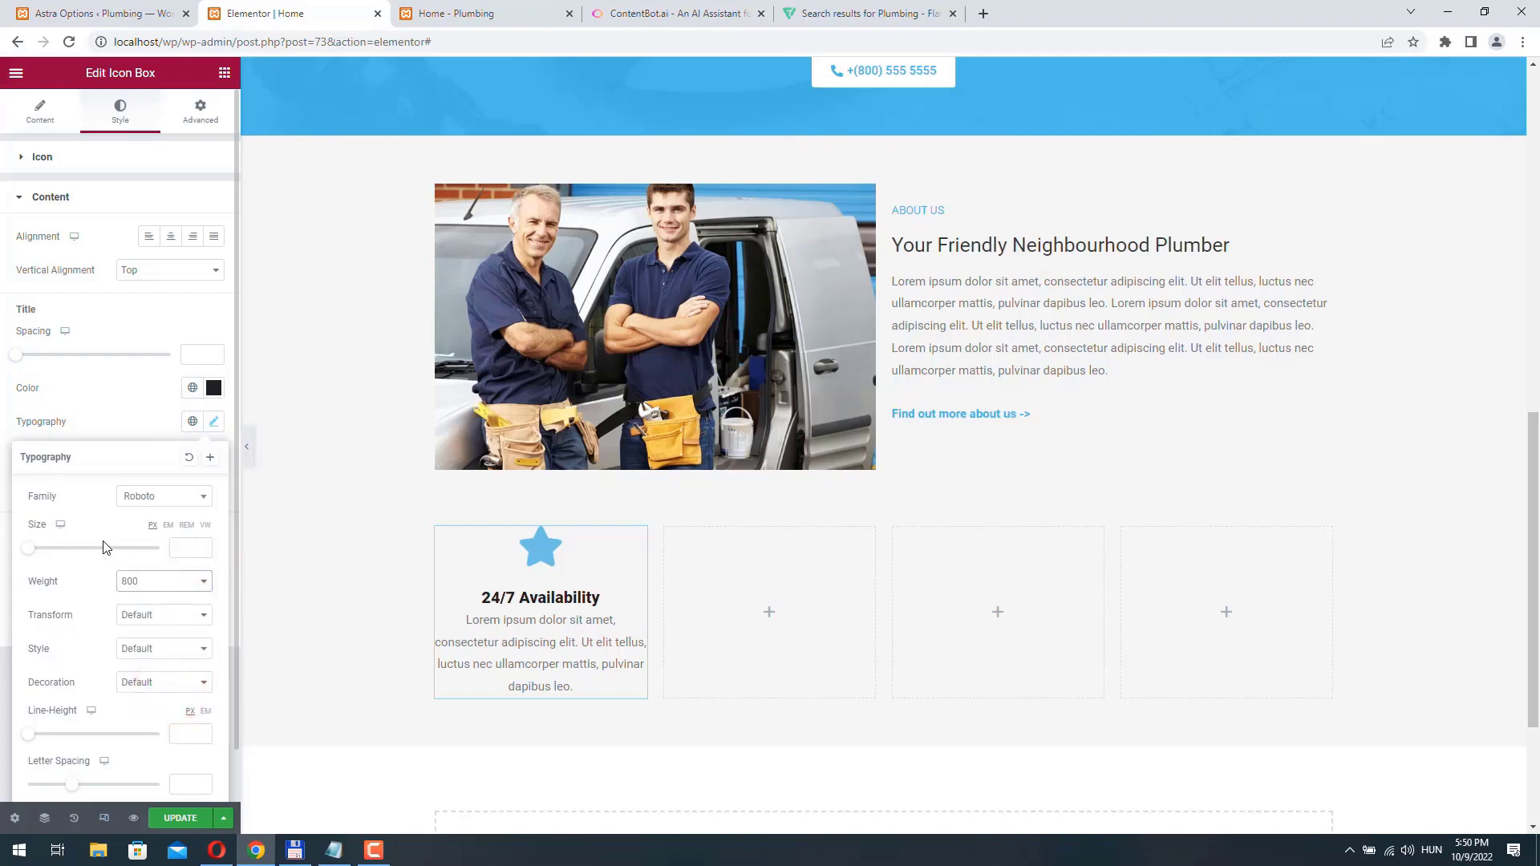
pyautogui.click(145, 616)
pyautogui.click(146, 643)
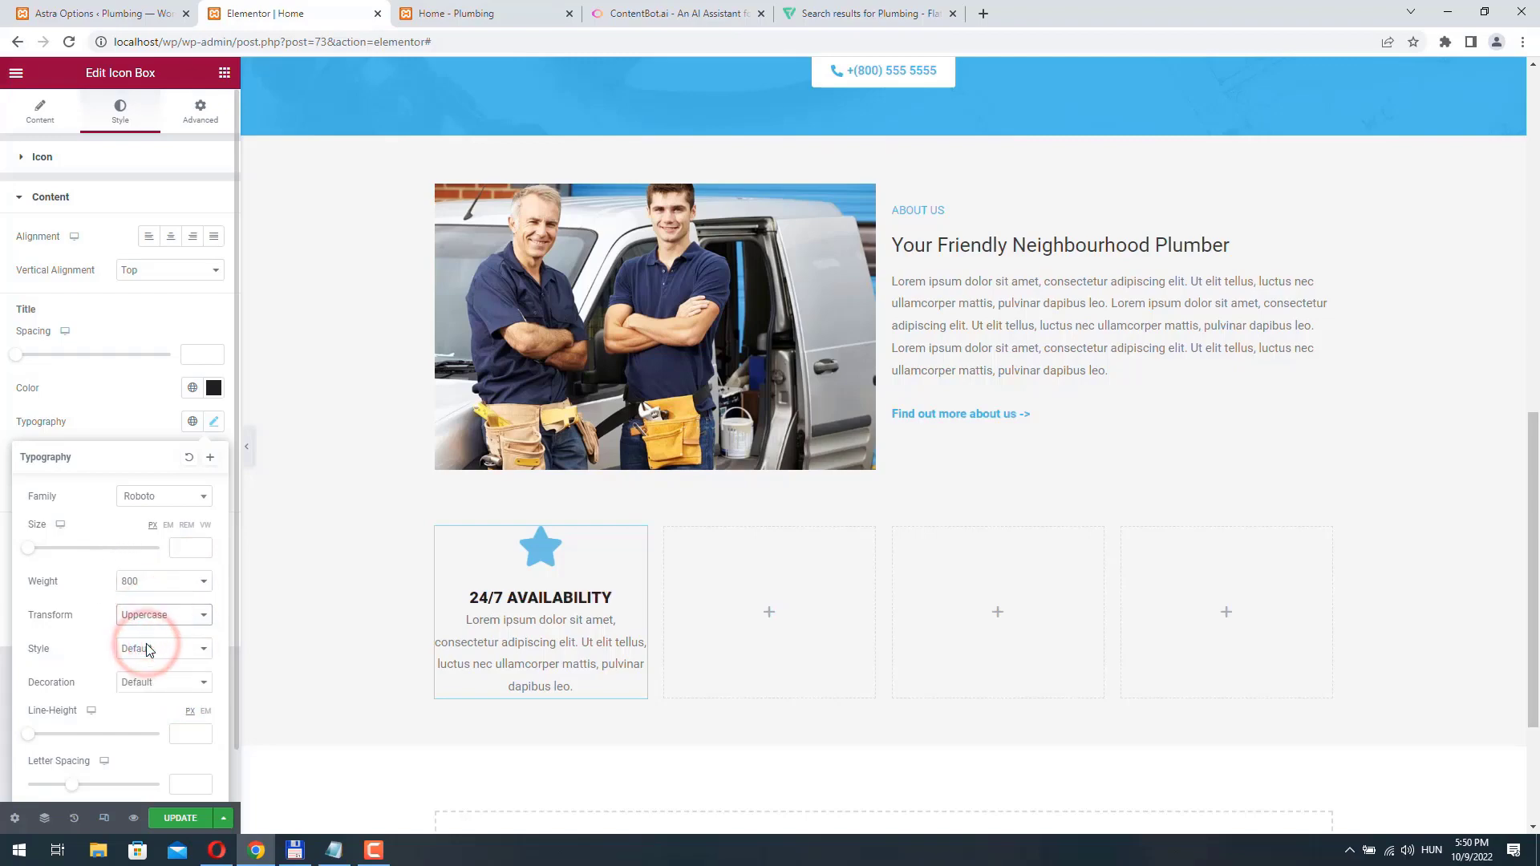
pyautogui.click(183, 550)
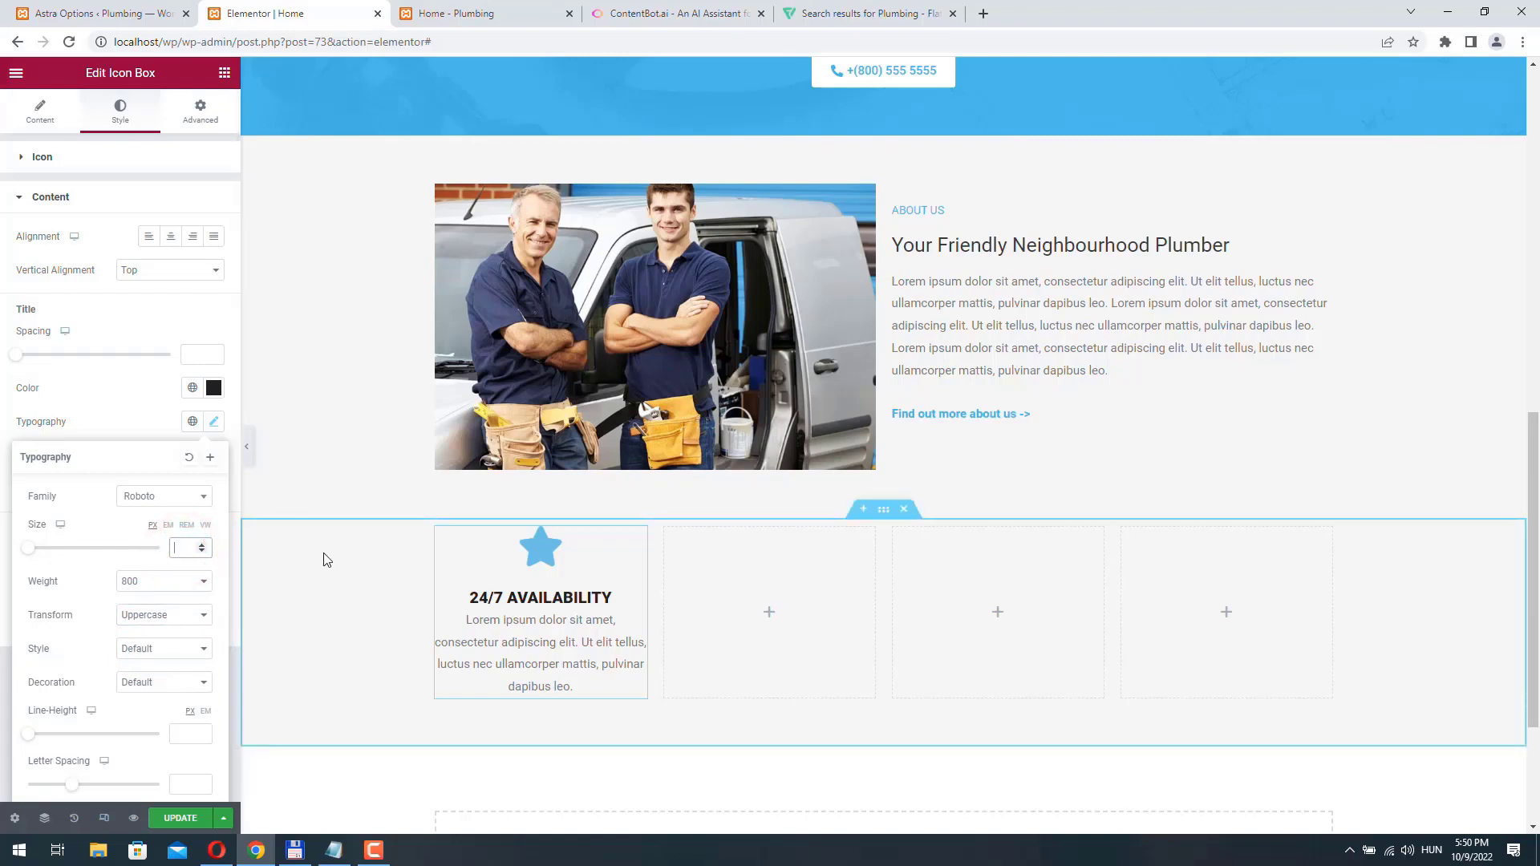
pyautogui.write('18')
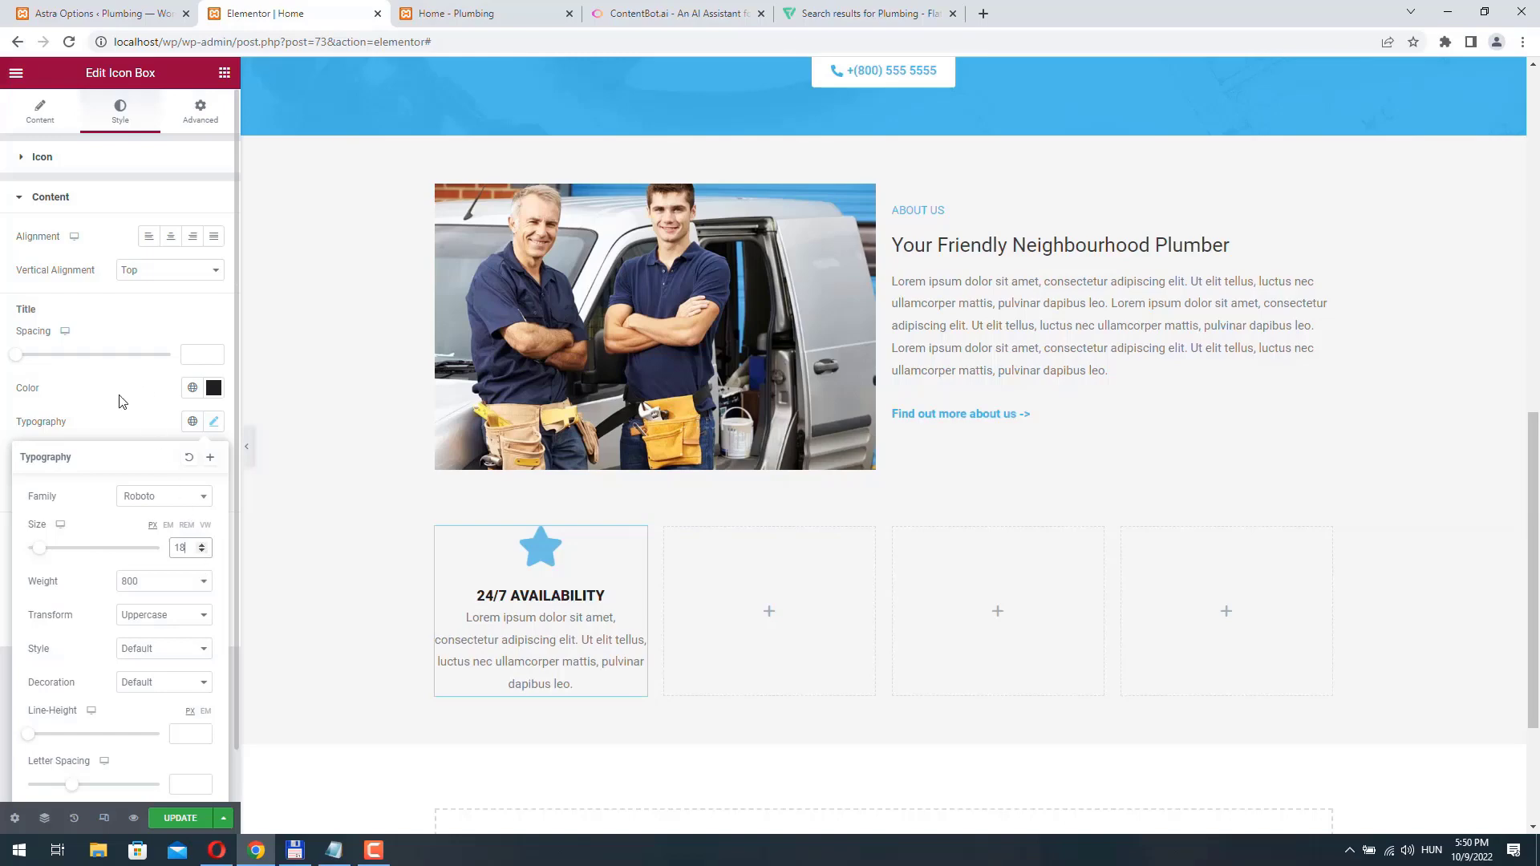
pyautogui.click(21, 434)
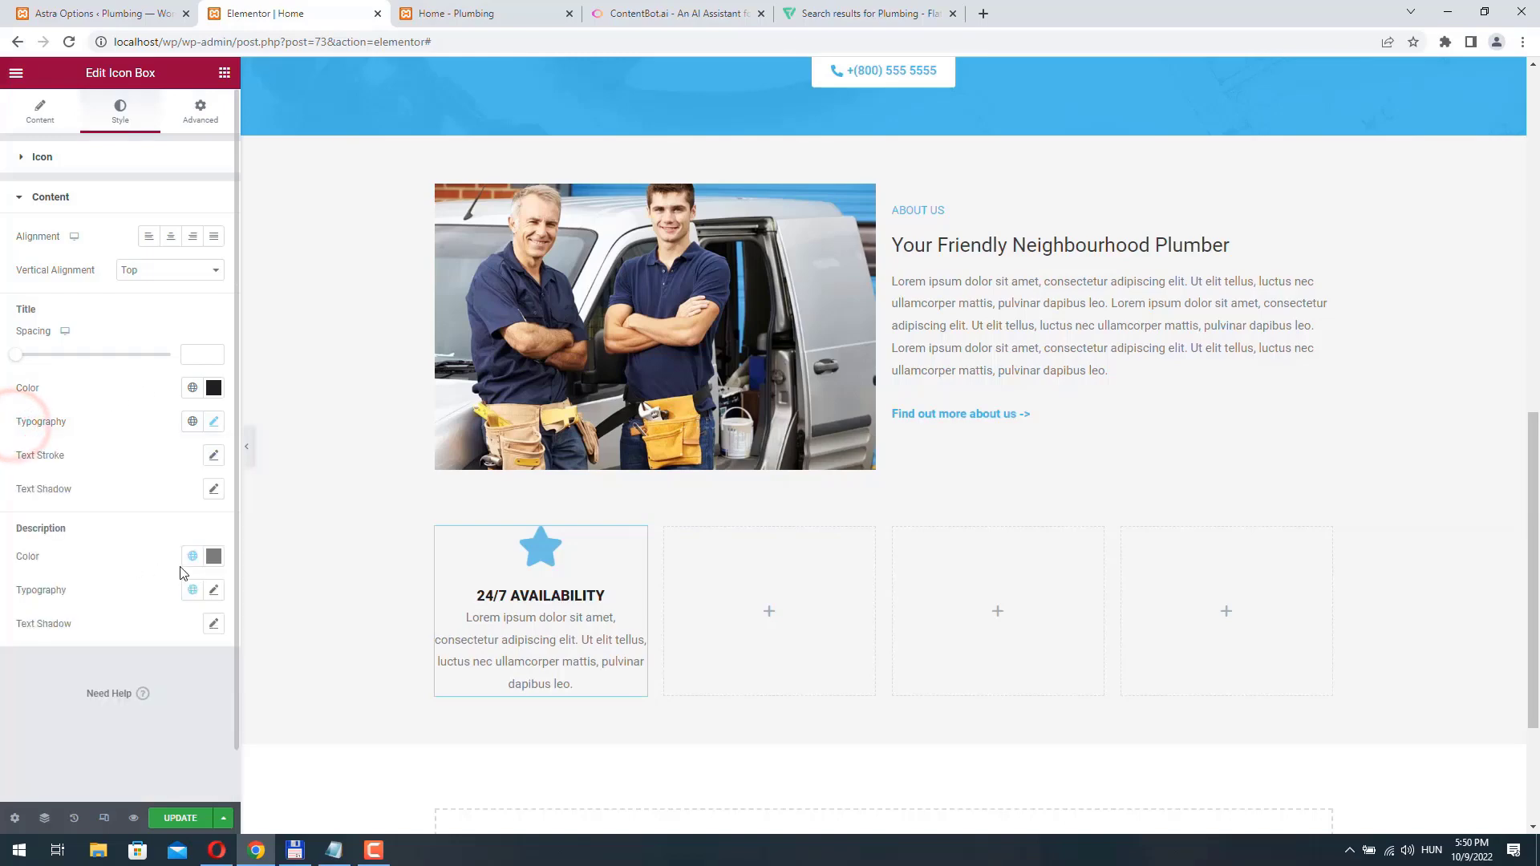
# - Darken the icon box description's text color to the dark gray #575454
pyautogui.click(214, 556)
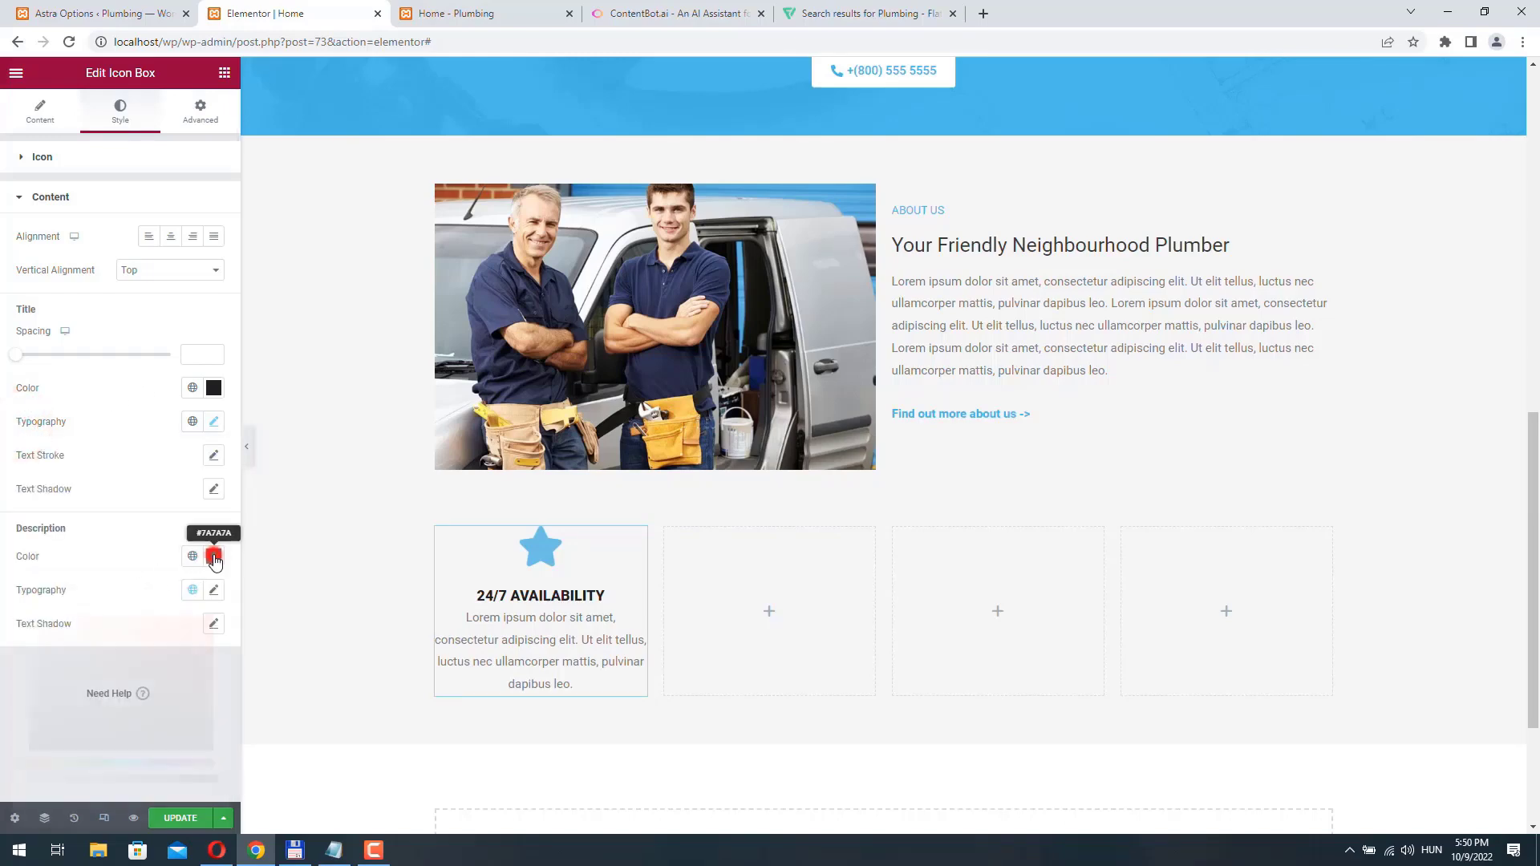
pyautogui.click(34, 704)
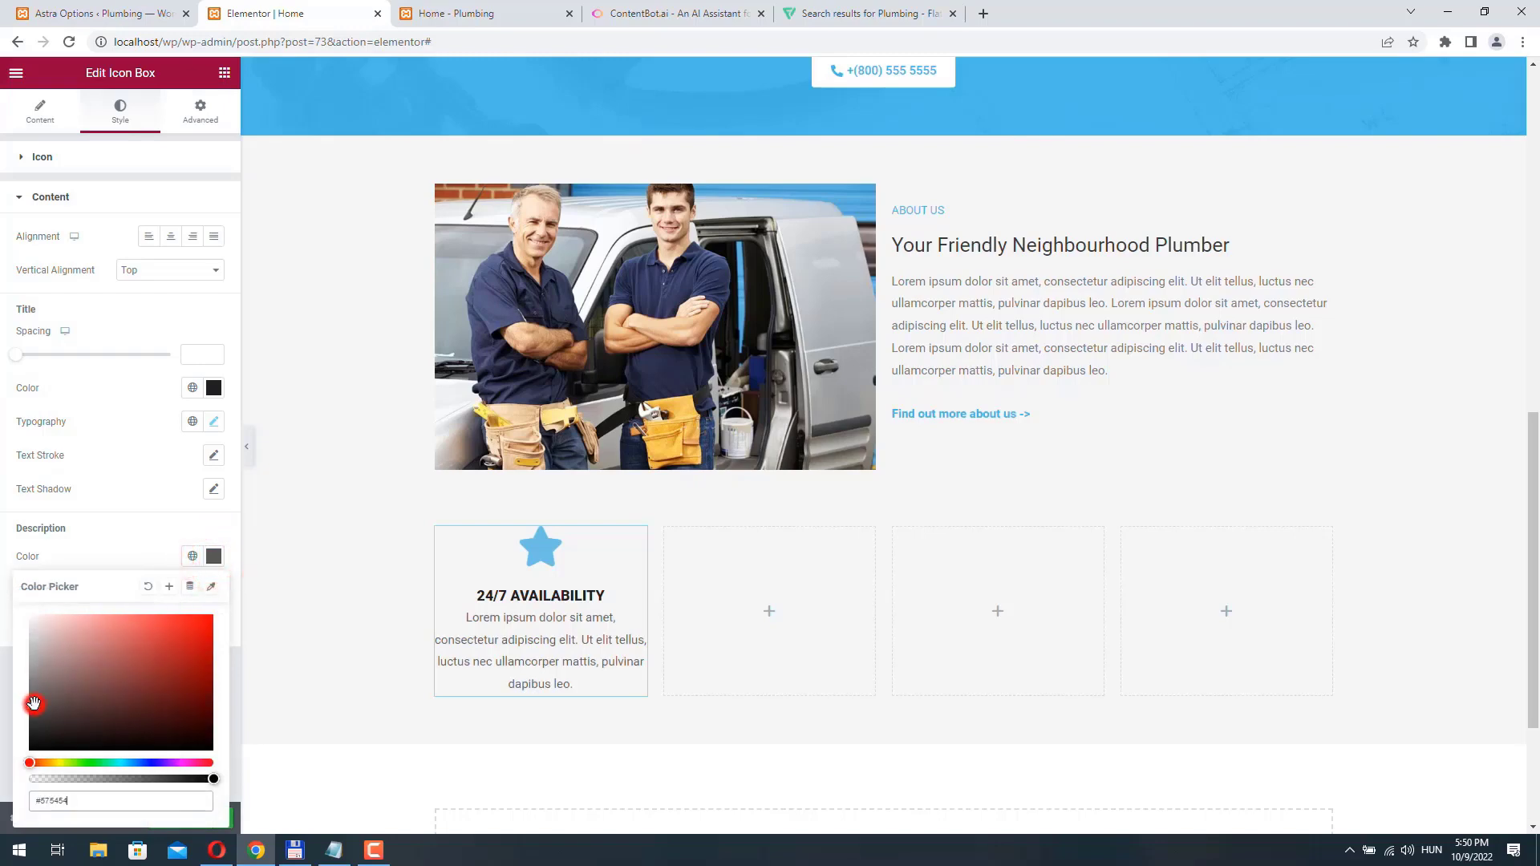
pyautogui.click(6, 503)
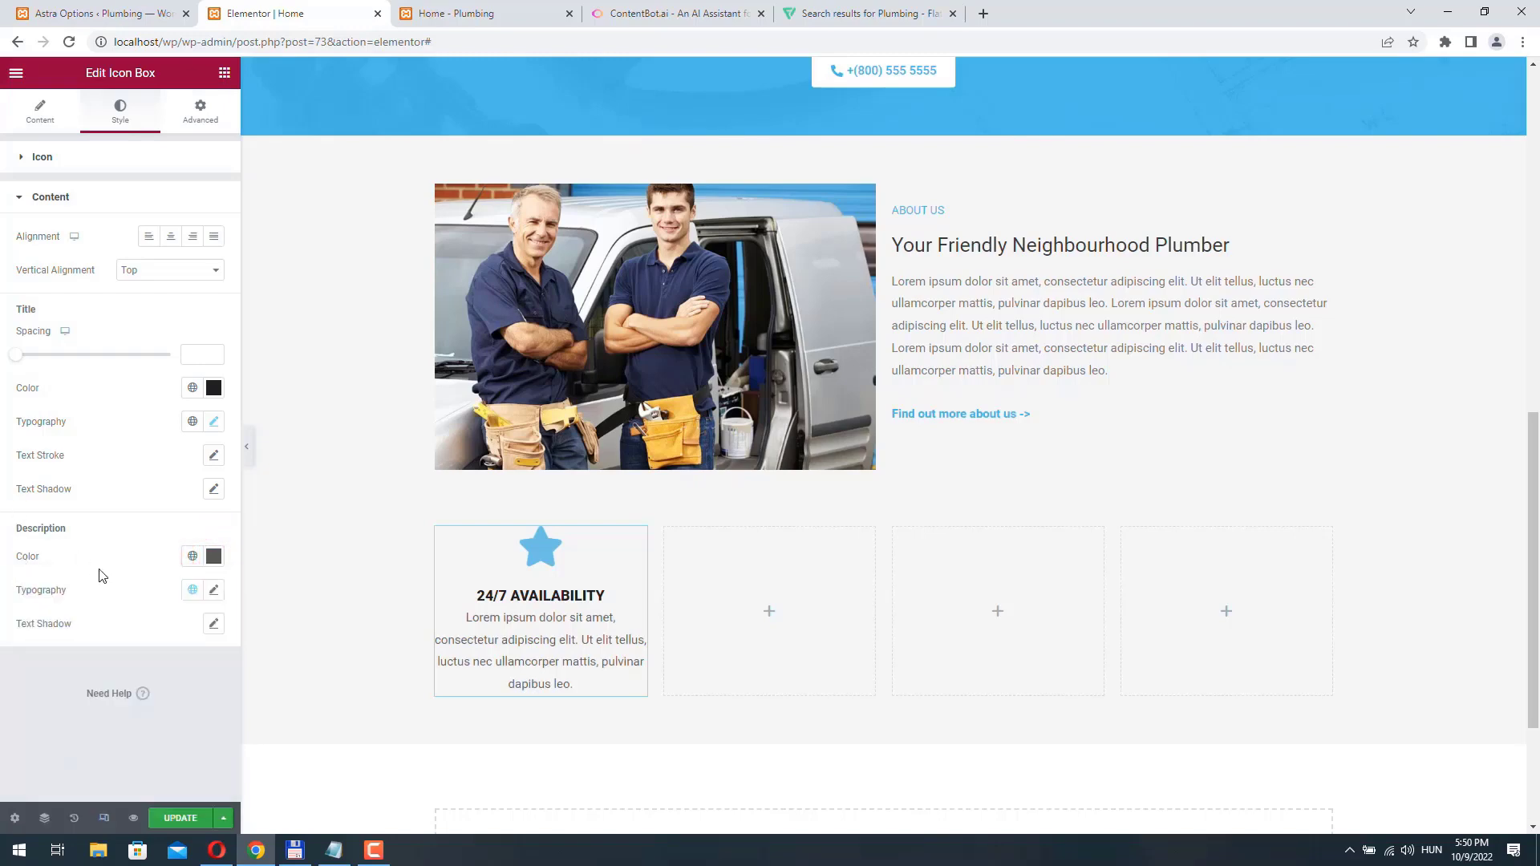
# - Set the icon box description's font size to 13 px
pyautogui.click(214, 592)
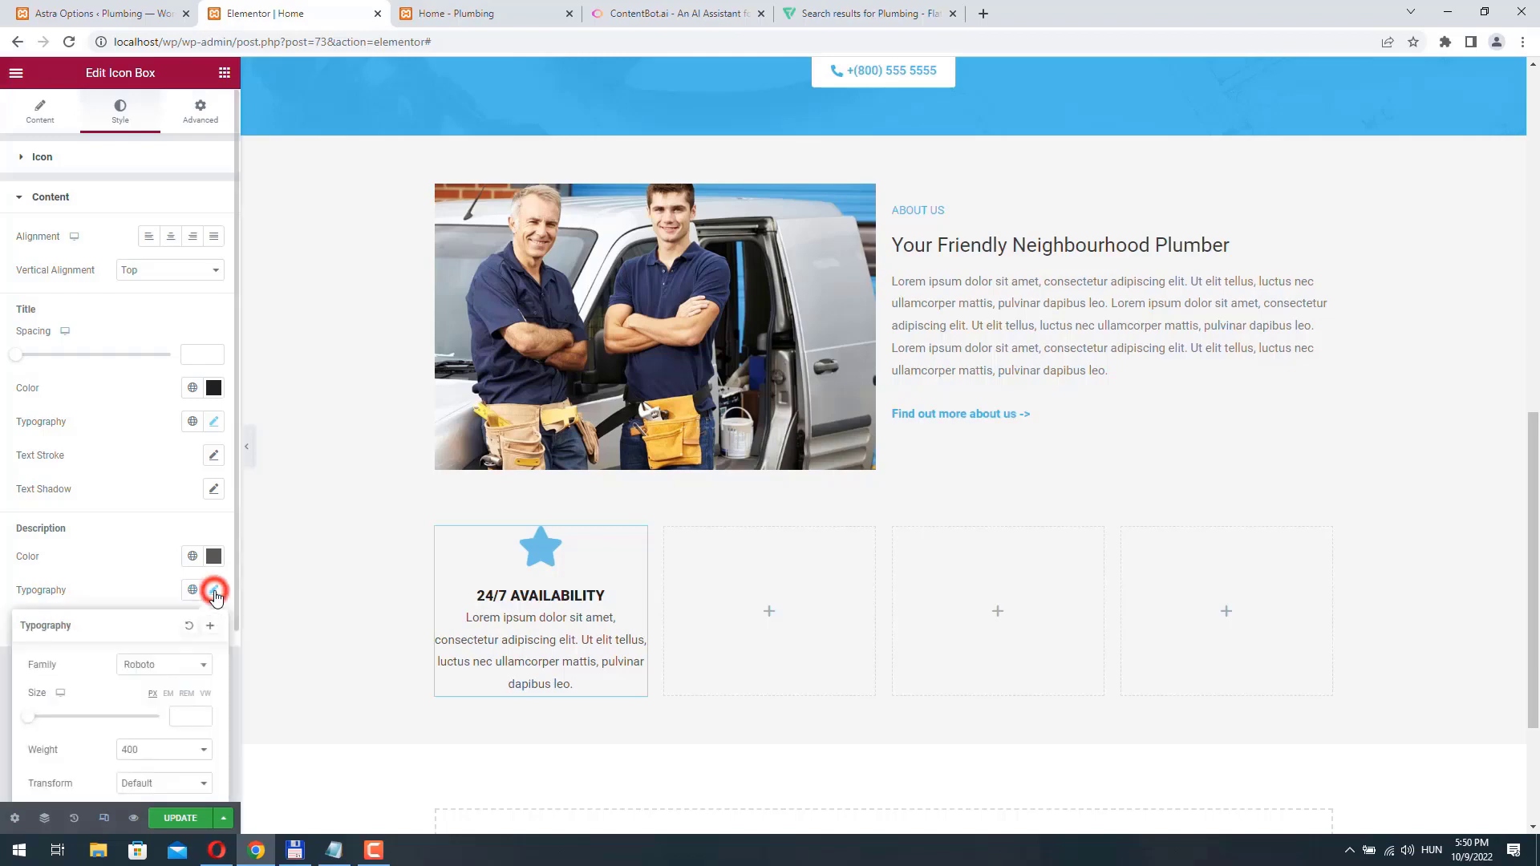
pyautogui.click(187, 718)
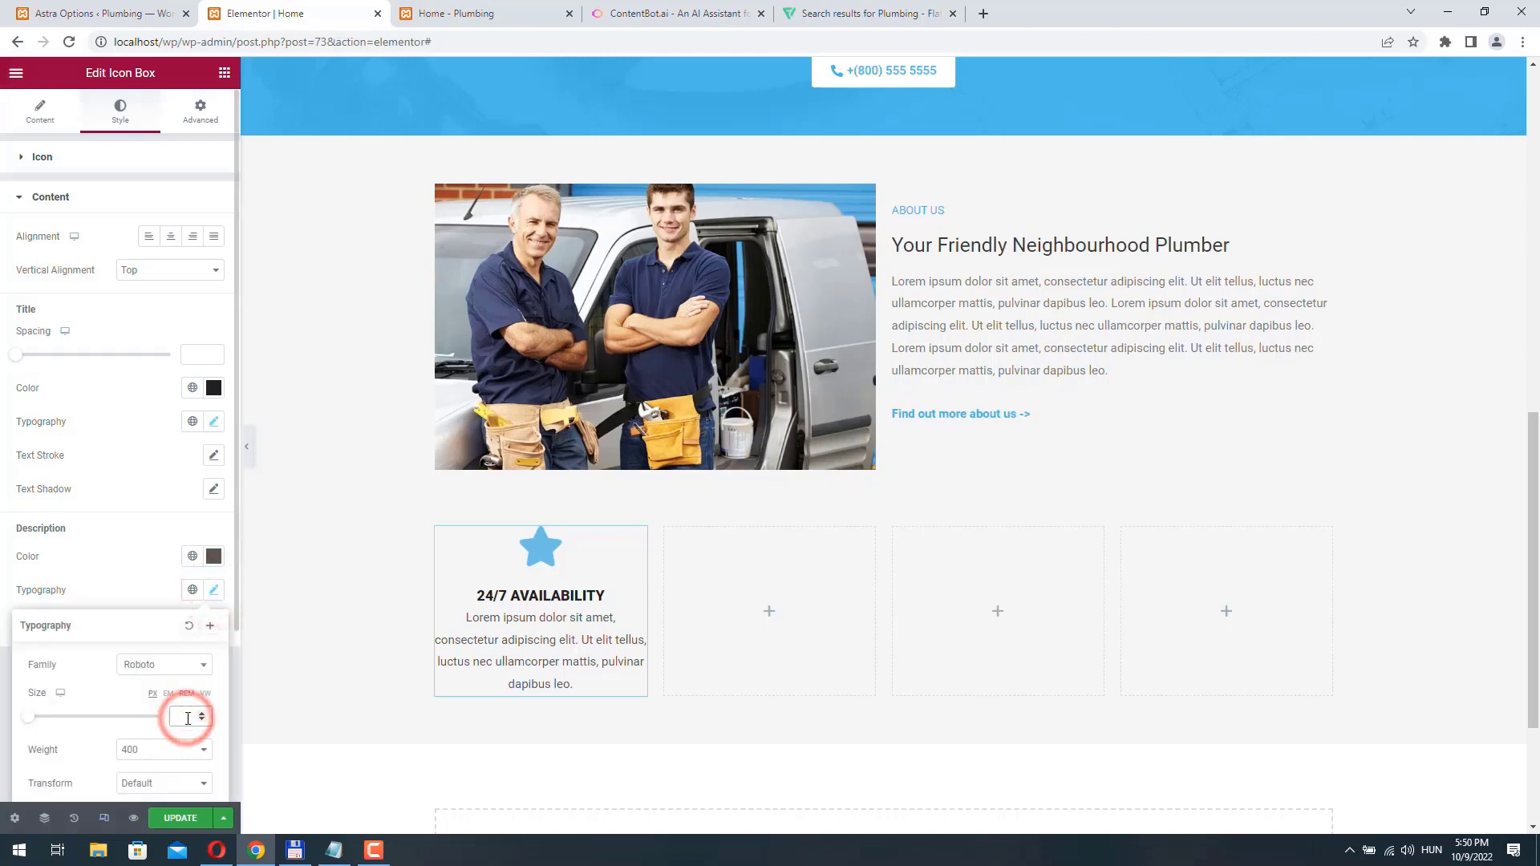
pyautogui.write('15')
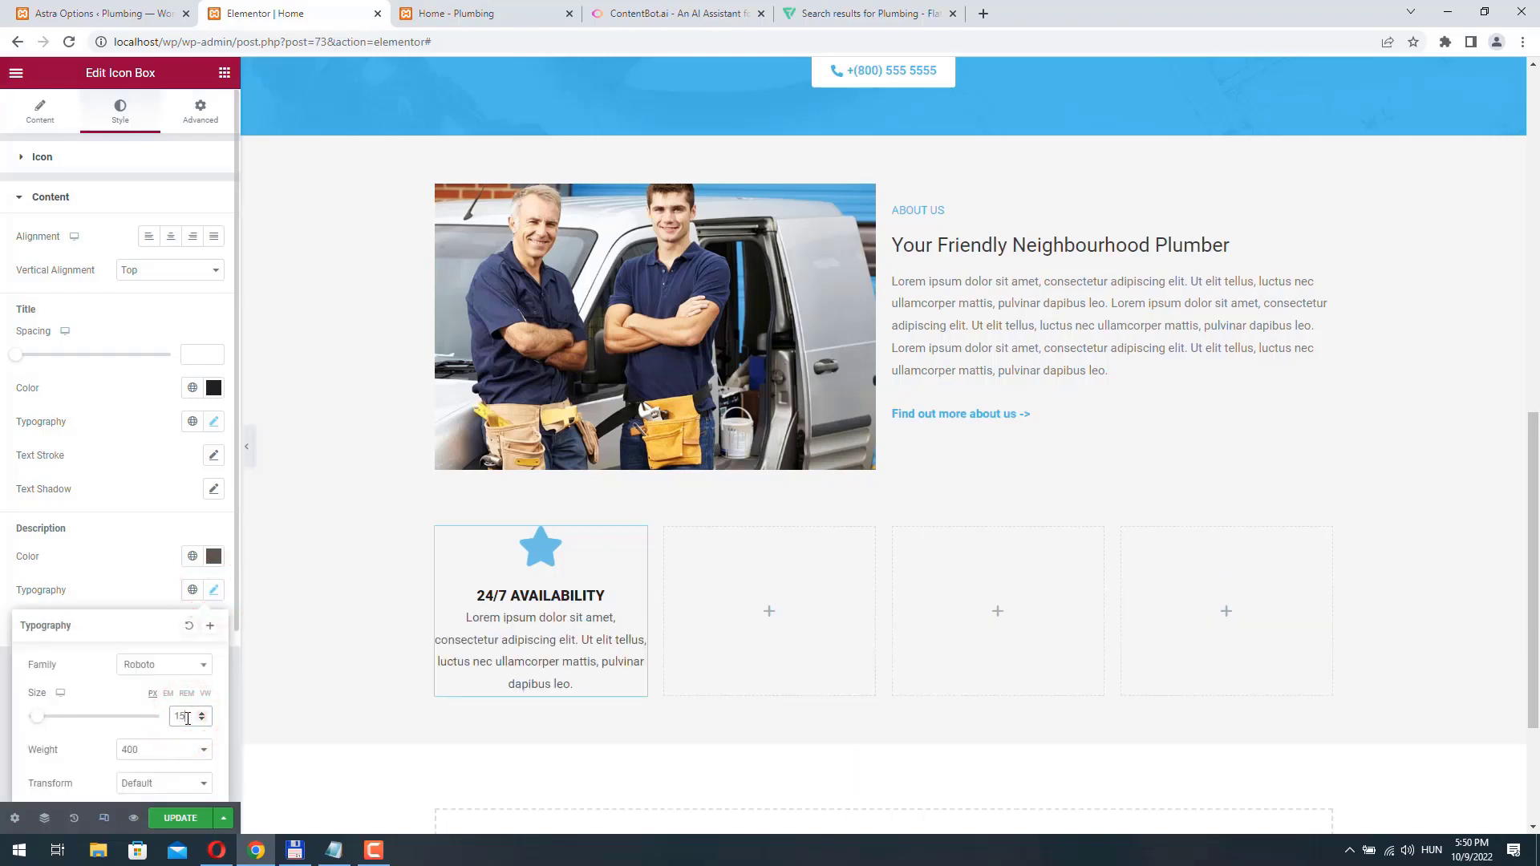
pyautogui.press('BackSpace')
pyautogui.write('4')
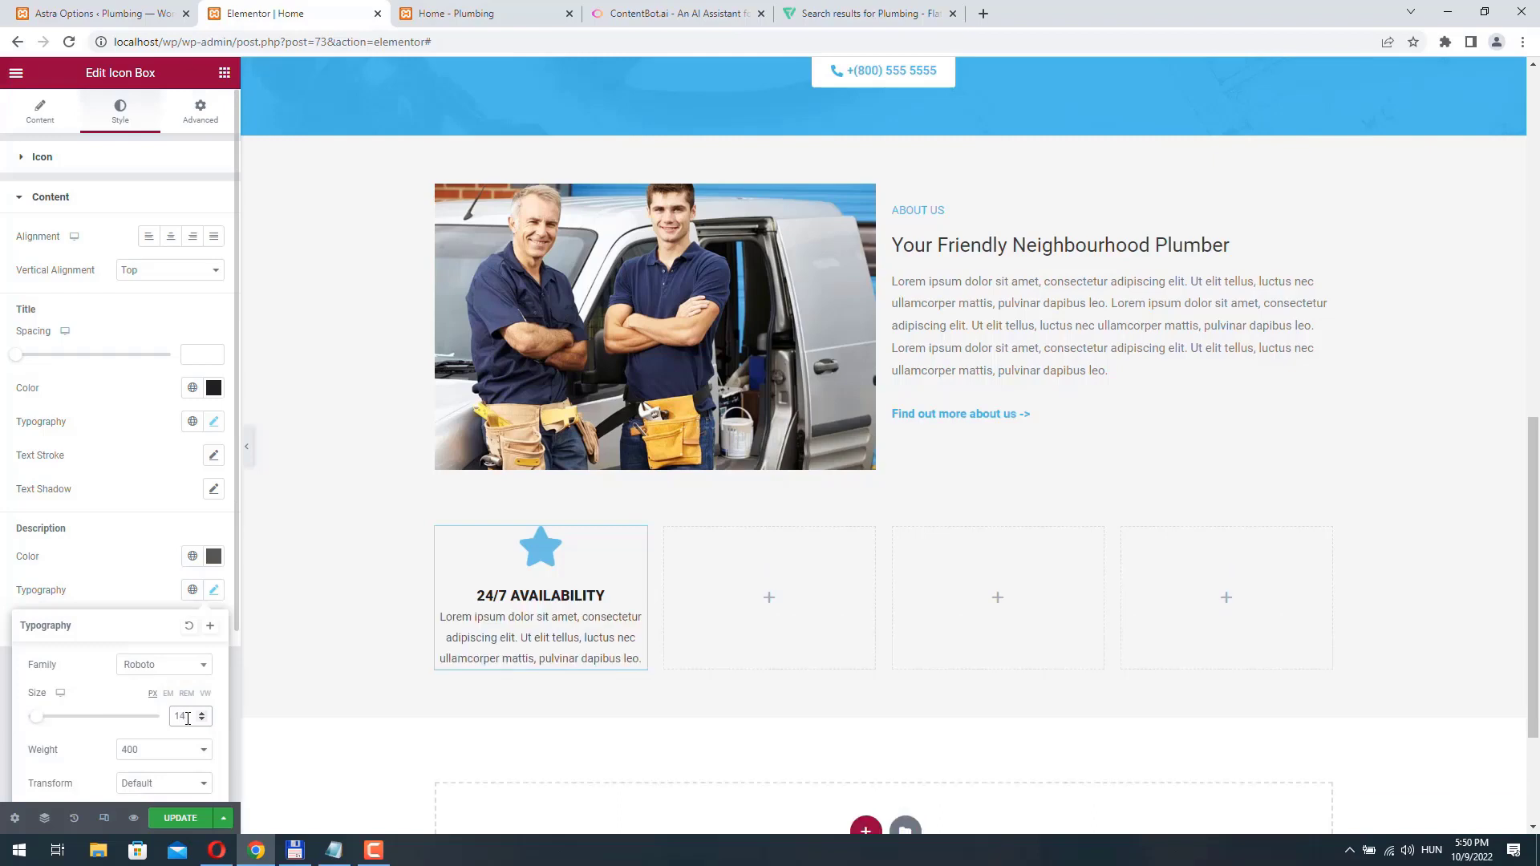
pyautogui.click(203, 720)
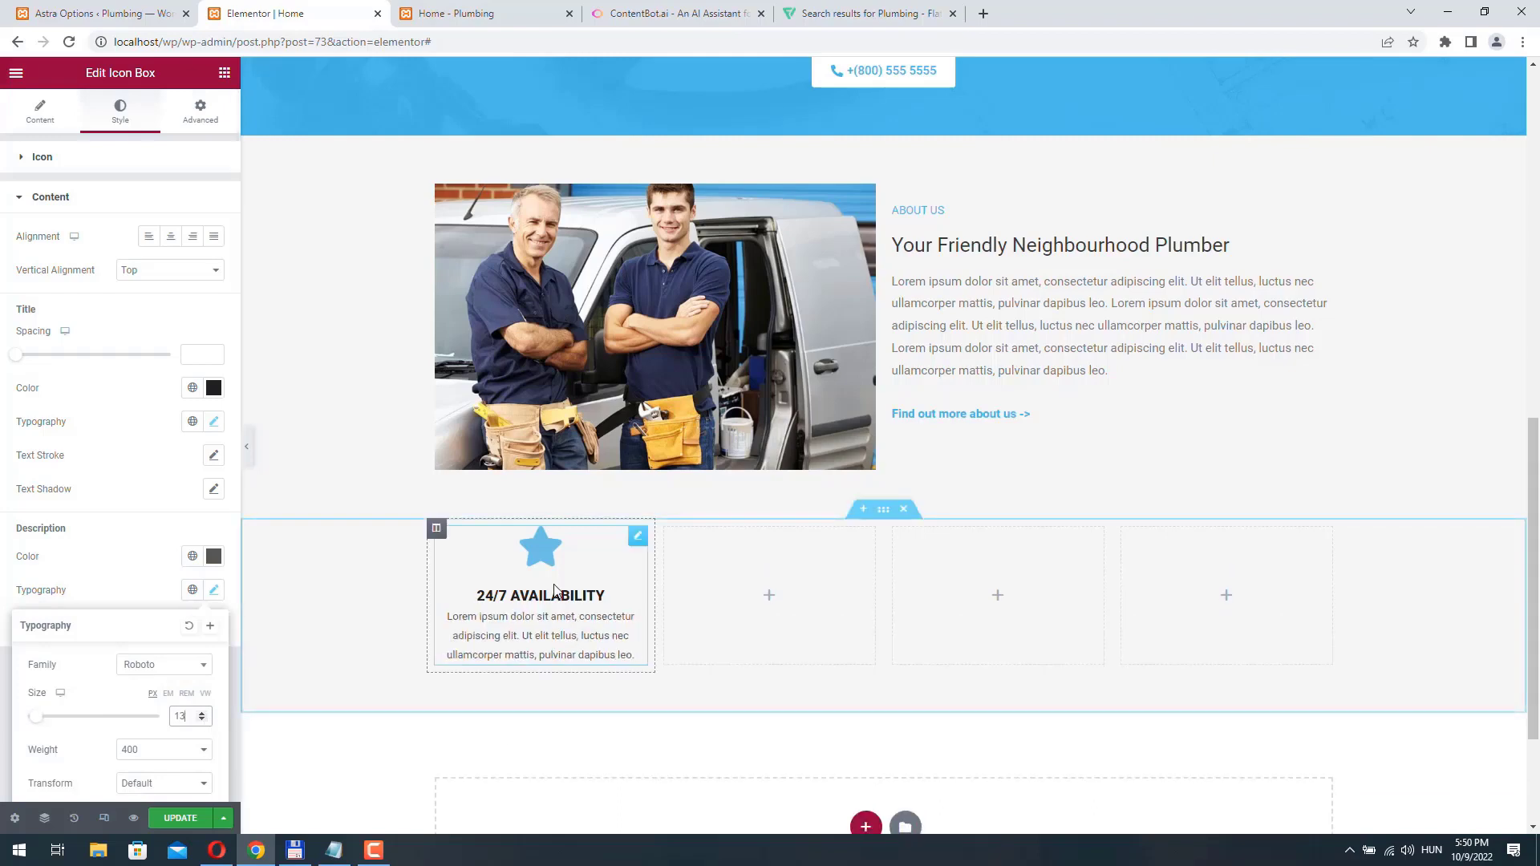
# - Replace the icon box's star with the outlined Clock icon from the icon library
pyautogui.click(50, 157)
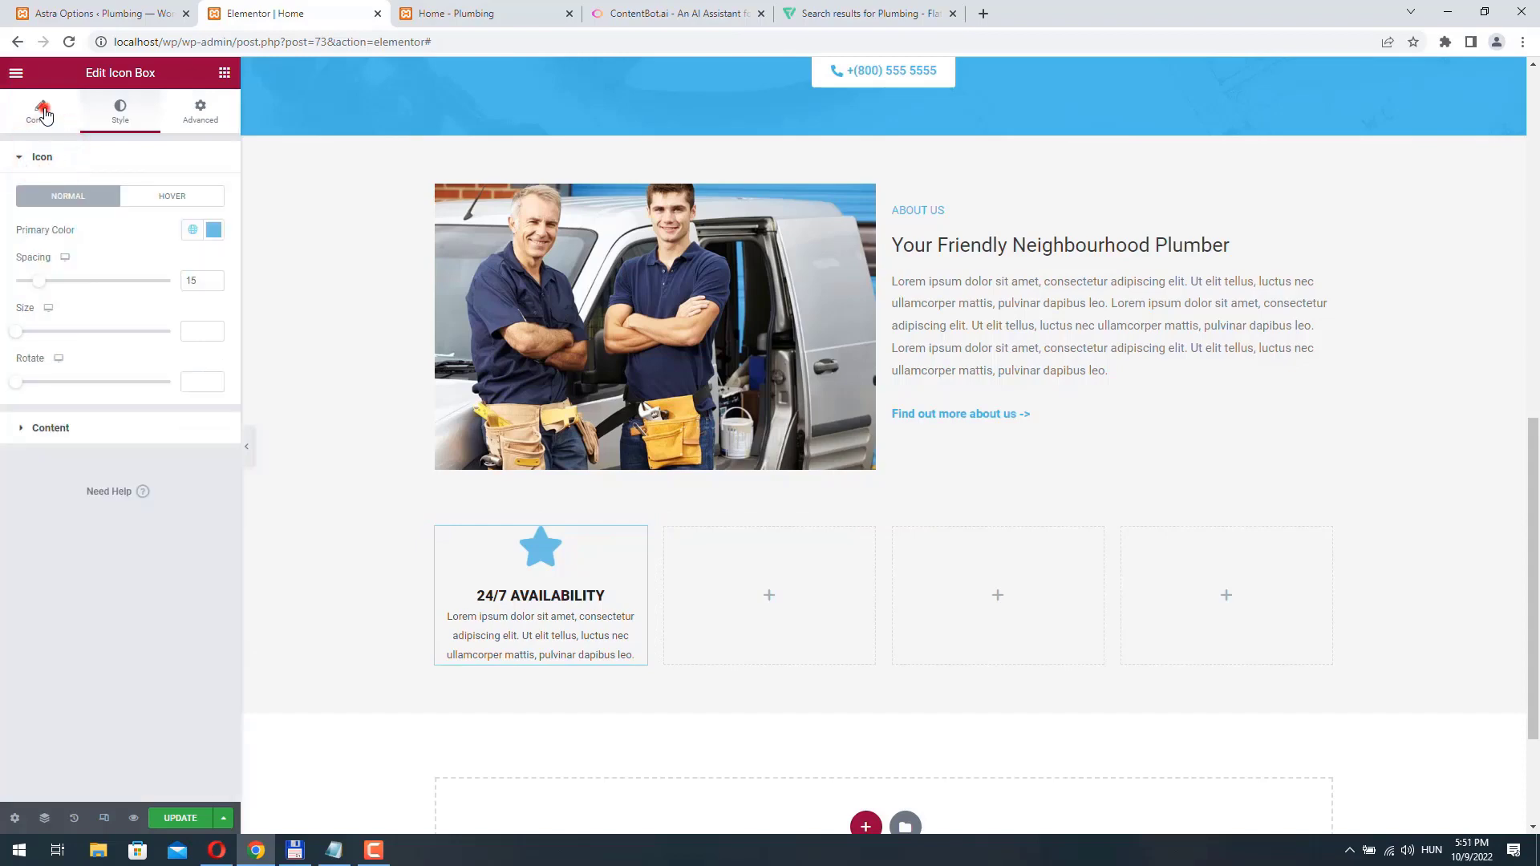
pyautogui.click(43, 114)
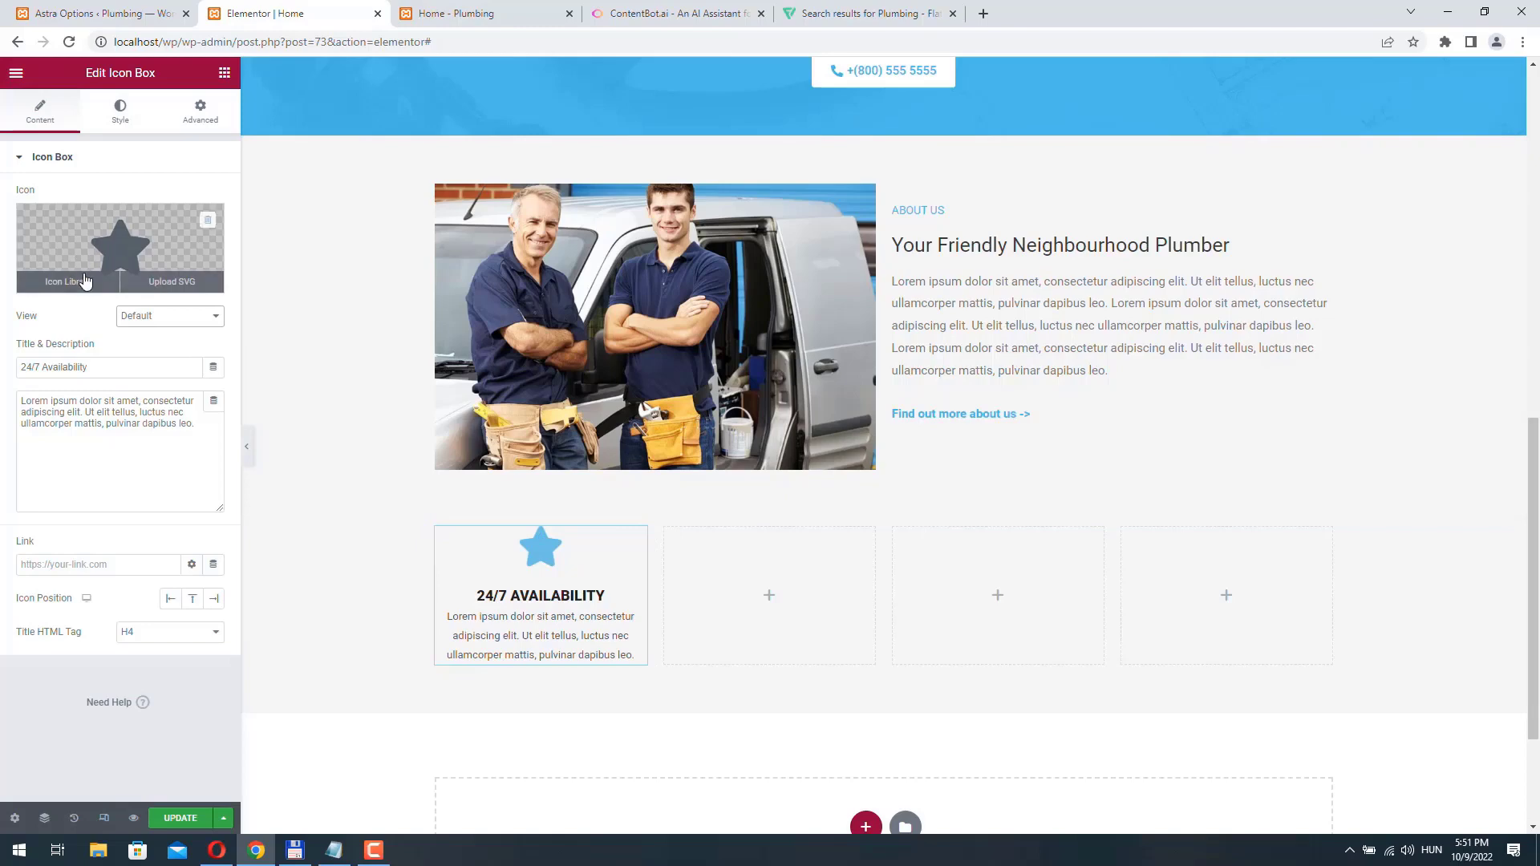
pyautogui.click(84, 282)
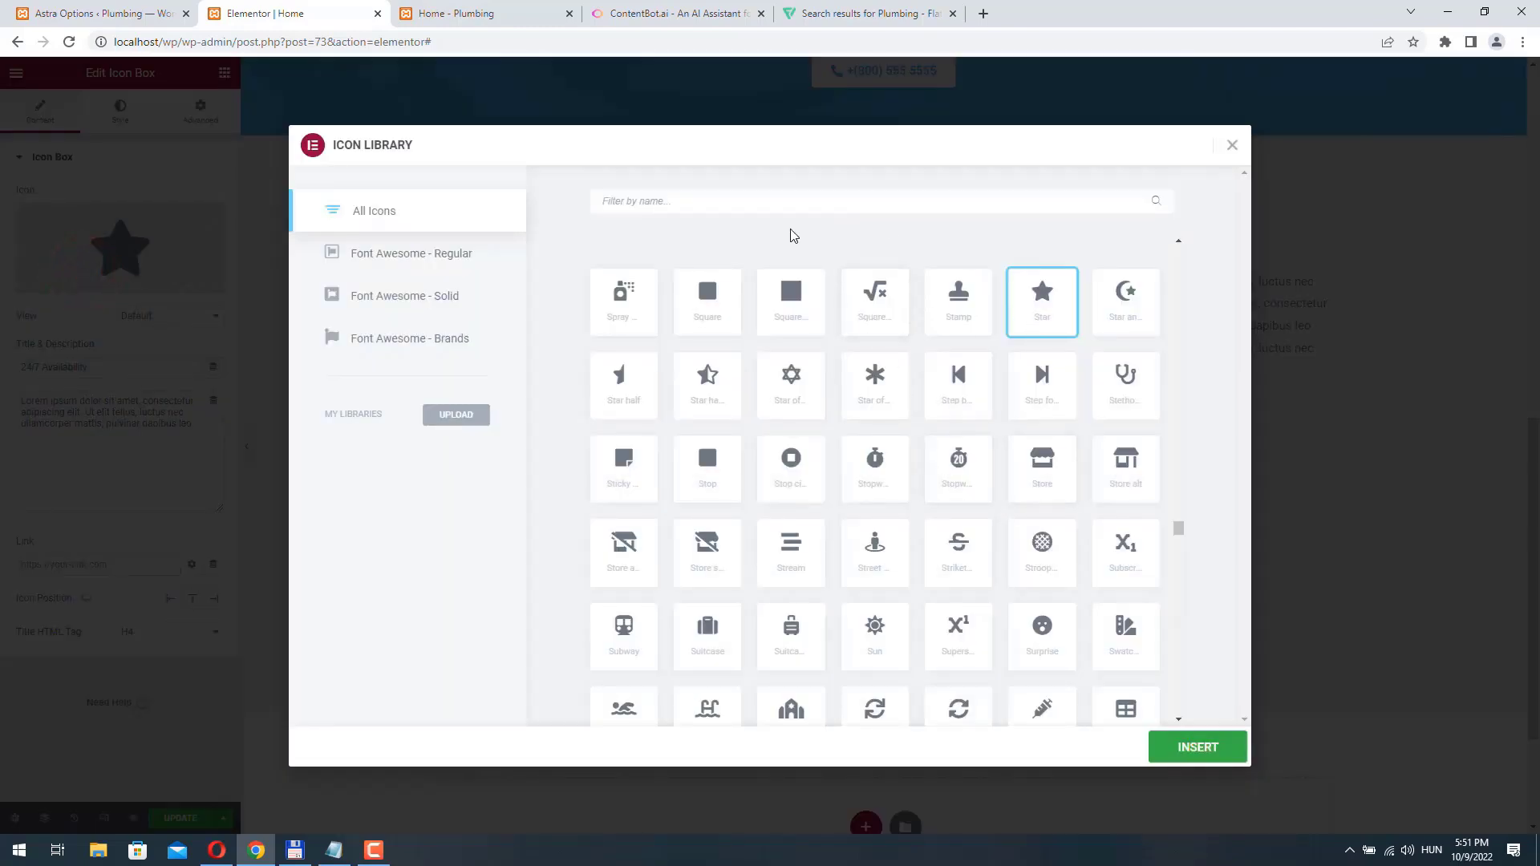
pyautogui.click(654, 198)
pyautogui.write('clo')
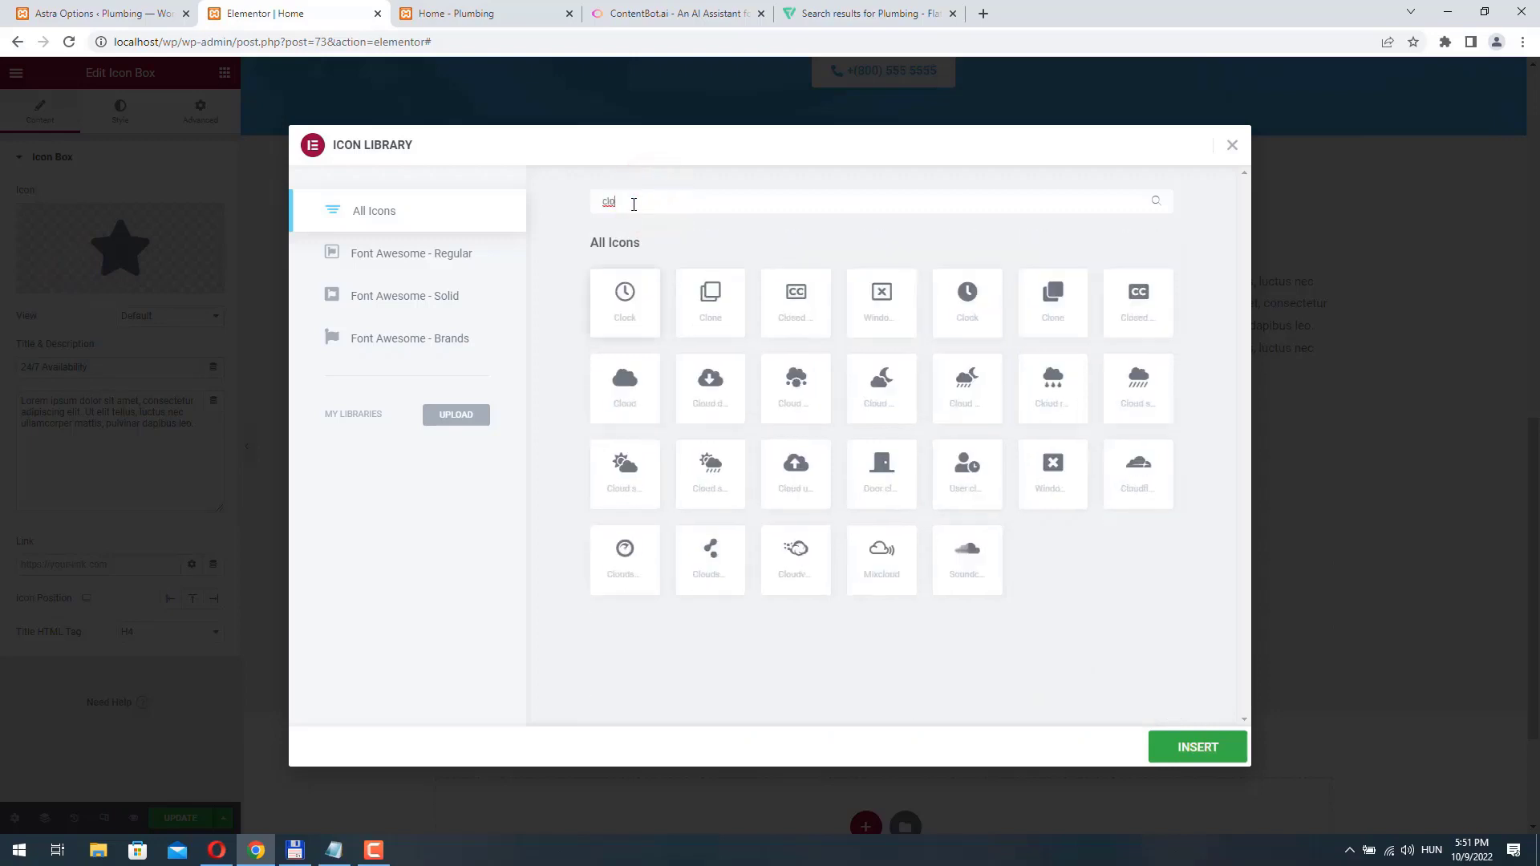
pyautogui.write('wat')
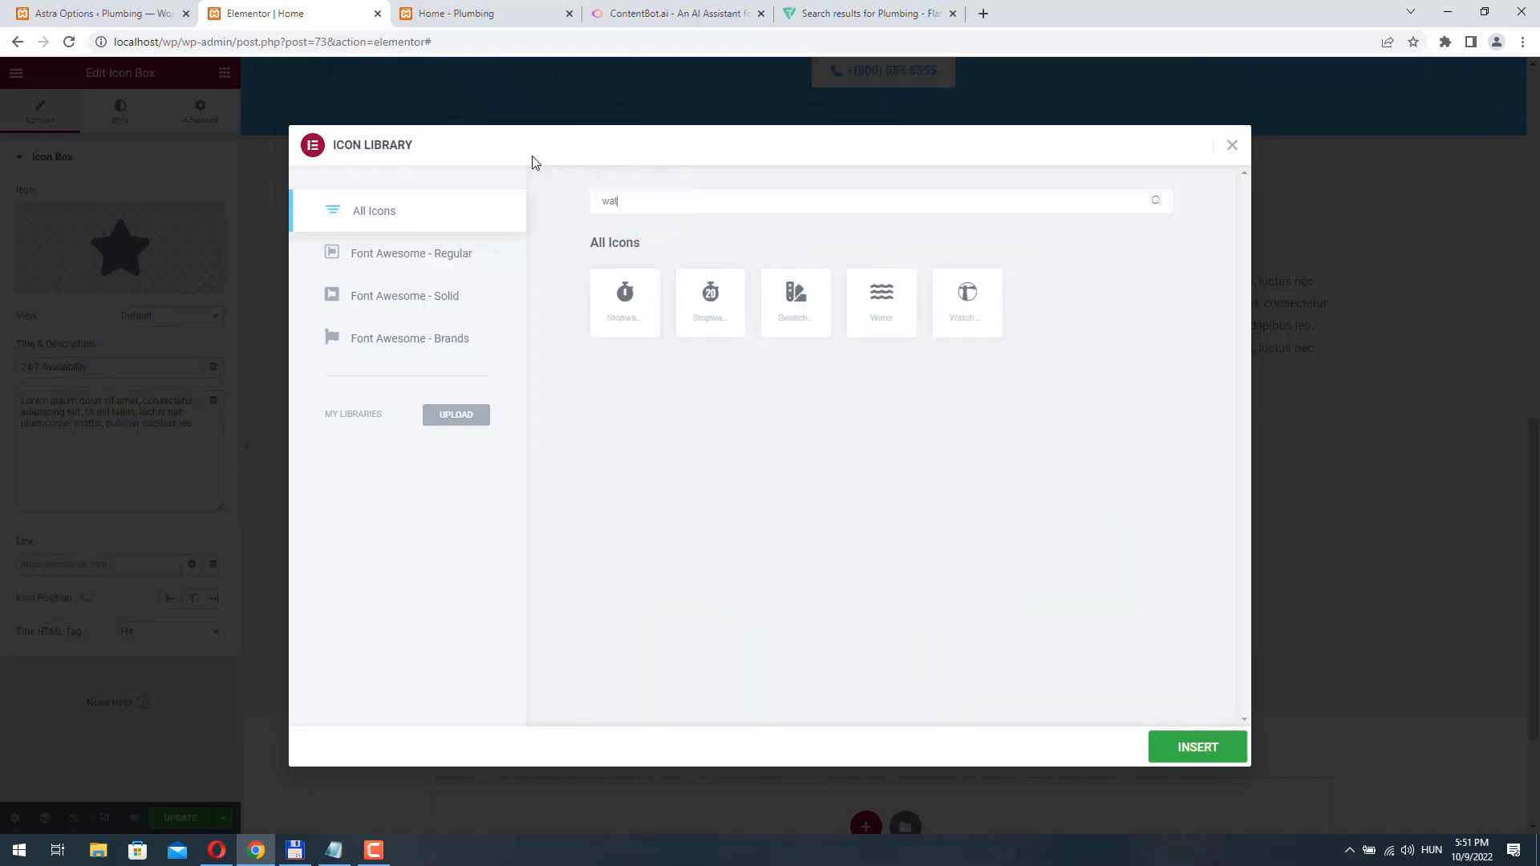
pyautogui.press('BackSpace')
pyautogui.write('clo')
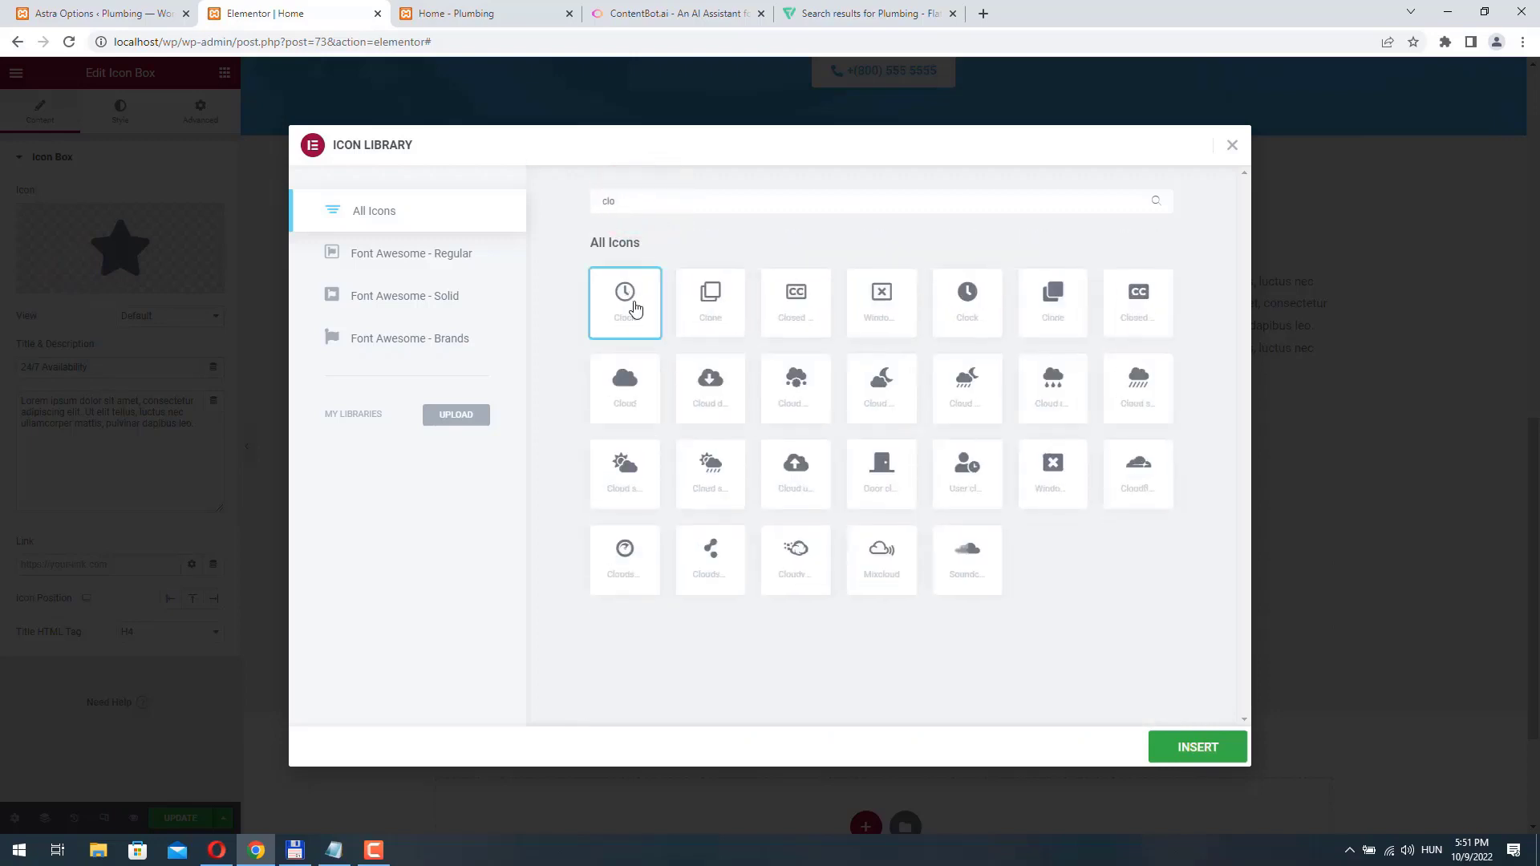
pyautogui.click(1198, 744)
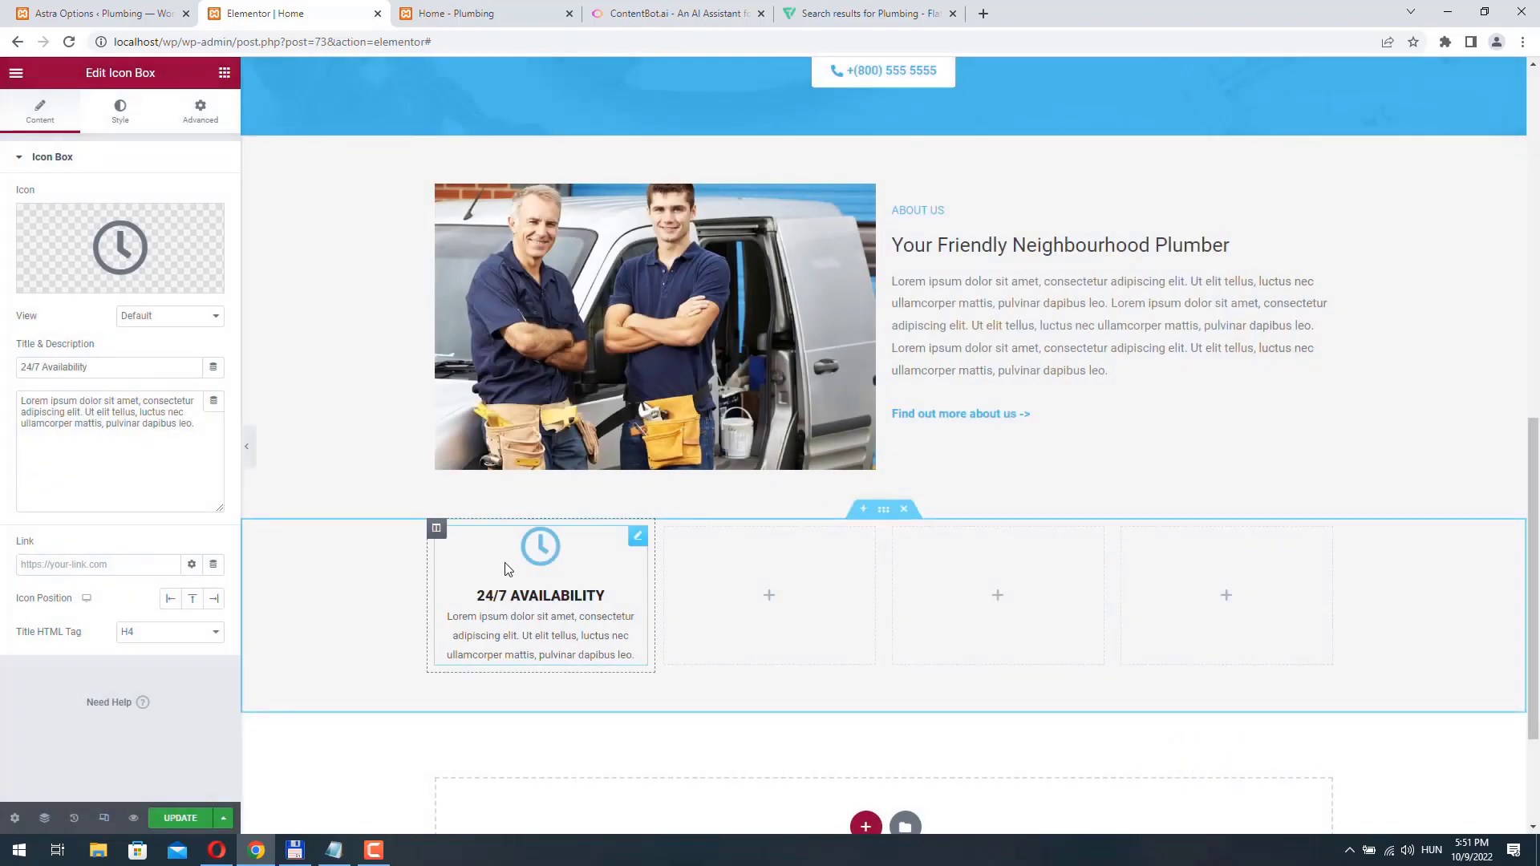
# - Change the clock icon's primary color to the brighter blue used in the page's emergency service banner
pyautogui.click(121, 115)
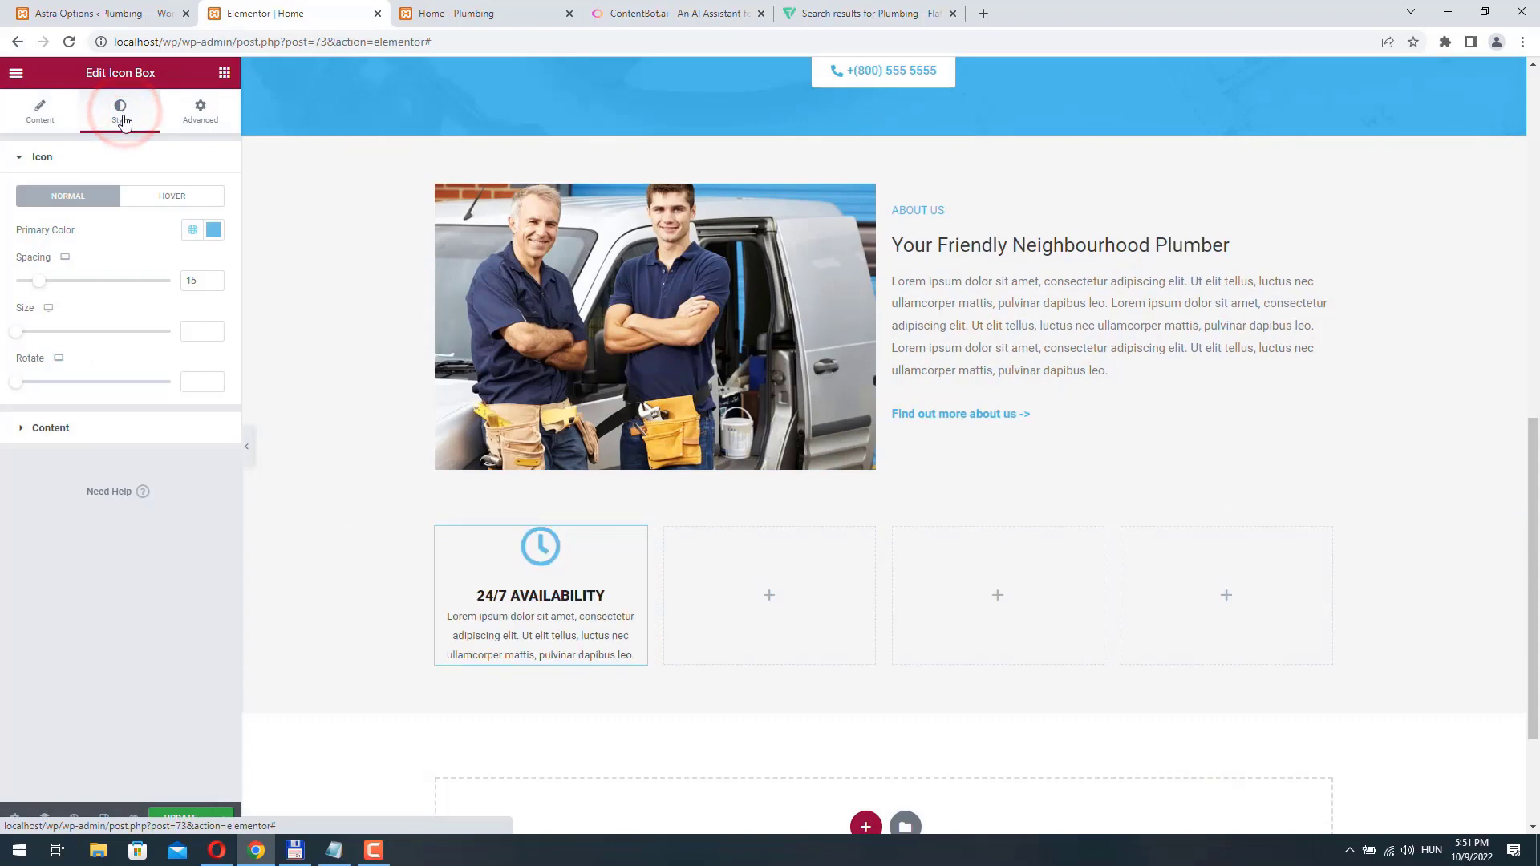
pyautogui.click(213, 230)
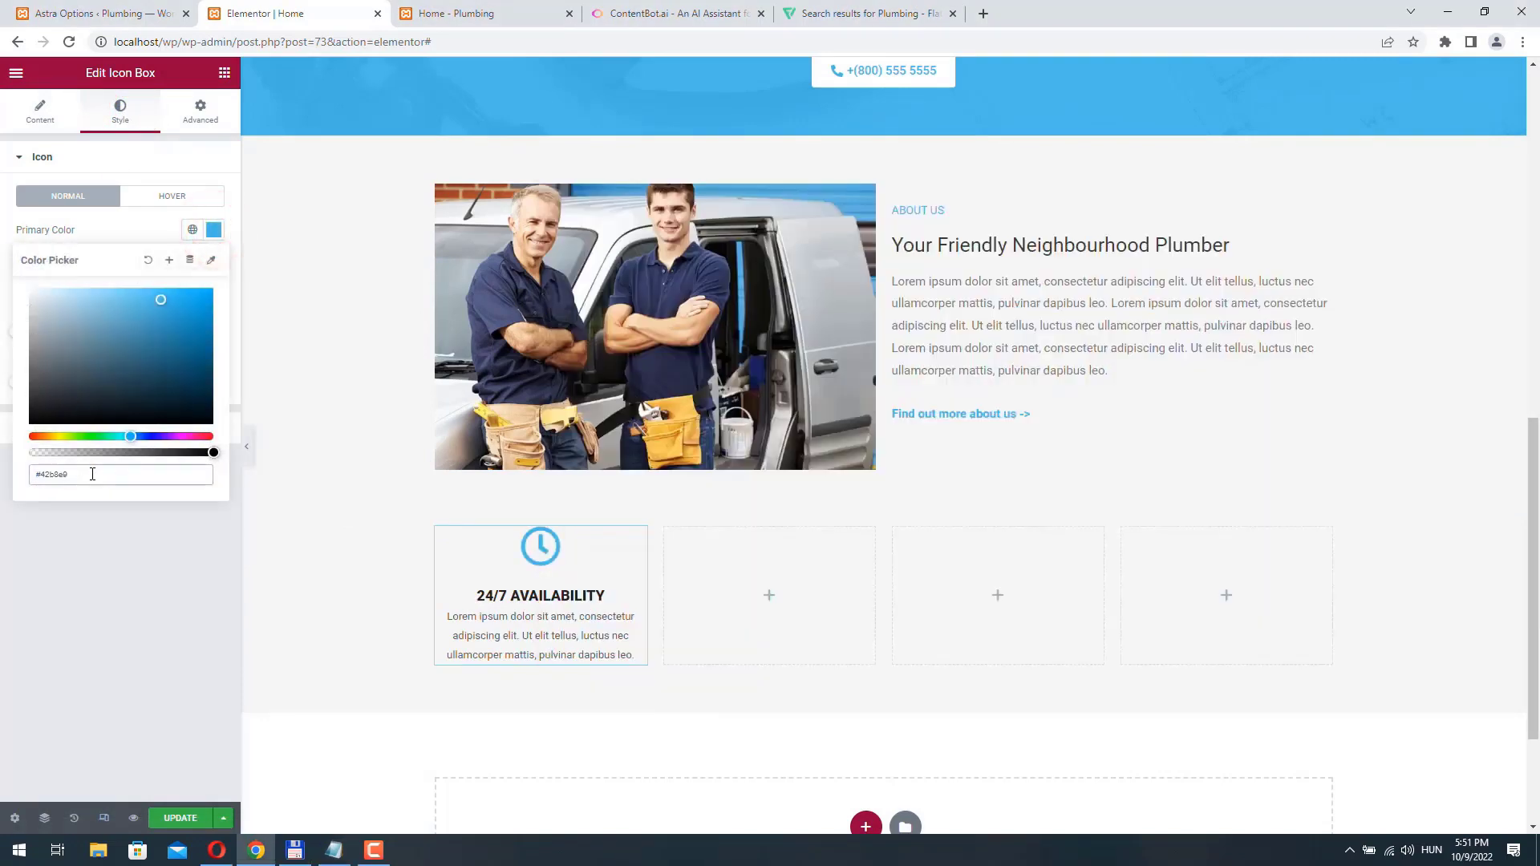
pyautogui.click(79, 605)
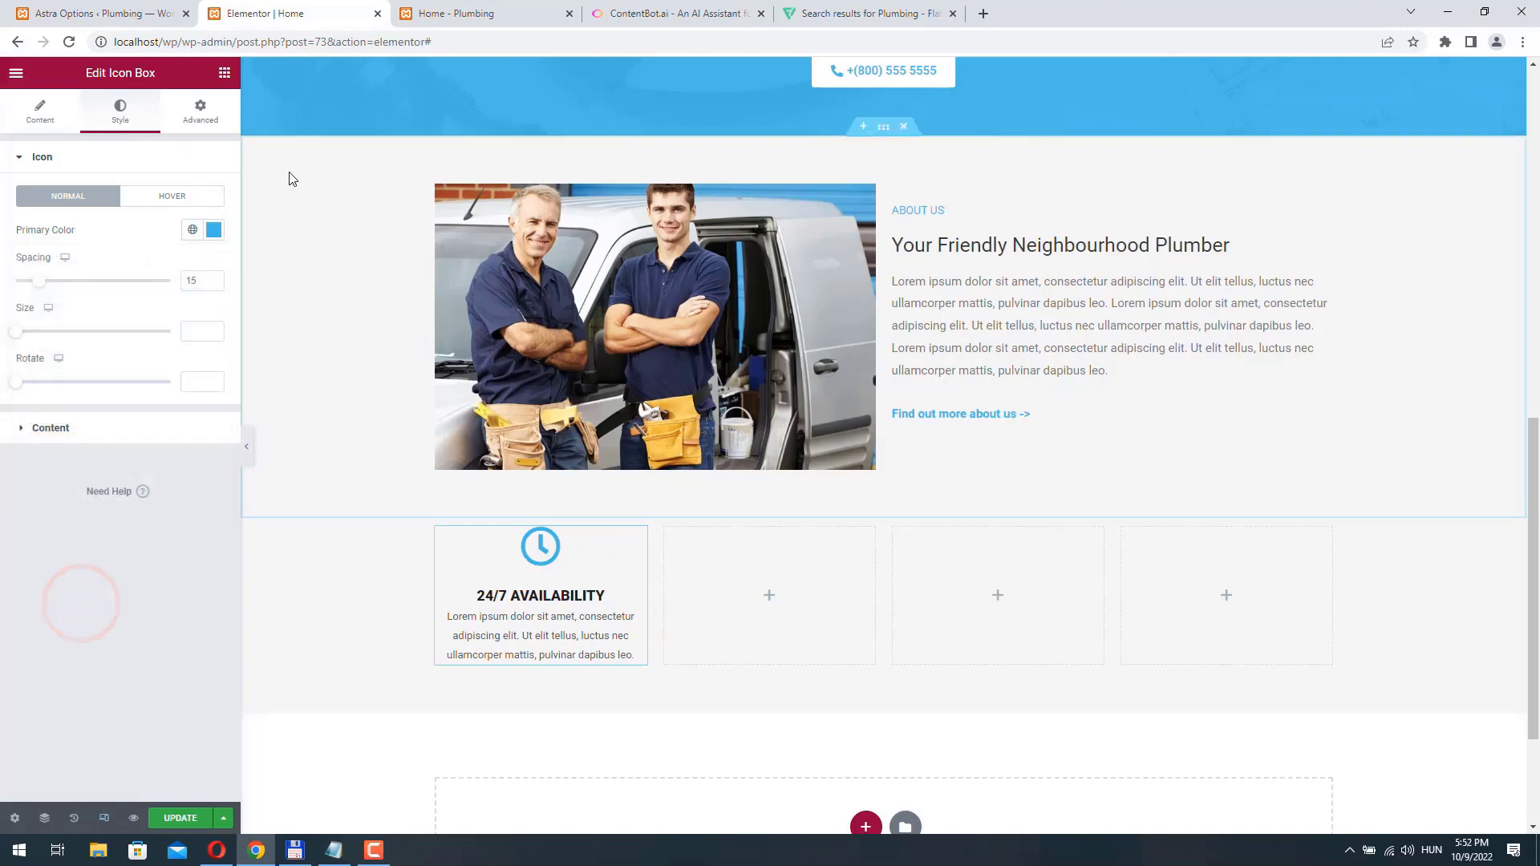
# - Give the icon box a Classic background in white, #fff
pyautogui.click(201, 115)
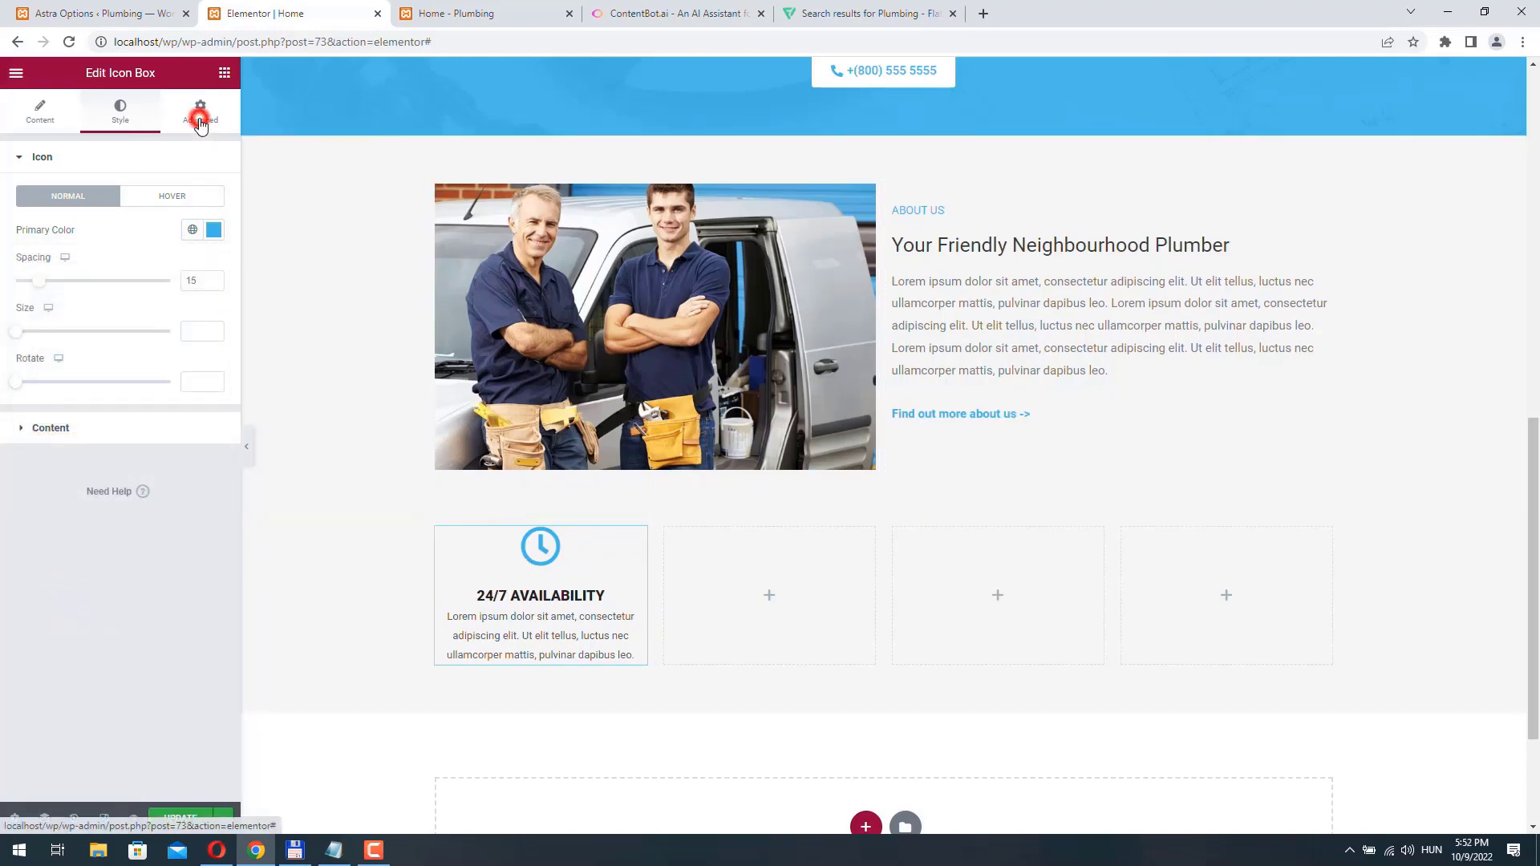
pyautogui.click(120, 110)
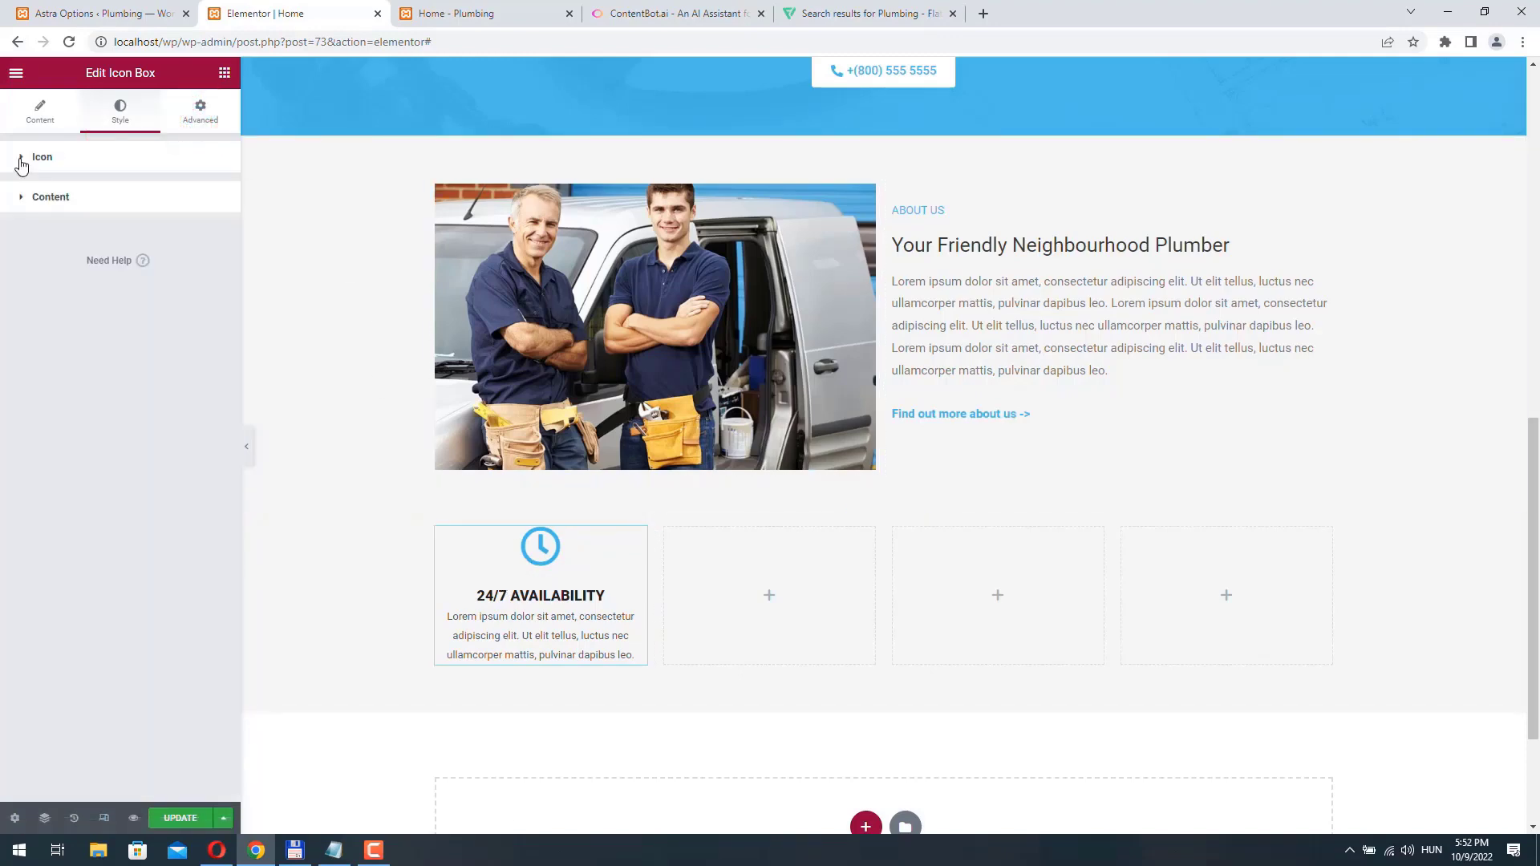
pyautogui.click(200, 116)
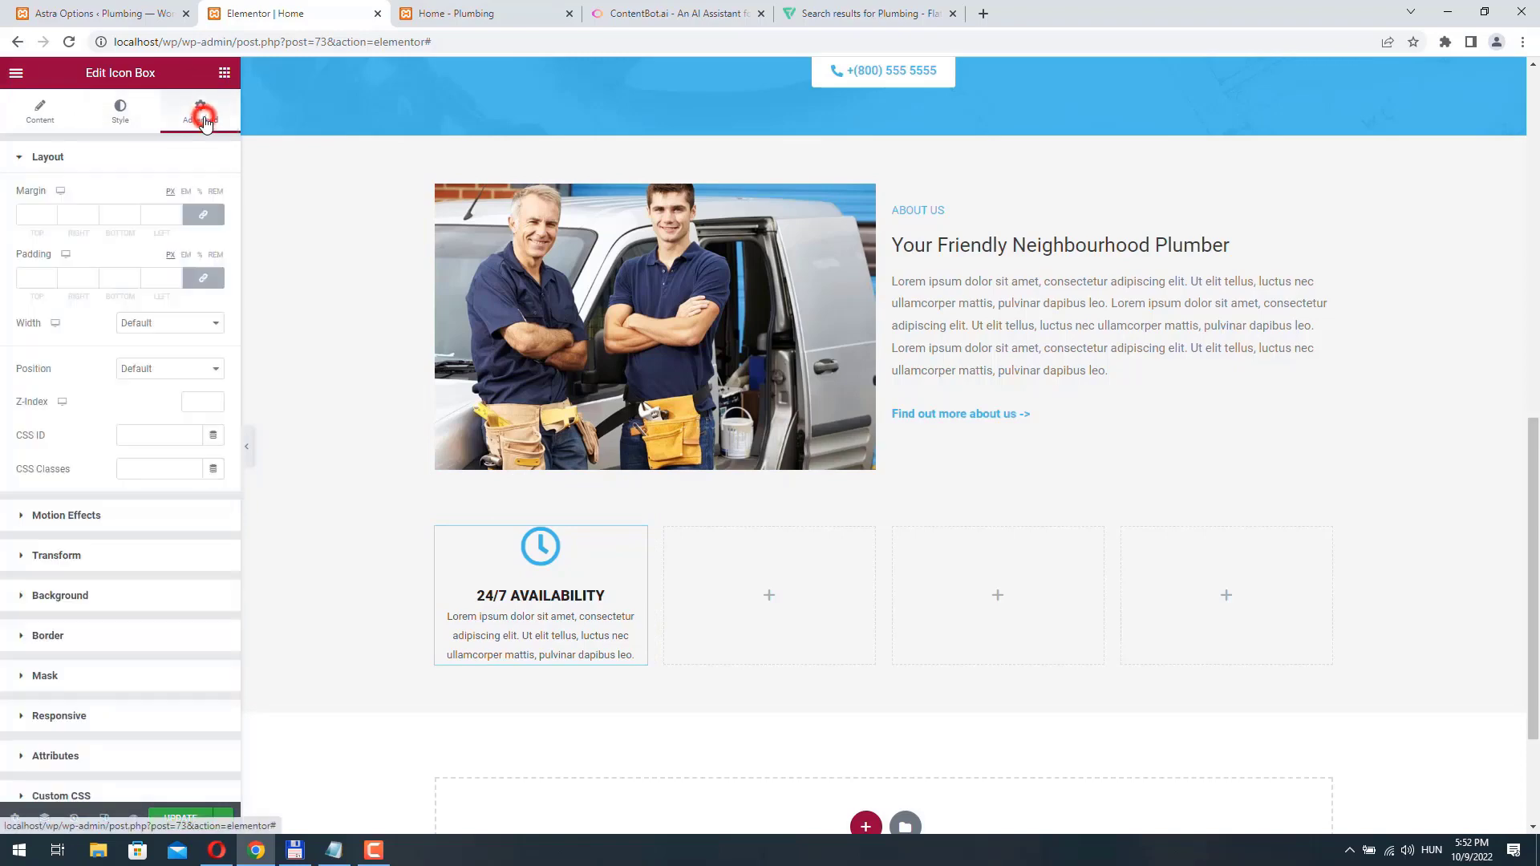
pyautogui.click(99, 593)
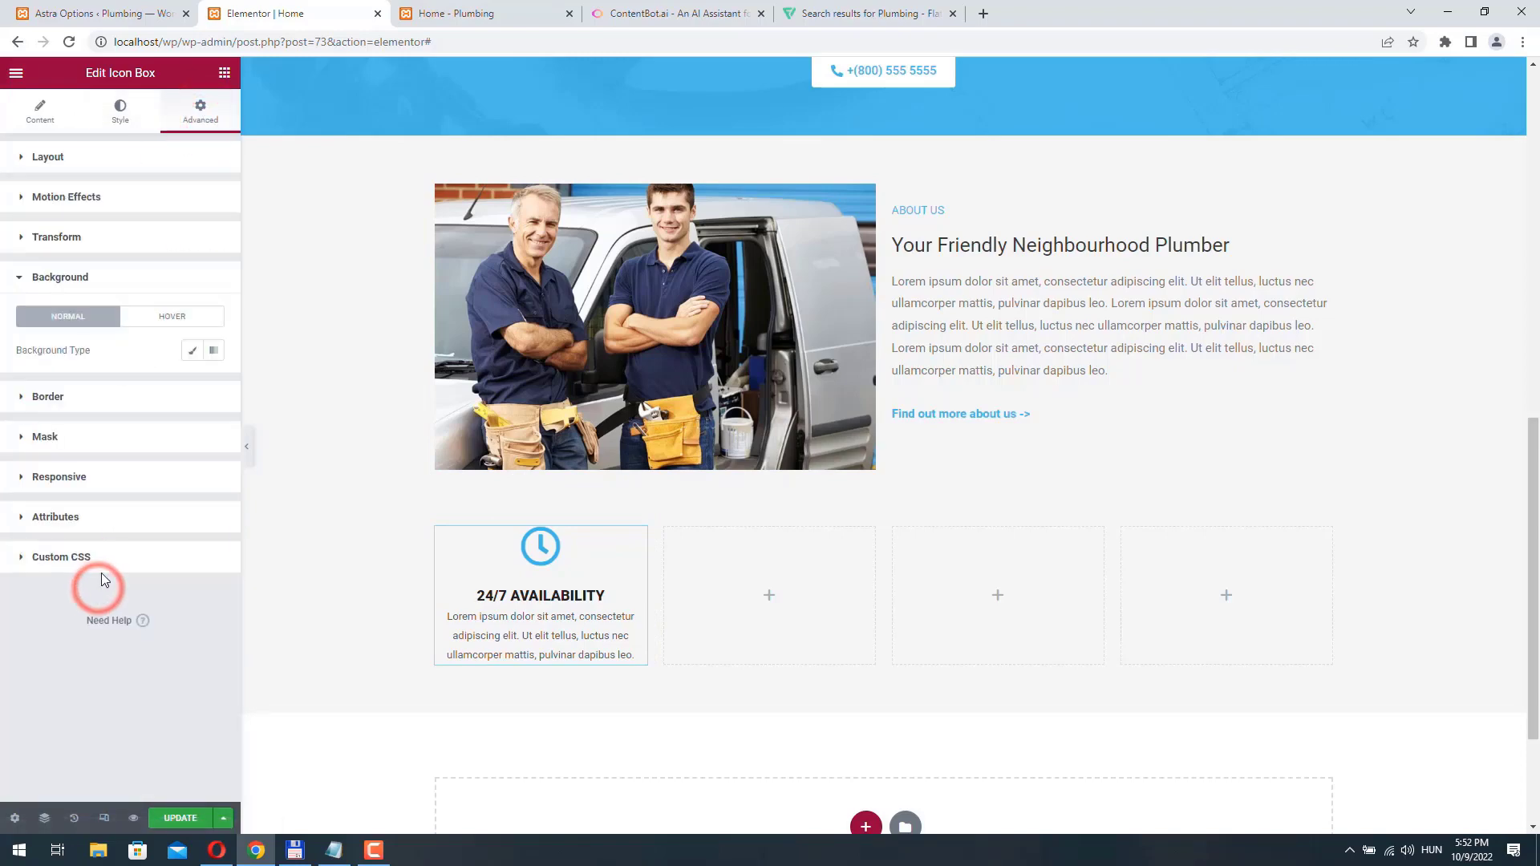
pyautogui.click(191, 350)
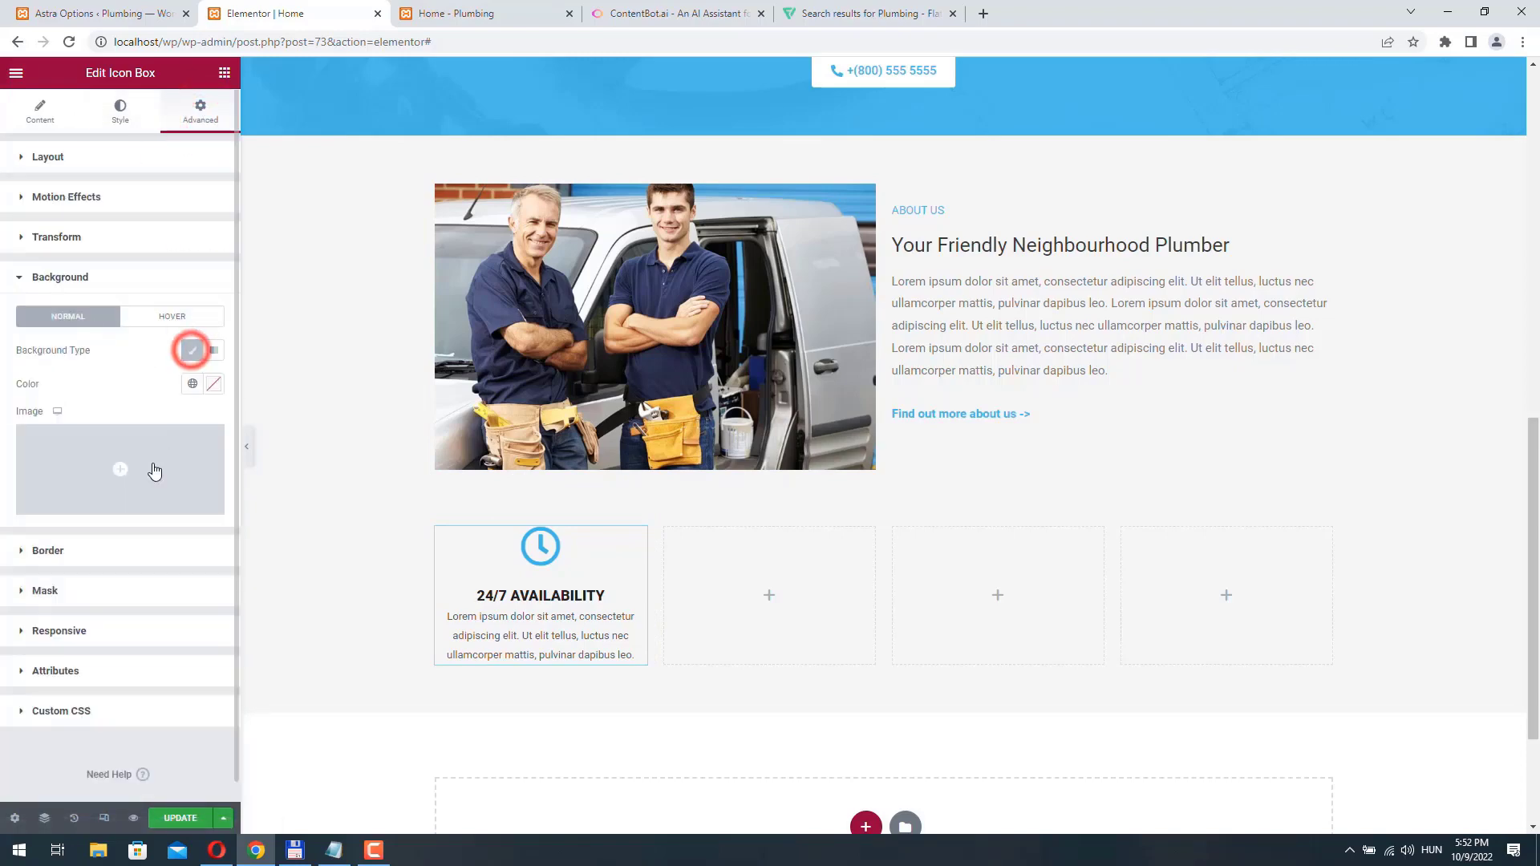
pyautogui.click(213, 385)
pyautogui.click(80, 629)
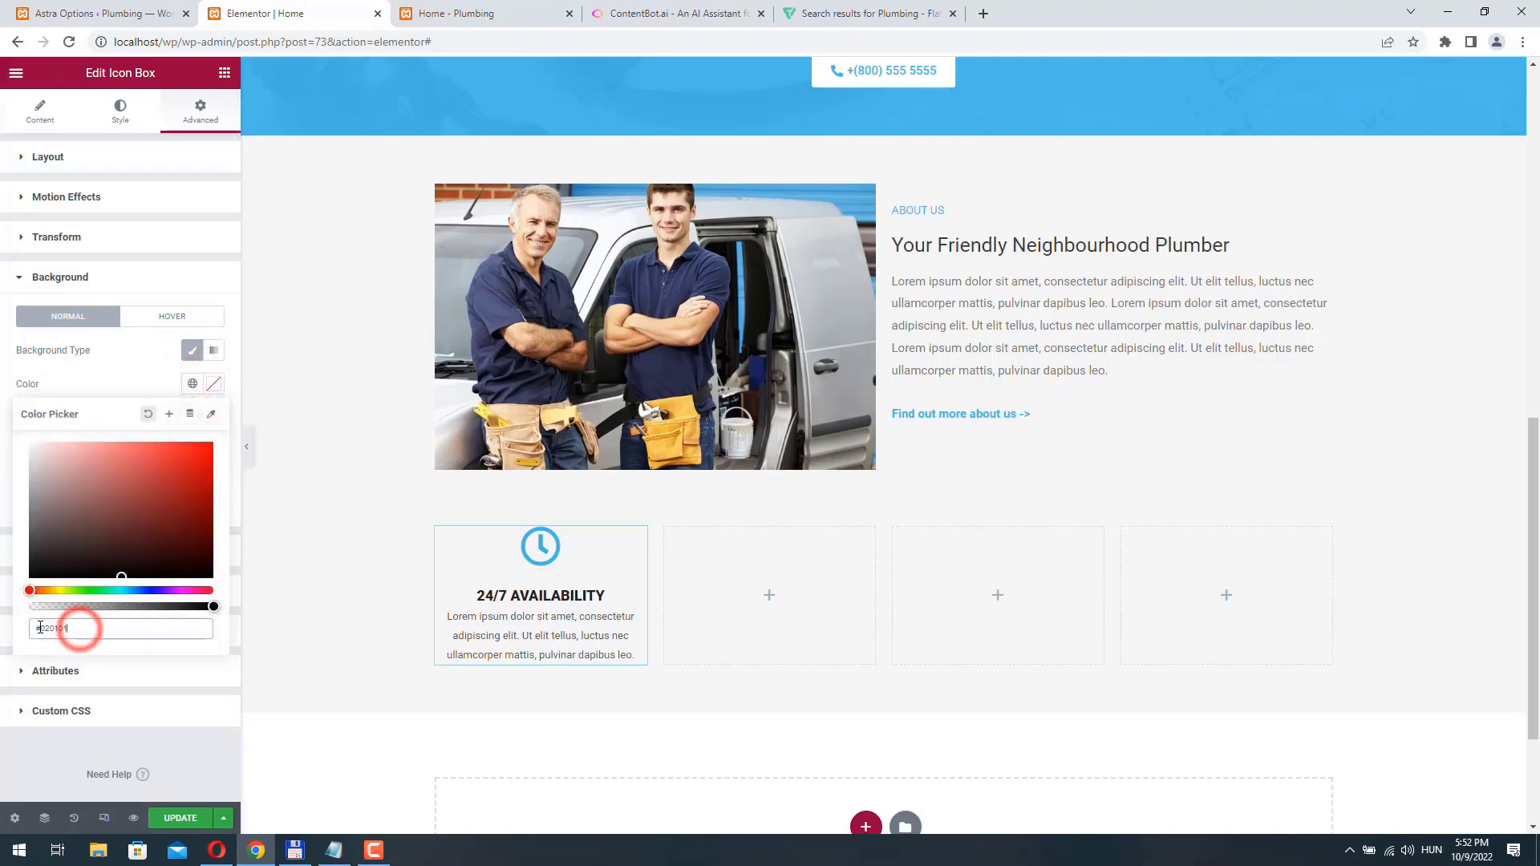
pyautogui.moveTo(38, 628); pyautogui.dragTo(135, 628)
pyautogui.write('fff')
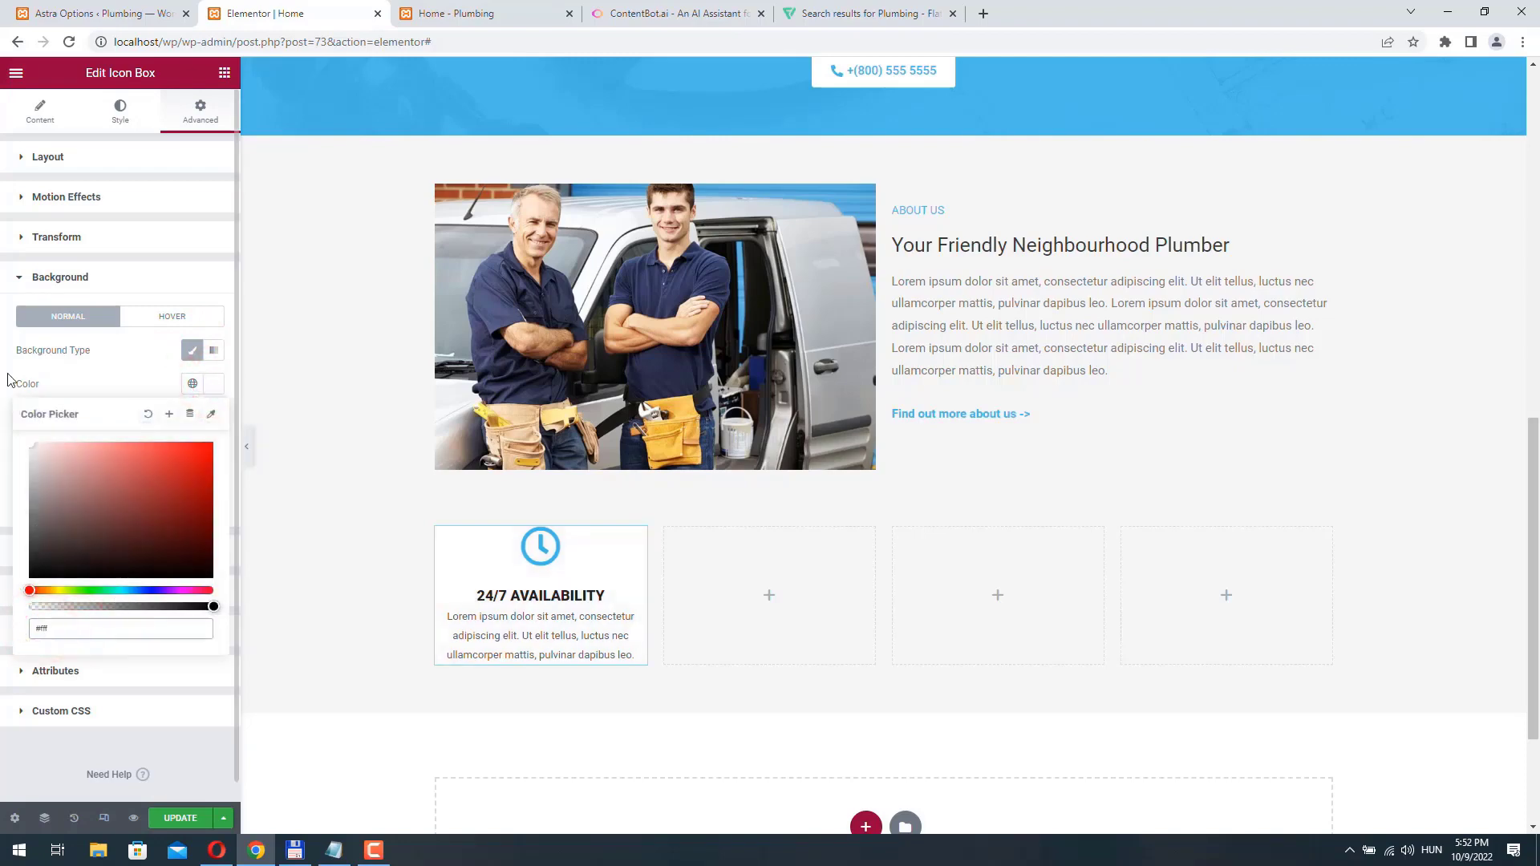
pyautogui.click(8, 374)
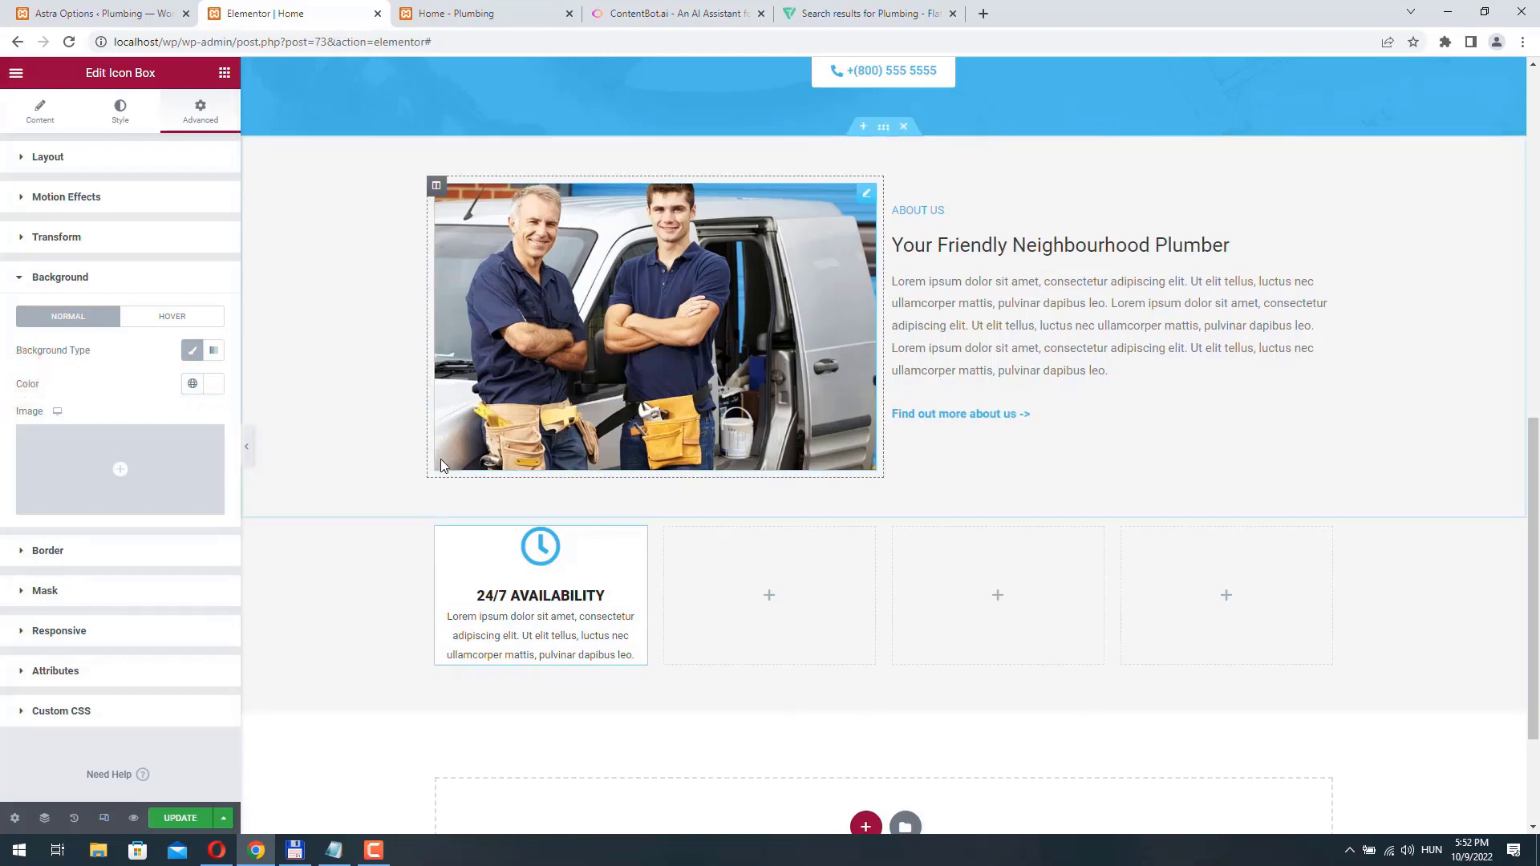
# - Unlink the icon box's padding values and set the top and bottom padding to 15 px
pyautogui.click(197, 121)
pyautogui.click(206, 280)
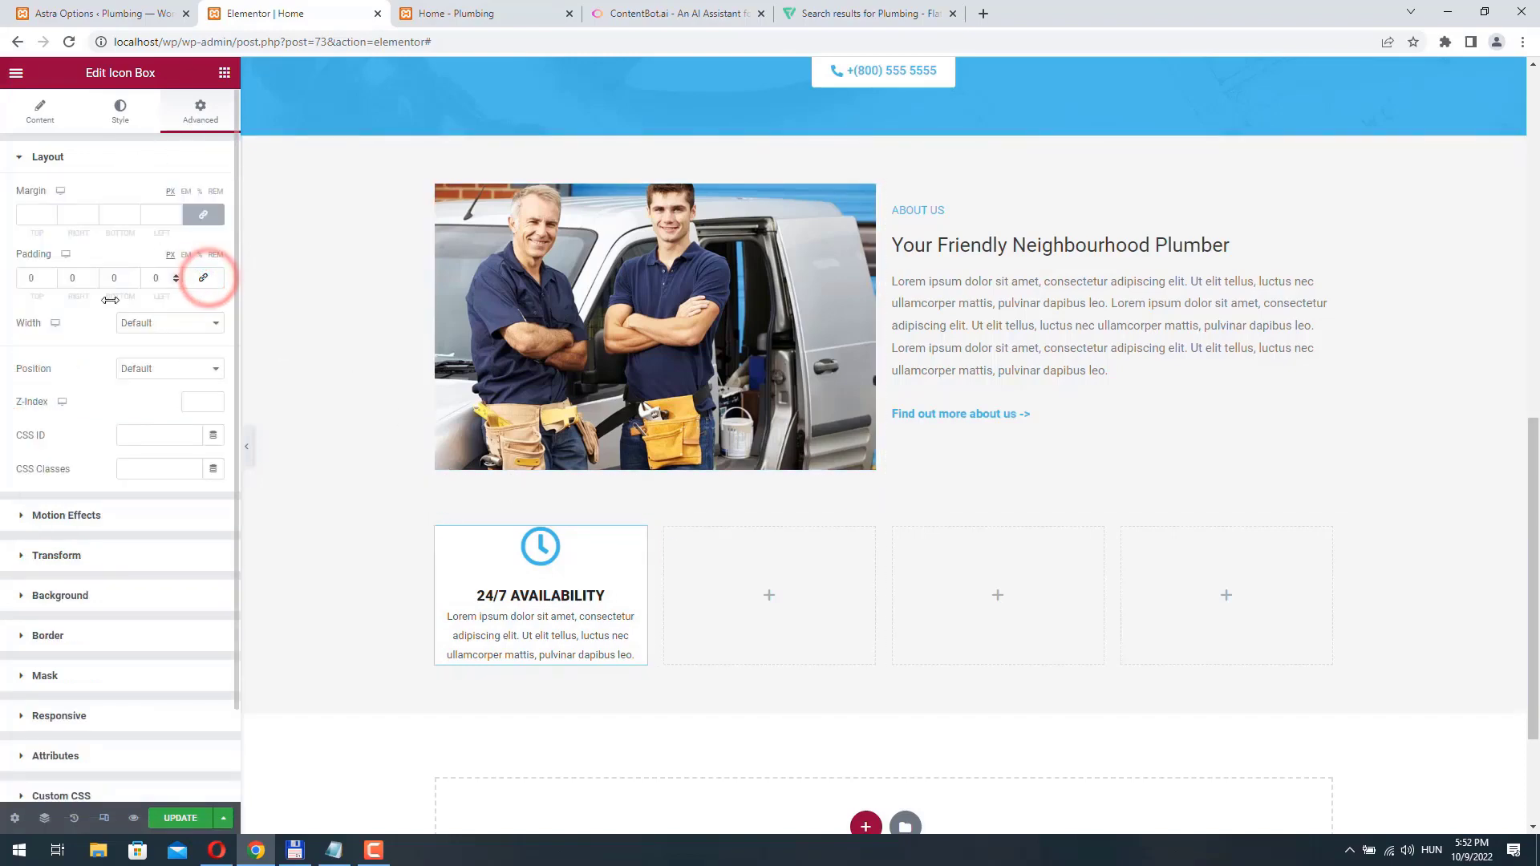
pyautogui.click(20, 278)
pyautogui.write('15')
pyautogui.press('Tab')
pyautogui.press('Tab')
pyautogui.write('15')
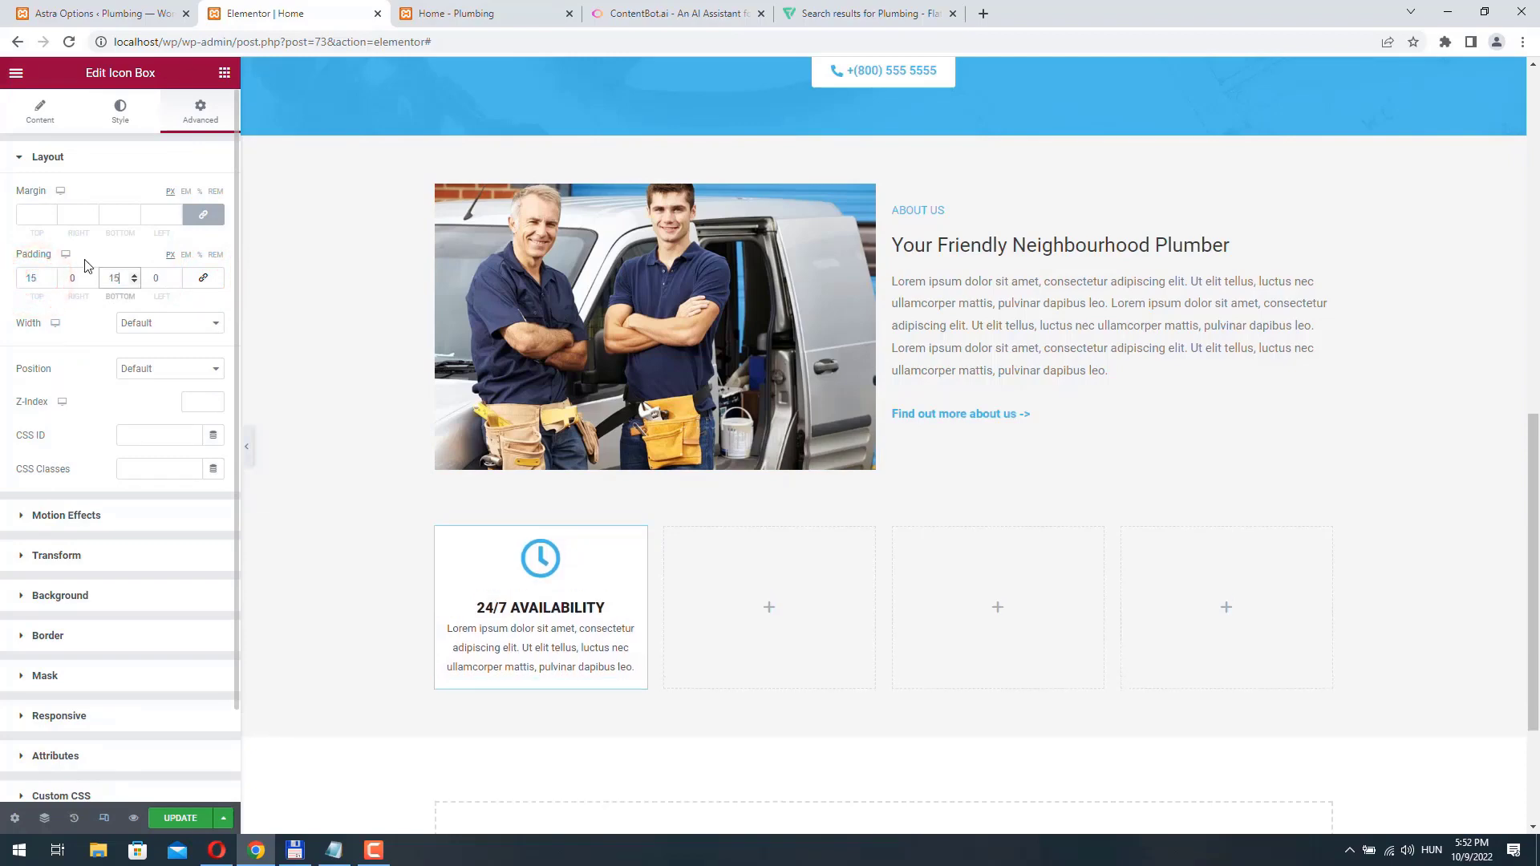
# - Set the icon box's entrance animation to Fade In Left and update the page
pyautogui.scroll(-2, 86, 265)
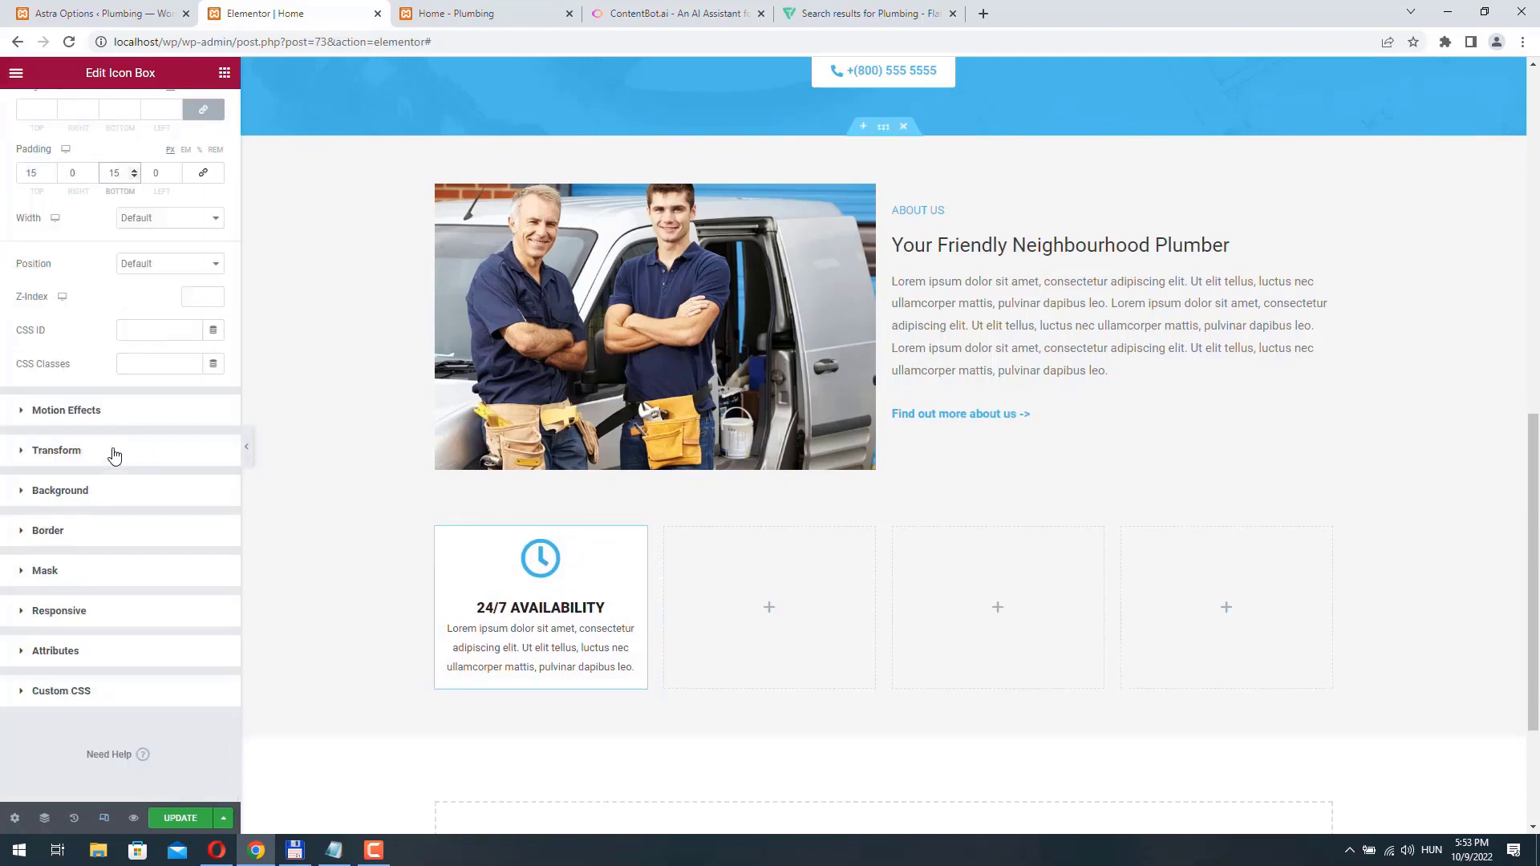
pyautogui.click(108, 412)
pyautogui.click(81, 254)
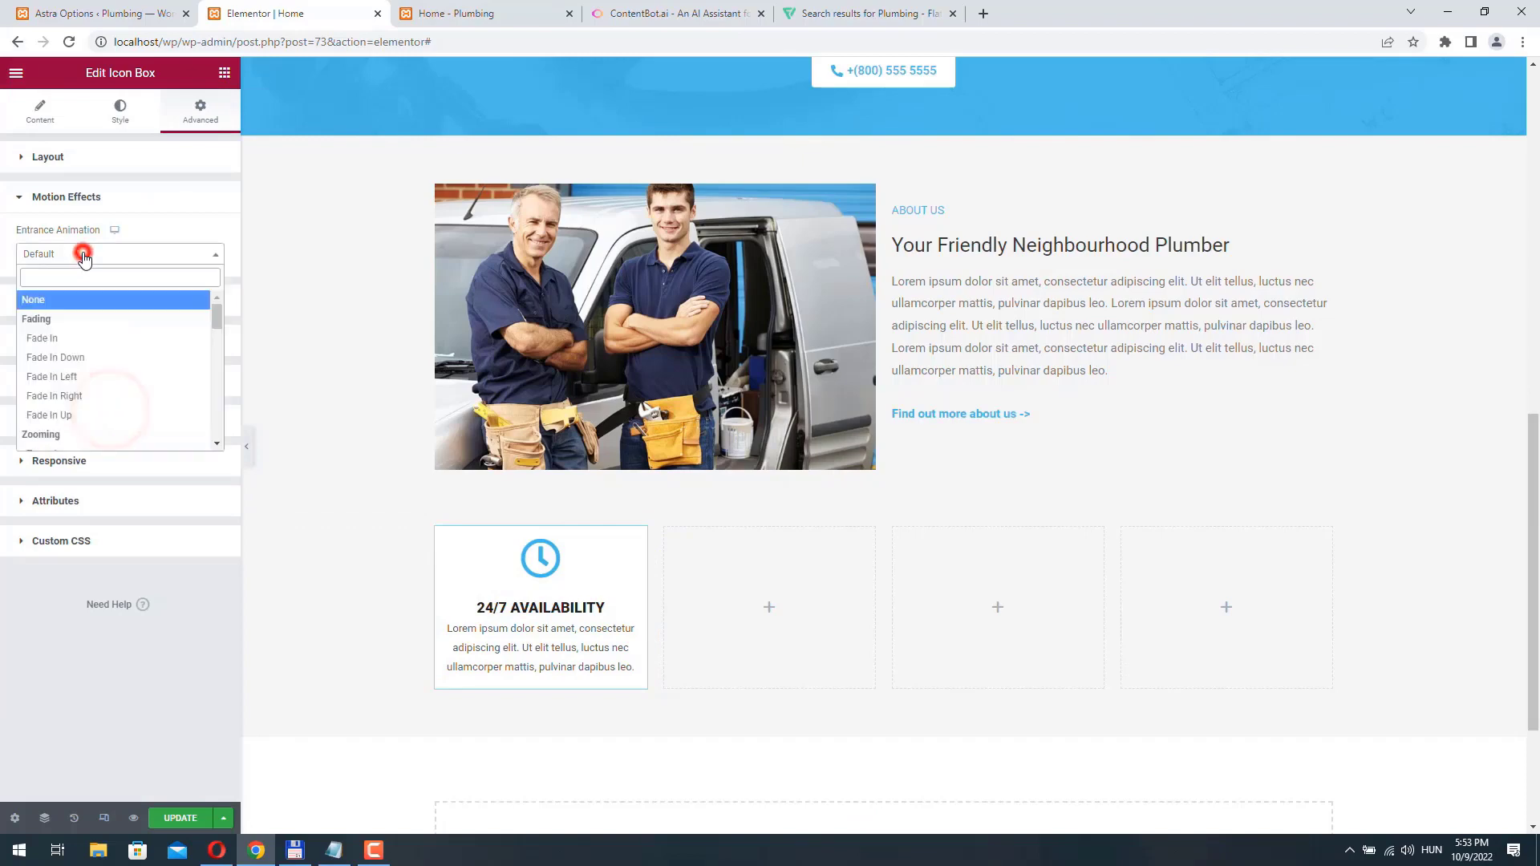
pyautogui.click(83, 382)
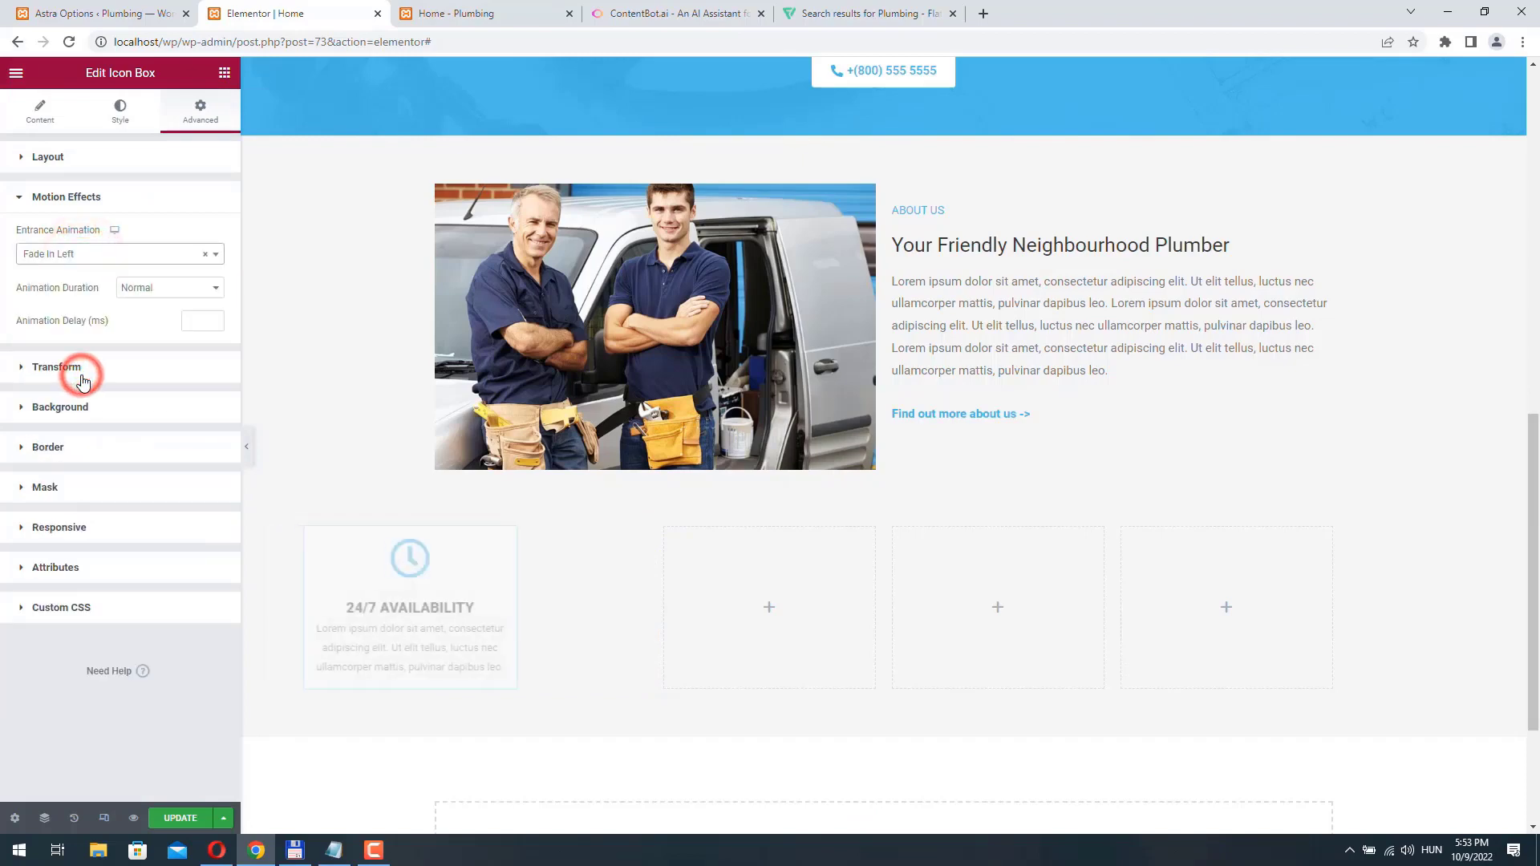
pyautogui.click(182, 819)
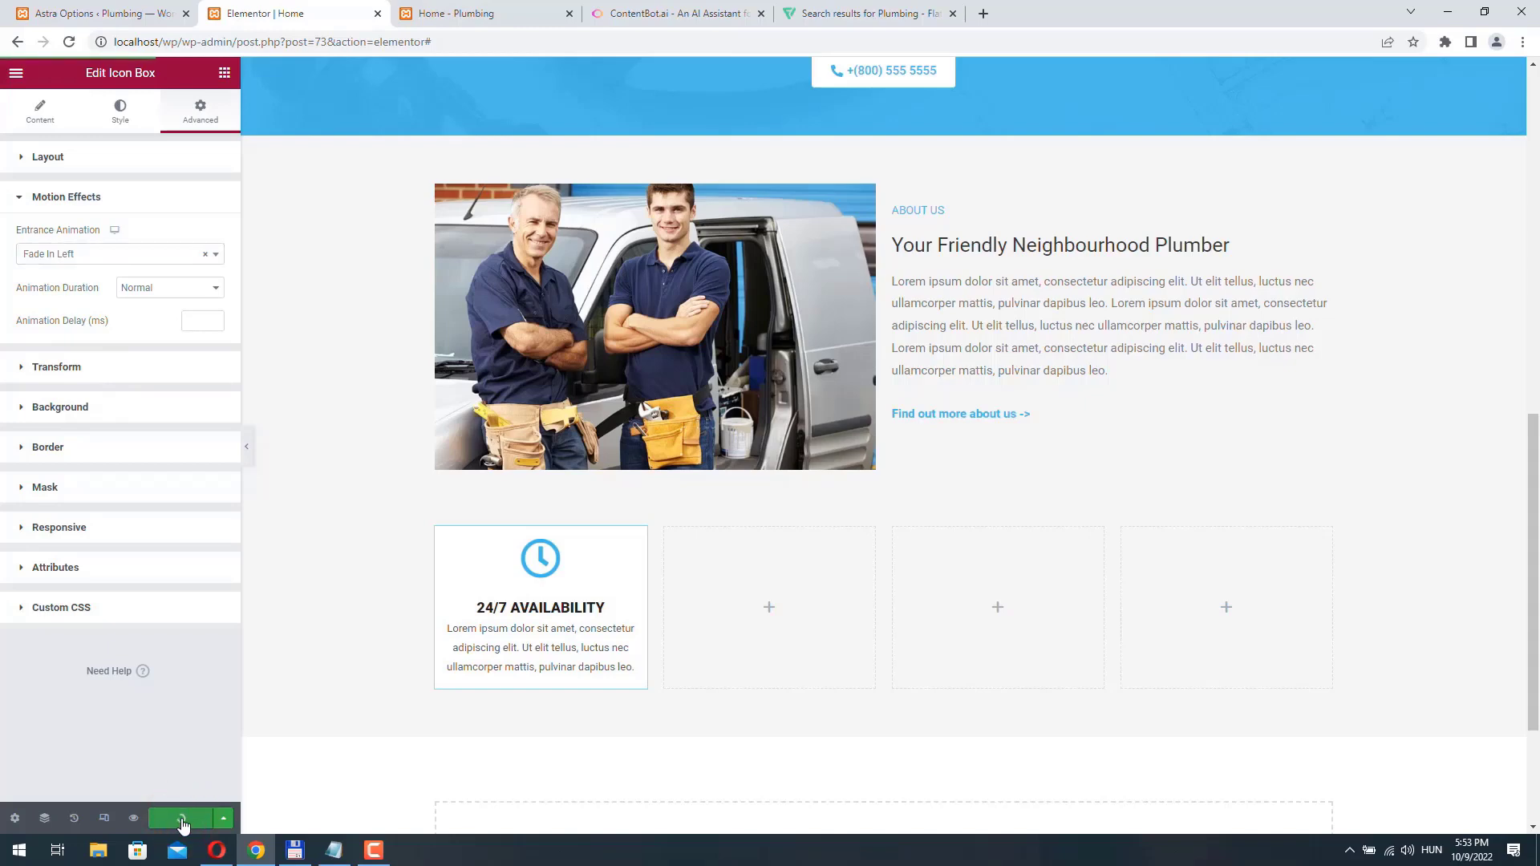
# - Reload the live Home page and look at the animated icon box below the About us section
pyautogui.click(509, 12)
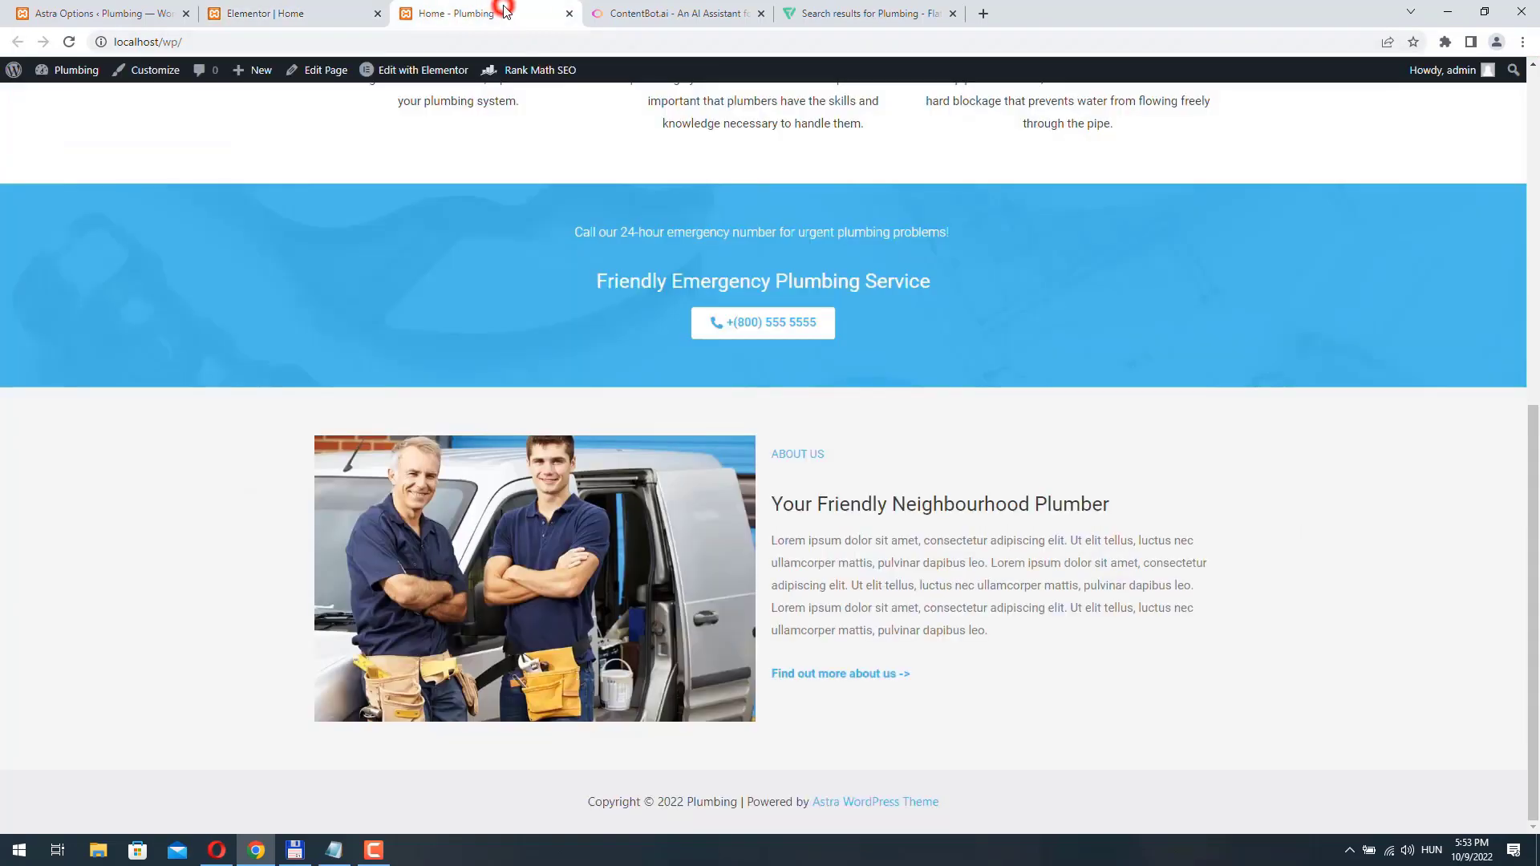
pyautogui.click(71, 42)
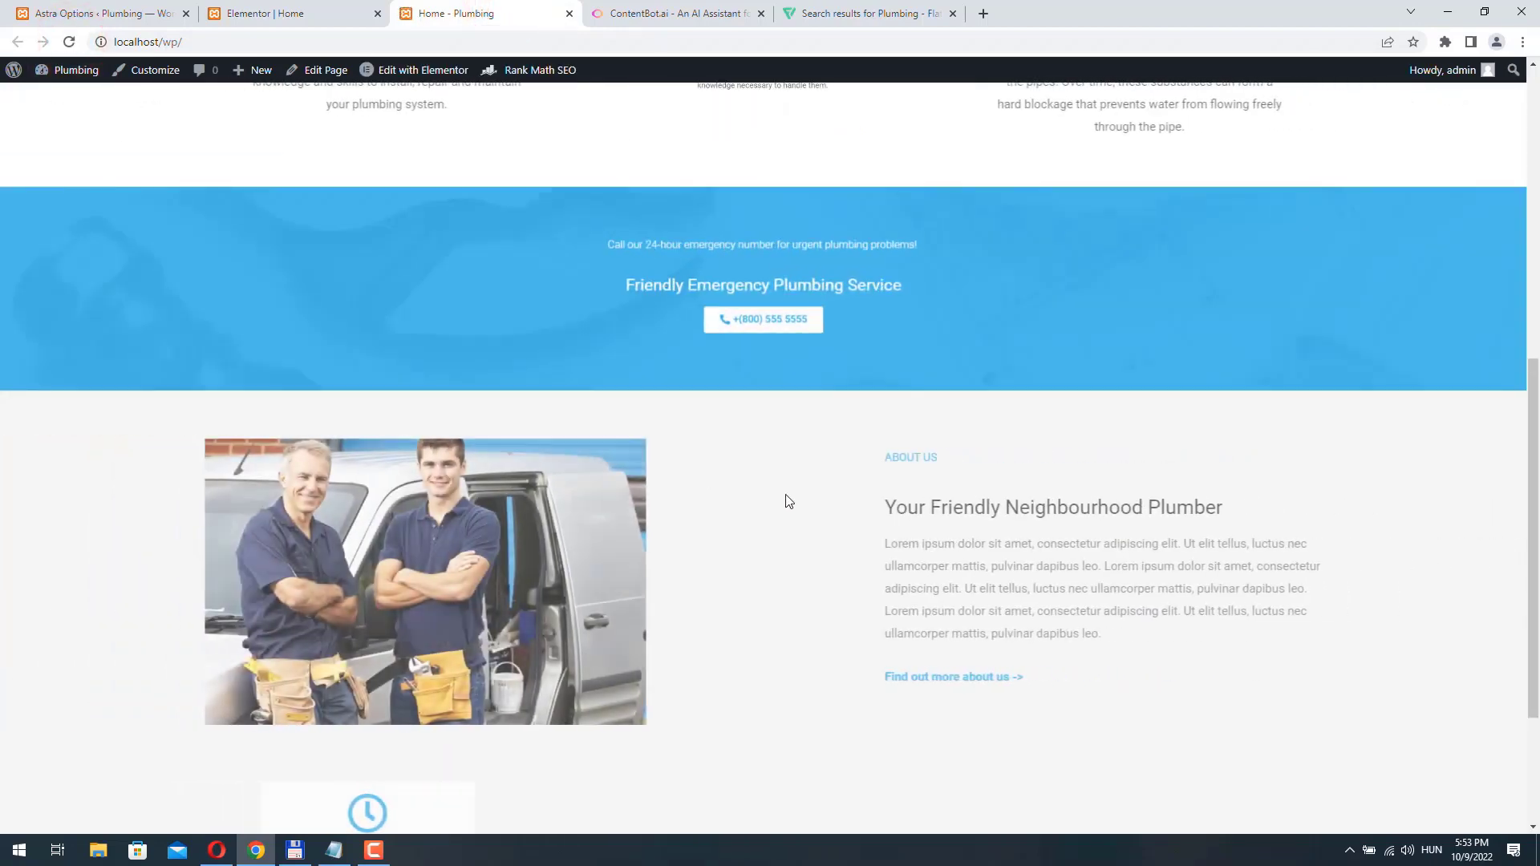
pyautogui.scroll(-3, 787, 498)
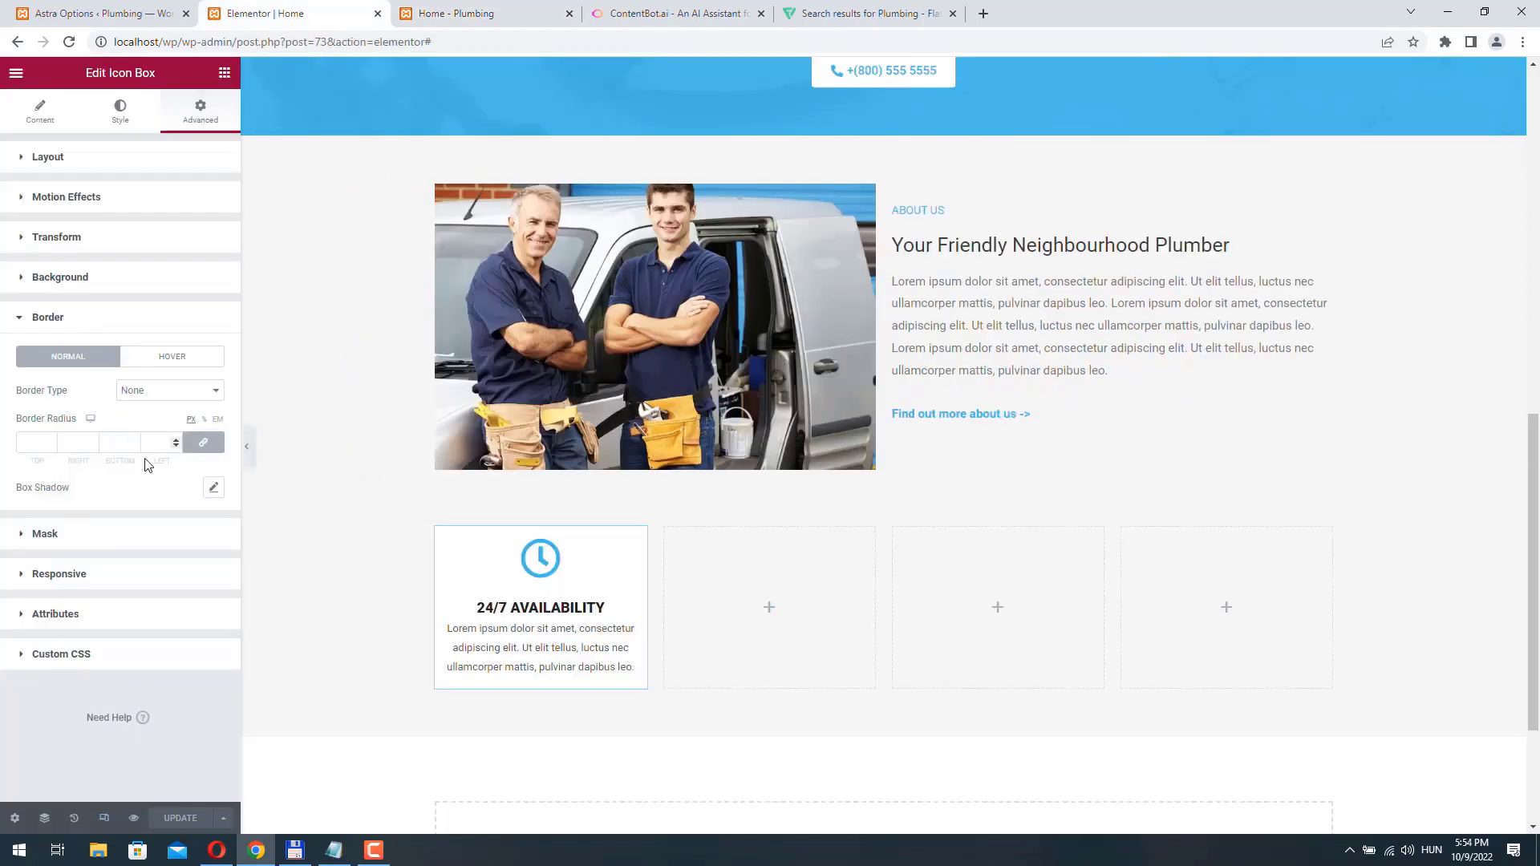
# - Add a box shadow with the default settings to the icon box, and update the page to check it on the live site
pyautogui.click(214, 488)
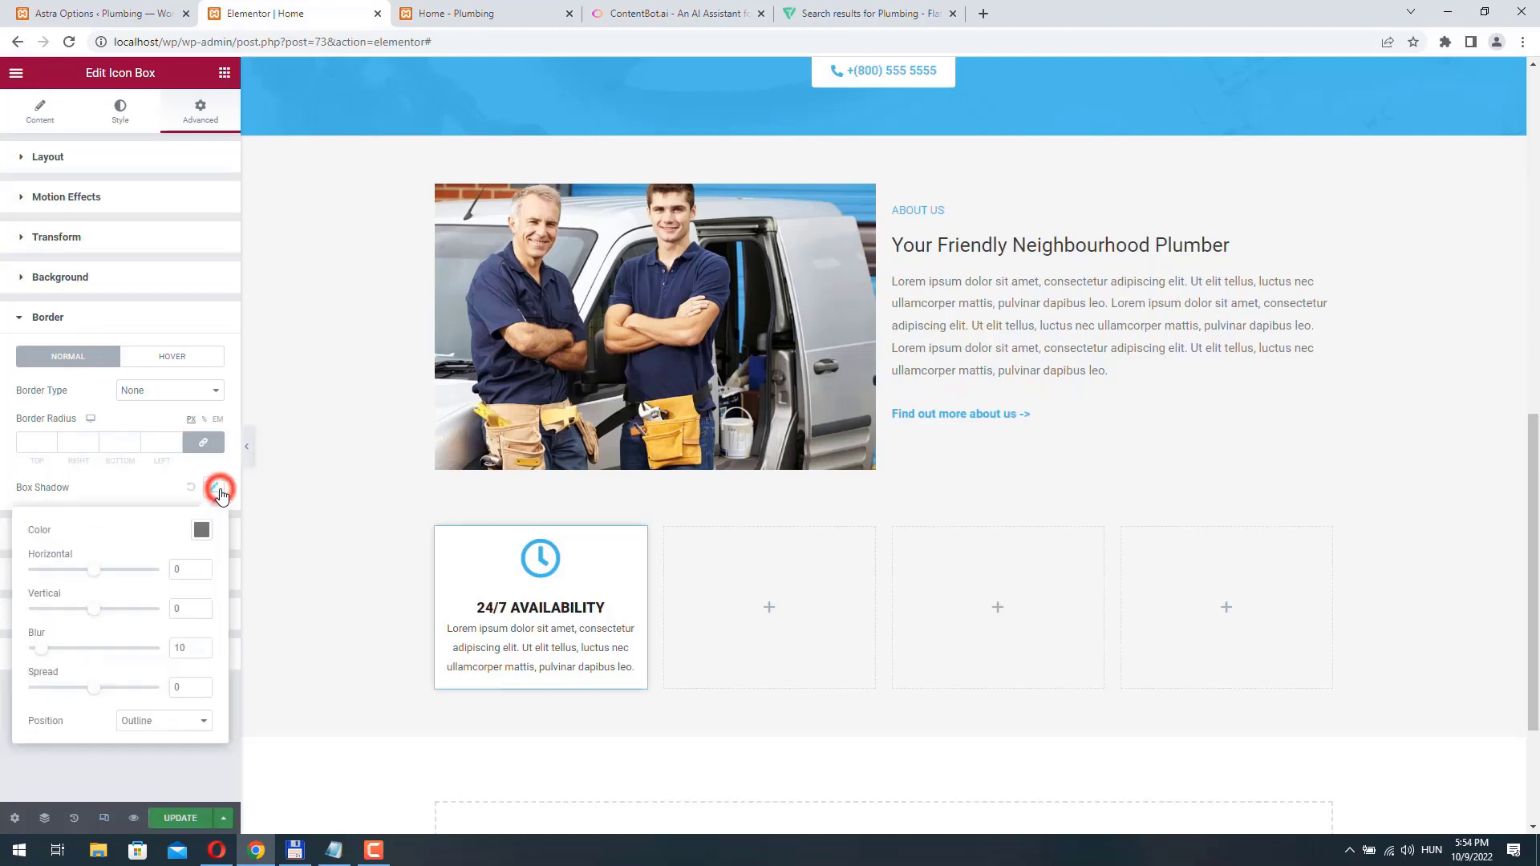
pyautogui.click(193, 818)
pyautogui.hotkey('ctrl', 'Tab')
pyautogui.press('F5')
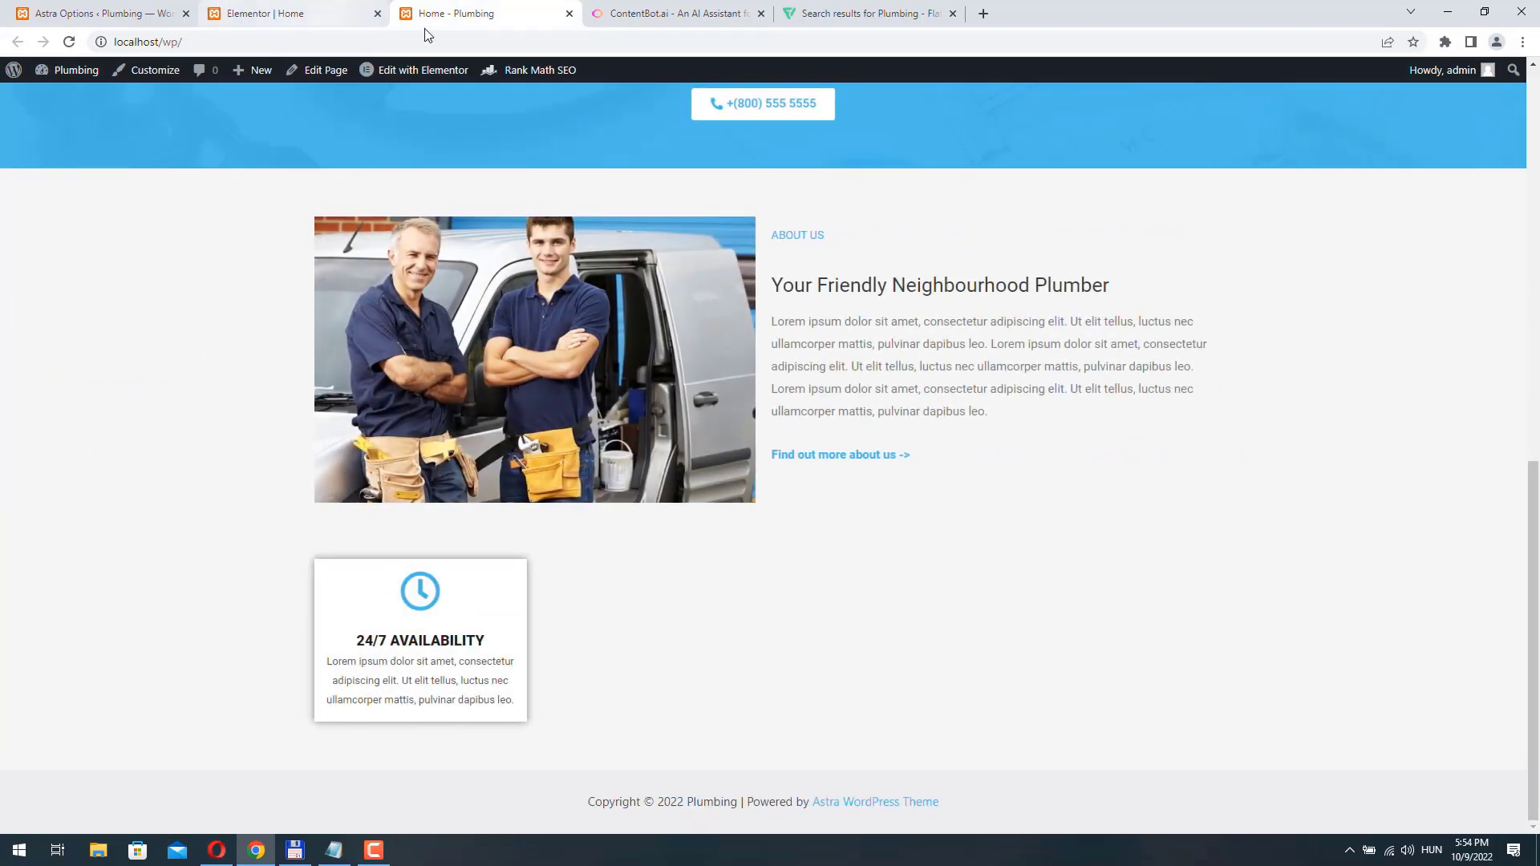
pyautogui.click(297, 14)
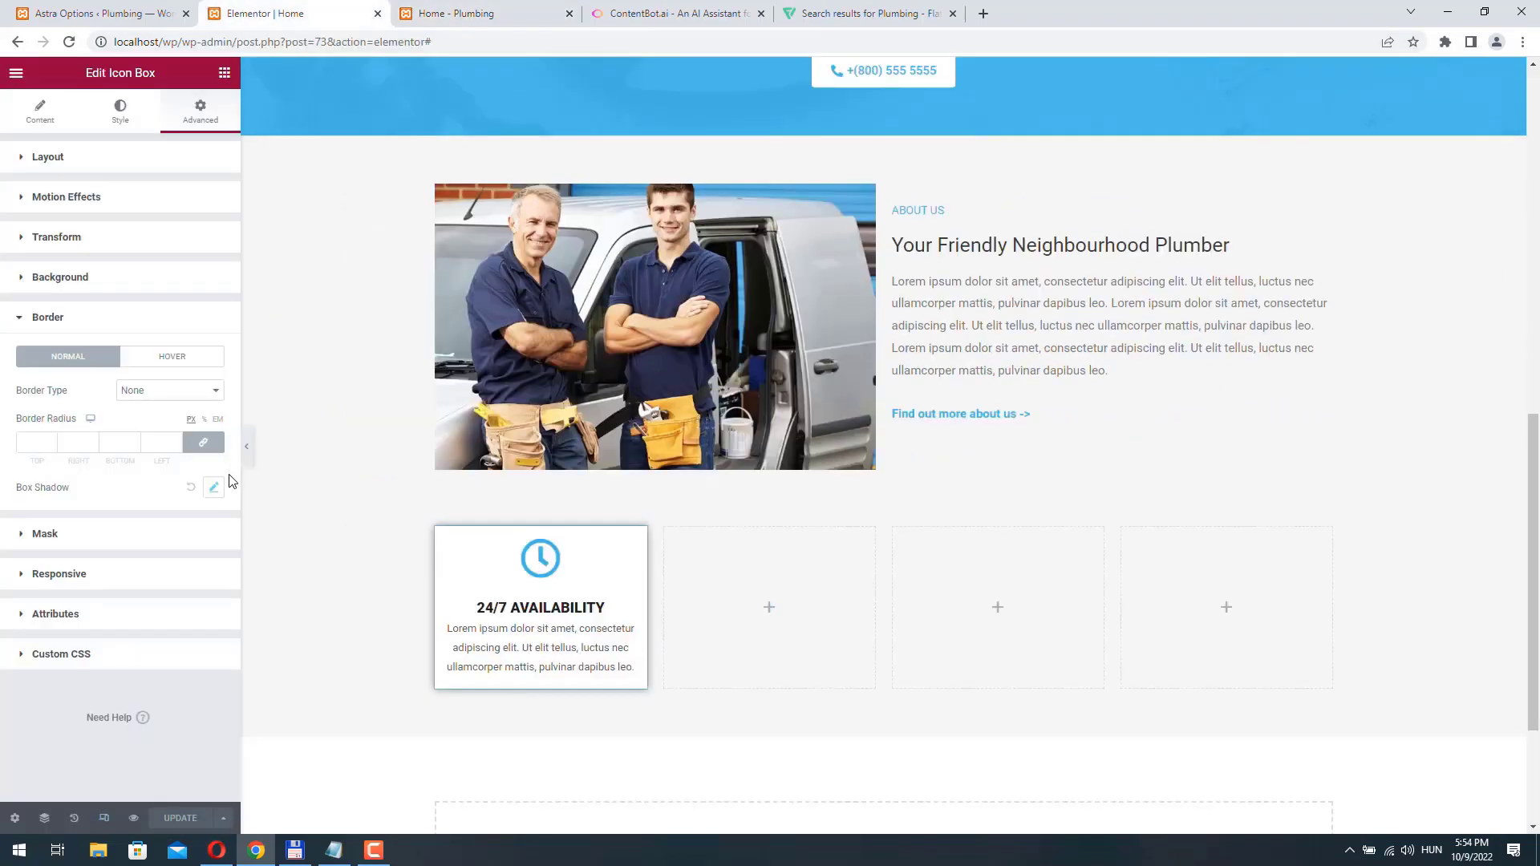
# - Reset the first icon box's box shadow to default and update the page
pyautogui.click(190, 487)
pyautogui.click(182, 818)
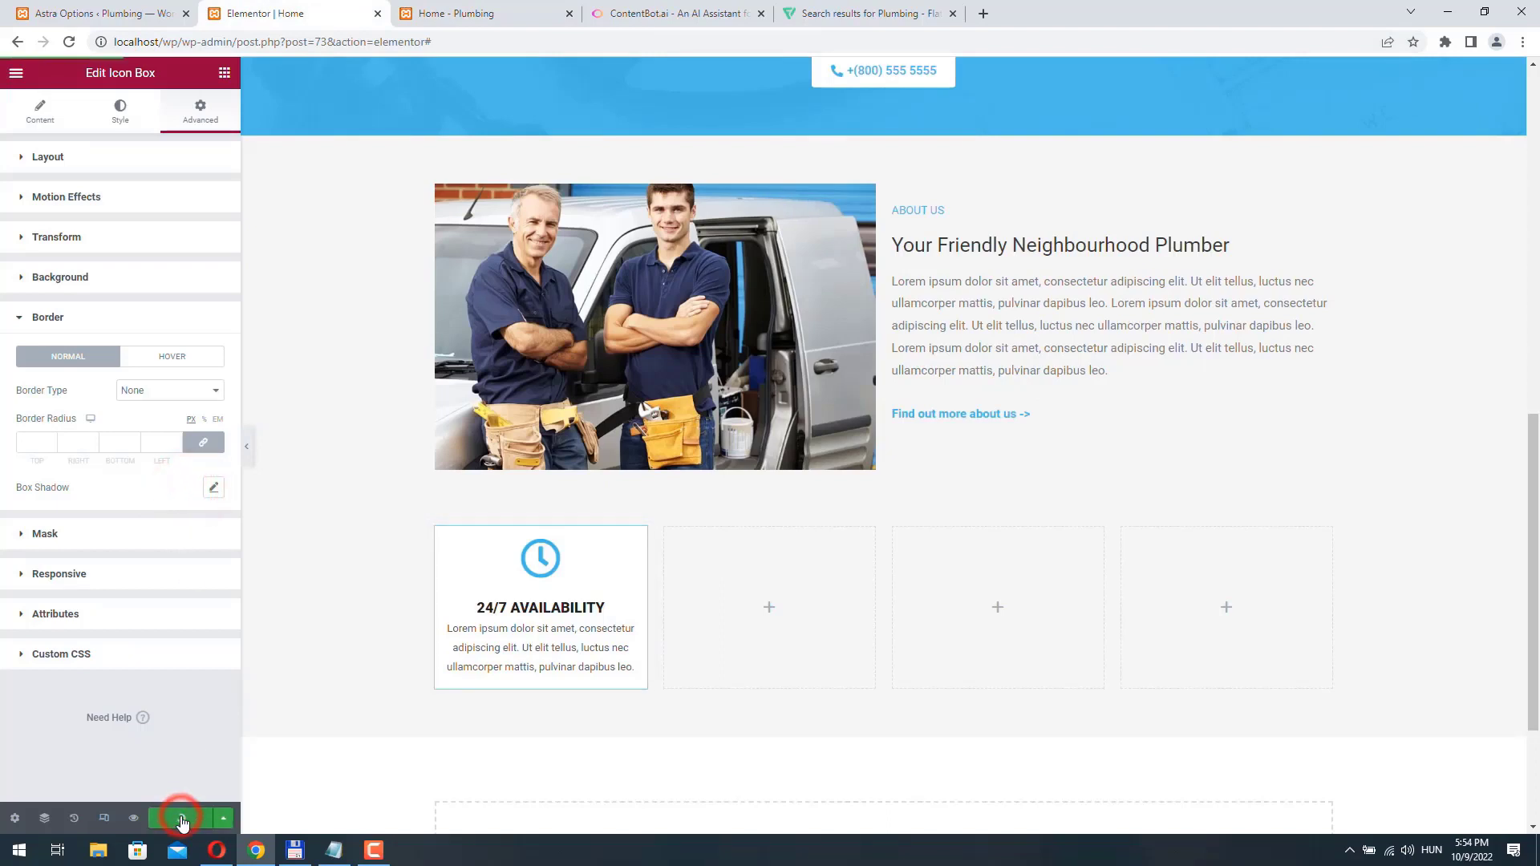
# - Duplicate the 24/7 Availability icon box and move the copy into the empty second column
pyautogui.rightClick(637, 534)
pyautogui.click(687, 571)
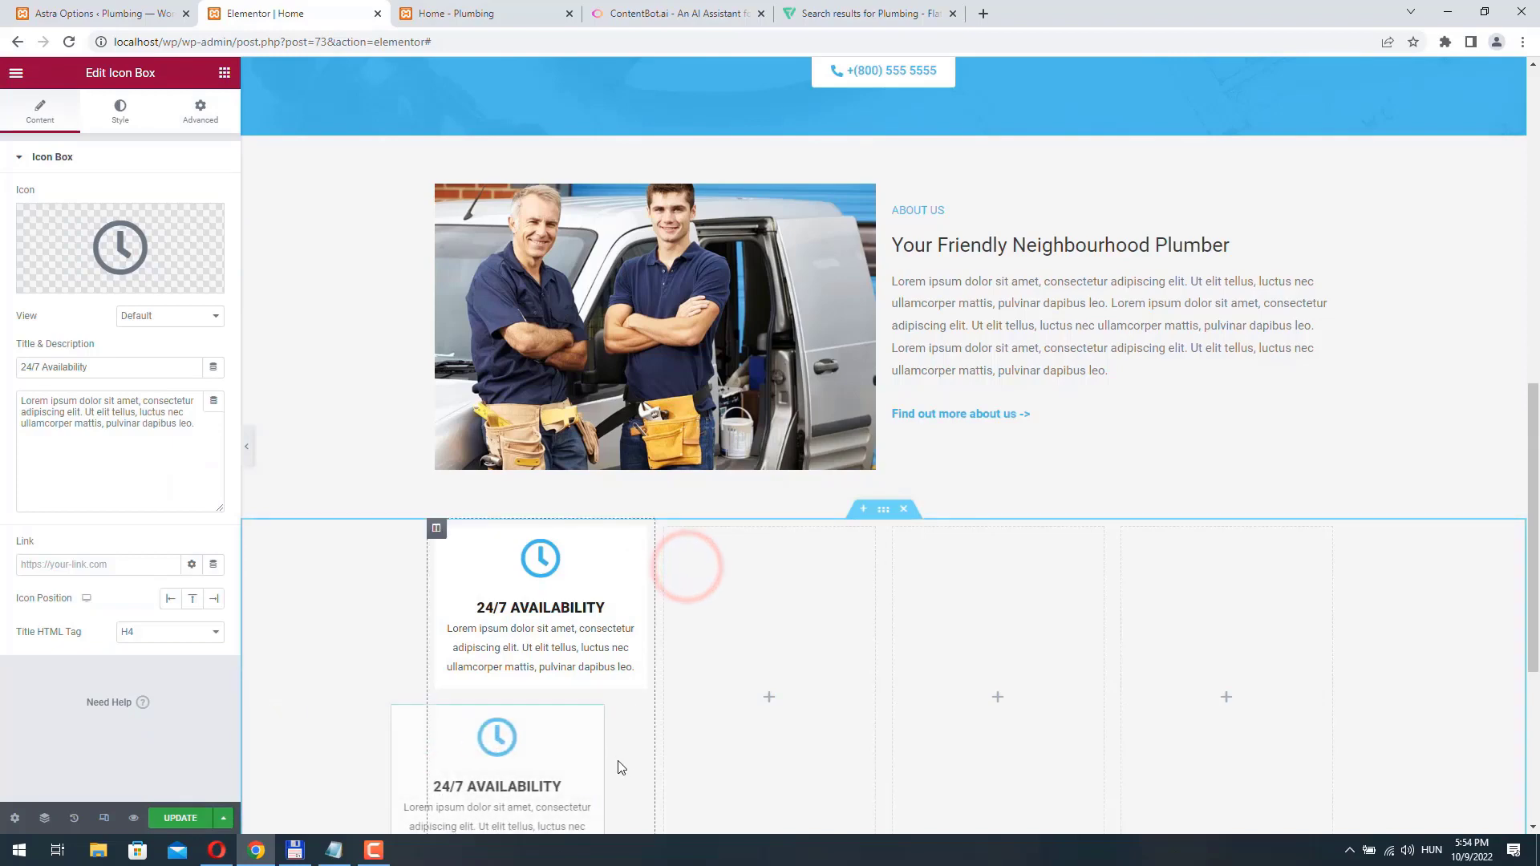
pyautogui.moveTo(636, 720); pyautogui.dragTo(739, 603)
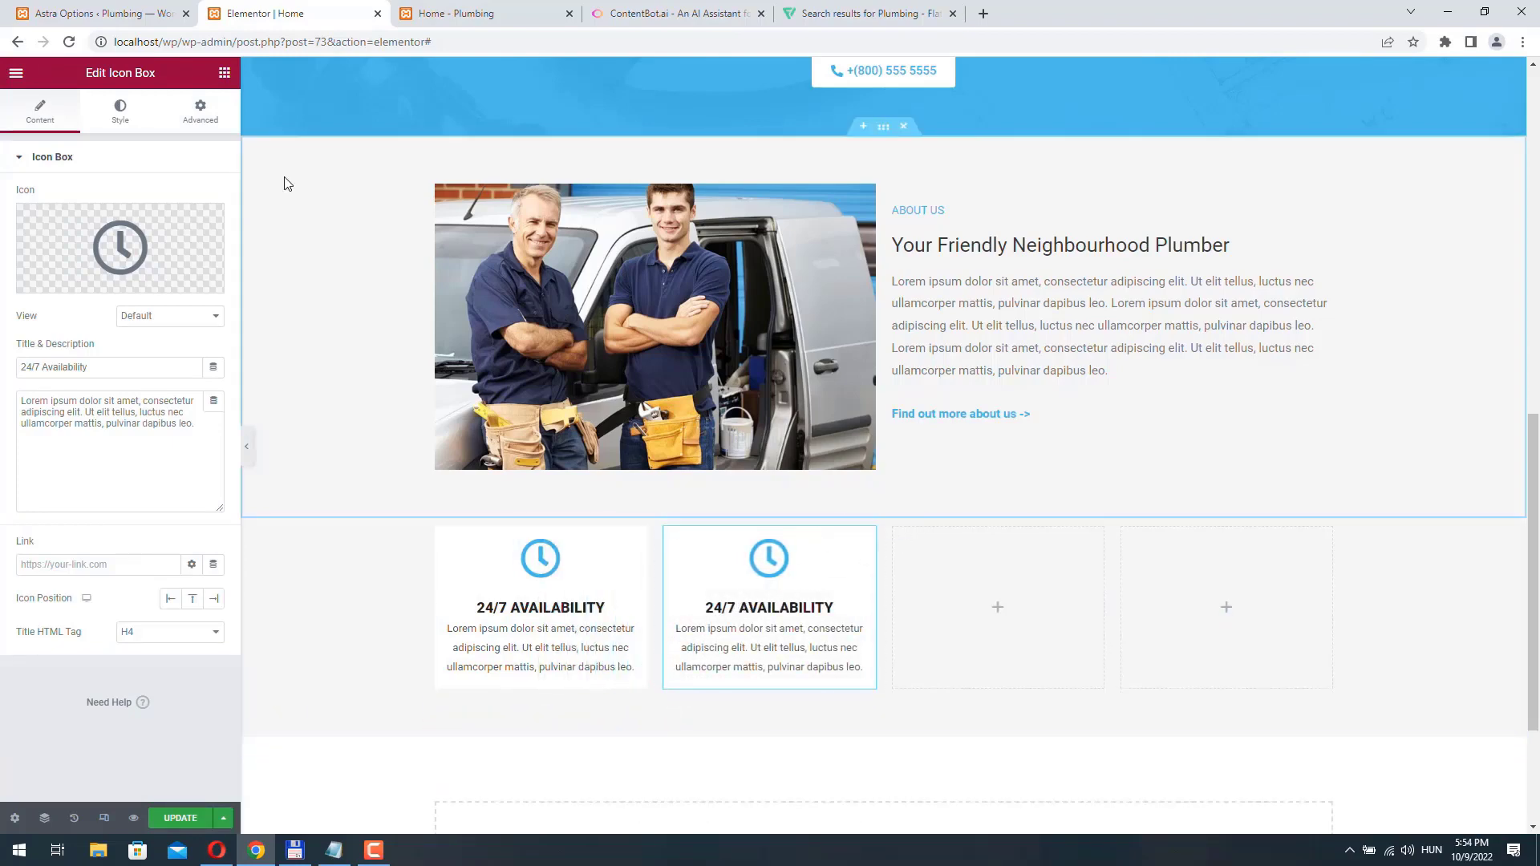
# - Try Zoom In Up and Bounce In as the second icon box's entrance animation, and settle on Zoom In
pyautogui.click(207, 113)
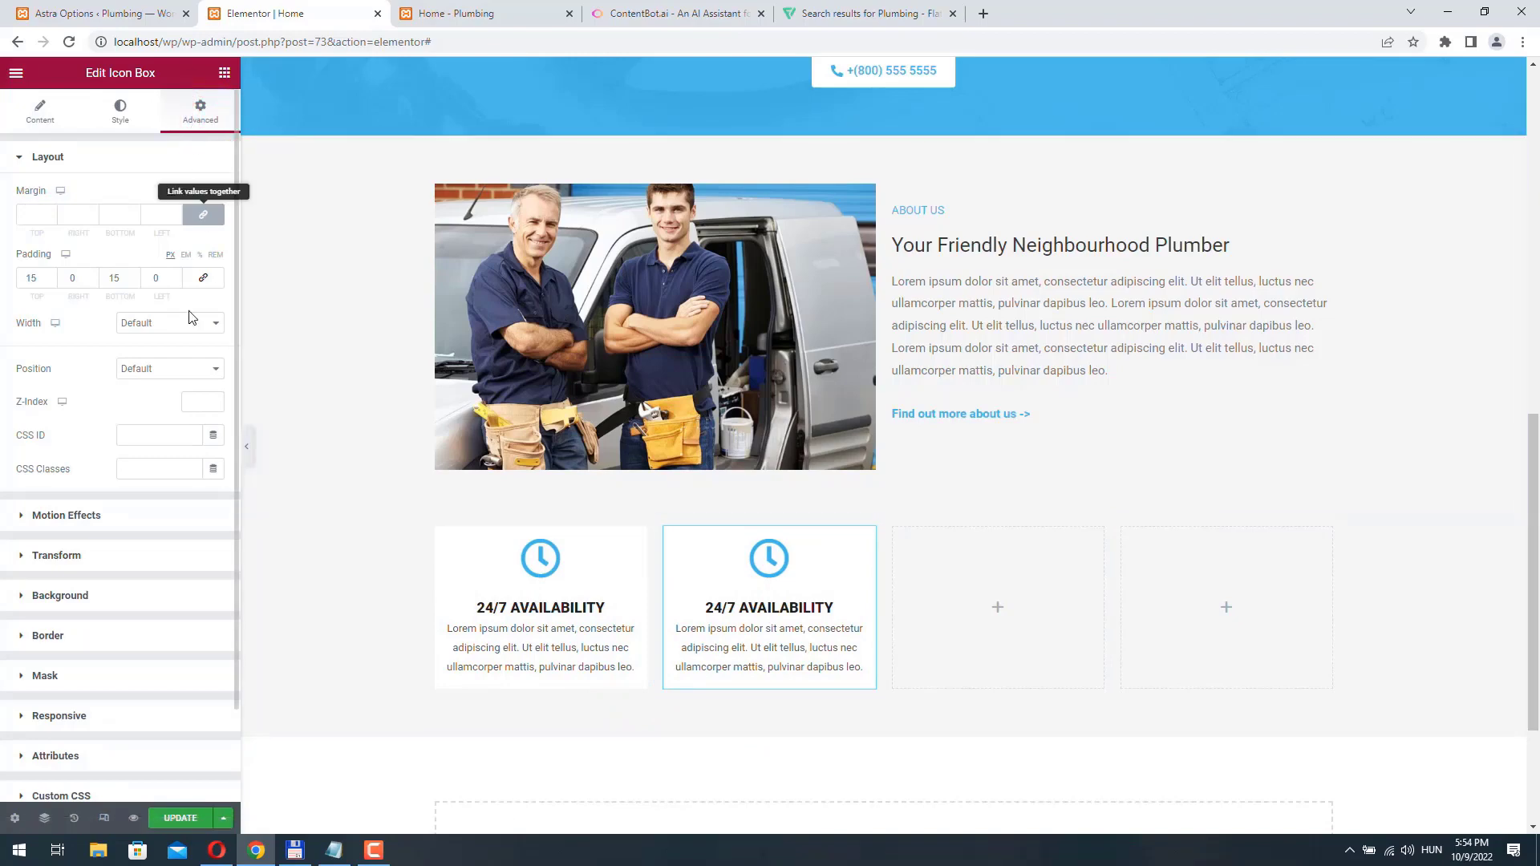
pyautogui.scroll(-2, 146, 487)
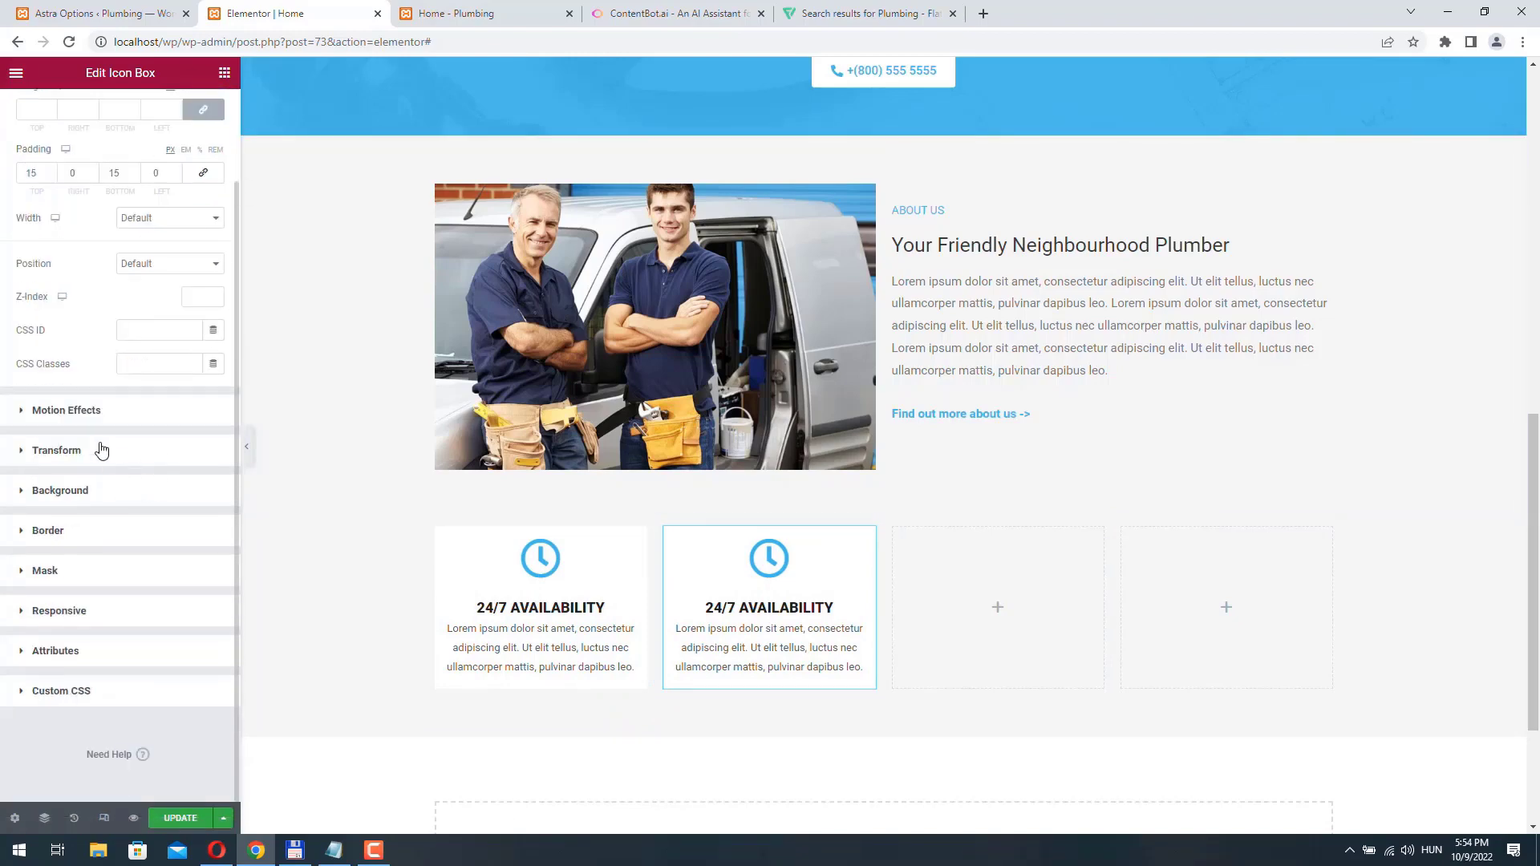
pyautogui.click(86, 409)
pyautogui.click(108, 253)
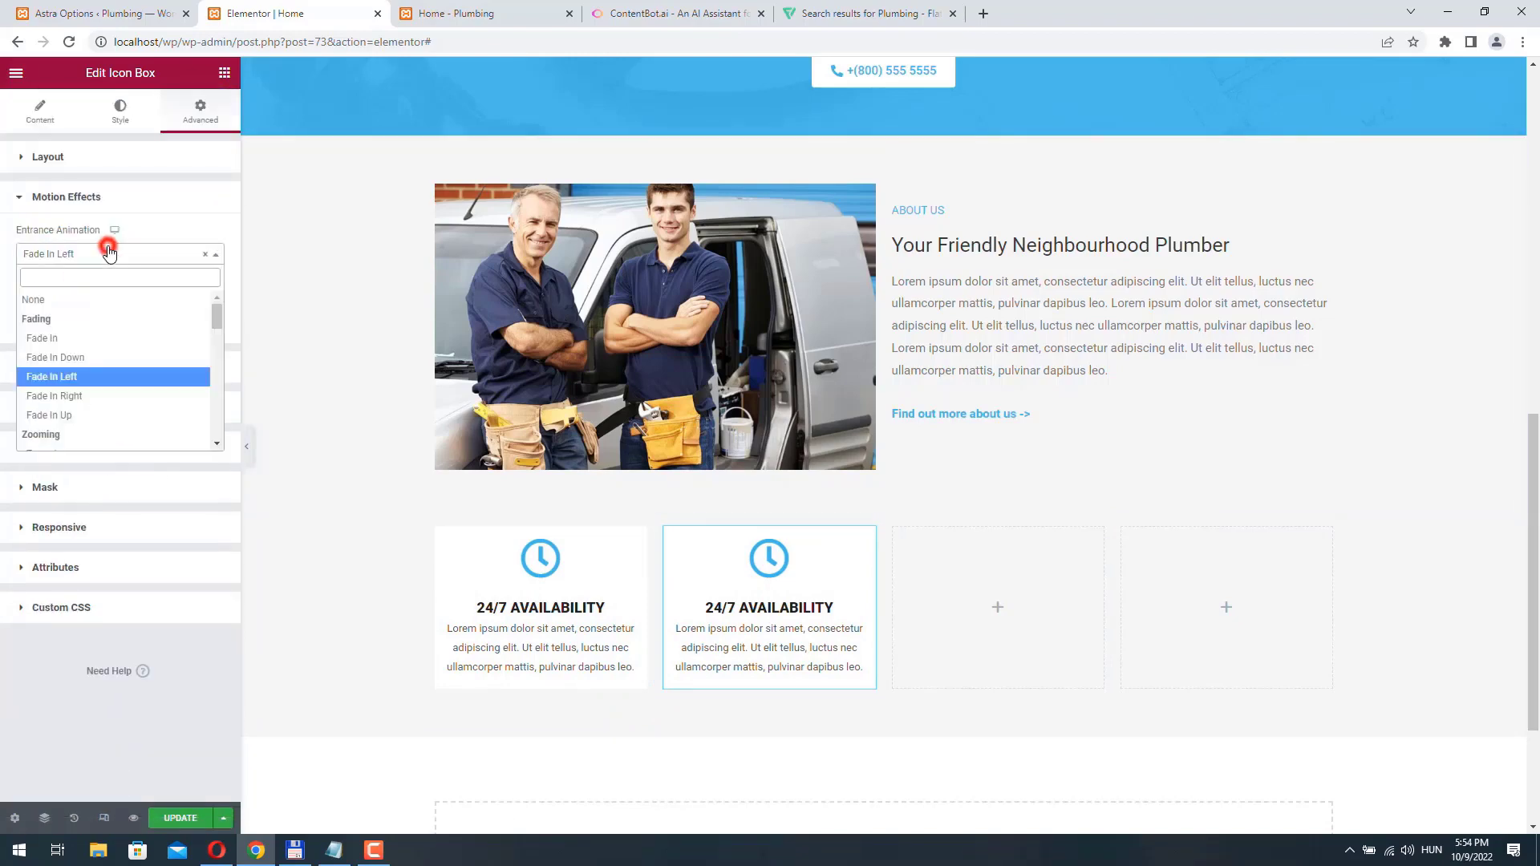
pyautogui.scroll(-4, 88, 369)
pyautogui.click(68, 372)
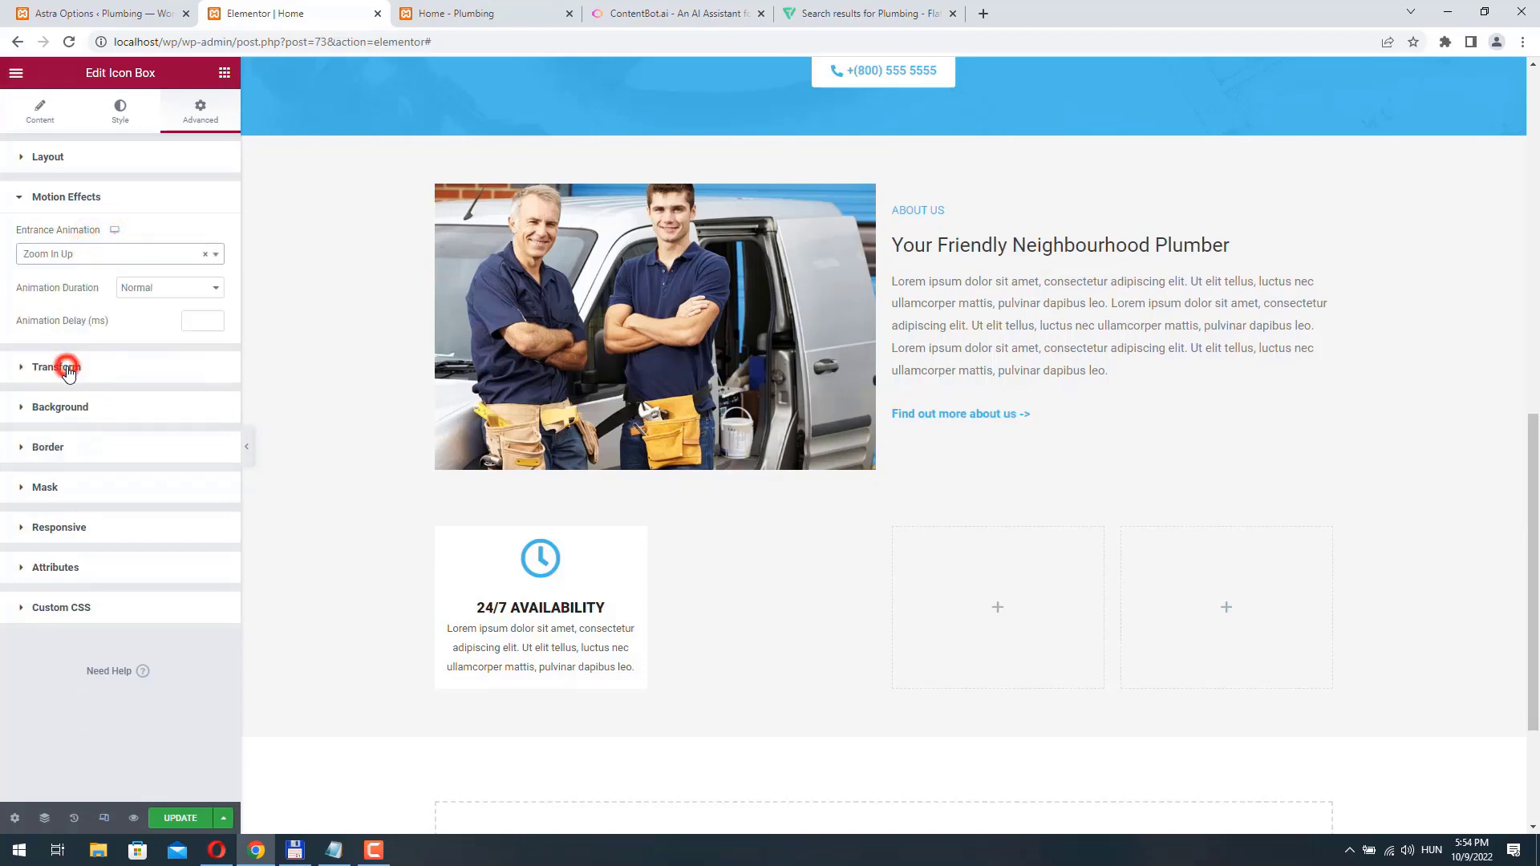
pyautogui.click(84, 255)
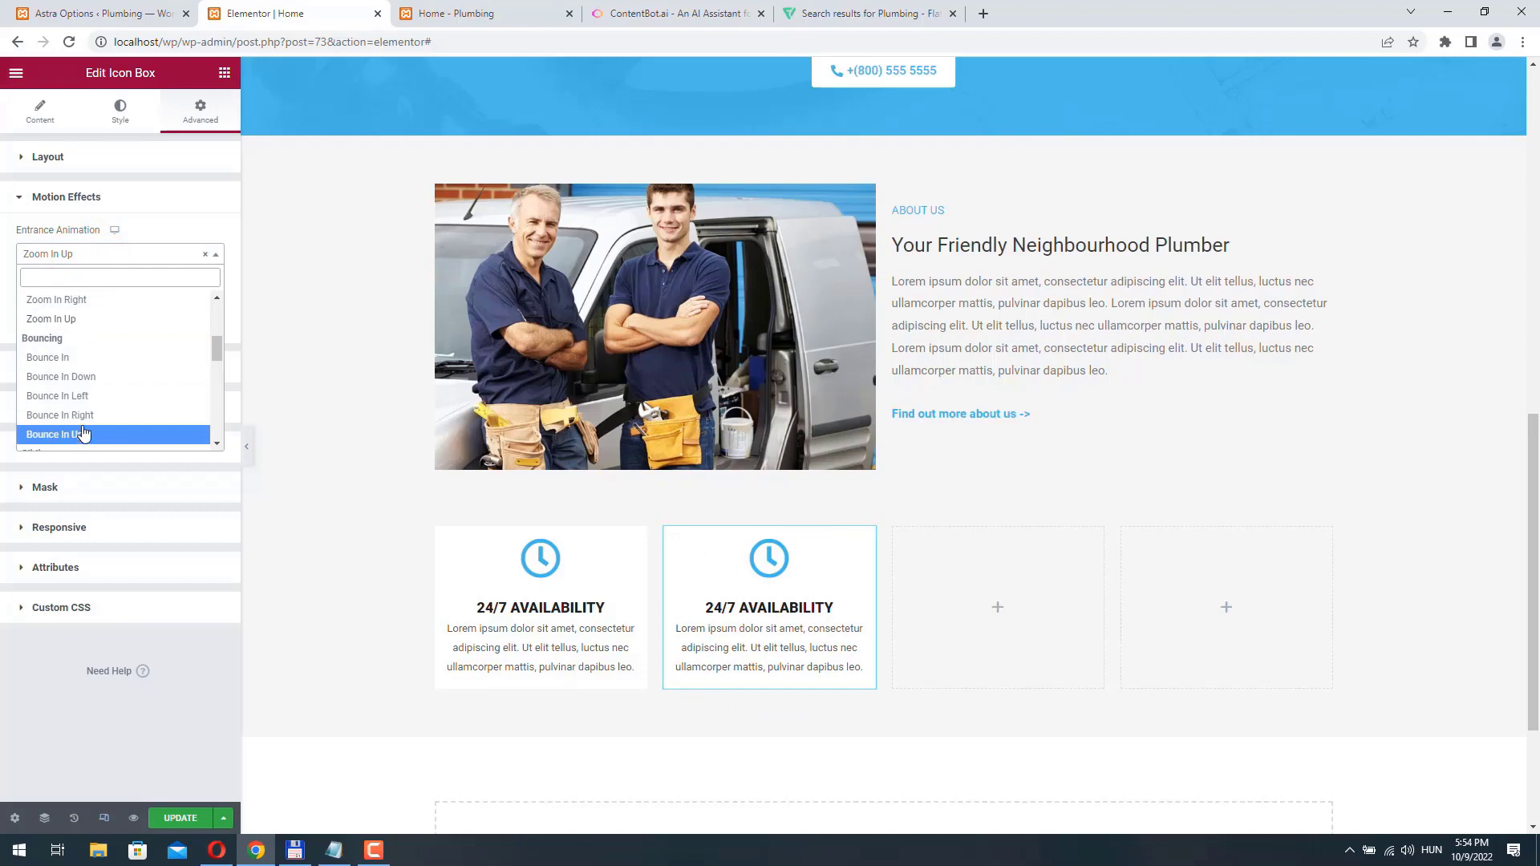
pyautogui.click(56, 357)
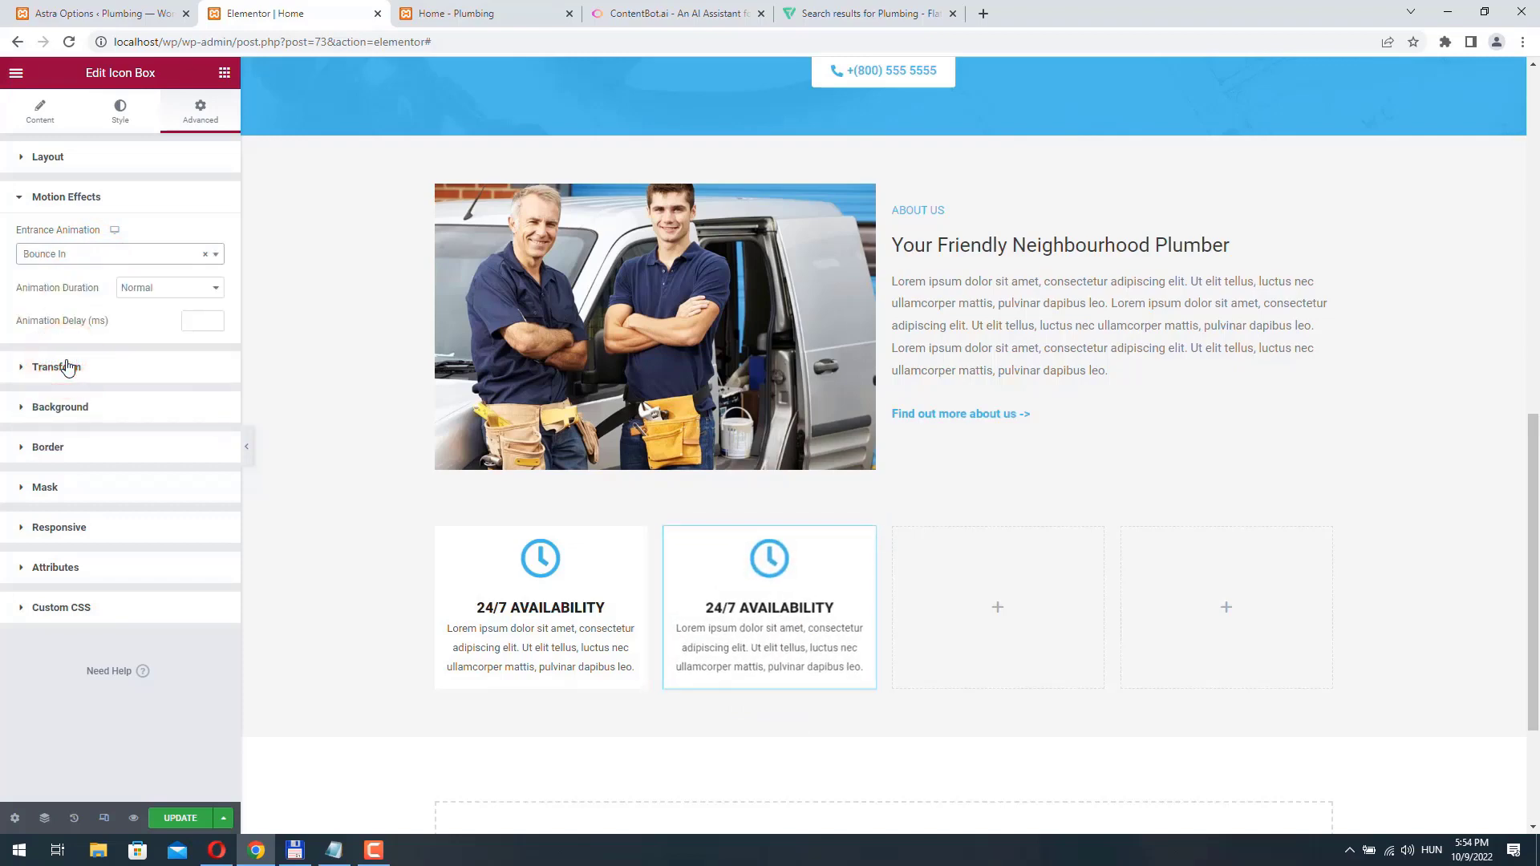
pyautogui.click(87, 255)
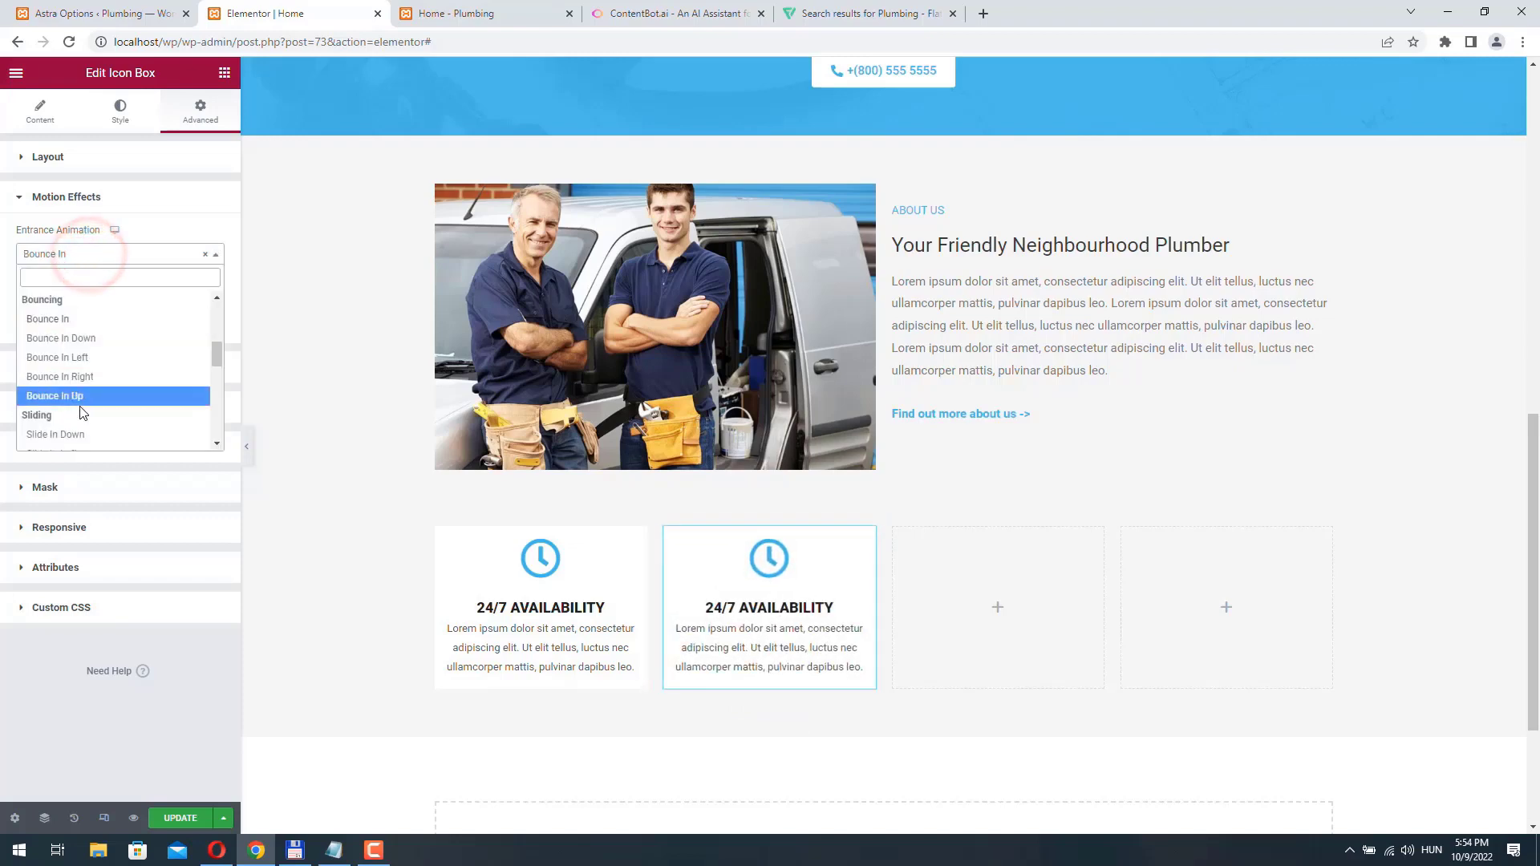
pyautogui.scroll(3, 80, 413)
pyautogui.click(68, 366)
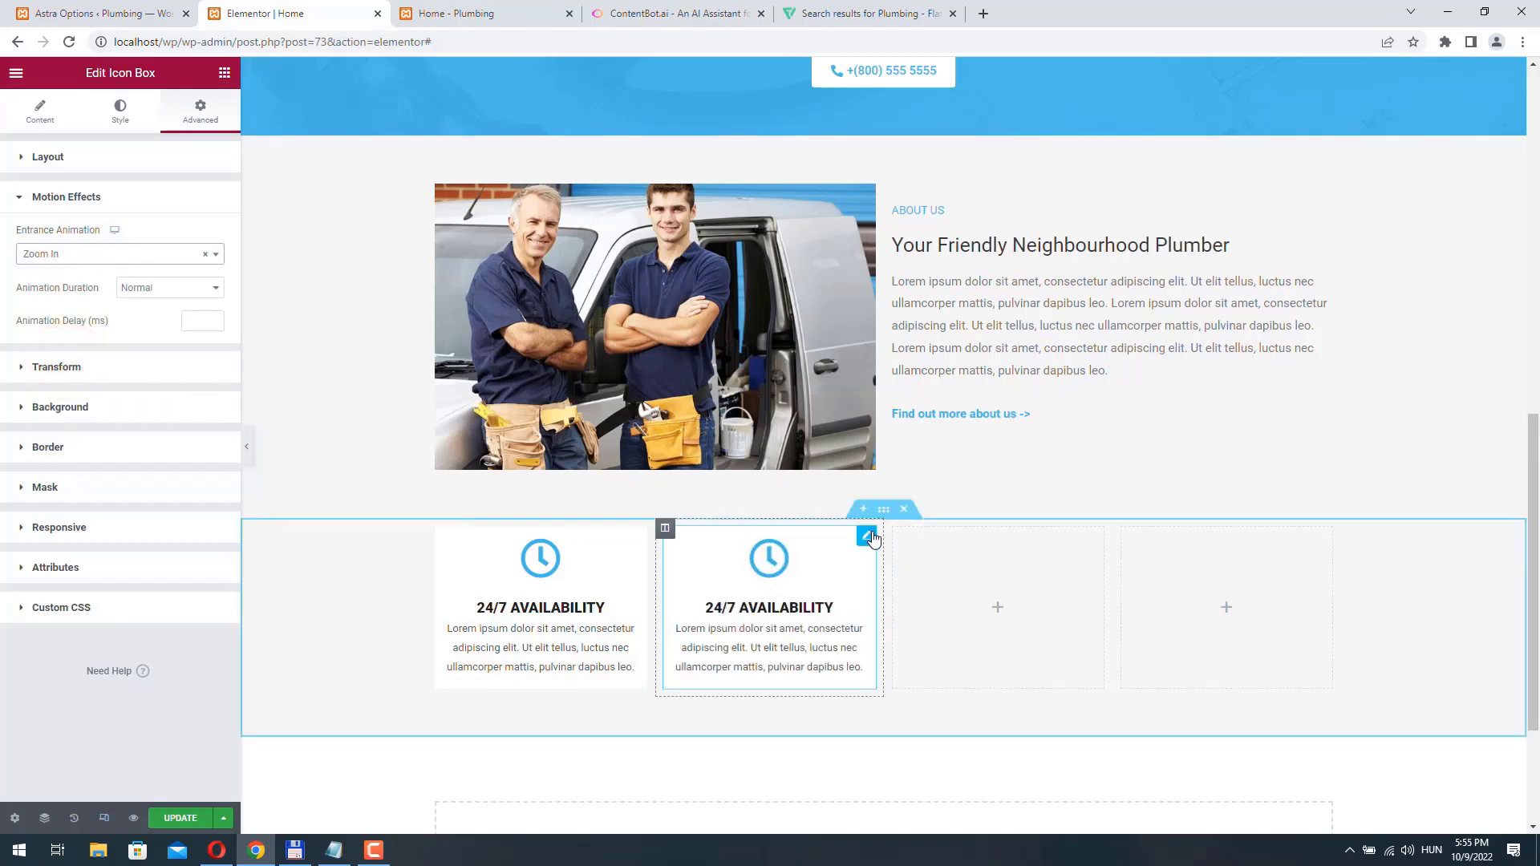
# - Change the second icon box's title to "Free estimate"
pyautogui.click(869, 536)
pyautogui.click(40, 110)
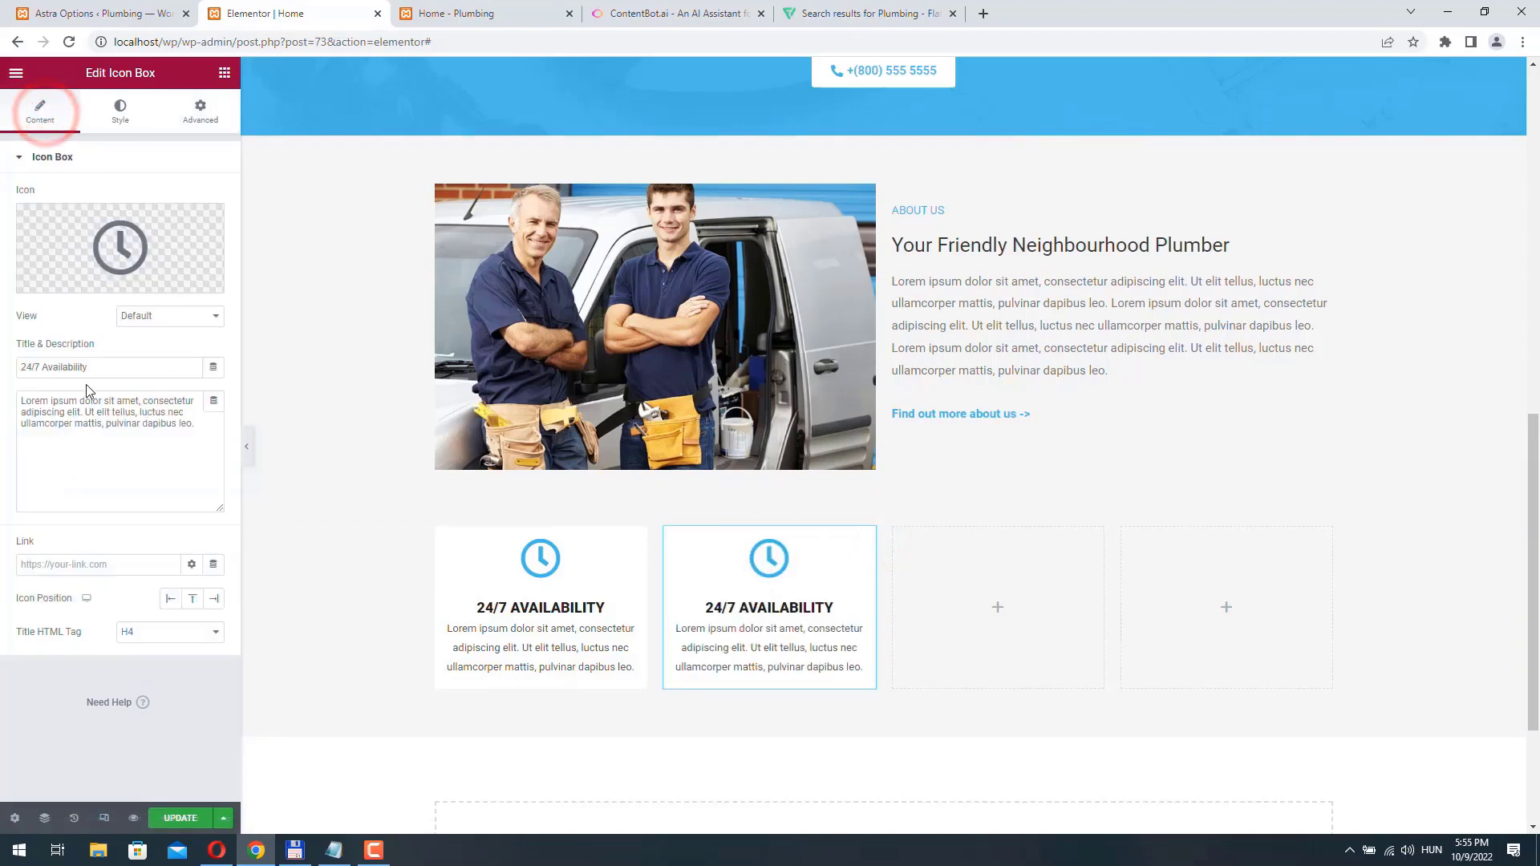
pyautogui.tripleClick(112, 367)
pyautogui.write('Free est')
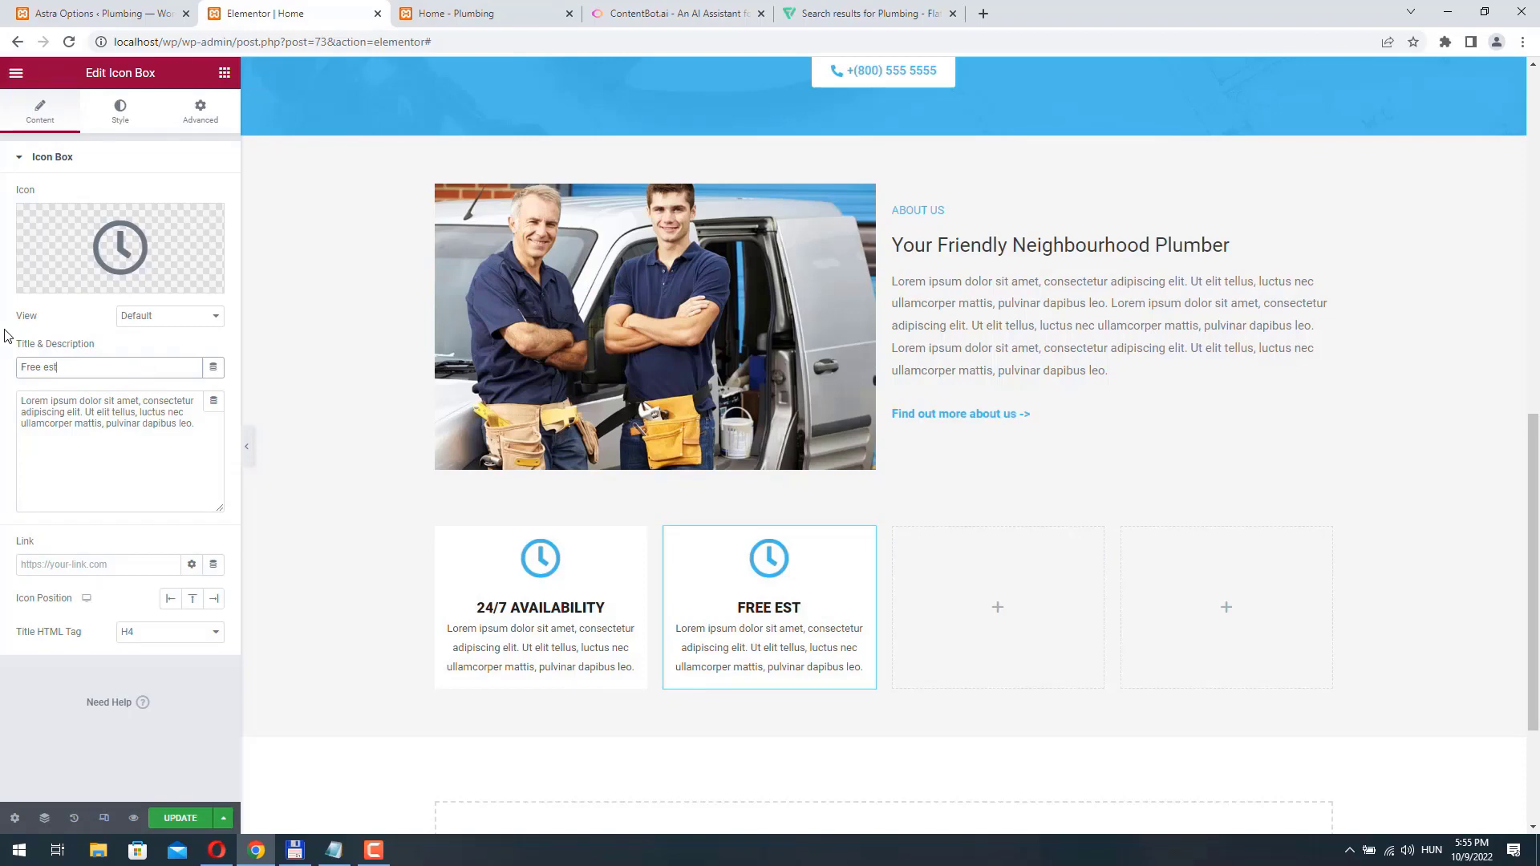
pyautogui.write('imate')
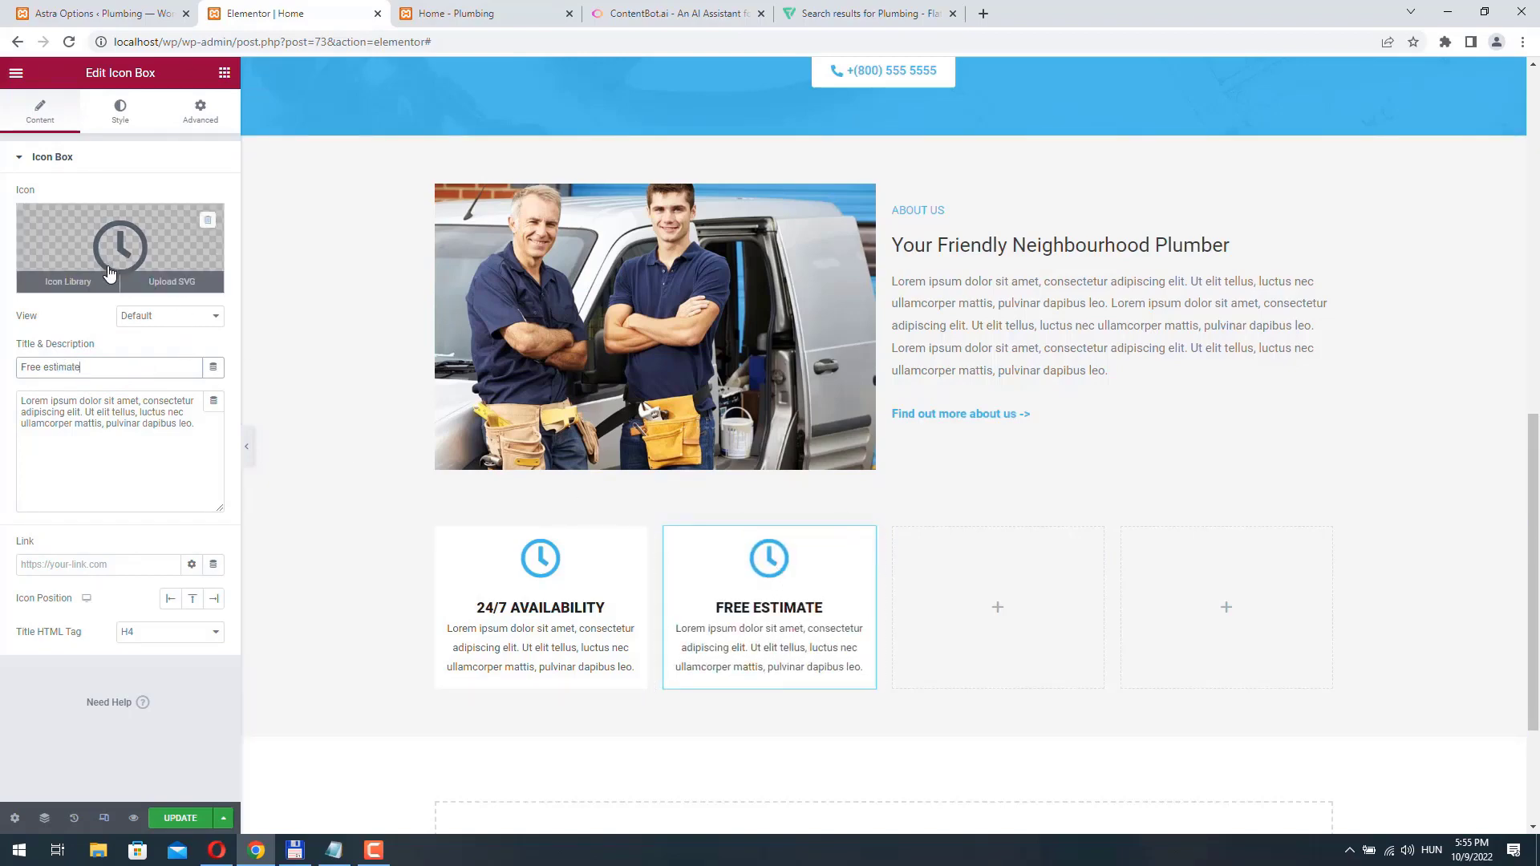
# - Replace the Free estimate box's clock with the calculator icon, searching the icon library for "free" and "calc"
pyautogui.click(80, 277)
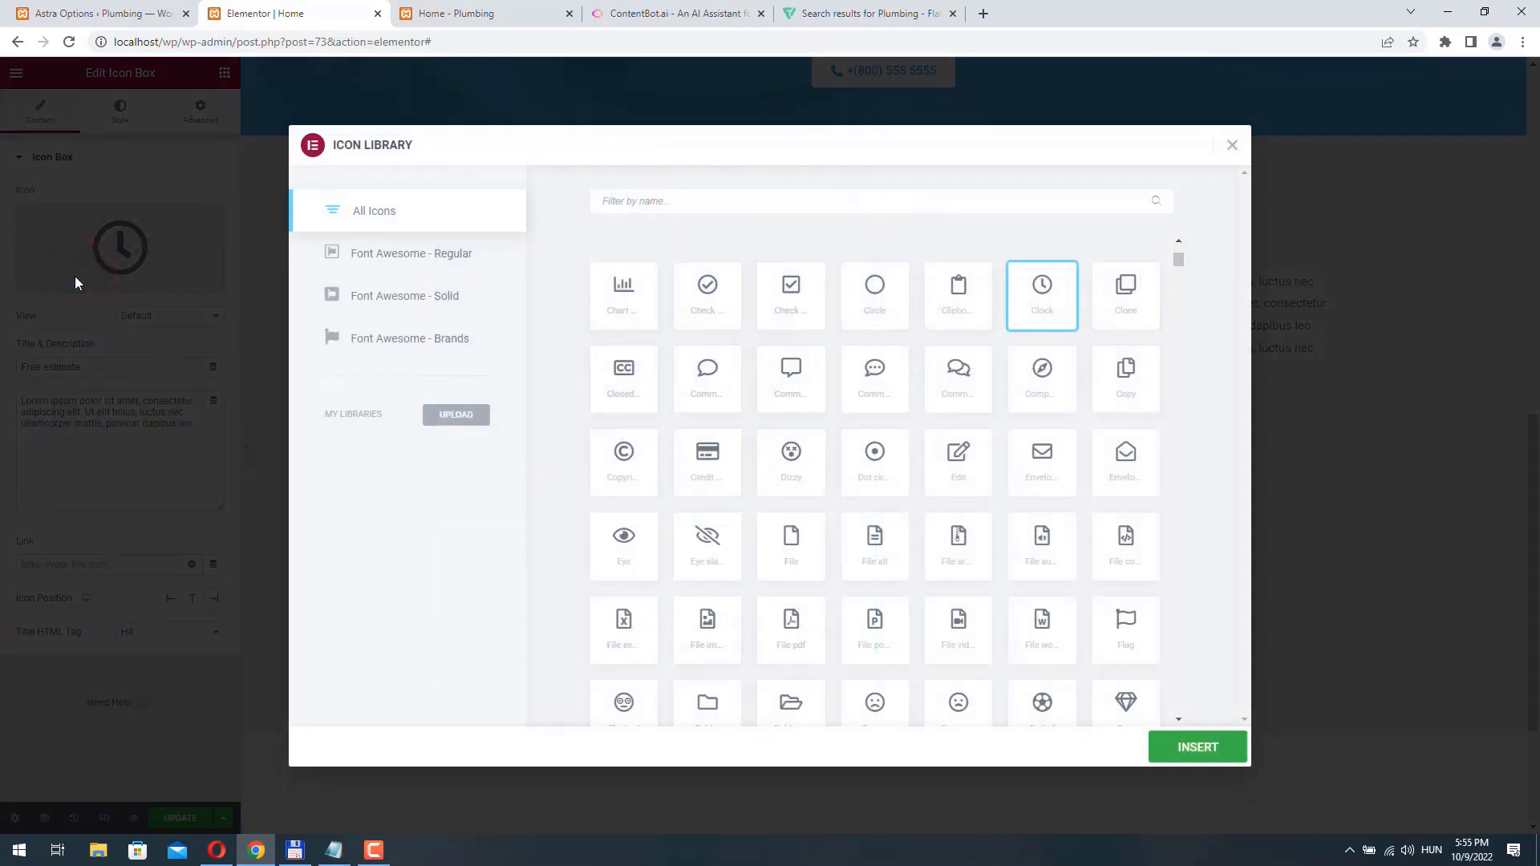
pyautogui.write('free')
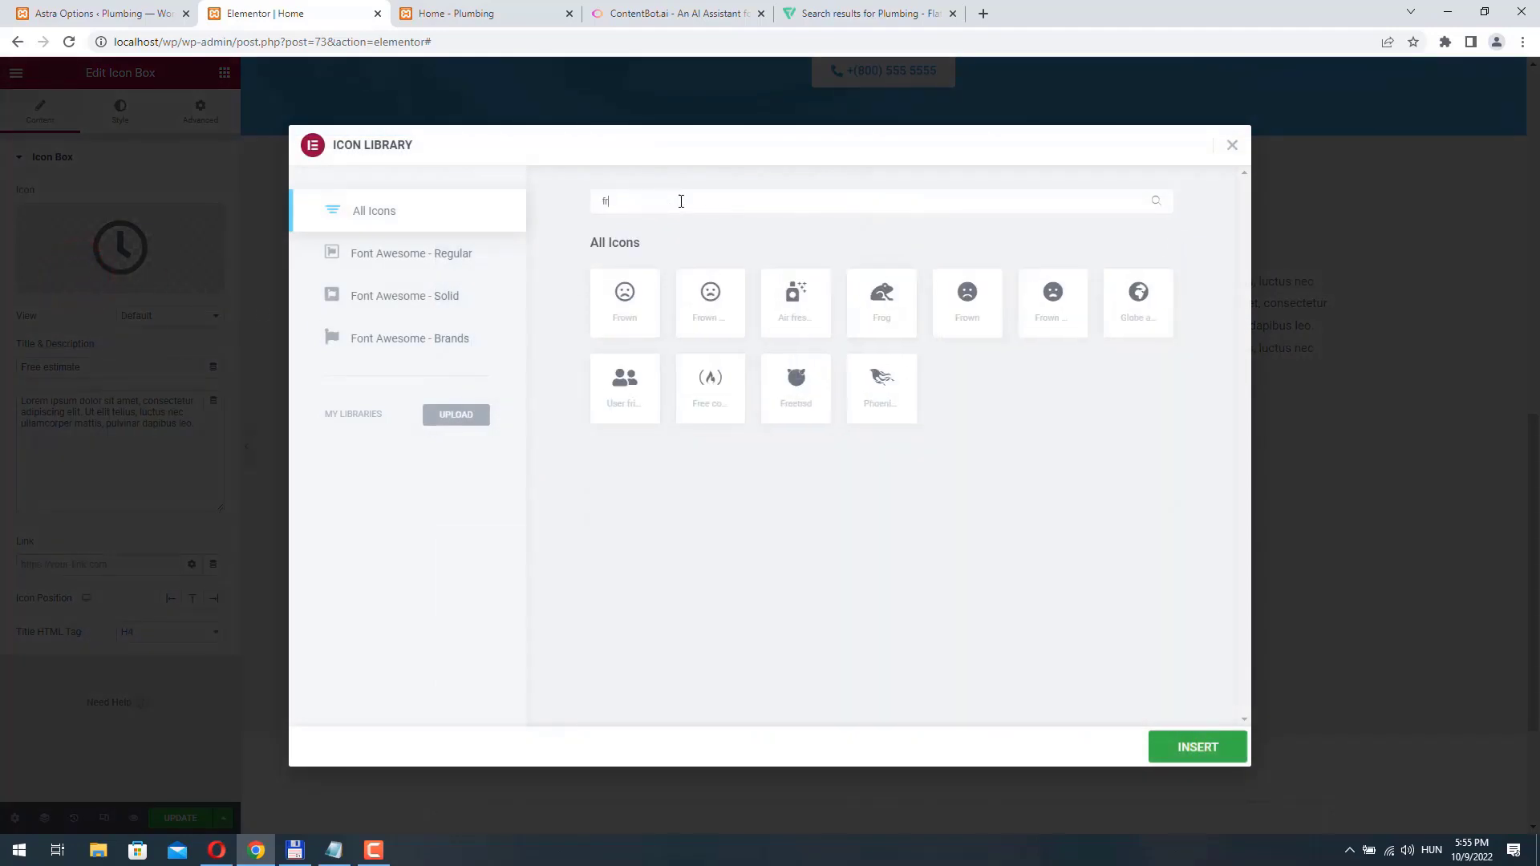
pyautogui.doubleClick(647, 199)
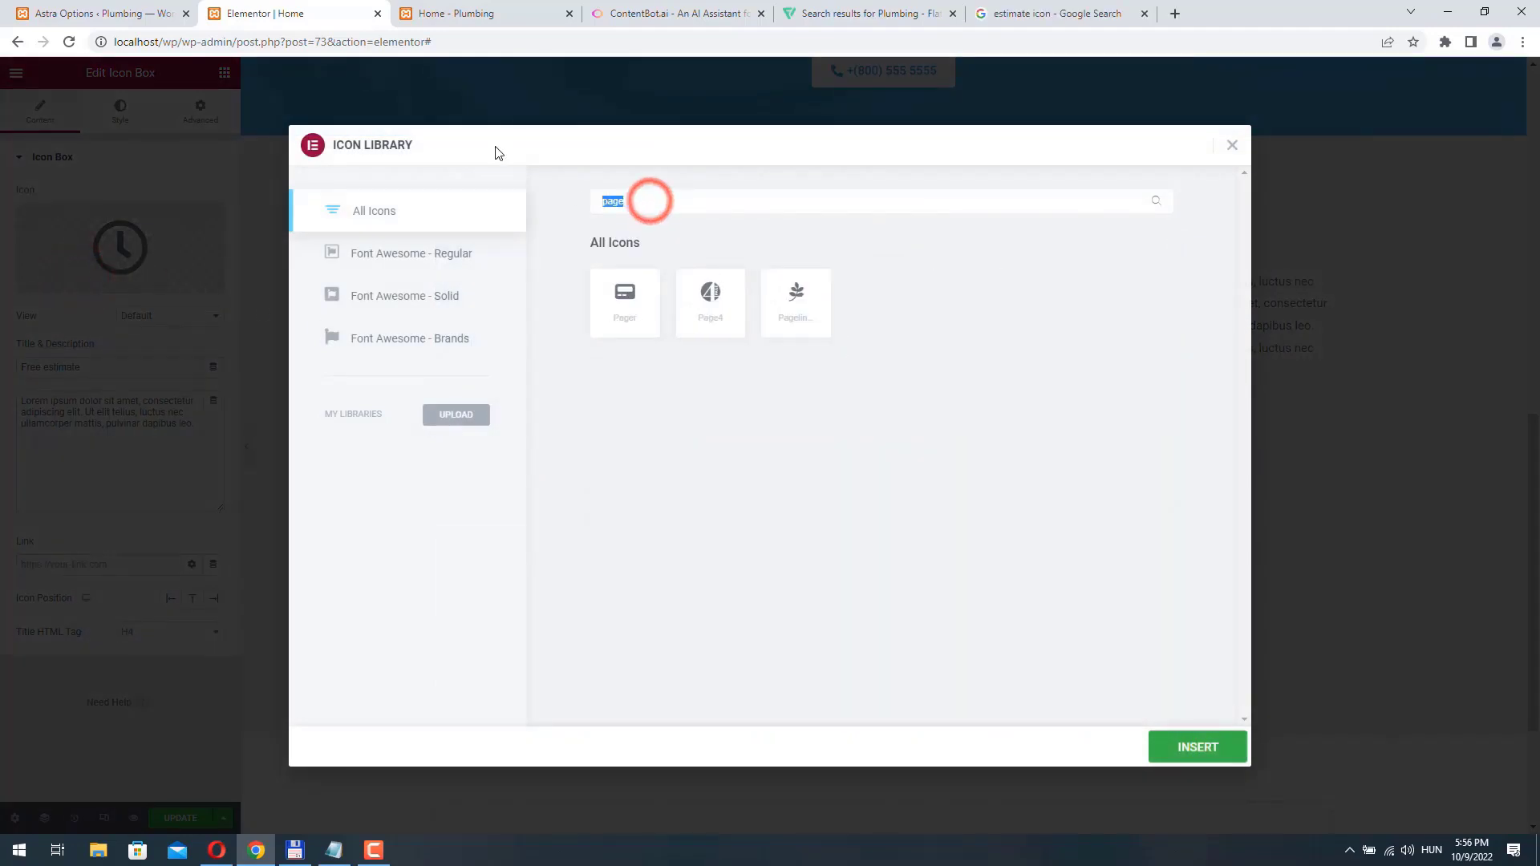
pyautogui.write('calc')
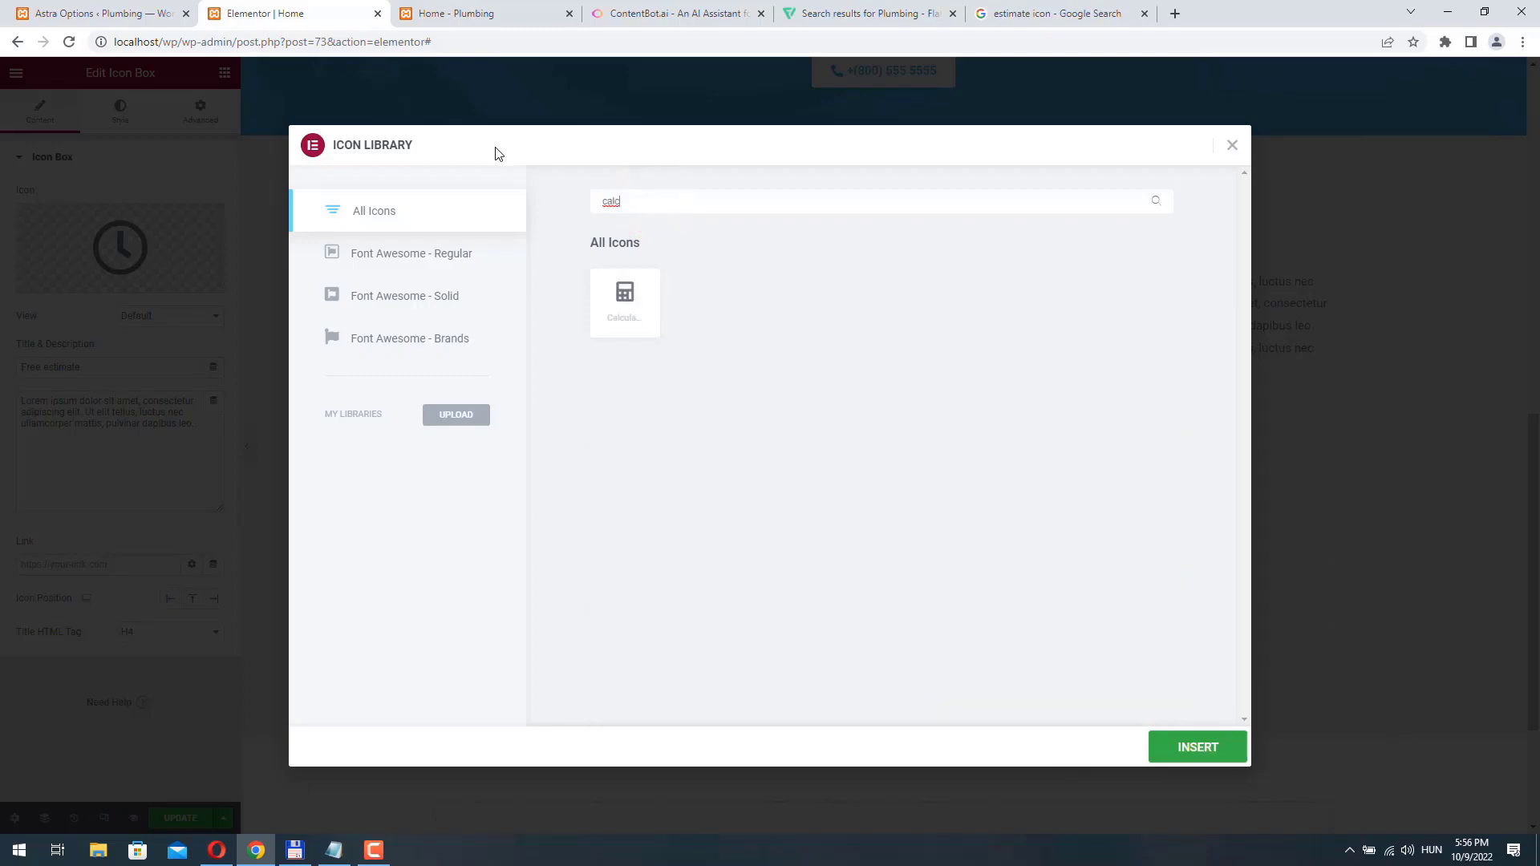
pyautogui.click(615, 305)
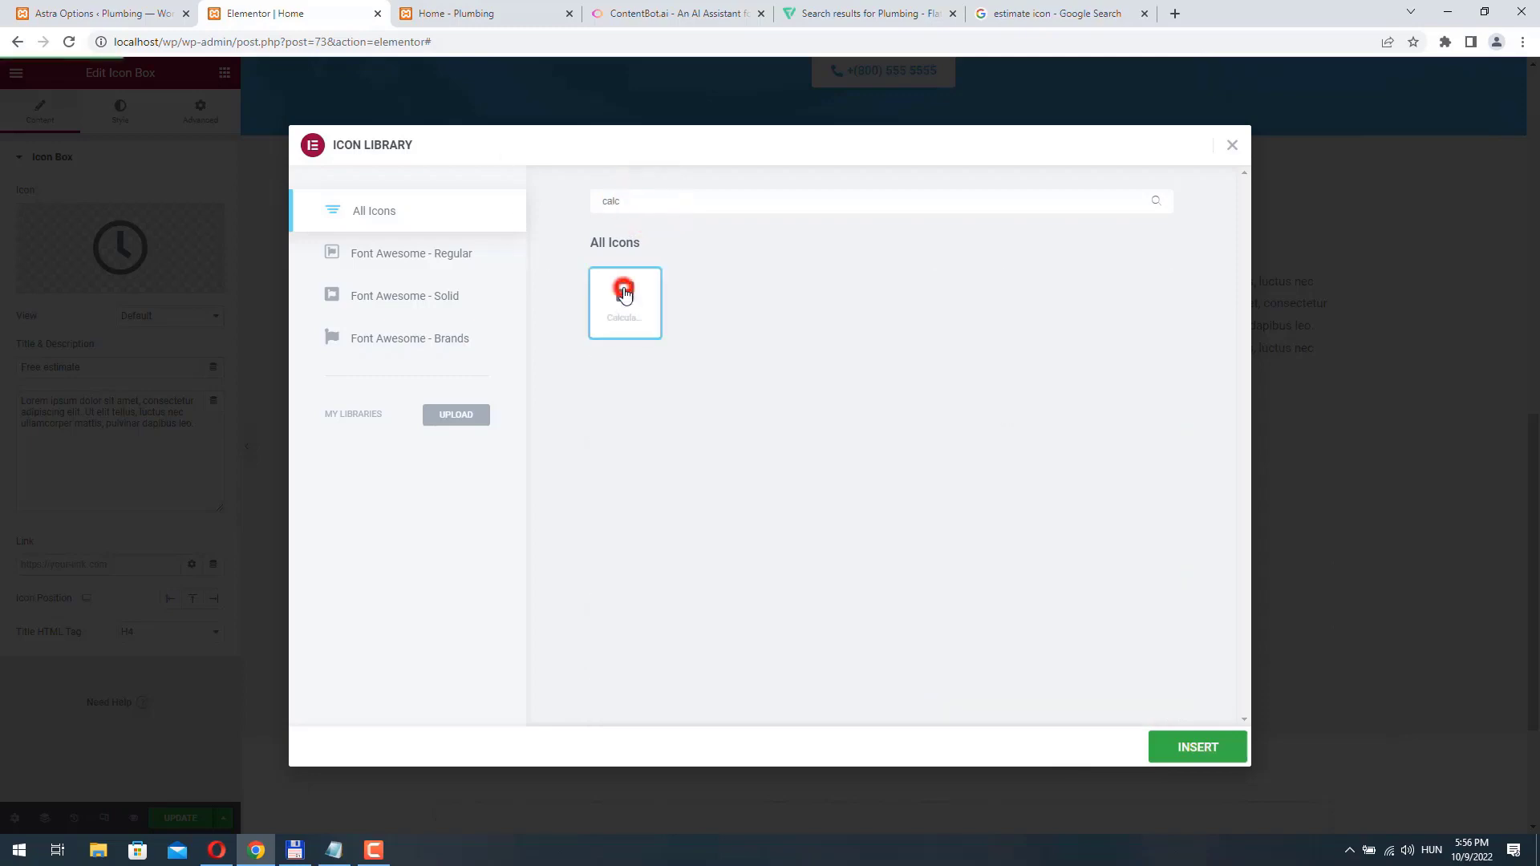
pyautogui.click(1193, 747)
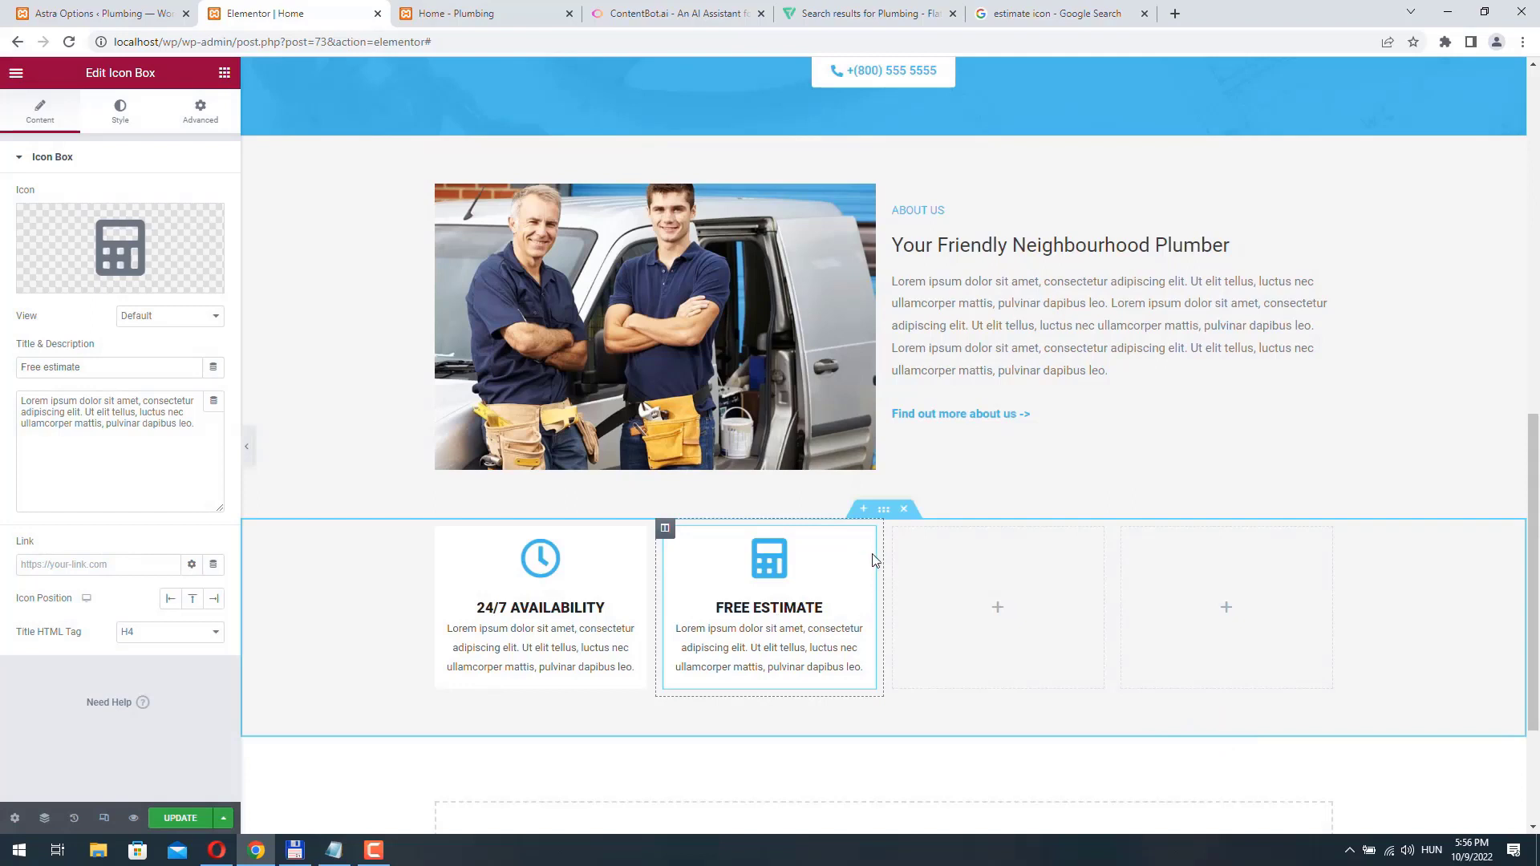
# - Duplicate the Free estimate icon box and move the copy into the empty third column
pyautogui.rightClick(866, 543)
pyautogui.click(908, 578)
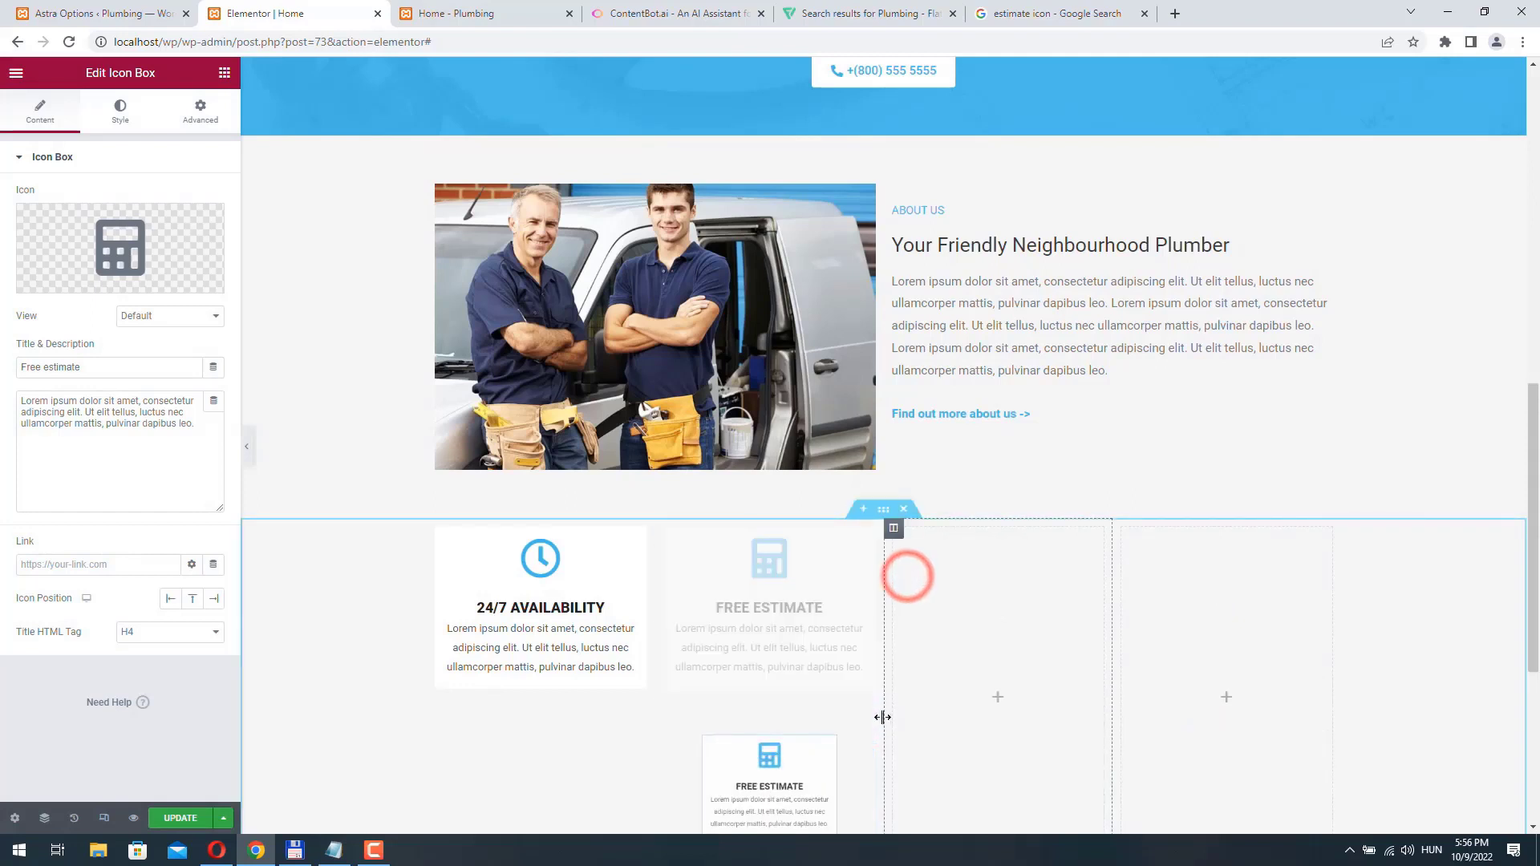
pyautogui.moveTo(865, 722); pyautogui.dragTo(995, 562)
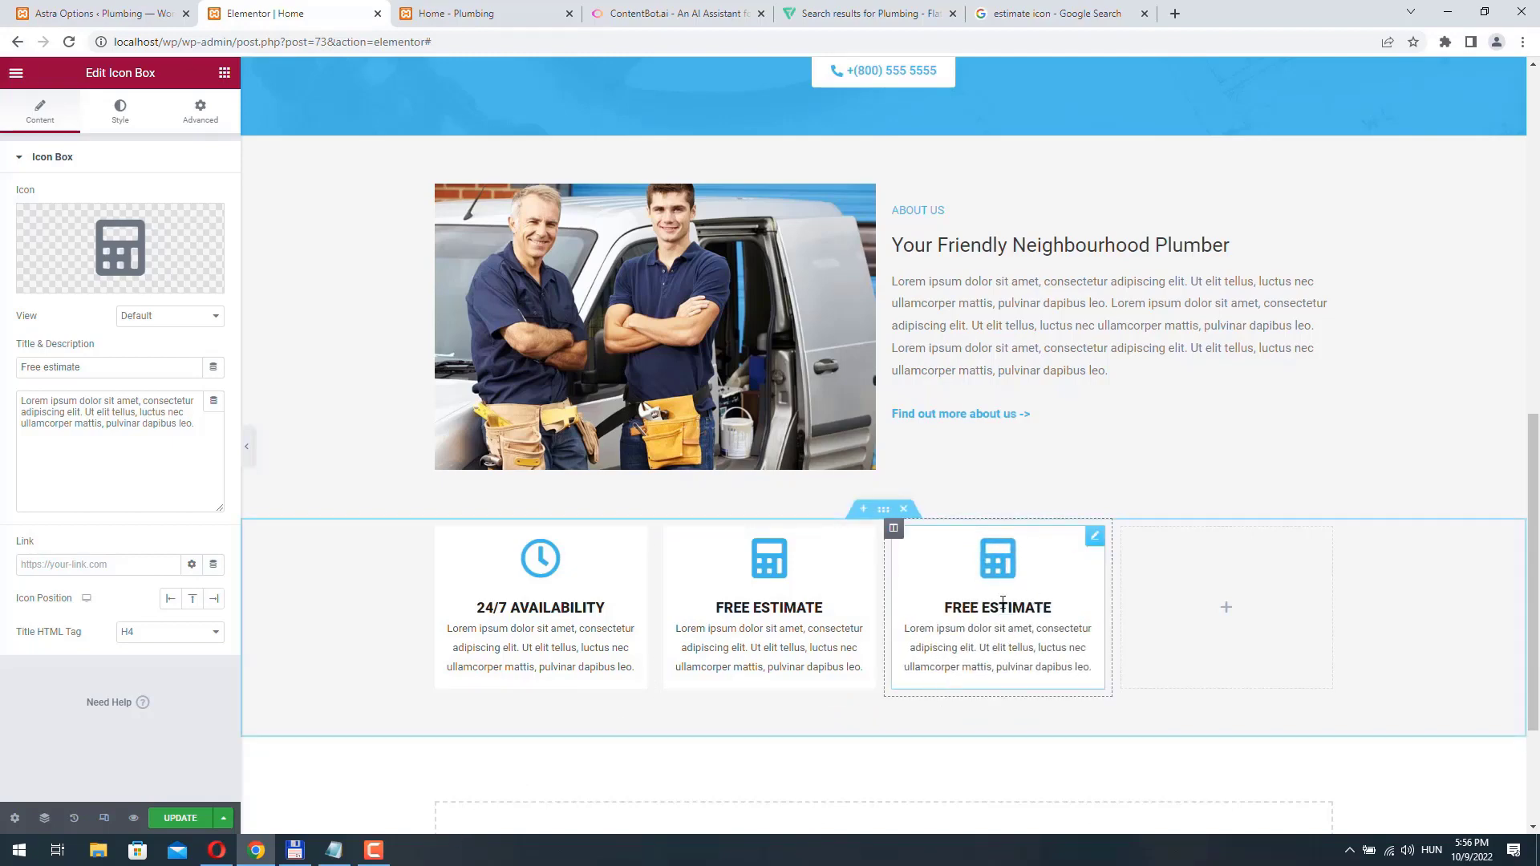
# - Retitle the third icon box "Friendly team" and replace its icon with the two-person one found by searching for "user"
pyautogui.tripleClick(114, 371)
pyautogui.write('Friendly team')
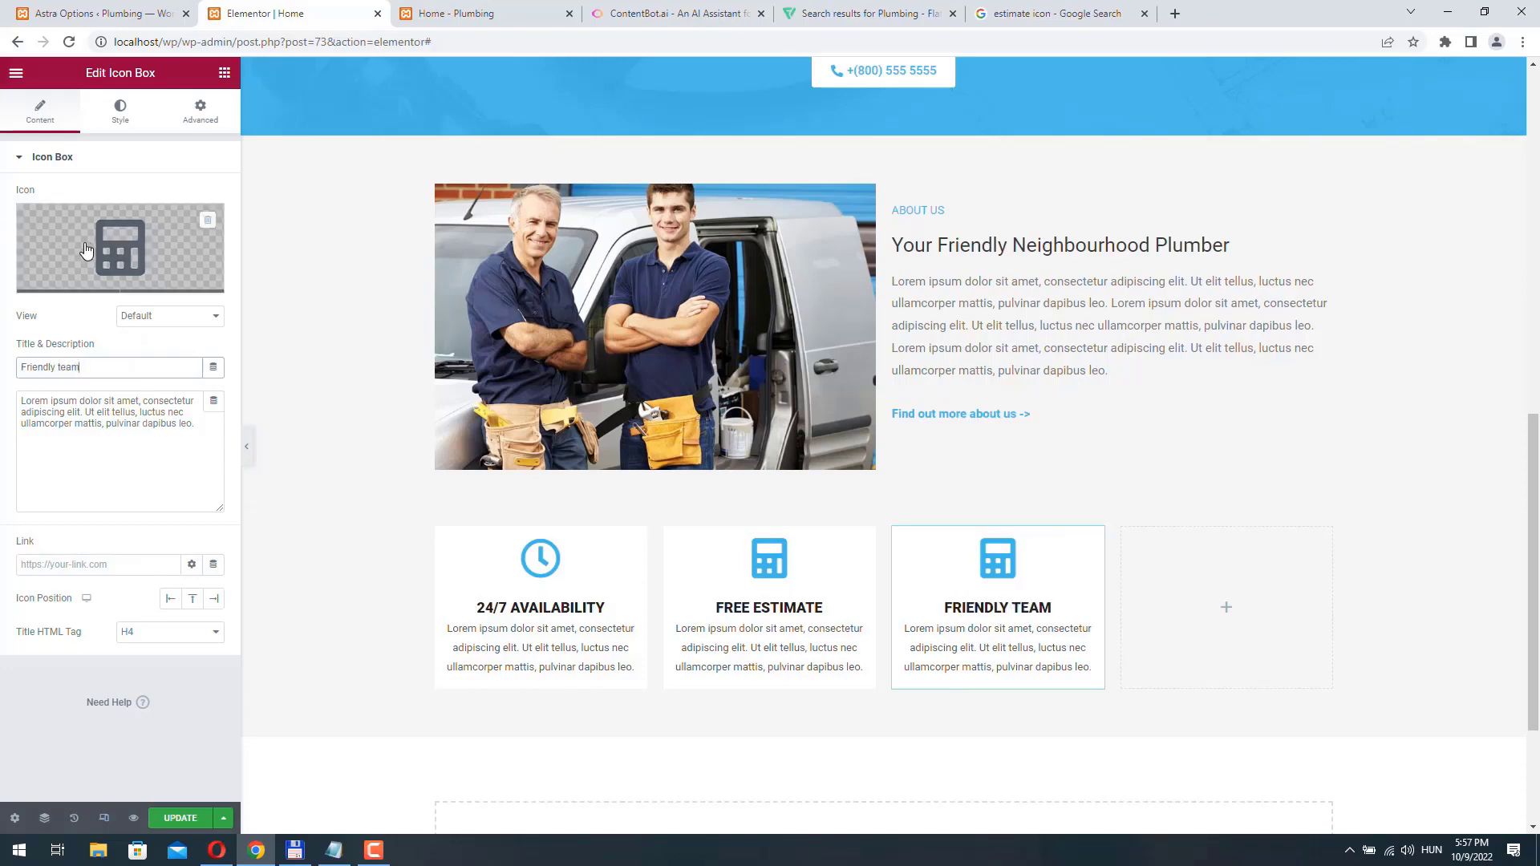
pyautogui.click(70, 277)
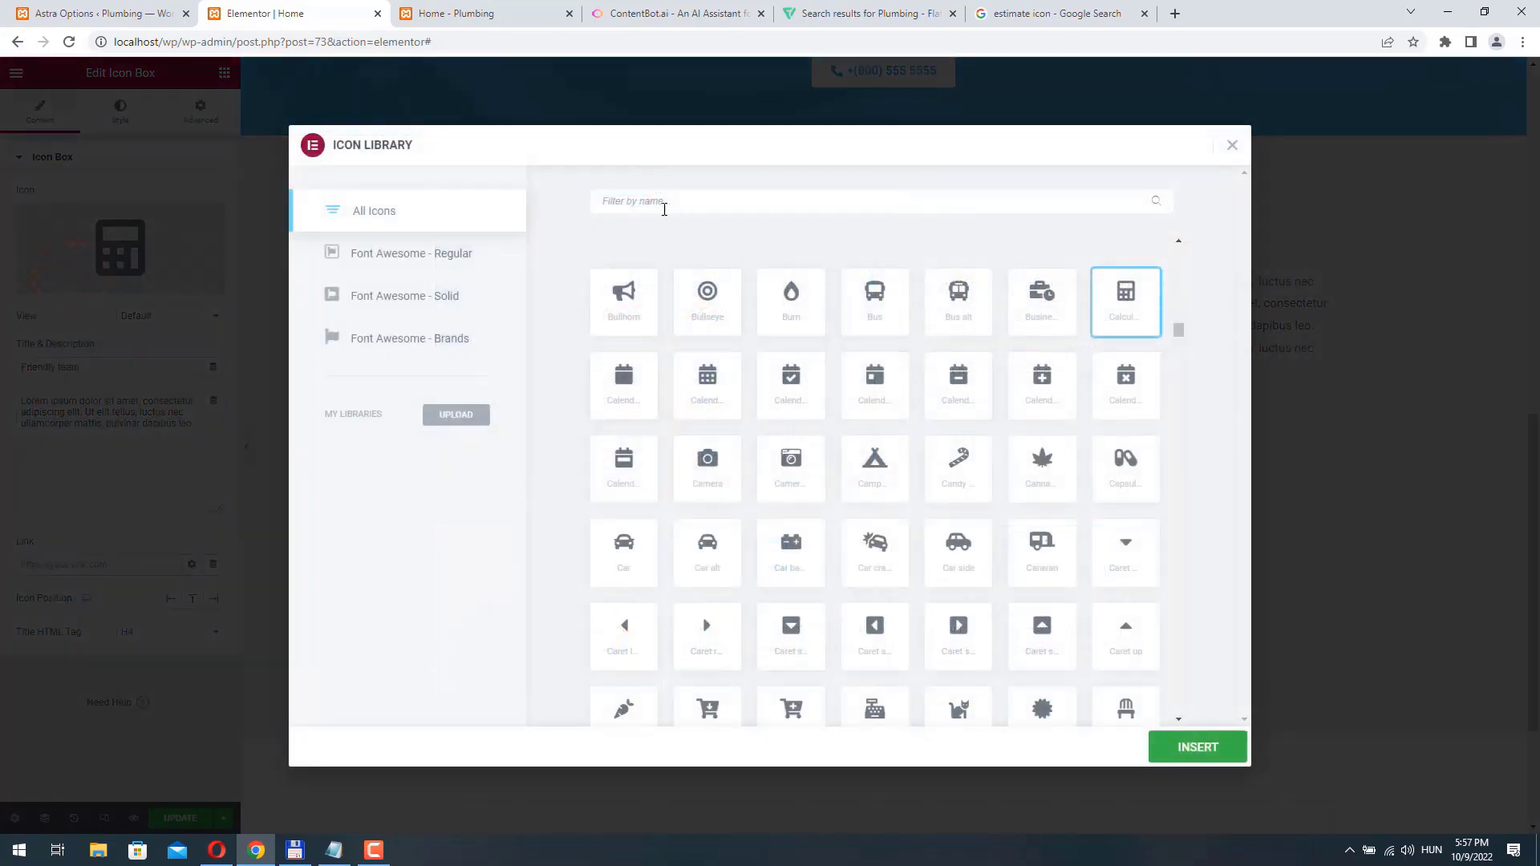
pyautogui.write('user')
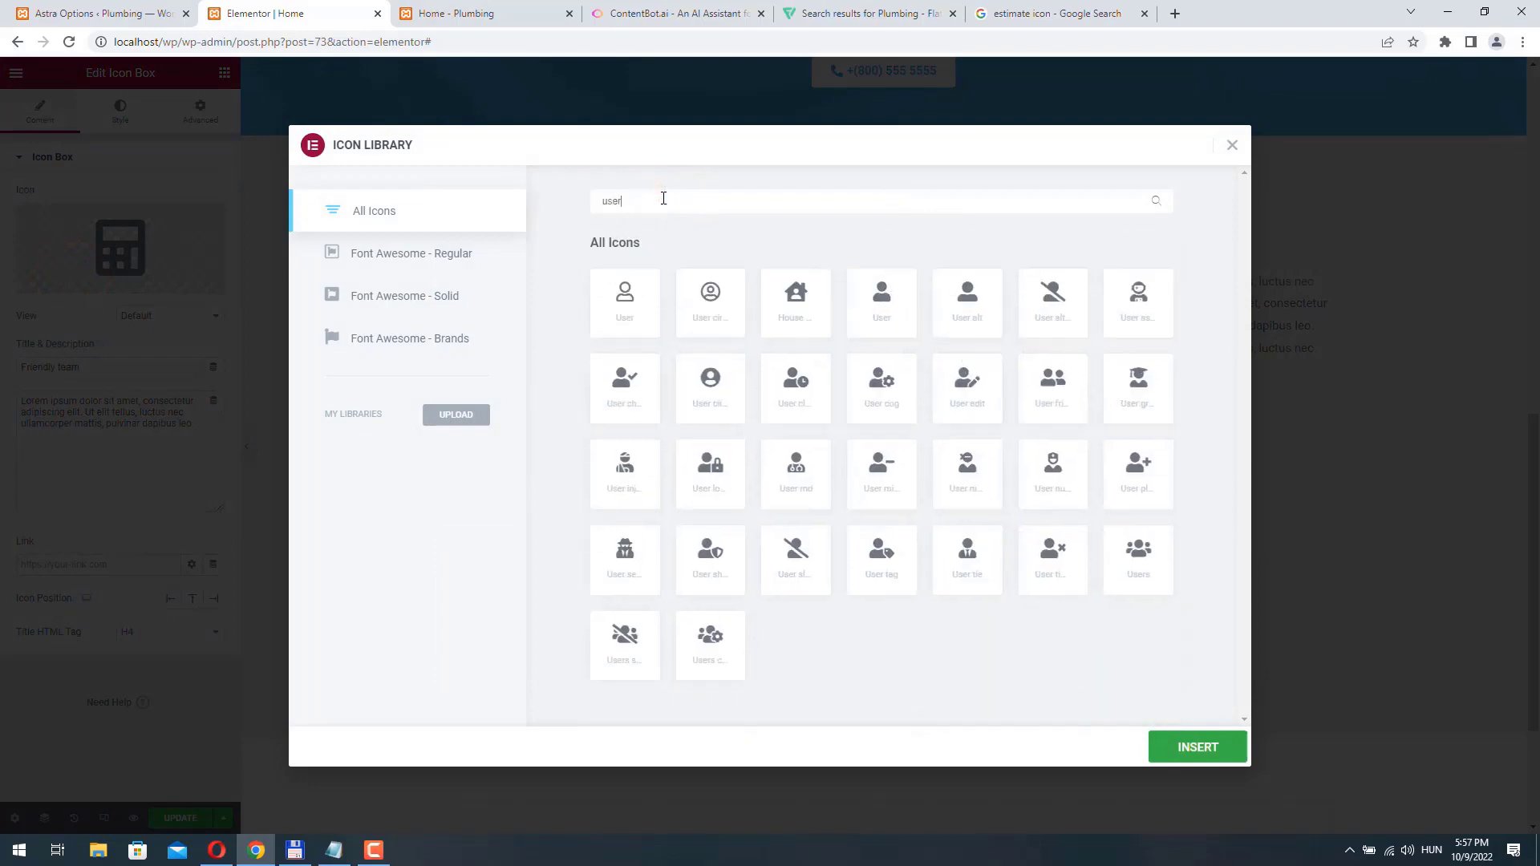
pyautogui.click(1054, 389)
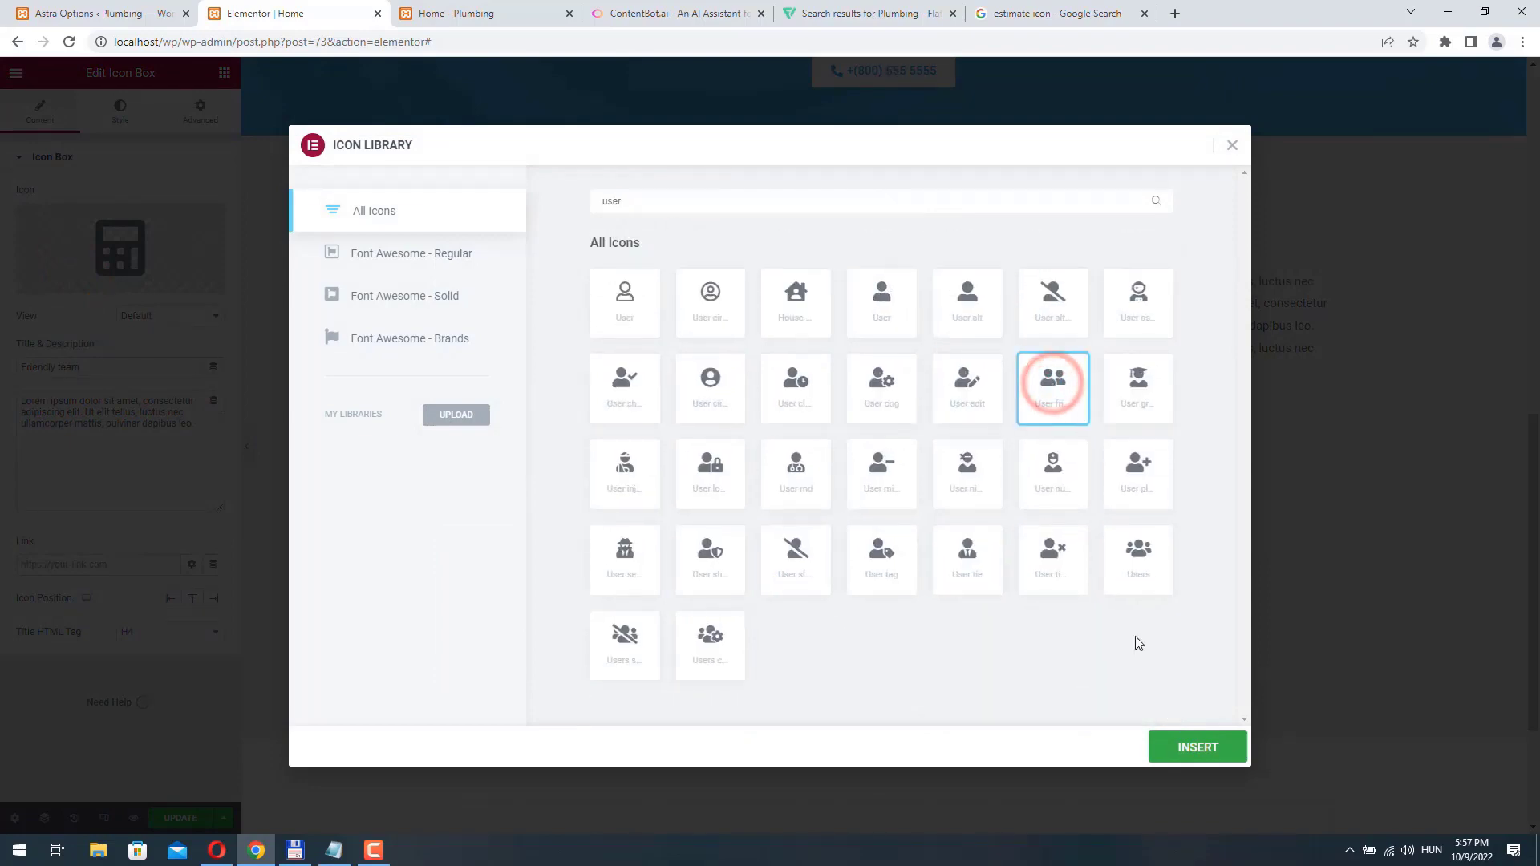
pyautogui.click(1197, 747)
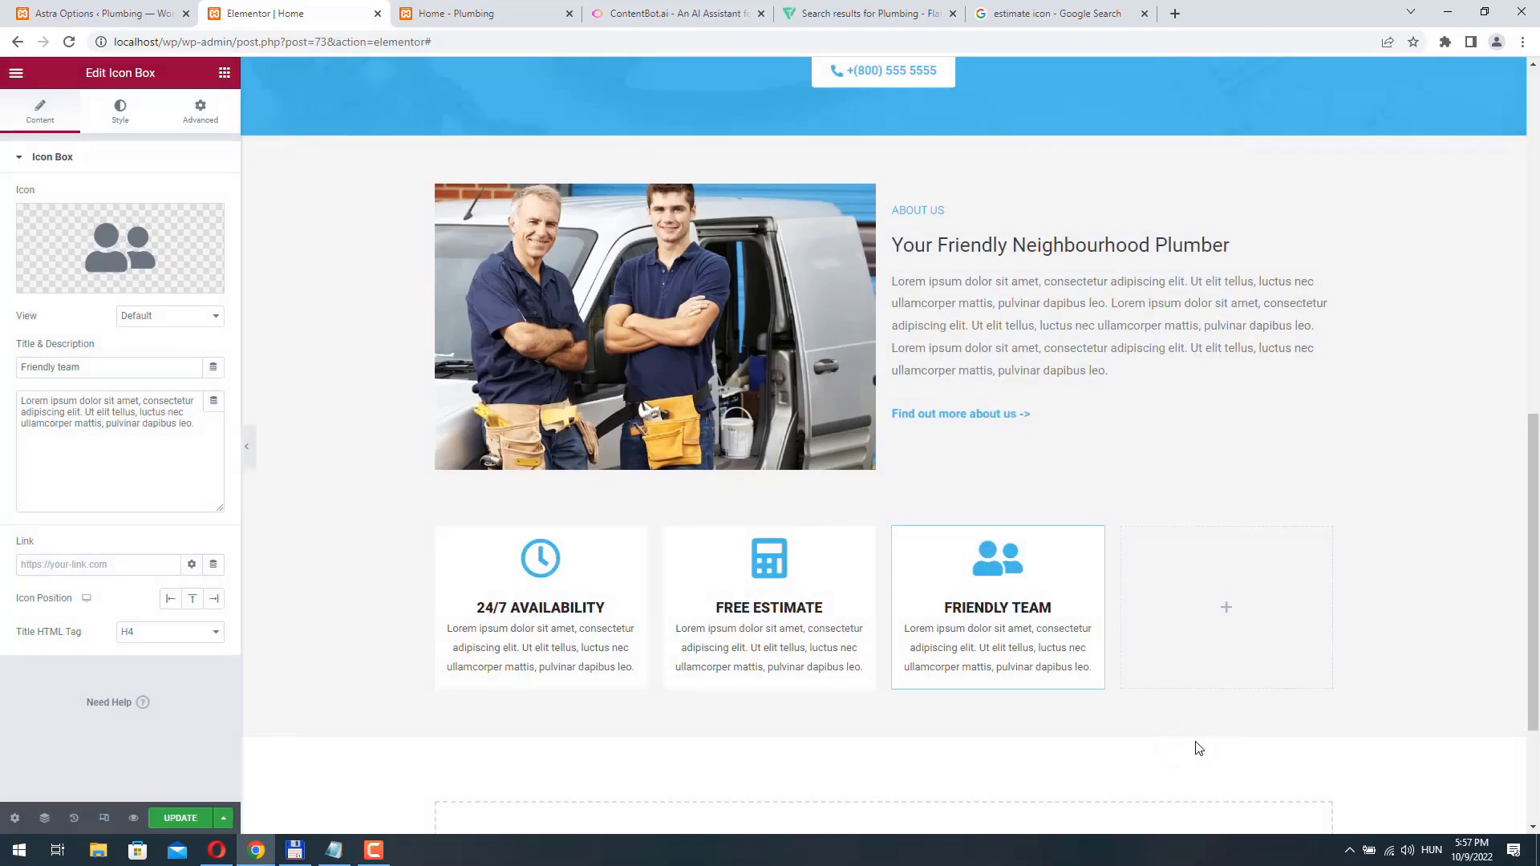
# - Duplicate the Friendly team icon box and move the copy into the empty fourth column
pyautogui.rightClick(1092, 553)
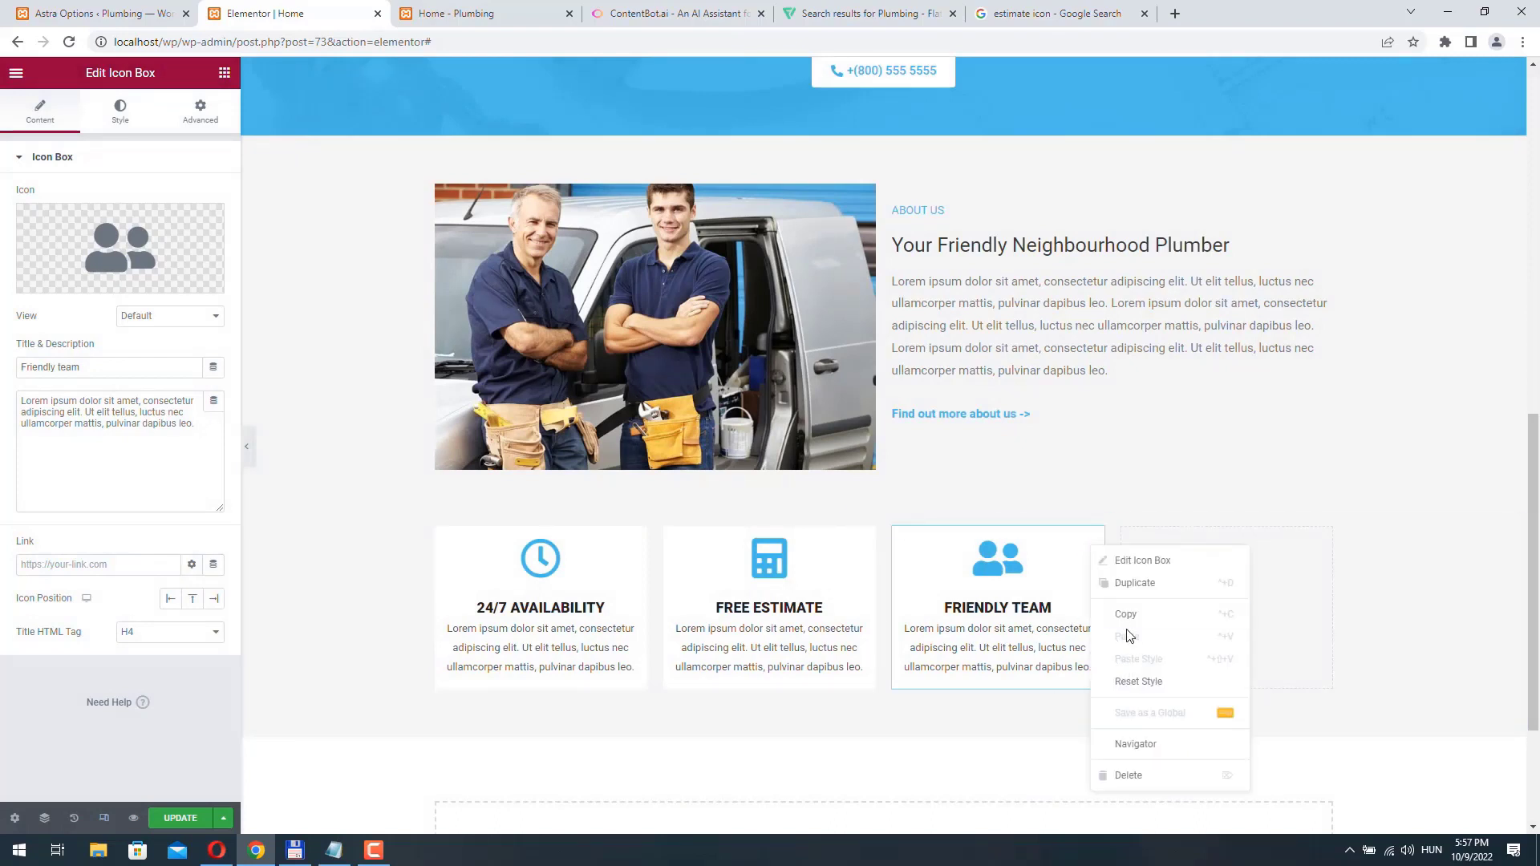
pyautogui.click(1131, 584)
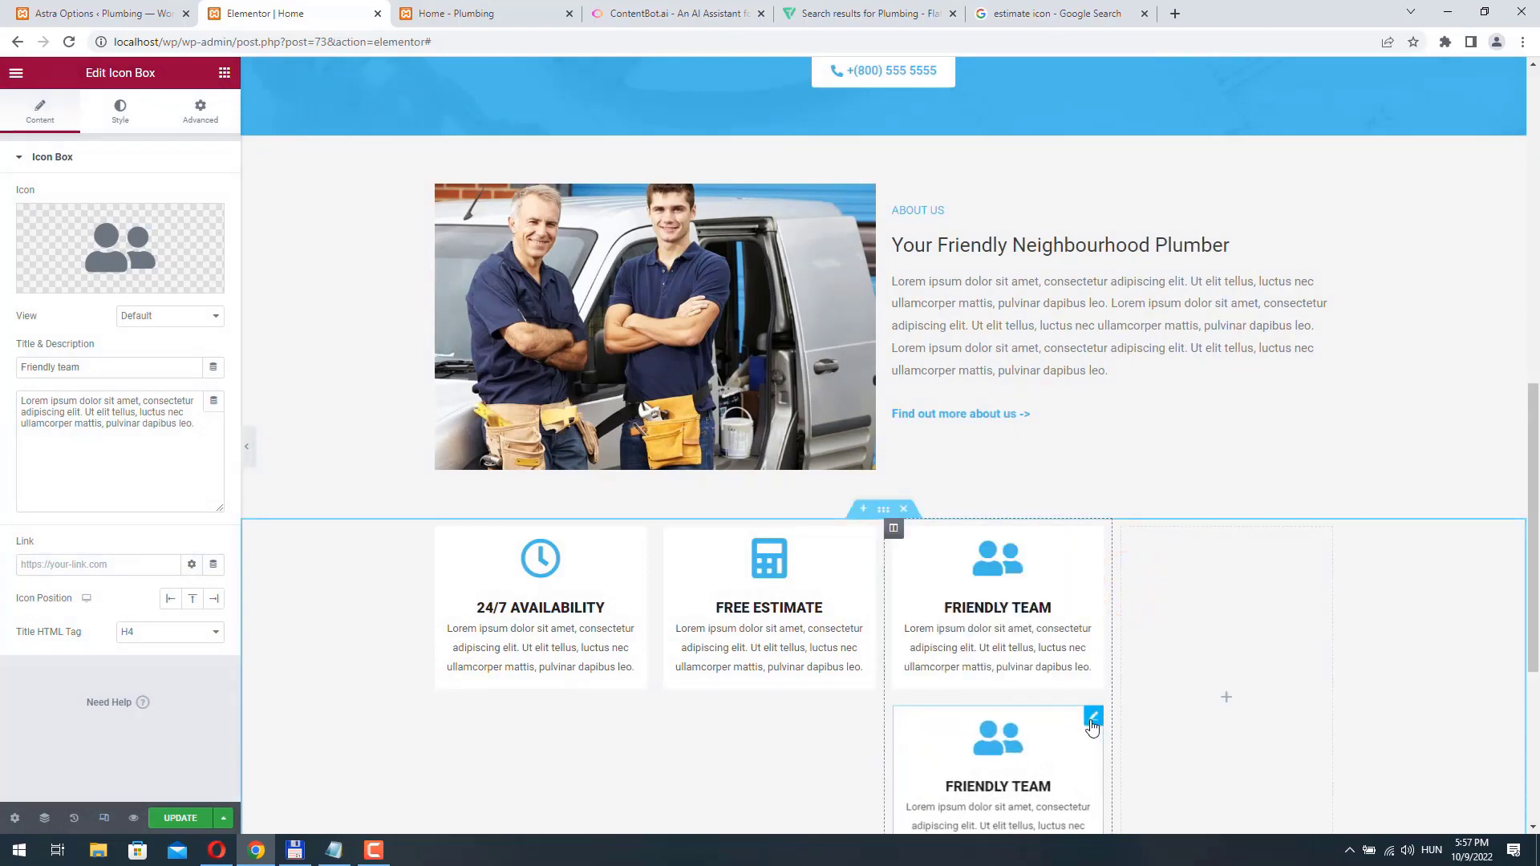
pyautogui.moveTo(1092, 725); pyautogui.dragTo(1197, 592)
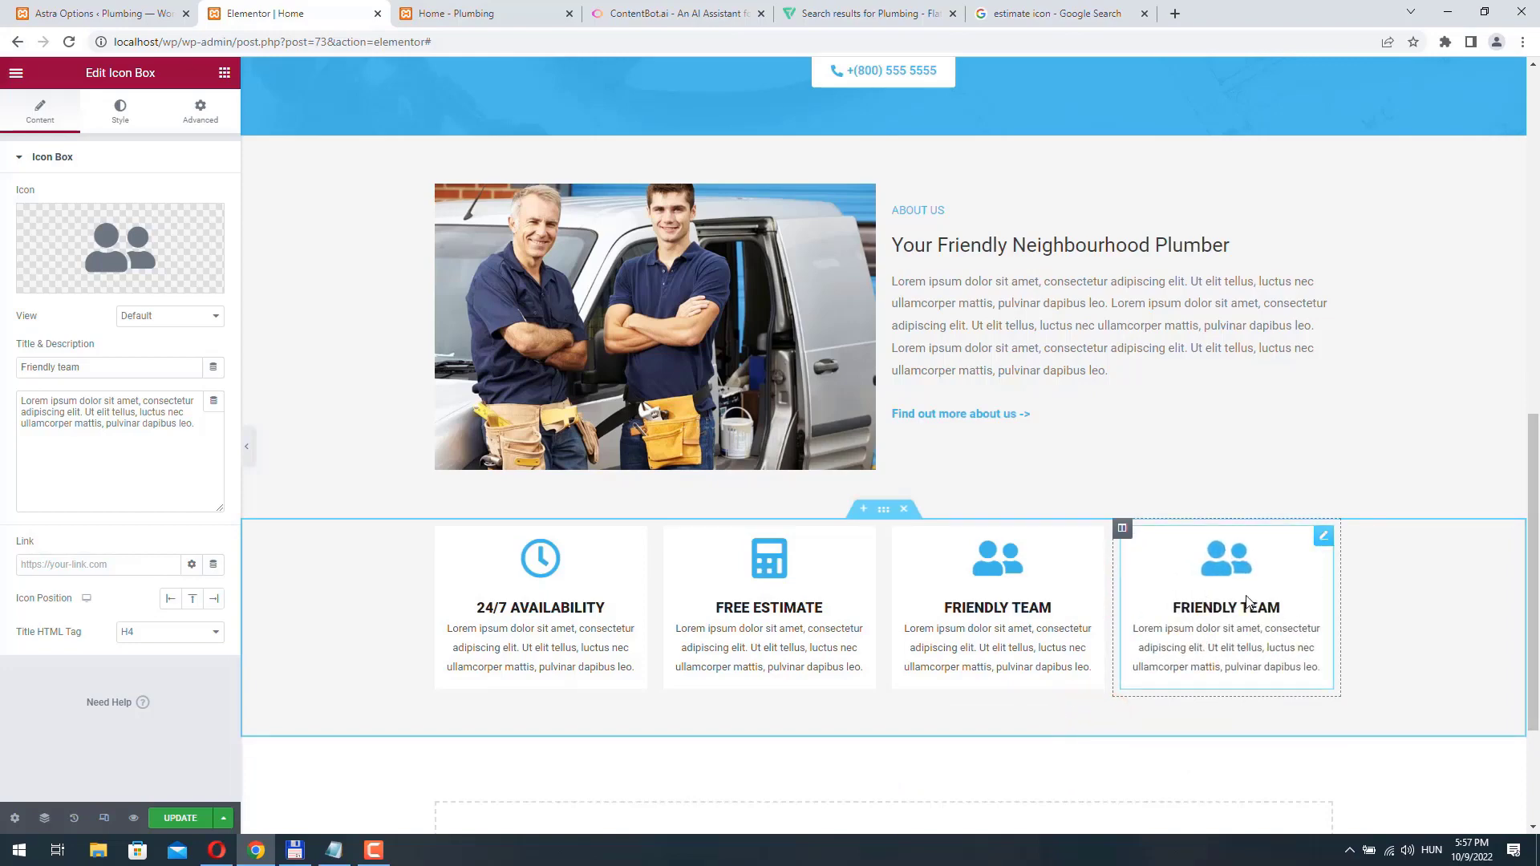
# - Change the fourth icon box's title to "100% satisfaction"
pyautogui.click(1325, 544)
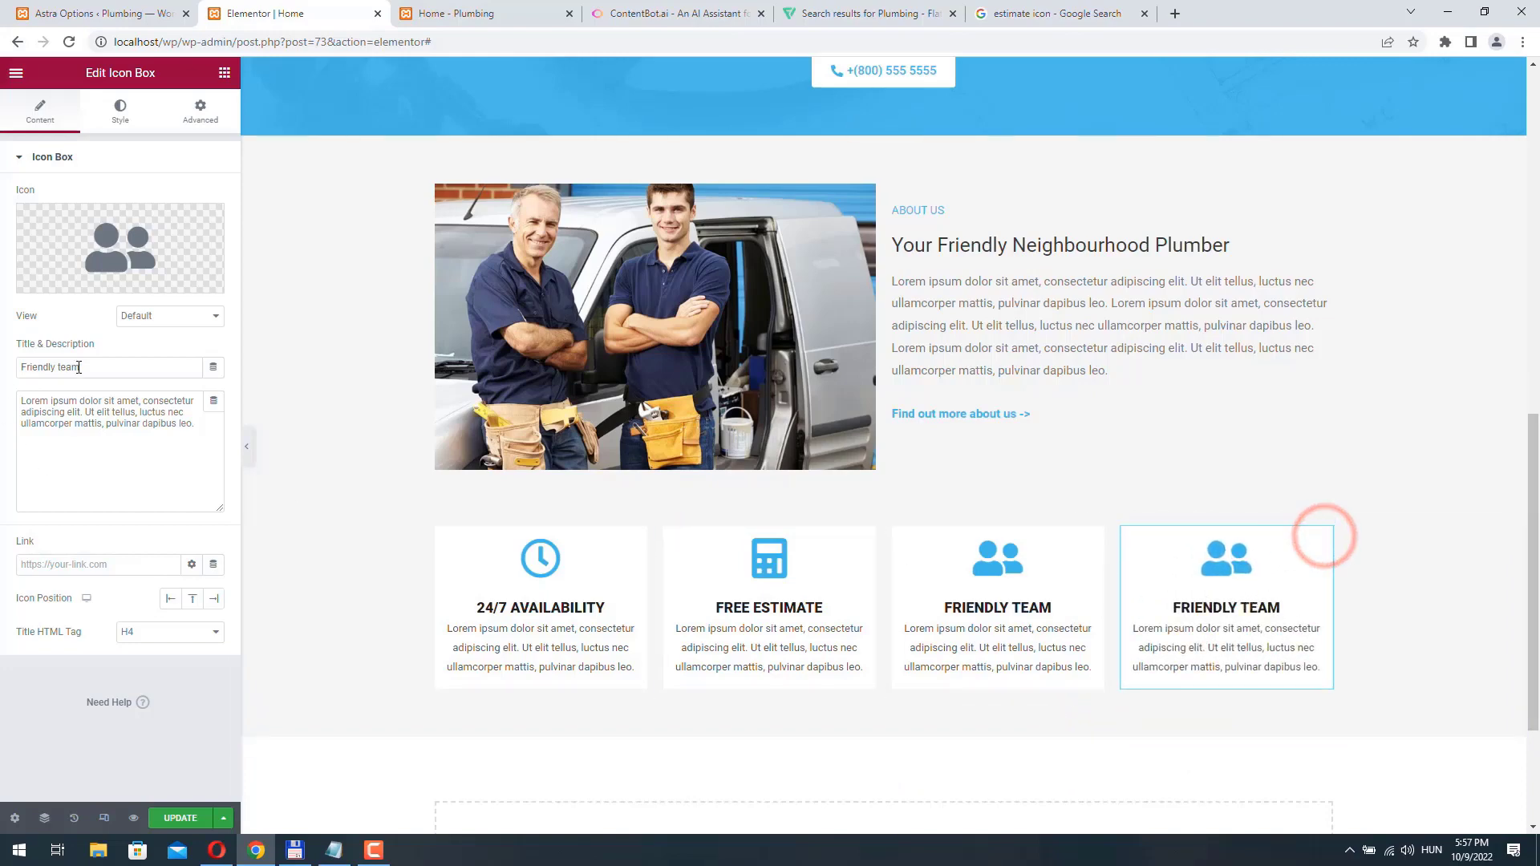
pyautogui.moveTo(95, 369); pyautogui.dragTo(2, 351)
pyautogui.write('100% satisfaction')
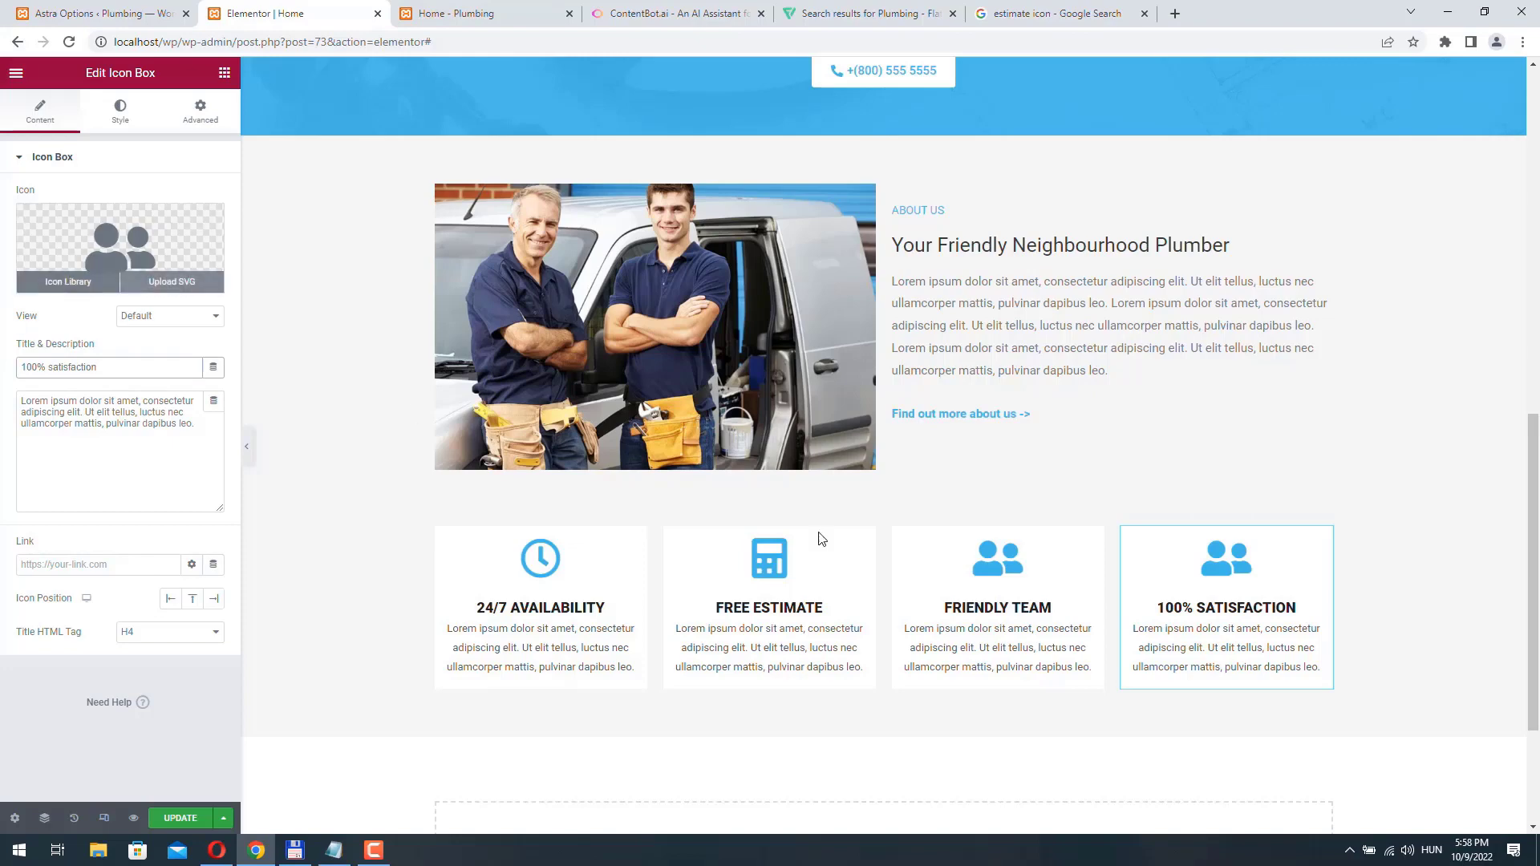
# - Replace the 100% satisfaction box's icon with the solid thumbs-up one found by searching for "thum"
pyautogui.click(71, 271)
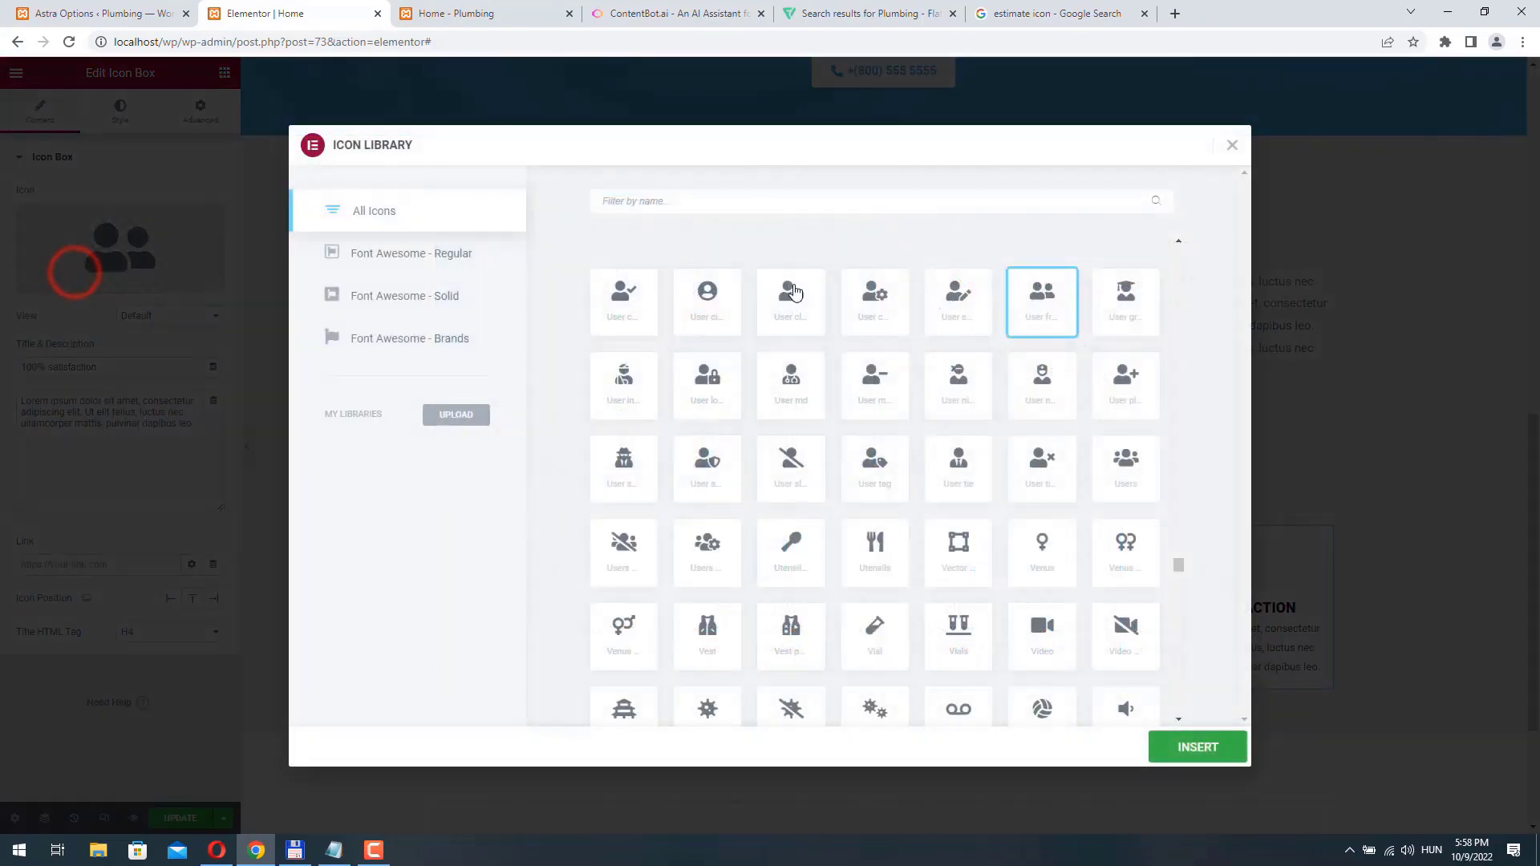
pyautogui.click(662, 211)
pyautogui.write('thum')
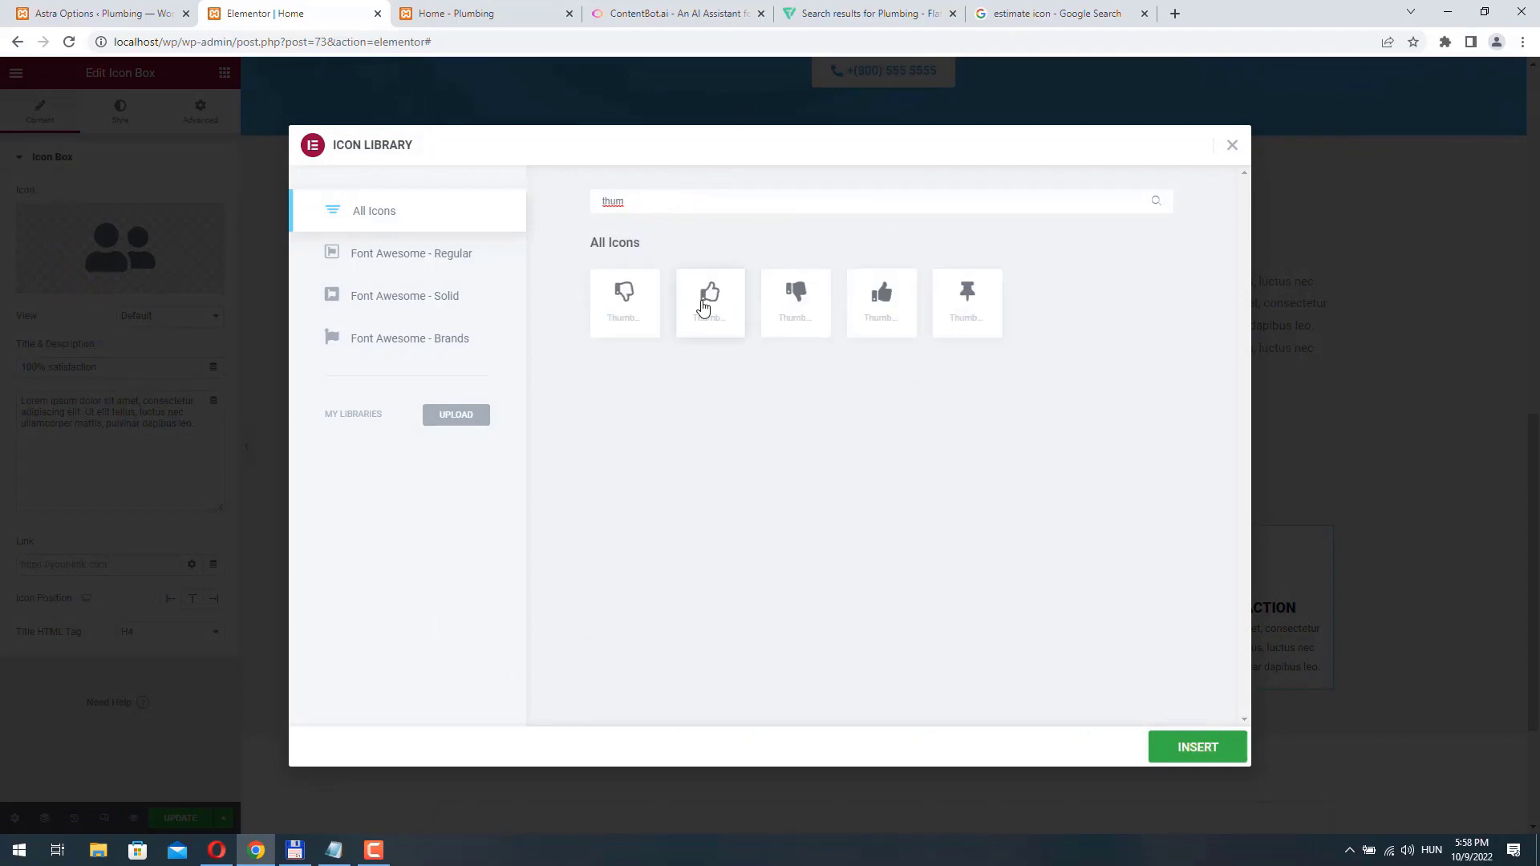
pyautogui.click(882, 303)
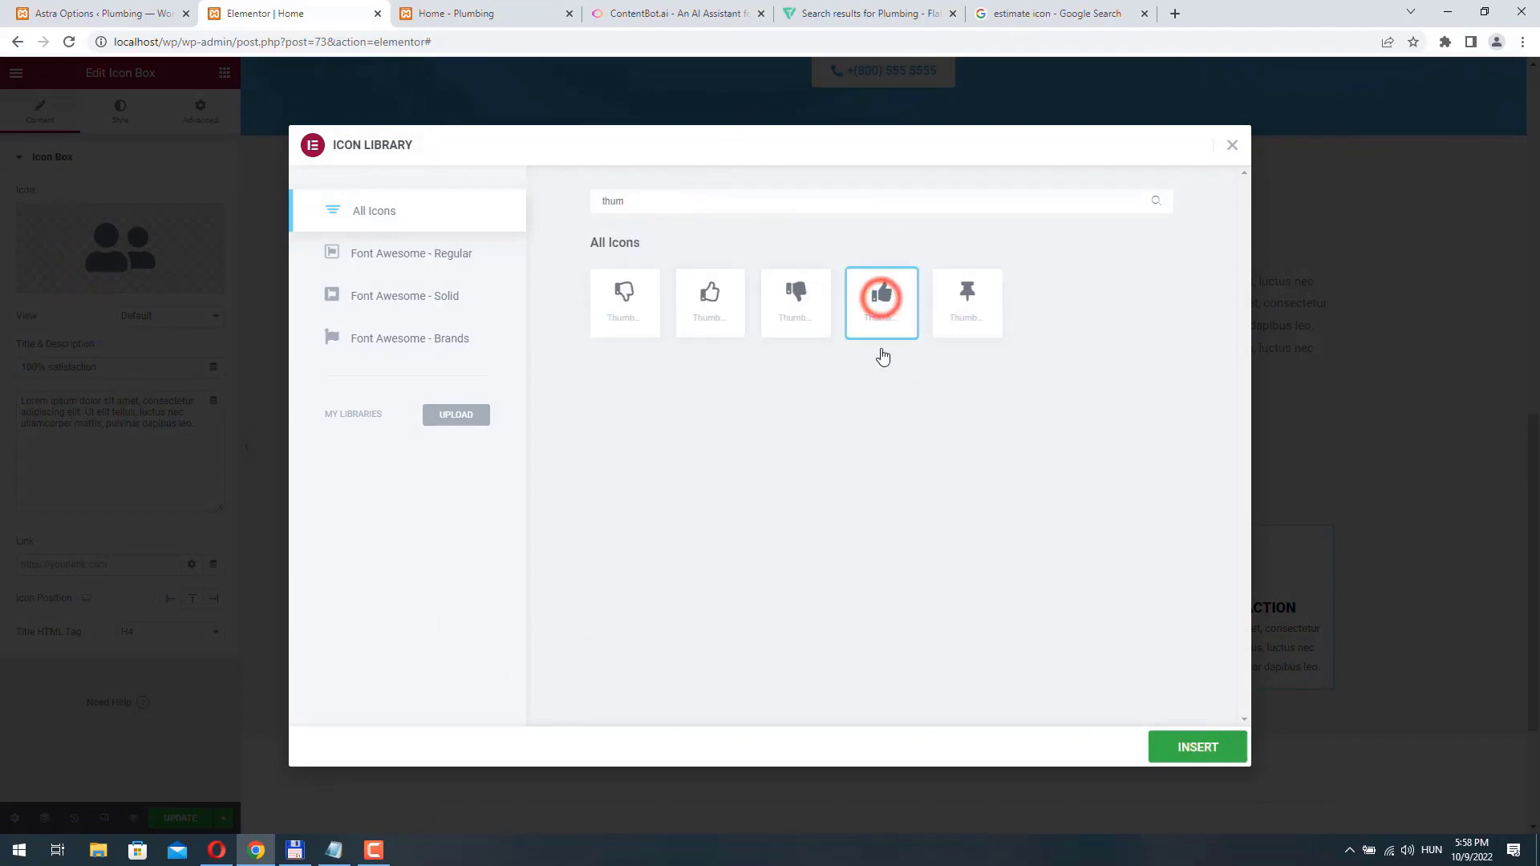
pyautogui.click(1320, 539)
# - Change the 100% satisfaction icon box's entrance animation to Fade In Right and save the page
pyautogui.click(207, 116)
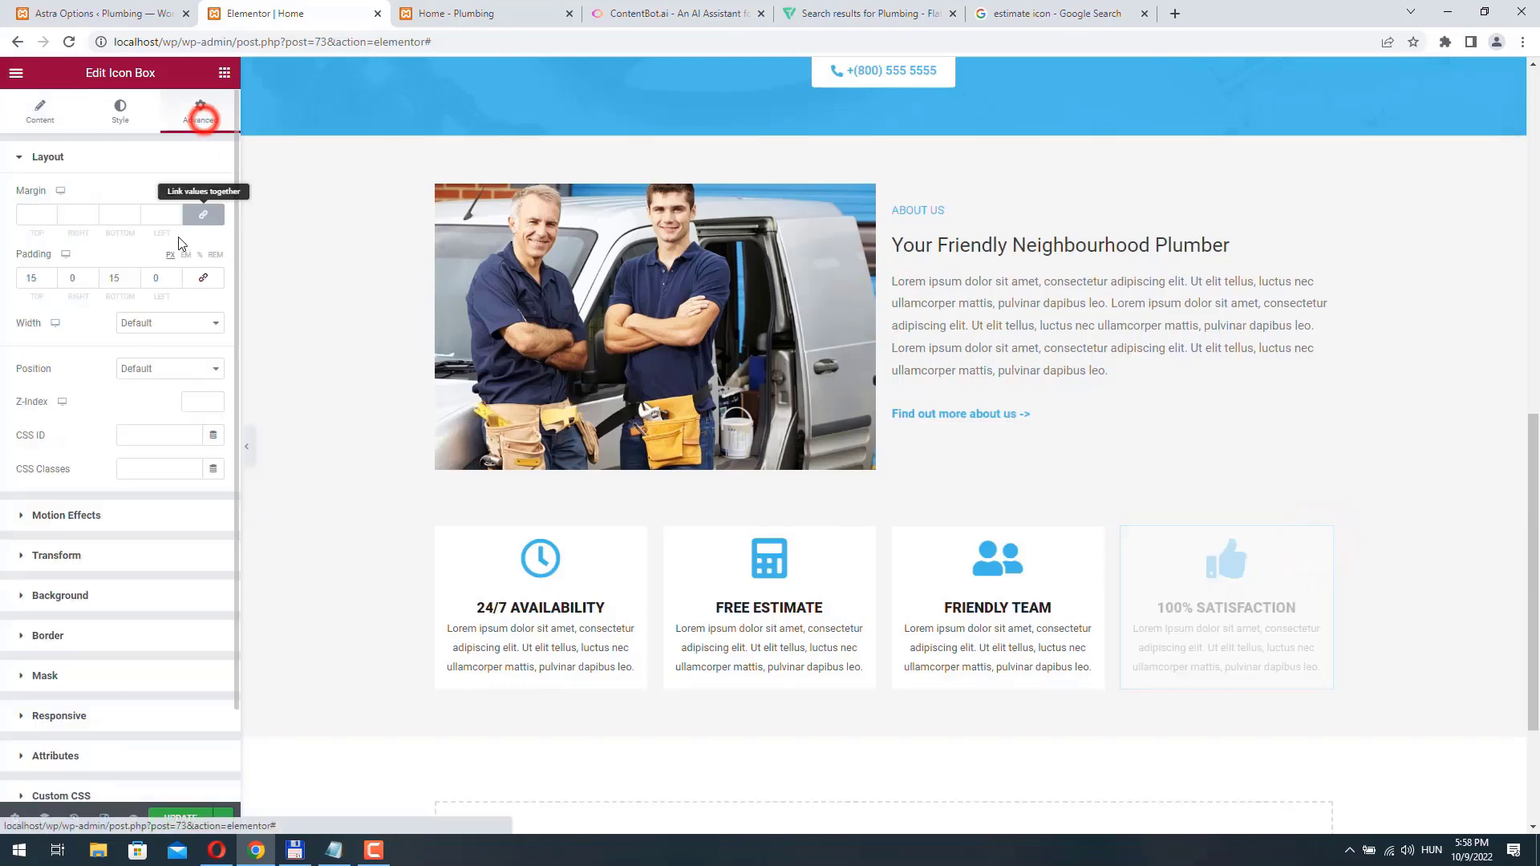
pyautogui.click(90, 505)
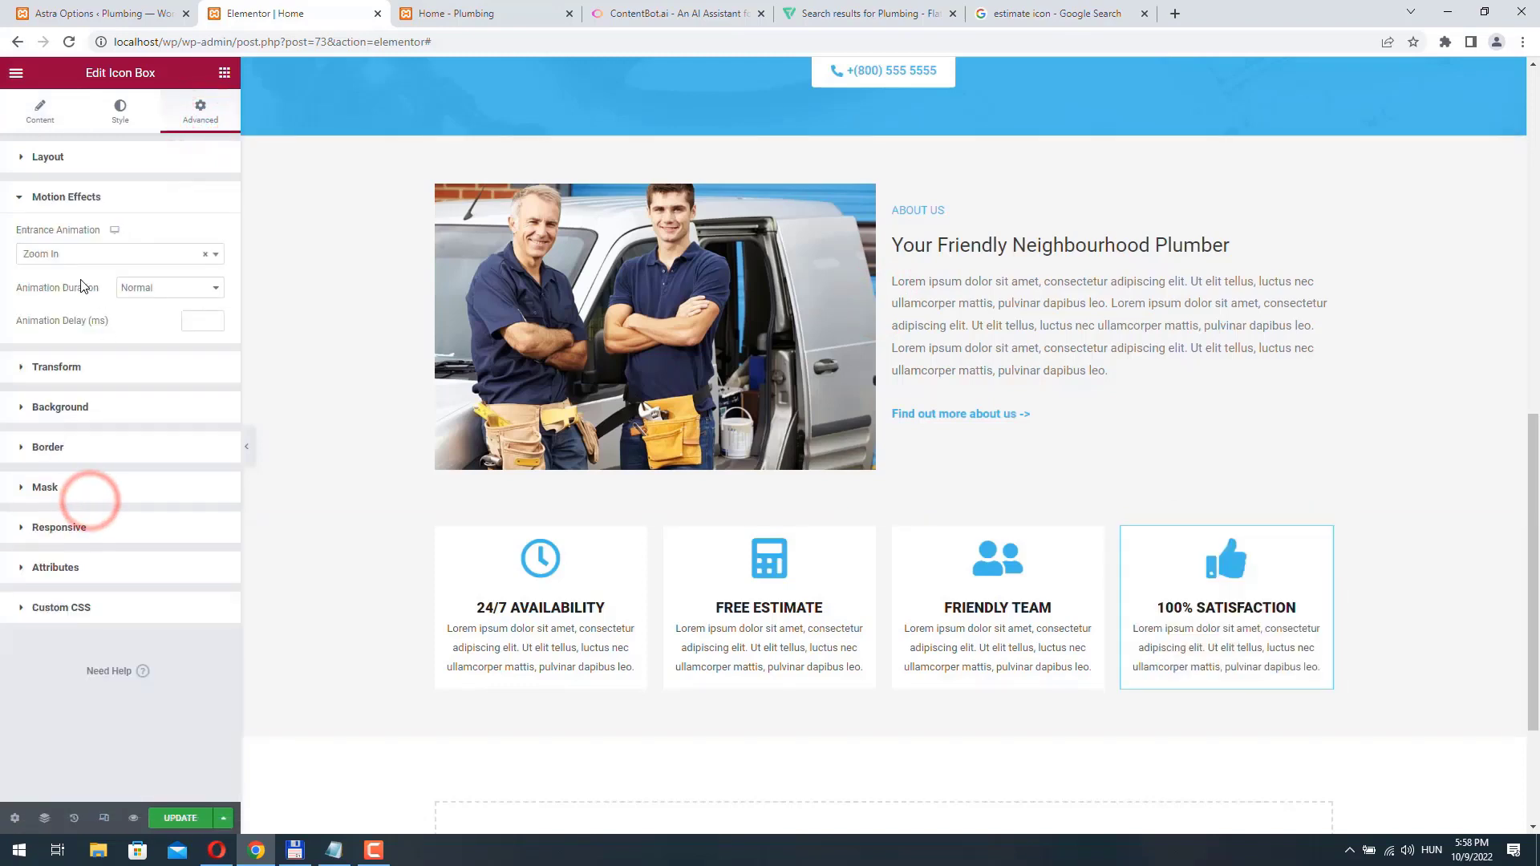
pyautogui.click(55, 253)
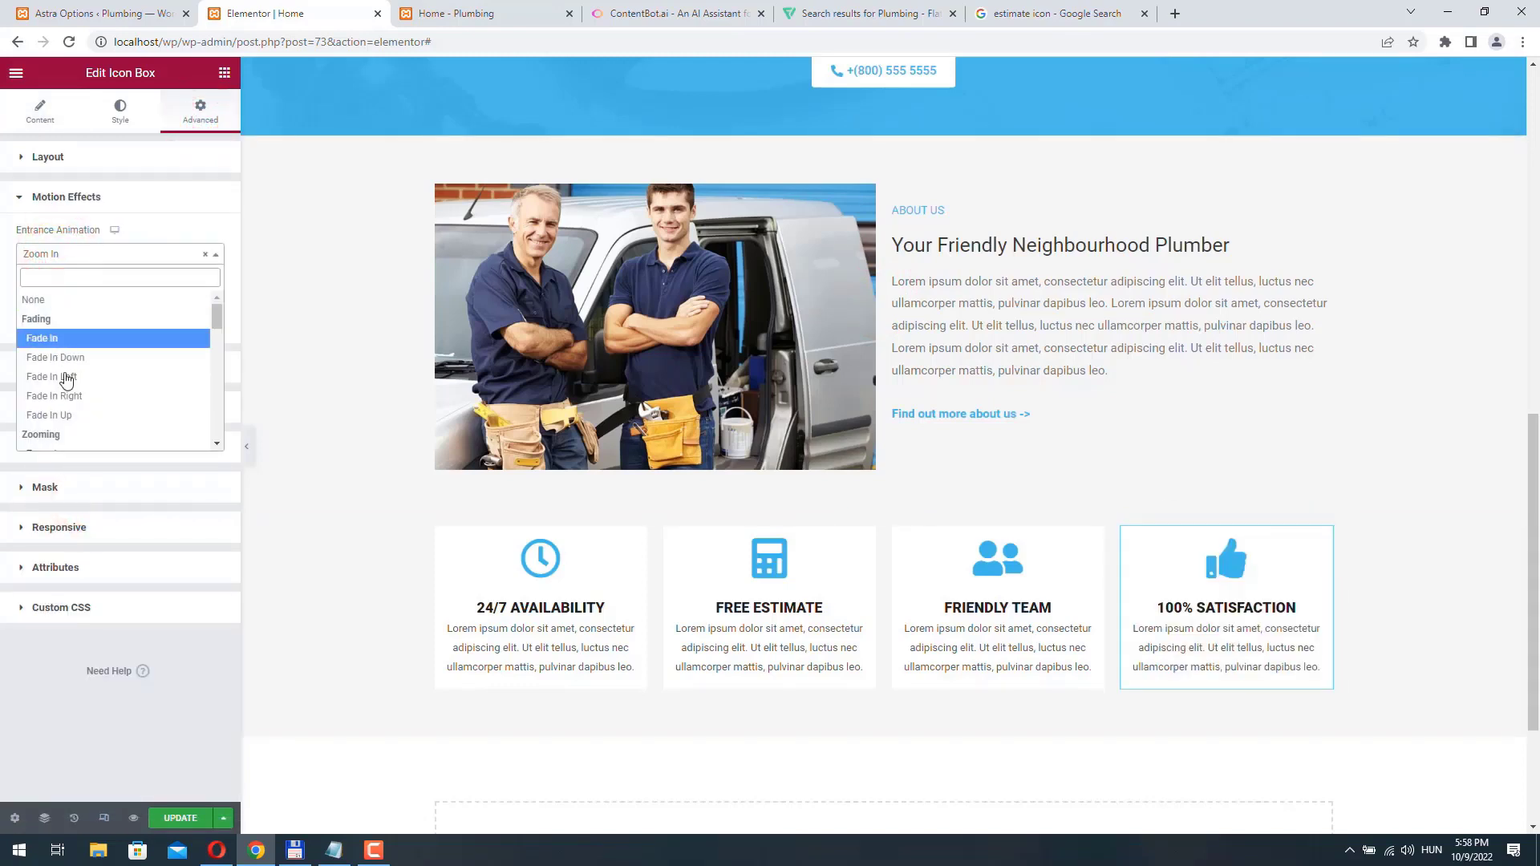
pyautogui.click(68, 398)
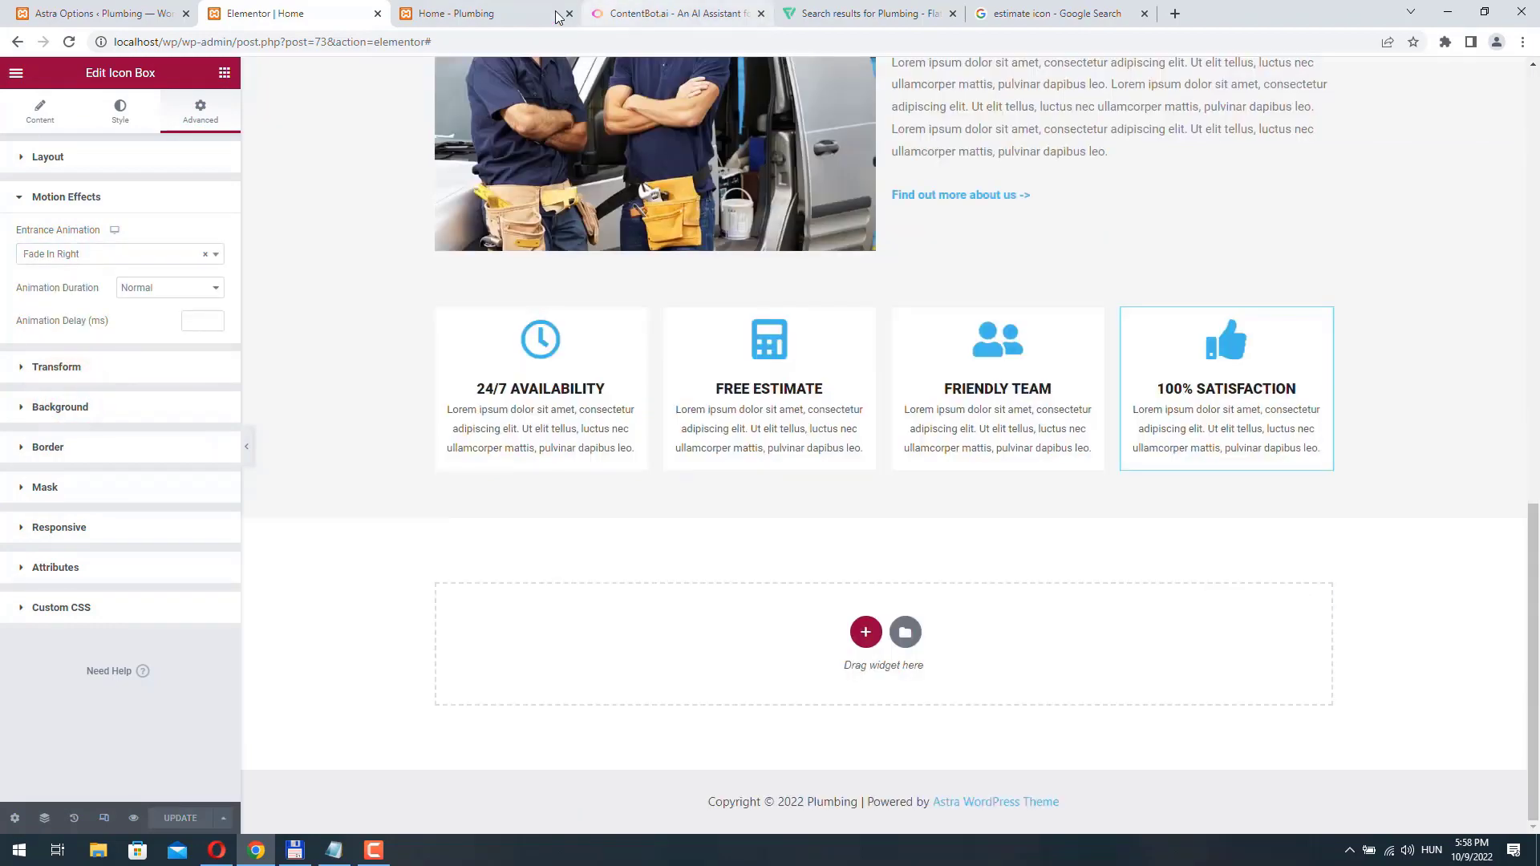
# - Reload the live Home page and review its layout and the entrance animations of the four icon boxes
pyautogui.click(559, 16)
pyautogui.click(68, 42)
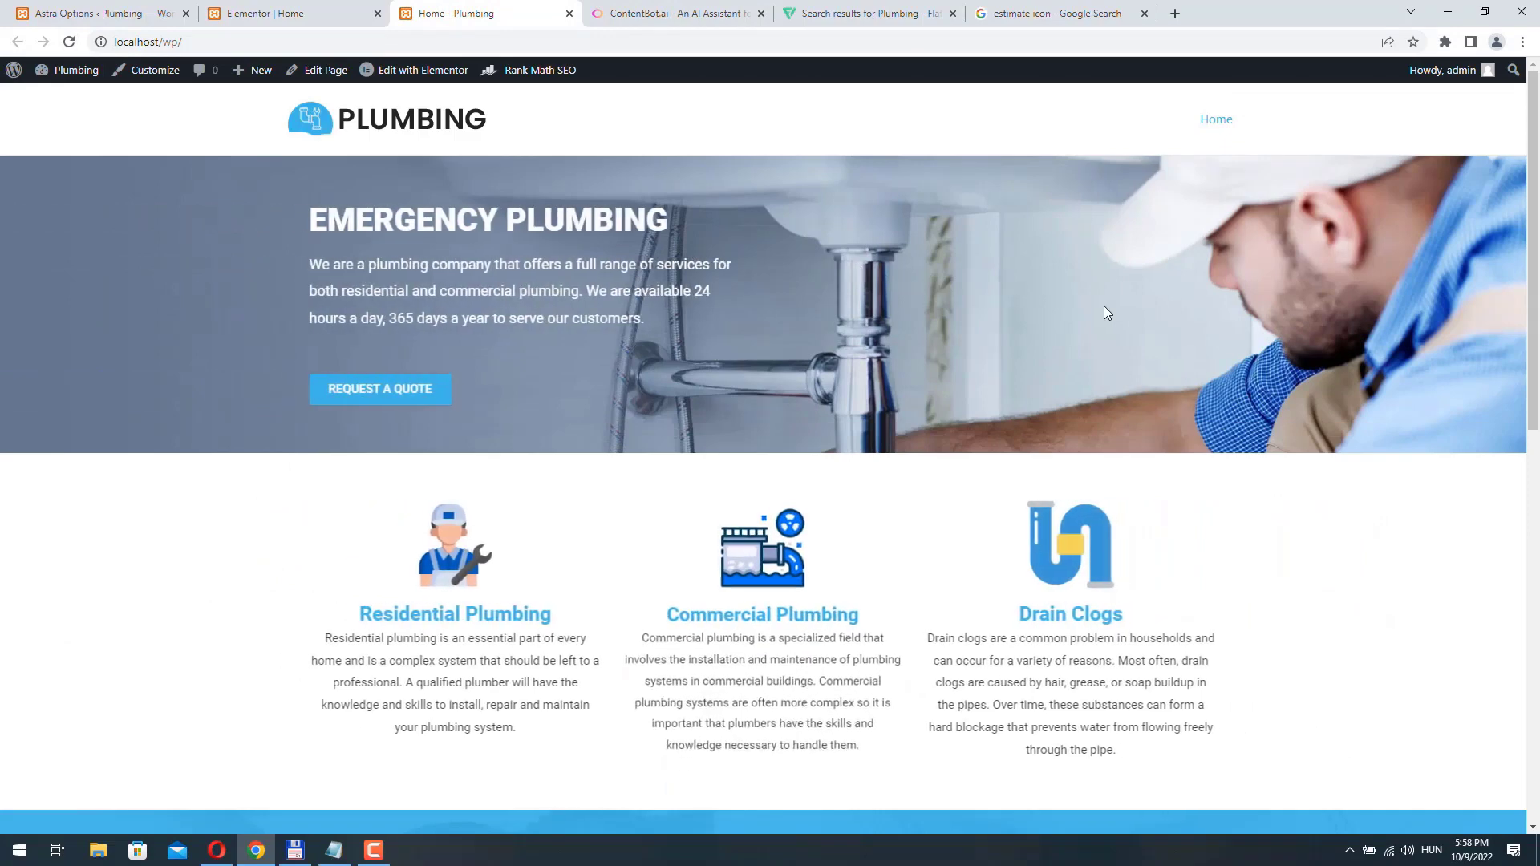
pyautogui.scroll(-3, 1106, 312)
pyautogui.scroll(-8, 1104, 306)
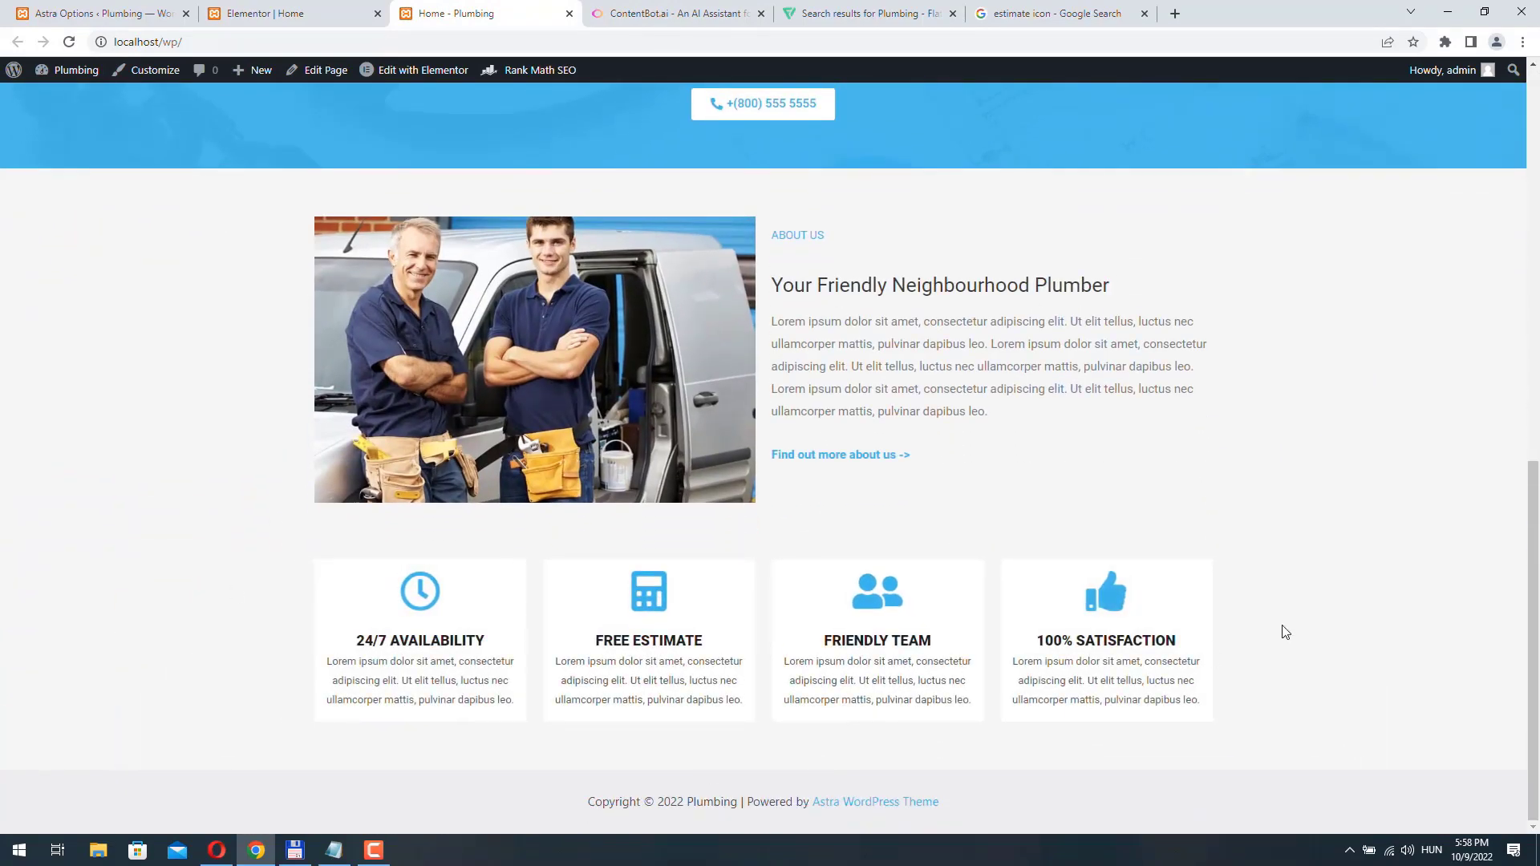
pyautogui.scroll(10, 1350, 587)
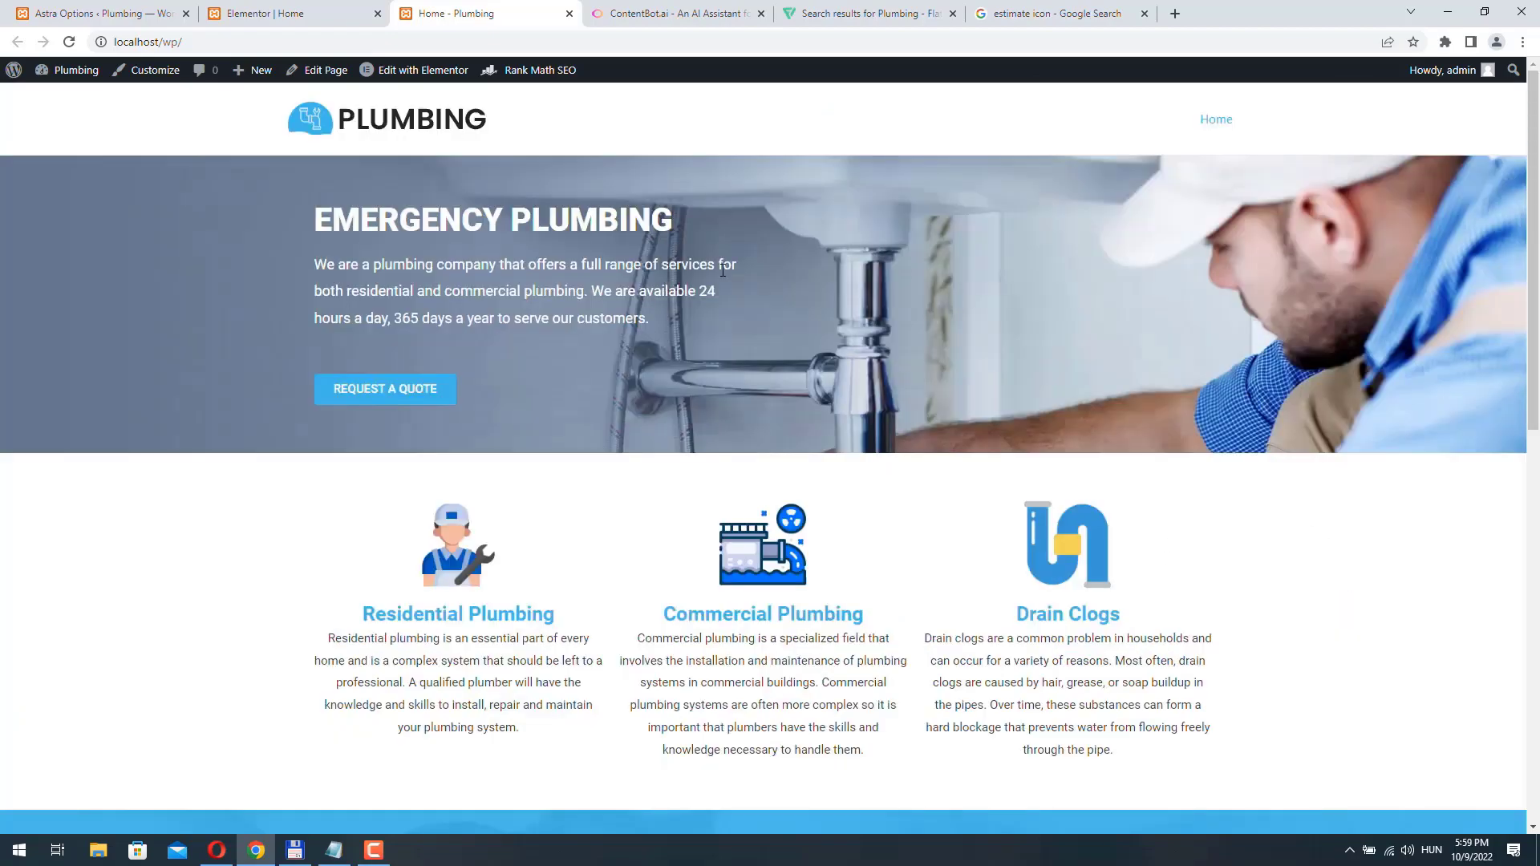
pyautogui.scroll(-8, 816, 530)
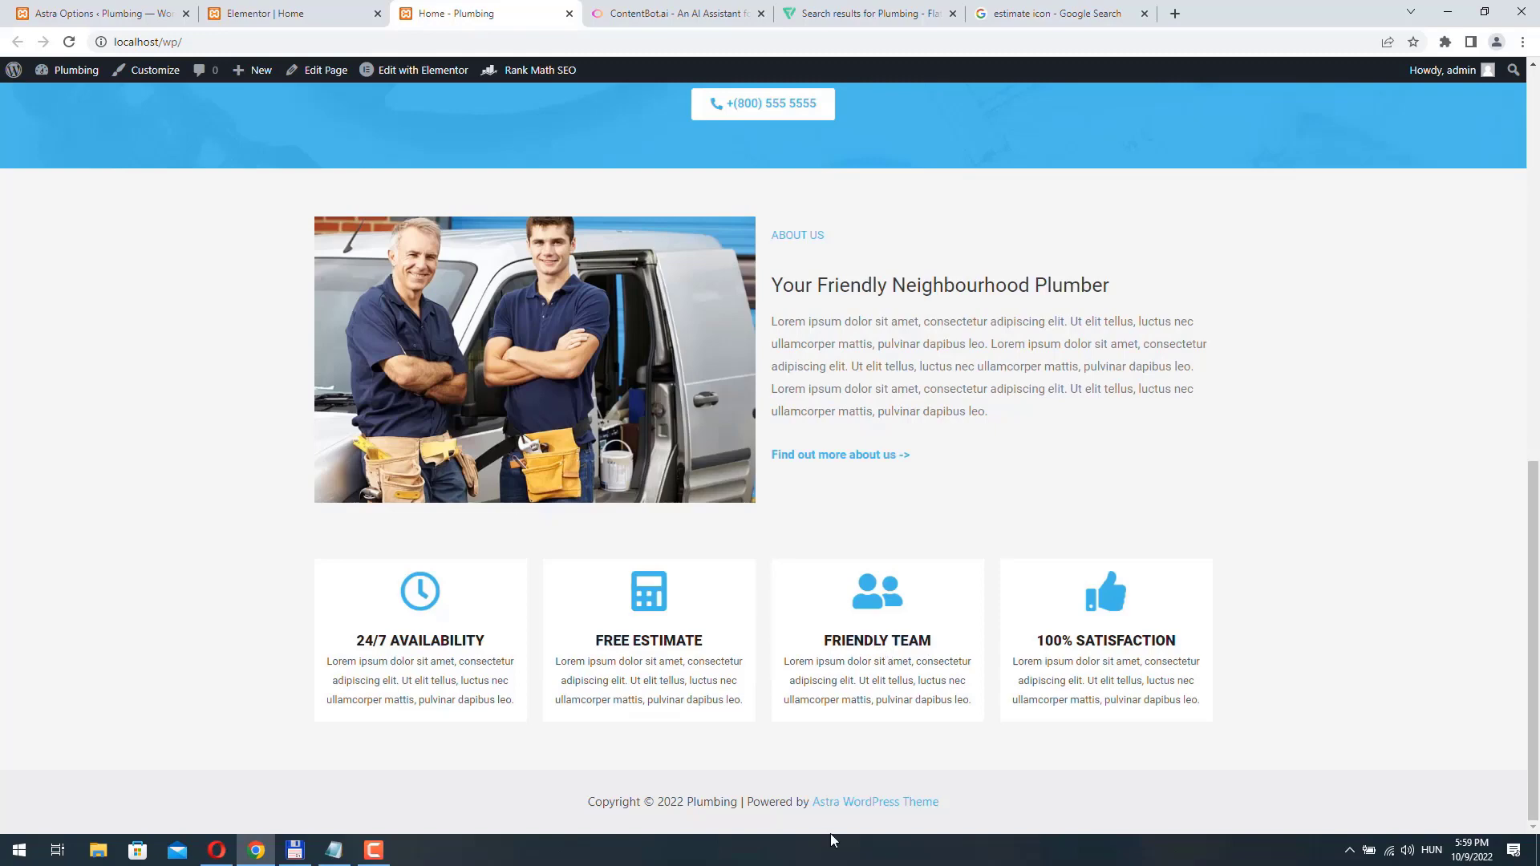
# - Return to the Elementor editor and add a single-column section below the icon boxes
pyautogui.click(269, 14)
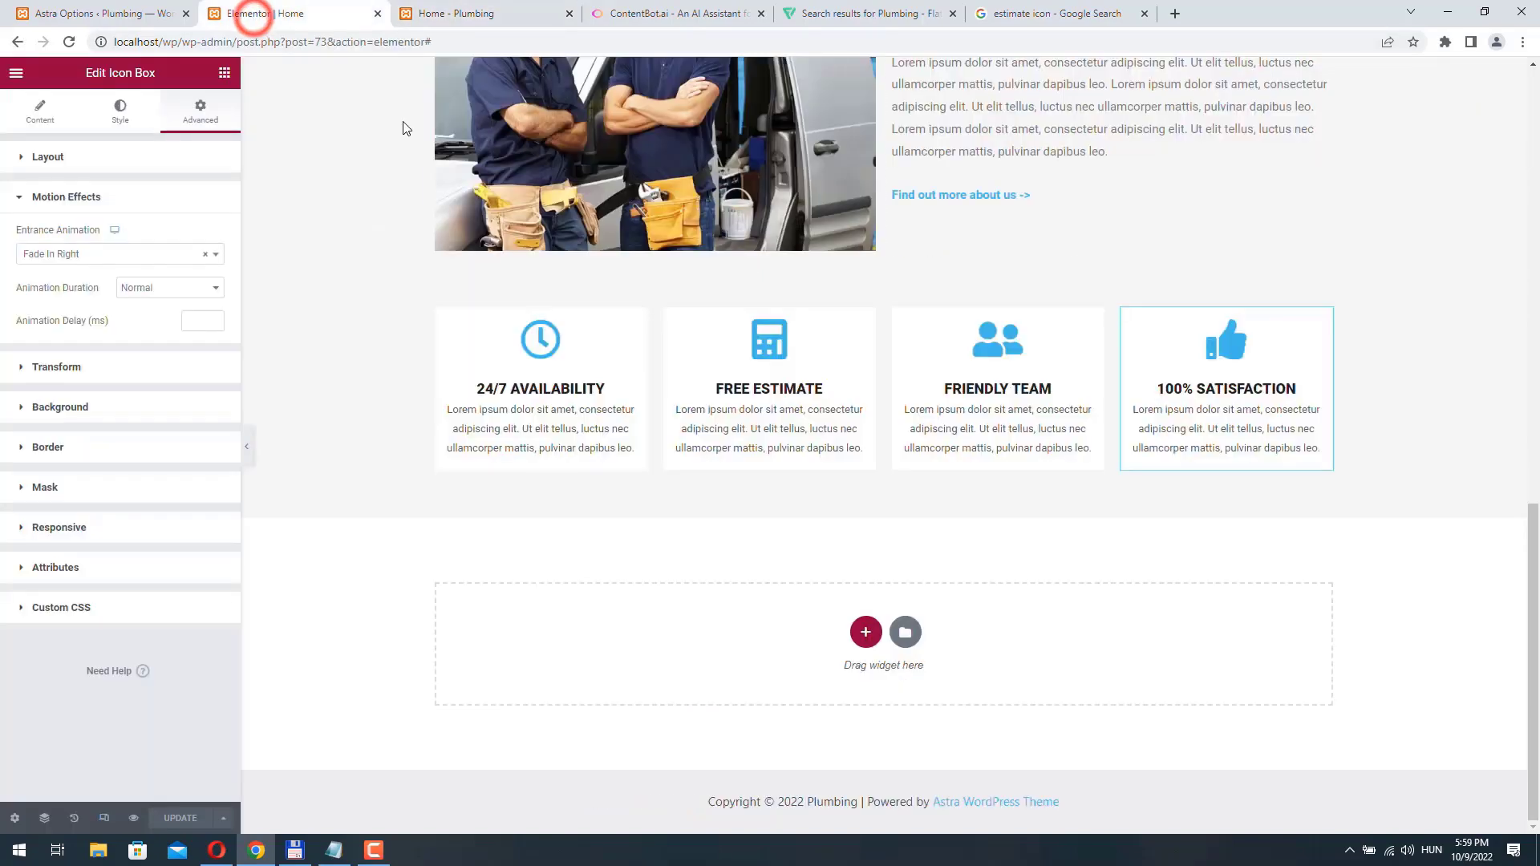
pyautogui.click(864, 634)
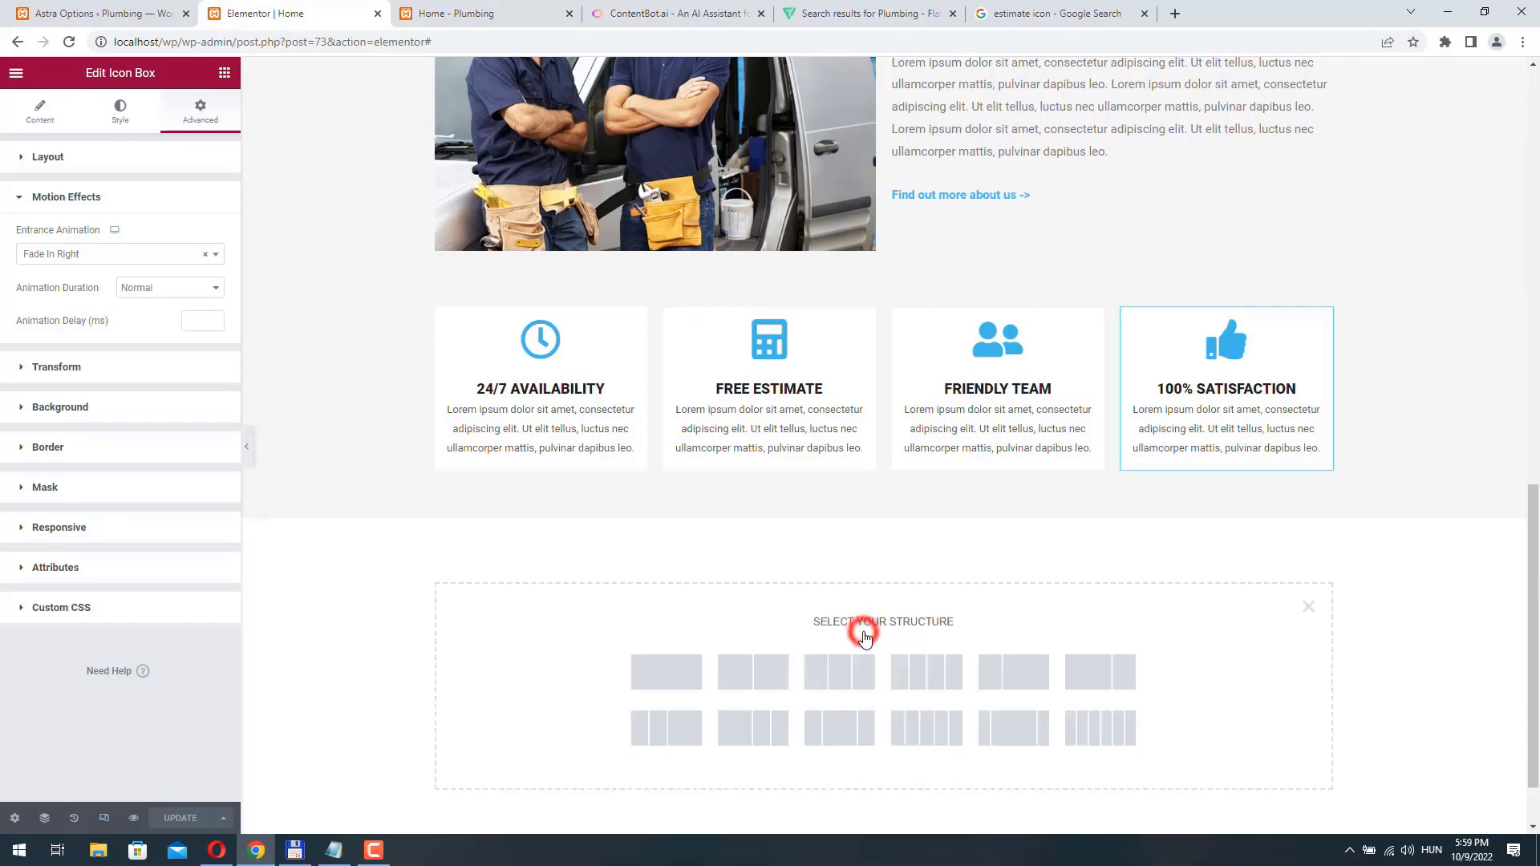
pyautogui.click(661, 677)
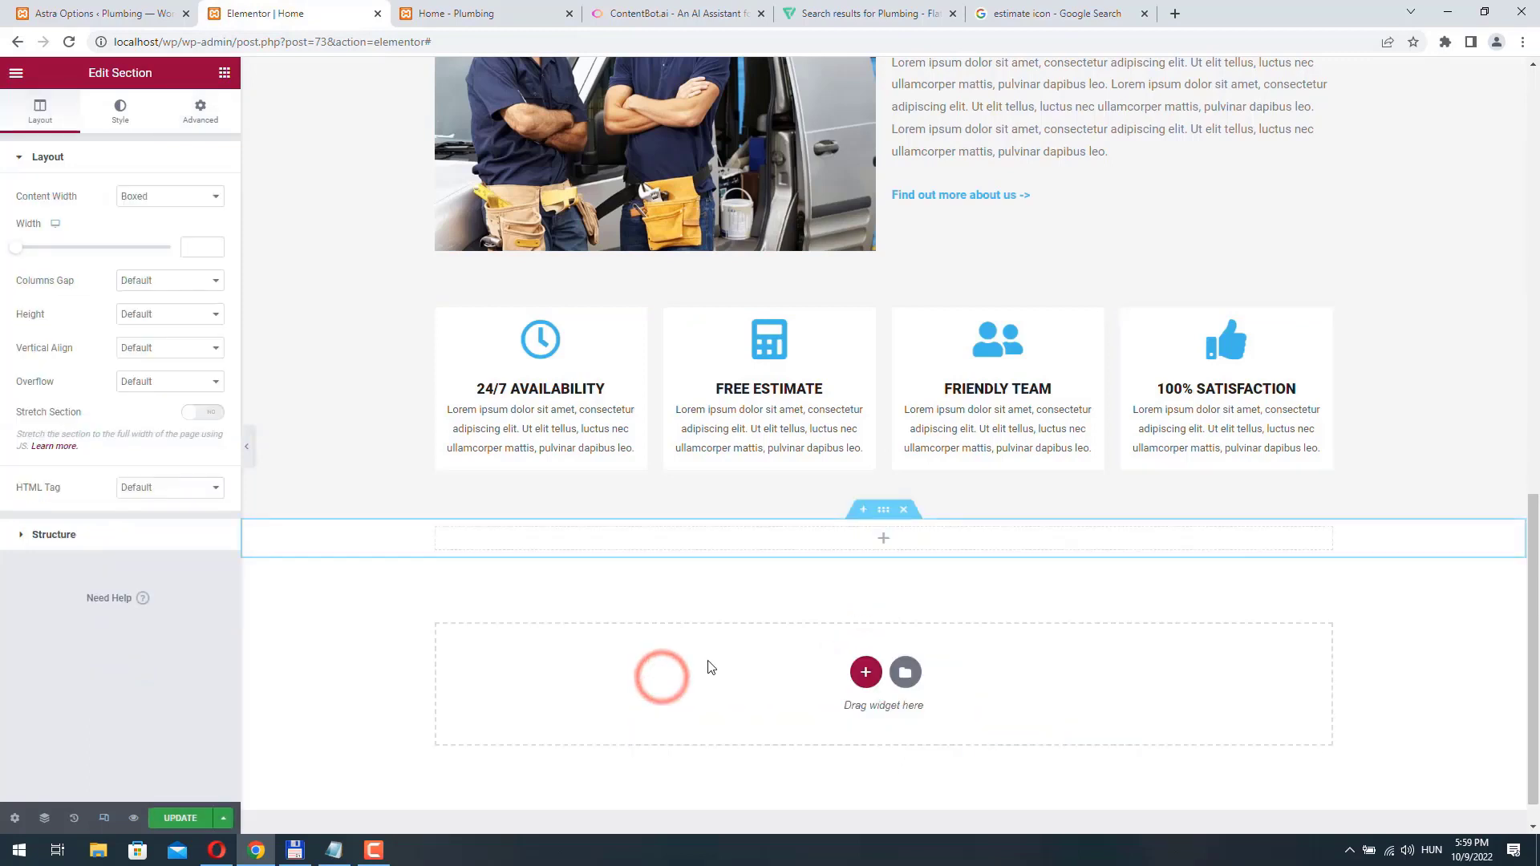
# - Set the new single-column section's padding to 50 px at the top and bottom, with unlinked sides
pyautogui.click(883, 510)
pyautogui.click(201, 111)
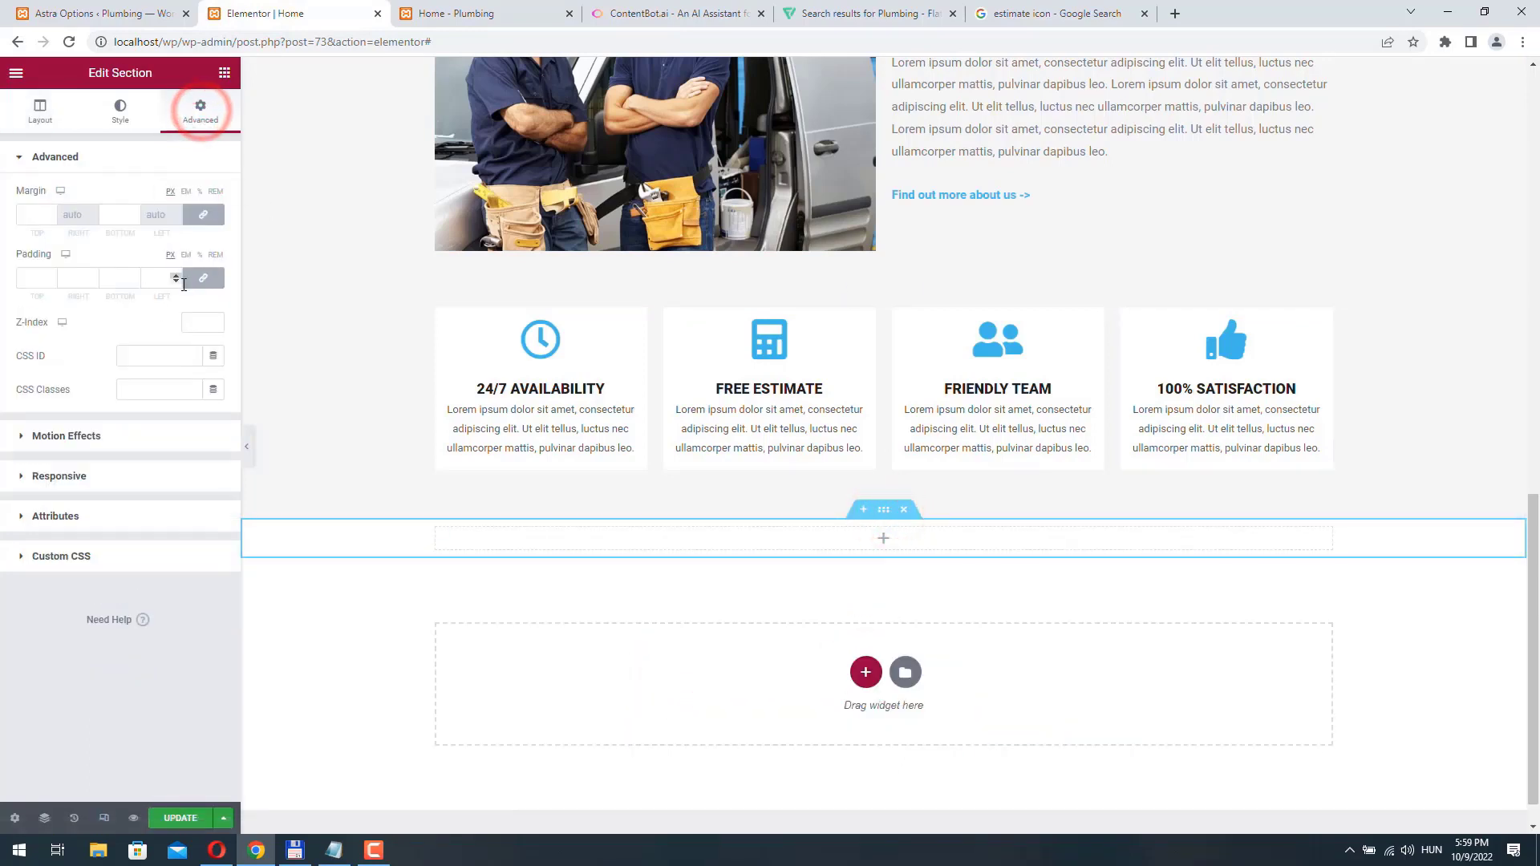
pyautogui.click(203, 278)
pyautogui.click(40, 278)
pyautogui.write('50')
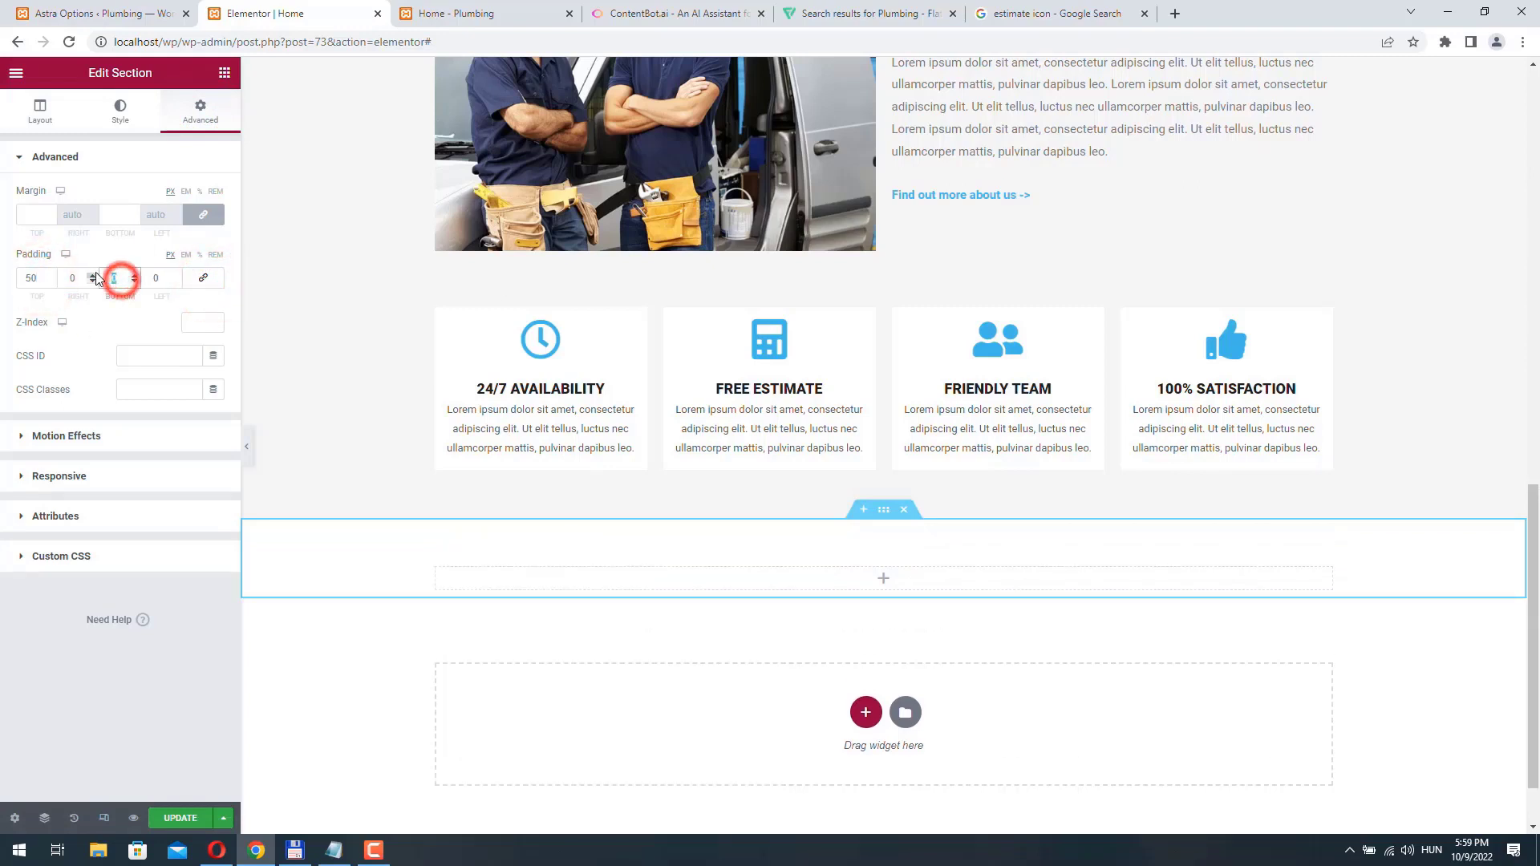
pyautogui.write('50')
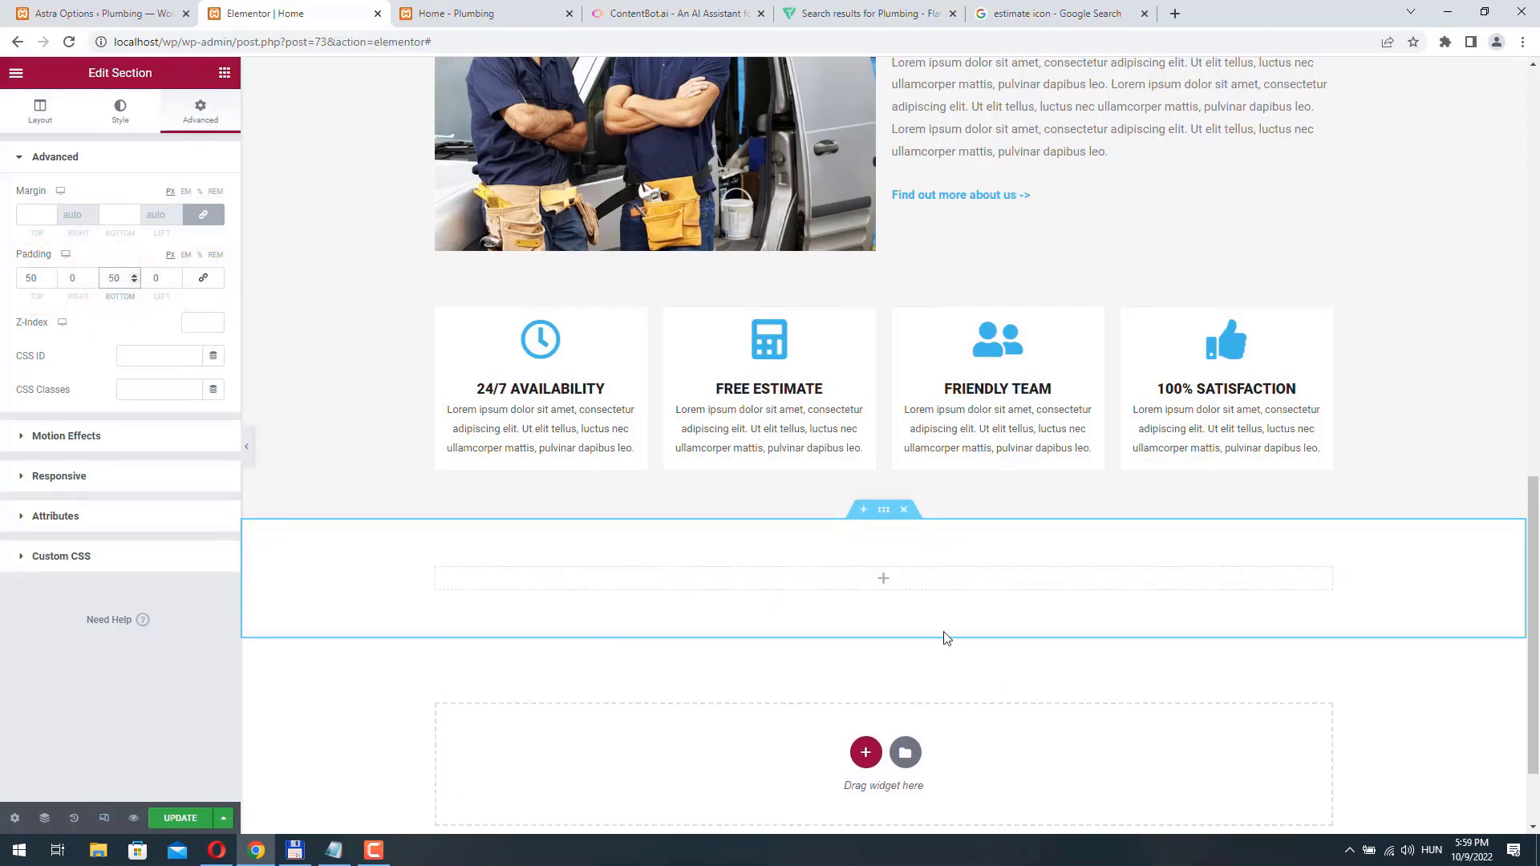
# - Place a Testimonial widget in the empty single-column section
pyautogui.click(883, 580)
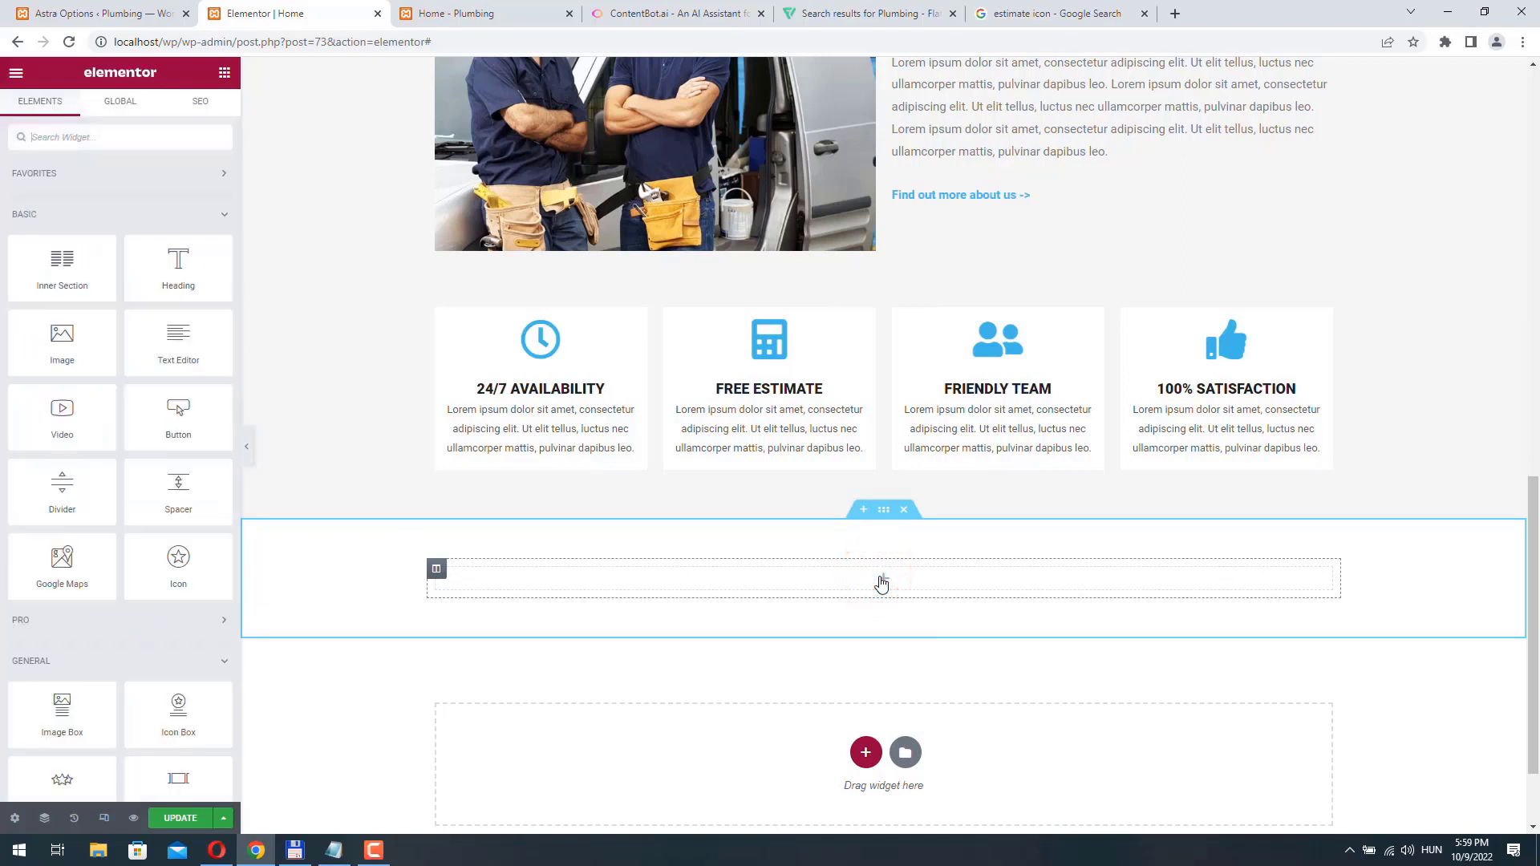
pyautogui.scroll(-3, 131, 591)
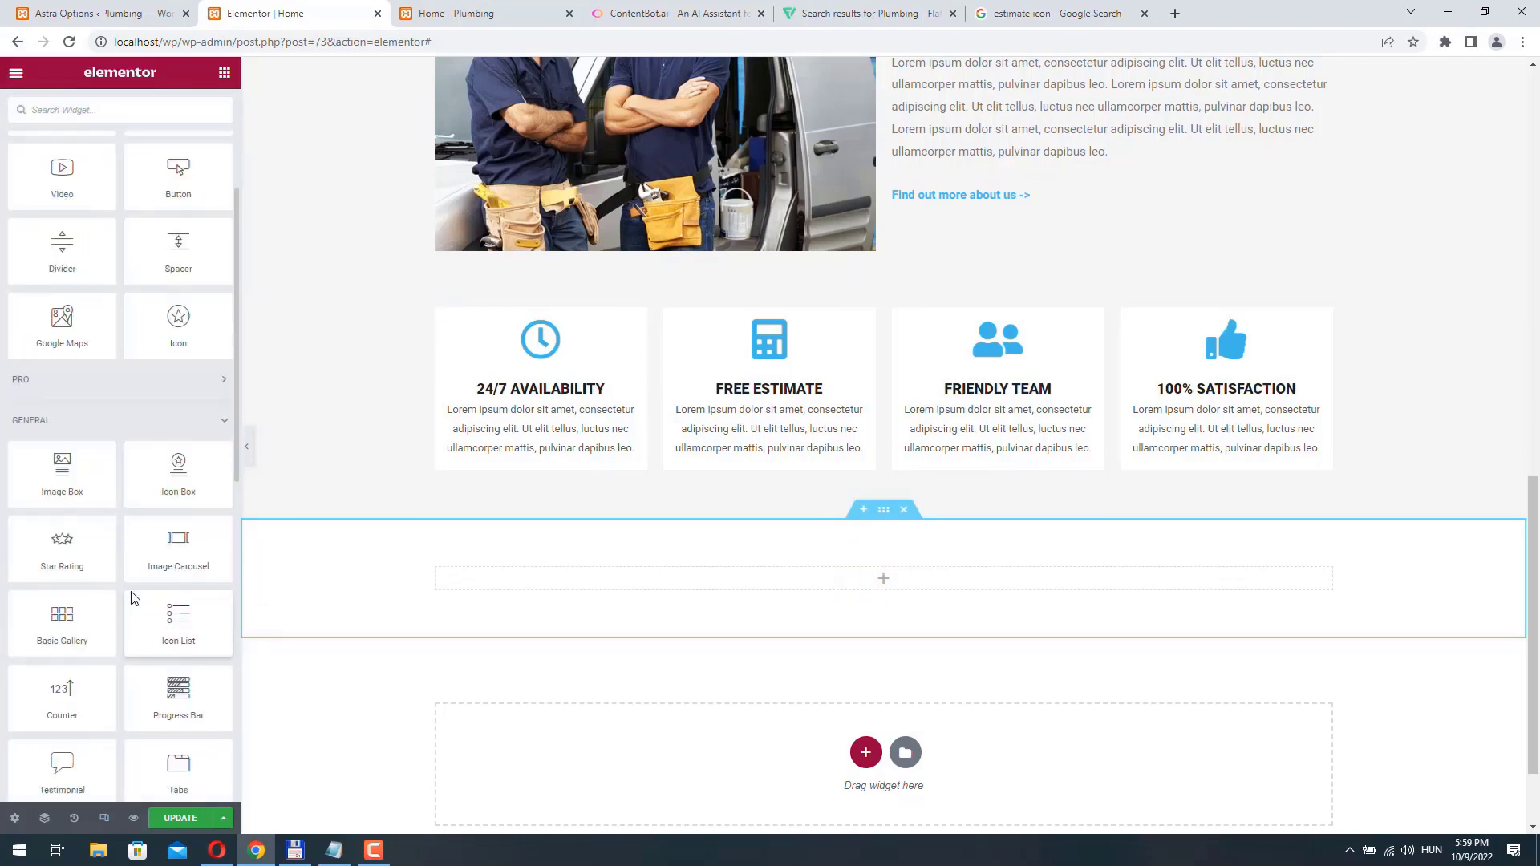
pyautogui.scroll(-2, 106, 449)
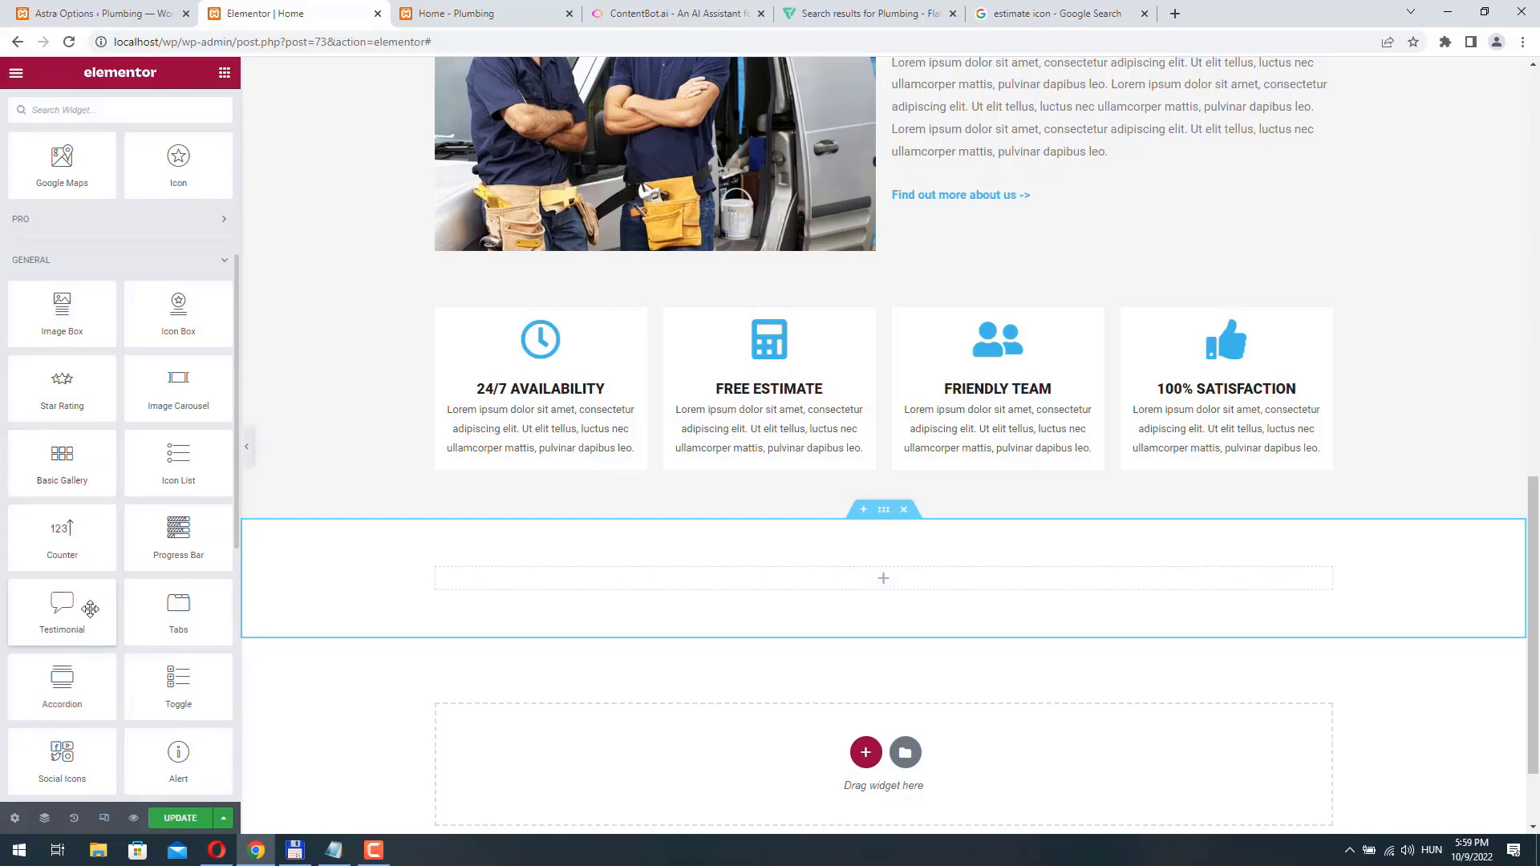
pyautogui.moveTo(65, 625); pyautogui.dragTo(903, 586)
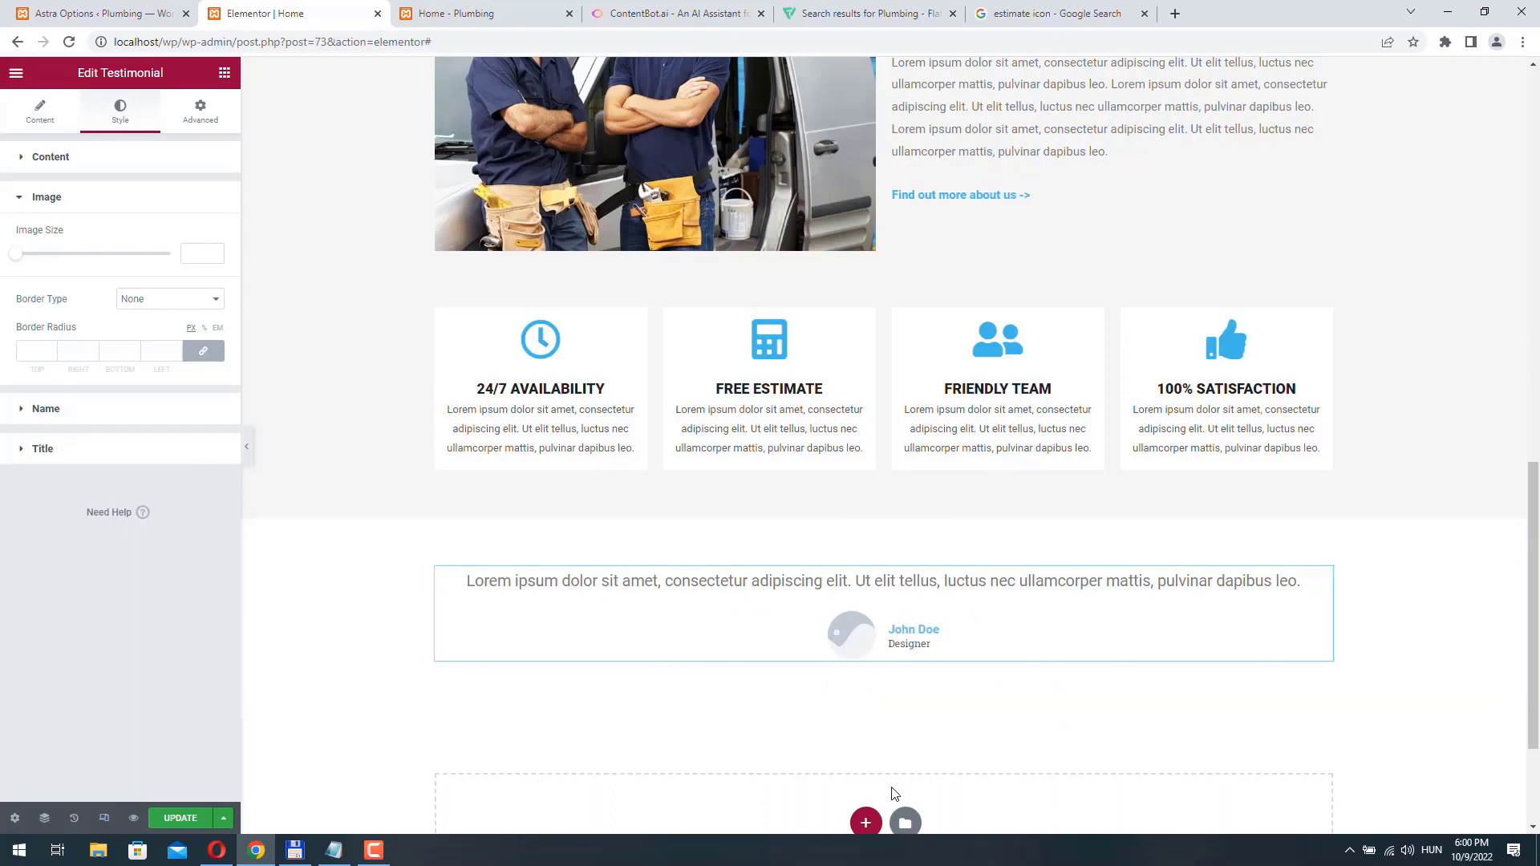
# - Add a section with three equal columns below the testimonial section
pyautogui.scroll(-2, 865, 605)
pyautogui.click(866, 664)
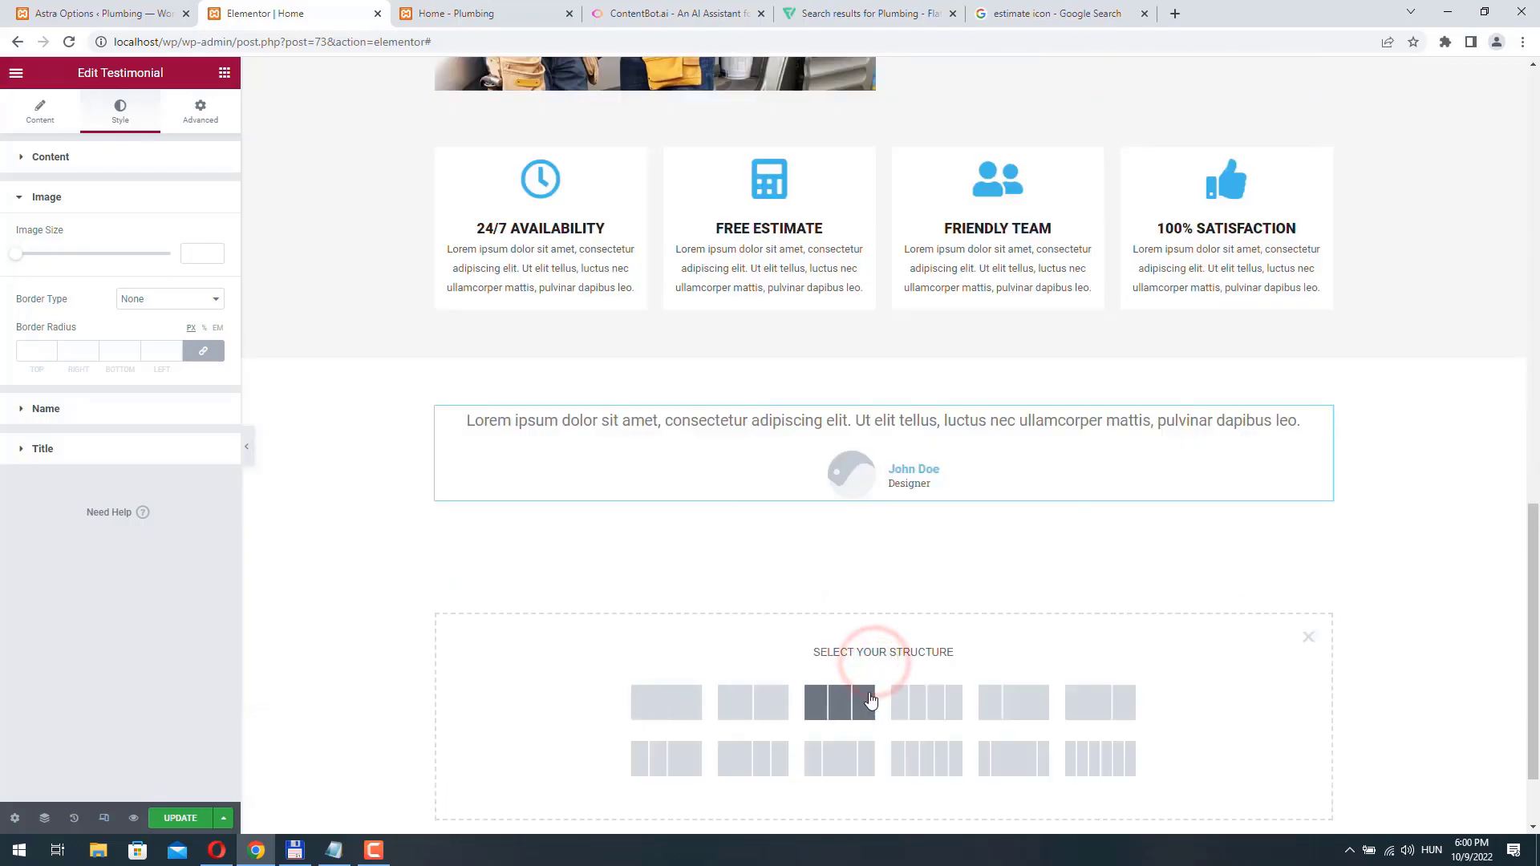
pyautogui.click(835, 703)
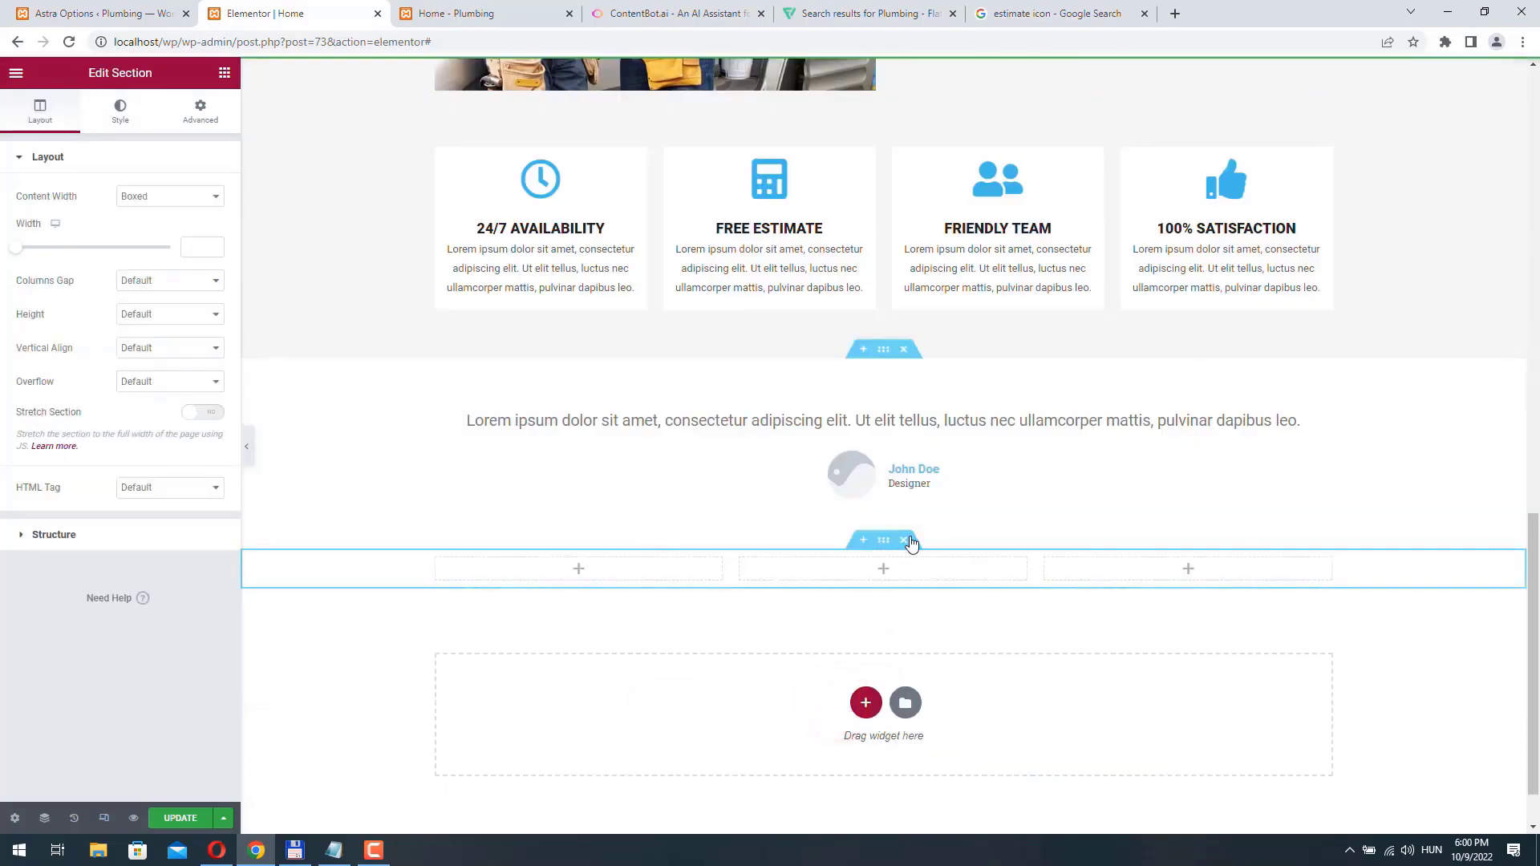
# - Give the three-column section 50 px of top and bottom padding, with unlinked sides
pyautogui.click(883, 539)
pyautogui.click(200, 113)
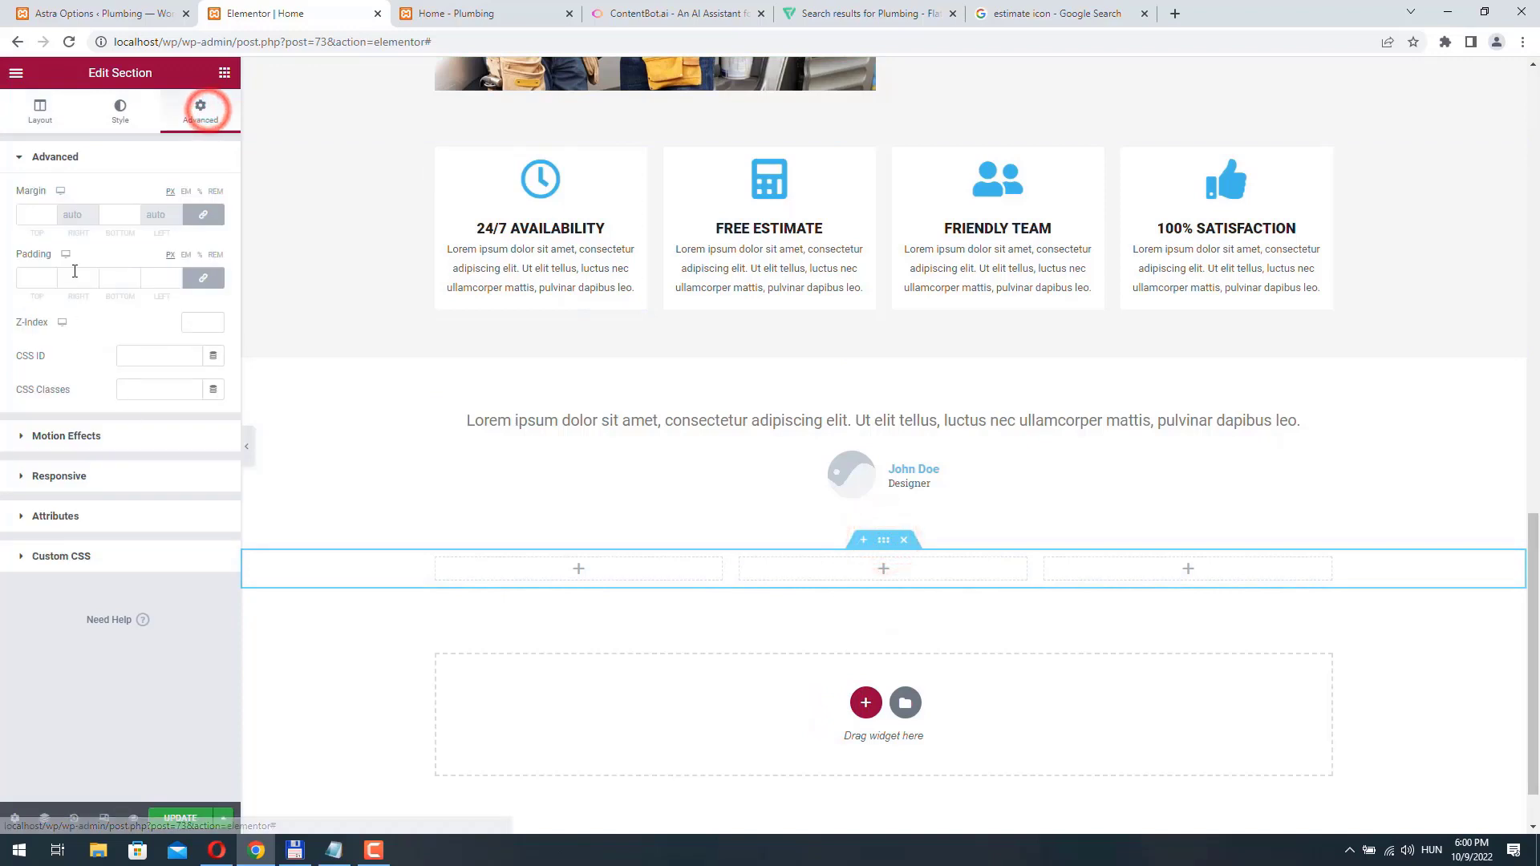
pyautogui.click(208, 282)
pyautogui.doubleClick(33, 278)
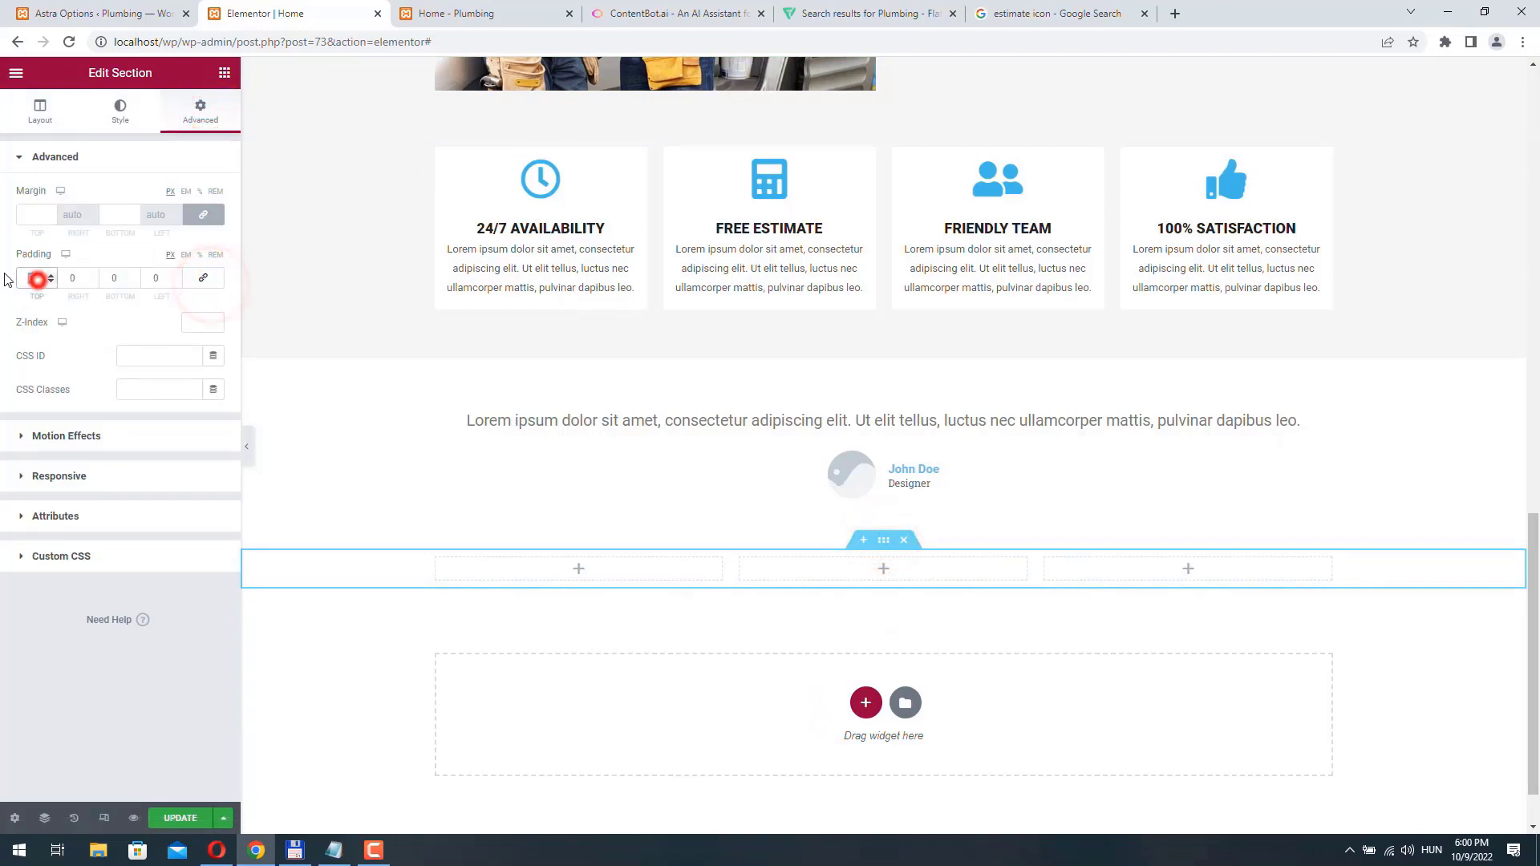
pyautogui.write('50')
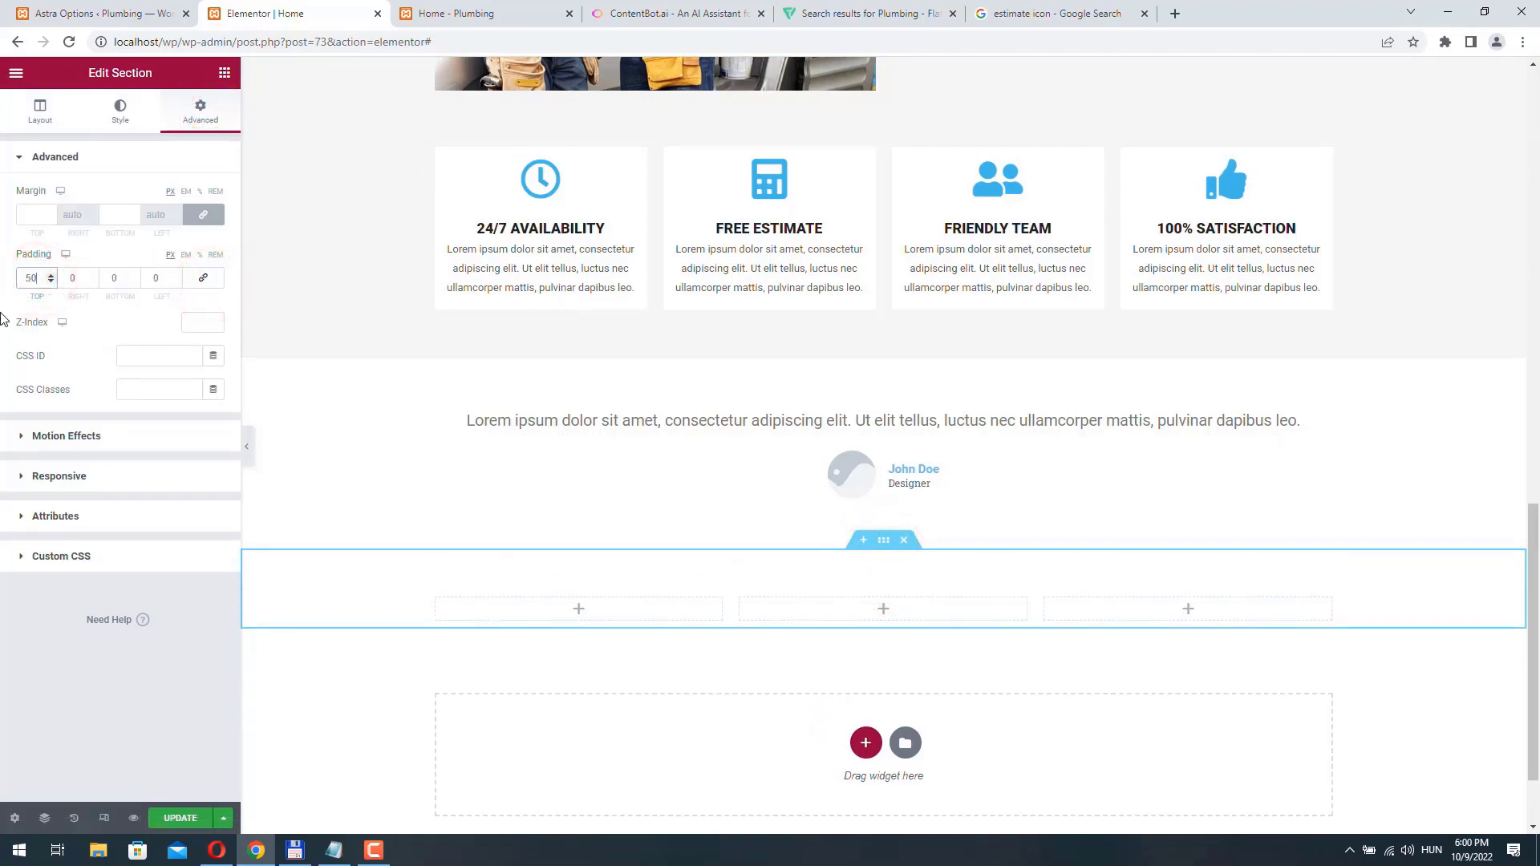
pyautogui.doubleClick(113, 278)
pyautogui.write('50')
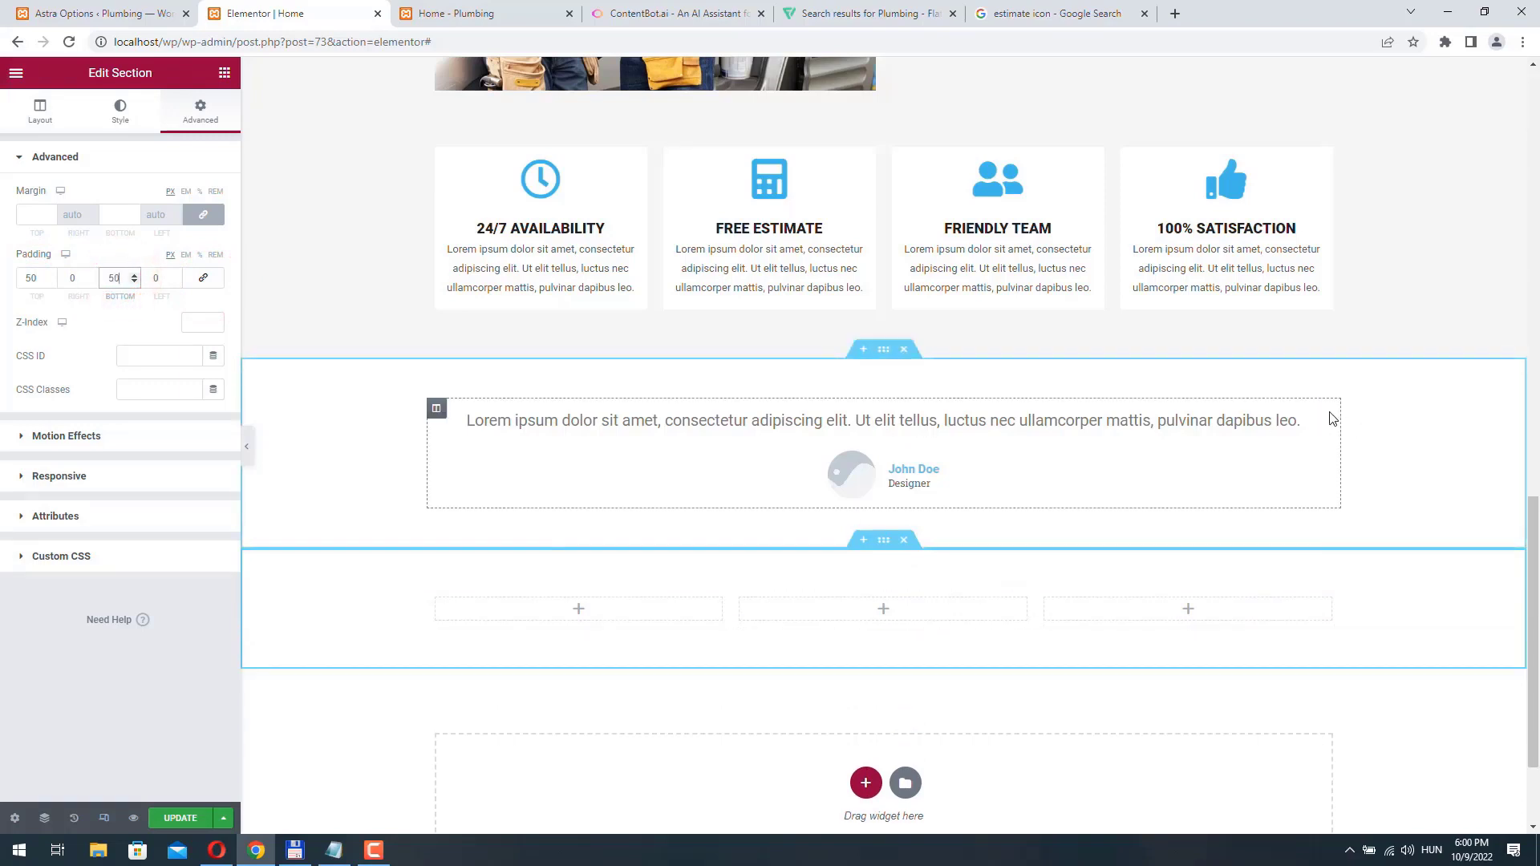
# - Move the testimonial into the first column of the three-column section and set its content text color to #545151
pyautogui.moveTo(1323, 417); pyautogui.dragTo(610, 522)
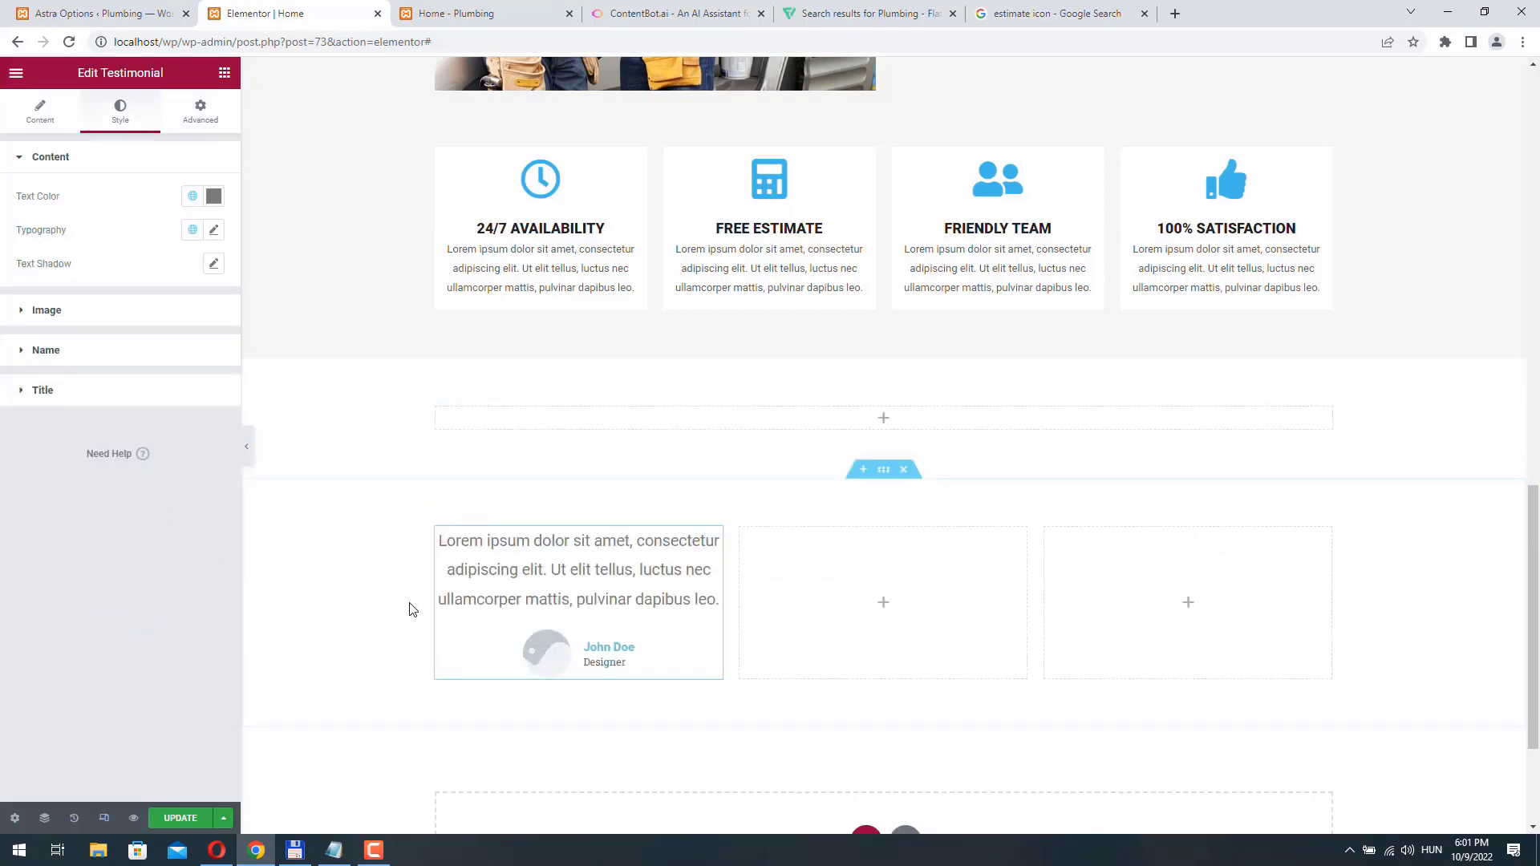
pyautogui.click(213, 197)
pyautogui.click(35, 345)
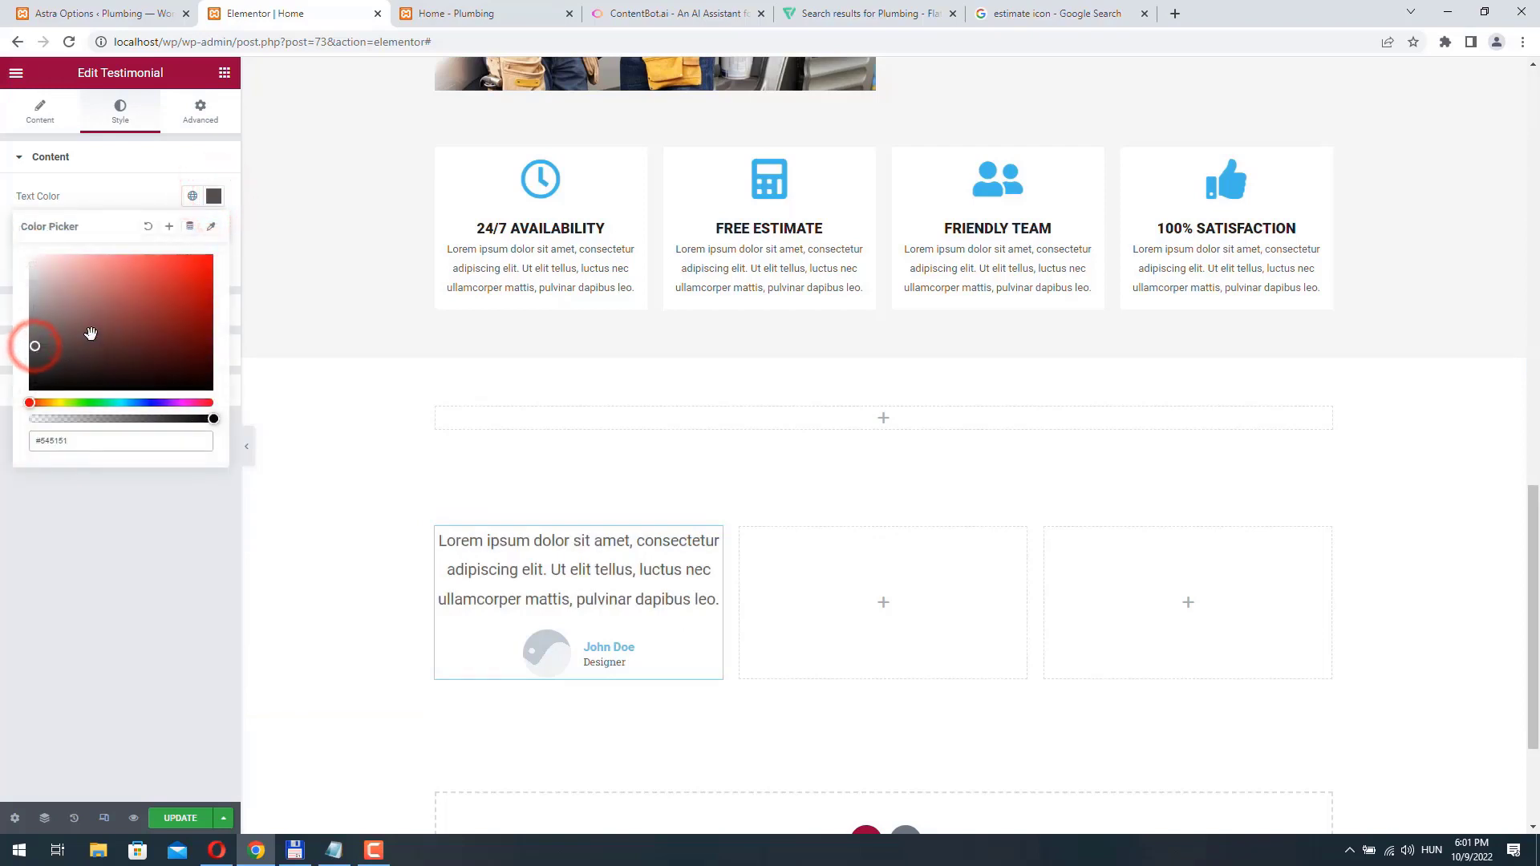
pyautogui.click(18, 201)
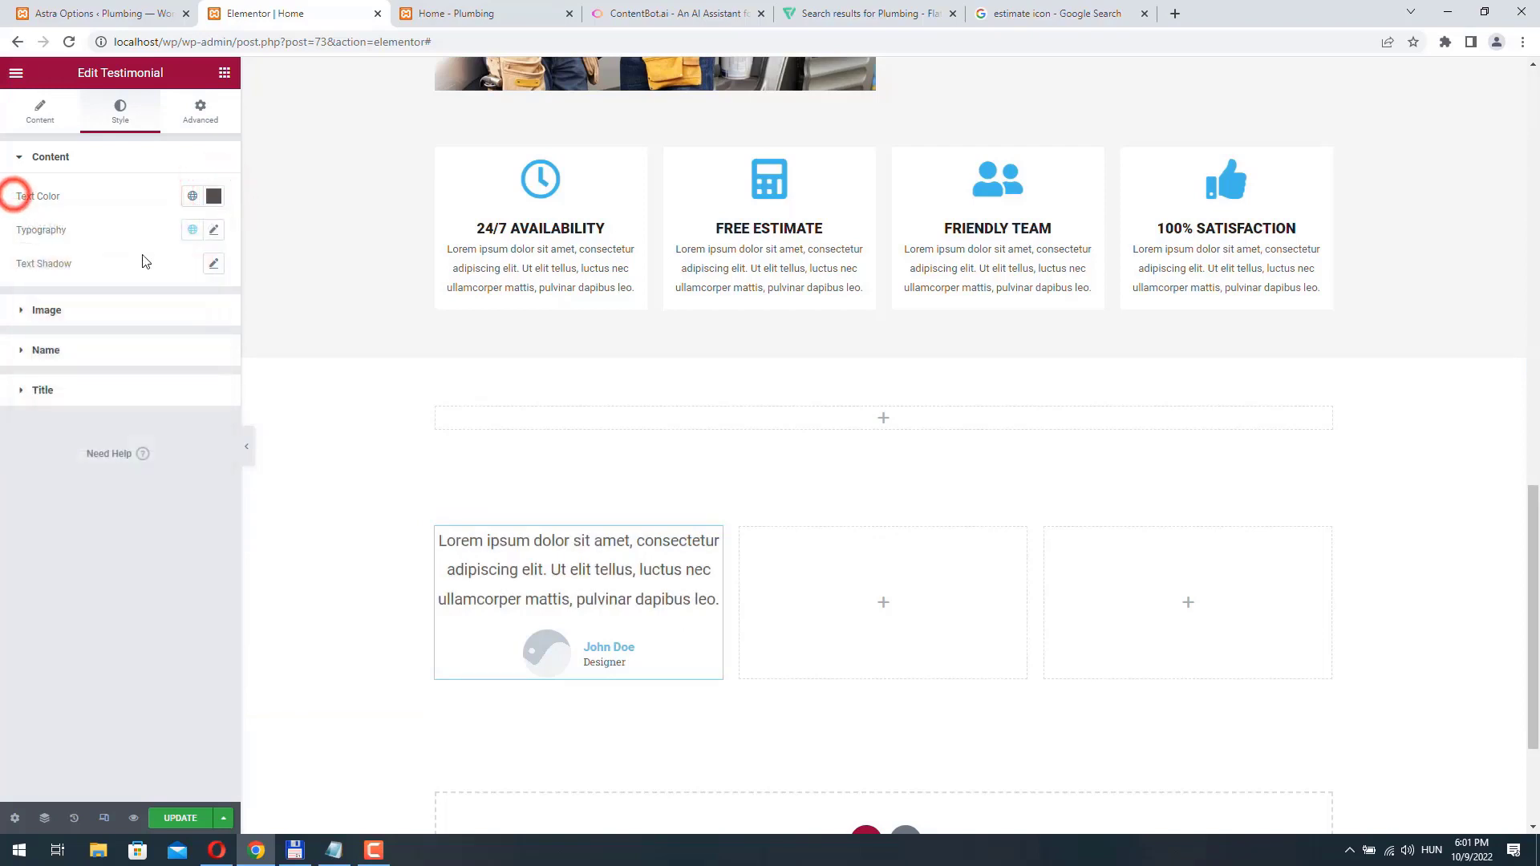
# - Reduce the font size of the testimonial's content text and set the name's text color to the site's light blue
pyautogui.click(213, 229)
pyautogui.click(38, 358)
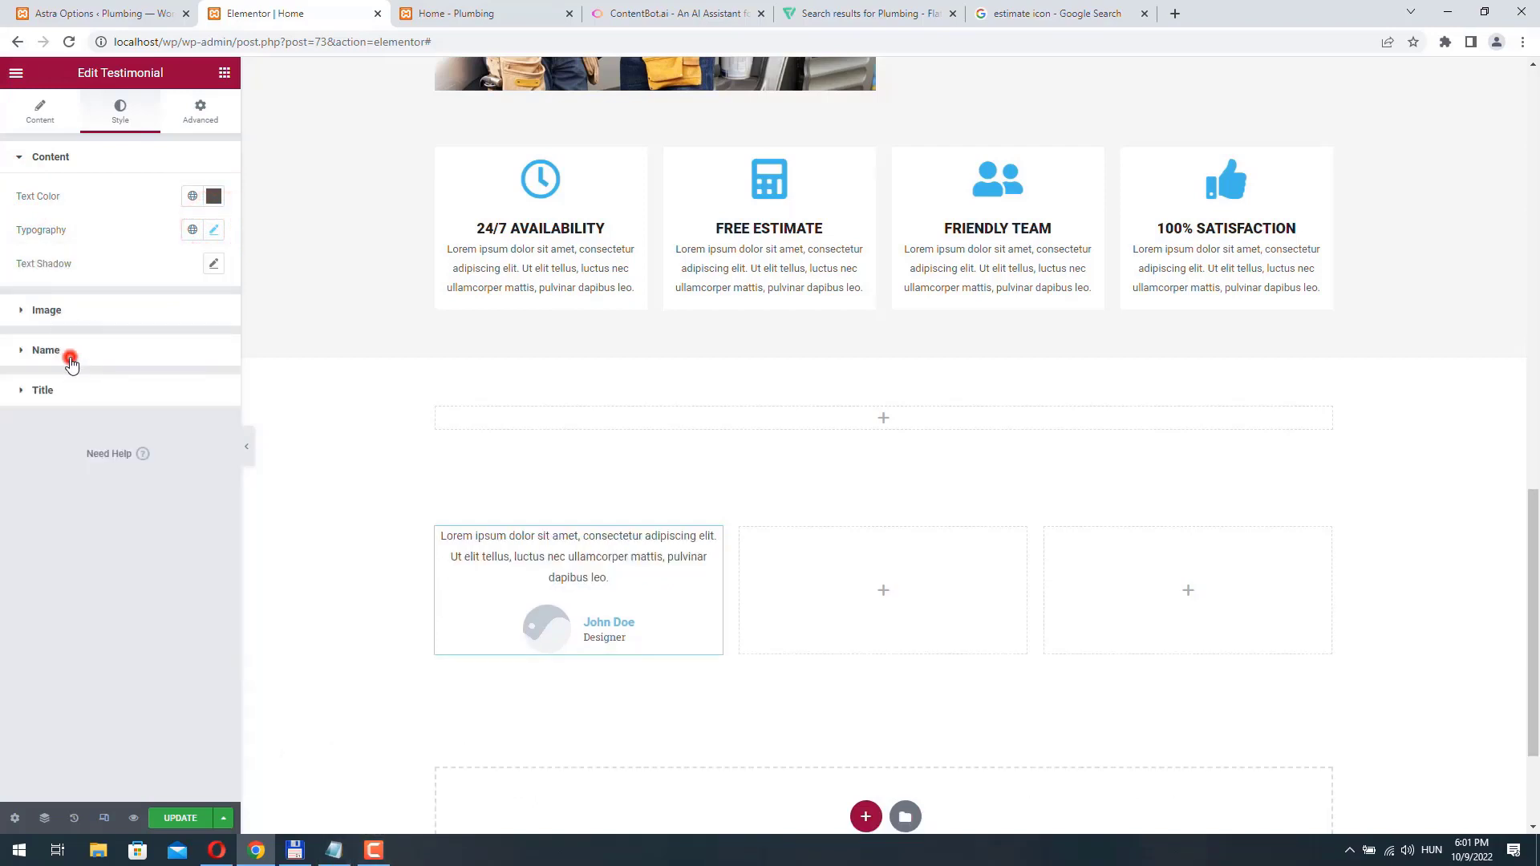
pyautogui.click(71, 361)
pyautogui.click(212, 276)
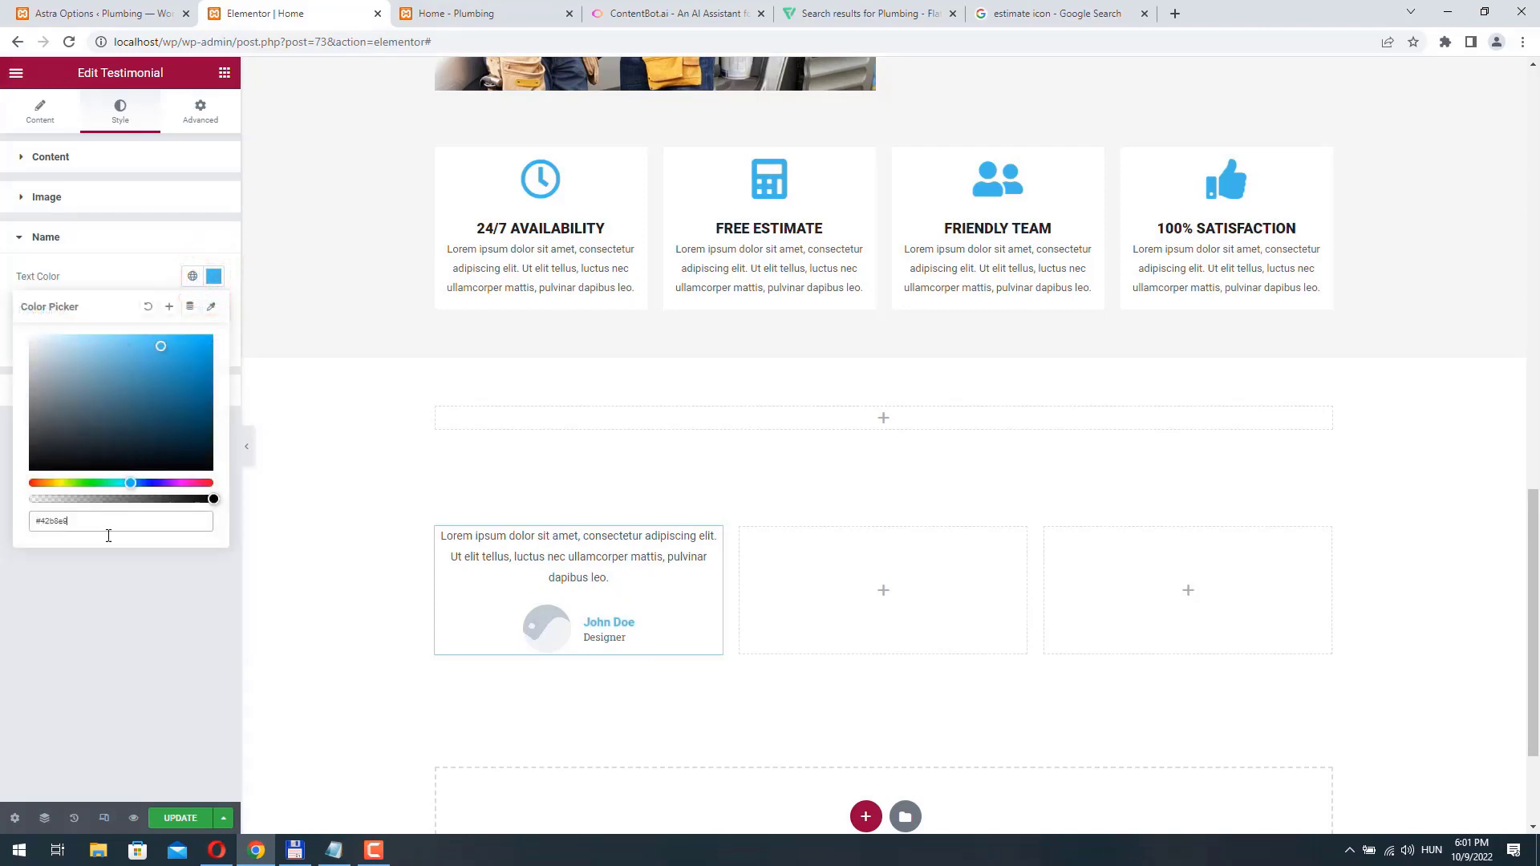
pyautogui.click(44, 245)
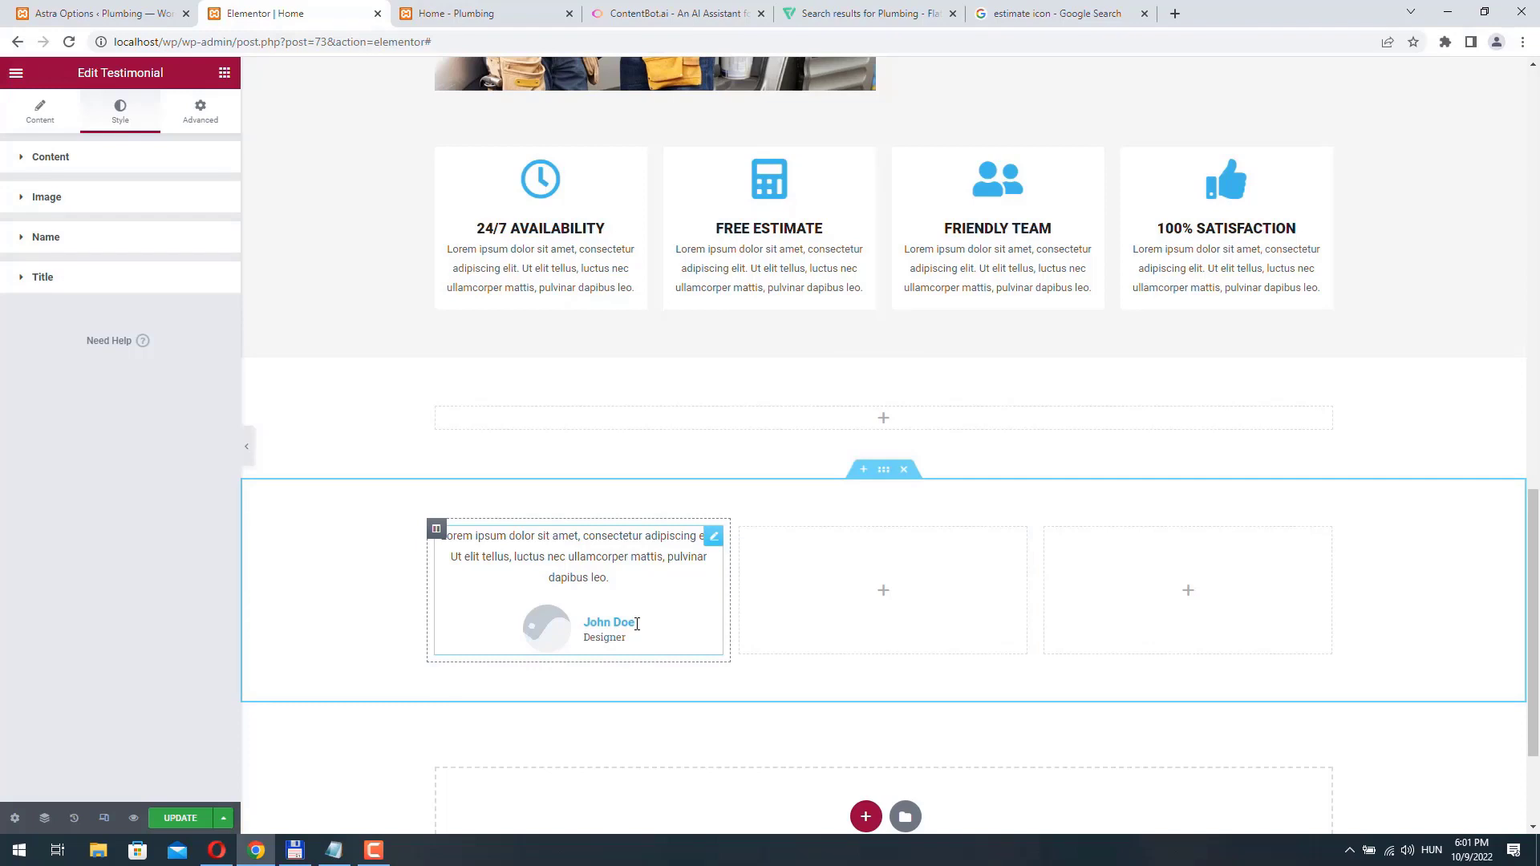
# - Set the font weight of the testimonial's title text to 600
pyautogui.click(49, 279)
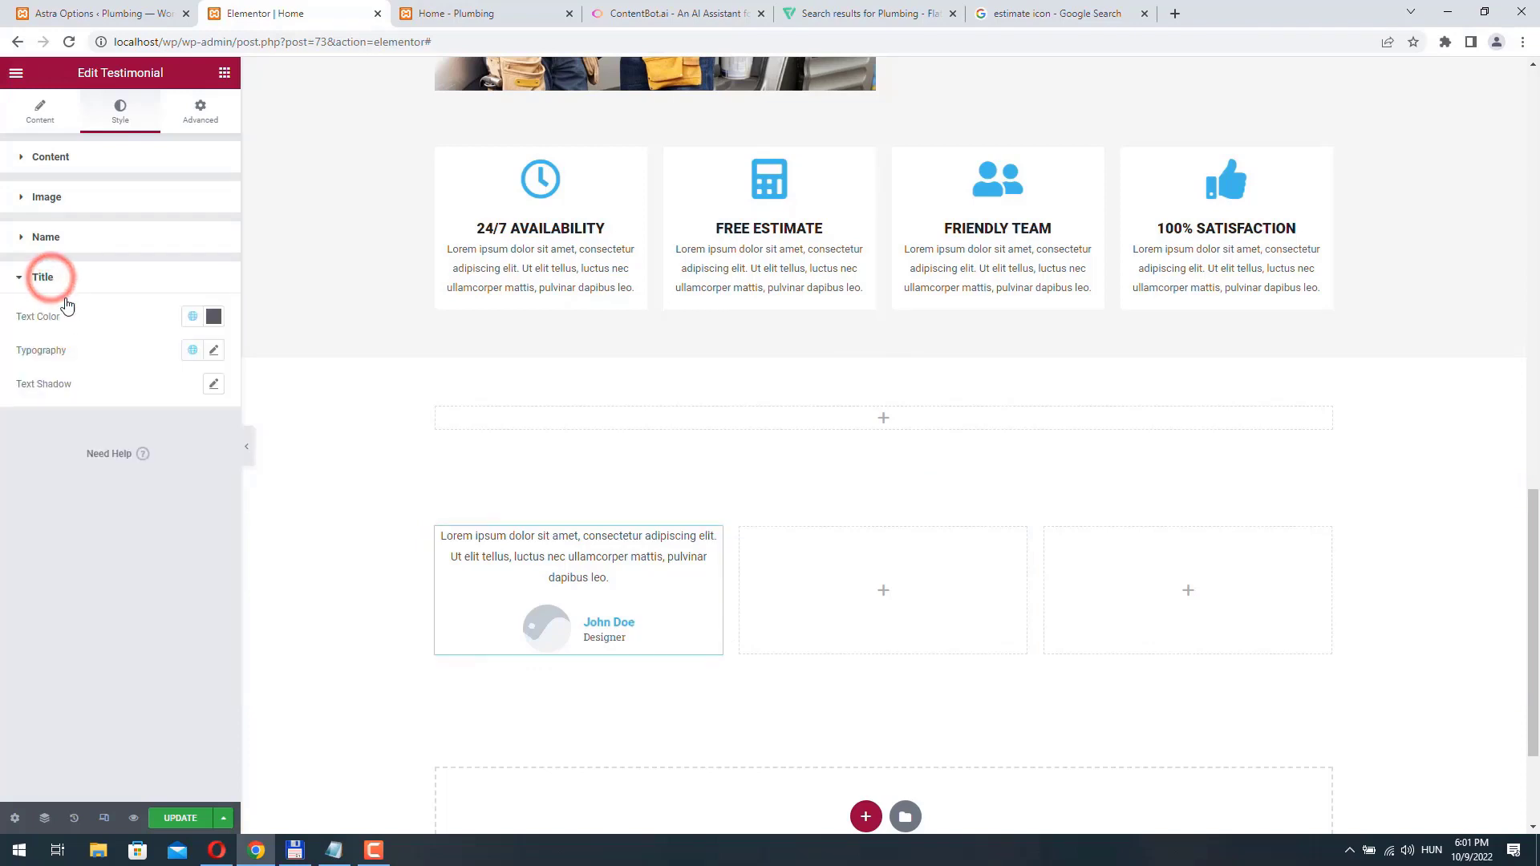
pyautogui.click(213, 351)
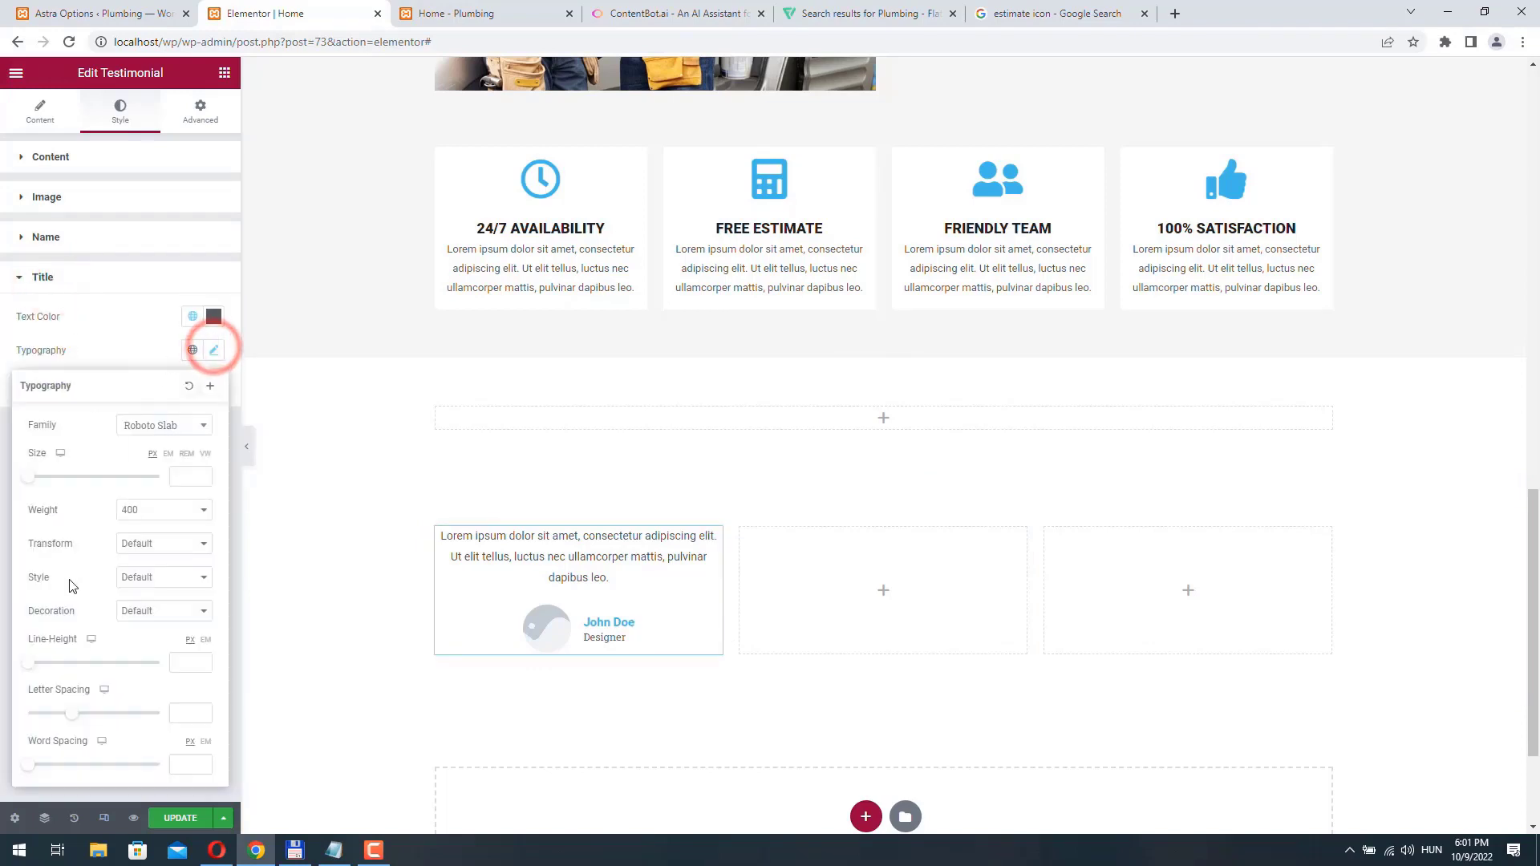
pyautogui.click(204, 509)
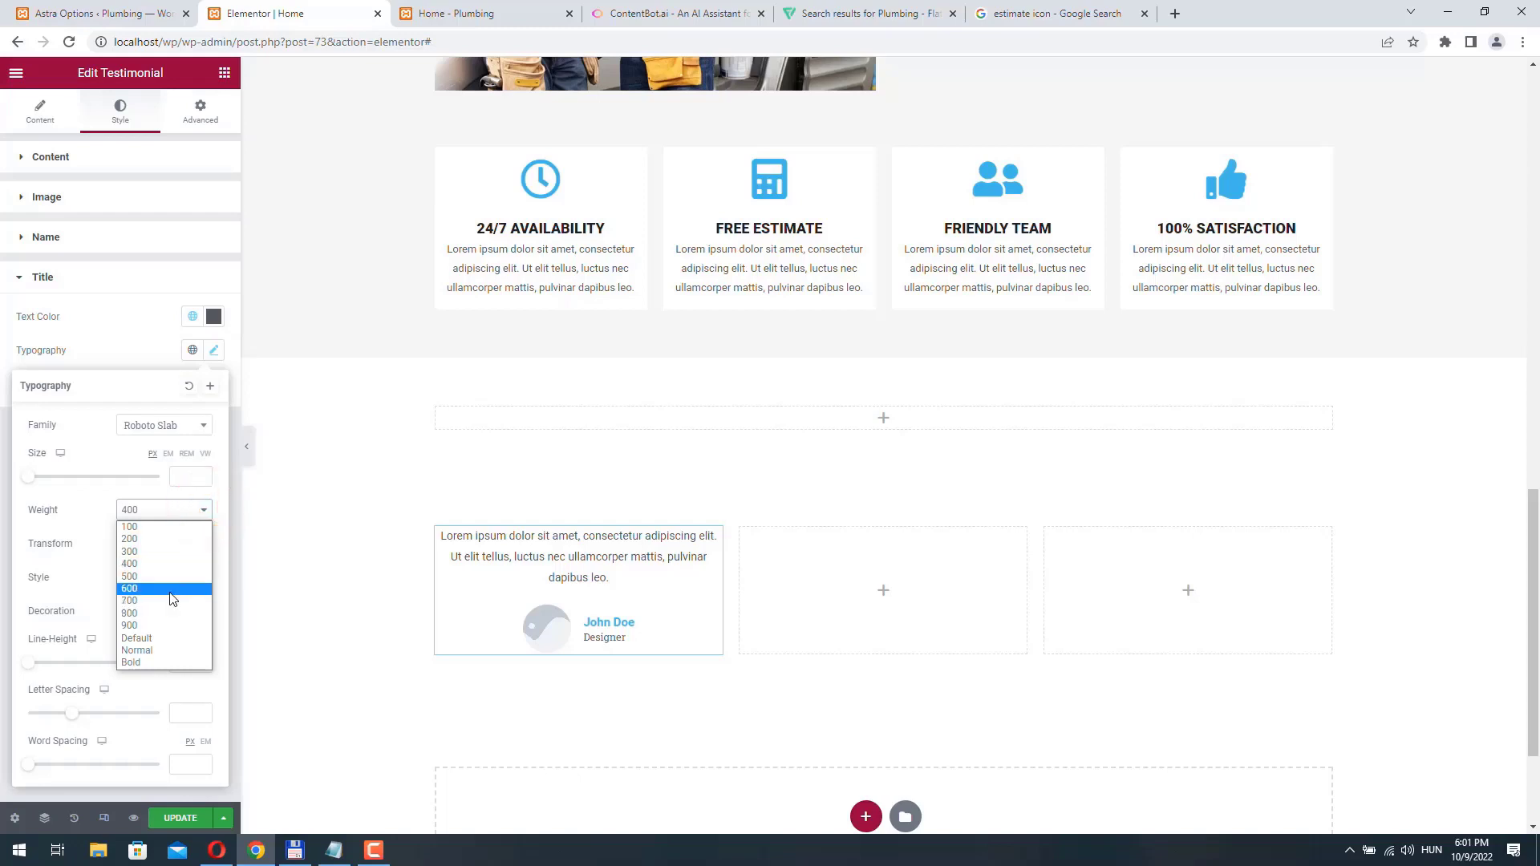
pyautogui.click(169, 589)
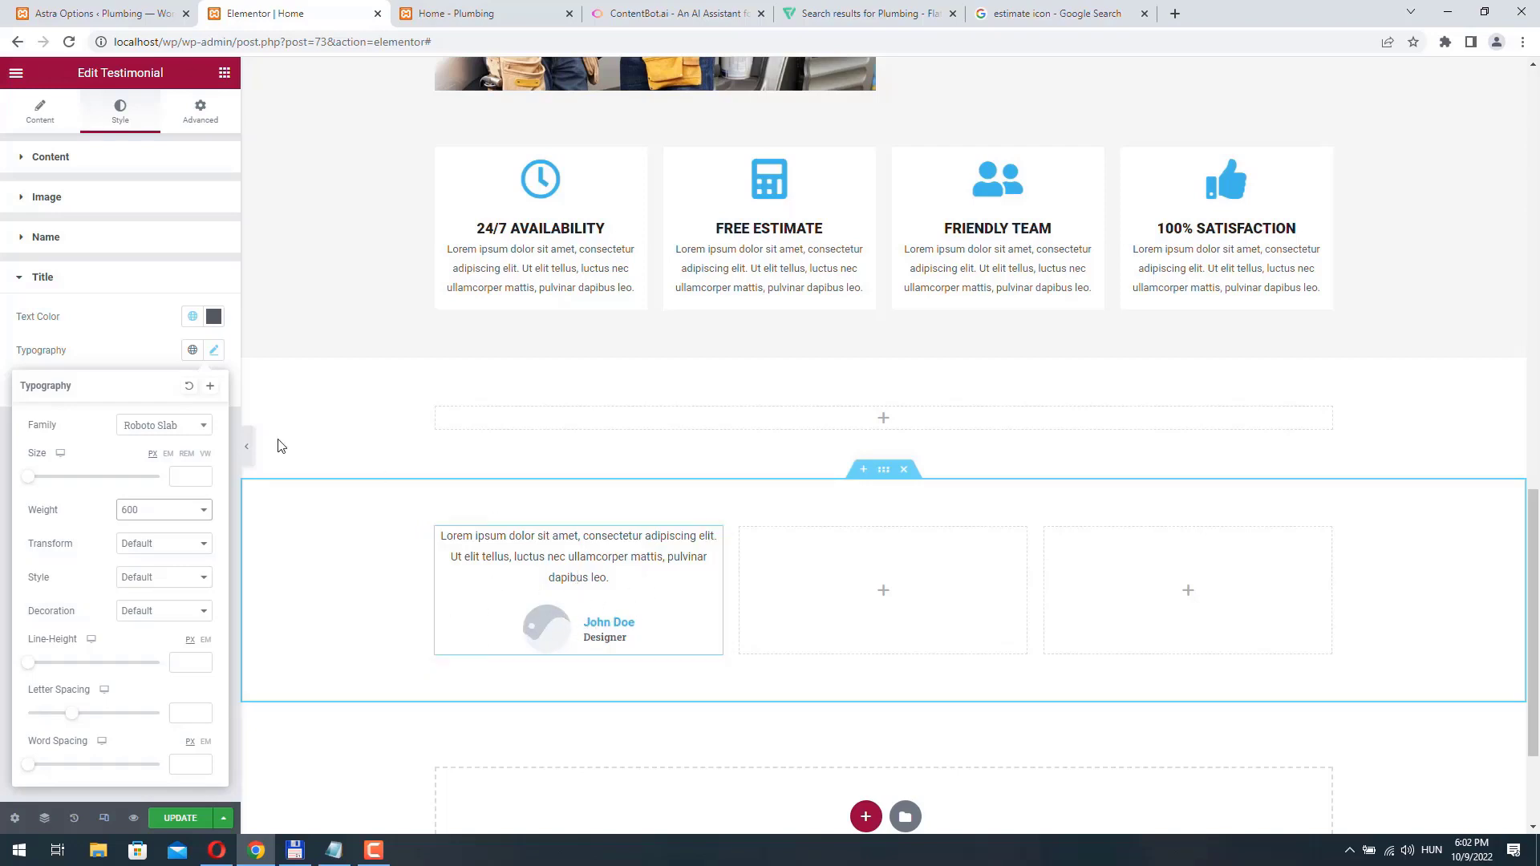
# - Give the first-column testimonial a Fade In Left entrance animation
pyautogui.click(200, 112)
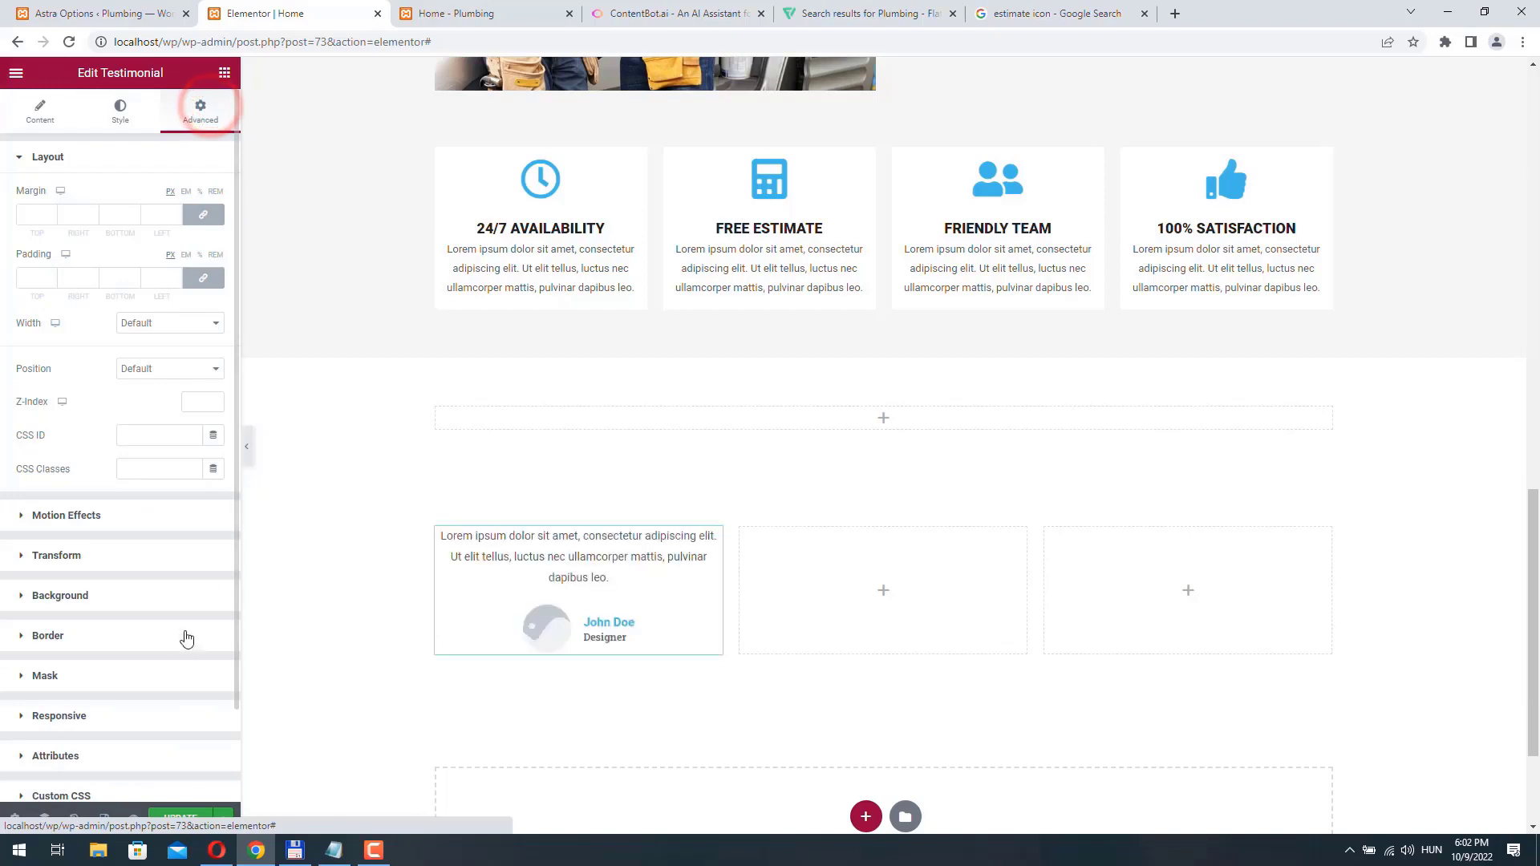
pyautogui.click(103, 515)
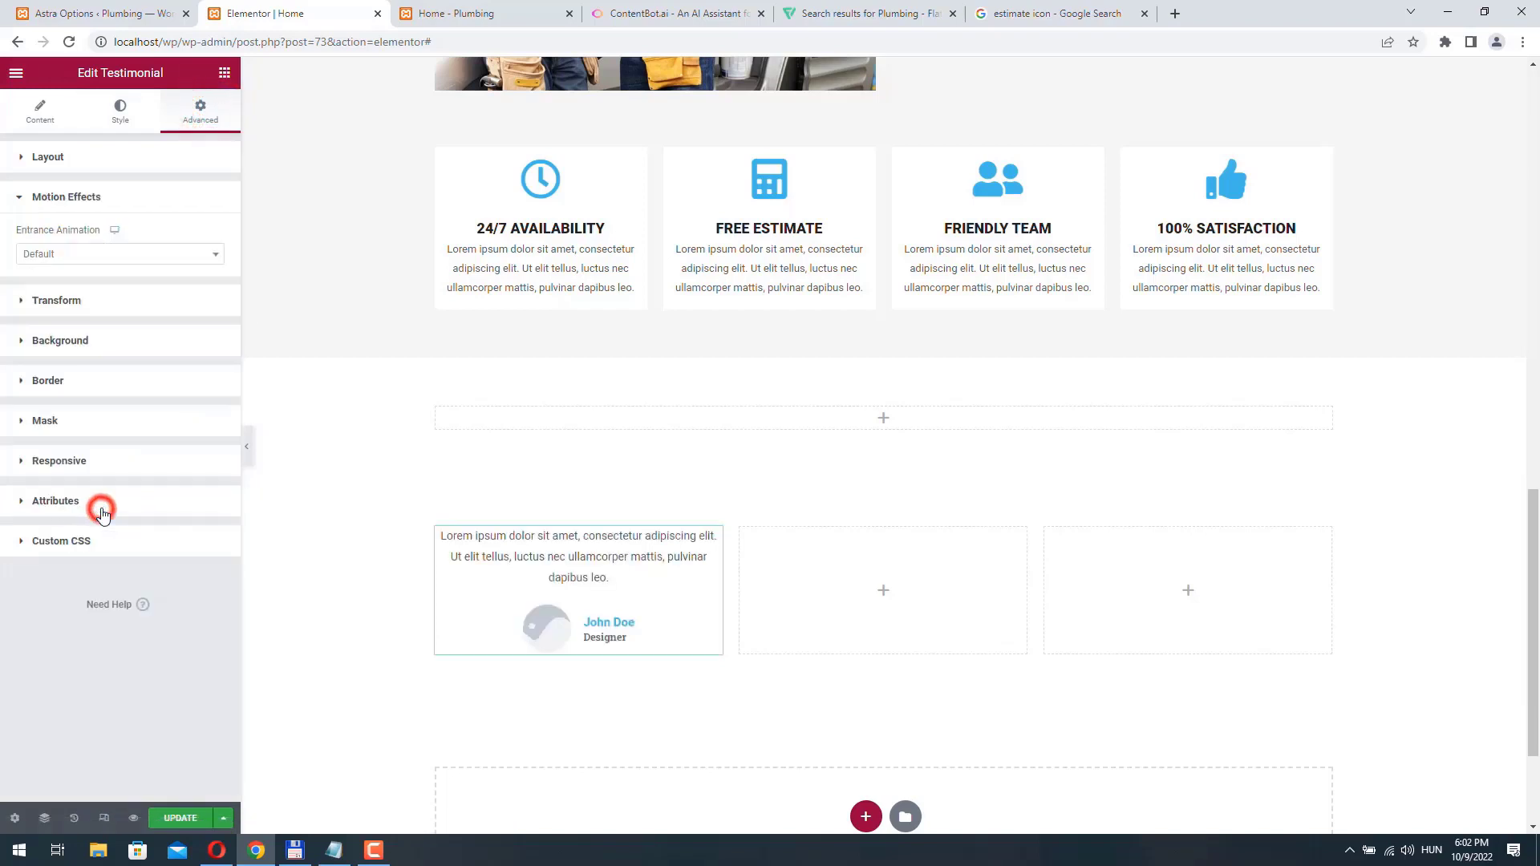
pyautogui.click(124, 256)
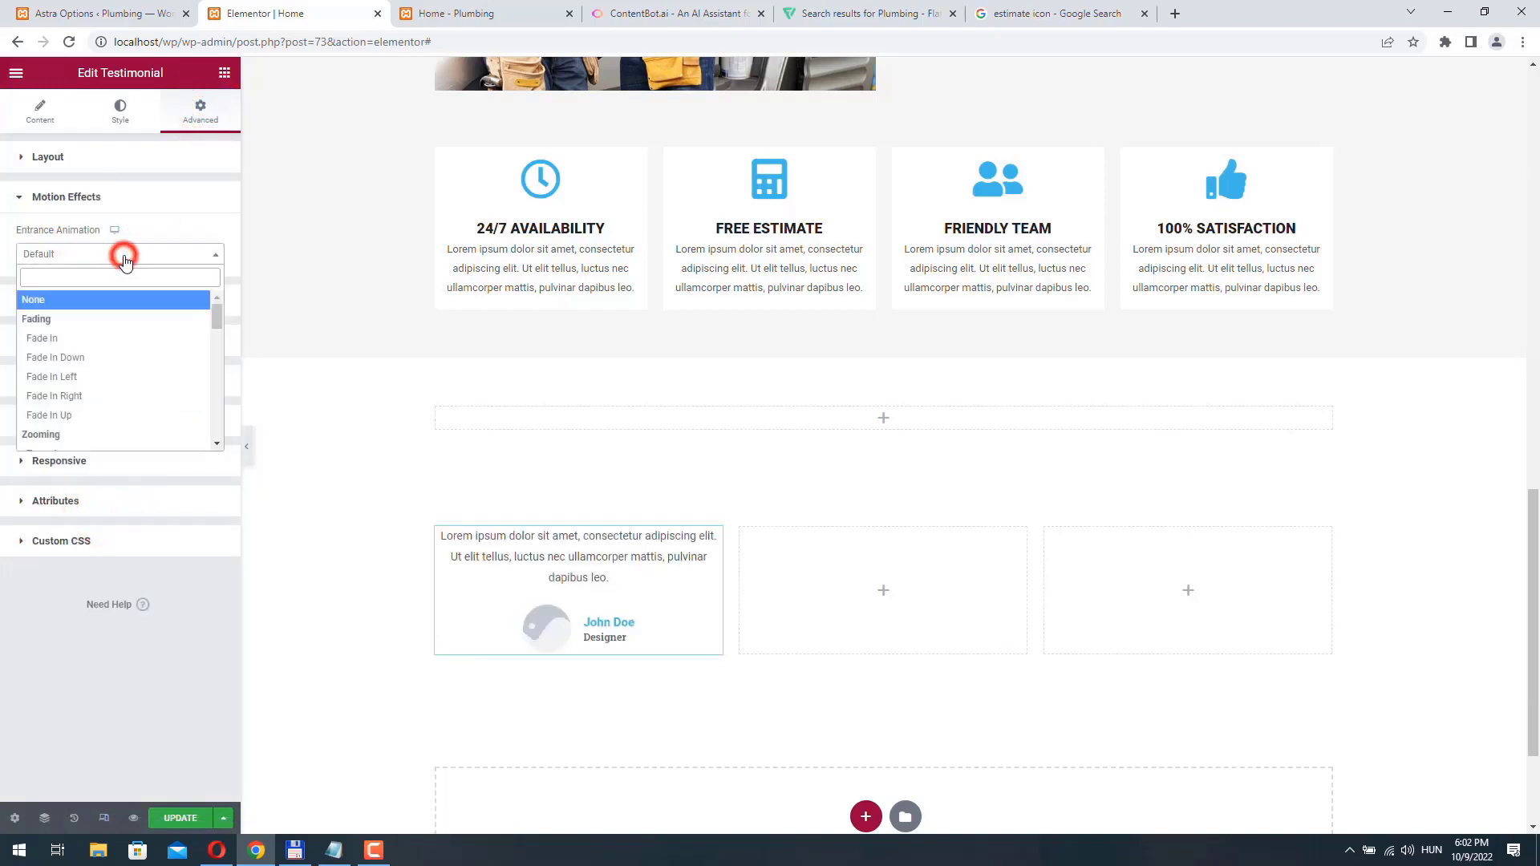
pyautogui.click(105, 378)
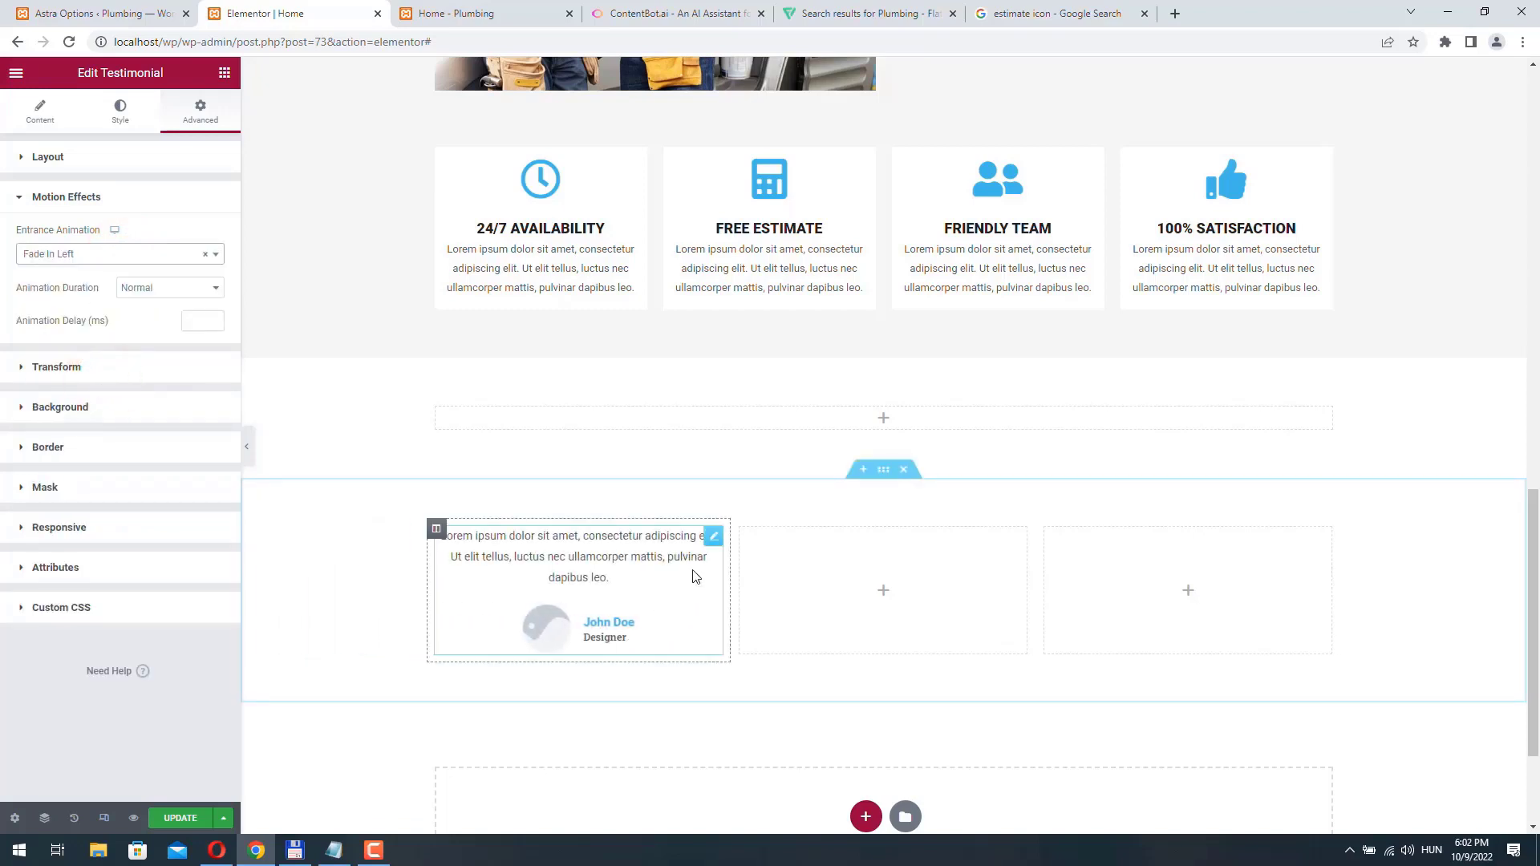
# - Duplicate the first testimonial and move the copy into the second column
pyautogui.rightClick(713, 546)
pyautogui.click(759, 580)
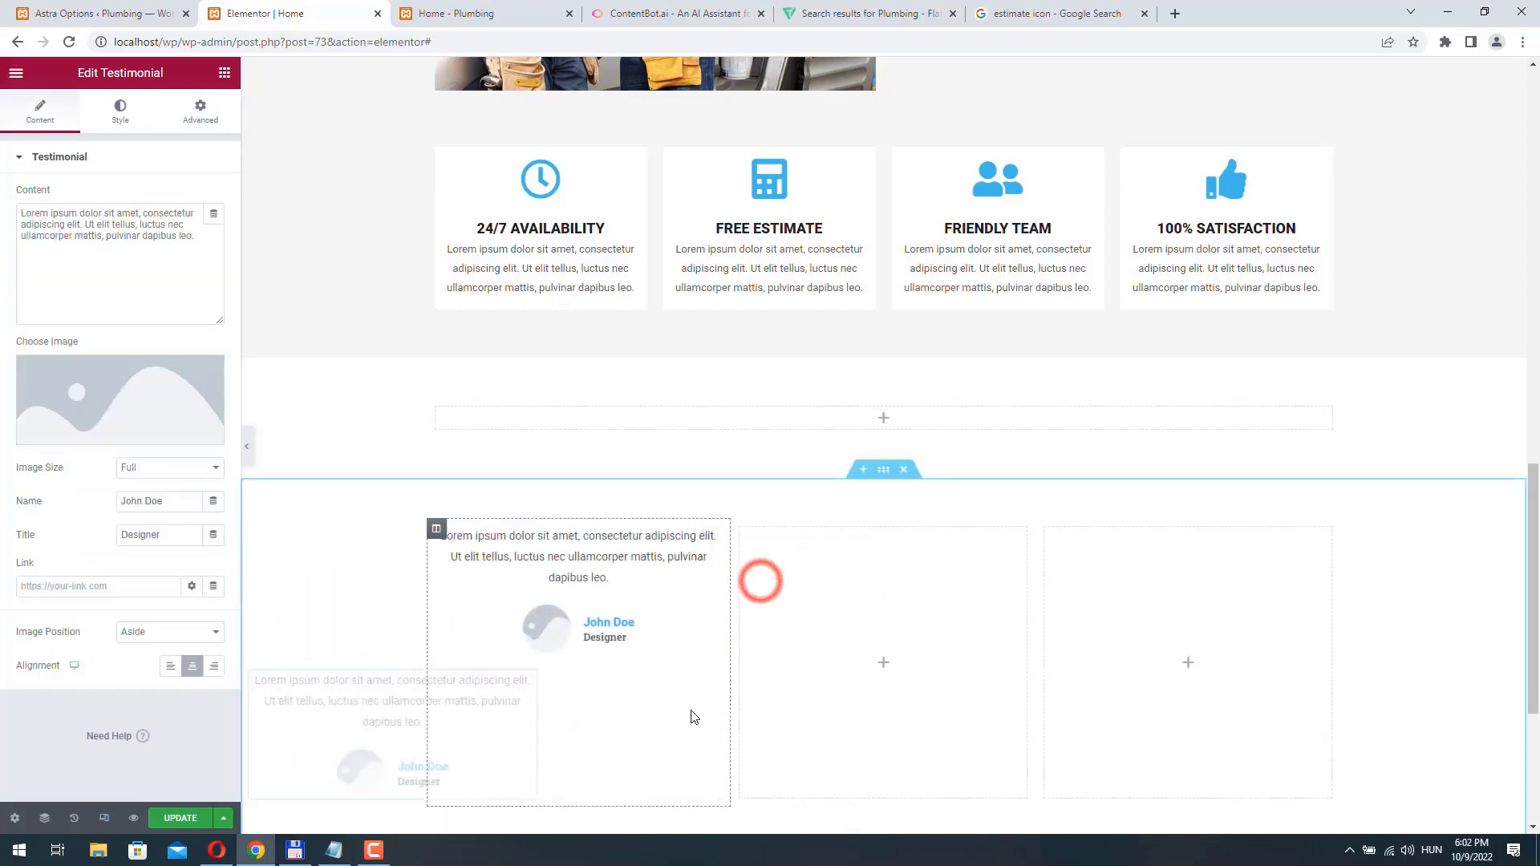
pyautogui.moveTo(712, 775); pyautogui.dragTo(850, 585)
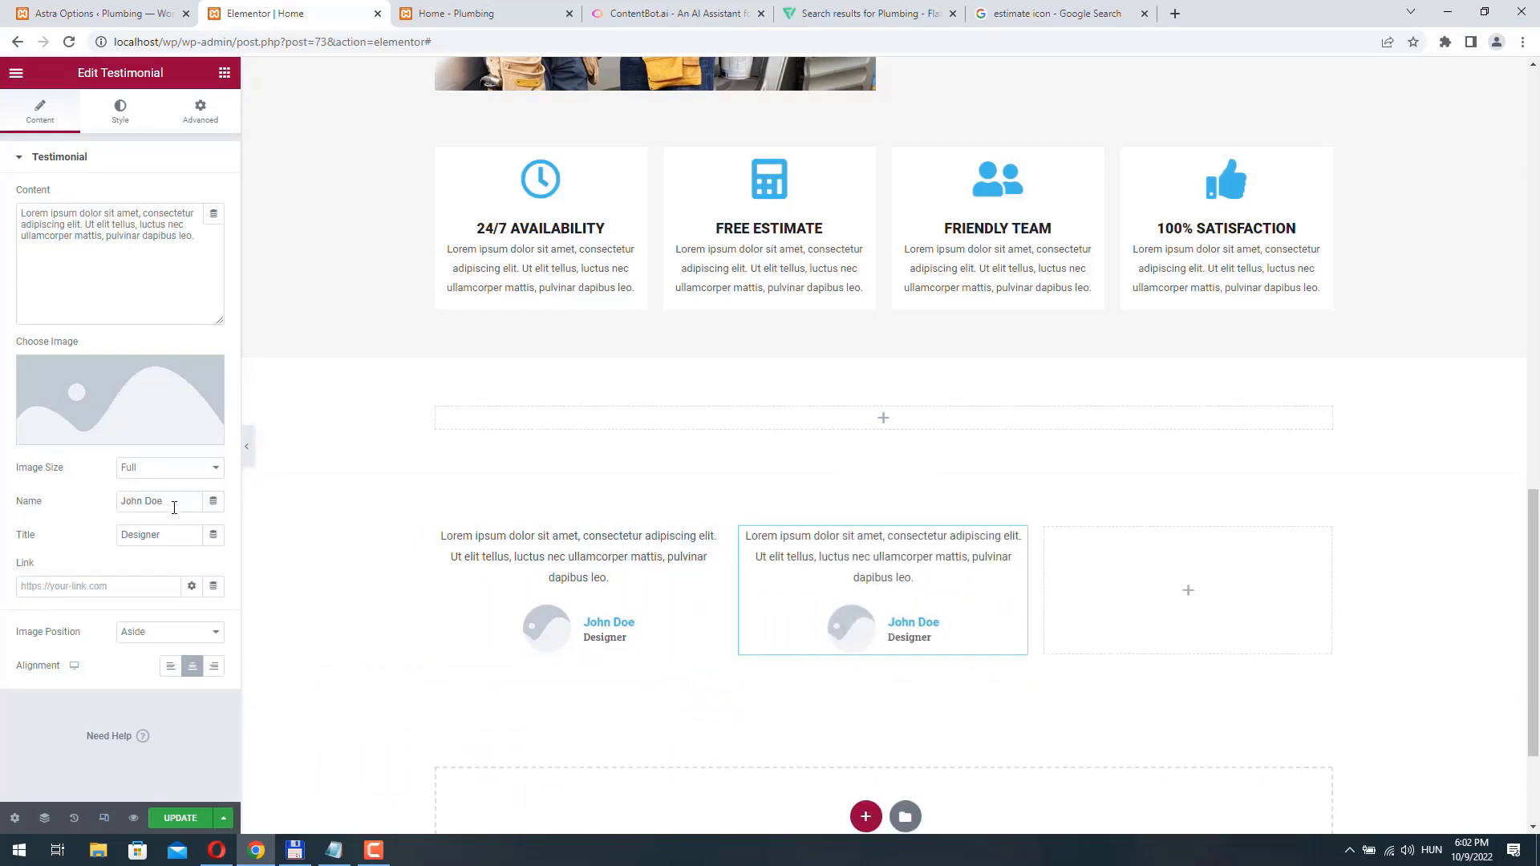
# - Replace the person's name in the second testimonial and set its title to Cashier
pyautogui.write('Srah Smith')
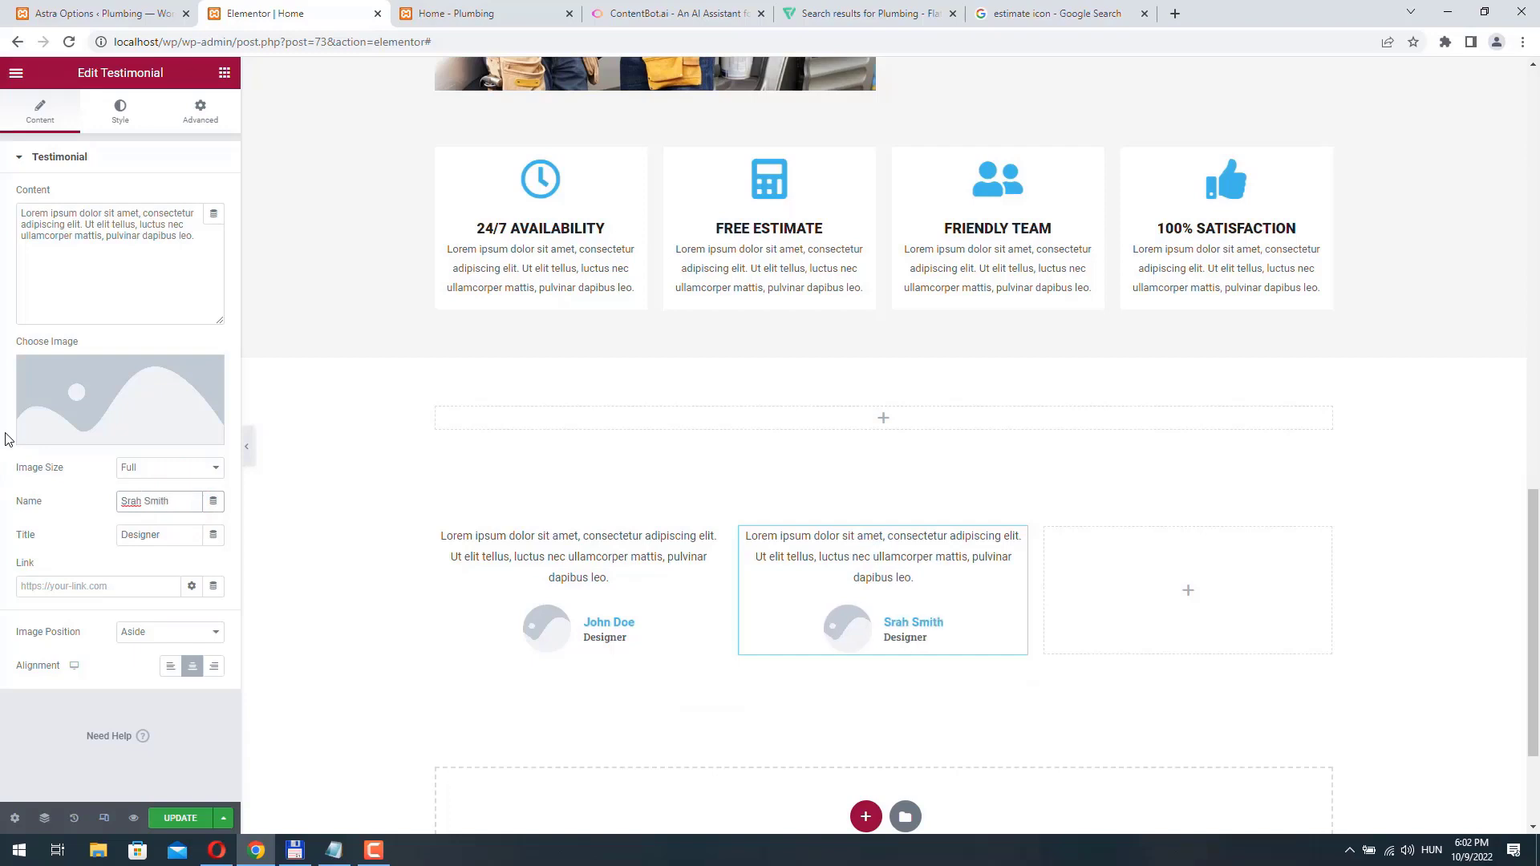
pyautogui.press('Tab')
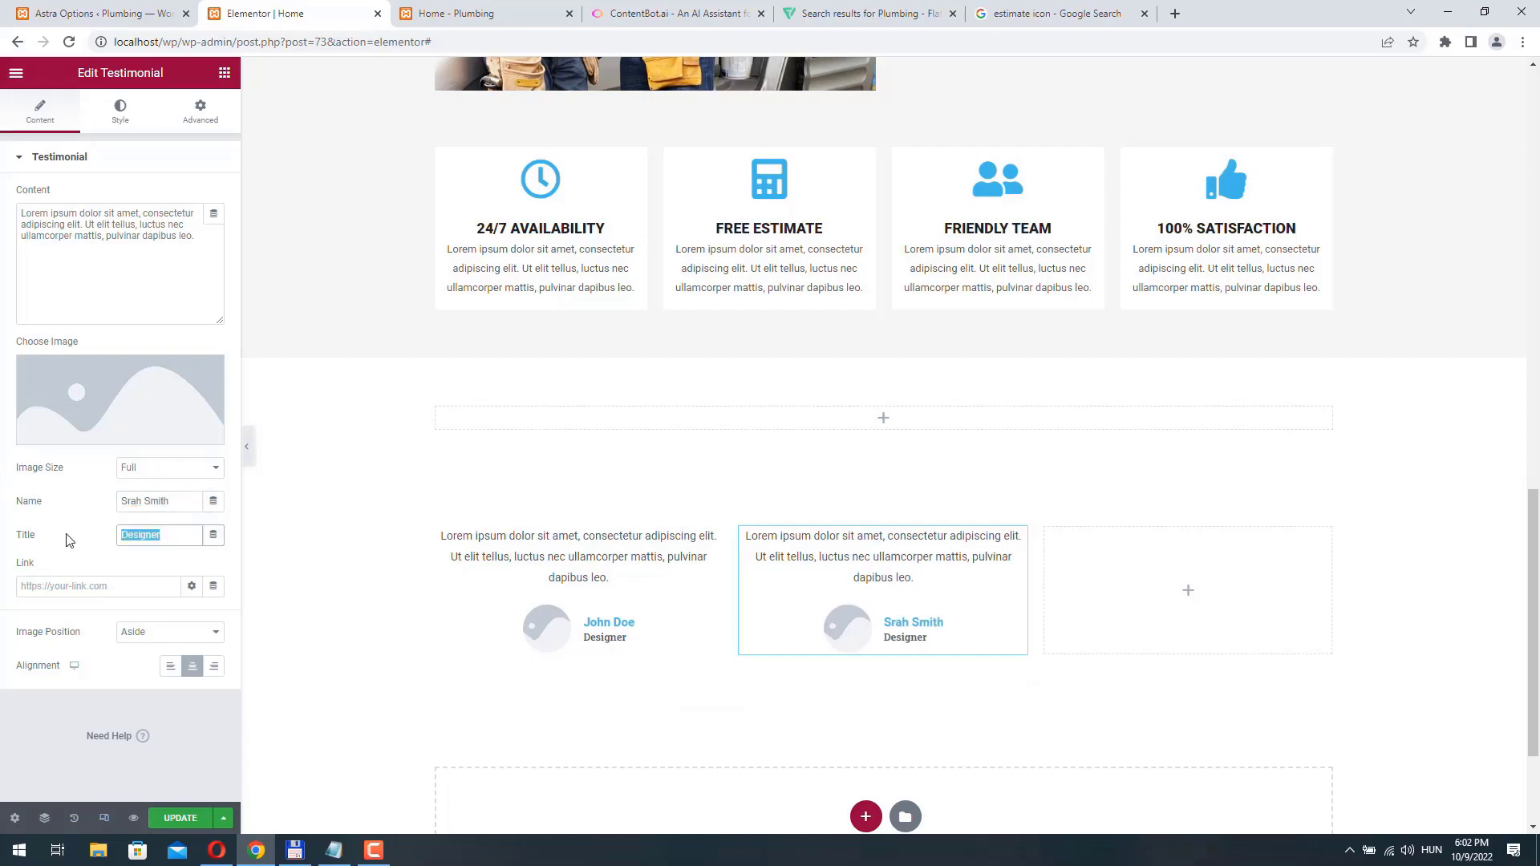
pyautogui.write('Cashier')
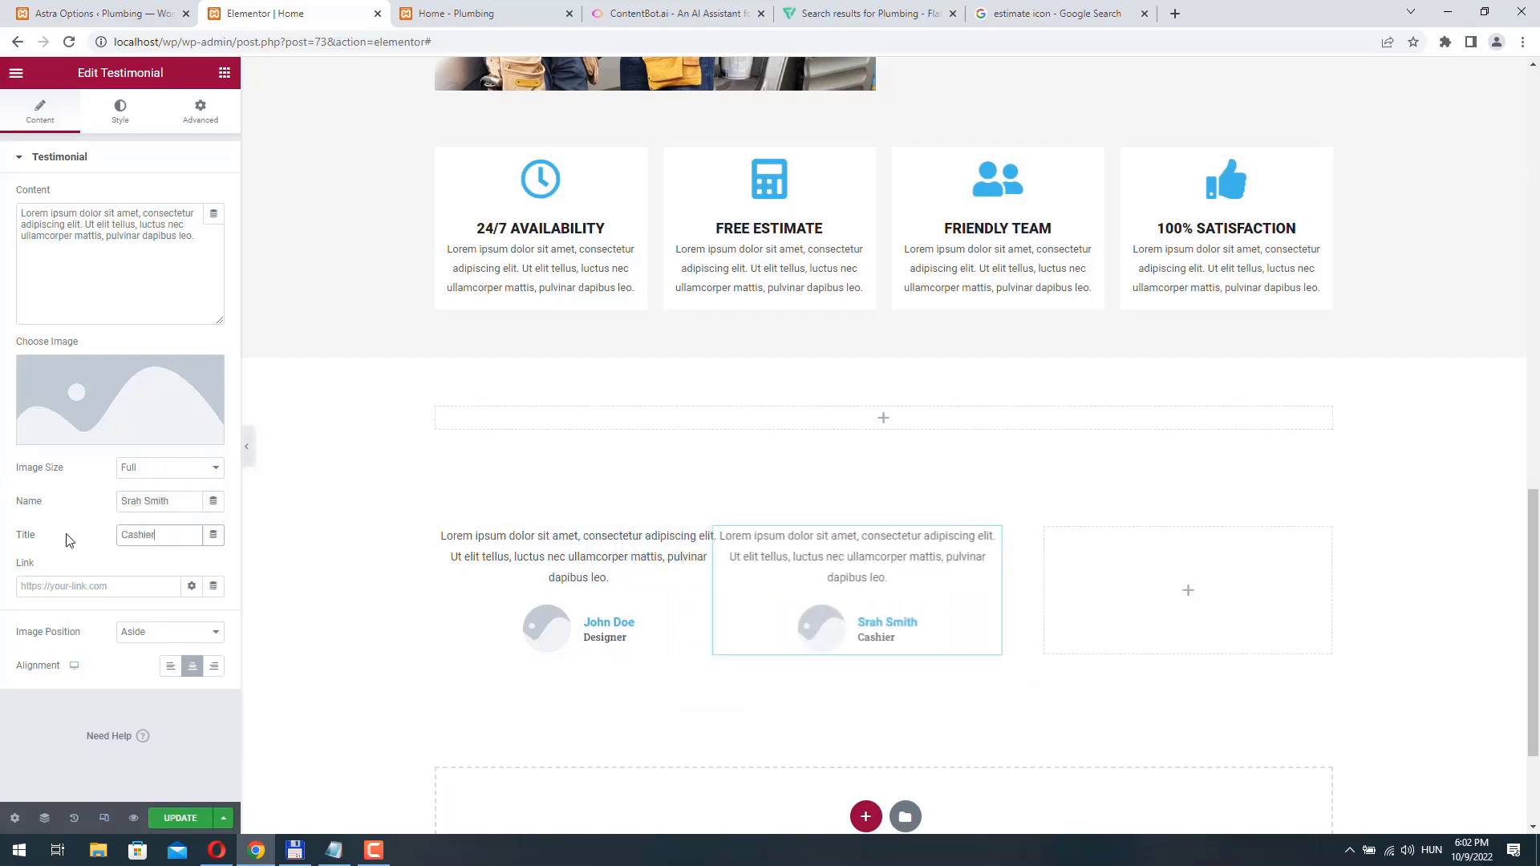
# - Change the second testimonial's entrance animation to Zoom In
pyautogui.click(209, 121)
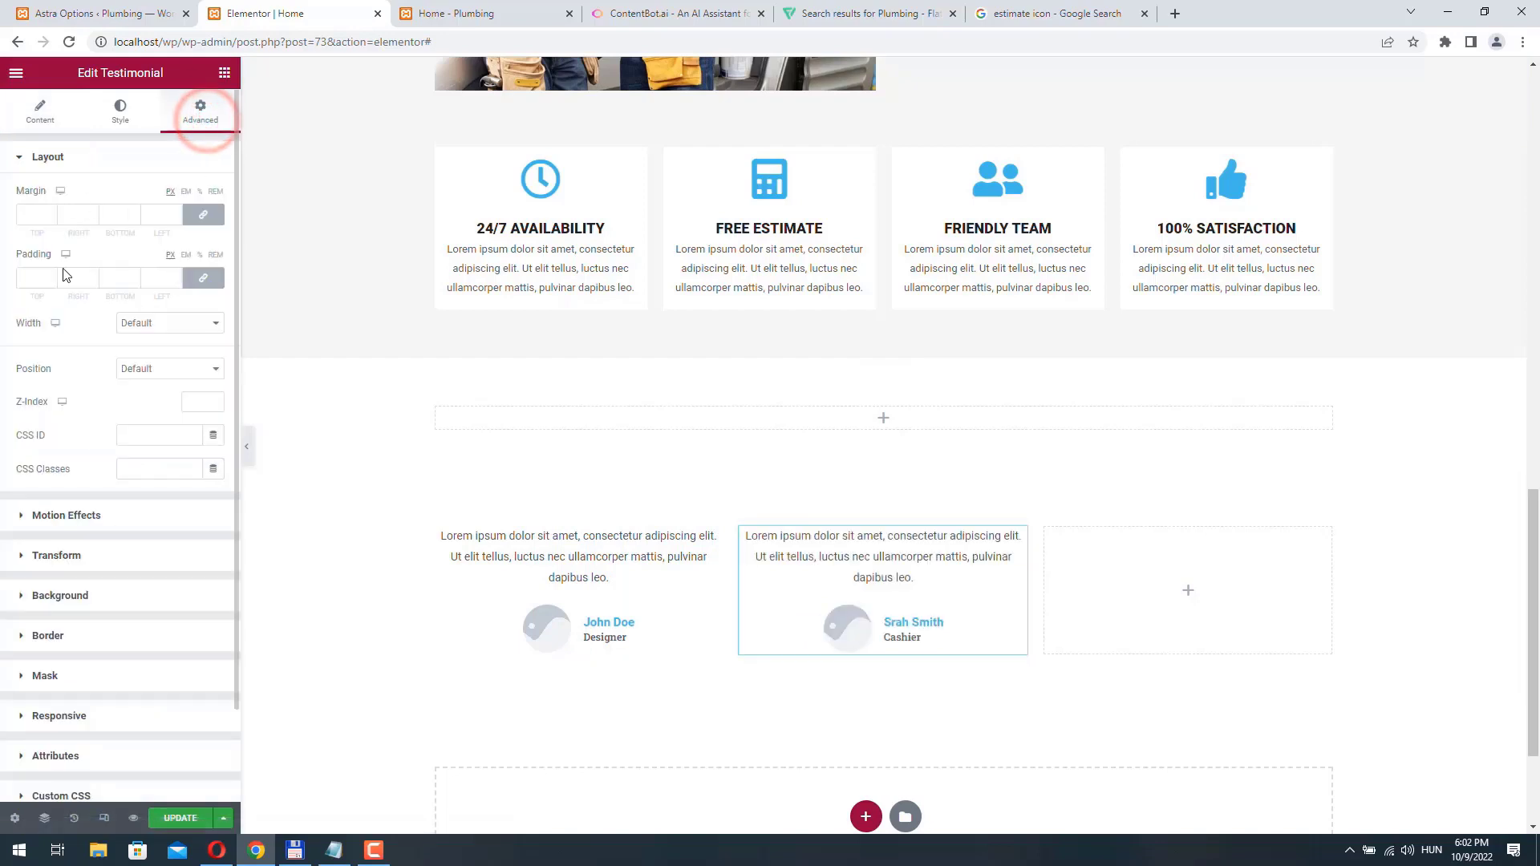
pyautogui.click(67, 512)
pyautogui.click(110, 258)
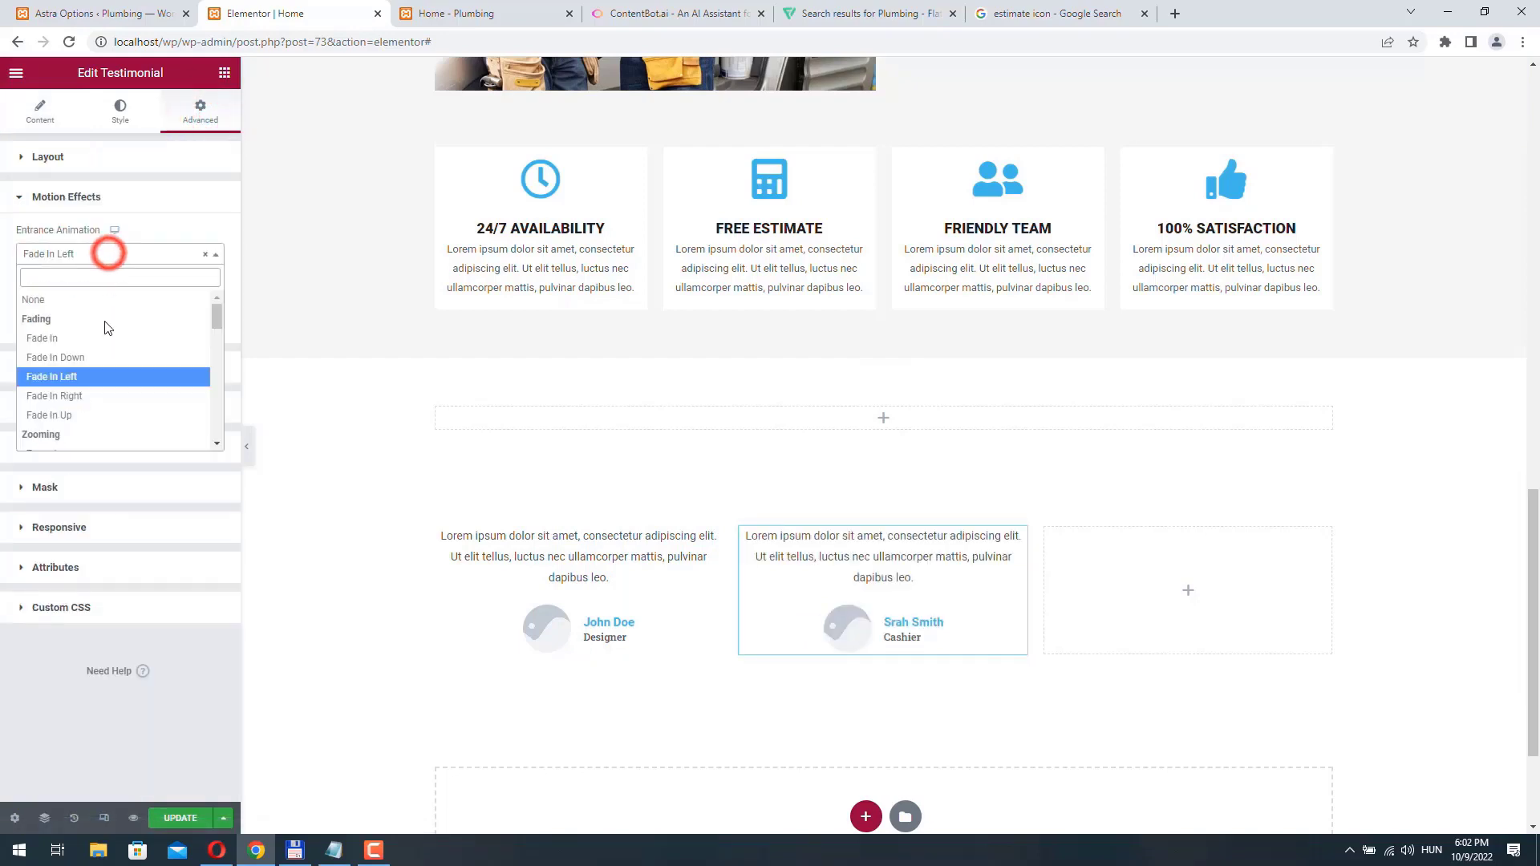
pyautogui.scroll(-1, 84, 377)
pyautogui.click(77, 375)
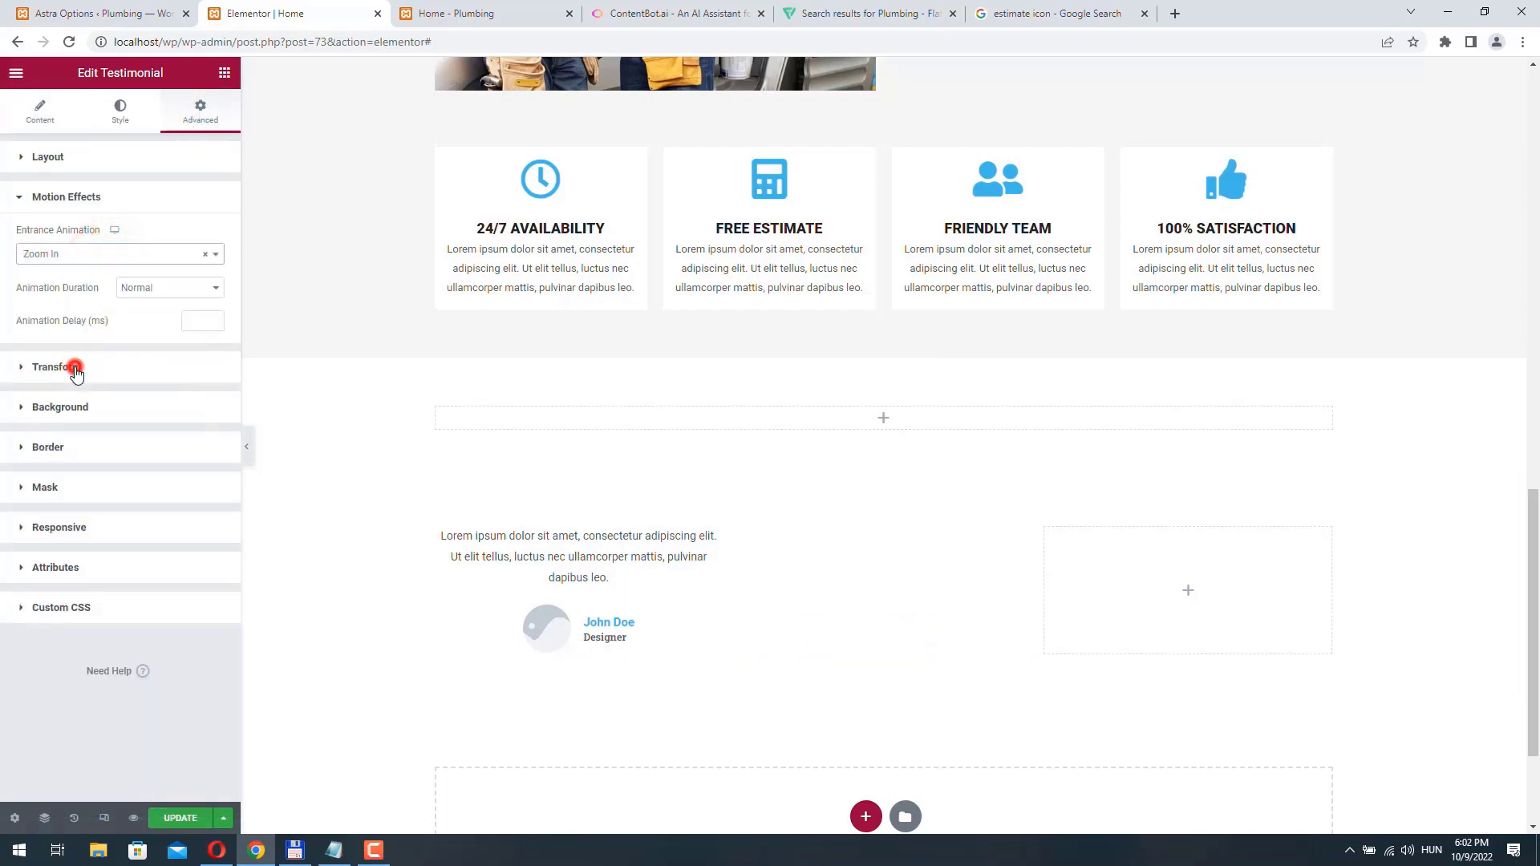
# - Duplicate the second testimonial and move the copy into the empty third column
pyautogui.rightClick(1019, 538)
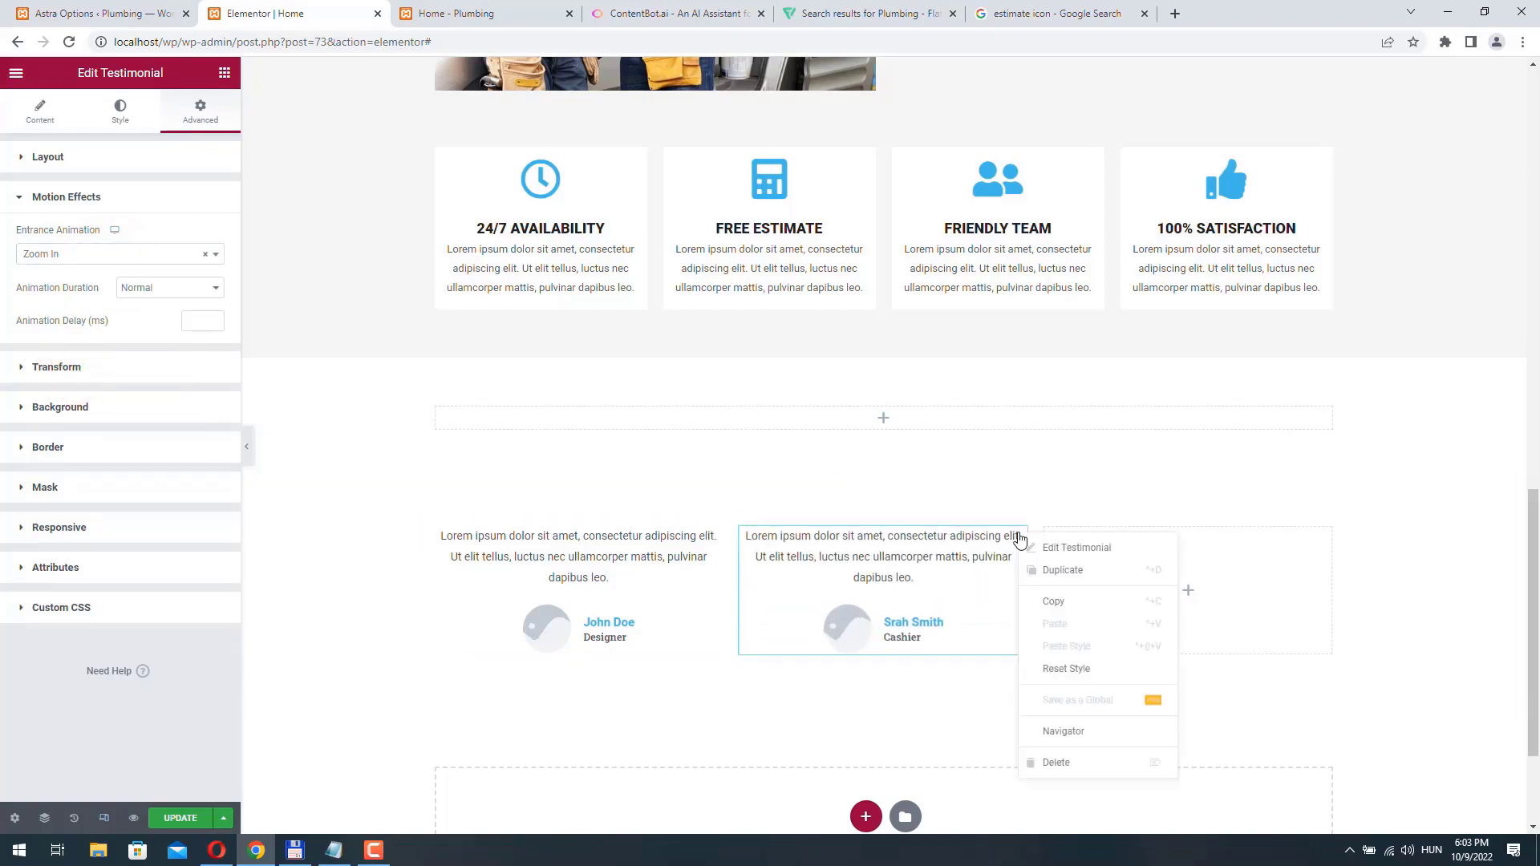
pyautogui.click(1079, 570)
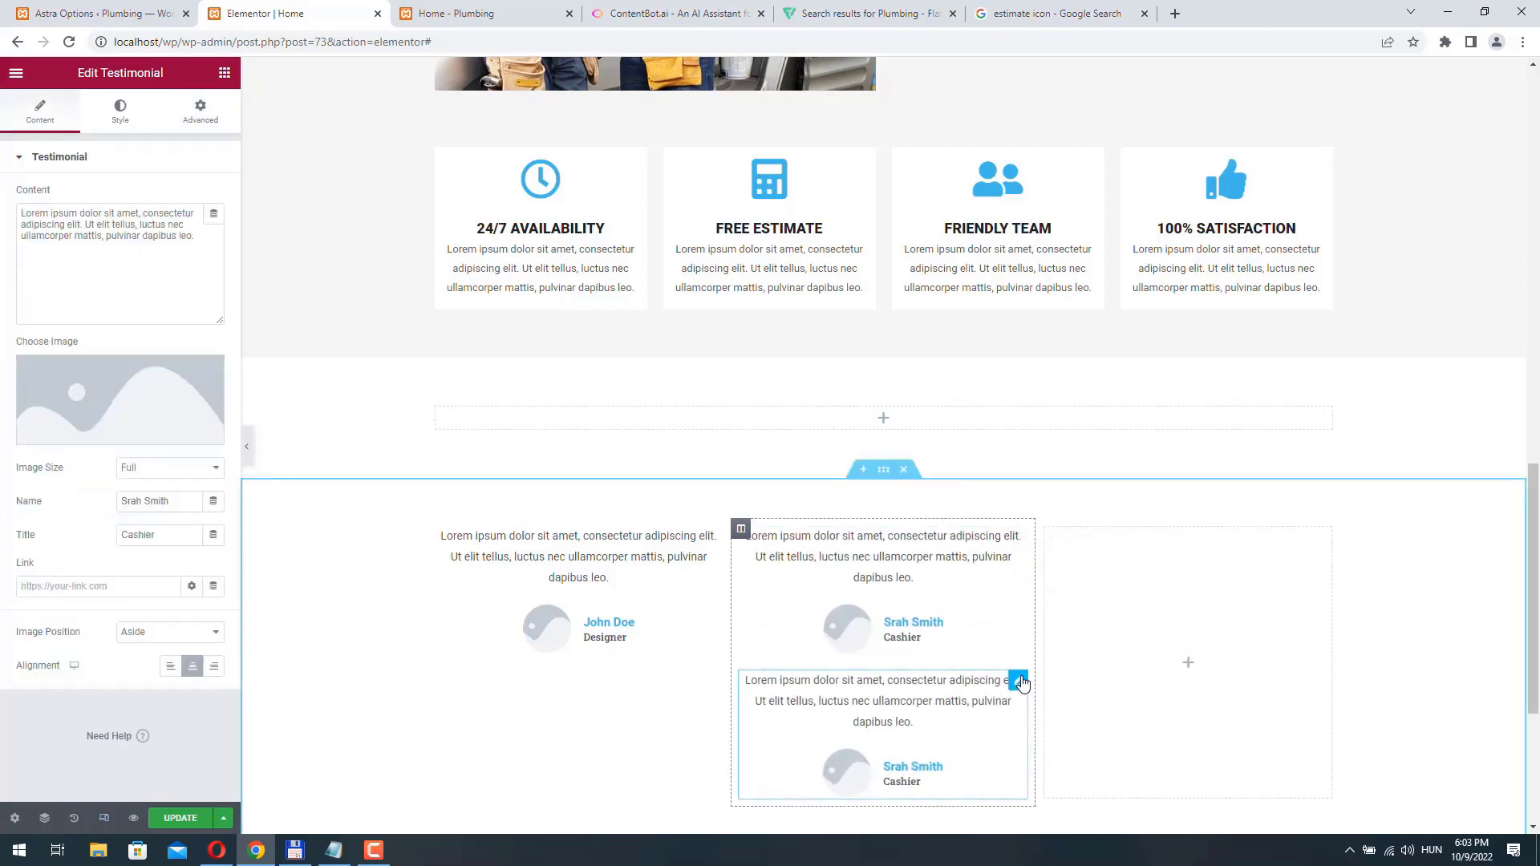
pyautogui.moveTo(1017, 684); pyautogui.dragTo(1020, 675)
pyautogui.moveTo(1092, 622); pyautogui.dragTo(1163, 586)
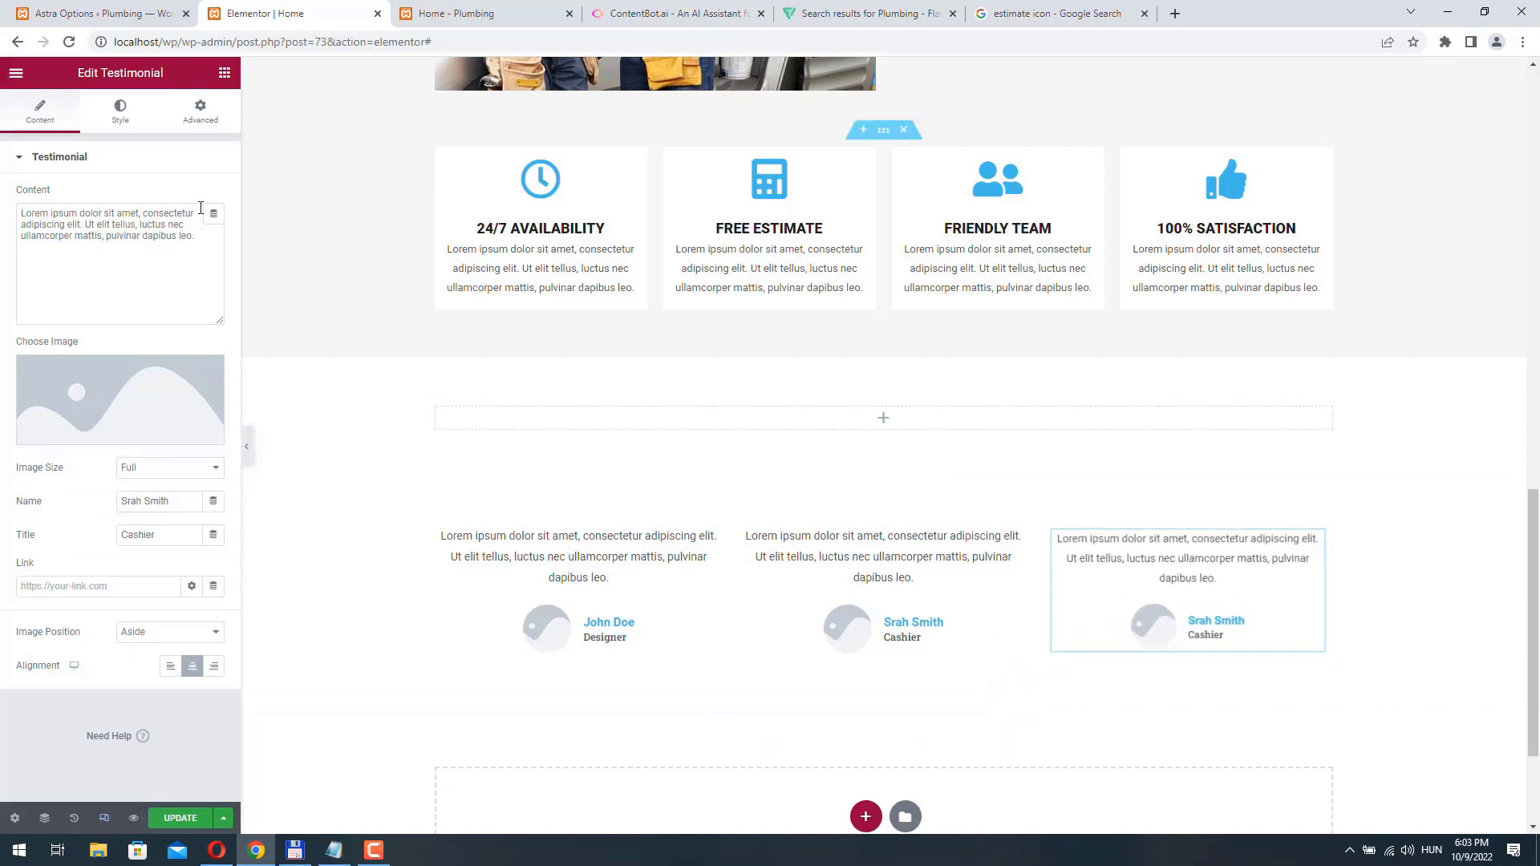
# - Change the third testimonial's entrance animation to Fade In Right
pyautogui.click(200, 110)
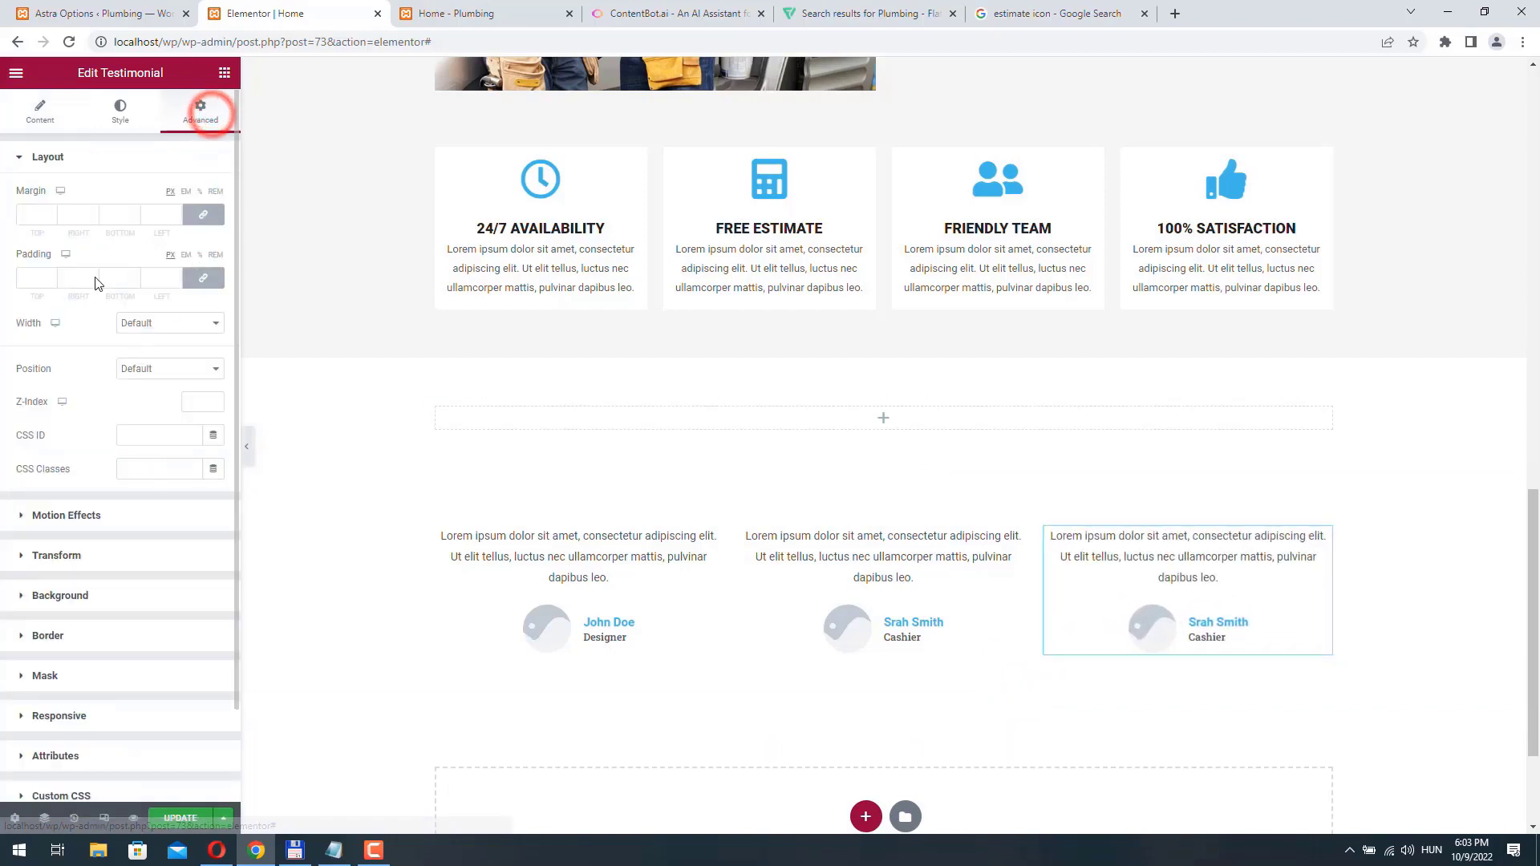
pyautogui.click(95, 523)
pyautogui.click(95, 367)
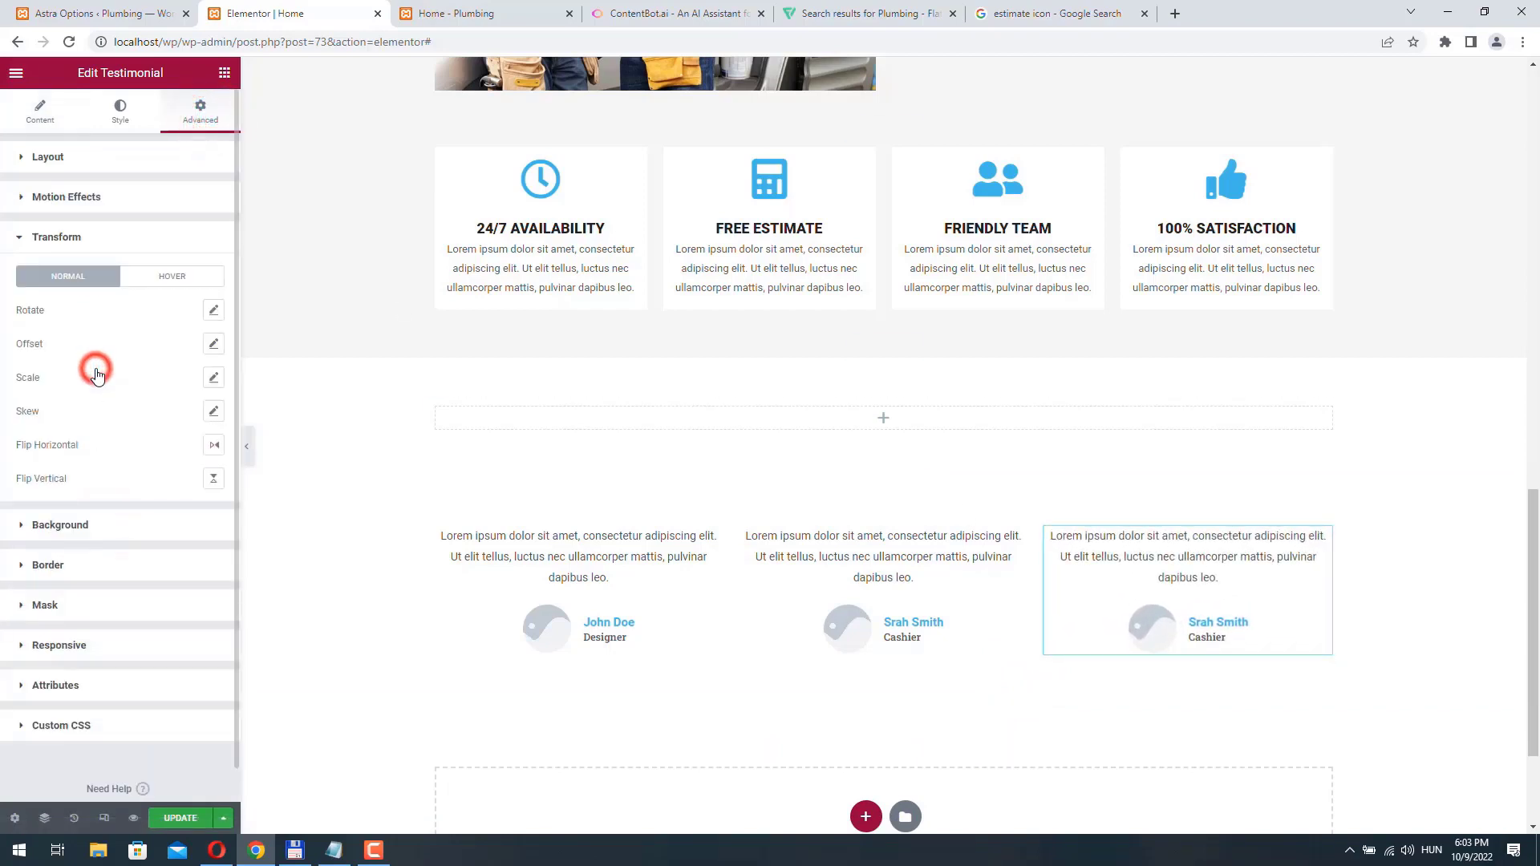
pyautogui.click(67, 197)
pyautogui.click(88, 253)
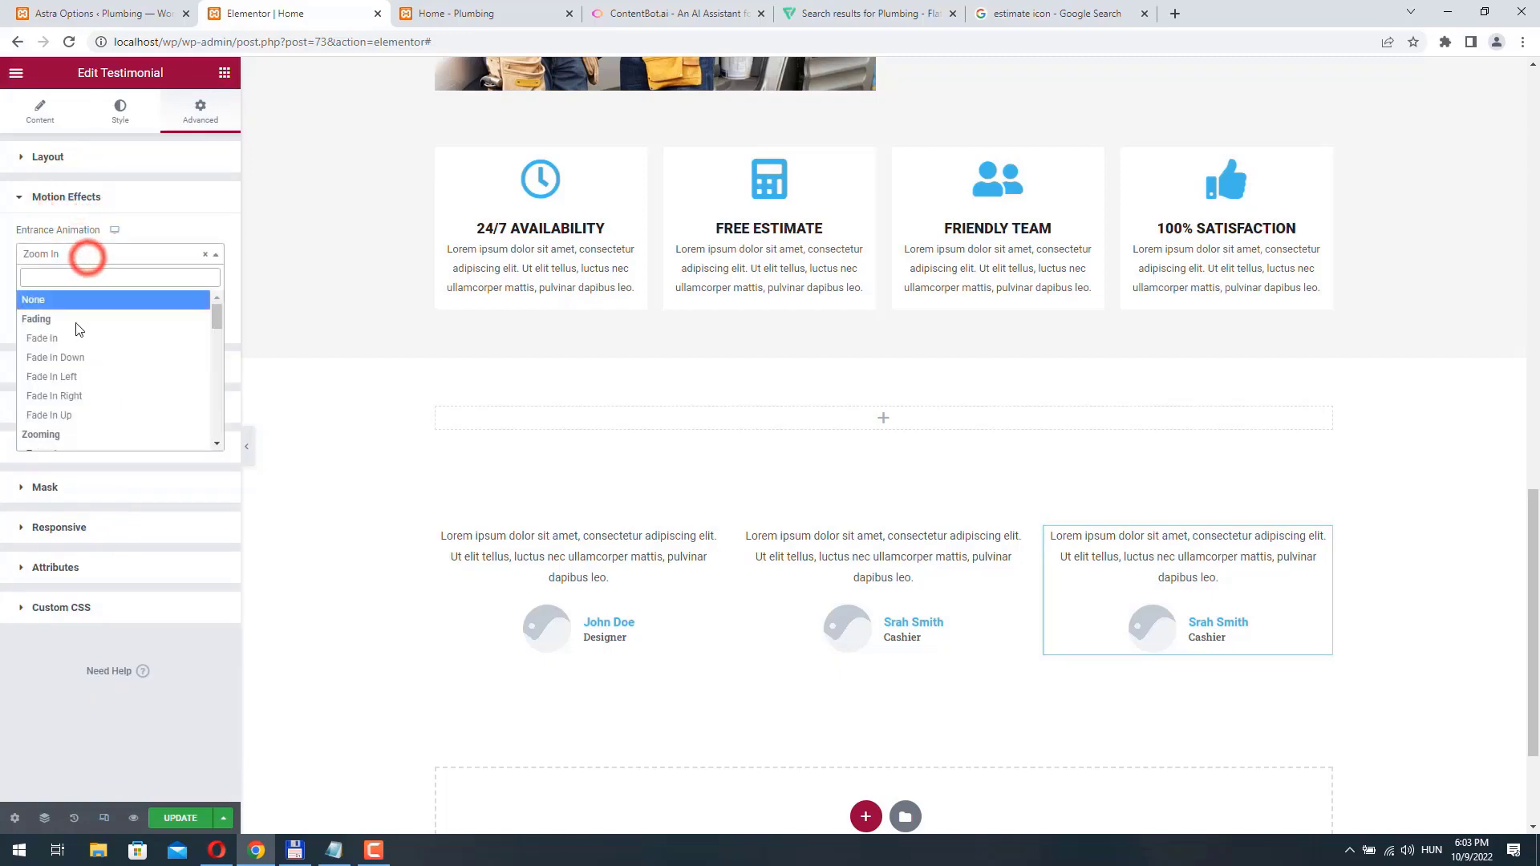
pyautogui.click(76, 396)
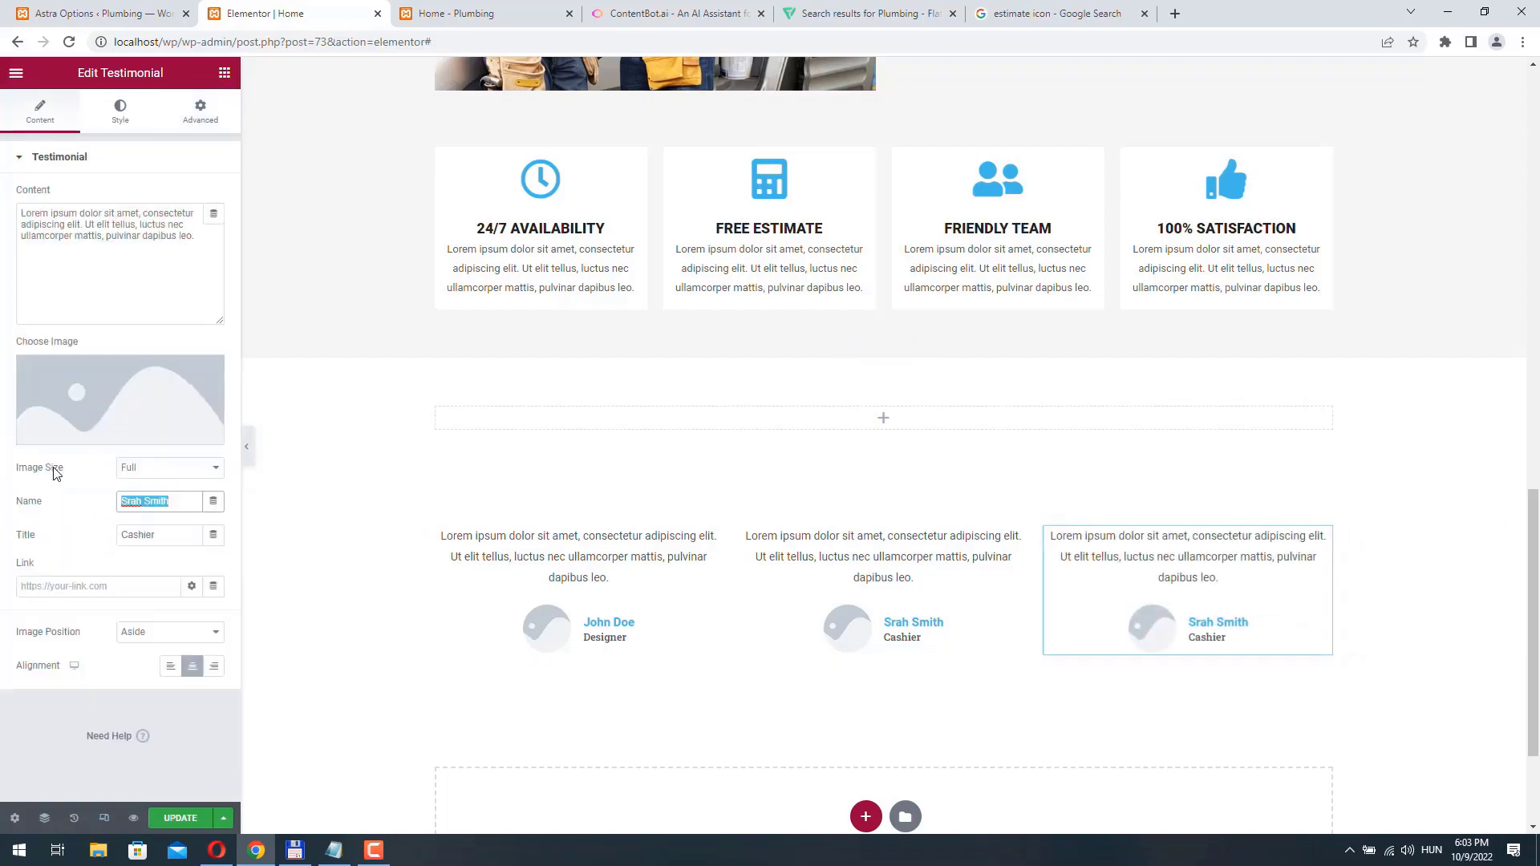
# - Replace the person's name in the third testimonial and correct the misspelled first name in the second testimonial
pyautogui.write('Jim J')
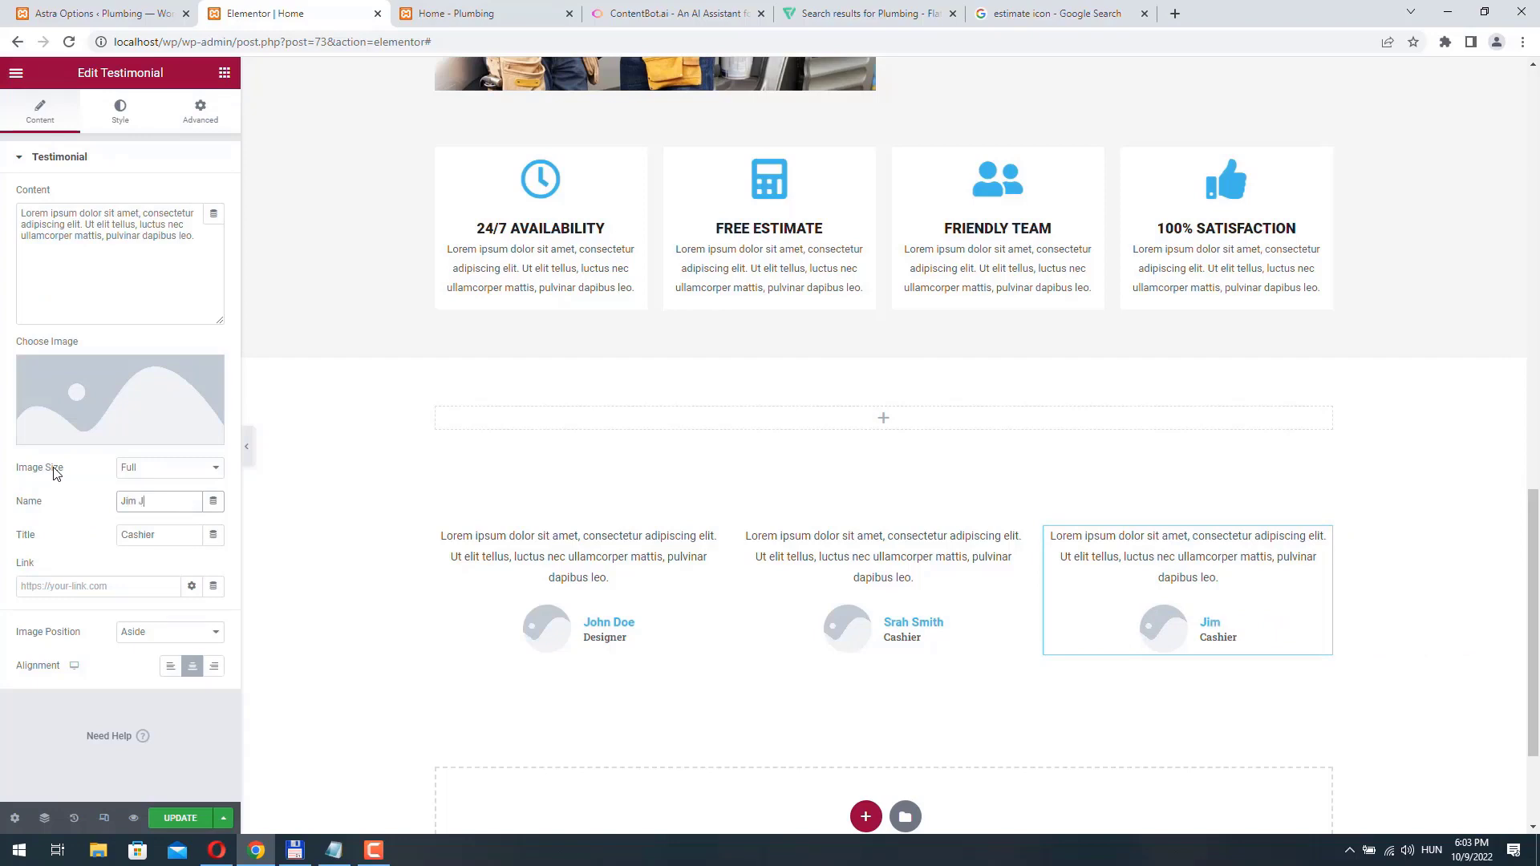
pyautogui.write('ones')
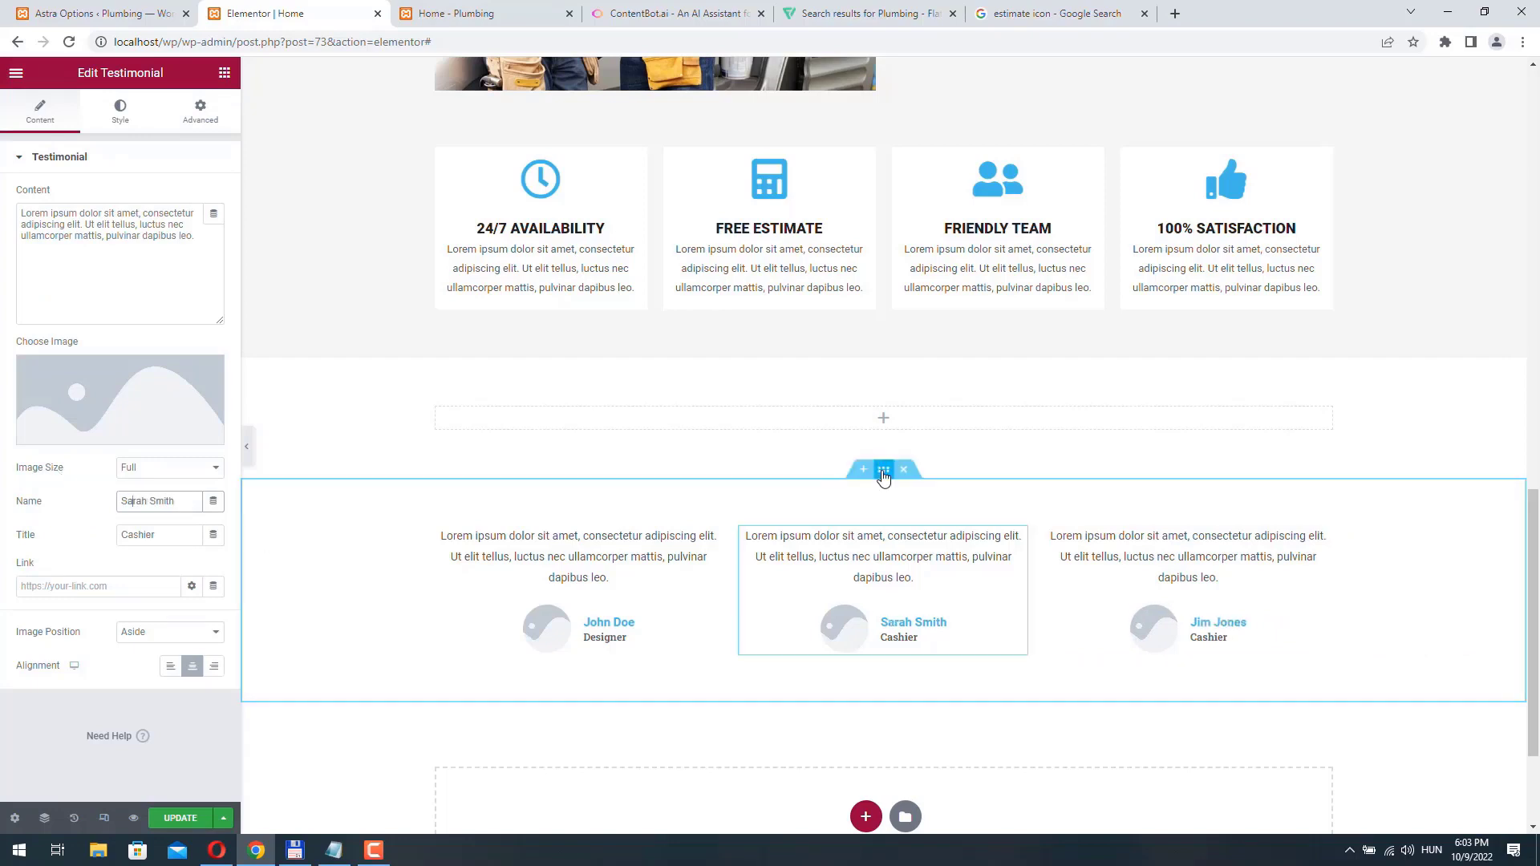
# - Set the top padding of the three-column testimonial section to 0
pyautogui.click(884, 470)
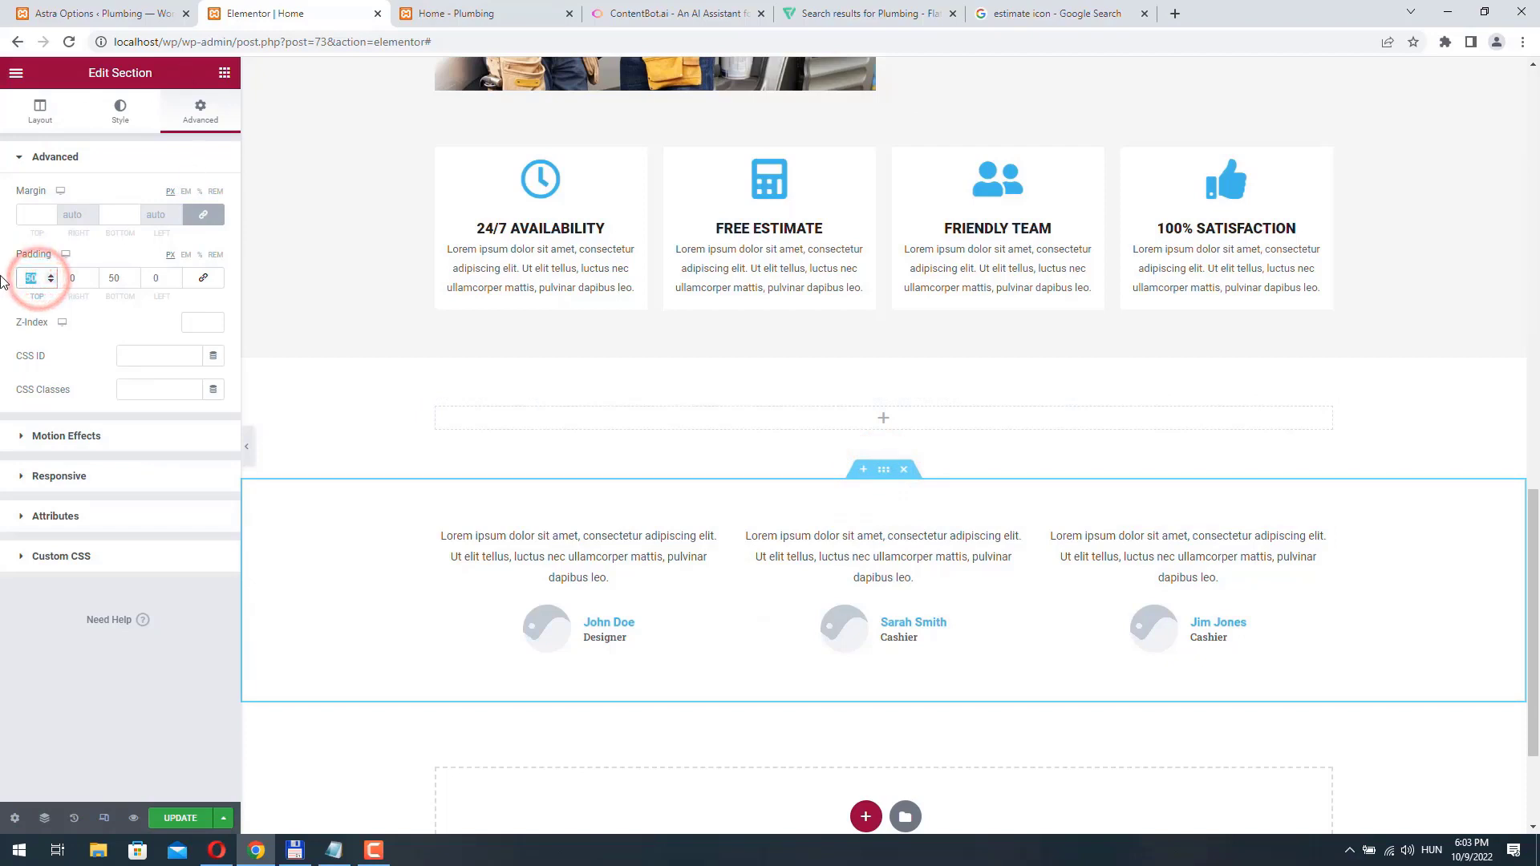
pyautogui.write('0')
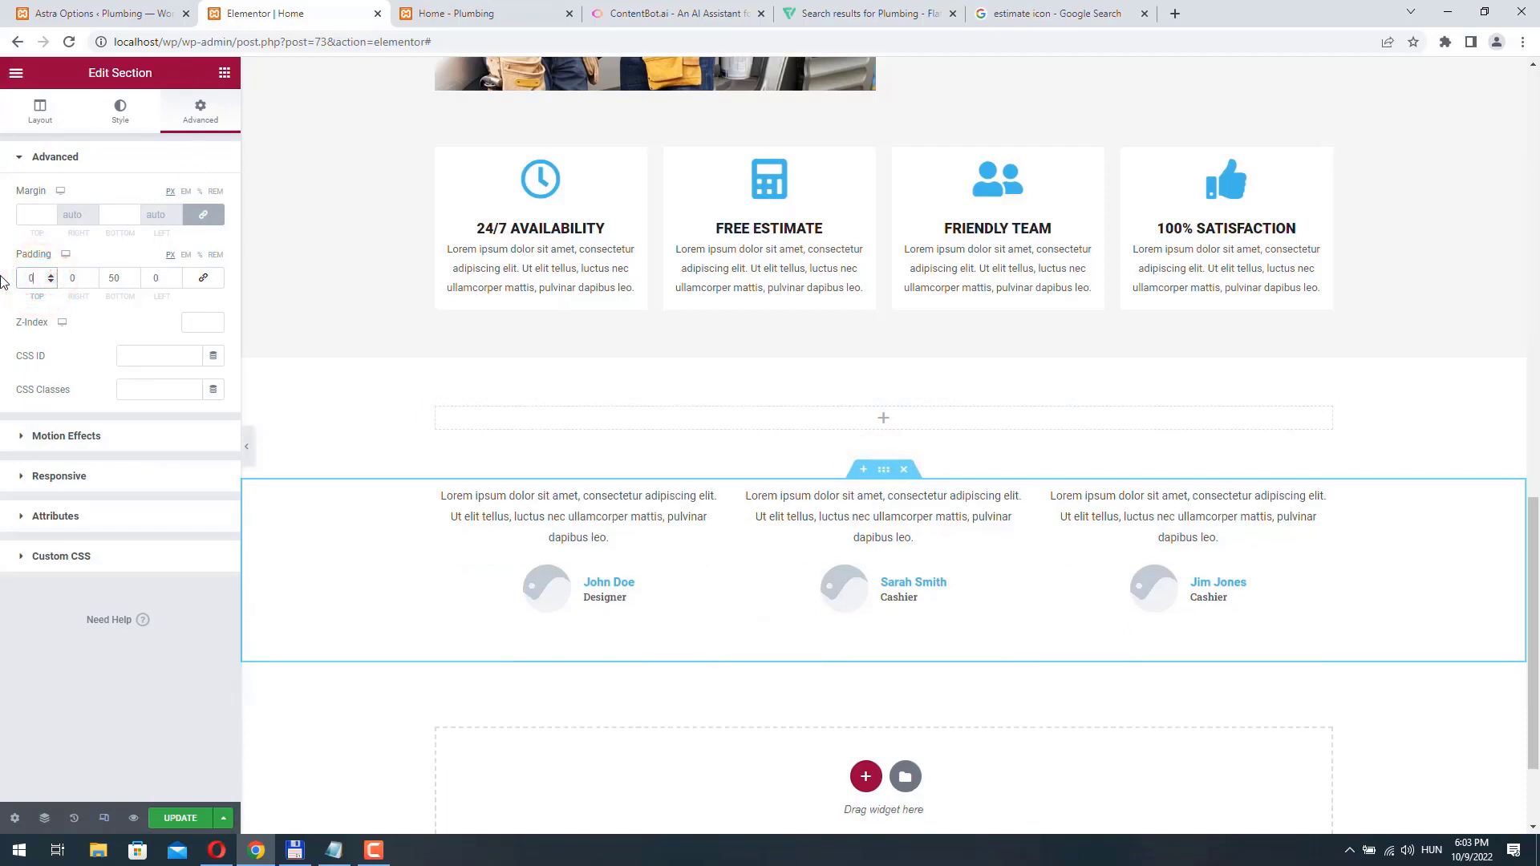
# - Add an H3 heading reading "What our customers say" to the empty section above the testimonials
pyautogui.click(888, 419)
pyautogui.moveTo(172, 265); pyautogui.dragTo(877, 426)
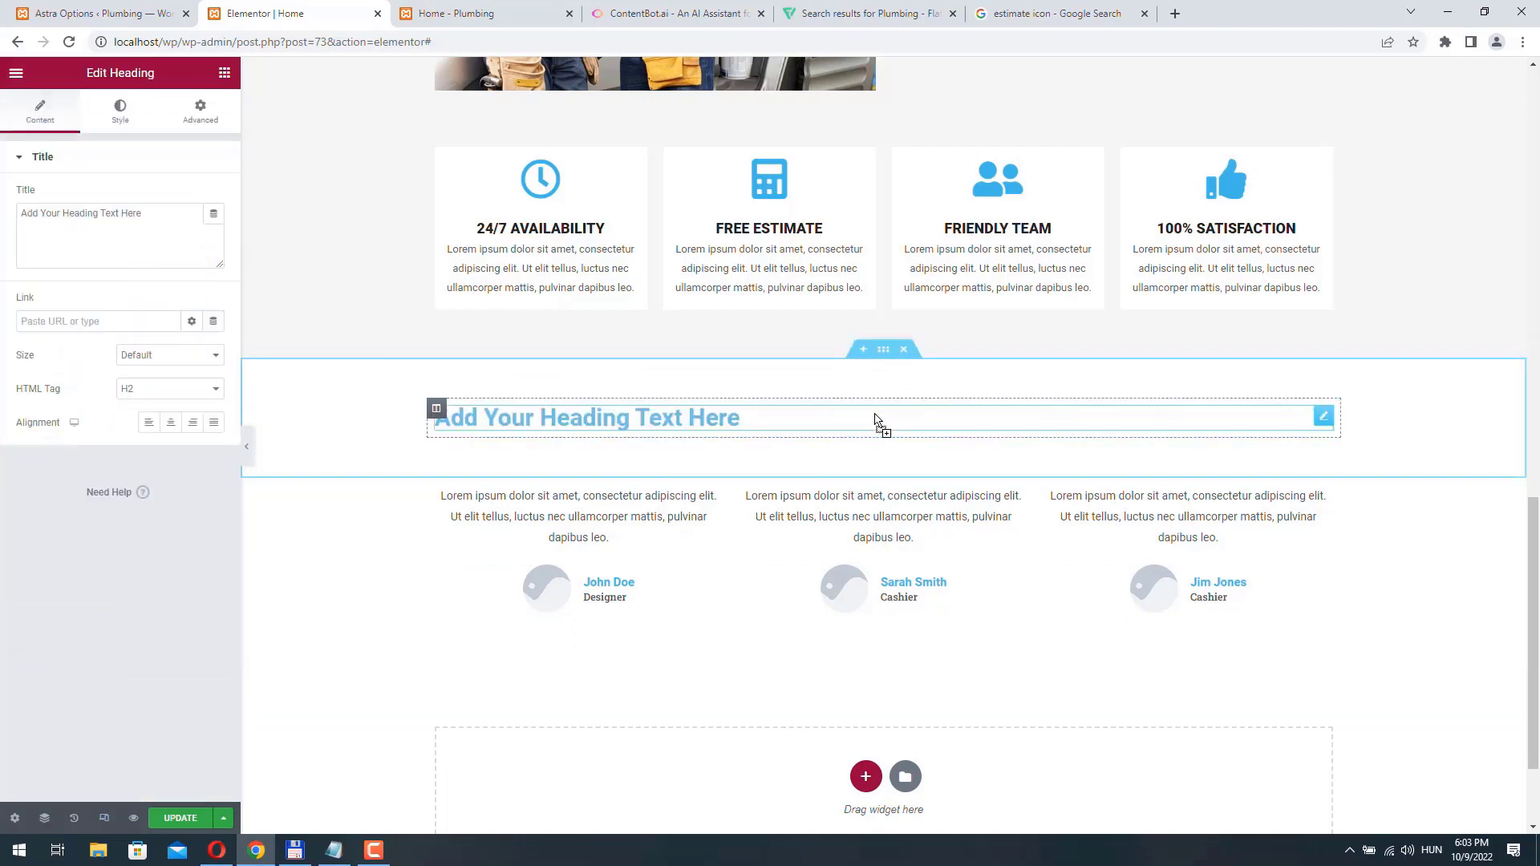
pyautogui.tripleClick(159, 214)
pyautogui.write('What our customers say')
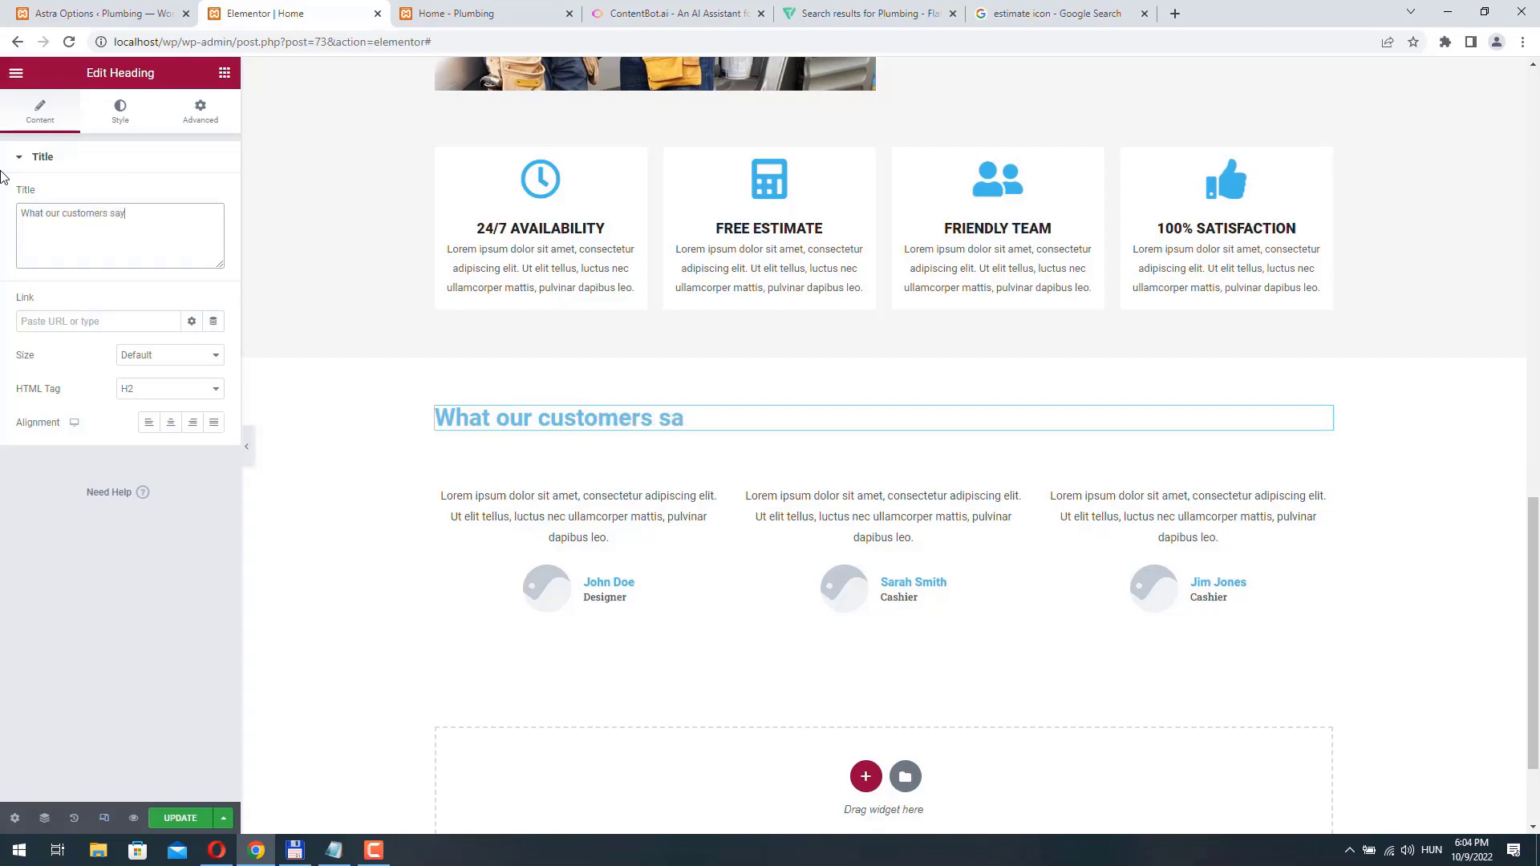
pyautogui.click(160, 388)
pyautogui.click(158, 434)
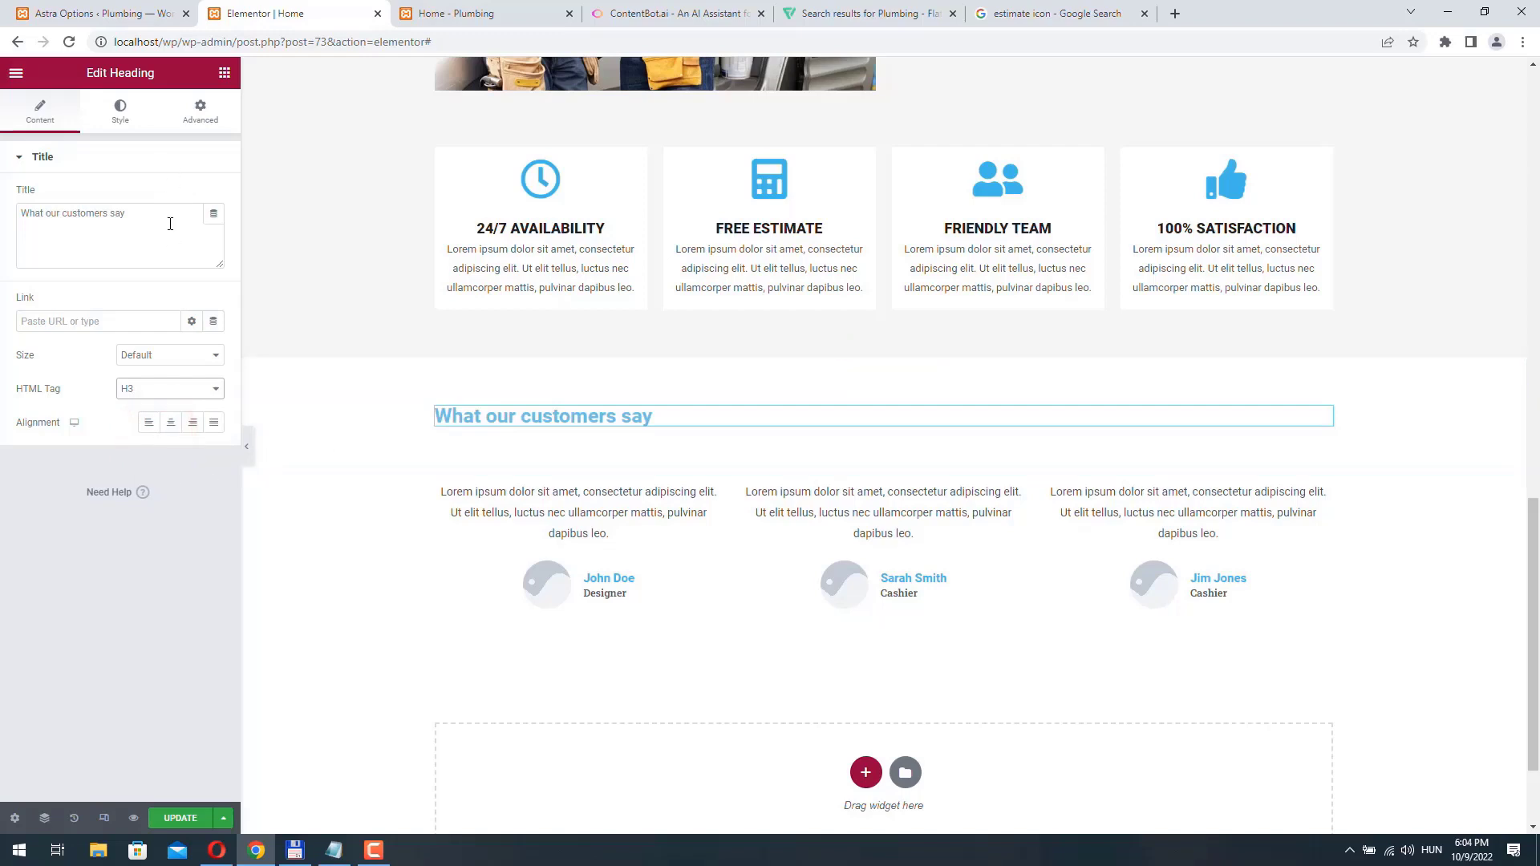
# - Set the text color of the "What our customers say" heading to a dark, near-black gray
pyautogui.click(120, 109)
pyautogui.click(213, 196)
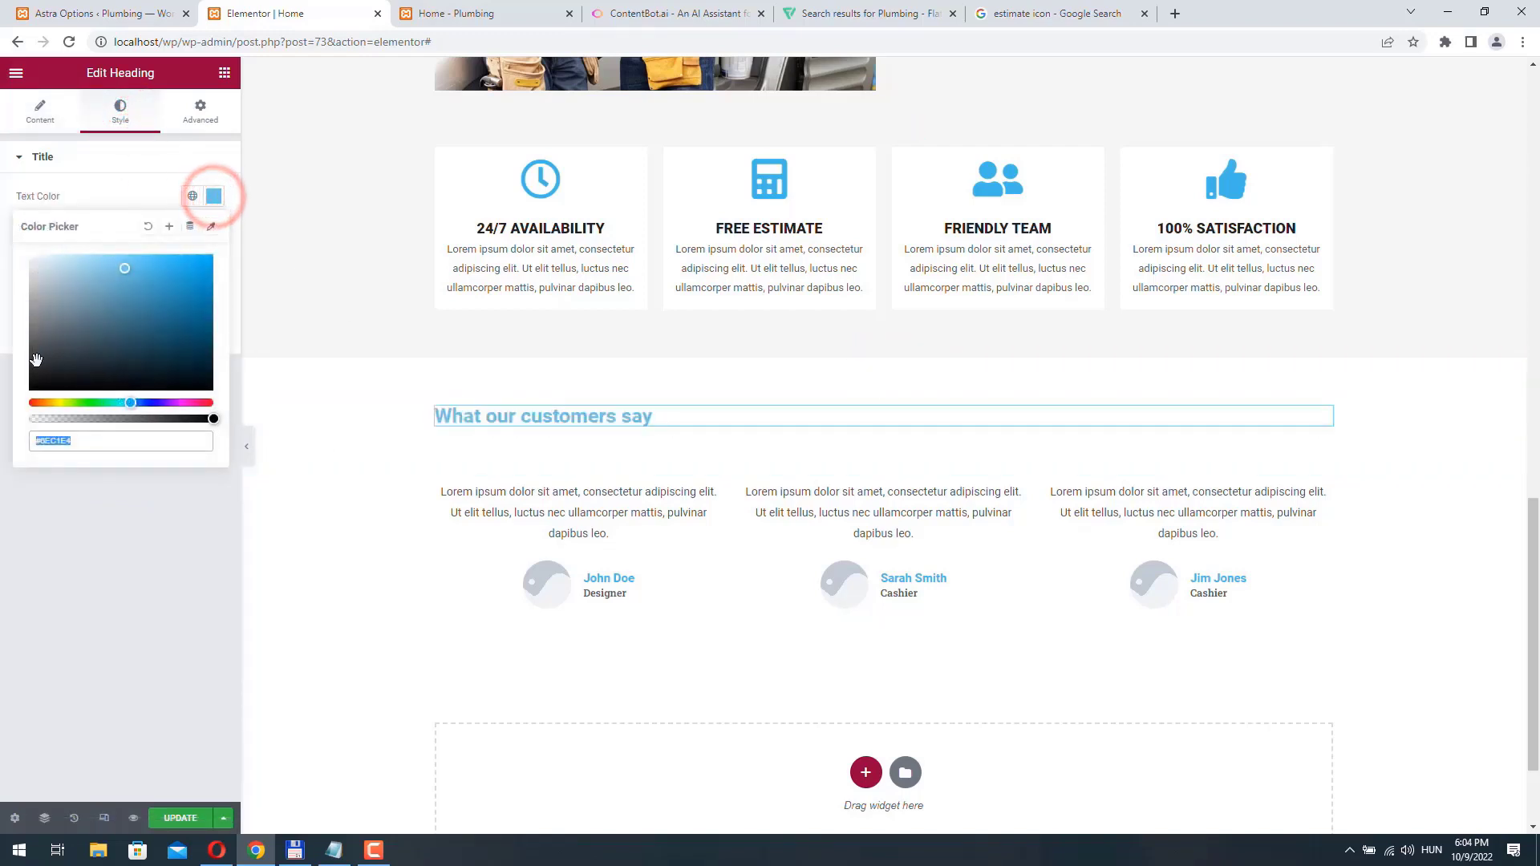
pyautogui.click(34, 367)
pyautogui.click(10, 211)
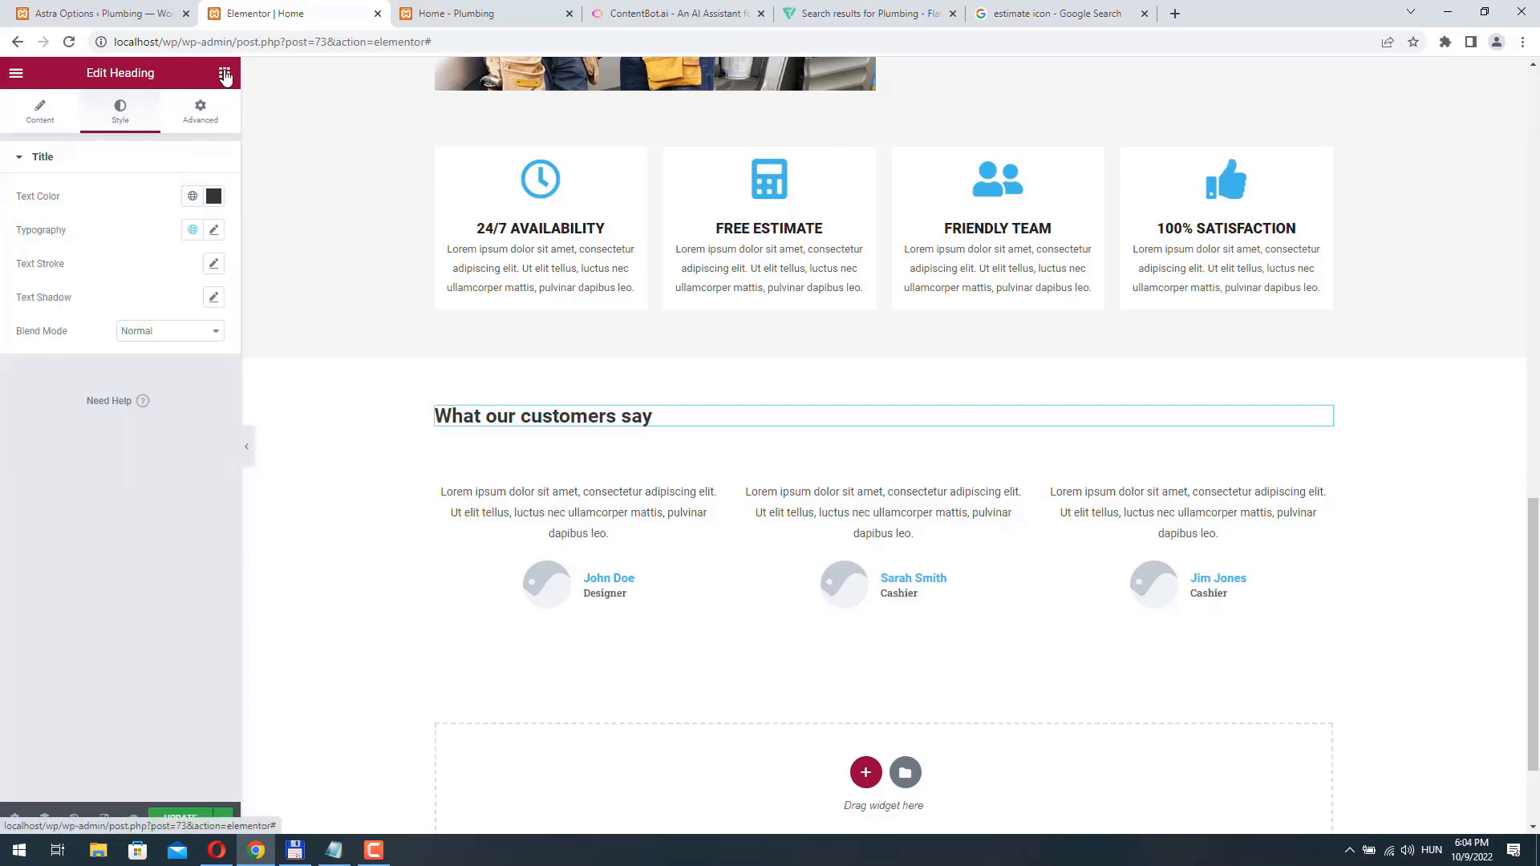
# - Add a divider below the "What our customers say" heading and color it with the copied light blue
pyautogui.click(225, 74)
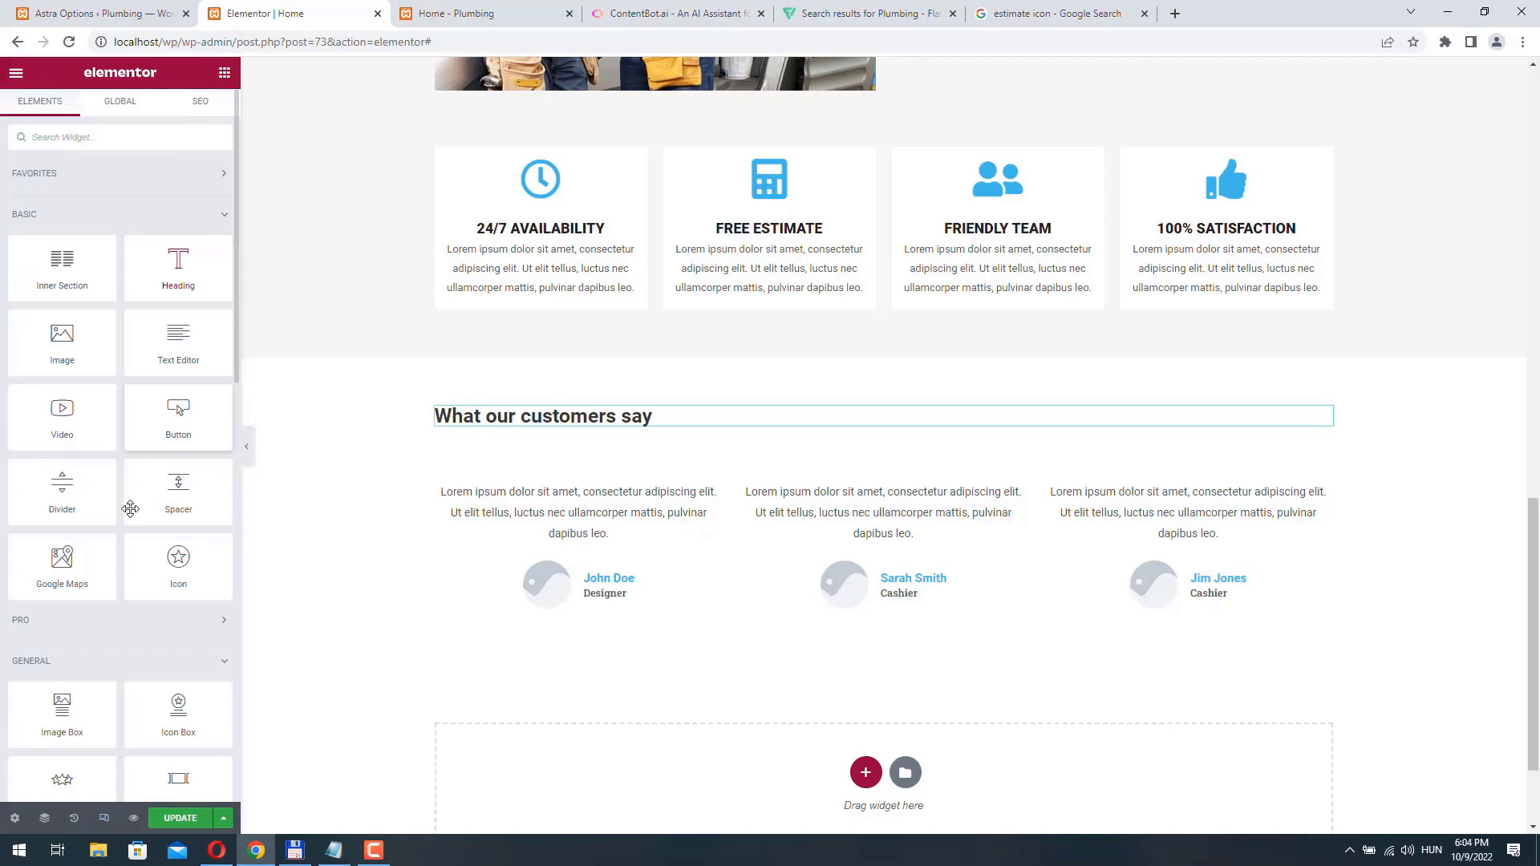
pyautogui.moveTo(62, 491); pyautogui.dragTo(581, 426)
pyautogui.click(120, 111)
pyautogui.click(219, 198)
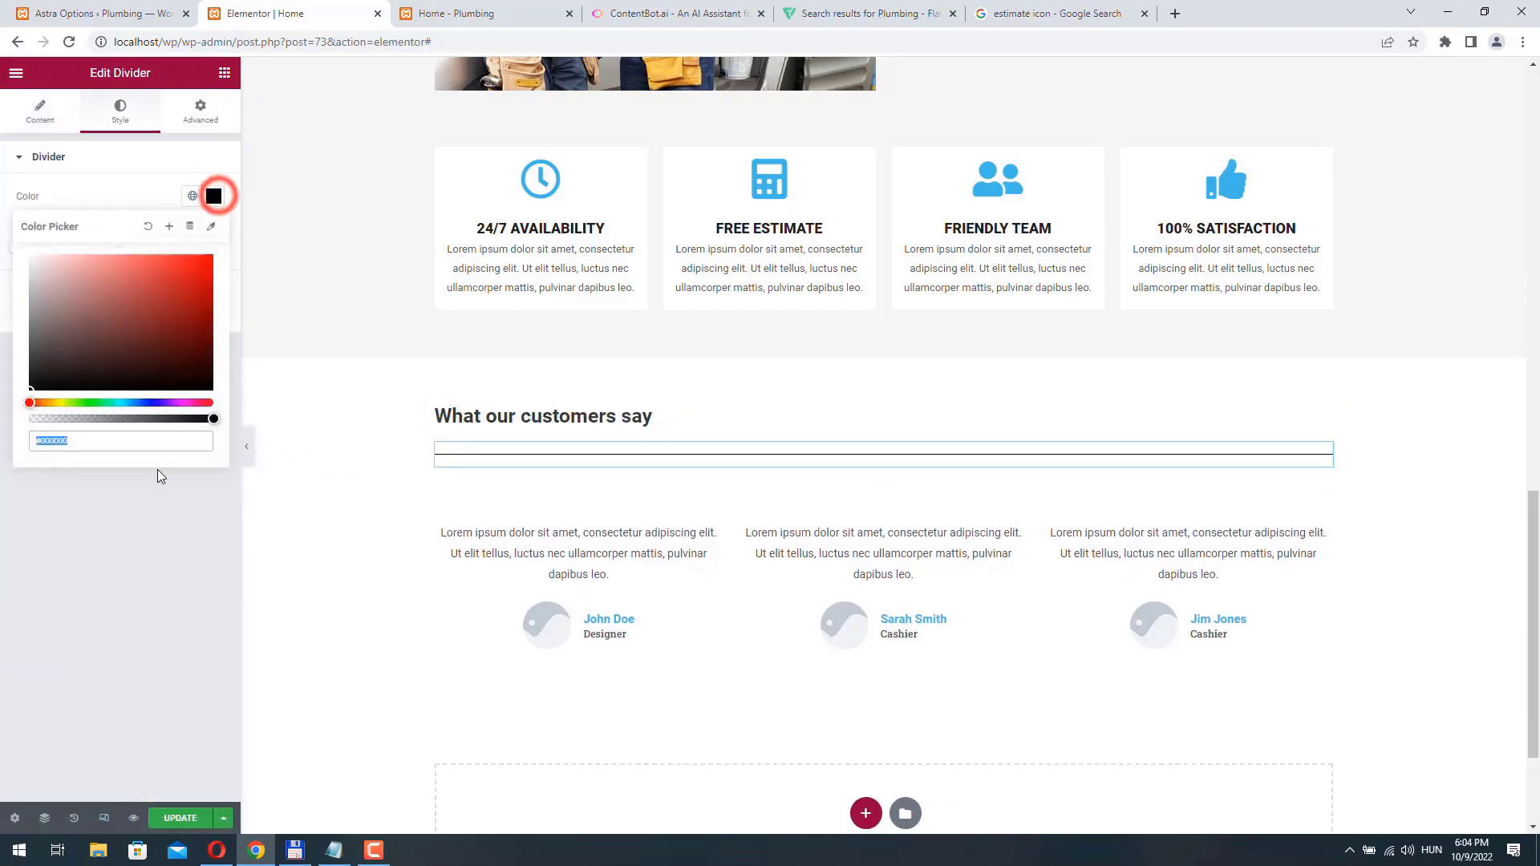
pyautogui.hotkey('ctrl', 'v')
pyautogui.click(6, 172)
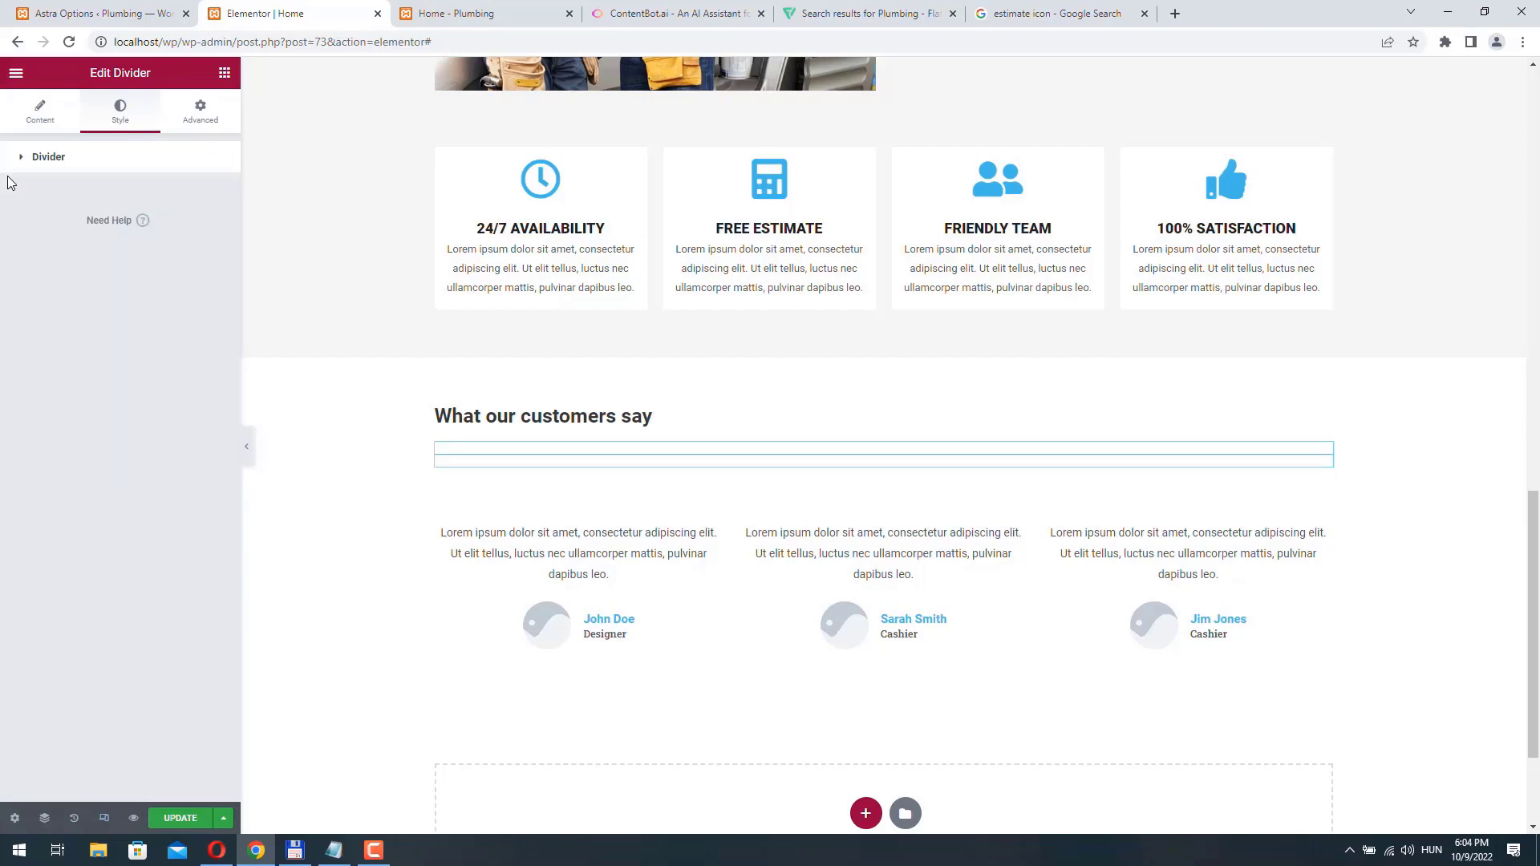
# - Set the divider's width to 7% and its weight to 2.1 below the "What our customers say" heading
pyautogui.click(36, 112)
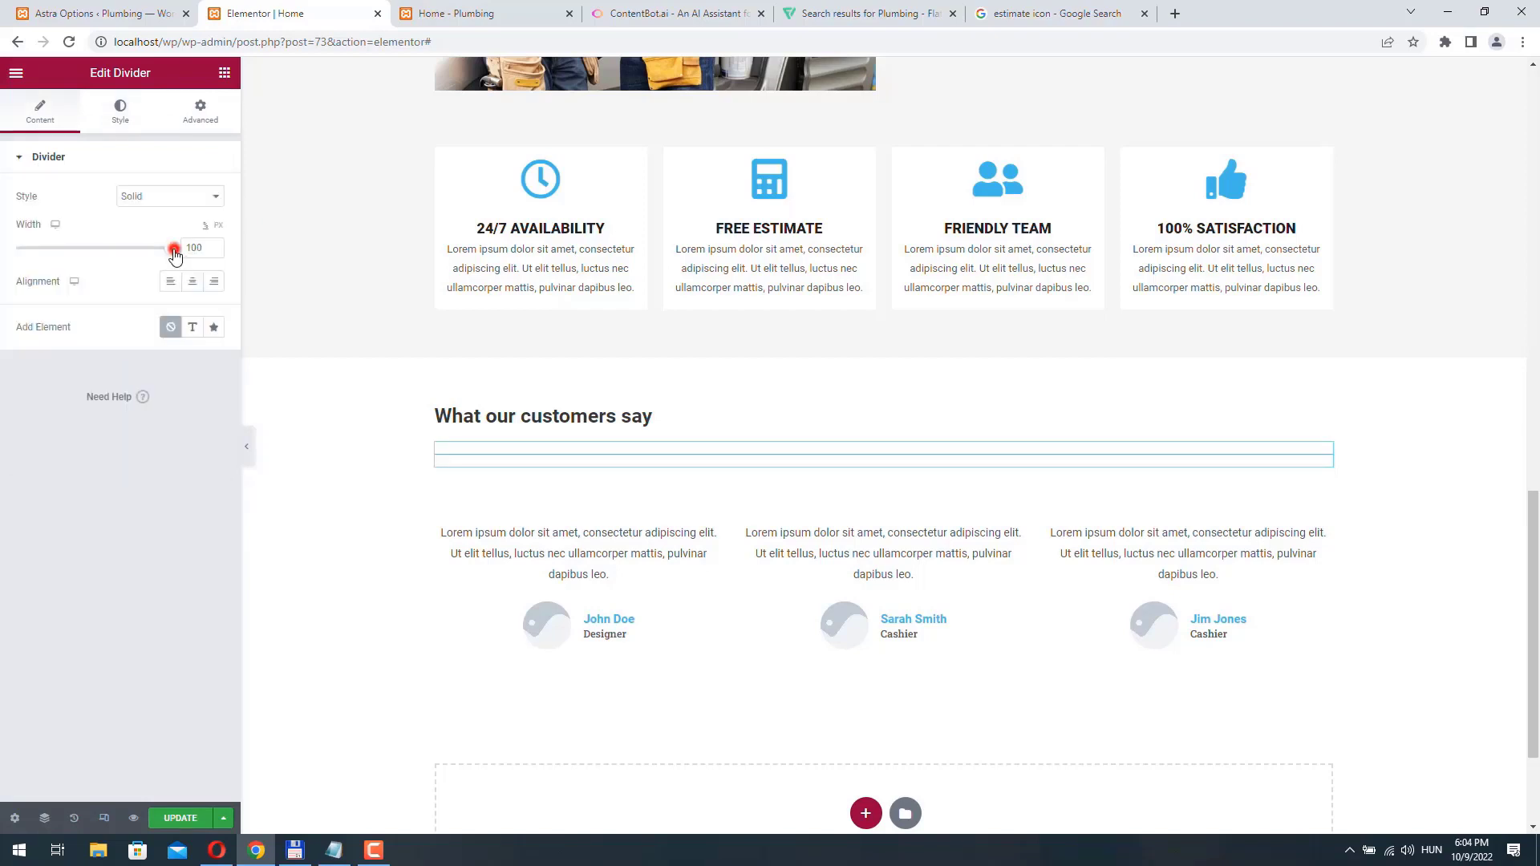
pyautogui.moveTo(174, 250); pyautogui.dragTo(98, 249)
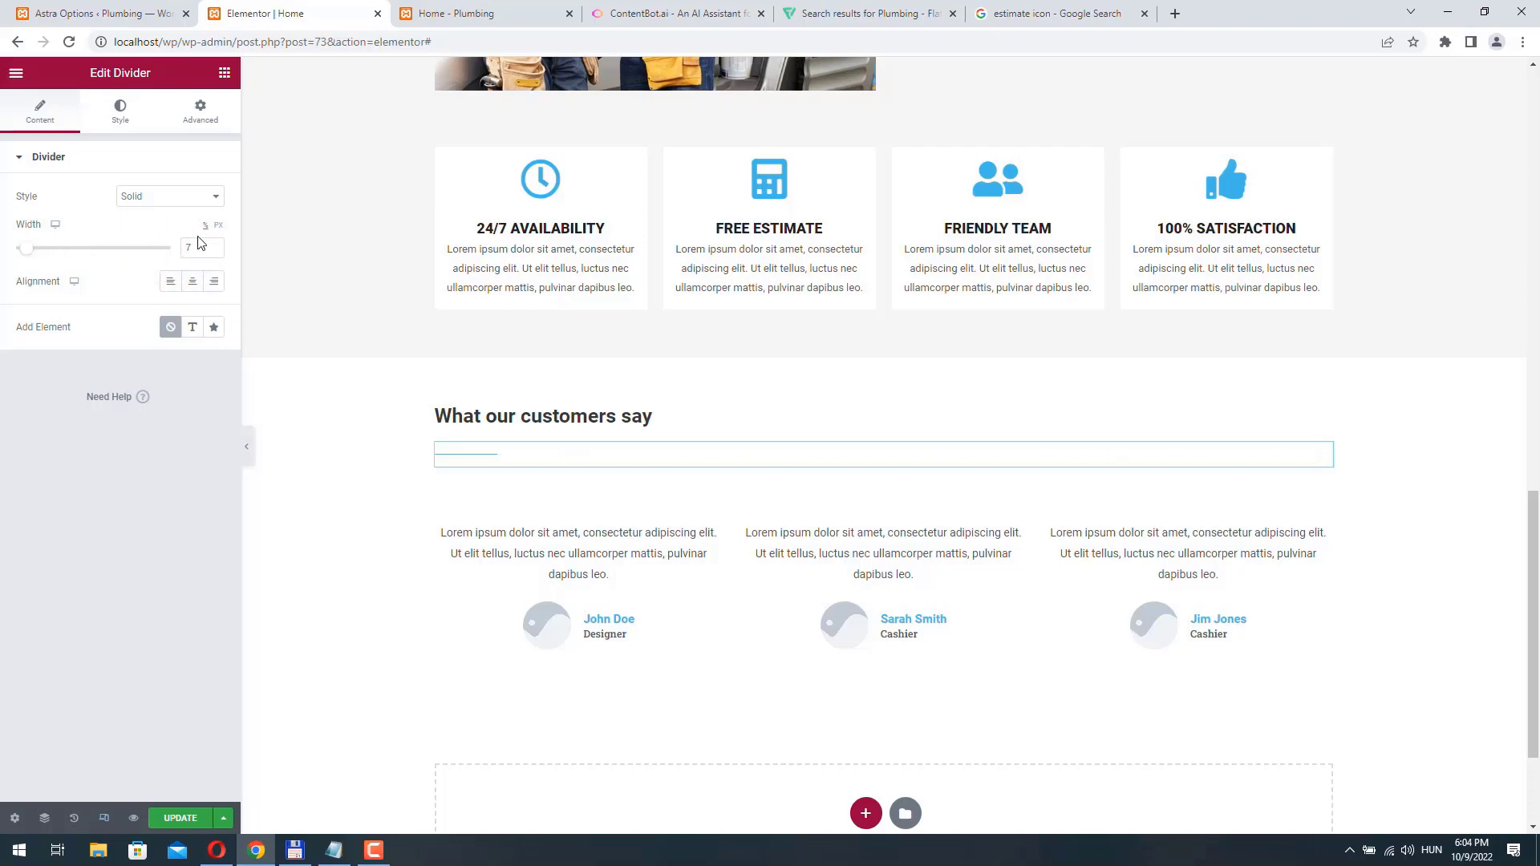
pyautogui.click(120, 110)
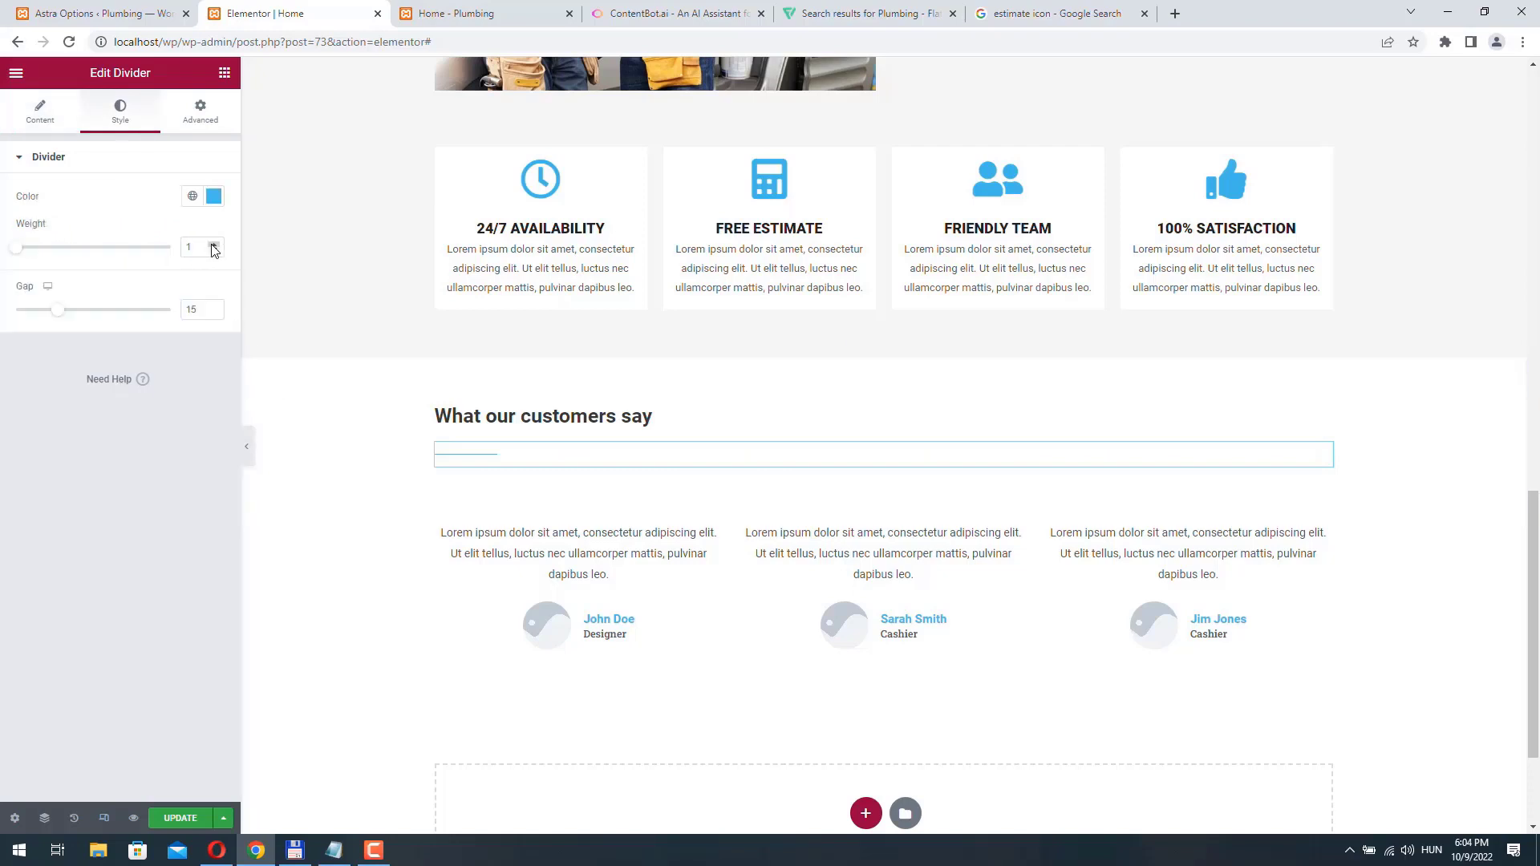
pyautogui.click(214, 246)
pyautogui.click(214, 245)
pyautogui.click(215, 245)
pyautogui.click(214, 246)
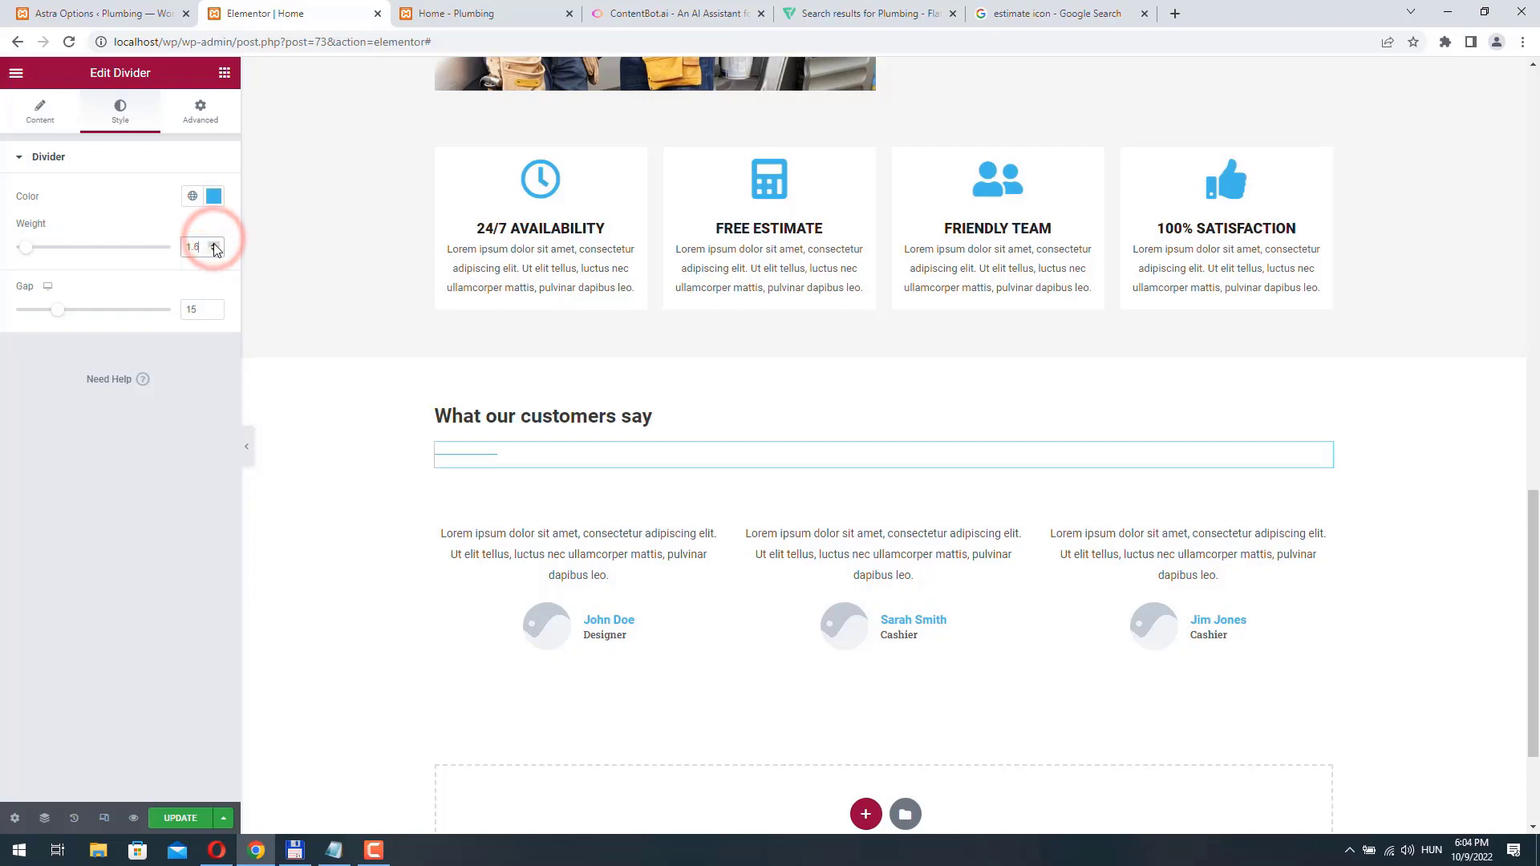
pyautogui.click(215, 246)
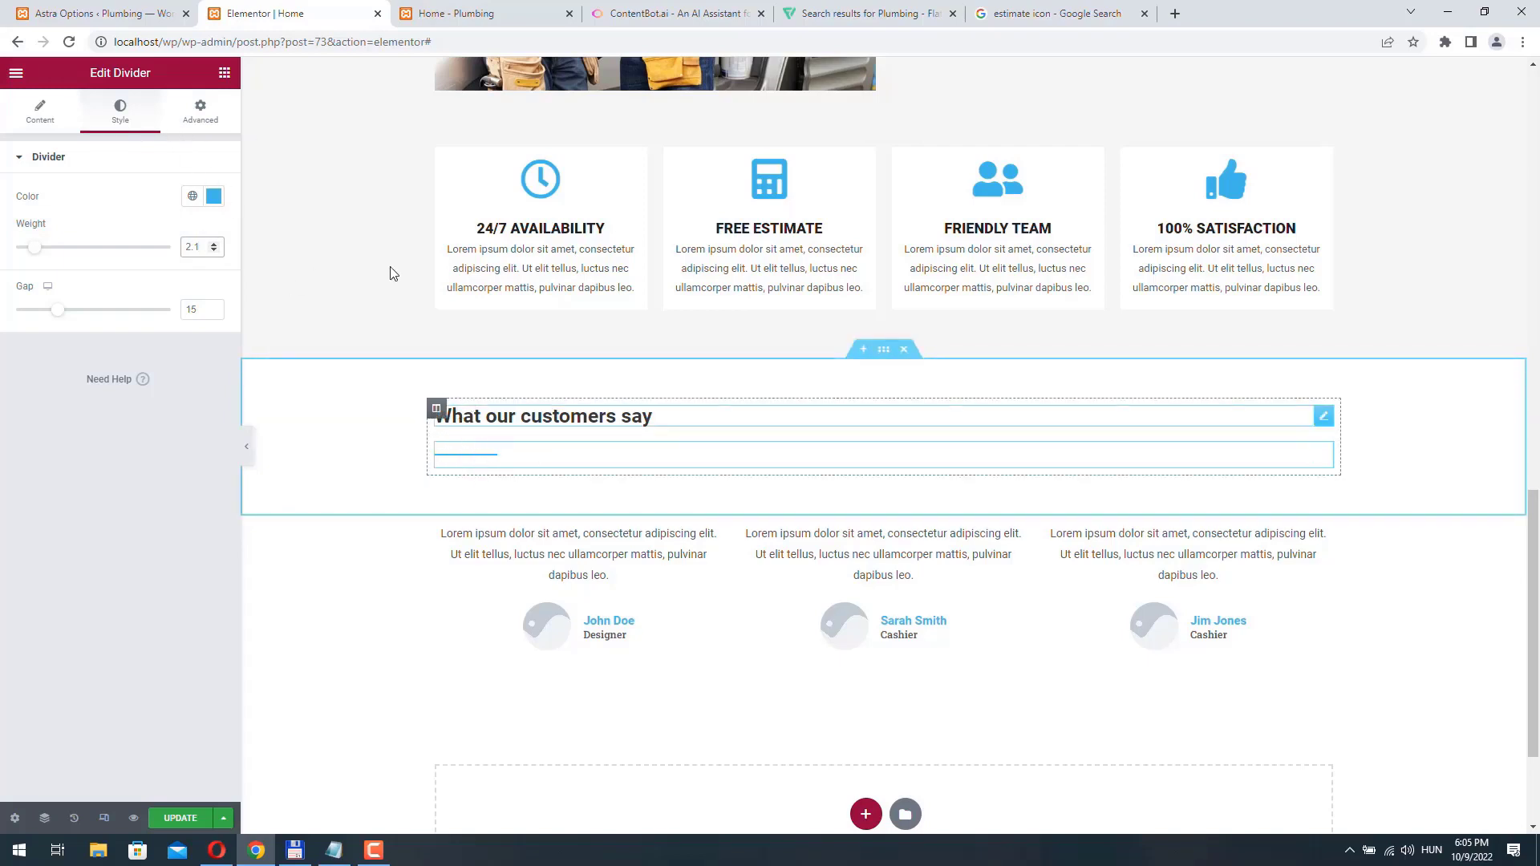
# - Unlink the divider's margin values and set its top margin to -20 px
pyautogui.click(201, 120)
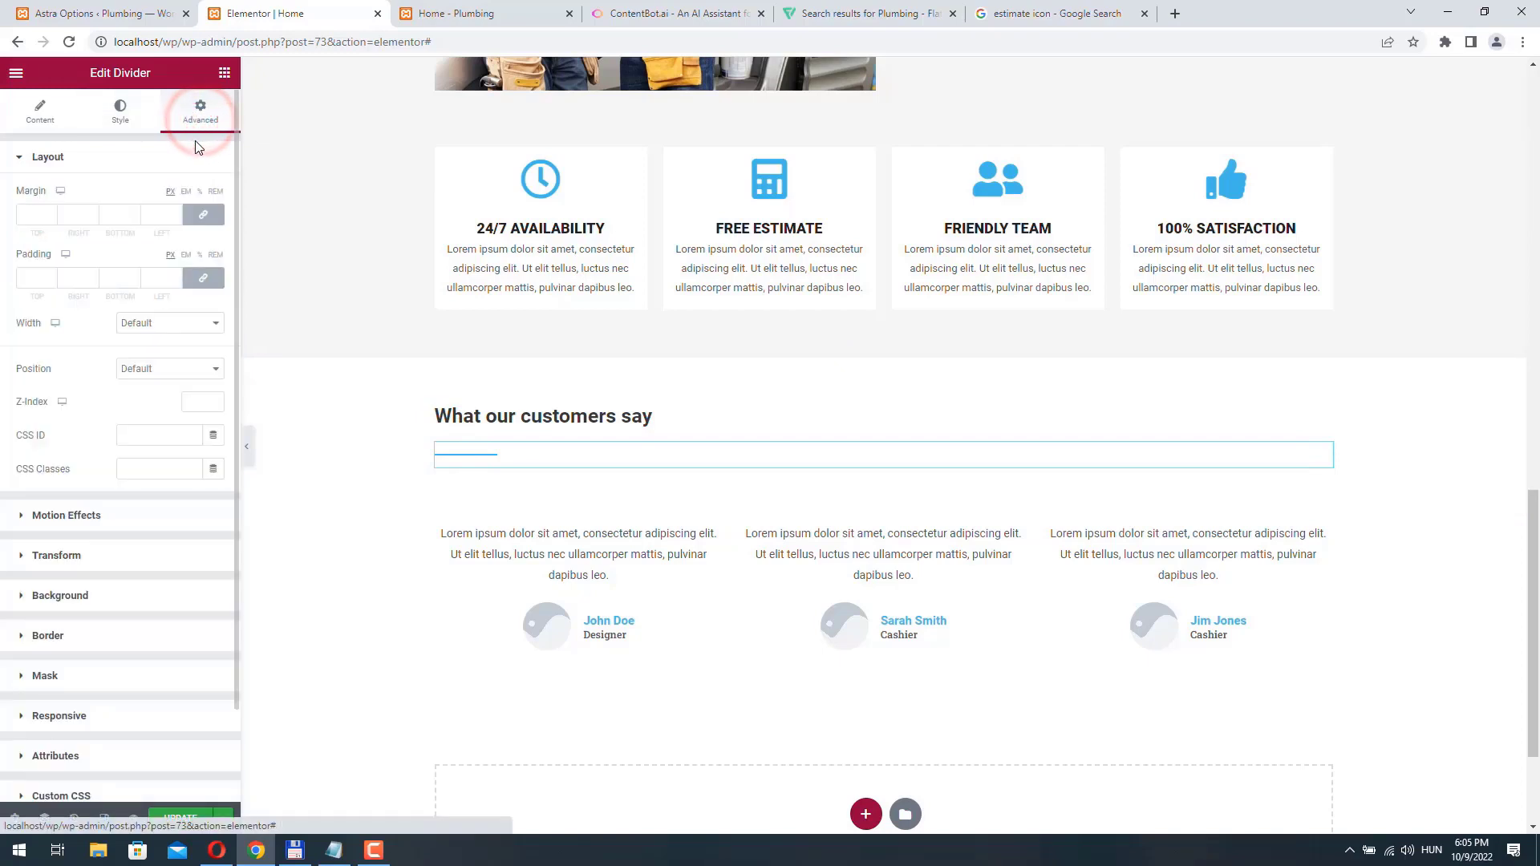
pyautogui.click(199, 214)
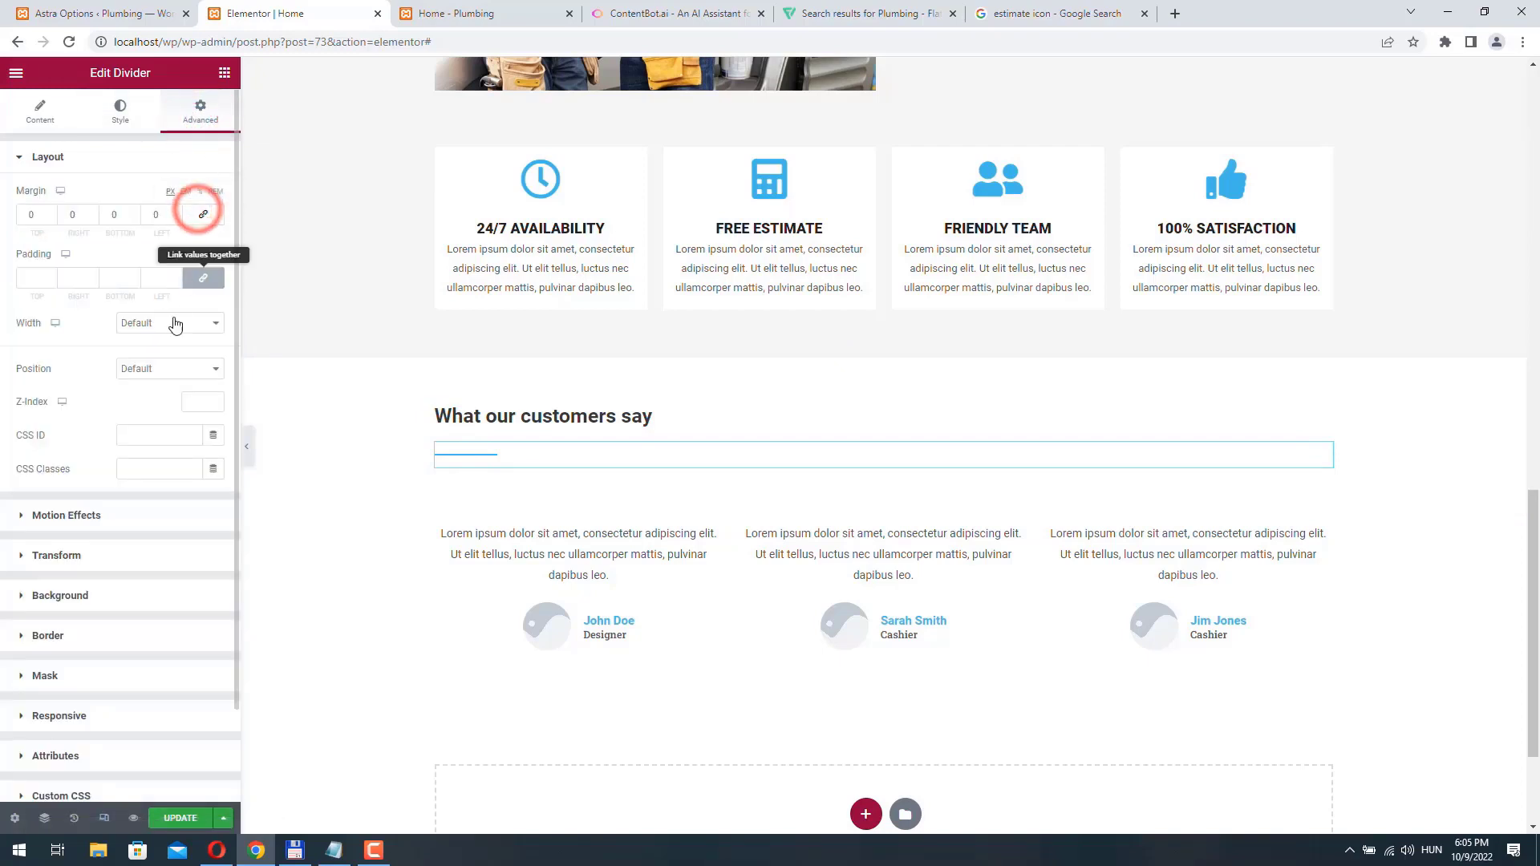
pyautogui.click(51, 218)
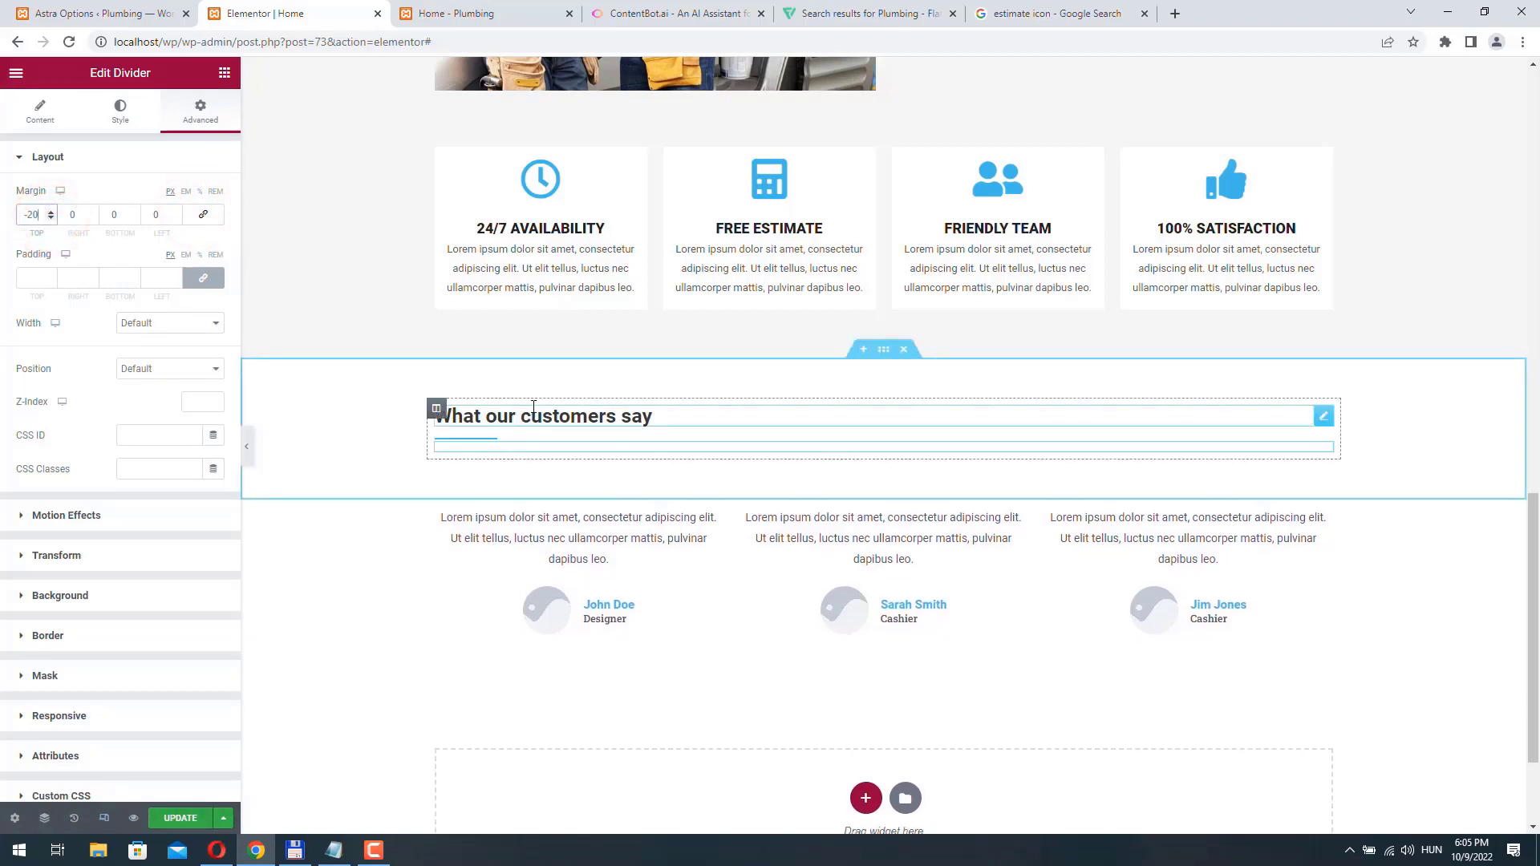
# - Apply the Fade In Up entrance animation to the "What our customers say" heading column and update the page
pyautogui.click(435, 408)
pyautogui.click(203, 116)
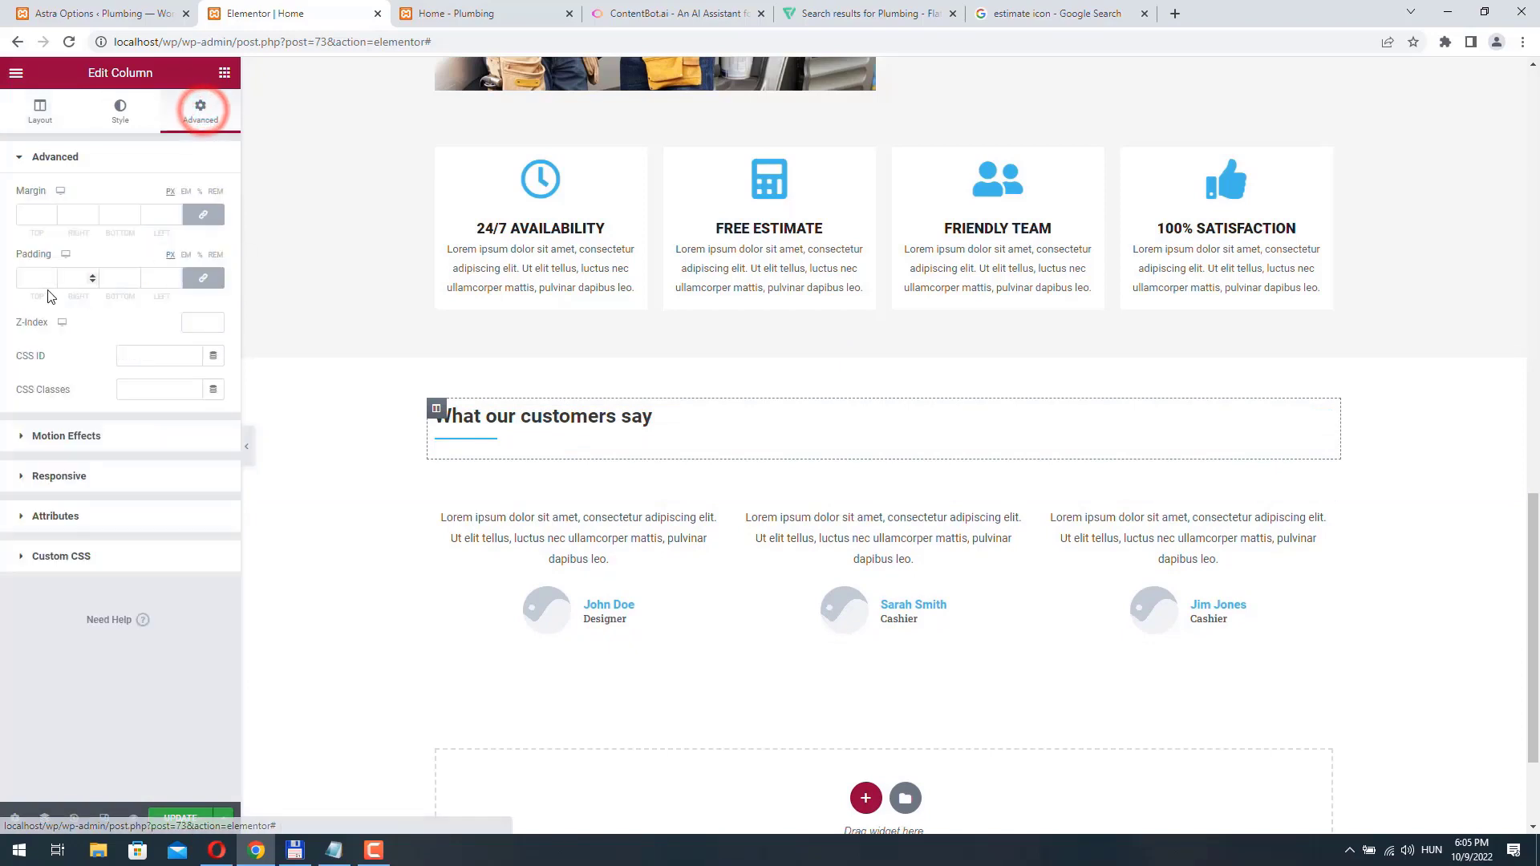
pyautogui.click(93, 435)
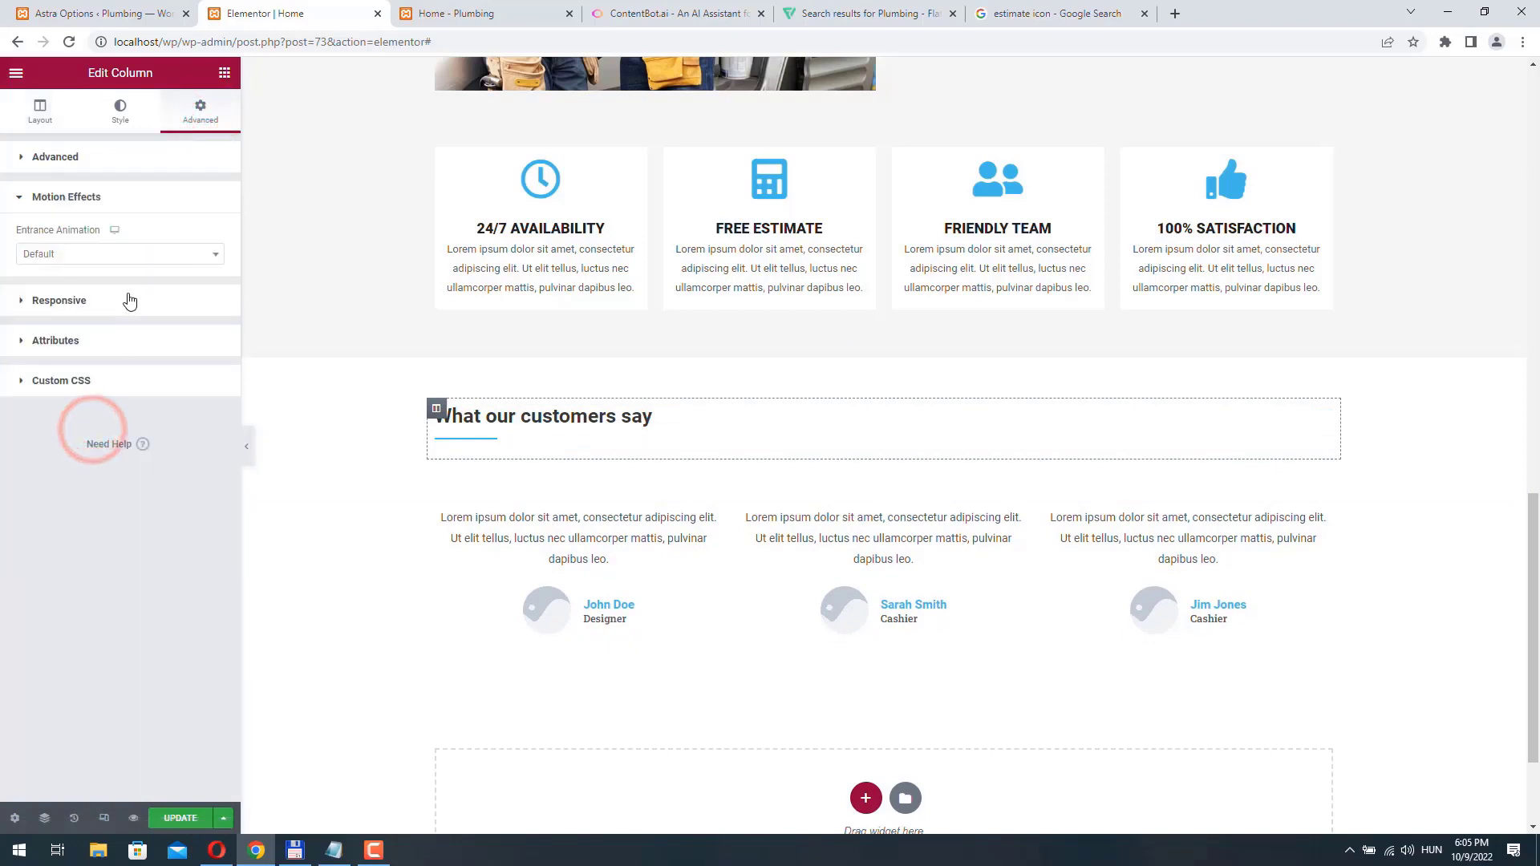
pyautogui.click(190, 252)
pyautogui.scroll(-2, 96, 337)
pyautogui.click(80, 344)
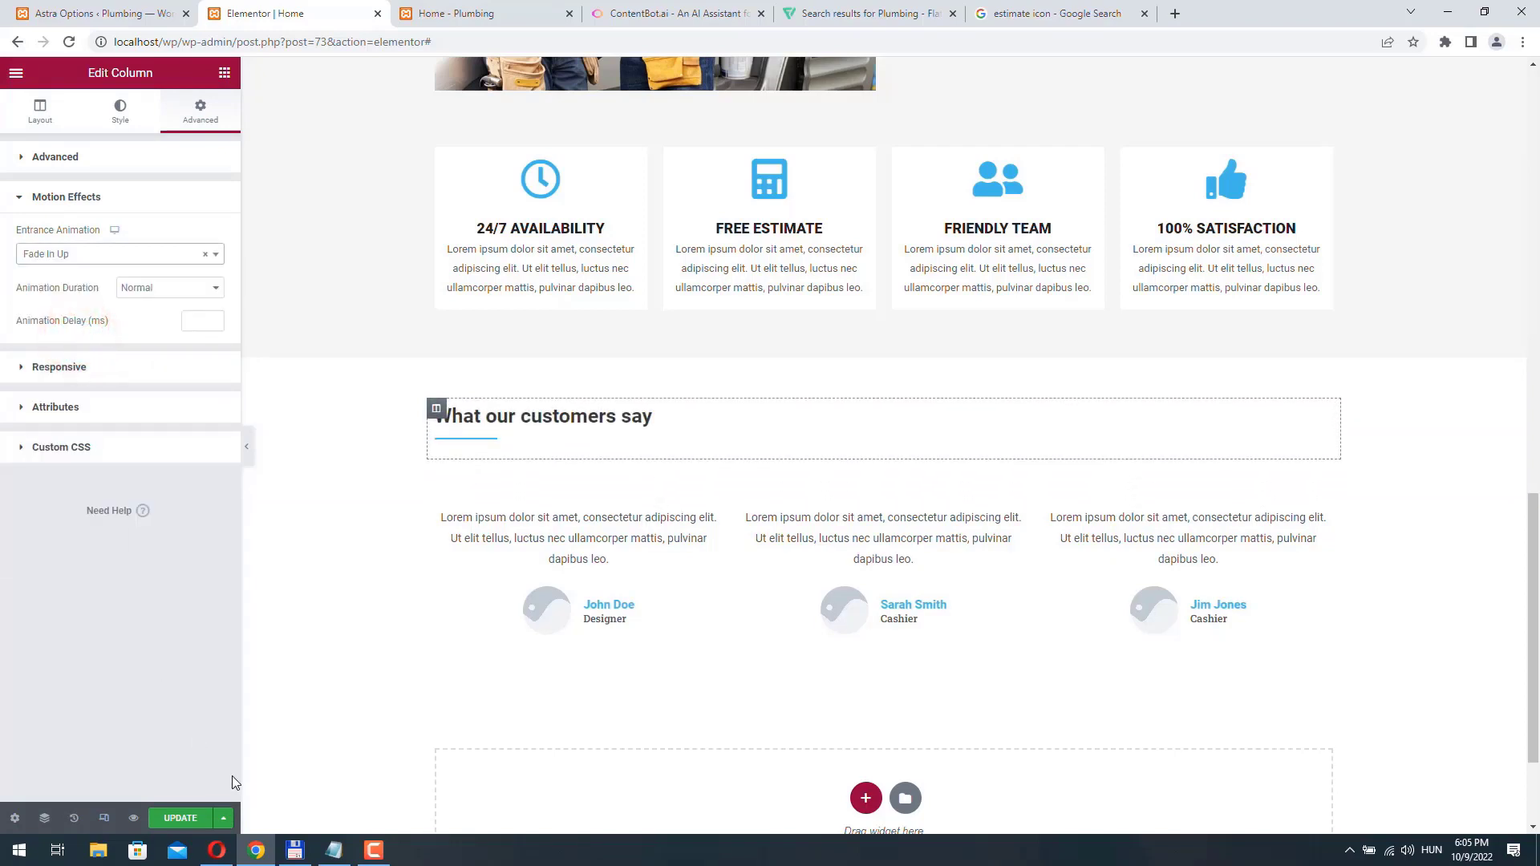
pyautogui.click(188, 819)
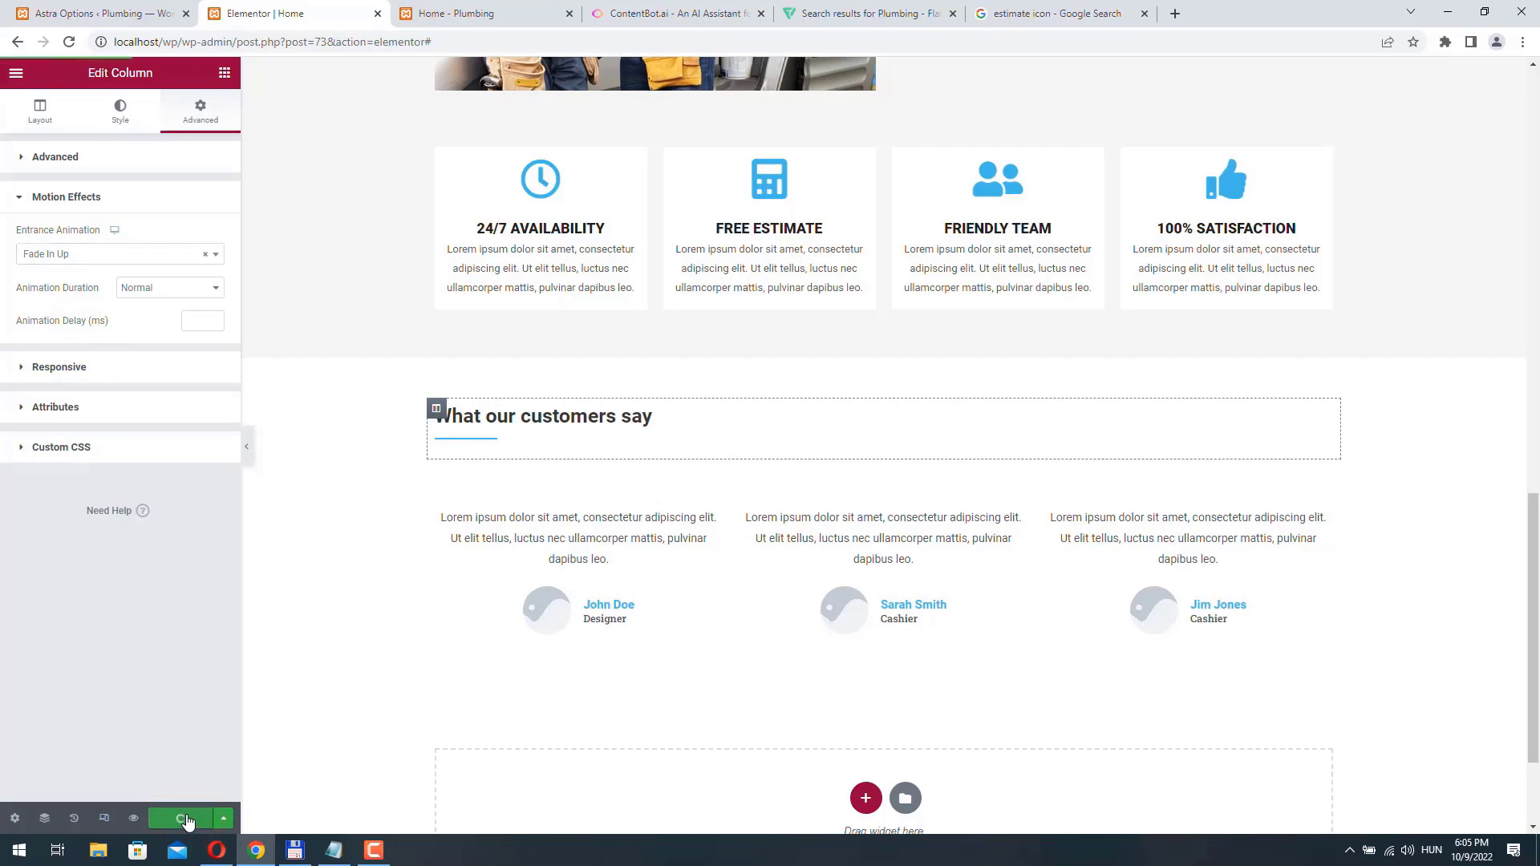
# - Reload the live Home page and review its sections, entrance animations, testimonials and header menu
pyautogui.click(447, 14)
pyautogui.scroll(10, 489, 241)
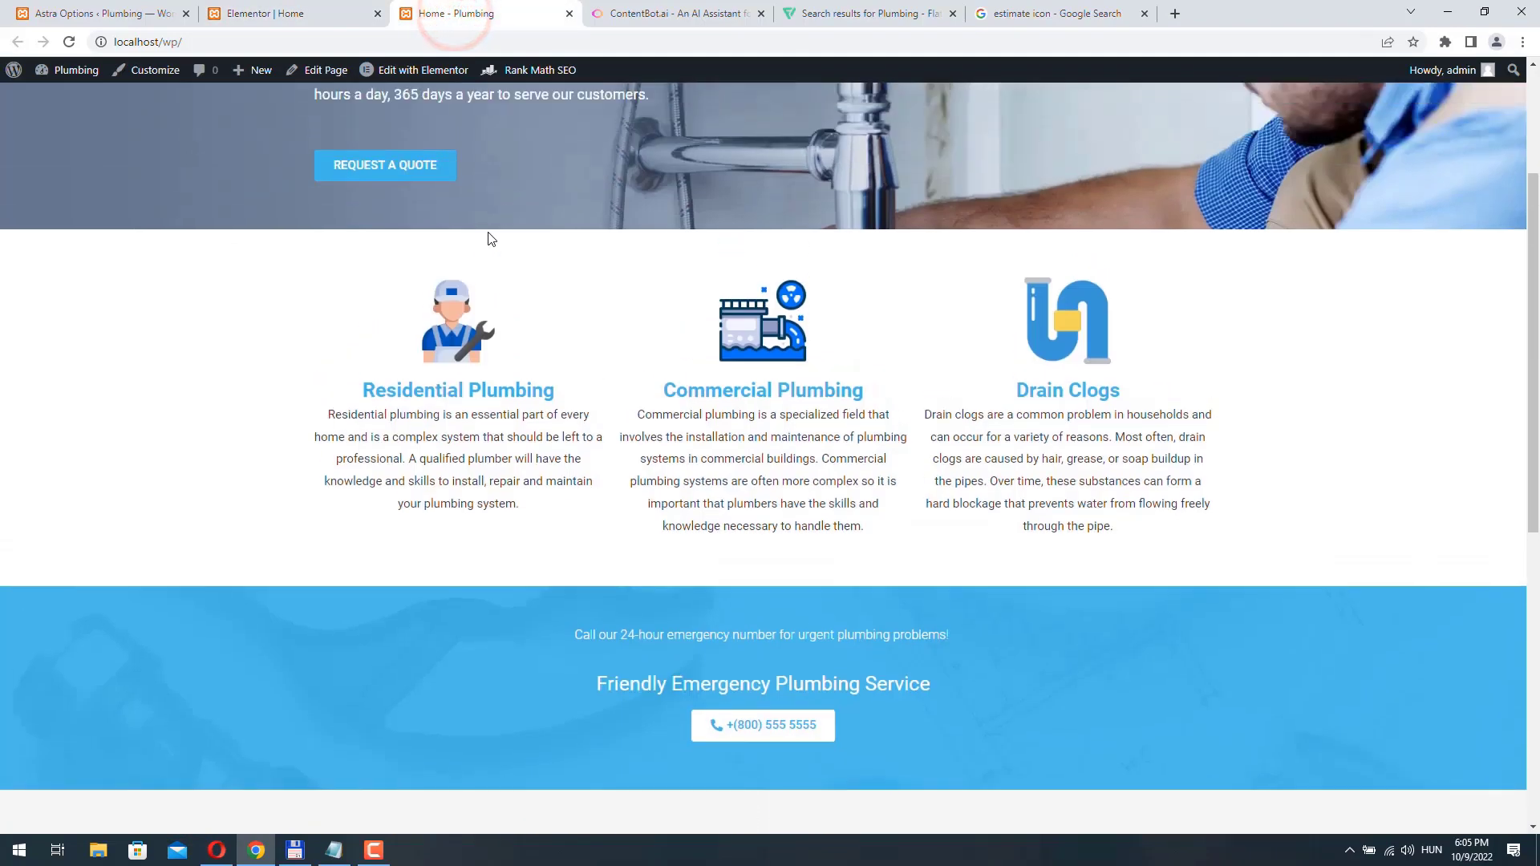
pyautogui.click(69, 42)
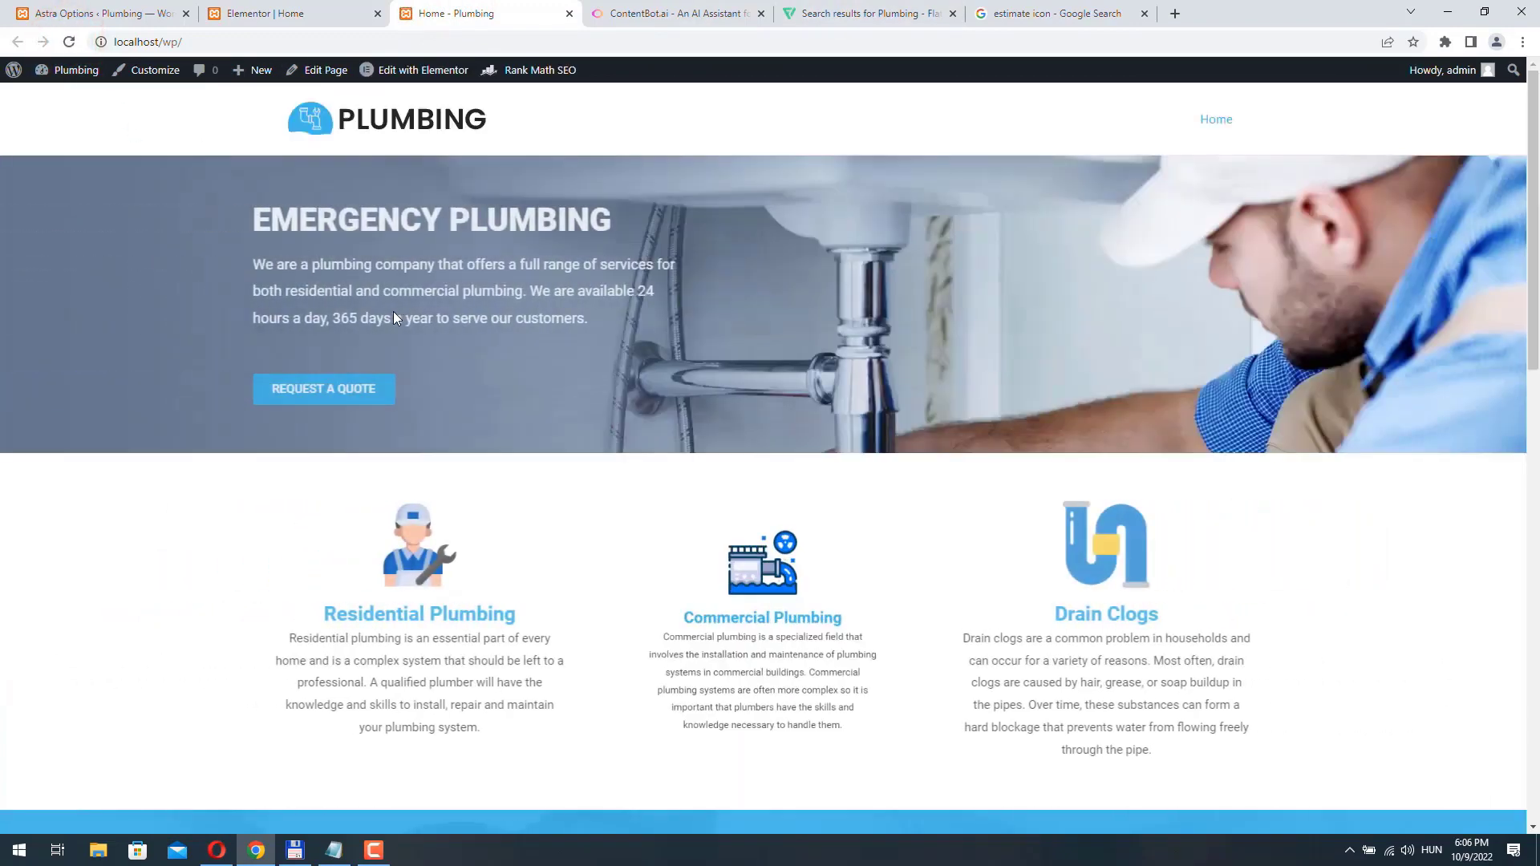
pyautogui.scroll(-3, 393, 314)
pyautogui.scroll(-12, 393, 319)
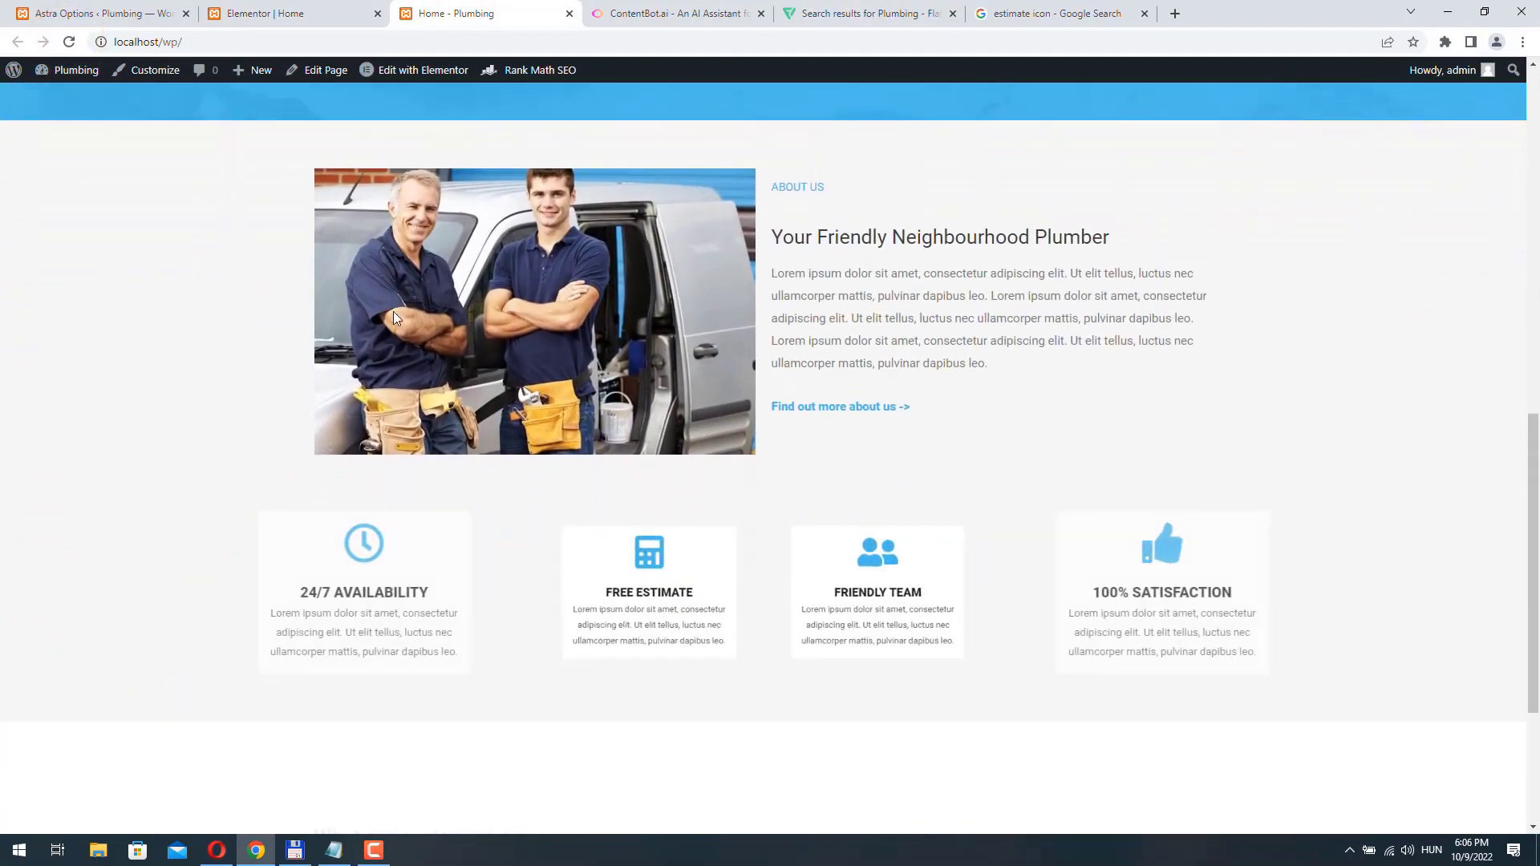
pyautogui.scroll(-2, 393, 318)
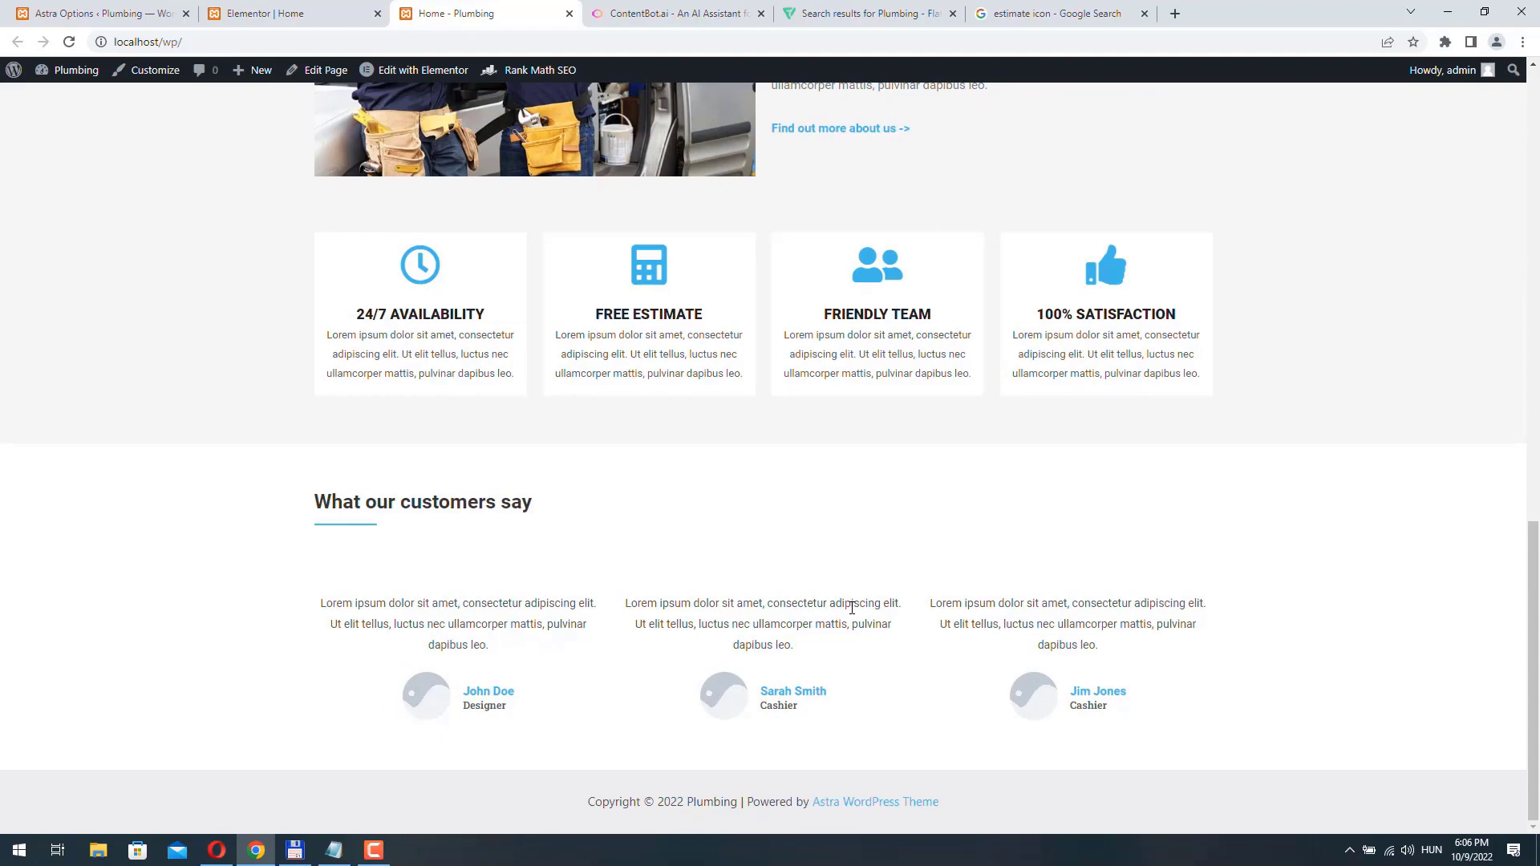
pyautogui.scroll(20, 852, 607)
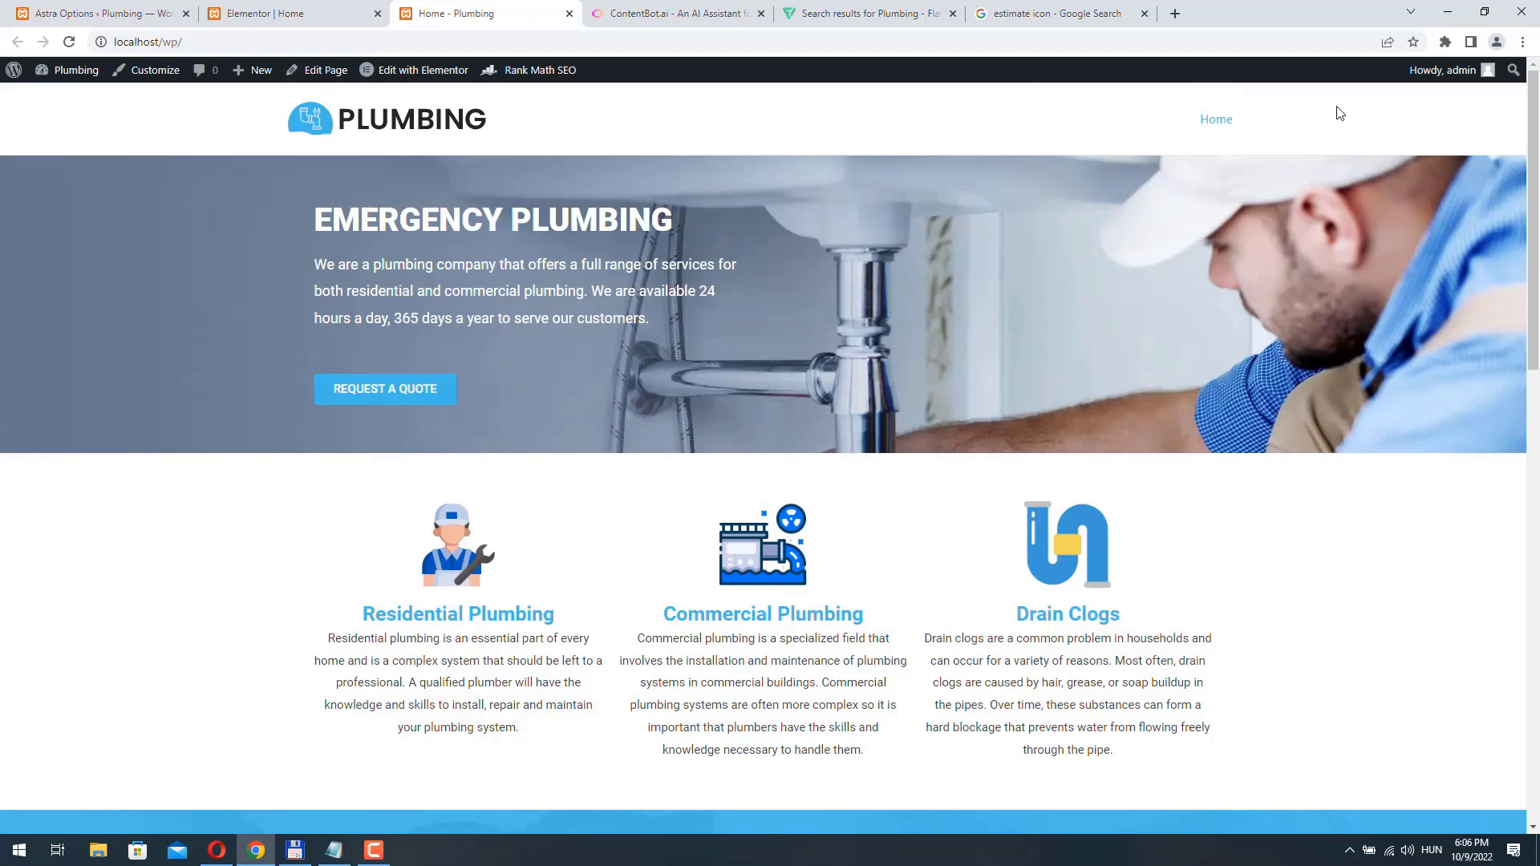
pyautogui.scroll(-2, 674, 425)
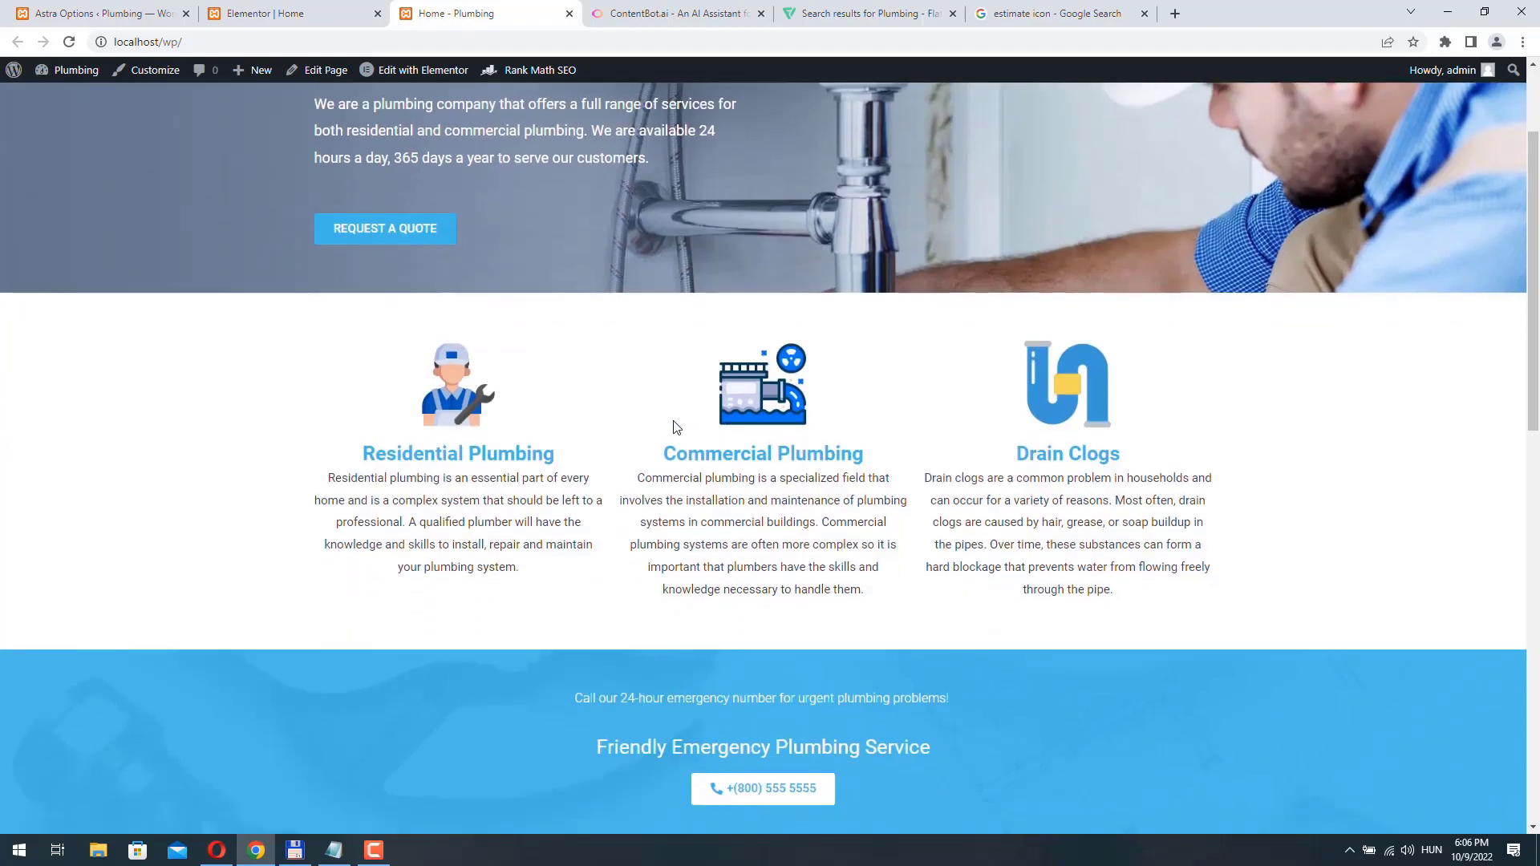
pyautogui.scroll(2, 675, 427)
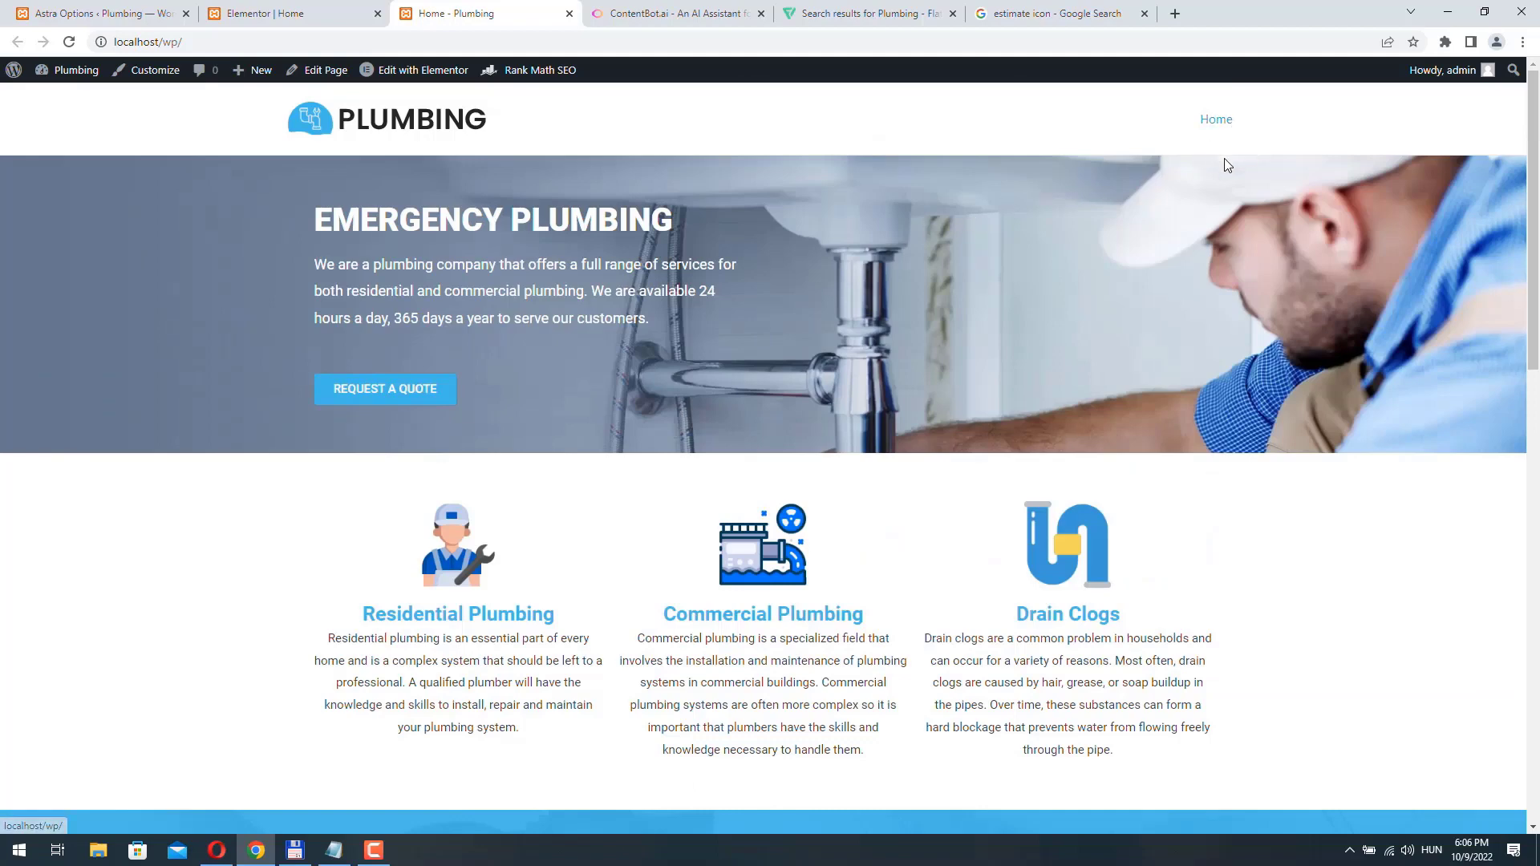
pyautogui.scroll(-5, 930, 264)
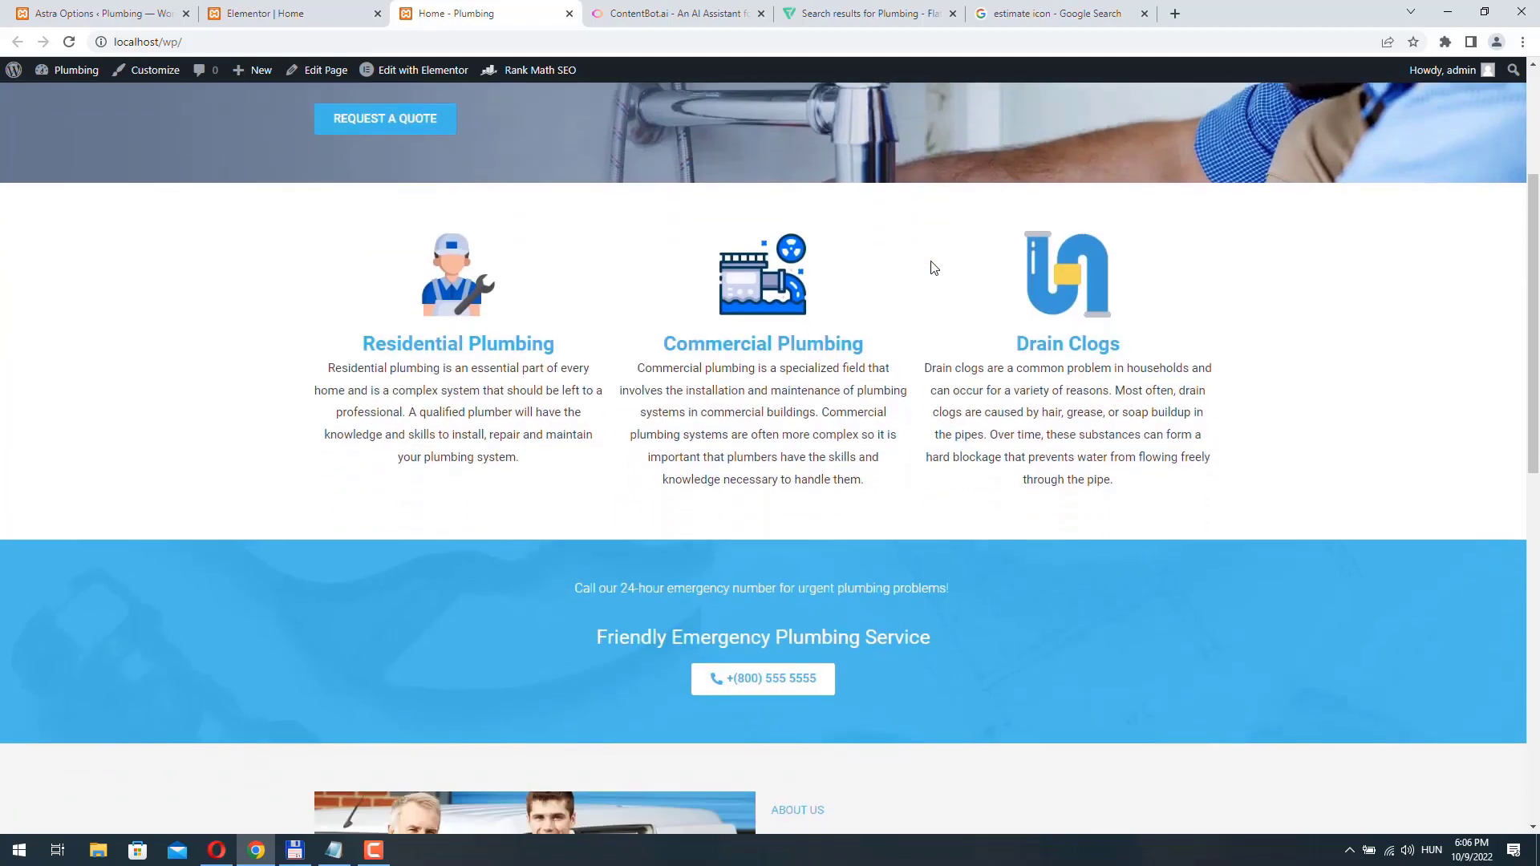
pyautogui.scroll(5, 883, 321)
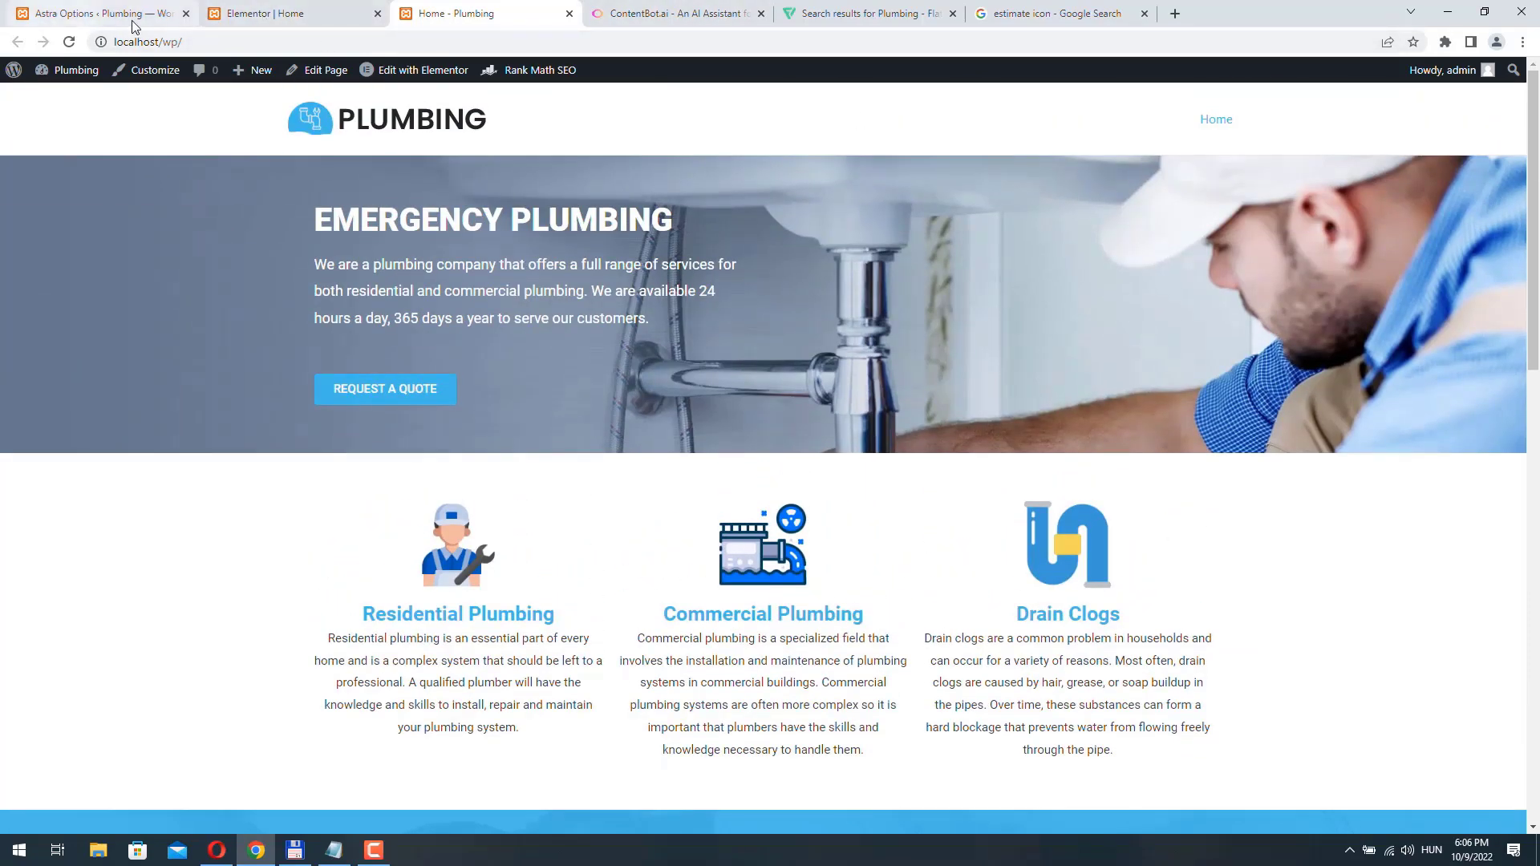
# - Add a custom link named "Services" with the URL #services to the WordPress Main Menu and save the menu
pyautogui.click(96, 14)
pyautogui.moveTo(86, 90)
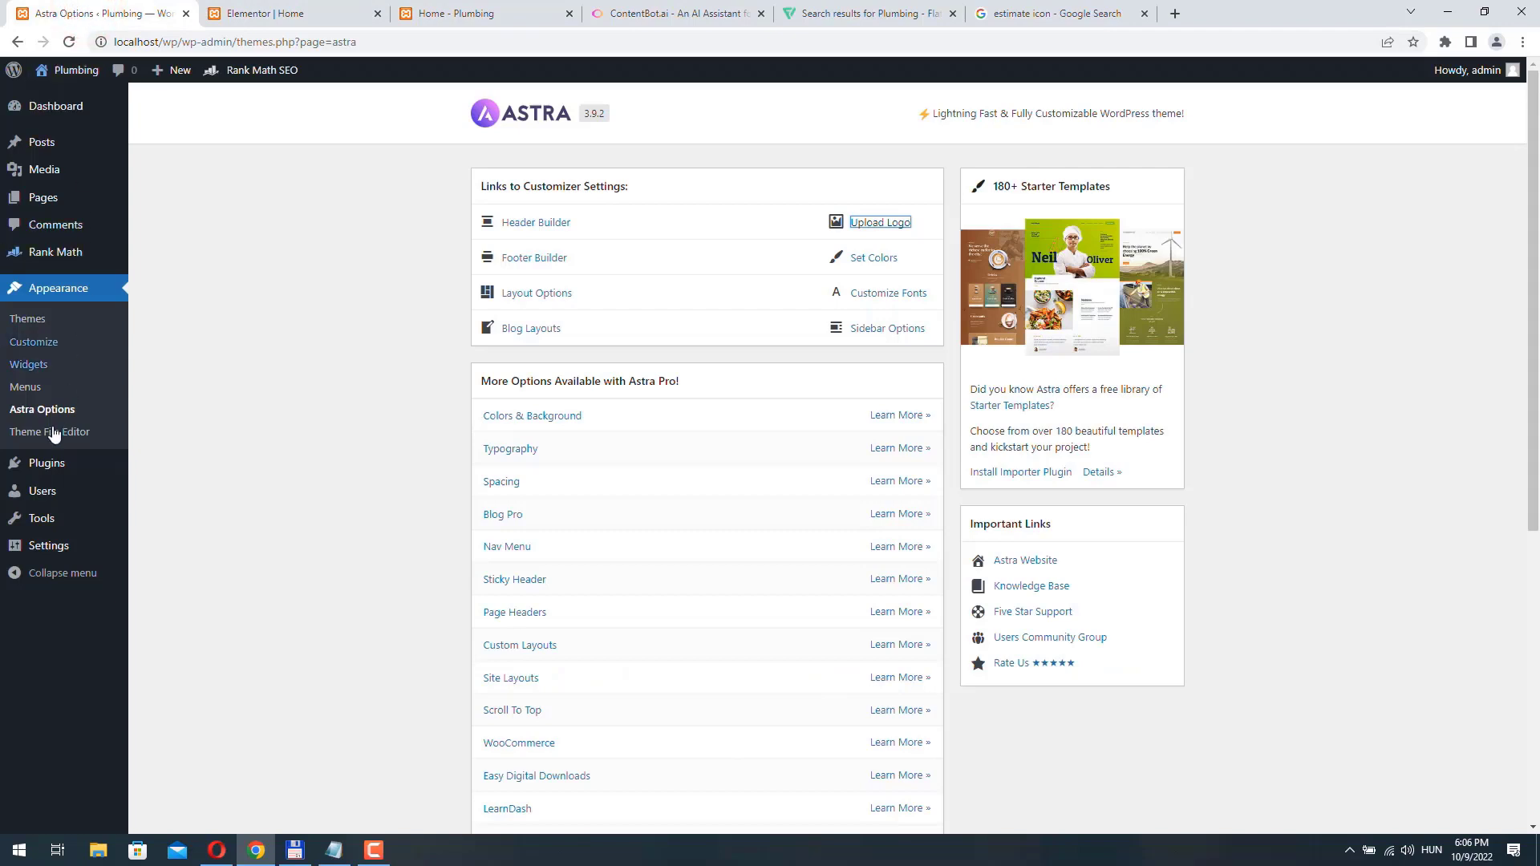
pyautogui.click(29, 387)
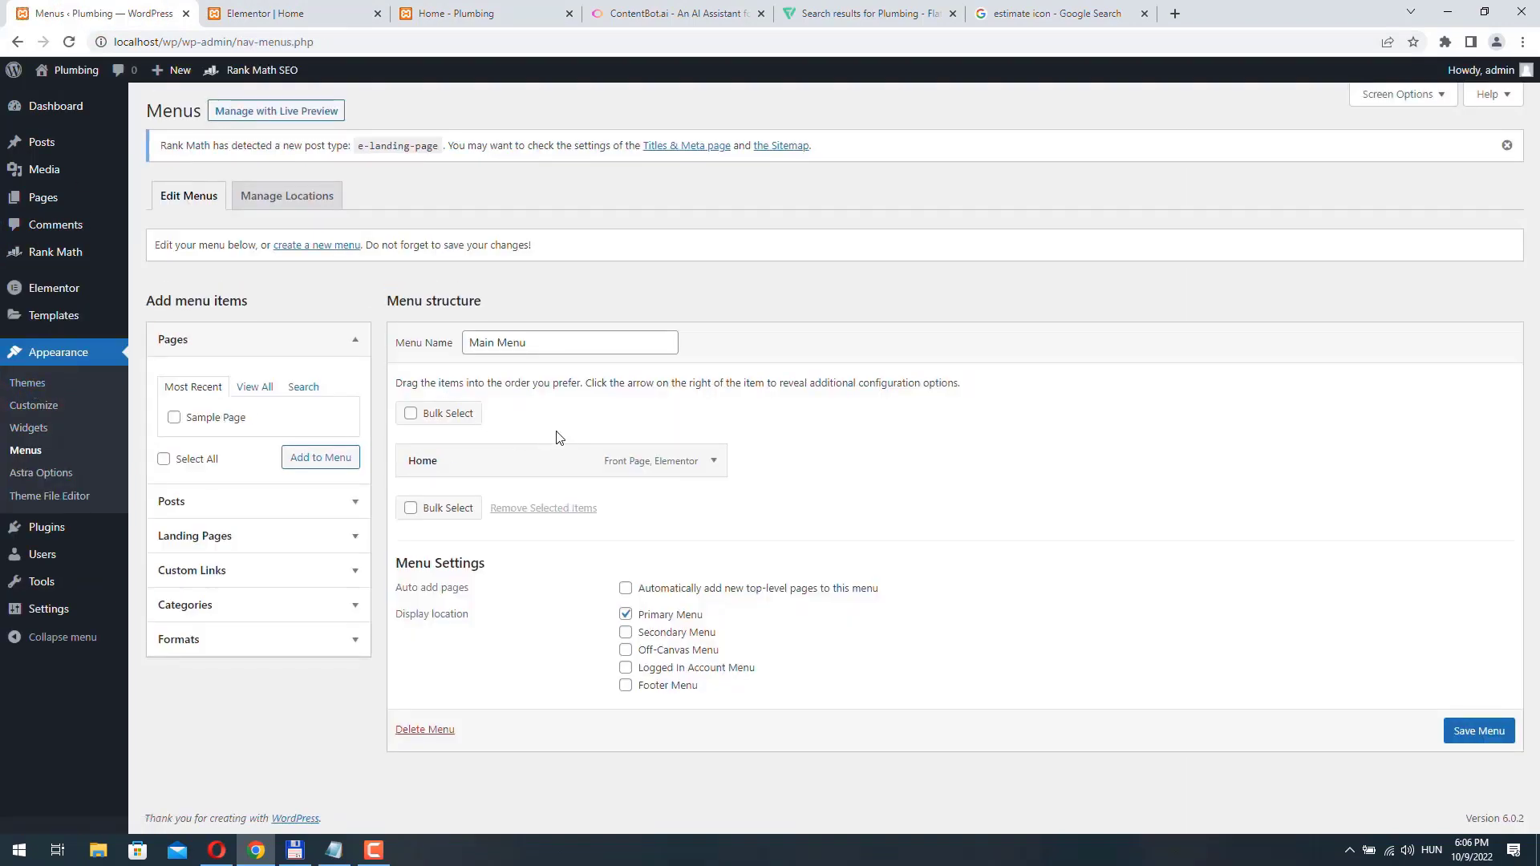
pyautogui.click(253, 572)
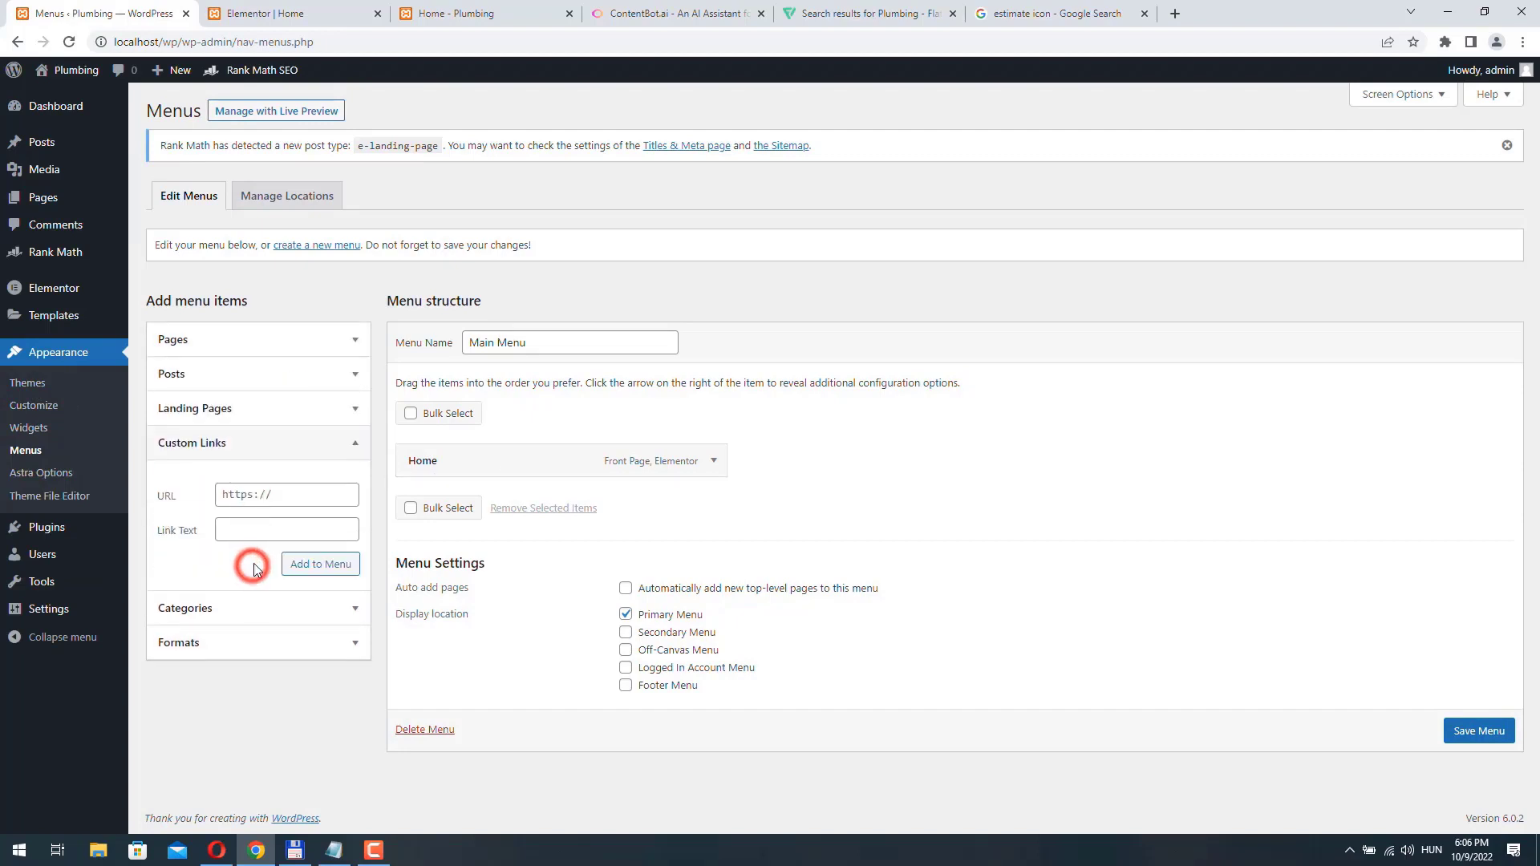
pyautogui.click(286, 494)
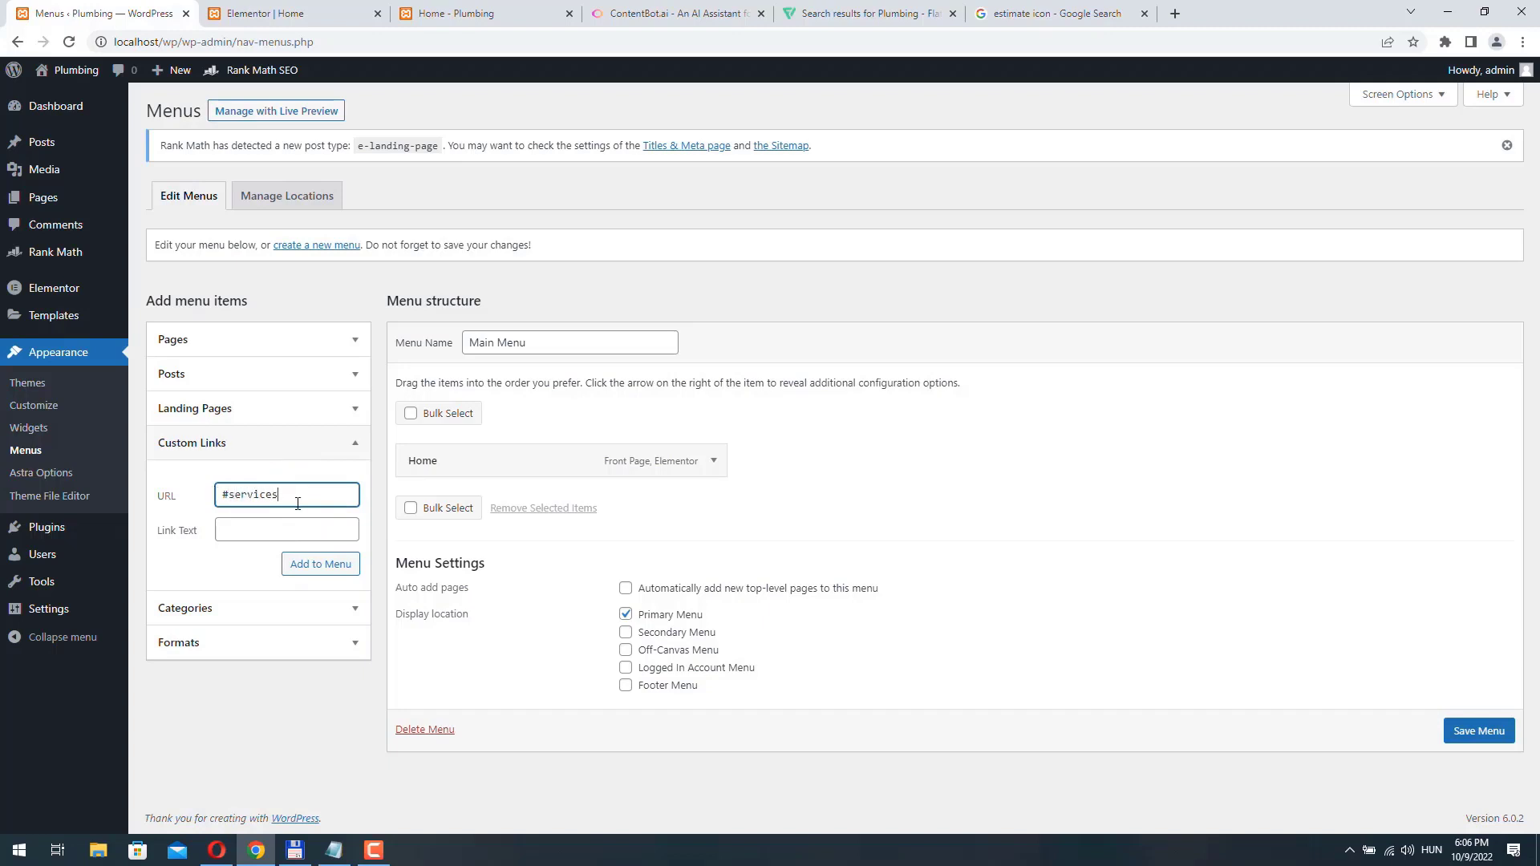
pyautogui.click(233, 530)
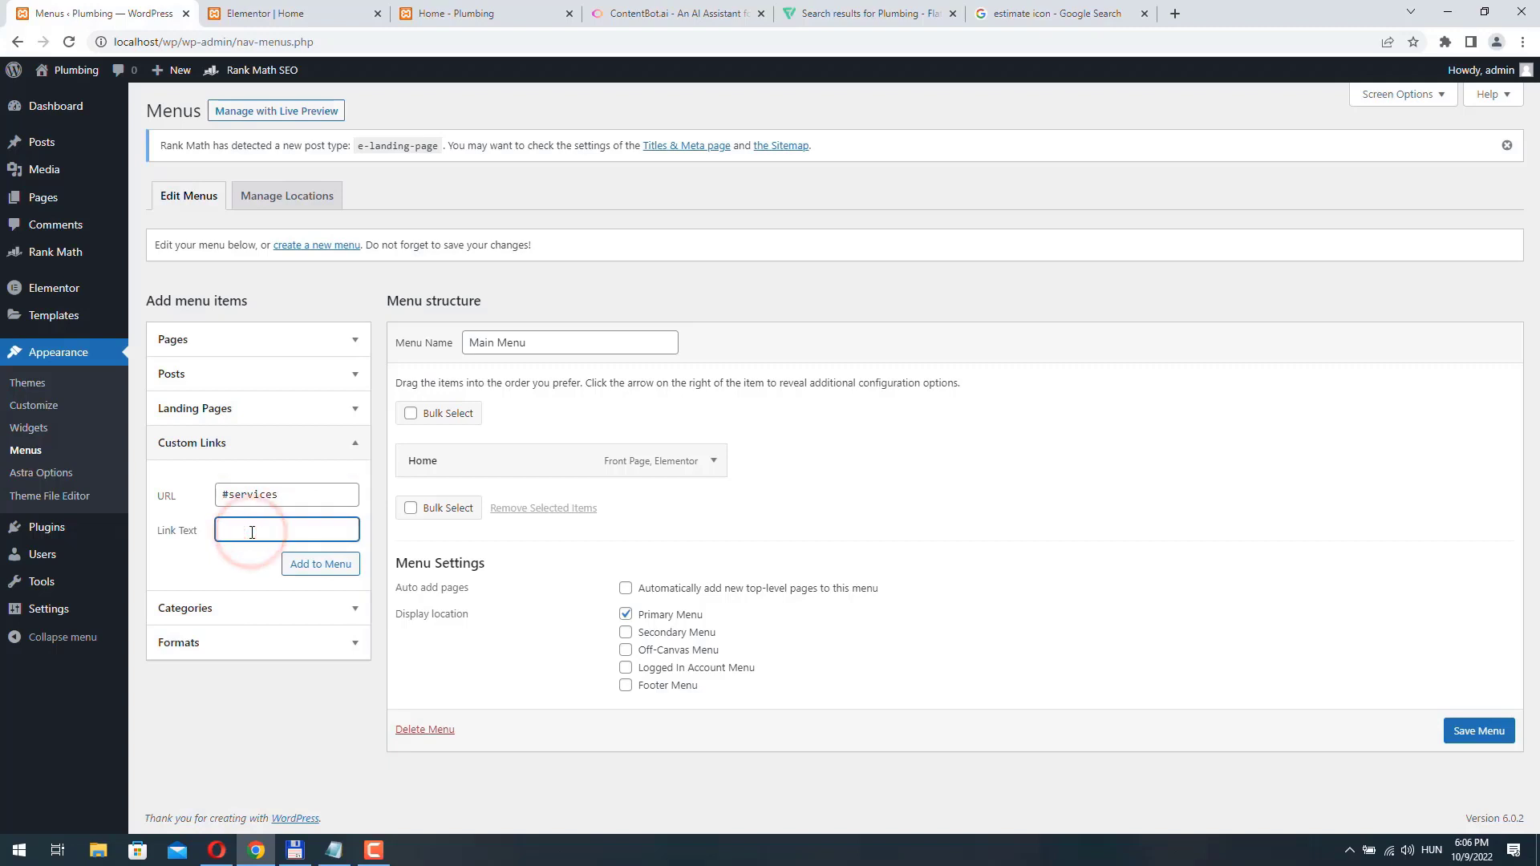
pyautogui.write('Services')
pyautogui.press('Return')
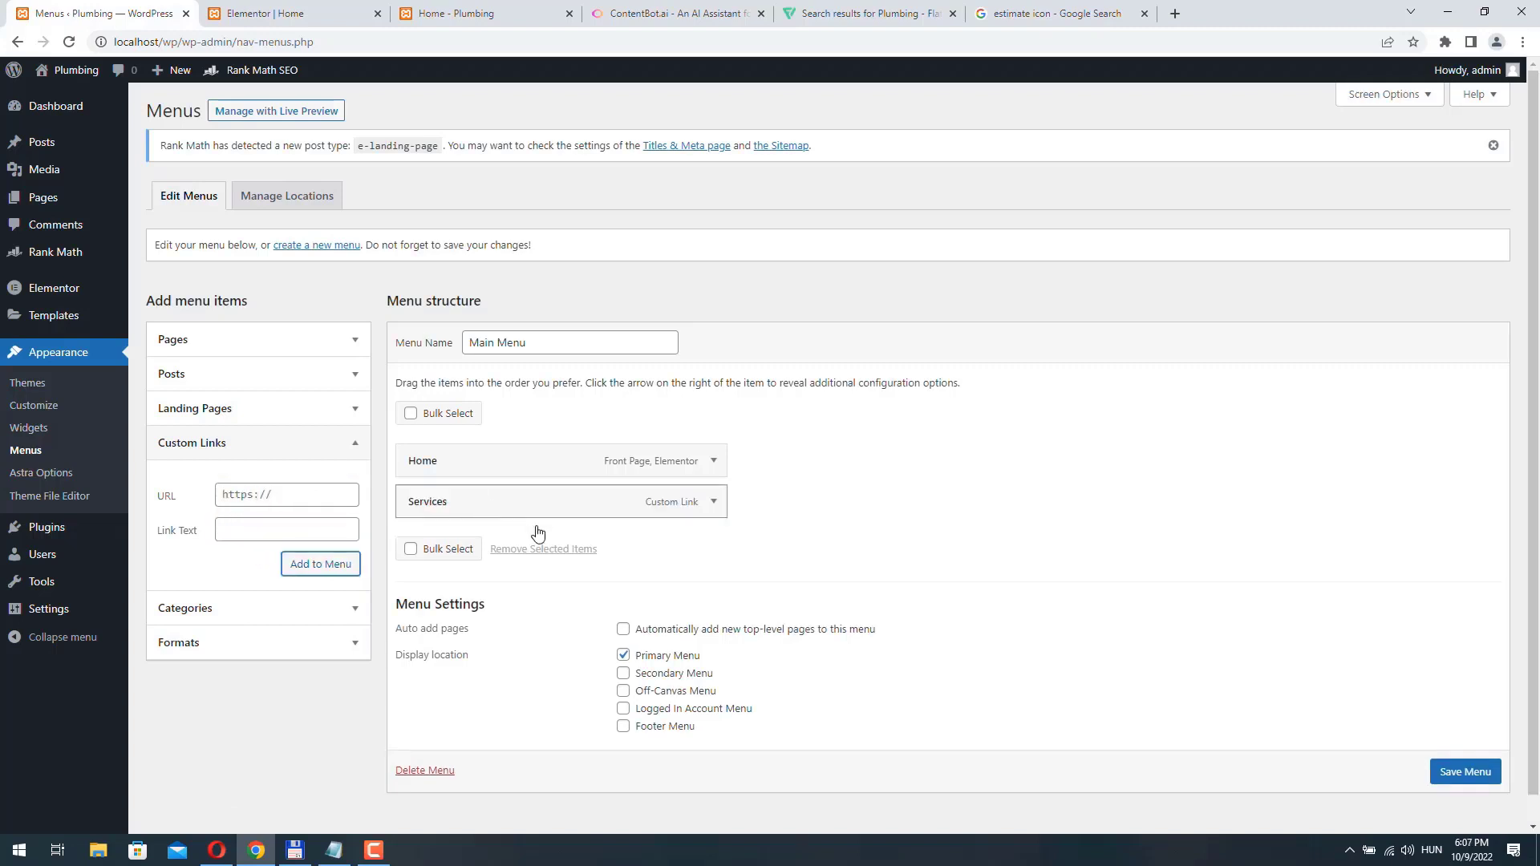
pyautogui.click(1483, 770)
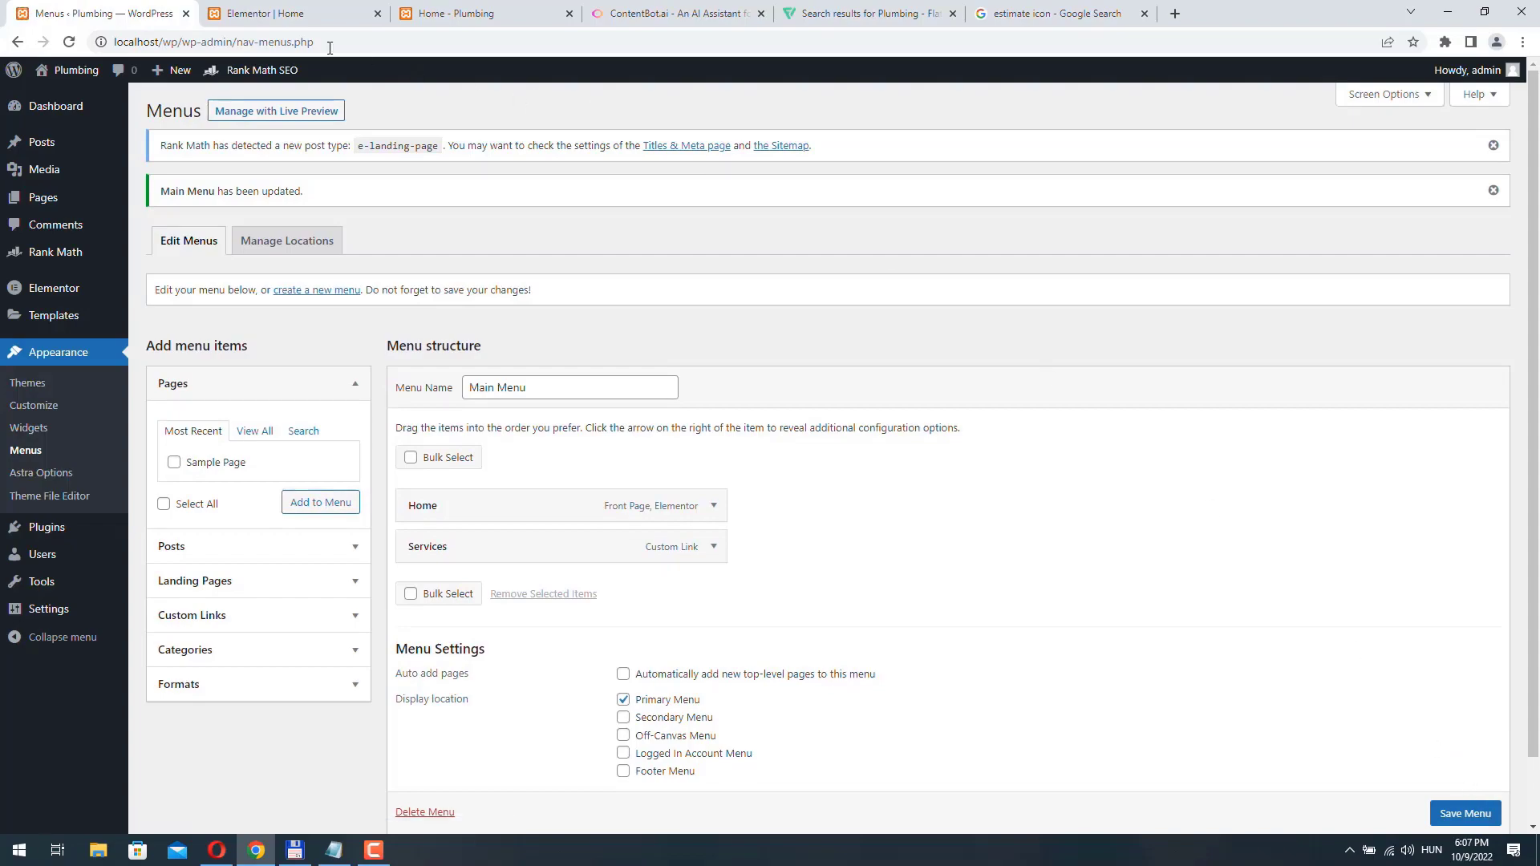
# - In the Elementor editor, set the CSS ID of the three-column plumbing services section to "services" and update the page
pyautogui.click(283, 15)
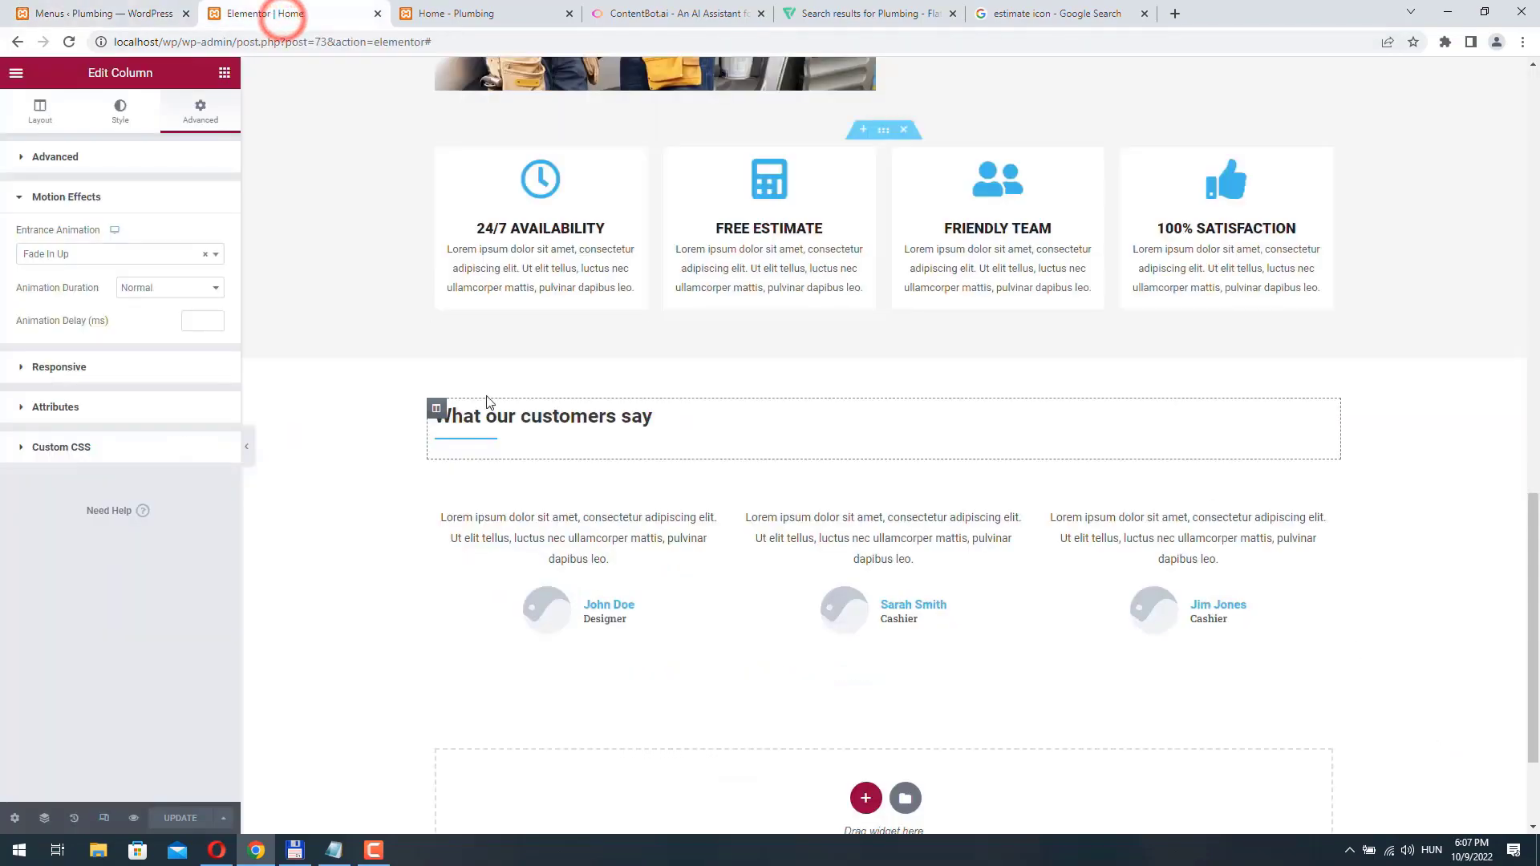
pyautogui.scroll(12, 570, 482)
pyautogui.scroll(3, 570, 487)
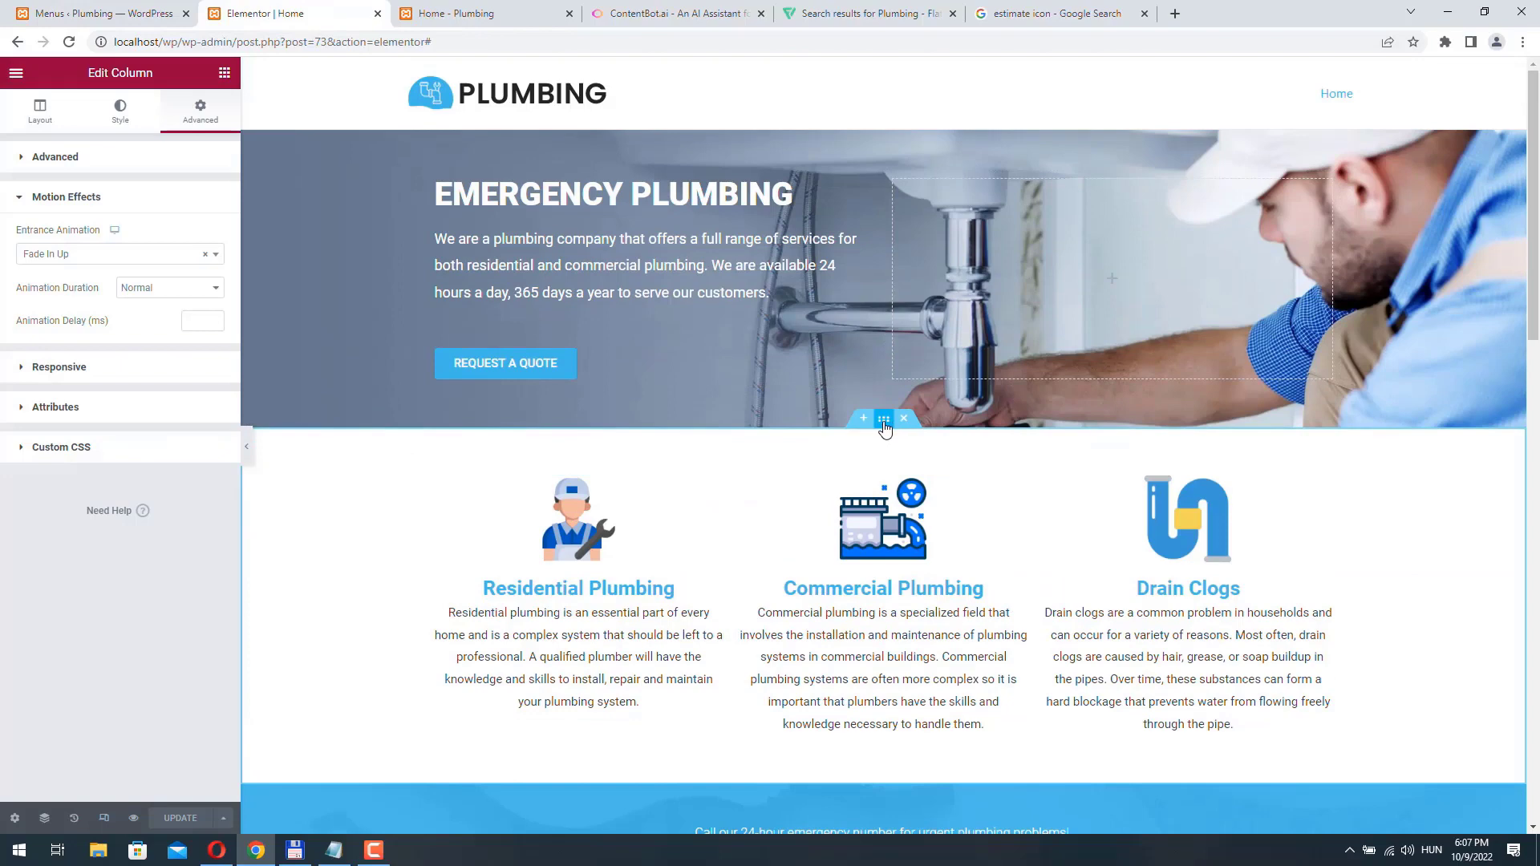
pyautogui.click(885, 425)
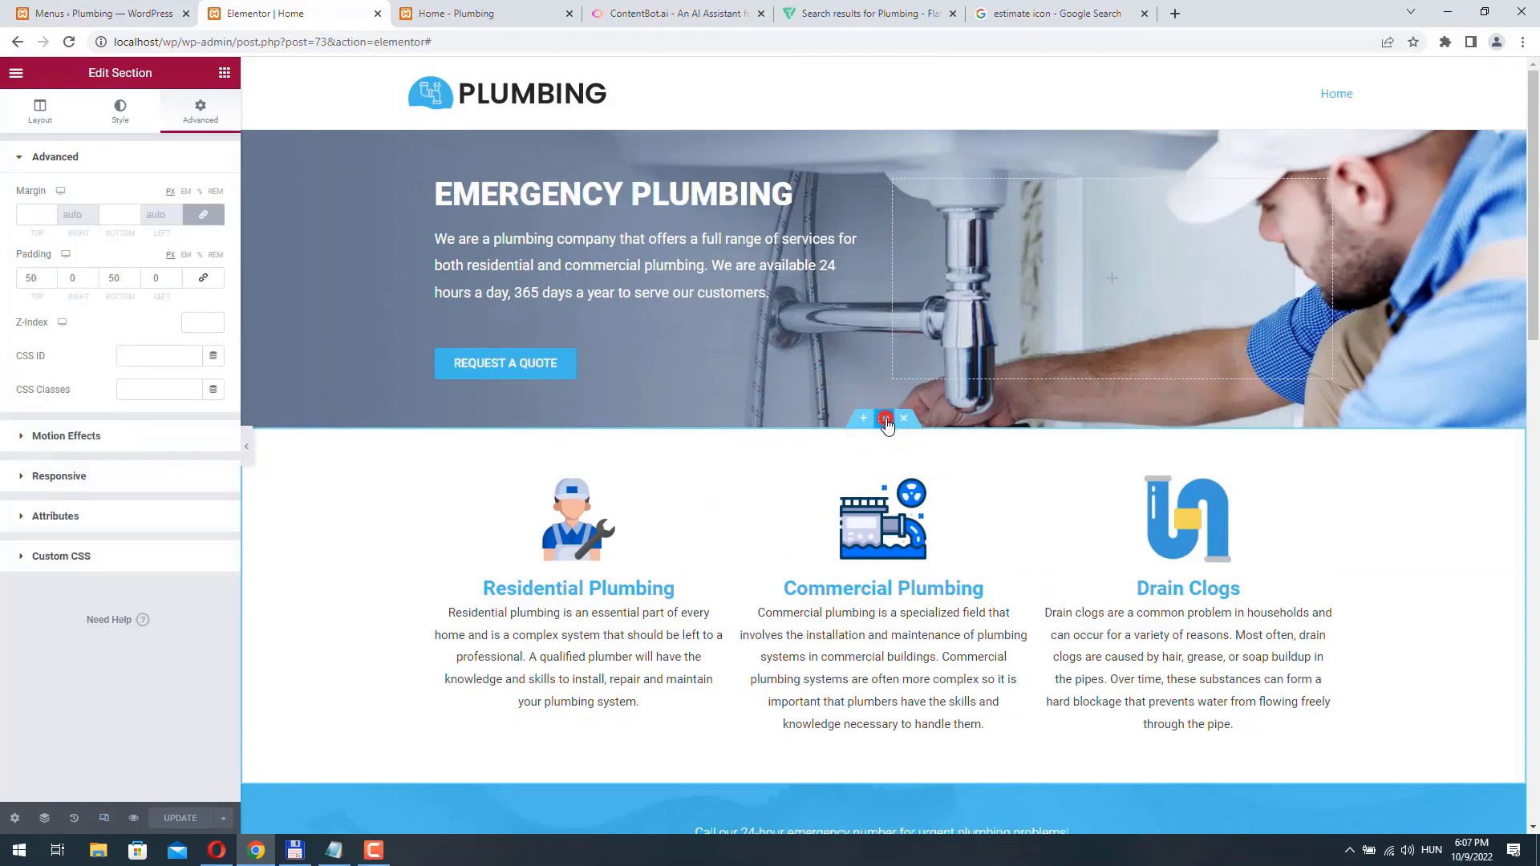
pyautogui.click(197, 128)
pyautogui.click(138, 351)
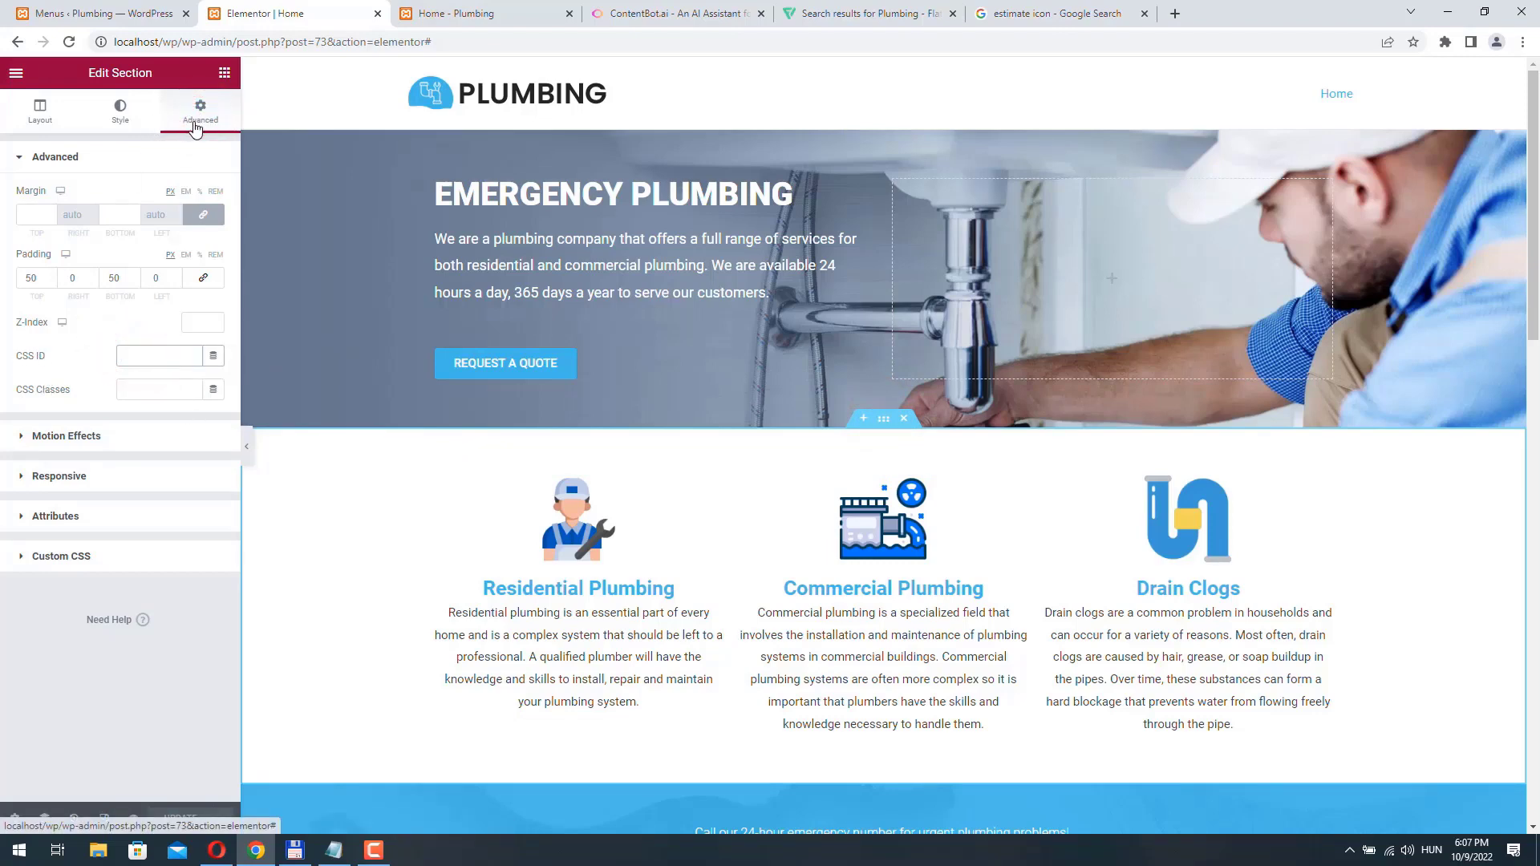
pyautogui.write('services')
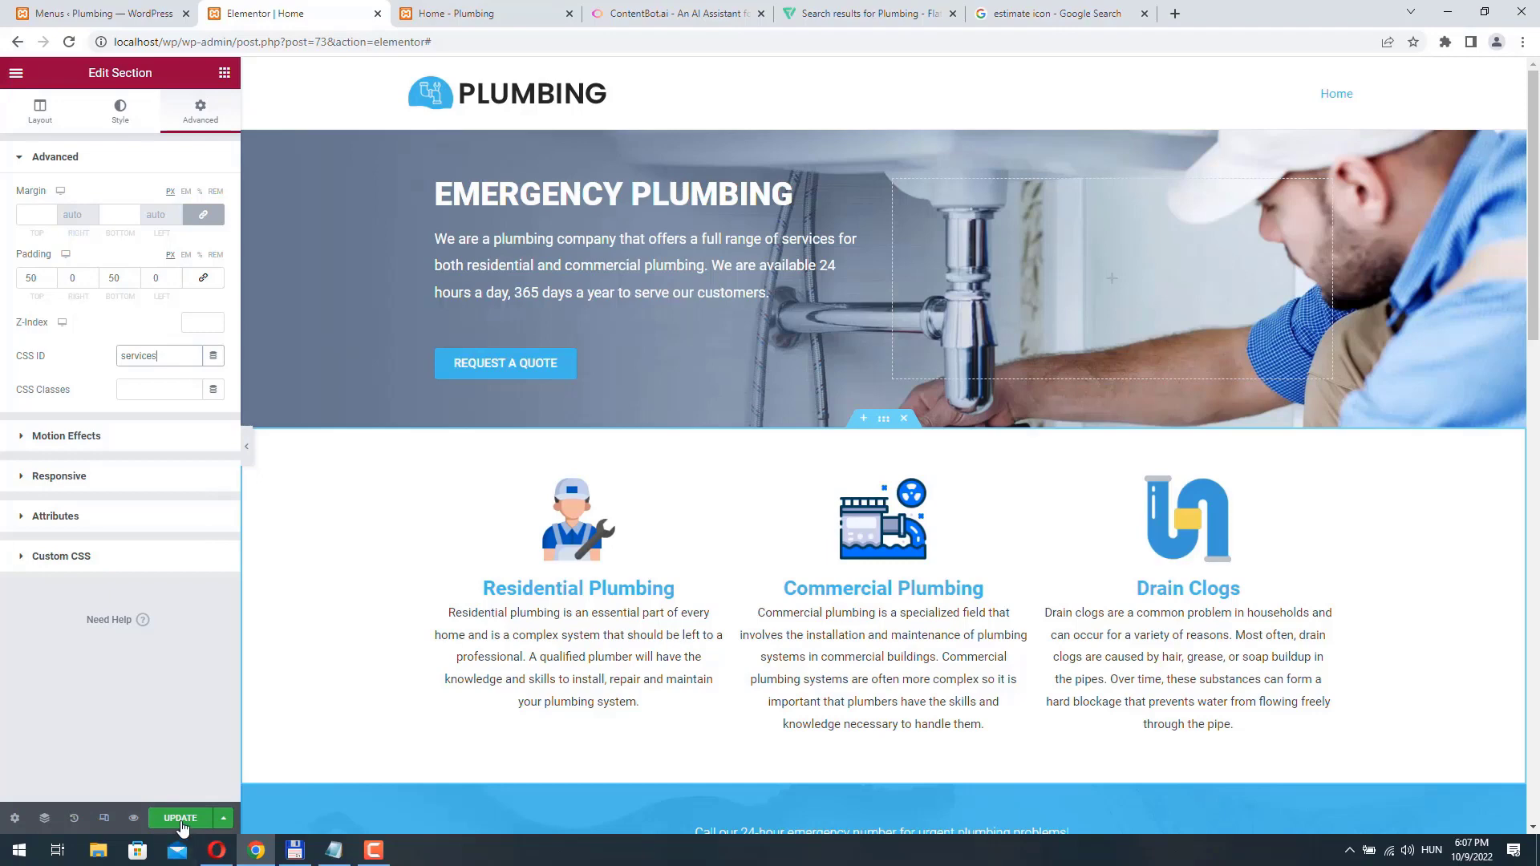
# - Reload the live Home page and test the Services menu link's jump to the services section
pyautogui.click(491, 13)
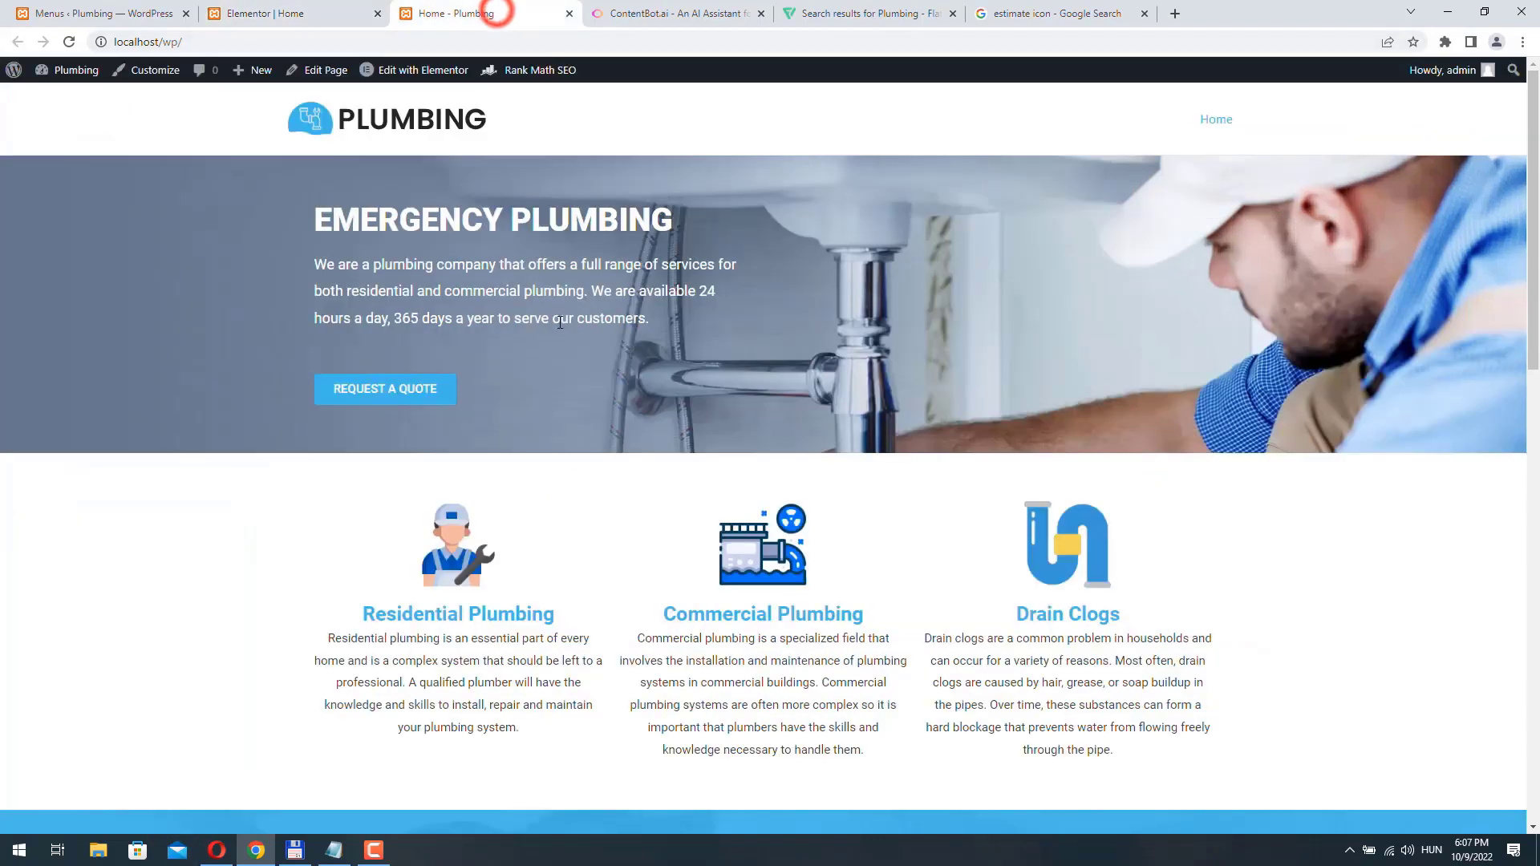
pyautogui.click(69, 42)
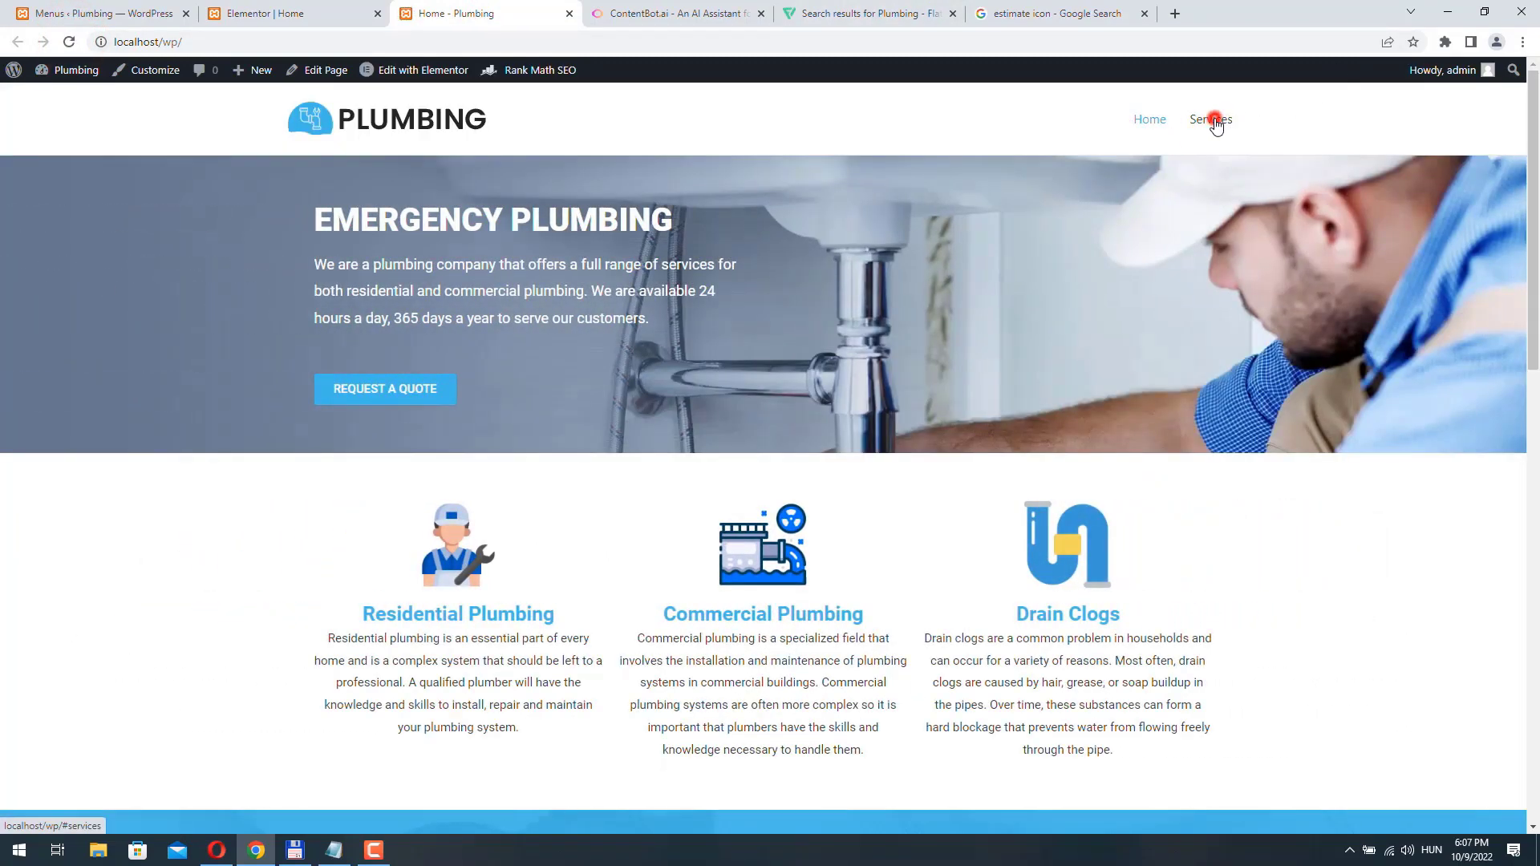
pyautogui.click(1216, 123)
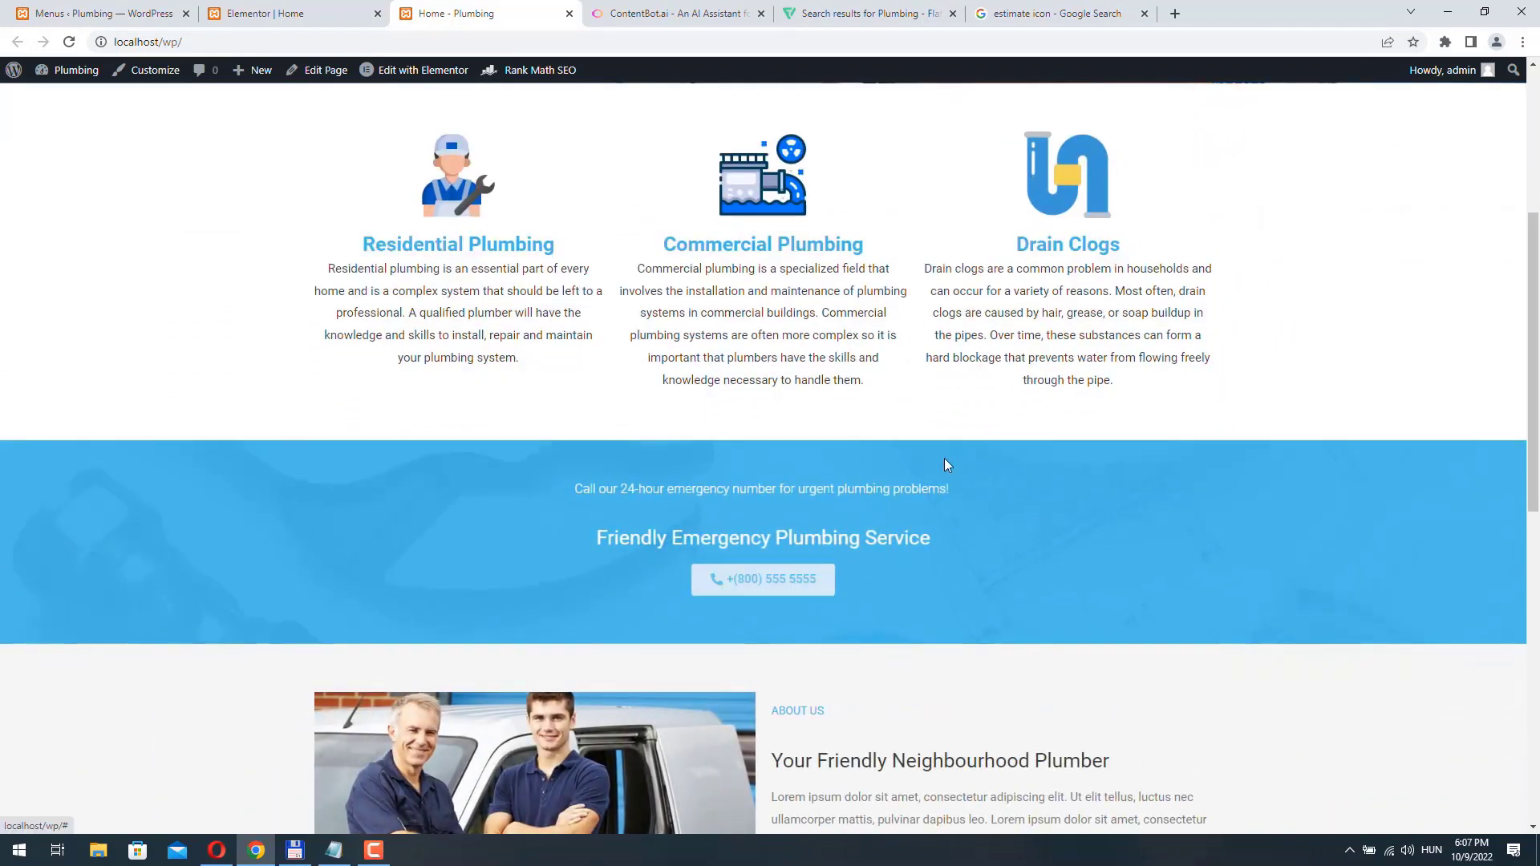
# - Add a custom link named "Call us" with the URL #call-us to the WordPress Main Menu and save the menu
pyautogui.click(262, 15)
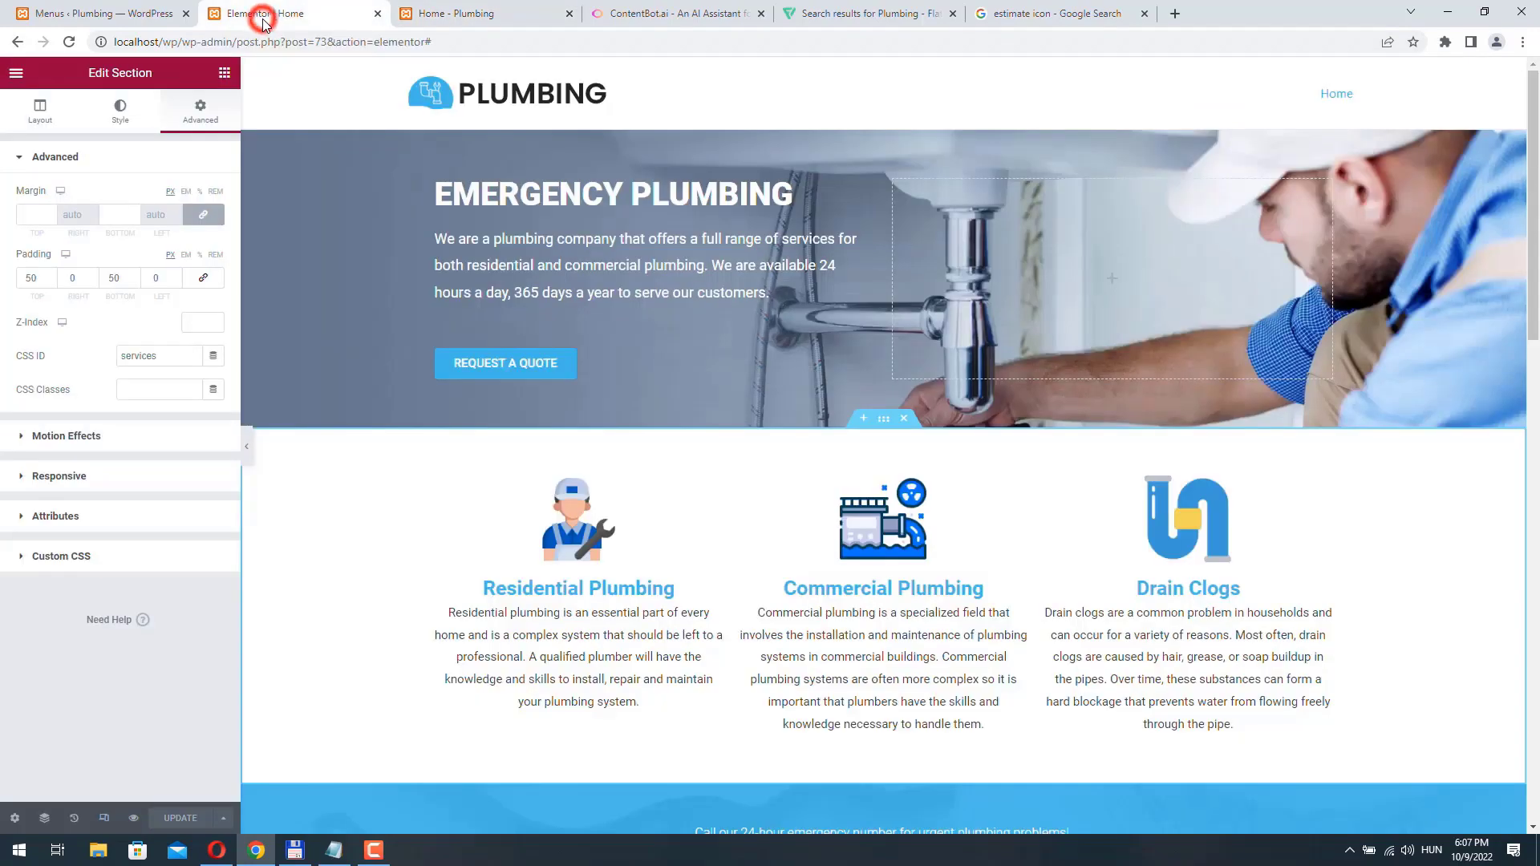
pyautogui.click(97, 14)
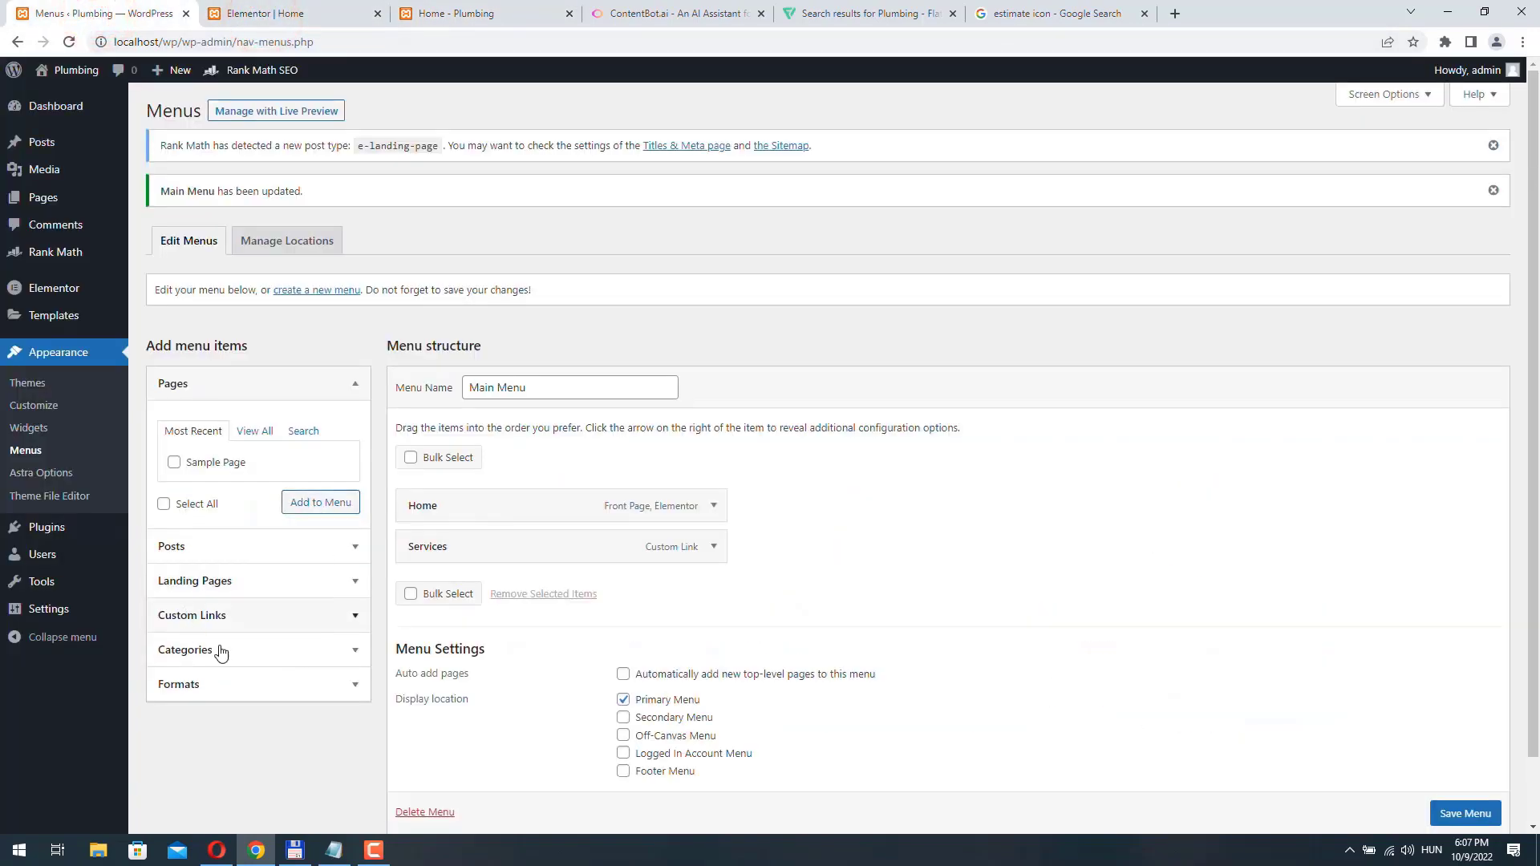
pyautogui.click(274, 610)
pyautogui.click(283, 542)
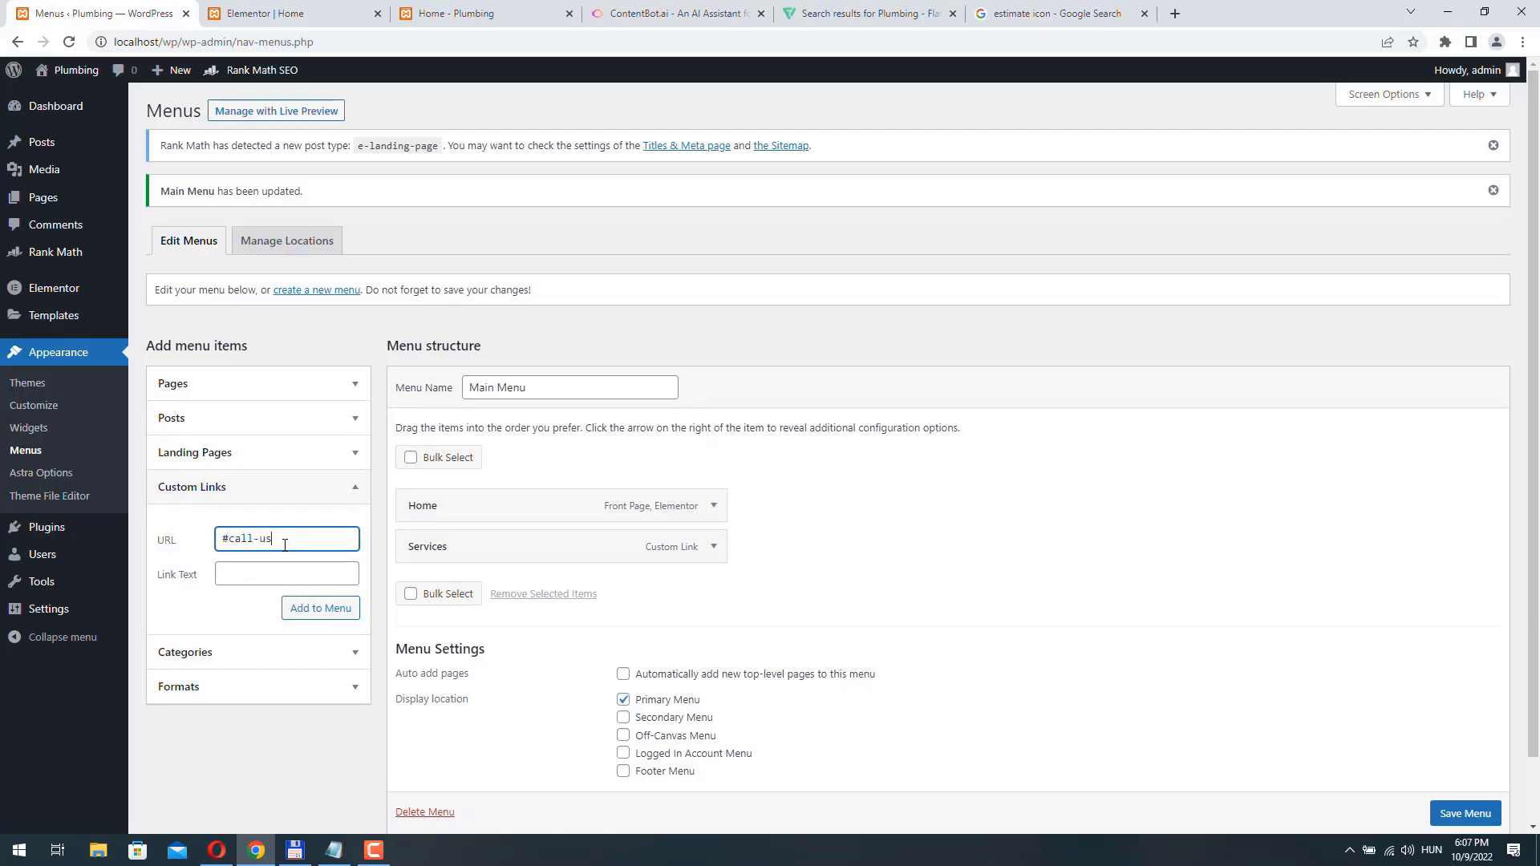
pyautogui.moveTo(285, 542); pyautogui.dragTo(230, 537)
pyautogui.click(238, 566)
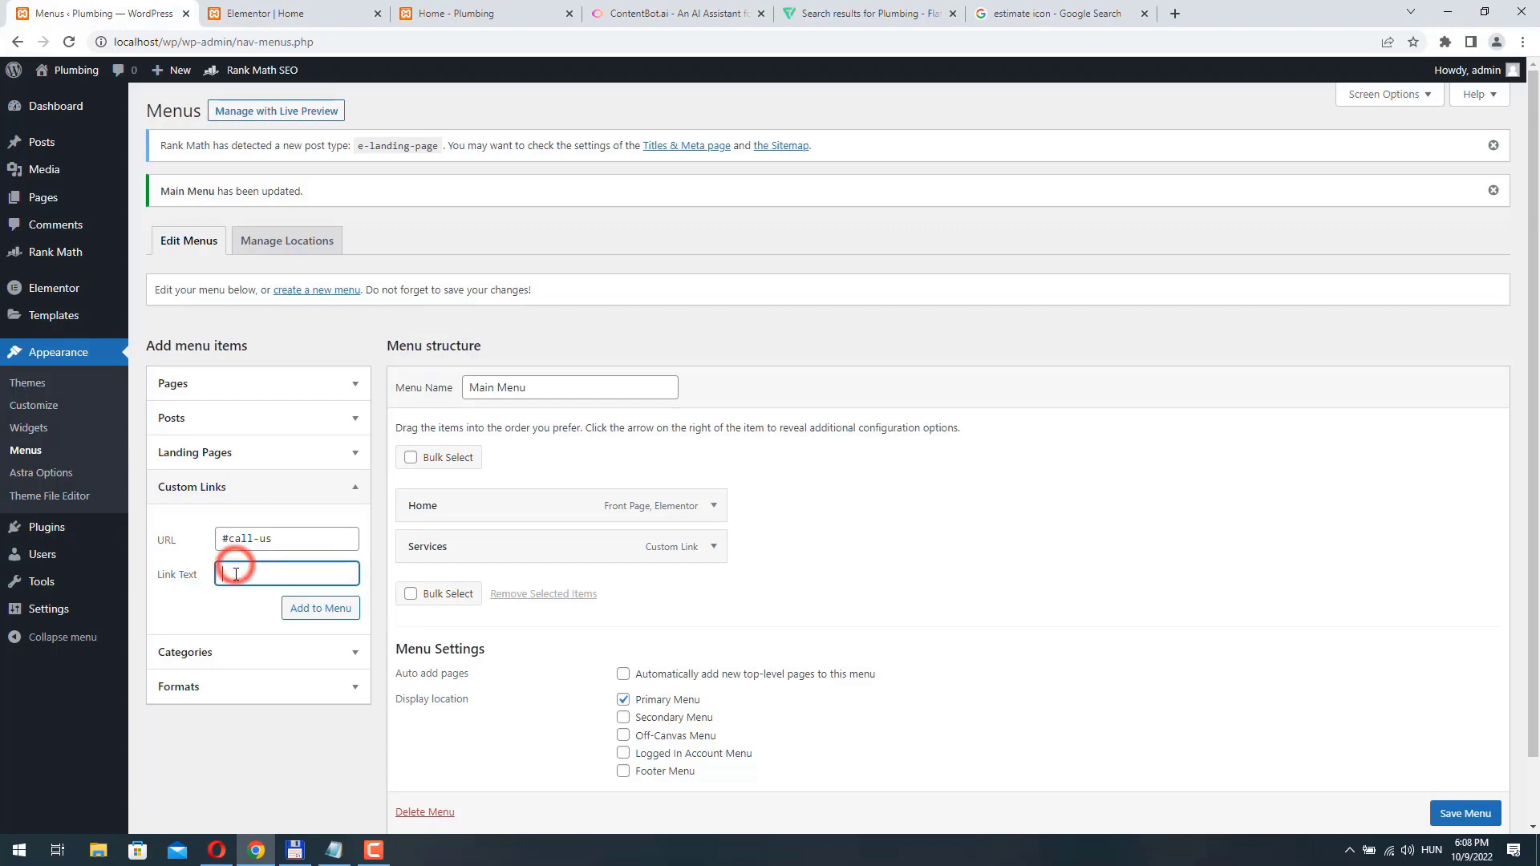
pyautogui.write('Call us')
pyautogui.click(320, 610)
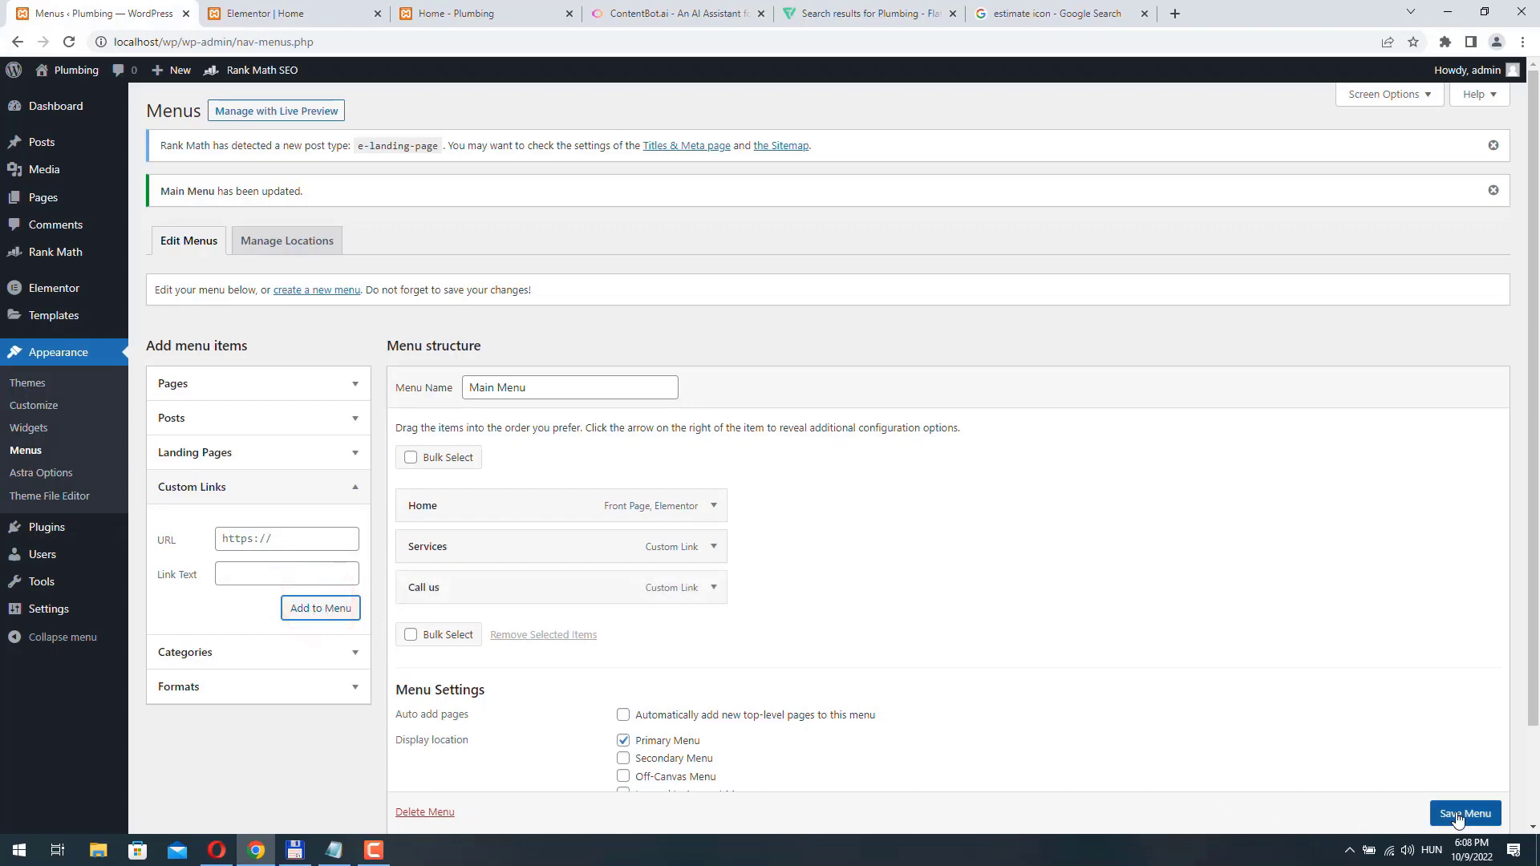
pyautogui.click(1458, 815)
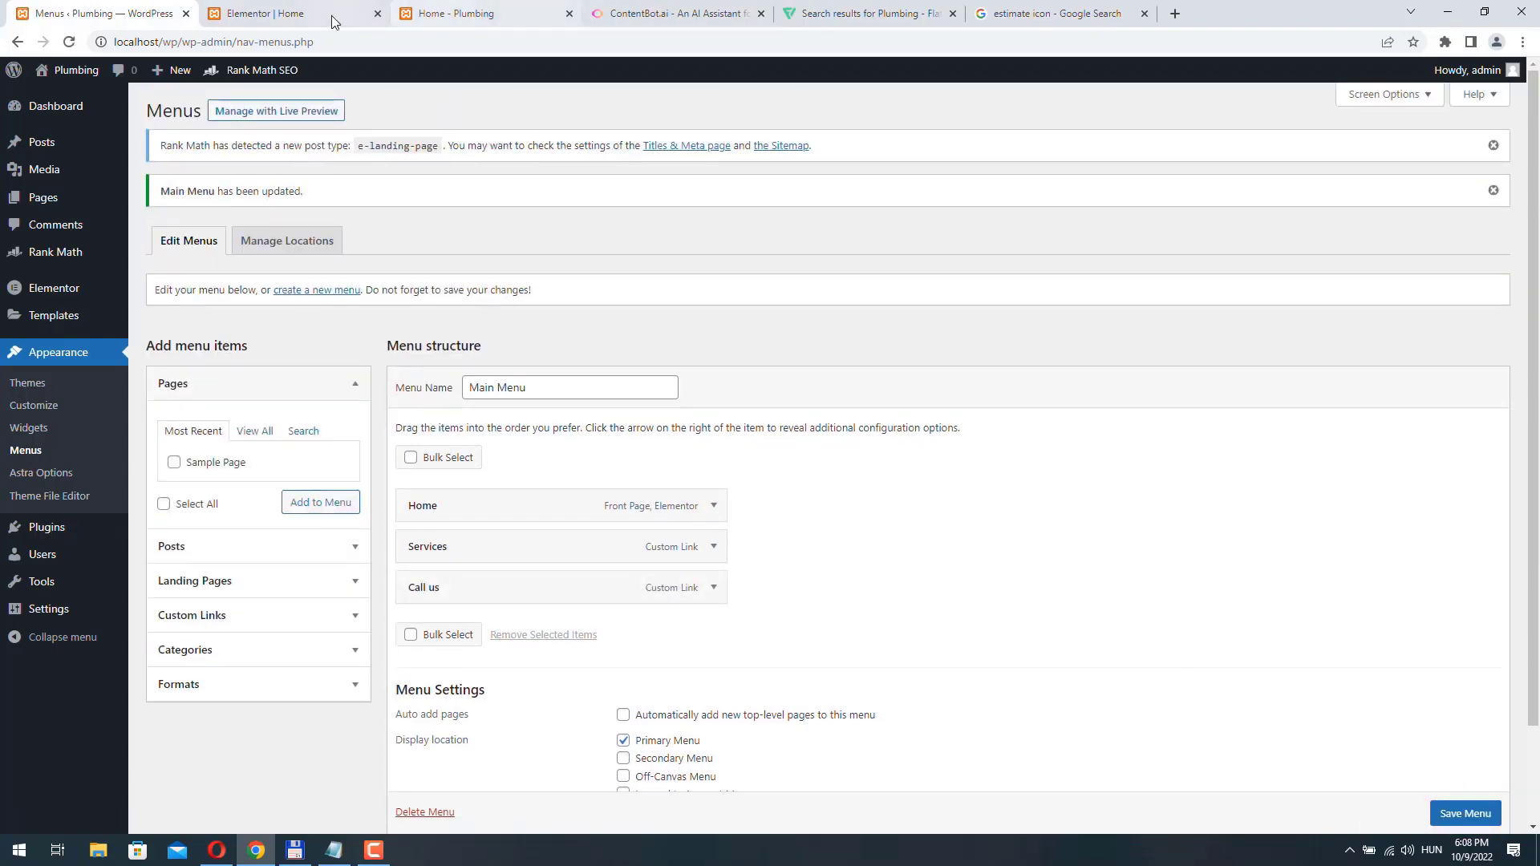
# - In the Elementor editor, set the CSS ID of the blue emergency call section to "call-us" and update the page
pyautogui.click(330, 16)
pyautogui.scroll(-1, 579, 374)
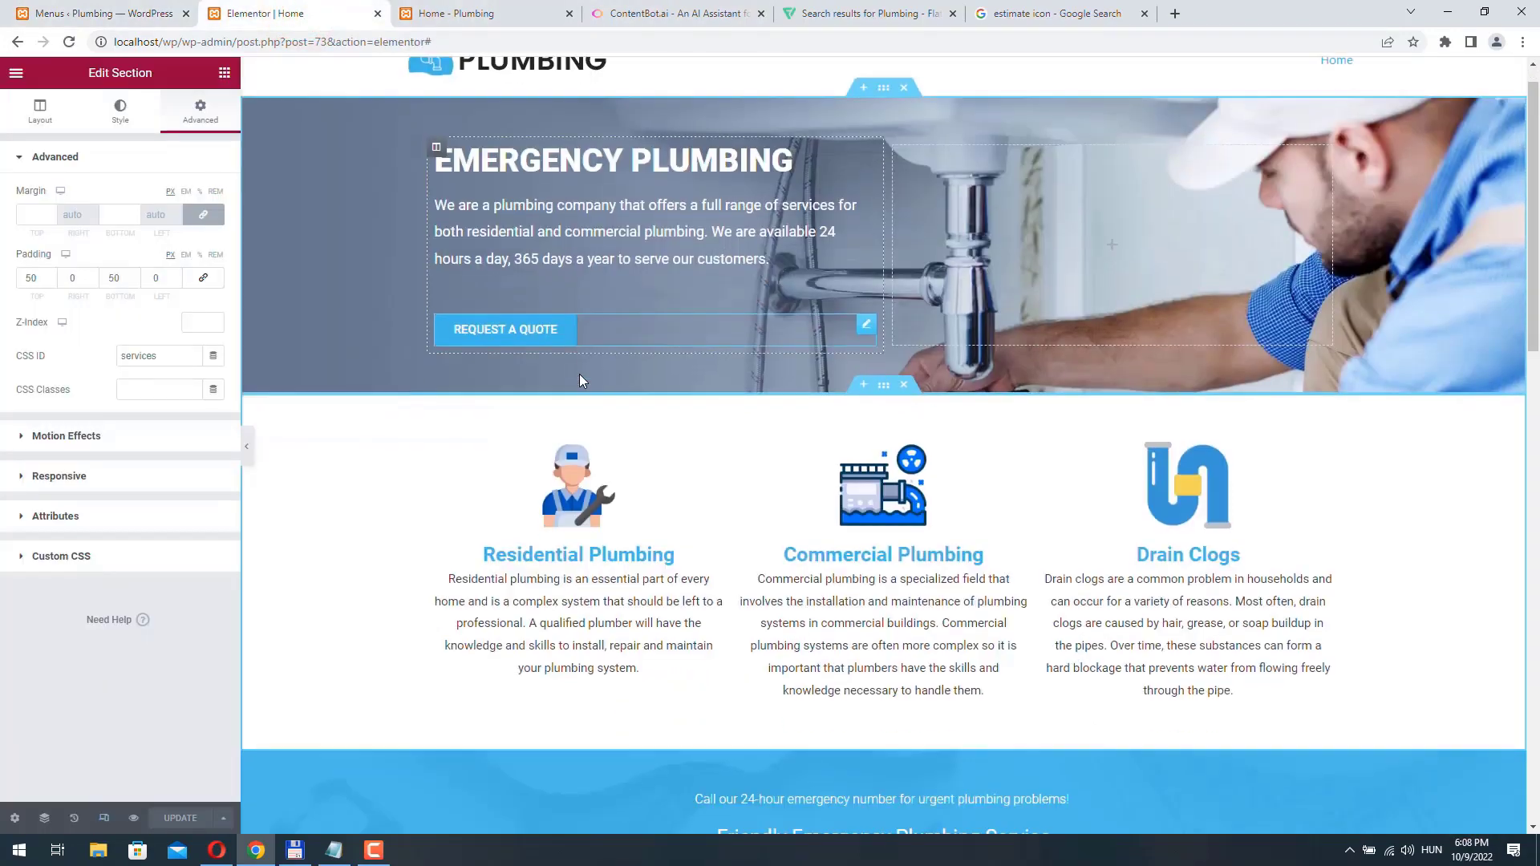
pyautogui.scroll(-5, 579, 373)
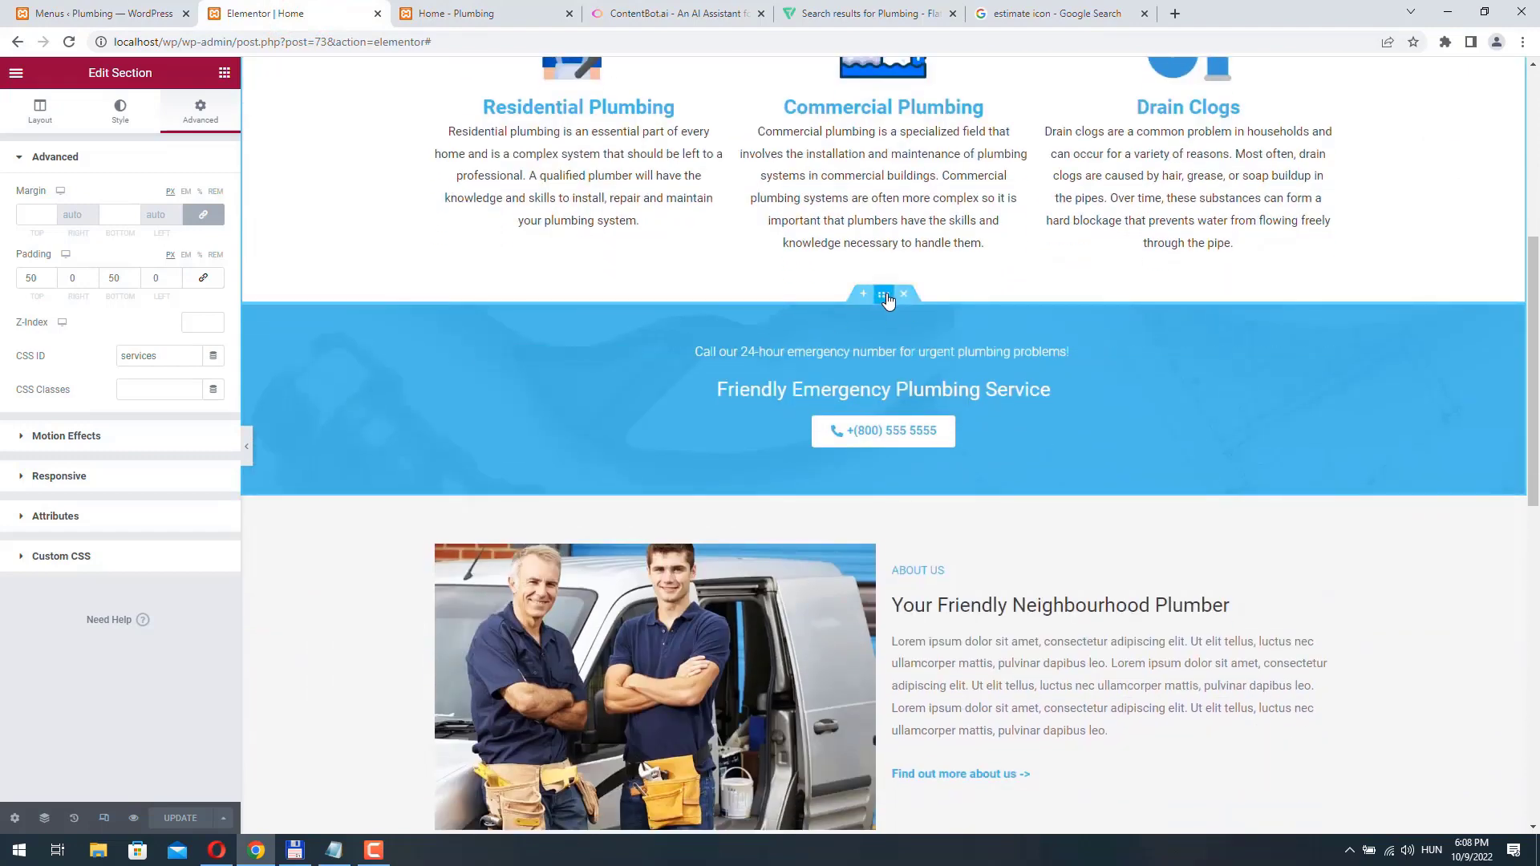
pyautogui.click(885, 297)
pyautogui.click(200, 113)
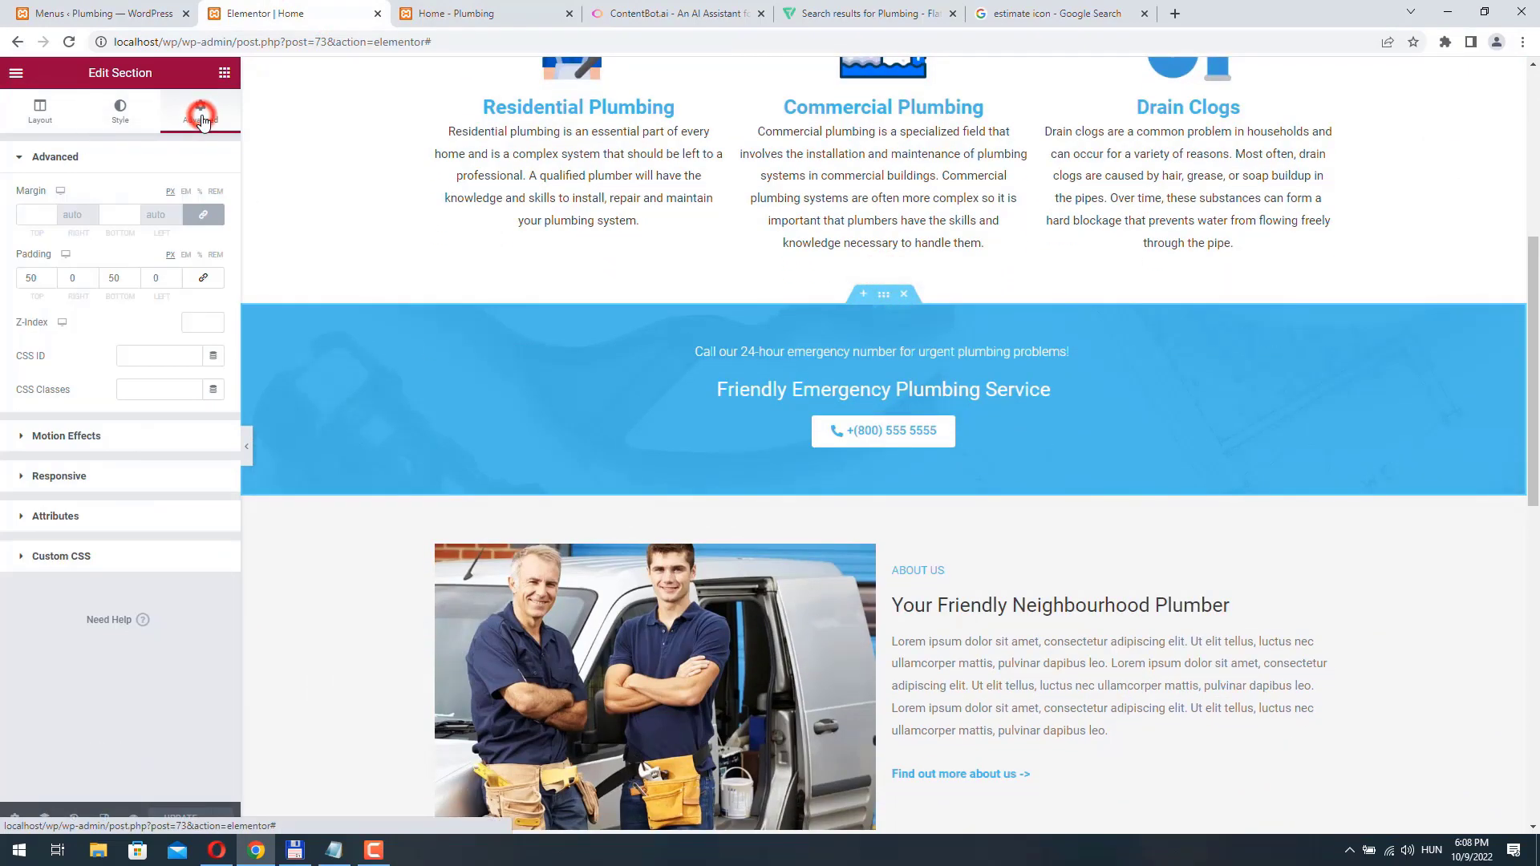
pyautogui.click(144, 354)
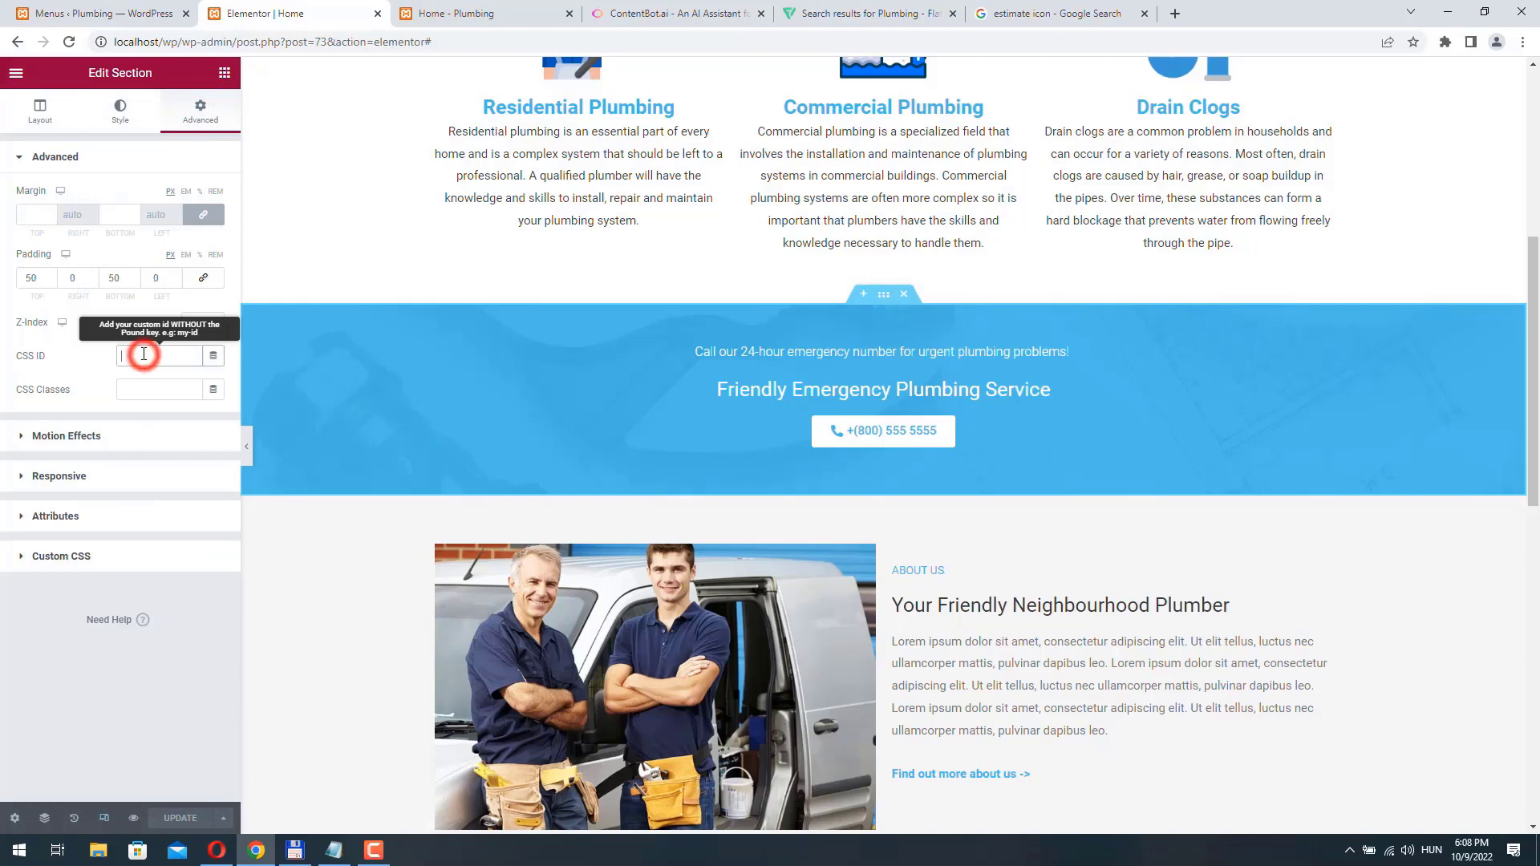
pyautogui.write('call-us')
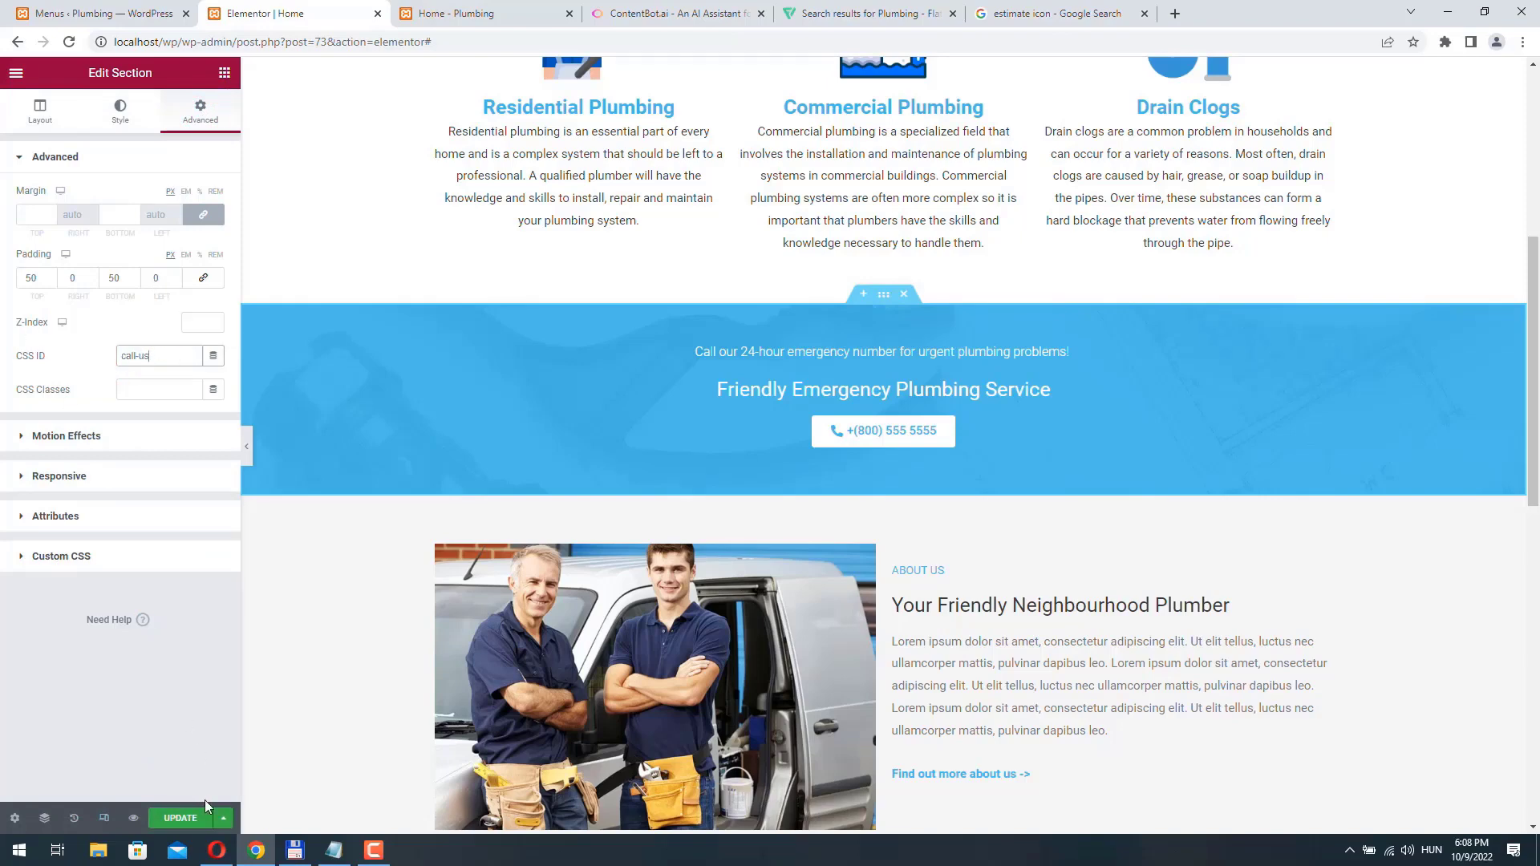
pyautogui.click(184, 820)
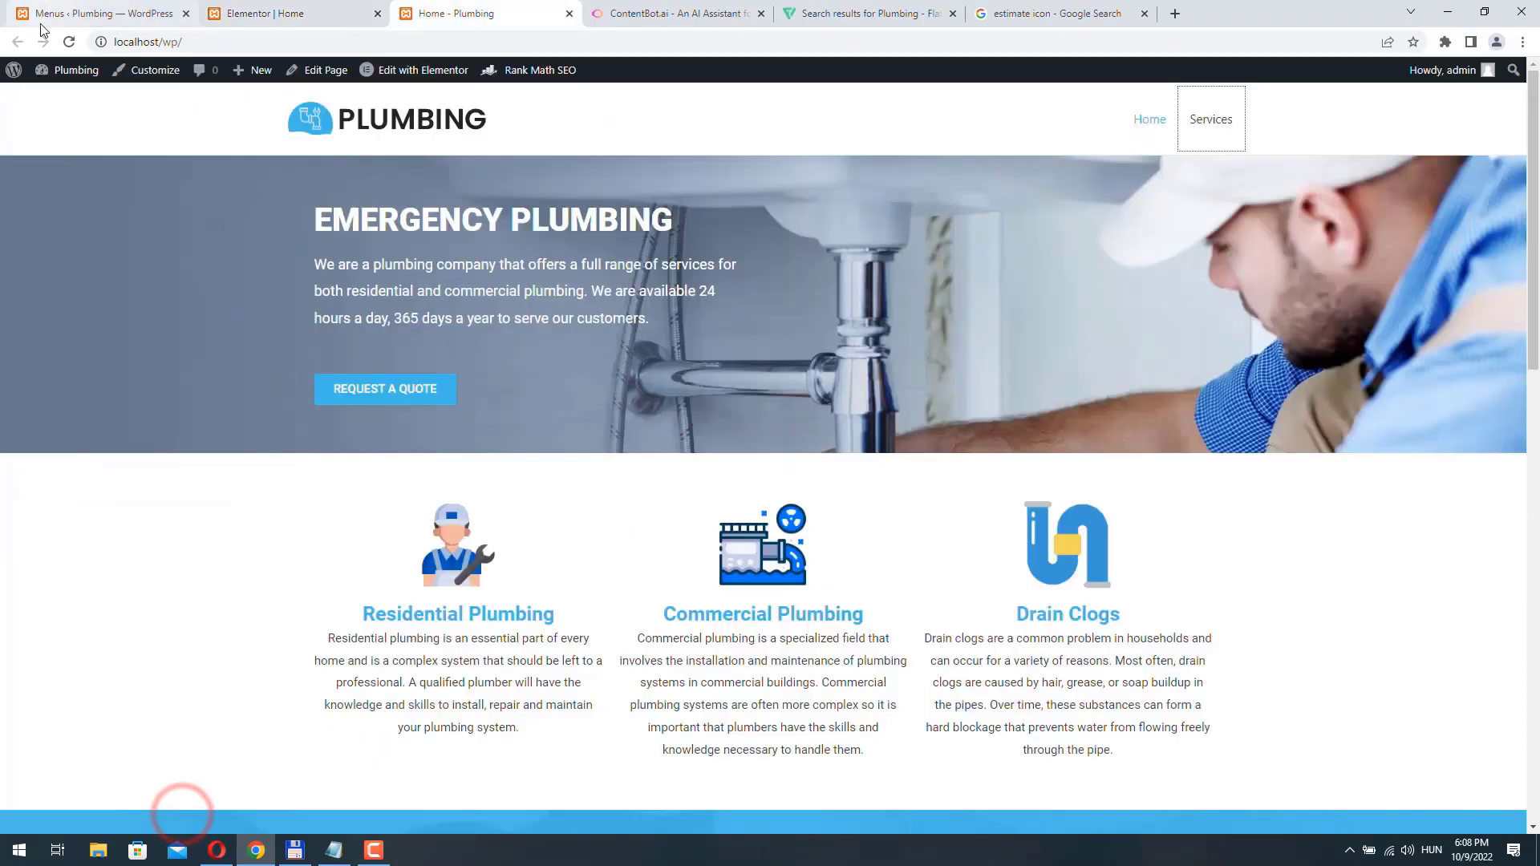
# - Reload the live Home page and test the Call us menu link's jump to the emergency call section
pyautogui.click(66, 43)
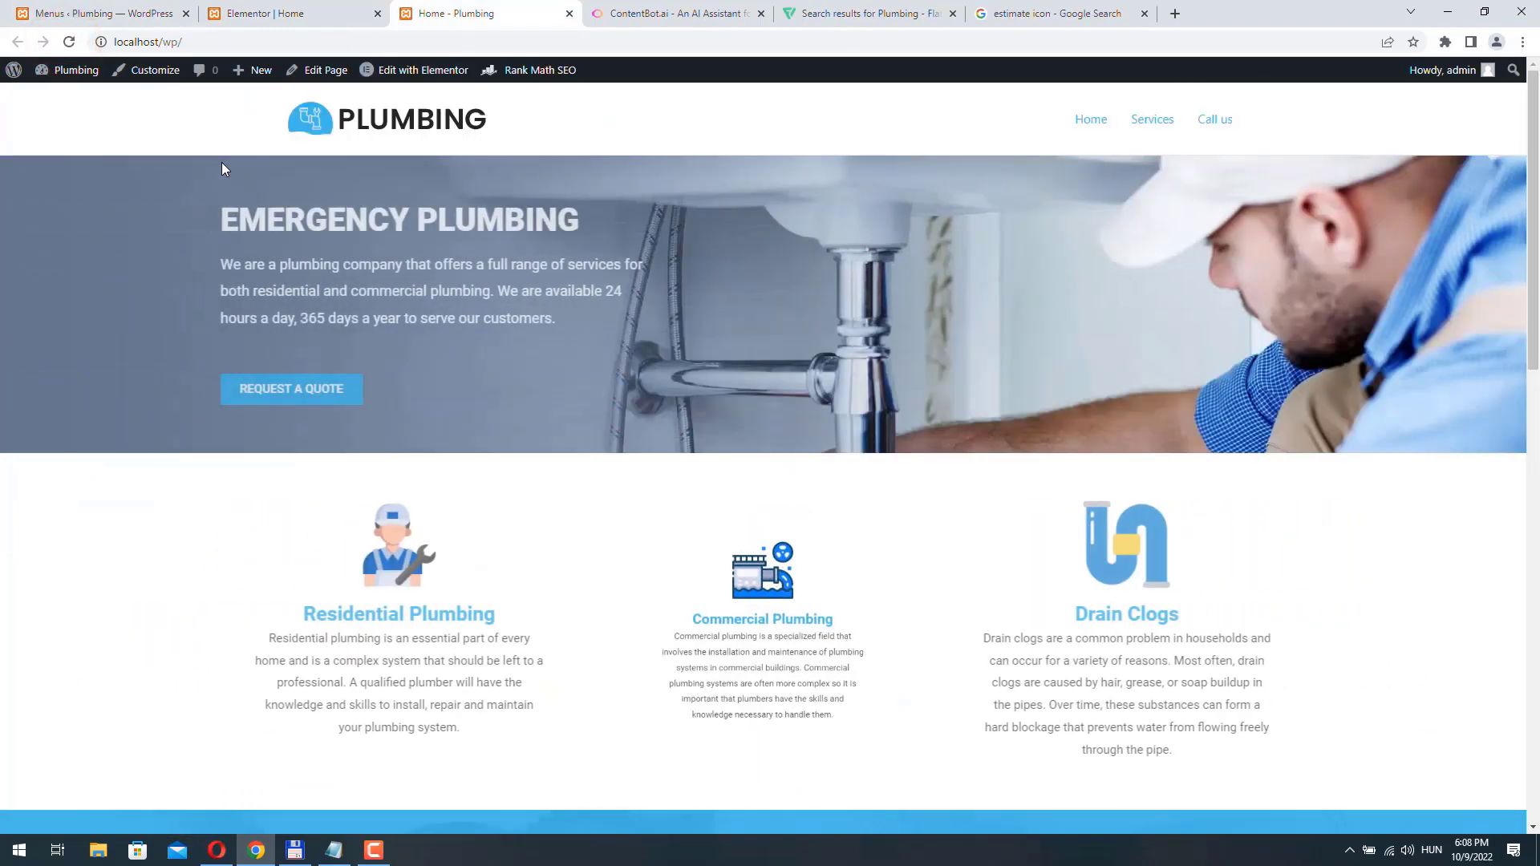
pyautogui.click(1221, 122)
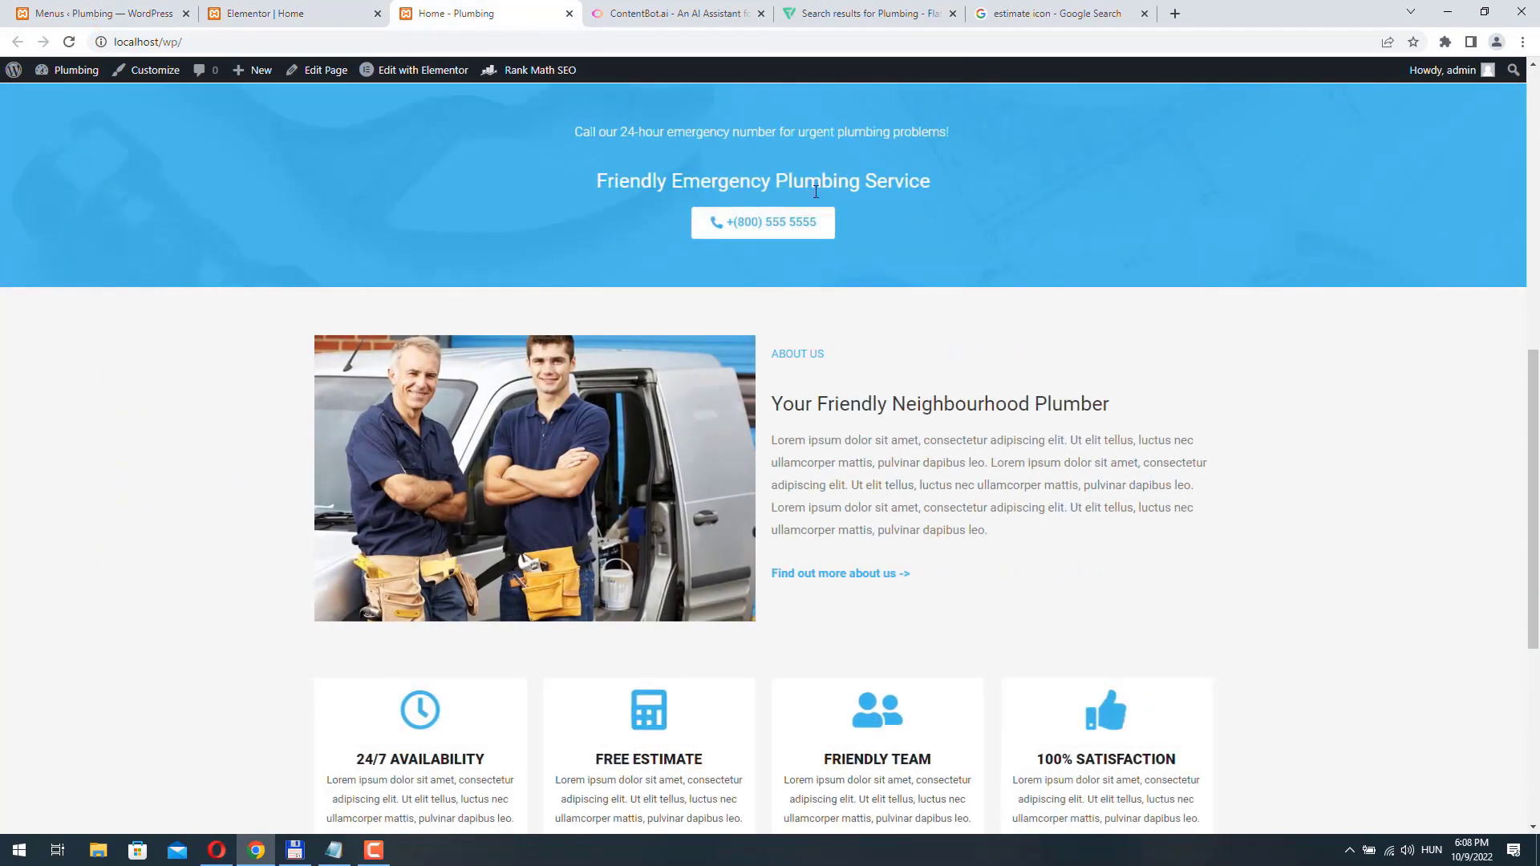
pyautogui.scroll(-4, 903, 386)
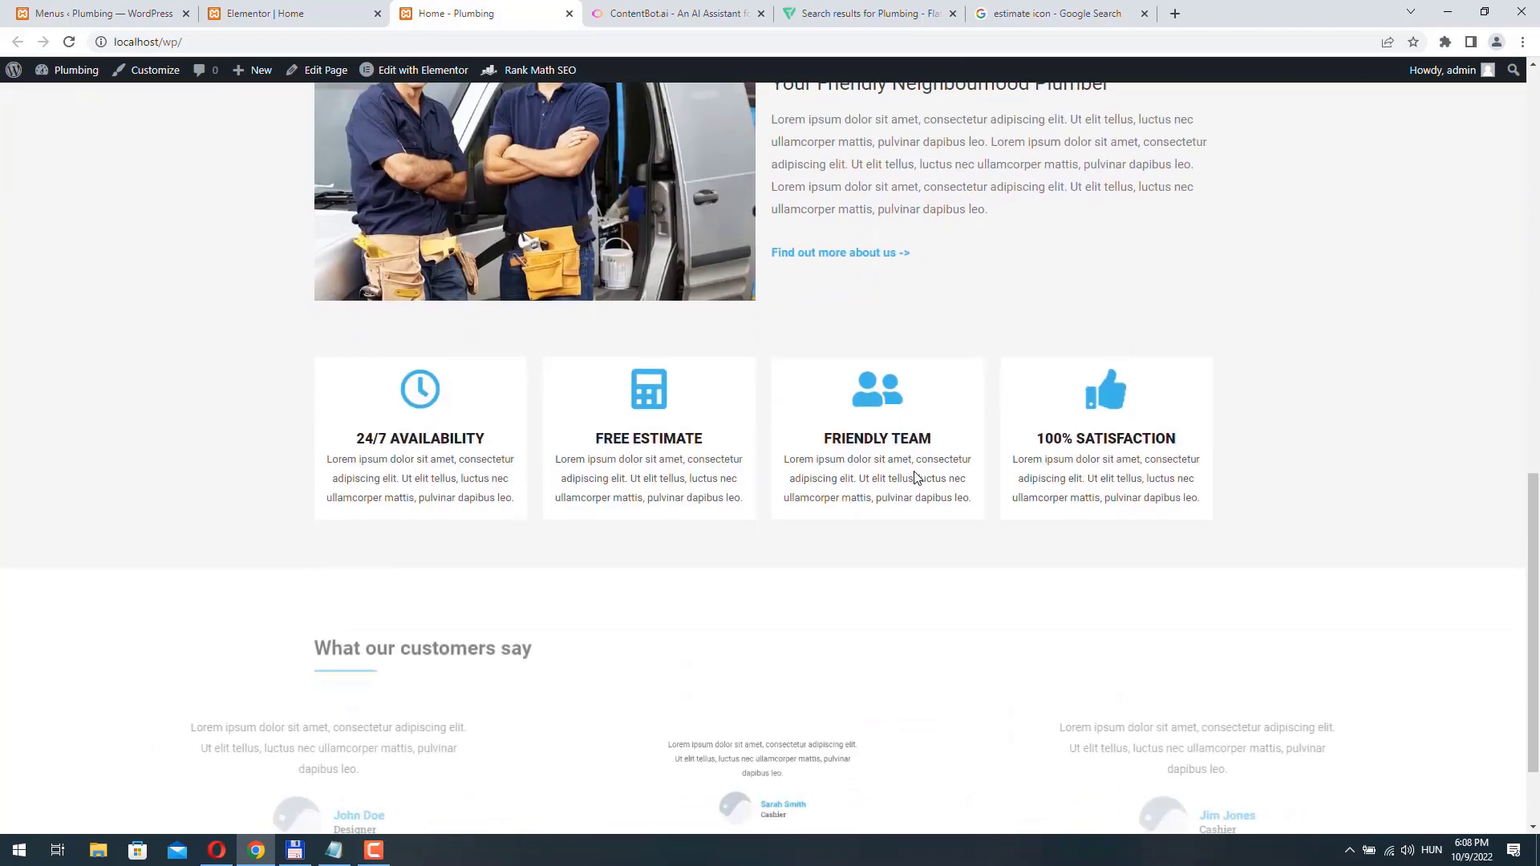
pyautogui.scroll(4, 932, 449)
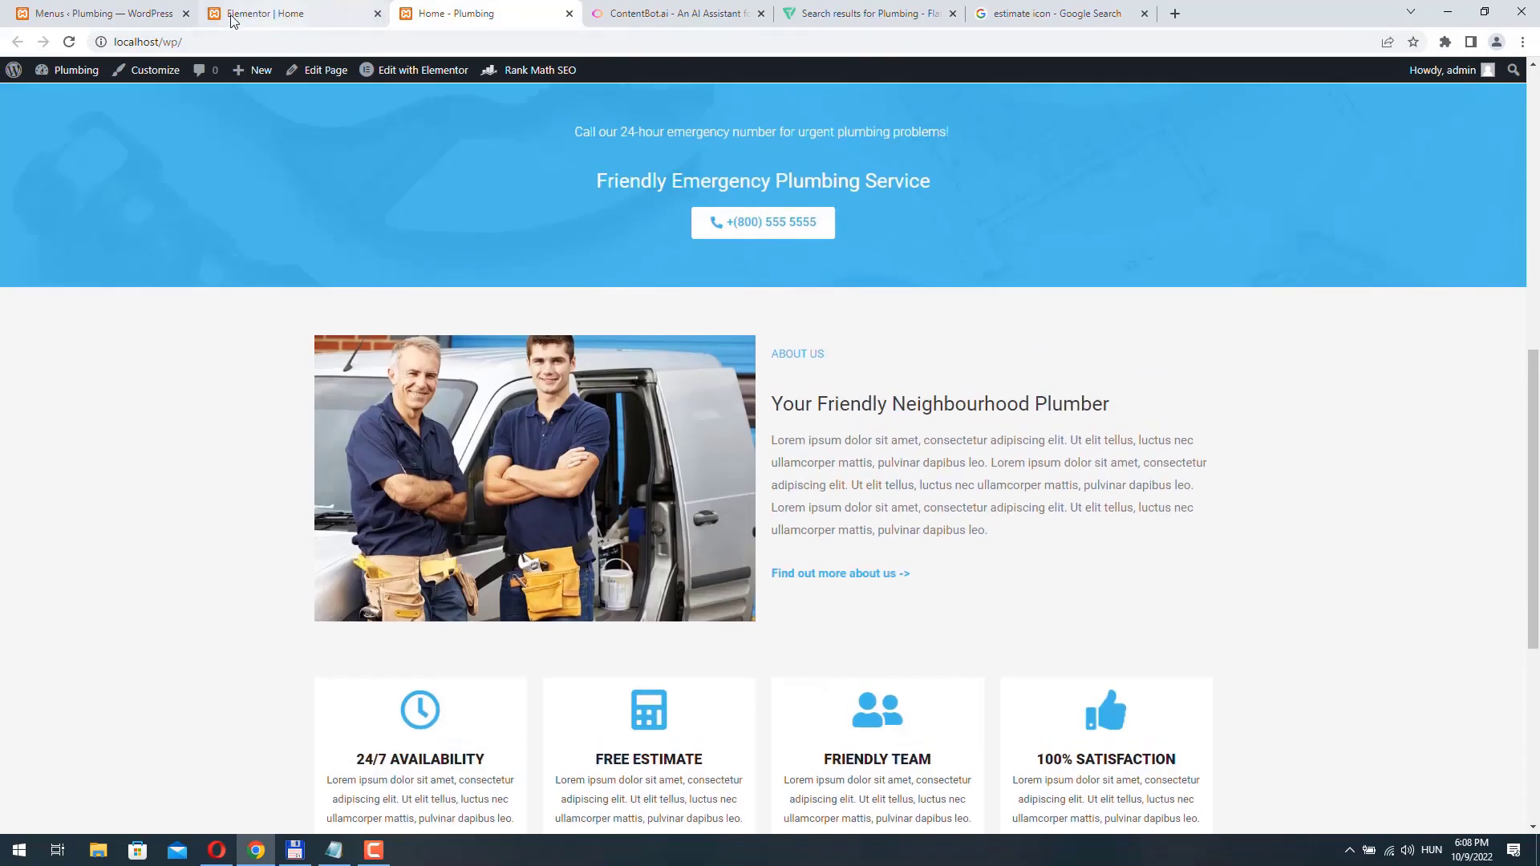
# - Add a custom link named "About us" with the URL #about-us to the WordPress Main Menu and save the menu
pyautogui.click(104, 13)
pyautogui.click(259, 538)
pyautogui.write('#about-us')
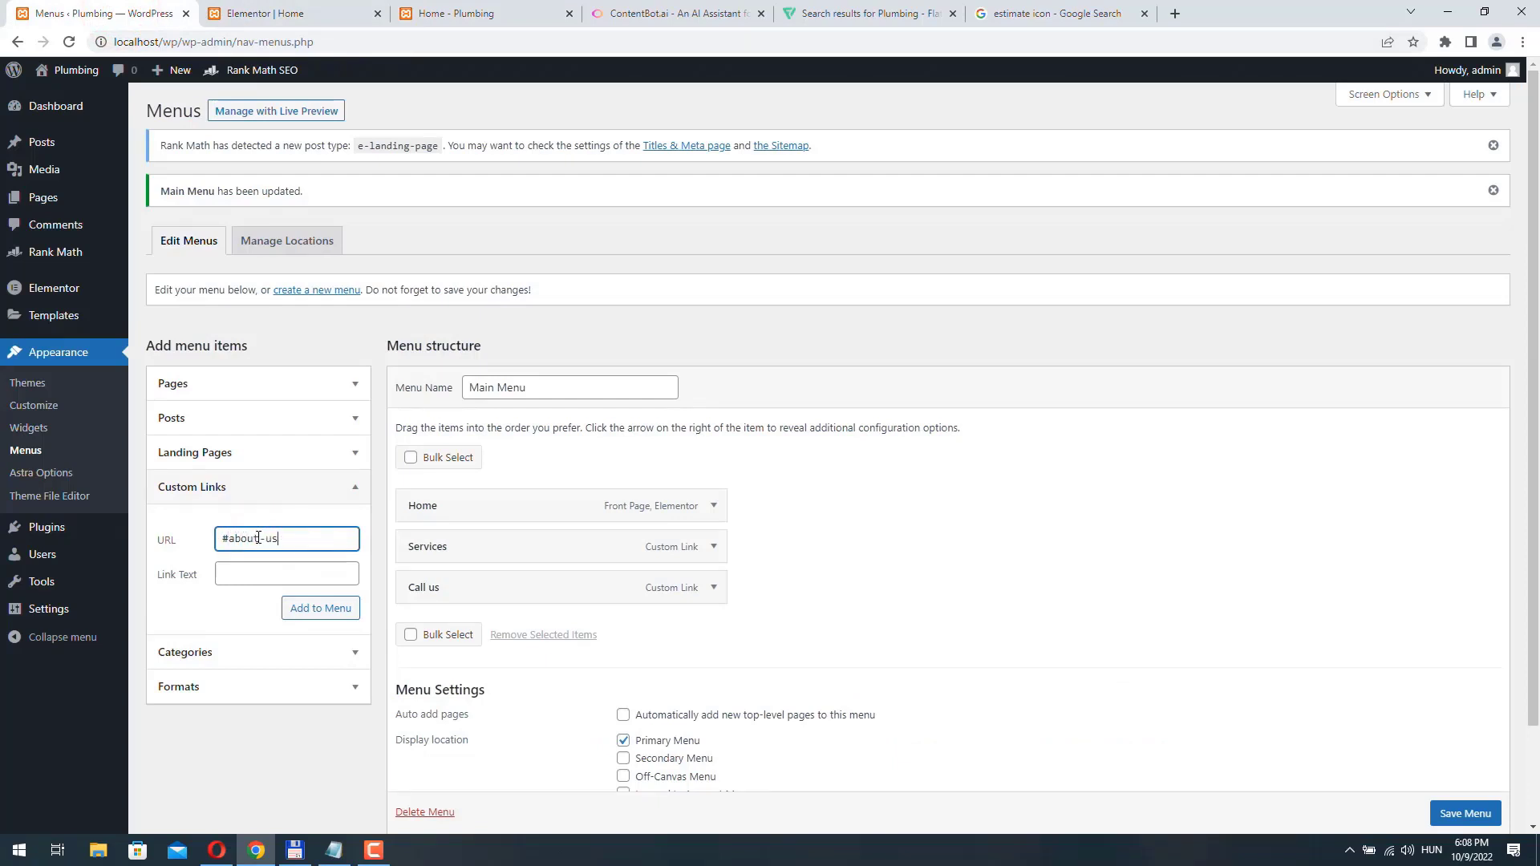
pyautogui.click(260, 575)
pyautogui.write('About us')
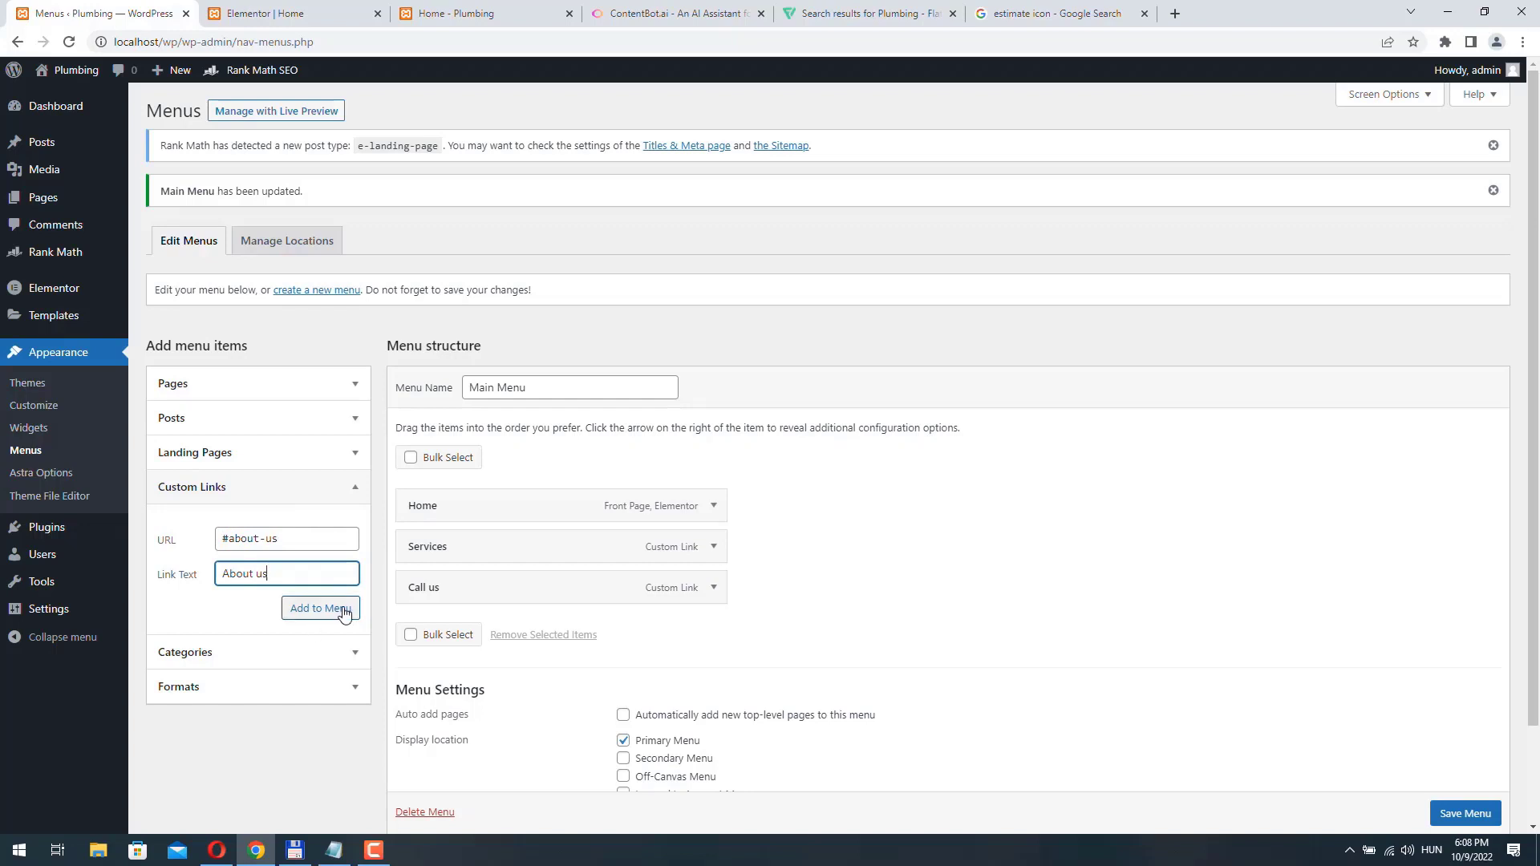
pyautogui.click(344, 613)
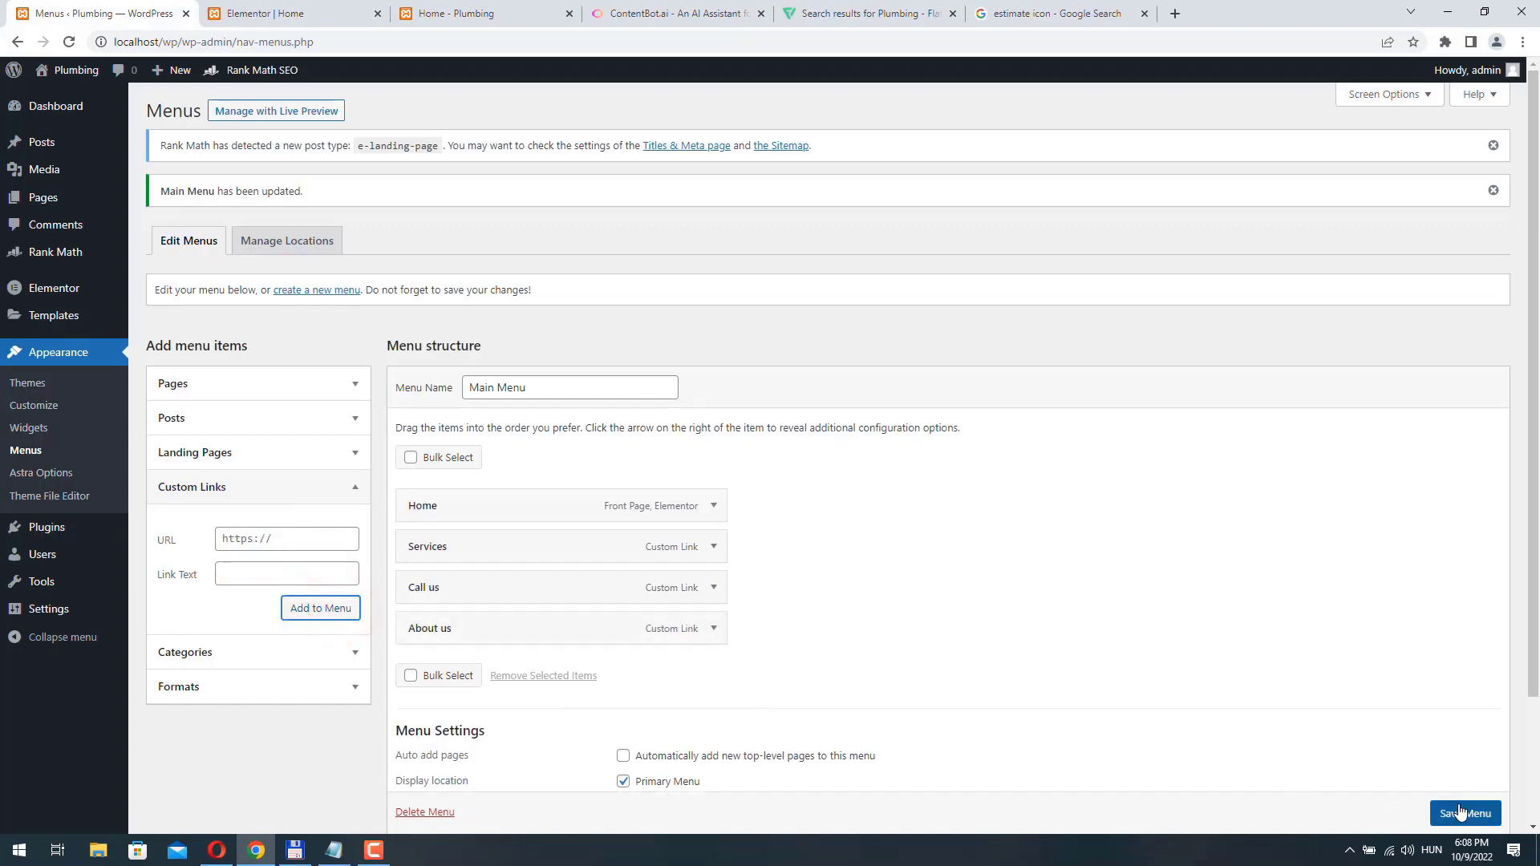
pyautogui.scroll(-1, 1483, 815)
pyautogui.click(1483, 813)
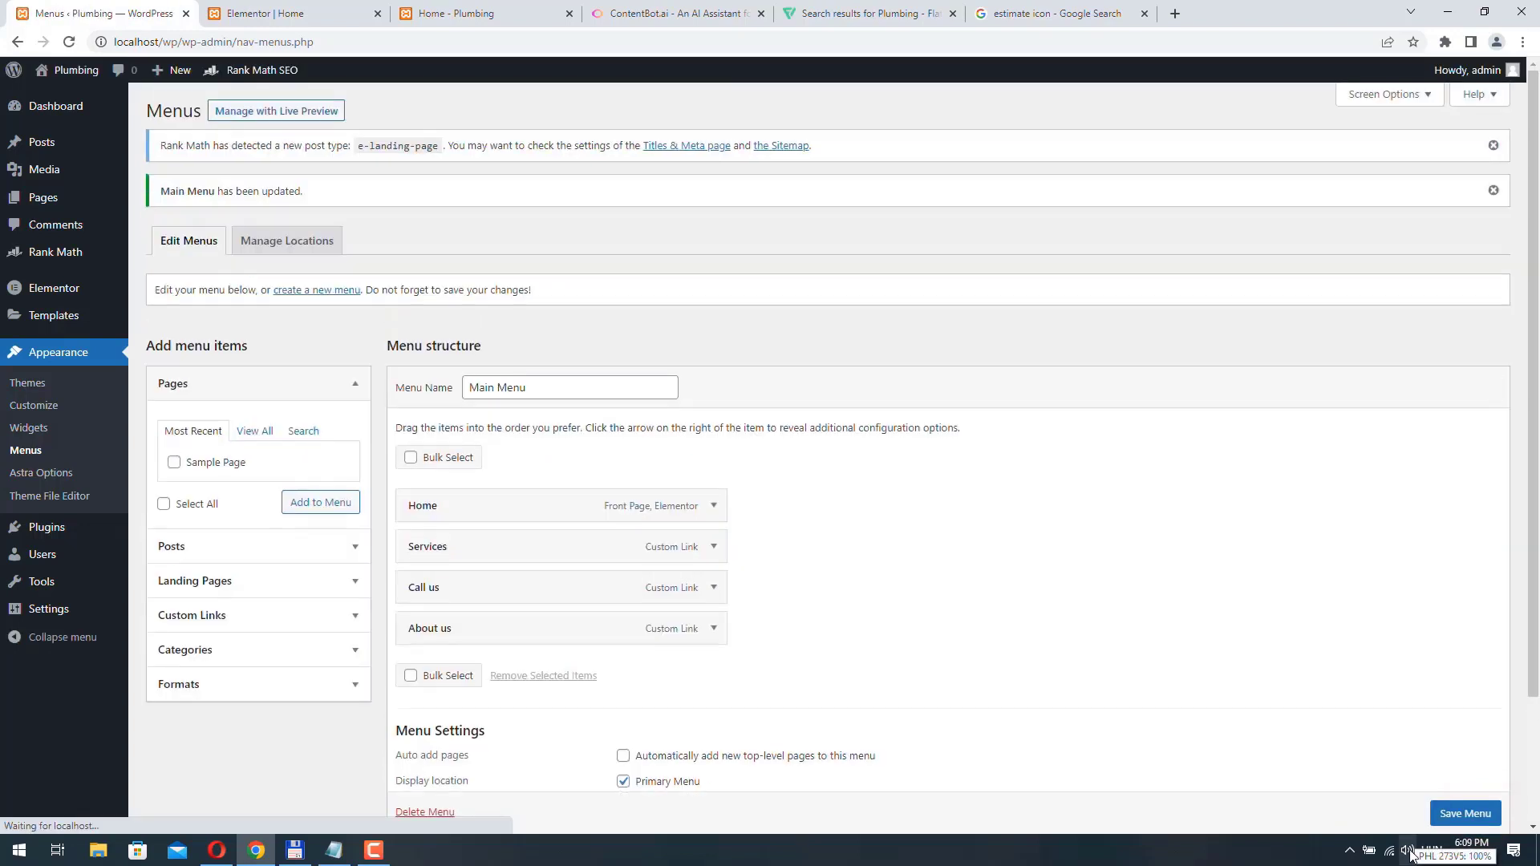
# - In the Elementor editor, set the CSS ID of the "Your Friendly Neighbourhood Plumber" section to "about-us" and update the page
pyautogui.click(471, 13)
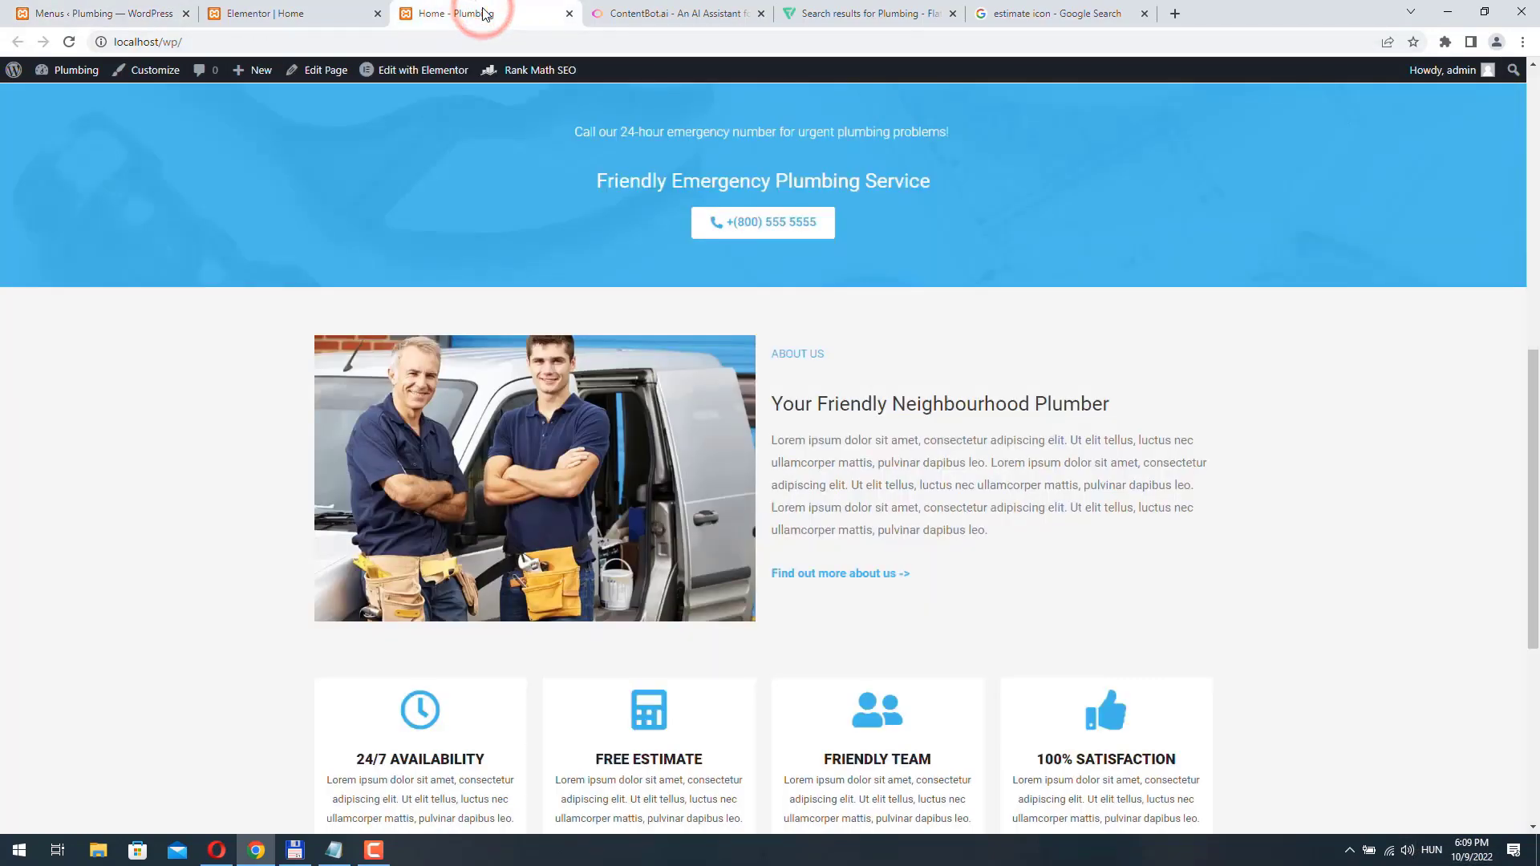
pyautogui.click(264, 14)
pyautogui.scroll(-4, 648, 397)
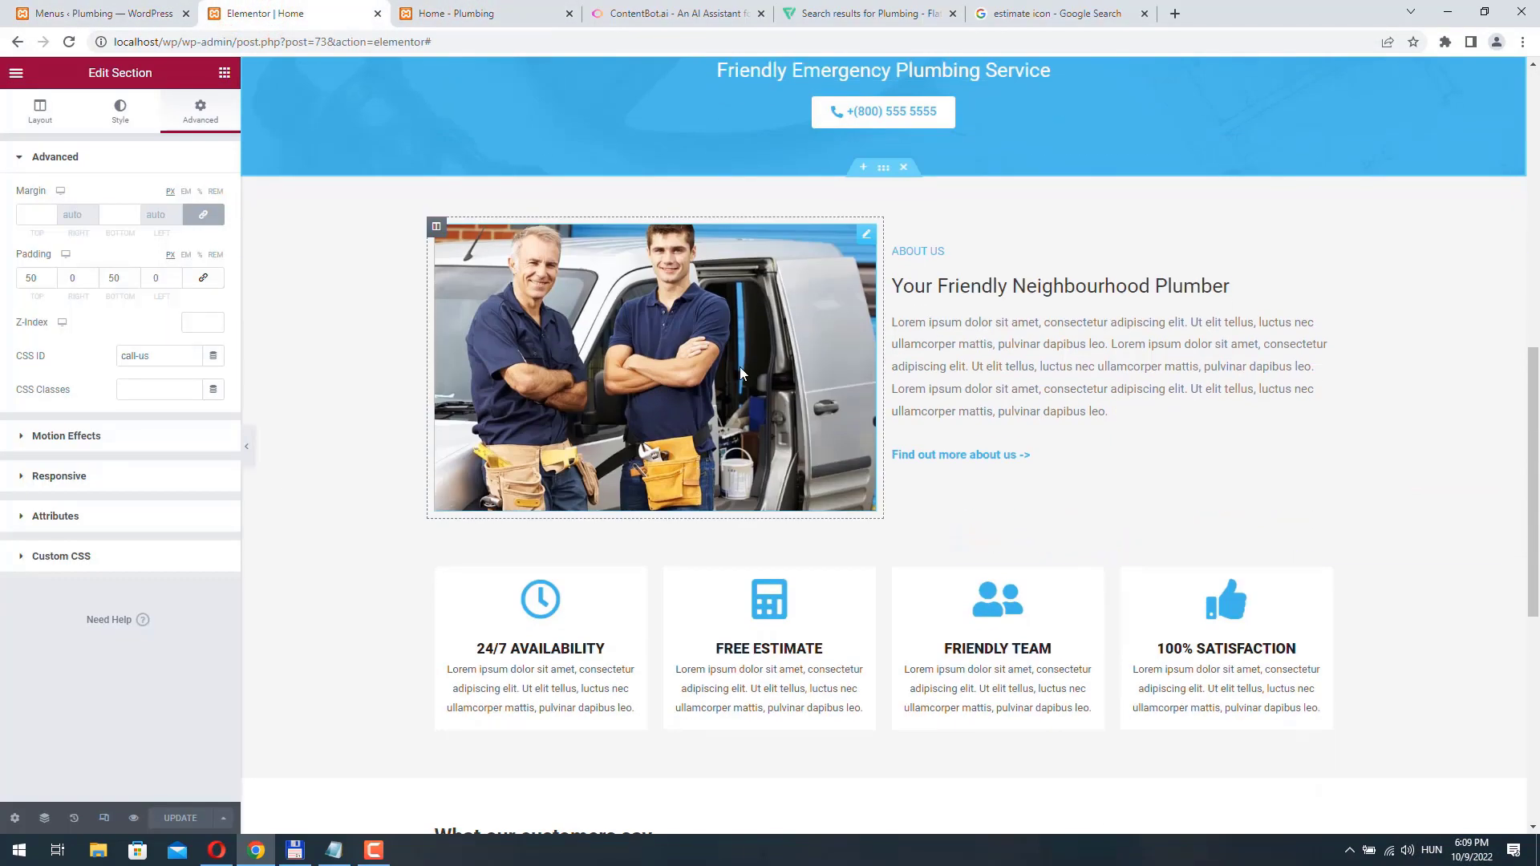
pyautogui.click(883, 168)
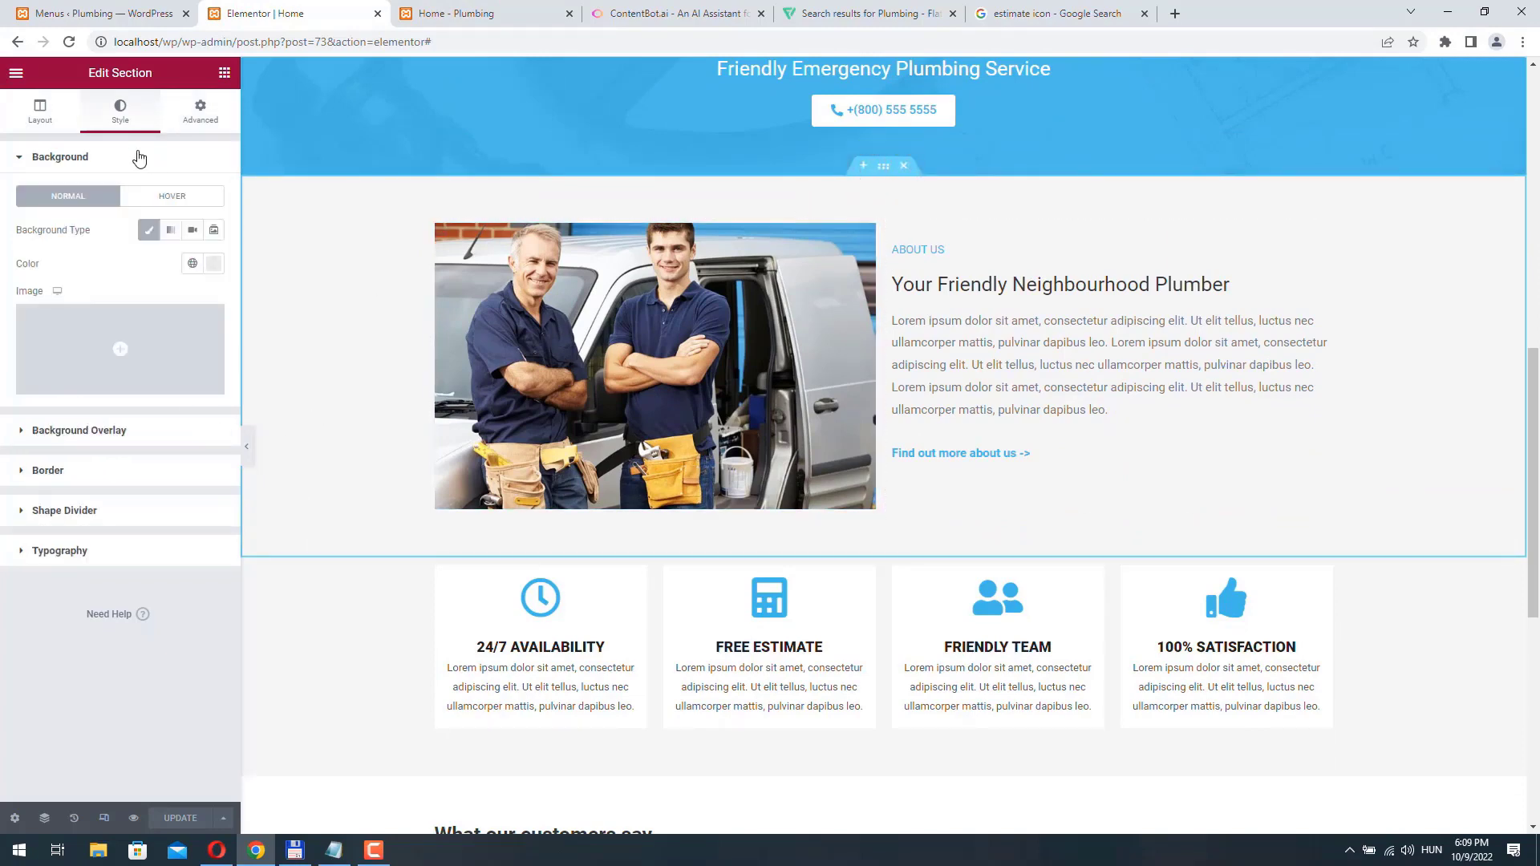
pyautogui.click(200, 109)
pyautogui.click(124, 361)
pyautogui.write('about-us')
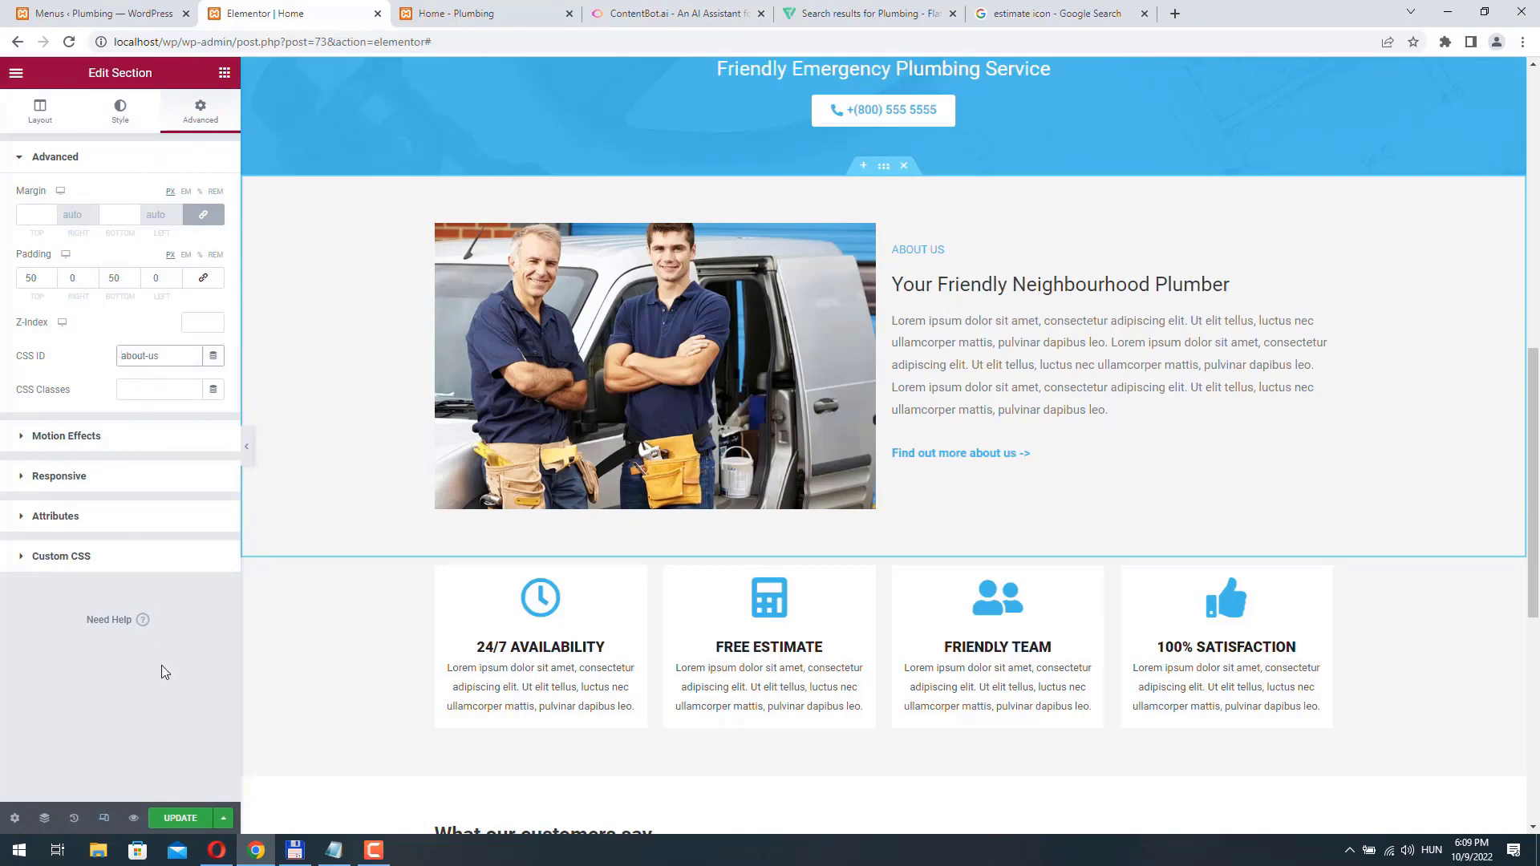
pyautogui.click(184, 818)
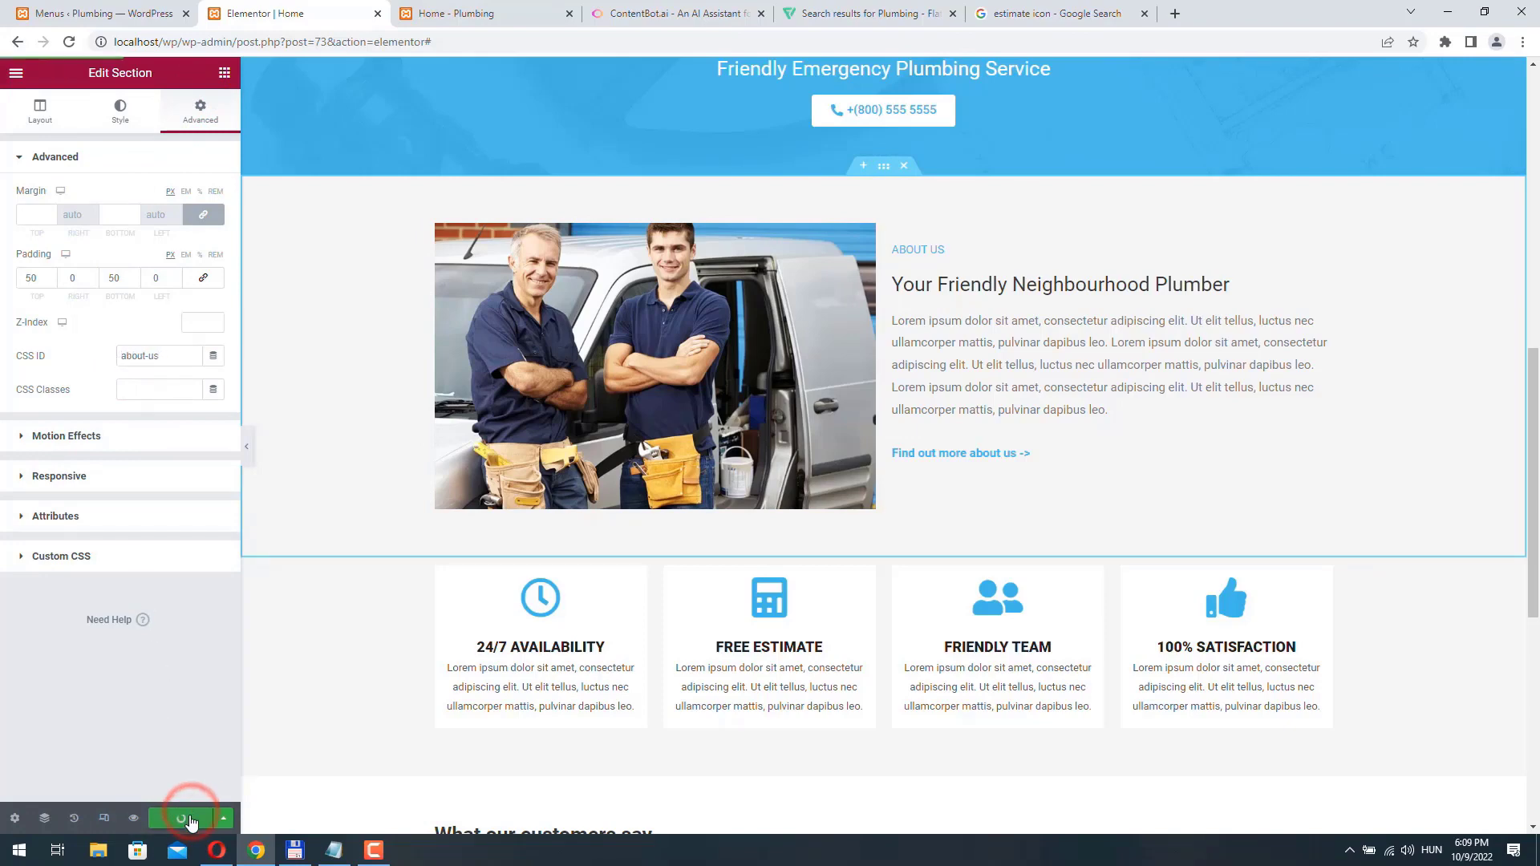
# - Reload the live Home page, test the About us menu link and check the remaining sections down to the footer
pyautogui.click(495, 11)
pyautogui.click(69, 42)
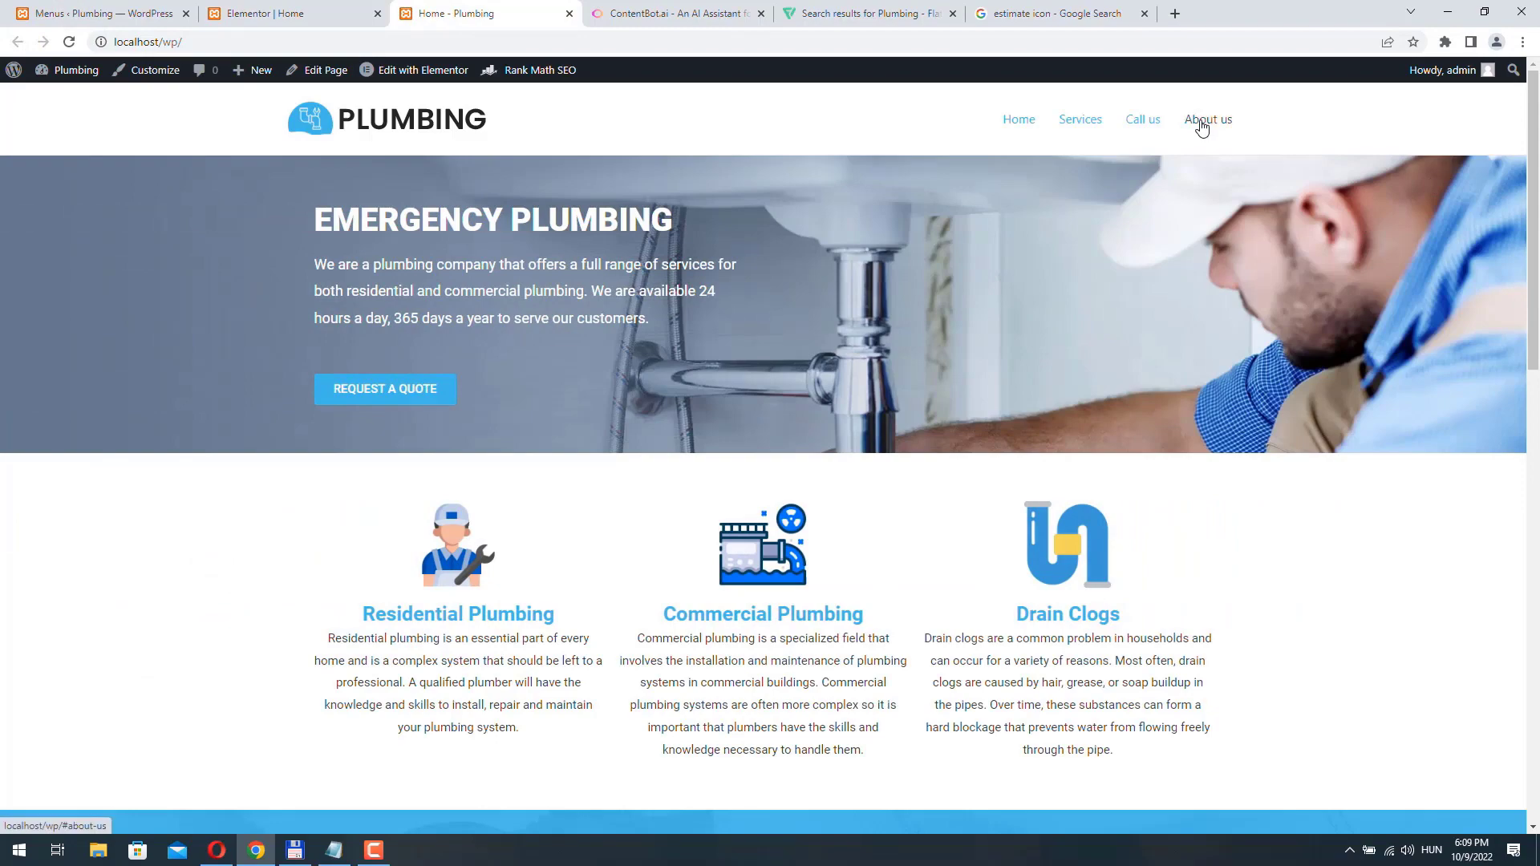
pyautogui.click(1201, 120)
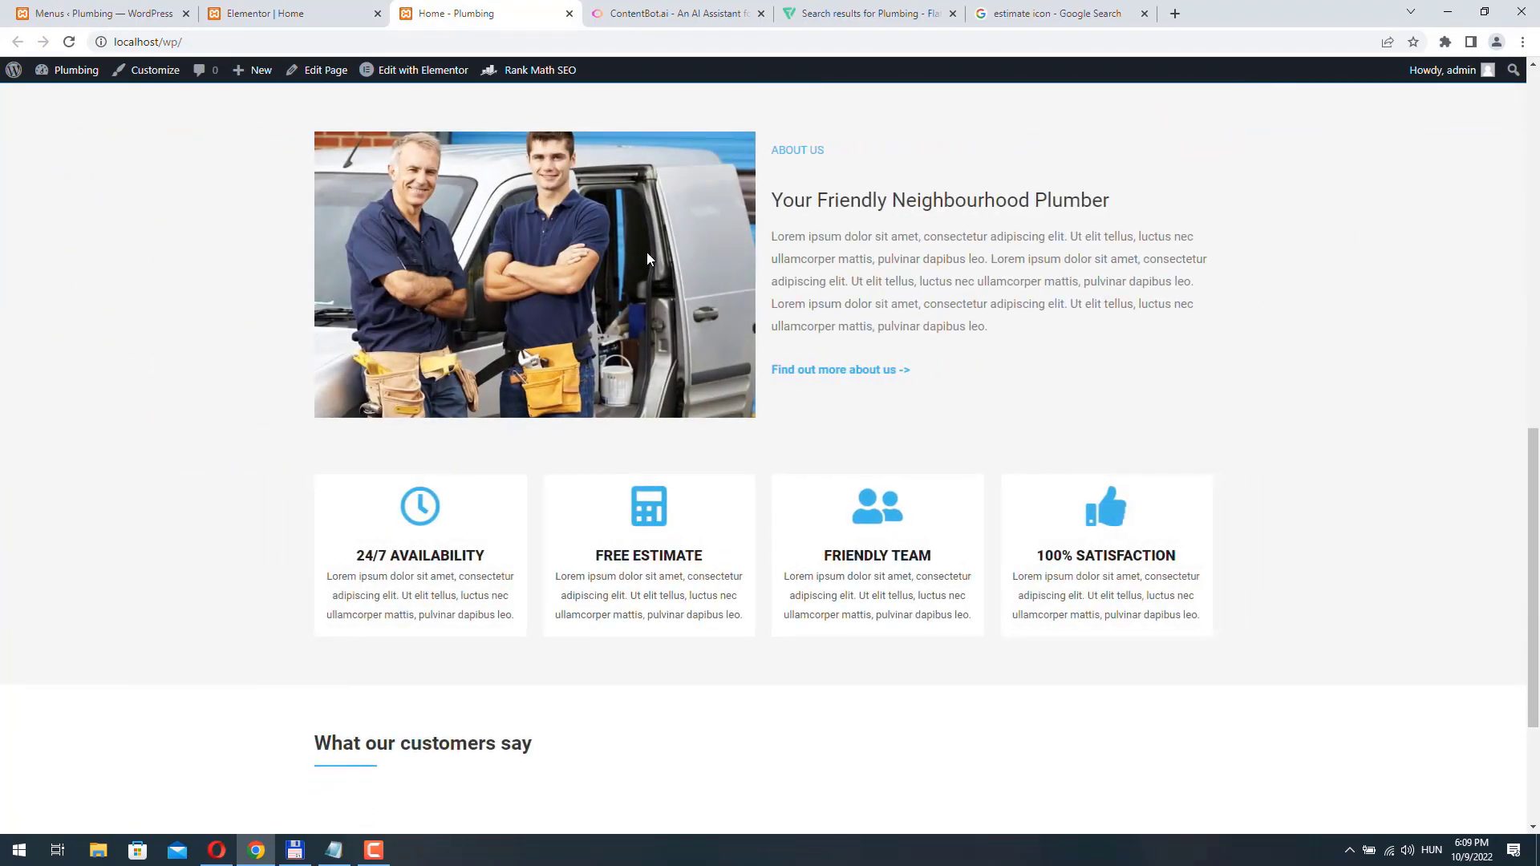
pyautogui.scroll(-3, 861, 816)
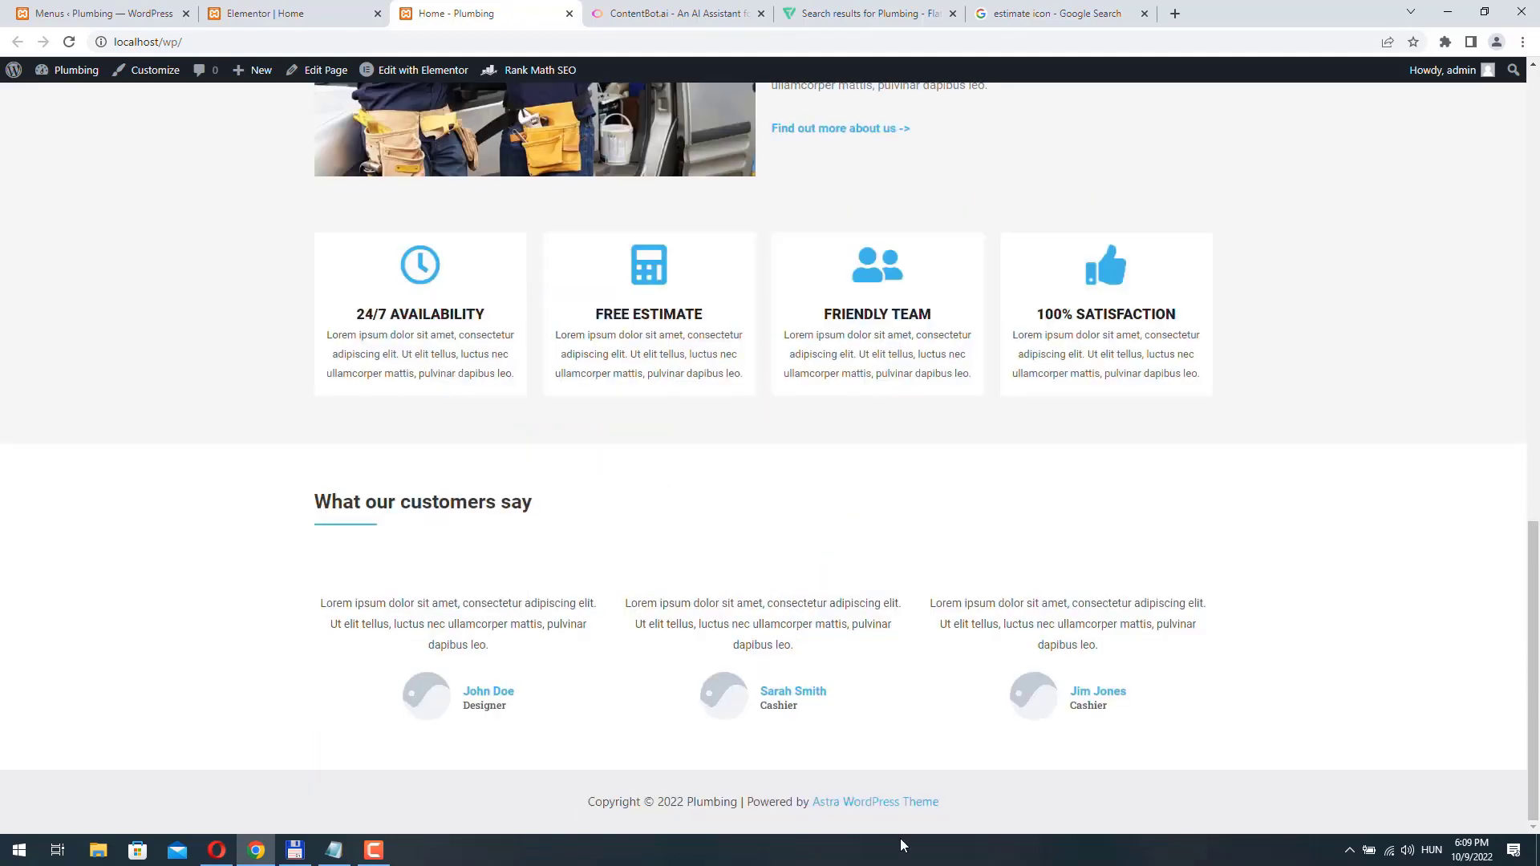
# - Open the Astra Options page in the WordPress dashboard and look through its customizer links and plugin options
pyautogui.click(84, 14)
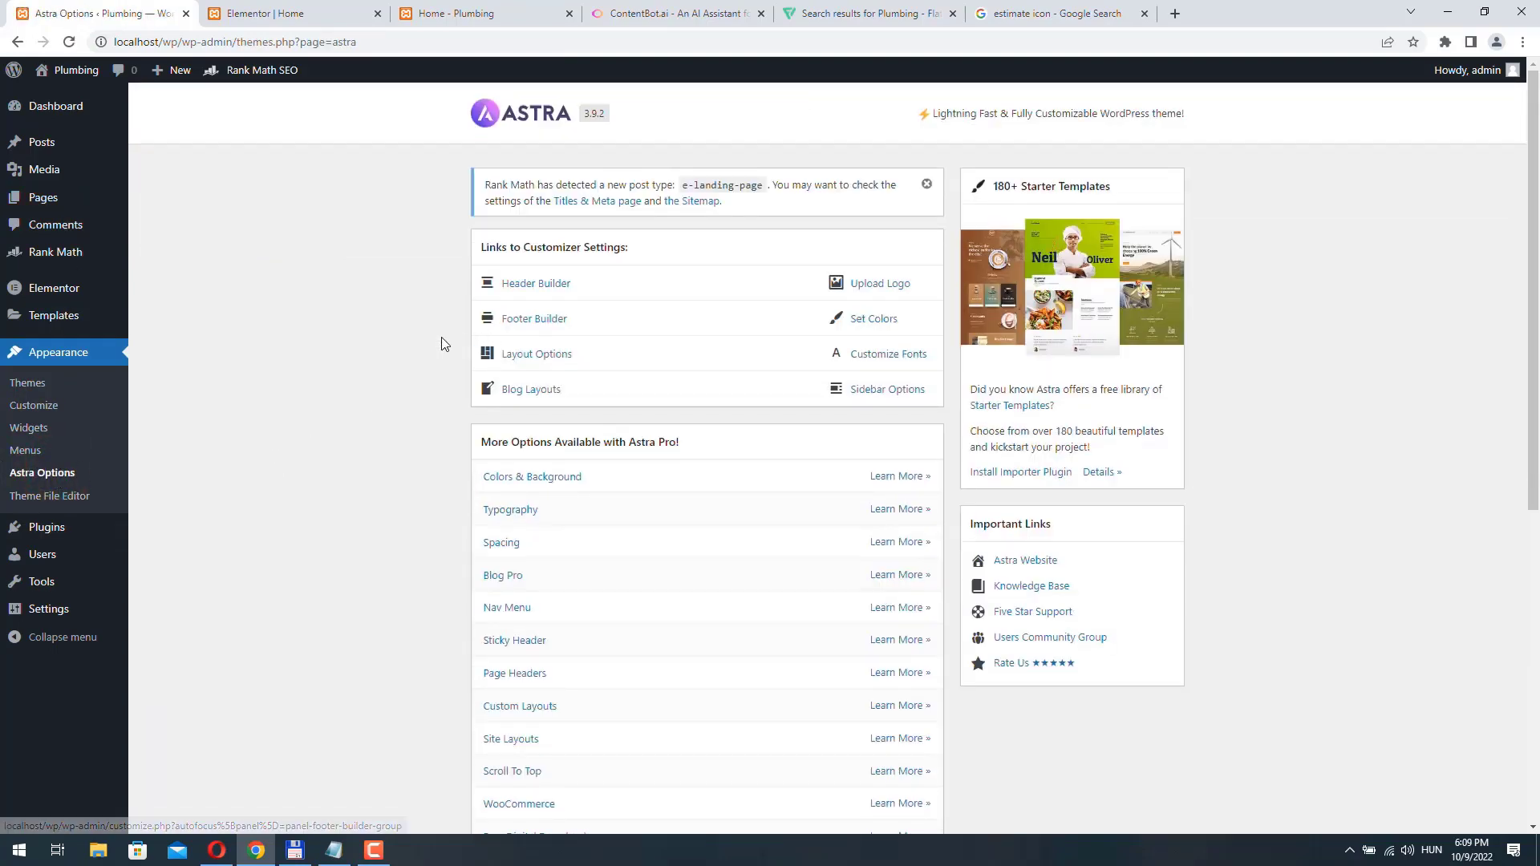
pyautogui.scroll(-3, 386, 432)
pyautogui.scroll(-4, 387, 438)
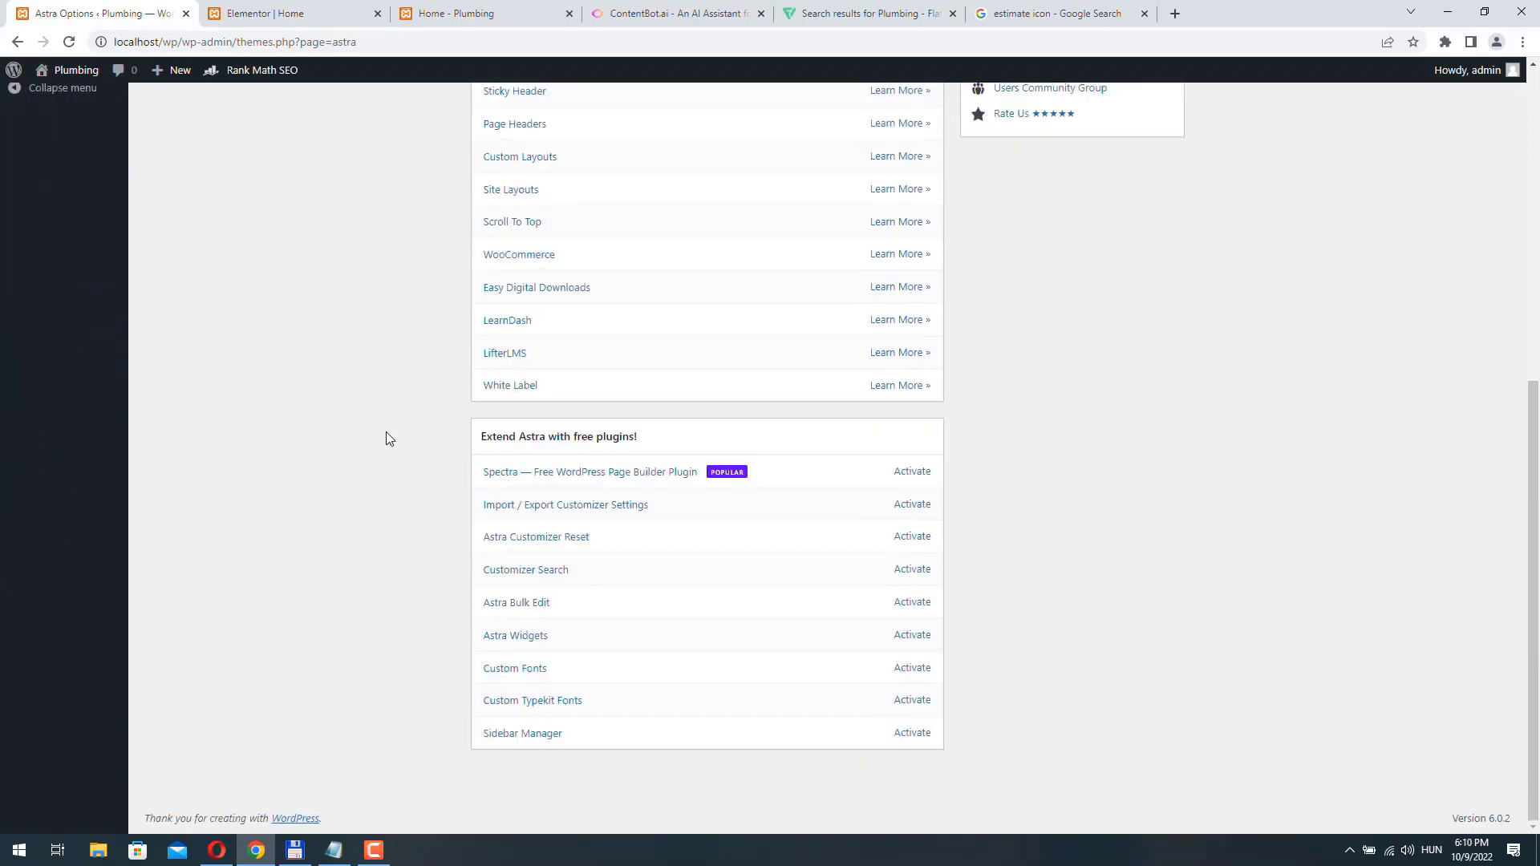
pyautogui.scroll(8, 387, 438)
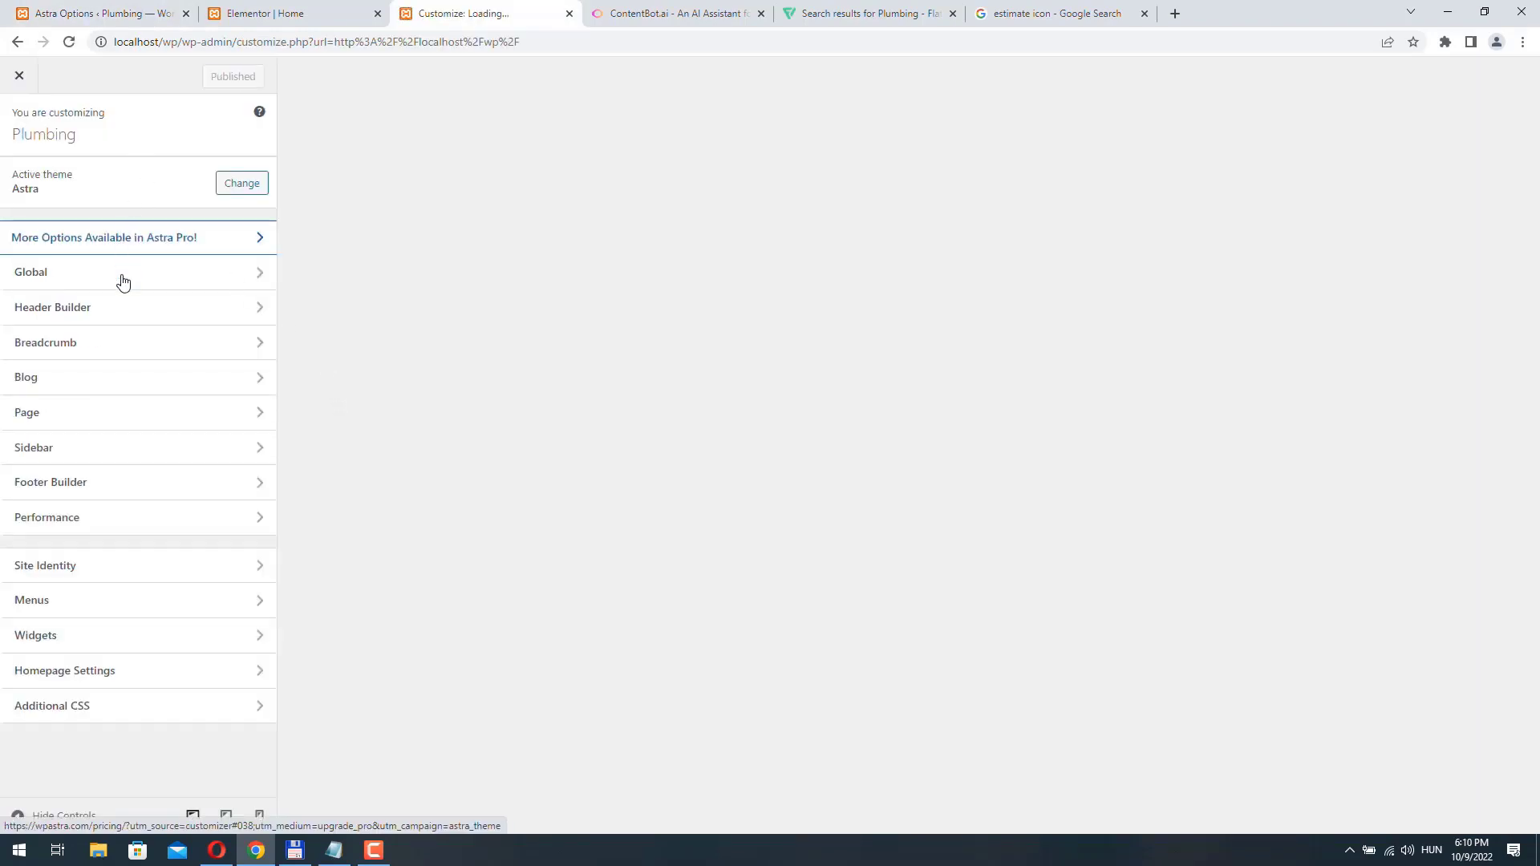
# - In the site customizer's Footer Builder, change the end of the Copyright text to "Designed by Plumbing Inc." and publish the change
pyautogui.scroll(-15, 559, 361)
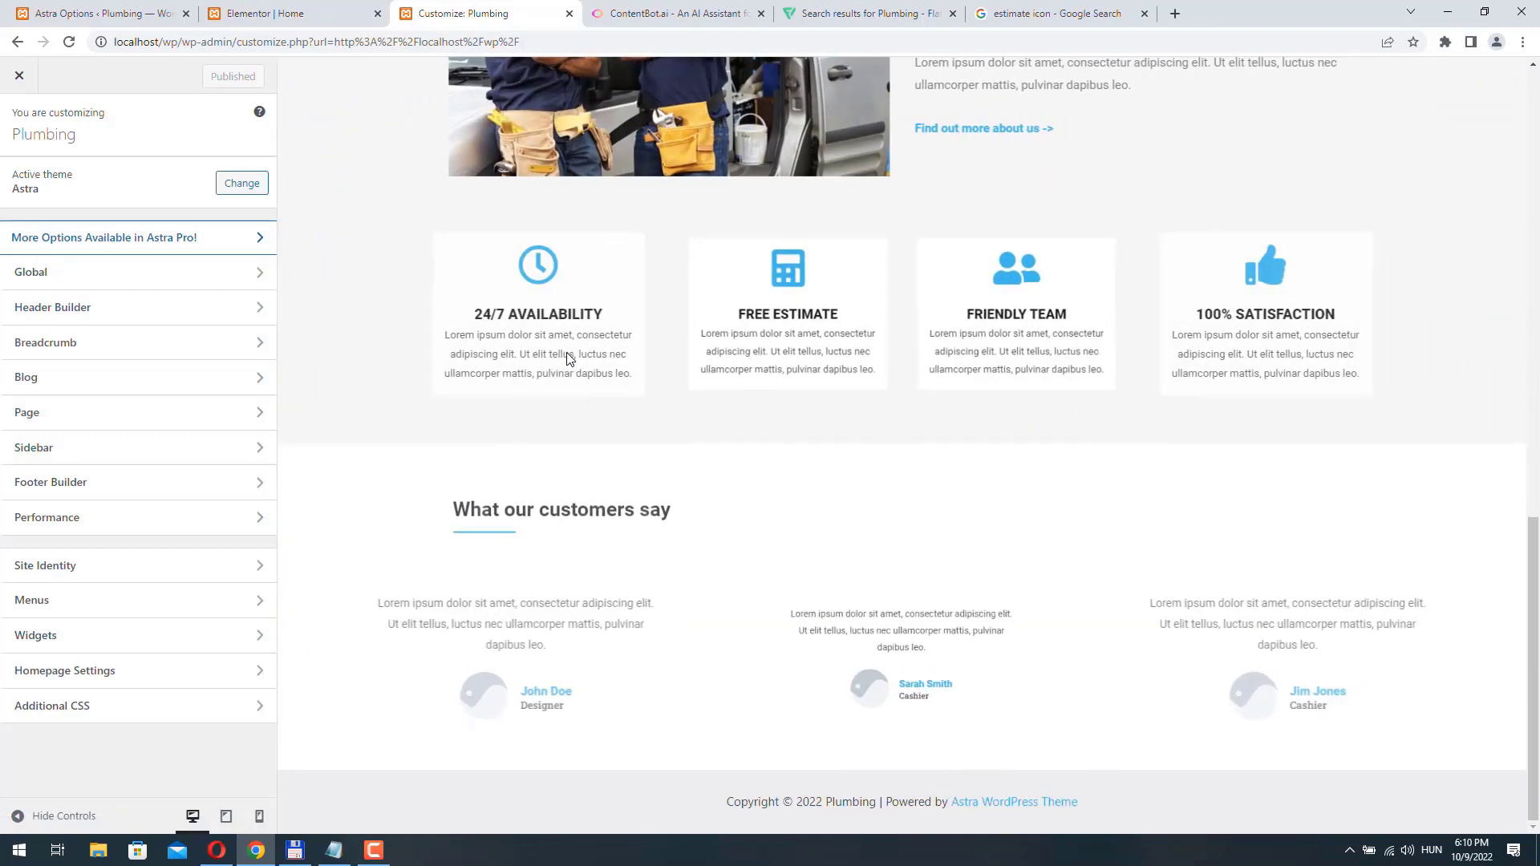
pyautogui.click(90, 484)
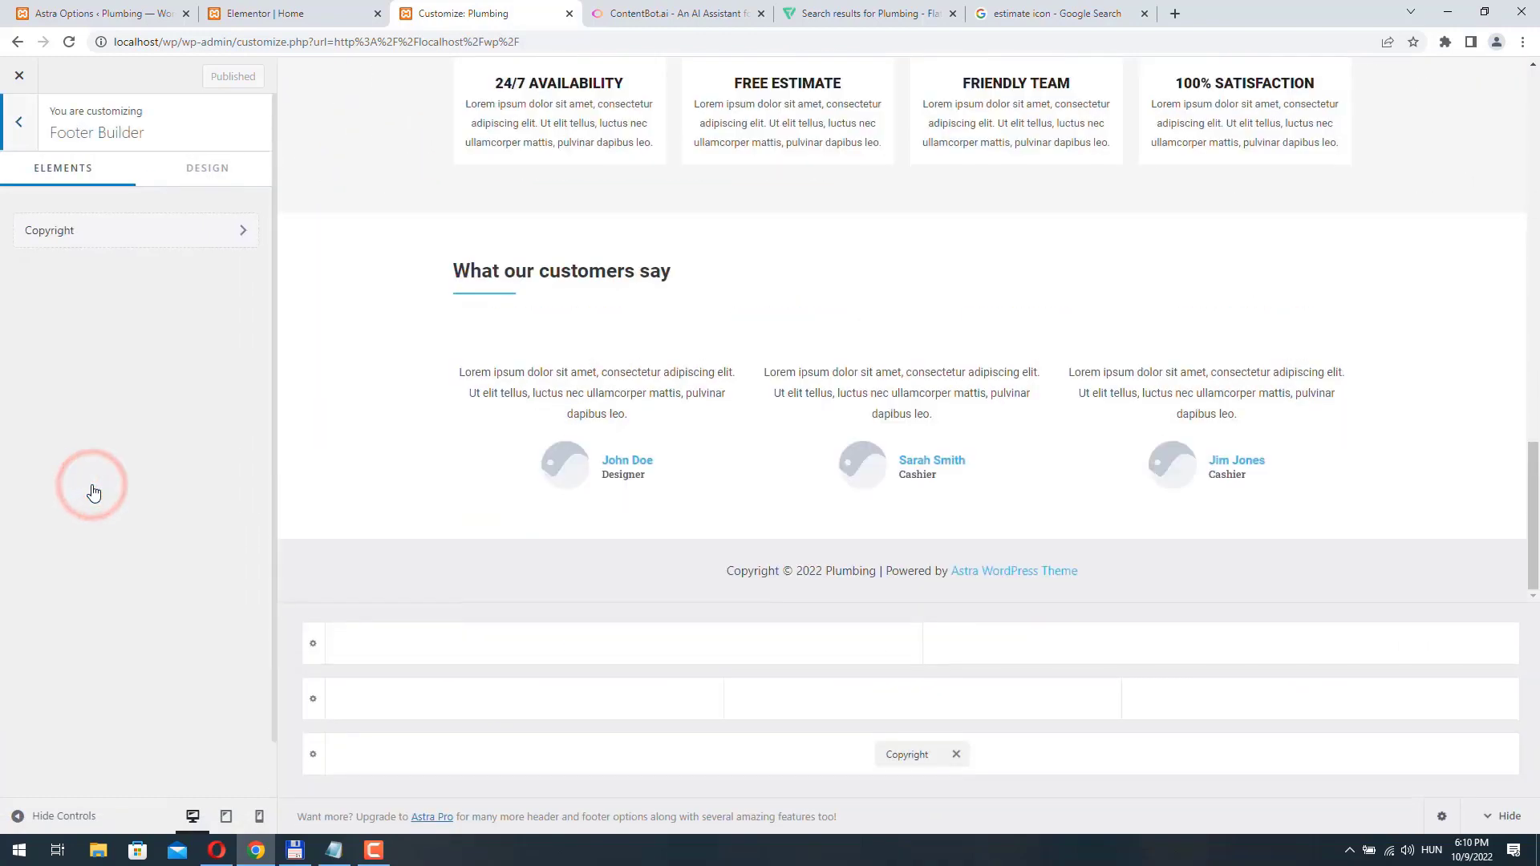
pyautogui.click(130, 238)
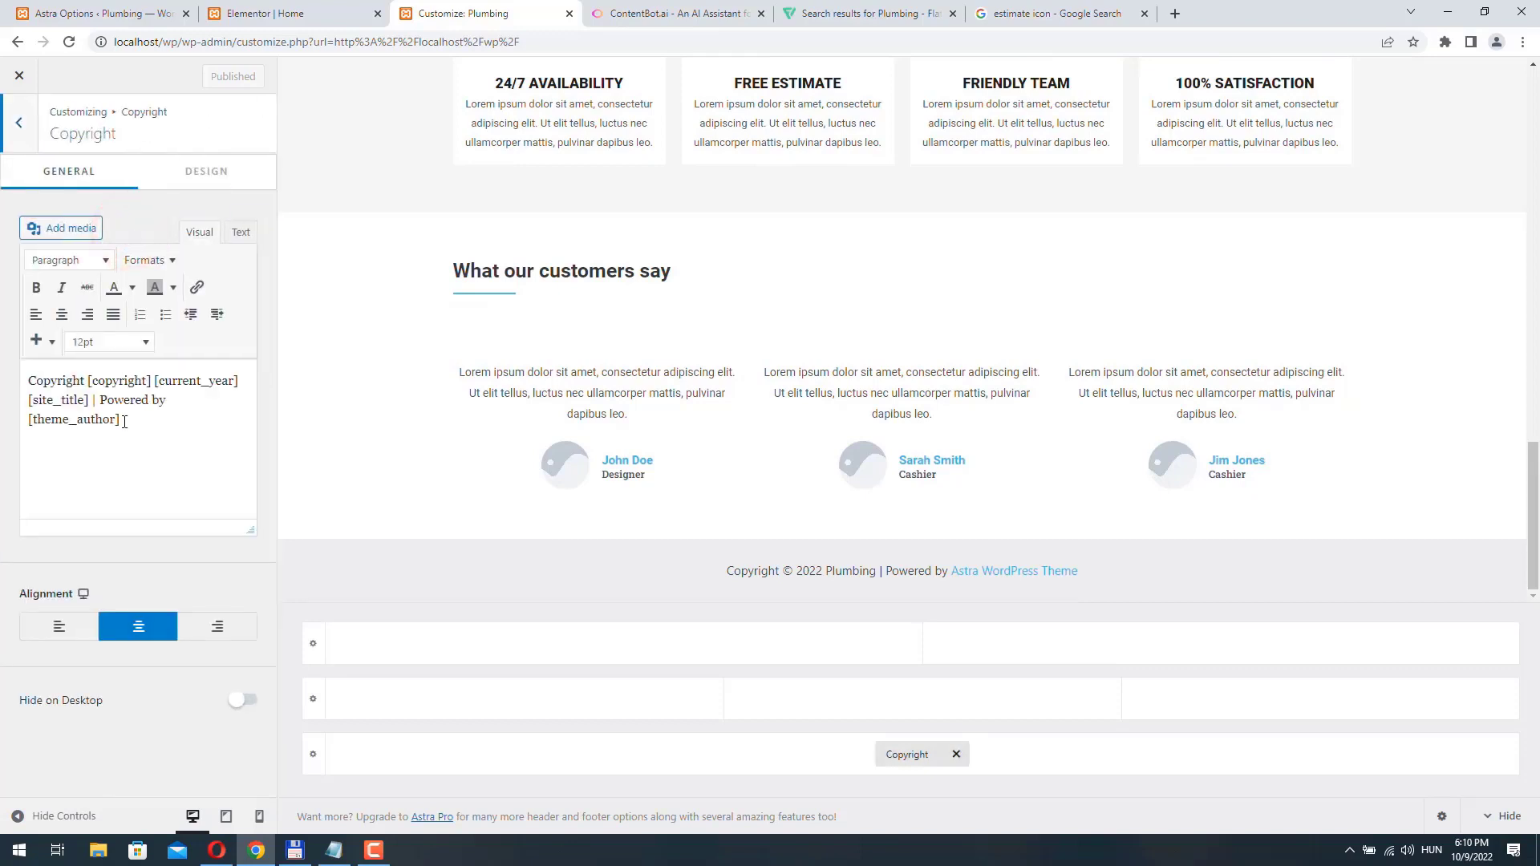
pyautogui.moveTo(120, 421); pyautogui.dragTo(18, 419)
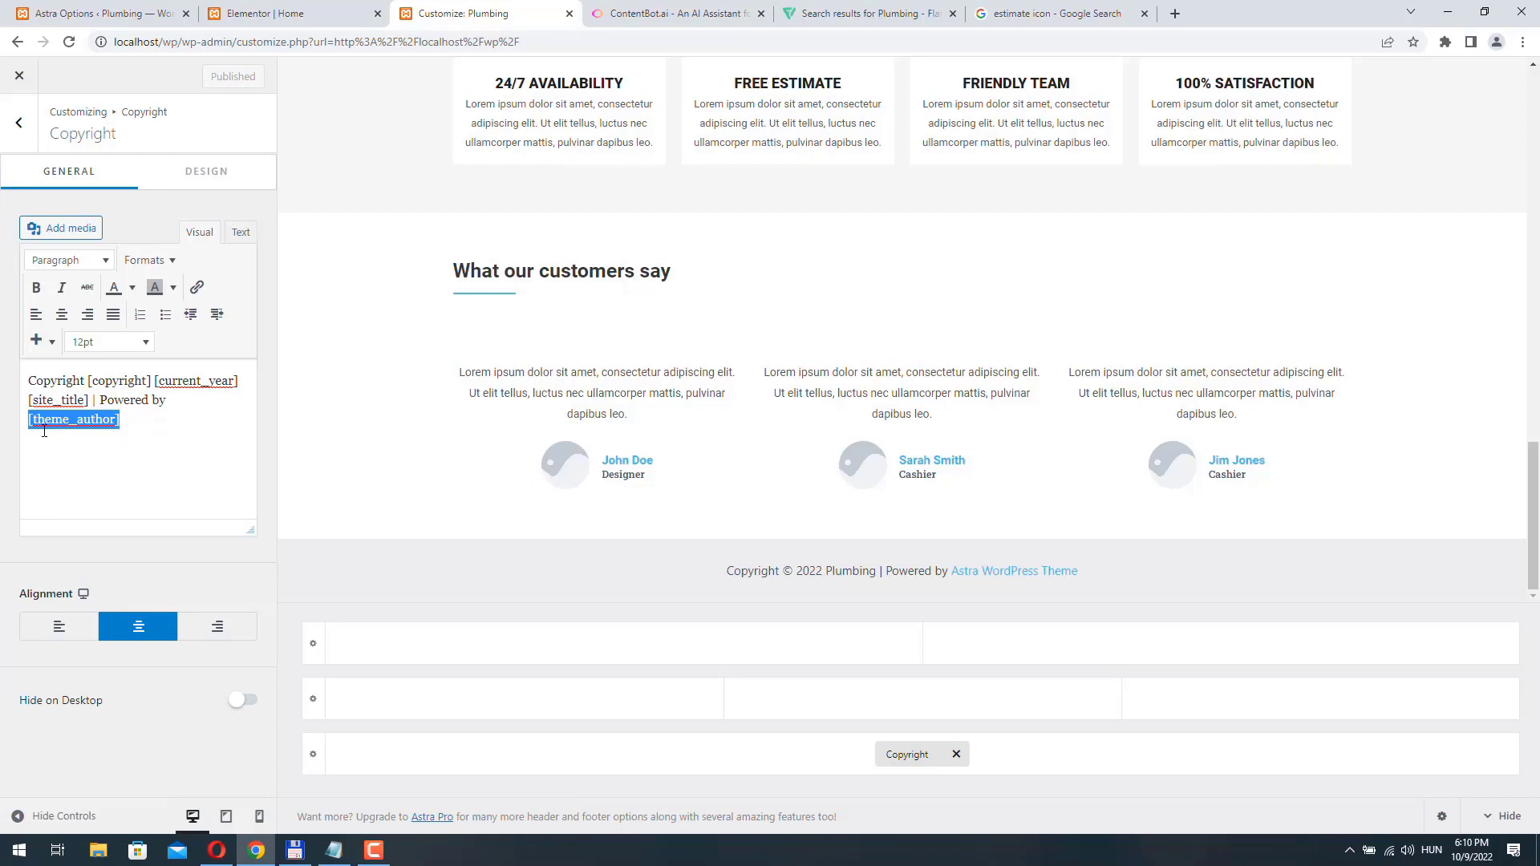
pyautogui.write('Plumbing Inc')
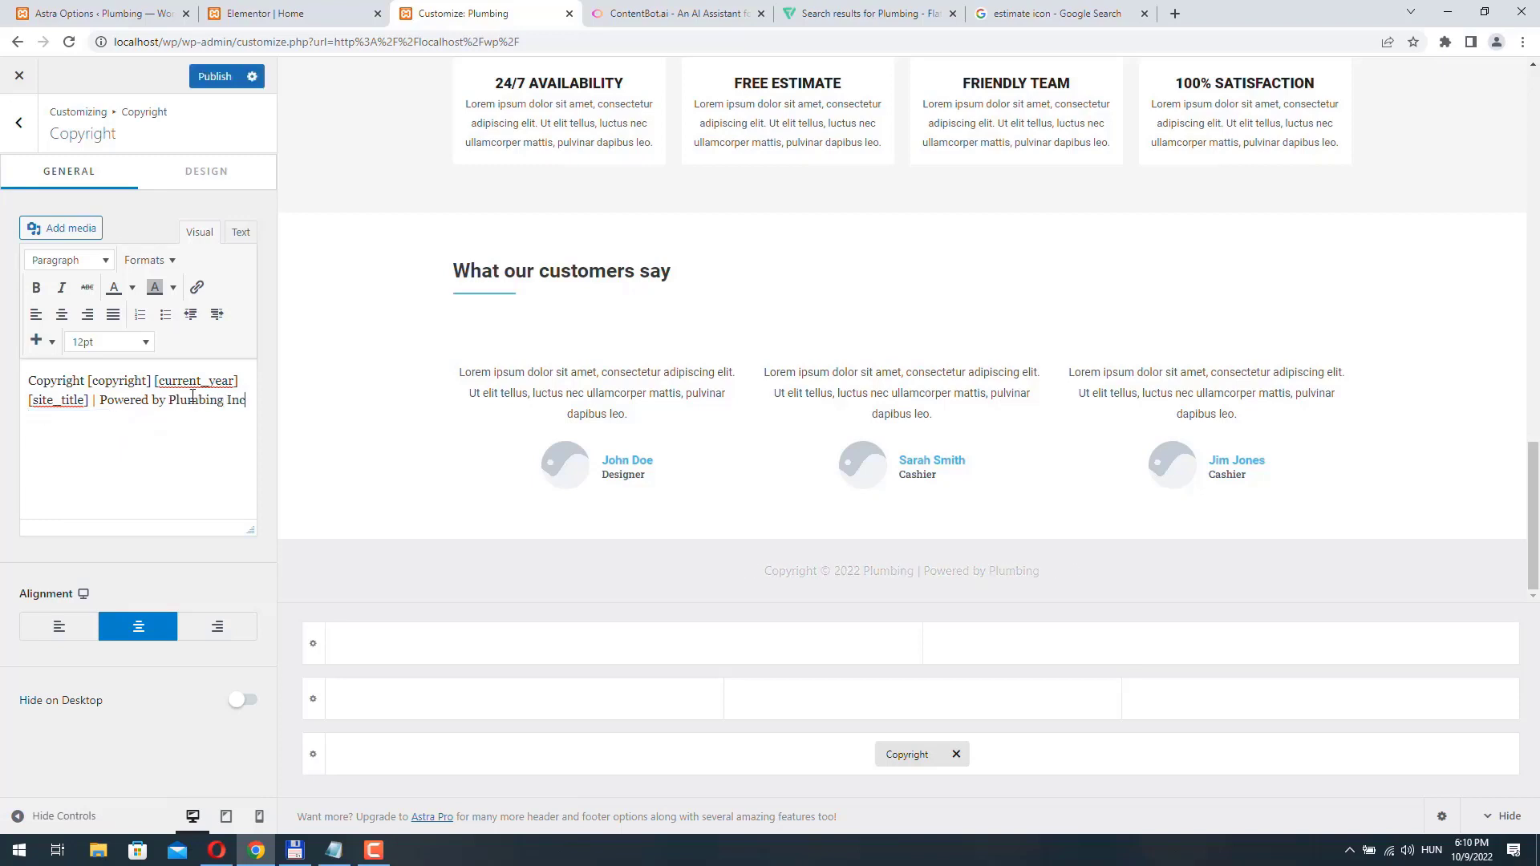
pyautogui.write('.')
pyautogui.doubleClick(124, 400)
pyautogui.write('Designed')
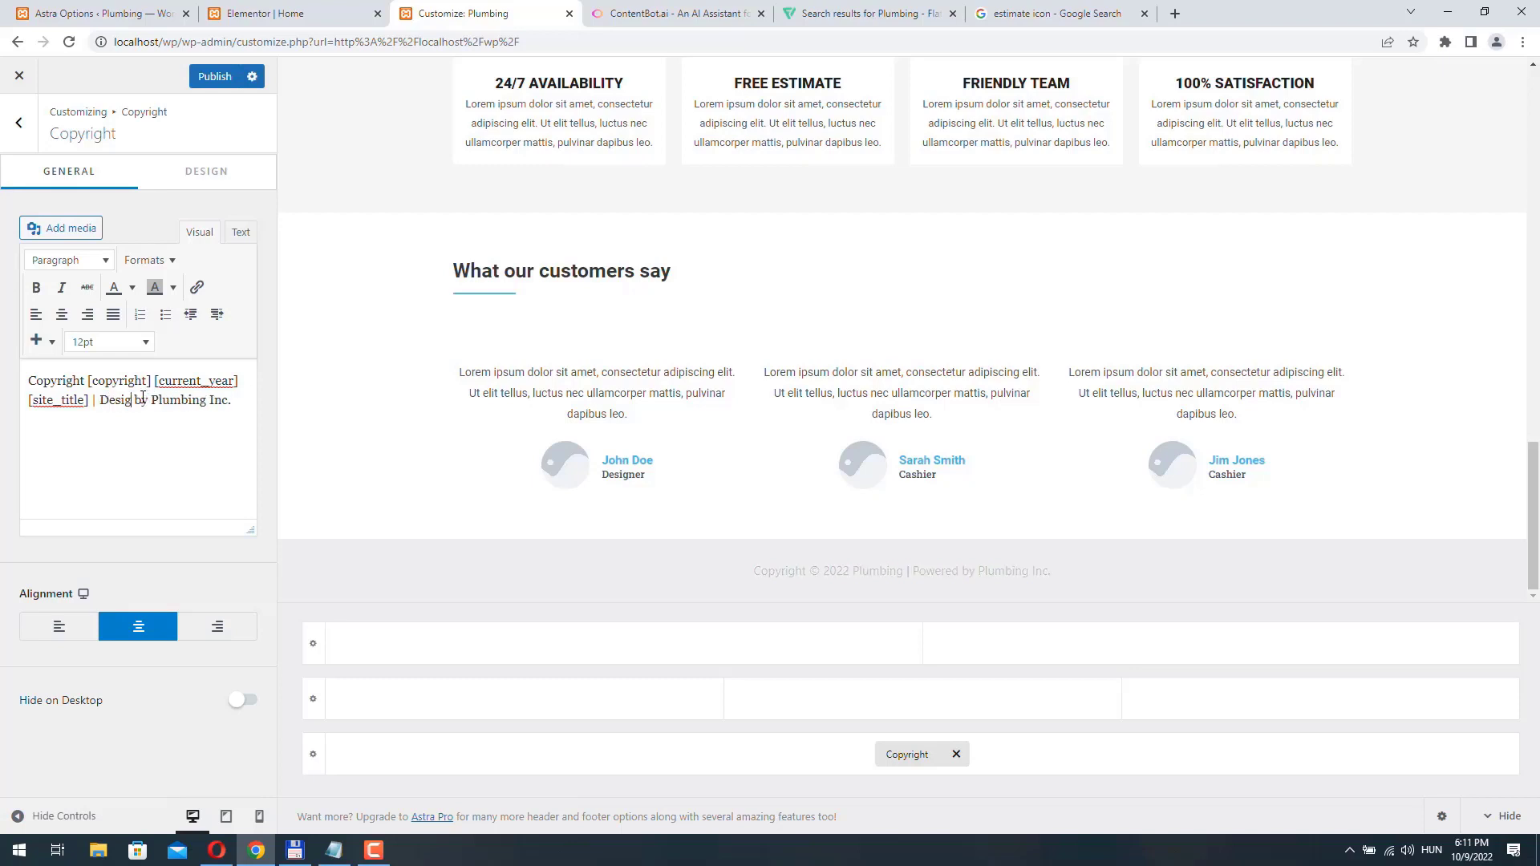
pyautogui.click(215, 76)
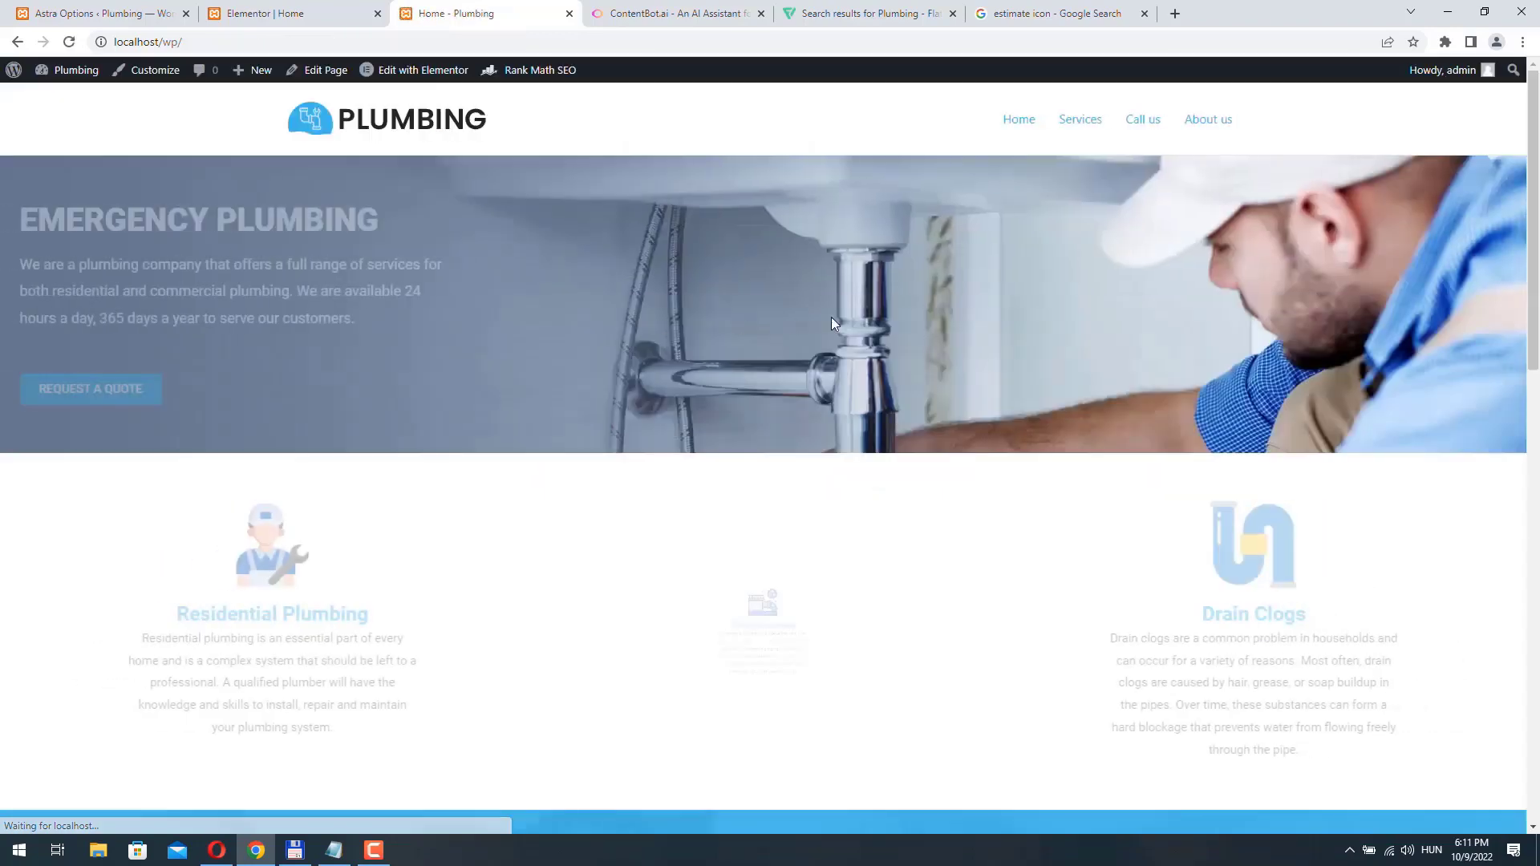
# - Check the new footer copyright text on the live Home page and review the page's sections from header to testimonials
pyautogui.scroll(-15, 1109, 358)
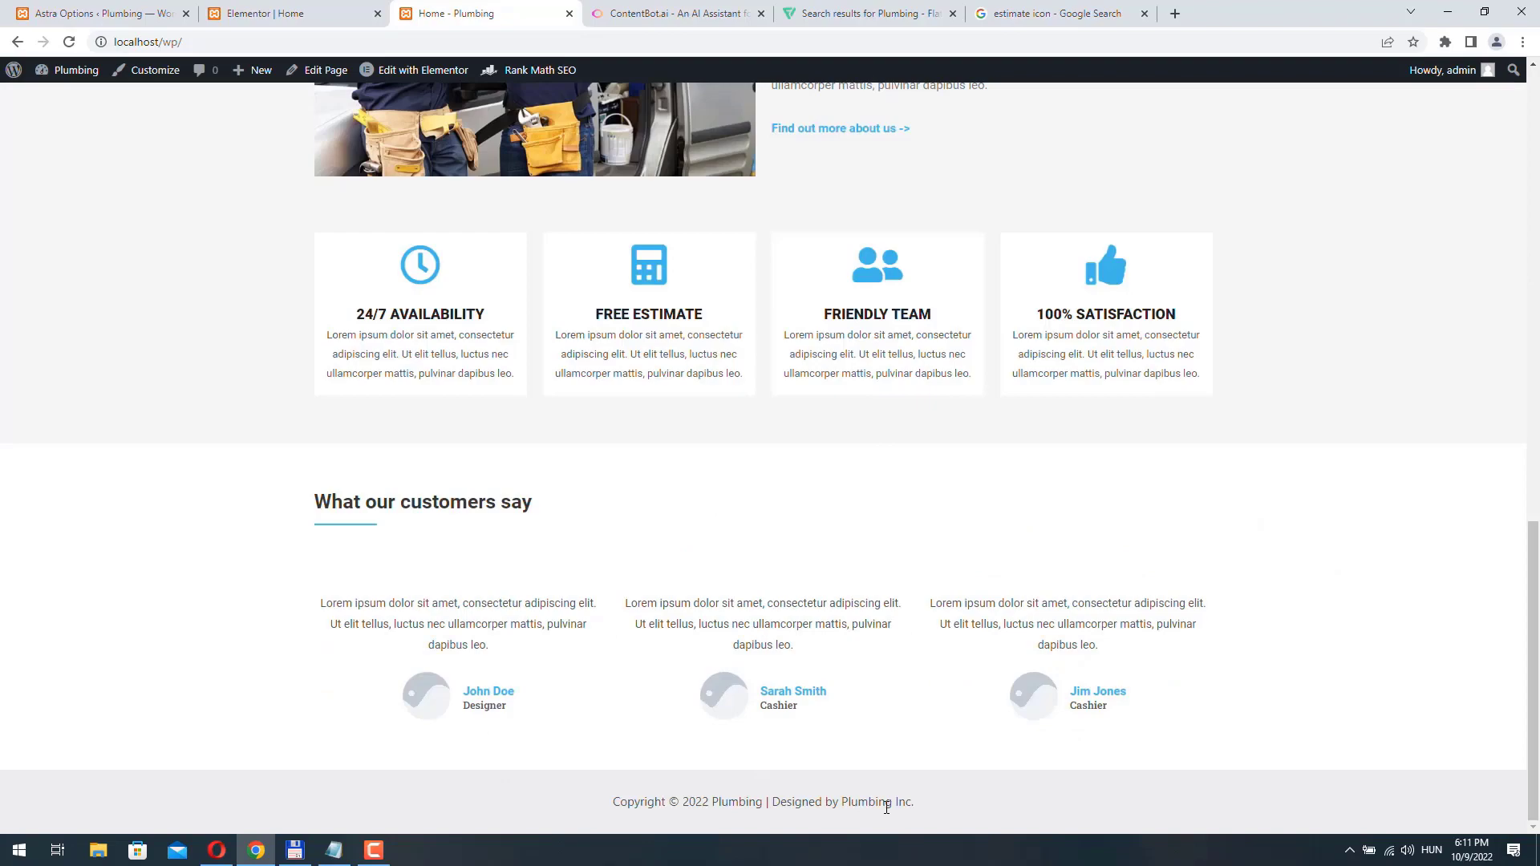
pyautogui.scroll(15, 740, 826)
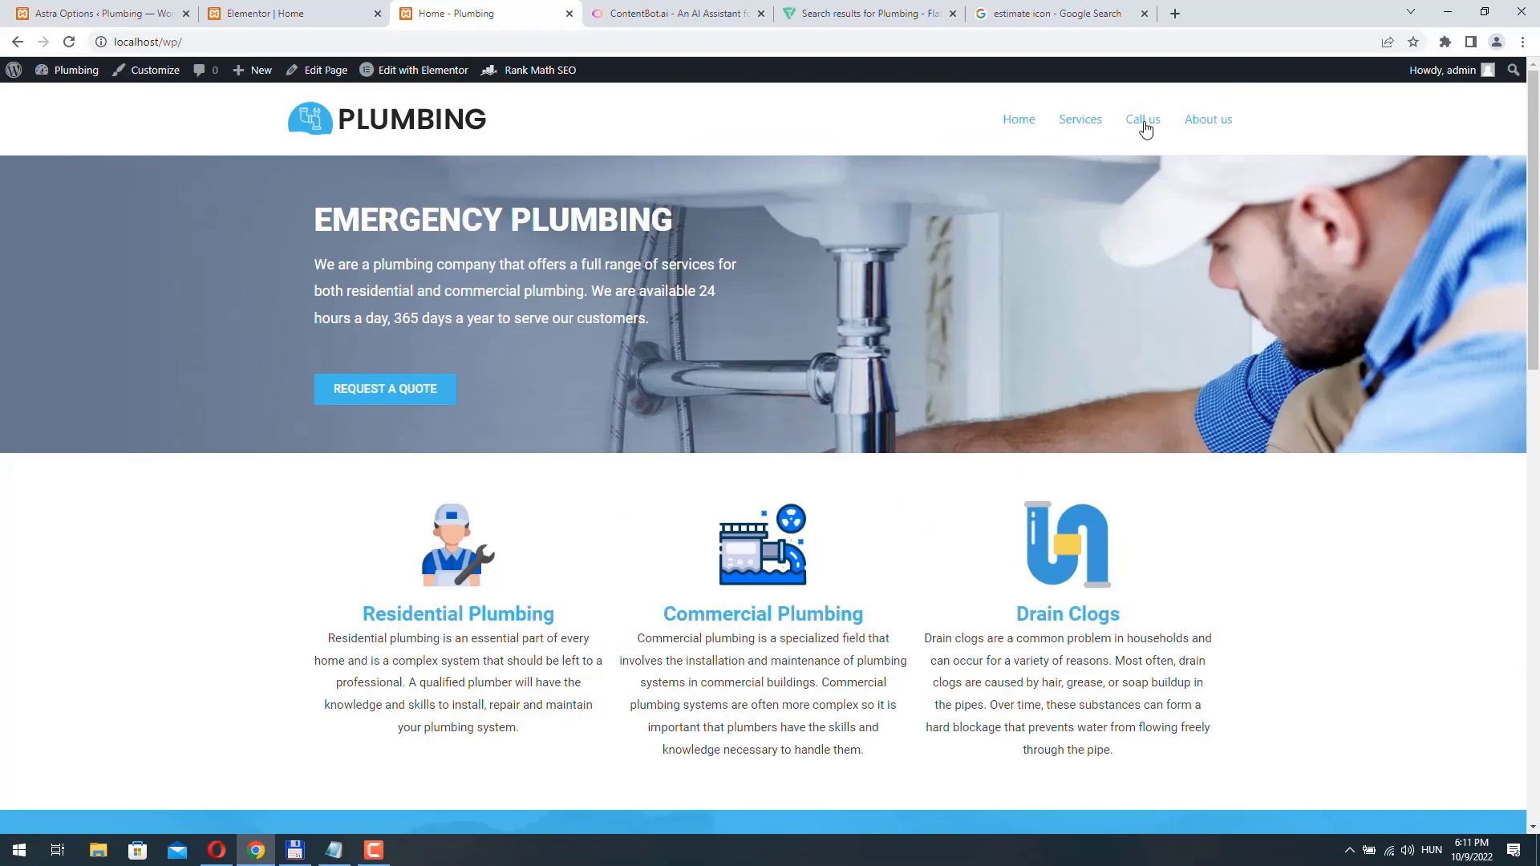
pyautogui.scroll(-6, 707, 307)
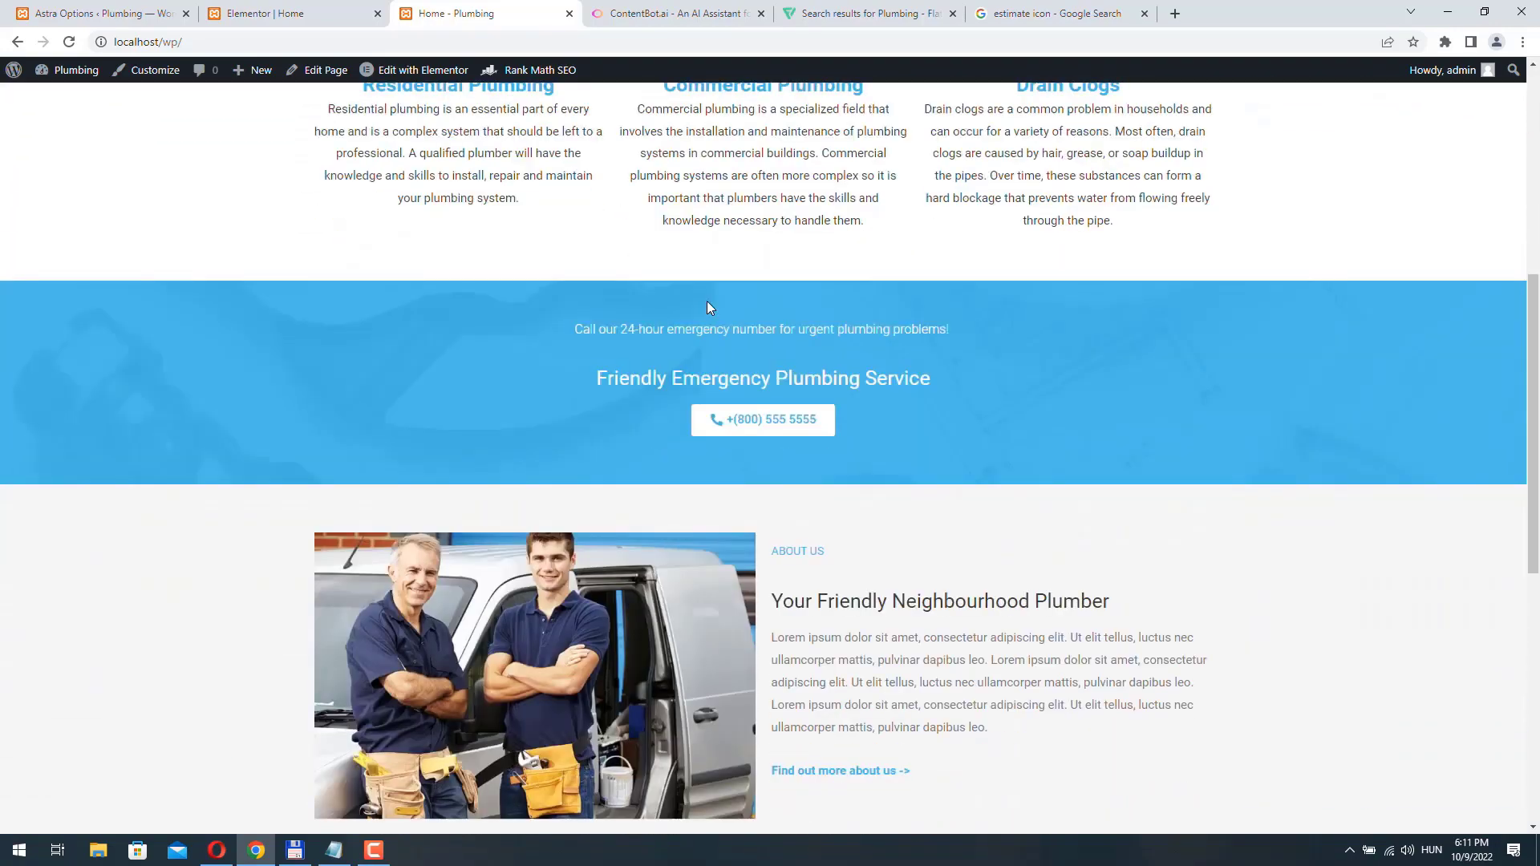
pyautogui.scroll(-2, 708, 307)
pyautogui.scroll(2, 722, 337)
pyautogui.scroll(-4, 738, 369)
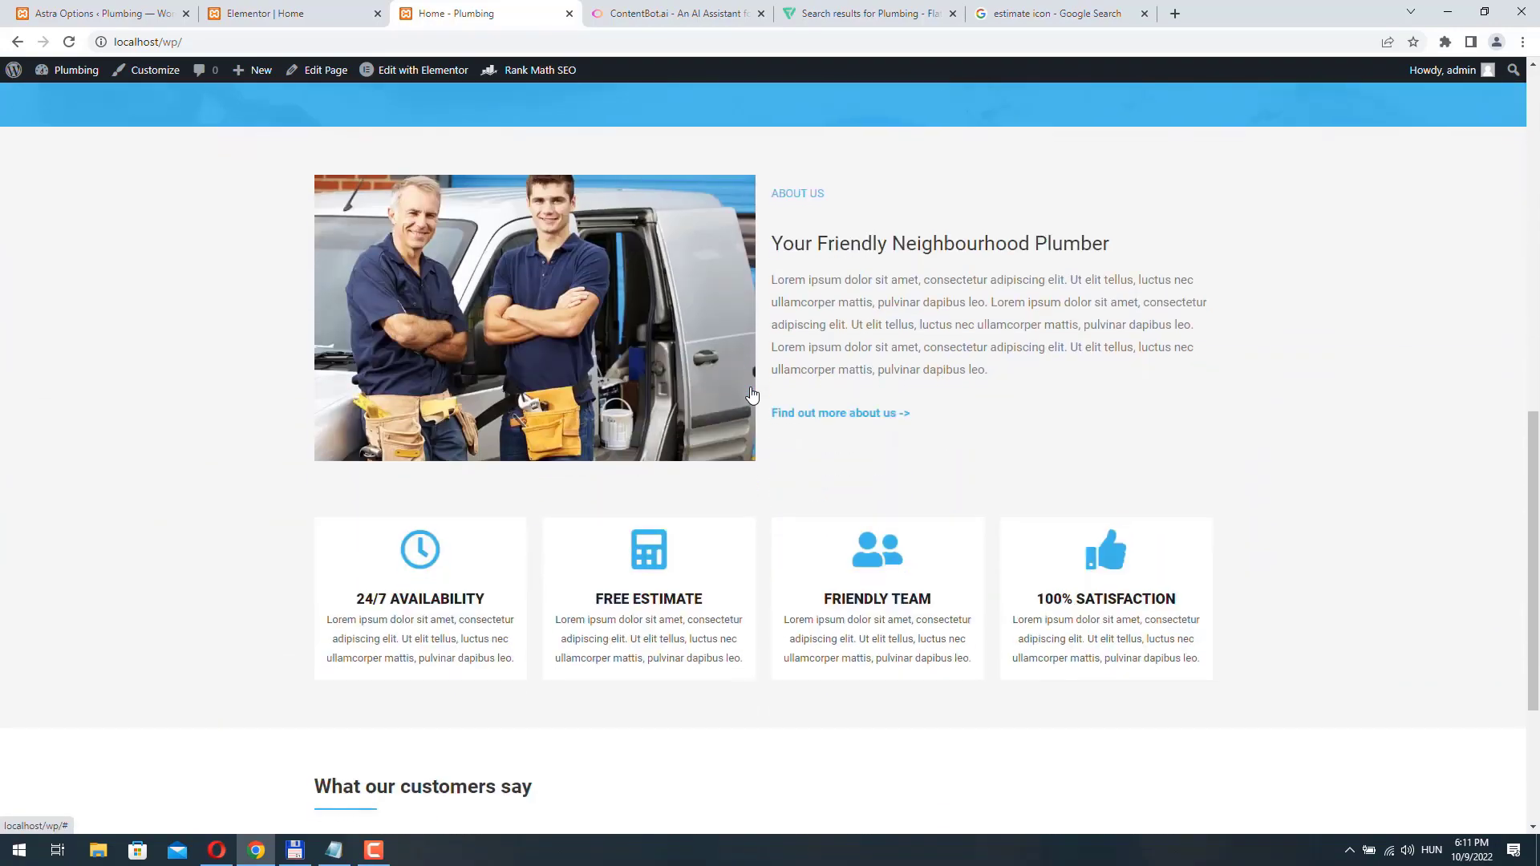
pyautogui.click(752, 394)
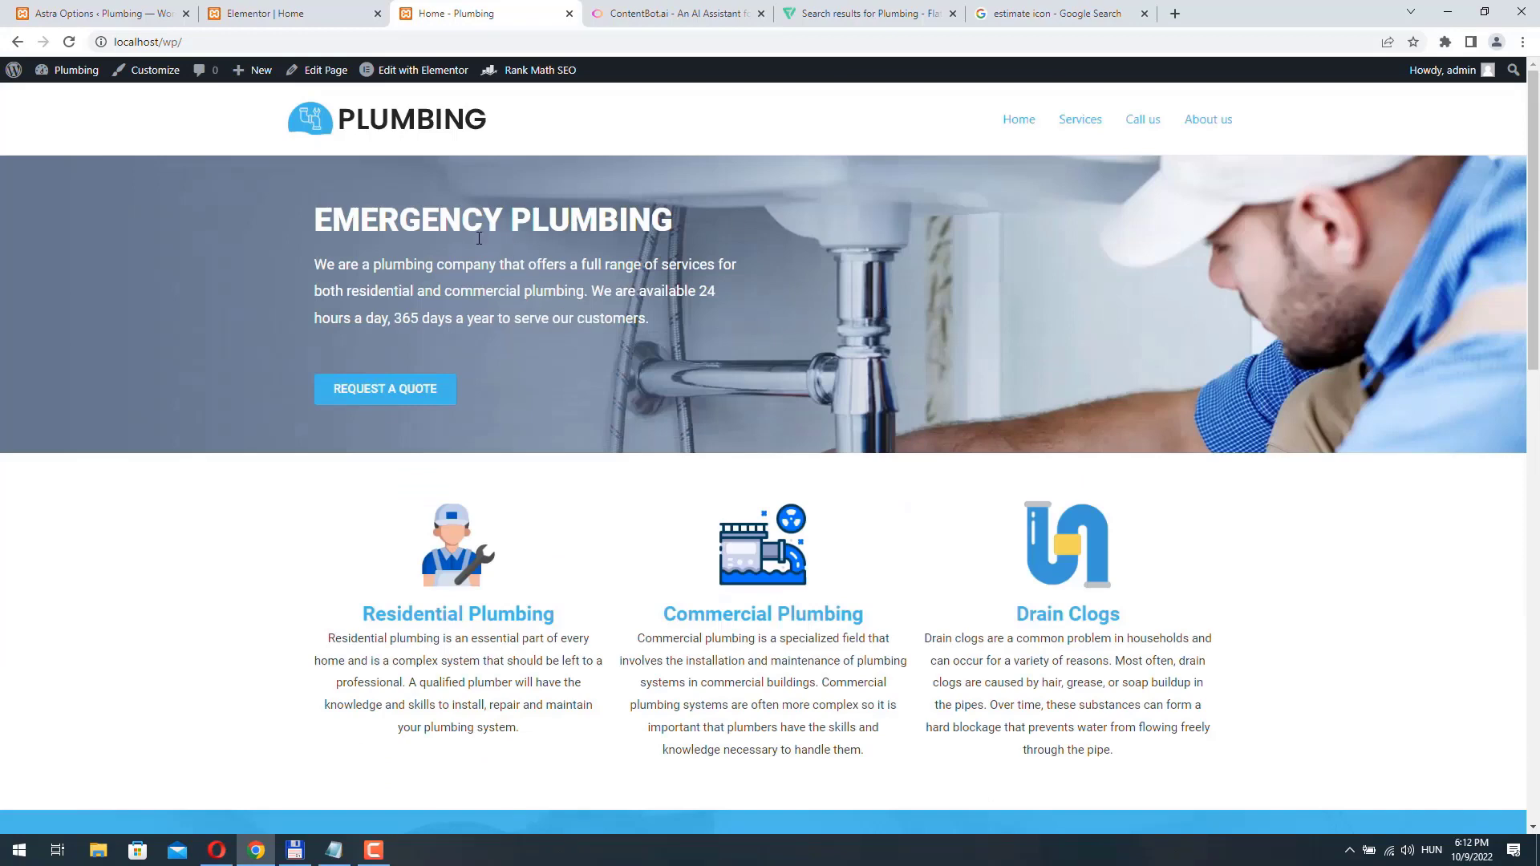
# - Return to the WordPress dashboard and start adding a new page
pyautogui.click(80, 14)
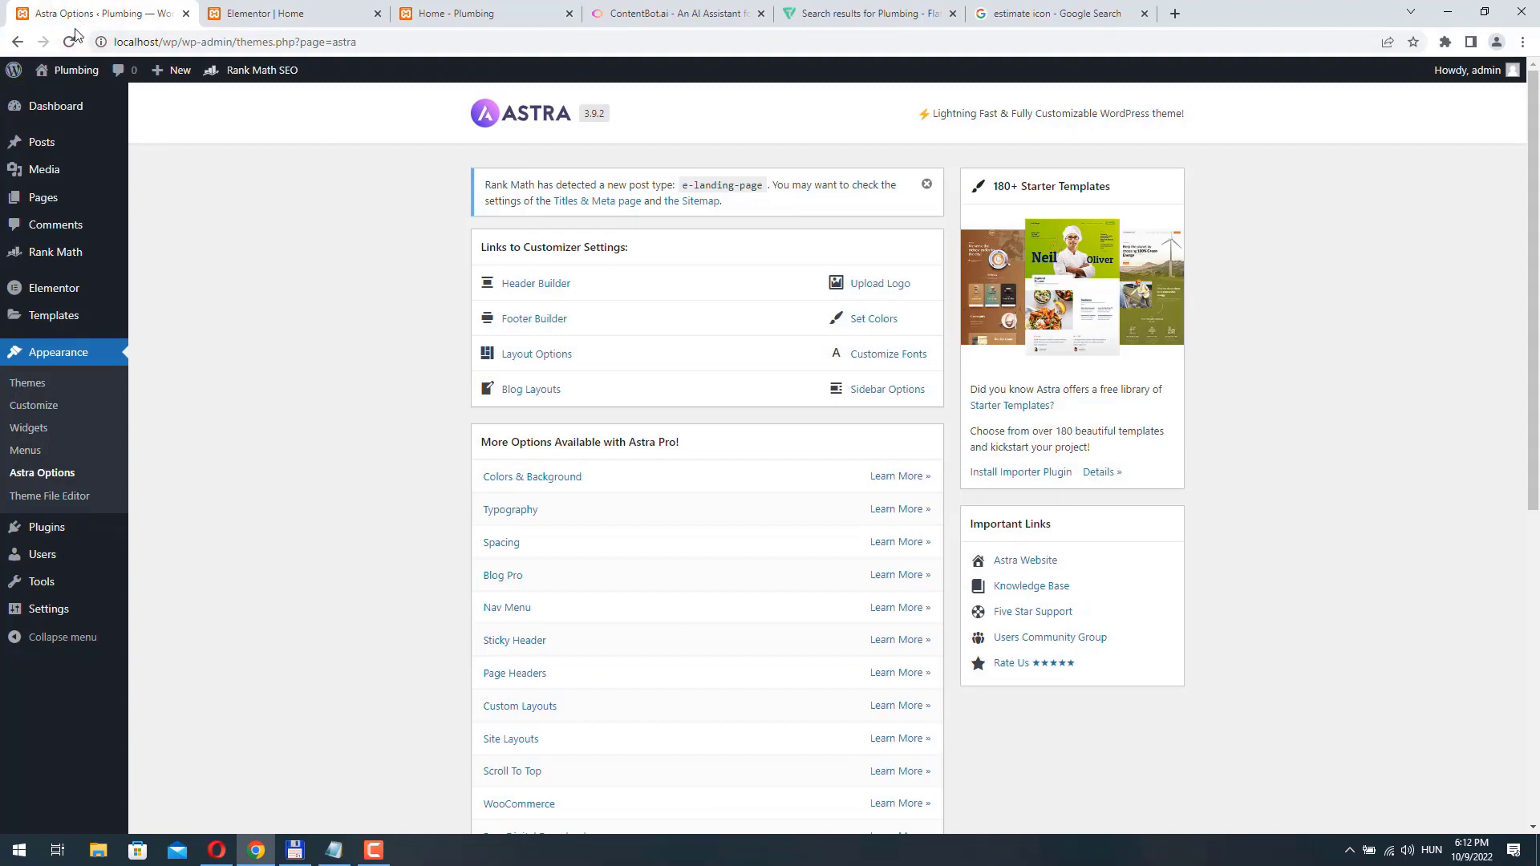
pyautogui.moveTo(48, 207)
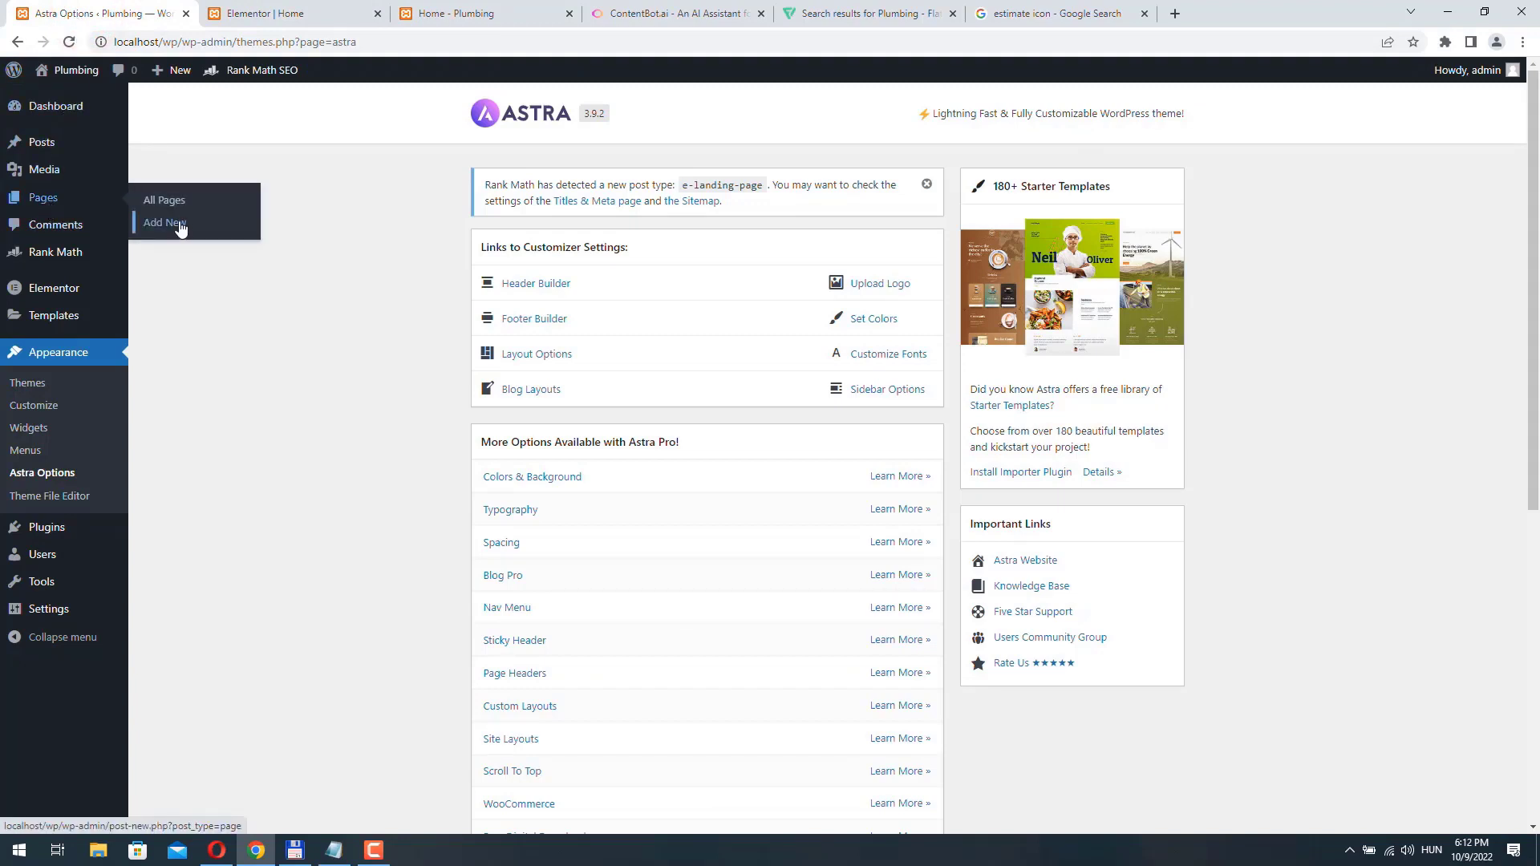